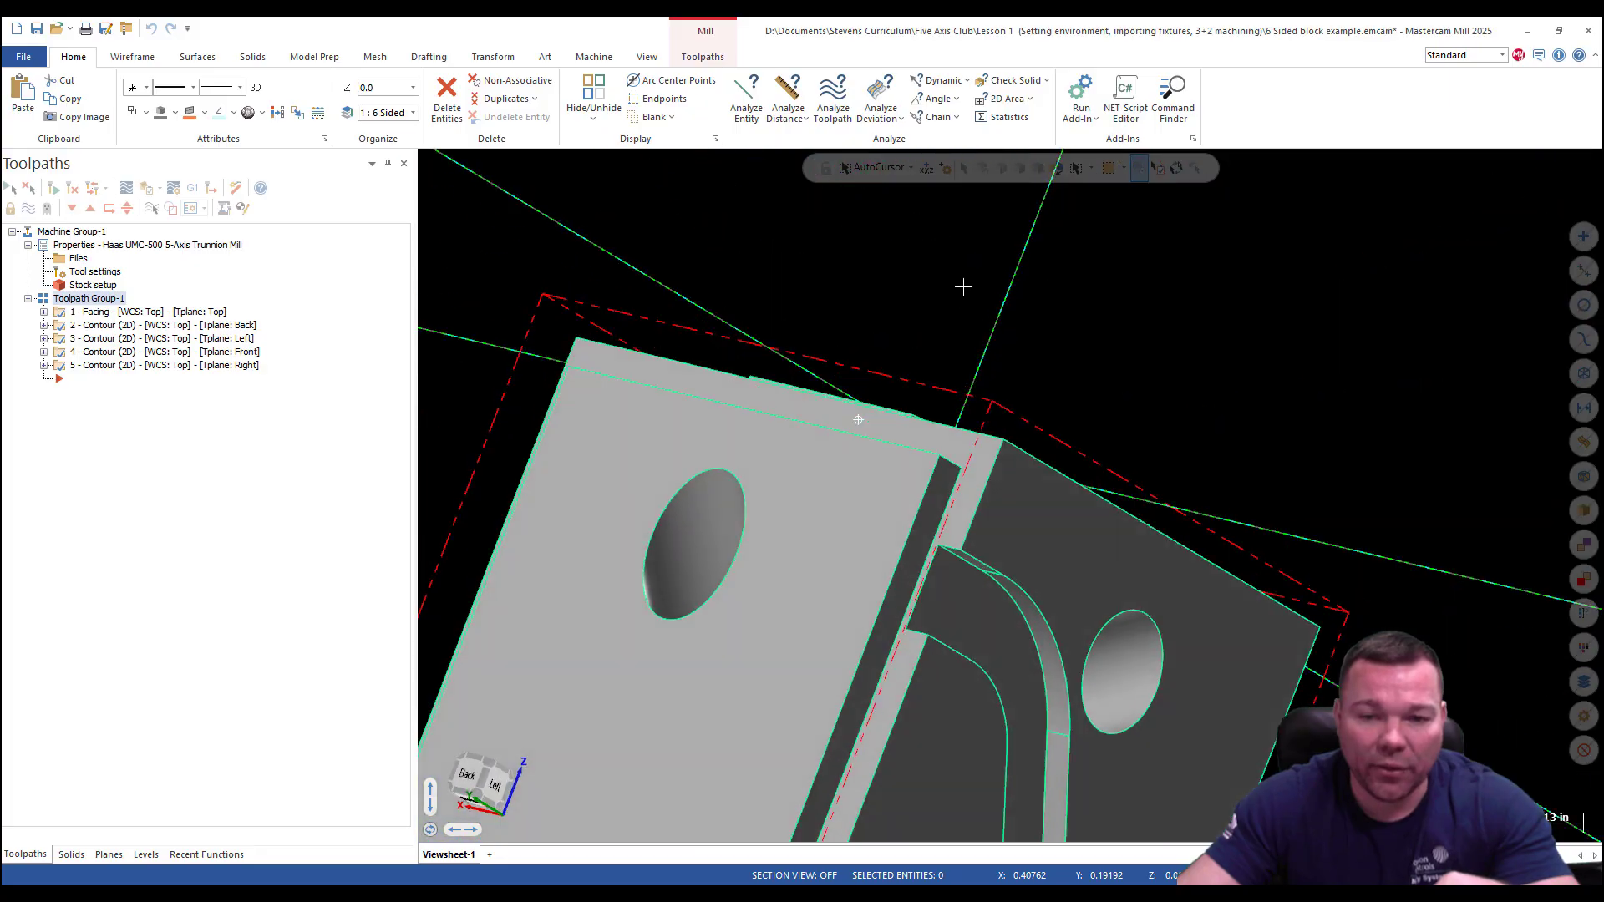
scroll(992, 290, down, 4)
middle_drag(932, 448, 1005, 482)
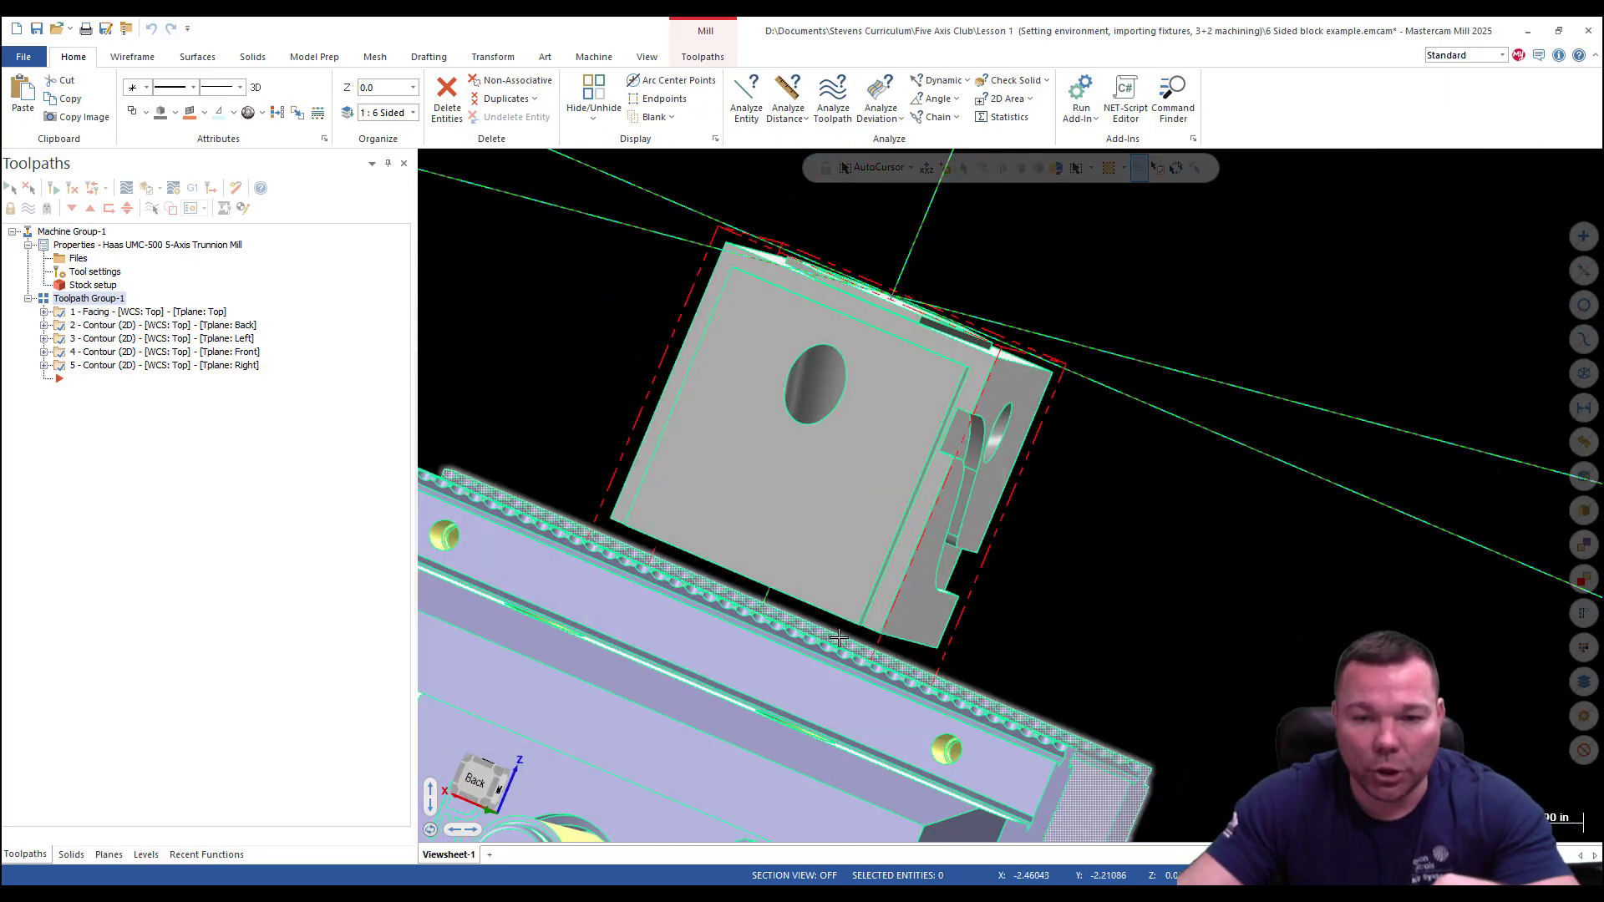
middle_drag(1035, 312, 927, 532)
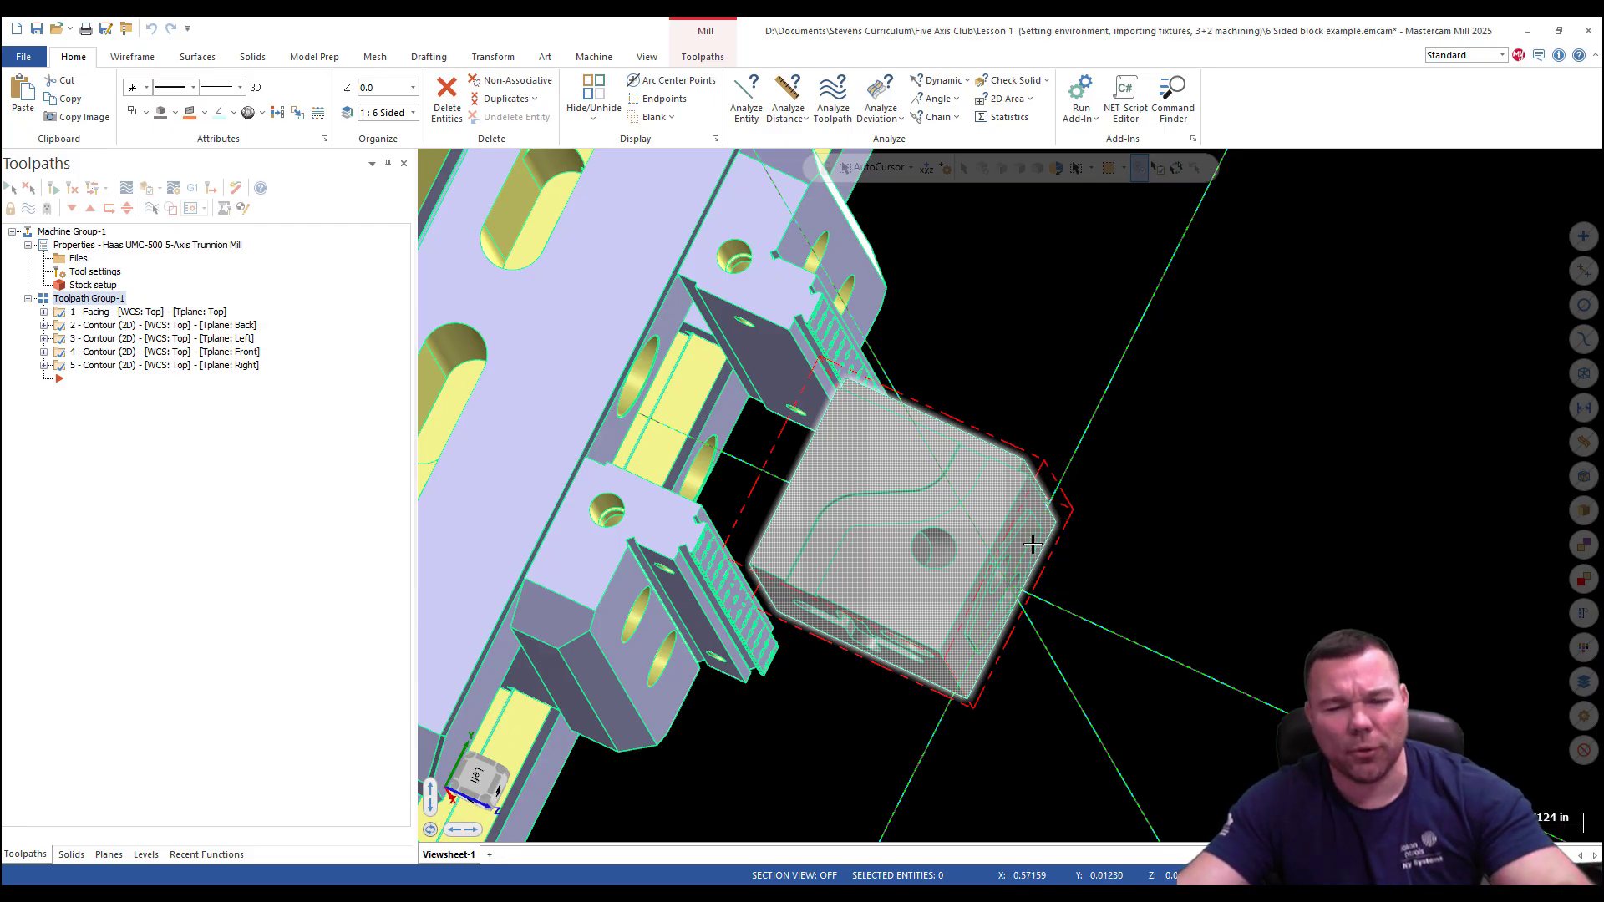
middle_drag(1033, 544, 695, 516)
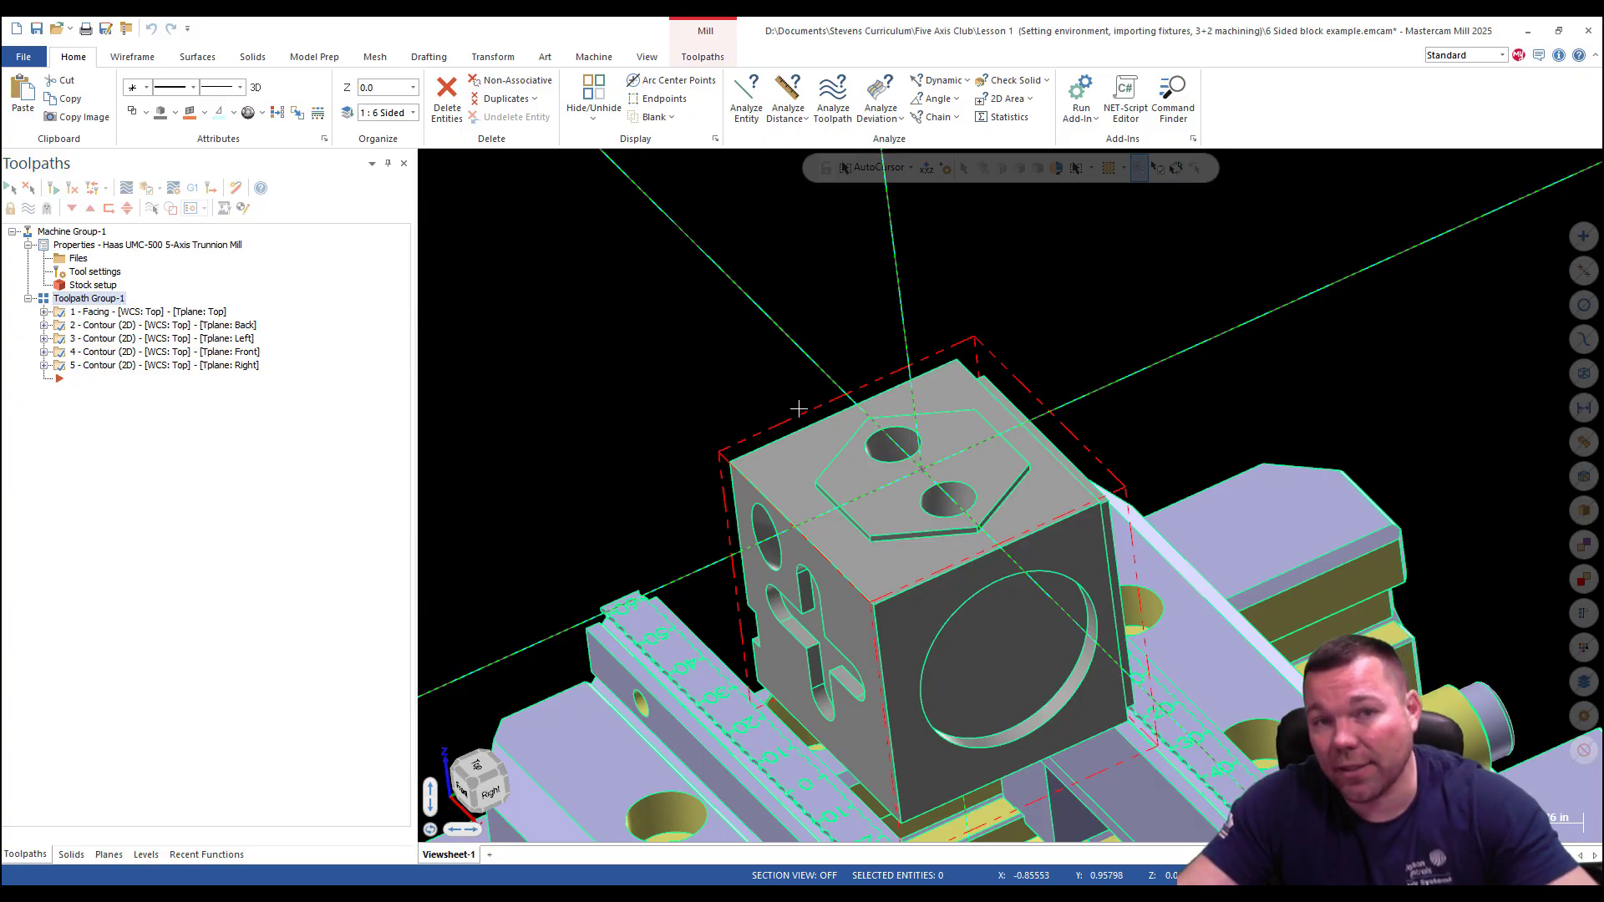
Select the Contour (2D) operation on the Right tool plane and display the Planes list to check the active plane.
click(61, 368)
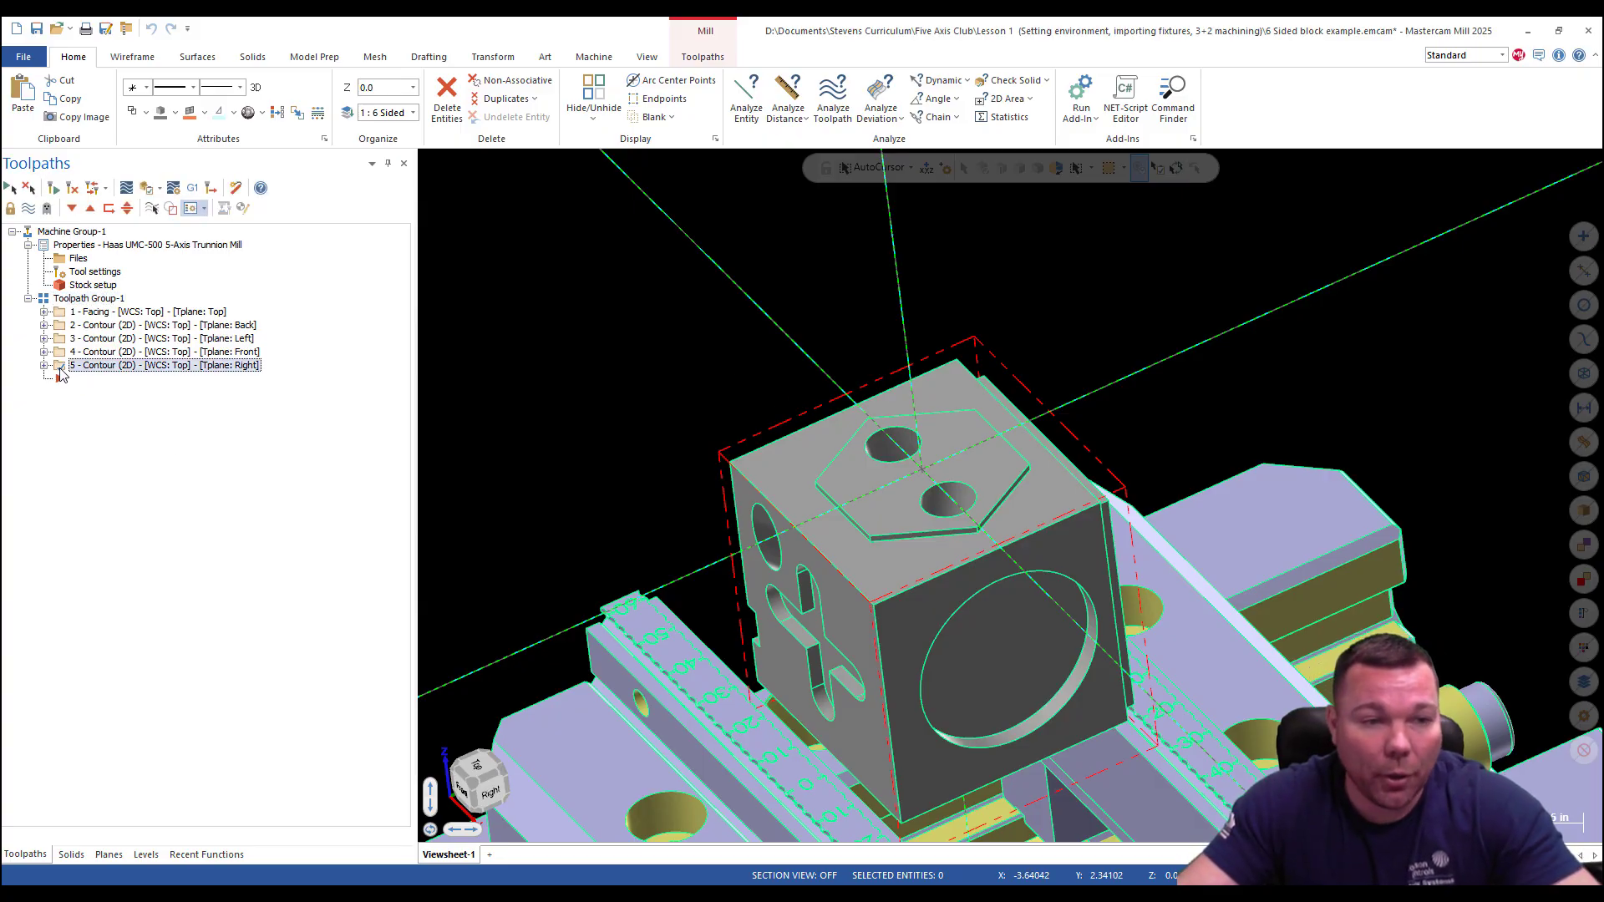
mouse_move(979, 591)
middle_down()
mouse_move(940, 562)
mouse_move(1063, 544)
mouse_move(1167, 592)
mouse_move(986, 535)
mouse_move(795, 501)
mouse_move(1092, 473)
mouse_move(1021, 535)
middle_up()
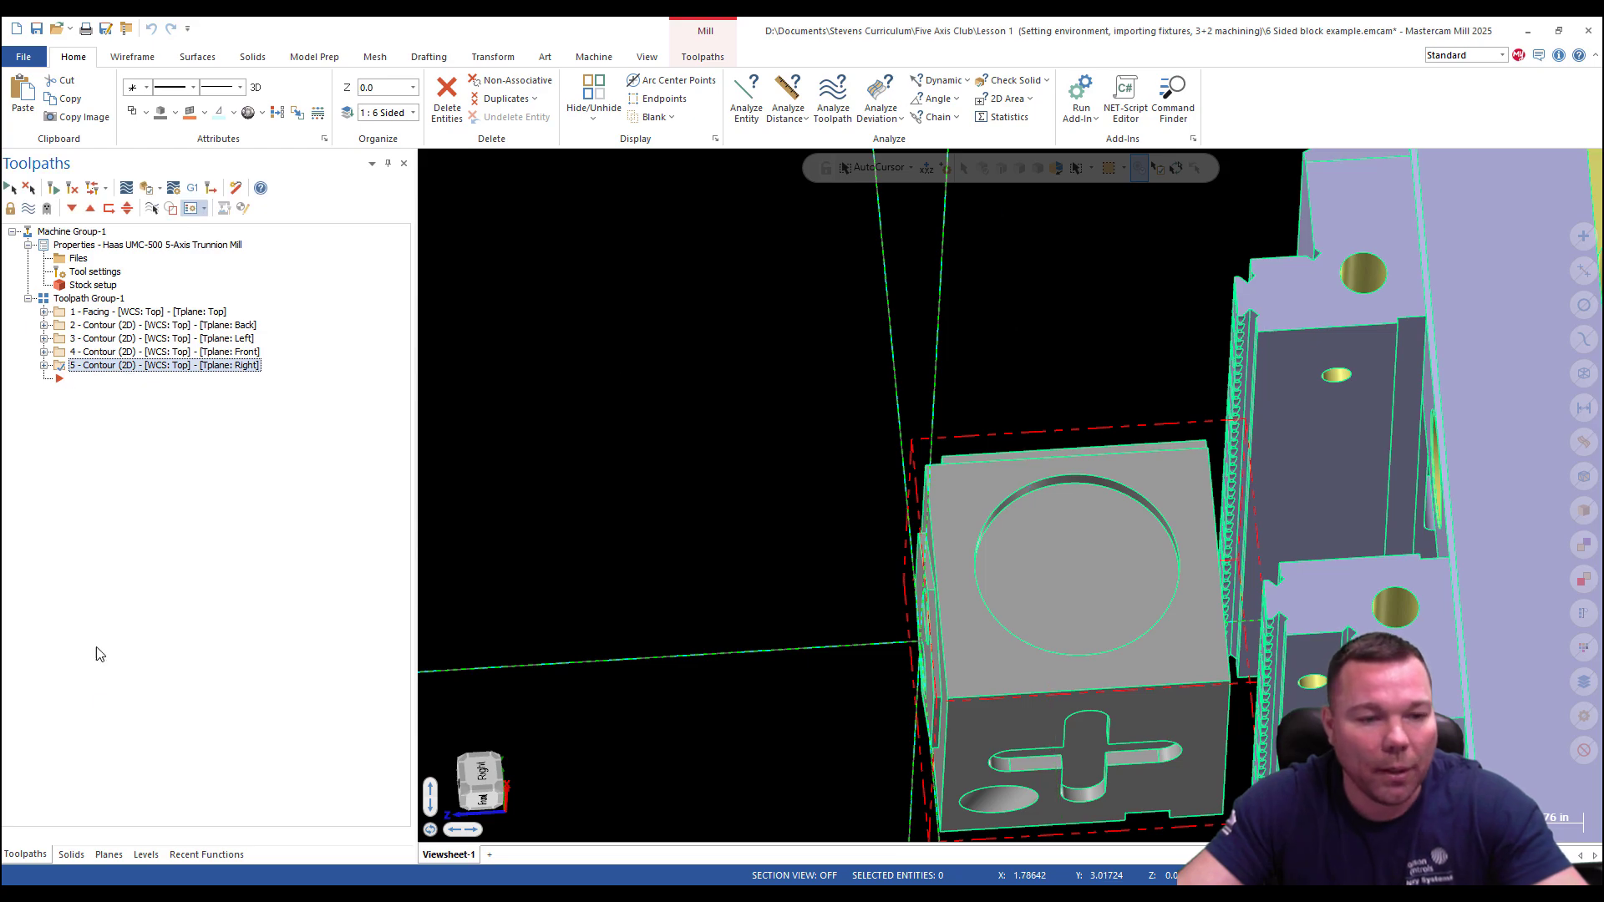
click(151, 855)
click(109, 854)
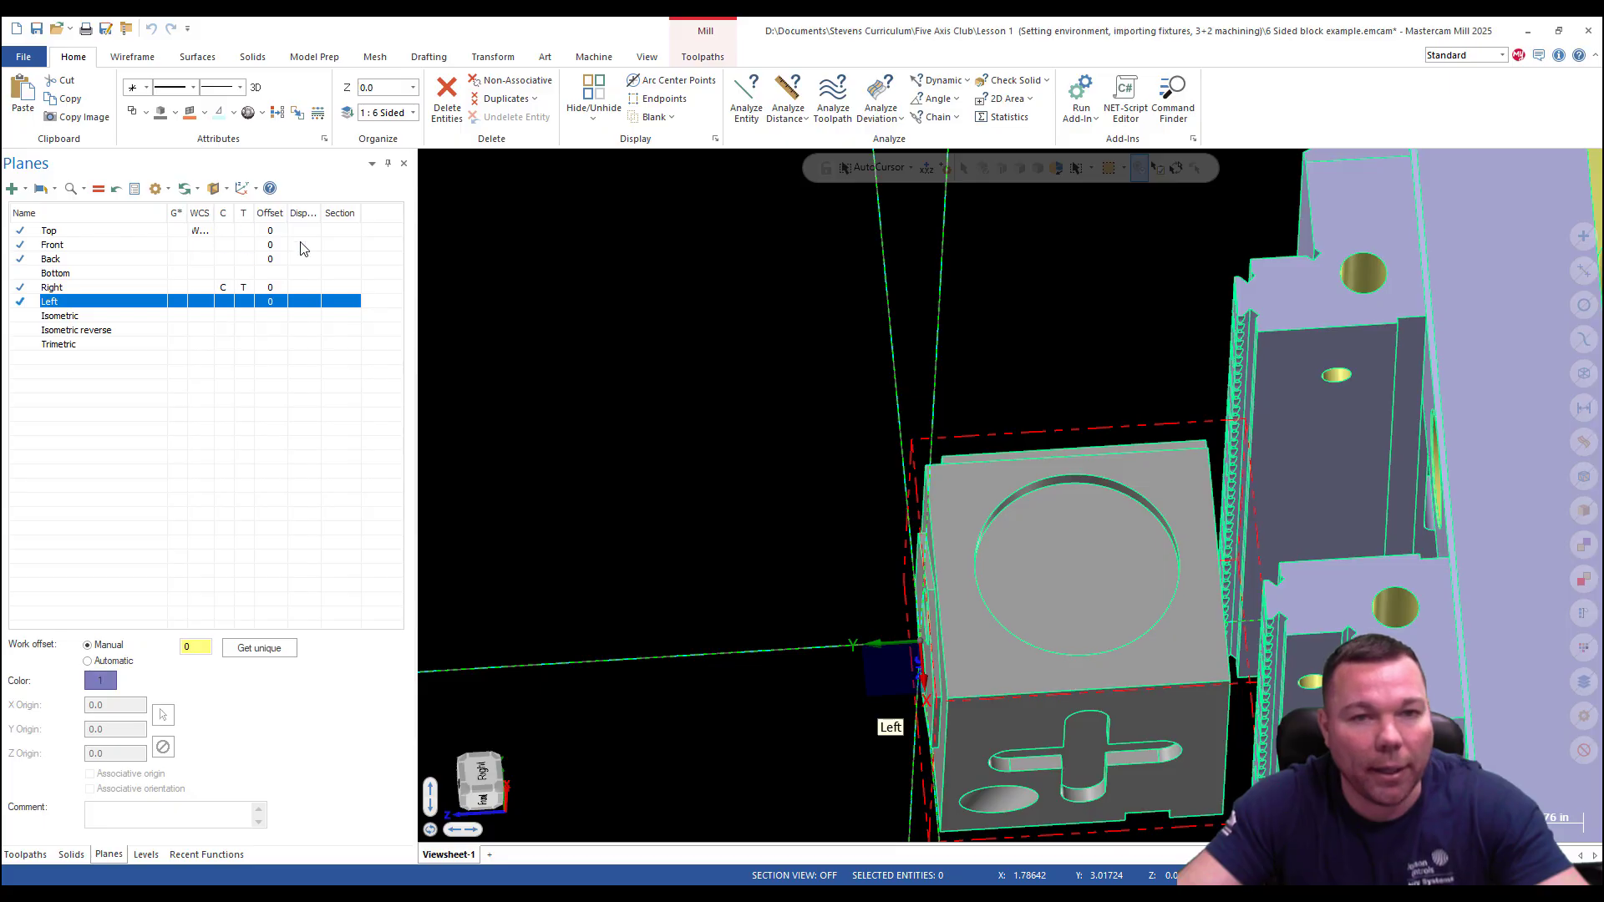
Start a 2D Dynamic Mill toolpath with the upper edge of the large circular pocket chained as the machining region.
click(702, 56)
click(865, 98)
scroll(1130, 615, up, 2)
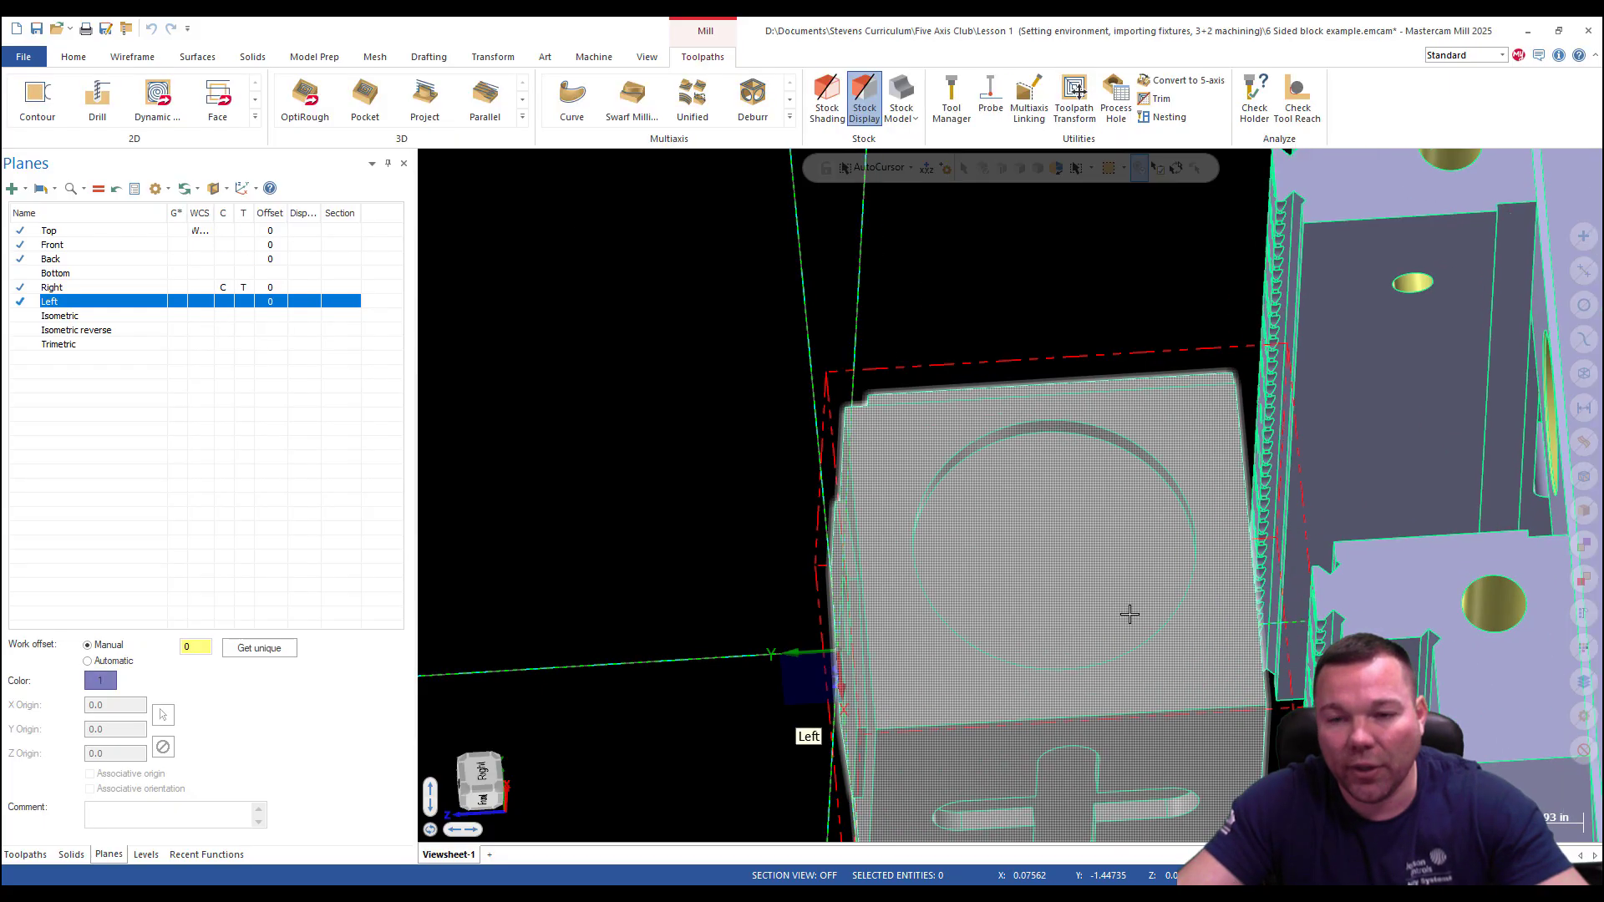
middle_drag(1130, 614, 1111, 476)
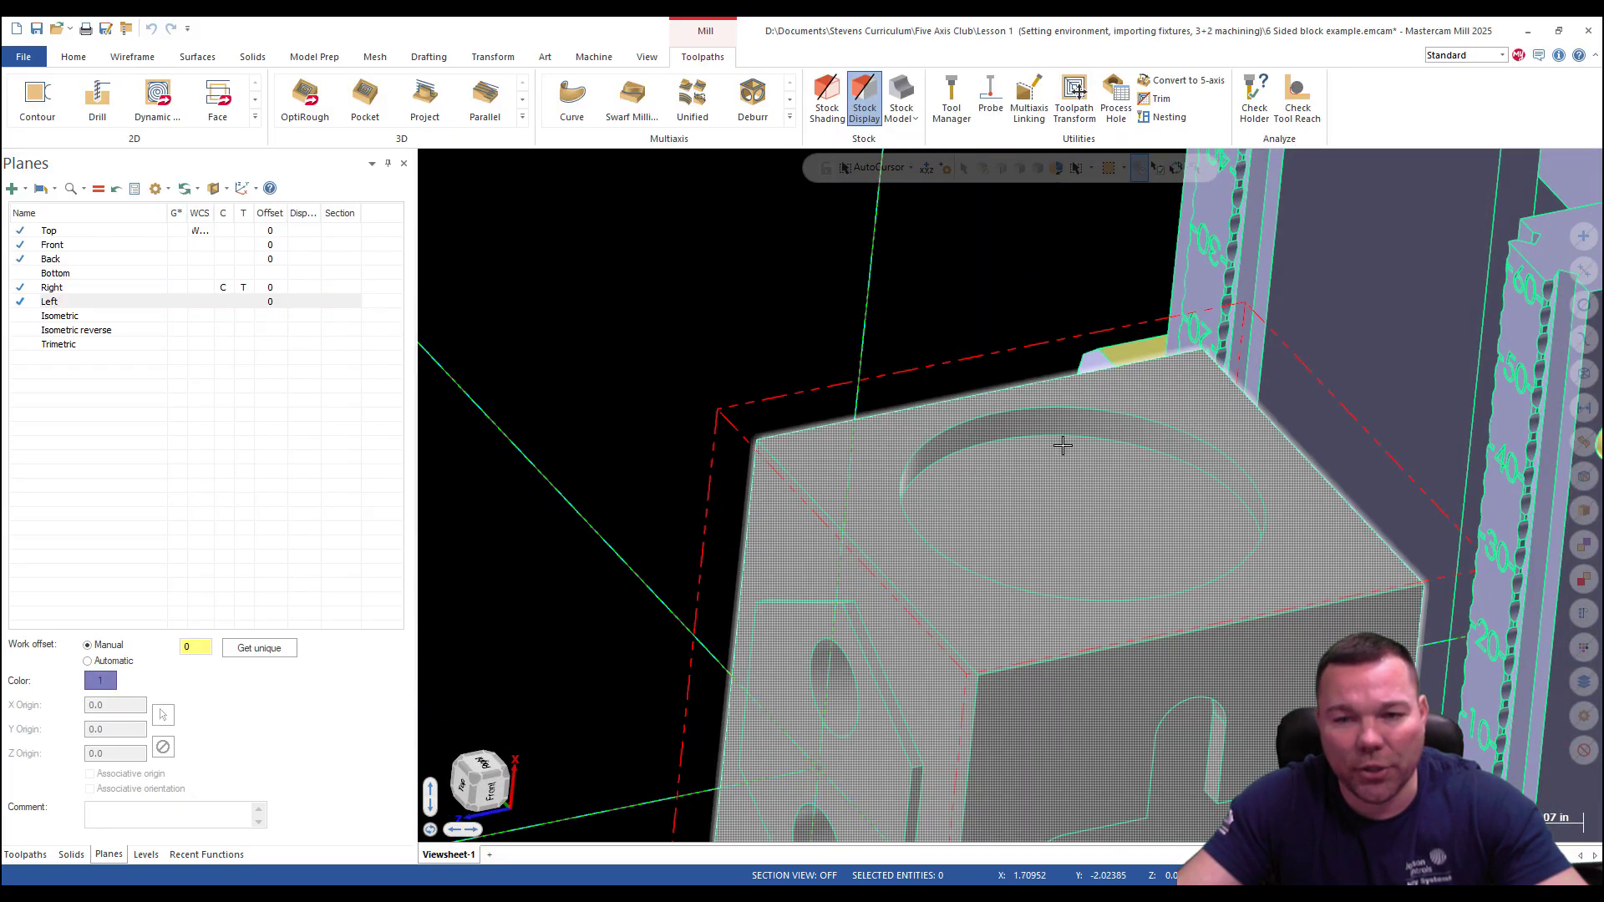
click(158, 99)
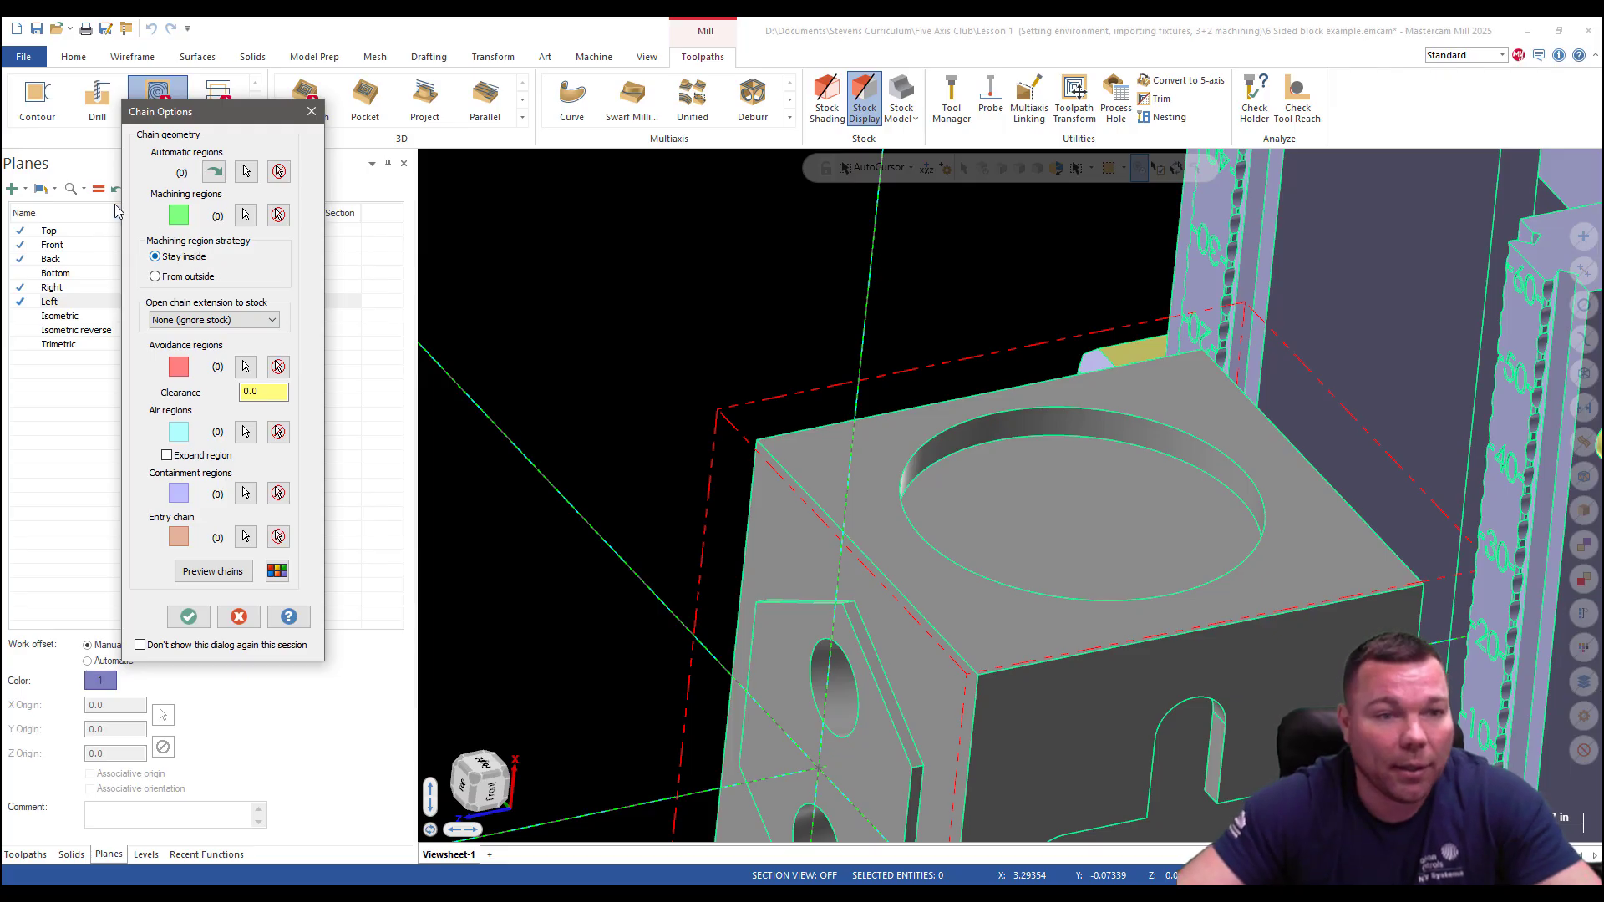
click(245, 214)
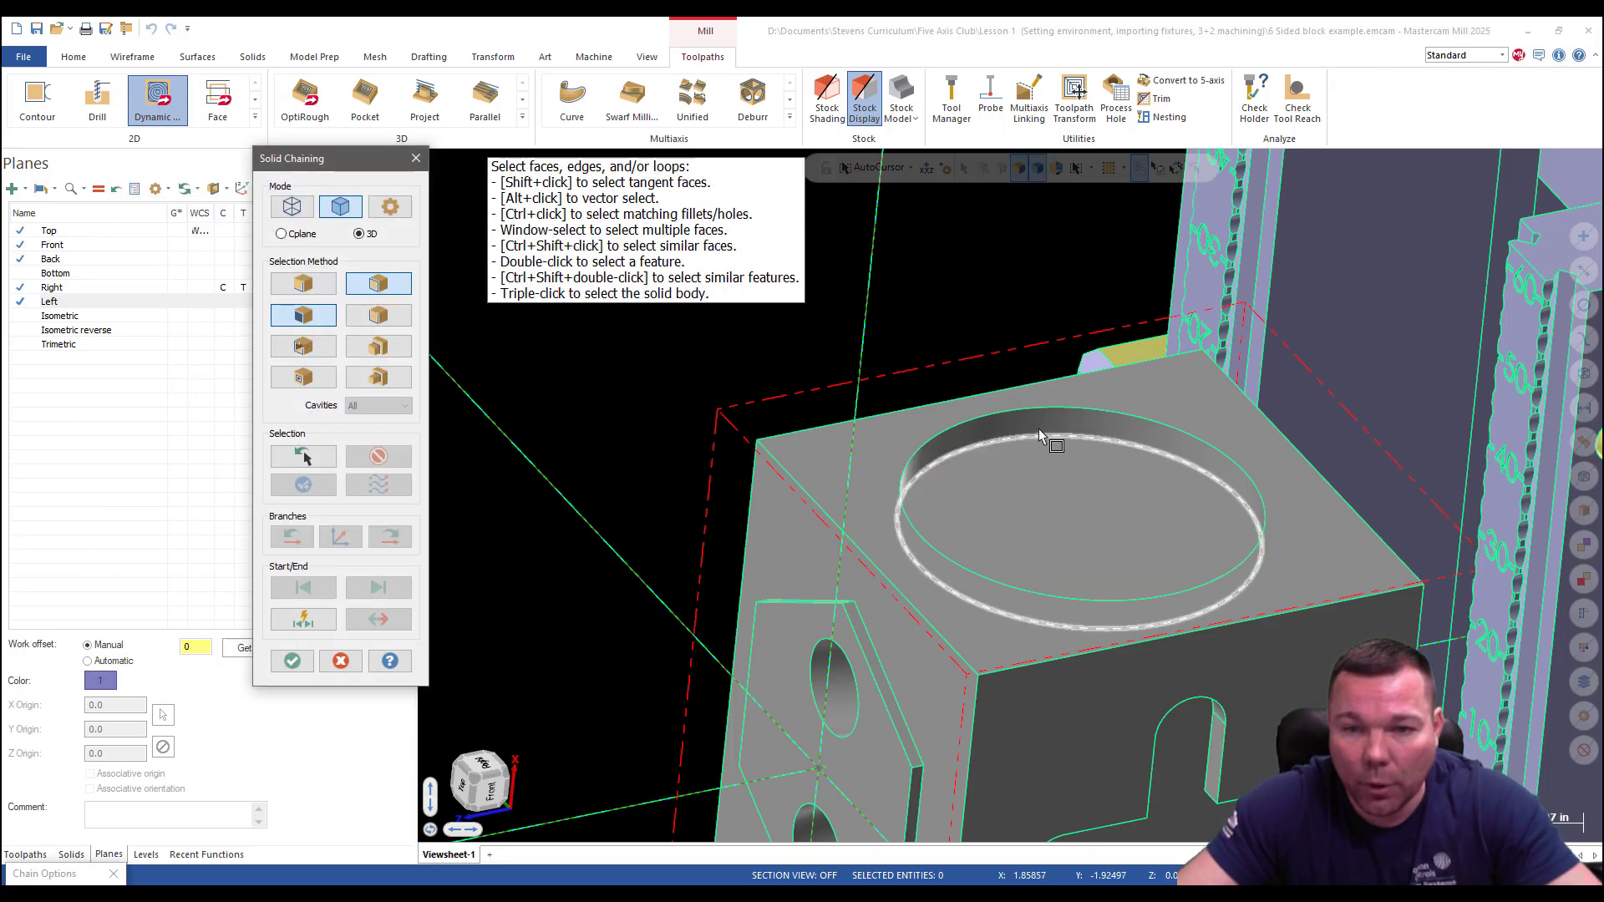
click(1029, 409)
click(291, 661)
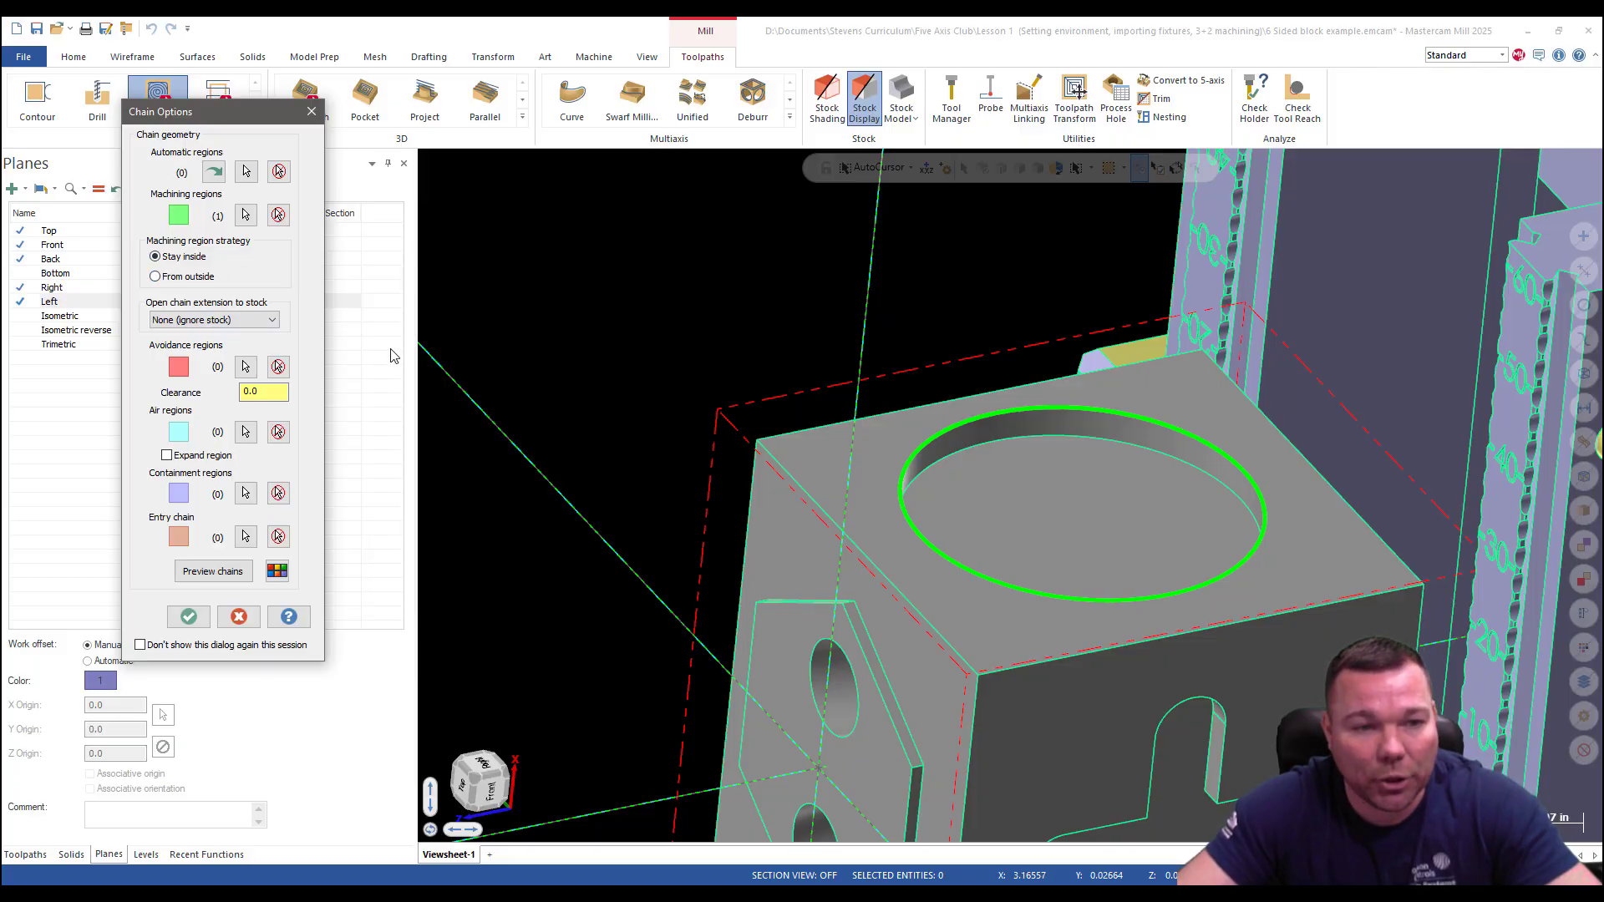
click(188, 616)
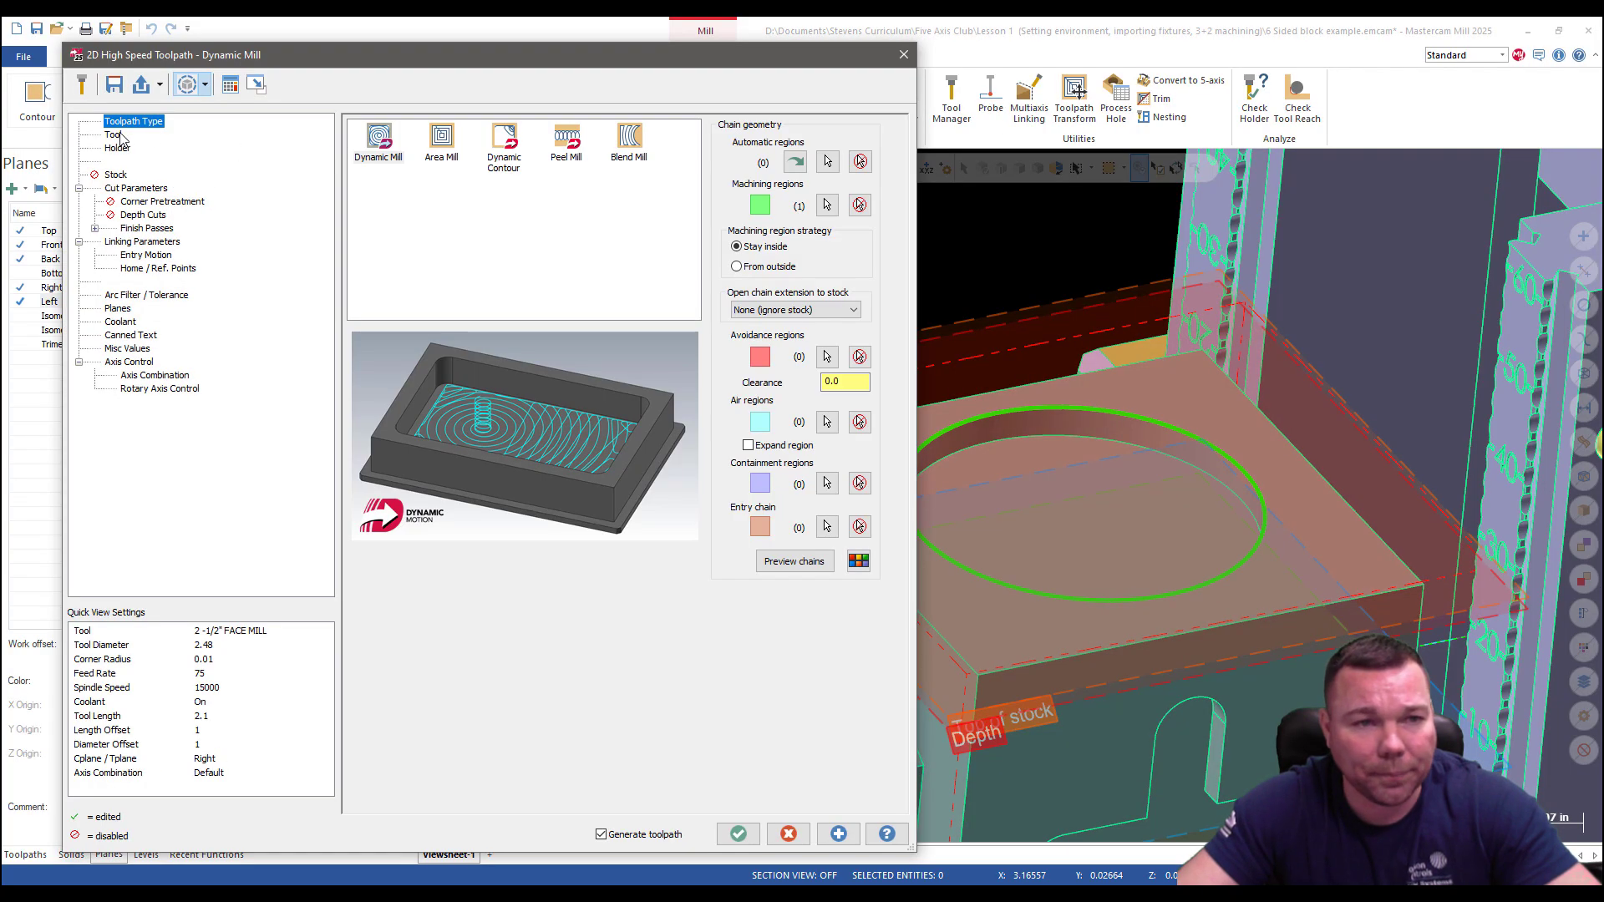
Assign the 1/4 FLAT ENDMILL from the mill_inch ALU tool library to the Dynamic Mill toolpath.
click(114, 136)
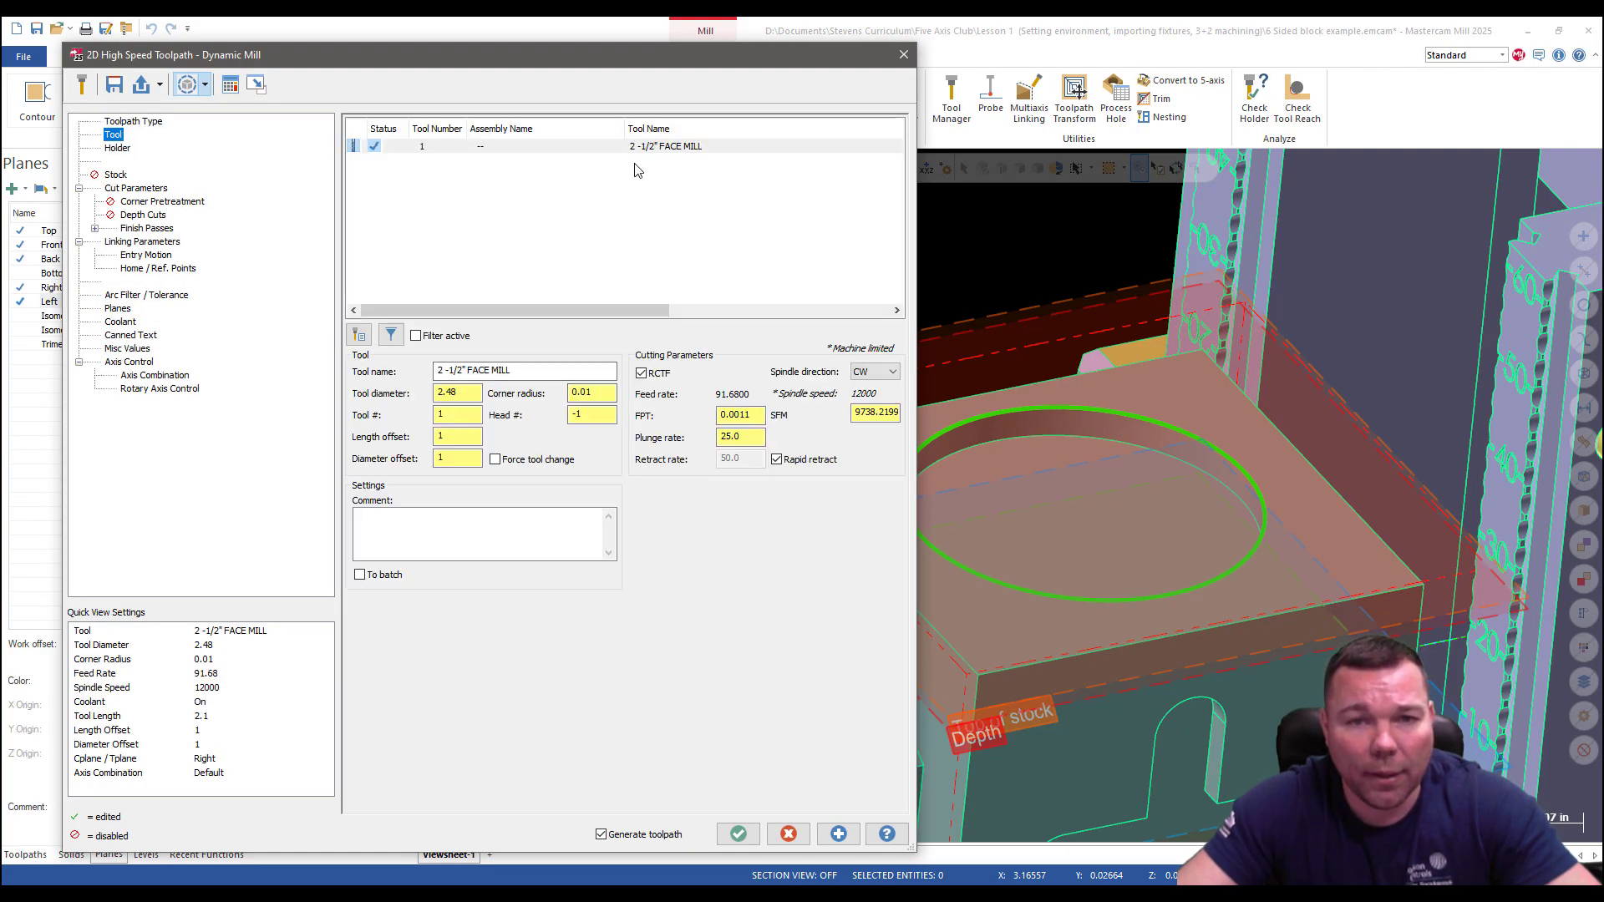
click(359, 335)
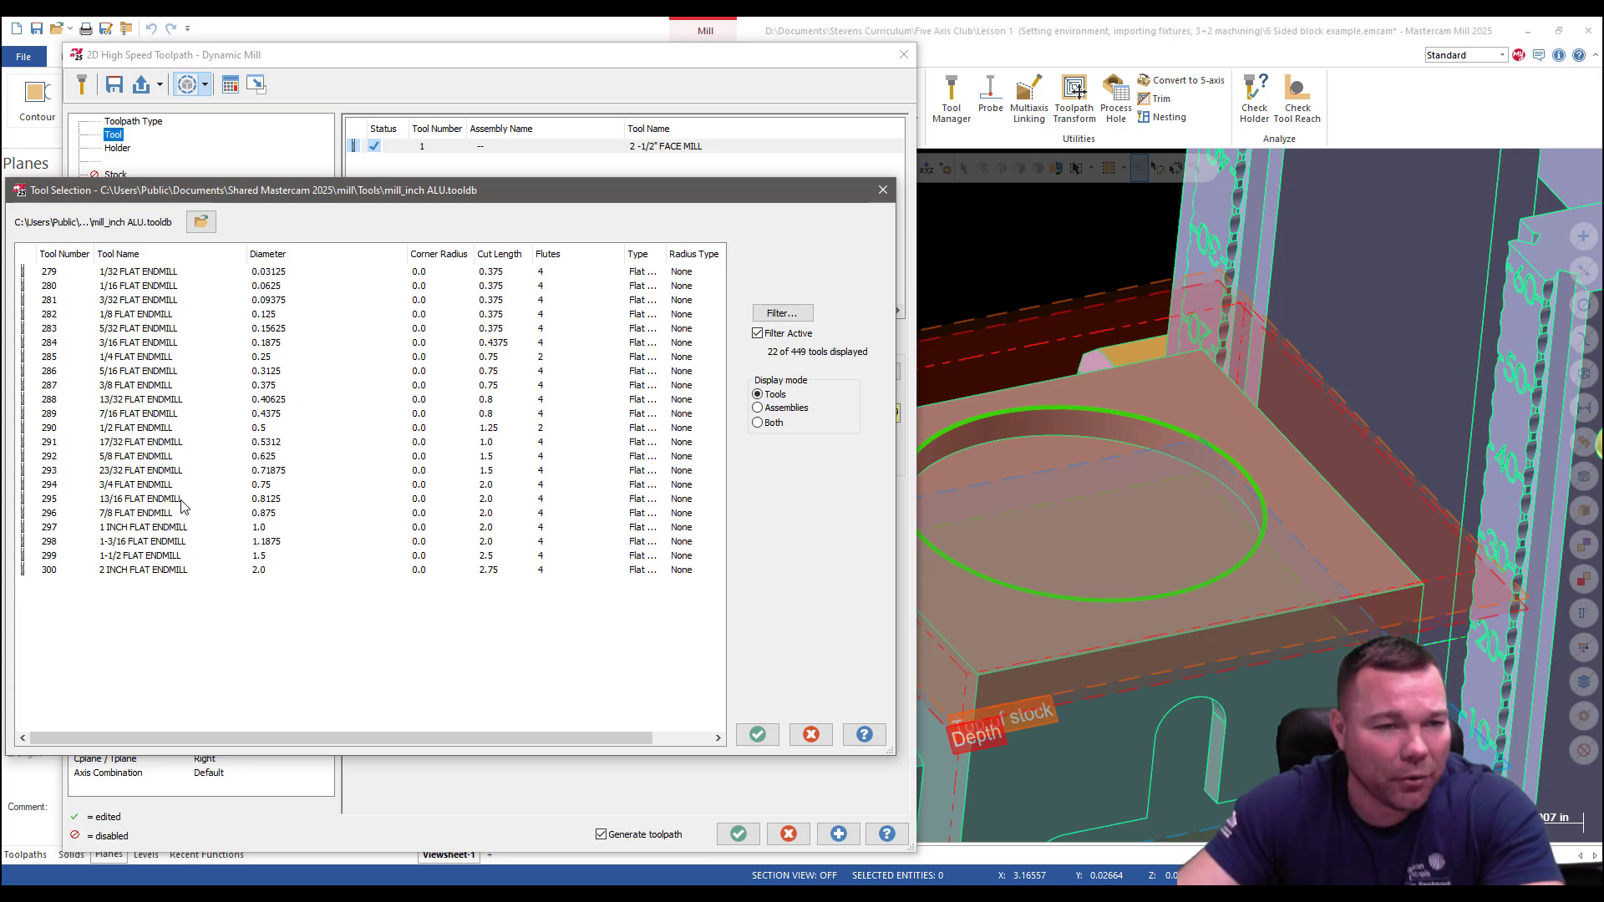
click(134, 357)
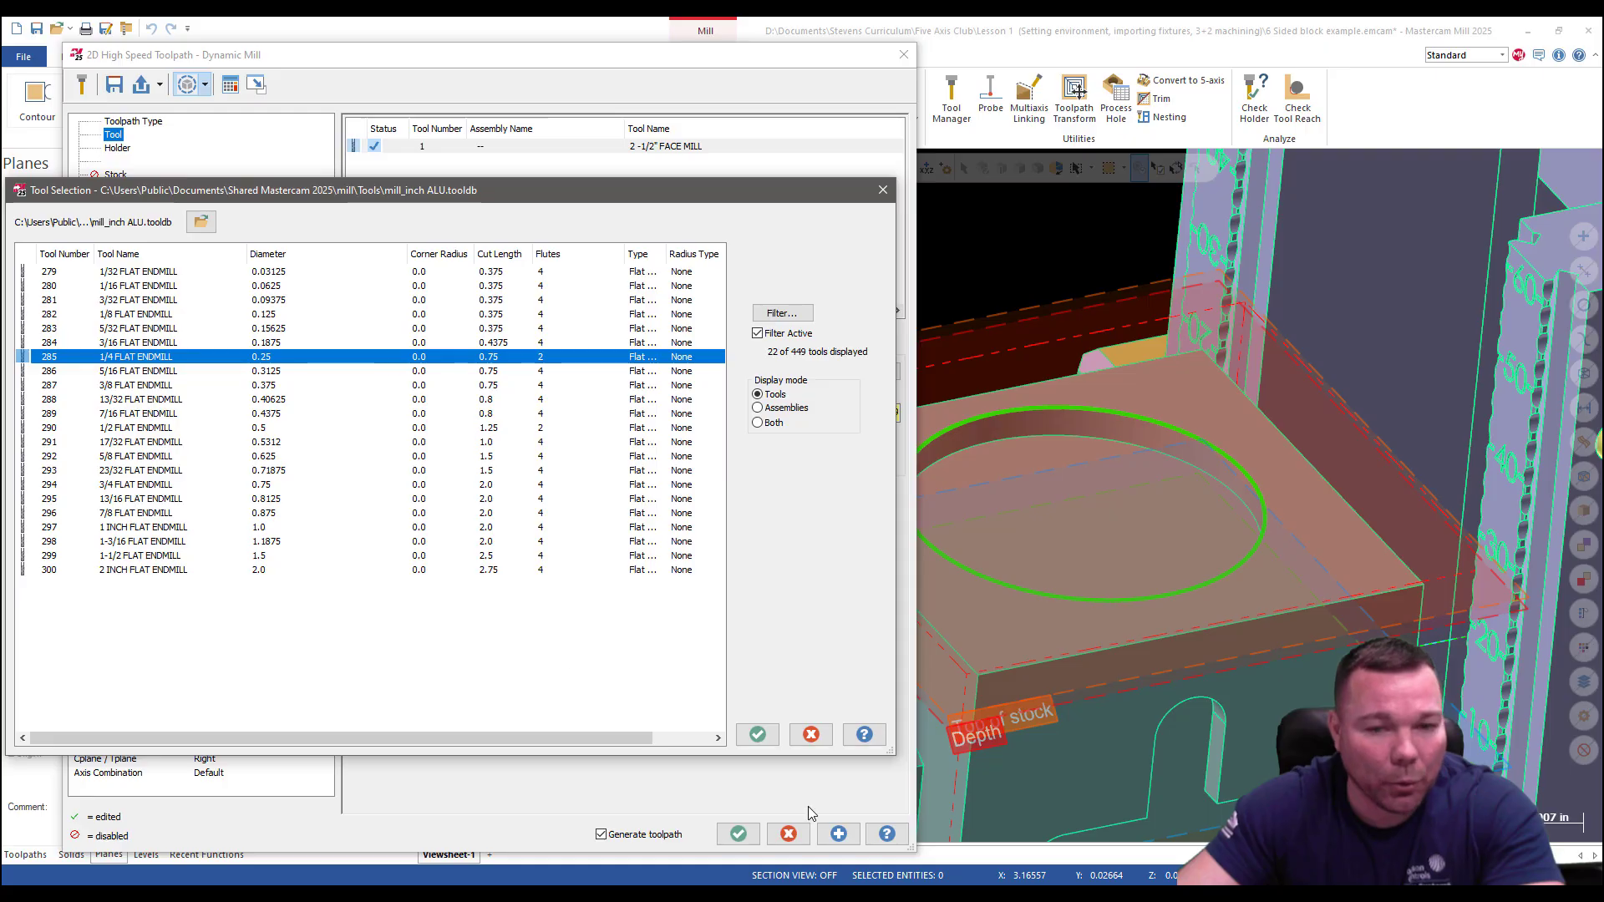
click(758, 734)
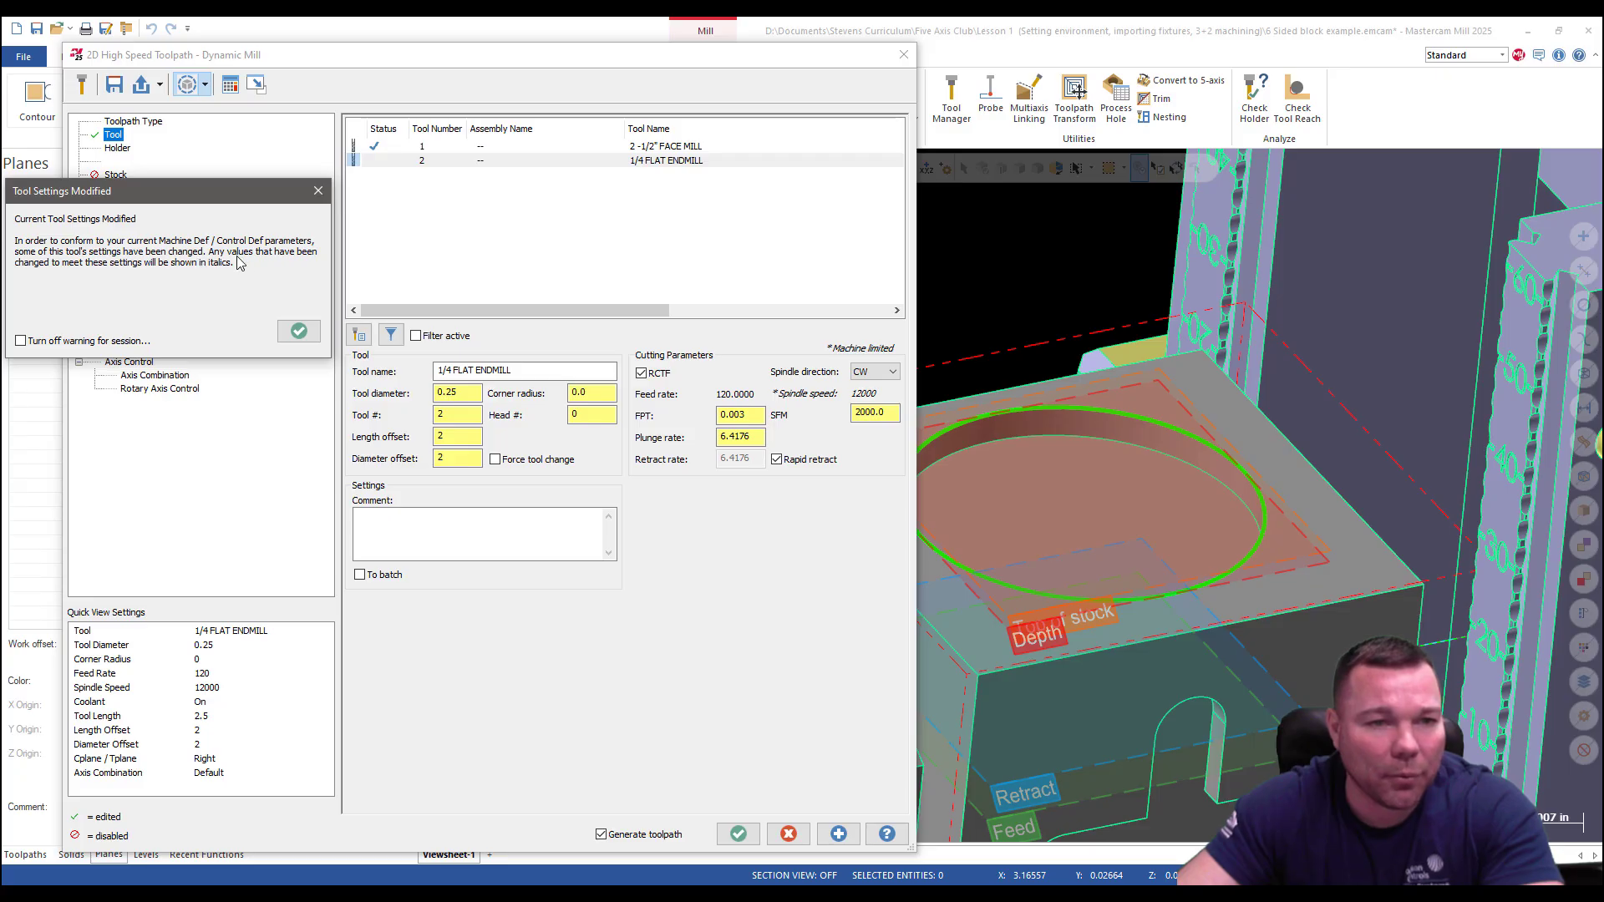
click(298, 332)
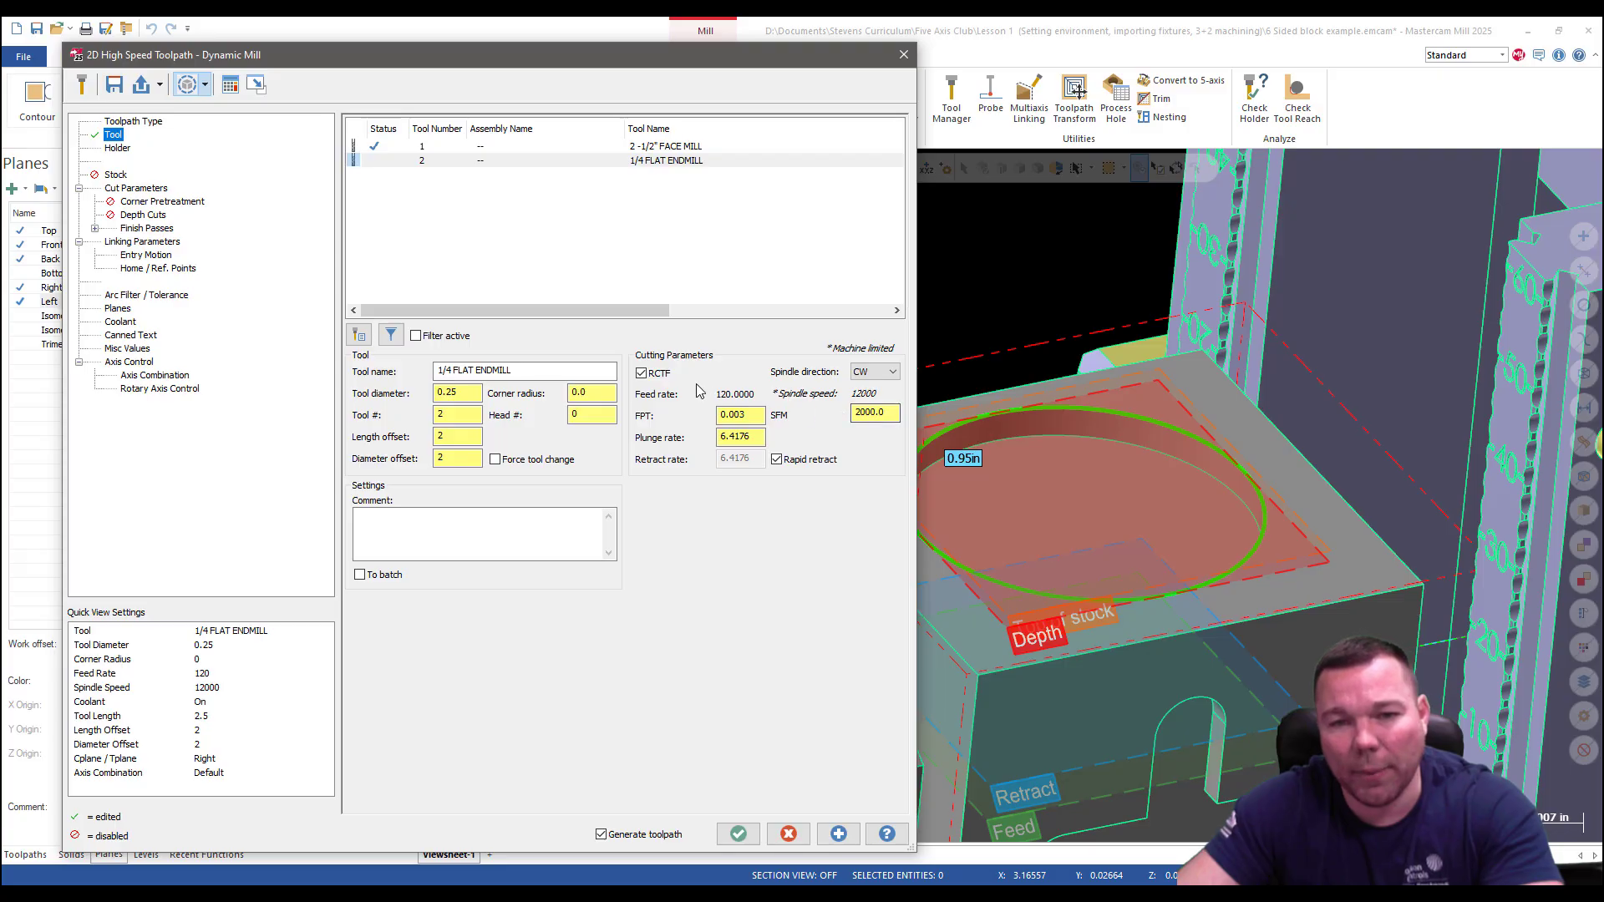
Turn off RCTF, set the spindle speed to 10000, and generate the Dynamic Mill toolpath.
click(642, 374)
click(886, 393)
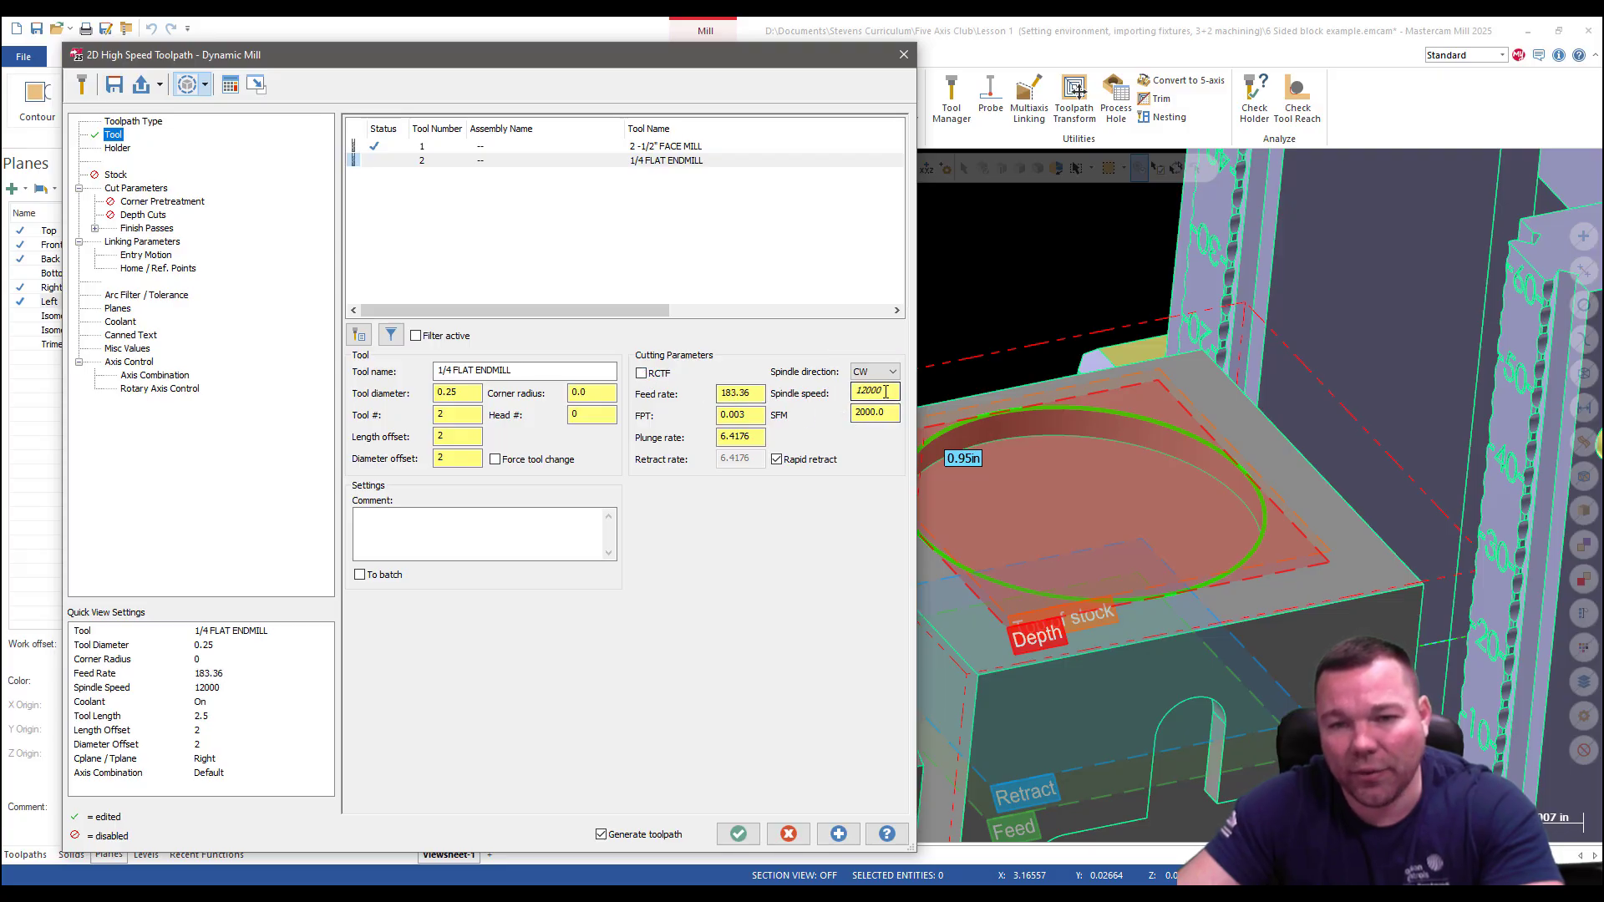
double_click(877, 392)
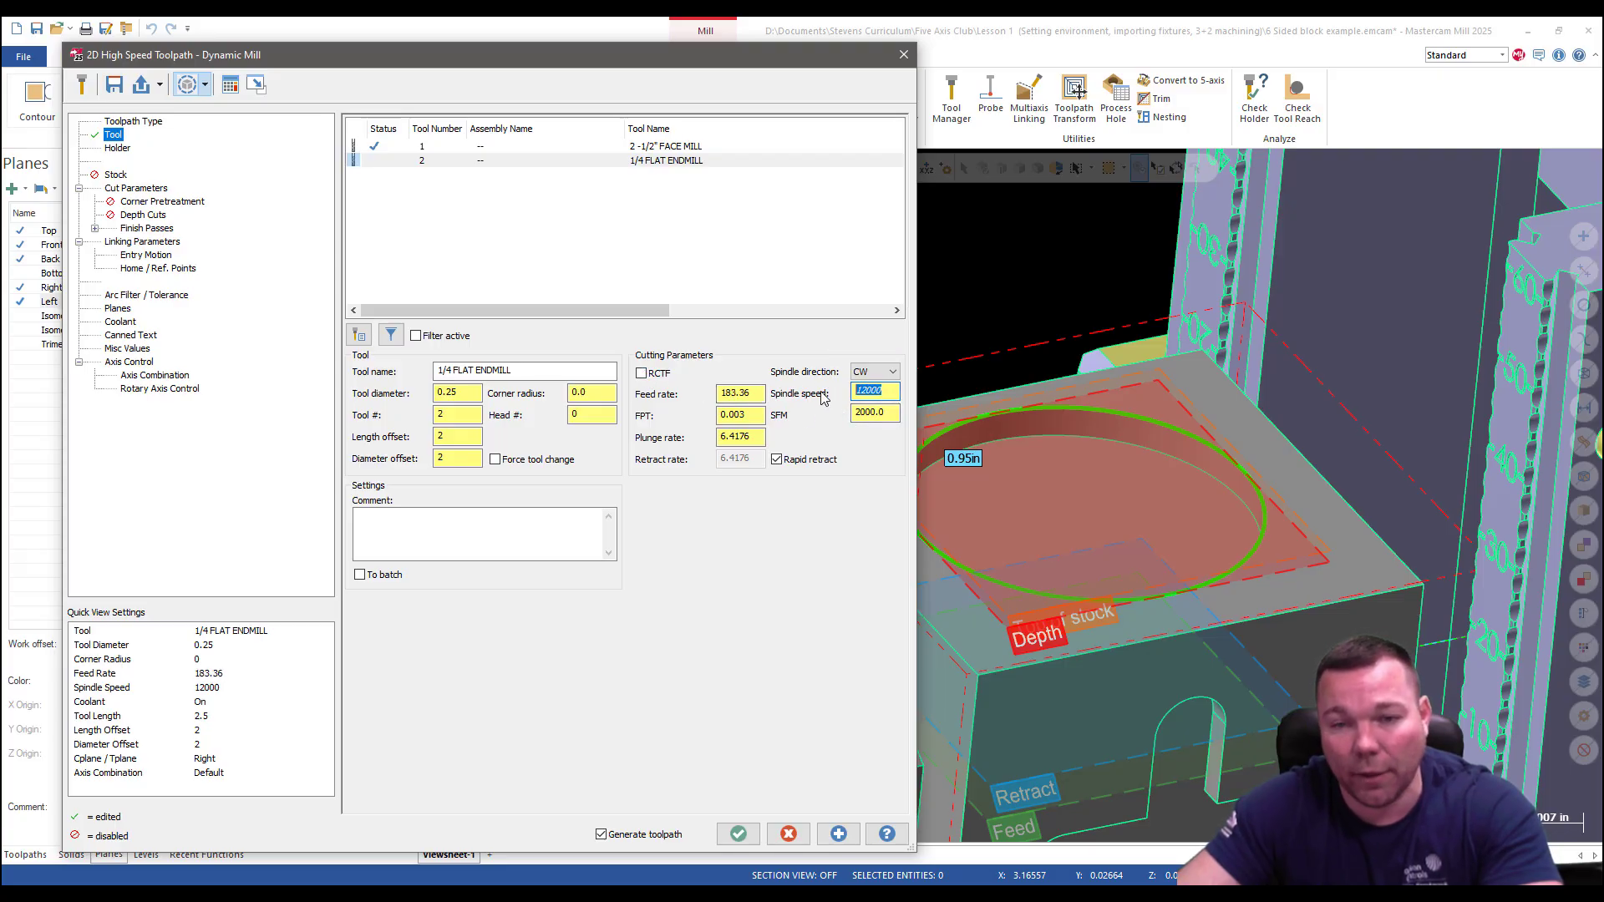
text(1000)
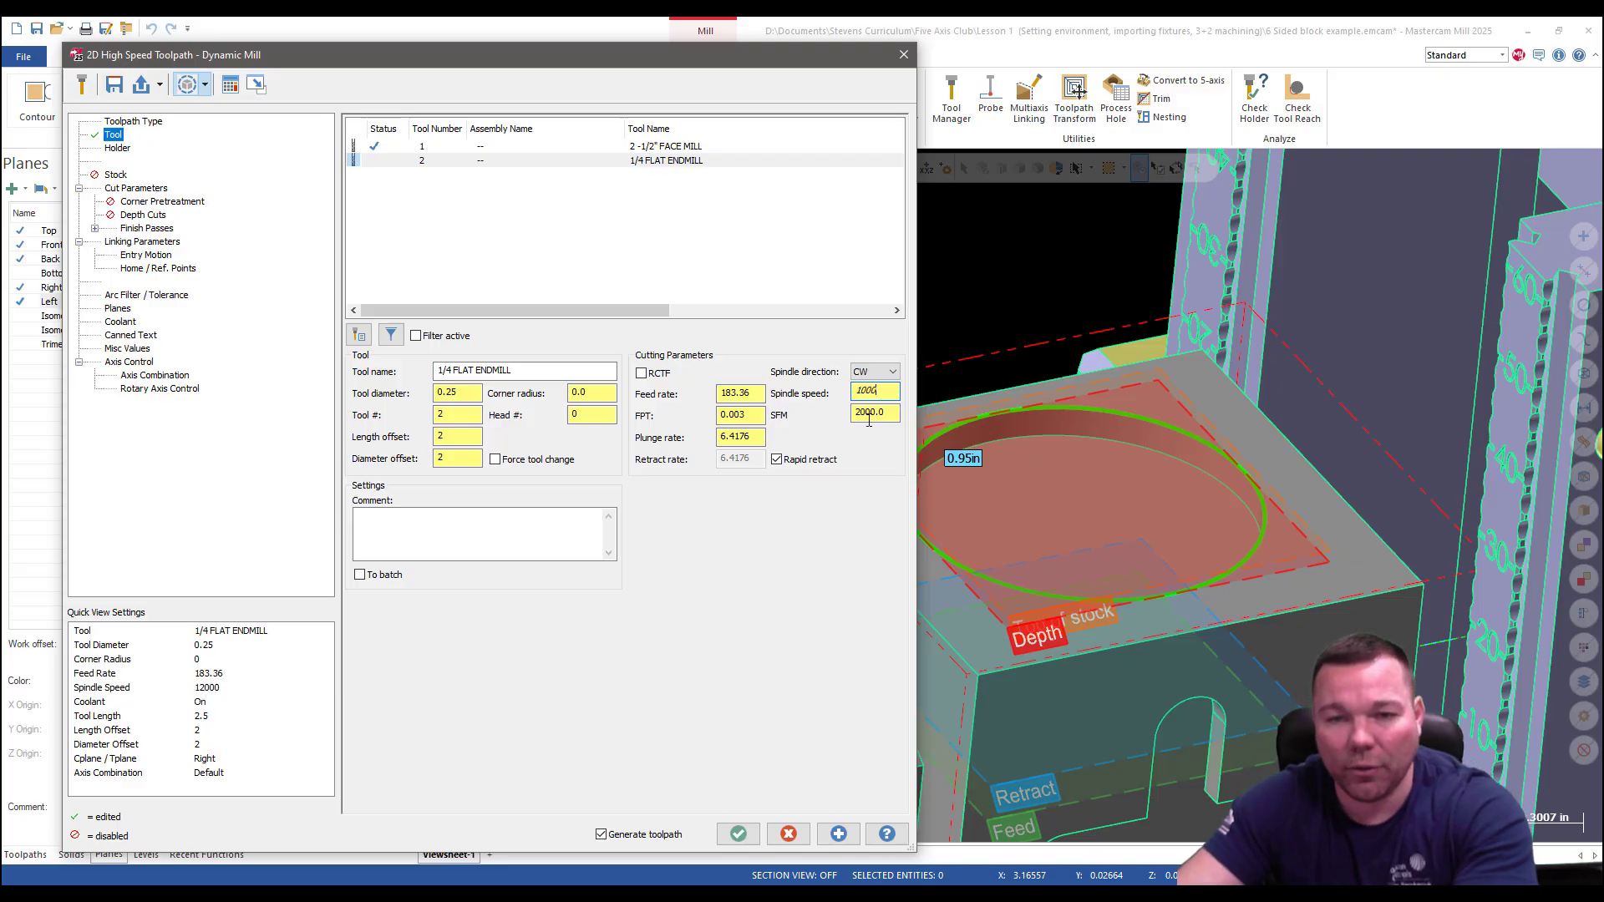
text(0)
key(Tab)
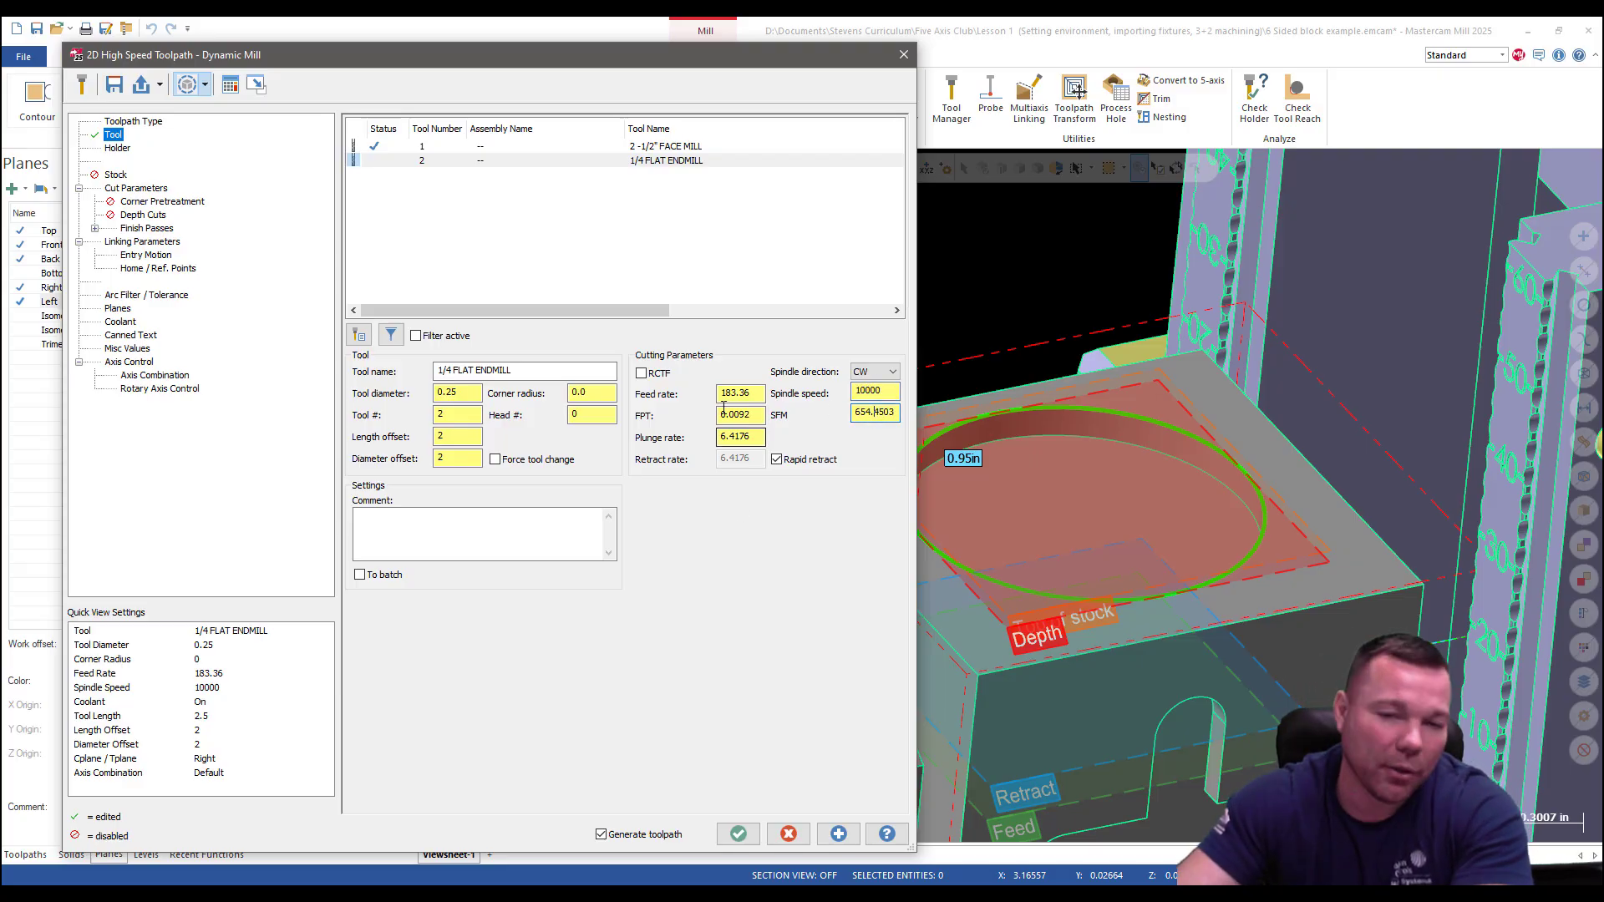
click(740, 393)
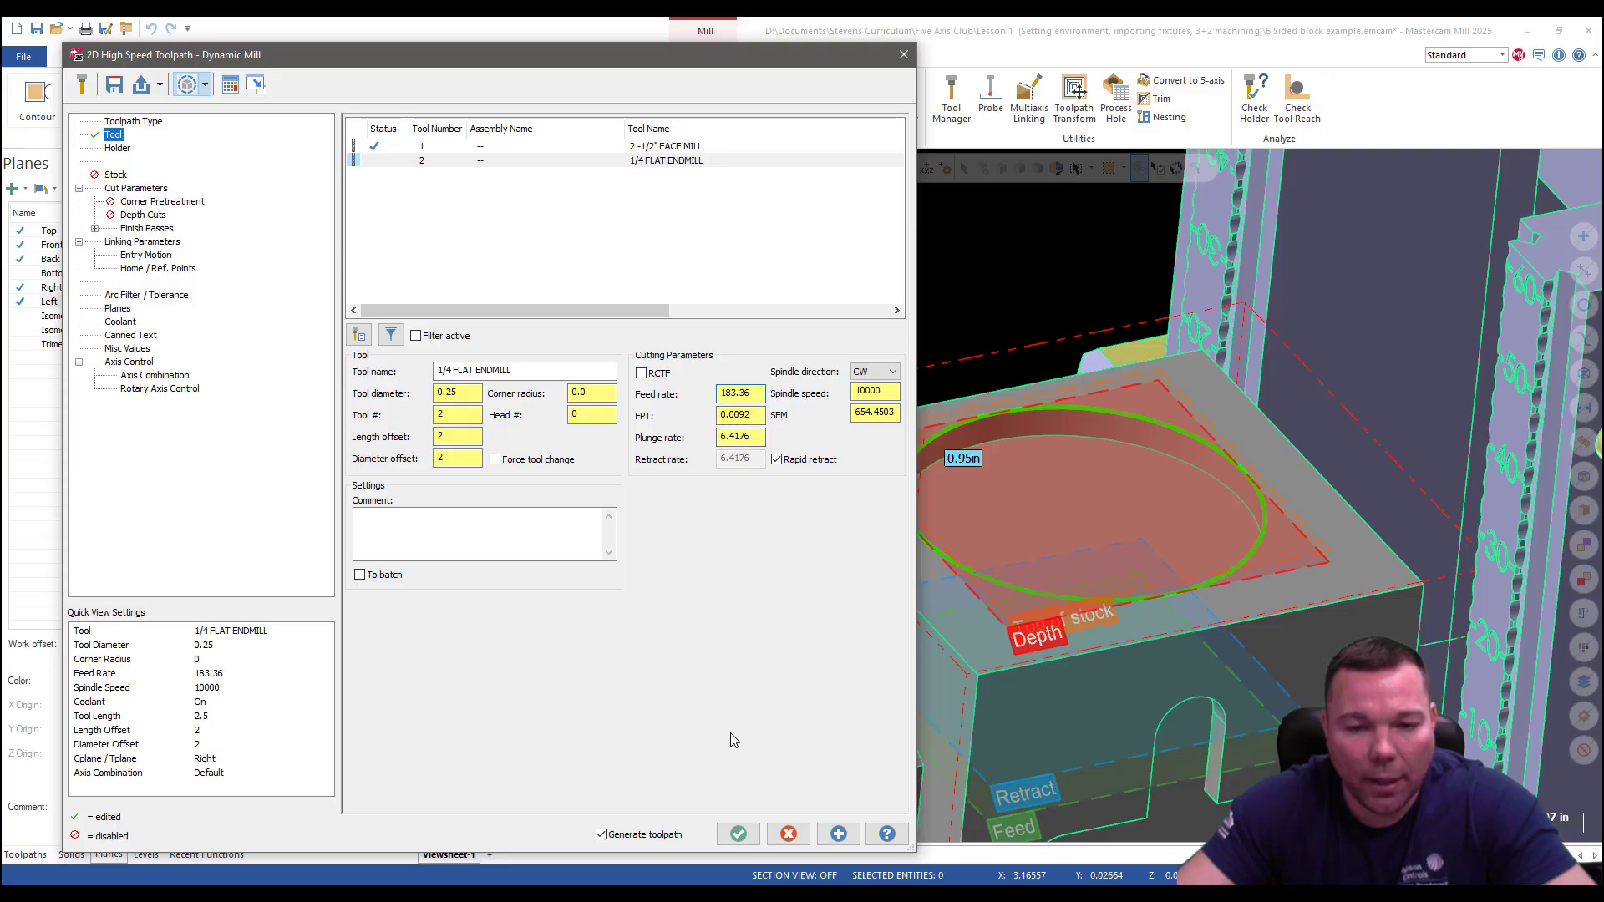
click(739, 833)
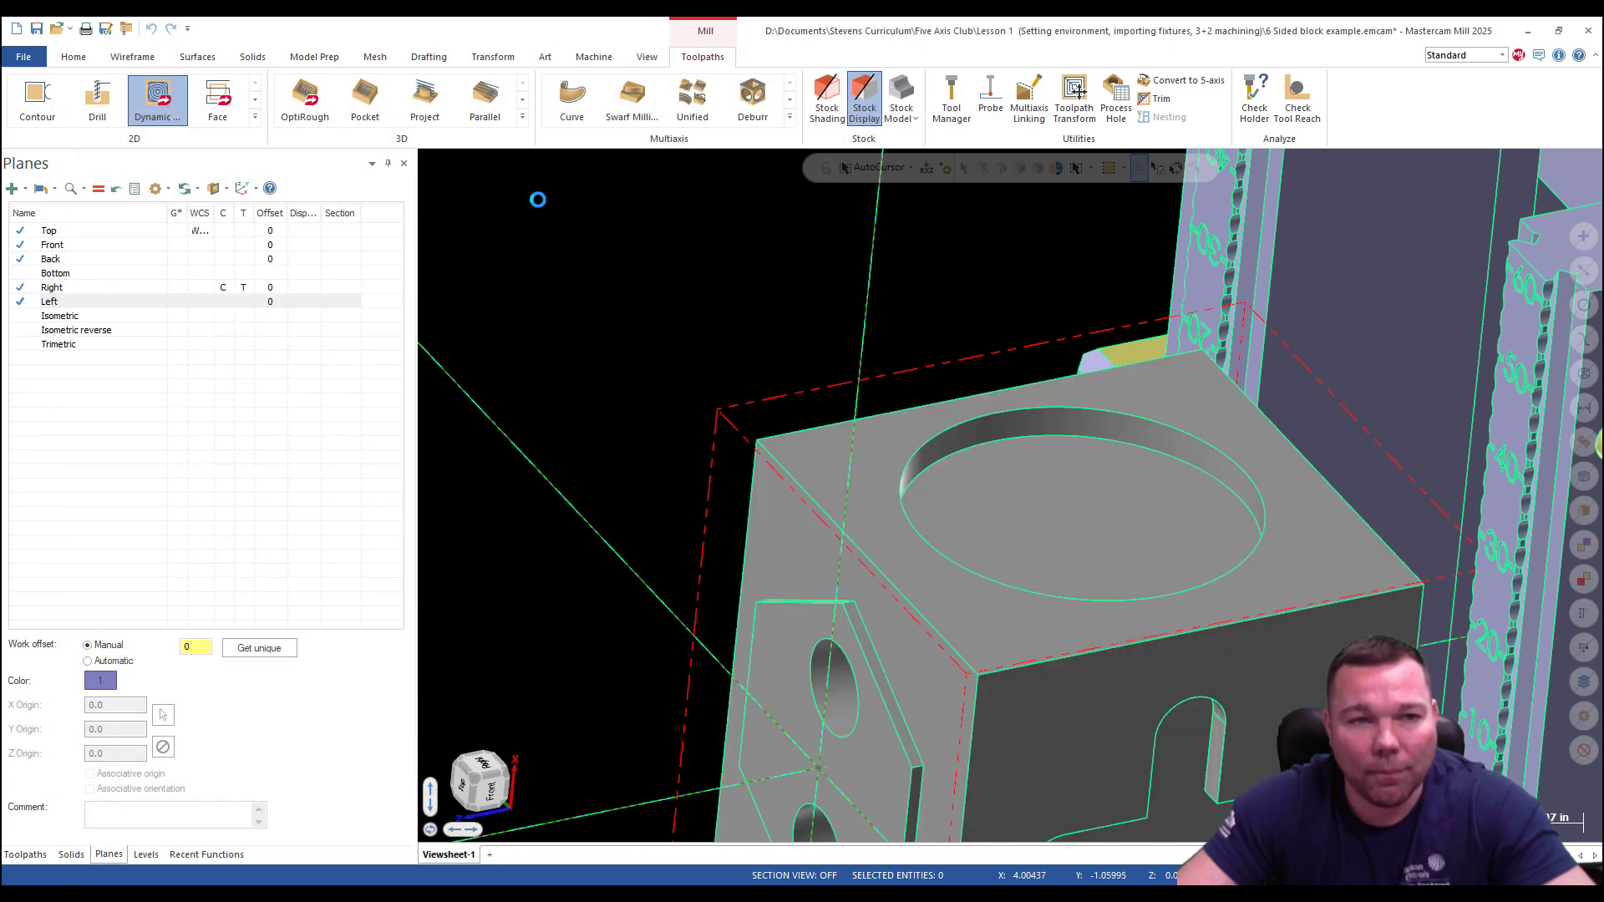
Open the Haas UMC-500 machine definition and expand the Mill Spindle Group down to the VMC Tool Spindle.
click(595, 57)
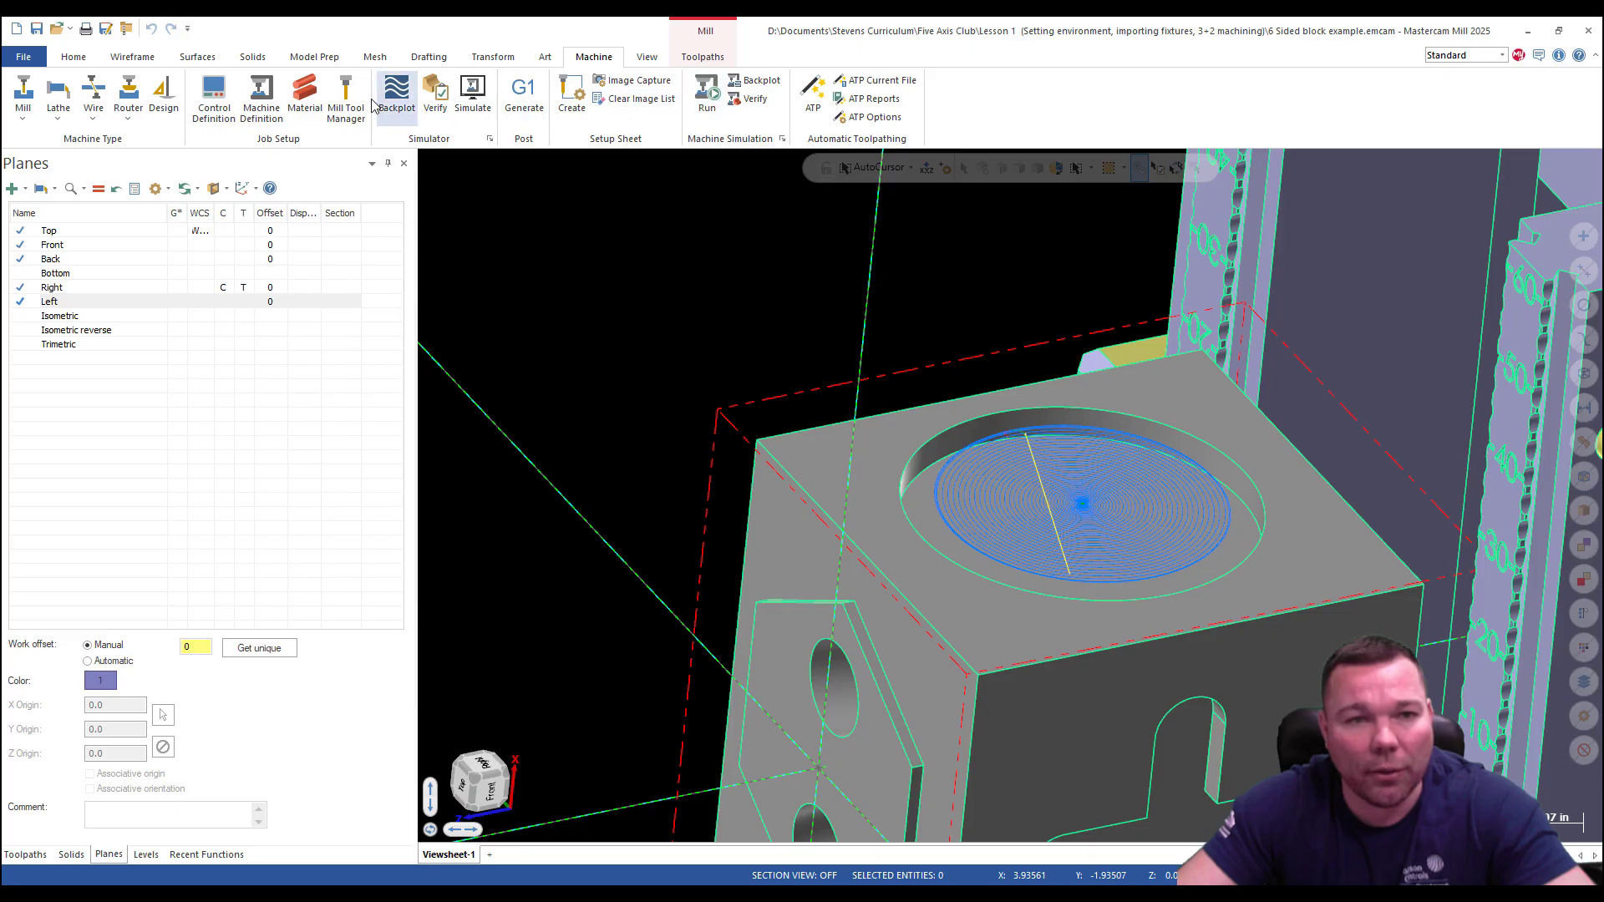
click(264, 100)
click(342, 349)
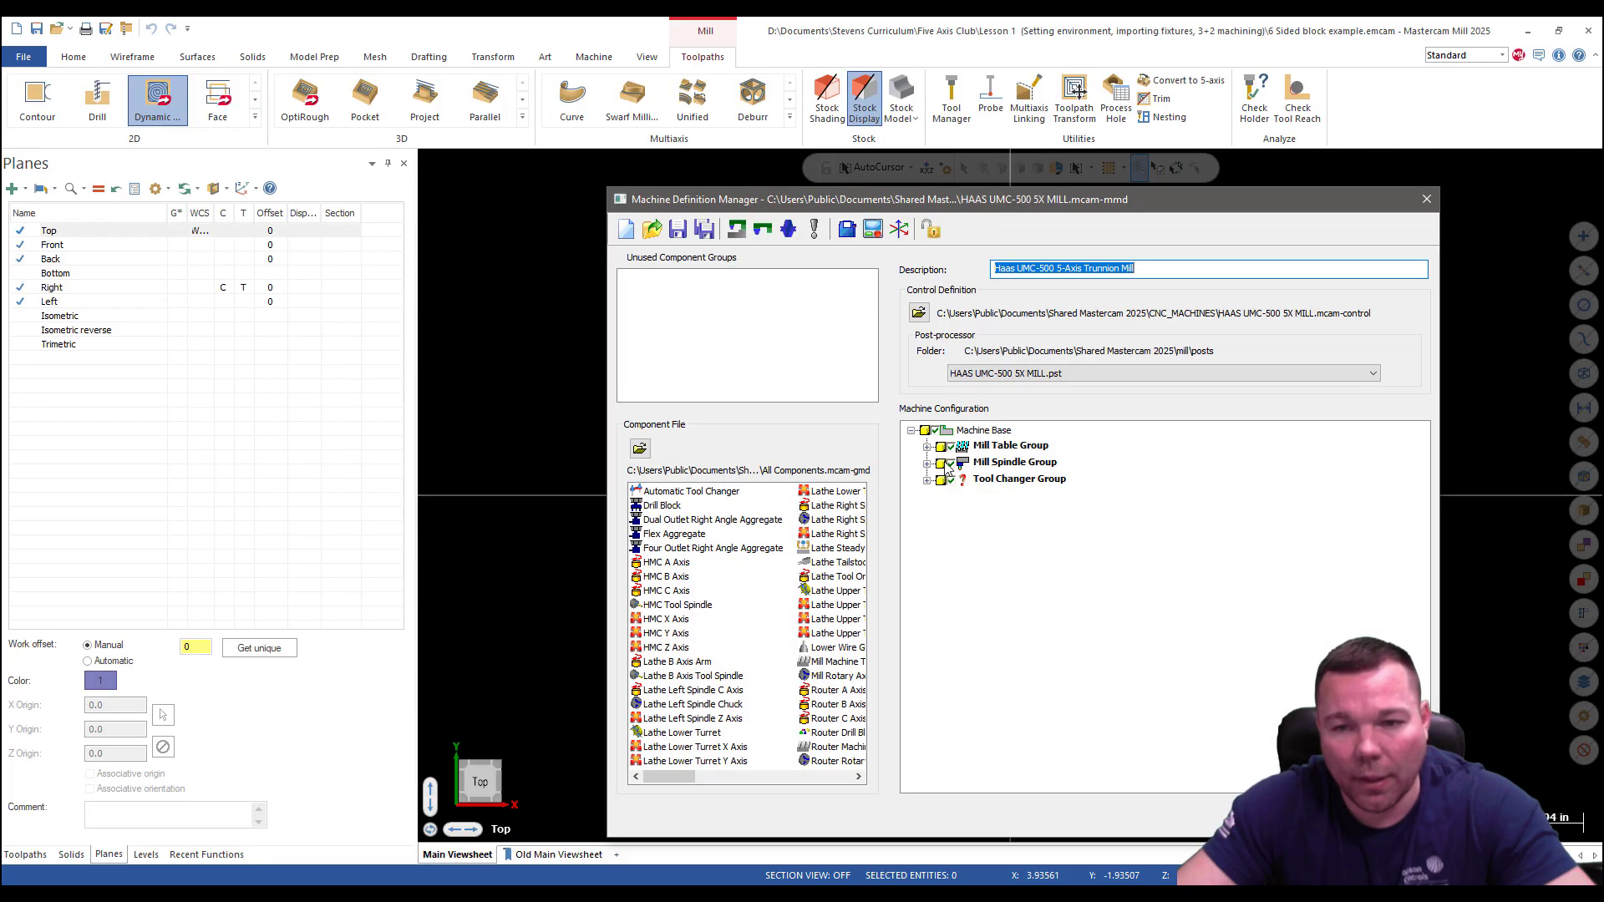
click(928, 448)
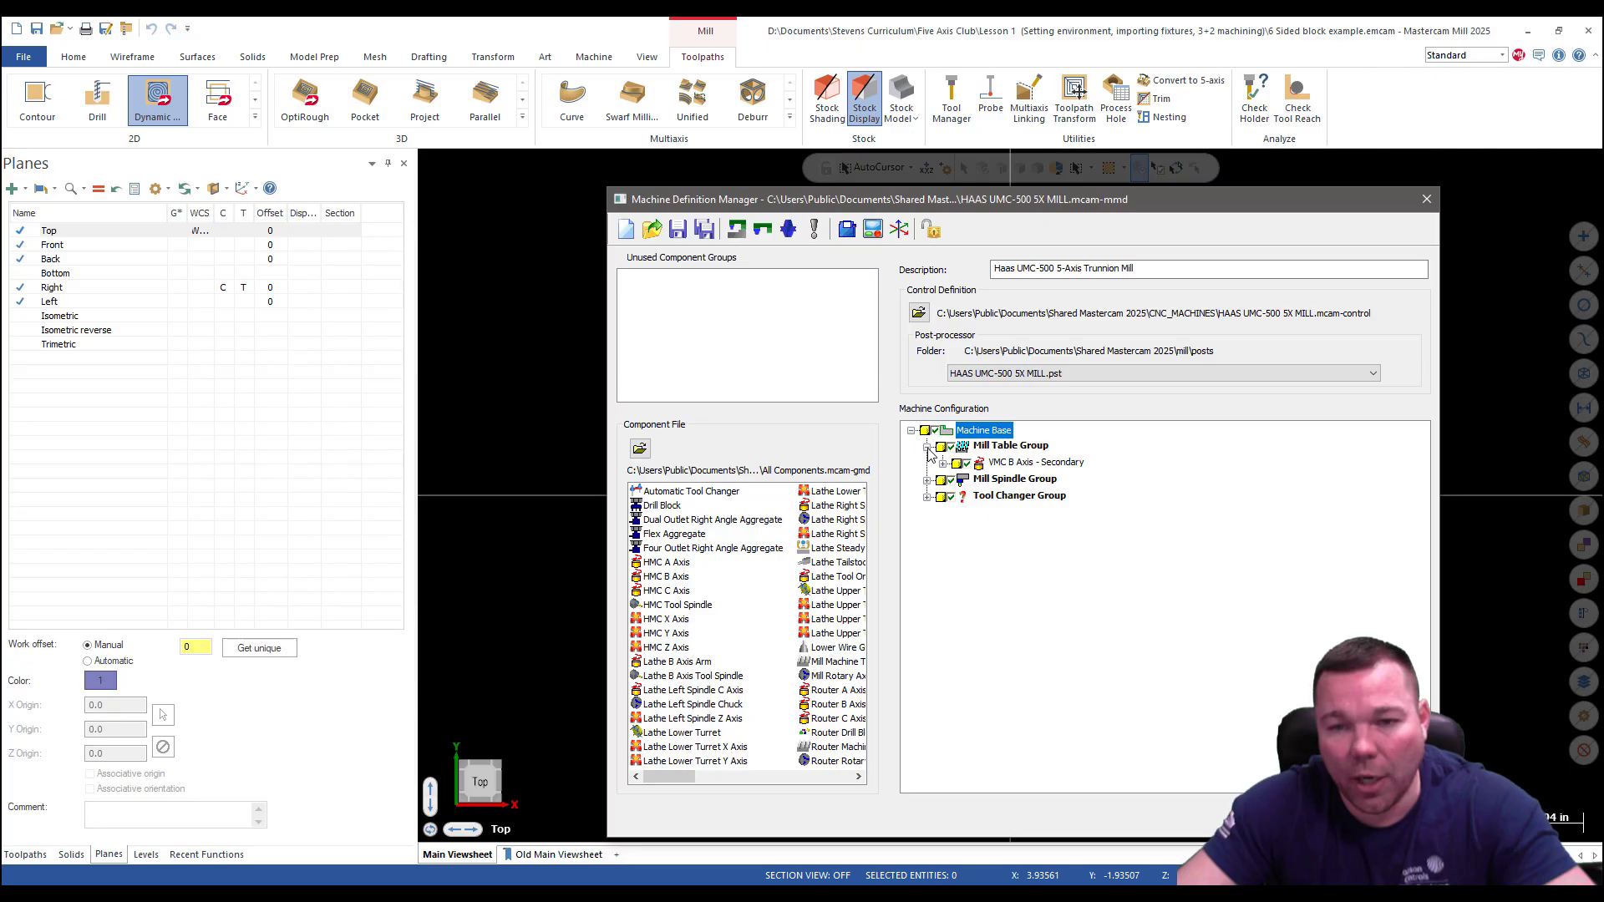
click(927, 481)
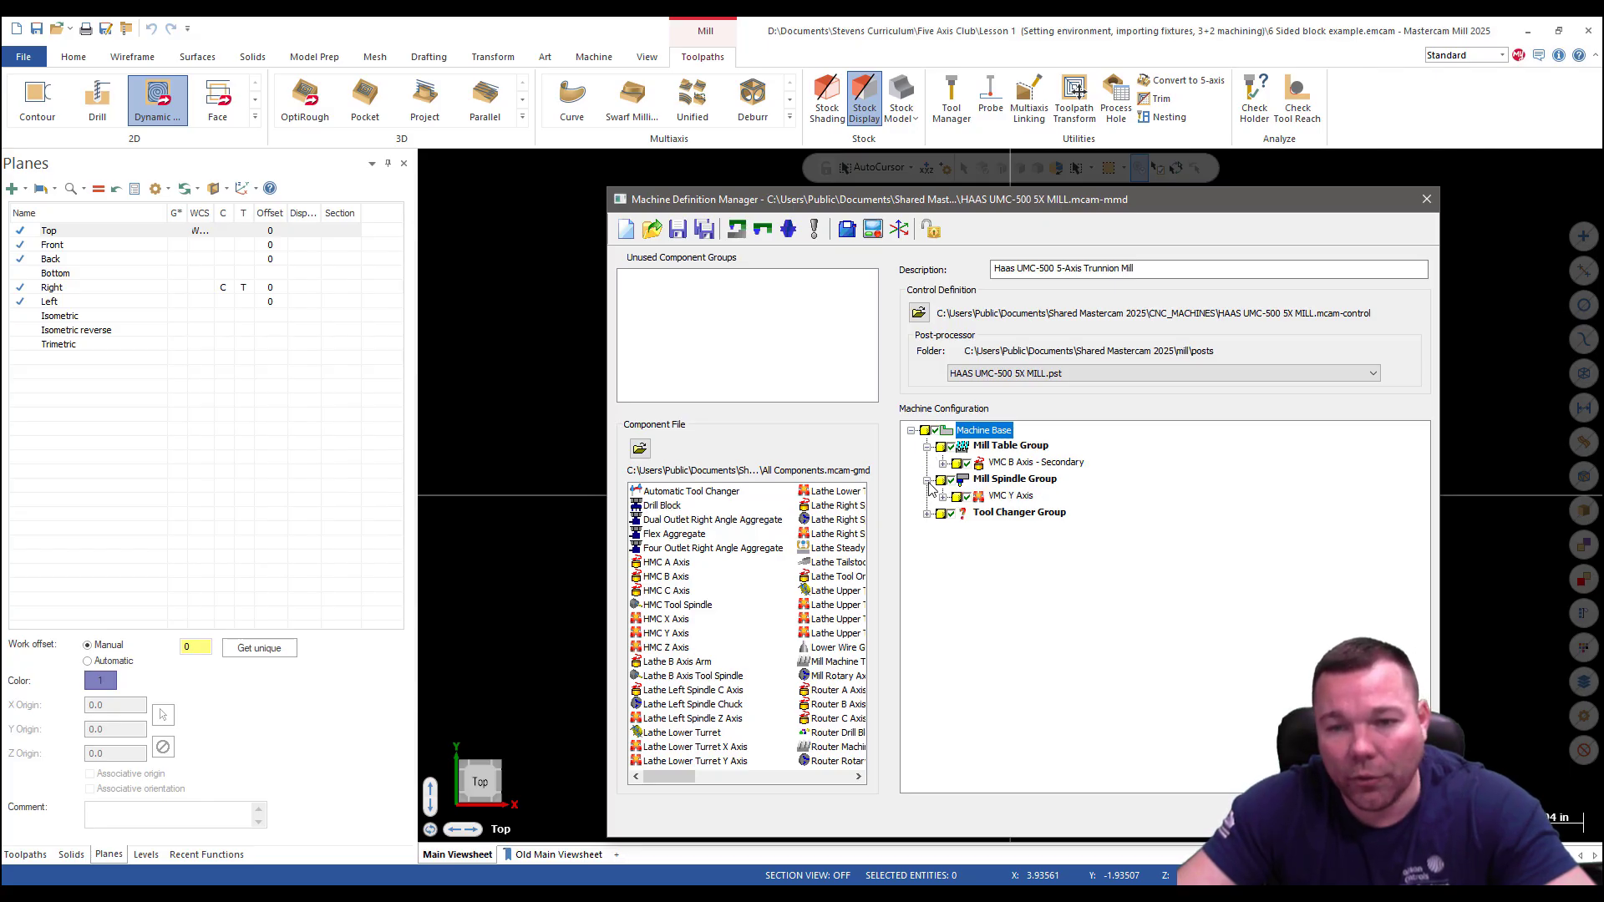
click(928, 449)
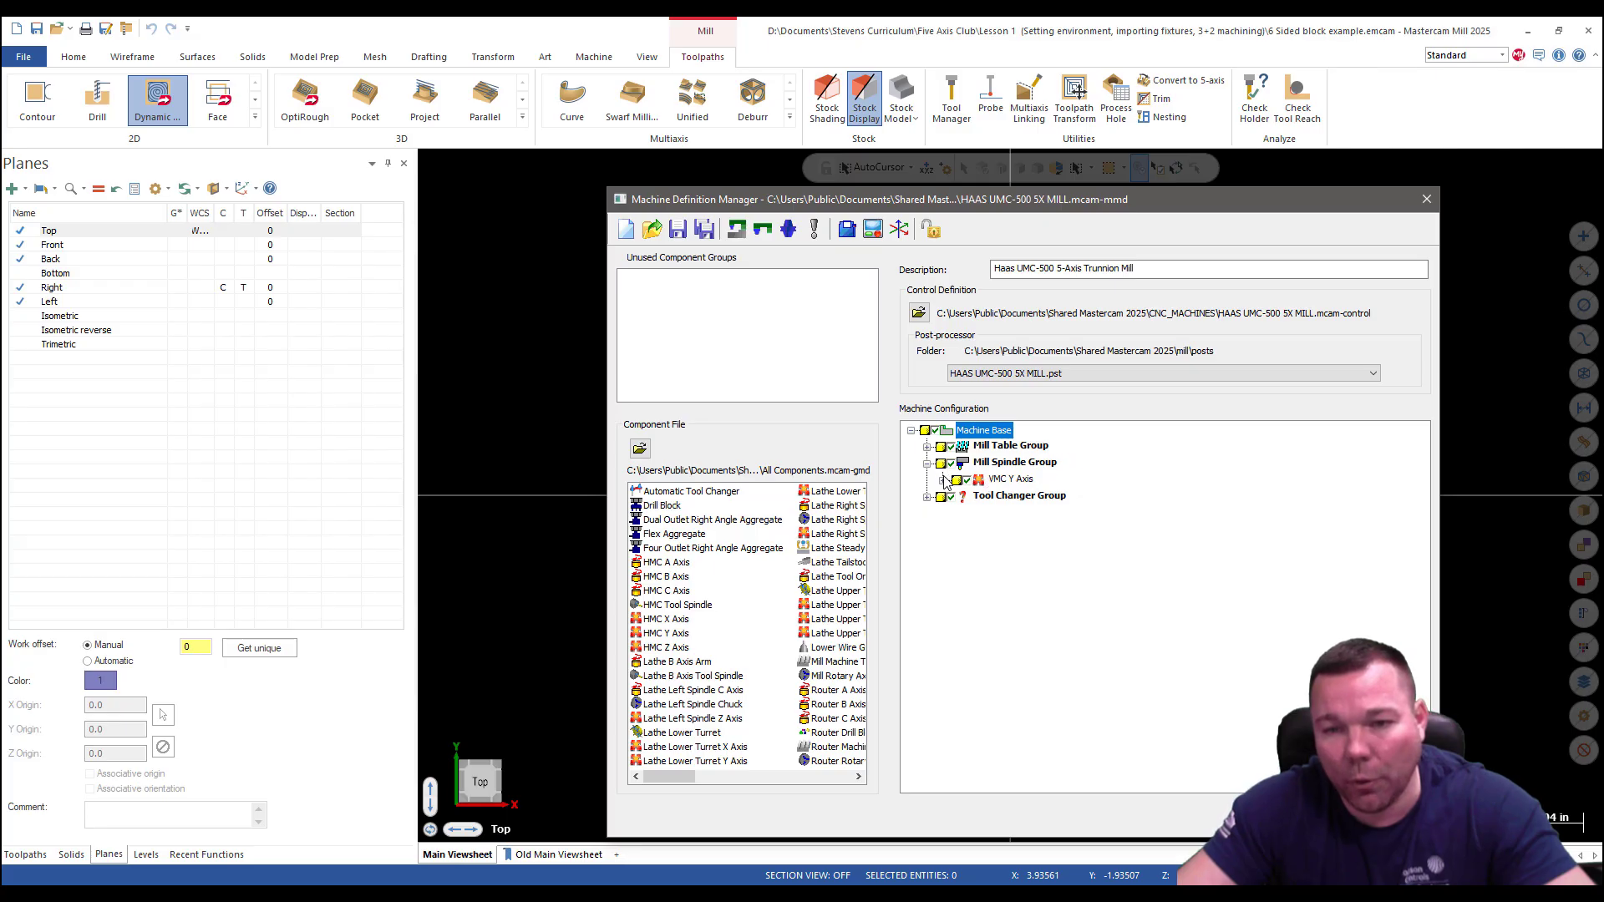
click(943, 481)
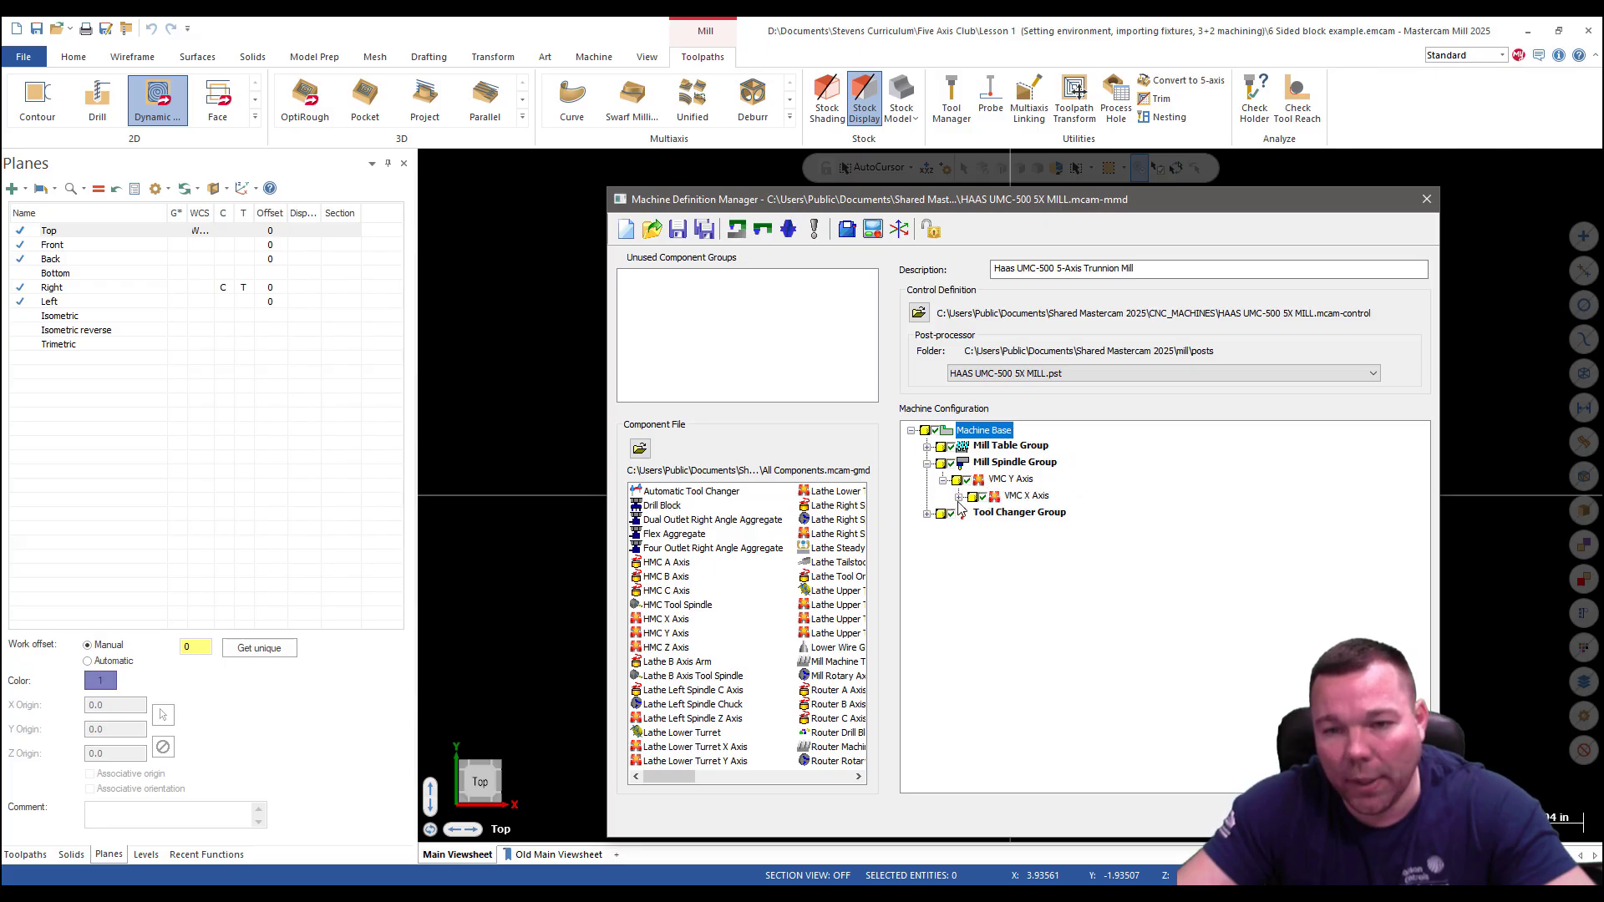
click(959, 497)
click(975, 514)
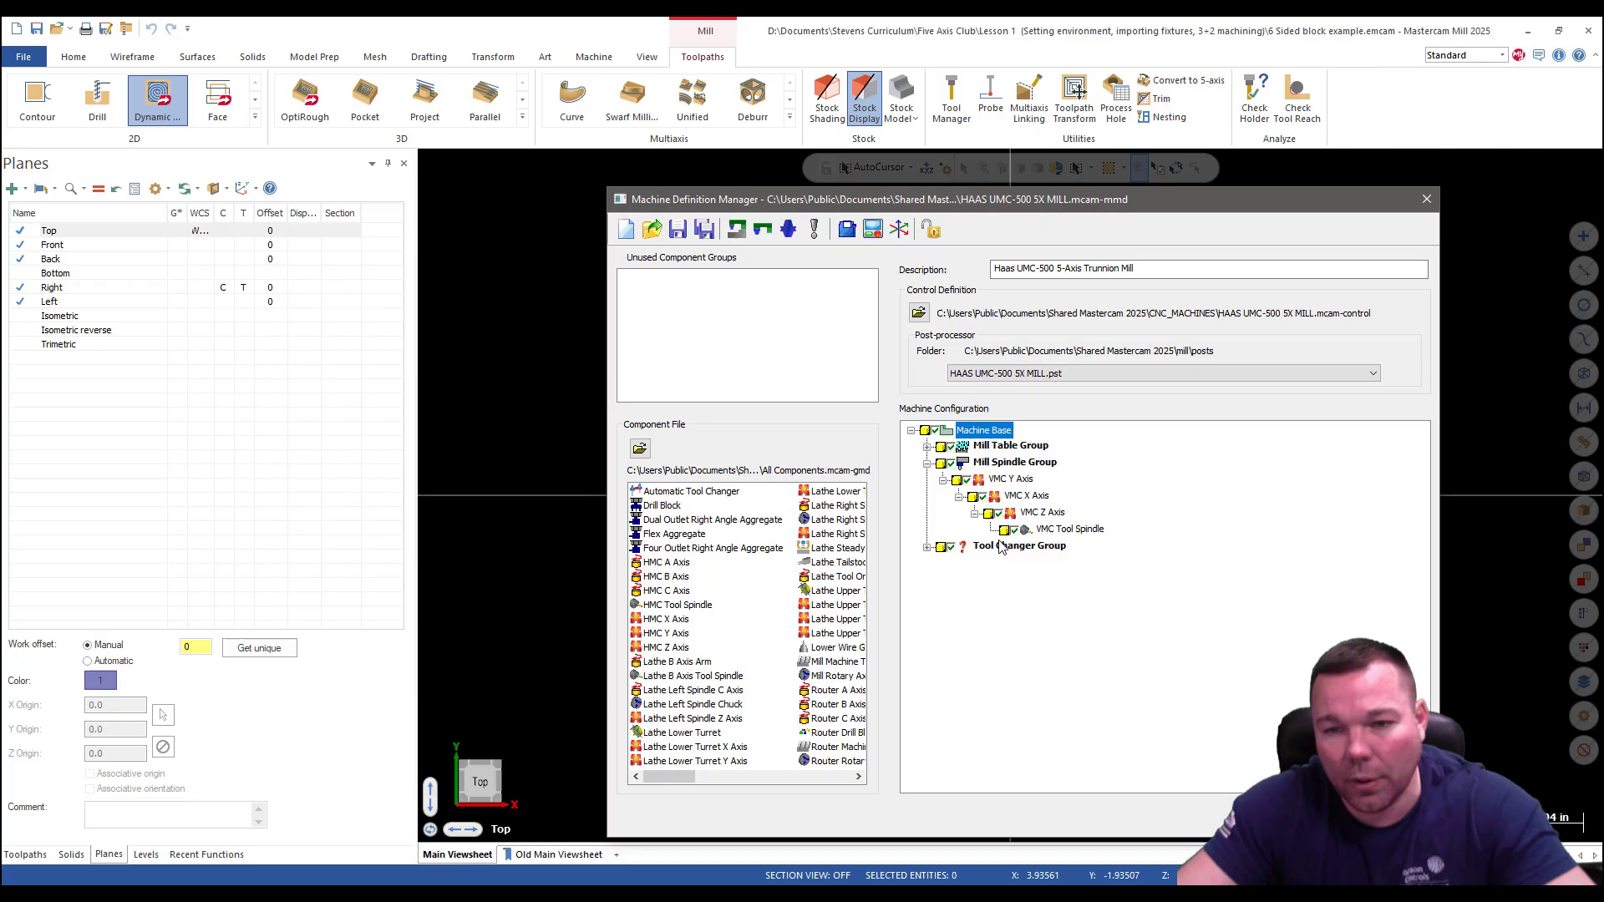
Check the maximum spindle speed in the VMC Tool Spindle component's properties and close them.
click(1071, 531)
right_click(1068, 532)
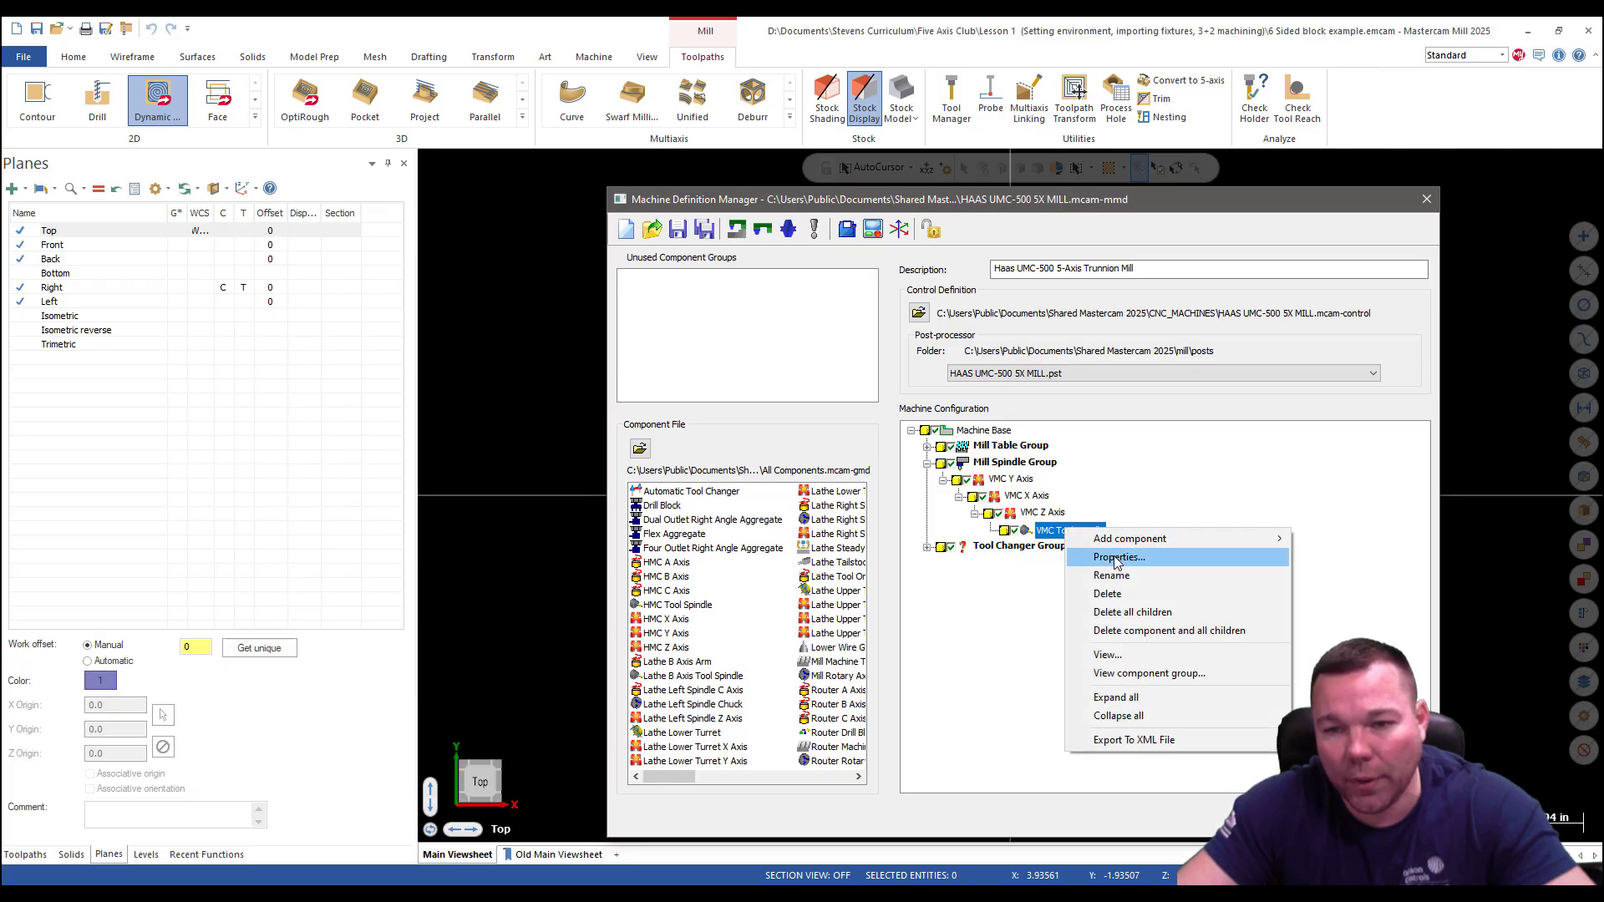
click(1093, 557)
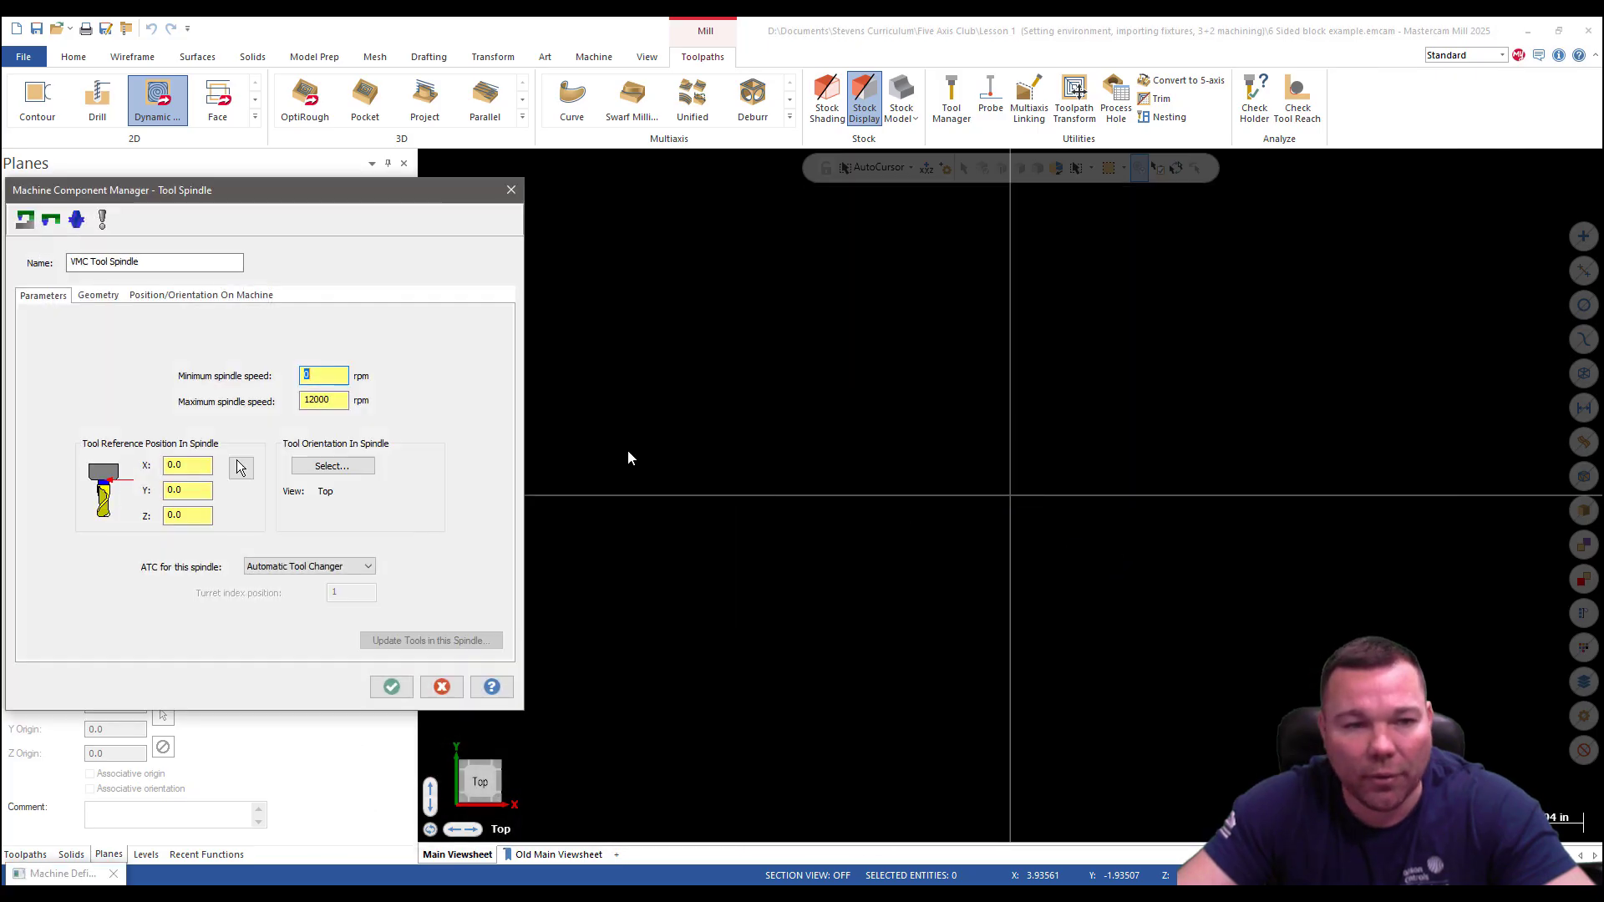
click(326, 407)
double_click(306, 401)
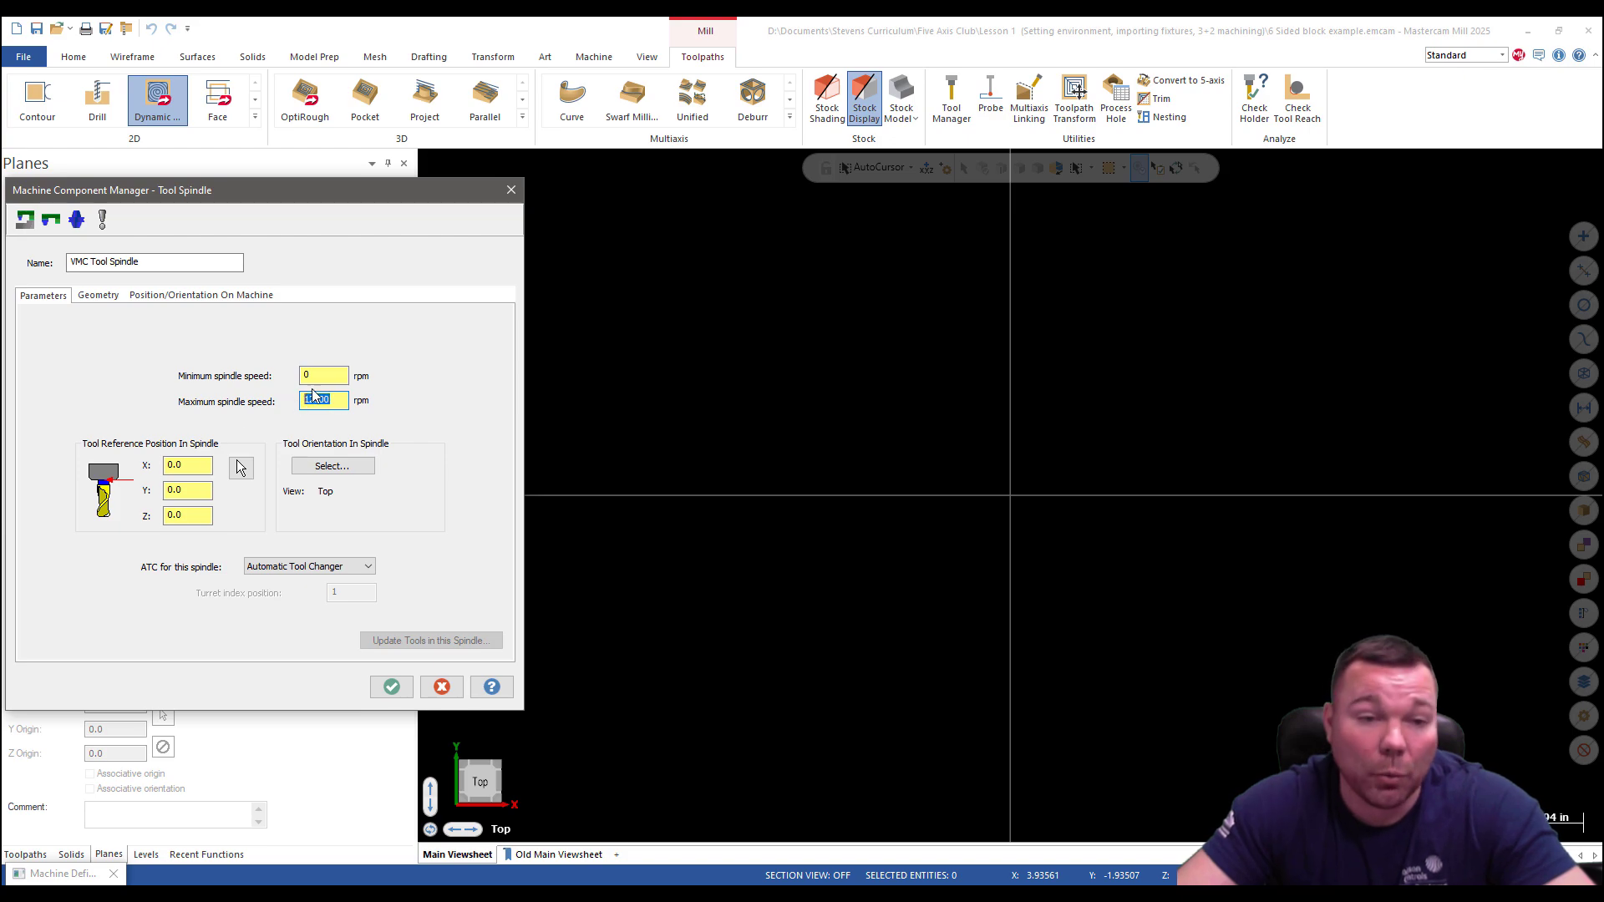
drag(326, 203, 779, 235)
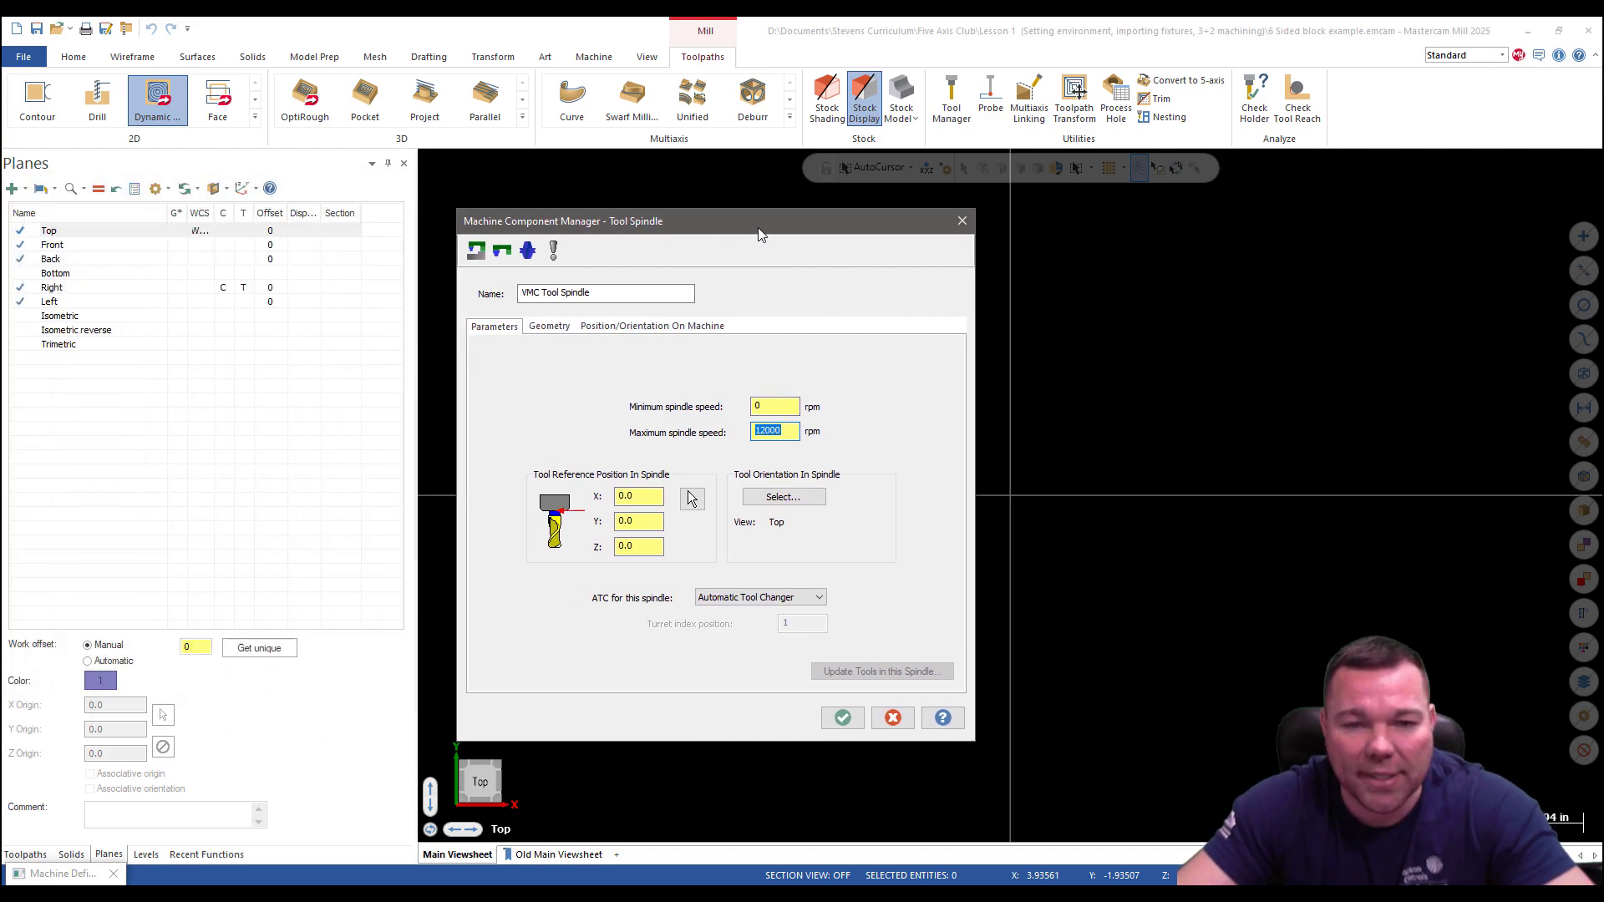
click(846, 718)
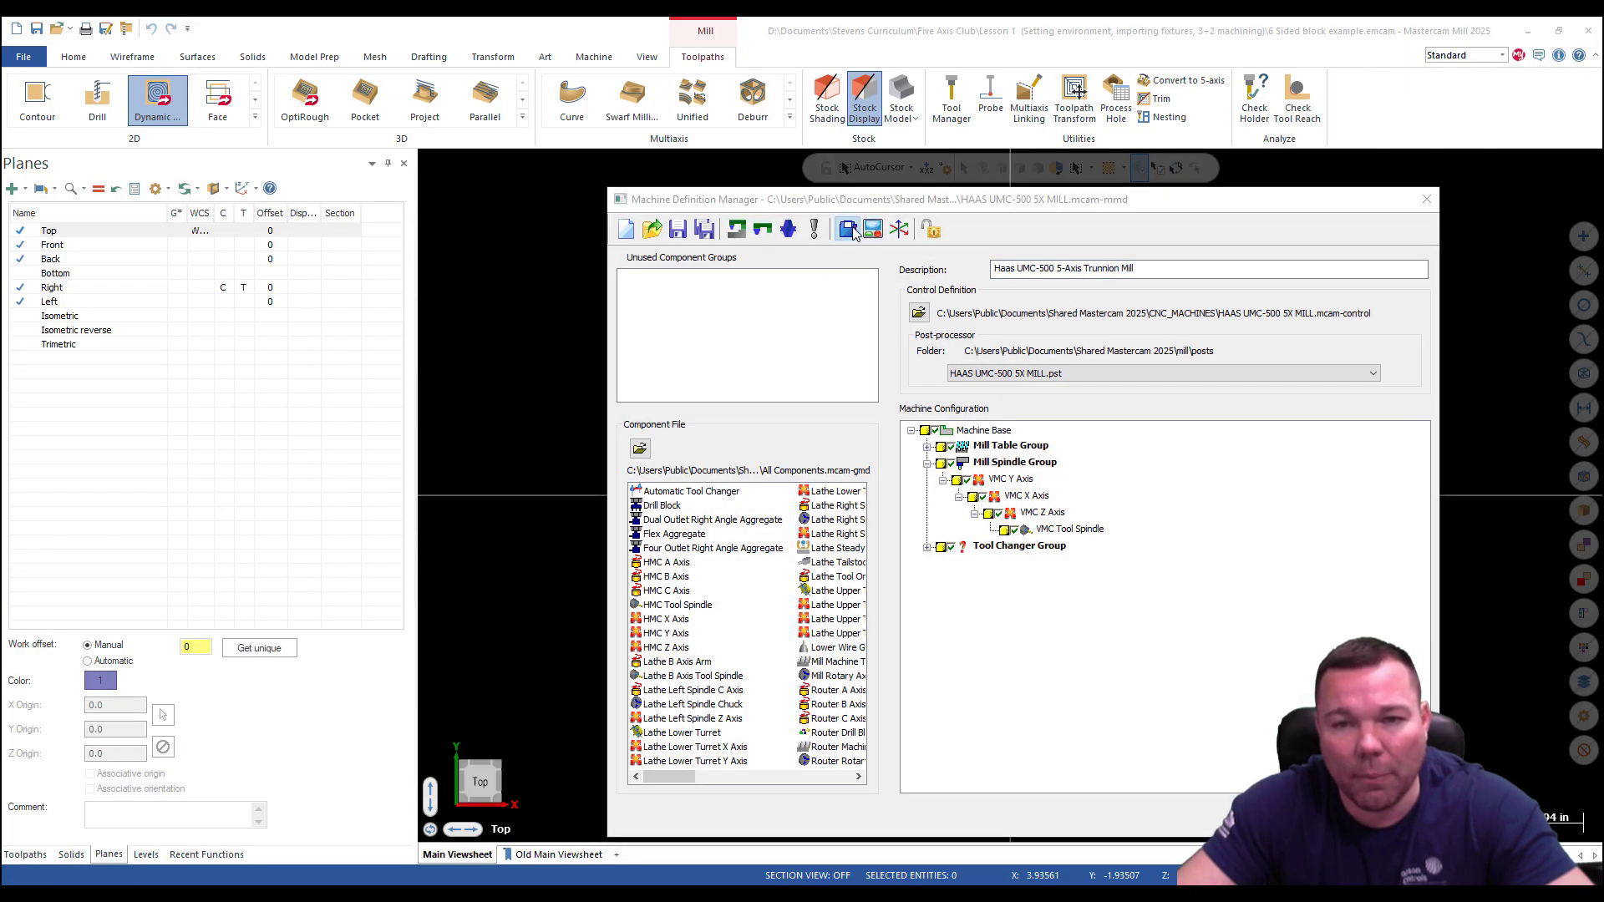
Review the general machine parameters, including feed rate limits, coolant commands, default Cplane and tool libraries, and close them.
click(847, 229)
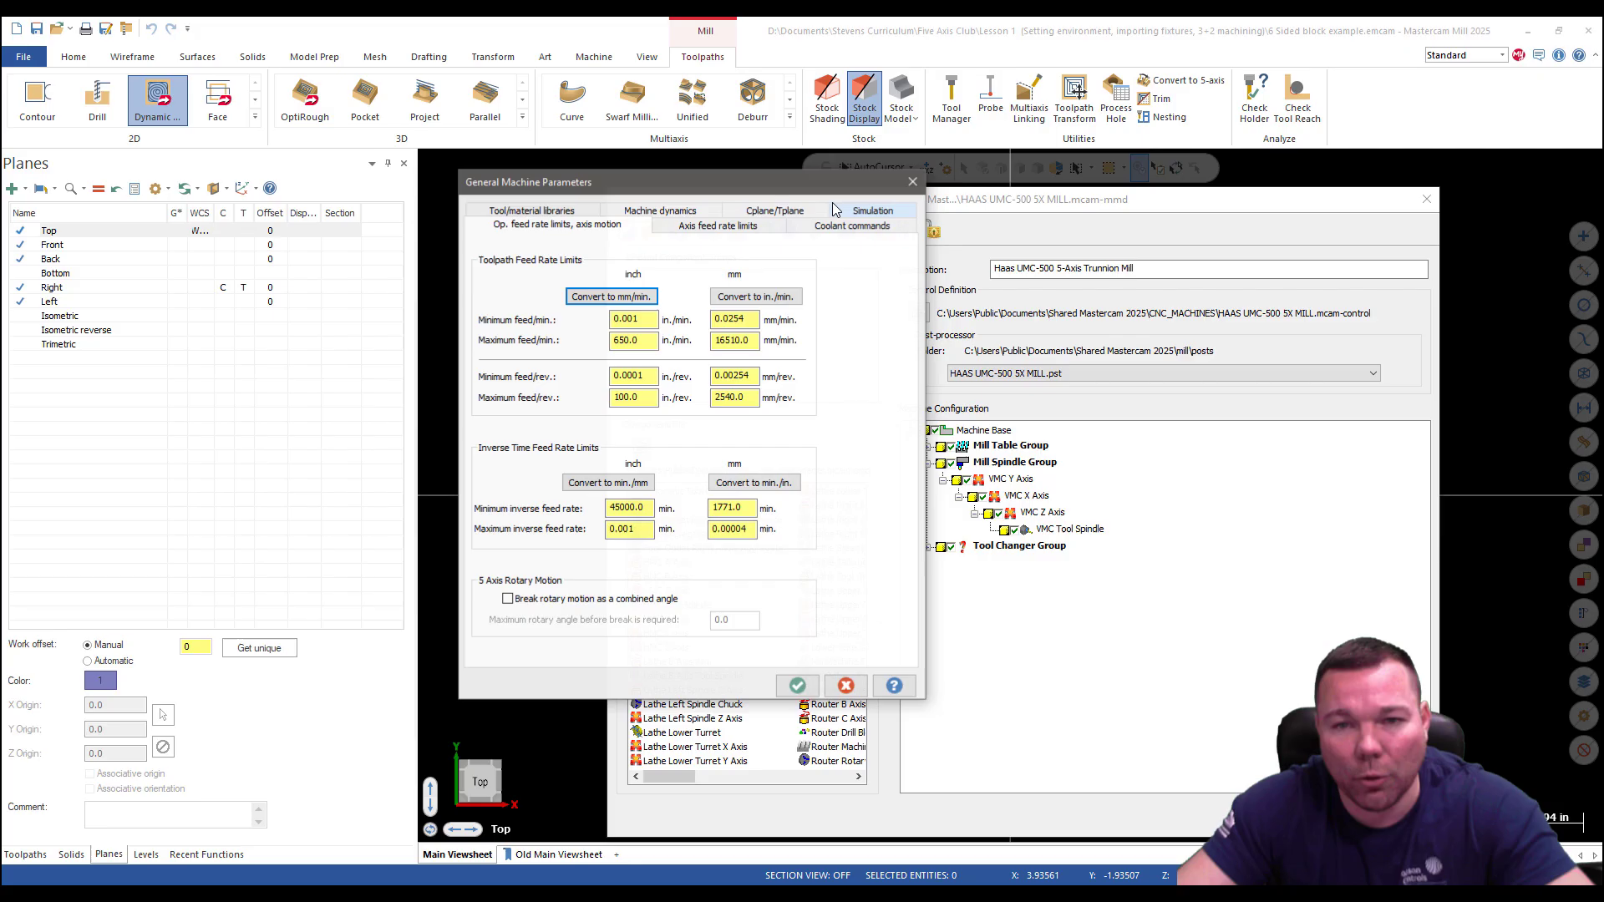
click(706, 228)
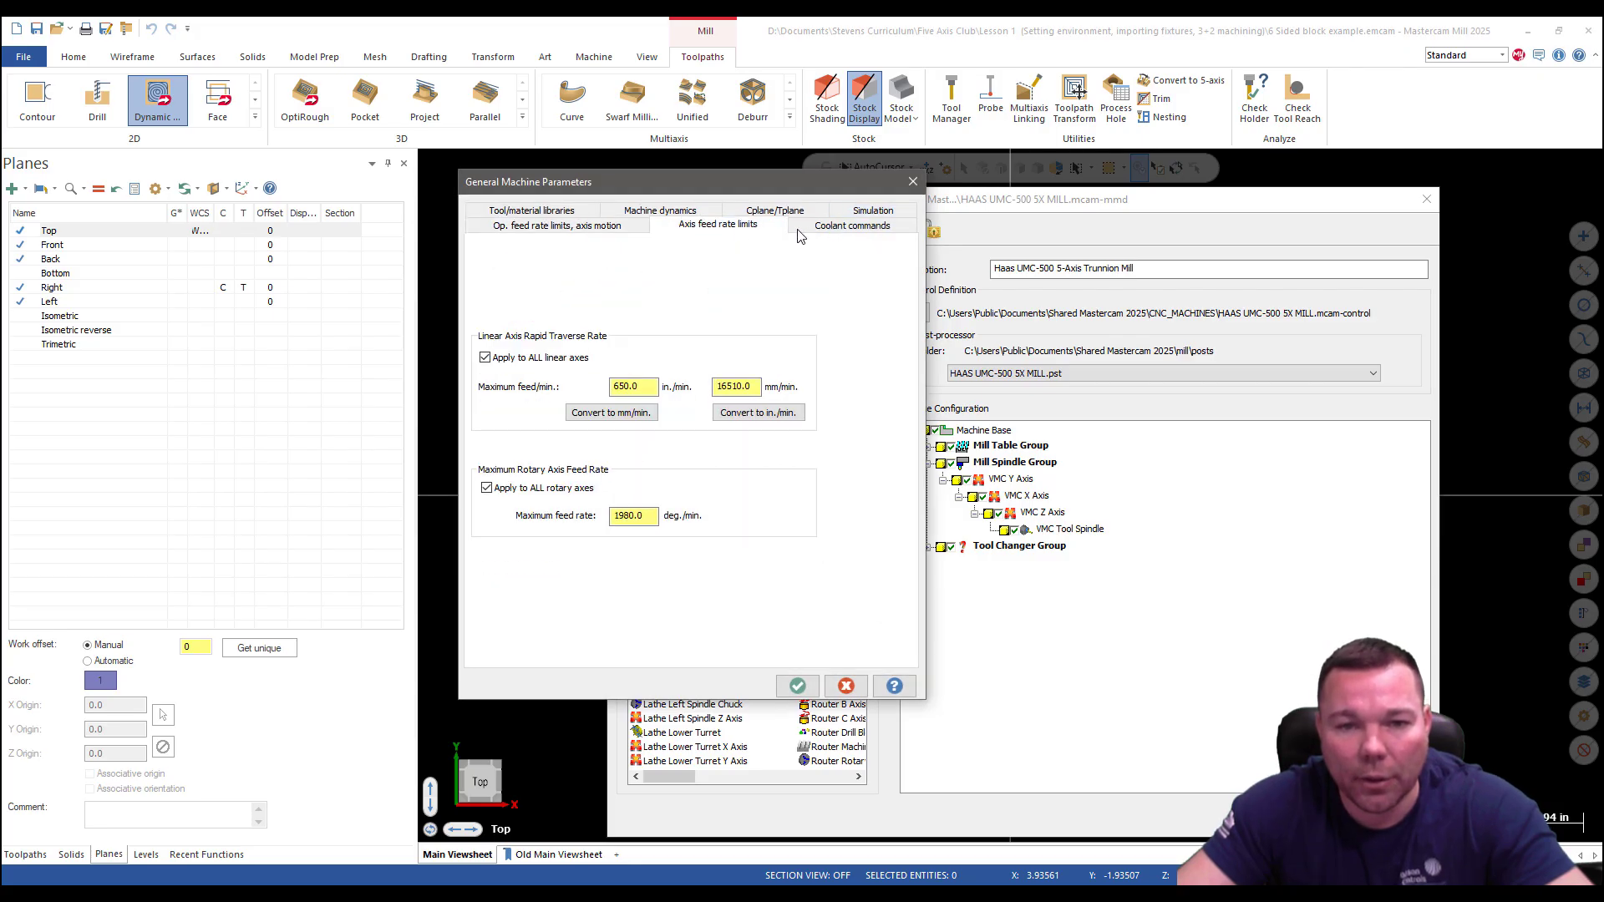
click(869, 227)
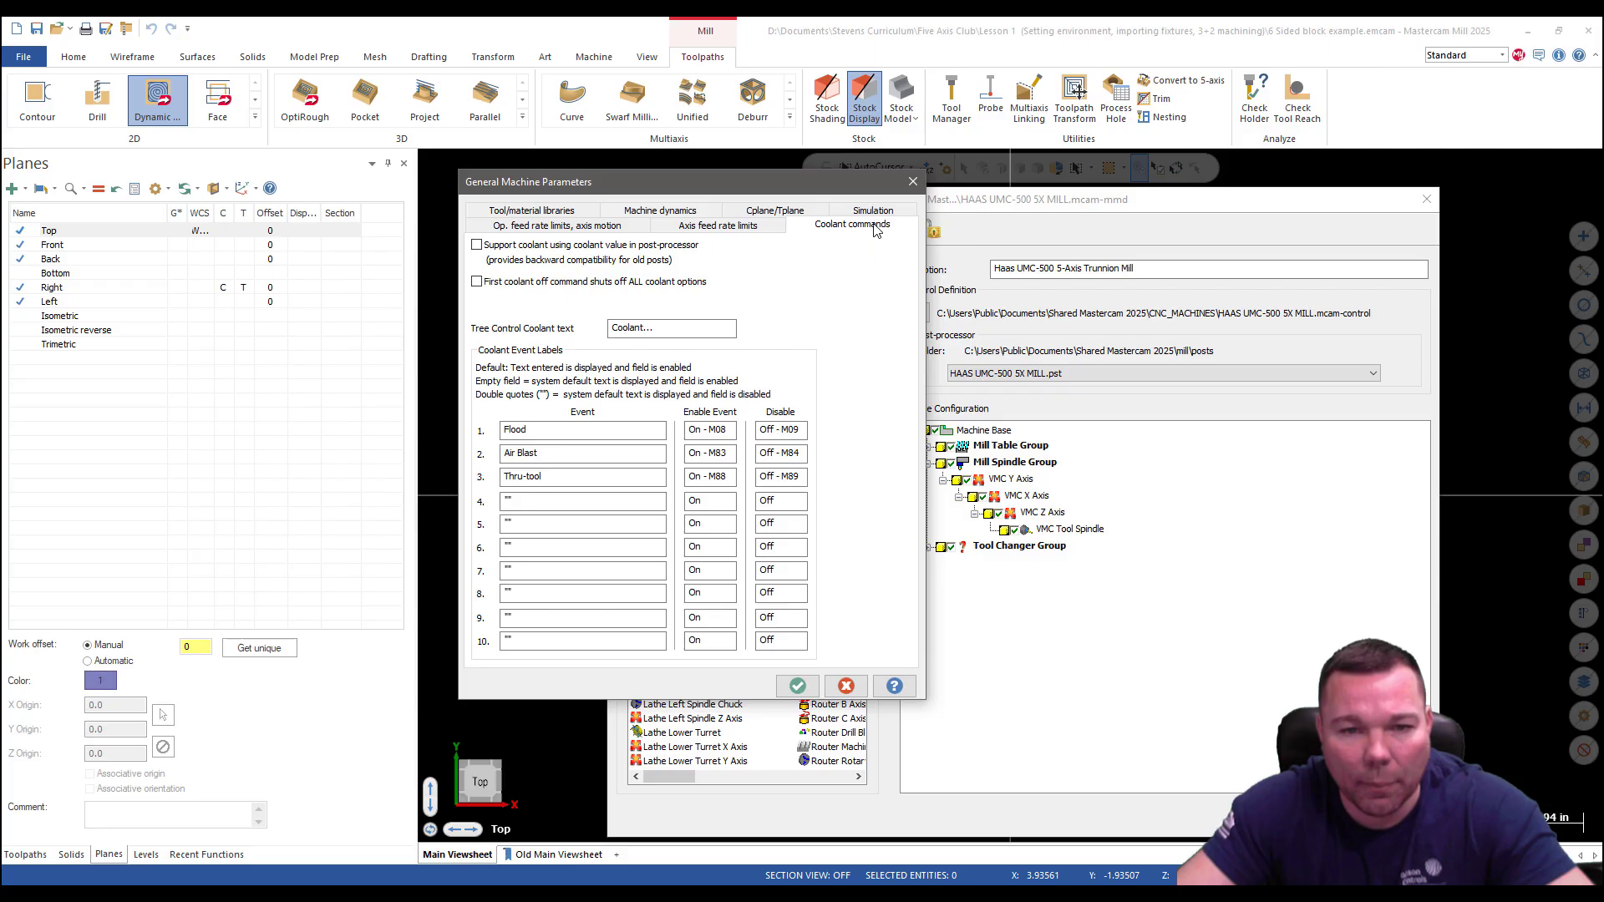
click(875, 211)
click(778, 227)
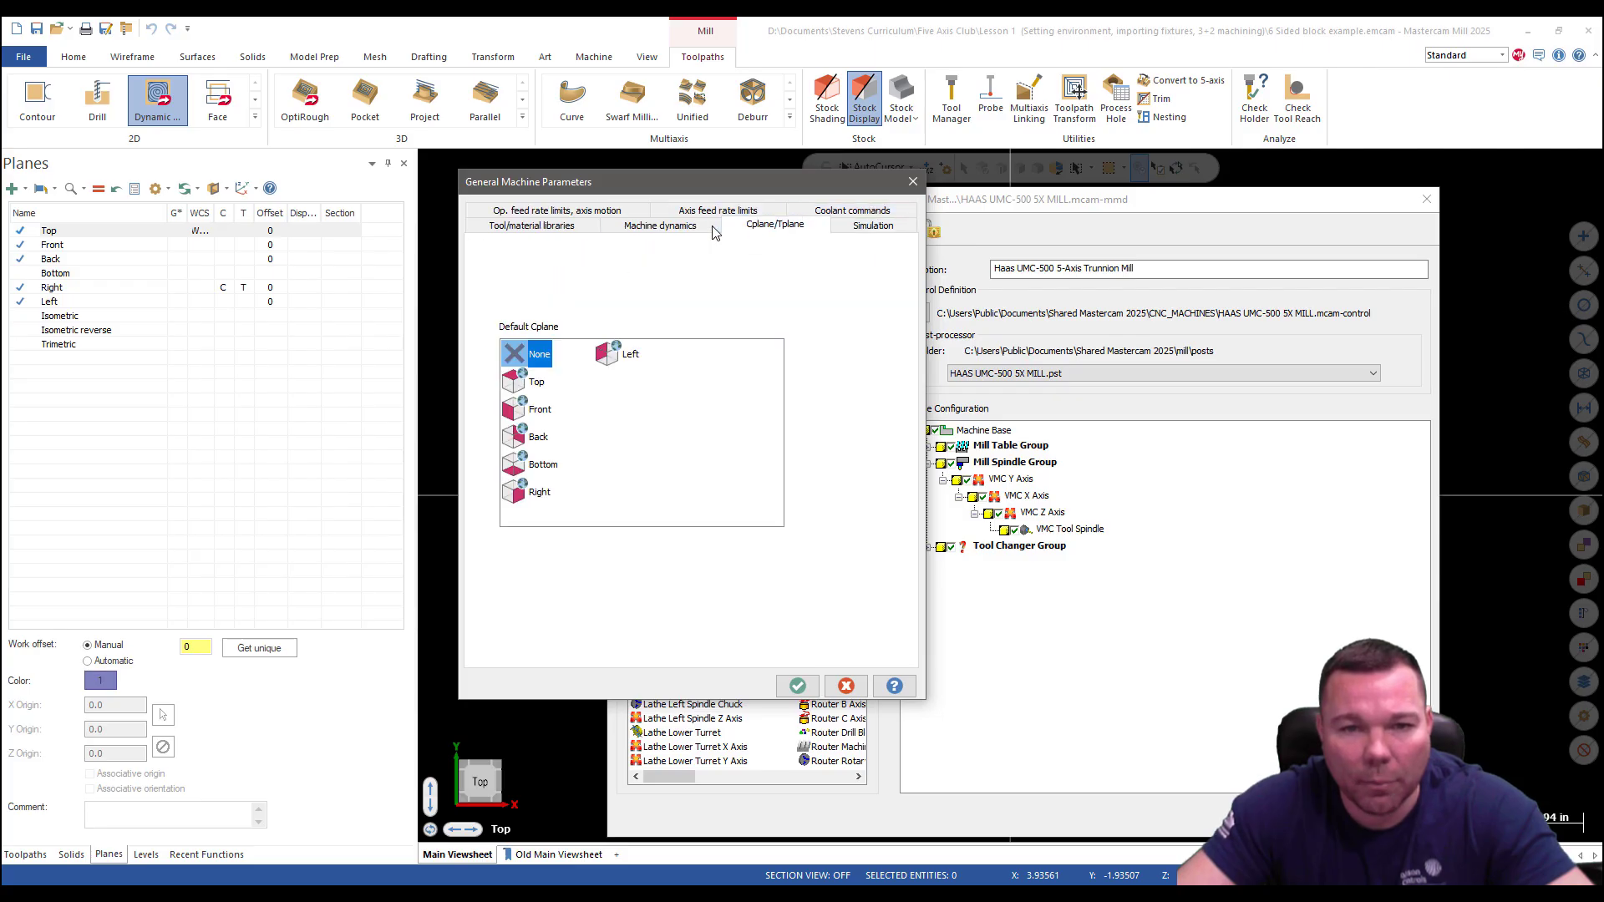
click(639, 228)
click(545, 227)
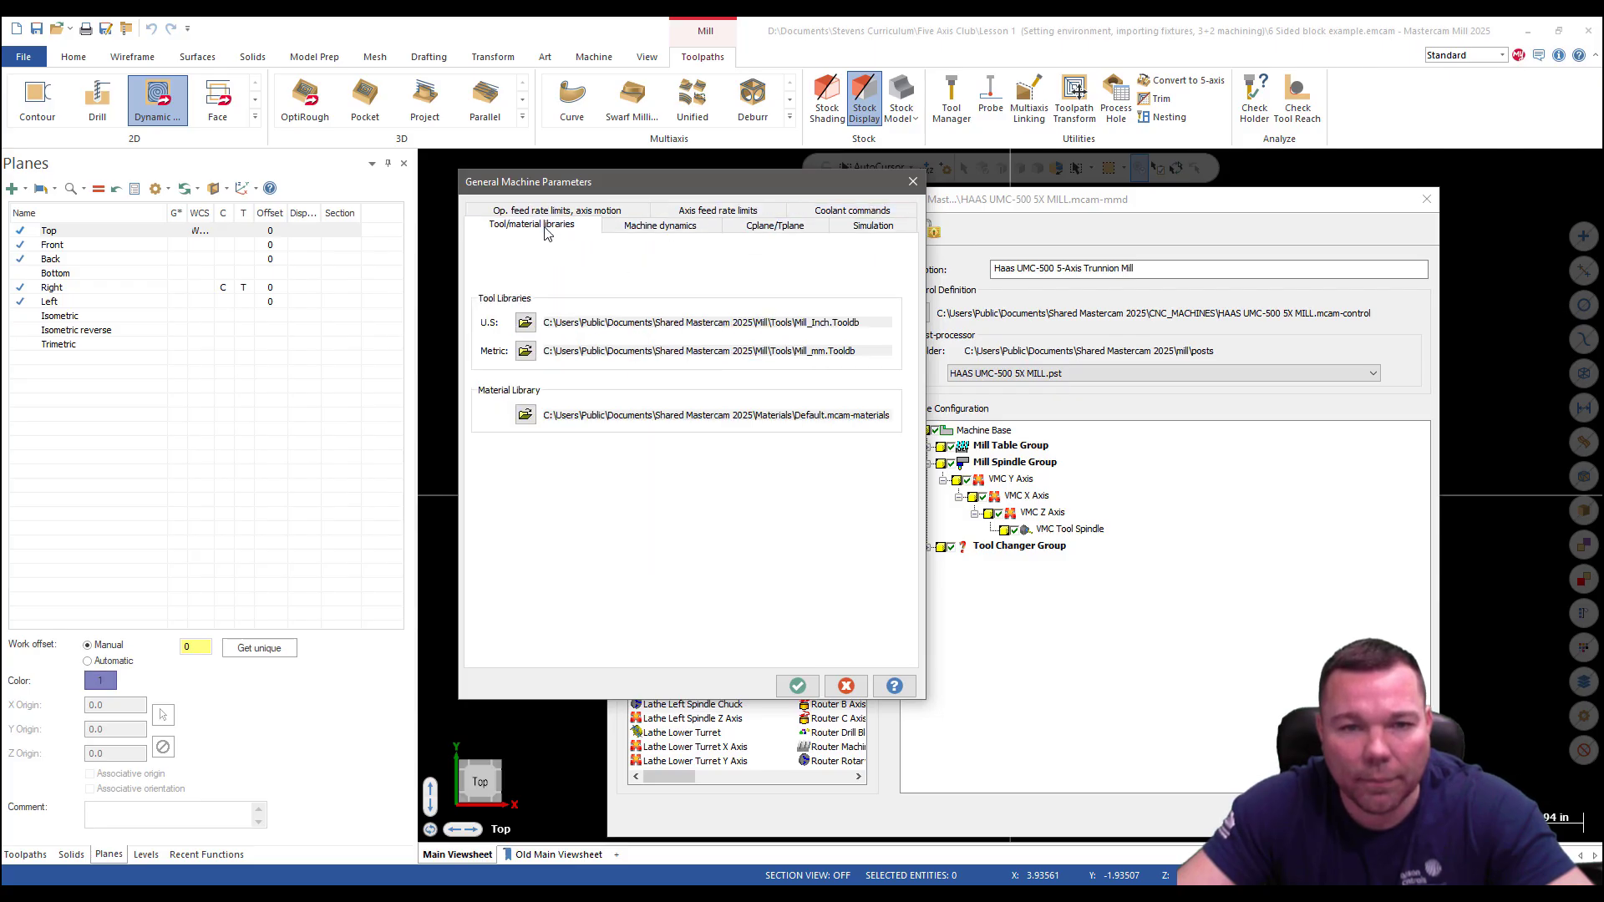
click(547, 213)
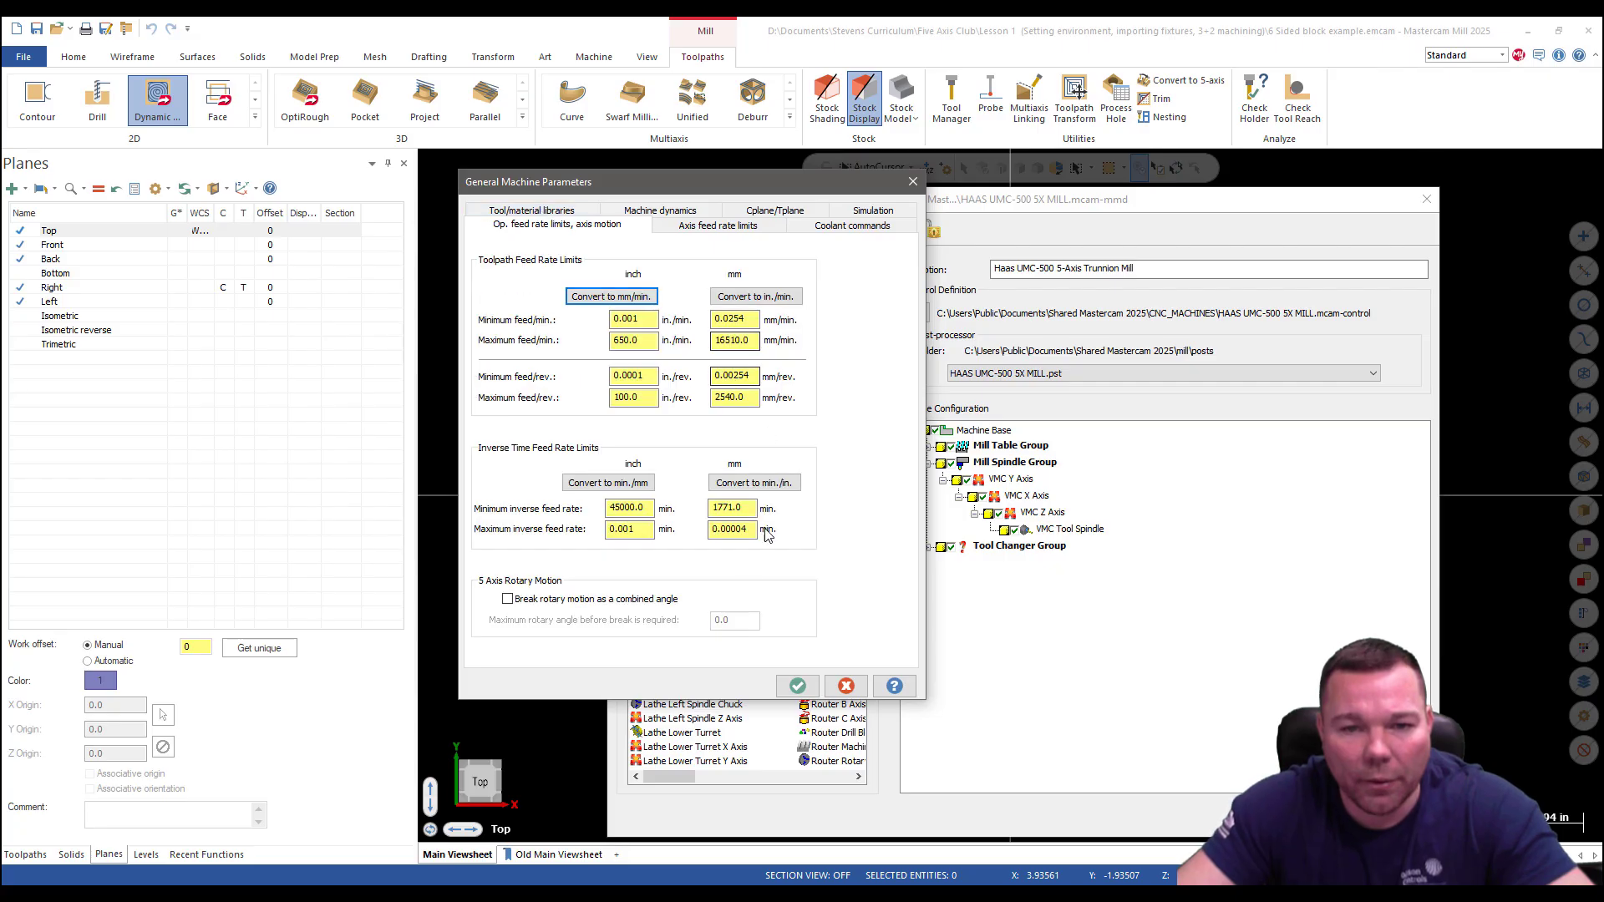
click(912, 183)
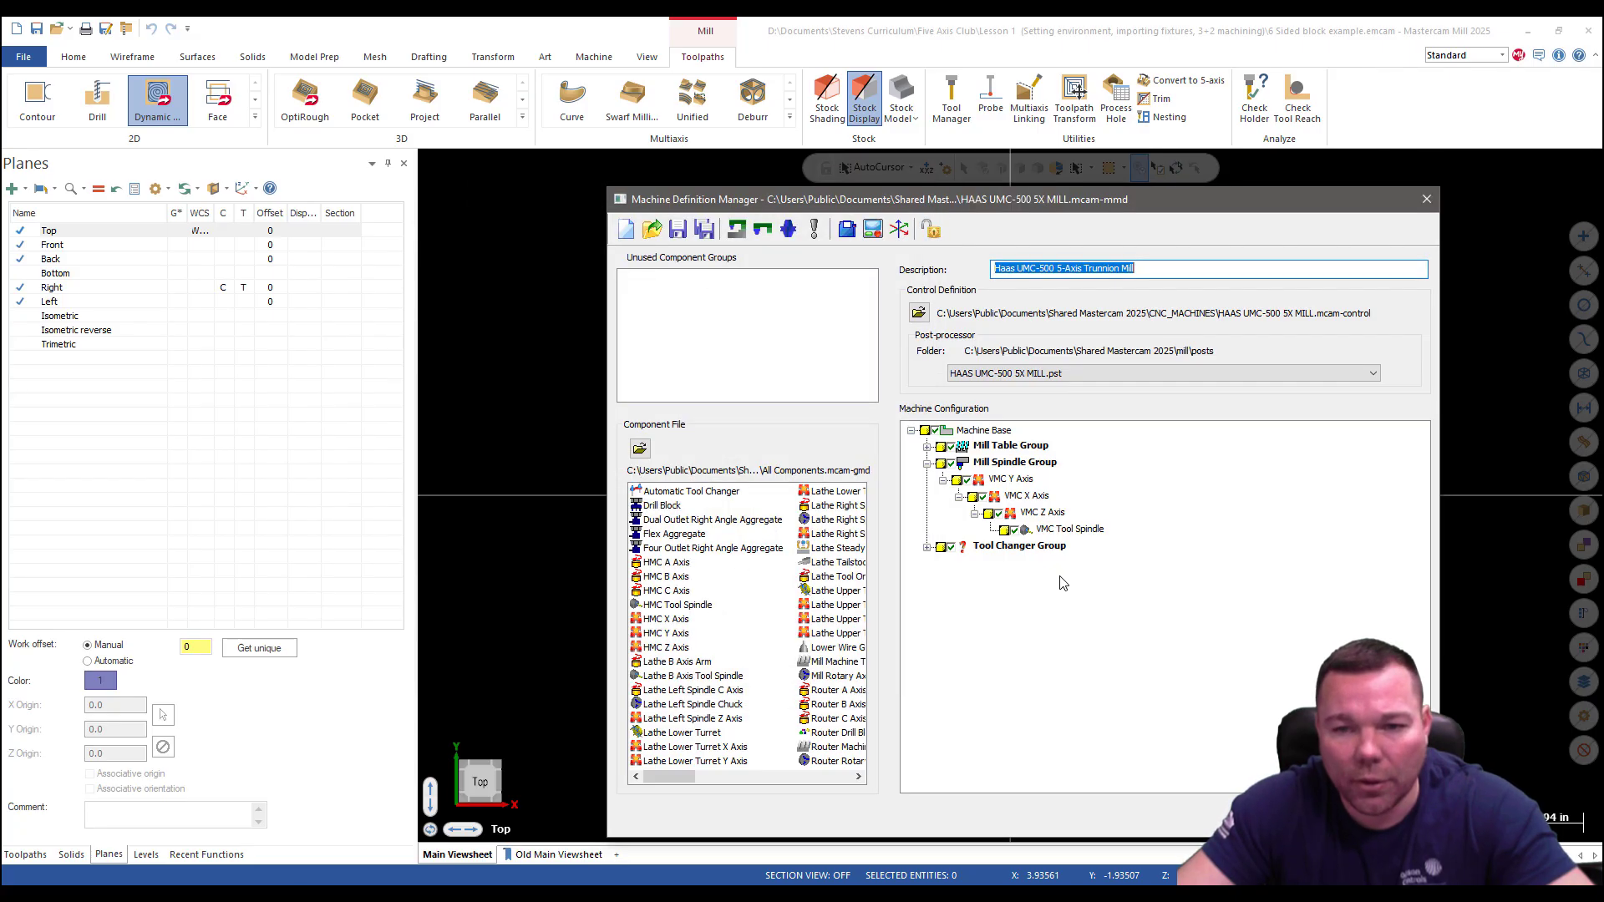
Set the VMC Tool Spindle's maximum spindle speed to 12001 rpm and close the machine definition.
right_click(1041, 537)
click(1082, 561)
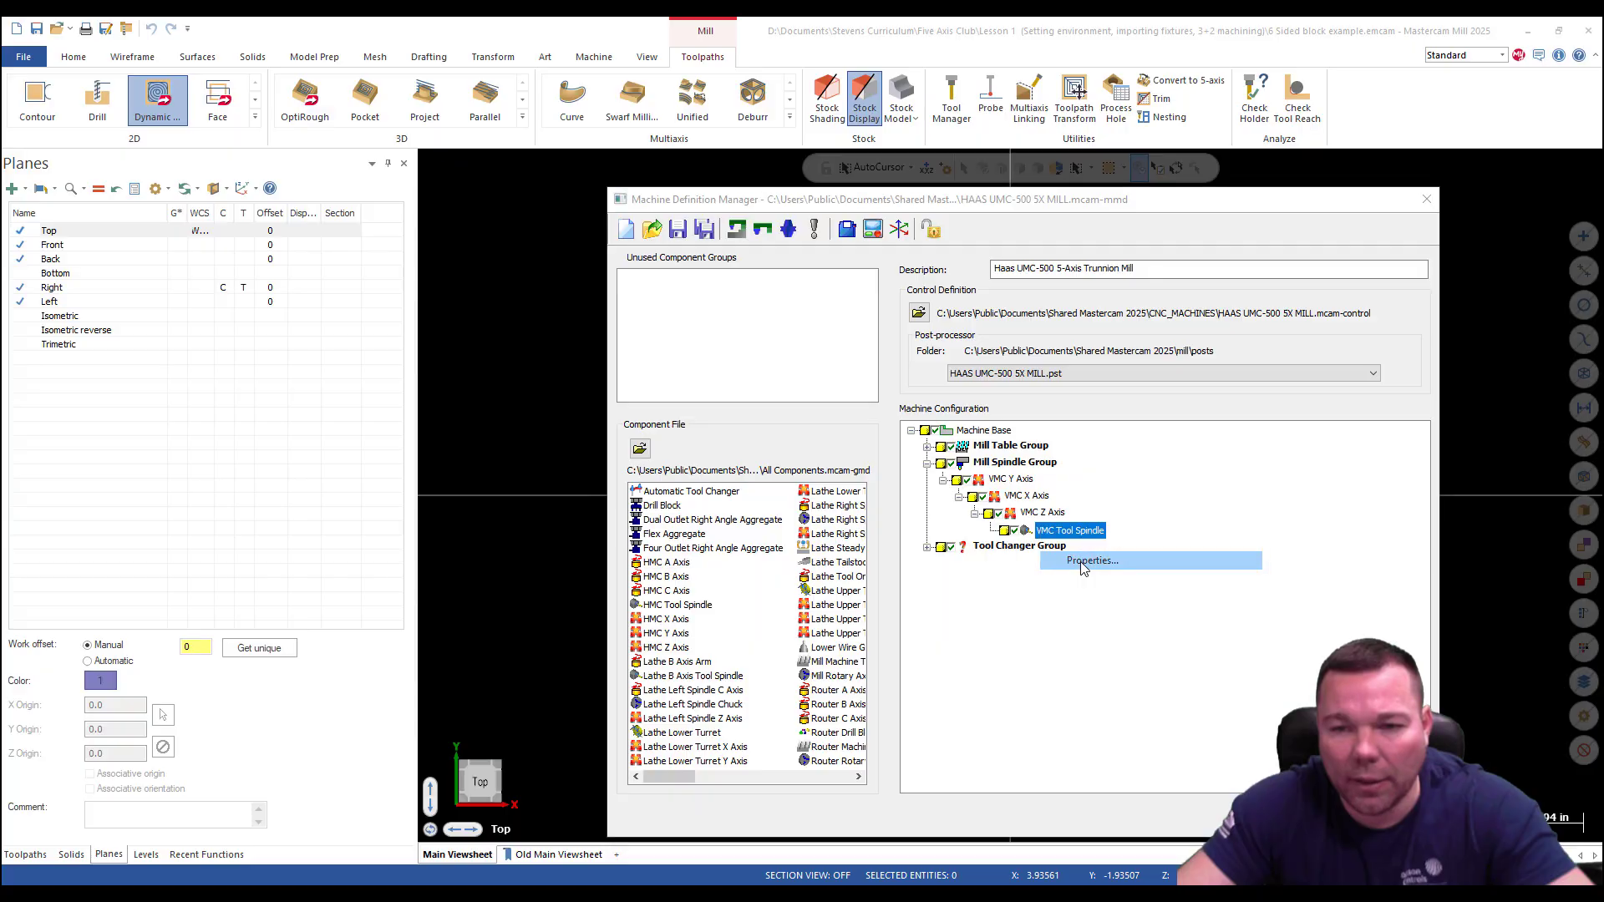
key(Tab)
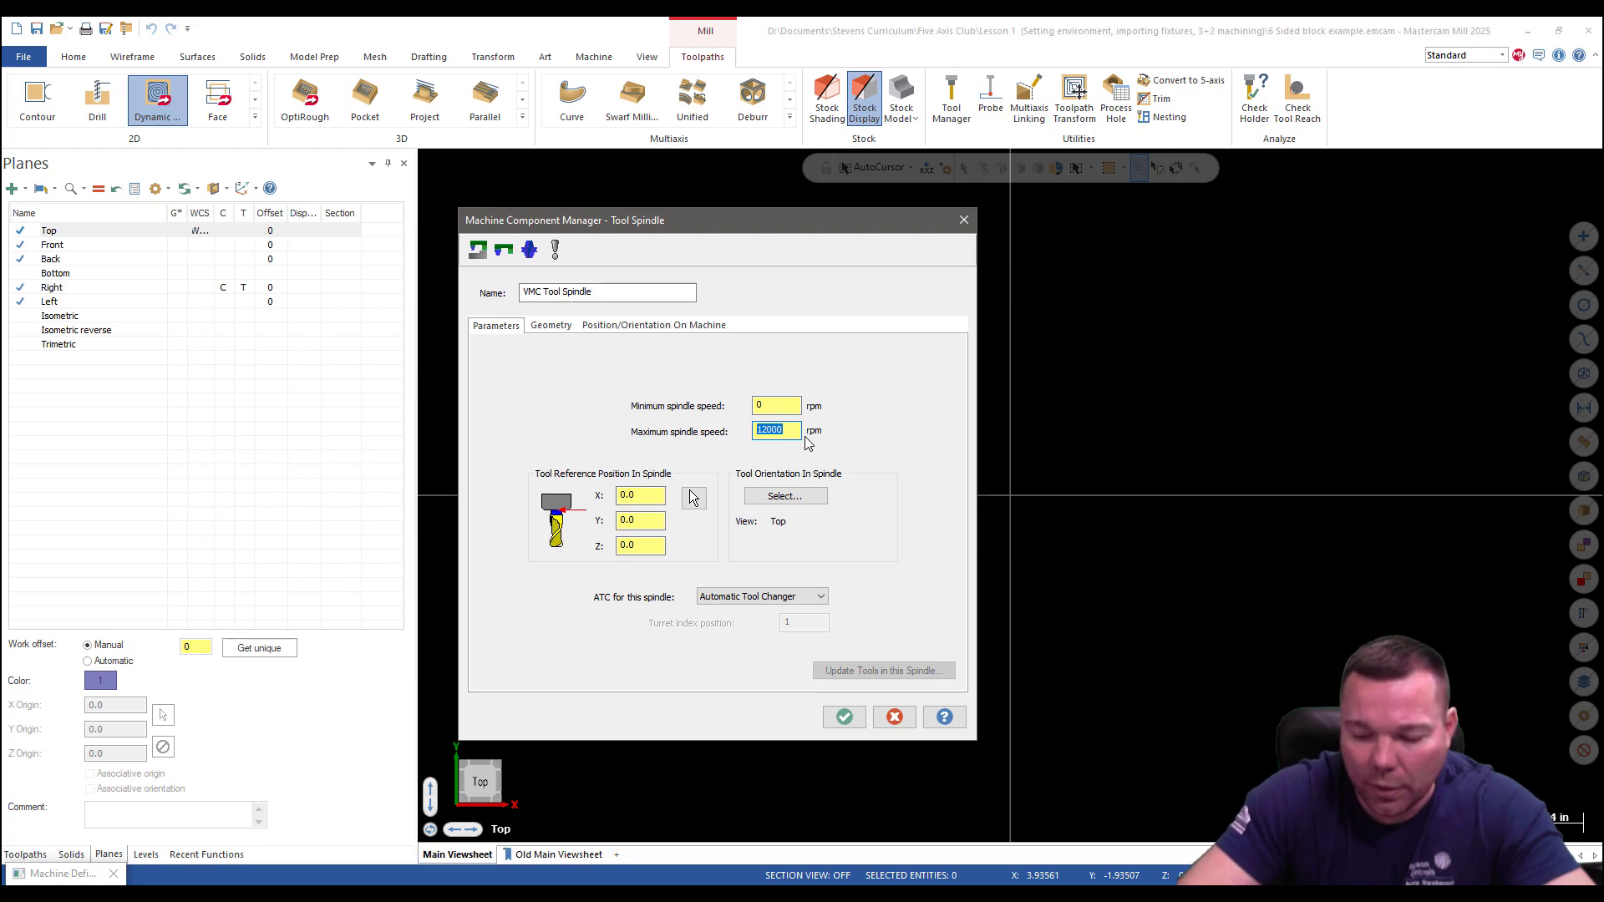
text(12000)
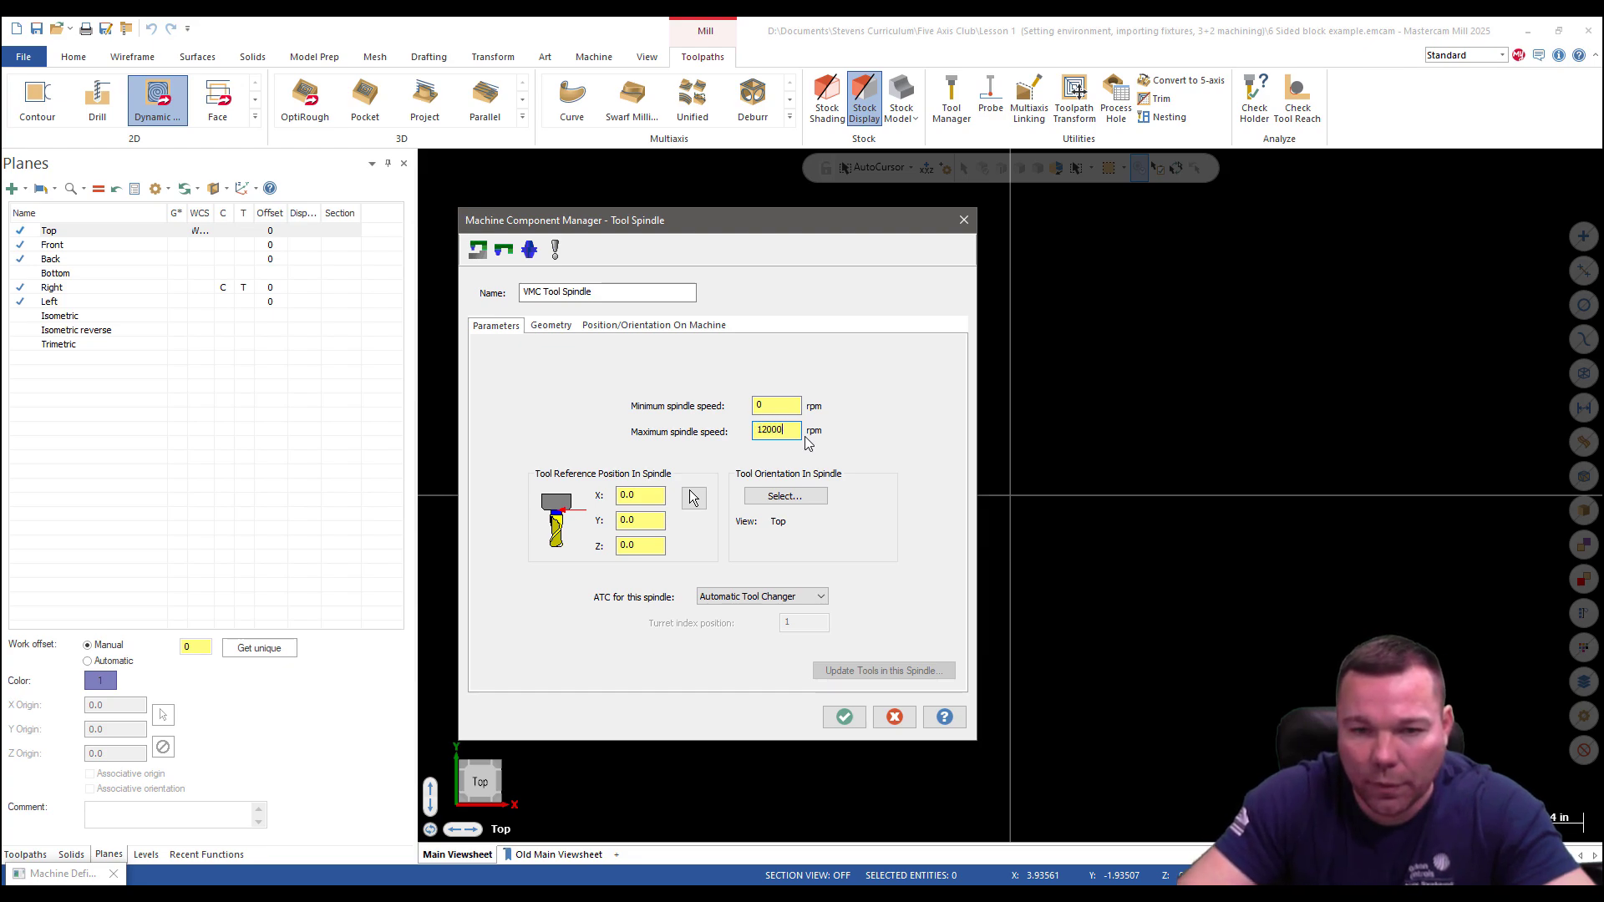
key(BackSpace)
text(1)
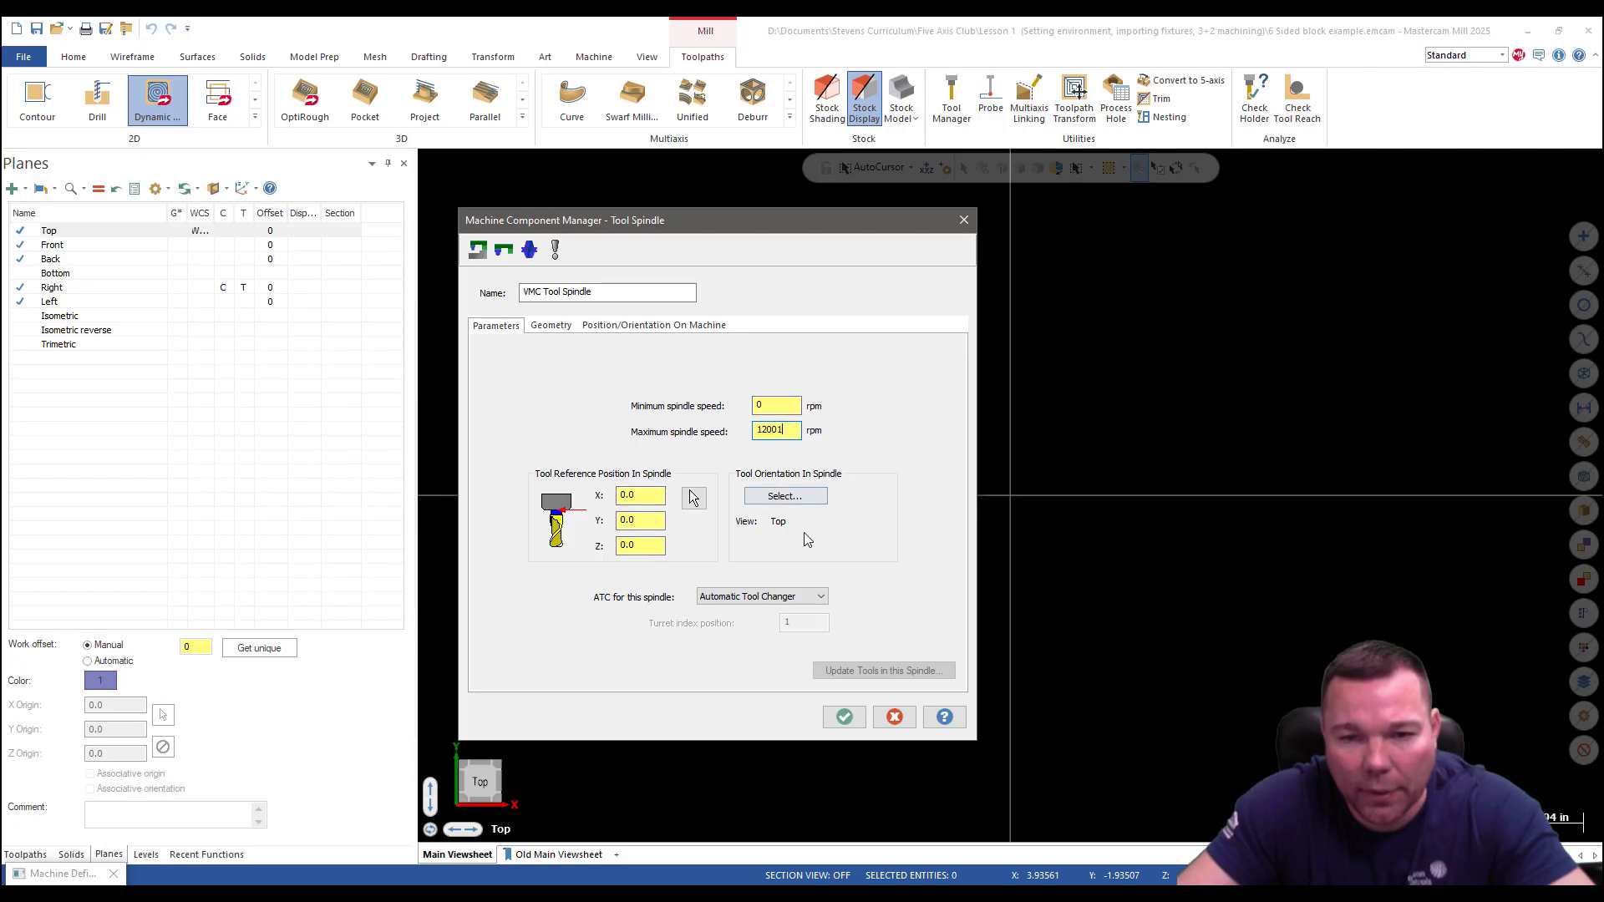
click(844, 719)
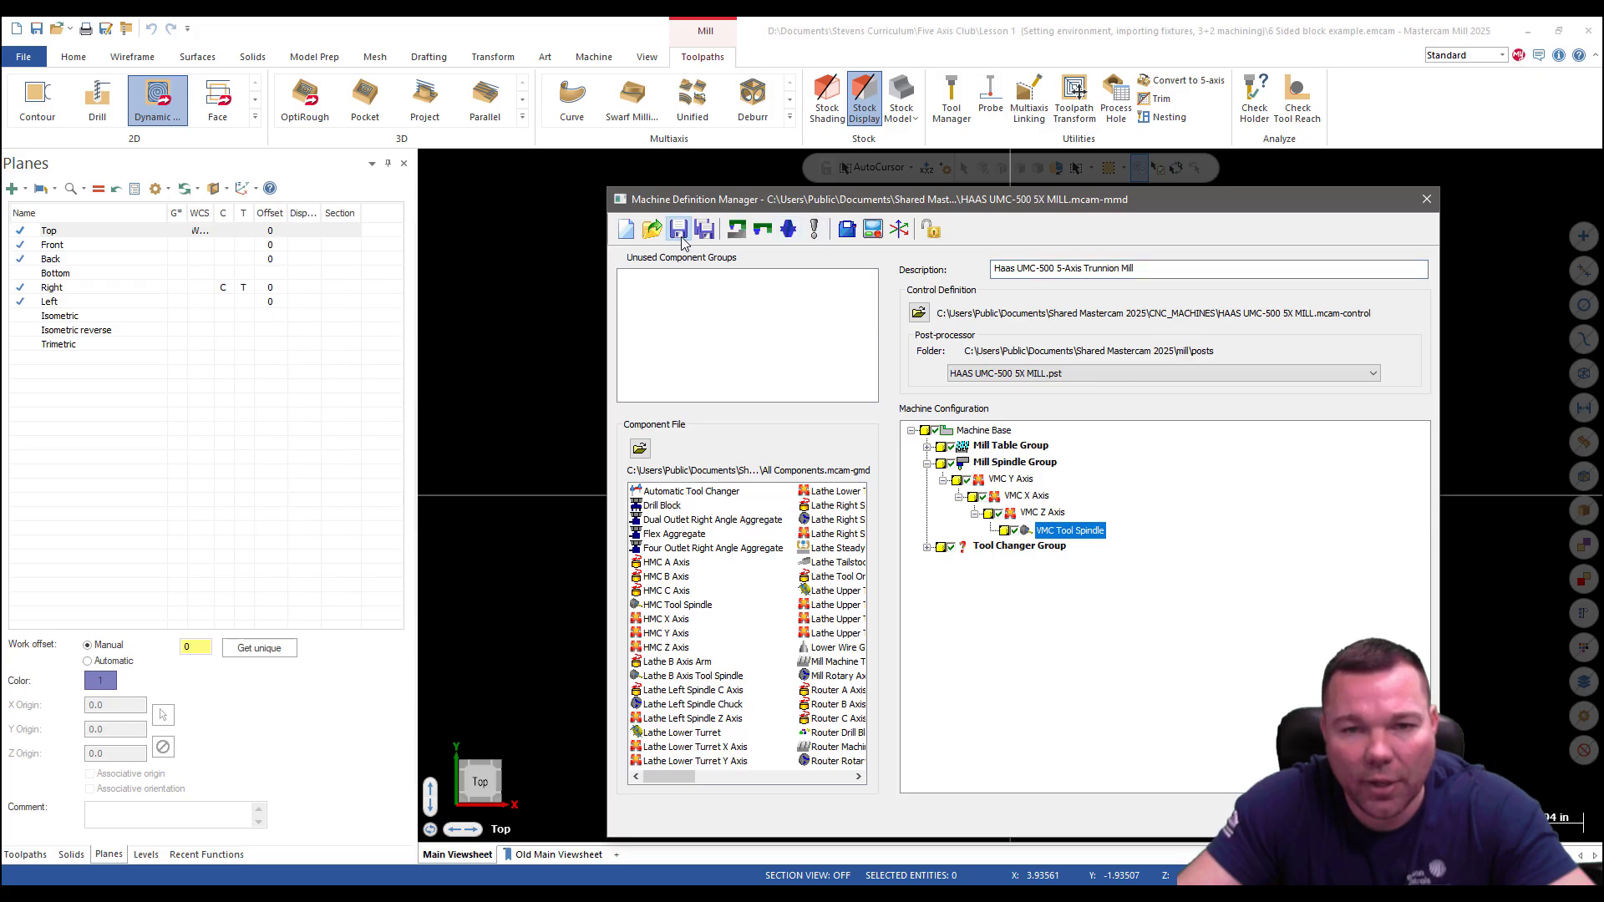
click(1428, 200)
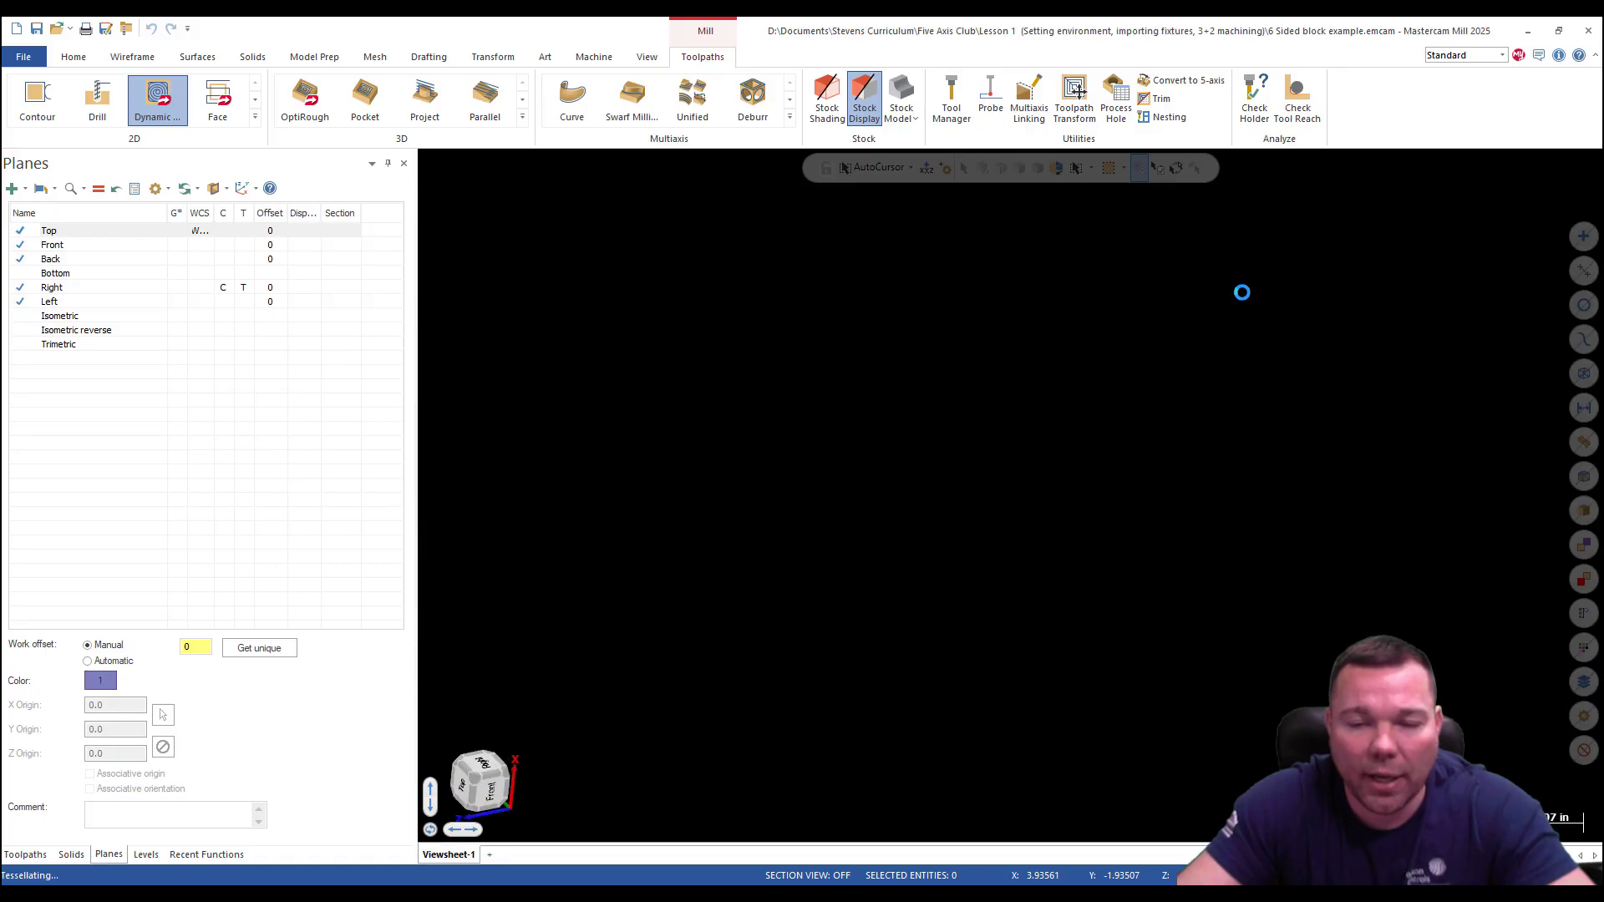
Open the parameters of the 2D Dynamic Mill operation on the Right plane and set its spindle speed to 12000.
scroll(810, 498, down, 5)
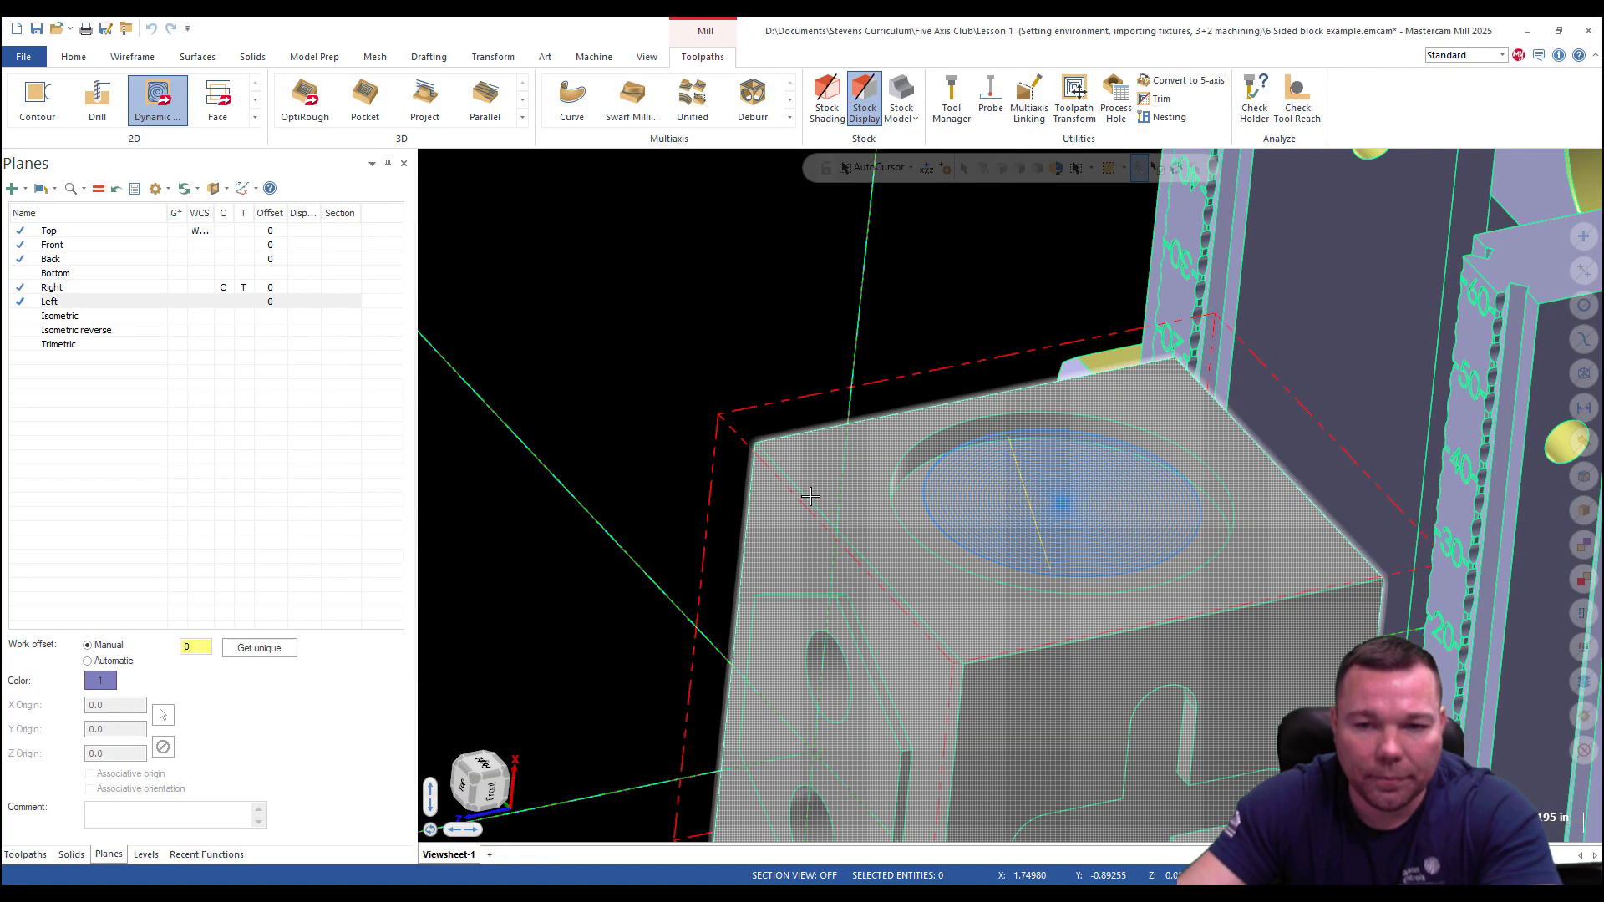
click(27, 854)
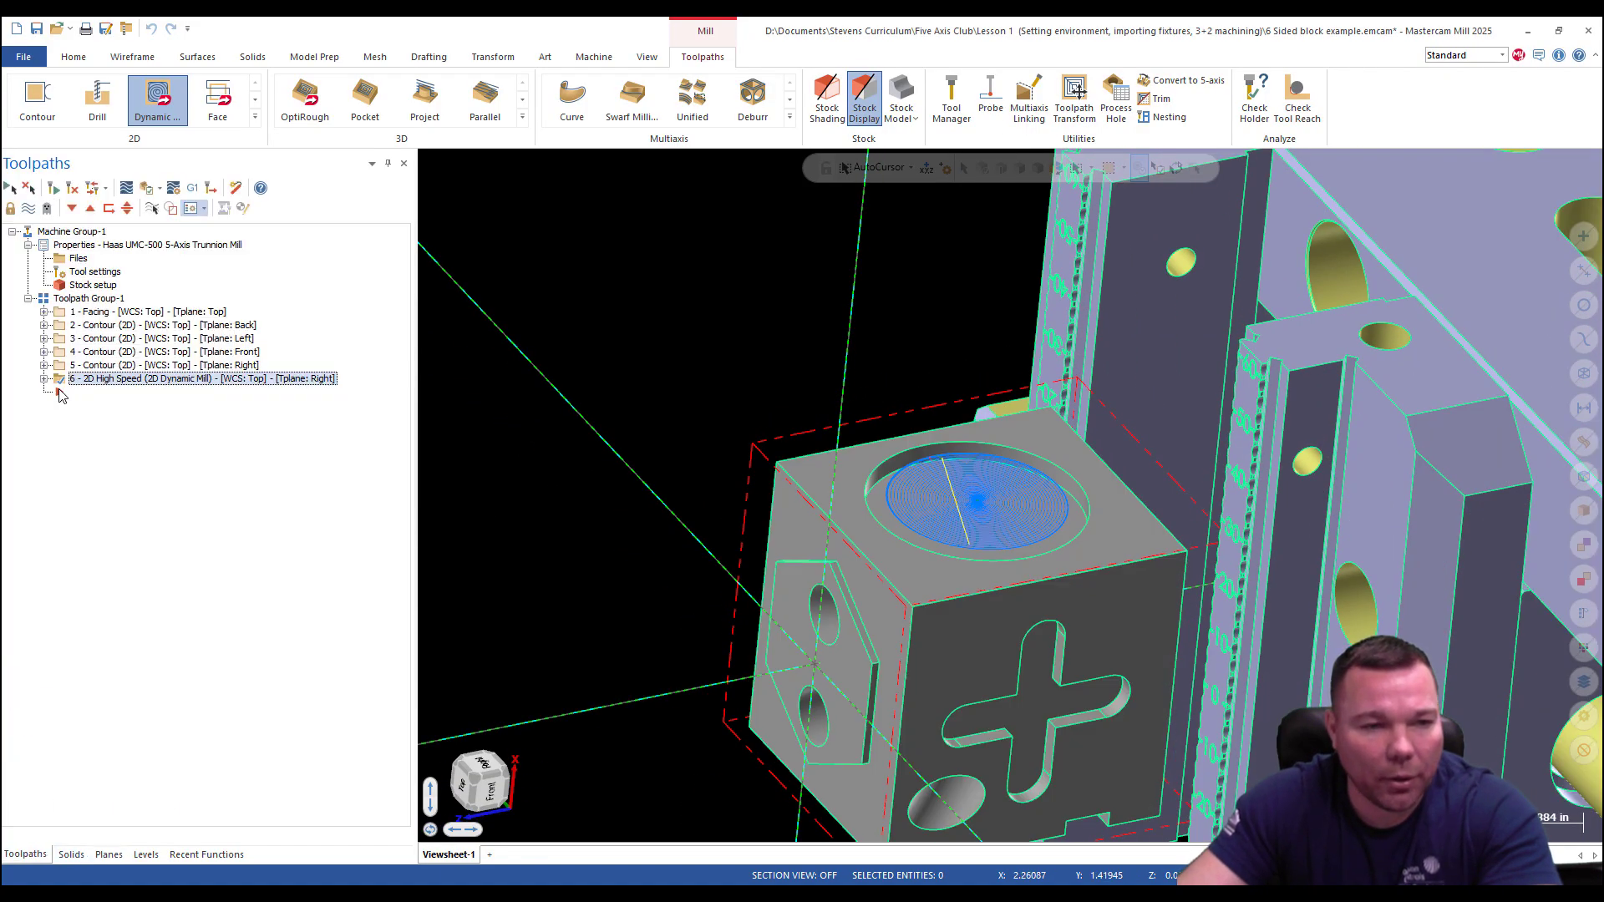
click(44, 379)
click(81, 393)
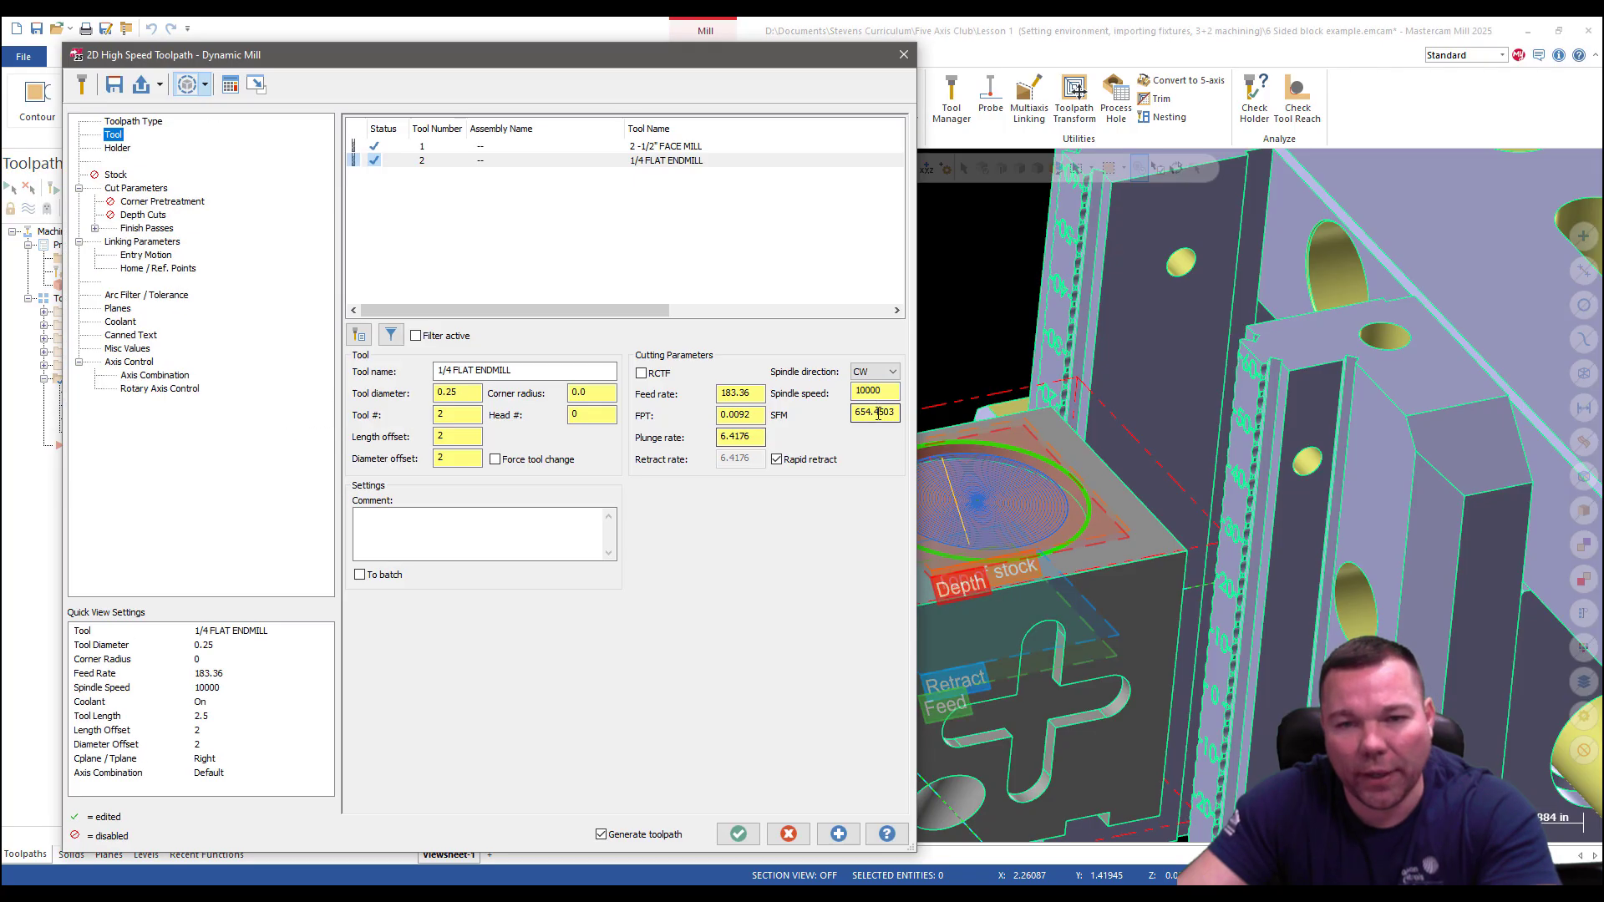
double_click(874, 390)
text(120)
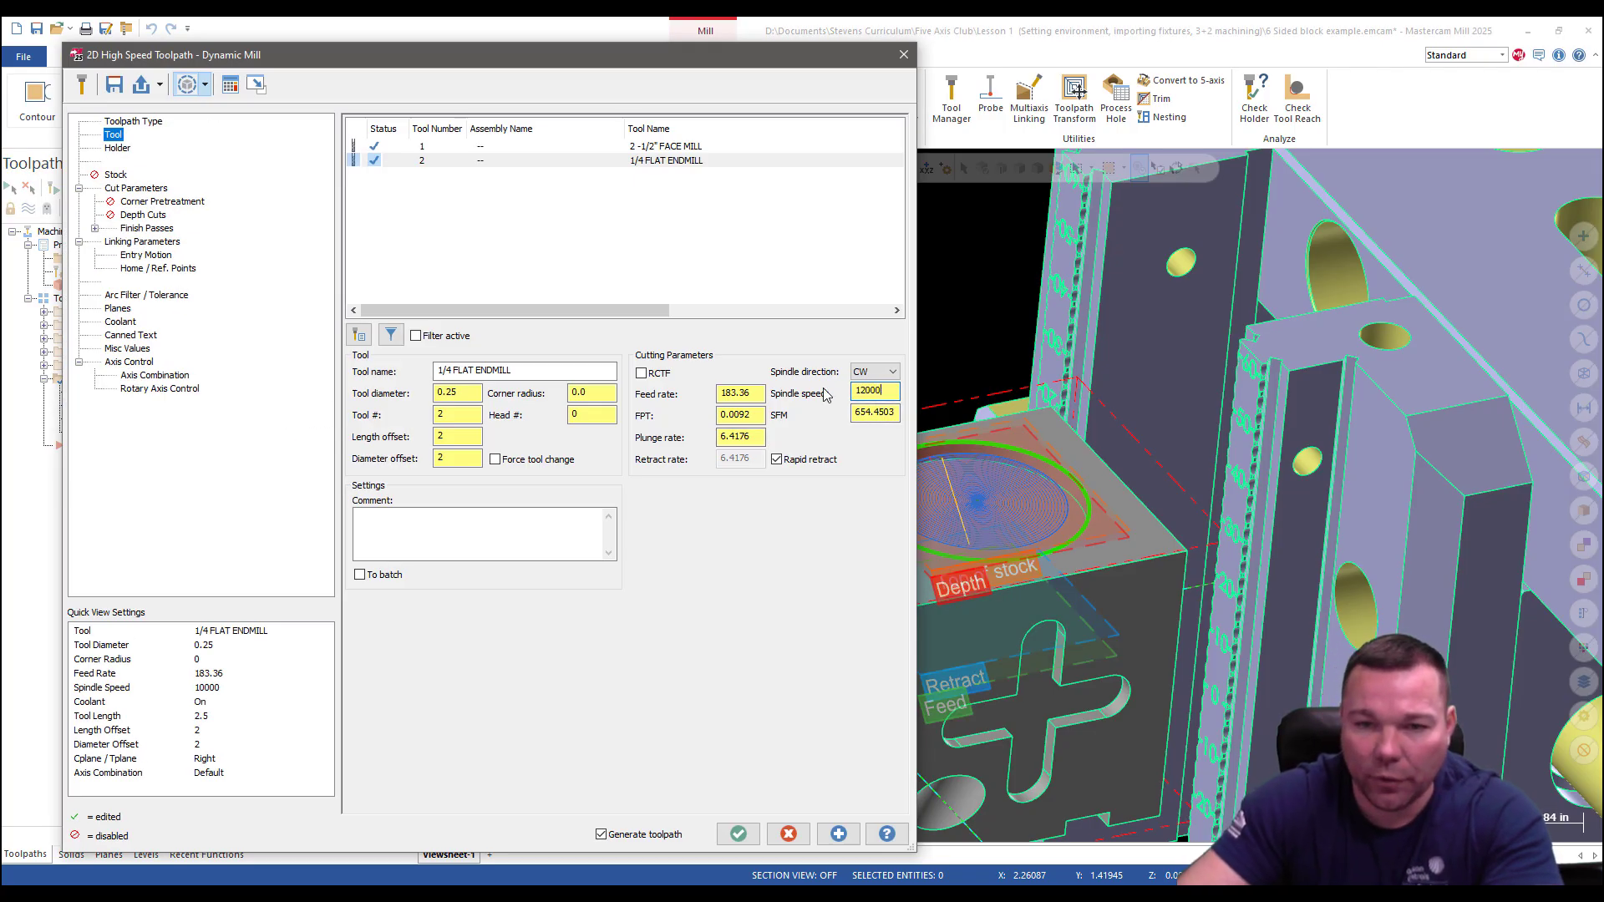
click(865, 411)
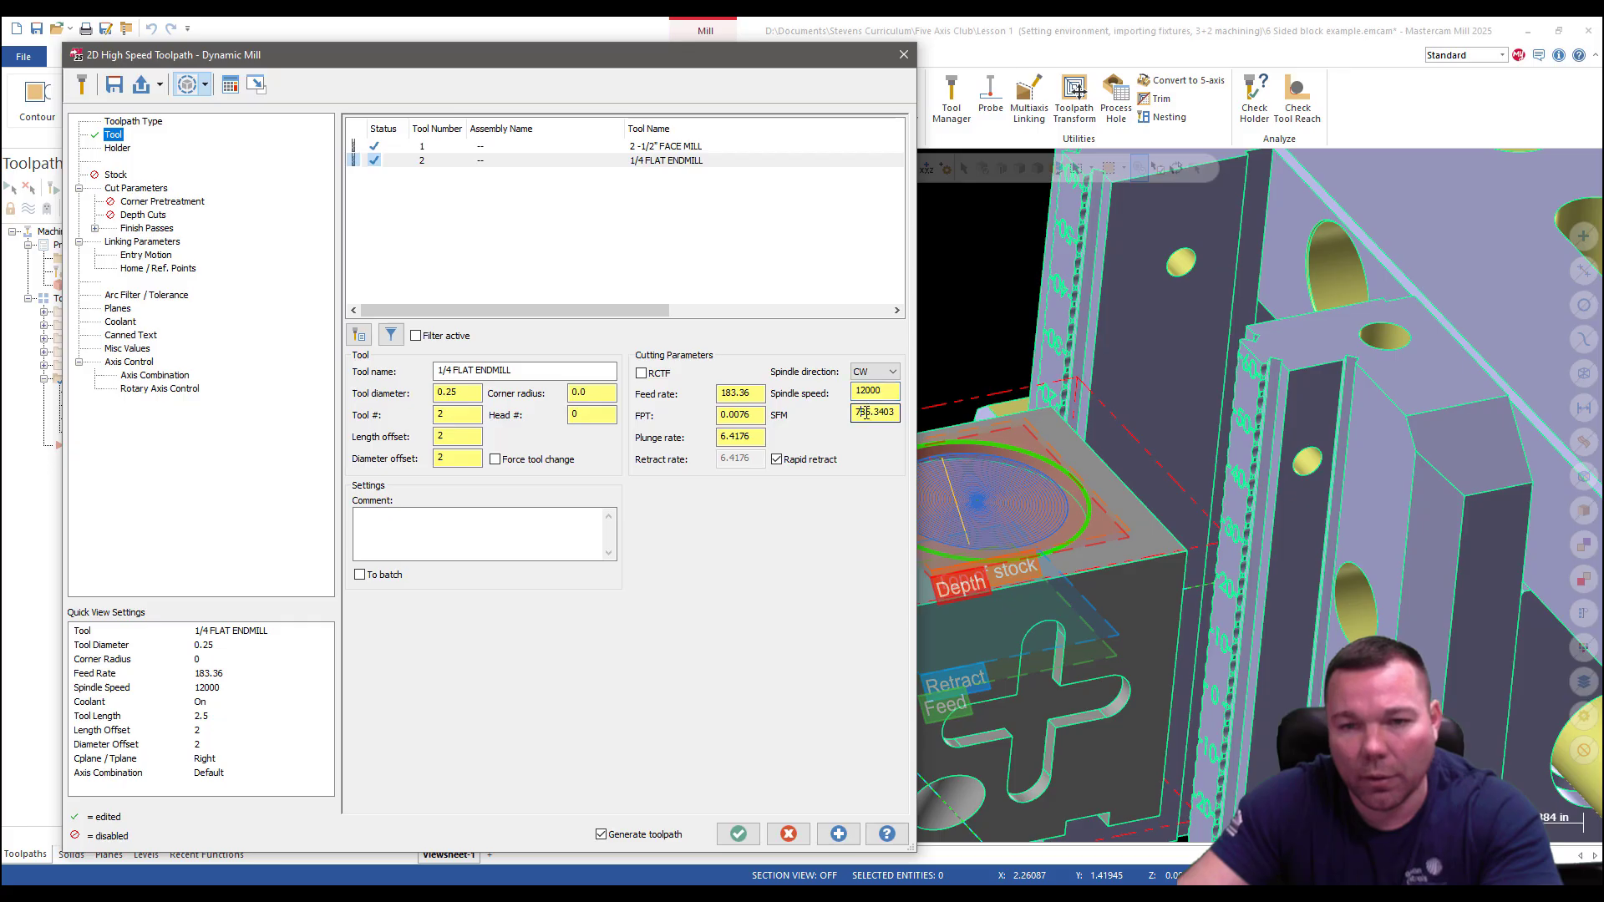
Set the 1/4 FLAT ENDMILL's feed per tooth to 0.001 in the cutting parameters.
double_click(749, 416)
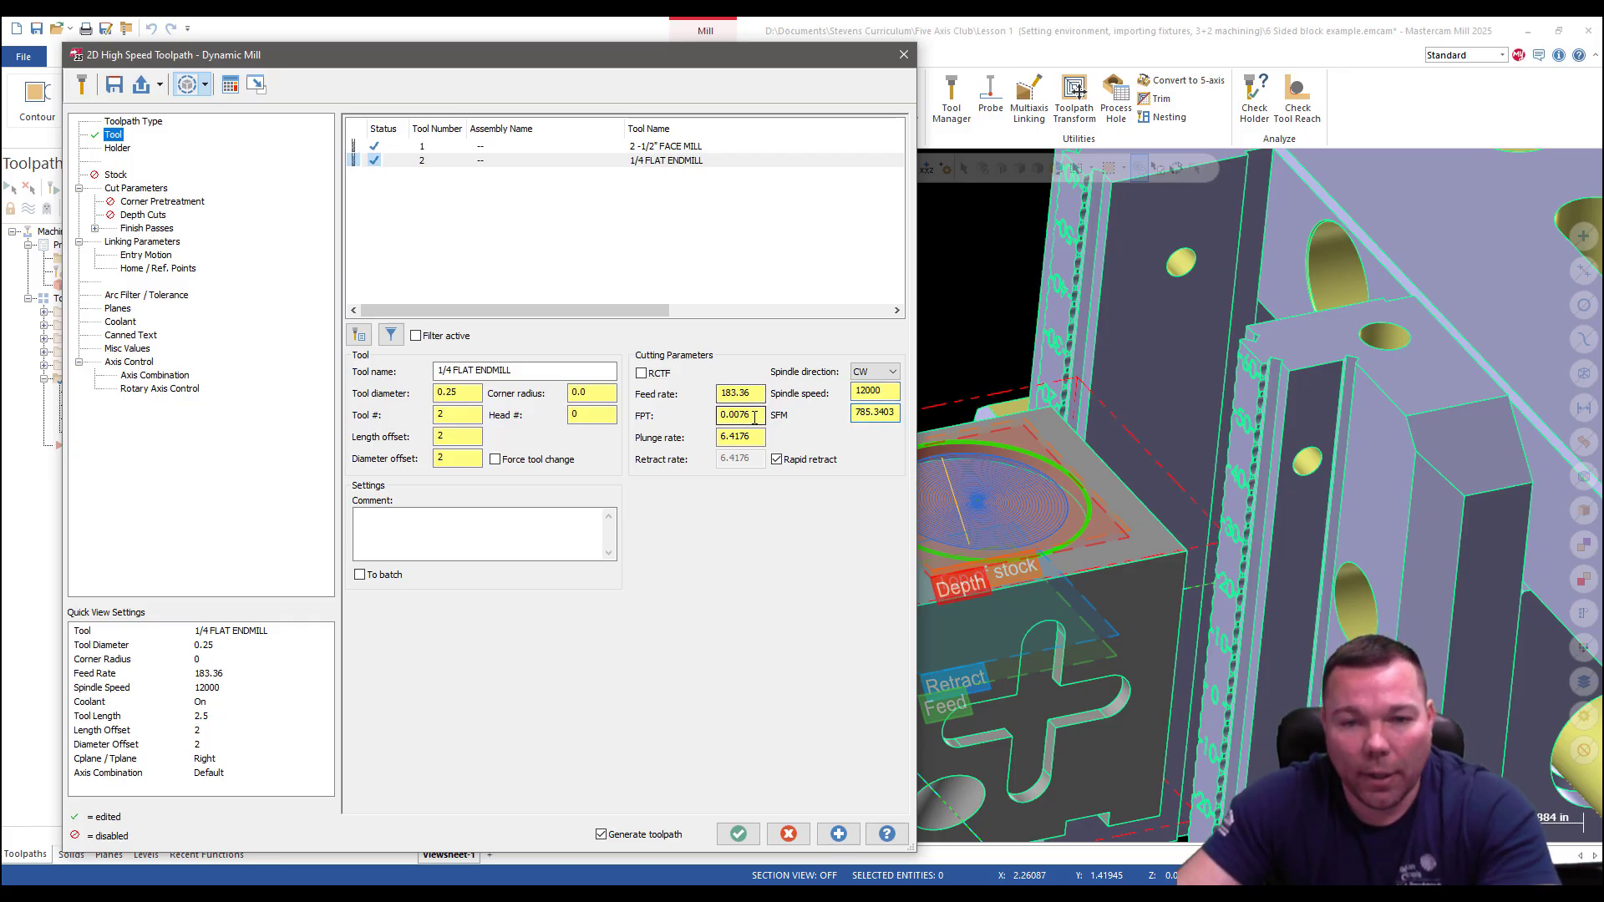
text(.00)
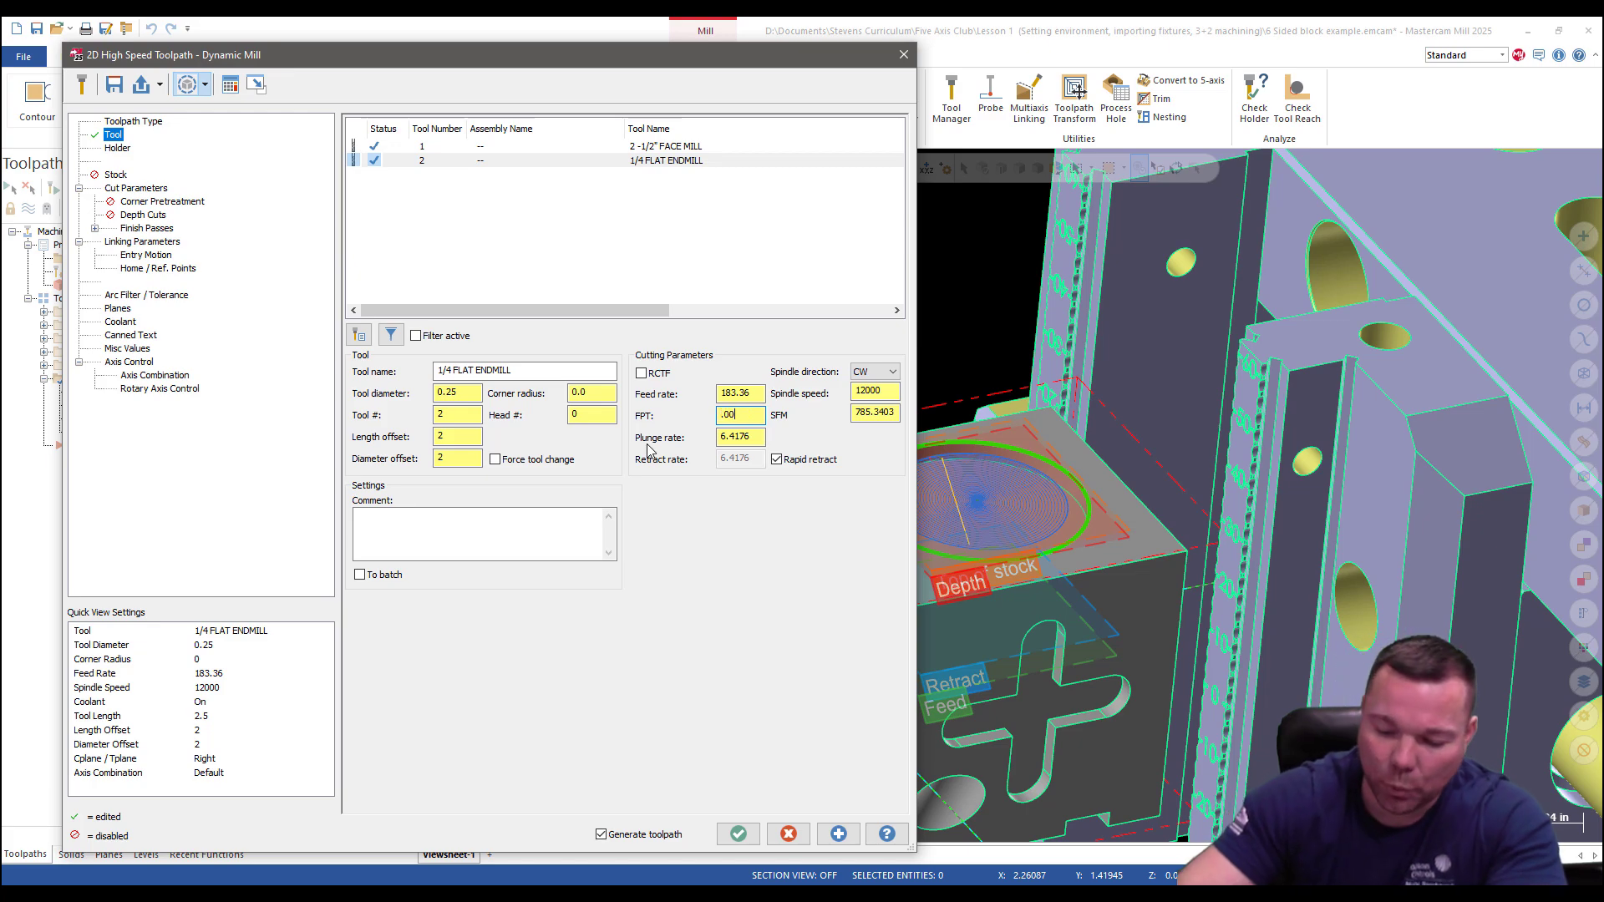
double_click(744, 415)
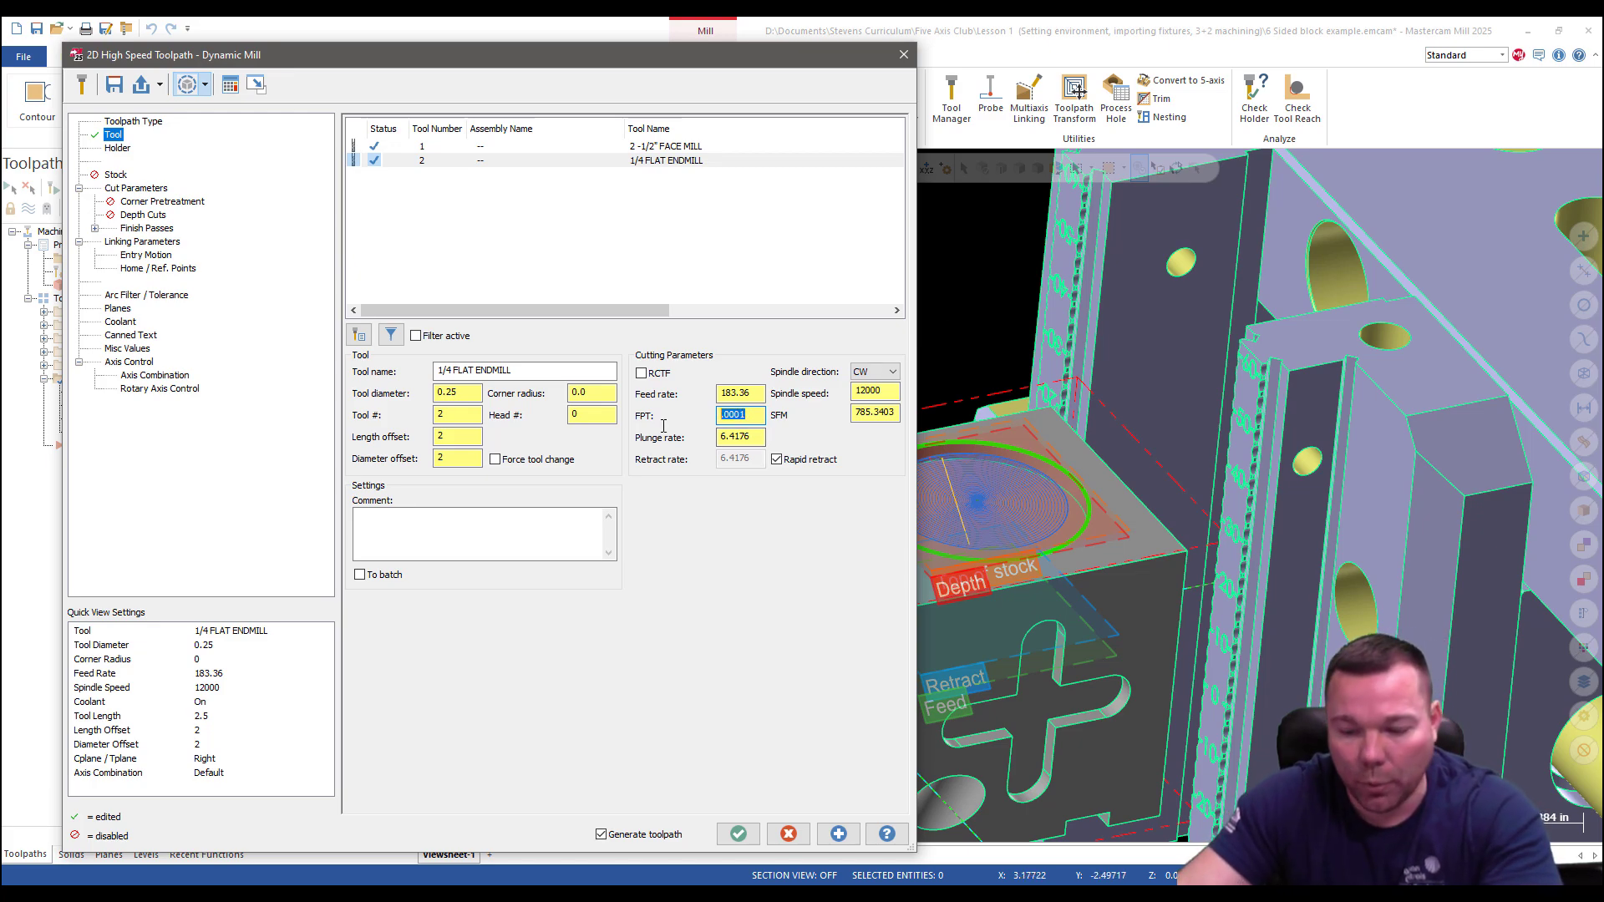
text(.0001)
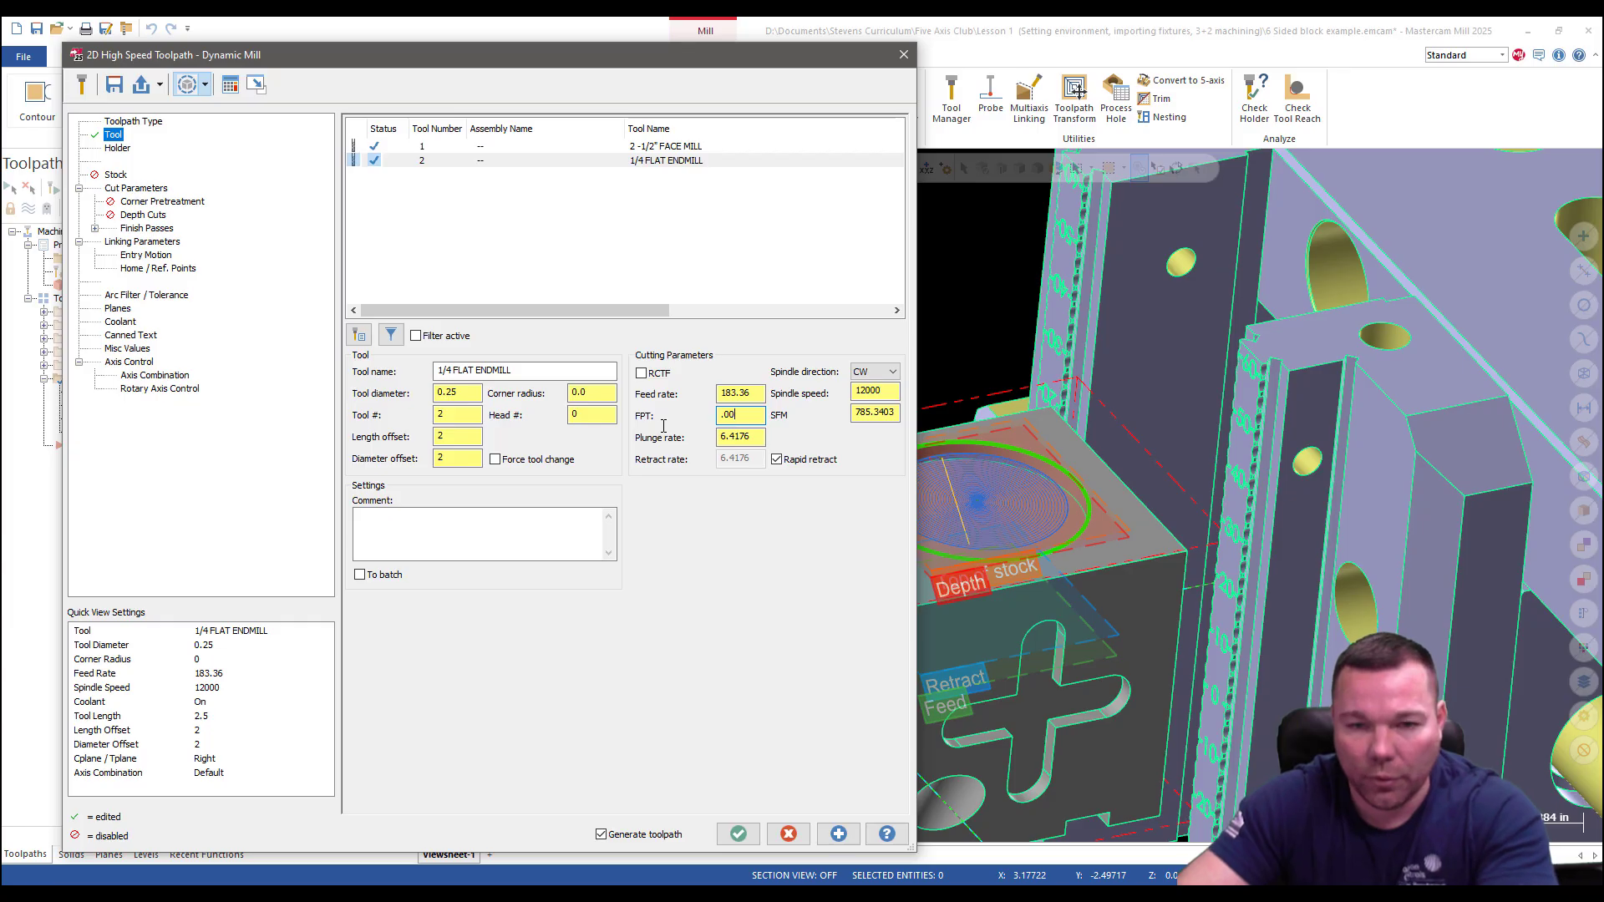
click(744, 394)
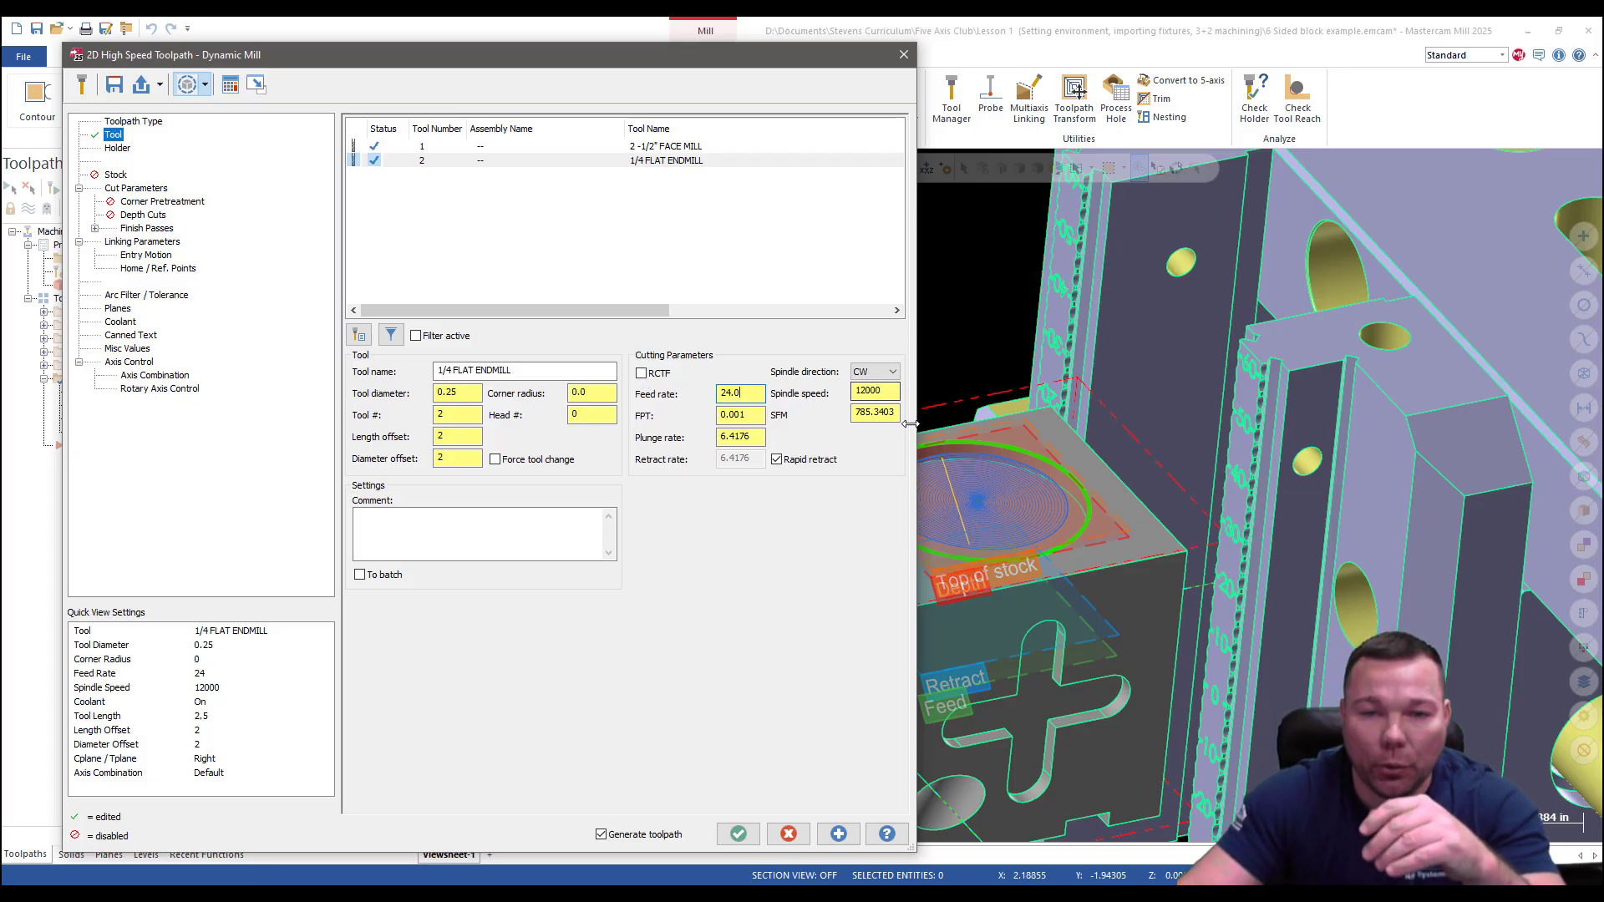
Set the cutting speed of the 1/4 FLAT ENDMILL to 400 SFM.
drag(864, 413, 799, 395)
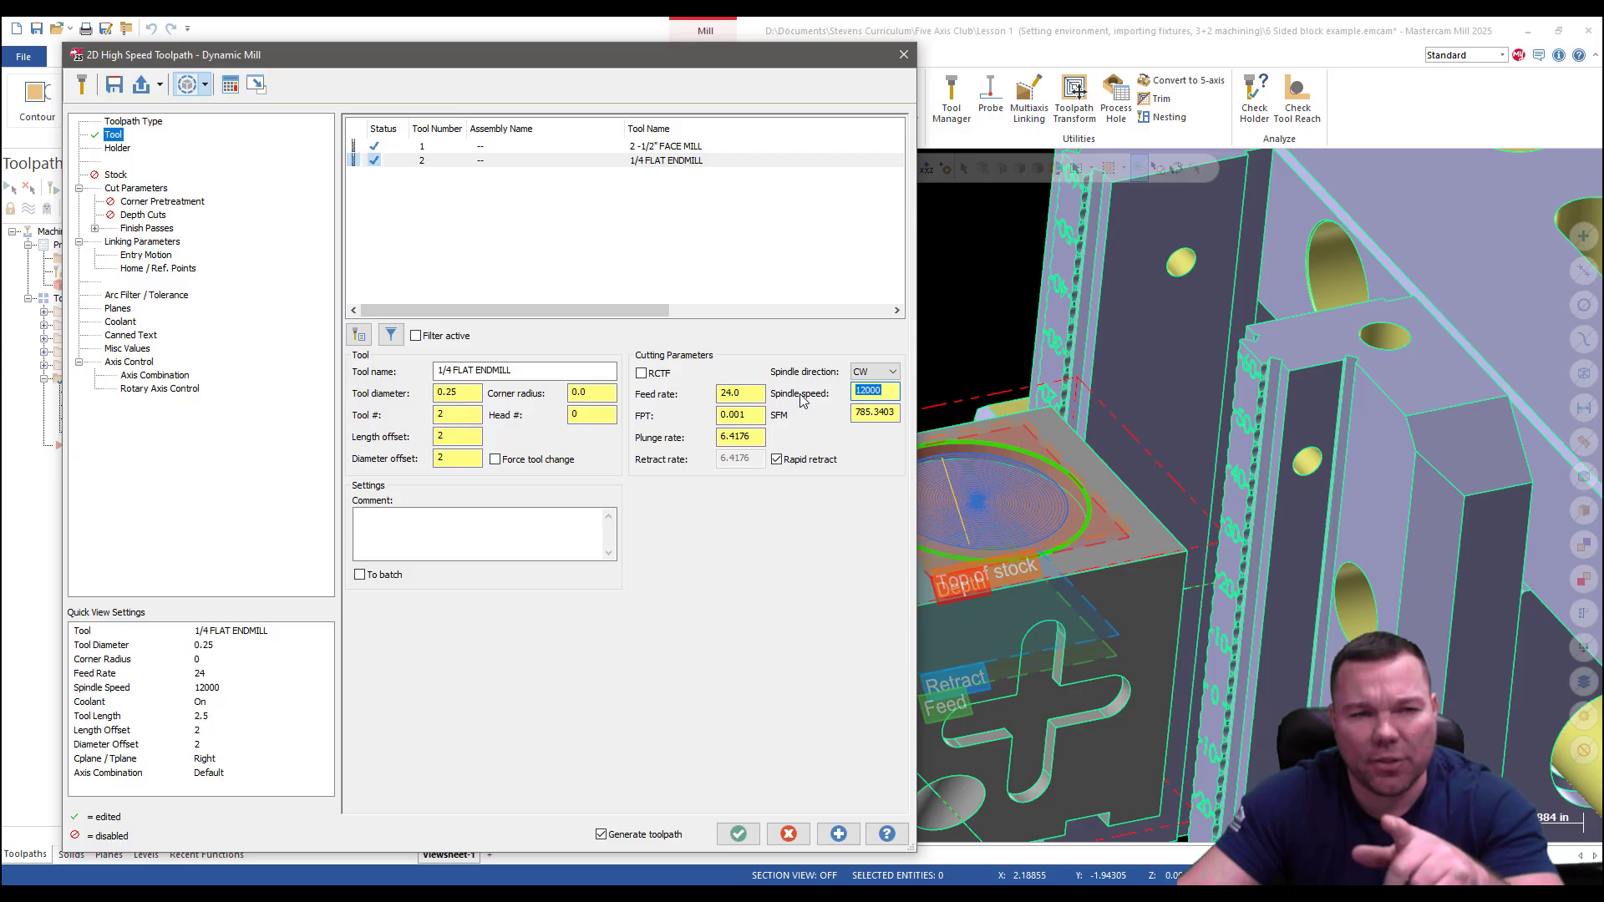
click(876, 412)
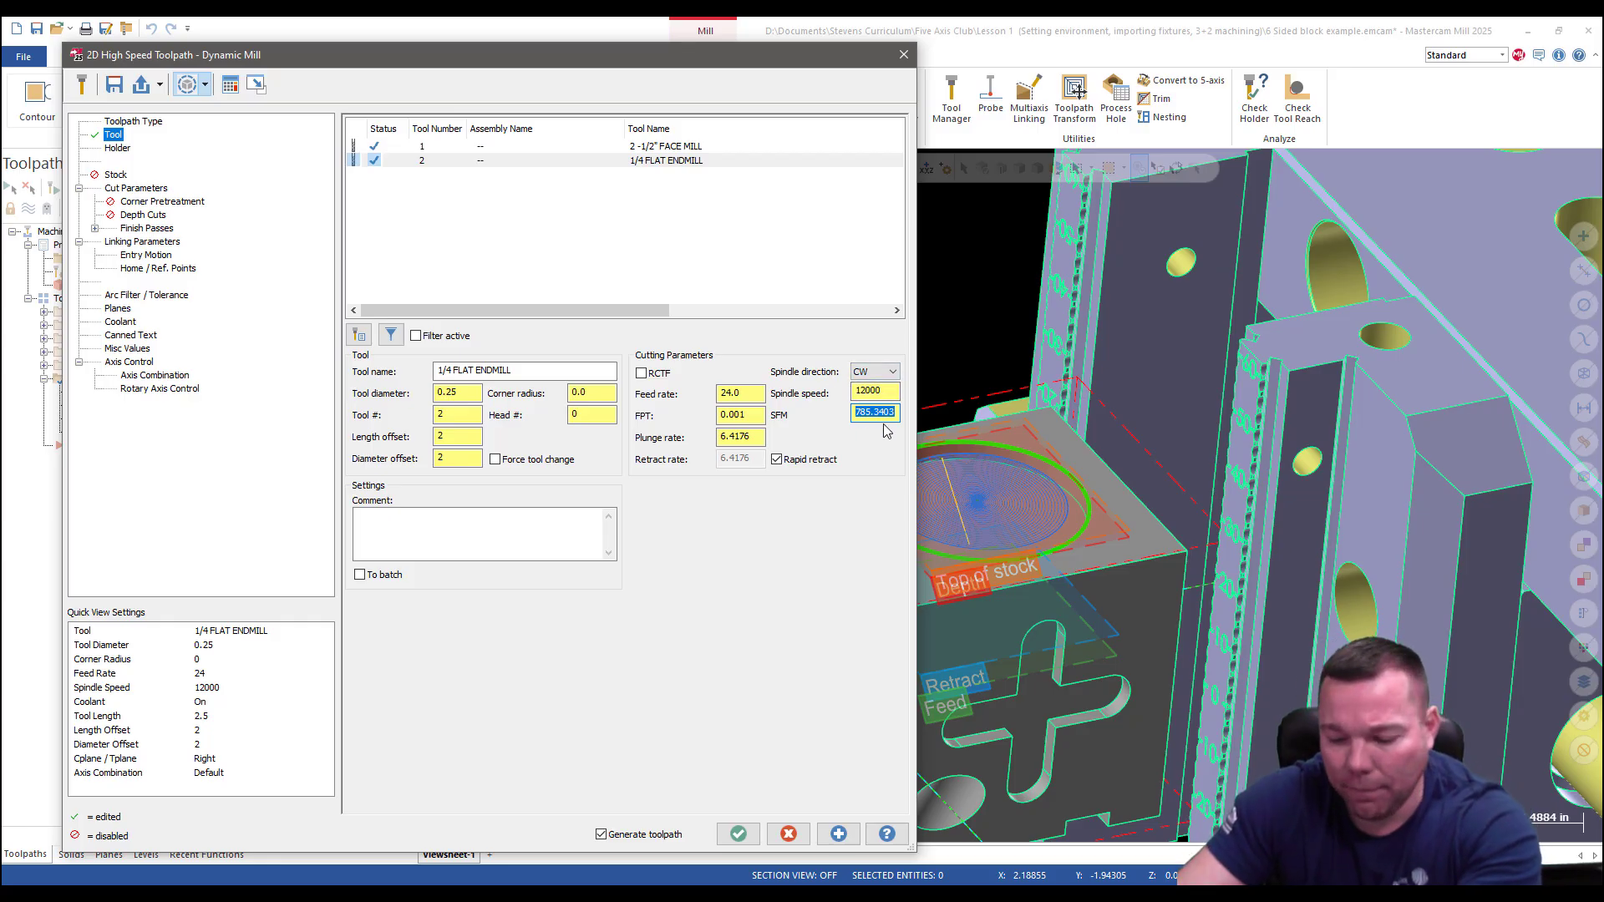
text(4000)
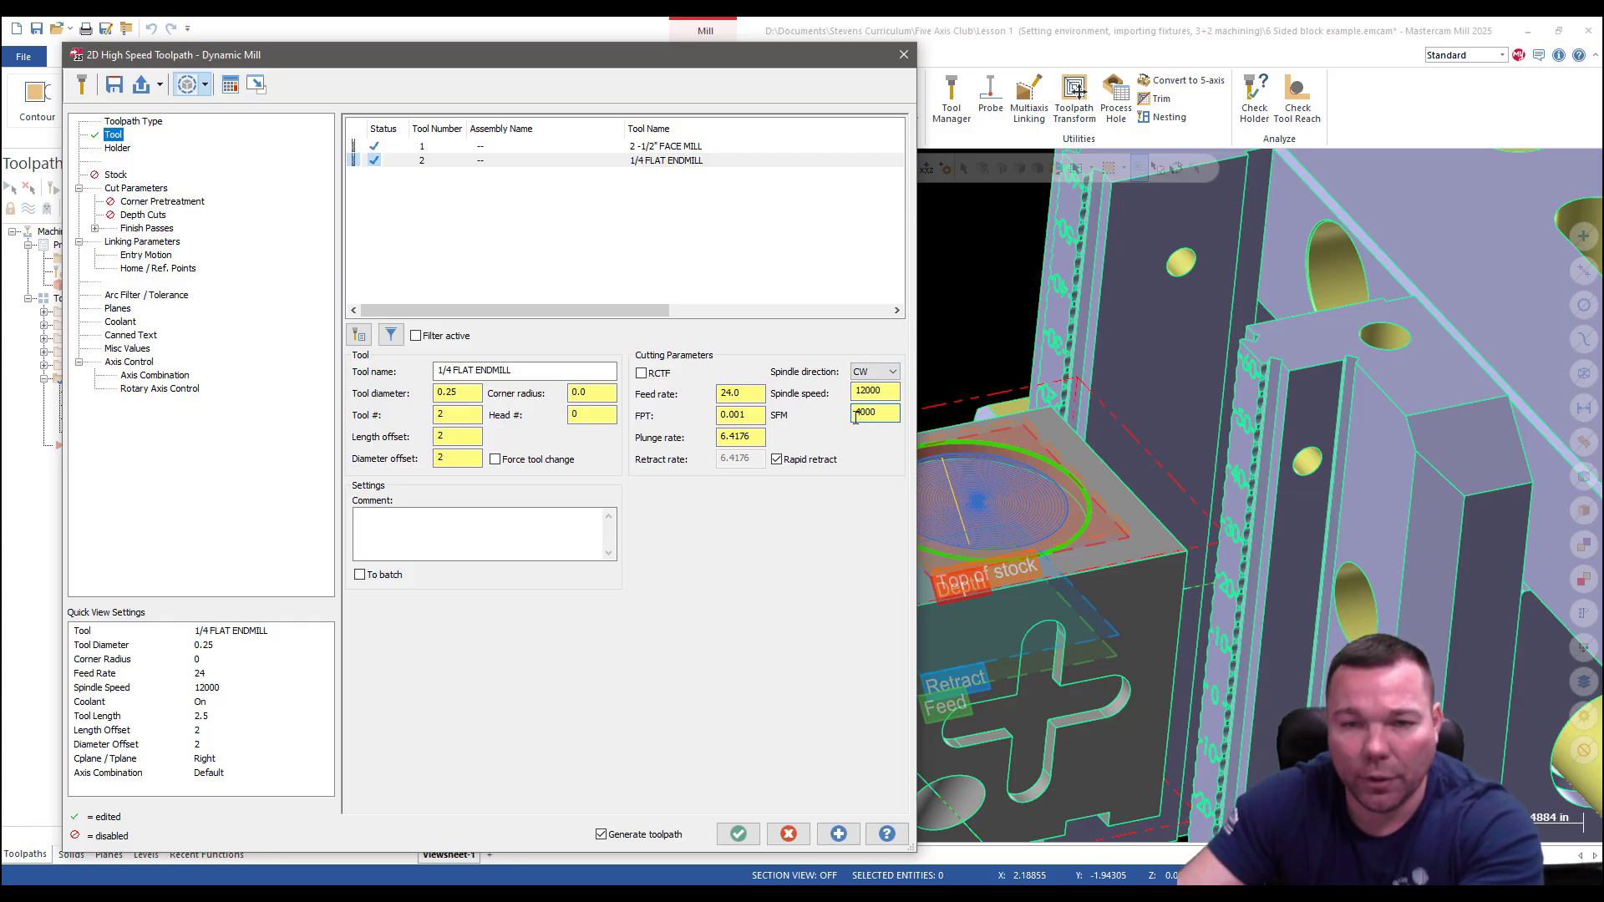
key(BackSpace)
click(749, 416)
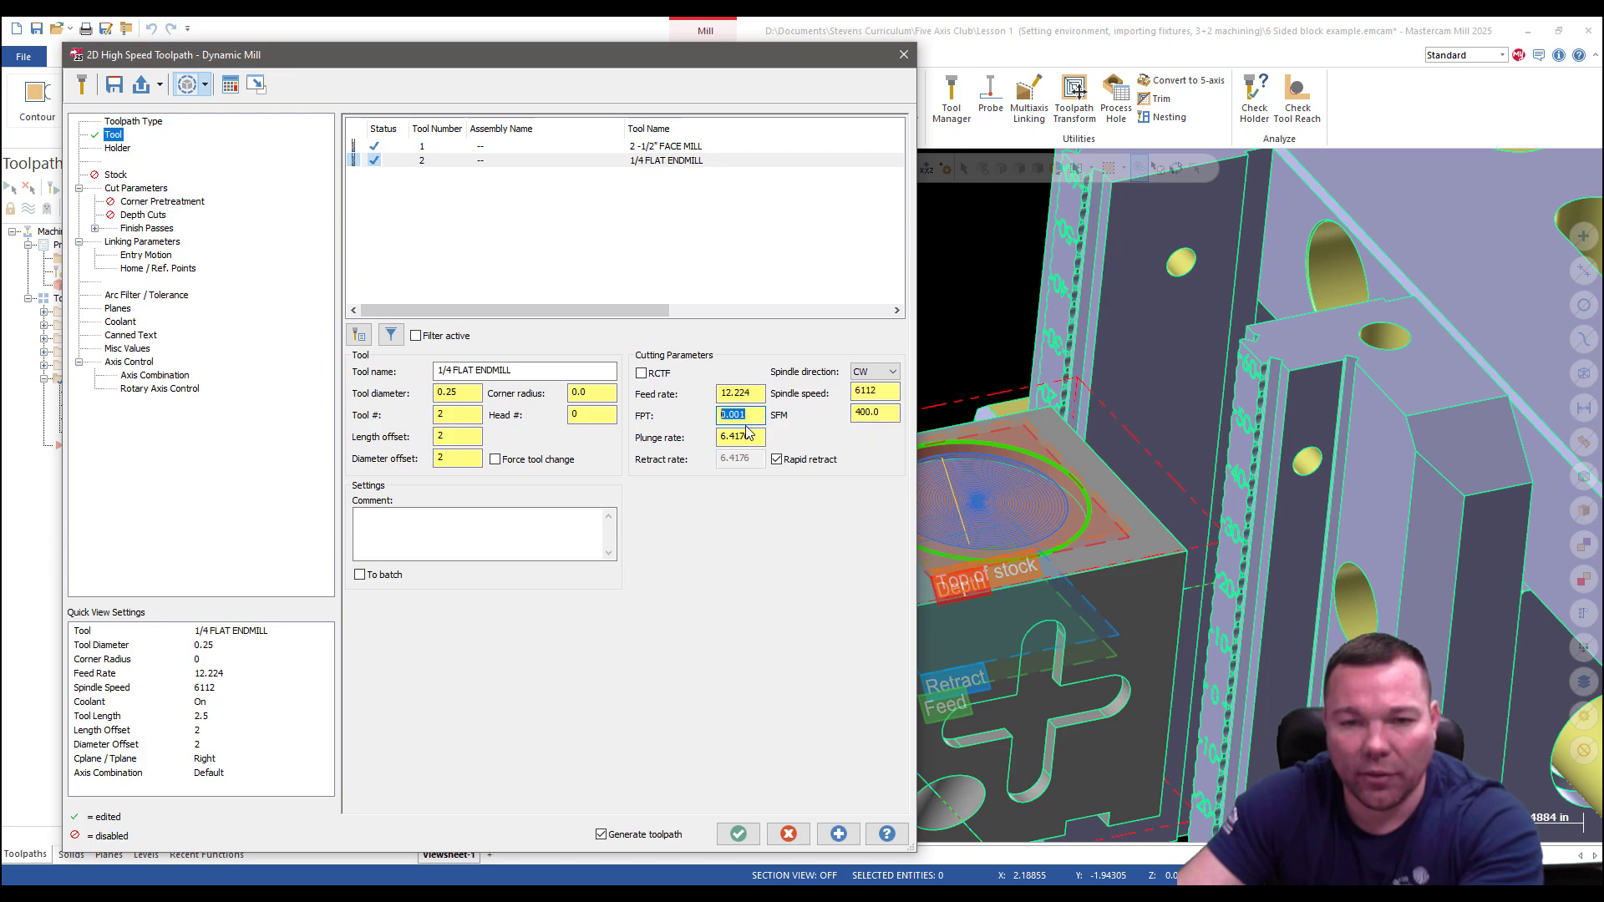
Turn on RCTF for the endmill, toggling it to compare the feed rate with and without chip thinning.
click(642, 374)
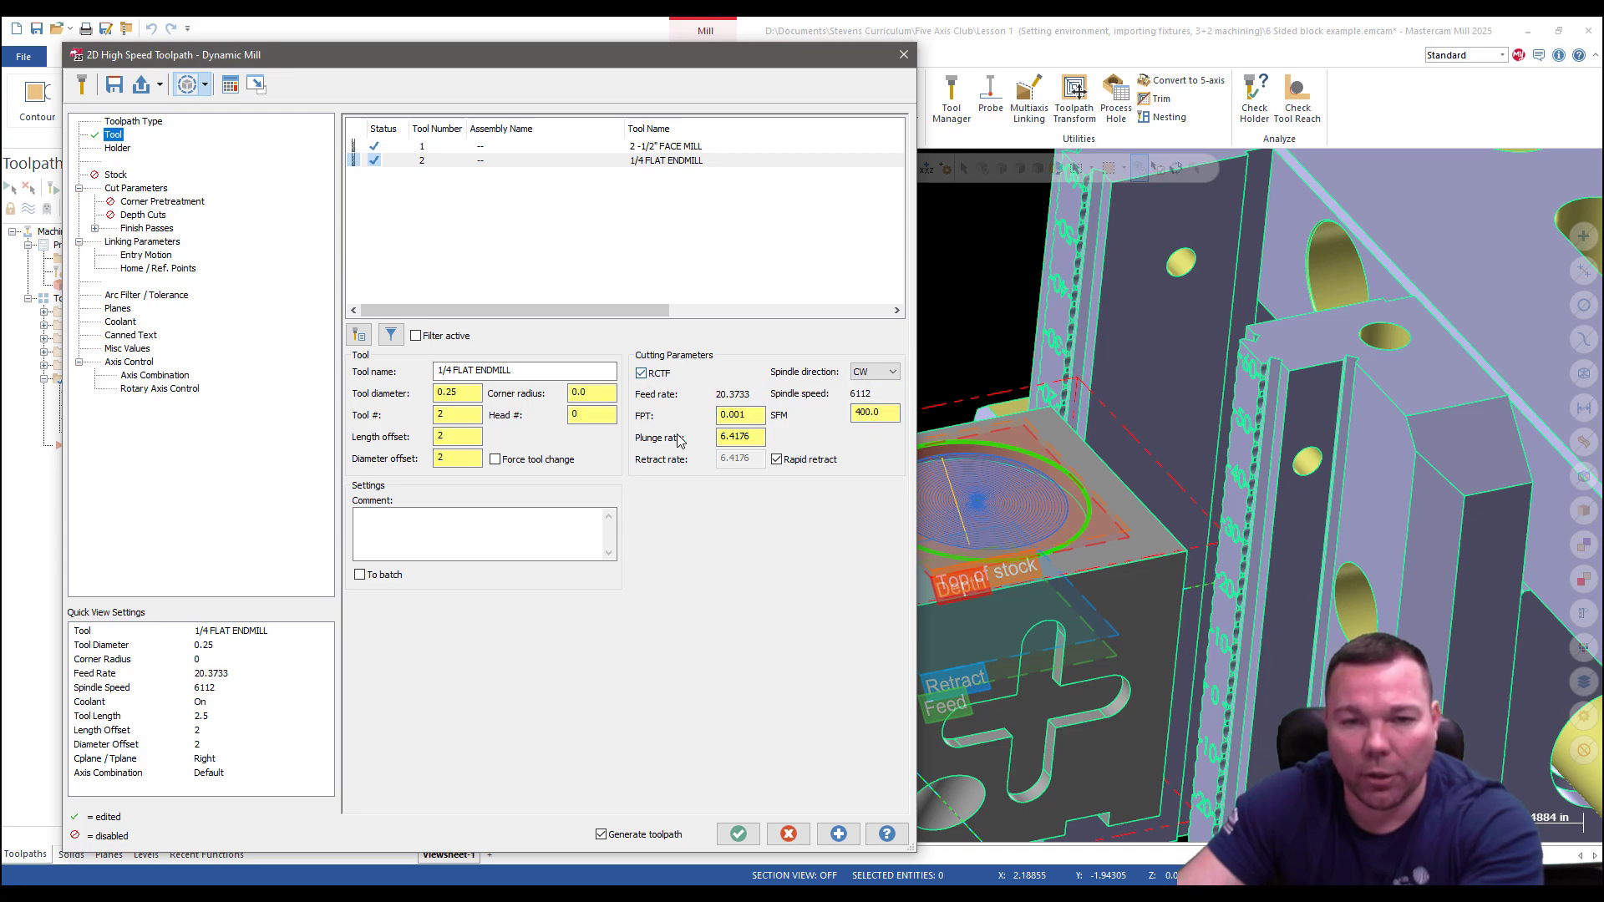
click(641, 374)
click(641, 374)
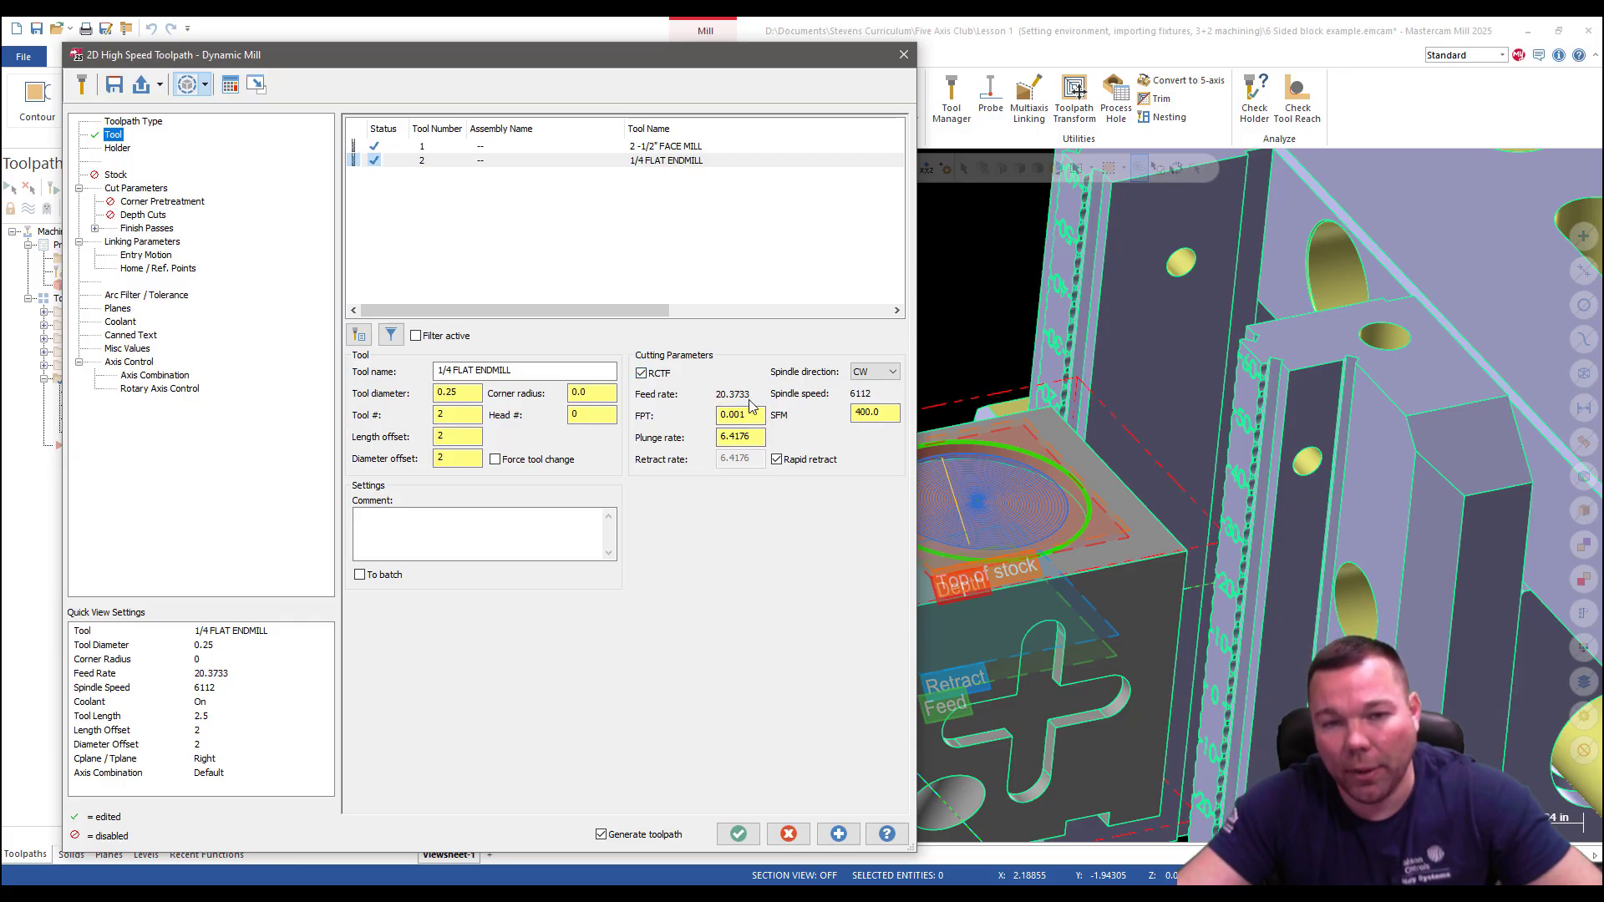
Set the stepover distance to 20% in the cut parameters, bring the back feed rate within its 650 limit, and return to the tool settings.
click(136, 188)
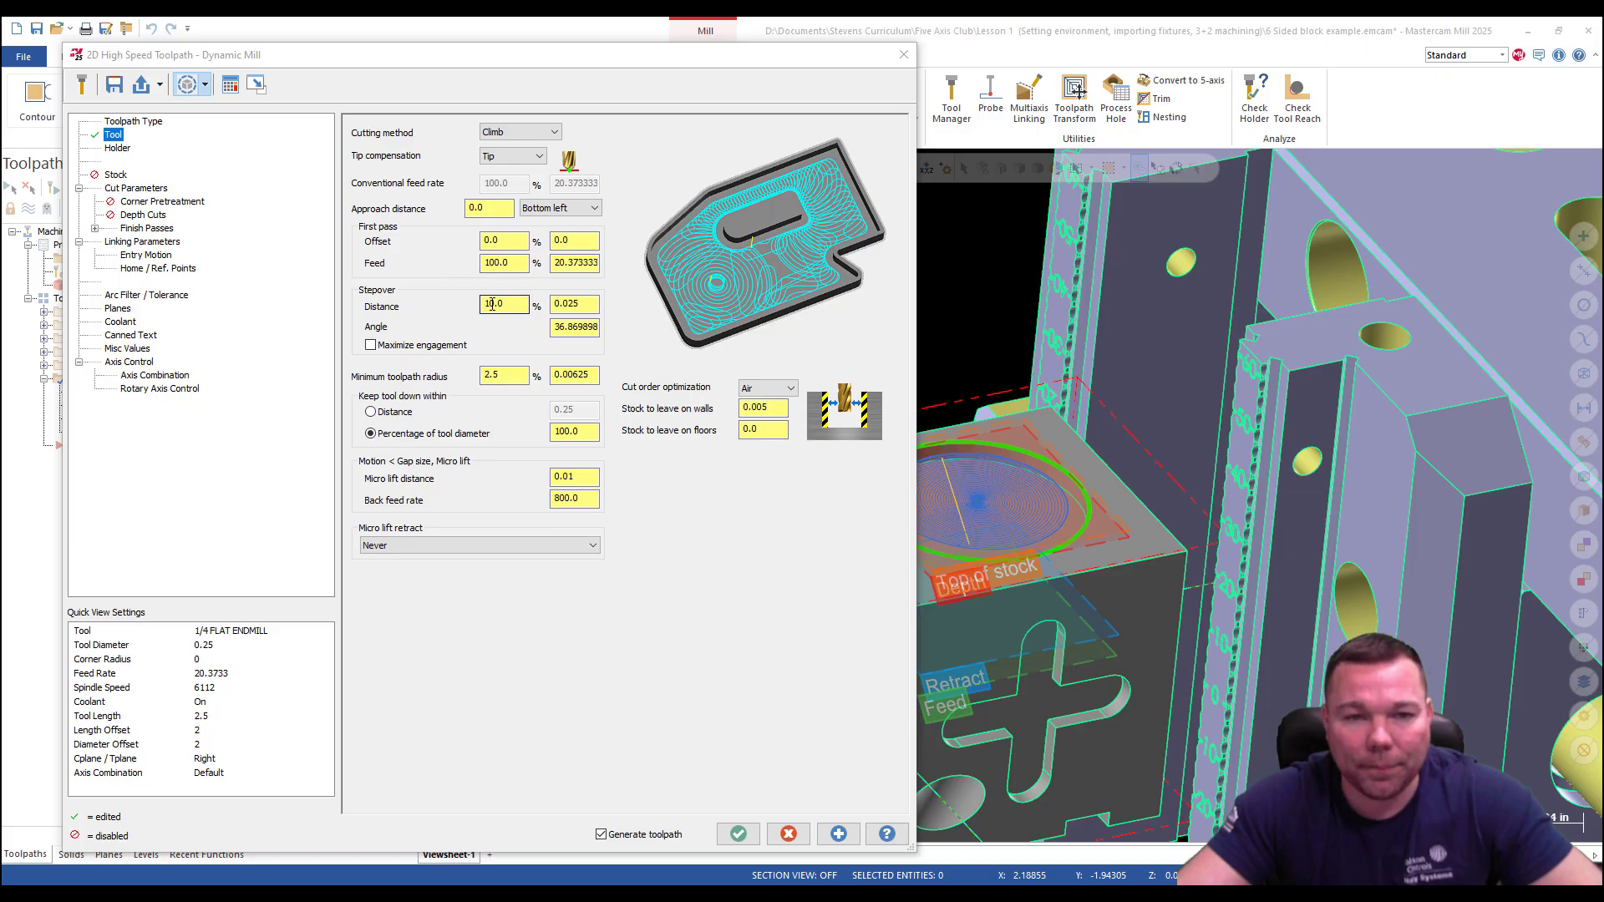
click(521, 306)
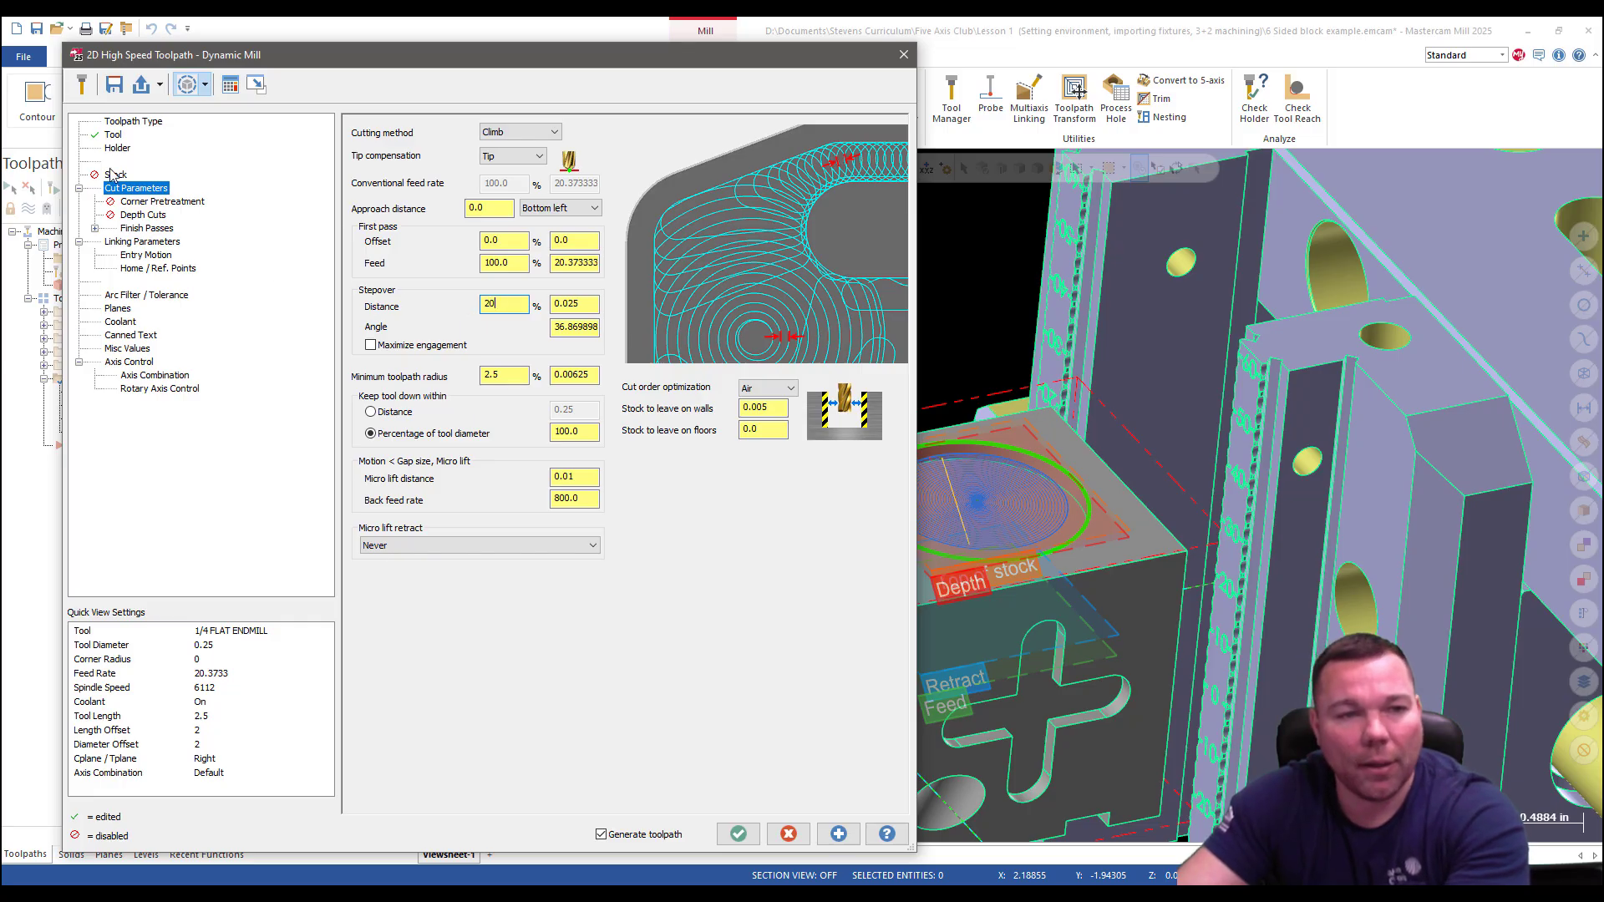
click(114, 136)
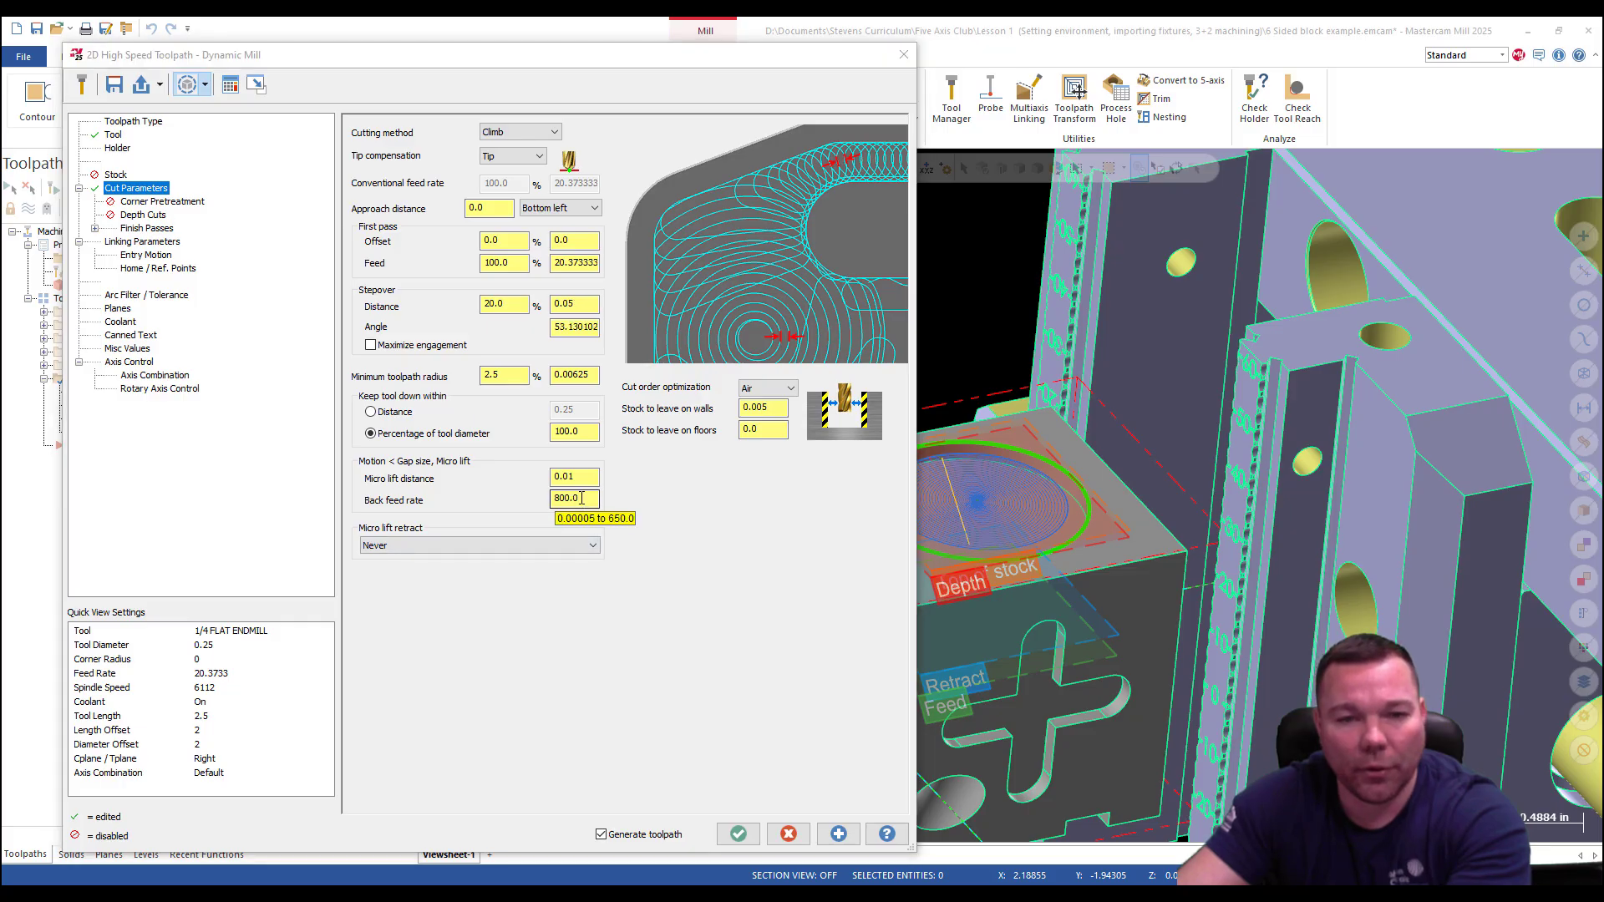
click(120, 134)
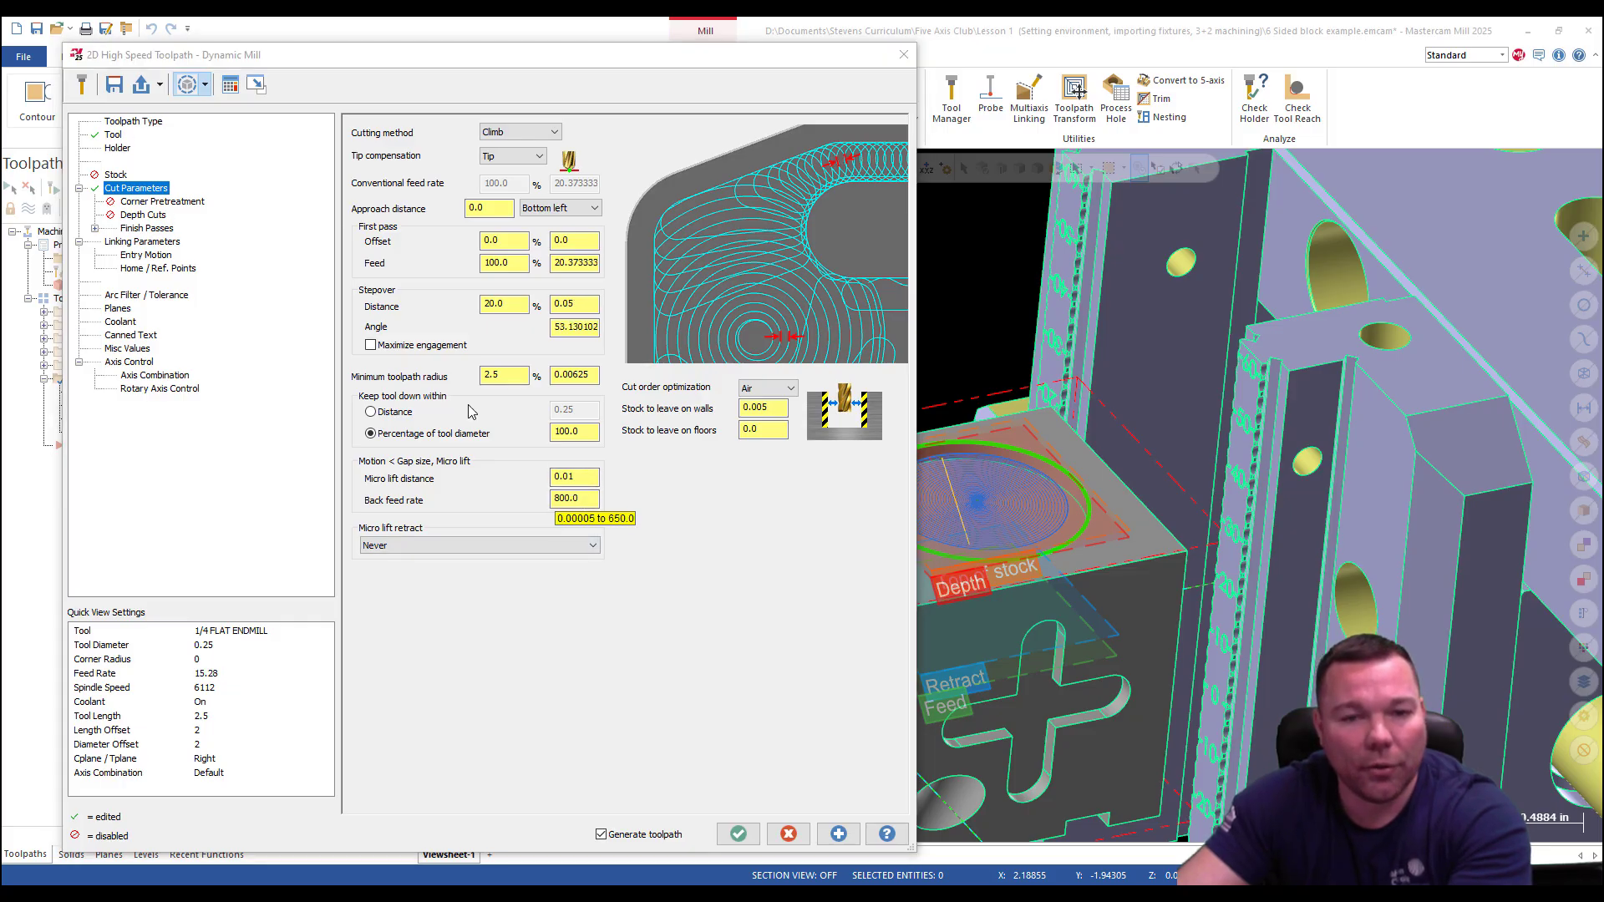
double_click(583, 500)
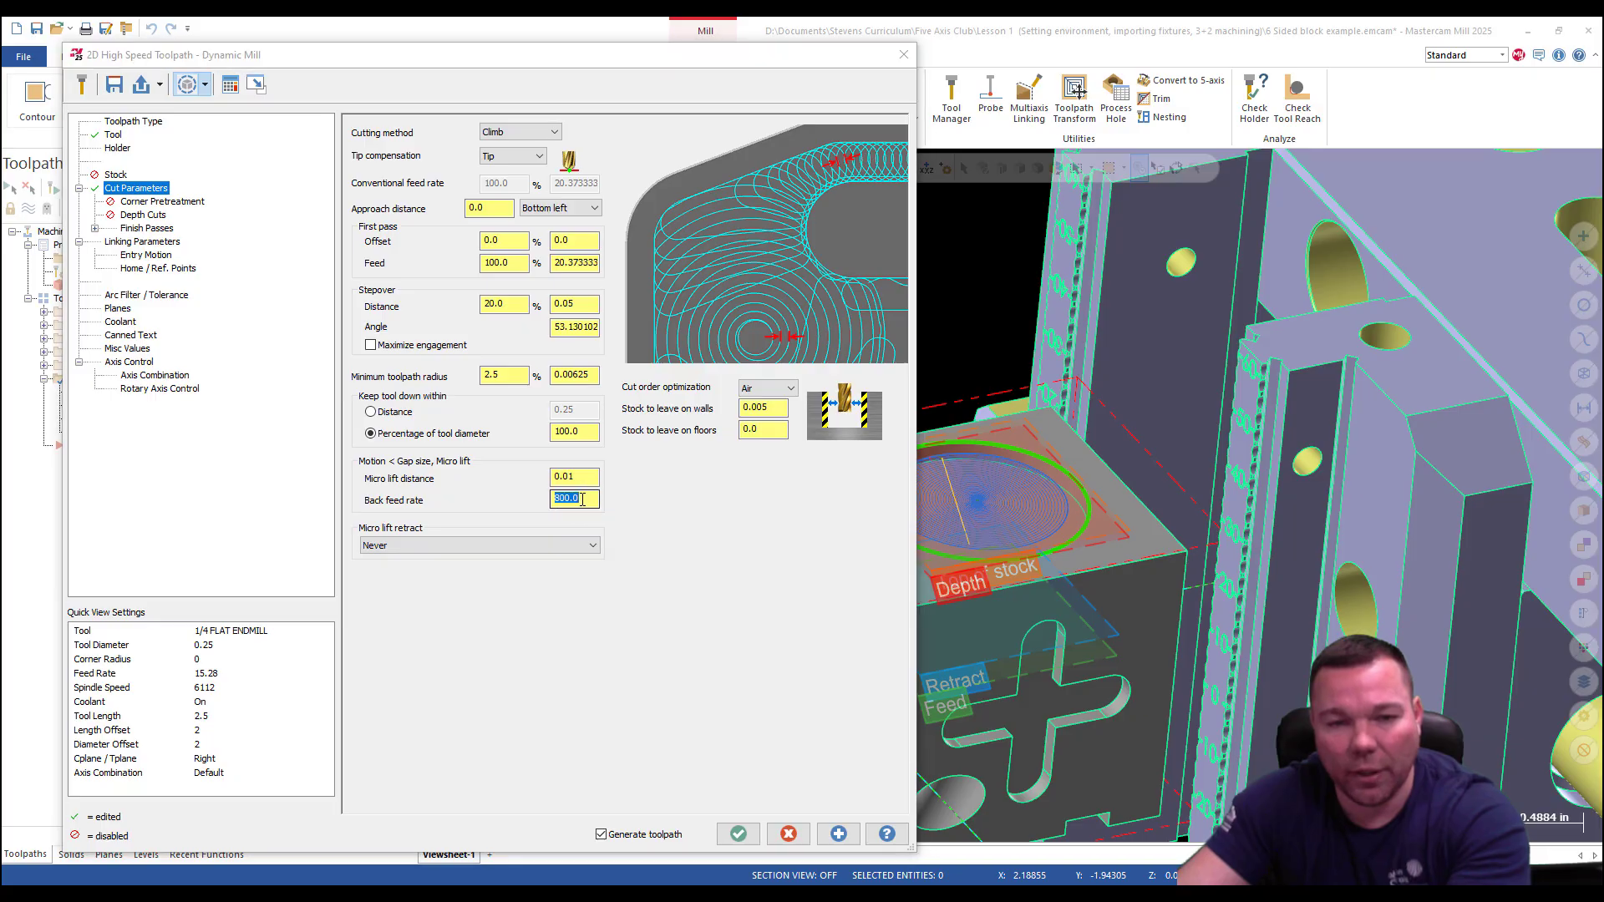
click(113, 134)
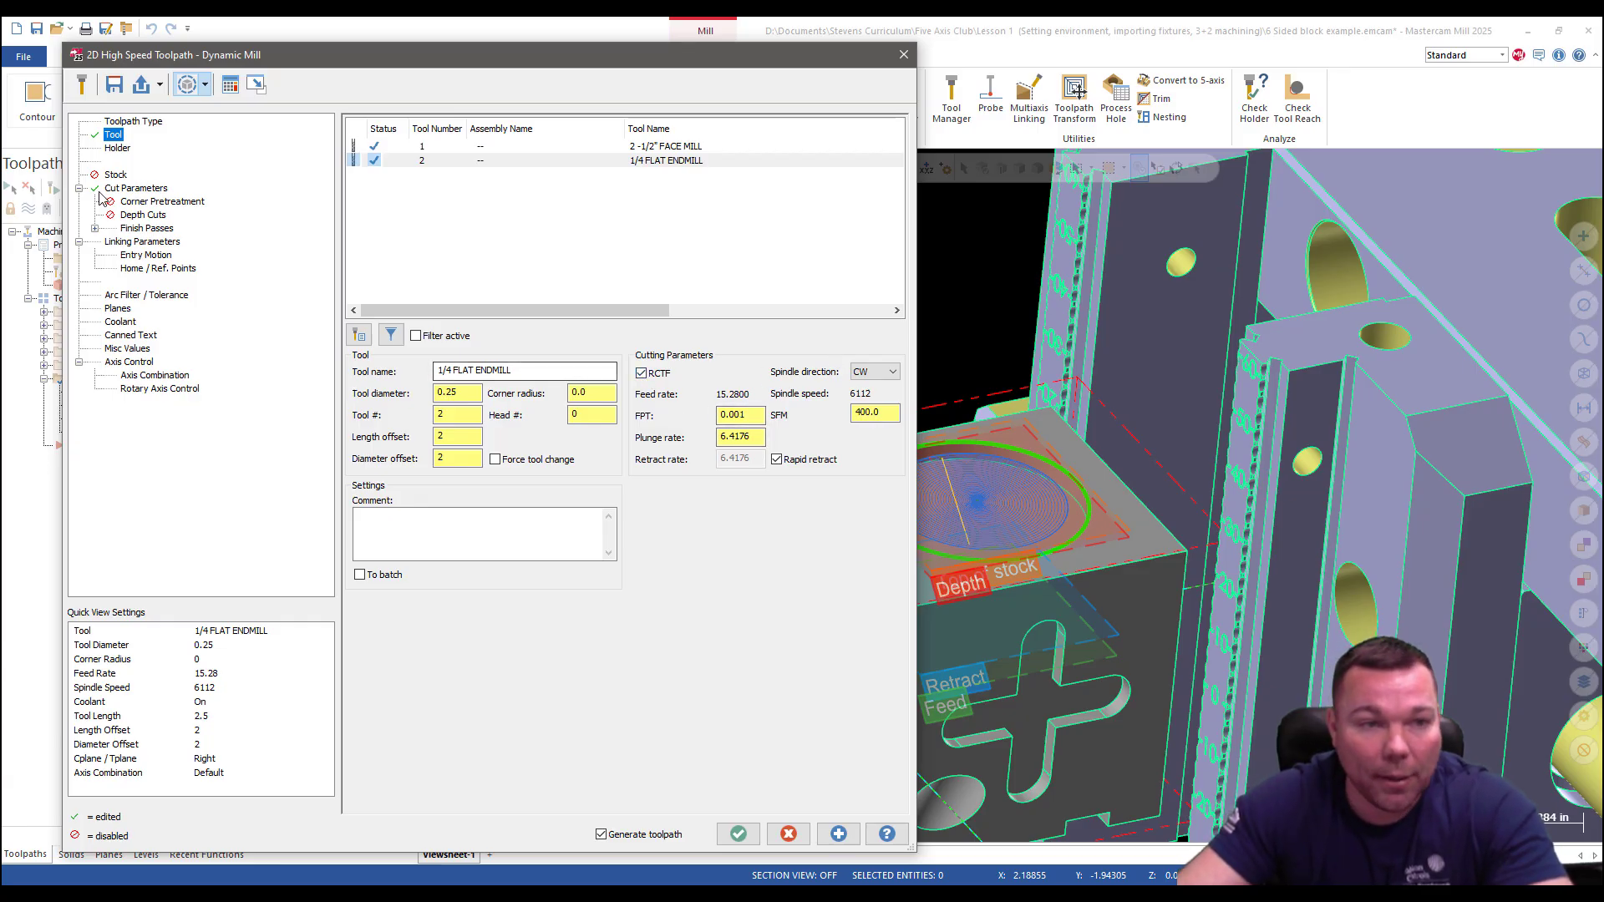
Check the back feed rate in the cut parameters and close the dynamic mill settings.
click(130, 201)
click(127, 193)
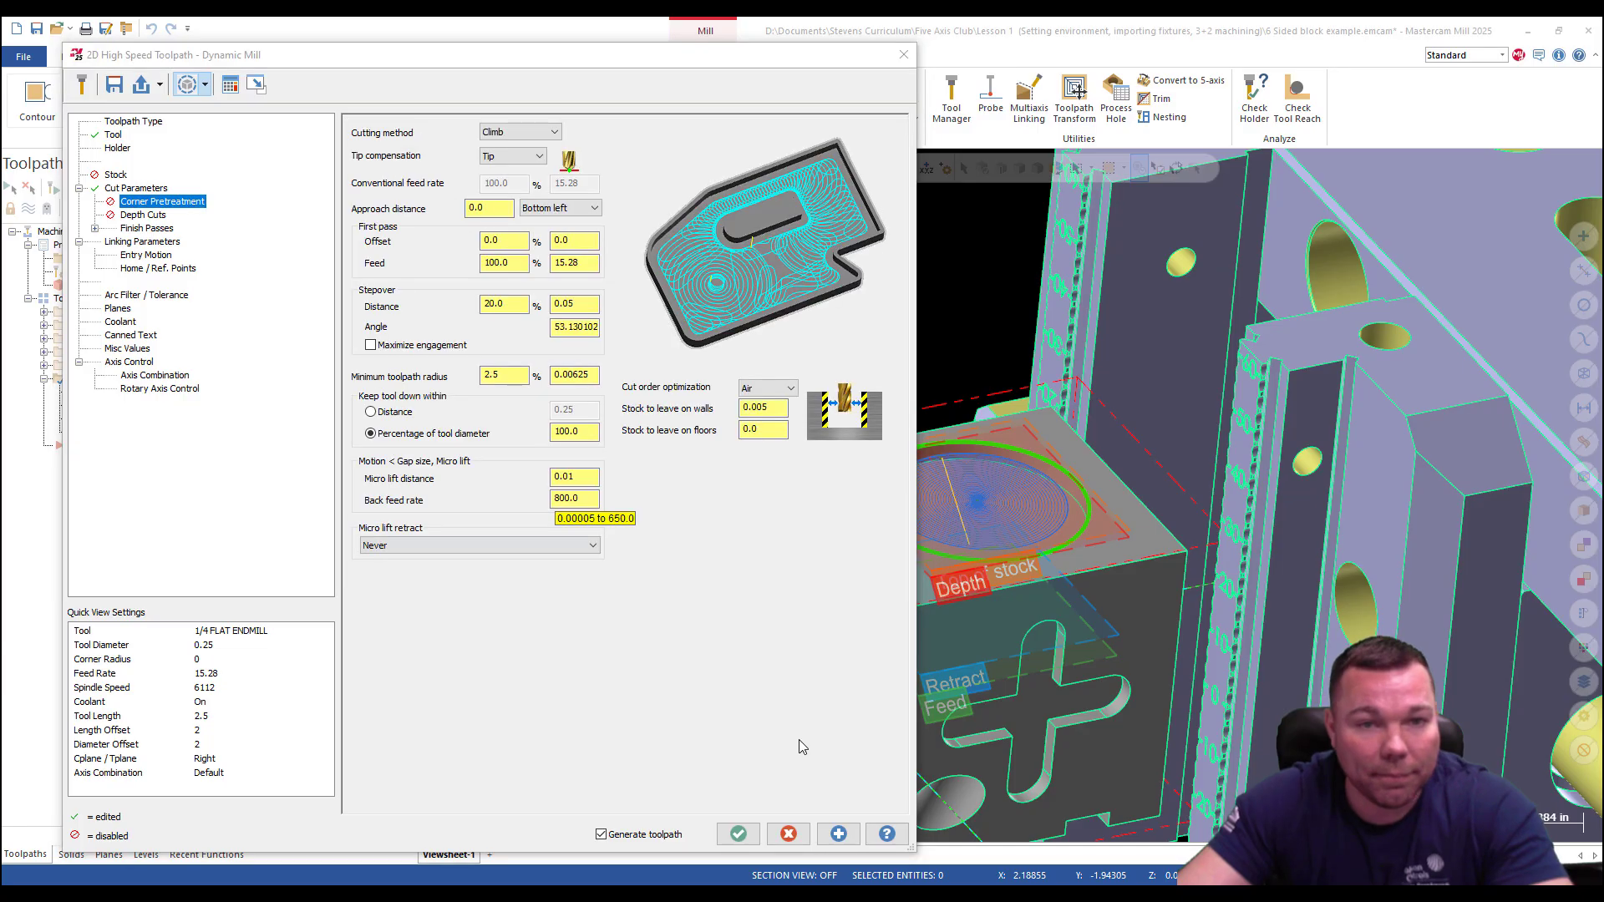
click(743, 830)
click(739, 835)
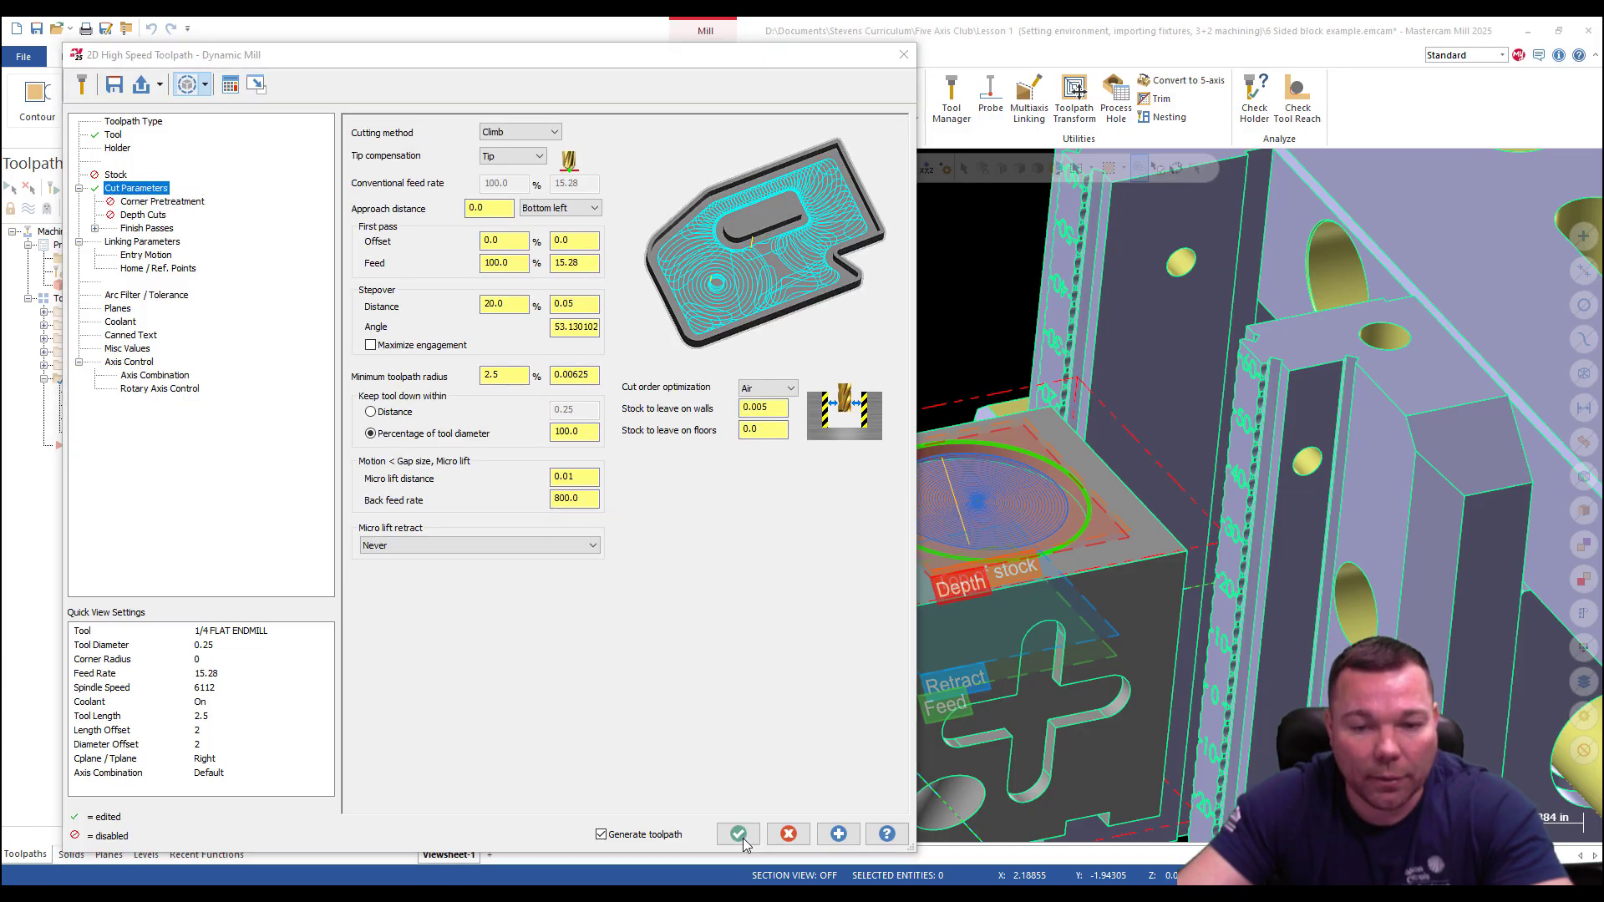
drag(578, 503, 544, 504)
click(564, 502)
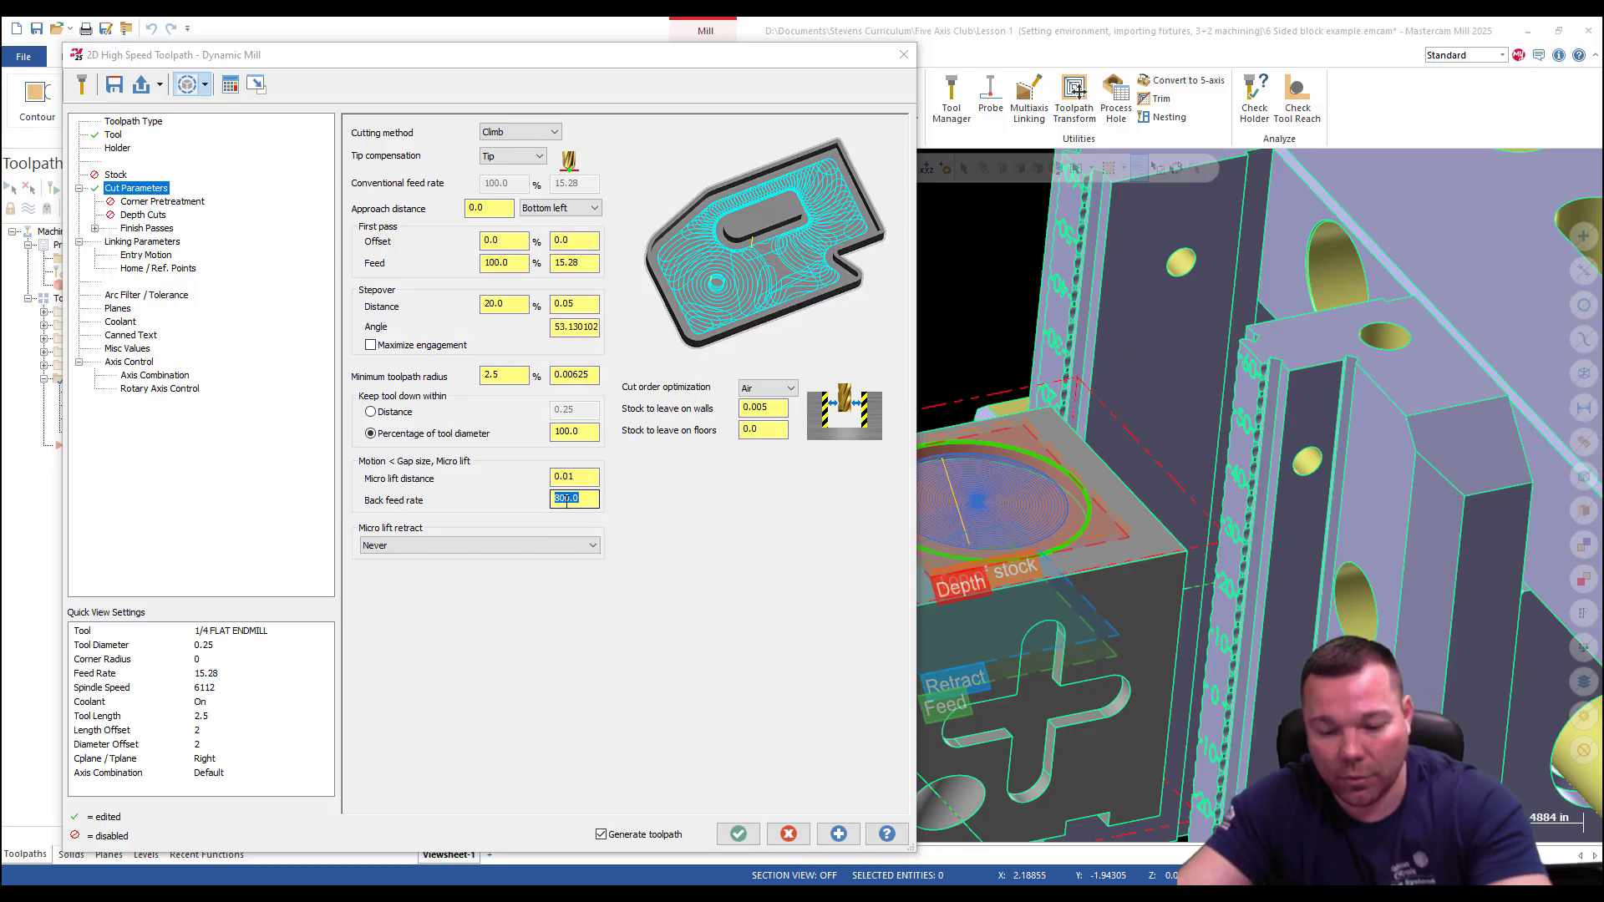
key(Return)
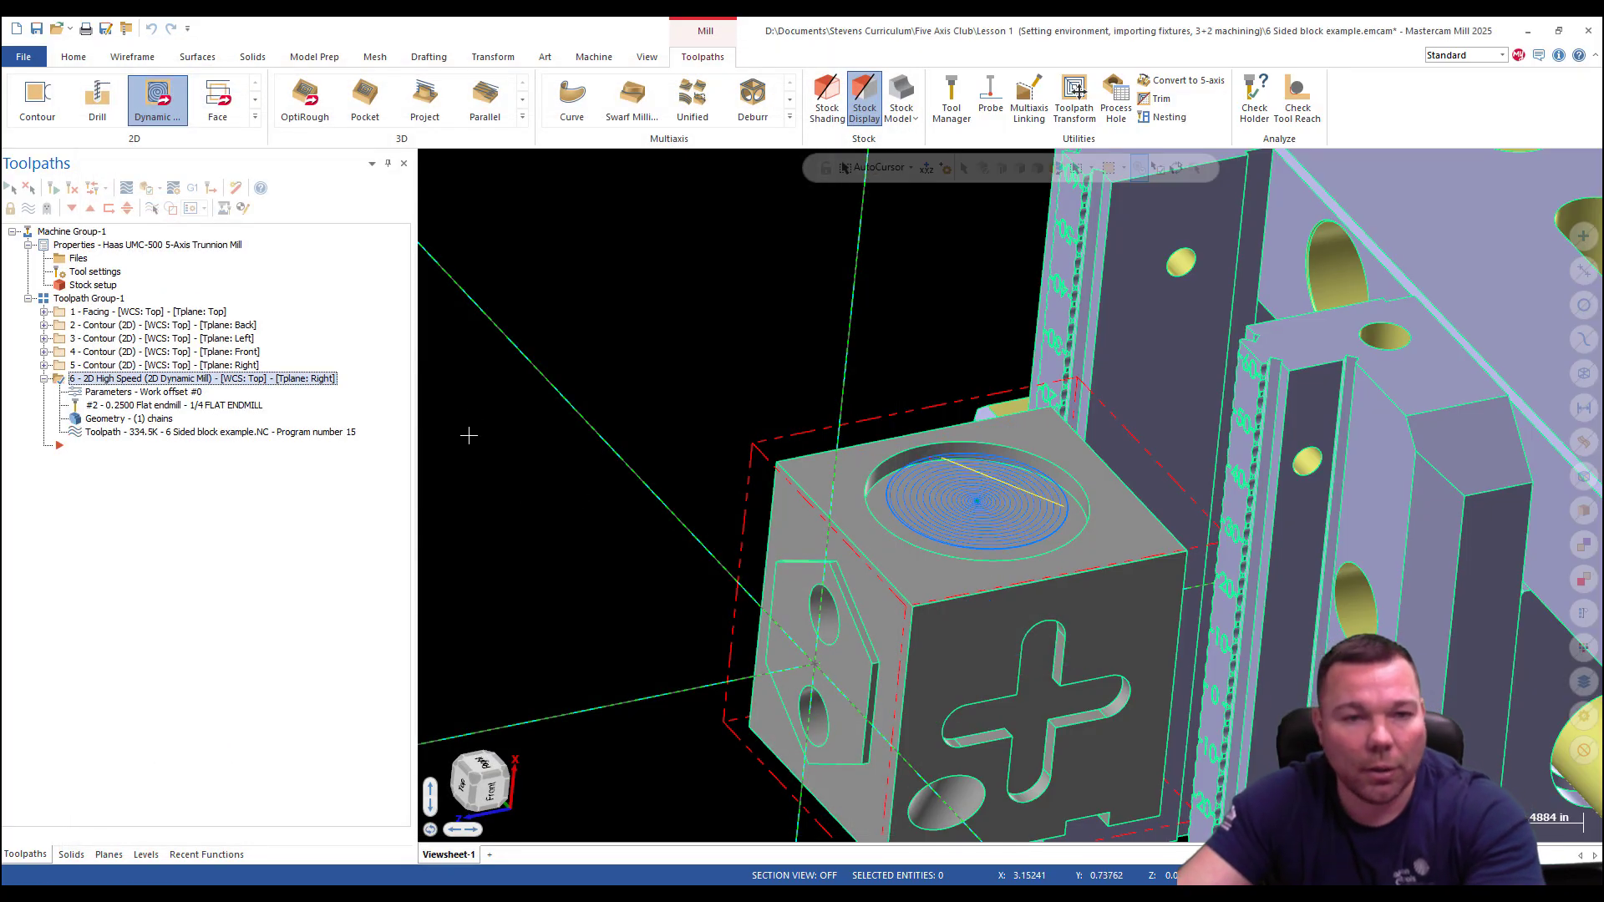
Set the maximum linear axis rapid traverse rate to 833 in/min in the Haas UMC-500 machine definition's general parameters.
click(594, 56)
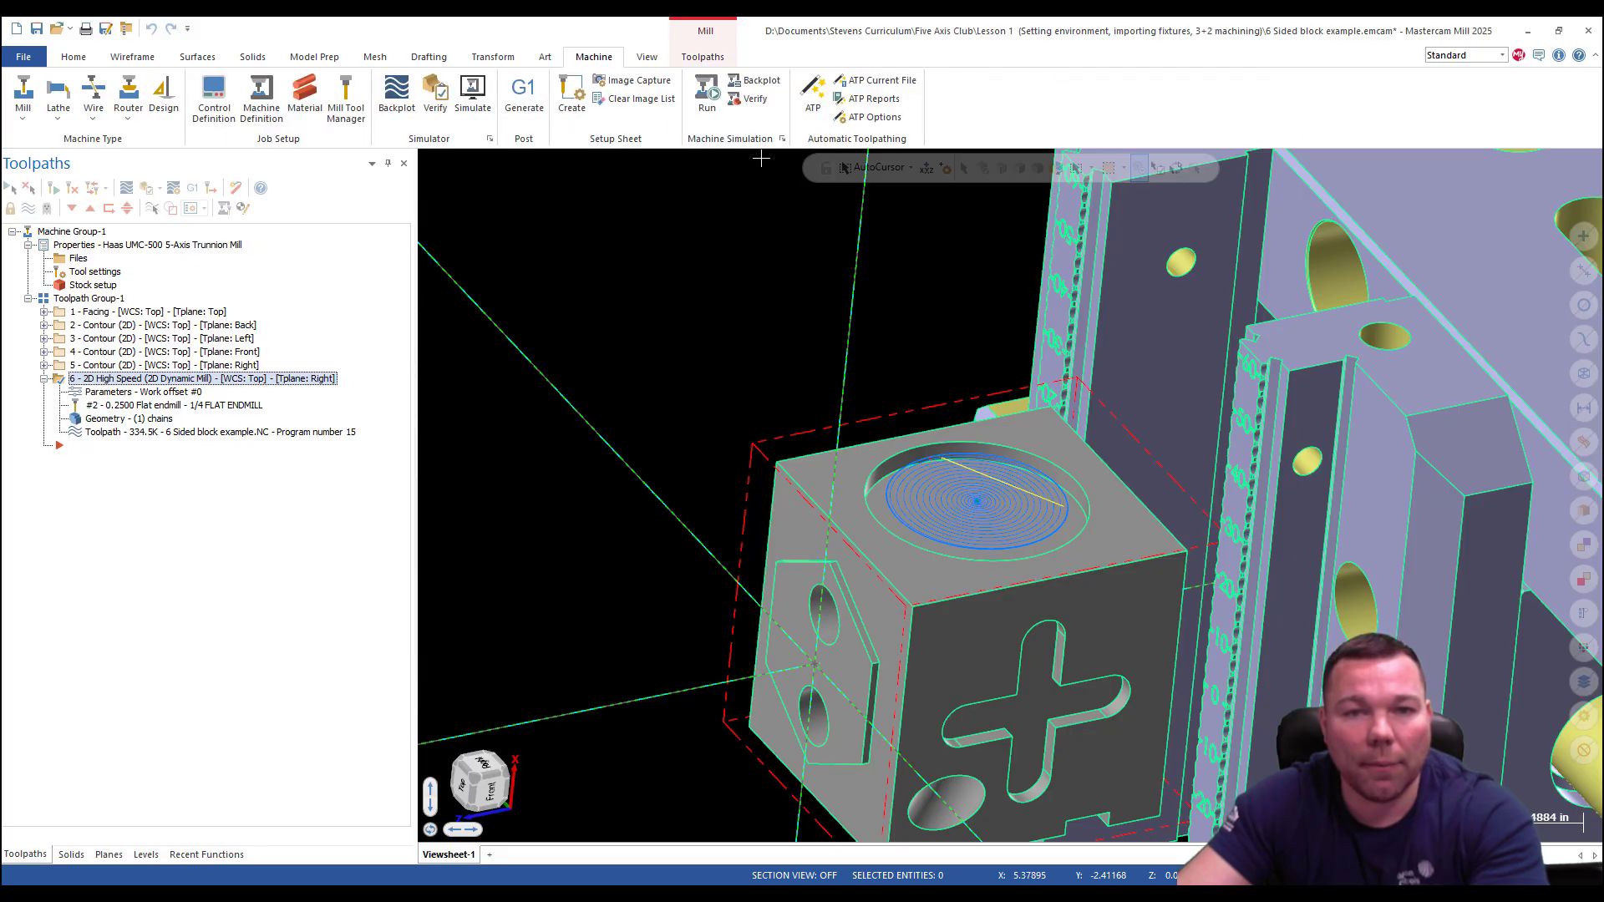
click(259, 97)
click(341, 351)
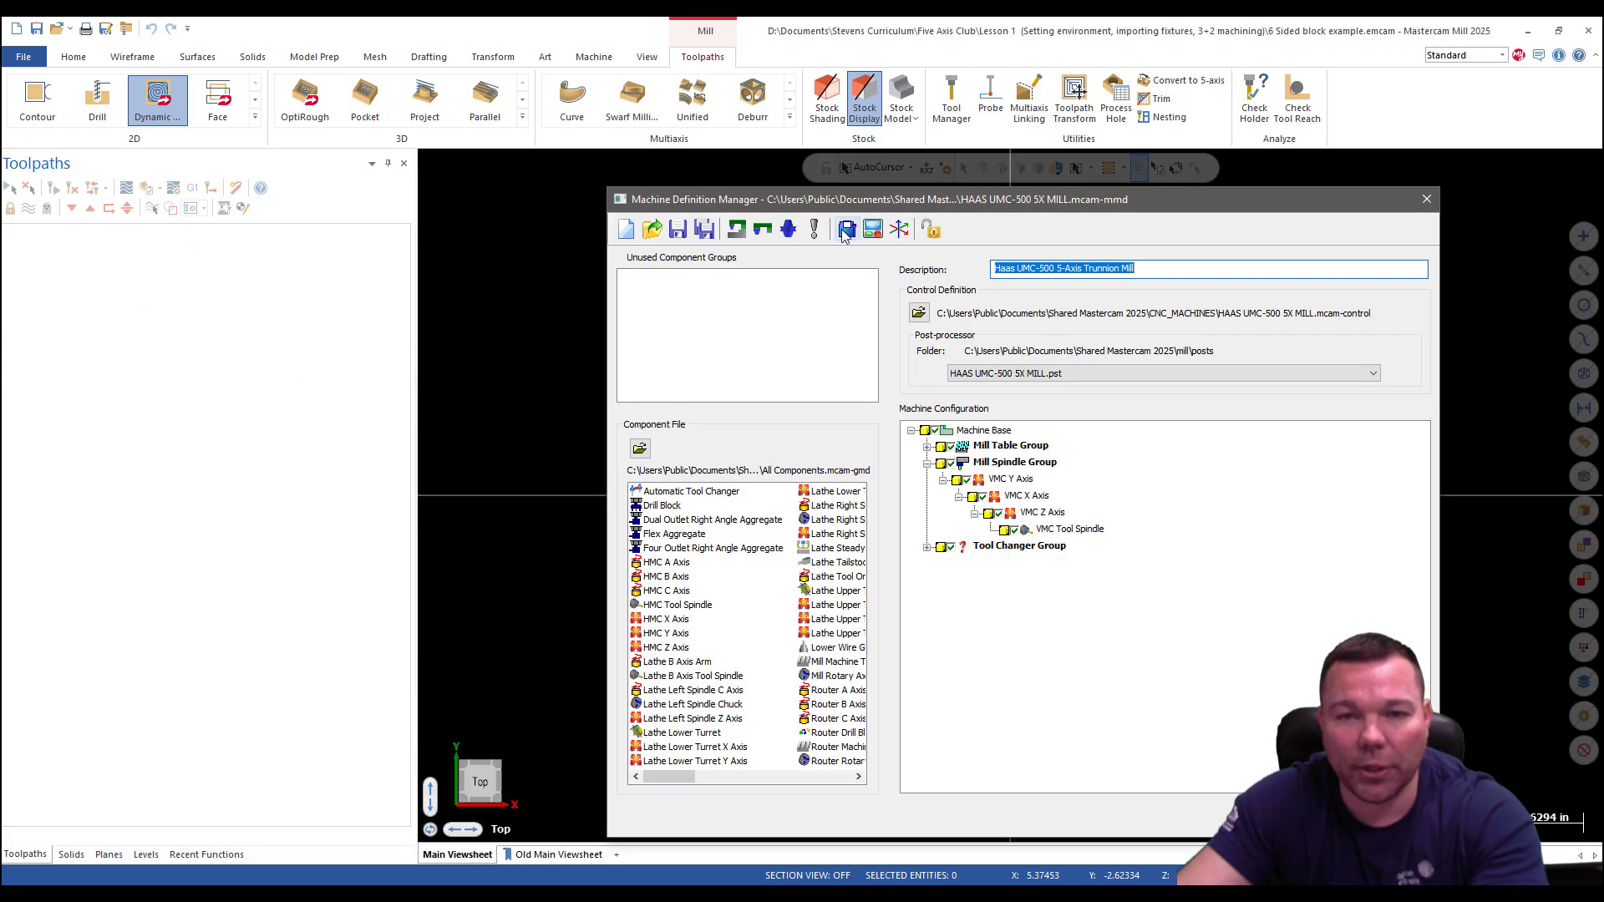
click(848, 231)
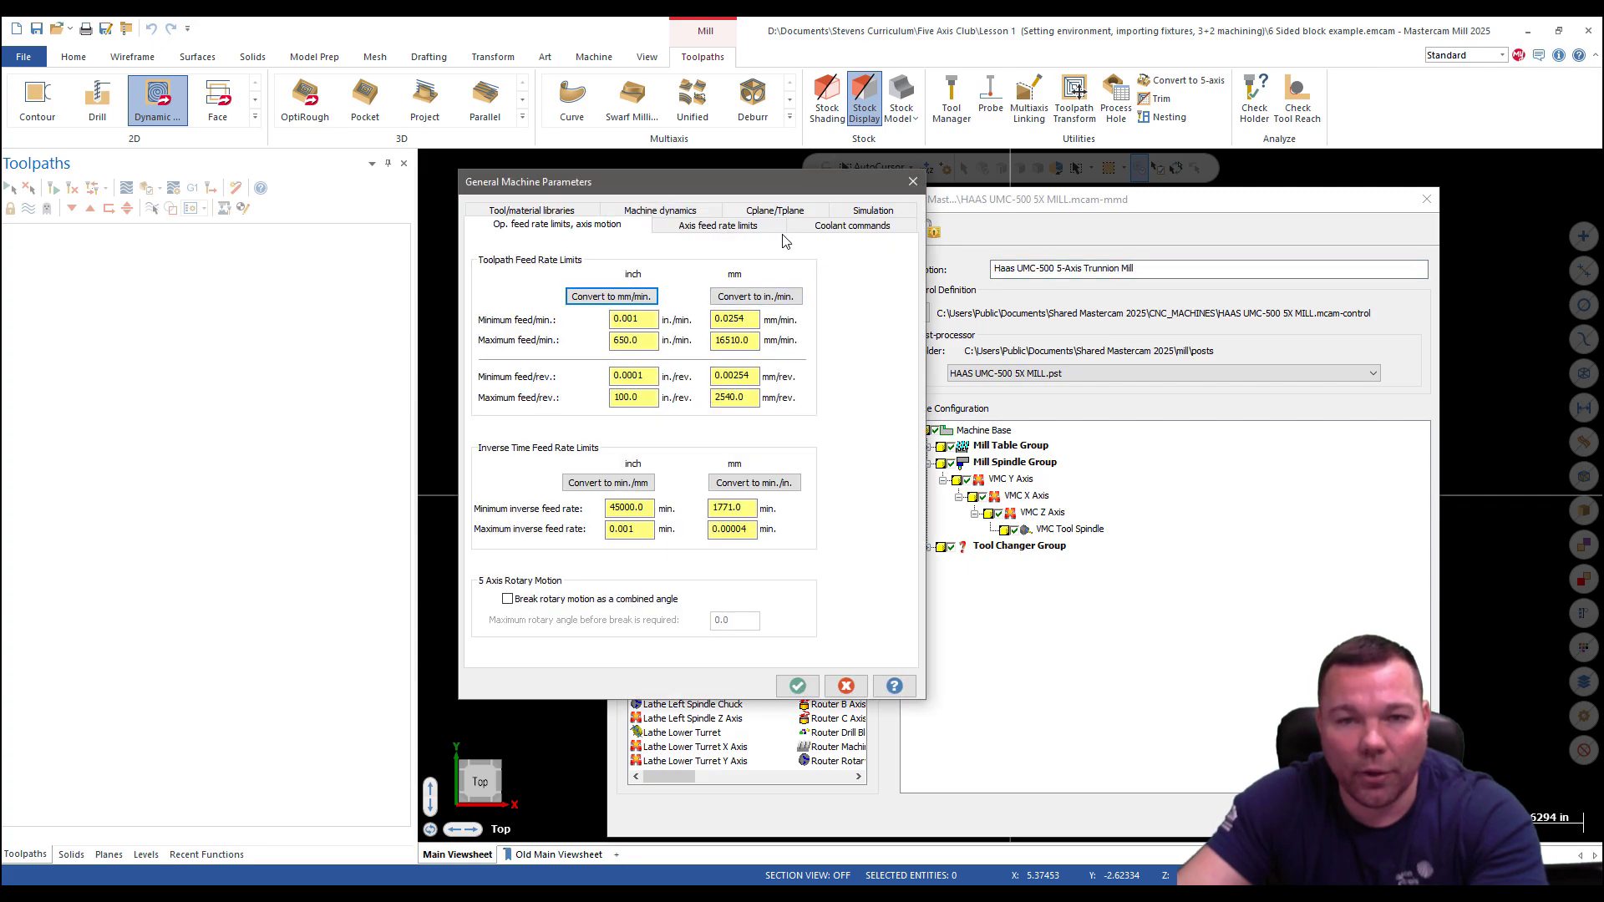
click(739, 231)
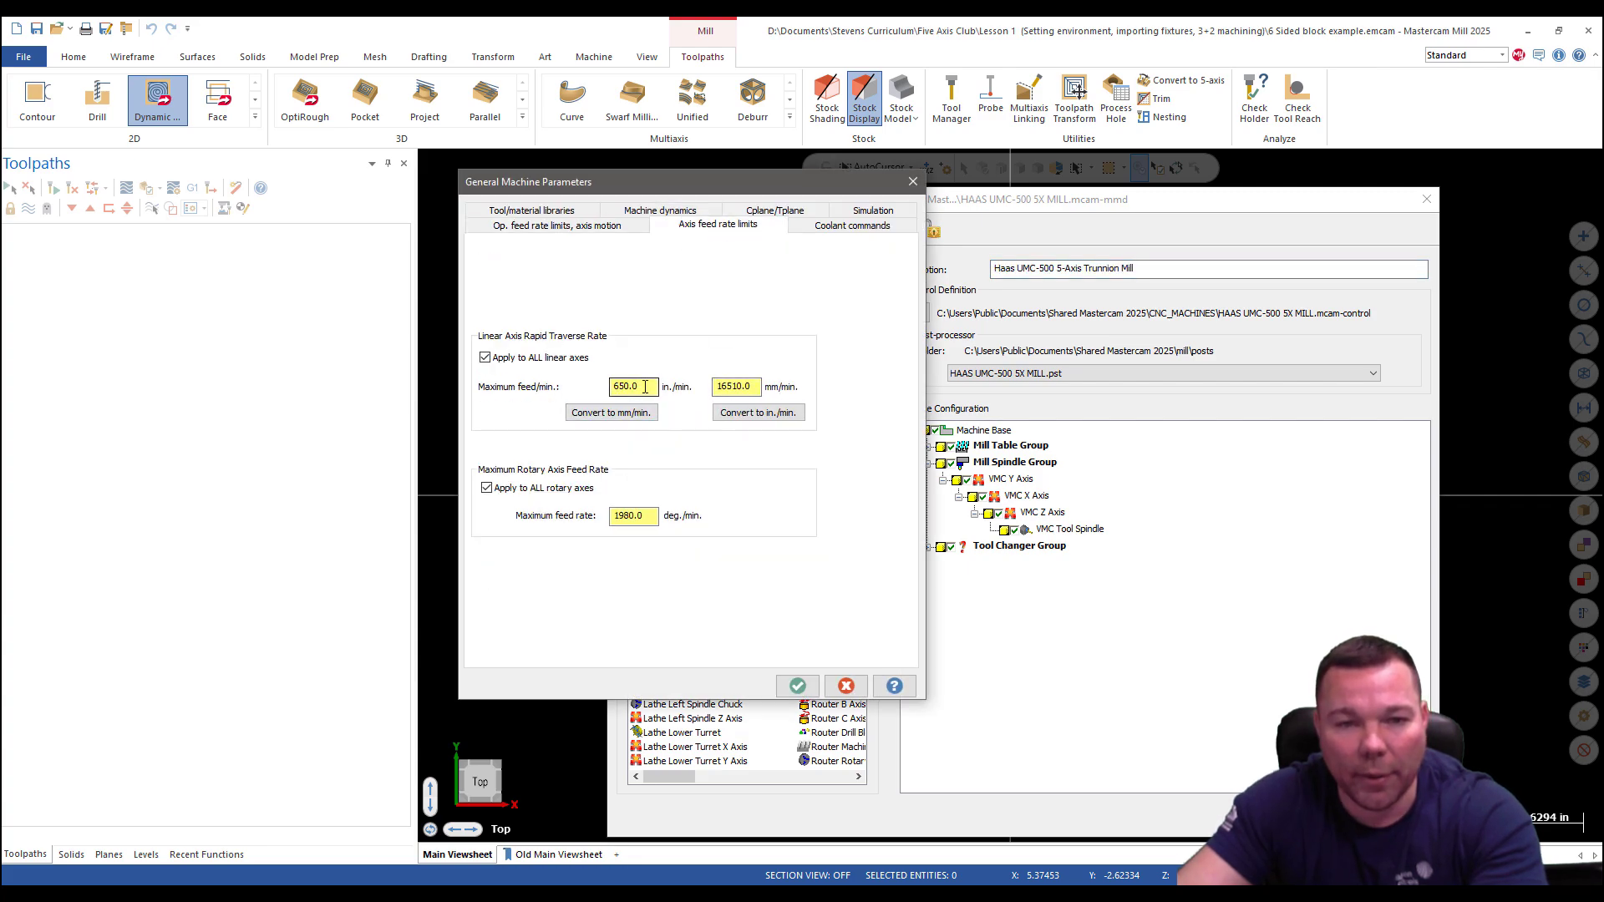
drag(643, 386, 595, 389)
text(83)
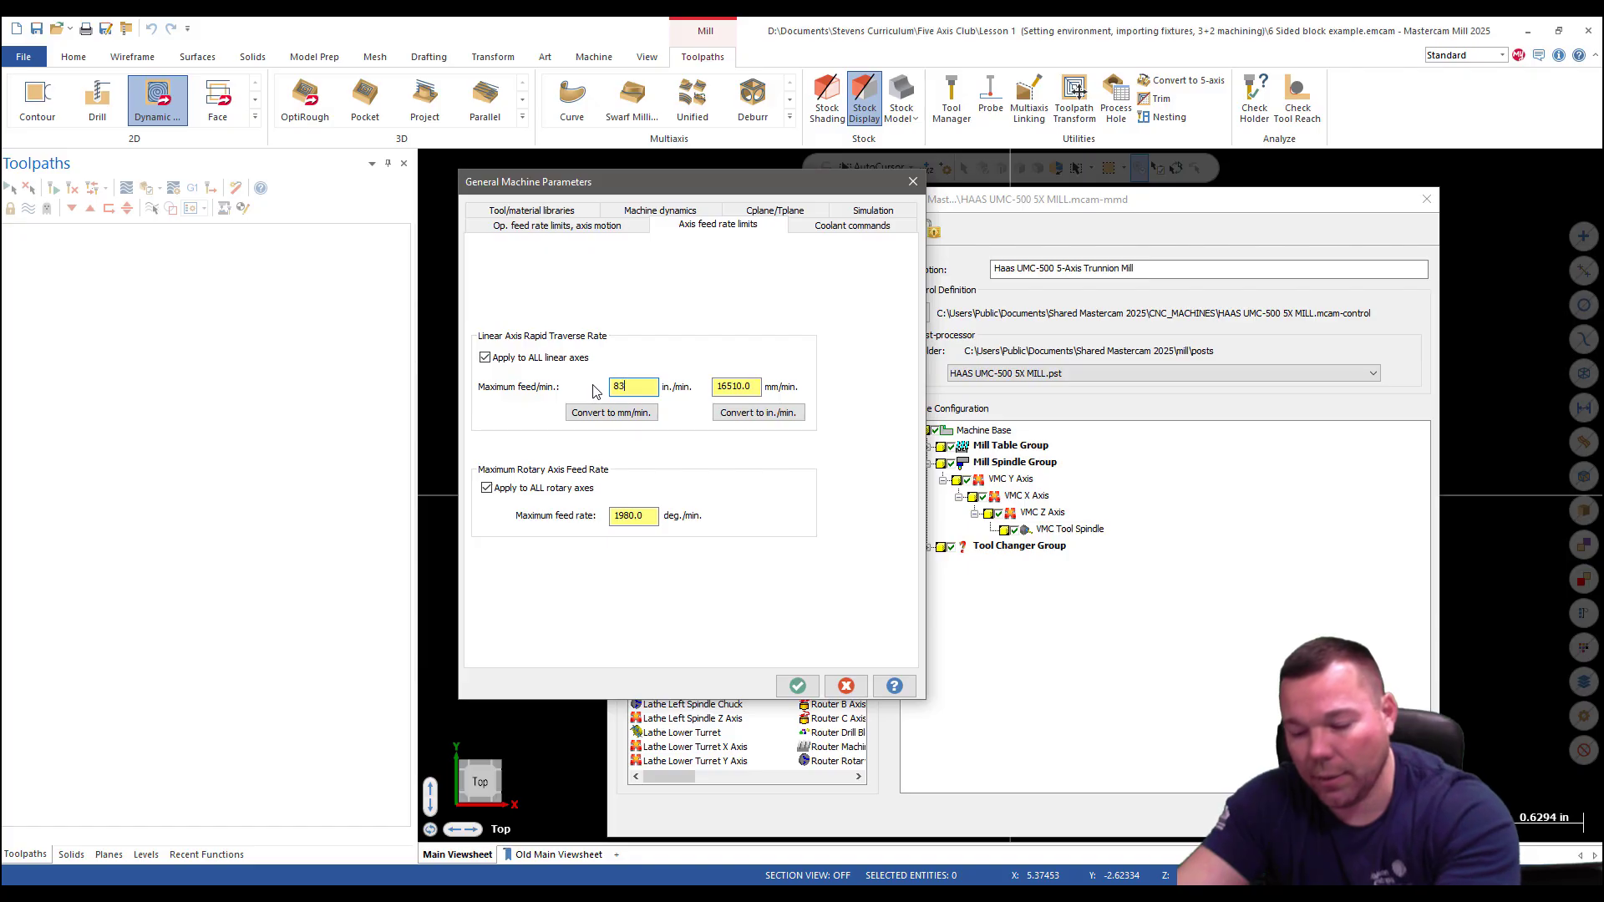
text(3.)
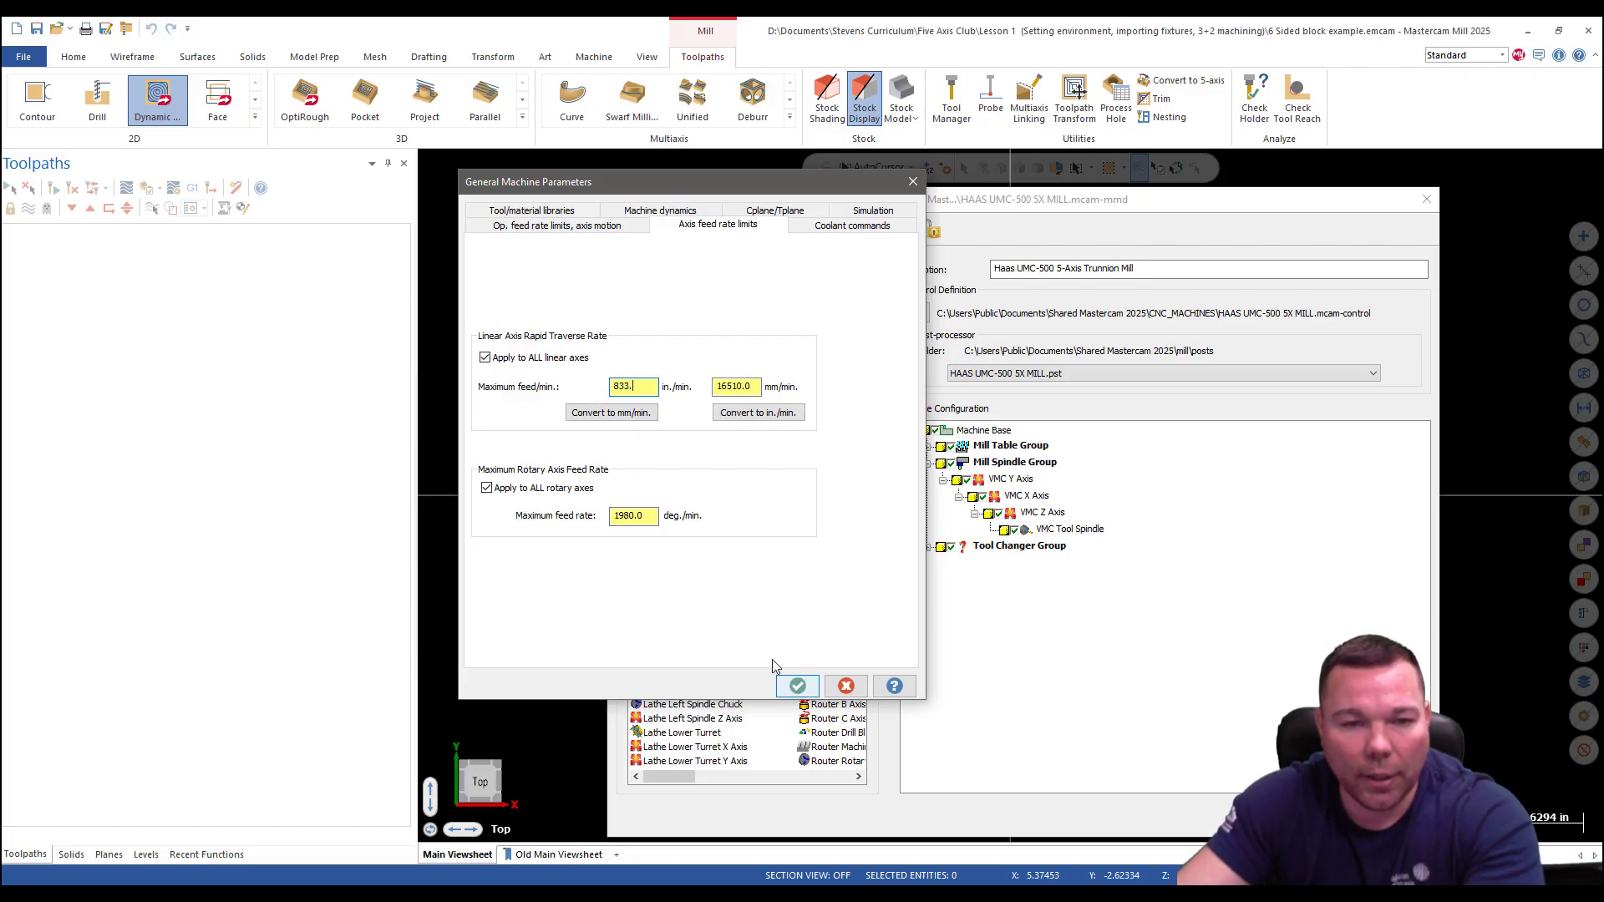
click(793, 685)
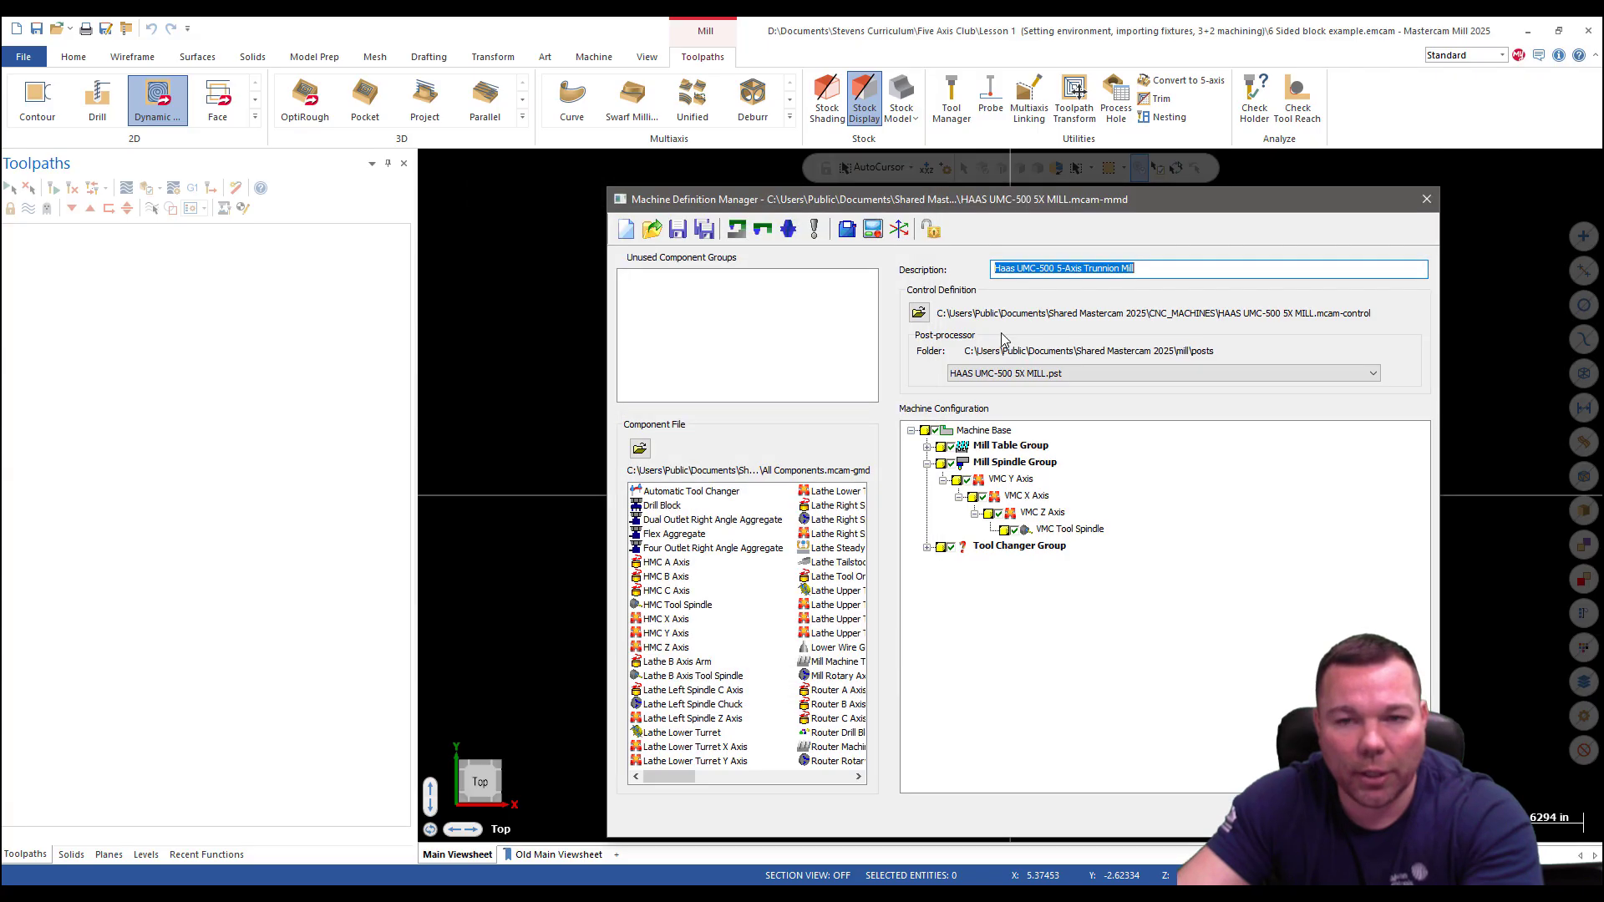
Save the machine definition, close its manager, and replace the machine group's definition with the updated one.
click(677, 230)
click(1427, 199)
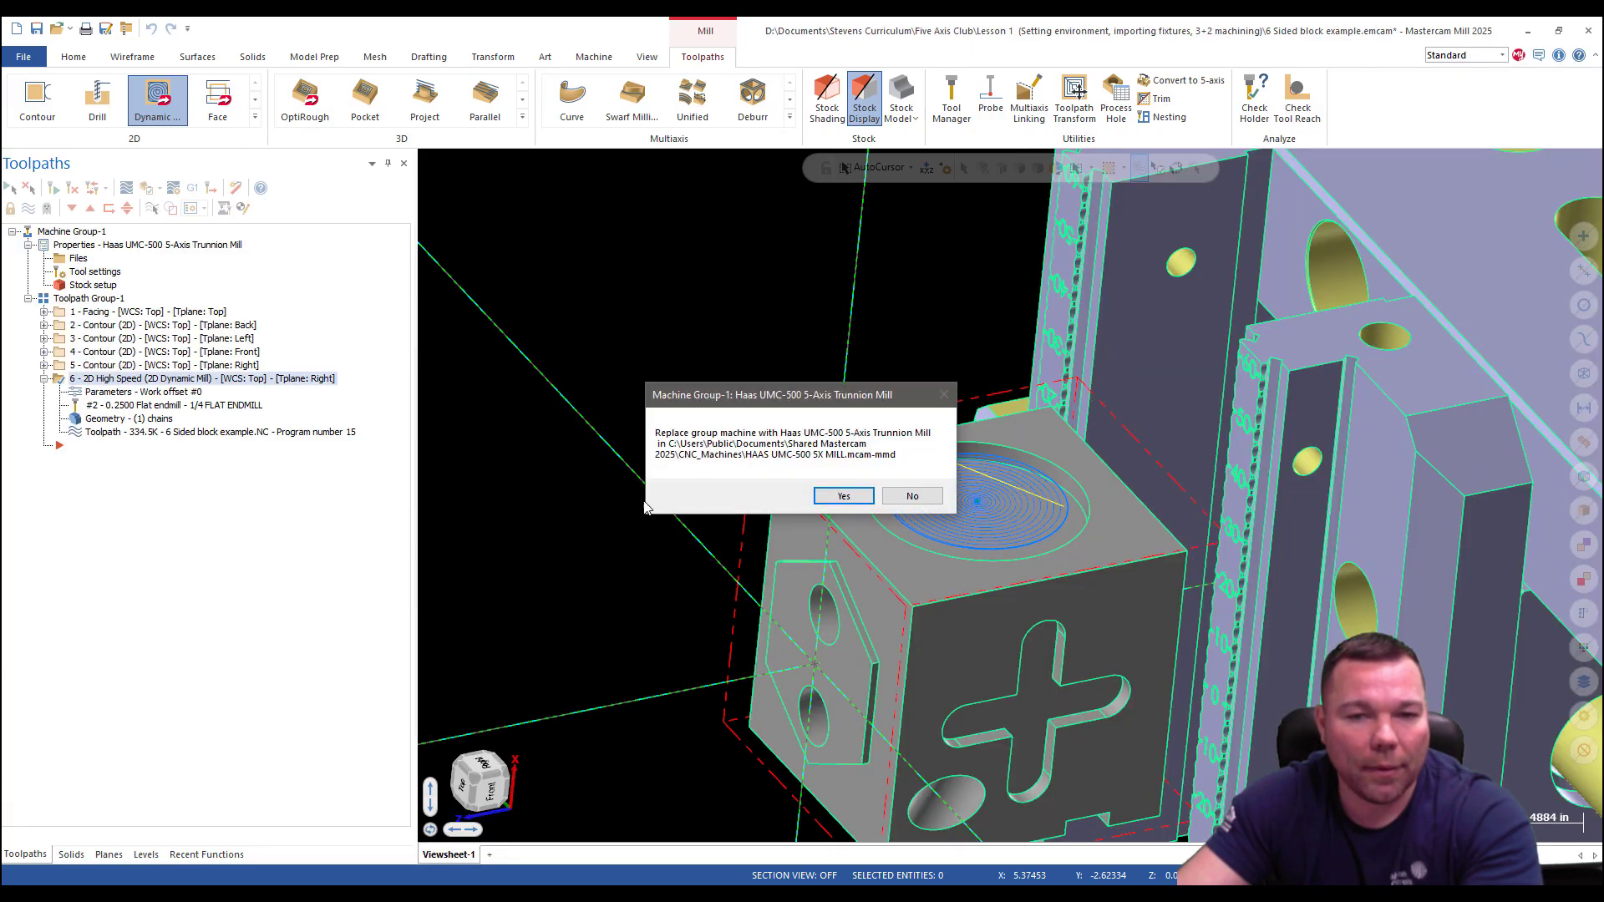
click(825, 500)
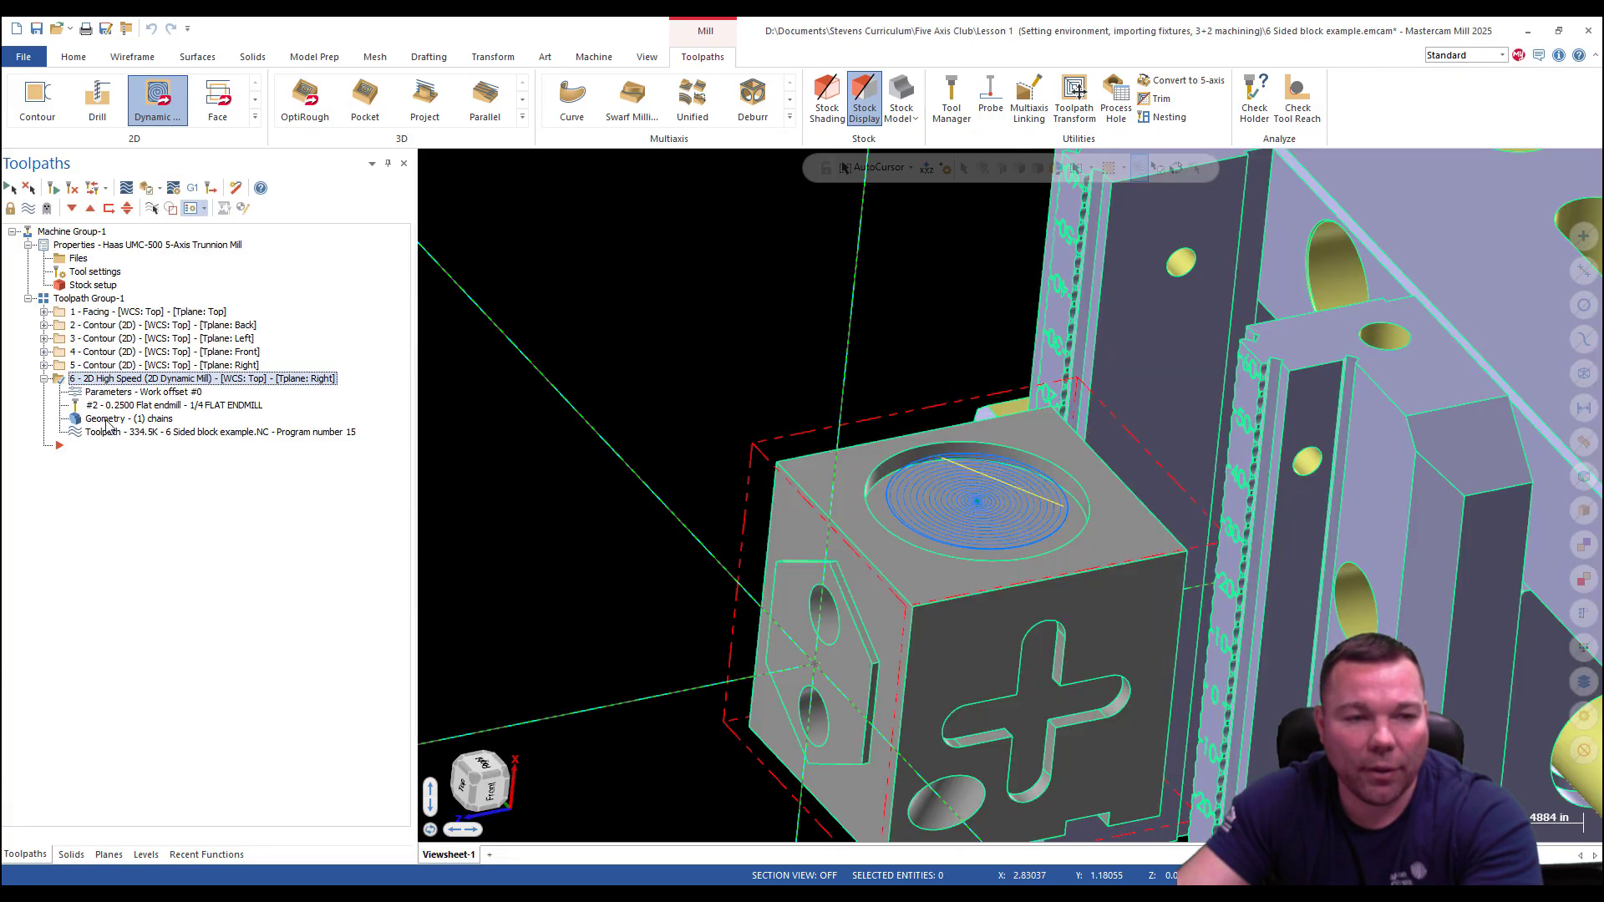
Set the dynamic mill's stock to leave on walls to 0 and its back feed rate to 600 in the cut parameters.
click(82, 394)
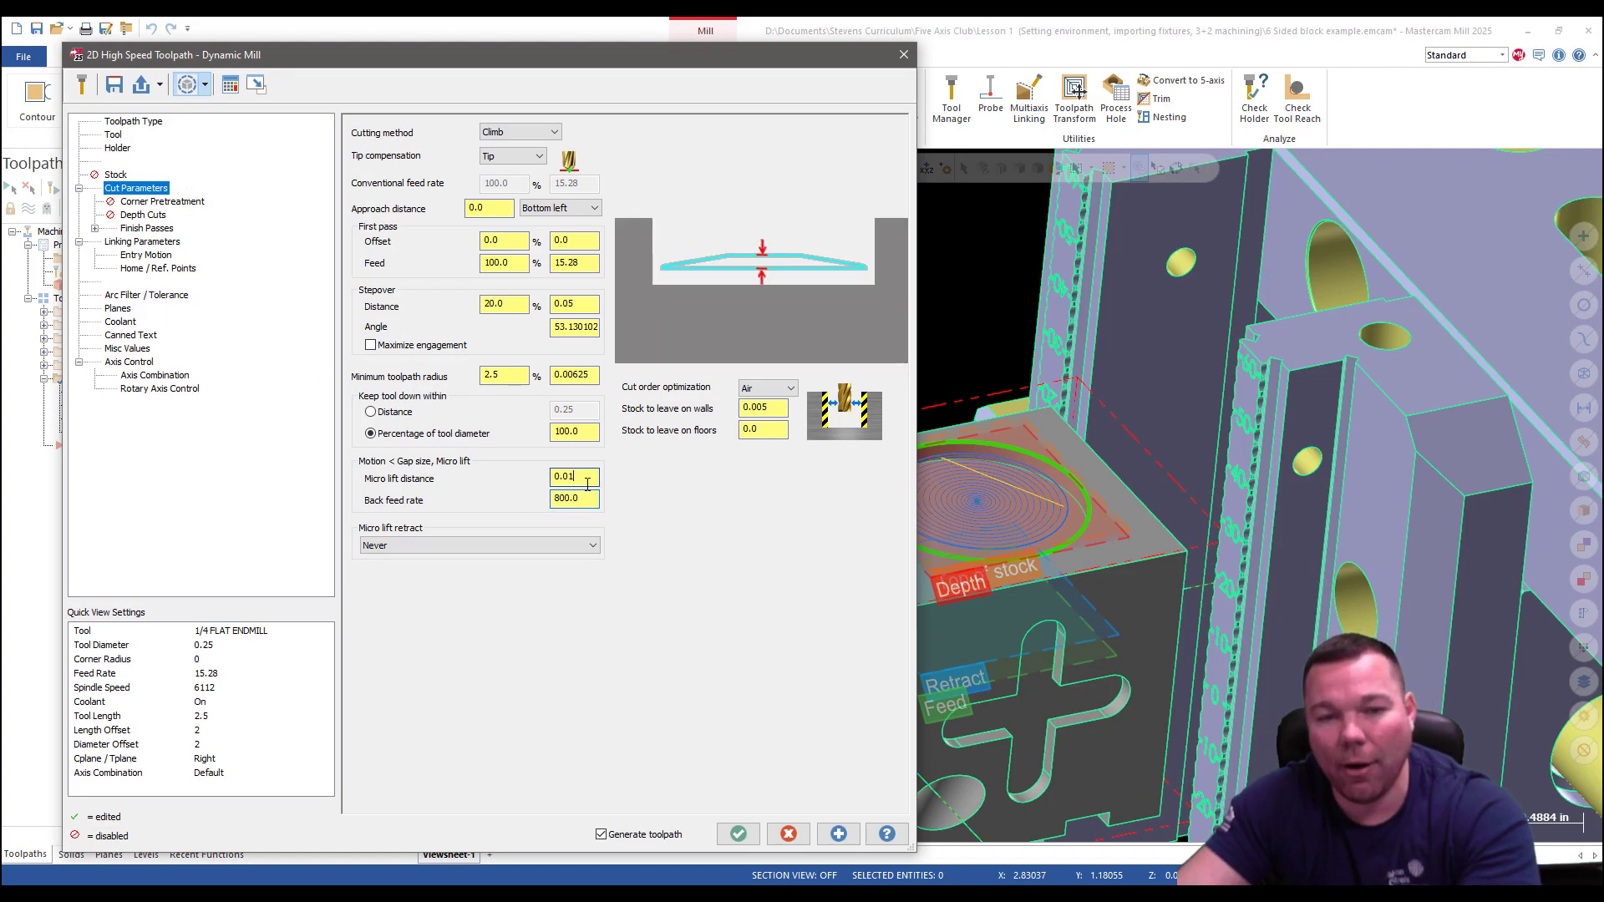
double_click(762, 407)
text(0)
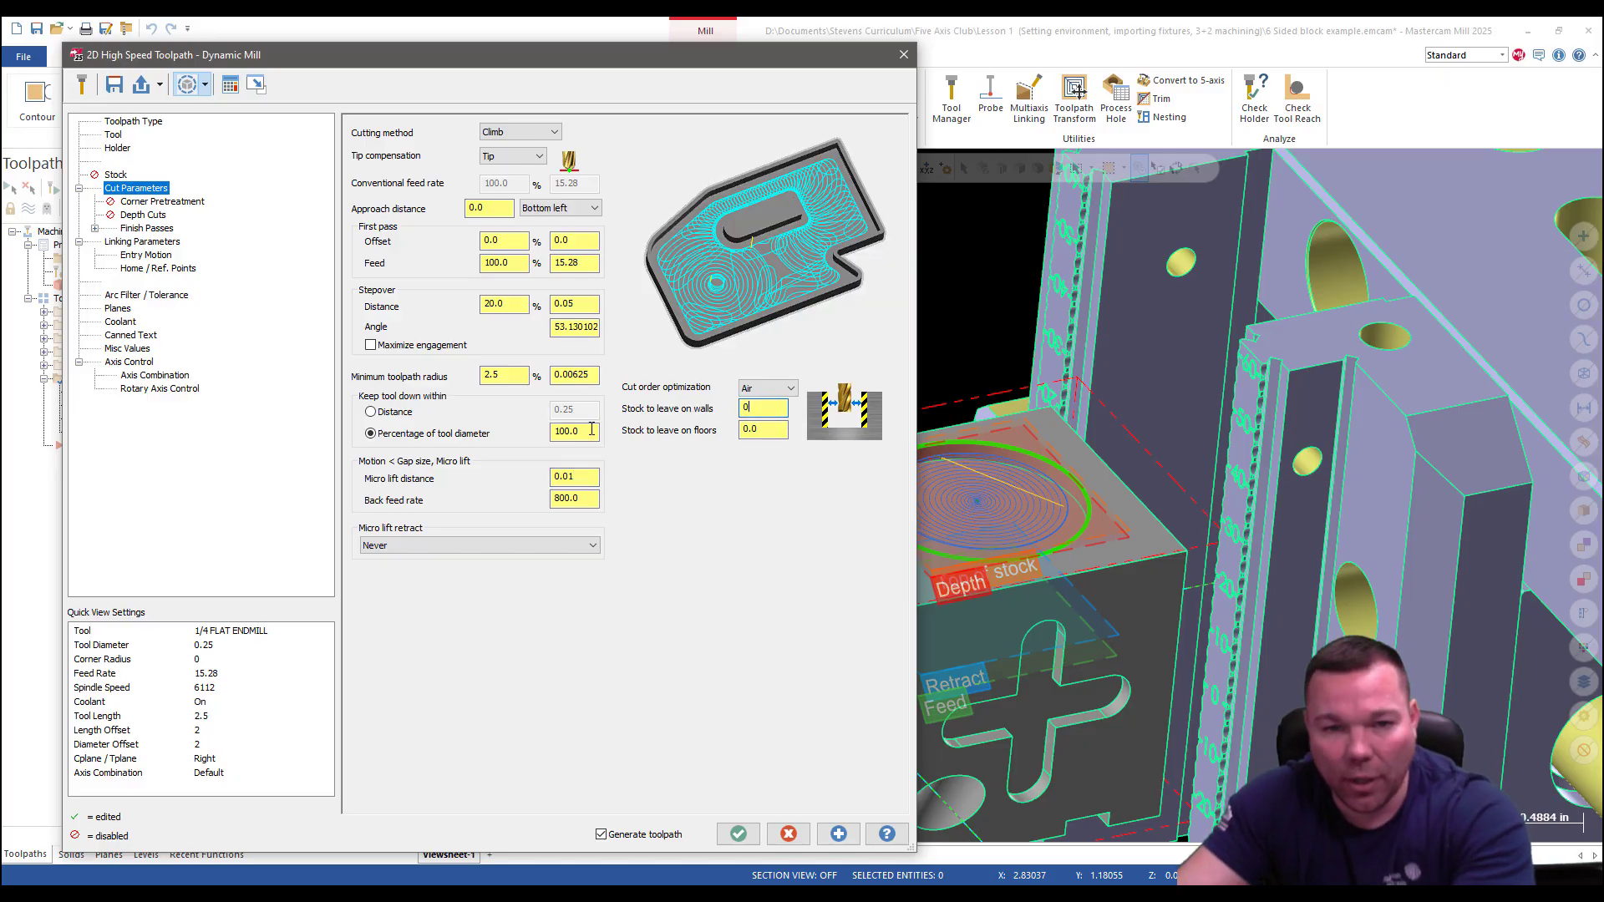
key(Return)
click(132, 216)
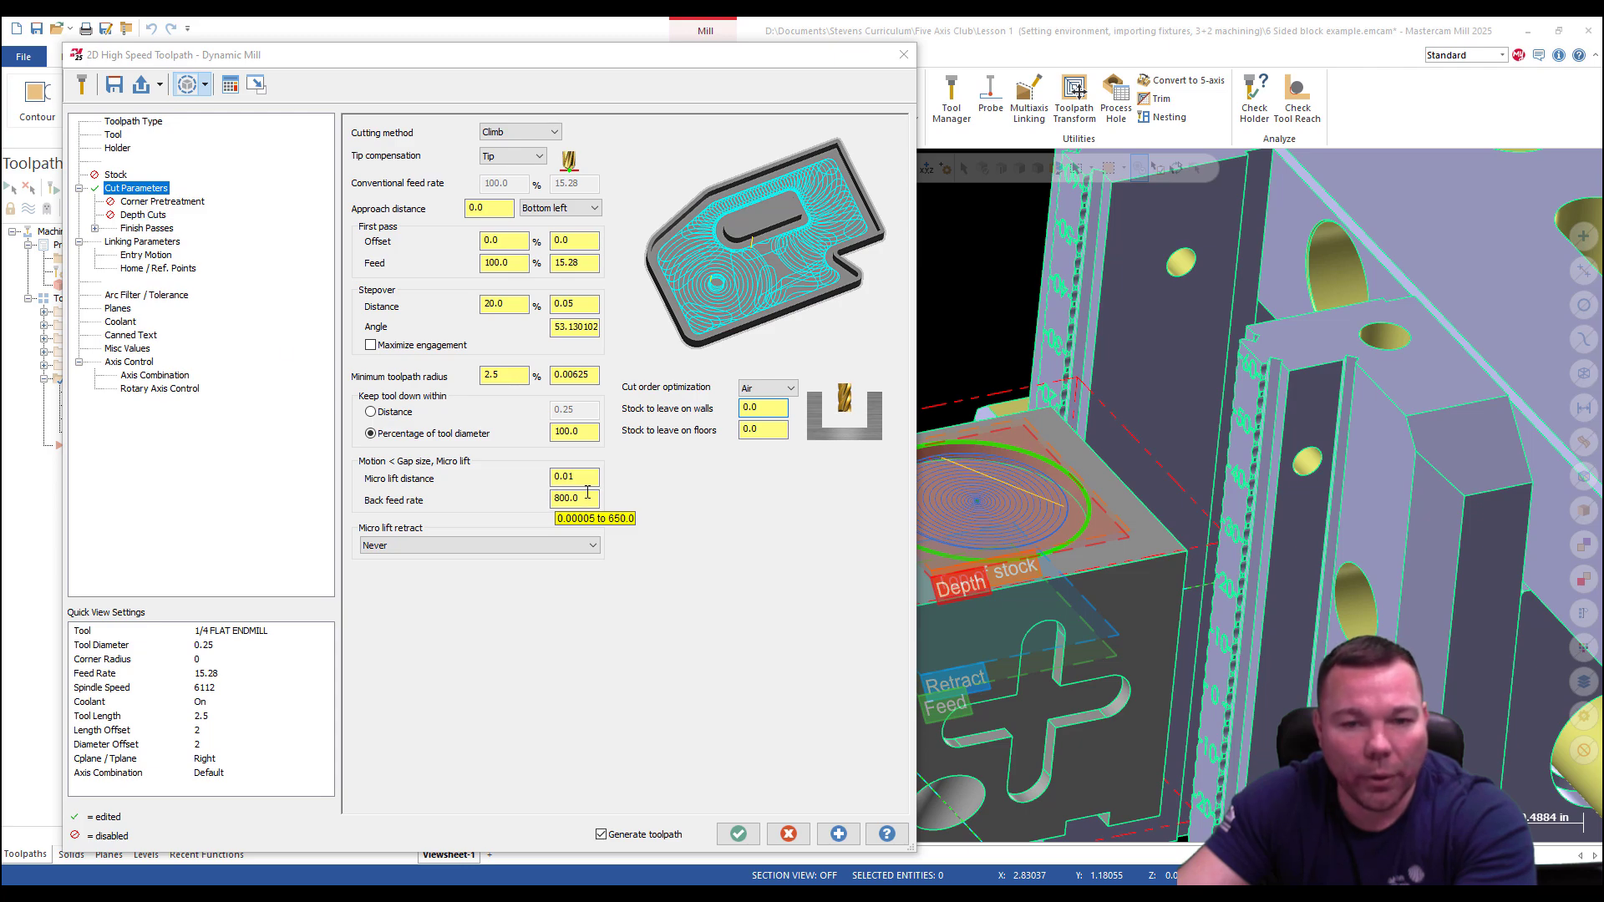
drag(590, 499, 541, 508)
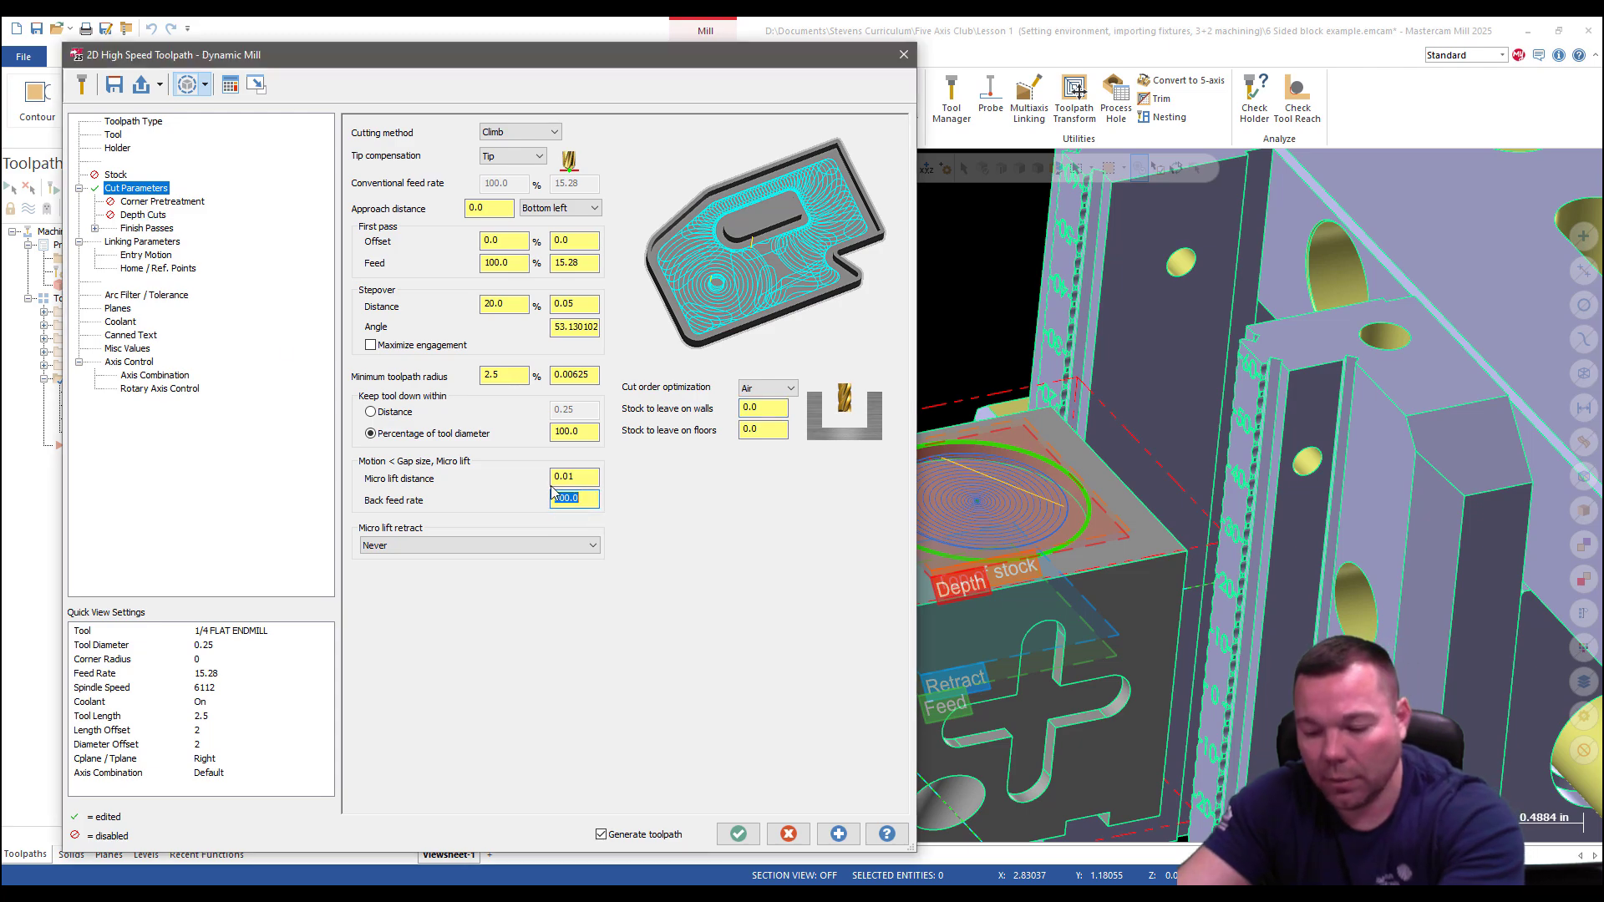
text(6)
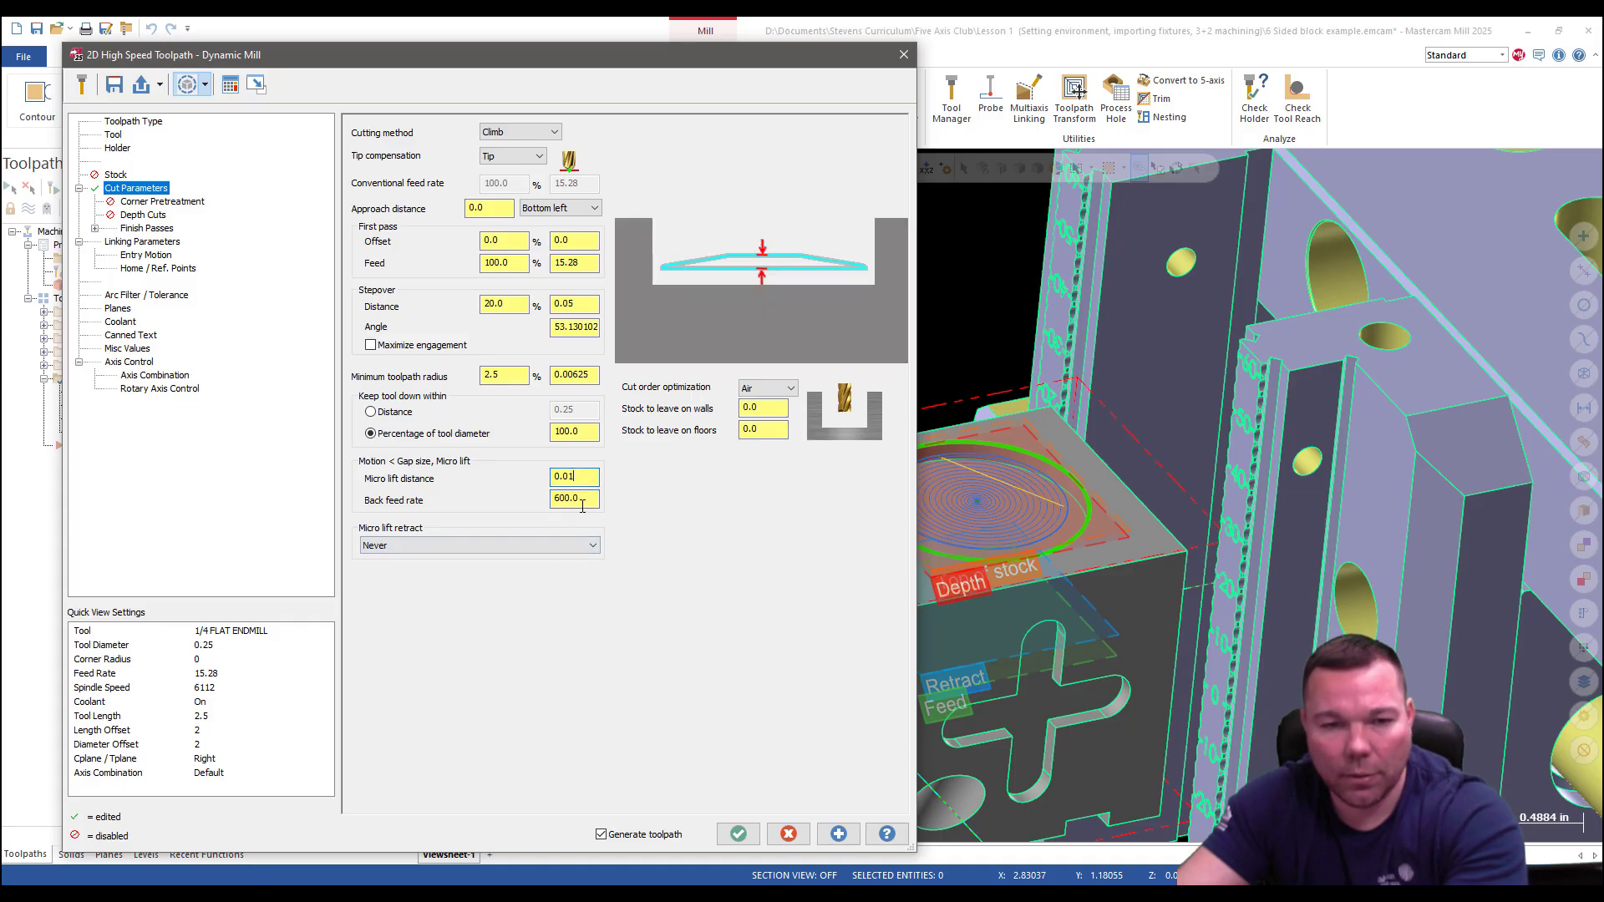
Turn off the spindle speed override for the finish pass, keeping one pass with 0.005 spacing.
click(143, 215)
click(140, 229)
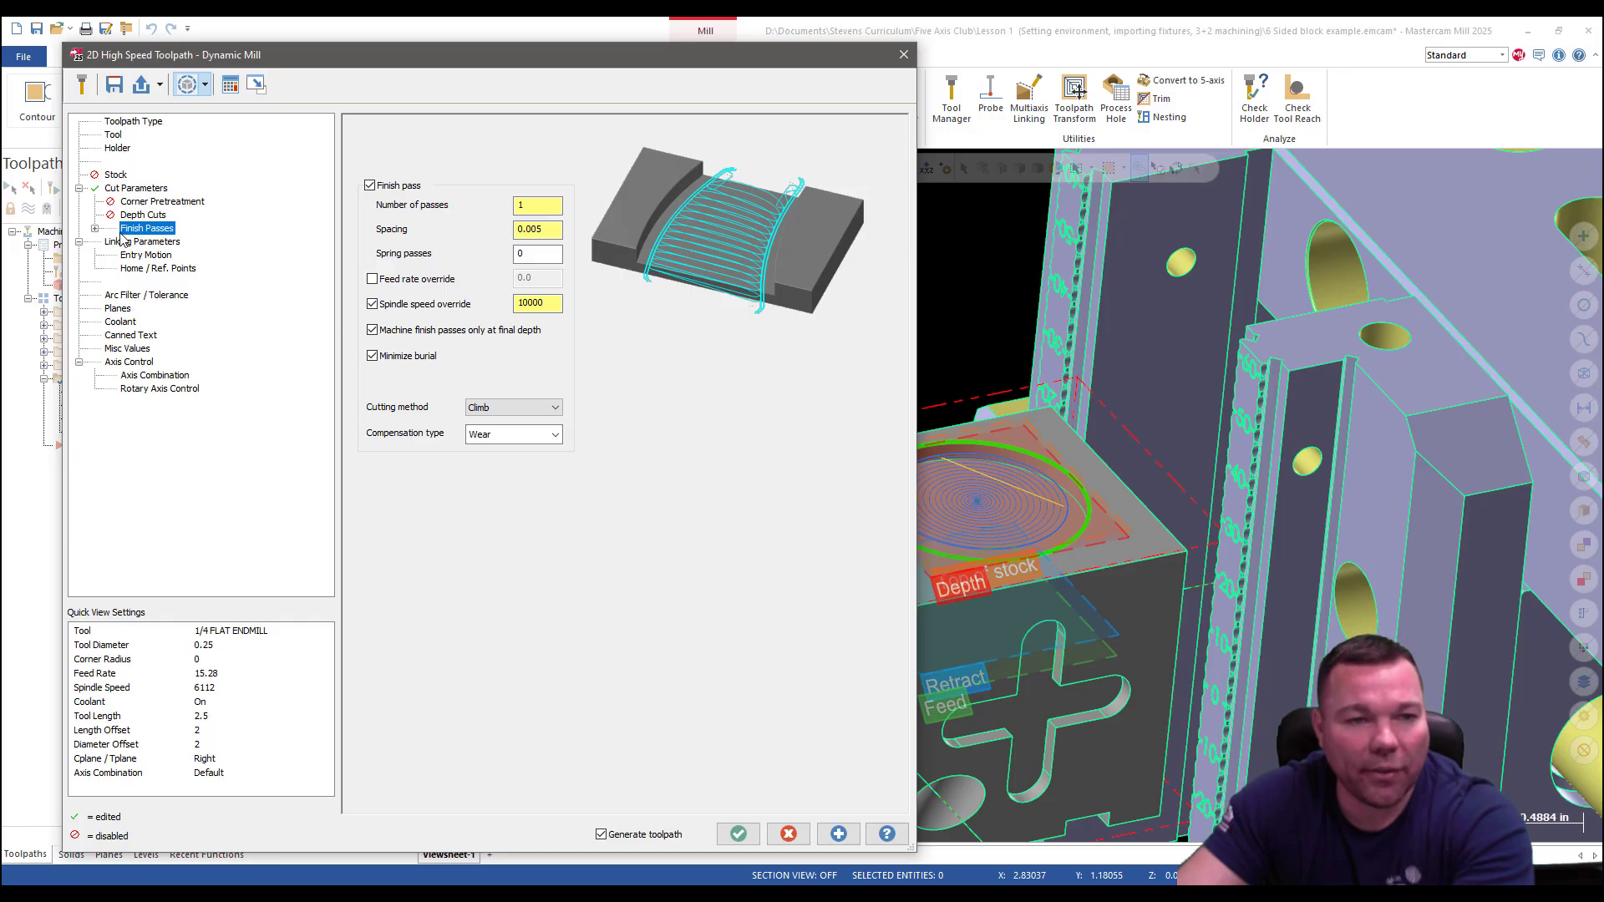
double_click(538, 206)
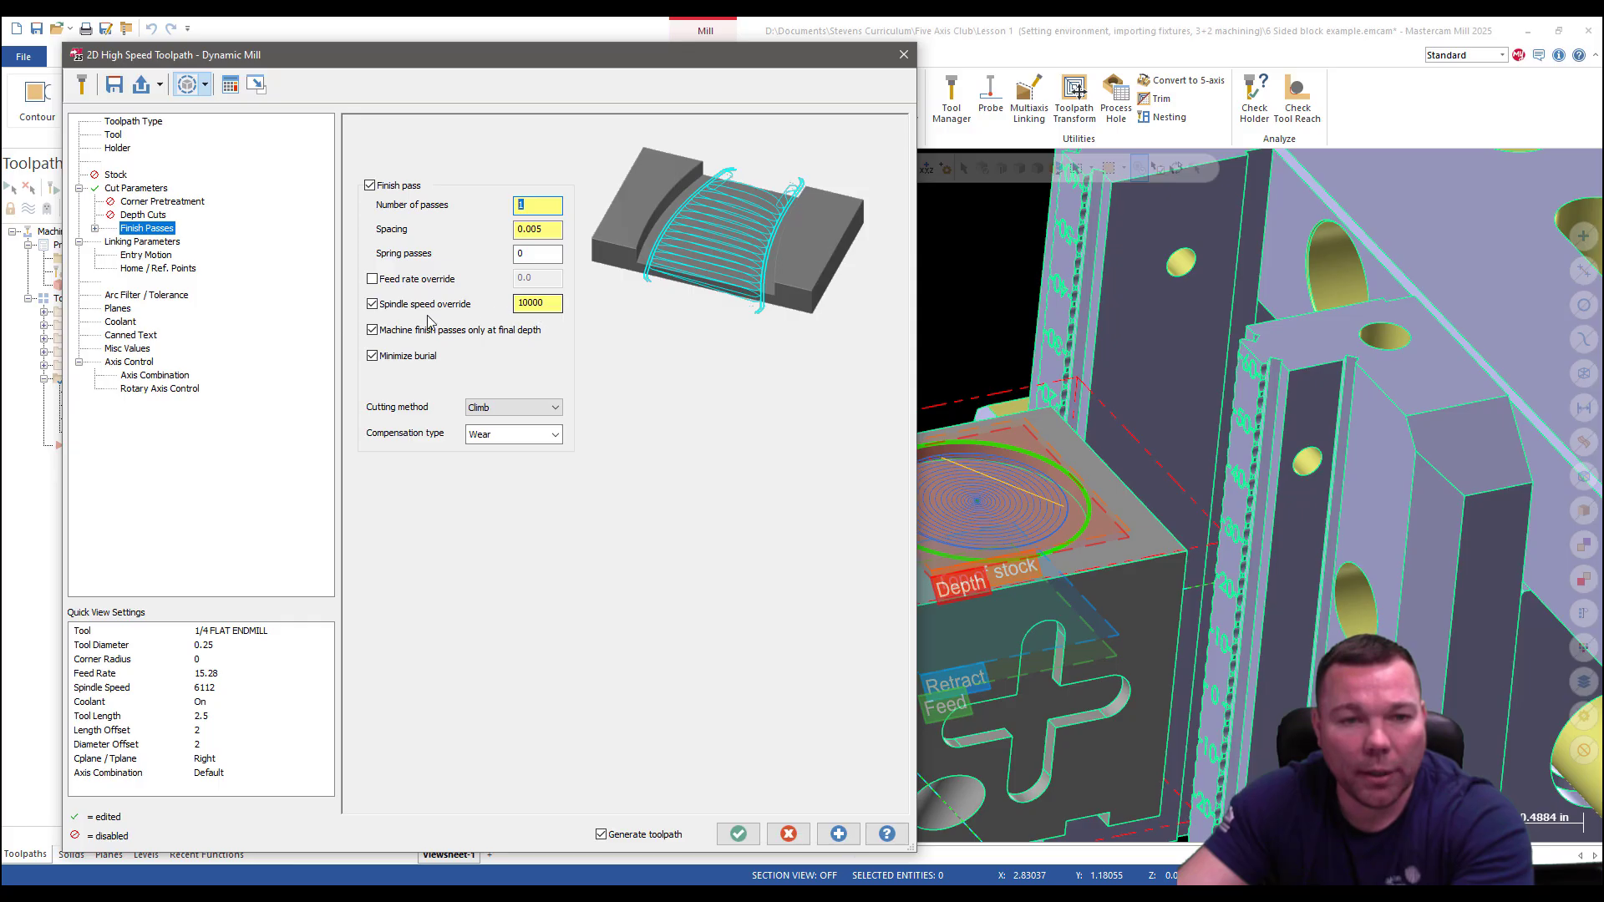
click(373, 305)
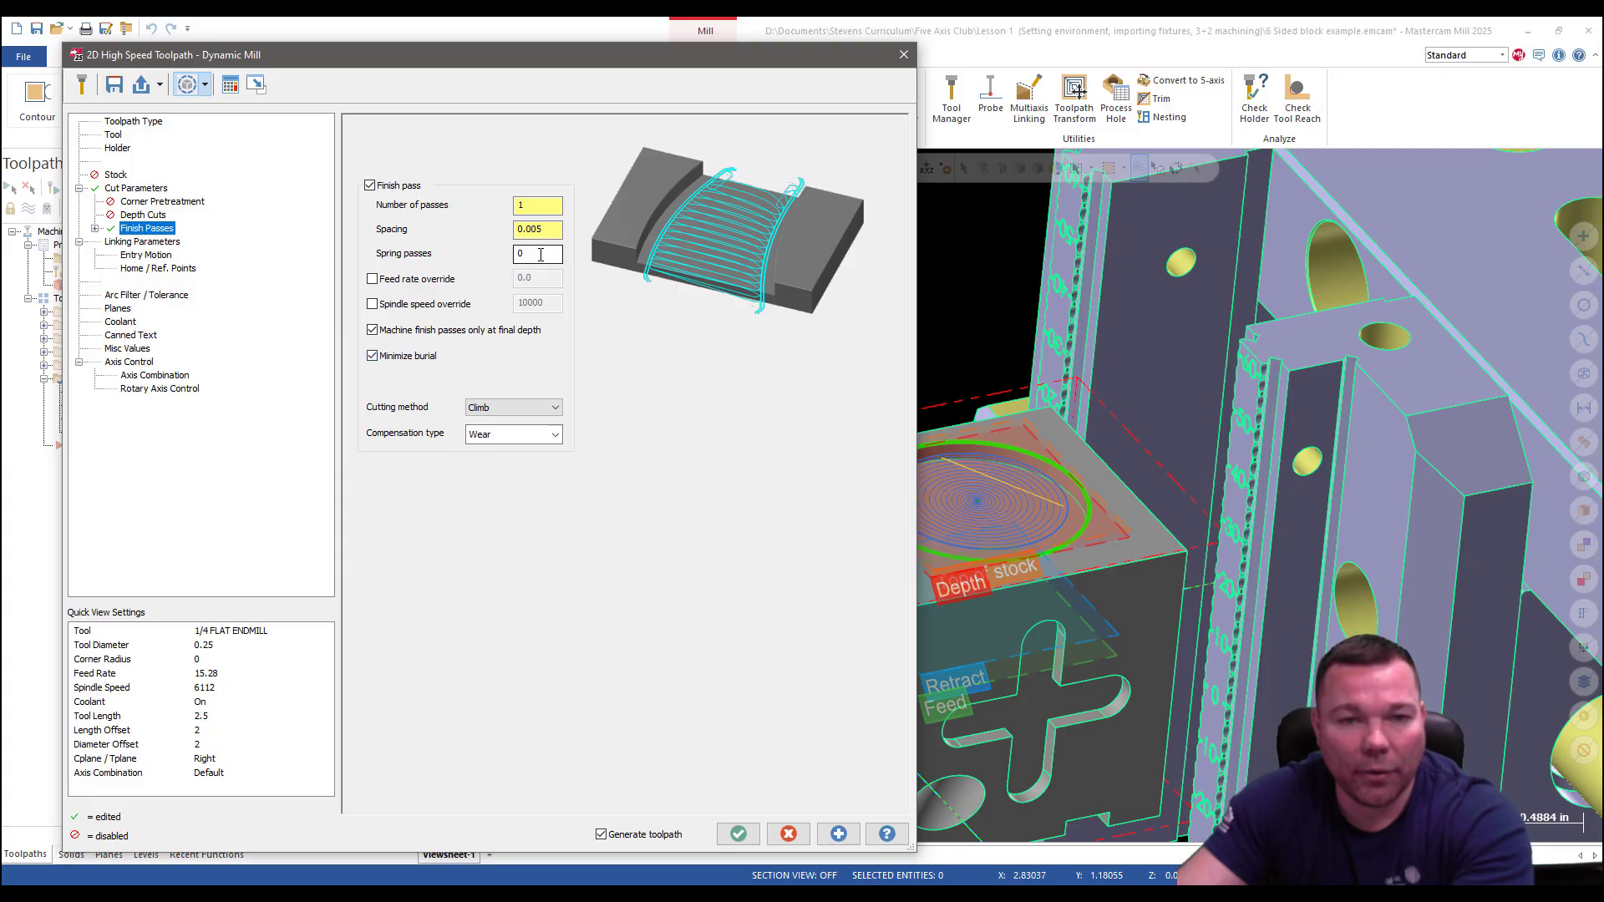
click(530, 229)
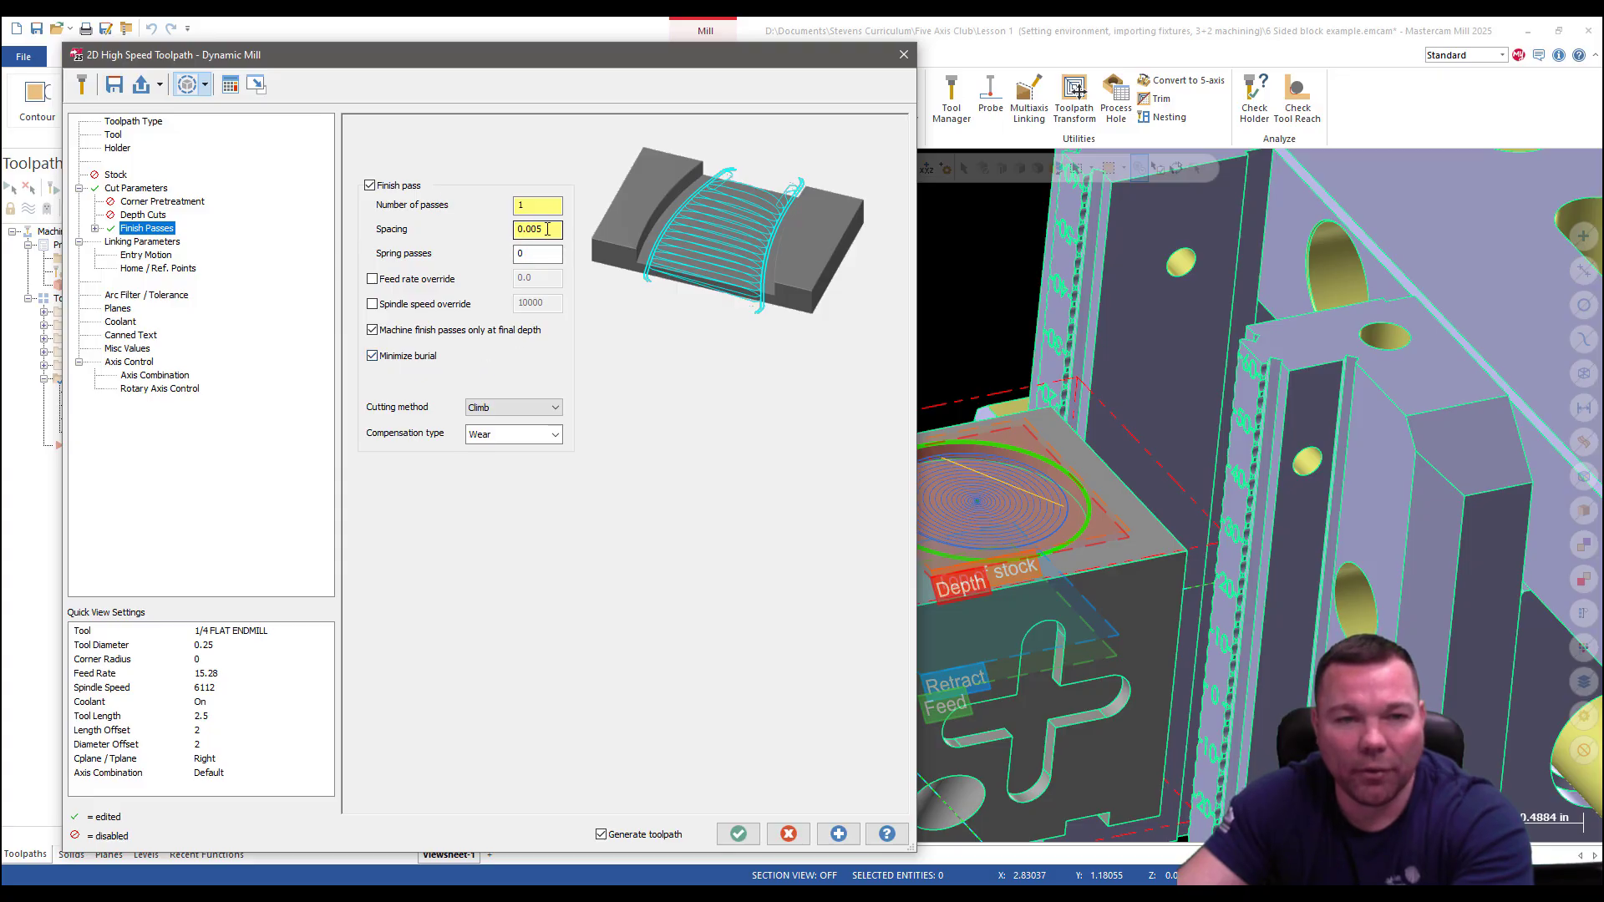
Set the dynamic mill's absolute depth to 0.825 by picking a point on the circular pocket's floor.
click(143, 241)
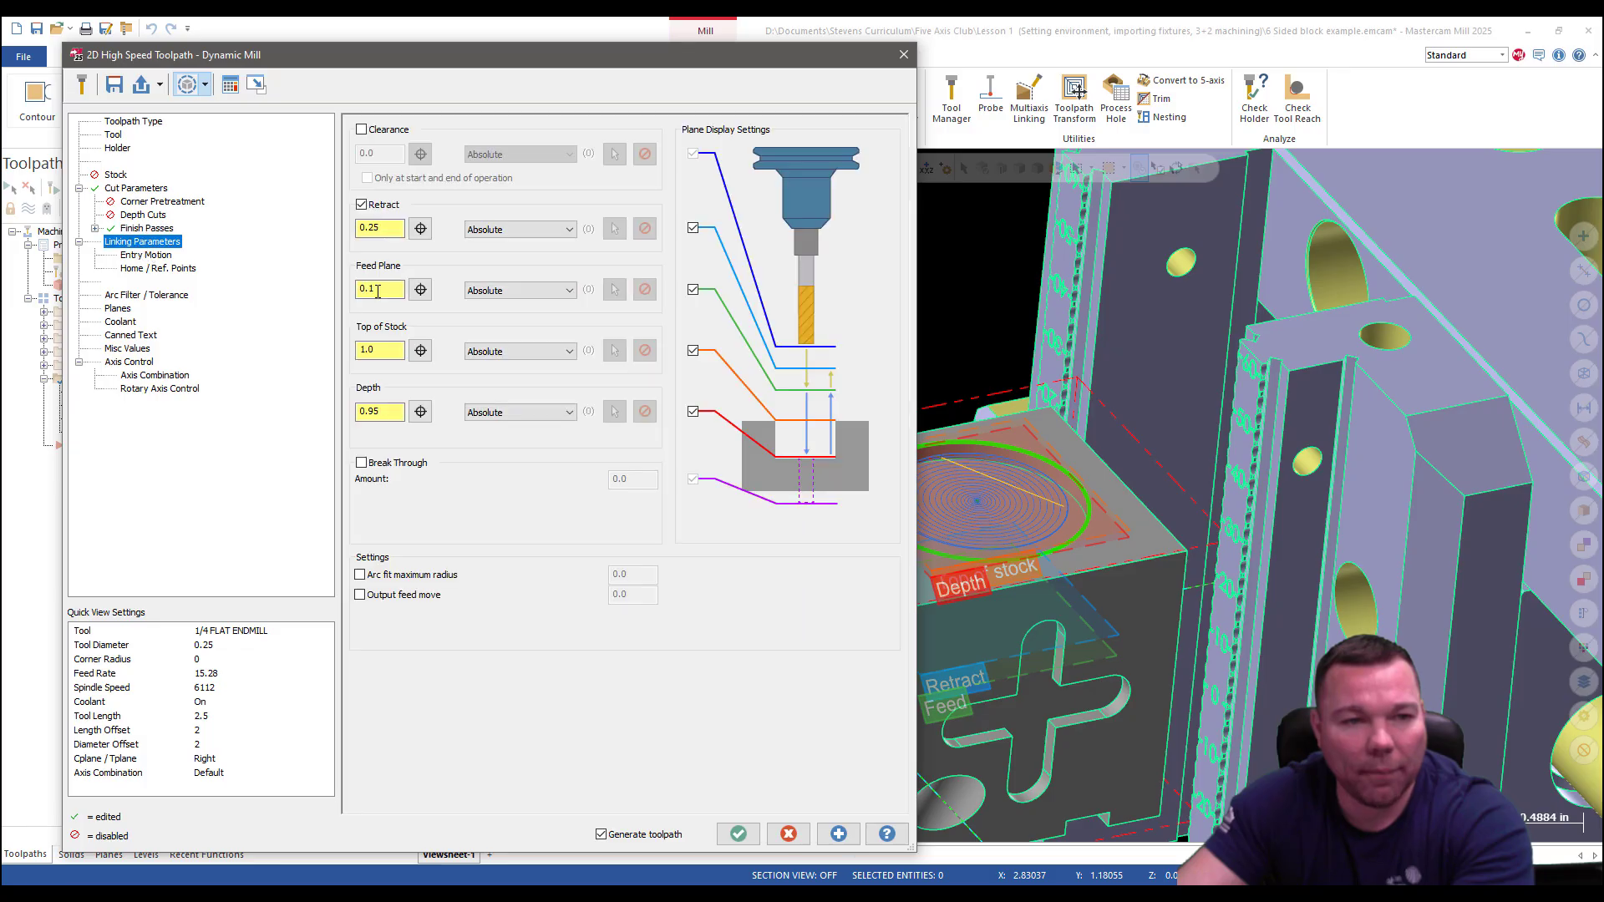
click(421, 412)
click(970, 481)
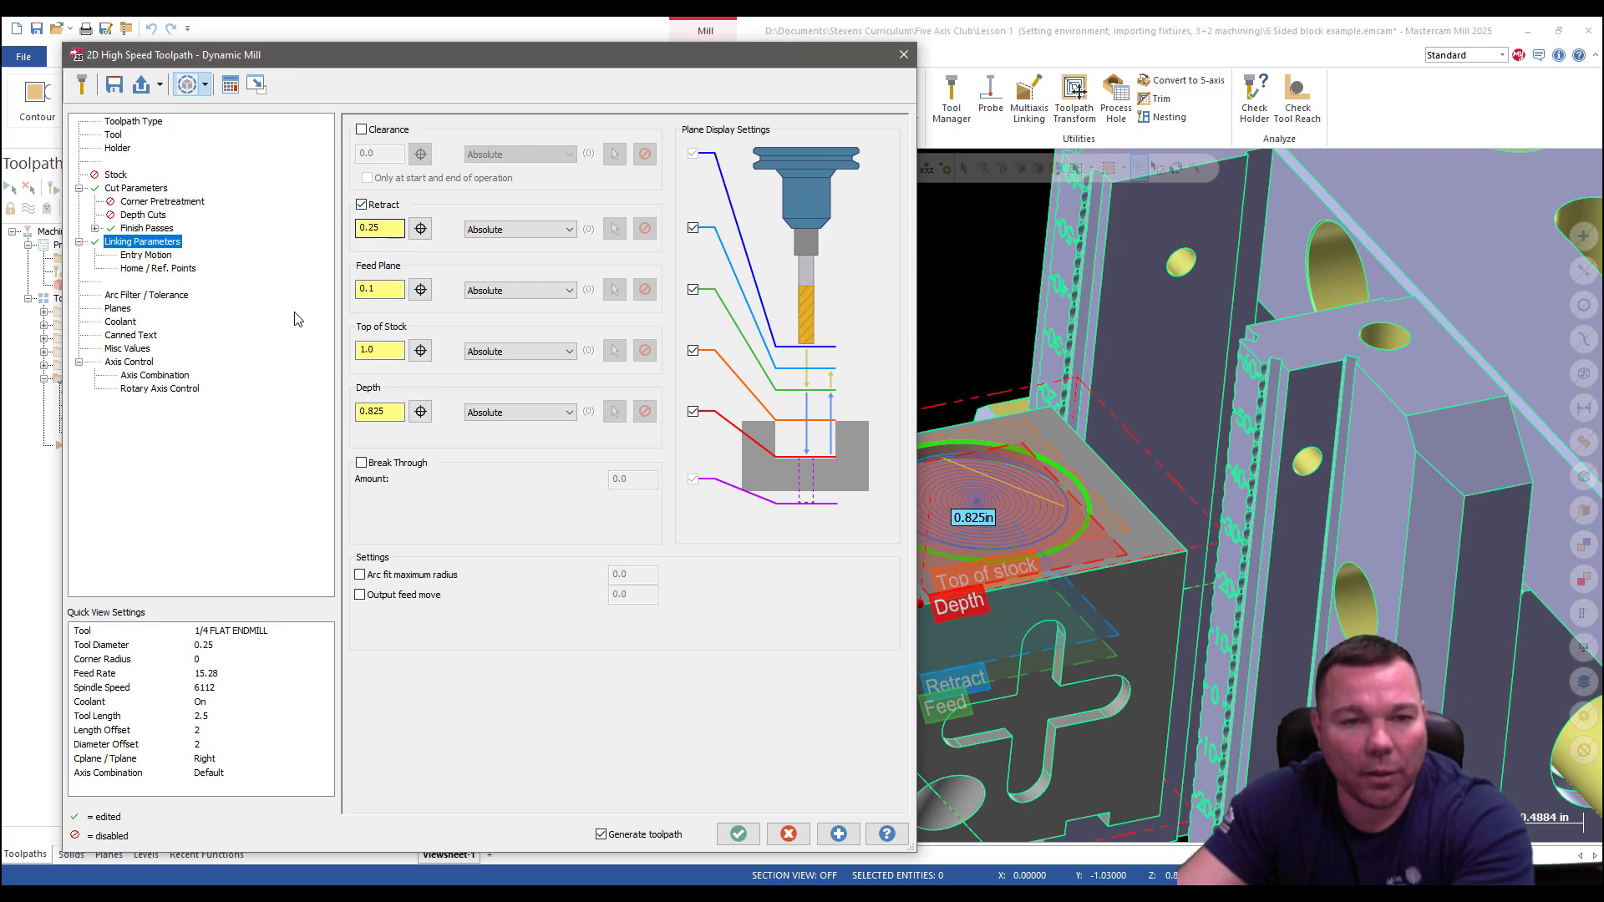
Set the entry method to Helix only and accept the settings to regenerate the dynamic mill toolpath.
click(146, 254)
click(449, 150)
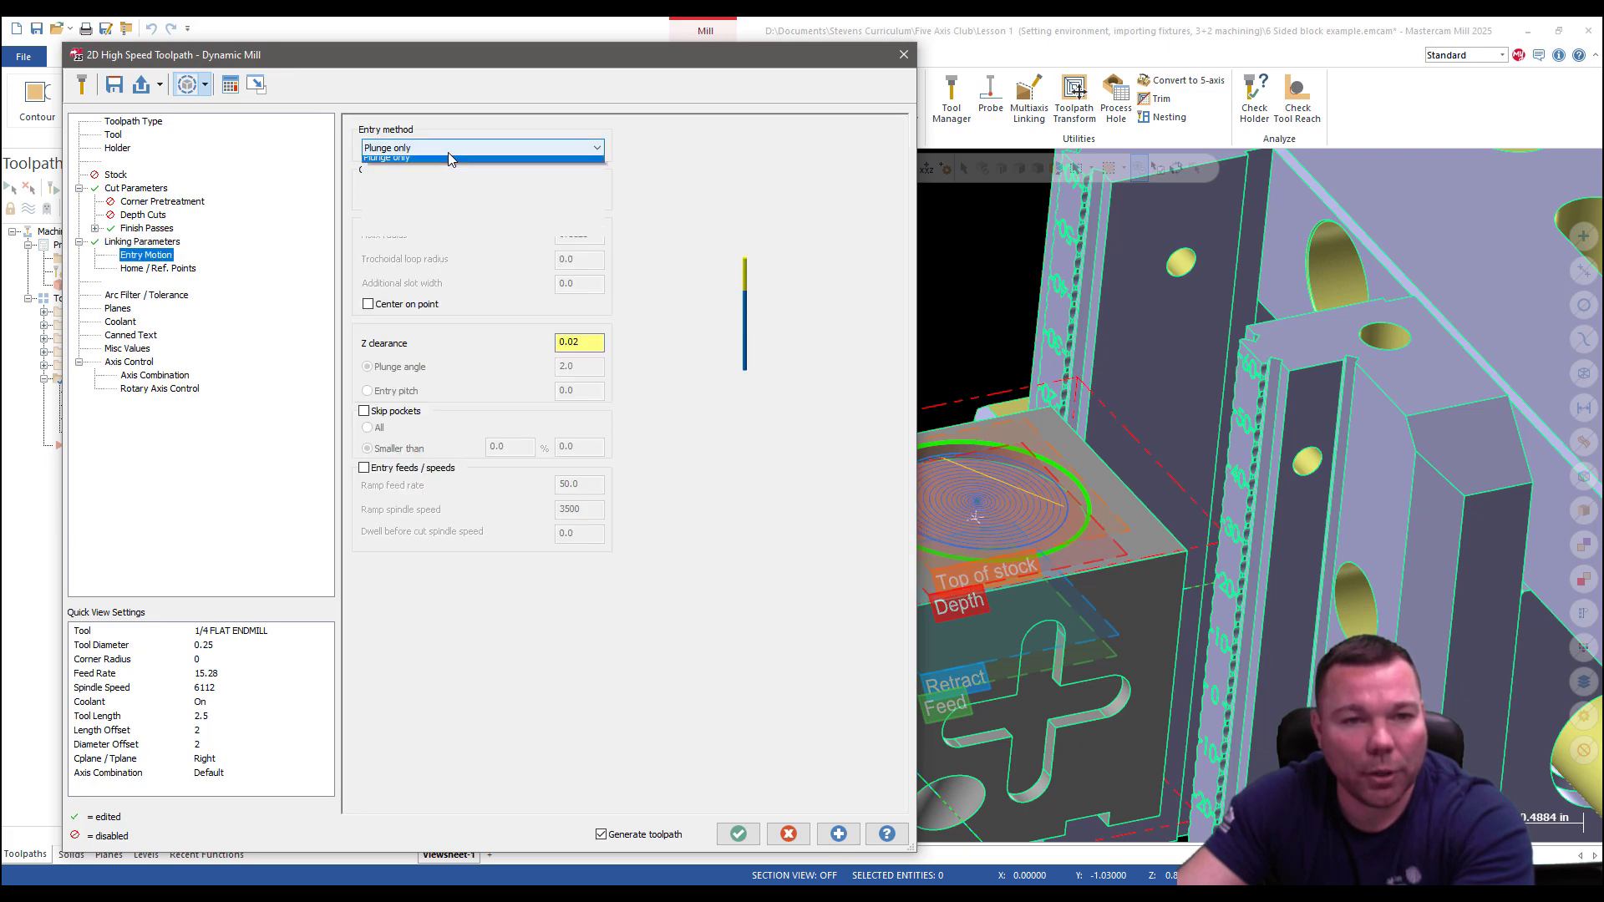
click(392, 201)
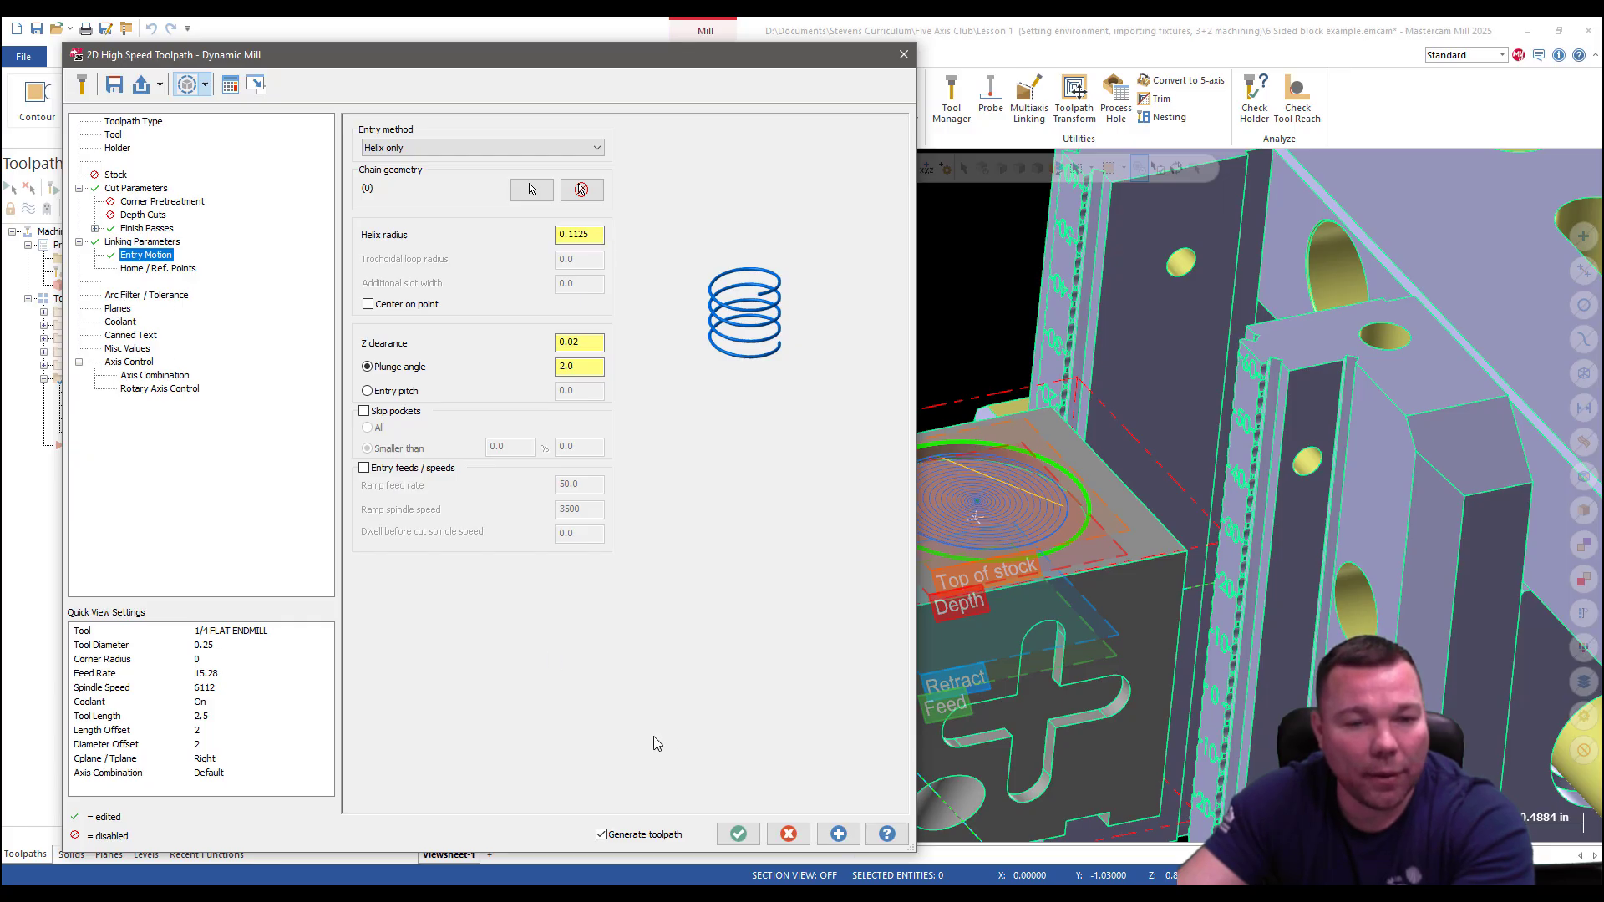
click(738, 835)
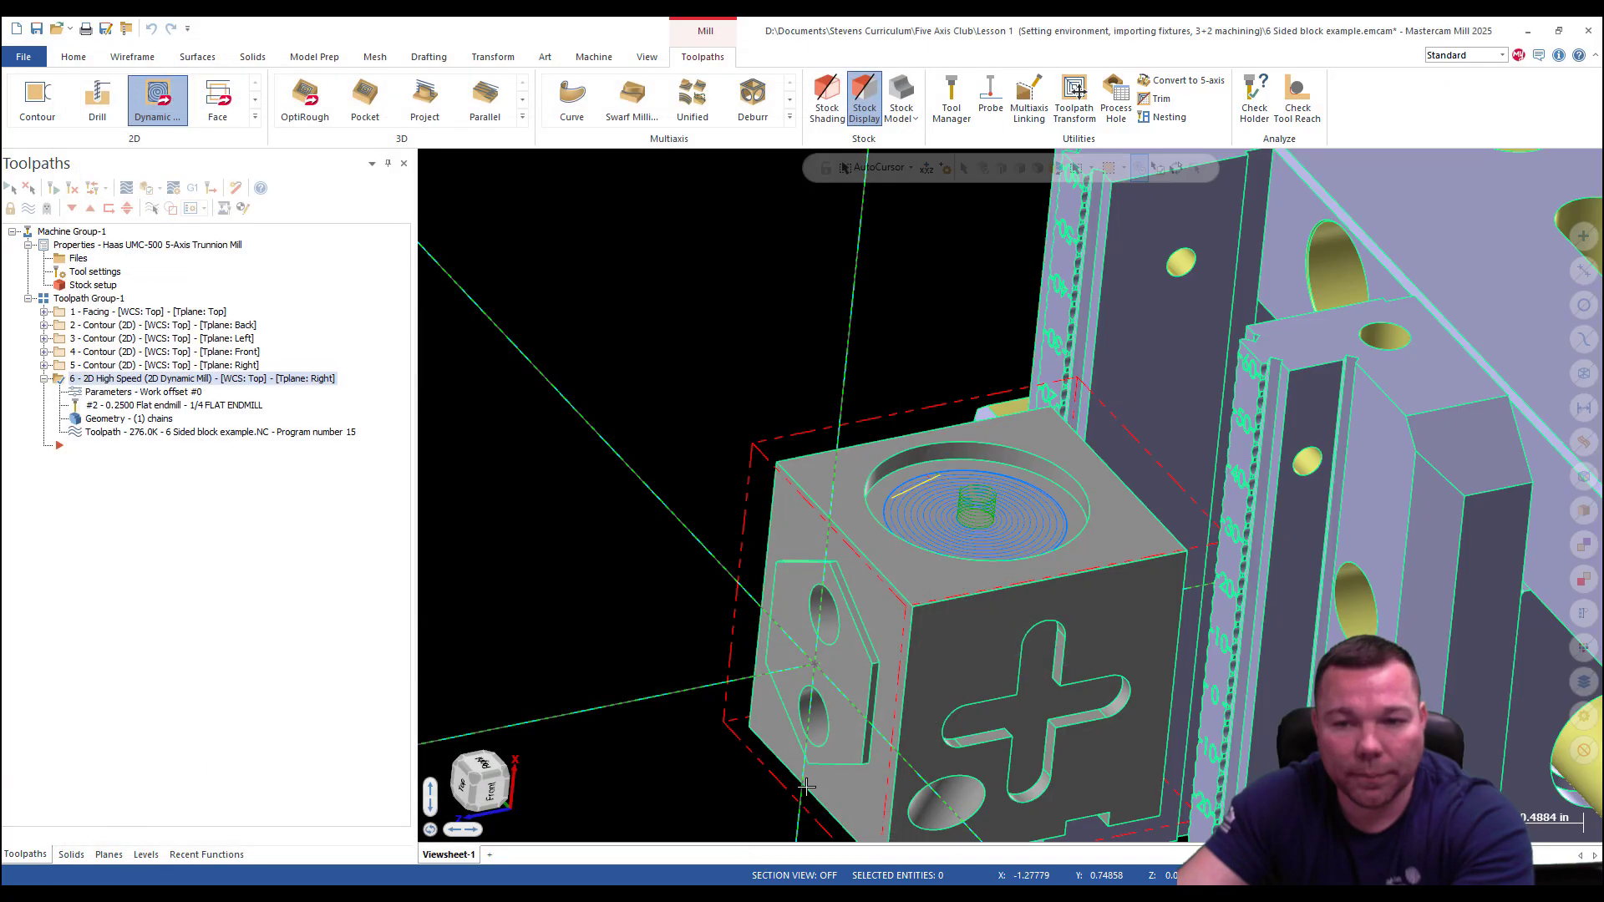
Set top of stock to 0.95 from the pocket's upper edge, feed plane to 1.1 and retract to 1.25, and regenerate the toolpath.
middle_drag(992, 571, 891, 596)
scroll(884, 596, up, 3)
scroll(850, 543, up, 5)
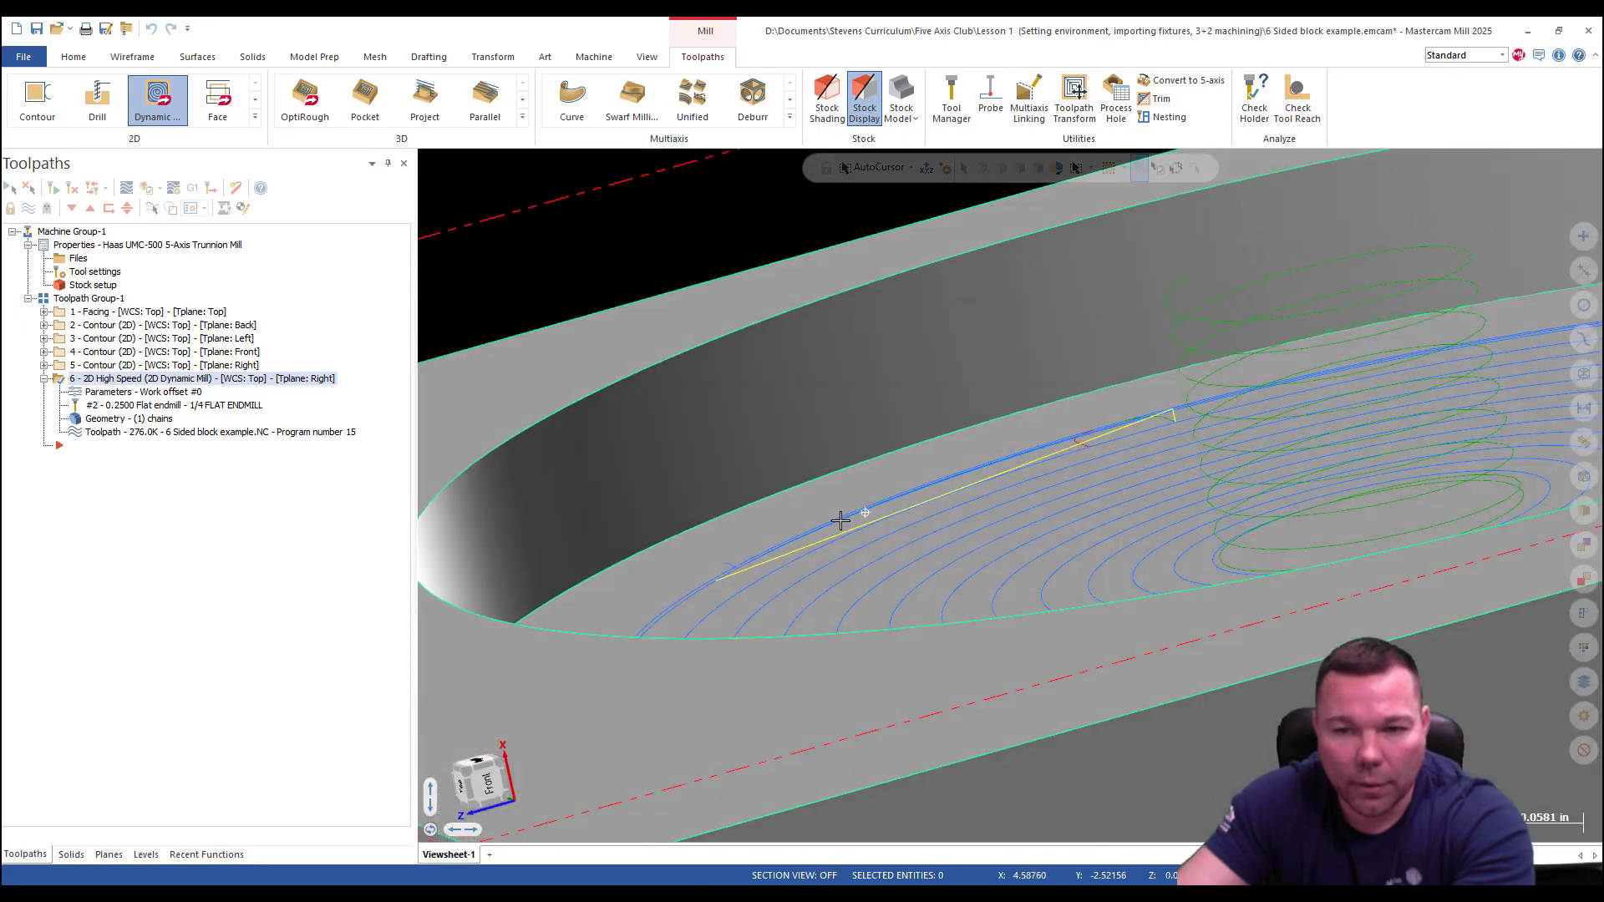
scroll(777, 680, up, 4)
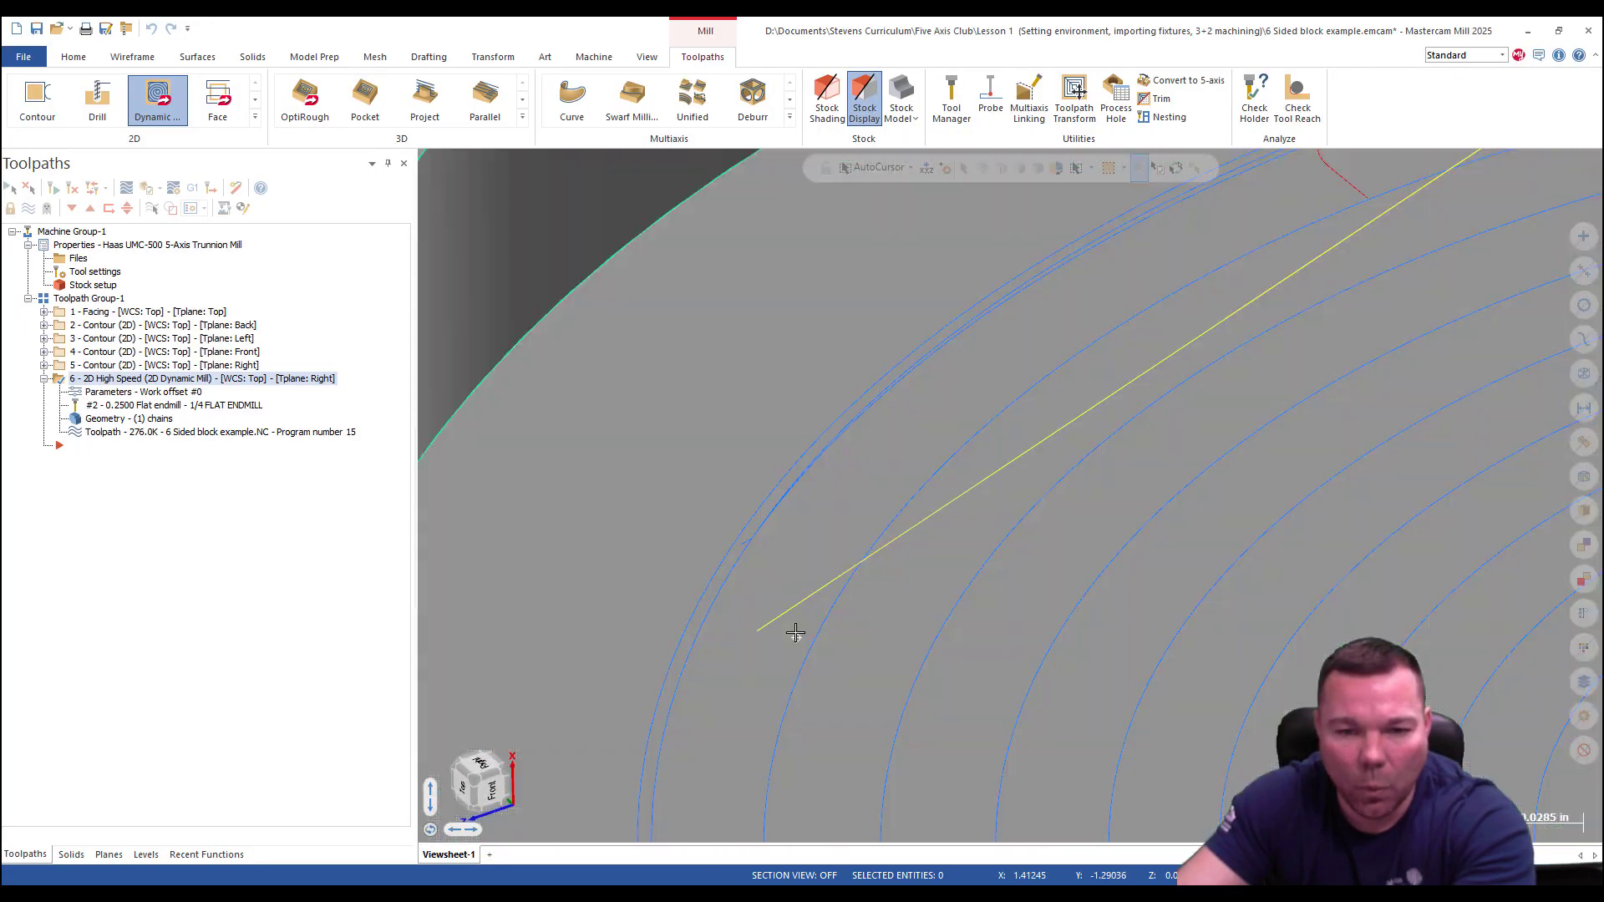
mouse_move(796, 638)
middle_down()
mouse_move(779, 591)
mouse_move(798, 630)
middle_up()
scroll(798, 631, down, 9)
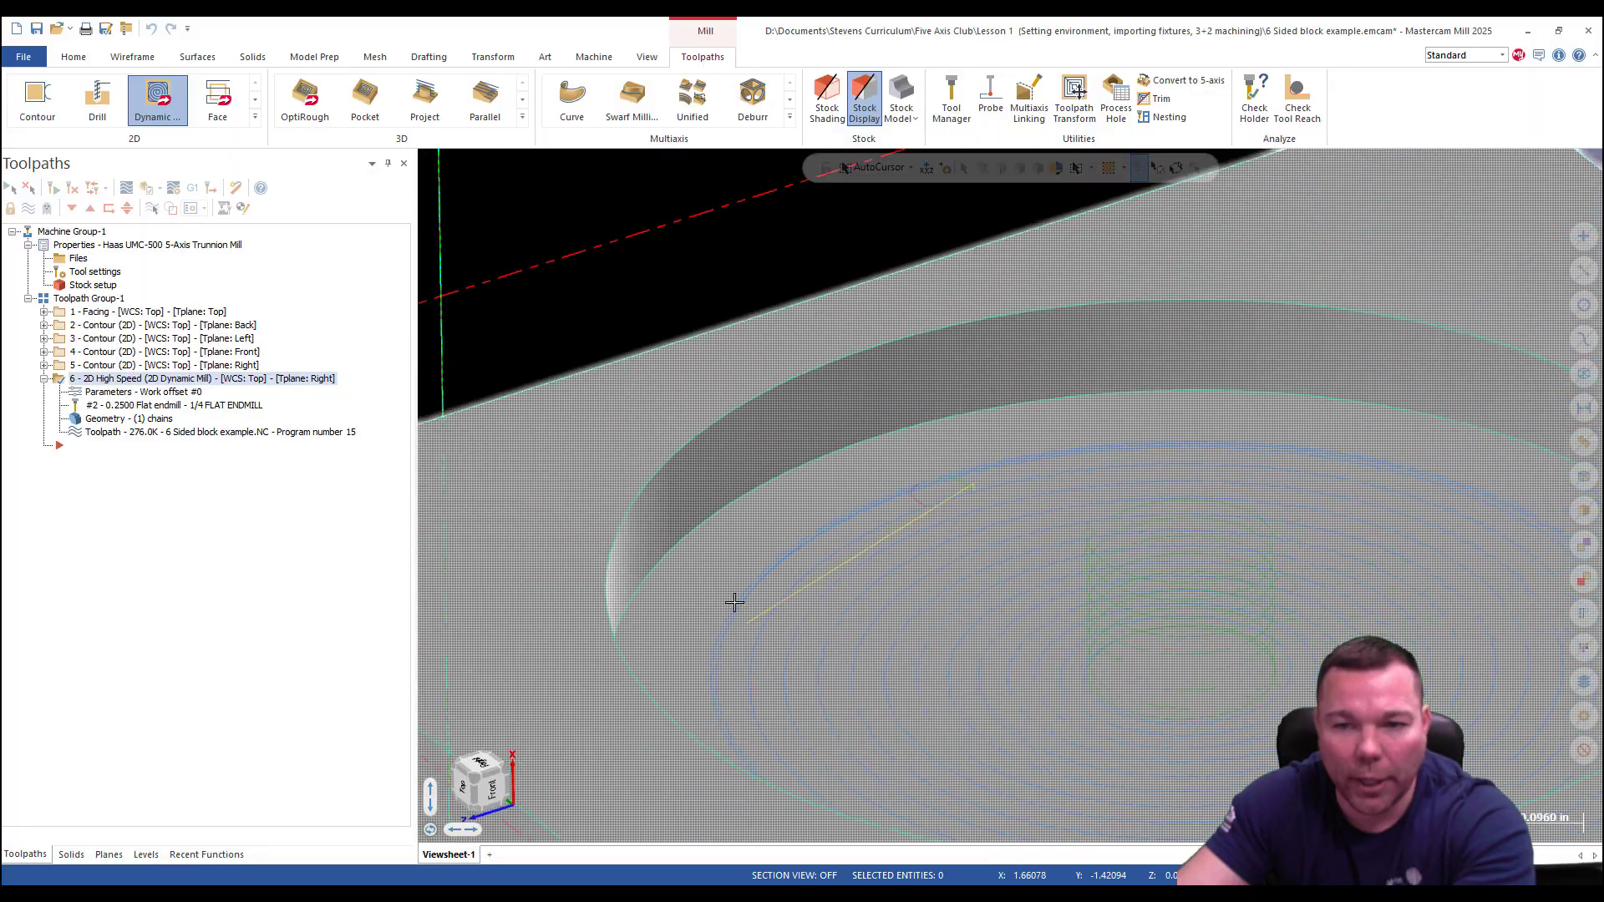
click(123, 392)
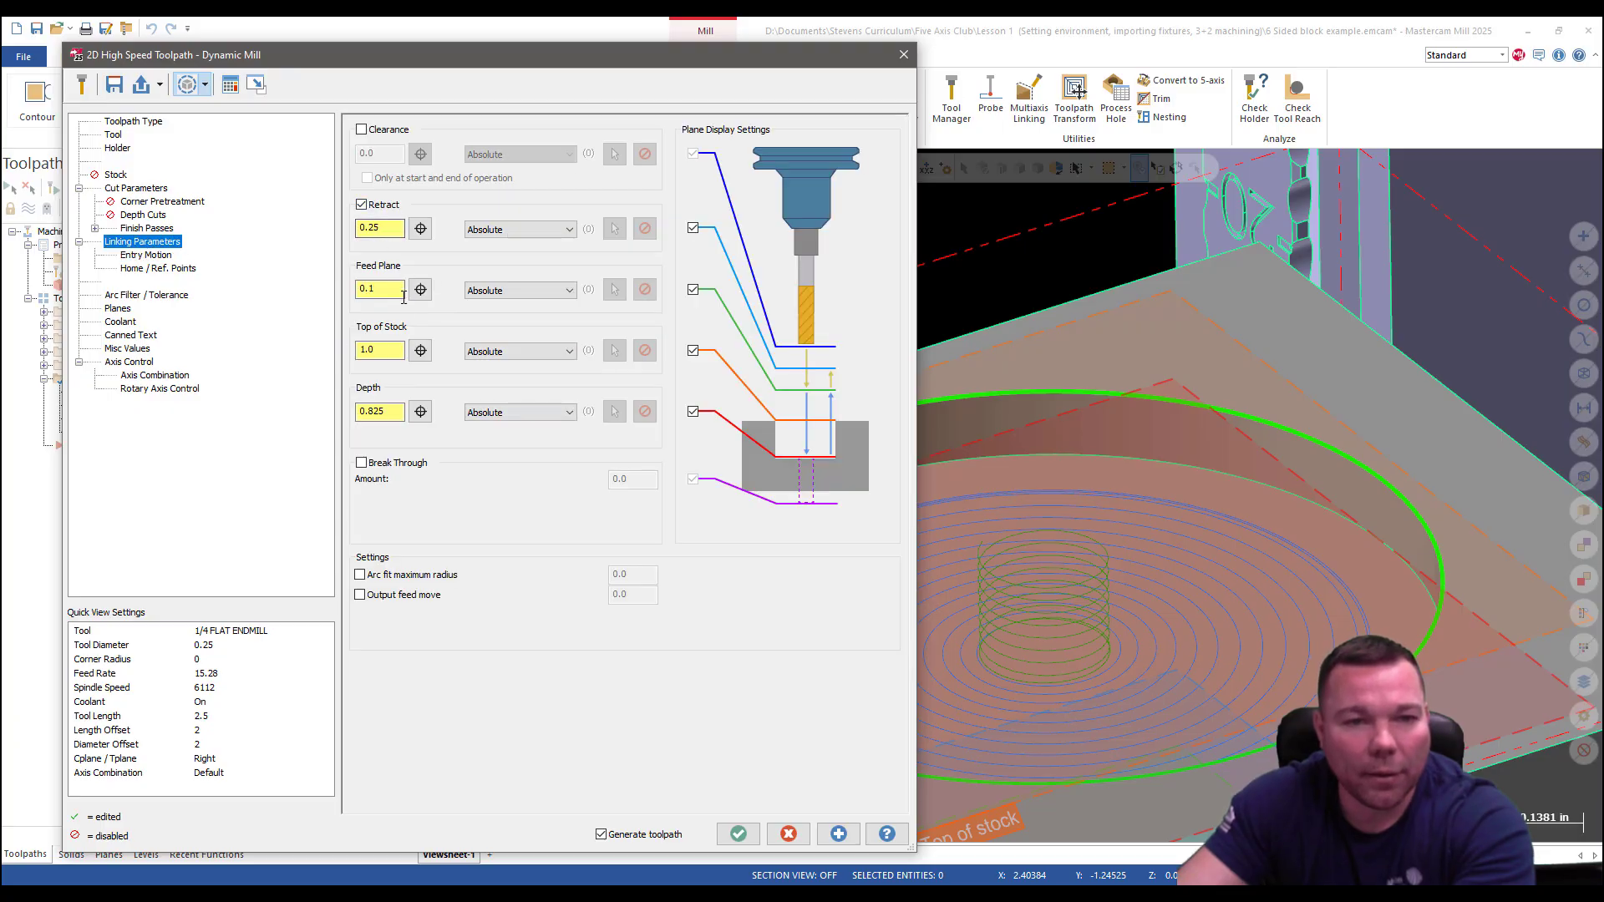
click(420, 351)
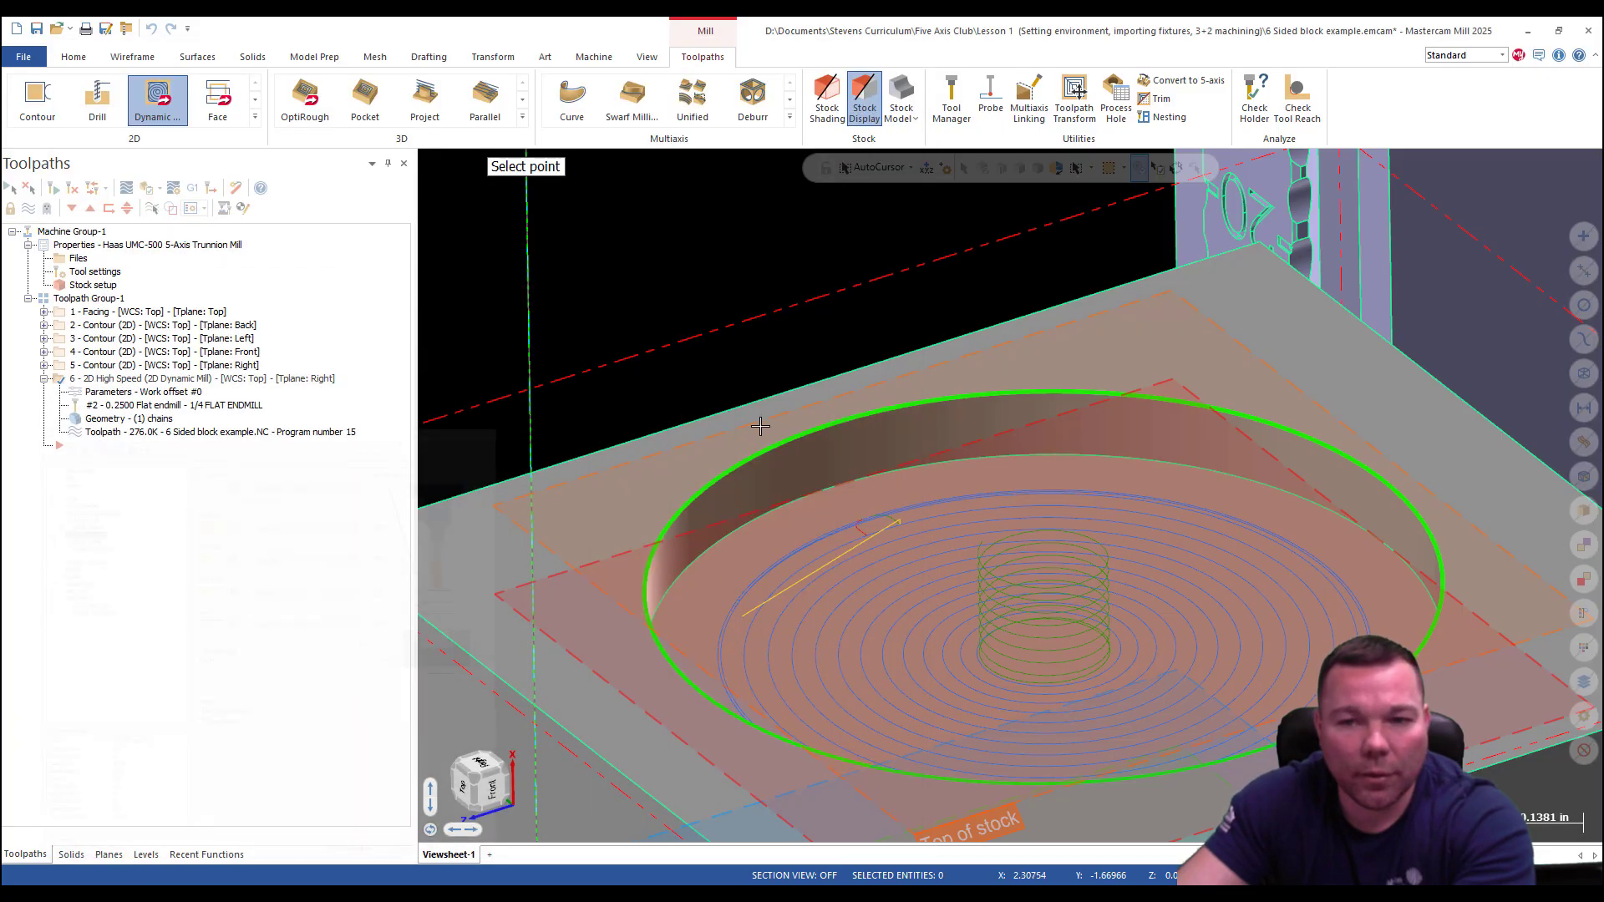
click(945, 397)
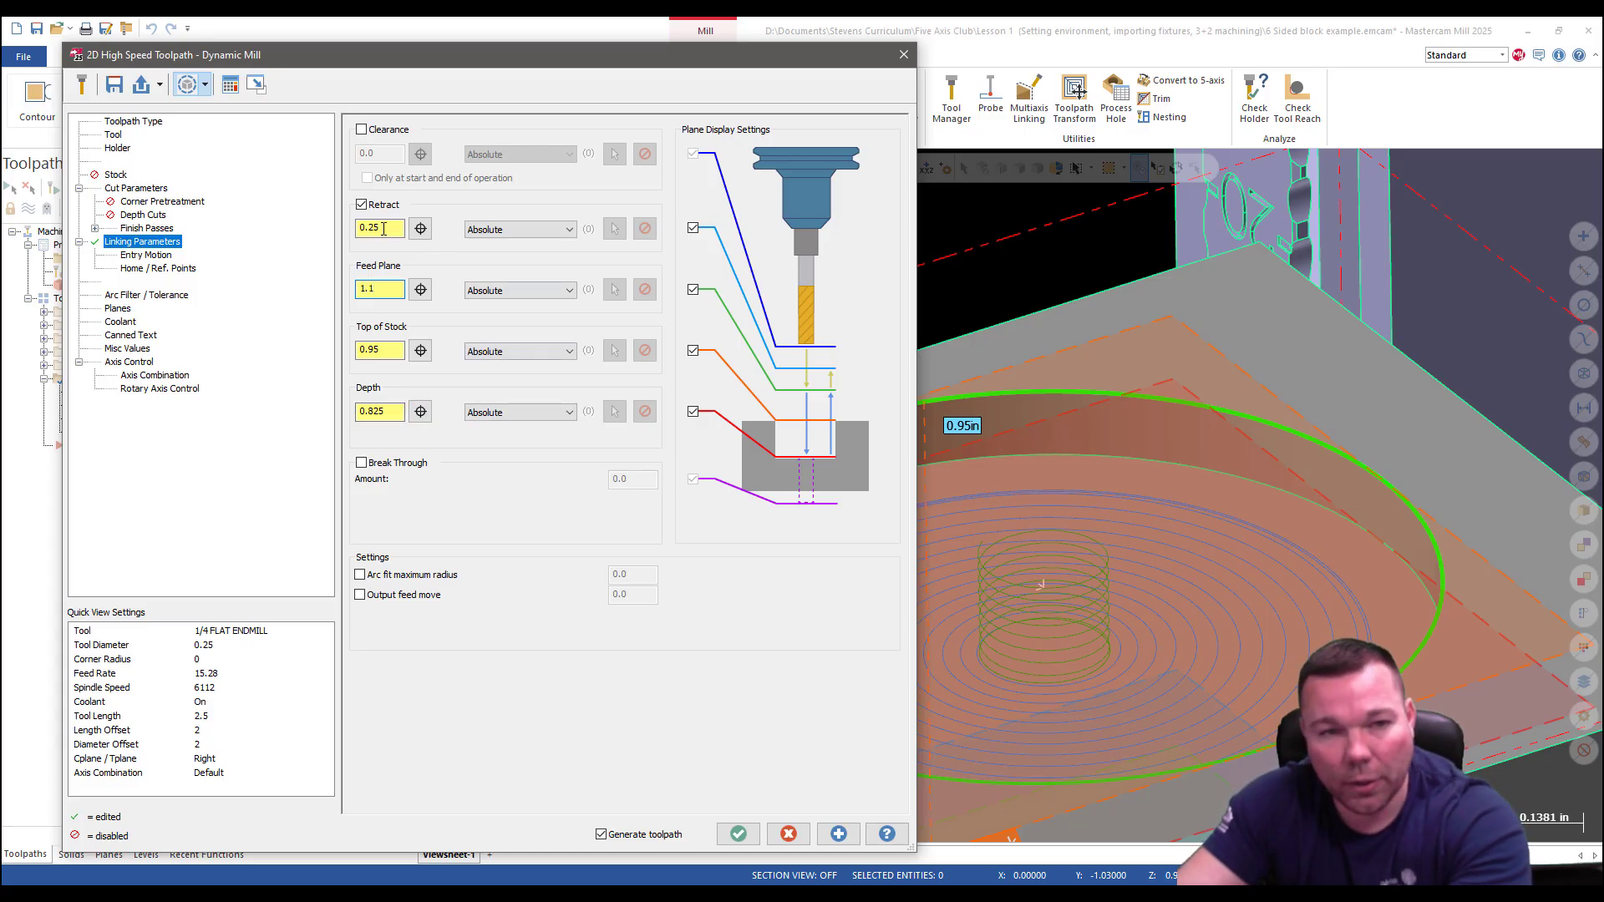
drag(383, 228, 360, 238)
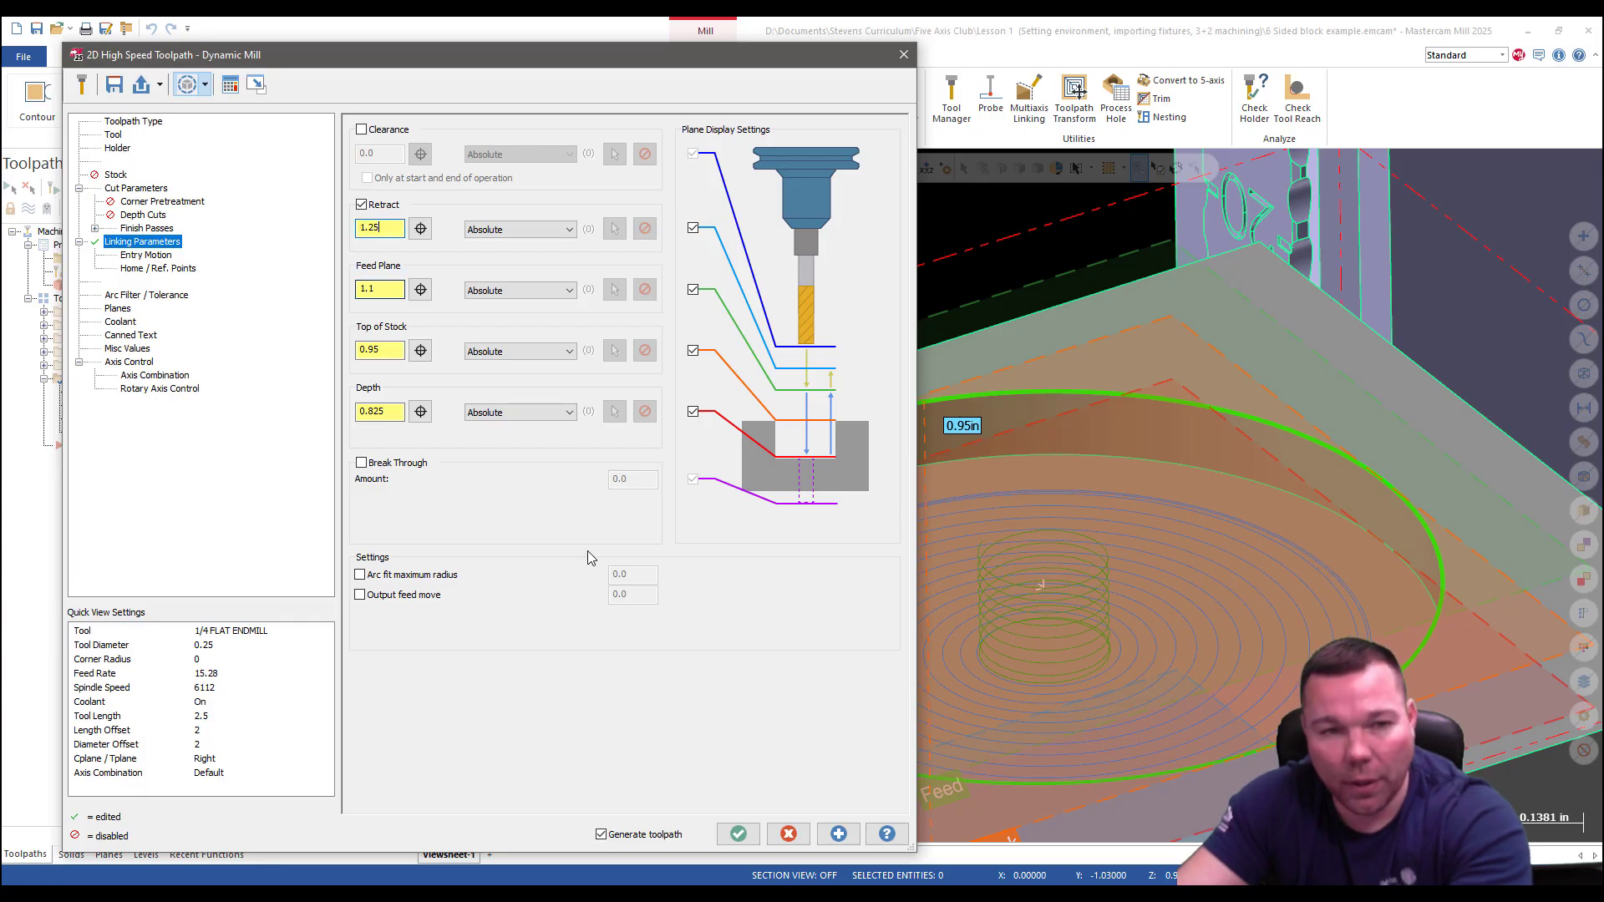
click(740, 835)
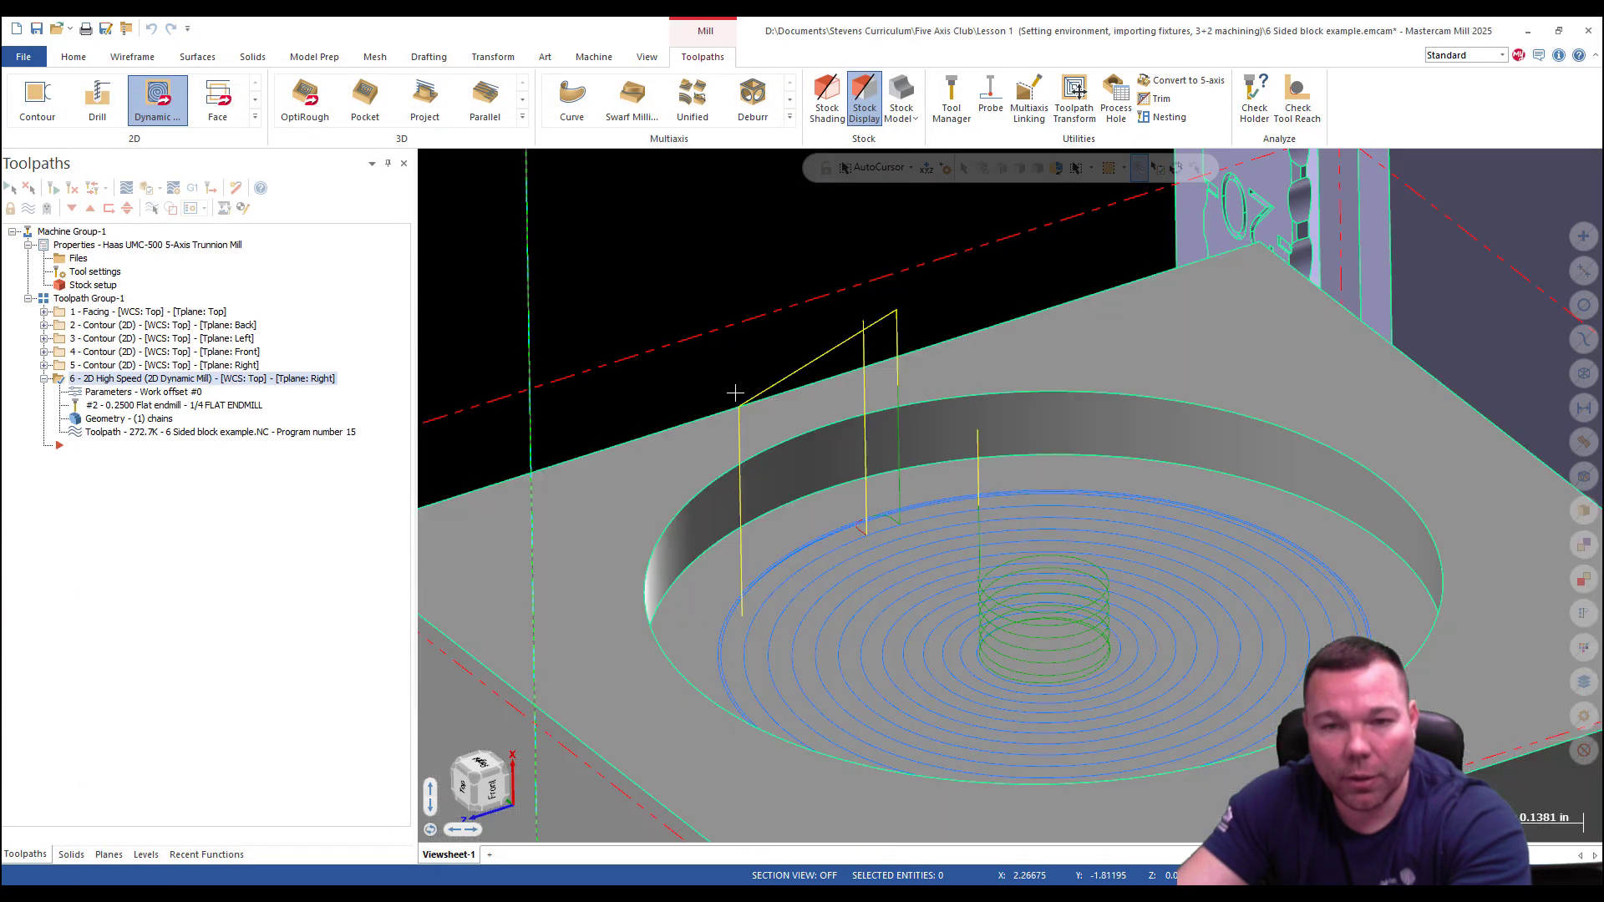
Examine the dynamic mill toolpath in the circular pocket and the adjoining faces of the block in the vise.
middle_drag(824, 502, 816, 470)
scroll(817, 471, down, 3)
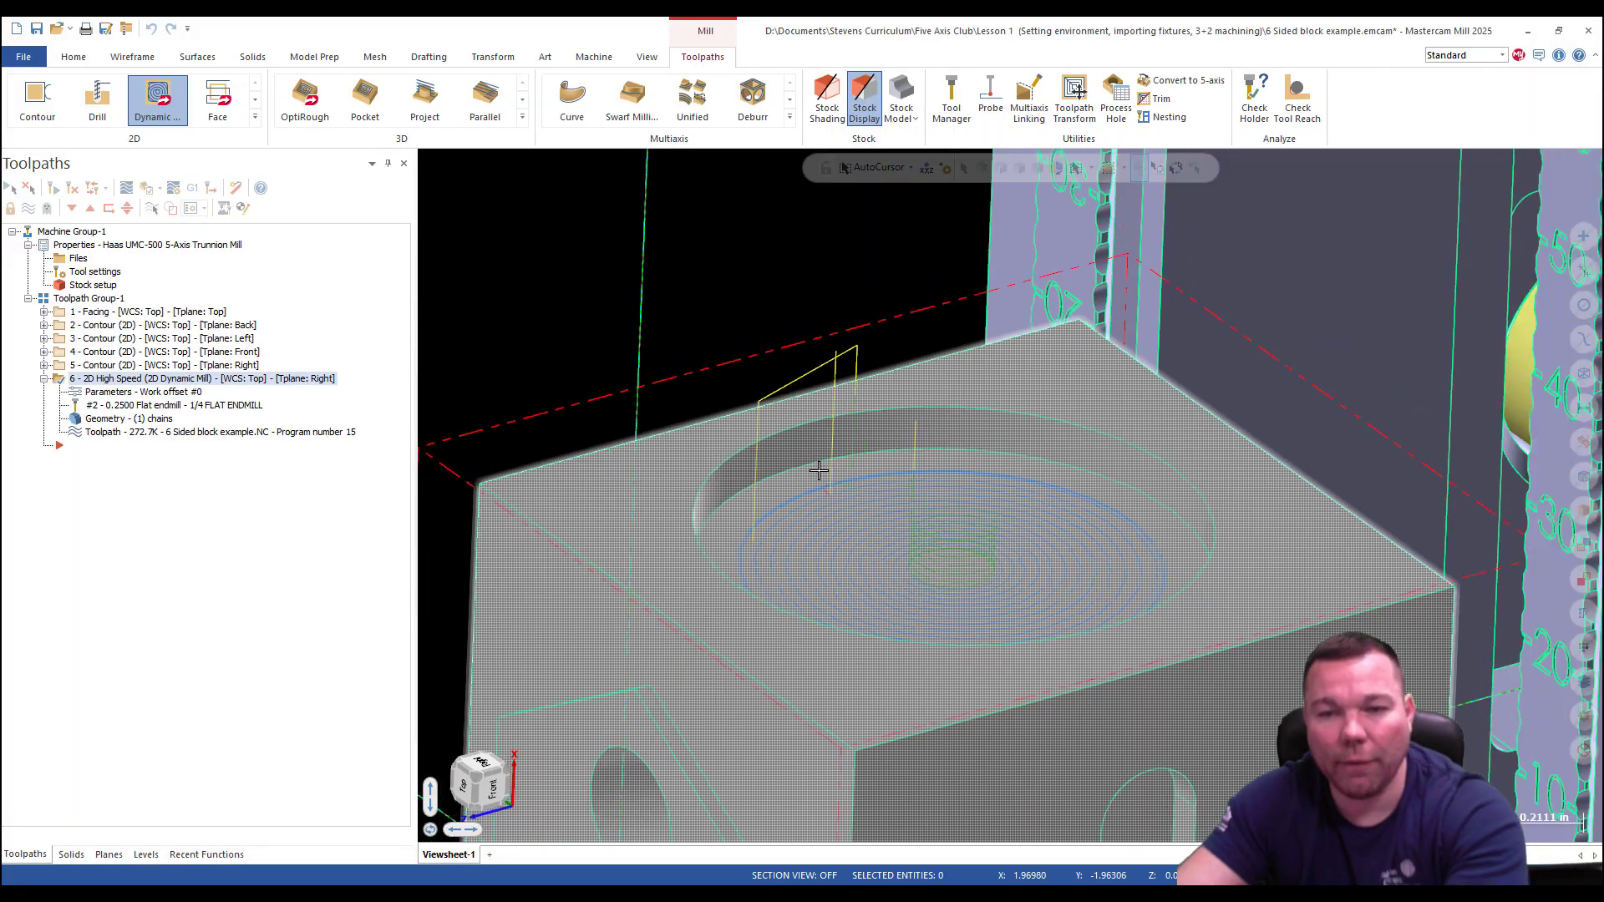
scroll(785, 512, down, 3)
mouse_move(936, 468)
middle_down()
mouse_move(900, 416)
mouse_move(785, 418)
mouse_move(895, 442)
mouse_move(814, 424)
mouse_move(815, 493)
mouse_move(874, 644)
mouse_move(874, 626)
middle_up()
scroll(784, 416, up, 5)
scroll(813, 424, down, 7)
scroll(644, 368, up, 3)
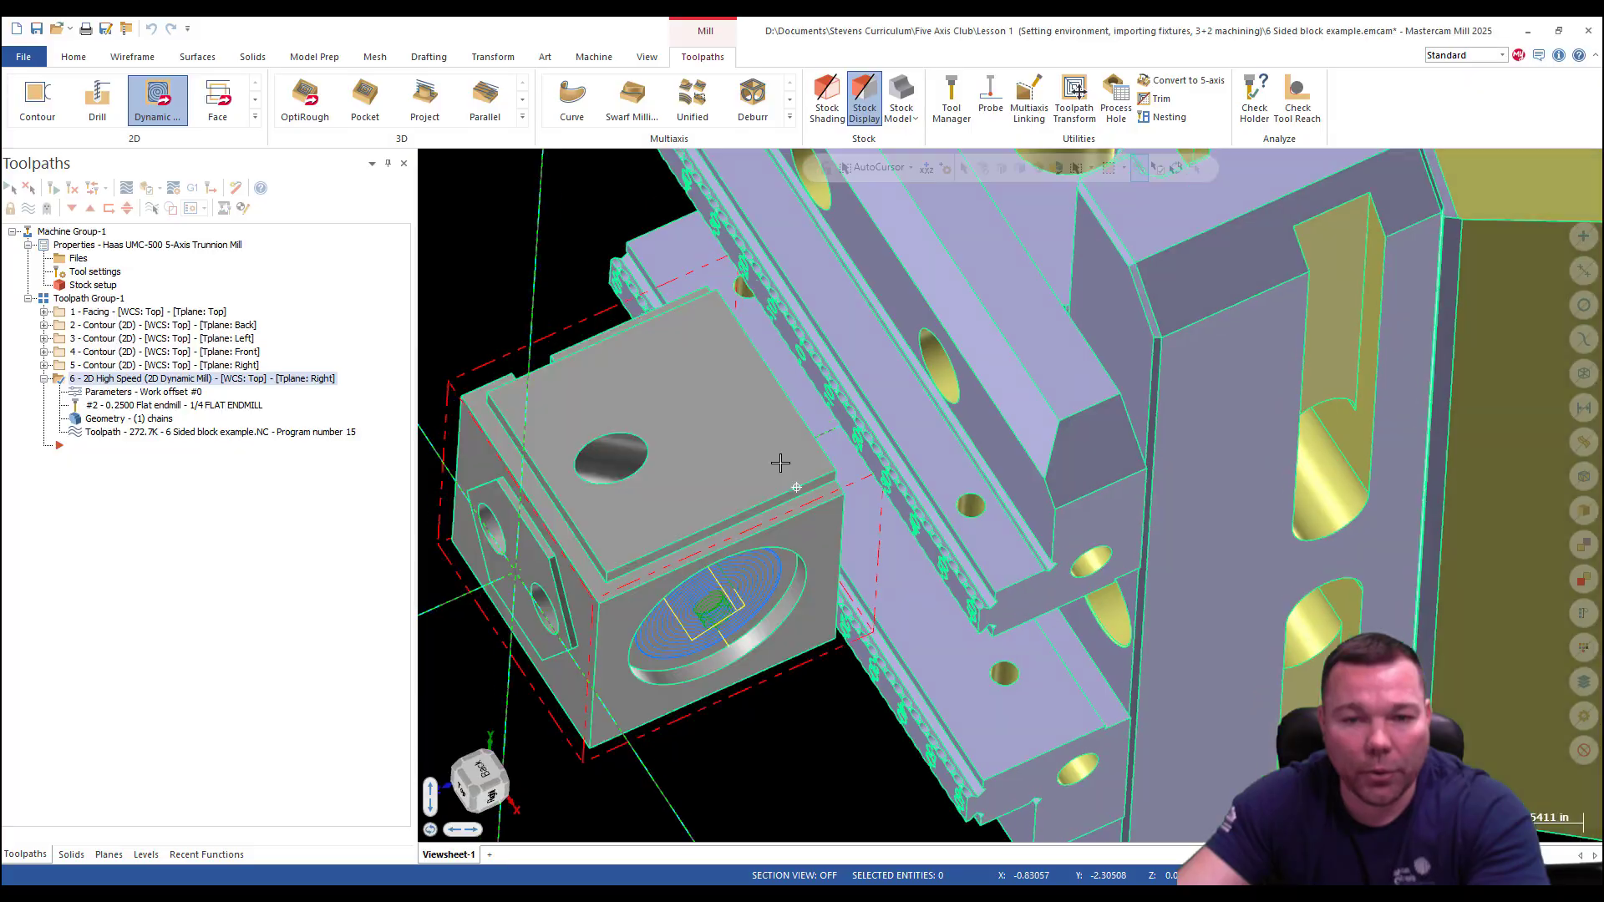
middle_drag(797, 487, 967, 434)
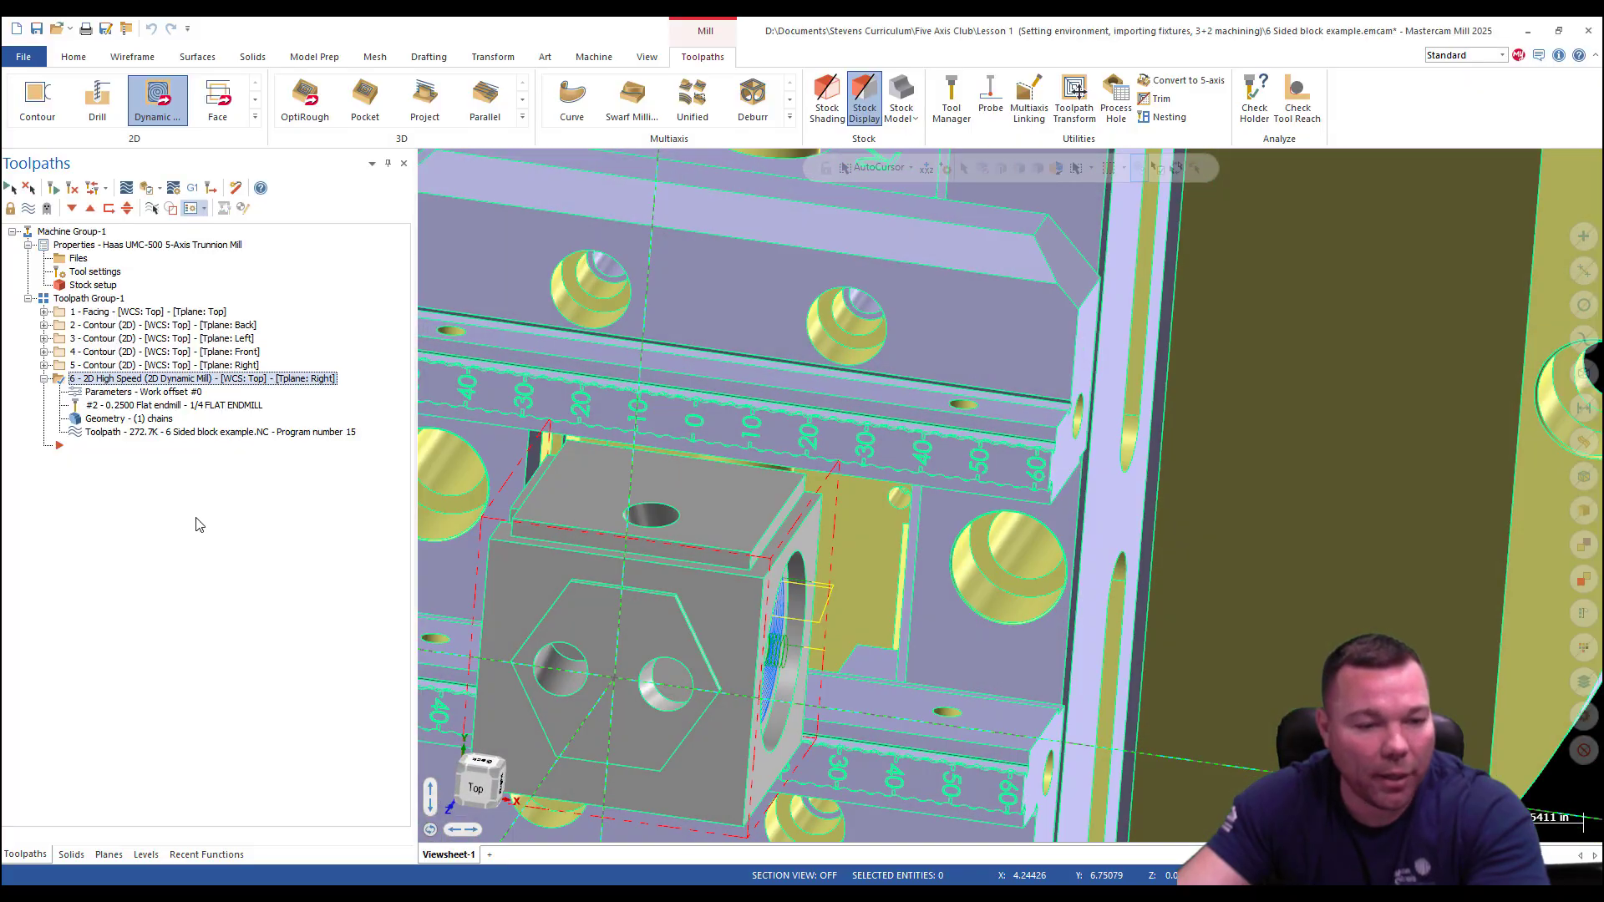
Make the Back plane the construction and tool plane and align the graphics view to it.
click(147, 857)
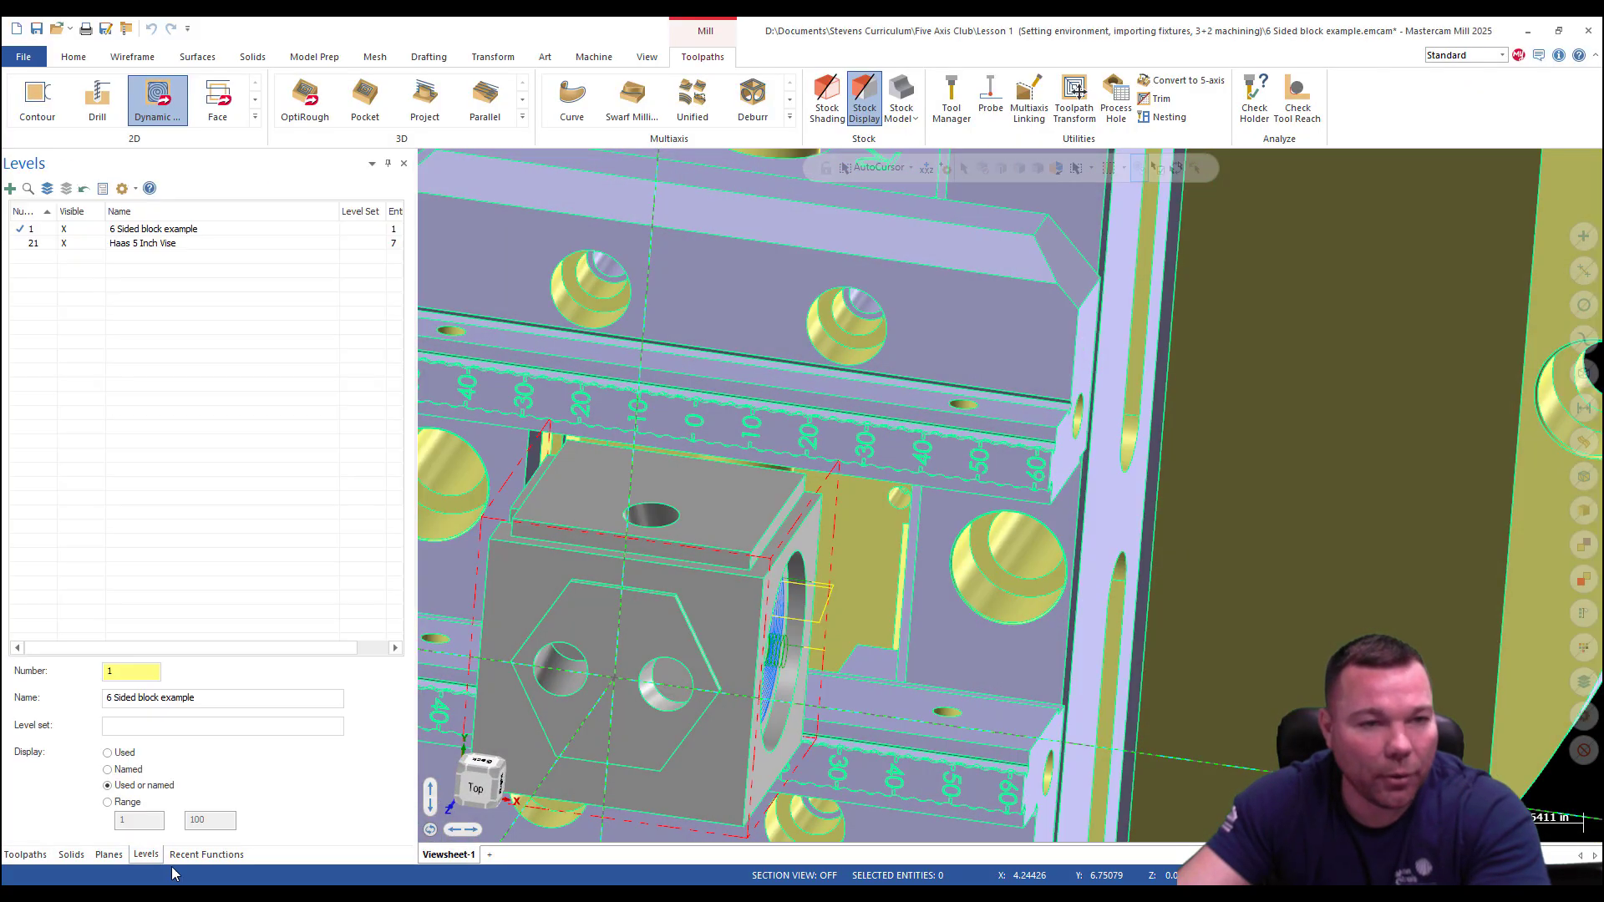
click(108, 856)
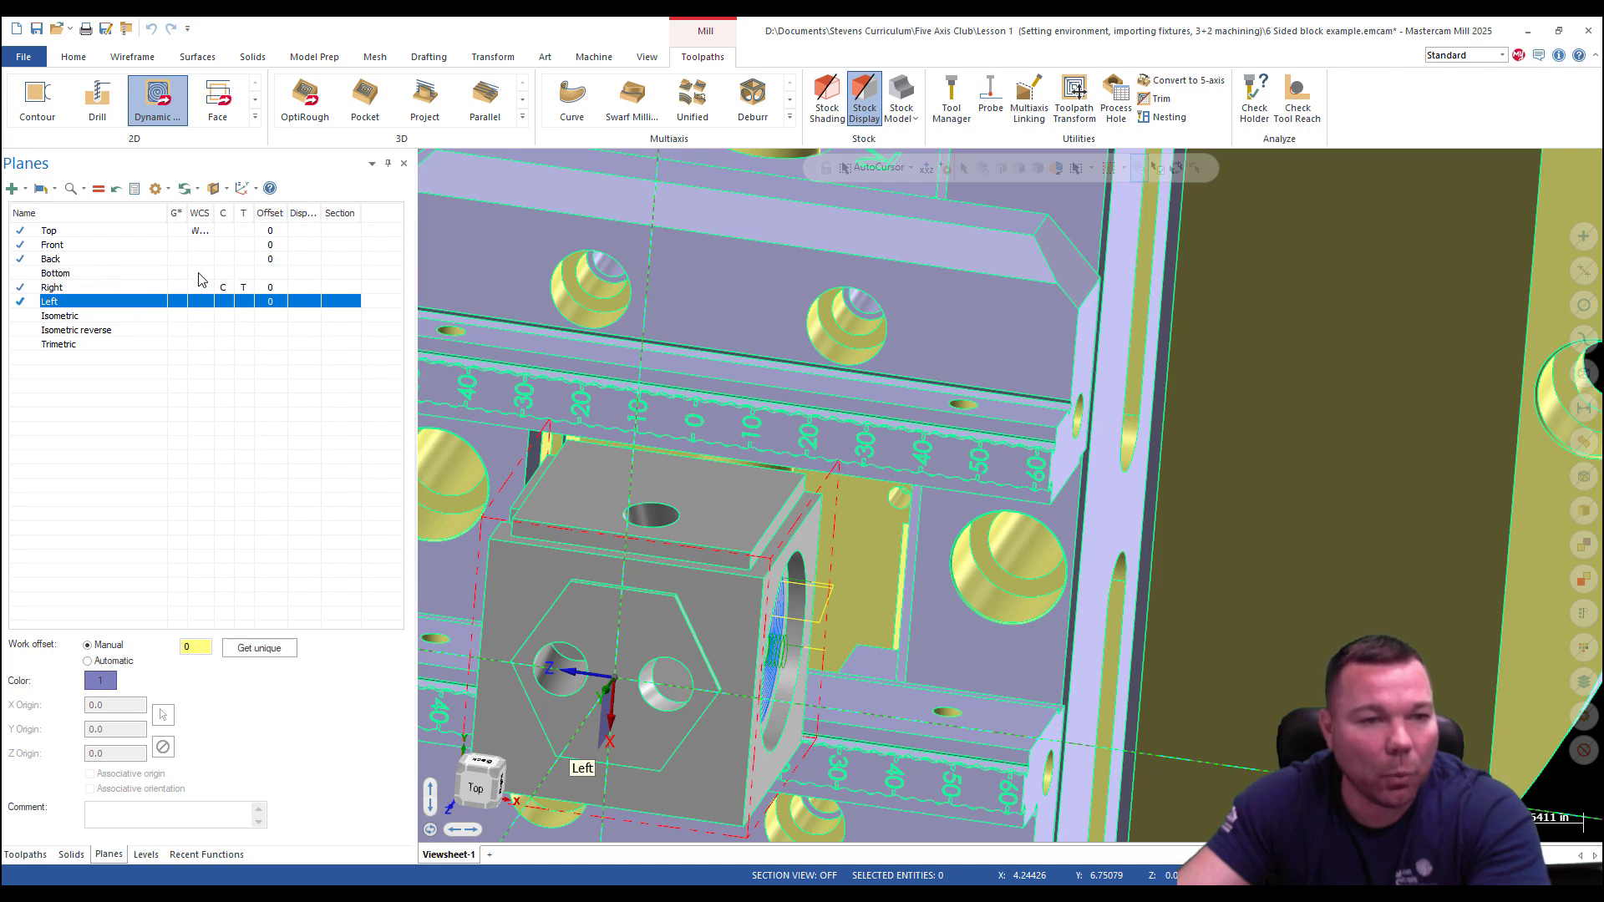
click(222, 260)
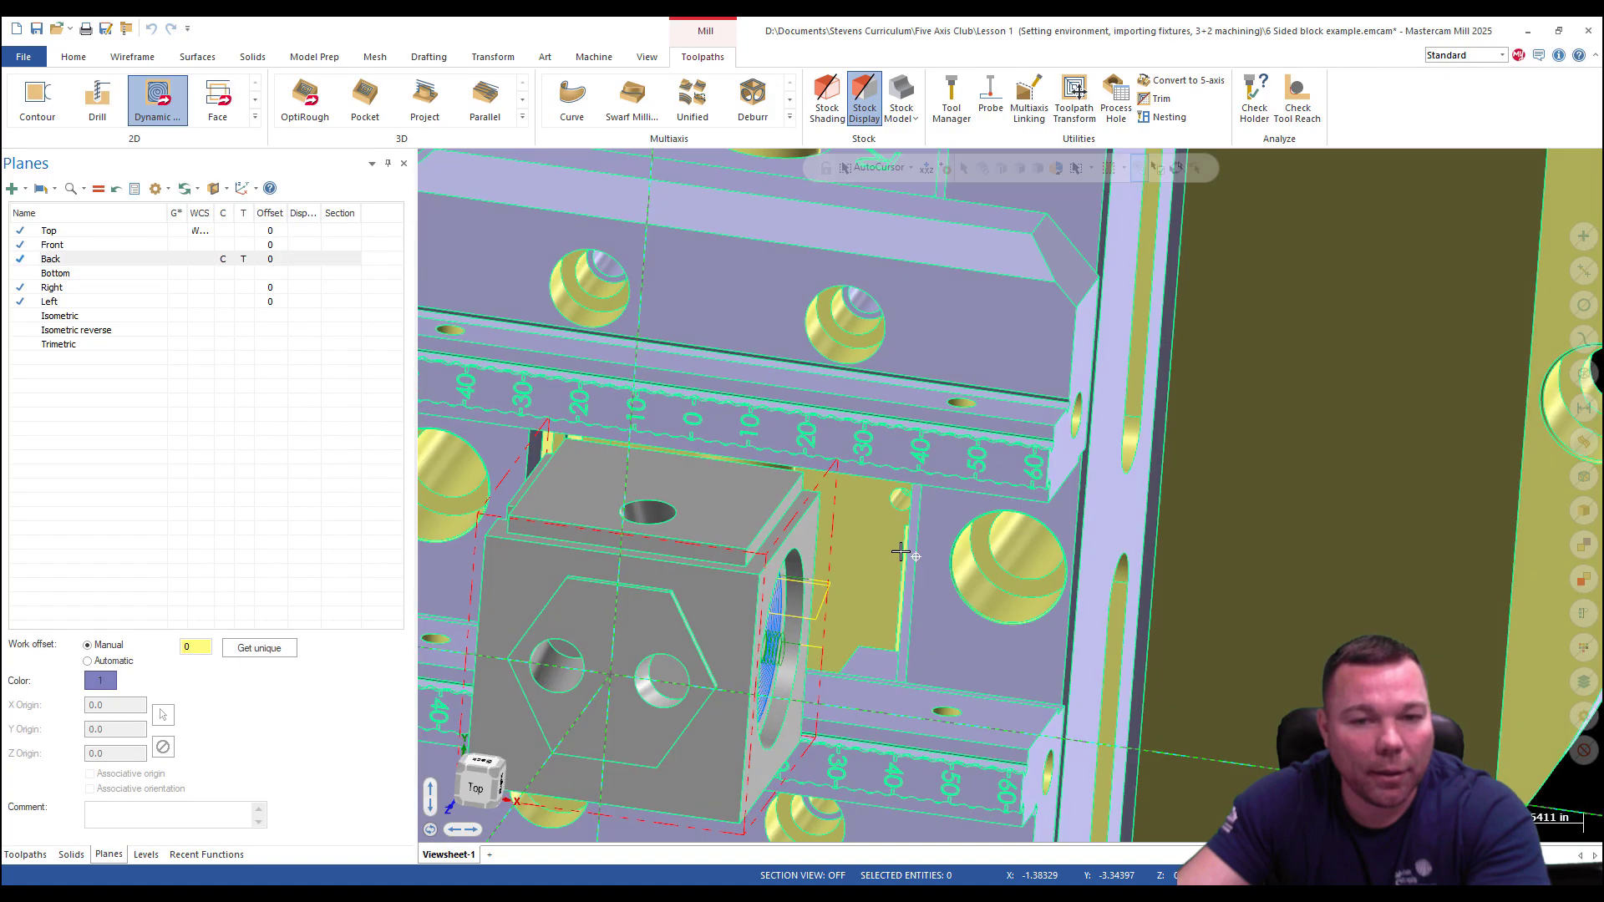
mouse_move(916, 557)
middle_down()
mouse_move(765, 646)
mouse_move(652, 602)
middle_up()
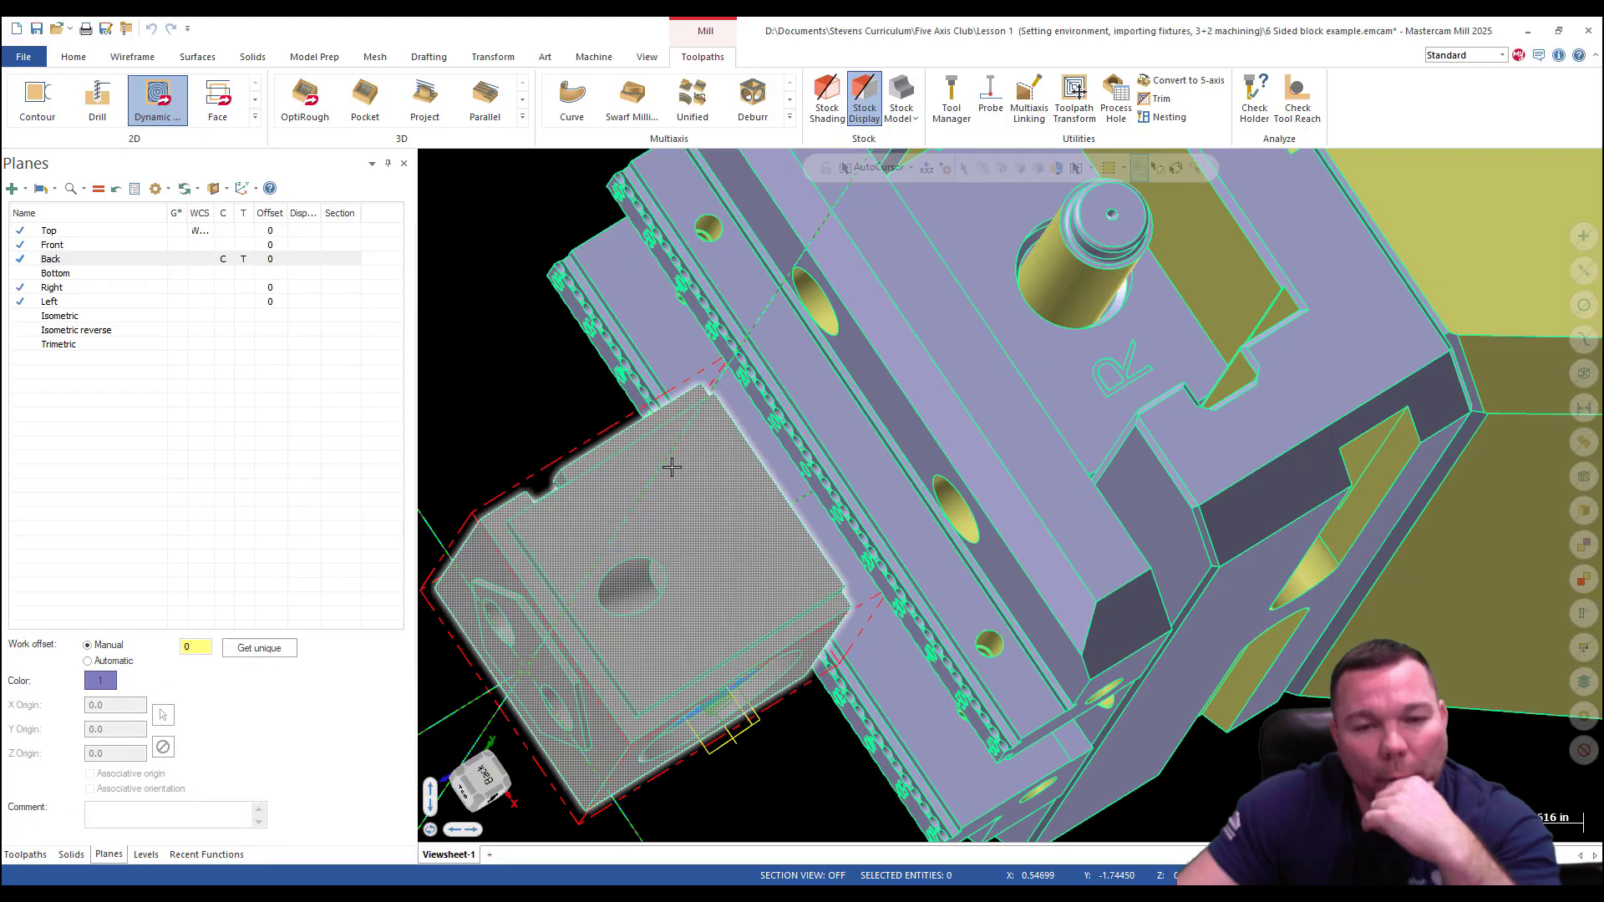
mouse_move(749, 568)
middle_down()
mouse_move(674, 502)
mouse_move(723, 535)
mouse_move(719, 466)
mouse_move(716, 548)
mouse_move(770, 519)
mouse_move(727, 506)
mouse_move(607, 520)
mouse_move(562, 484)
mouse_move(604, 509)
middle_up()
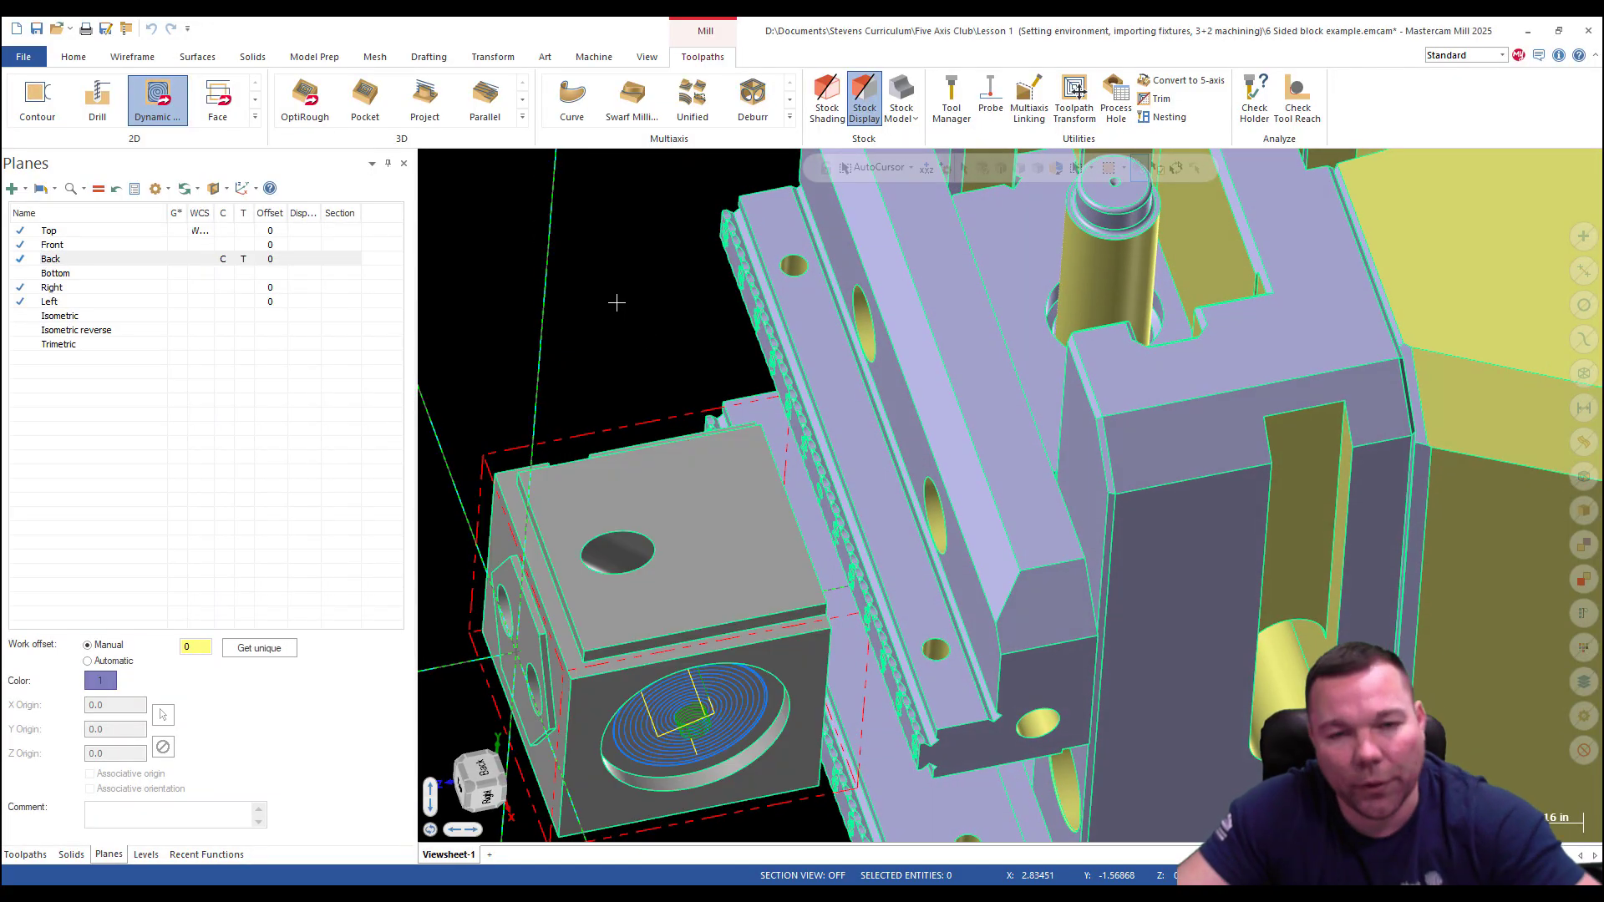
click(176, 261)
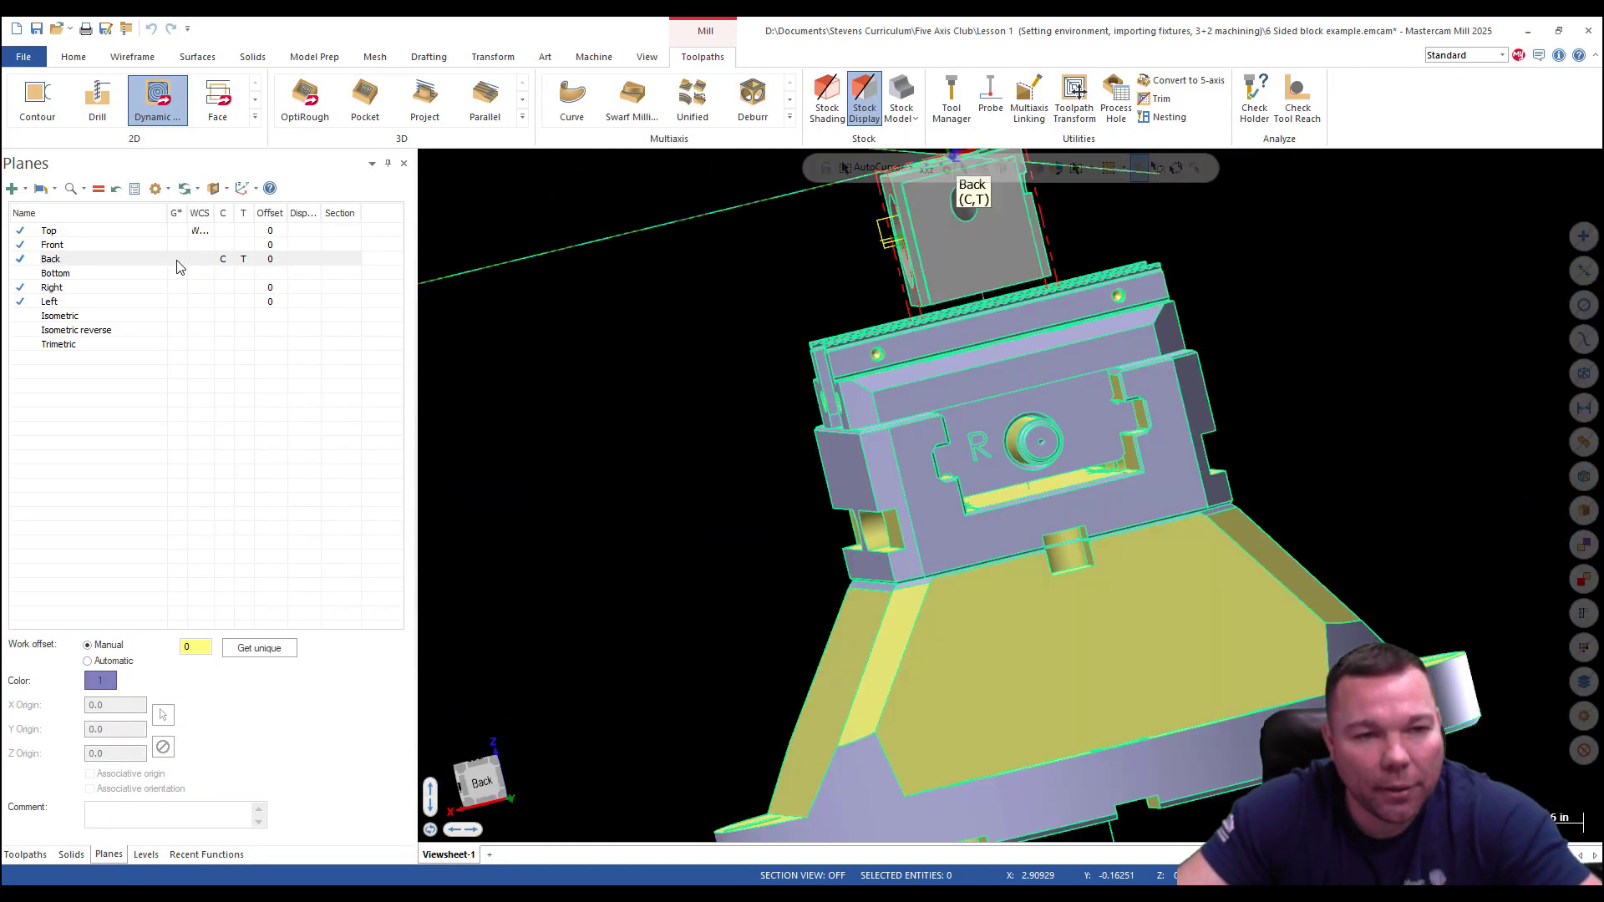
scroll(1020, 482, up, 3)
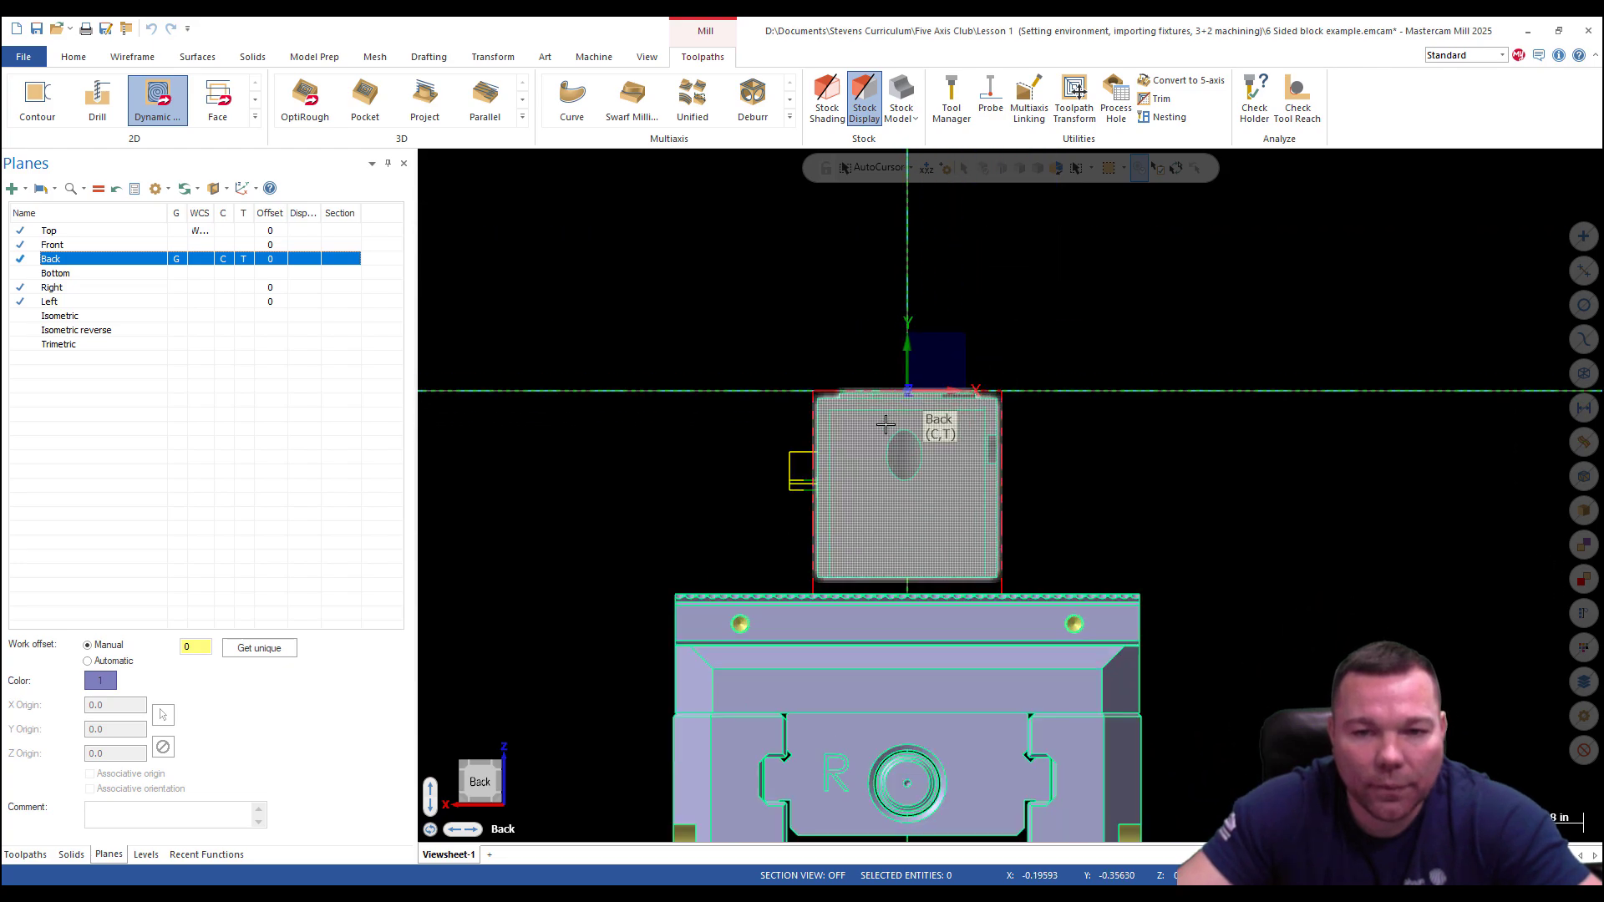
scroll(836, 514, down, 1)
scroll(749, 654, up, 1)
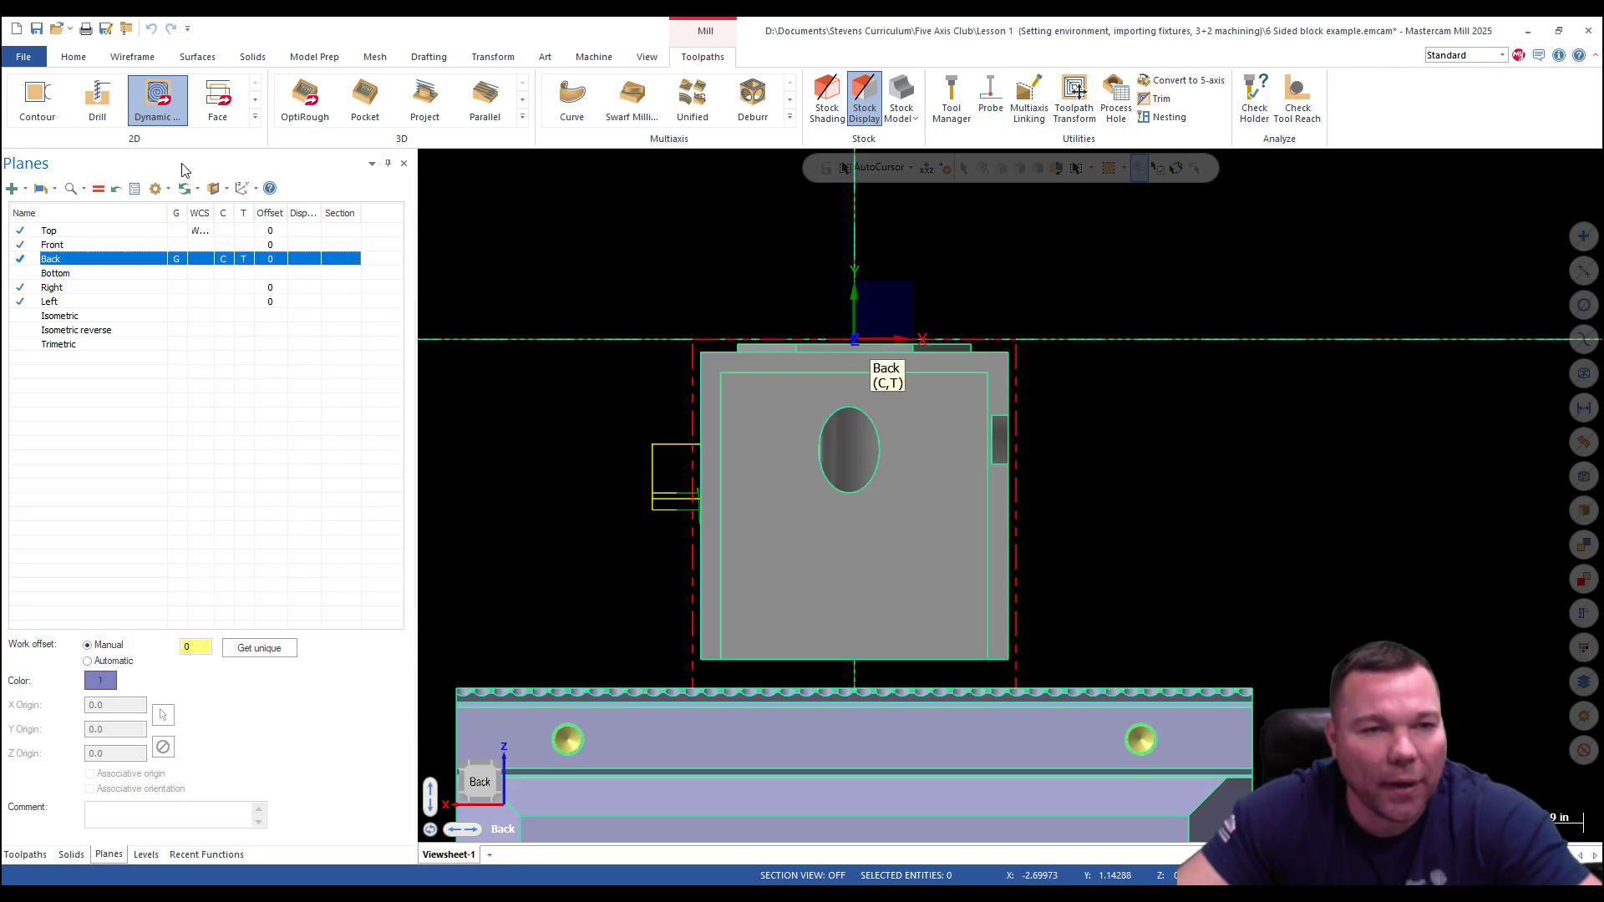
Create level 2 named contain as the active level for the containment wireframe.
click(137, 58)
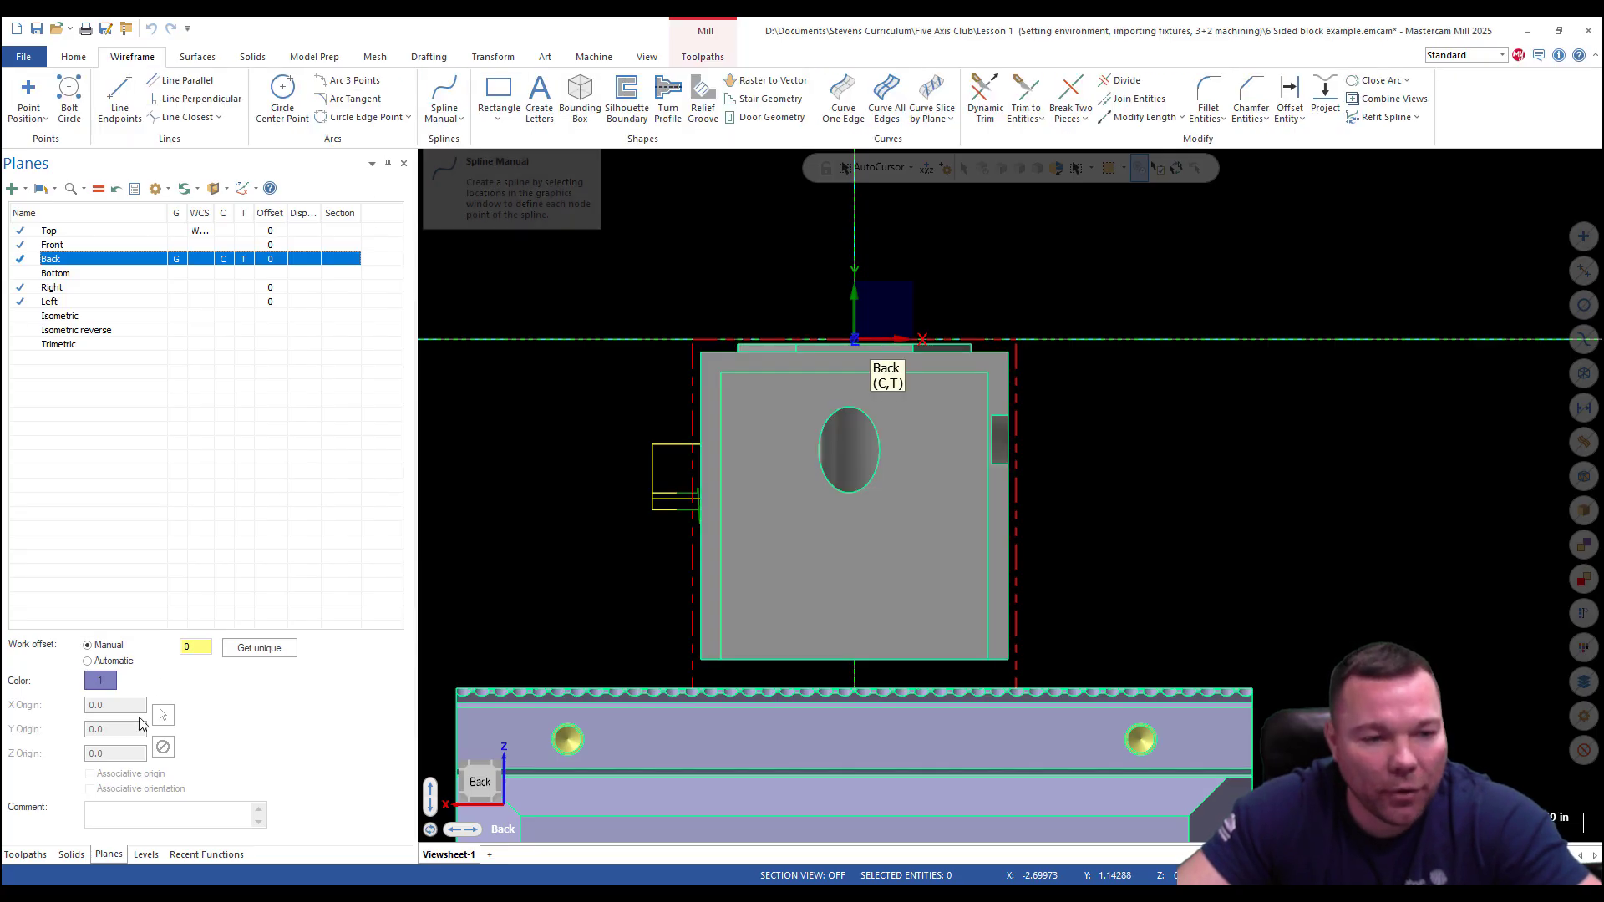
click(146, 854)
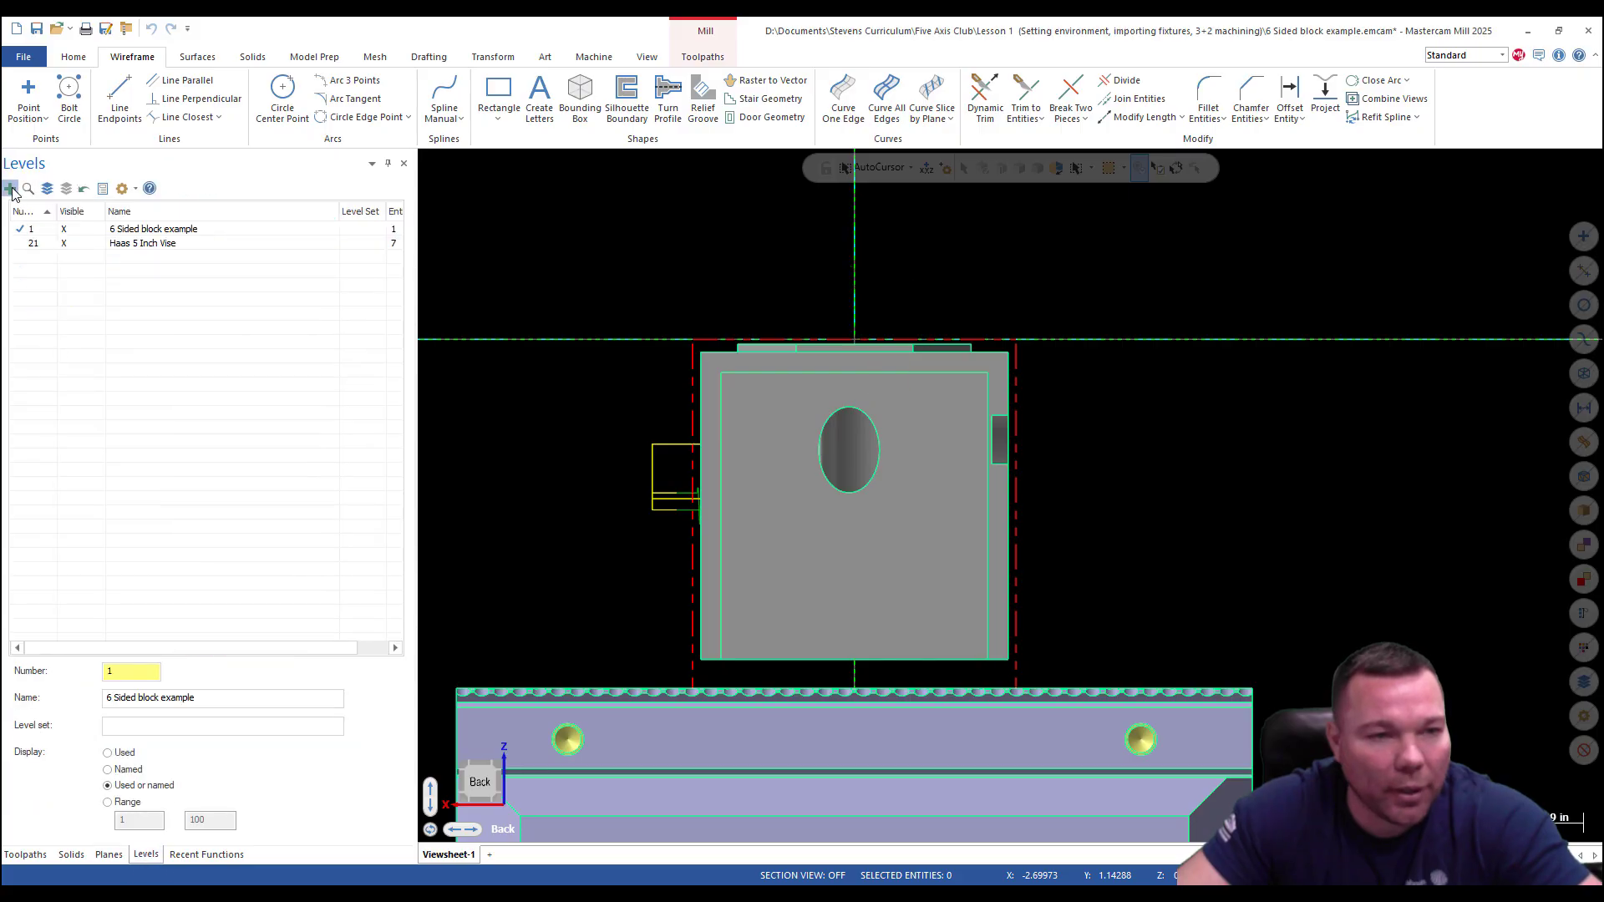
double_click(126, 257)
text(conf)
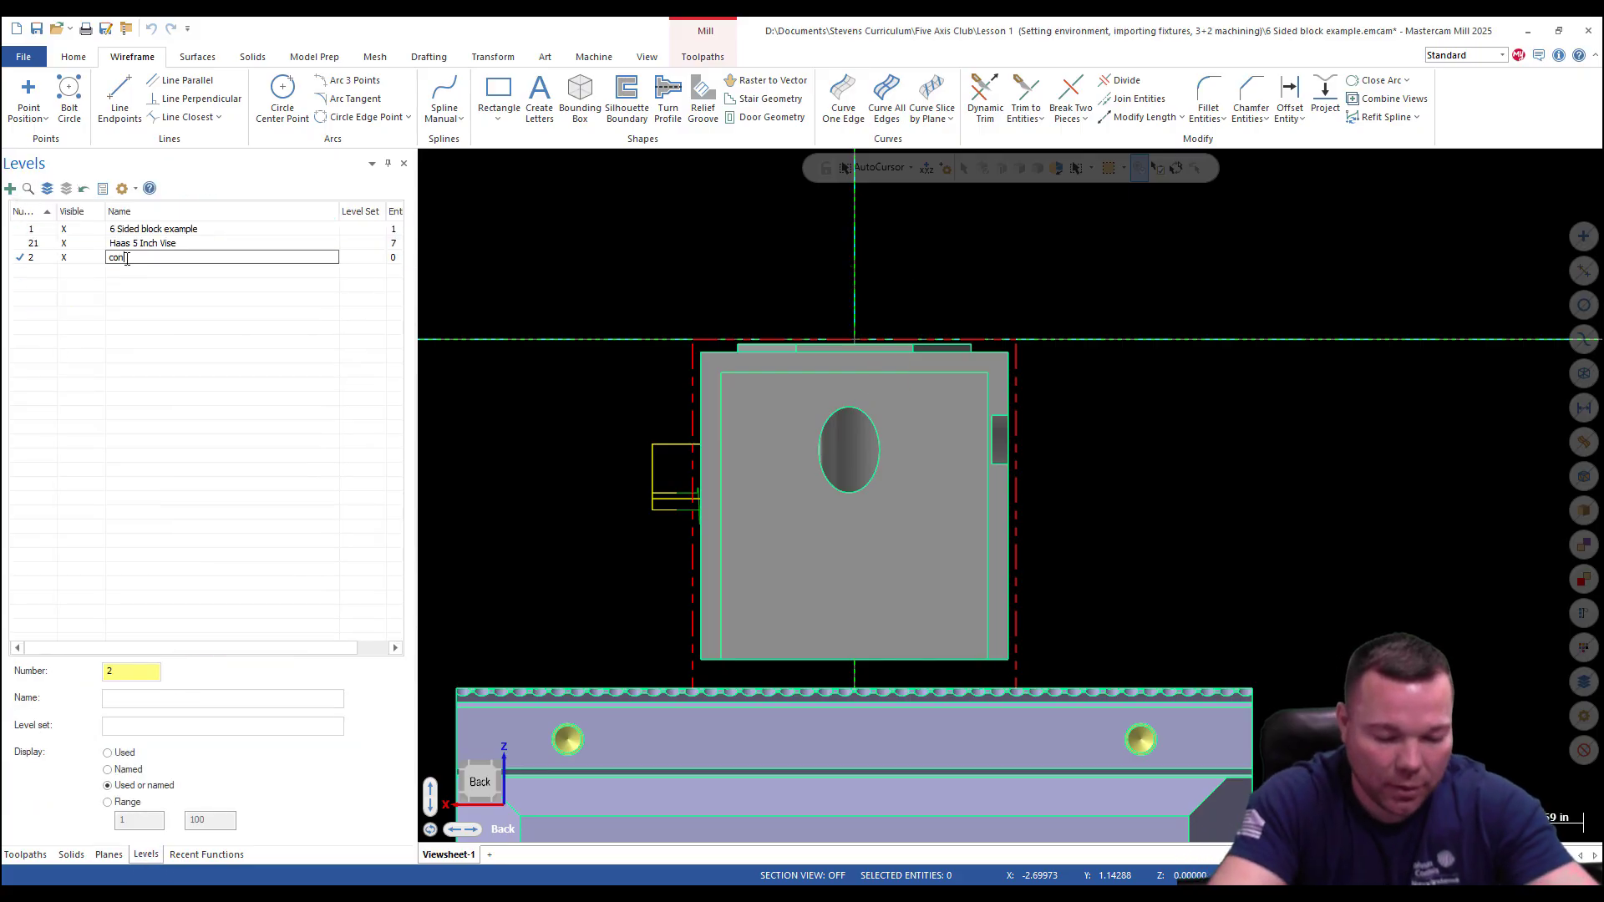
text(ain)
key(Return)
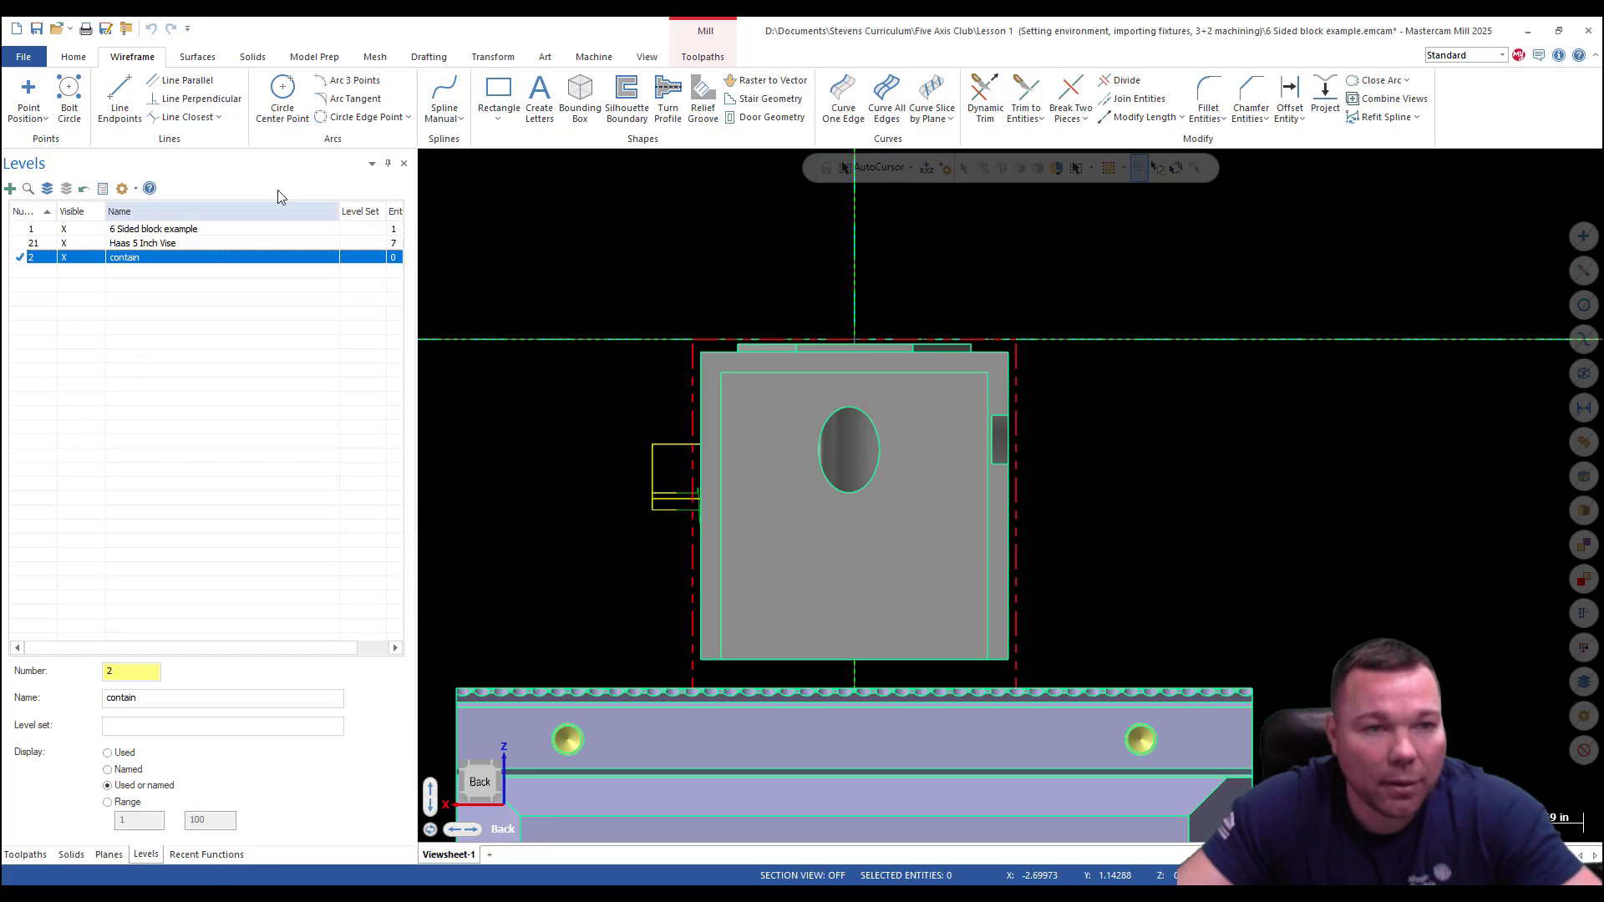
Draw a rectangle about 4.27 by 2.85 in the Back plane around the block, reaching down to the vise jaw's upper edge.
click(509, 224)
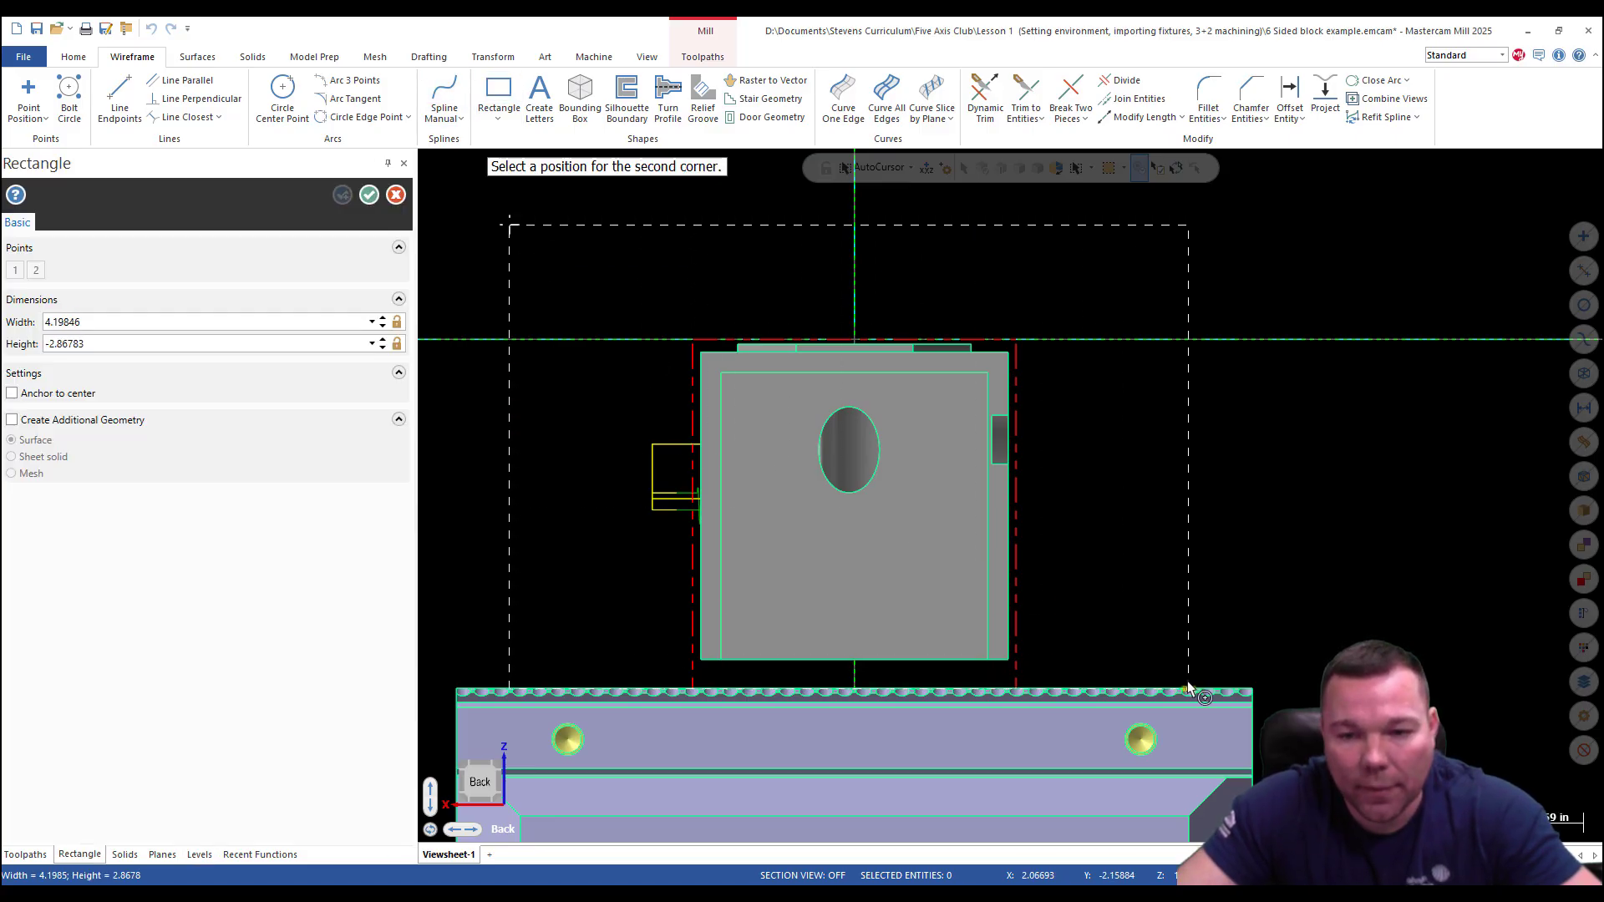
scroll(1190, 686, up, 5)
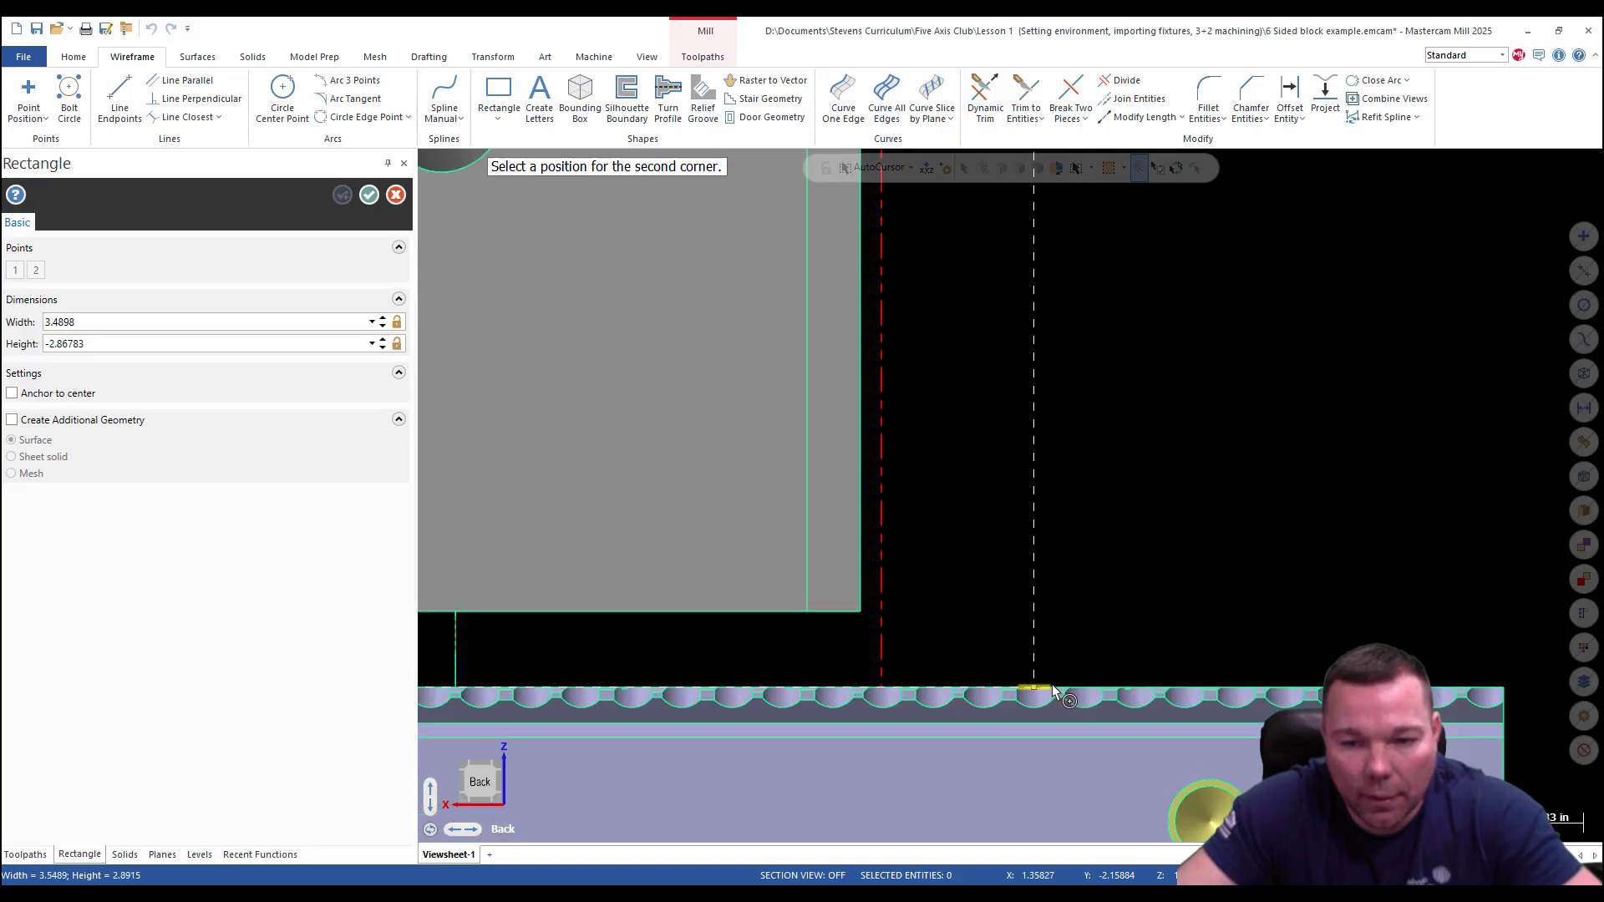
click(1458, 681)
scroll(1075, 660, down, 5)
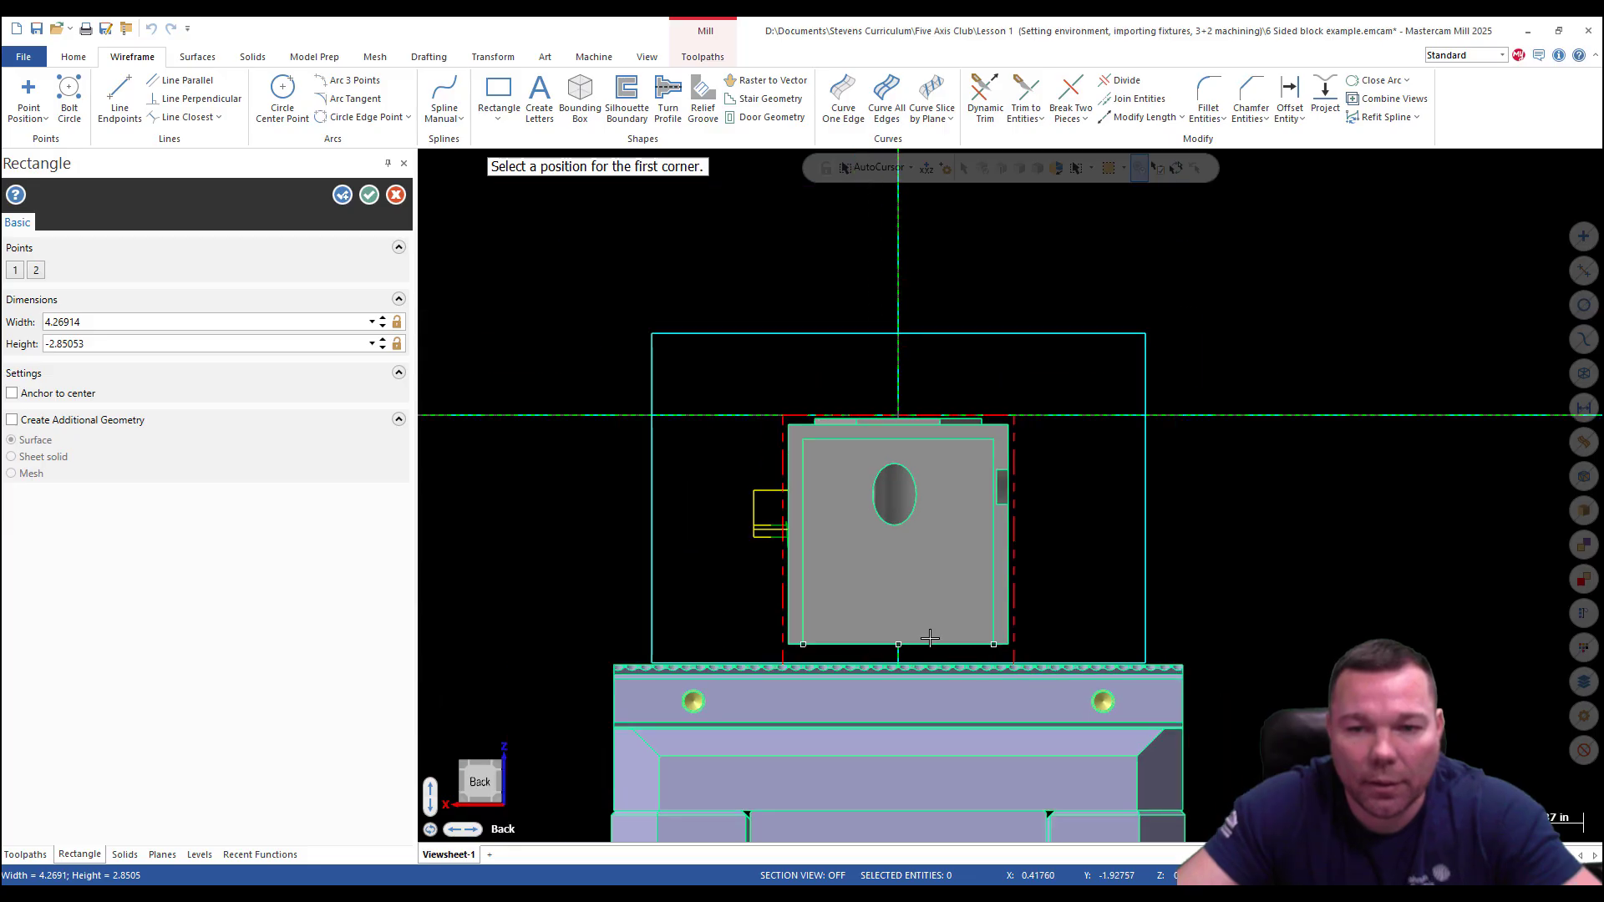
middle_drag(930, 638, 1056, 583)
click(369, 195)
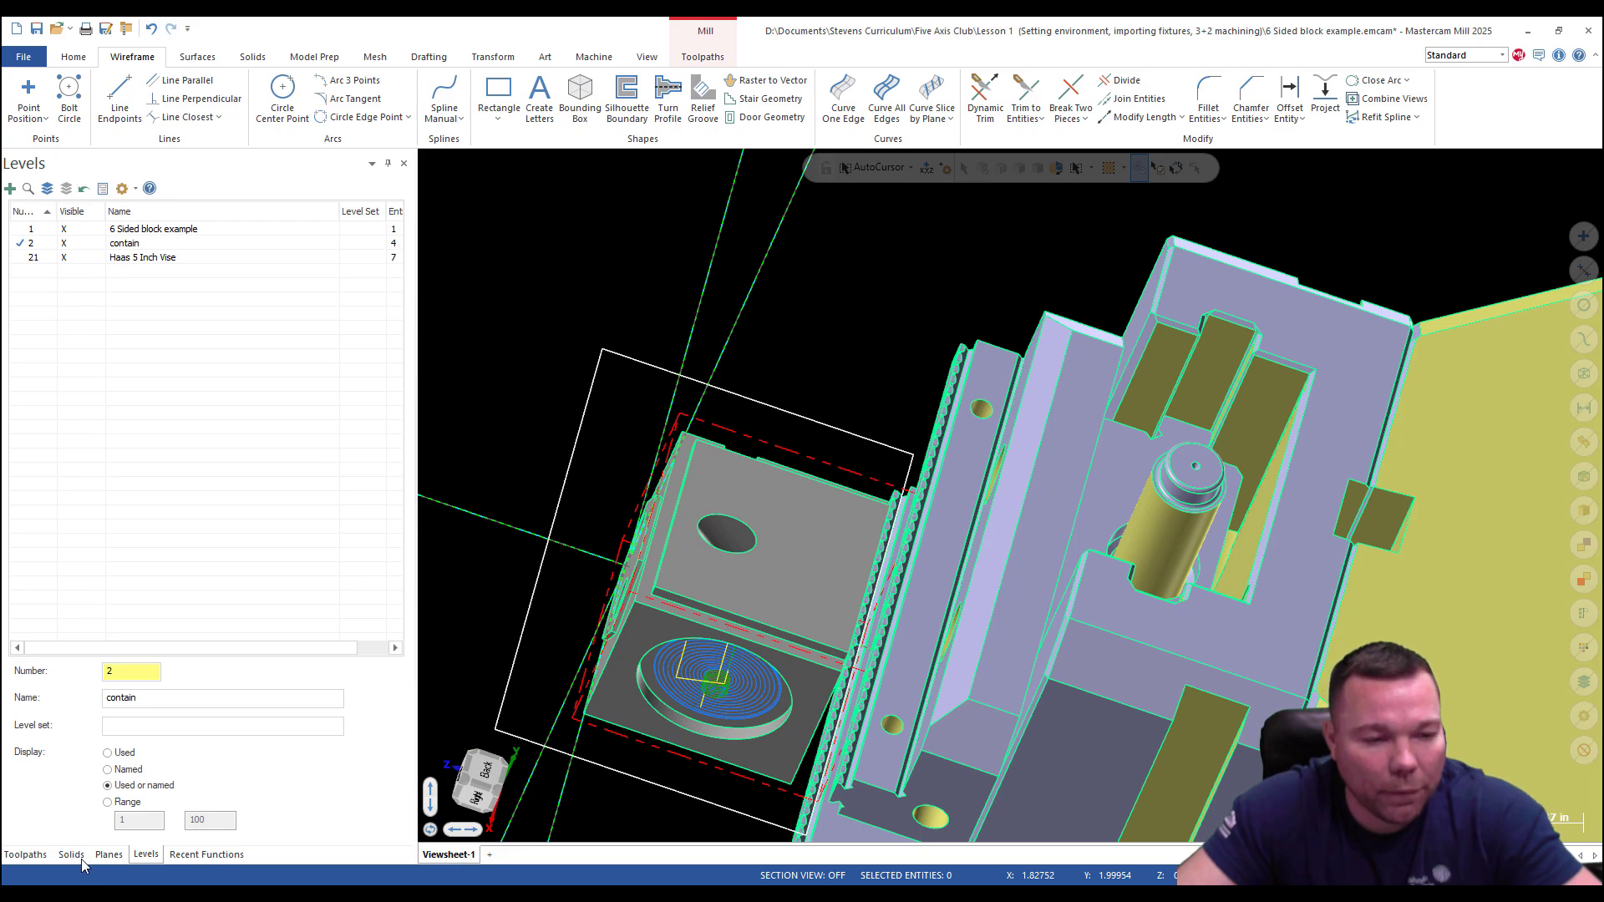
Start a new dynamic mill toolpath and chain the raised back face's outer loop as the avoidance region.
click(703, 56)
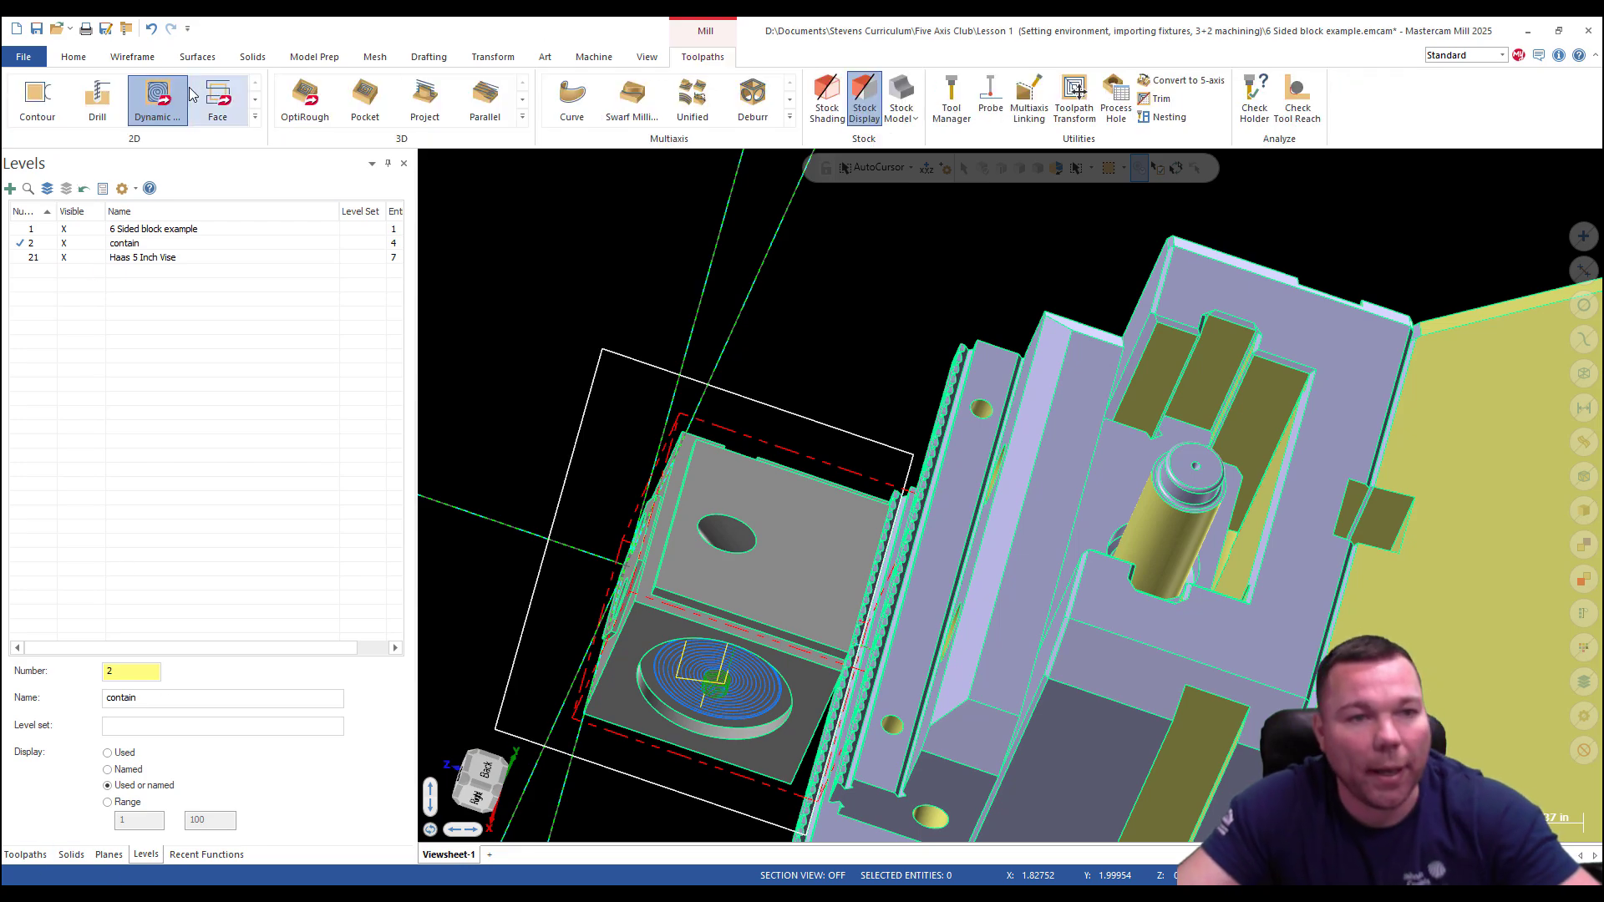
click(157, 94)
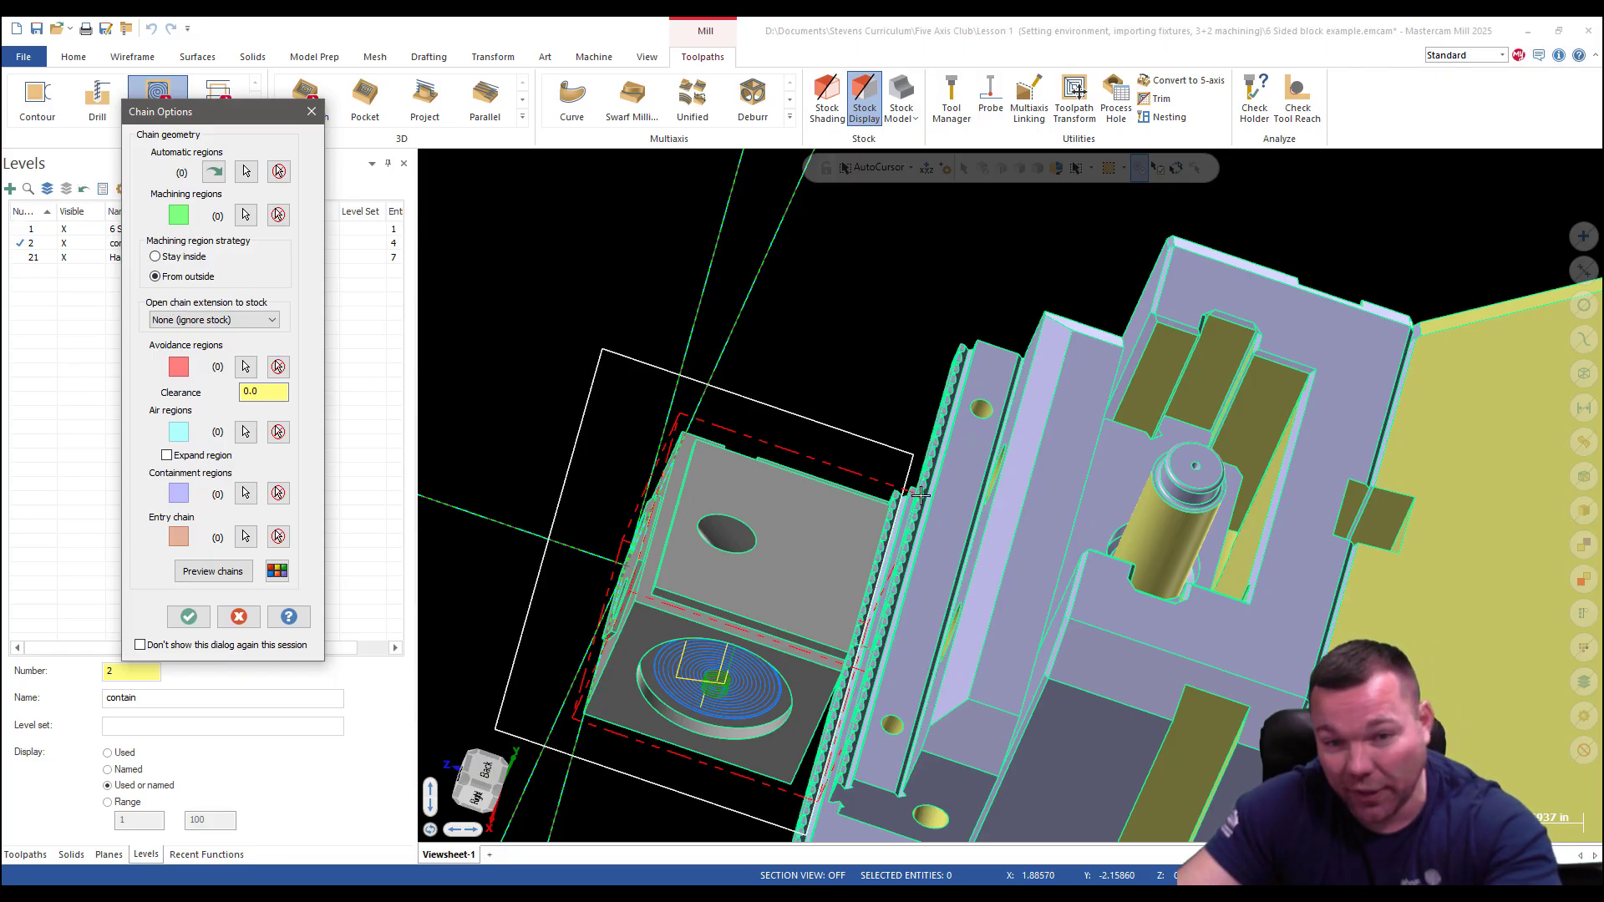
click(245, 368)
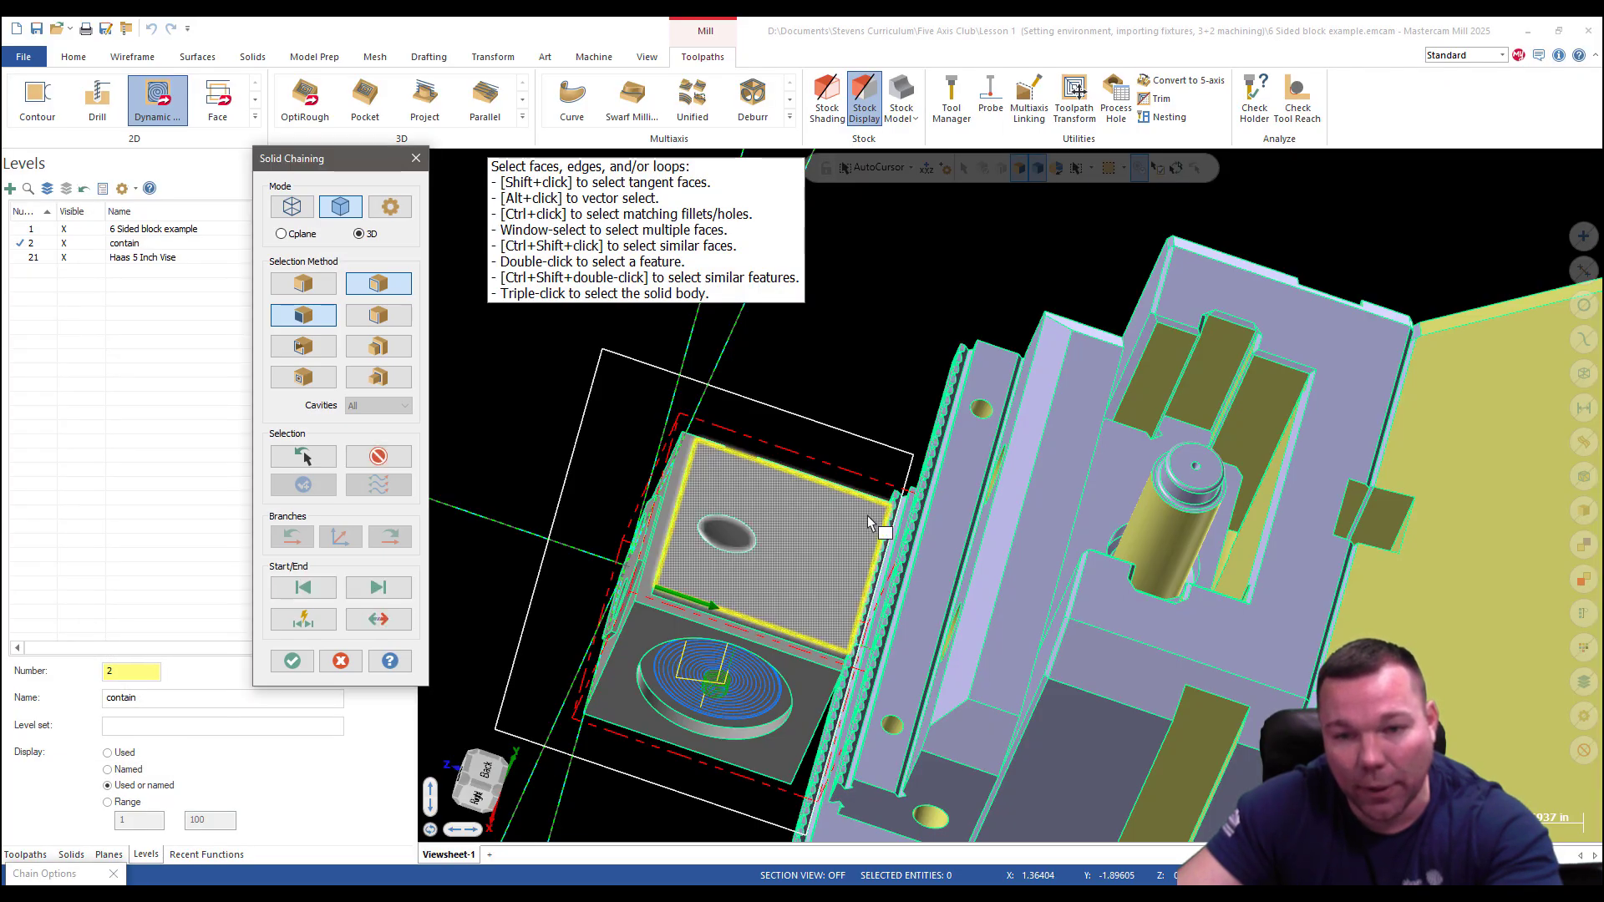
middle_drag(735, 613, 849, 517)
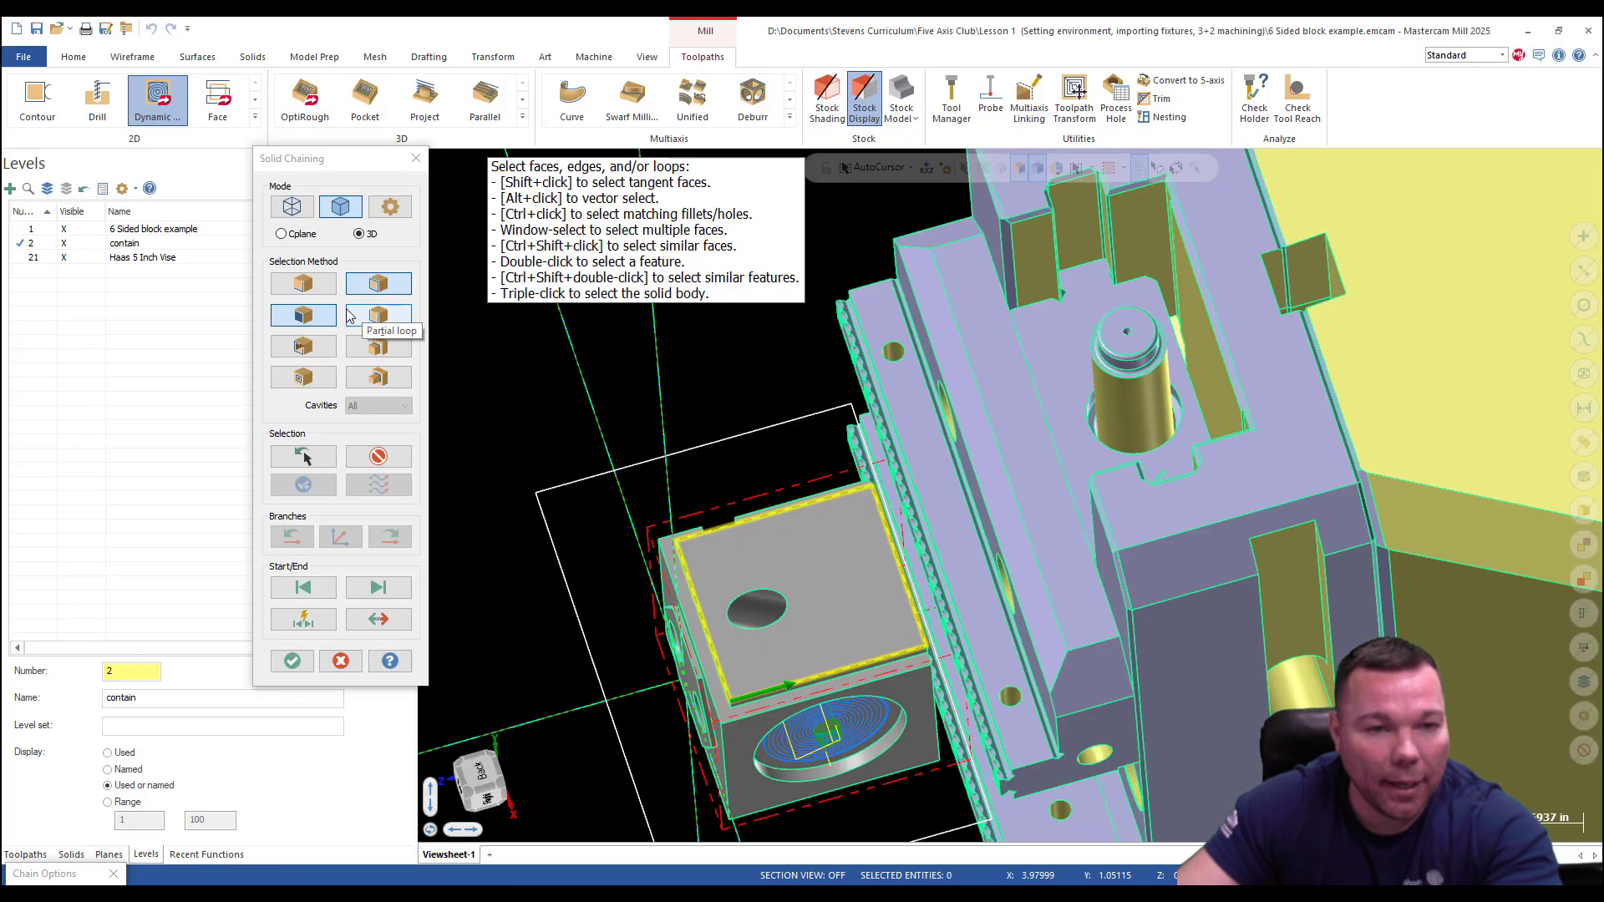
click(292, 661)
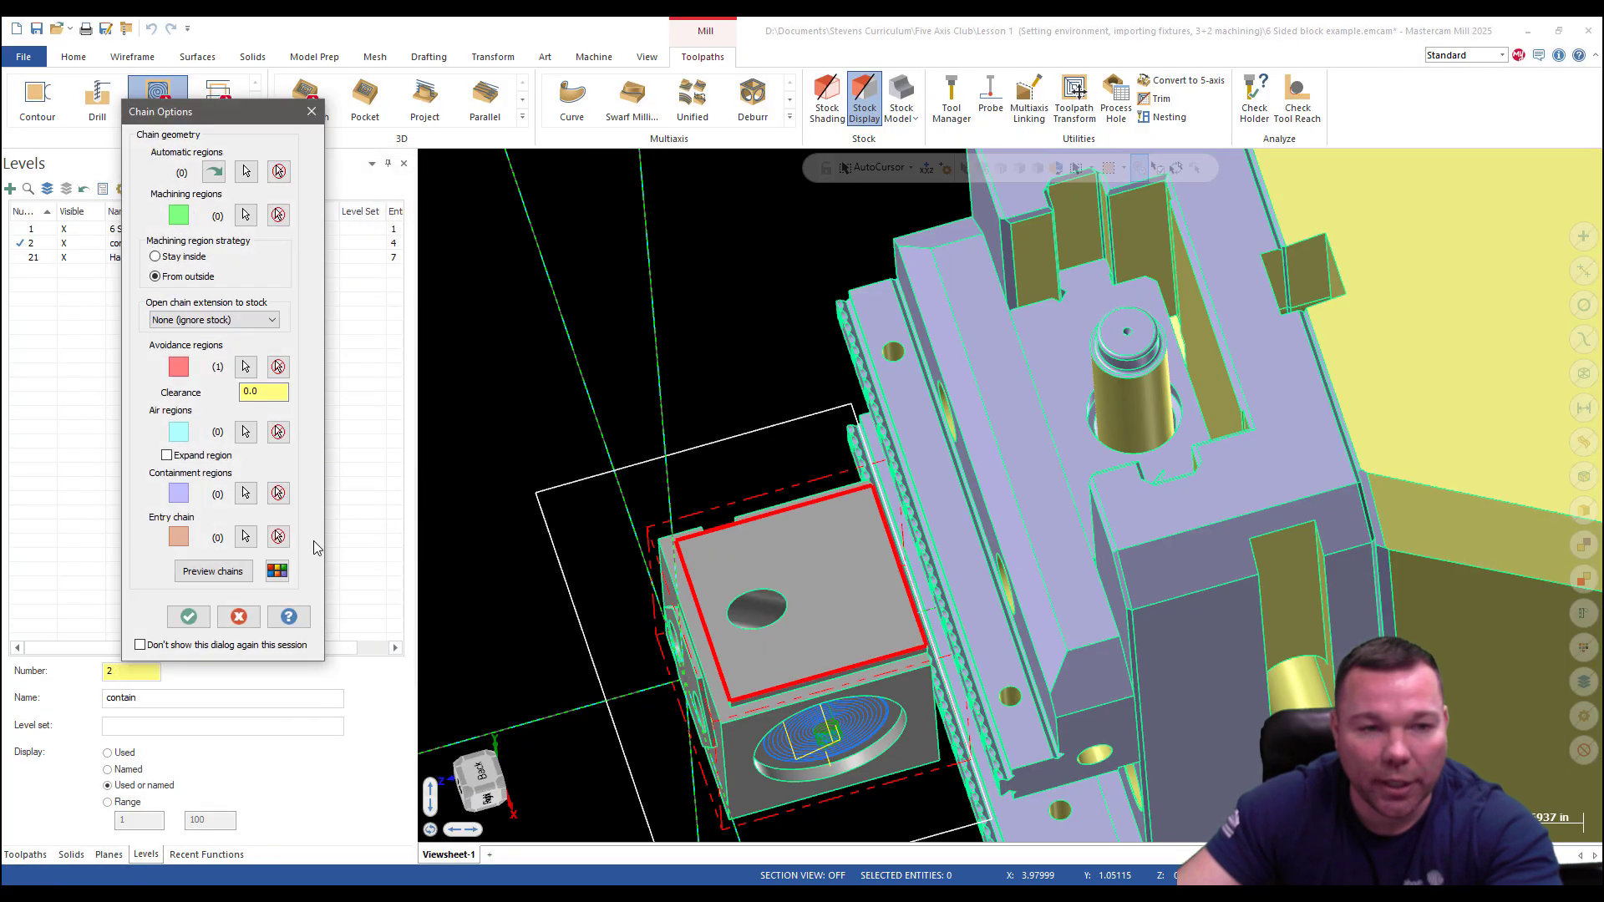
Chain the wireframe rectangle around the block as the containment region and accept the chain geometry.
click(246, 494)
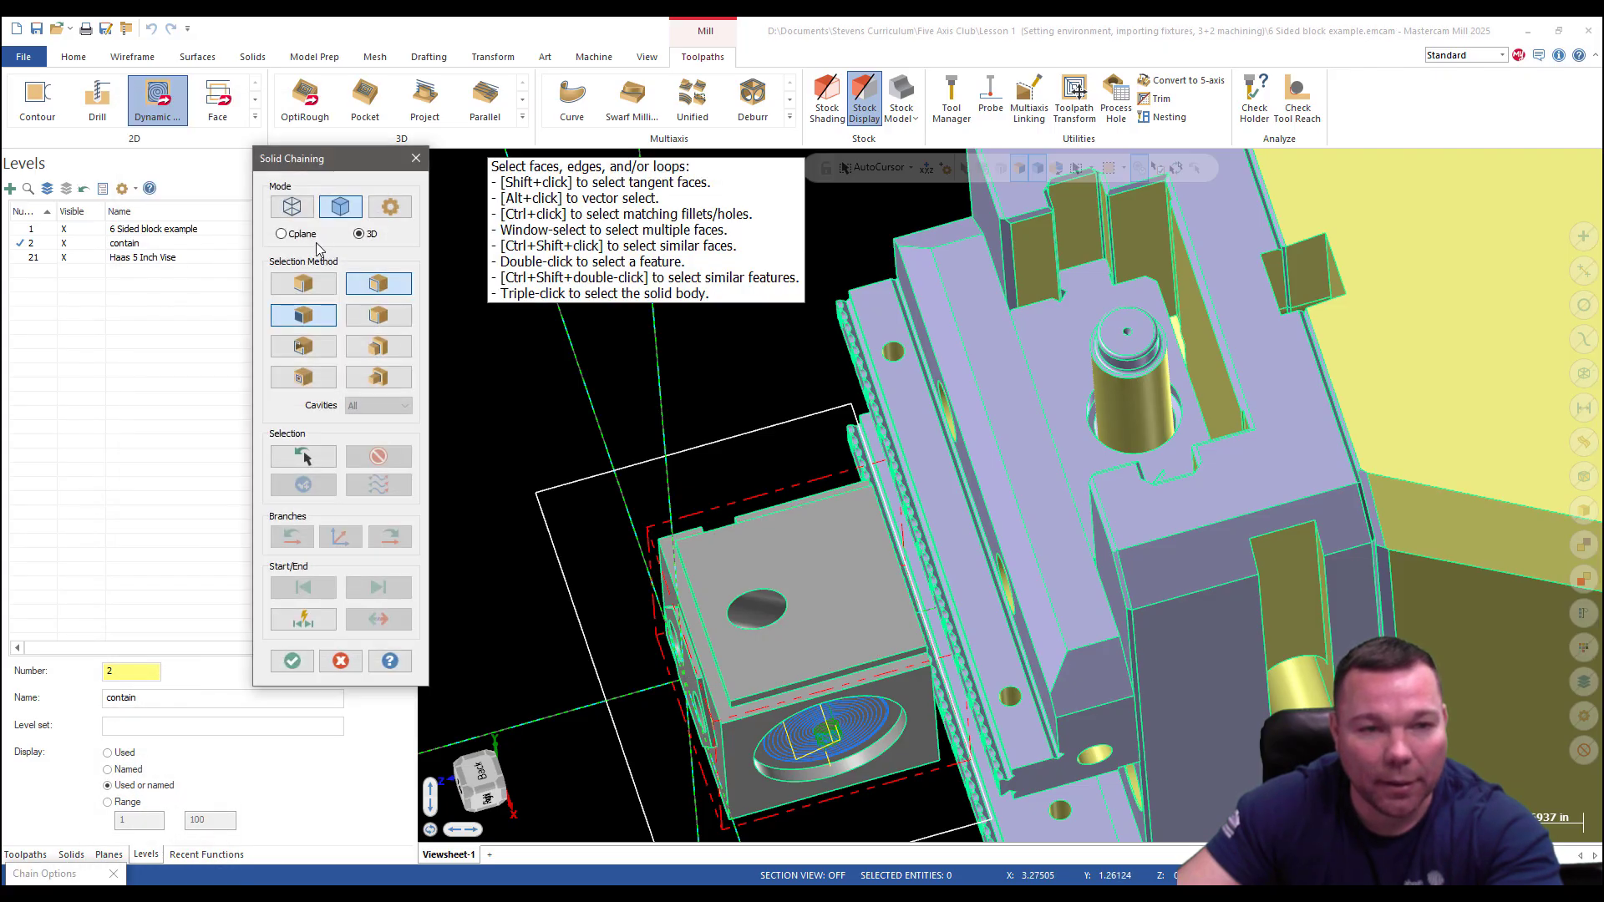
click(292, 208)
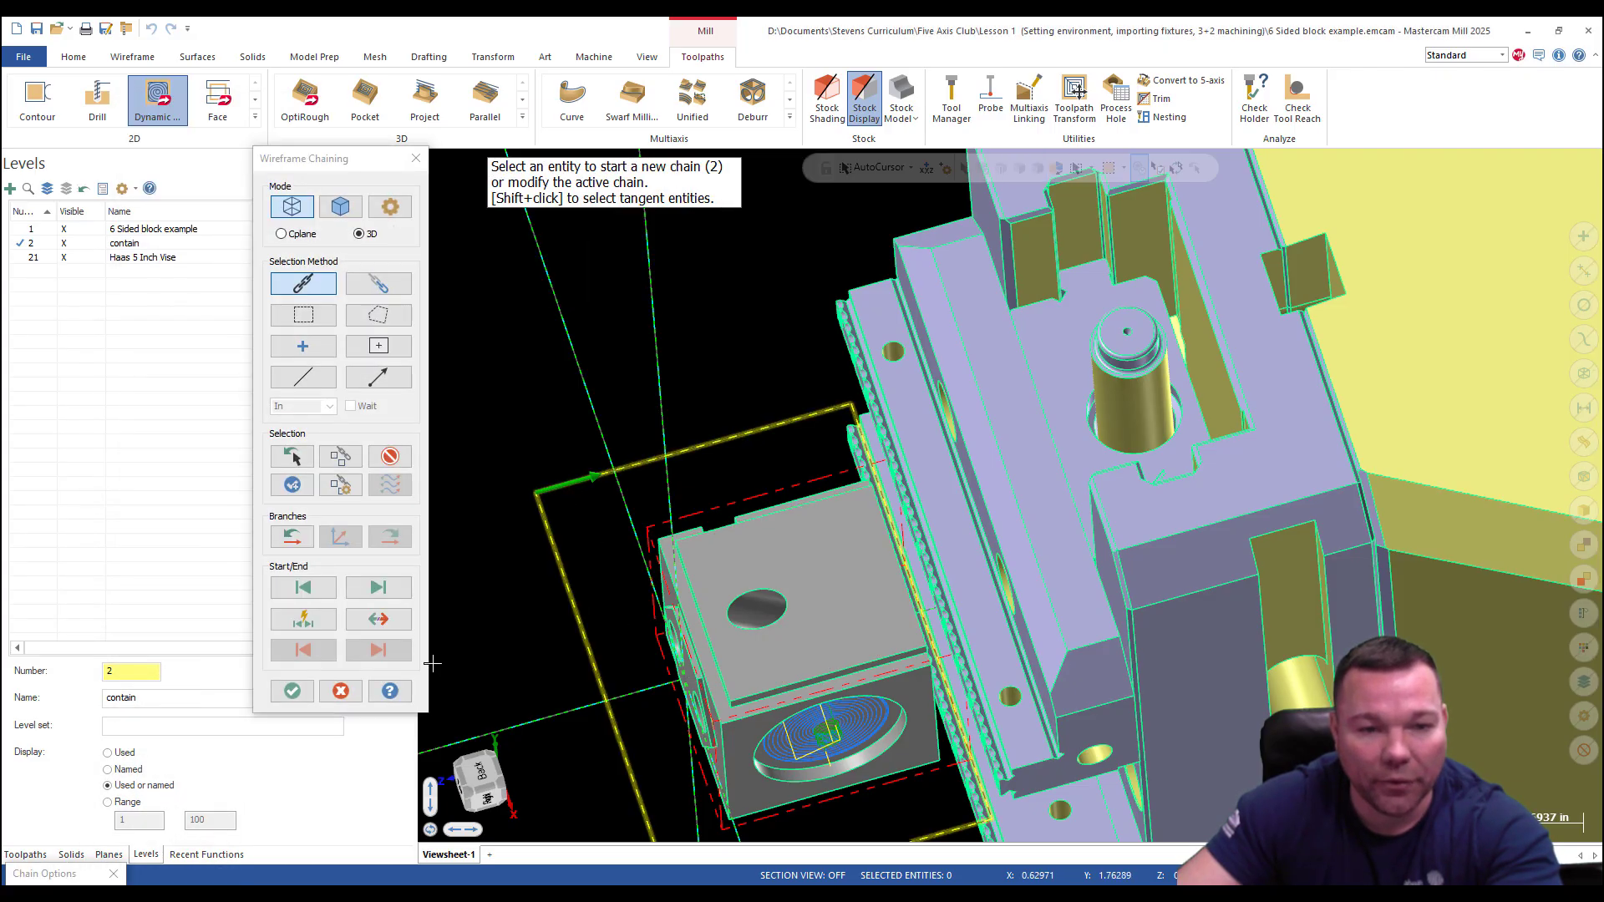
click(291, 693)
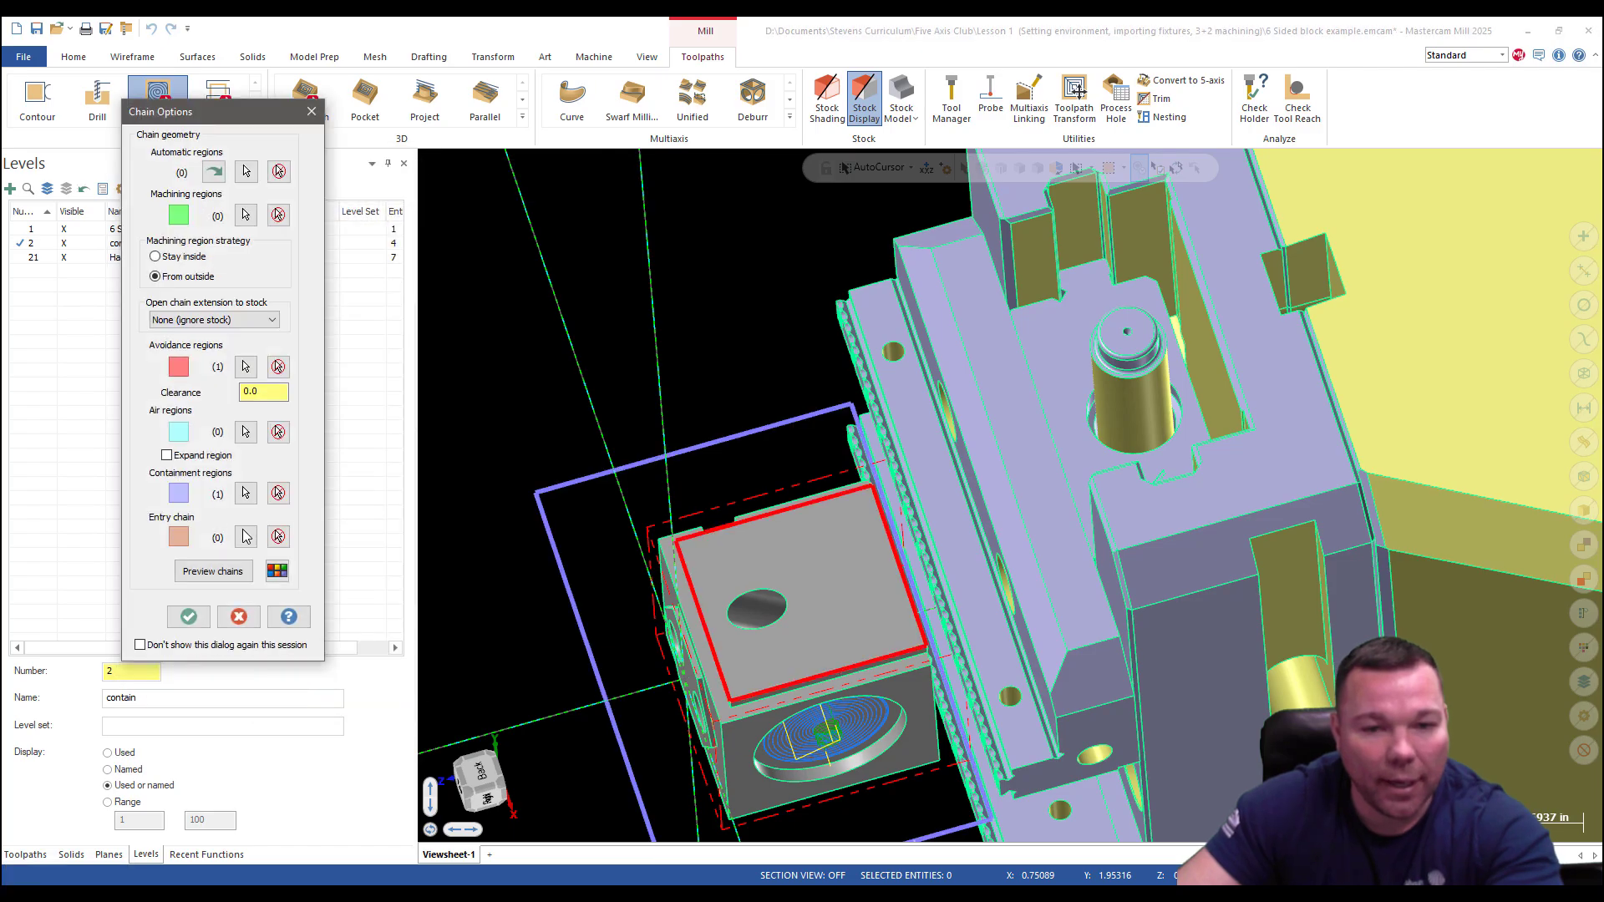
mouse_move(872, 487)
middle_down()
mouse_move(878, 532)
mouse_move(869, 482)
mouse_move(835, 437)
mouse_move(854, 501)
middle_up()
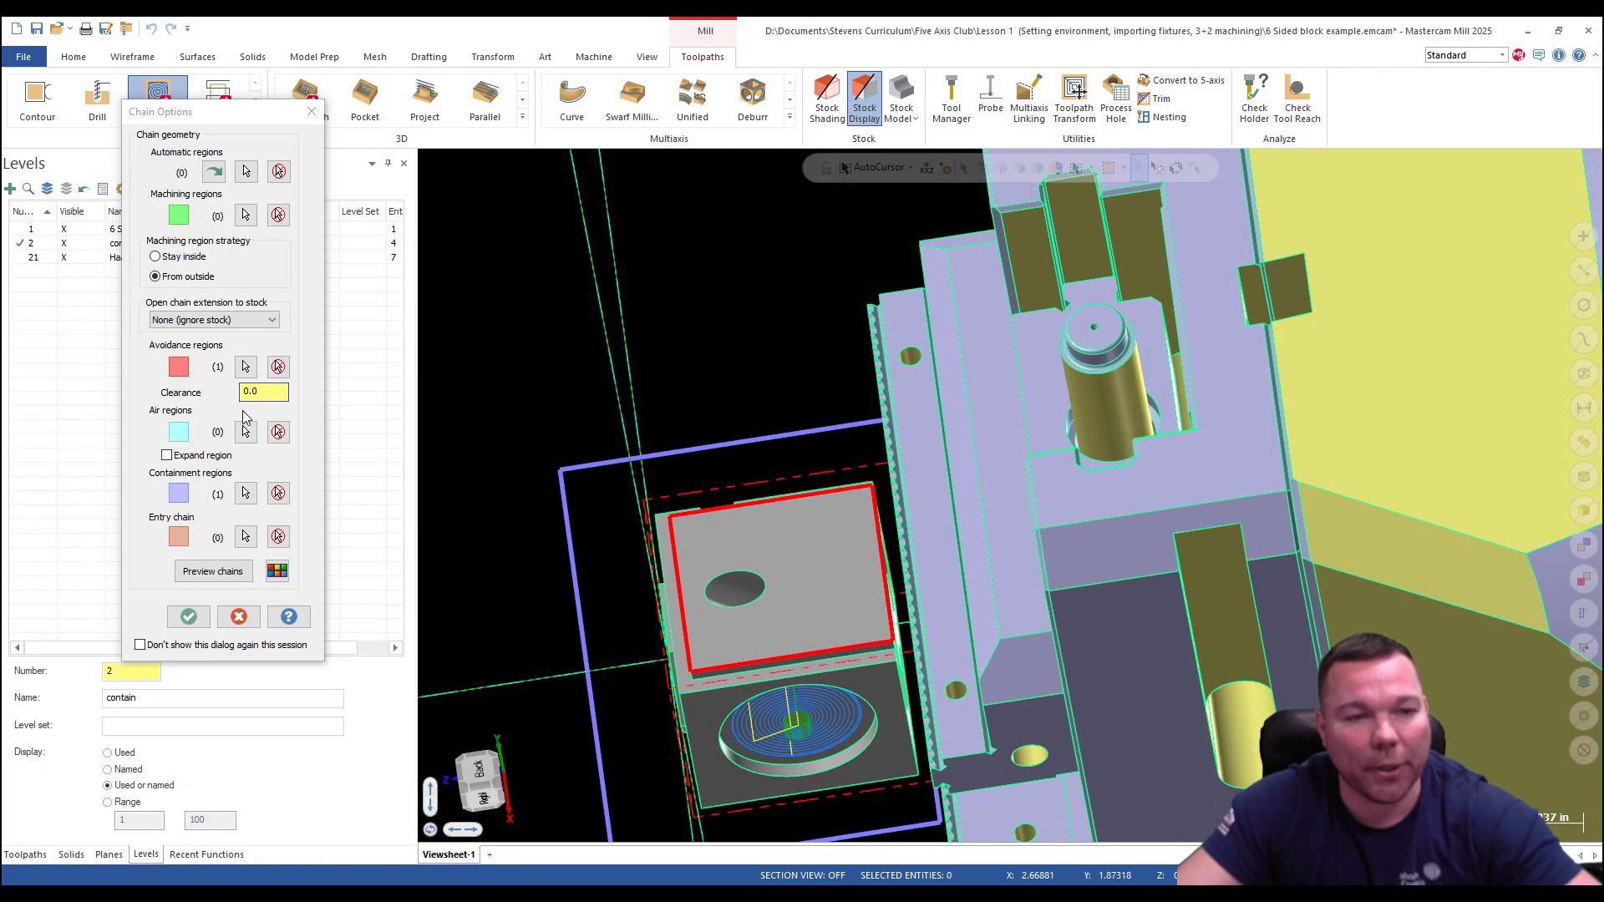
click(191, 619)
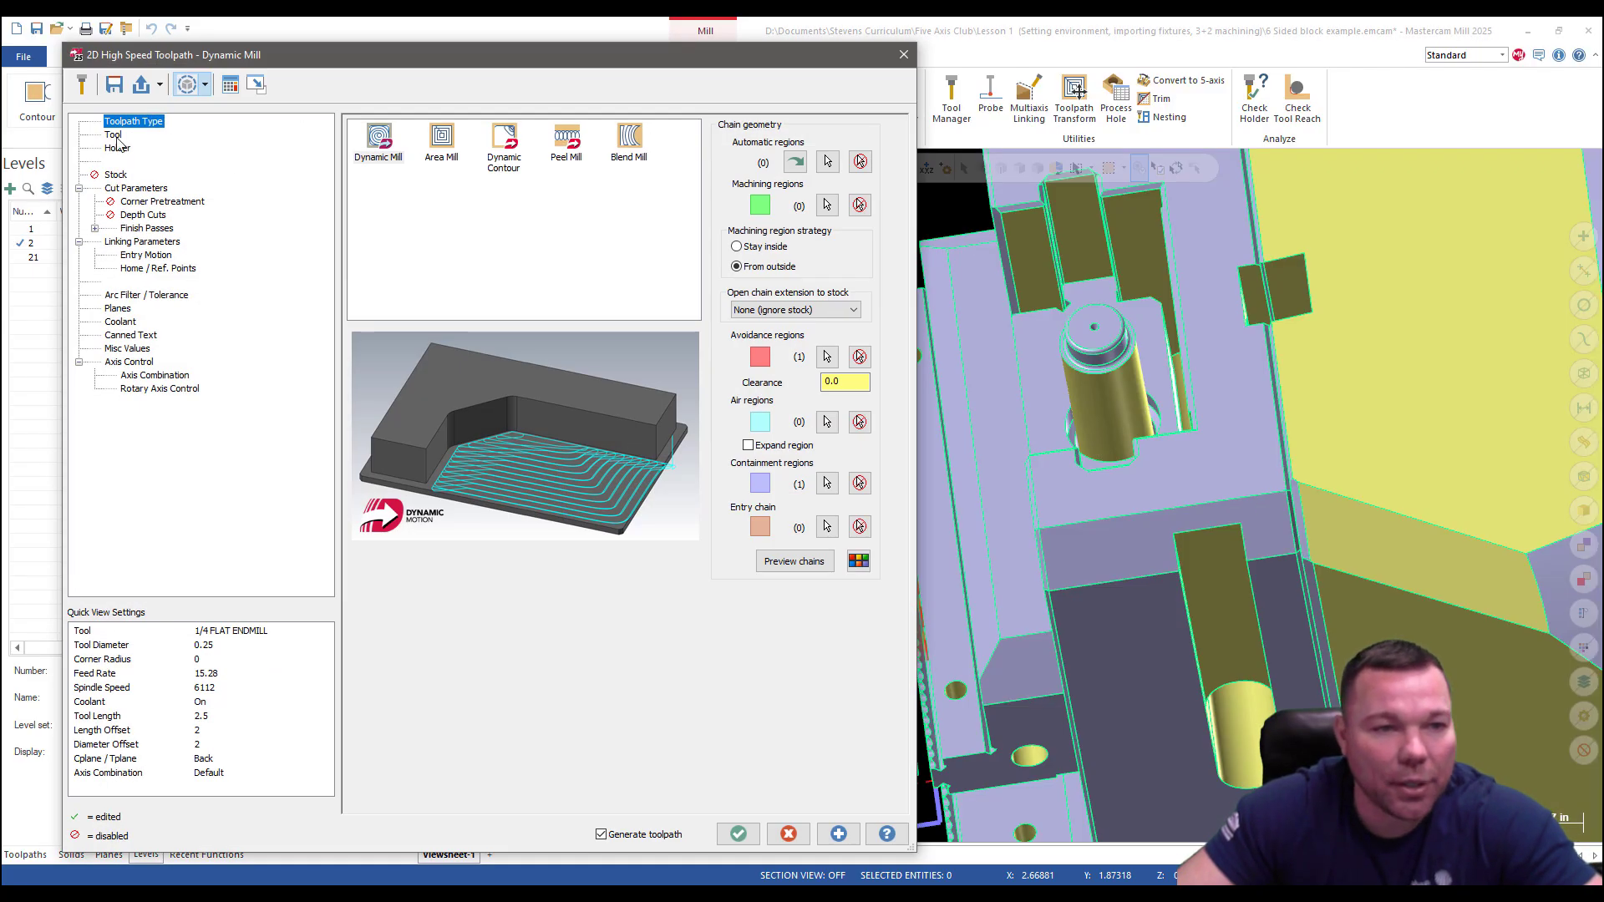
Choose tool 2, the 1/4 flat endmill, for the back-side dynamic mill toolpath and accept its modified settings.
click(114, 134)
click(528, 162)
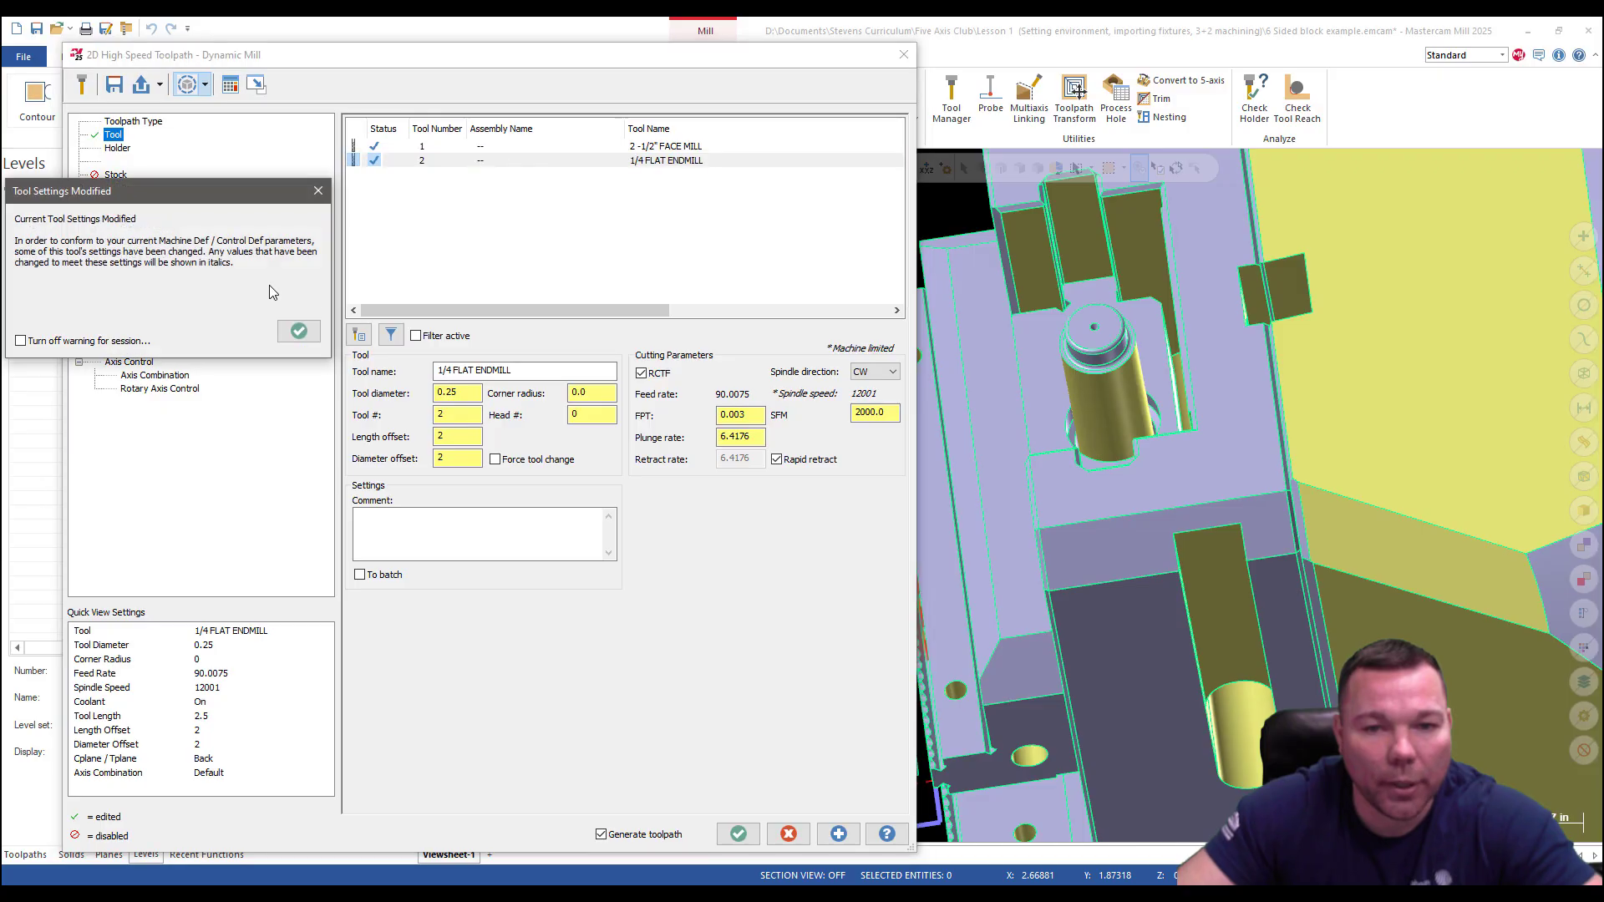
click(298, 333)
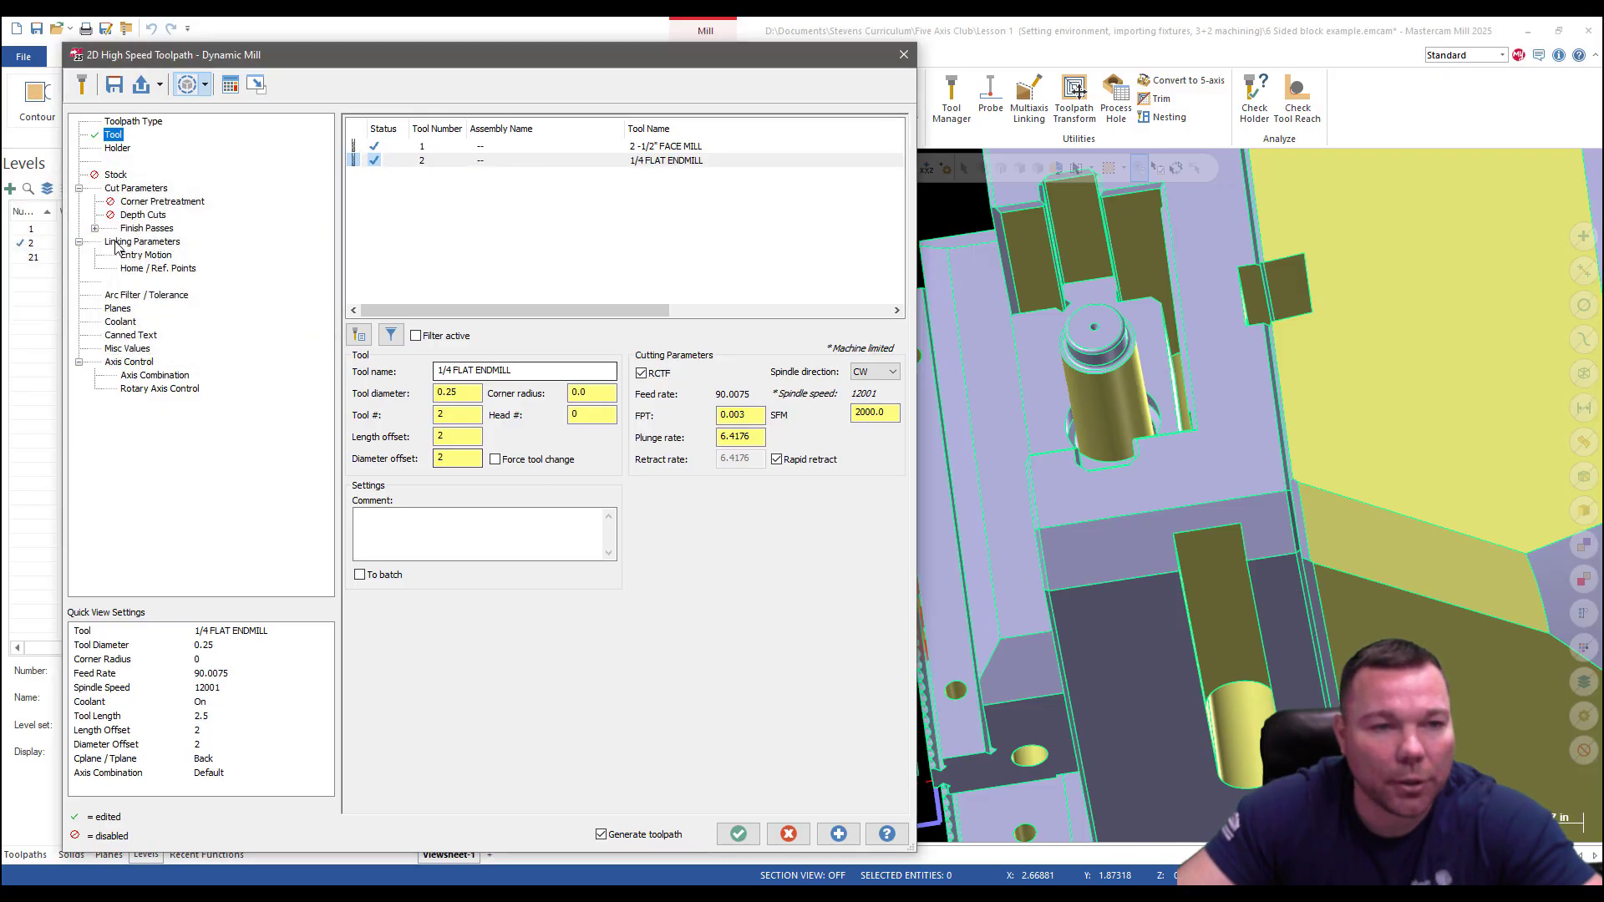
Set the dynamic mill's absolute depth to 0.825 by picking the corner of the ledge below the raised back face.
click(135, 188)
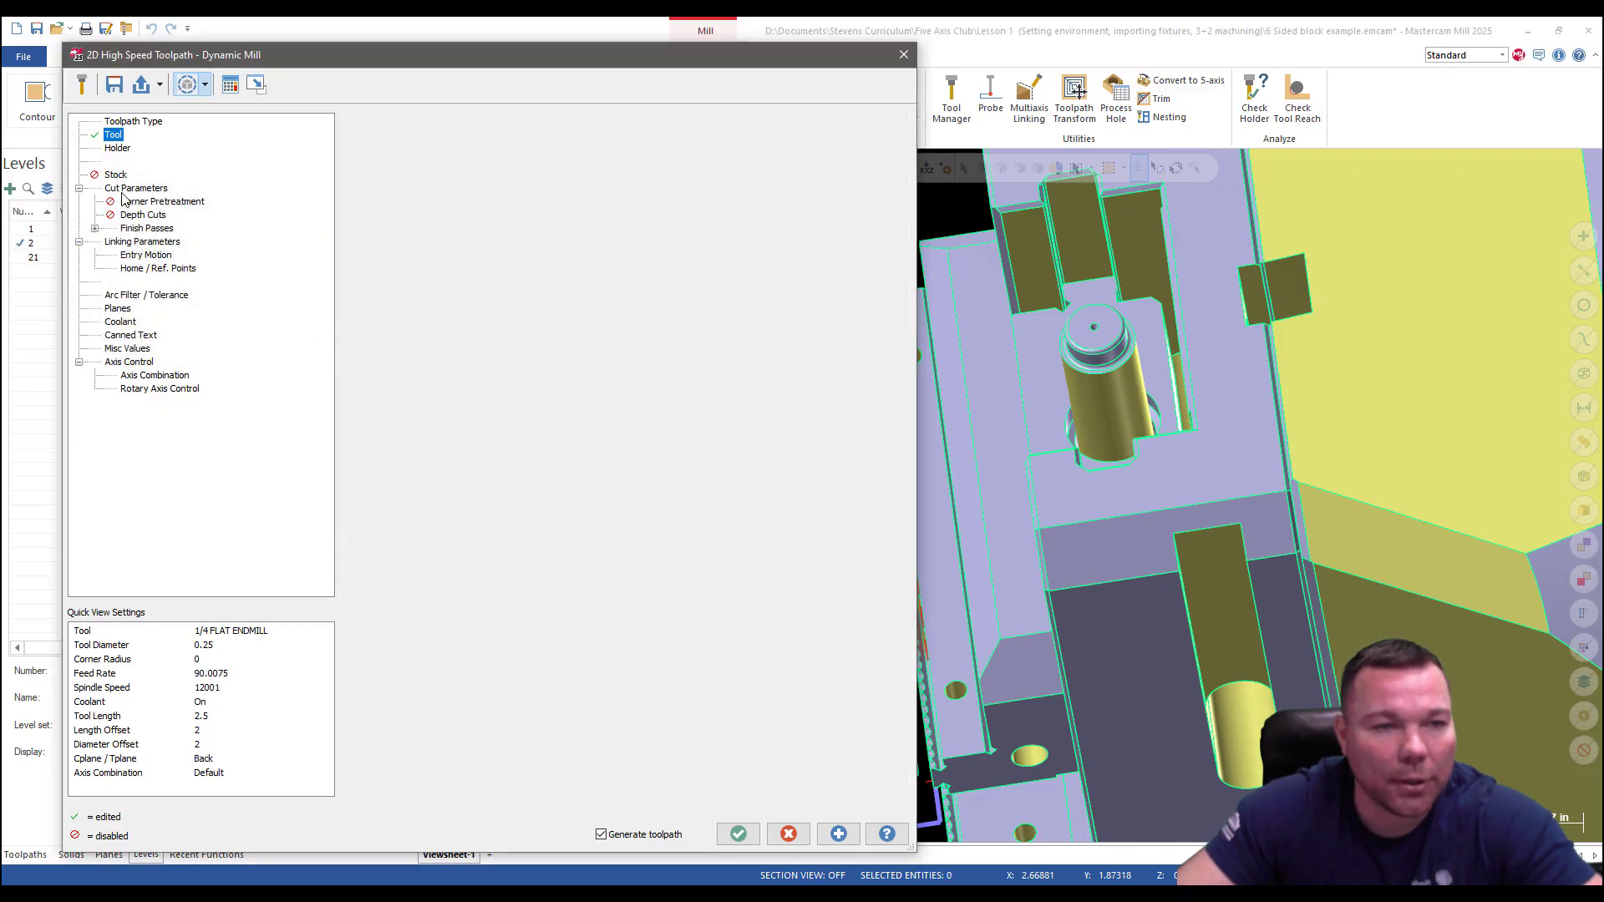
click(129, 242)
click(420, 411)
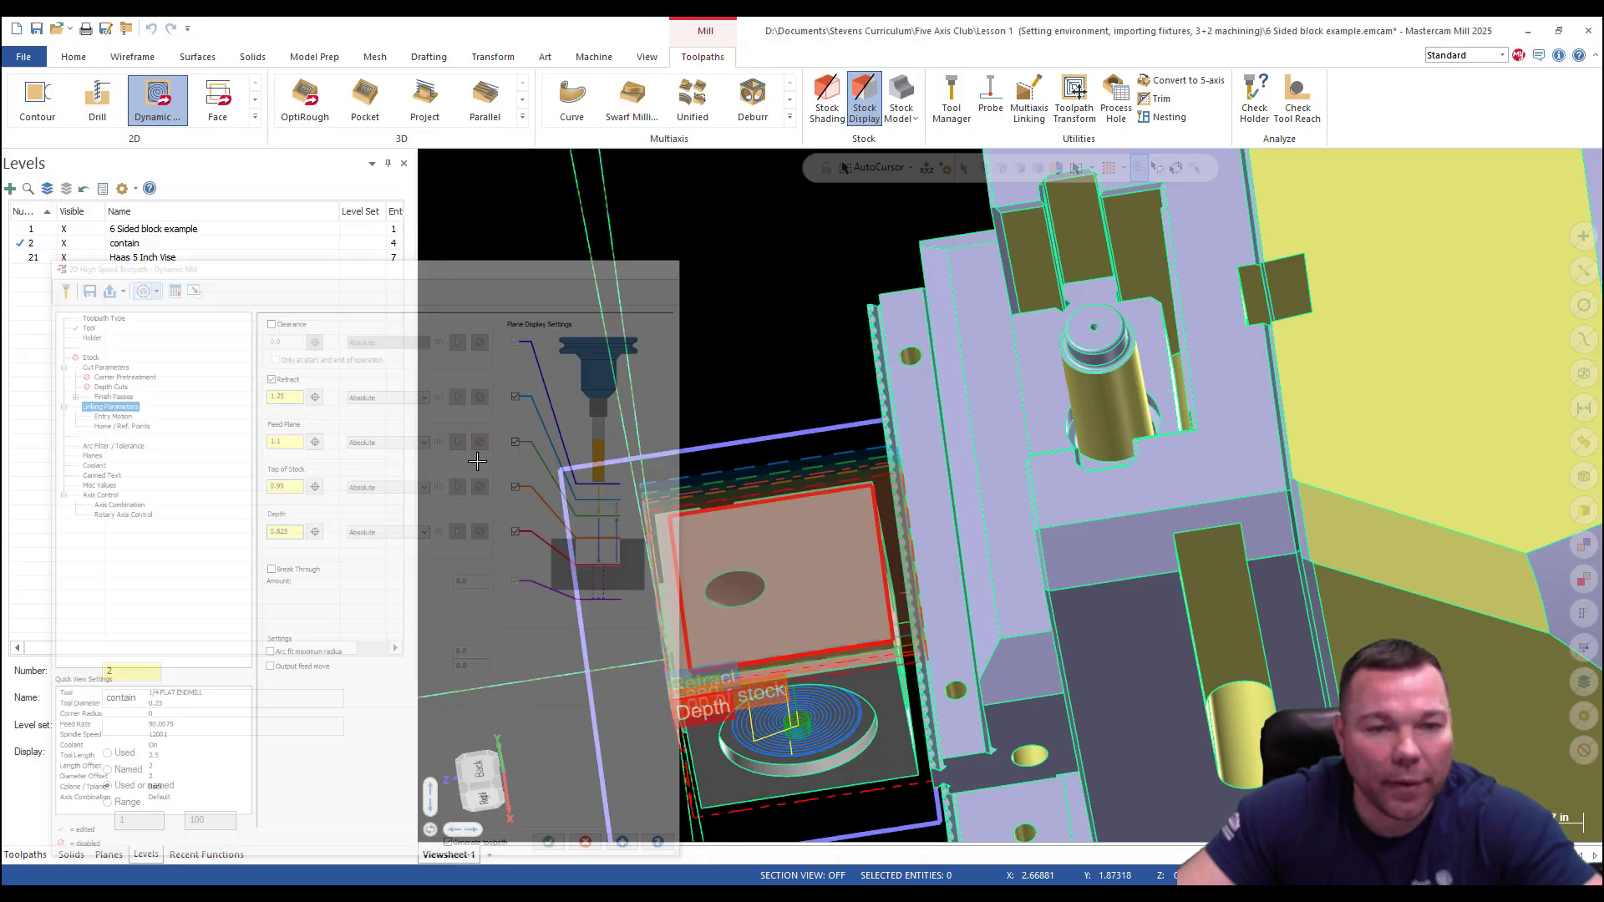
scroll(707, 650, up, 2)
scroll(708, 650, up, 5)
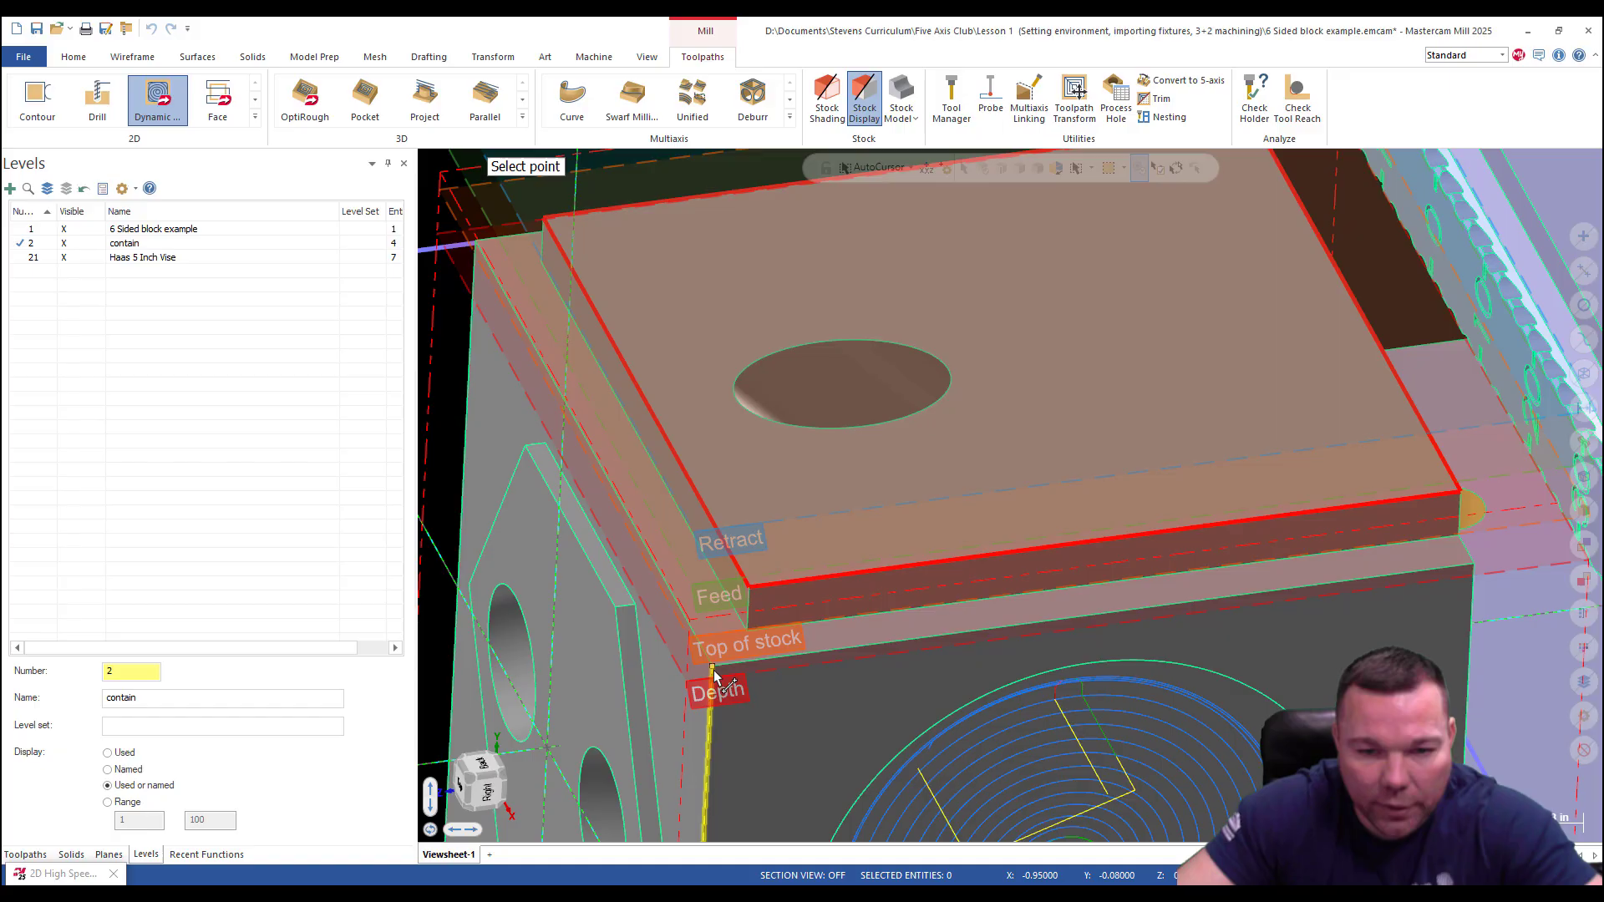
click(712, 672)
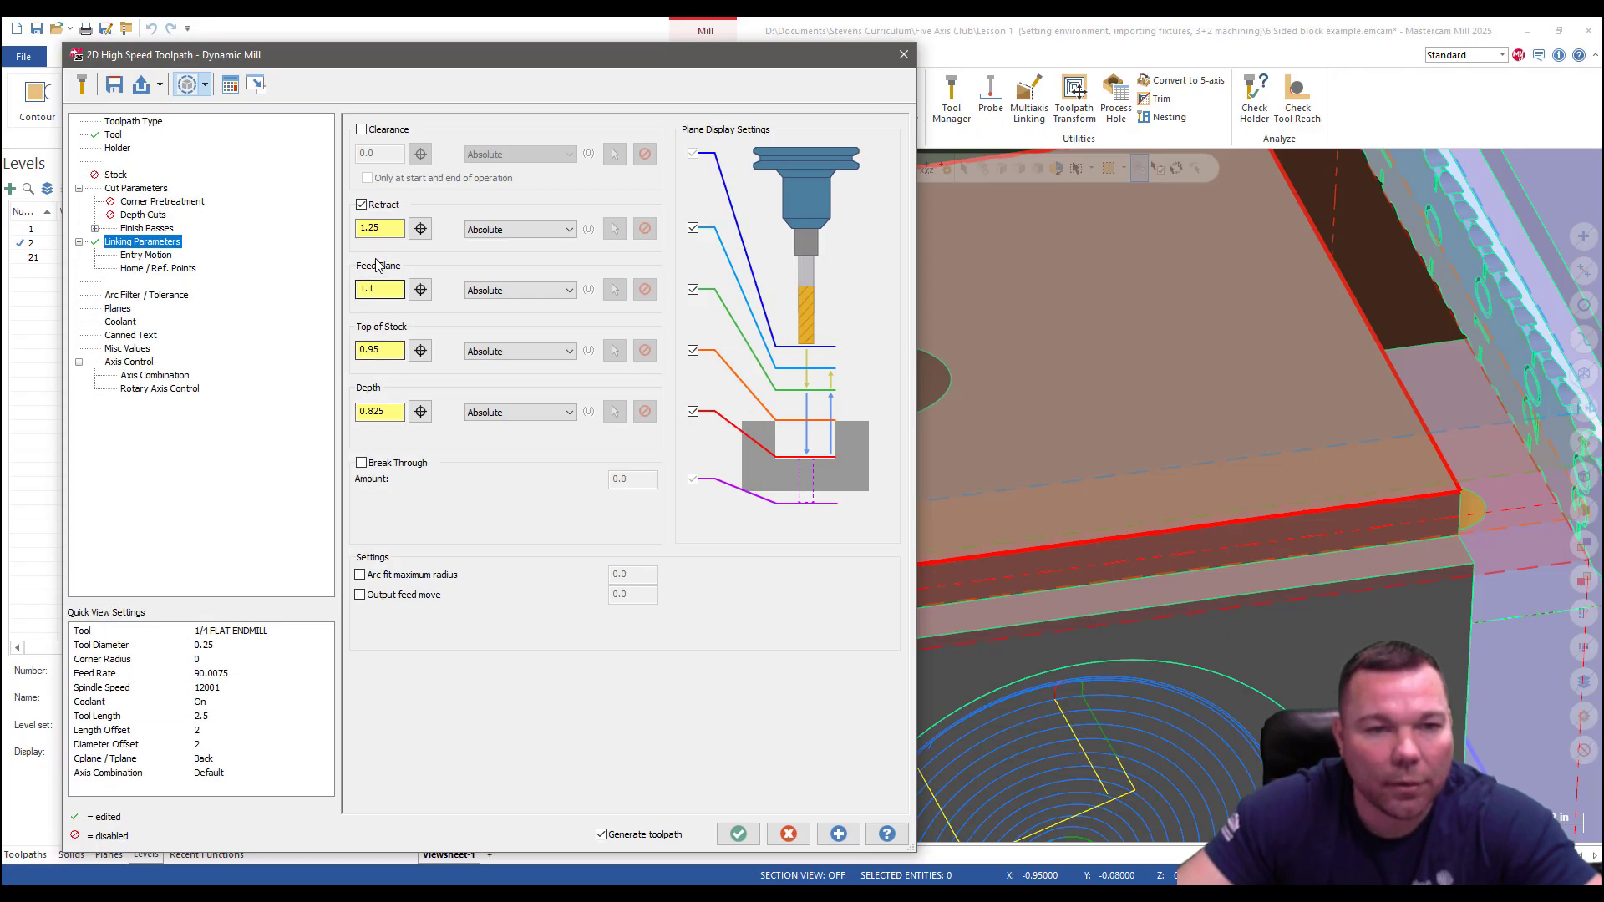
Generate the back-side dynamic mill toolpath with the finish pass turned off and stock to leave on walls set to 0.01.
click(142, 229)
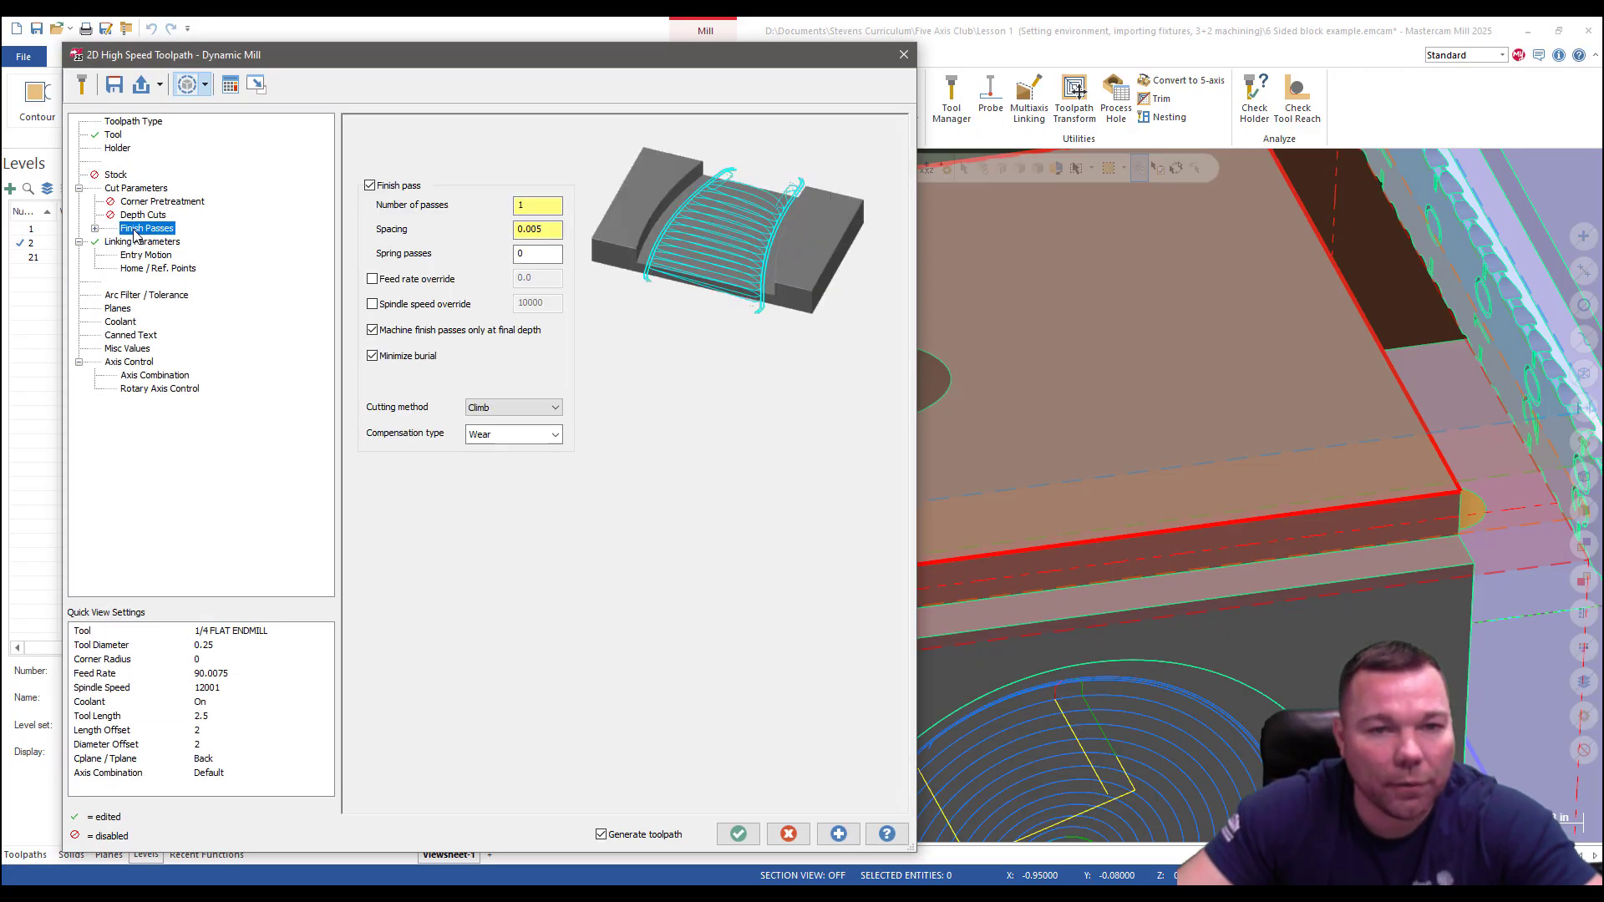
click(370, 186)
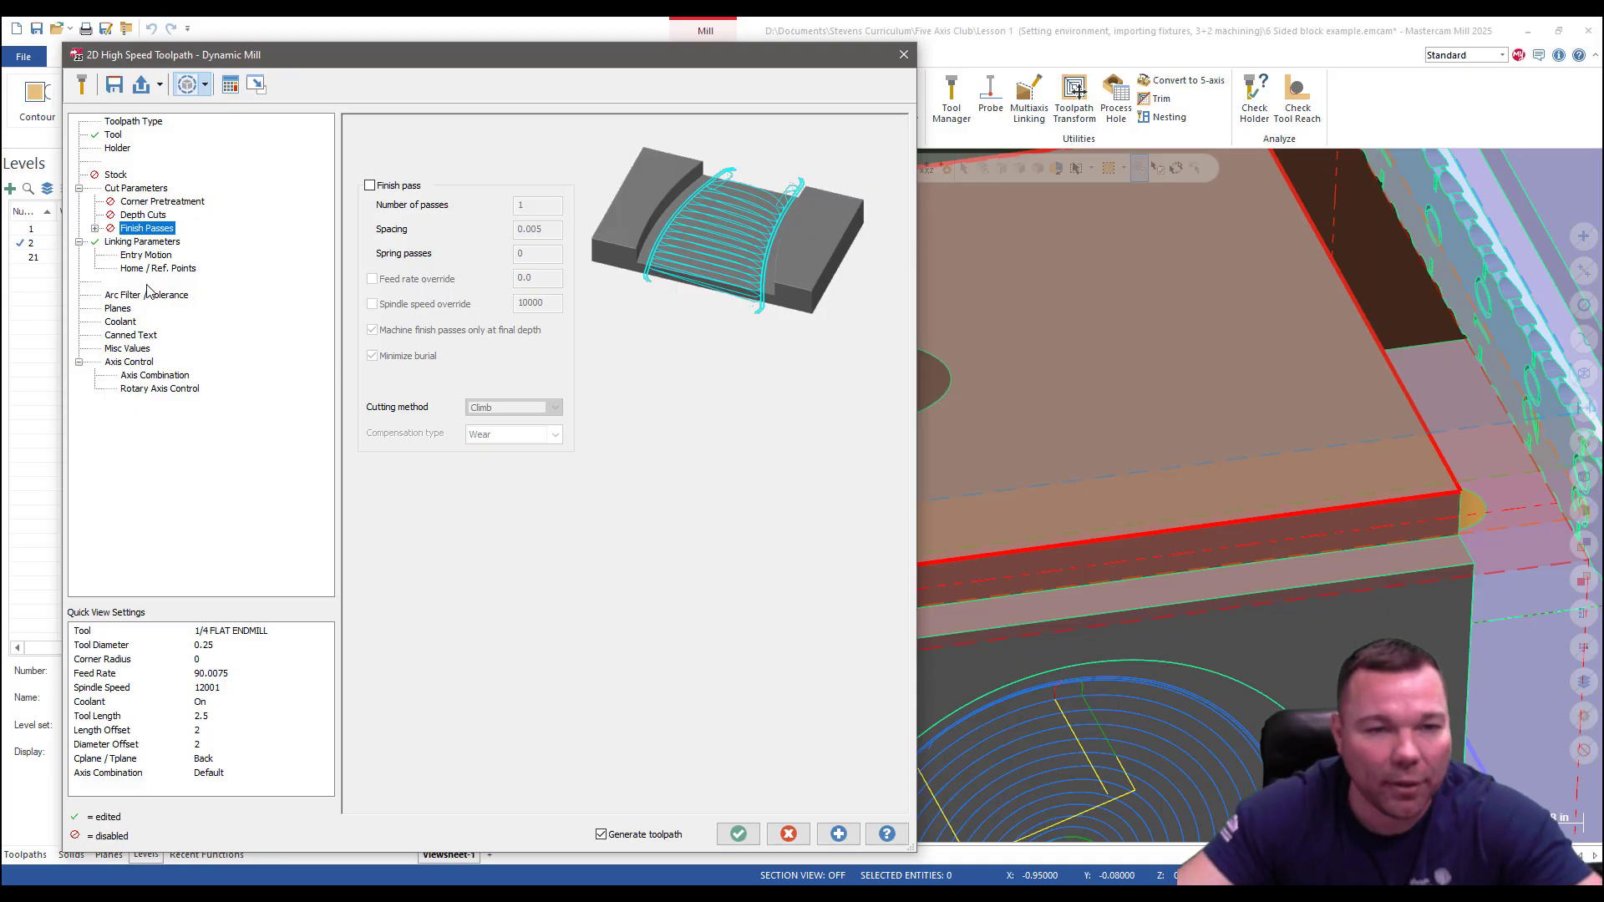
click(134, 189)
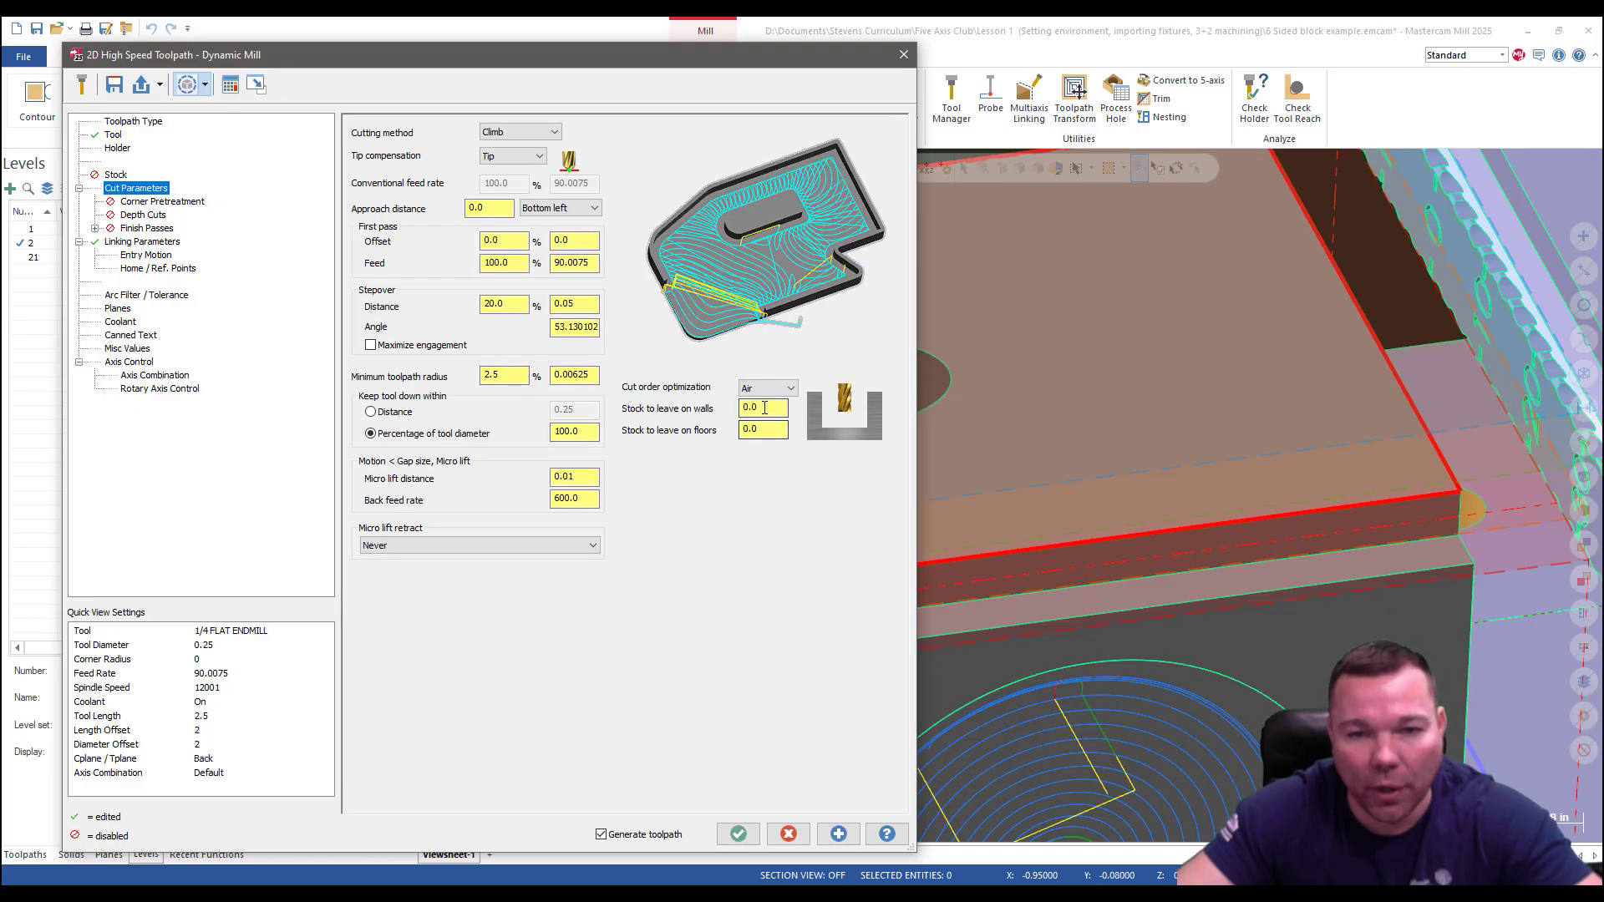
drag(764, 409, 709, 416)
text(.)
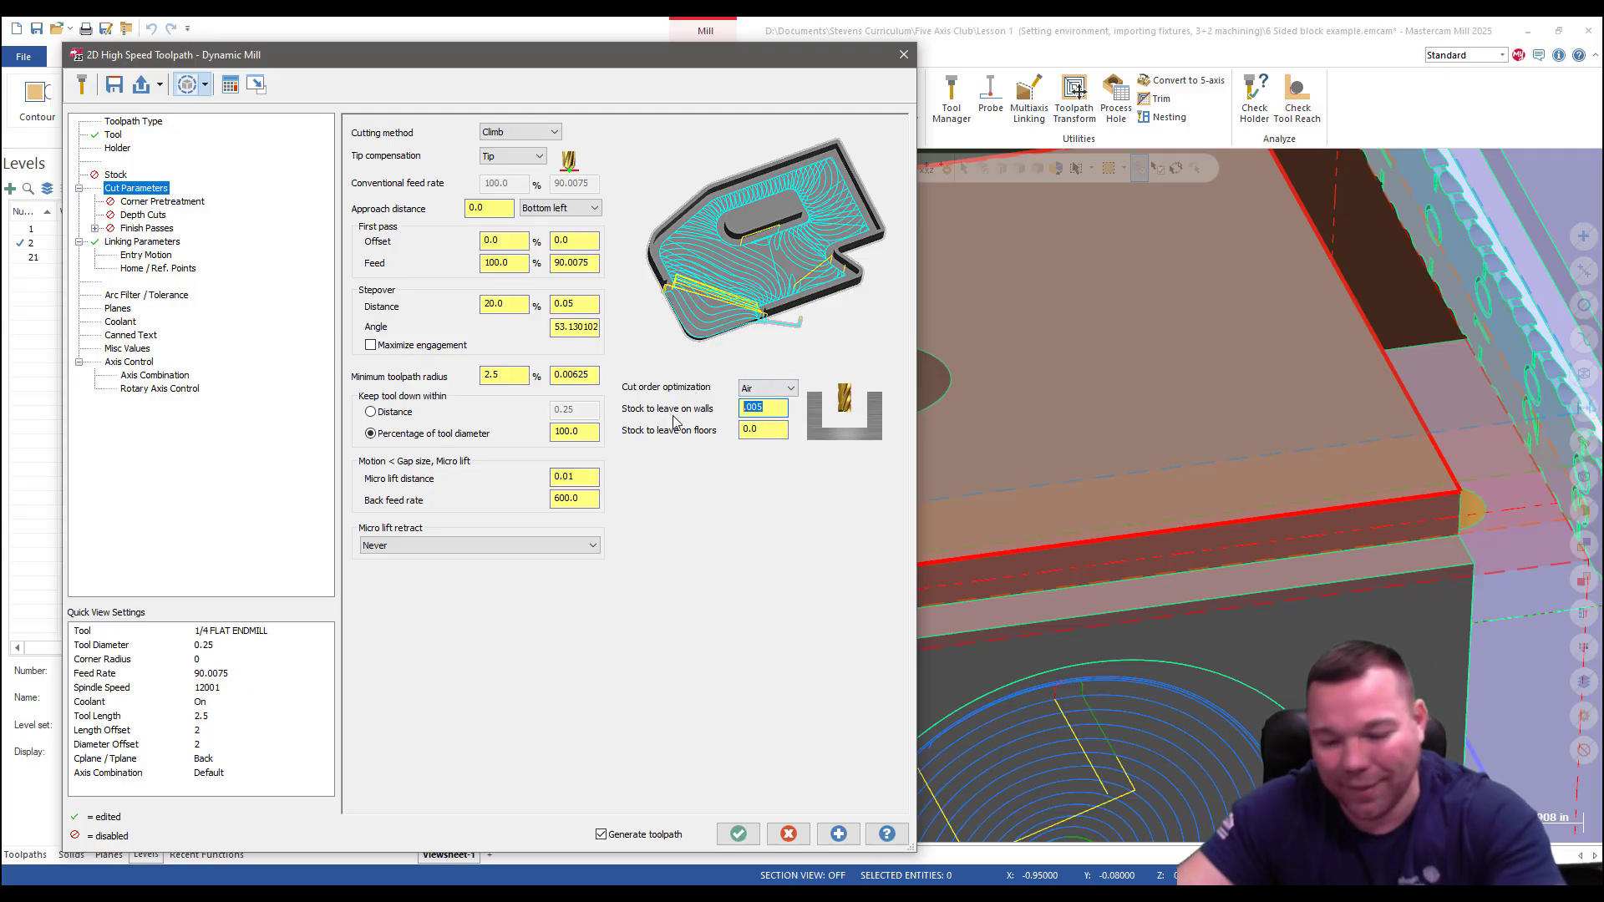
key(BackSpace)
key(BackSpace)
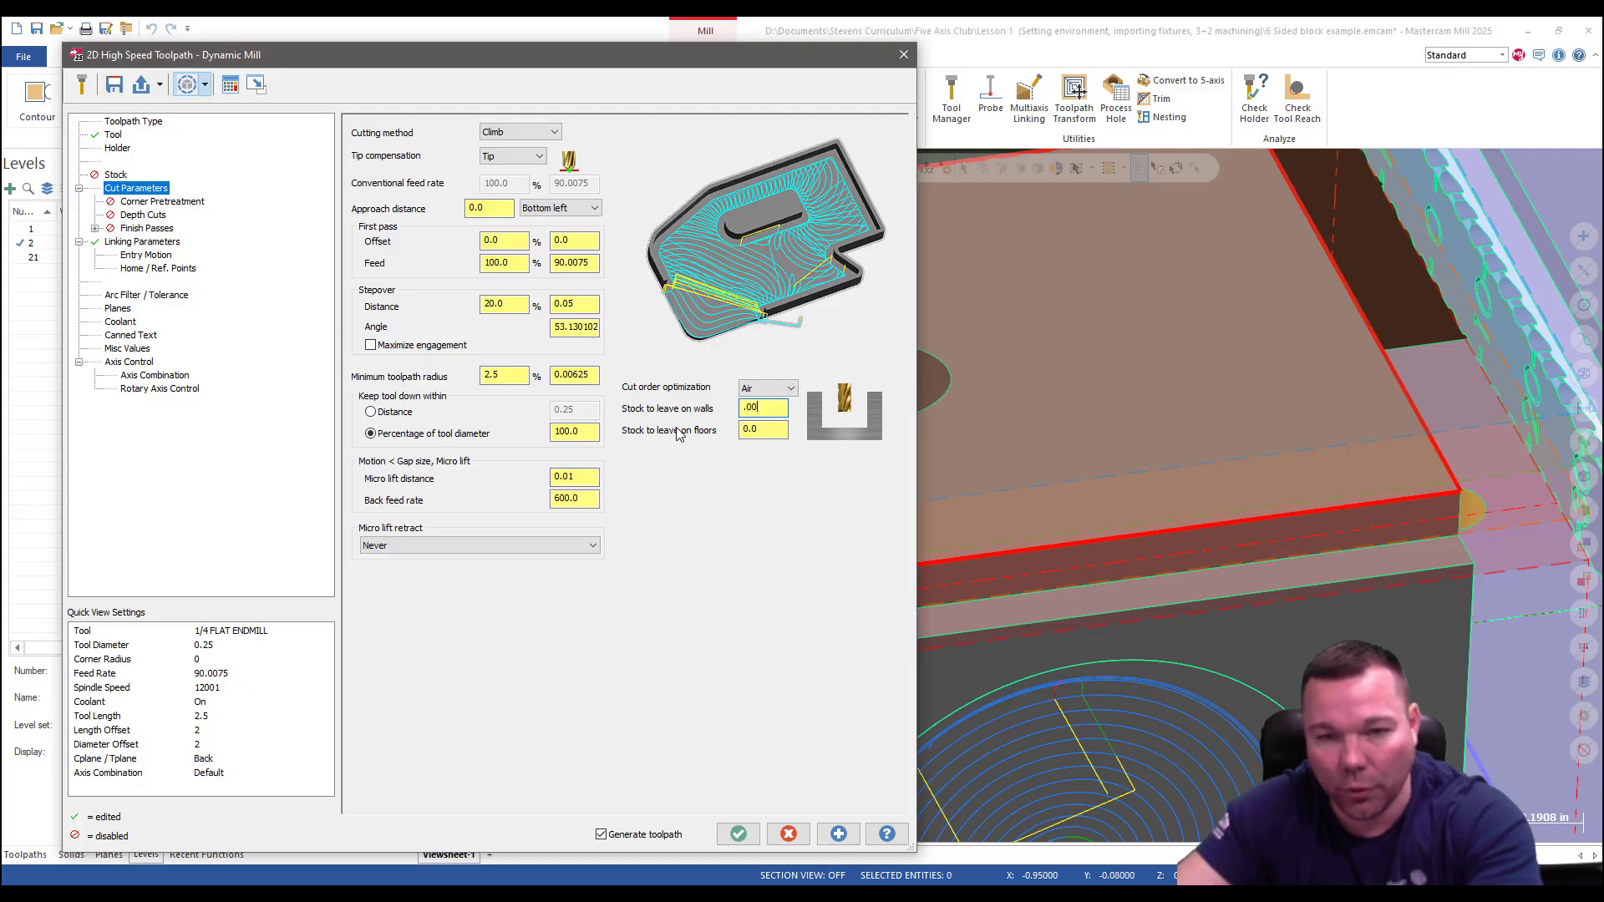
text(1)
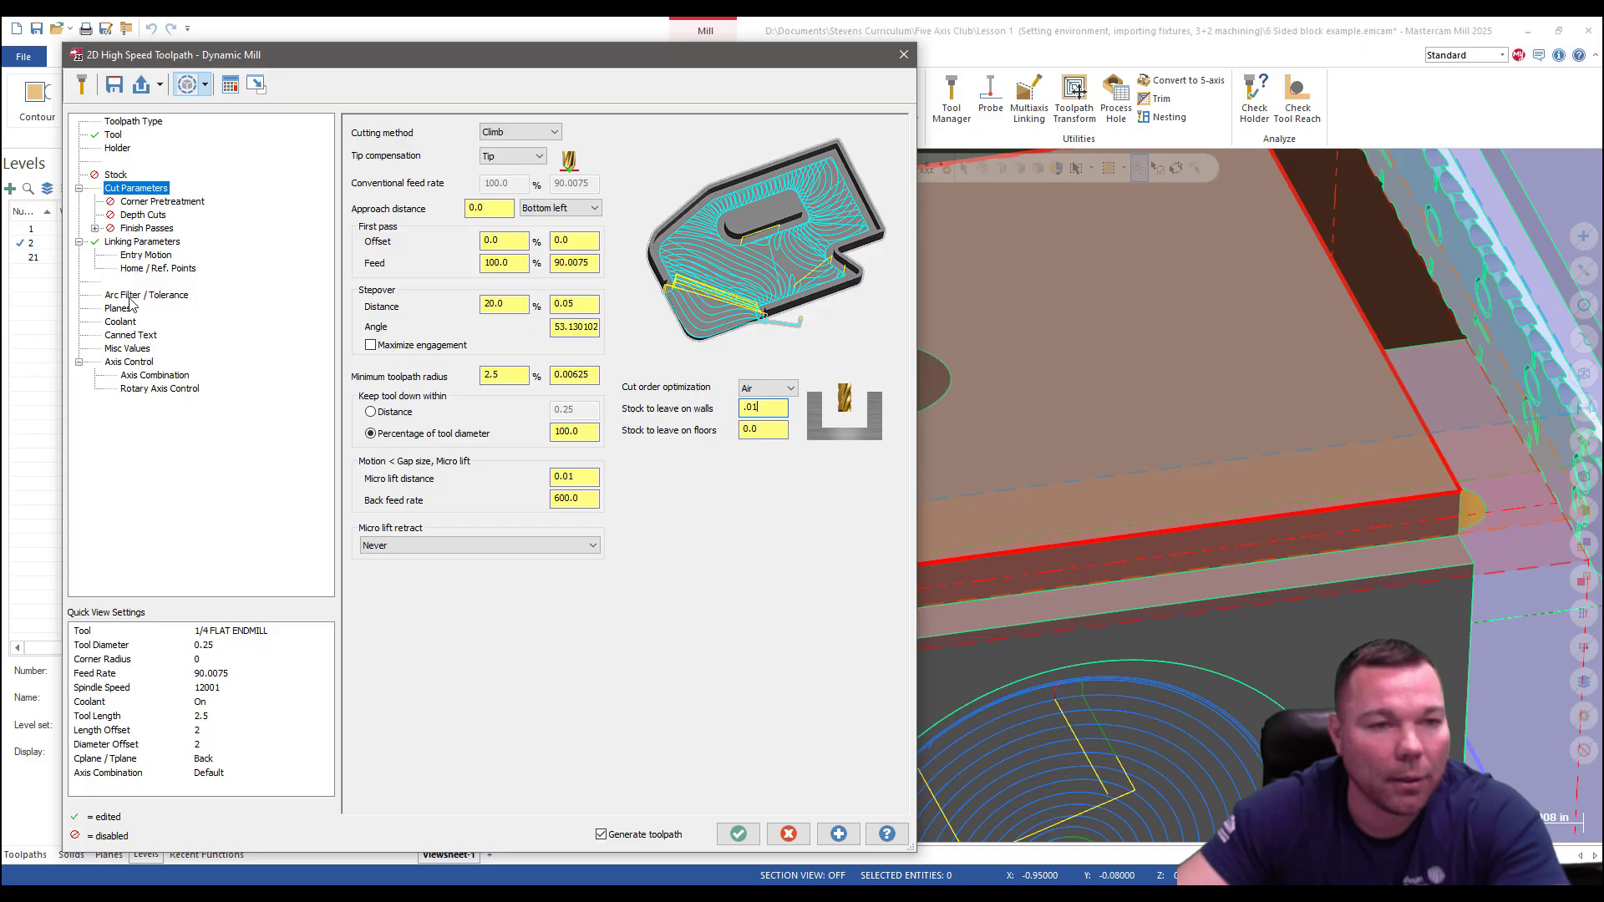
click(742, 840)
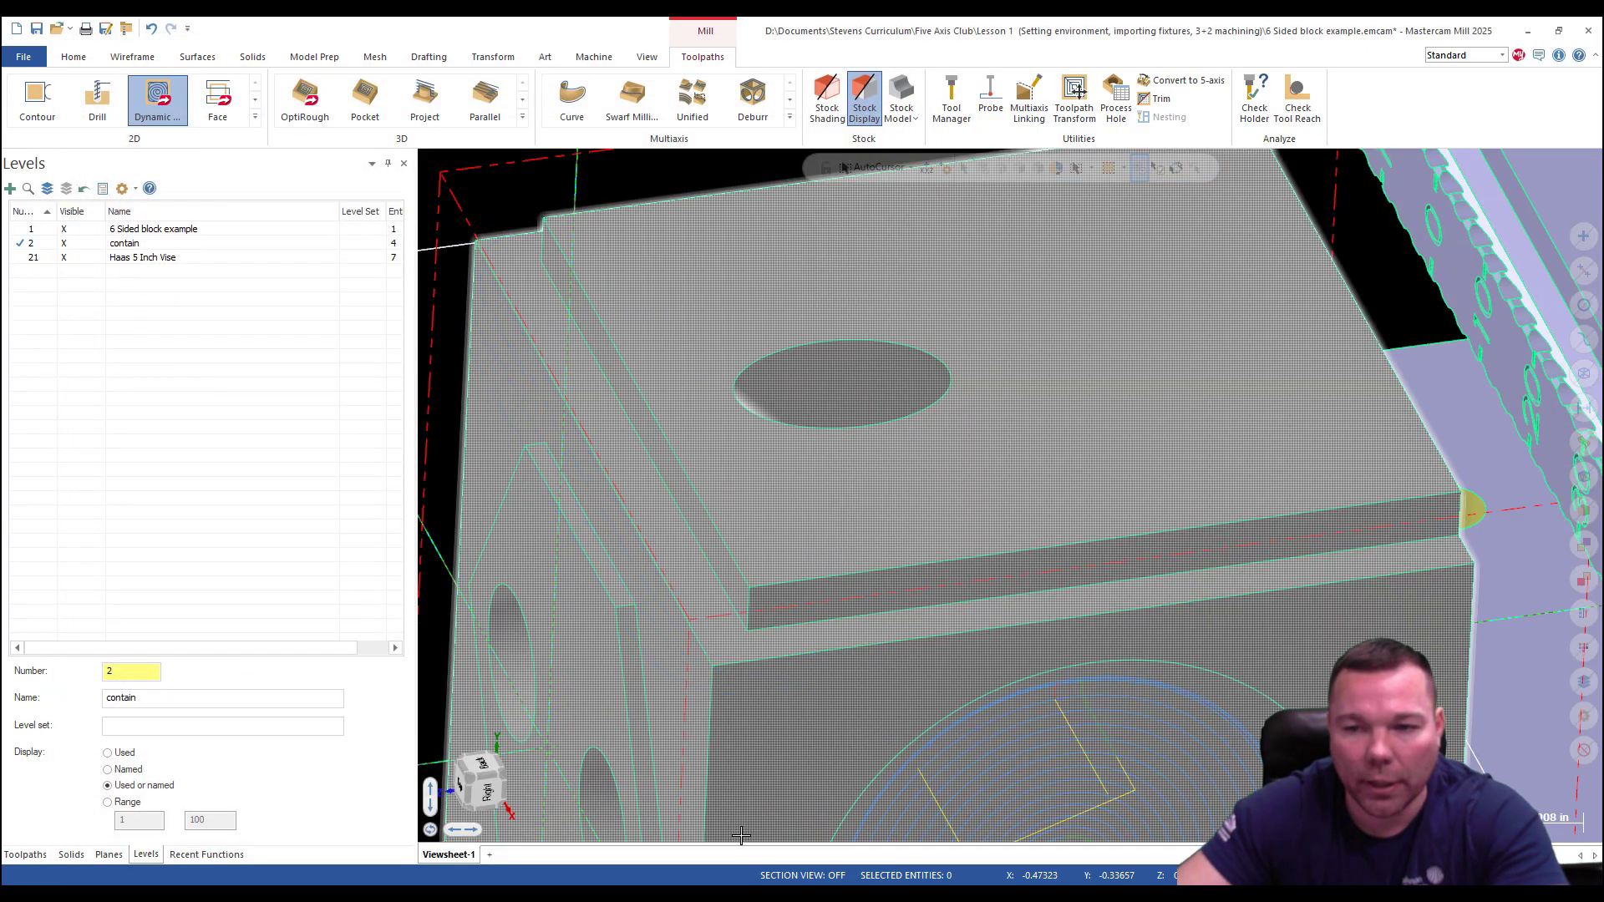
Backplot the back-side dynamic mill toolpath and examine the tool's motion along the edges around the raised face.
scroll(749, 461, down, 3)
mouse_move(763, 399)
middle_down()
mouse_move(734, 448)
mouse_move(741, 398)
mouse_move(673, 405)
mouse_move(710, 423)
mouse_move(451, 269)
middle_up()
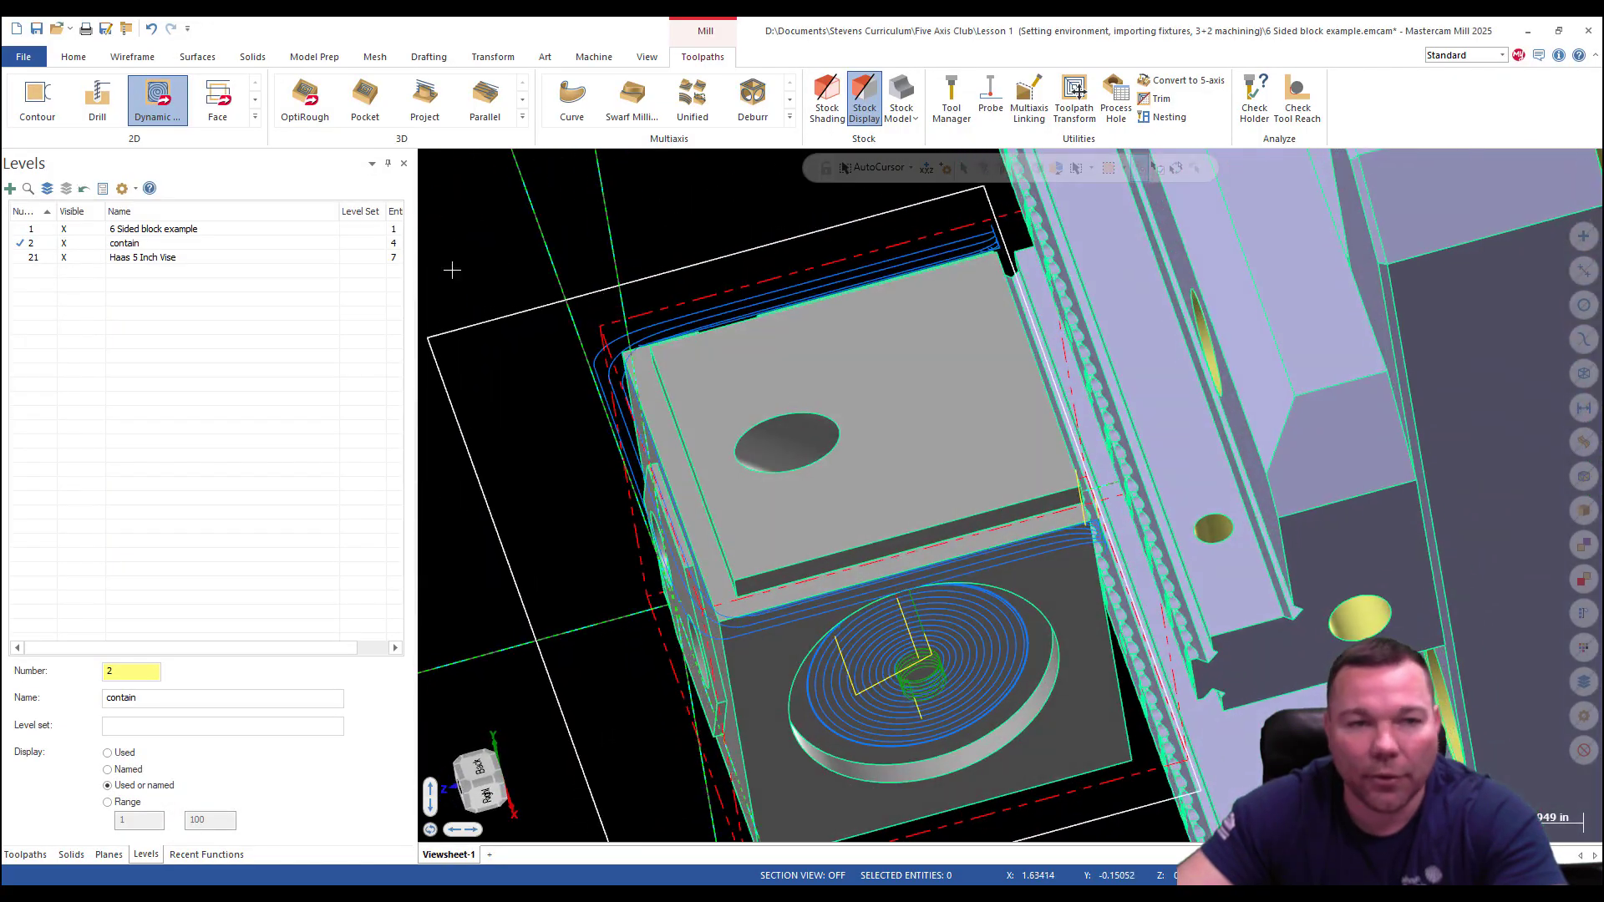
click(25, 854)
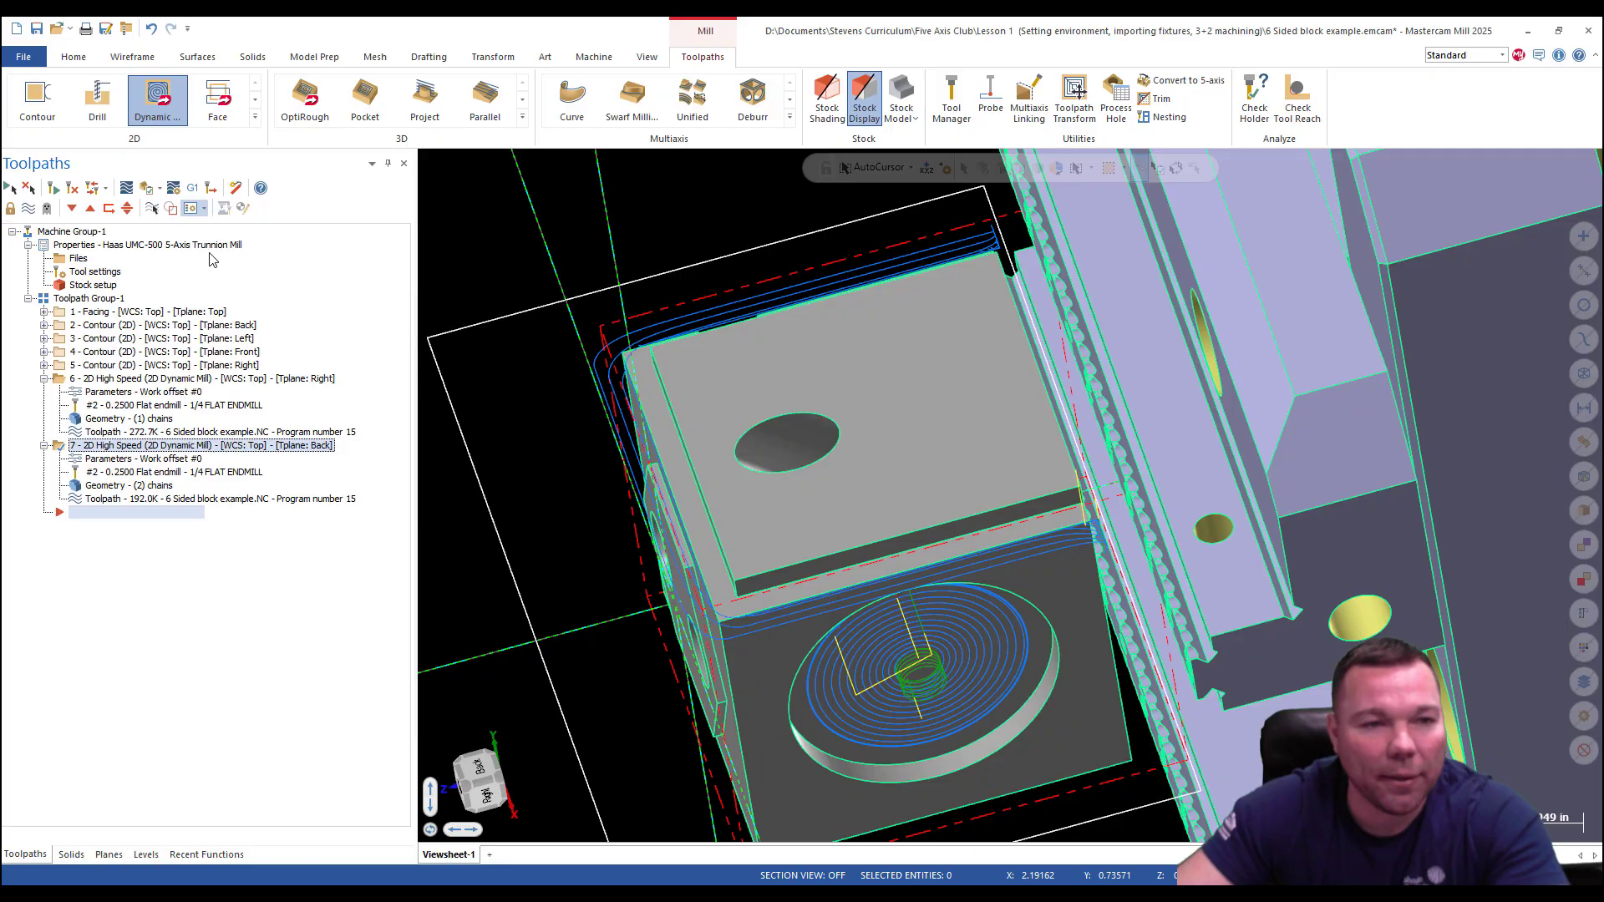
click(146, 190)
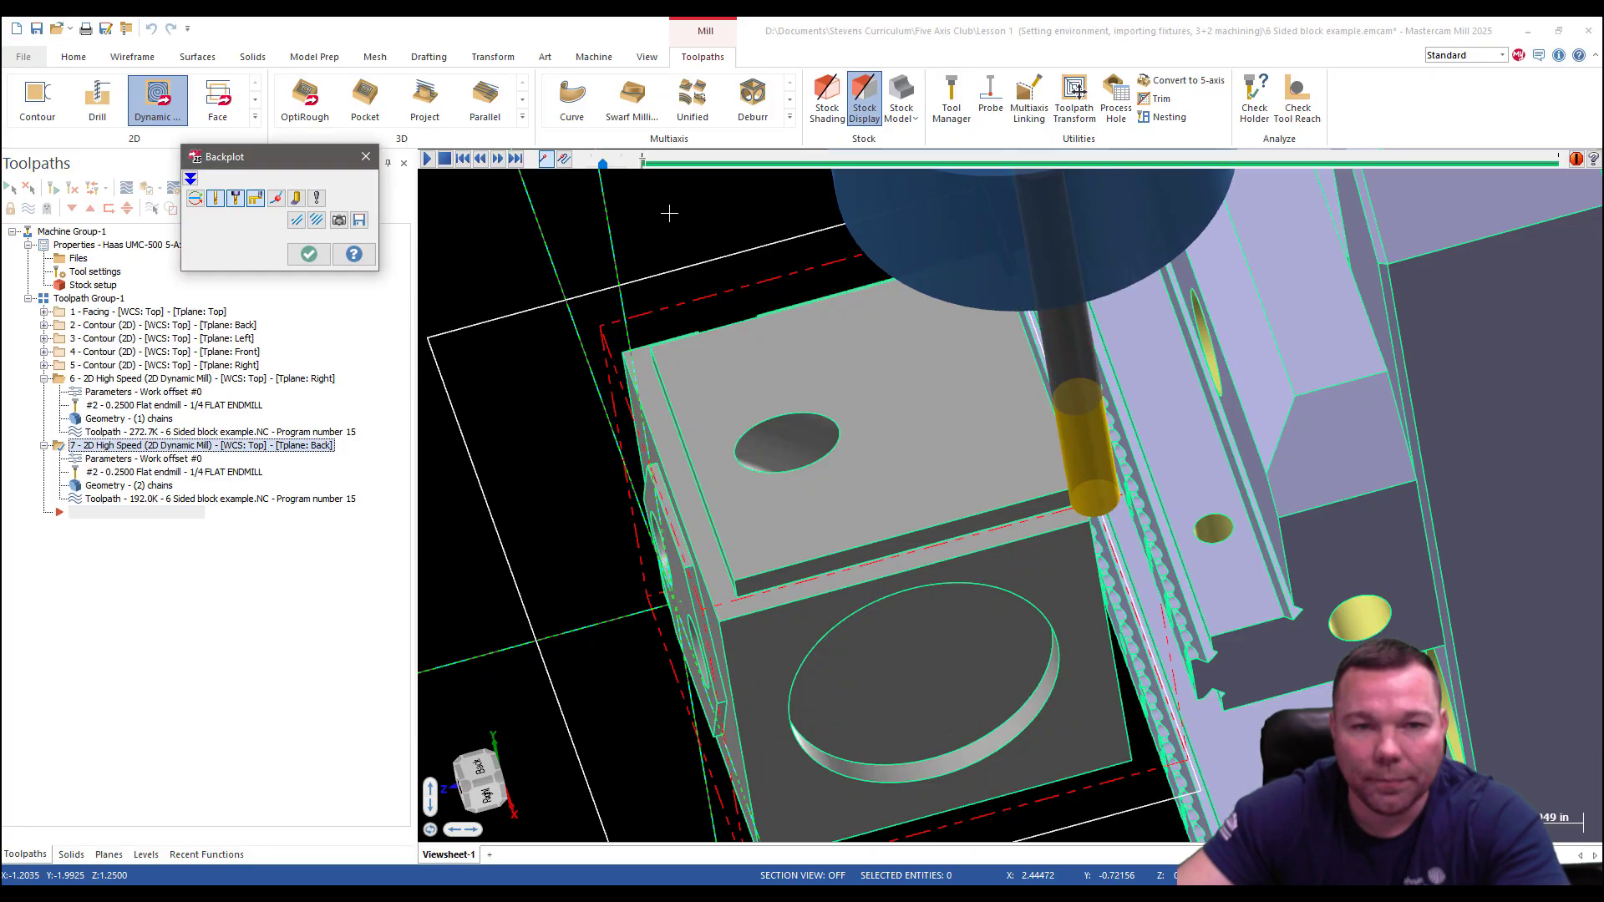
middle_drag(554, 203, 681, 345)
click(498, 159)
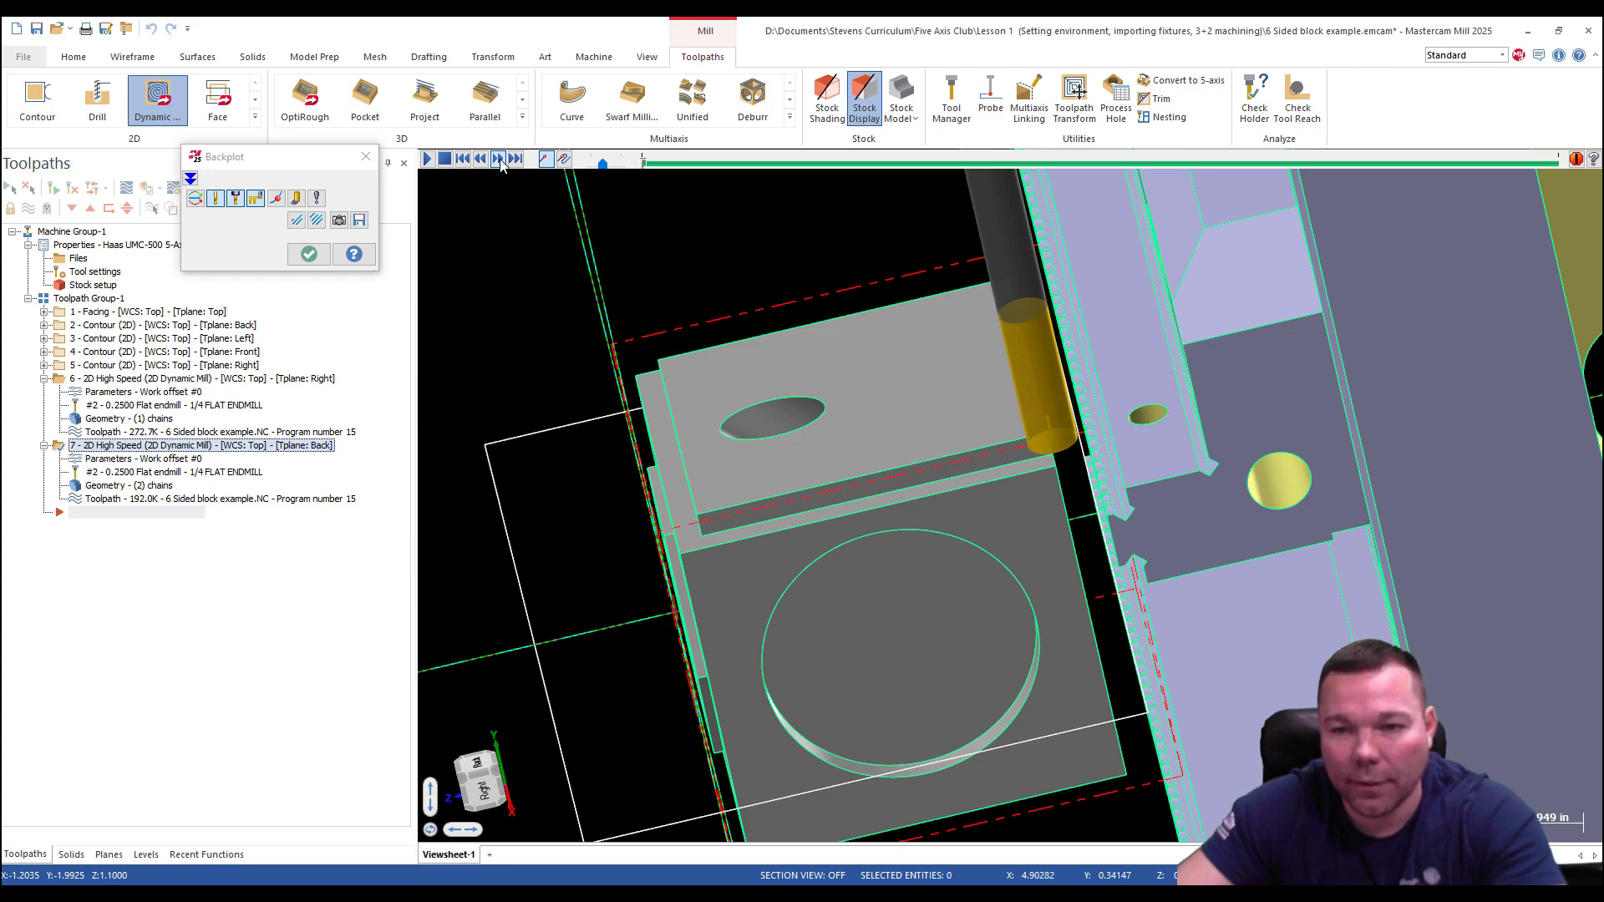
click(498, 159)
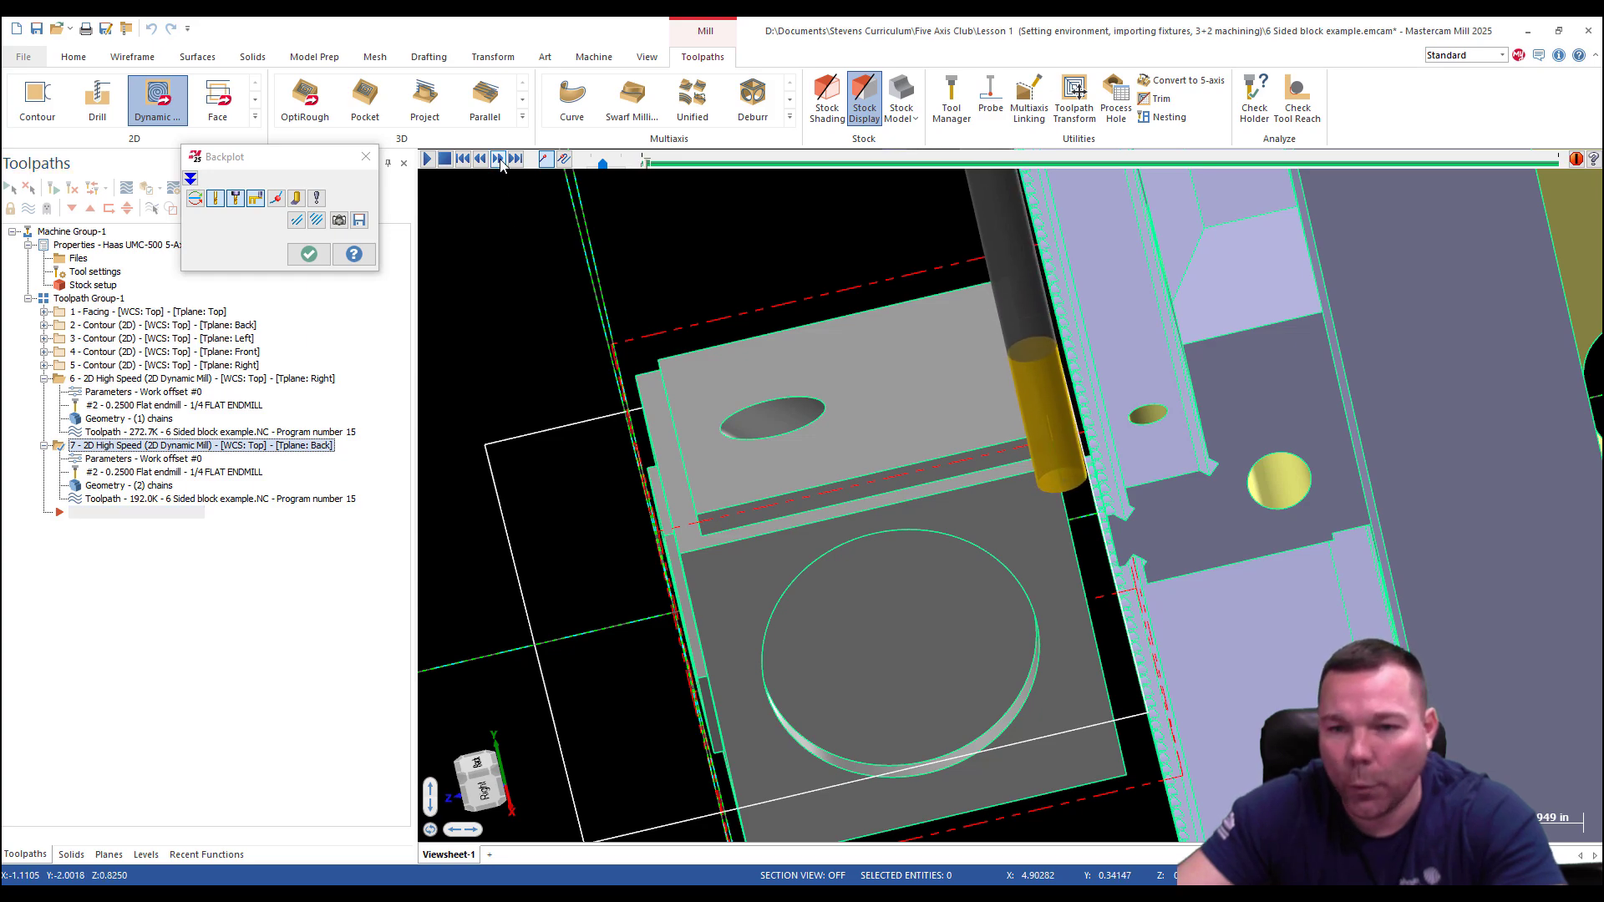
mouse_move(483, 273)
middle_down()
mouse_move(688, 571)
mouse_move(1236, 443)
middle_up()
scroll(1259, 391, up, 3)
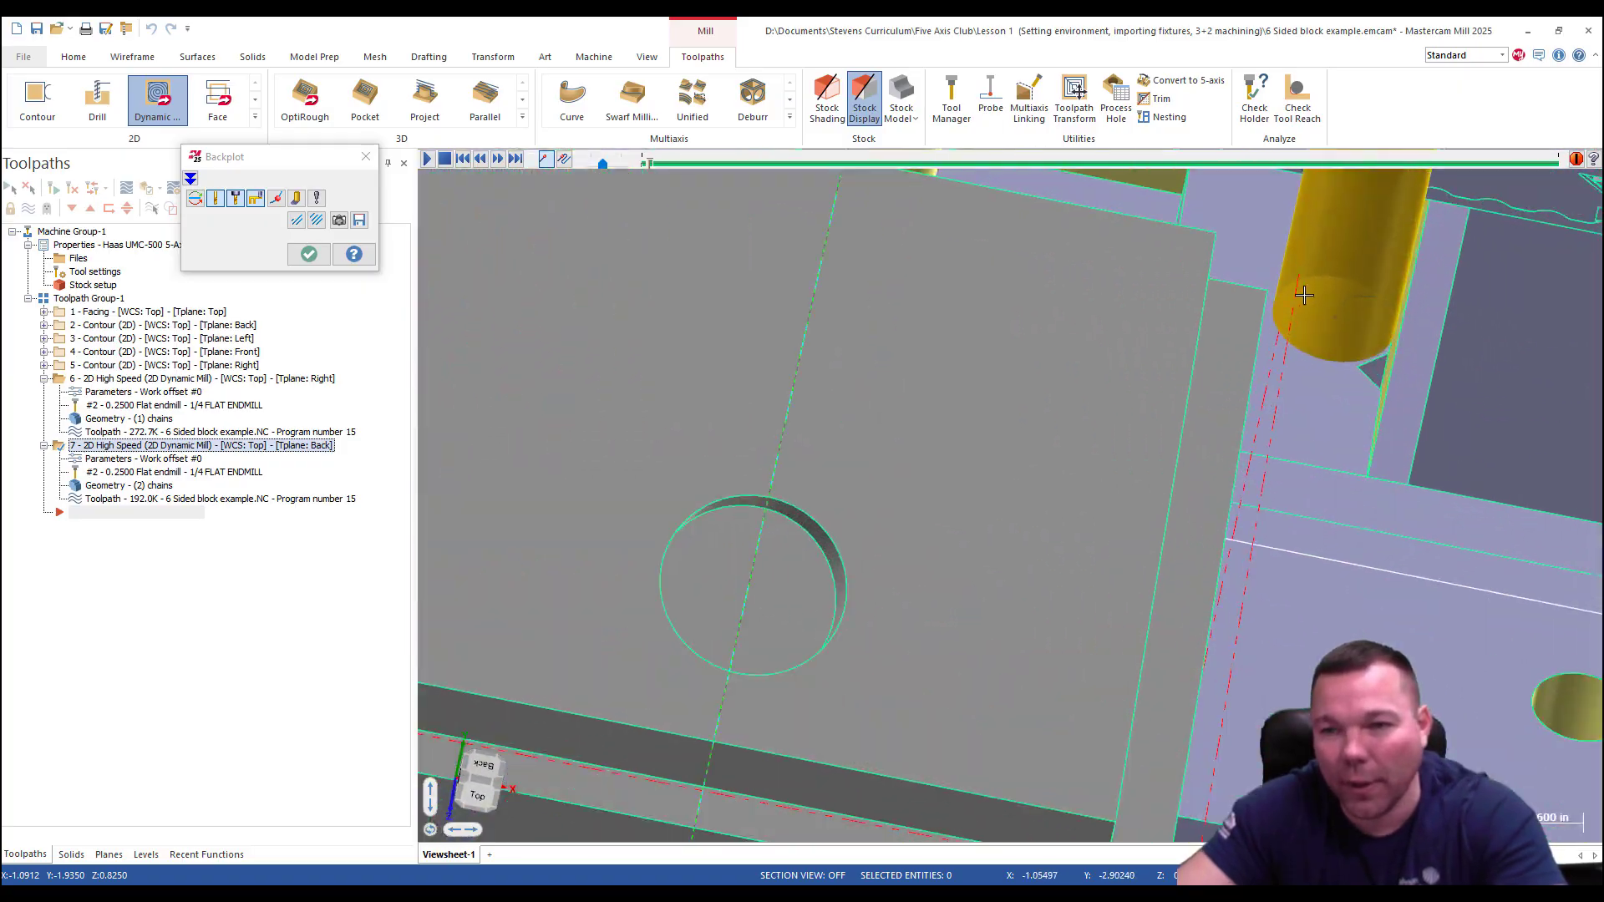
middle_drag(1290, 335, 416, 229)
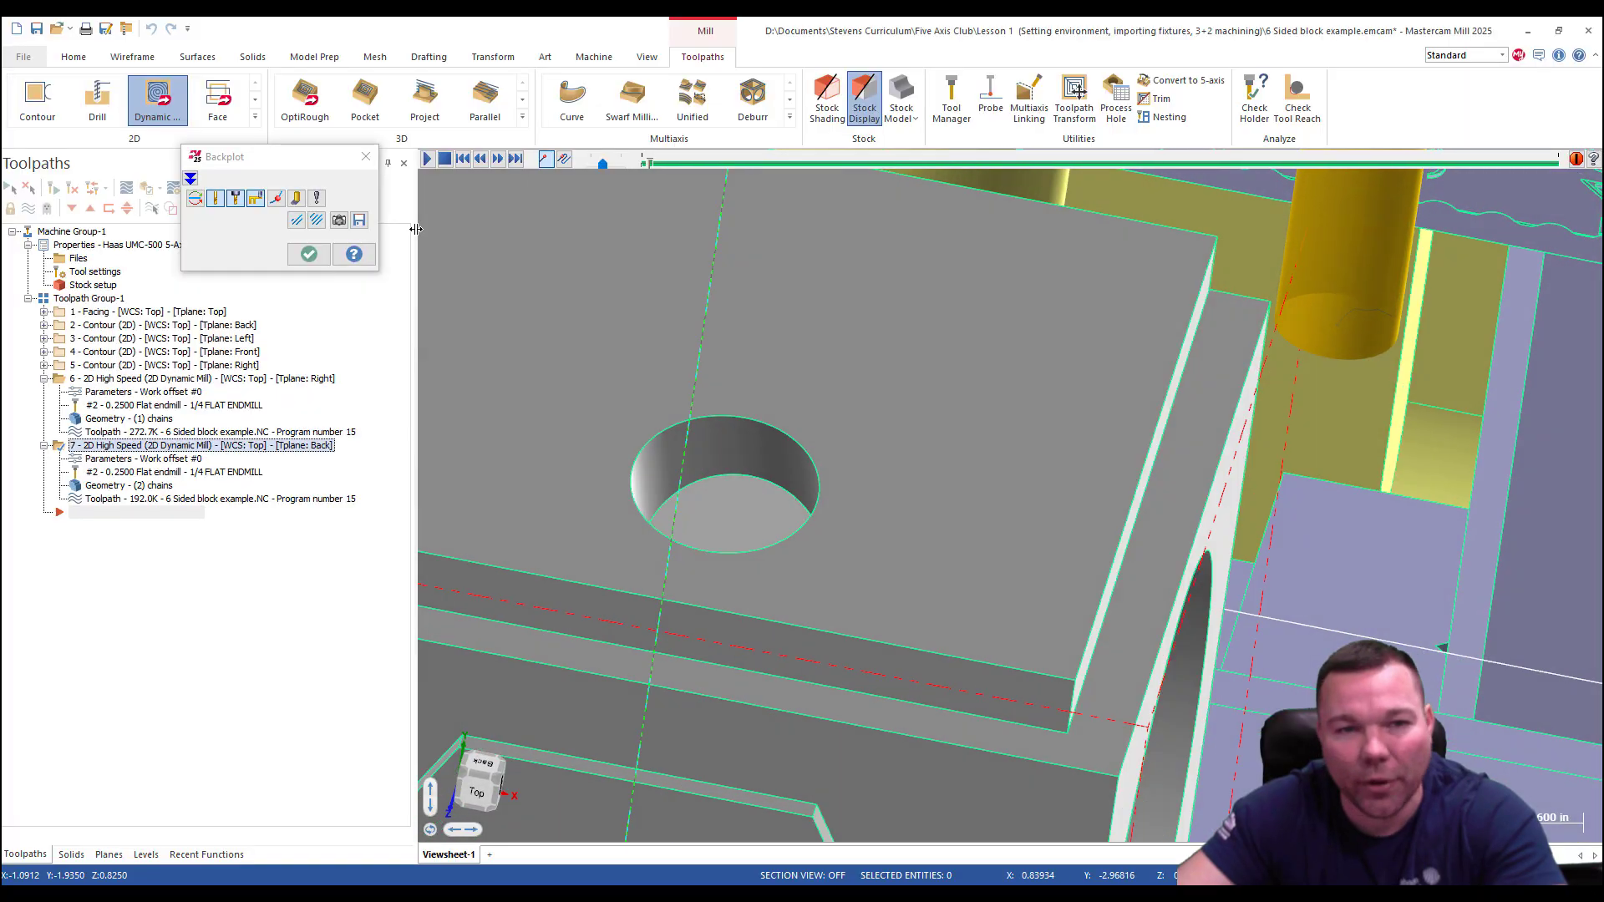
click(426, 159)
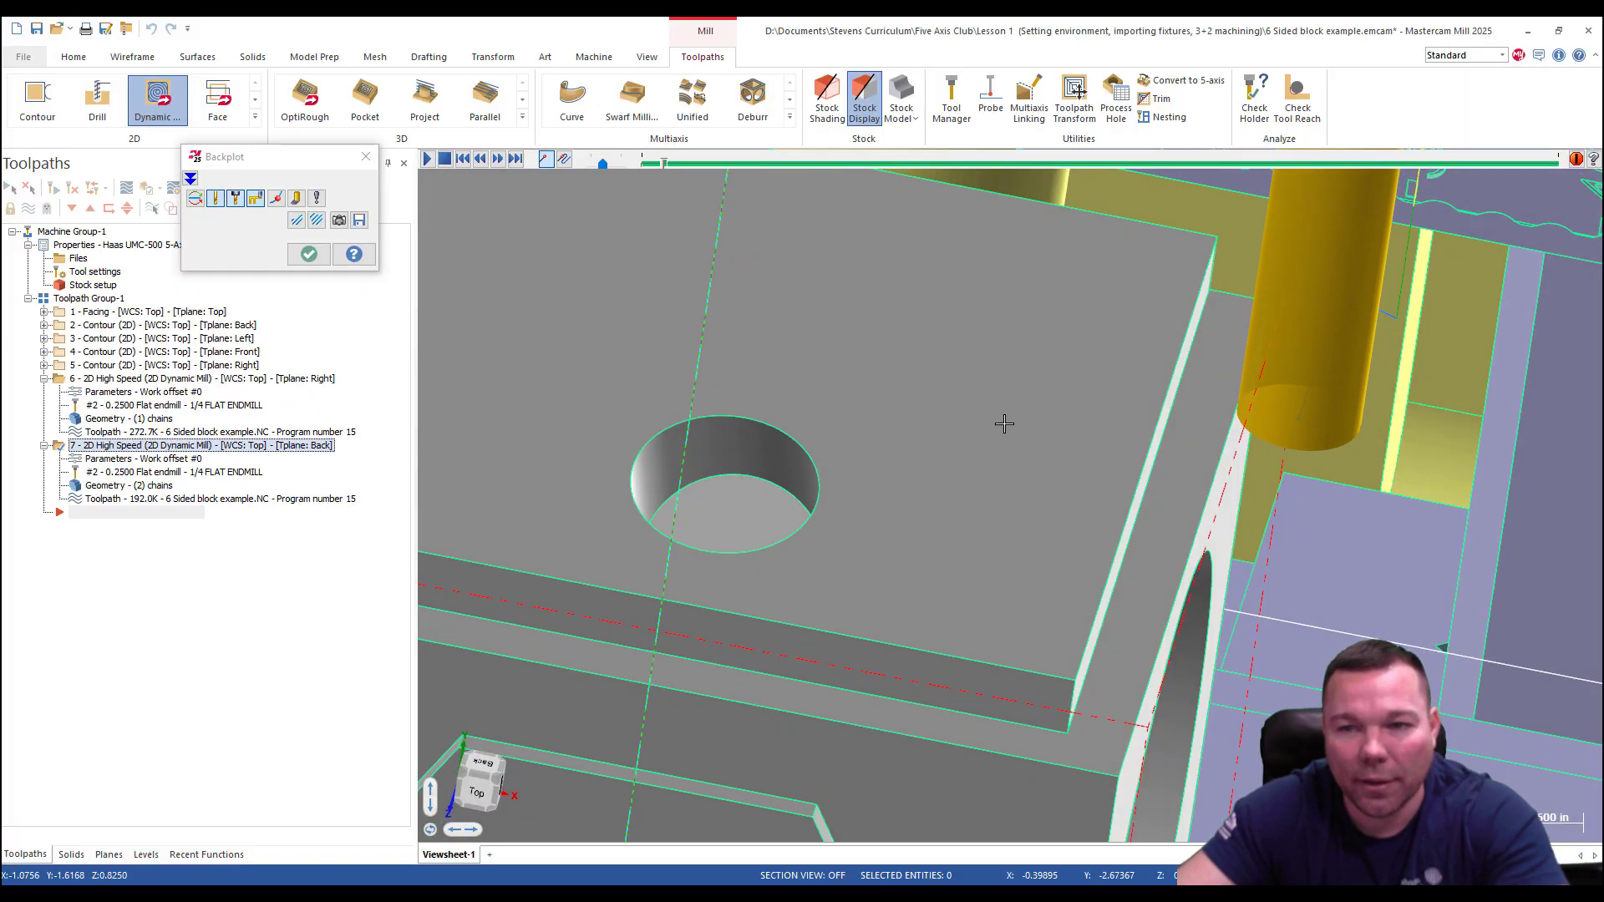
scroll(1039, 386, down, 5)
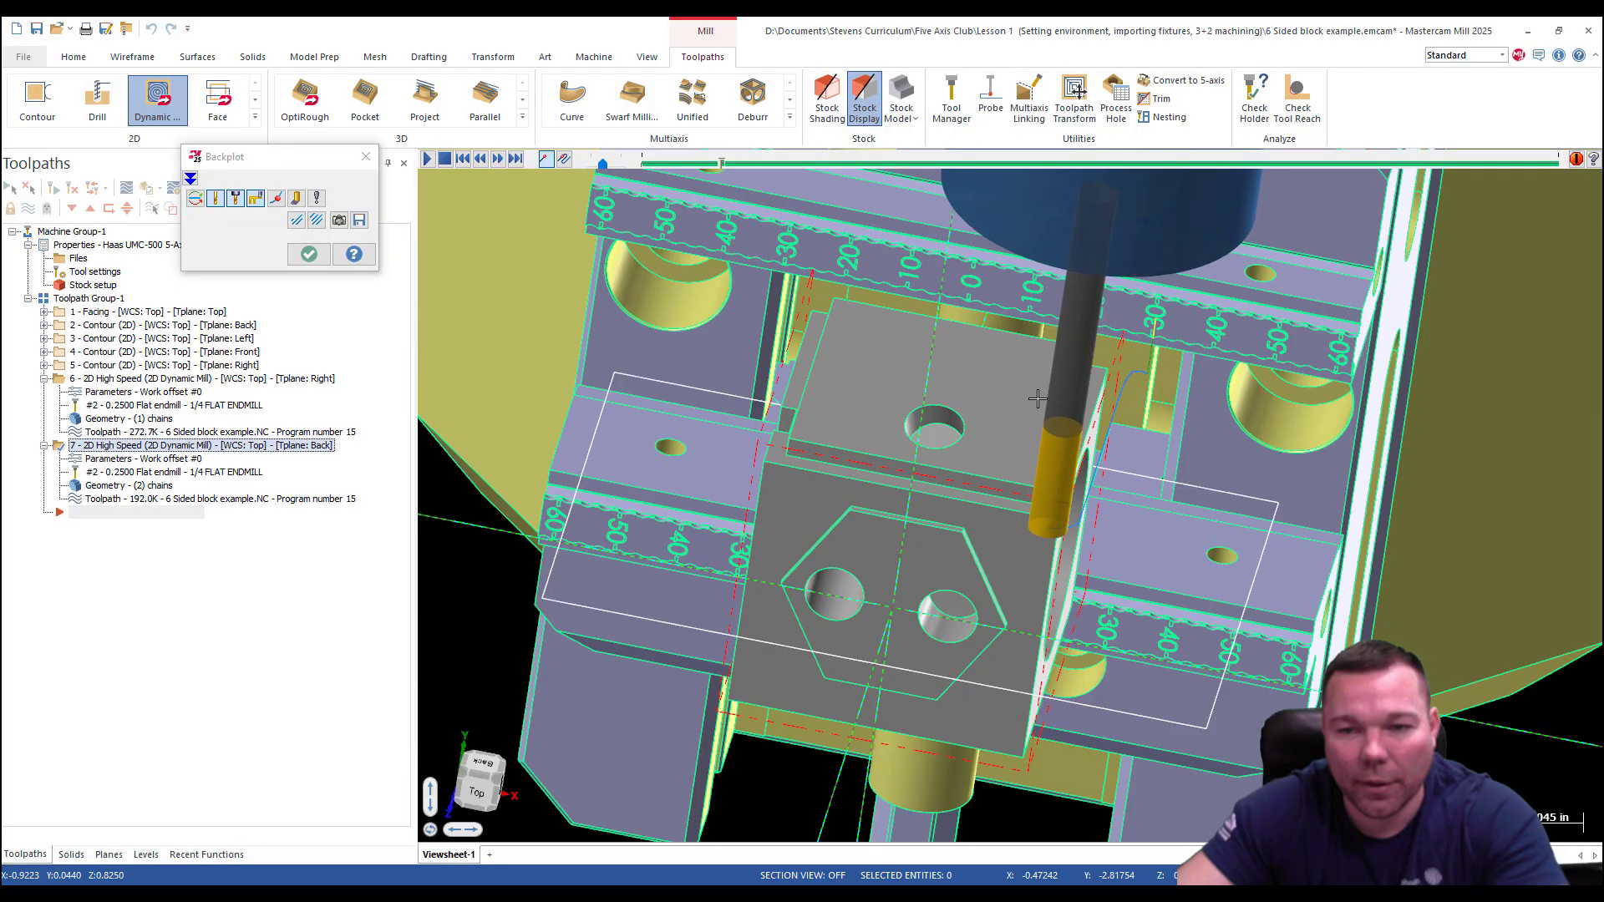
click(365, 158)
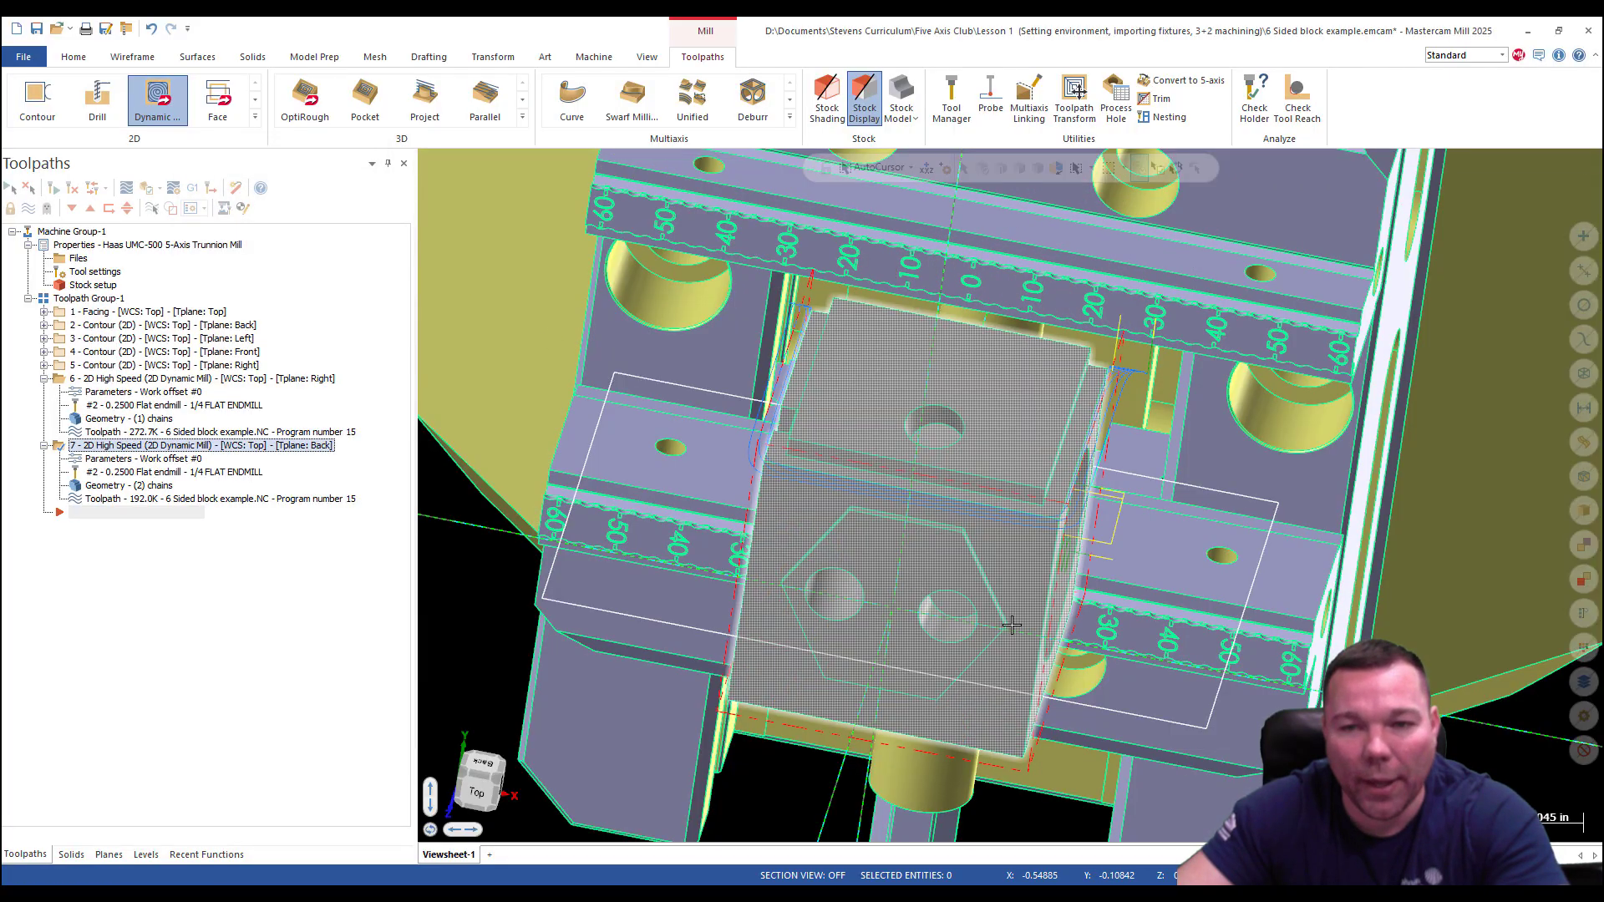
Start a contour toolpath and chain the raised back face's three solid edges clear of the vise as one open chain.
middle_drag(1010, 616, 931, 590)
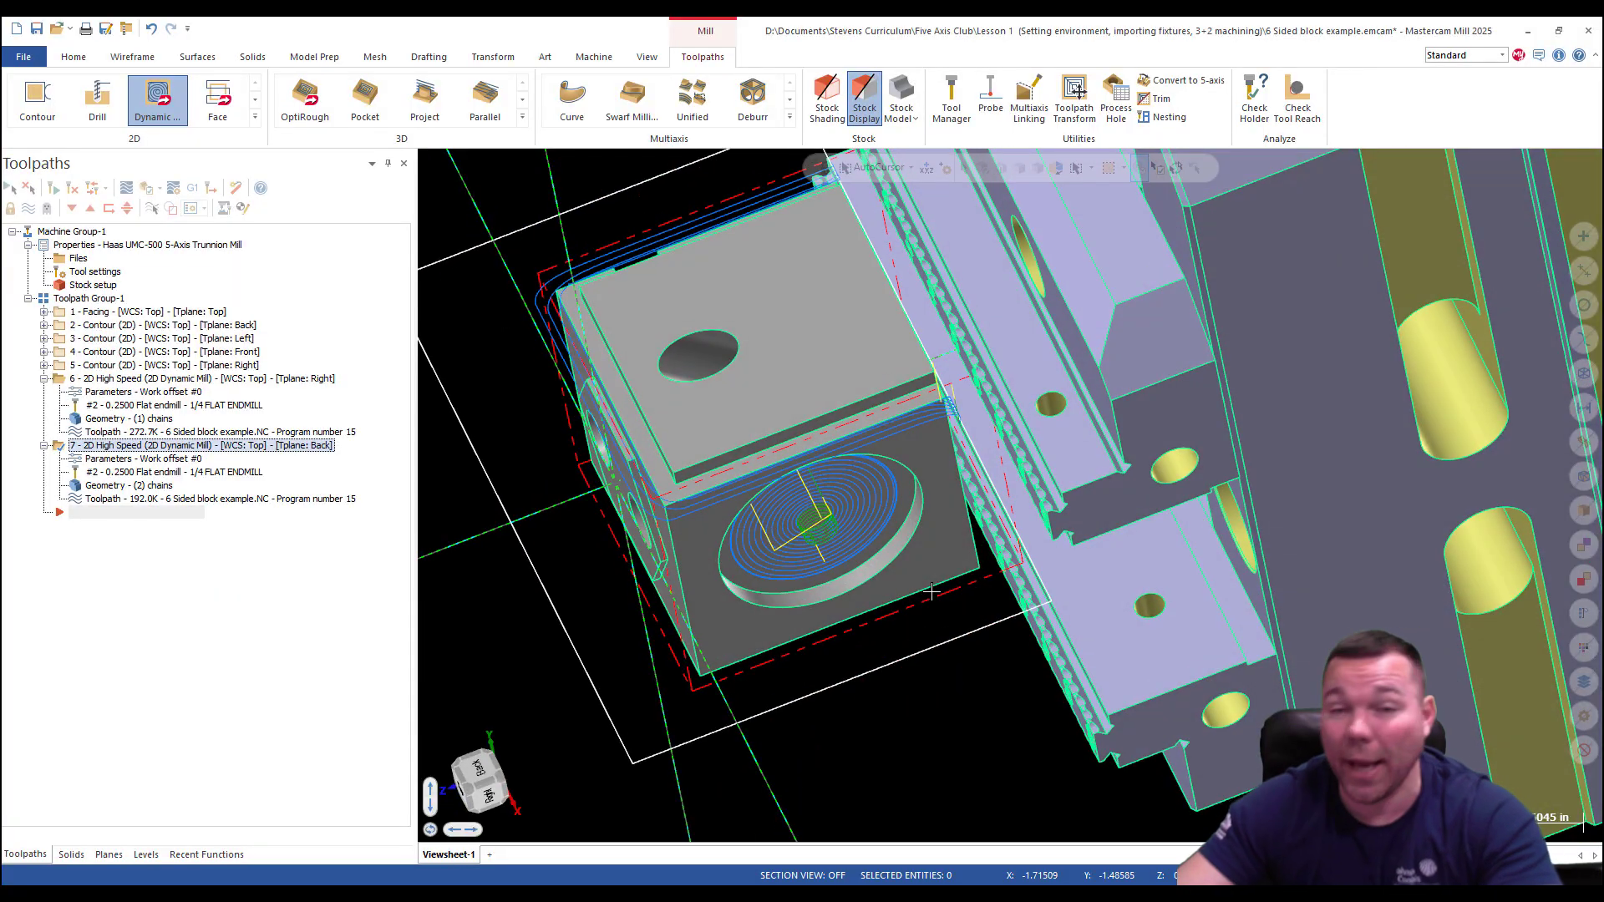
scroll(1185, 826, down, 2)
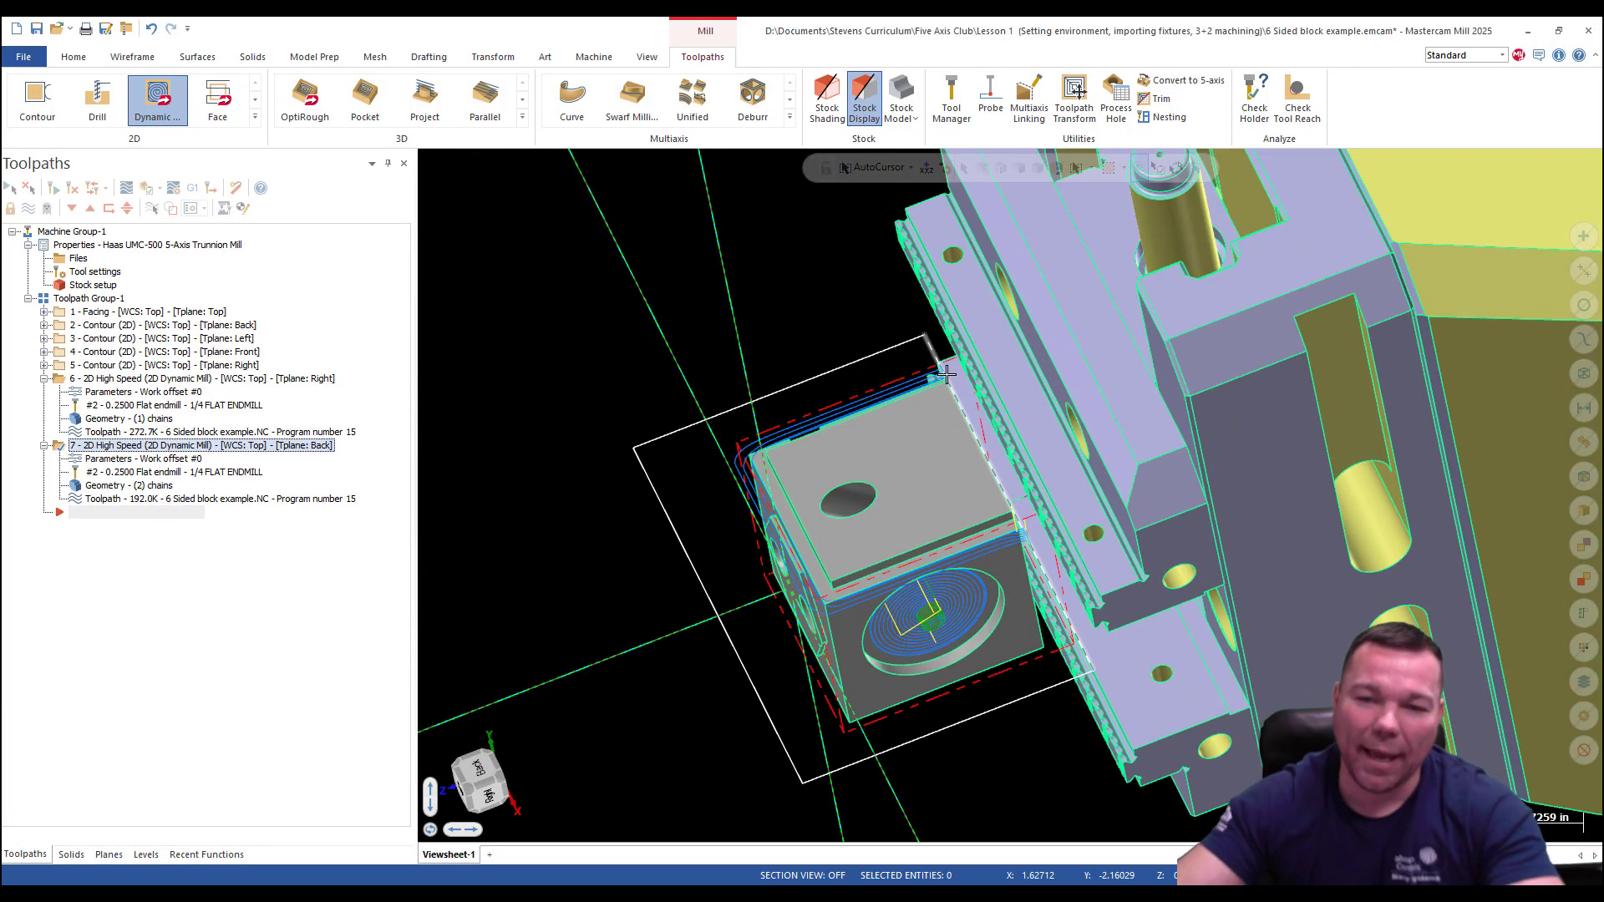
middle_drag(944, 383, 906, 401)
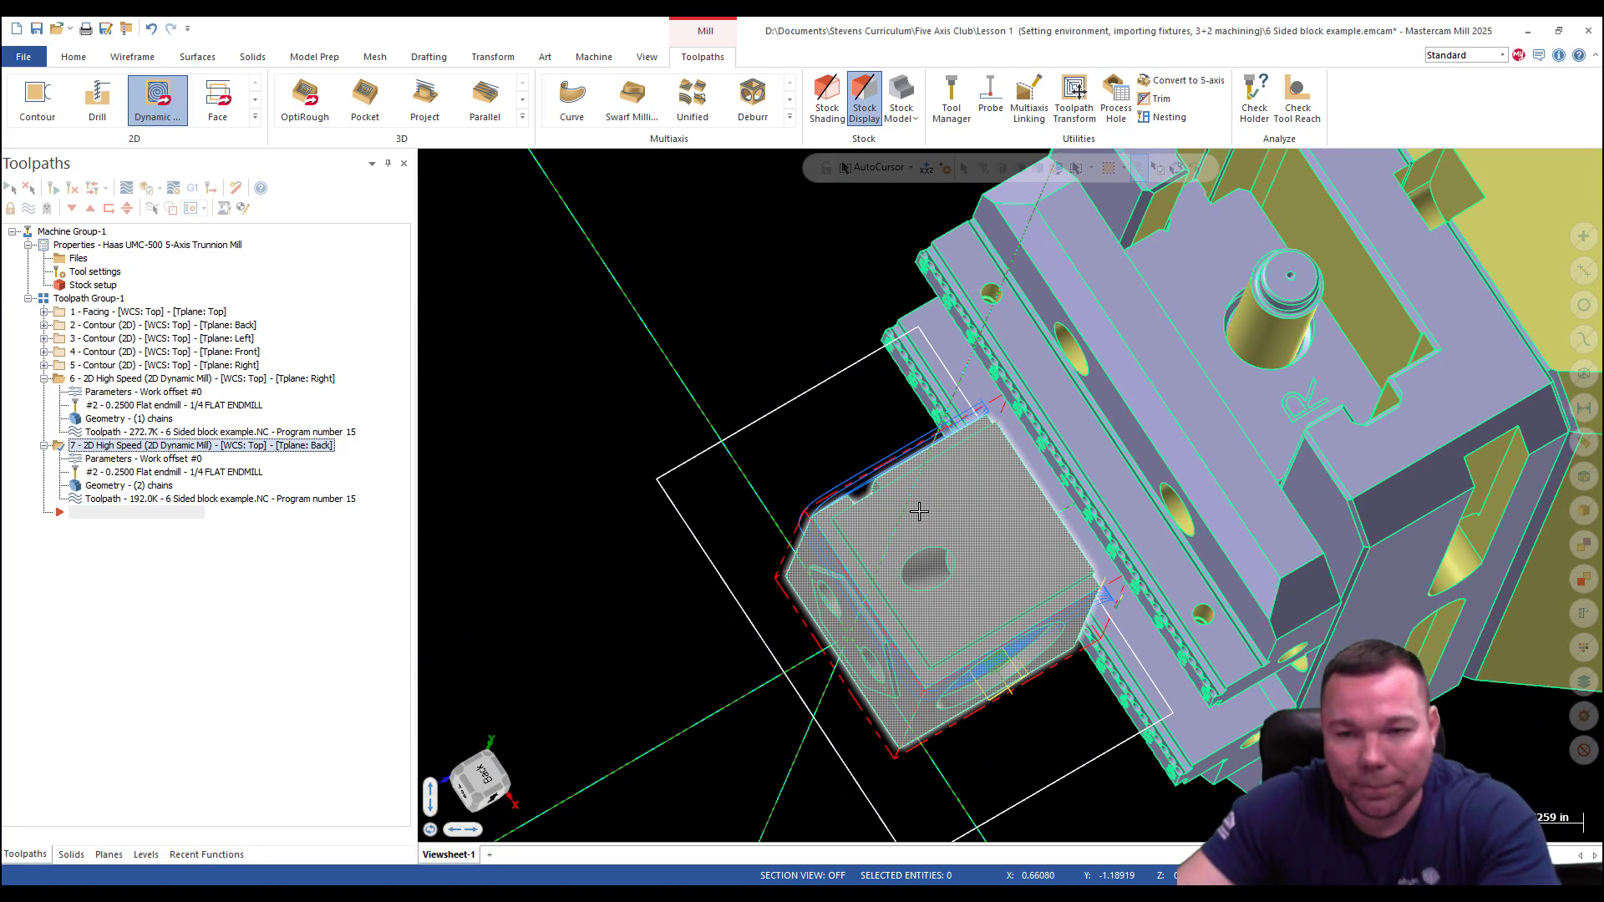
scroll(958, 535, up, 3)
mouse_move(940, 513)
middle_down()
mouse_move(924, 423)
mouse_move(909, 445)
middle_up()
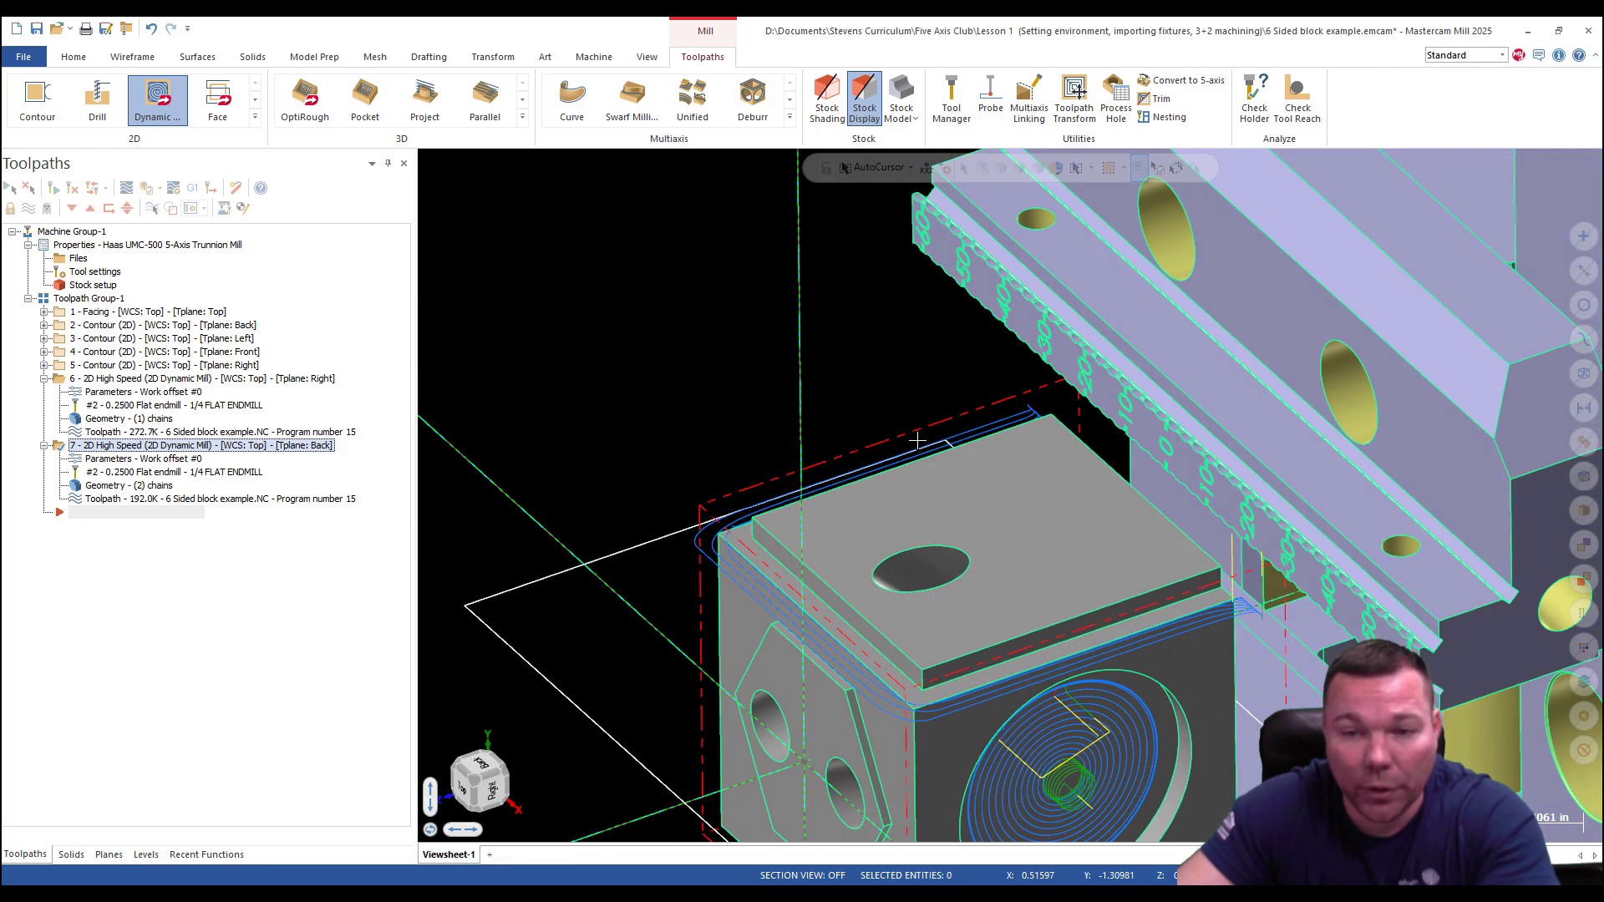
click(37, 99)
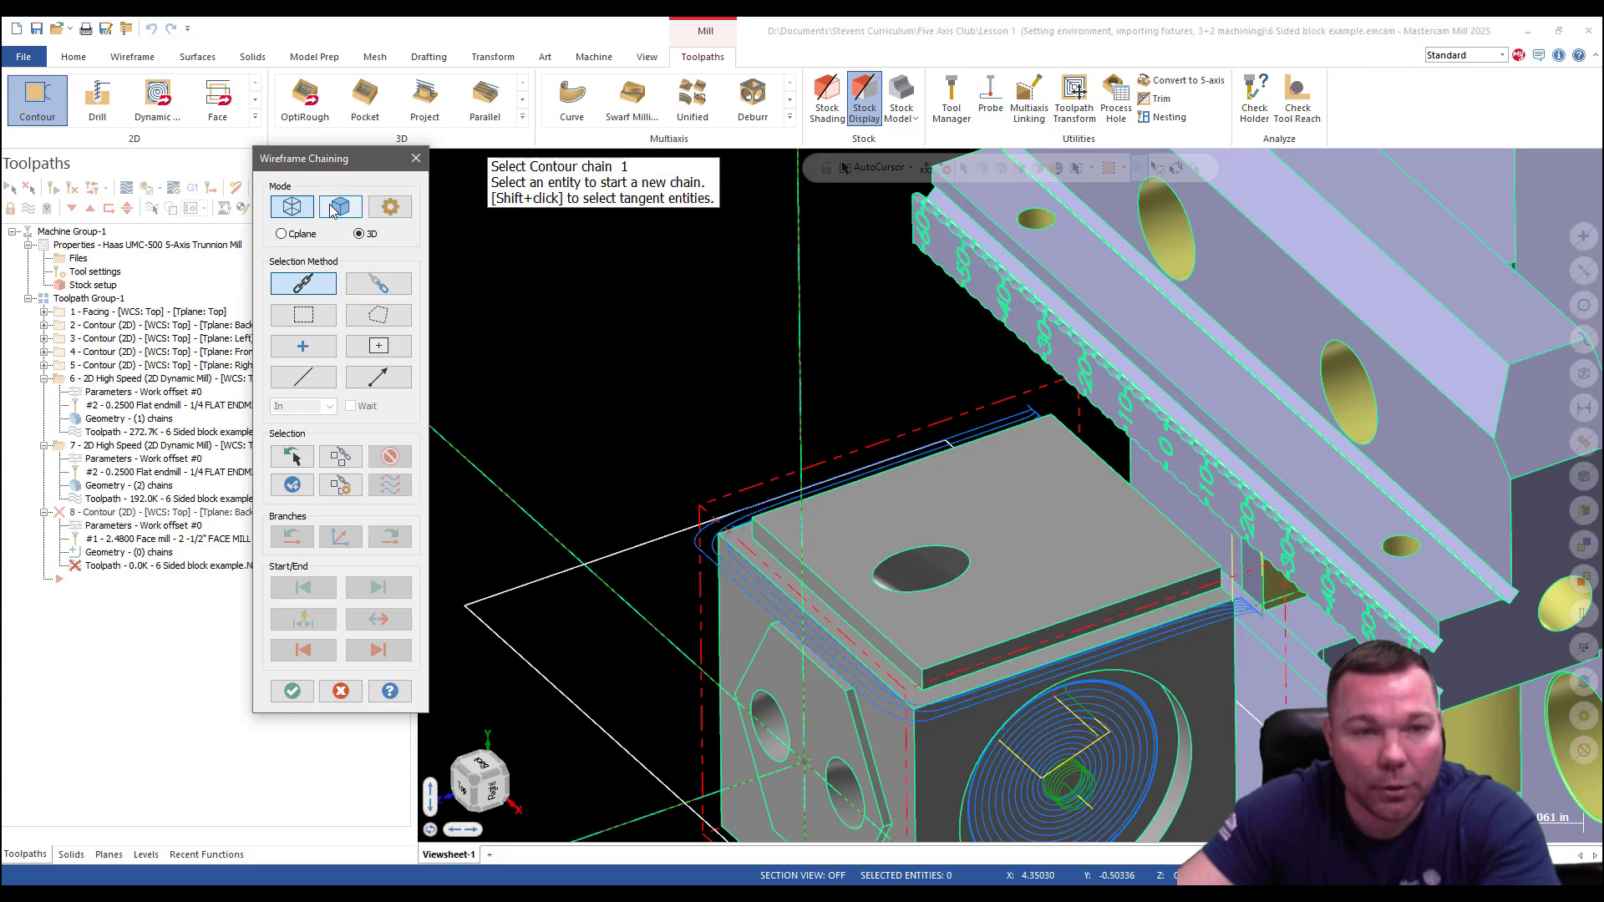
click(337, 207)
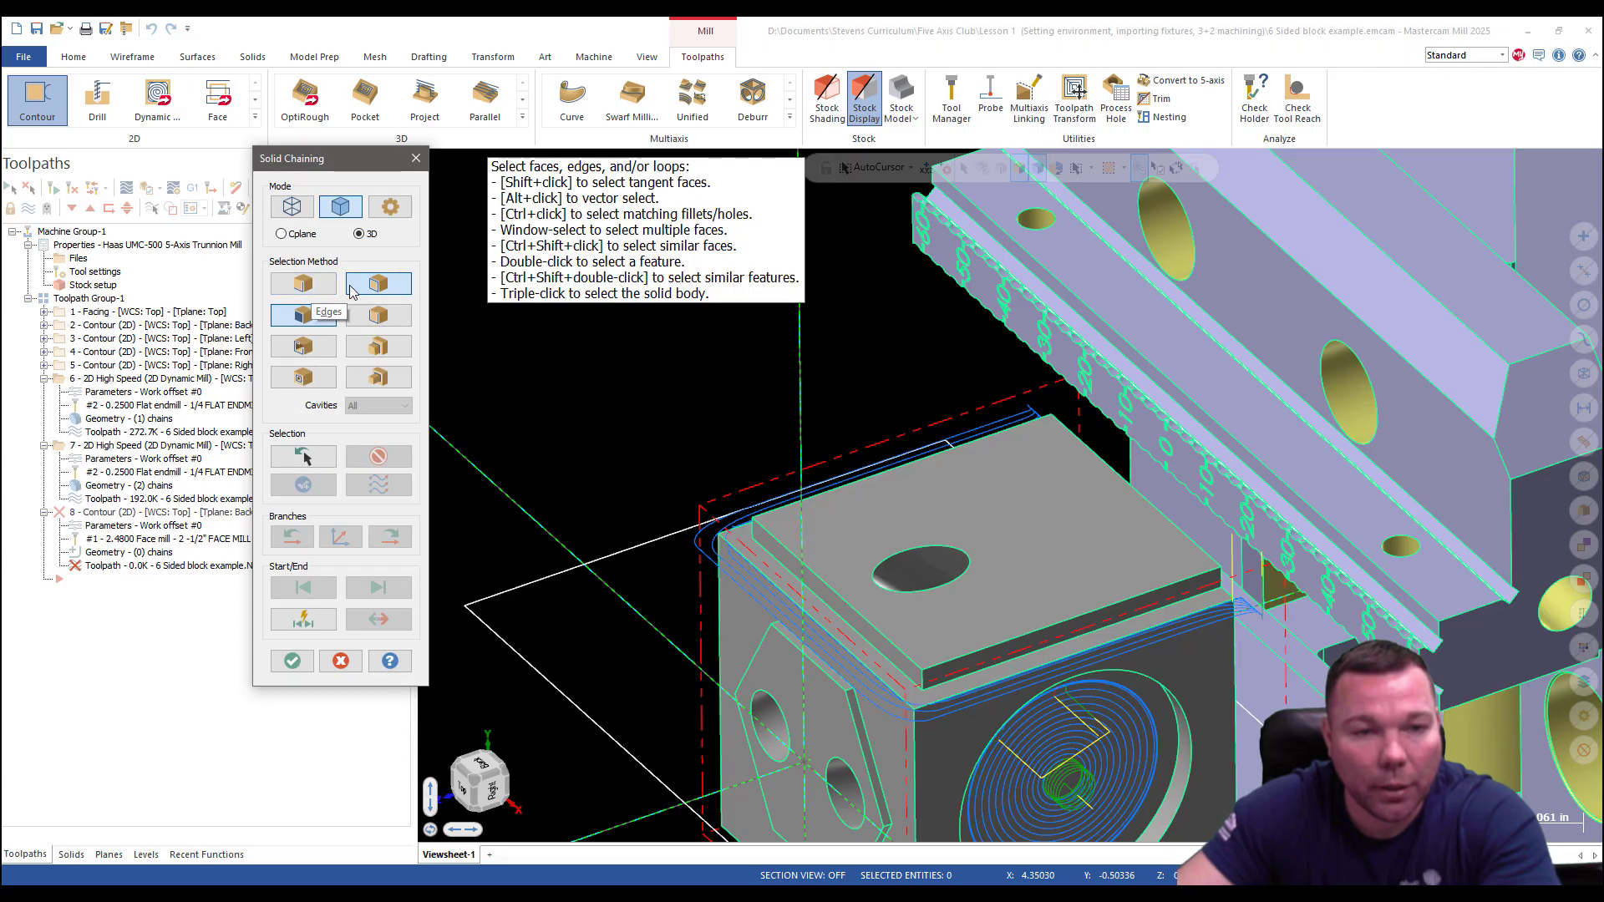
click(321, 287)
click(927, 635)
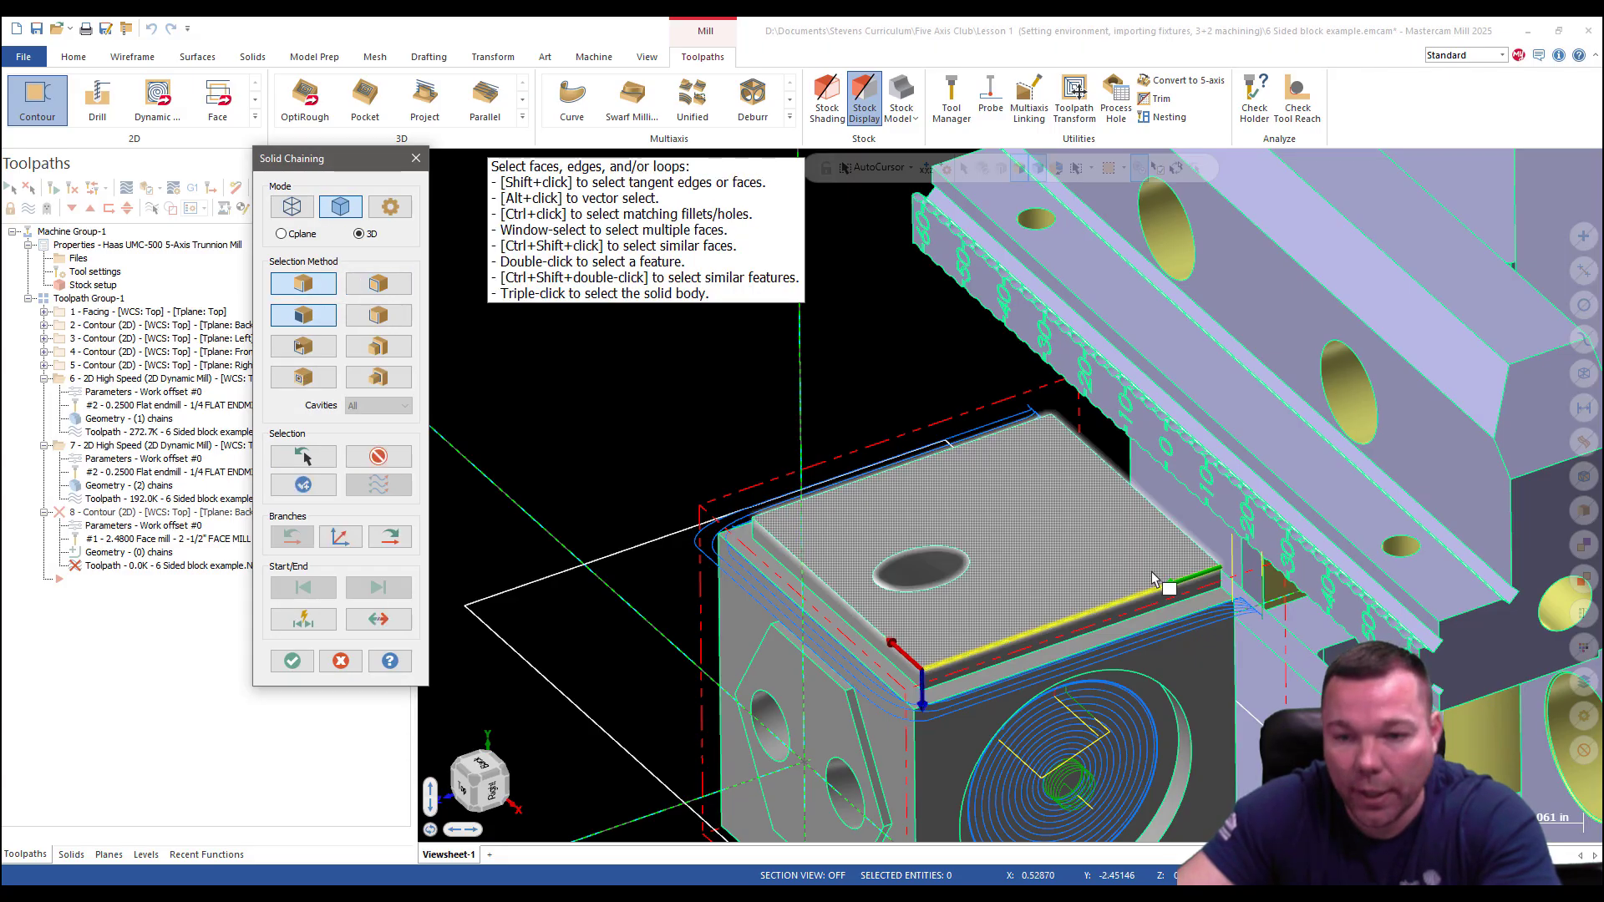
click(787, 513)
click(788, 512)
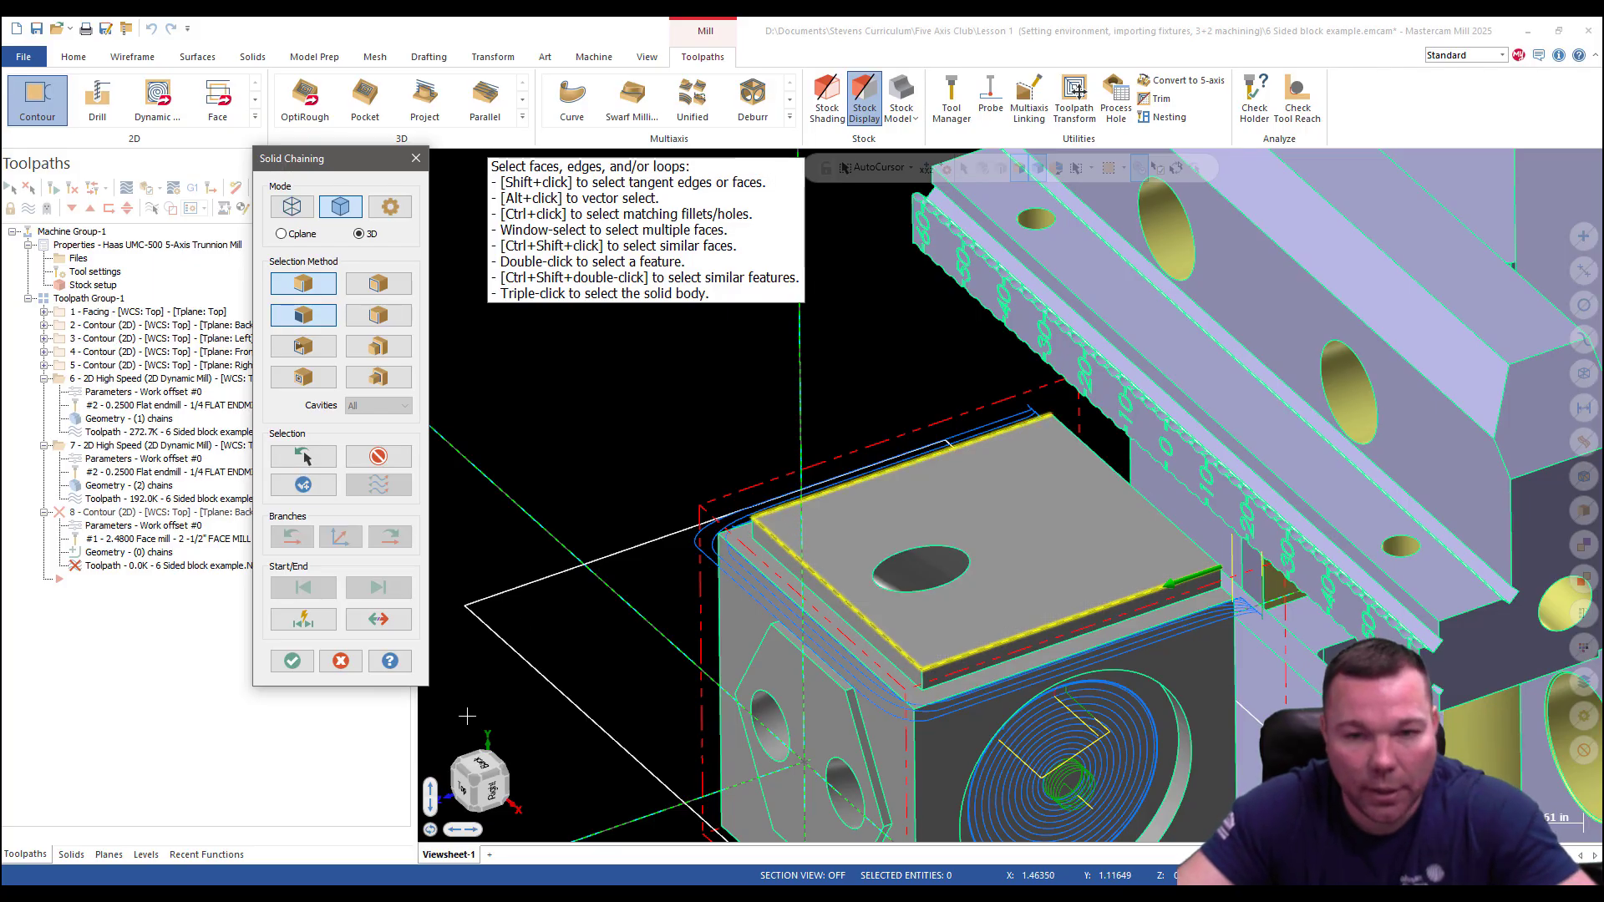
click(294, 662)
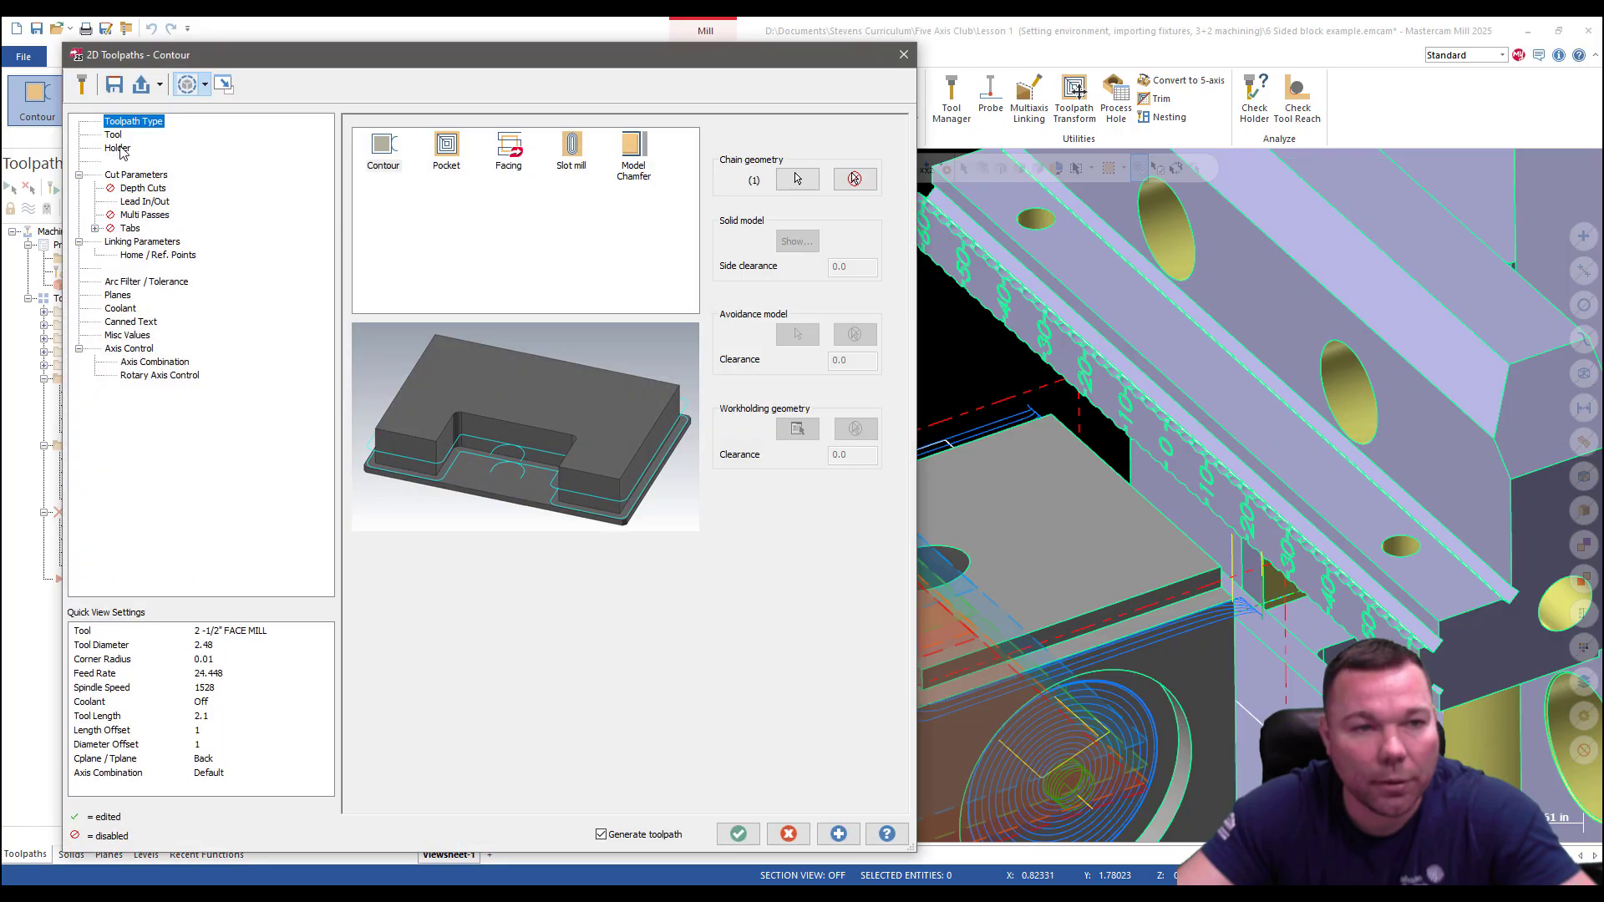
Choose tool 2, the 1/4 flat endmill, for the contour and set its SFM to 400 and plunge rate to 50.0.
click(114, 135)
click(651, 162)
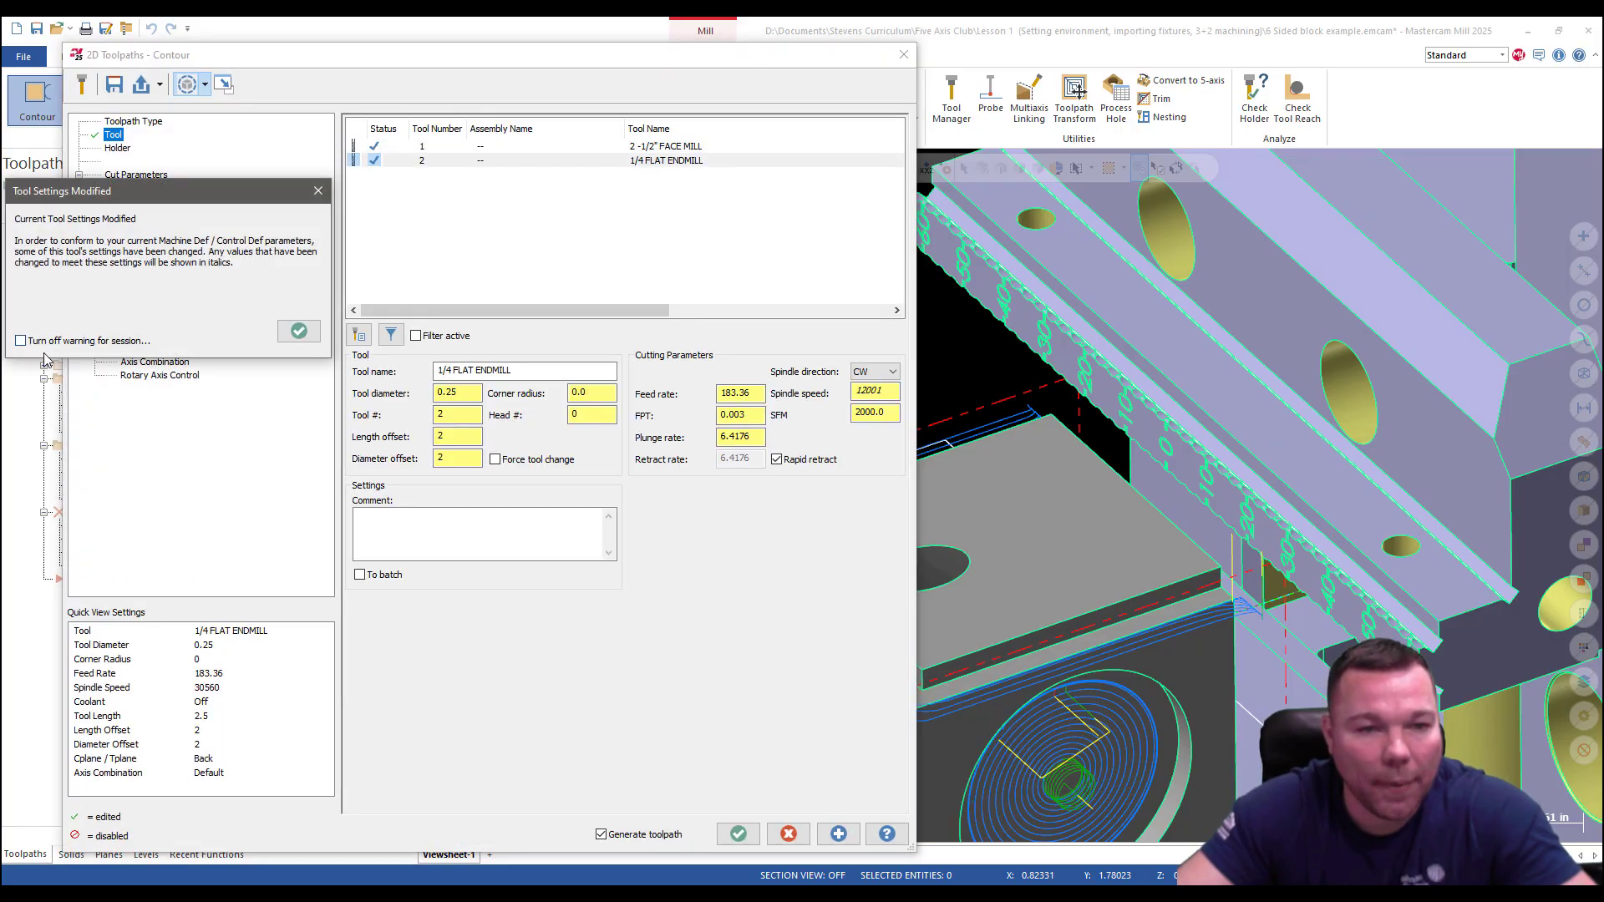
click(298, 333)
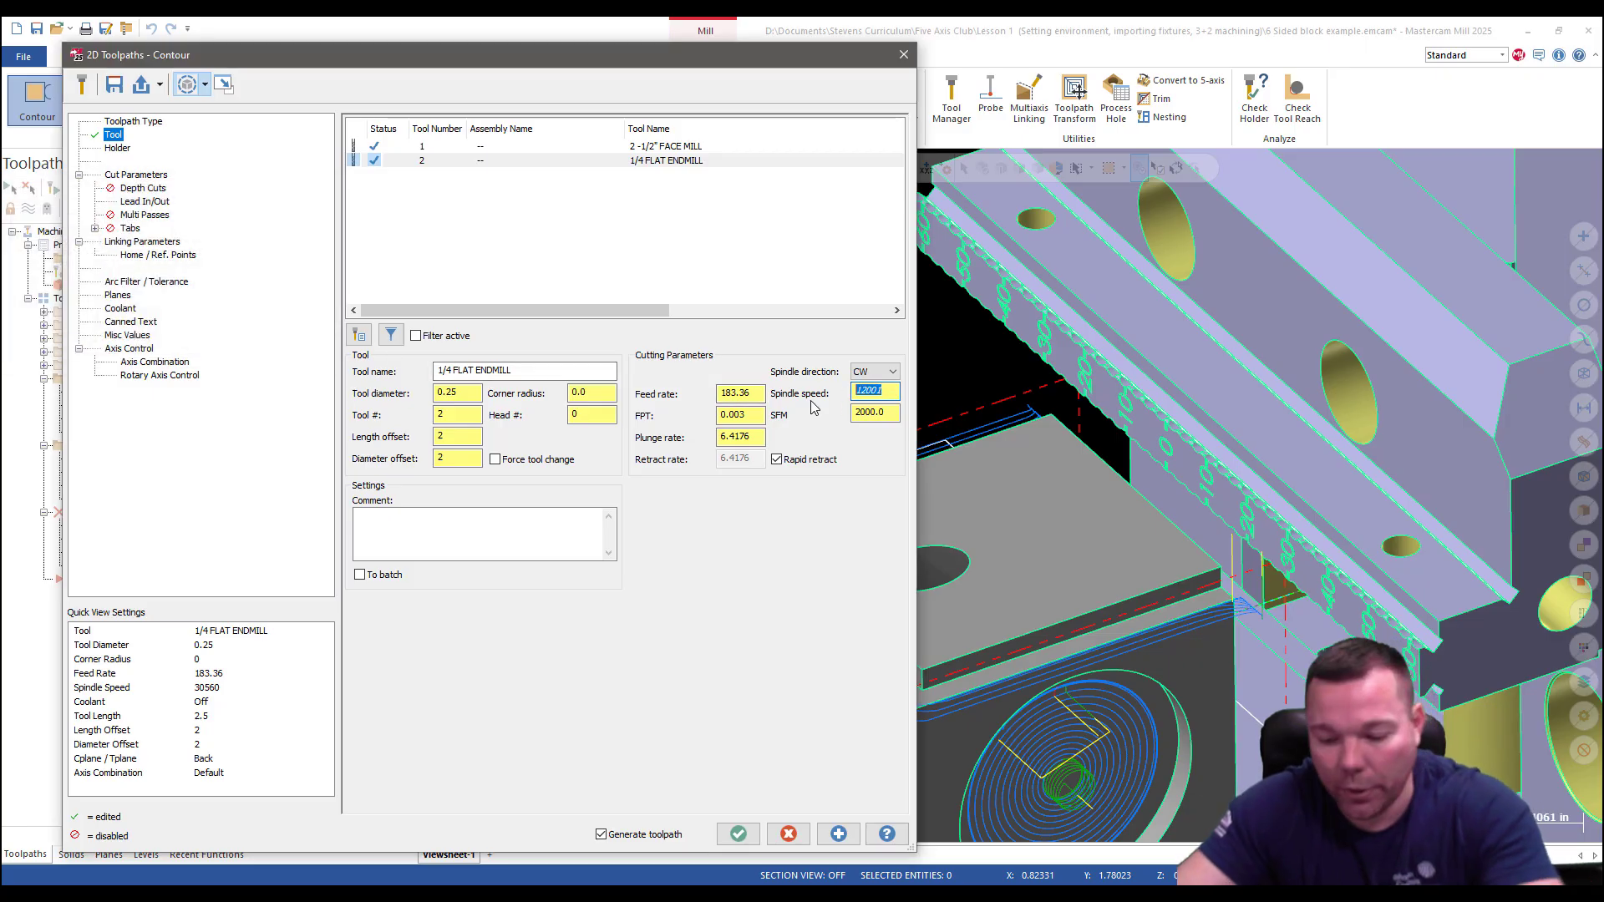
key(Tab)
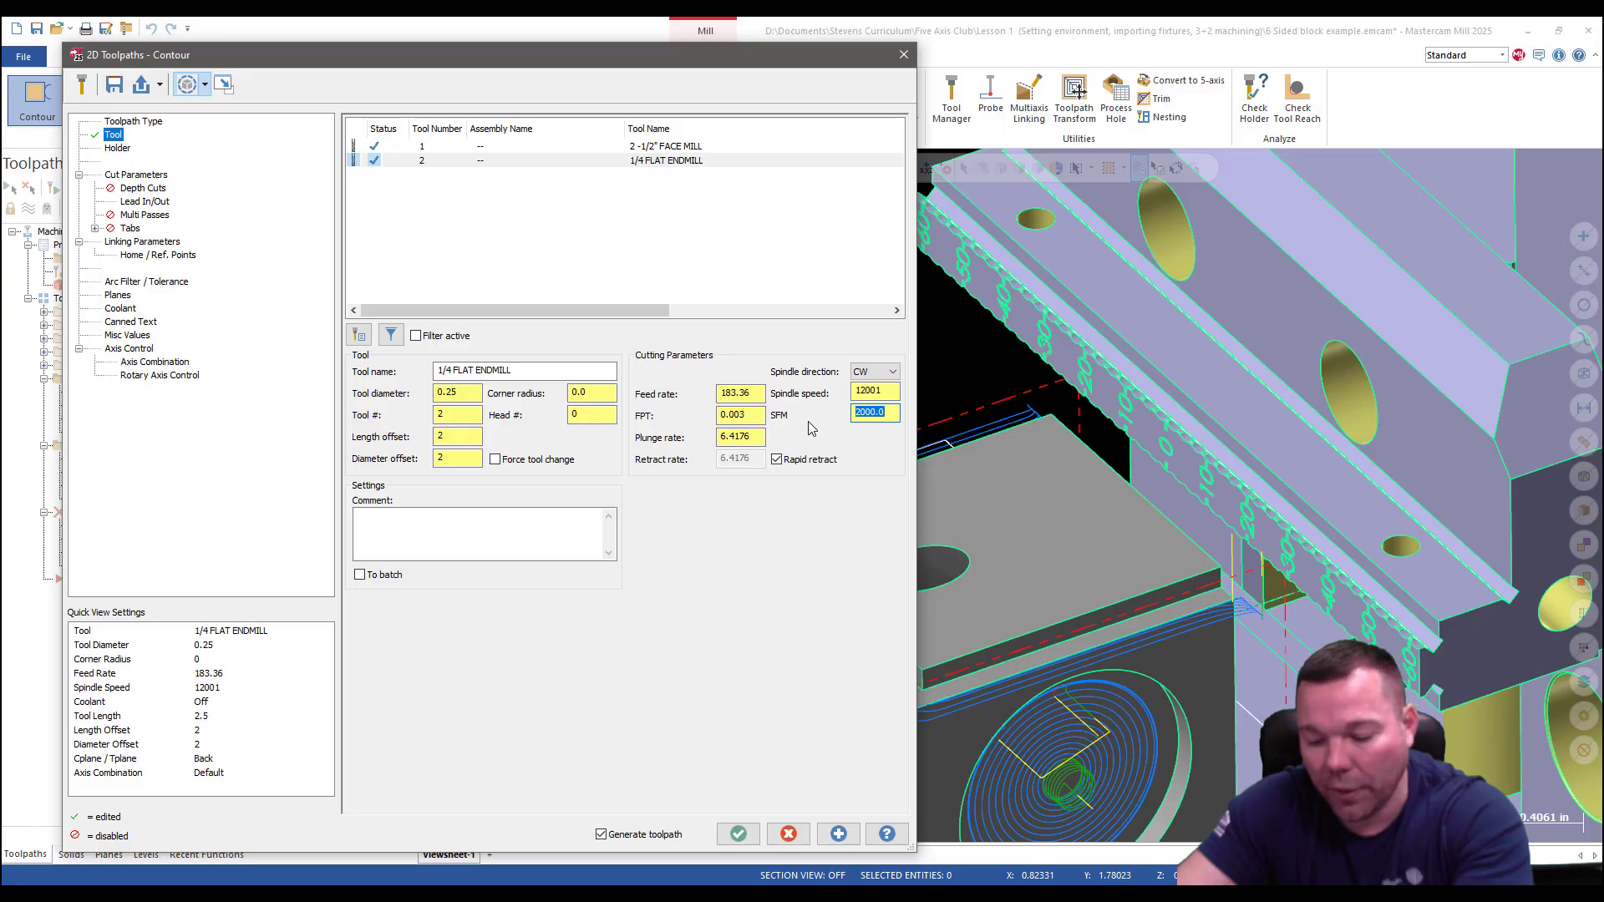
key(Tab)
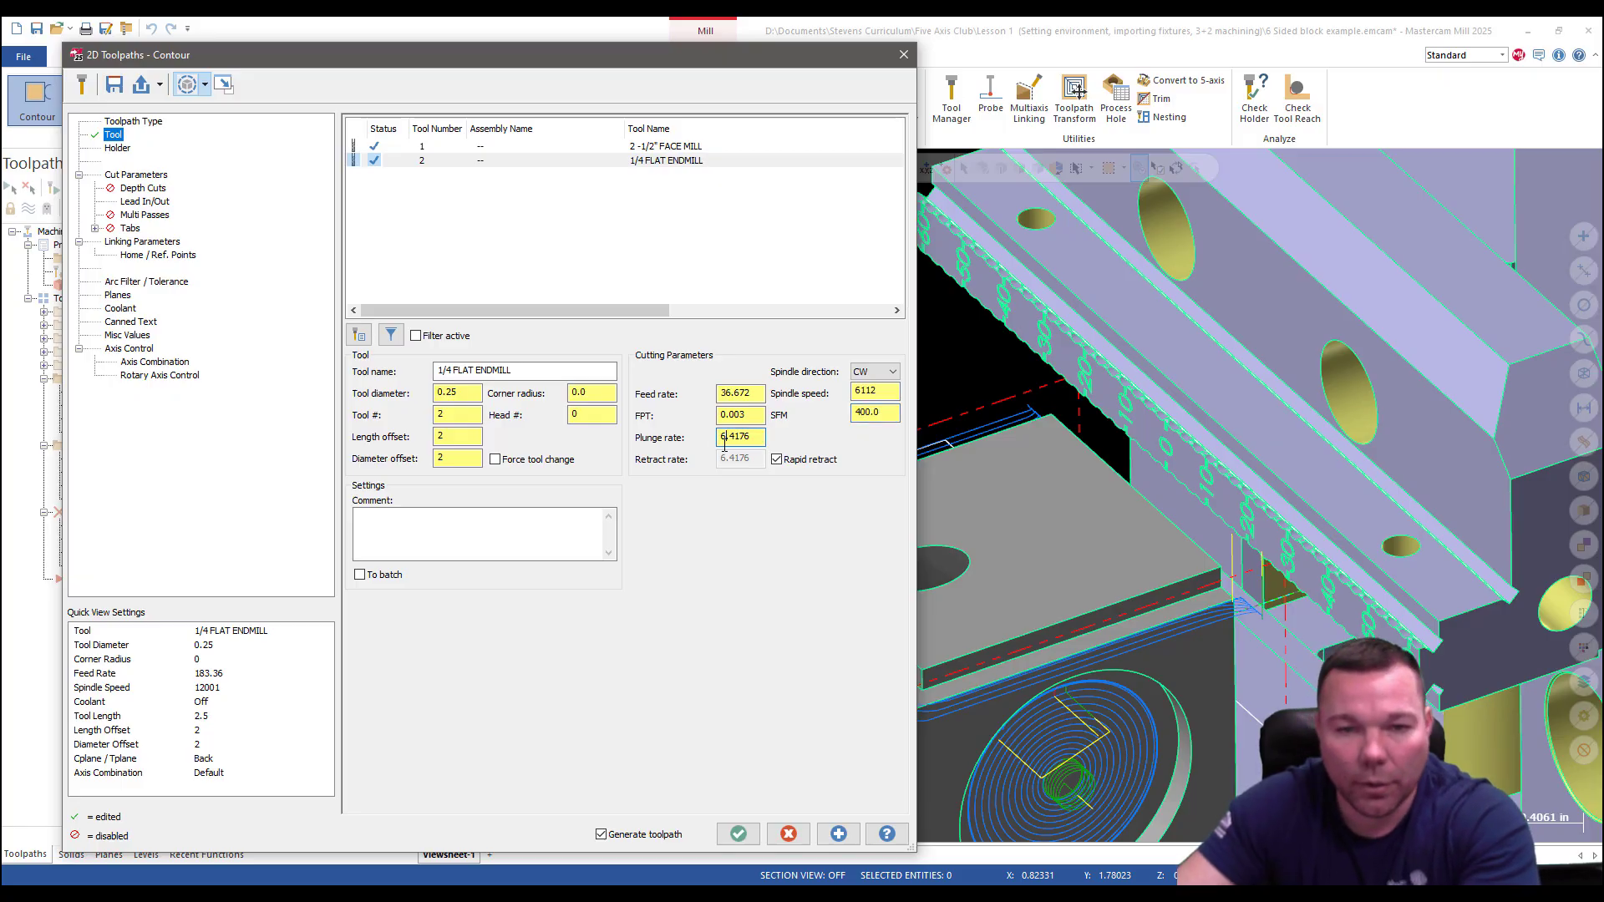
click(134, 175)
click(117, 136)
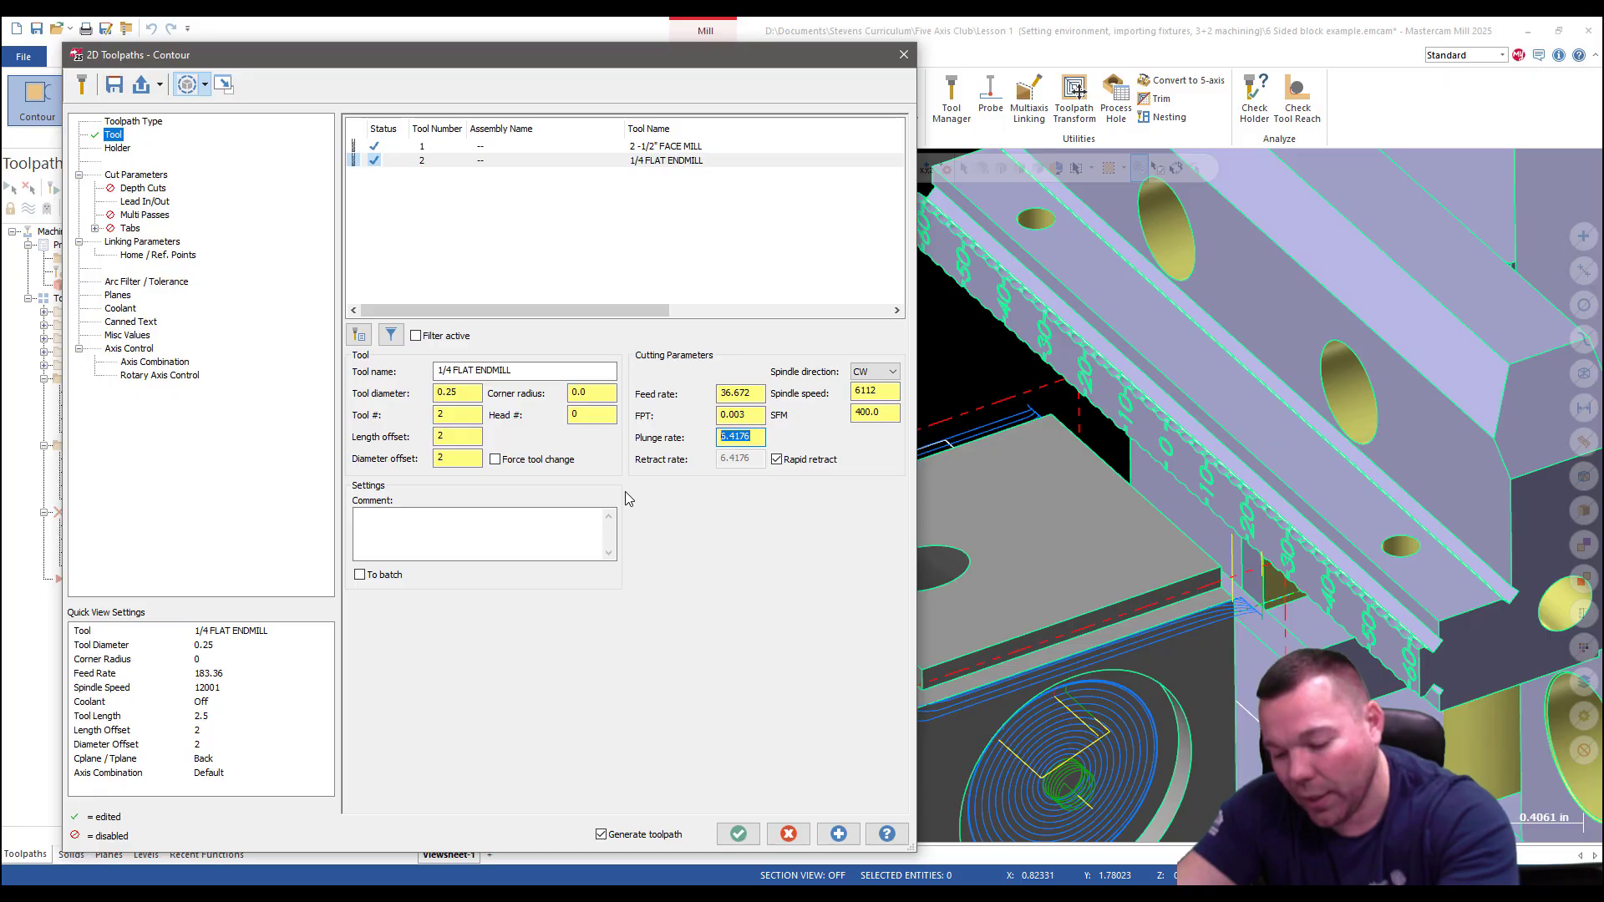
text(50.0)
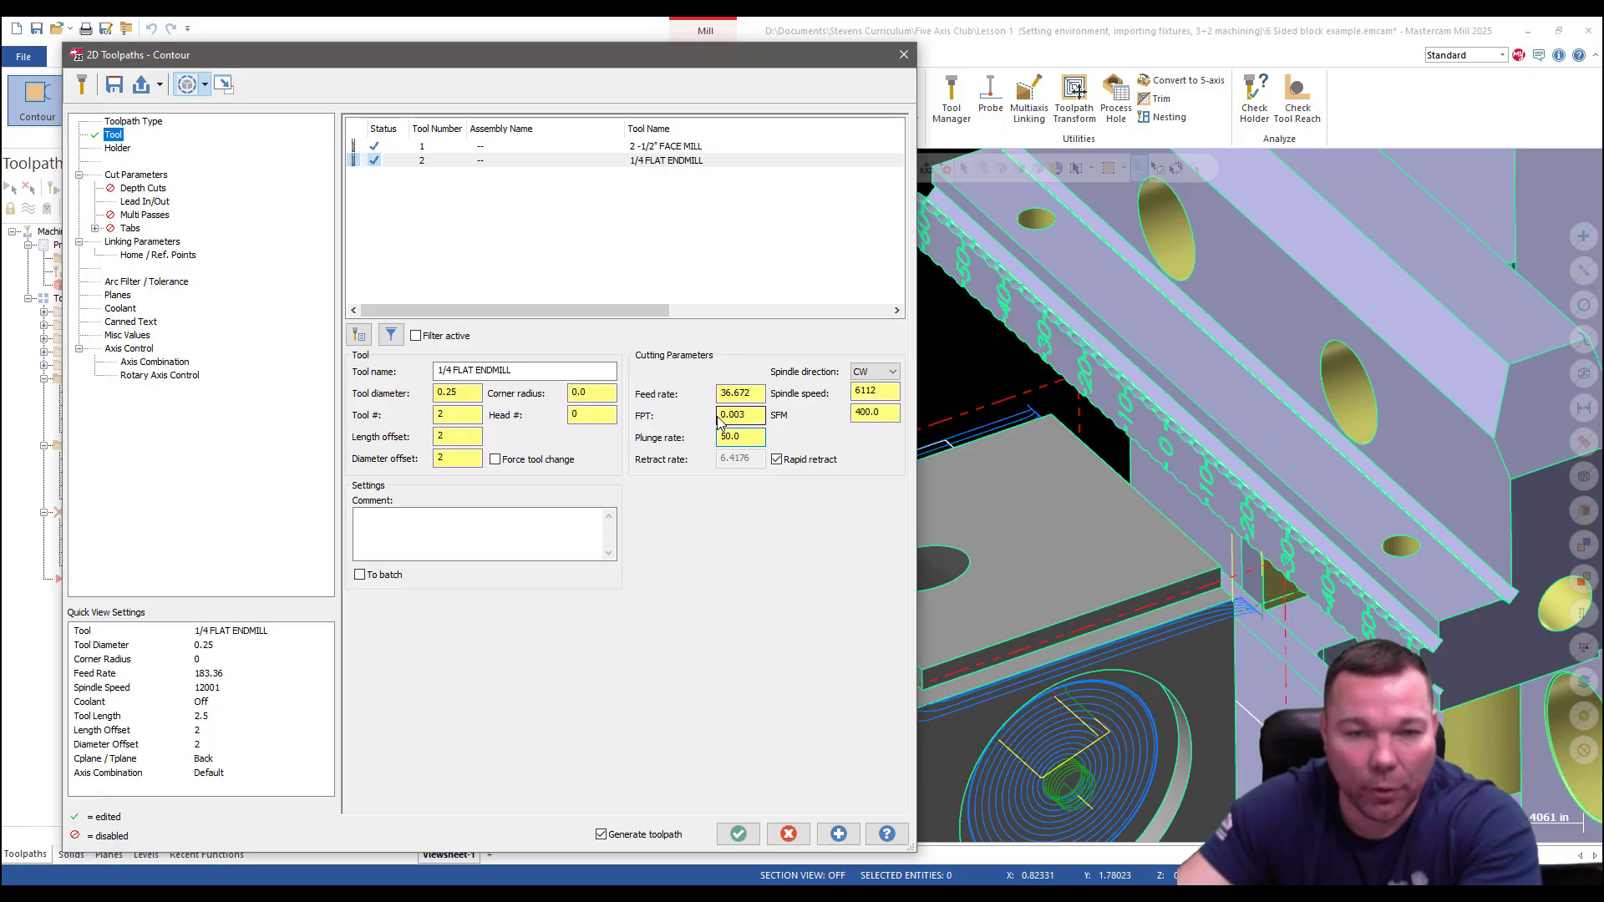
Extend both the start and the end of the contour by 0.01 in the lead in/out settings.
click(138, 176)
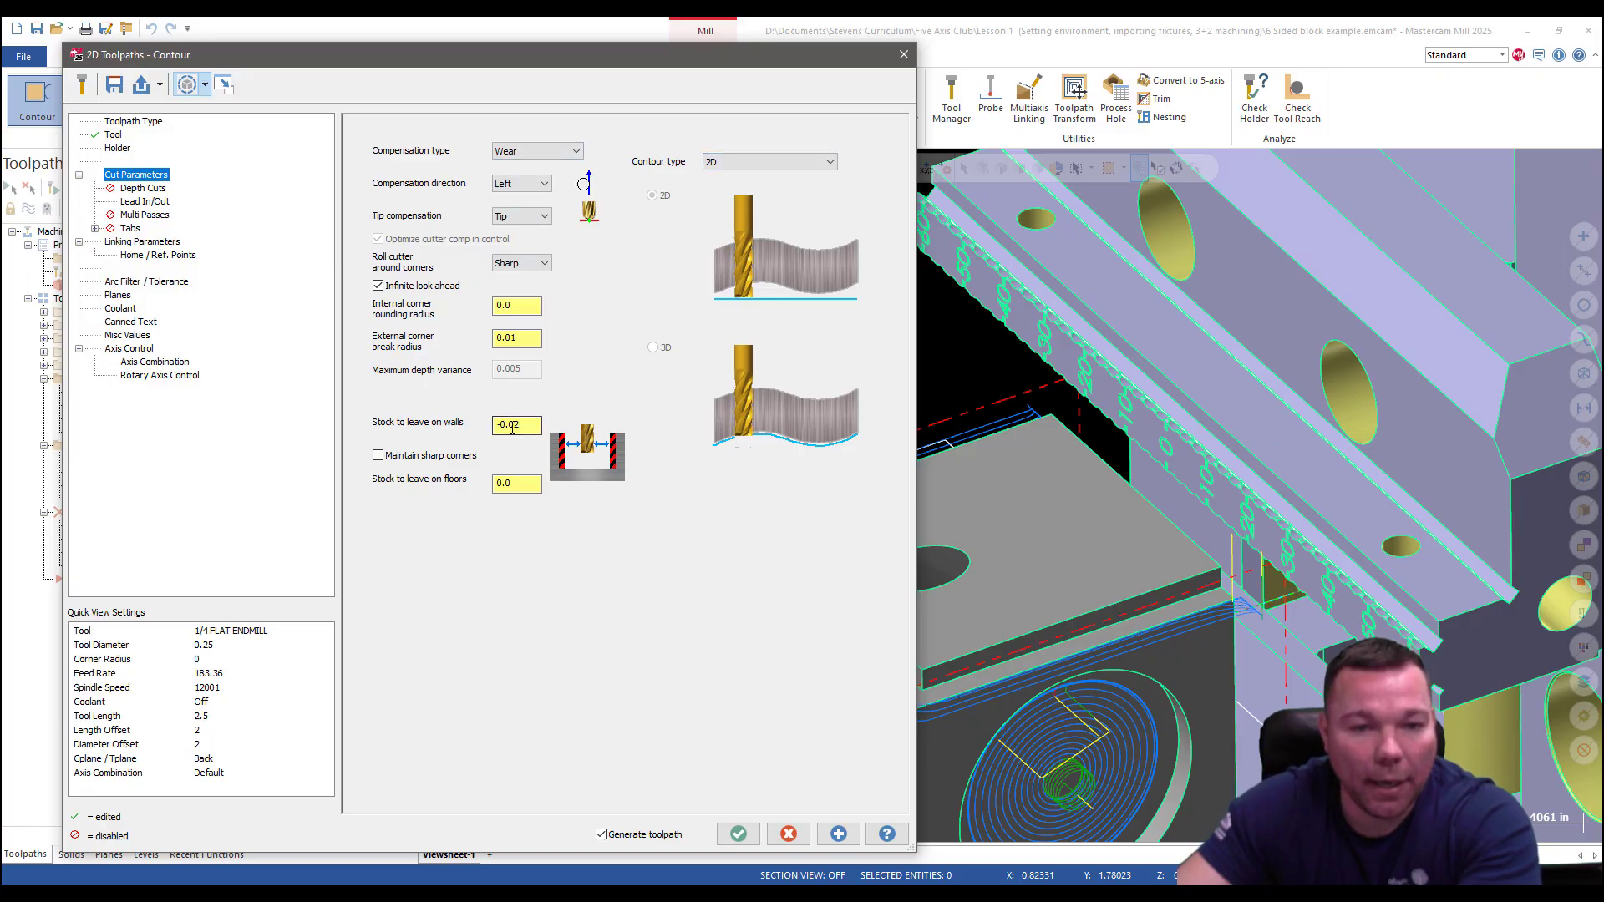
click(143, 188)
click(146, 202)
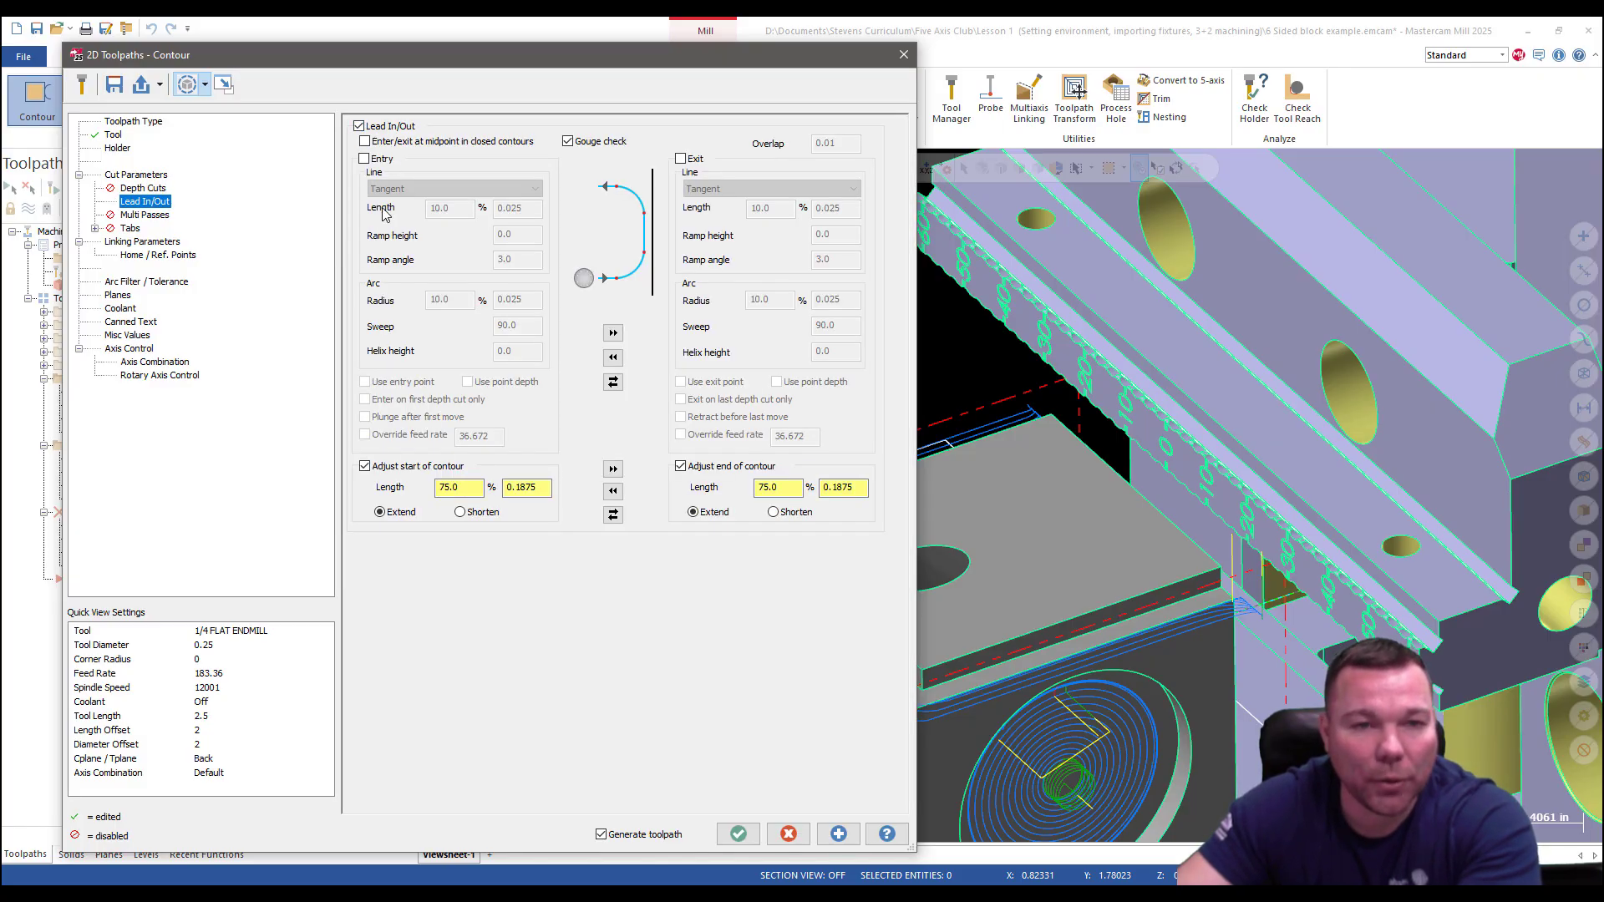
click(366, 466)
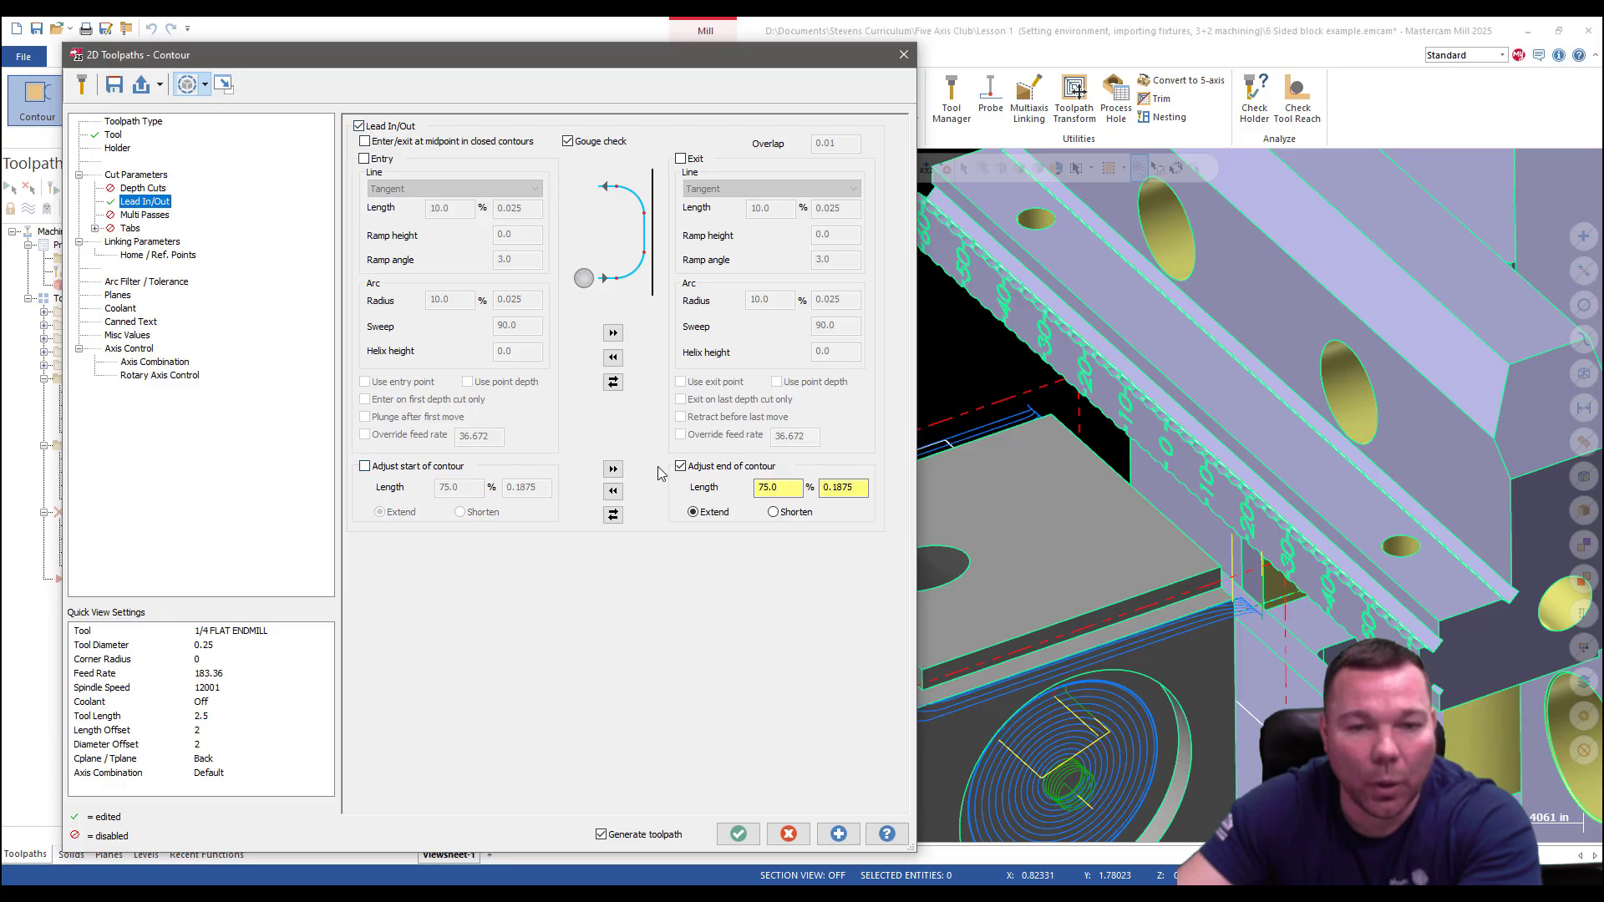
click(366, 467)
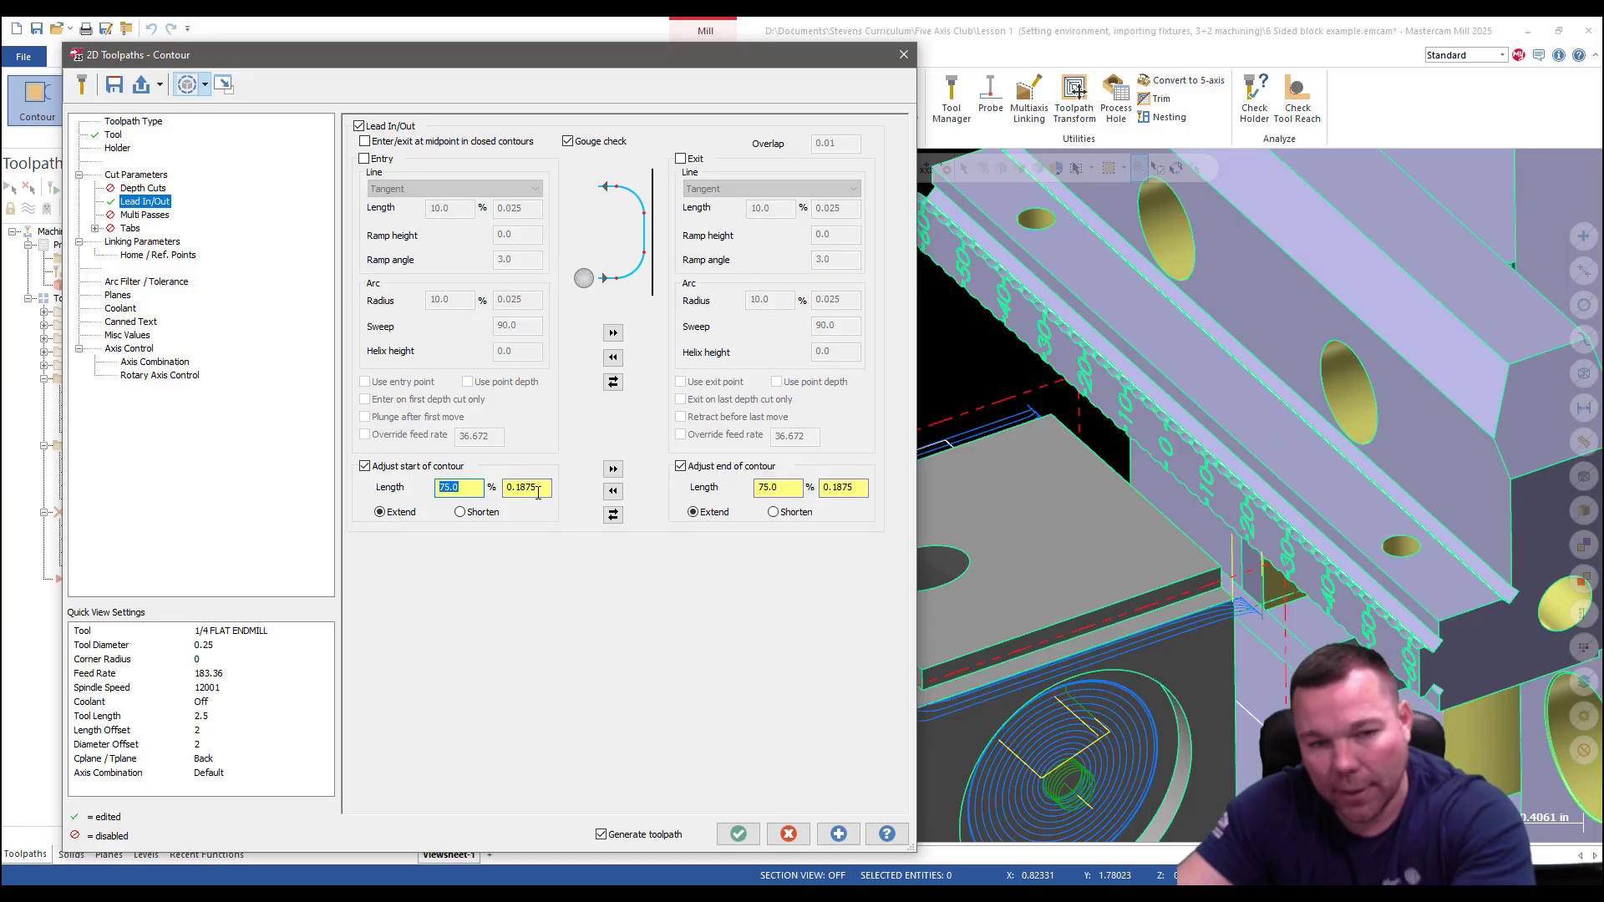
key(Tab)
text(0.)
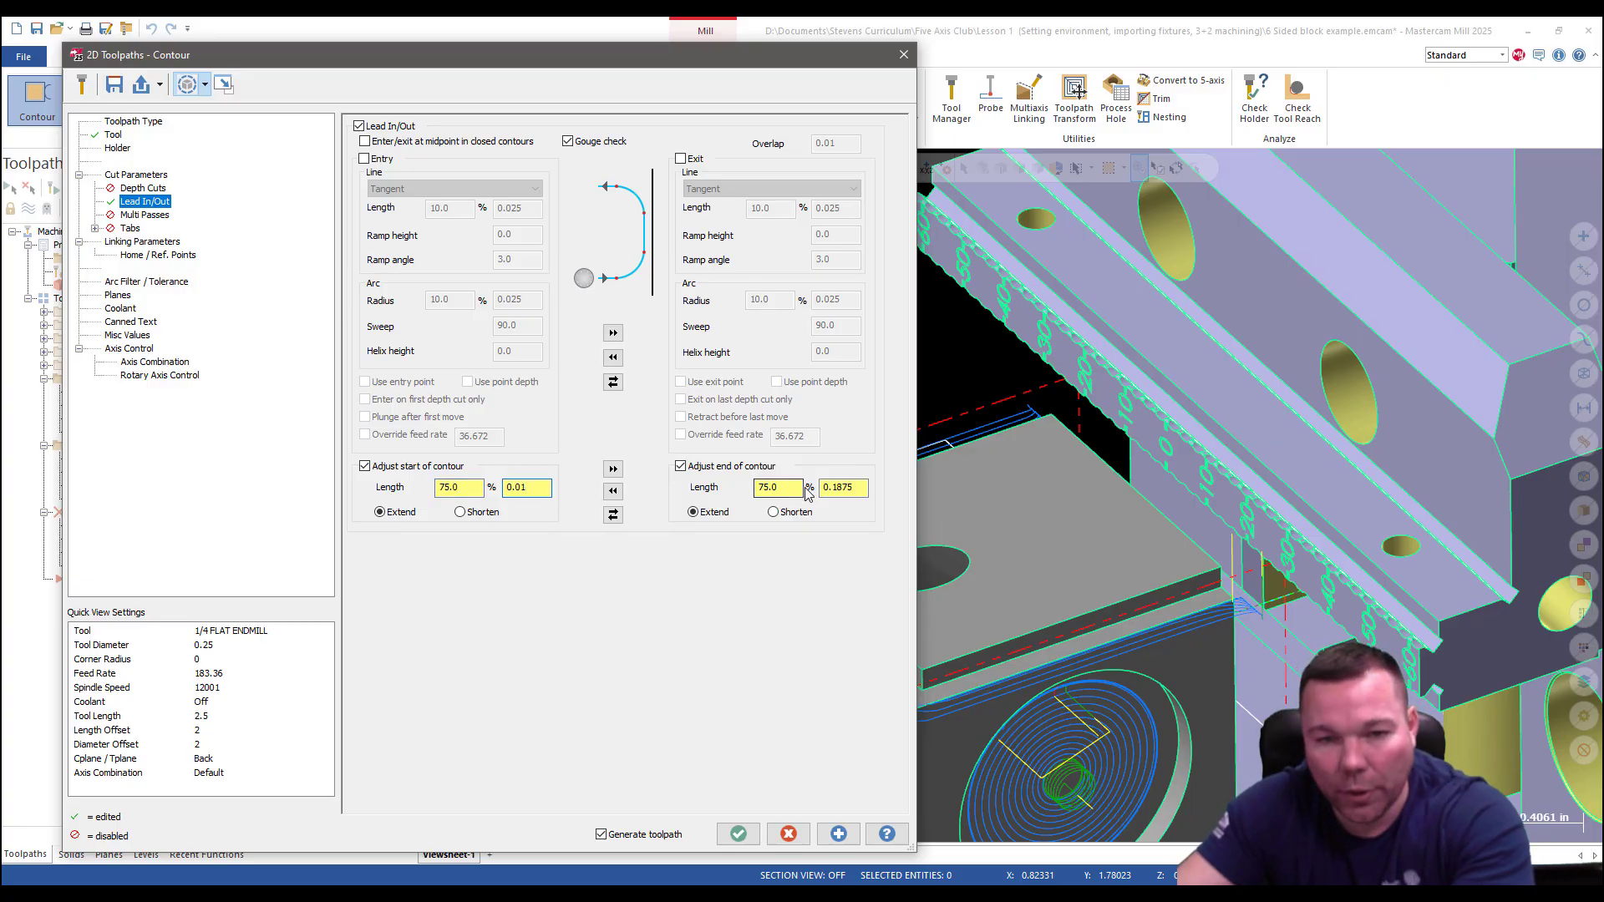
double_click(863, 487)
text(.01)
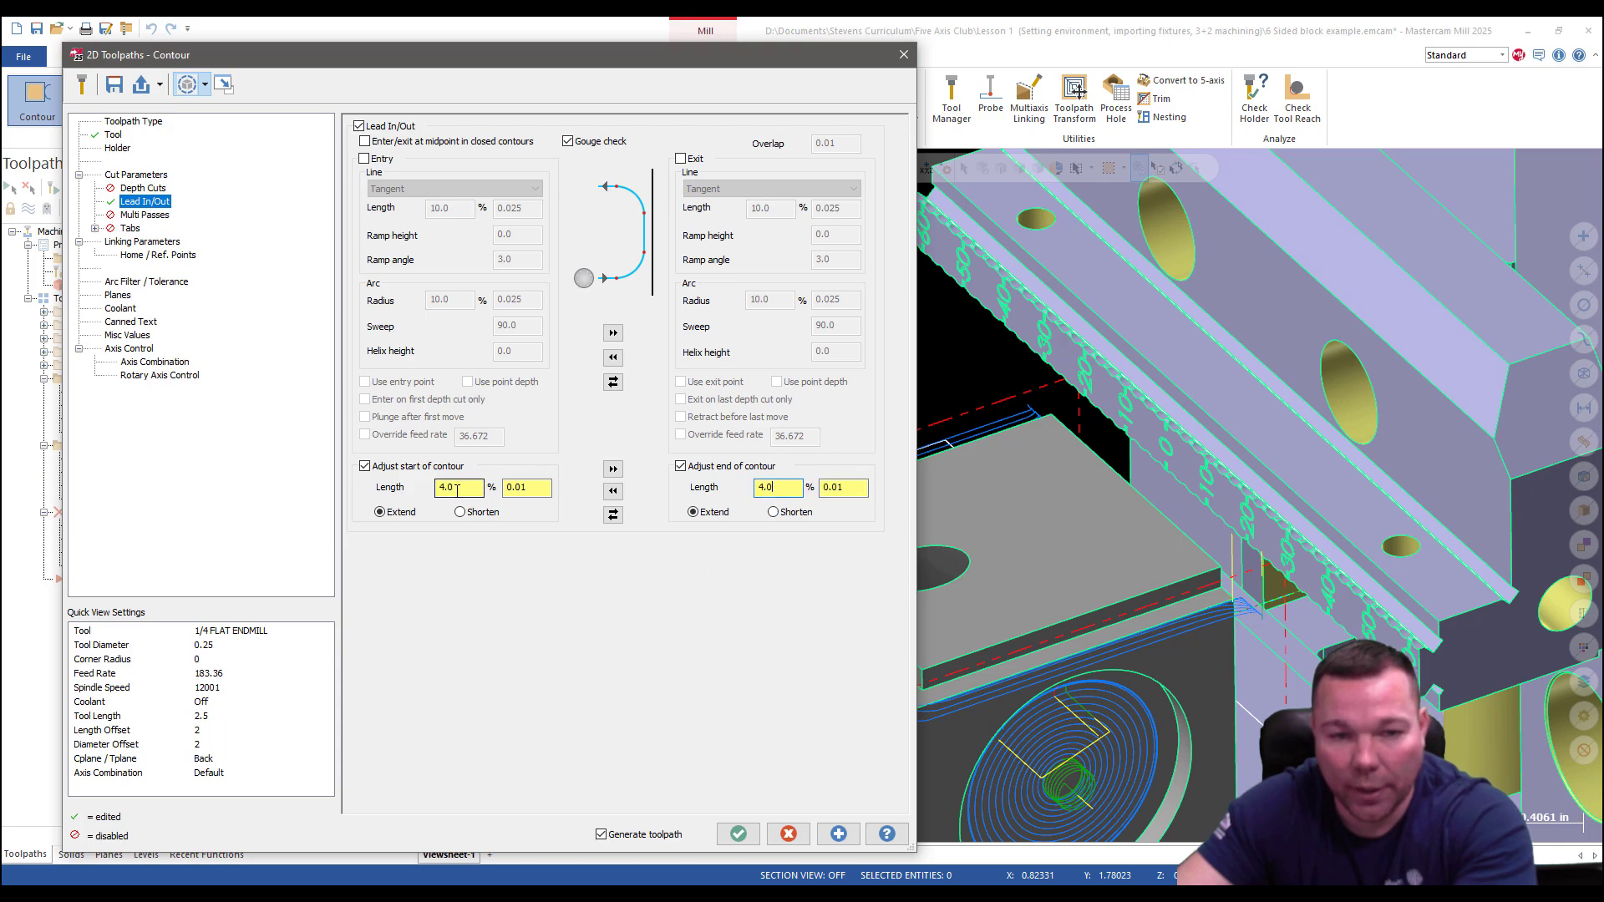
Enable tangent entry and exit moves for the contour, then check the multi-pass and tab settings.
click(365, 159)
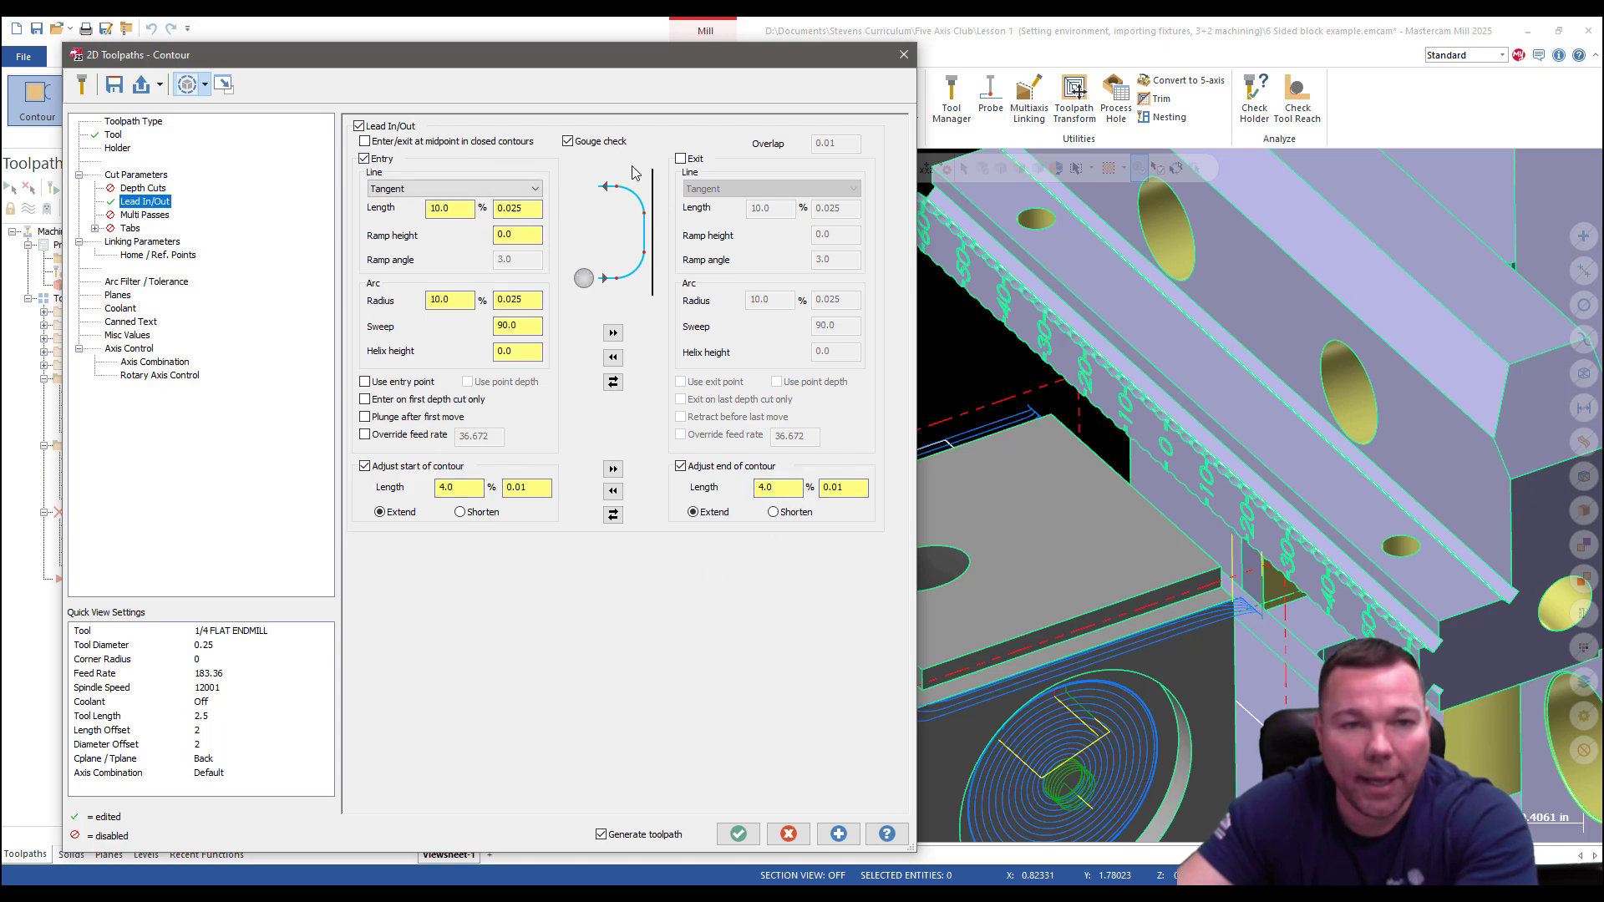
click(681, 160)
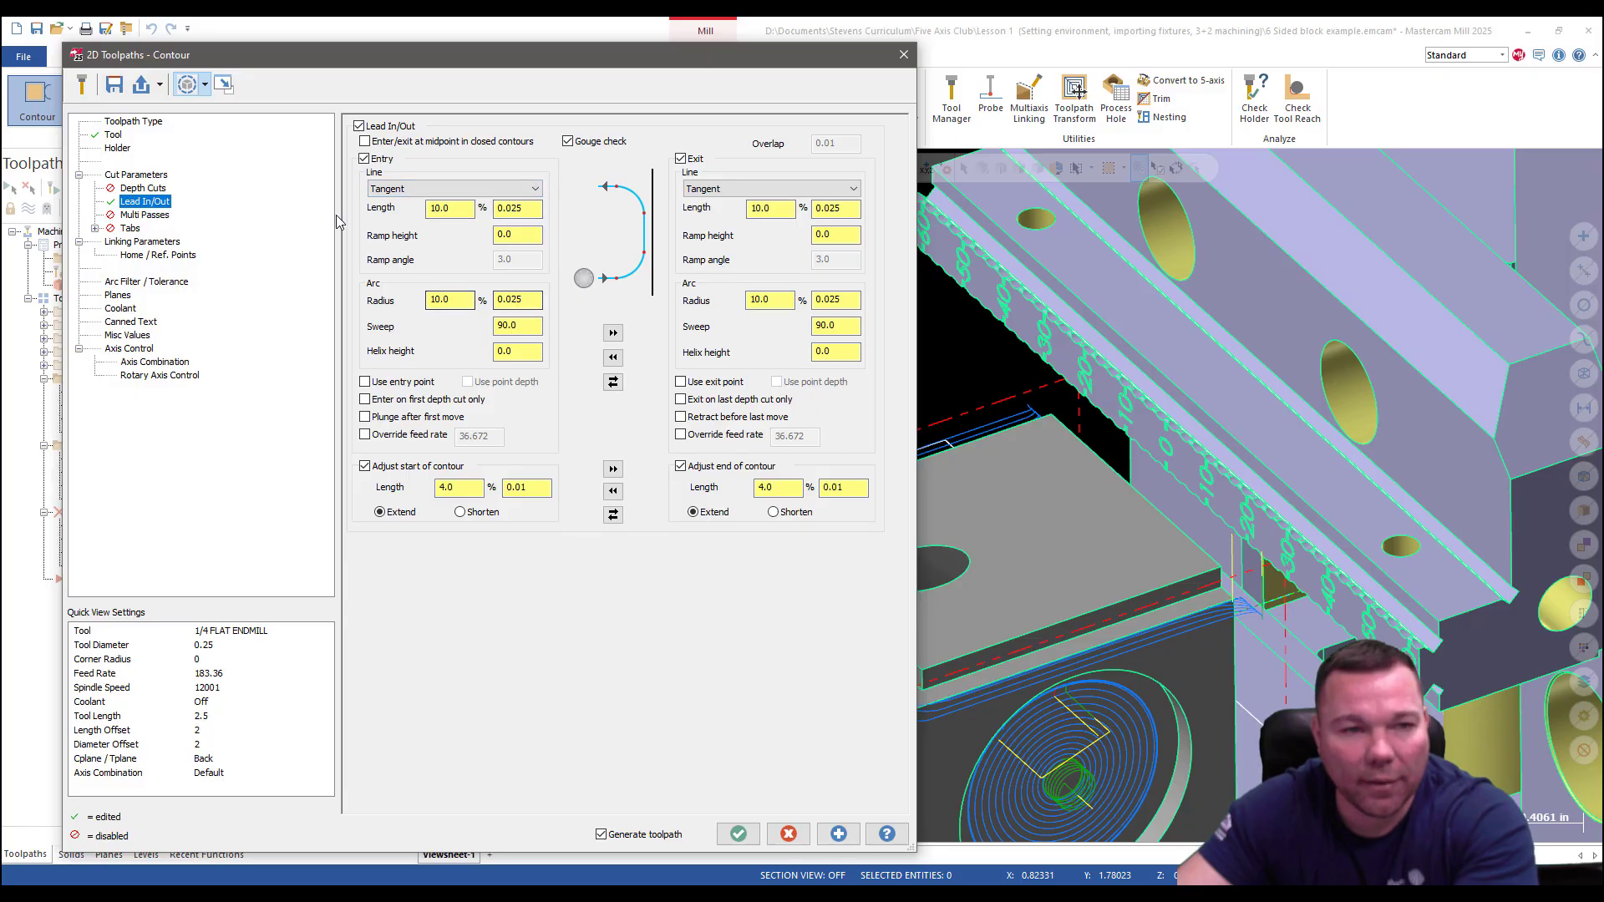
click(141, 216)
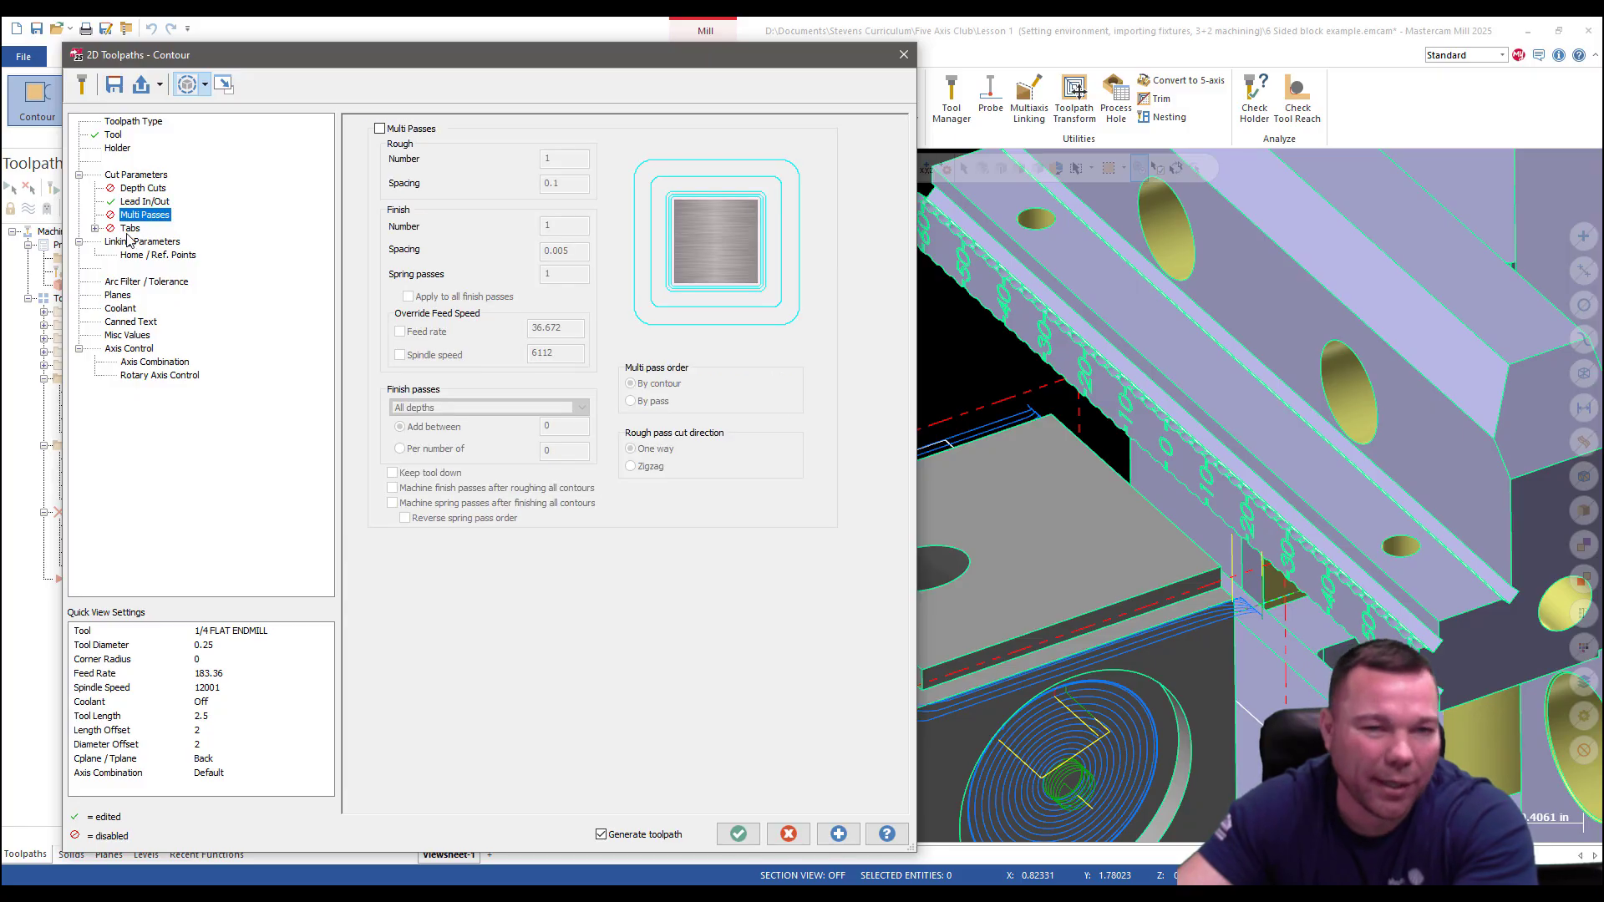
click(130, 231)
Pick the incremental depth at the corner of the ledge and the incremental top of stock at the raised face's lower corner.
click(138, 242)
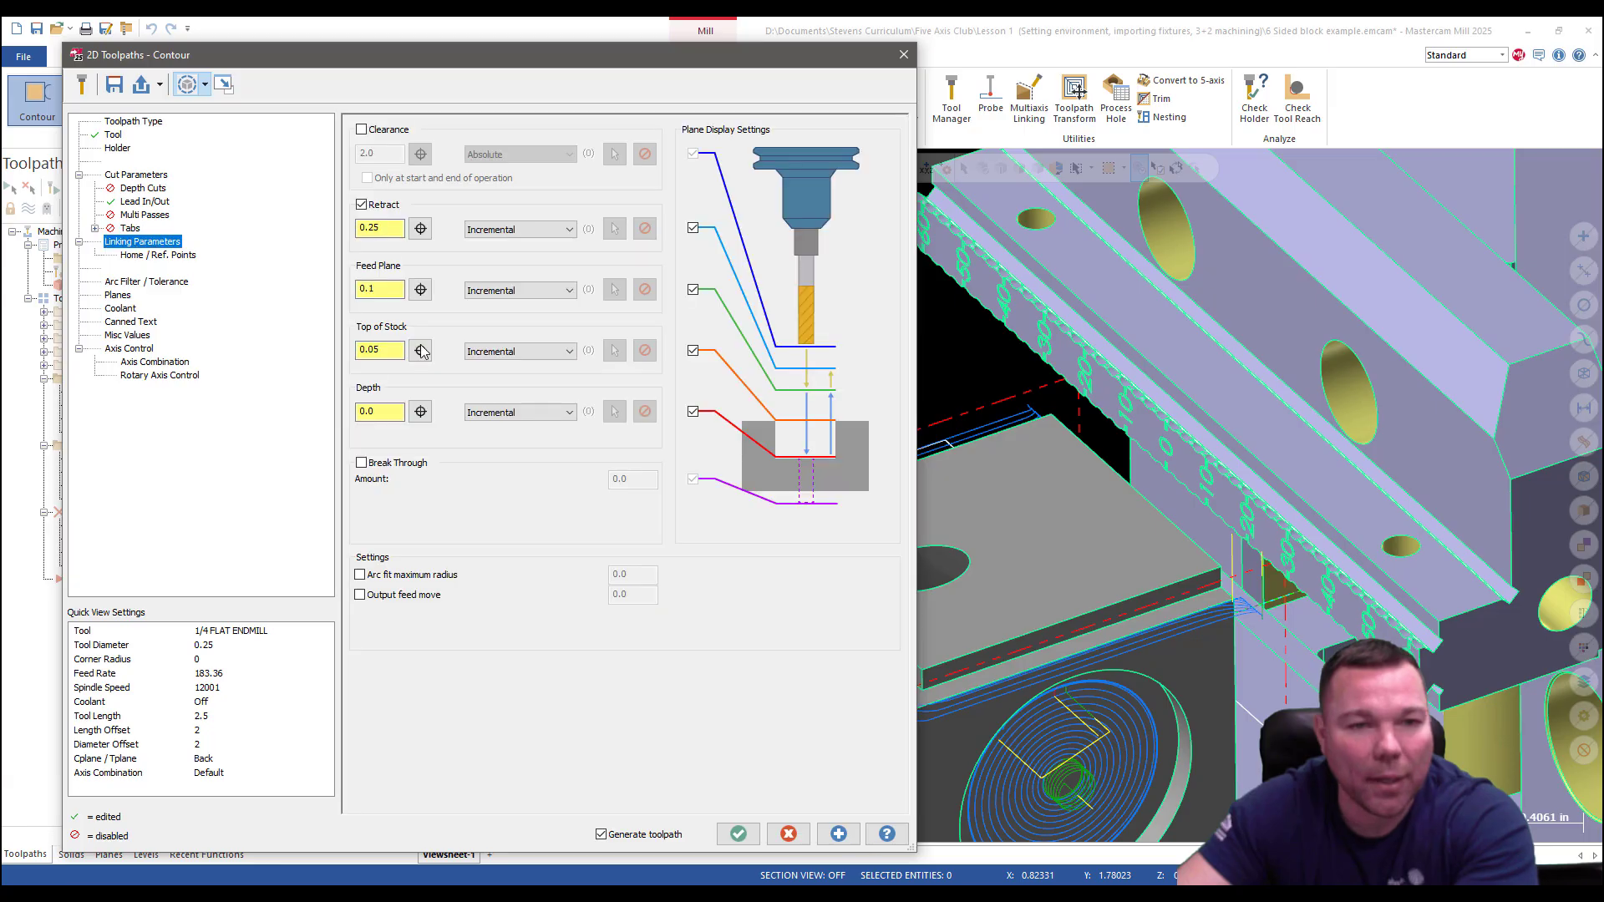
click(421, 412)
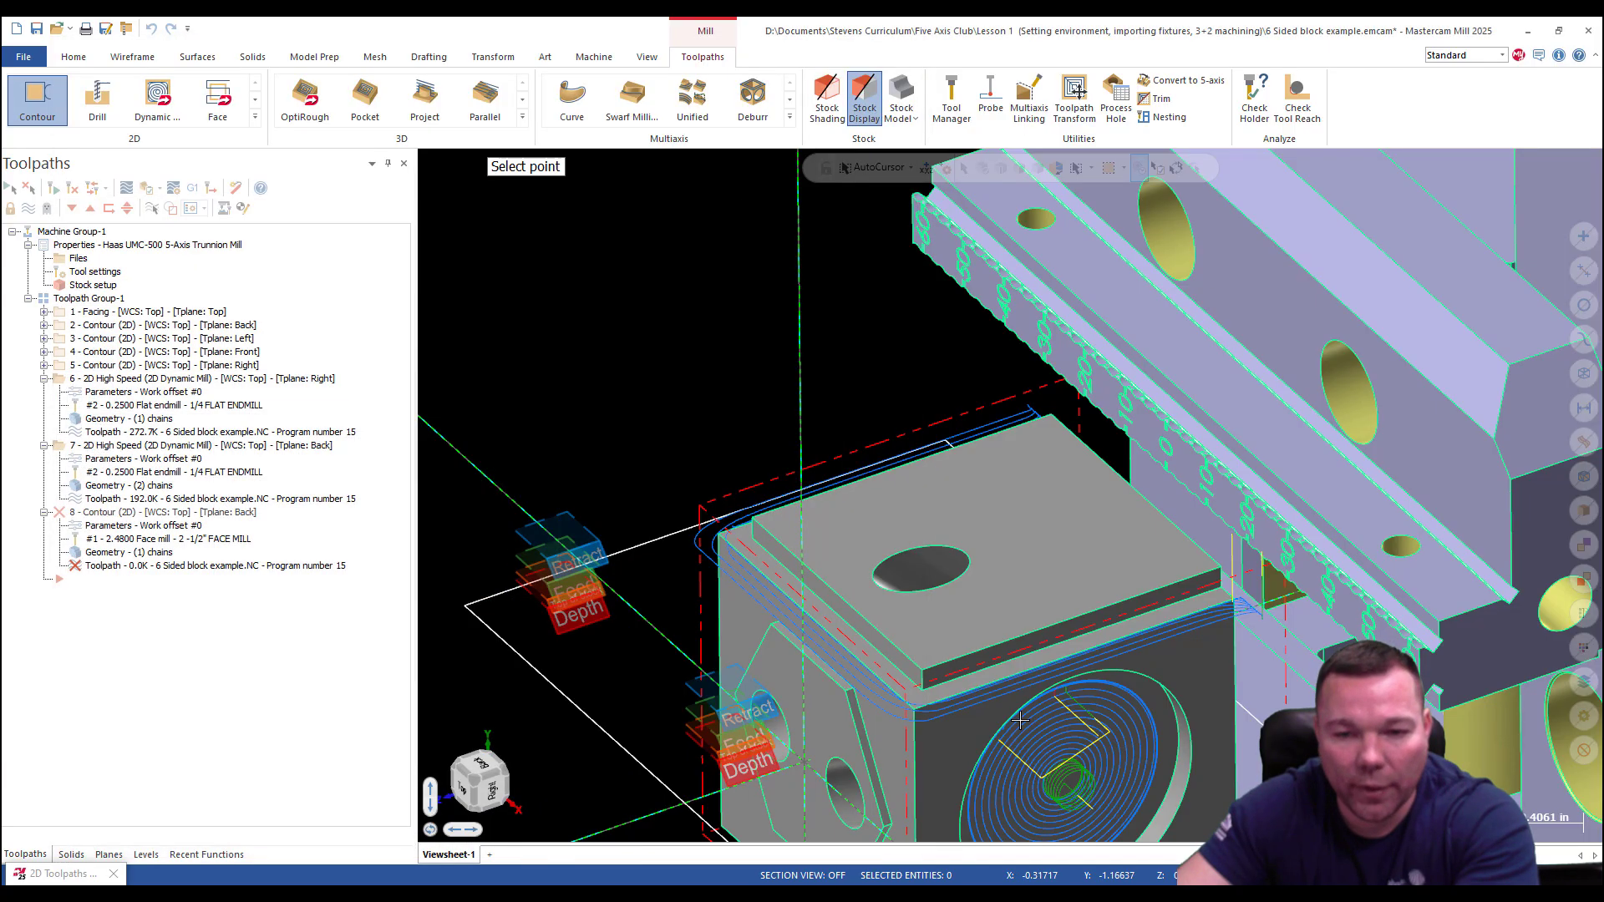
click(928, 712)
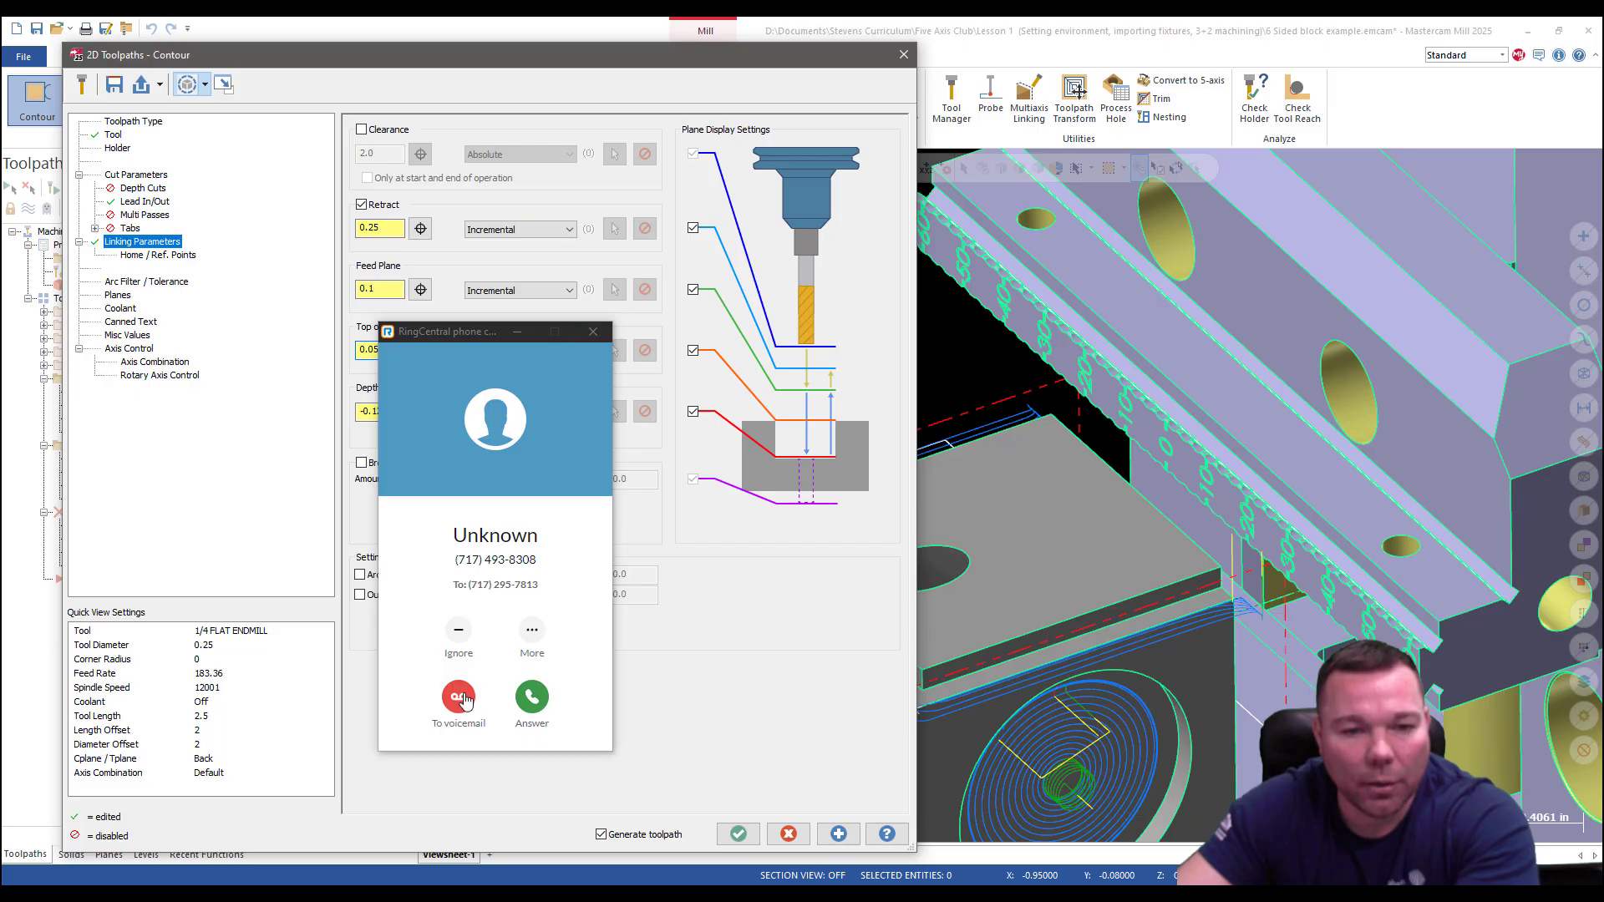
click(460, 698)
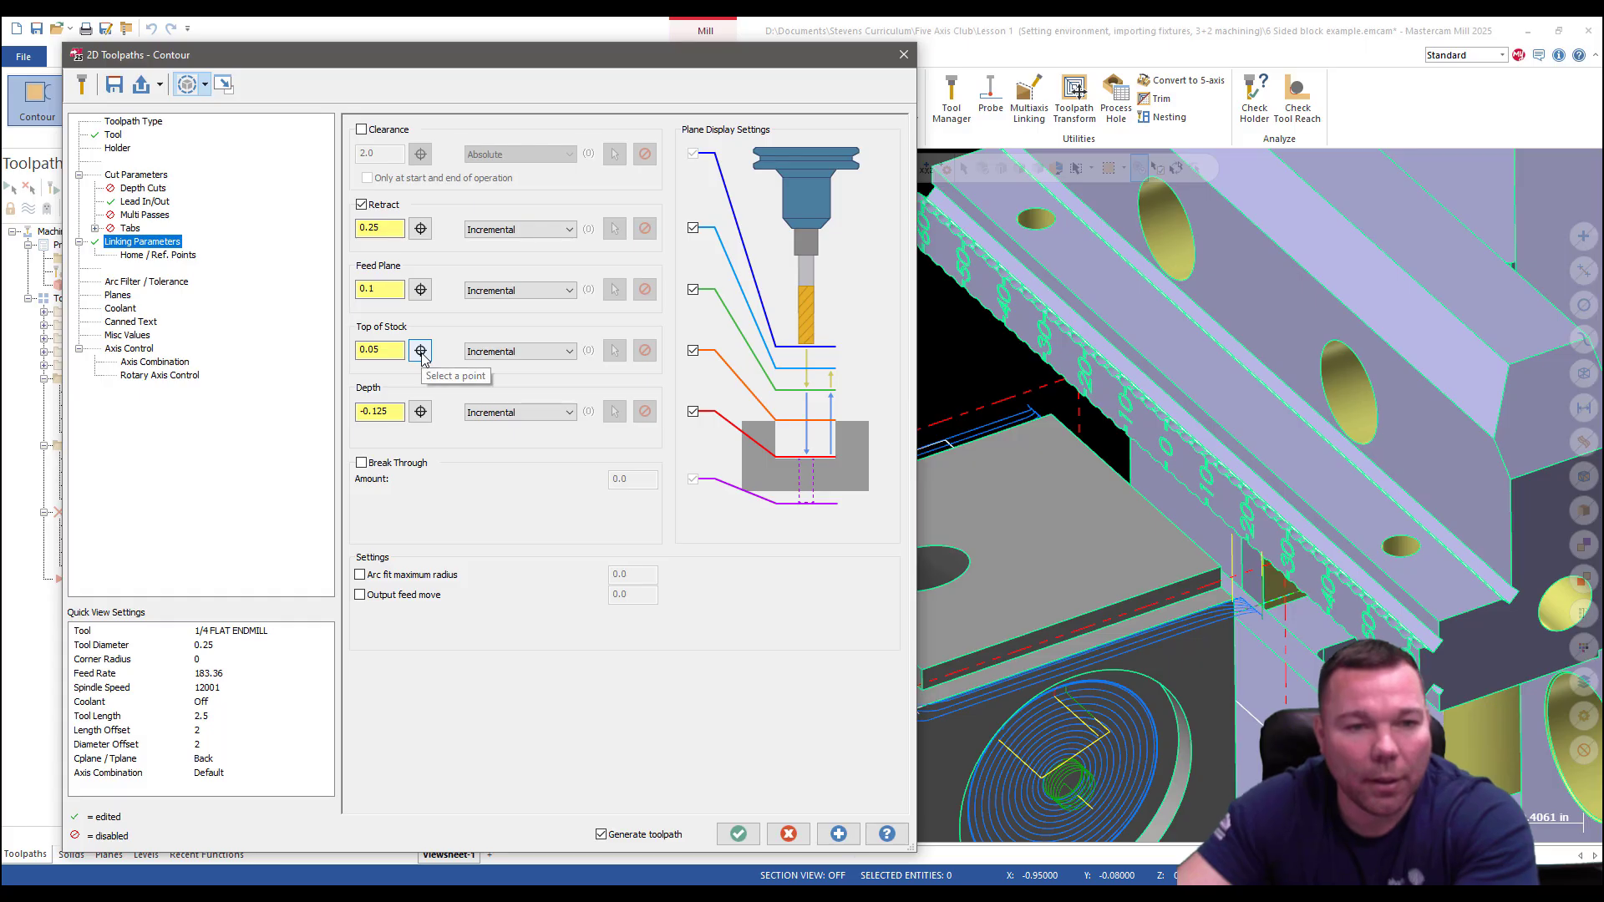
click(421, 351)
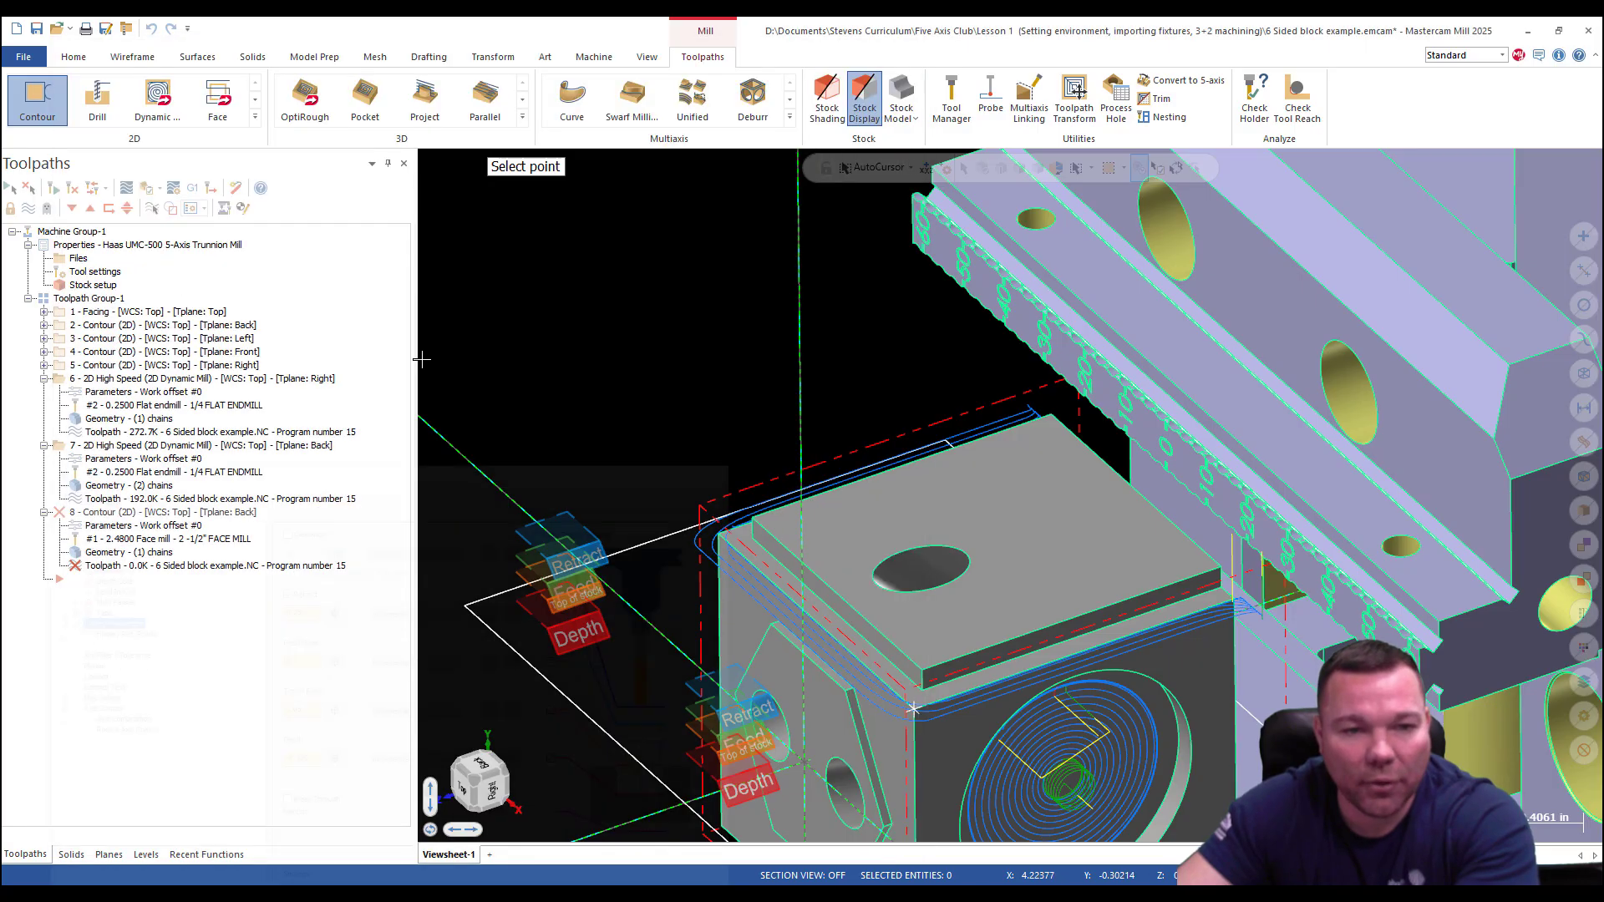
click(924, 671)
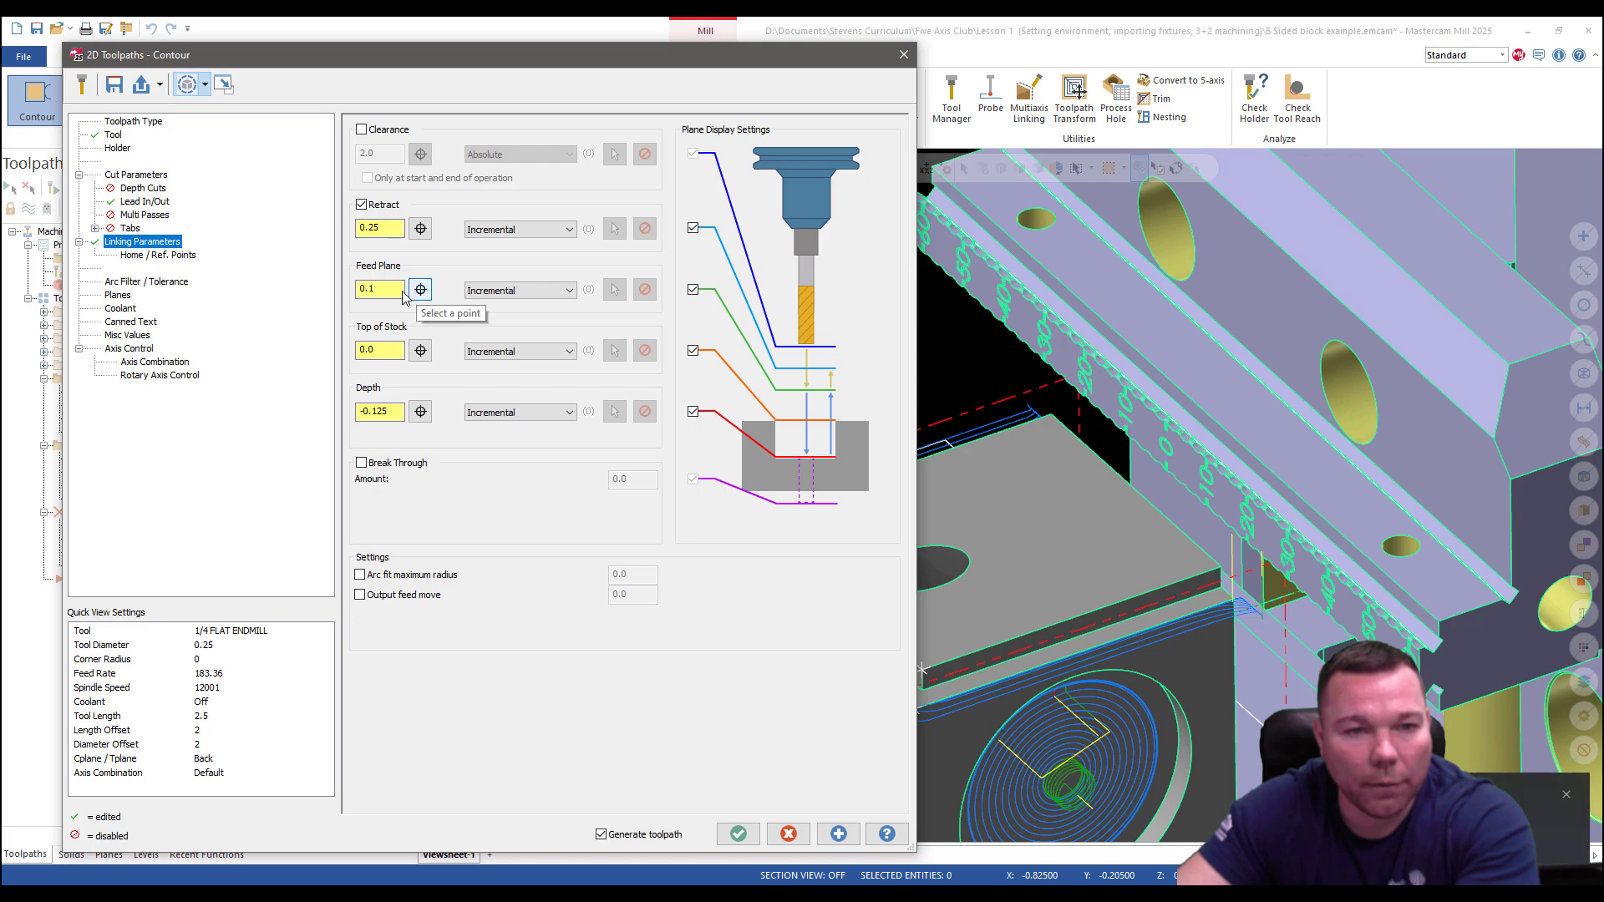
Set the contour's feed plane to 1.1 and its retract height to 1.0.
double_click(400, 290)
click(1566, 795)
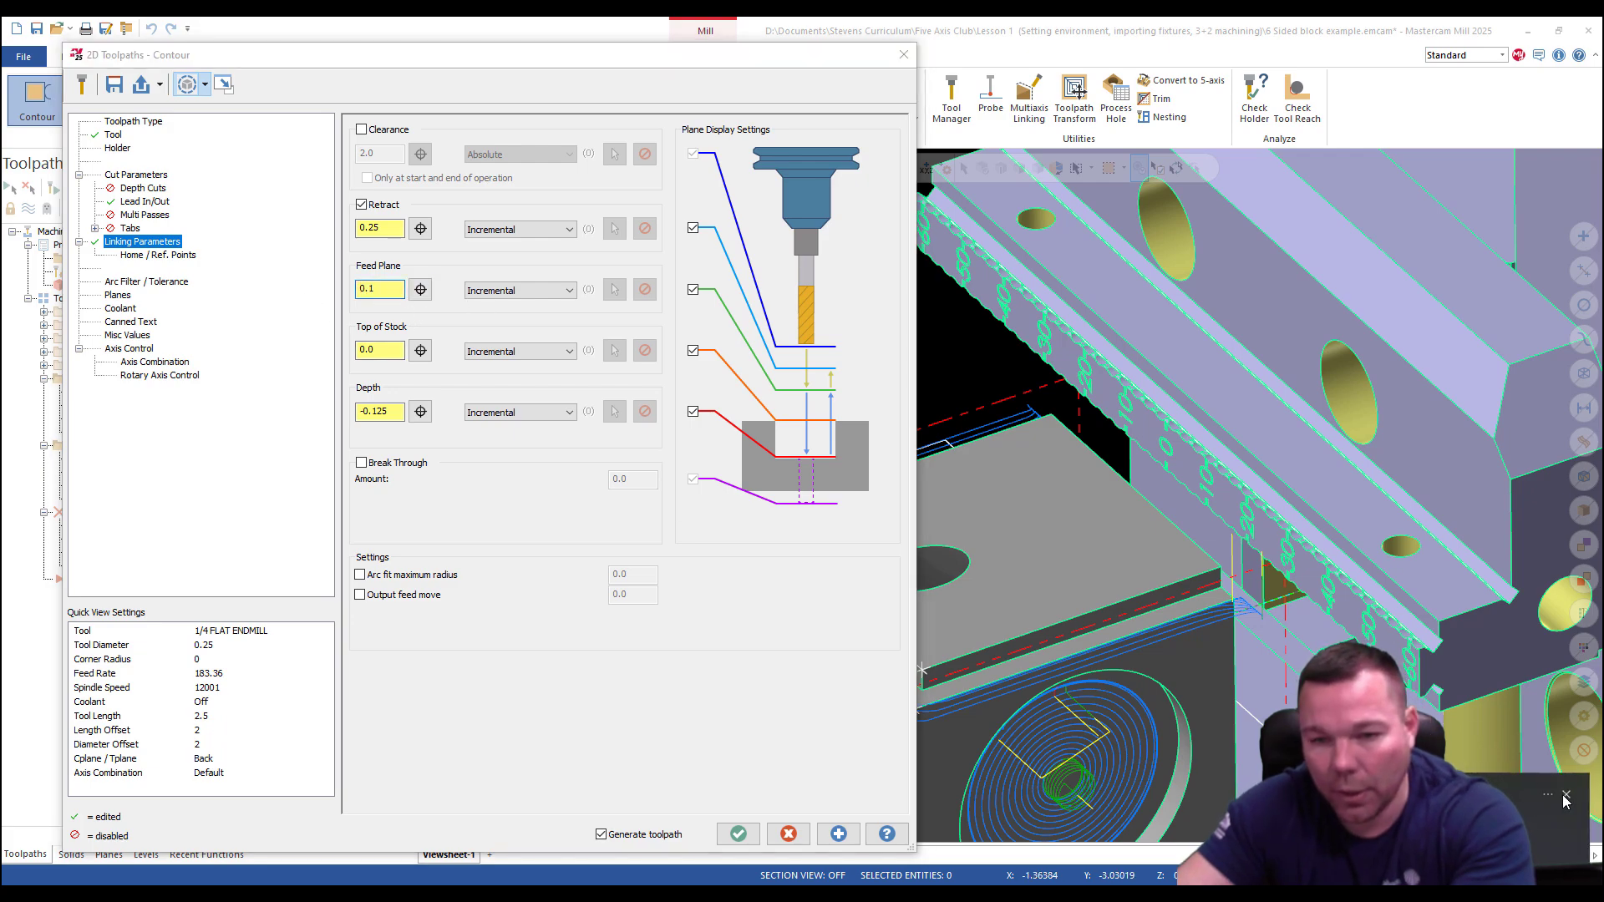
double_click(384, 290)
text(1)
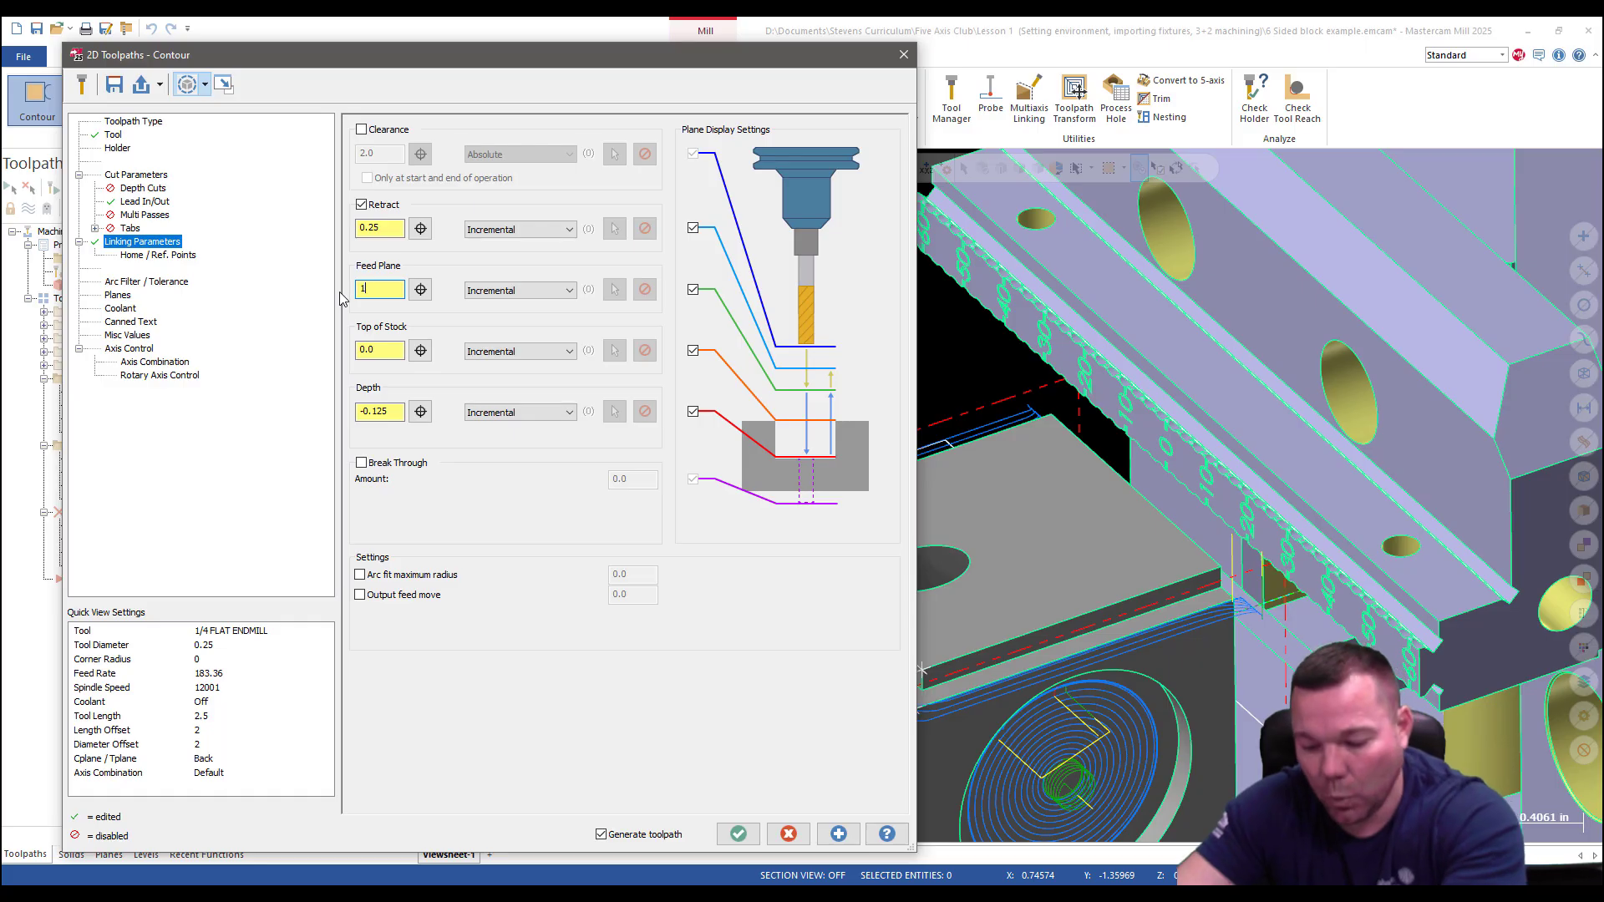
text(.1)
text(1.)
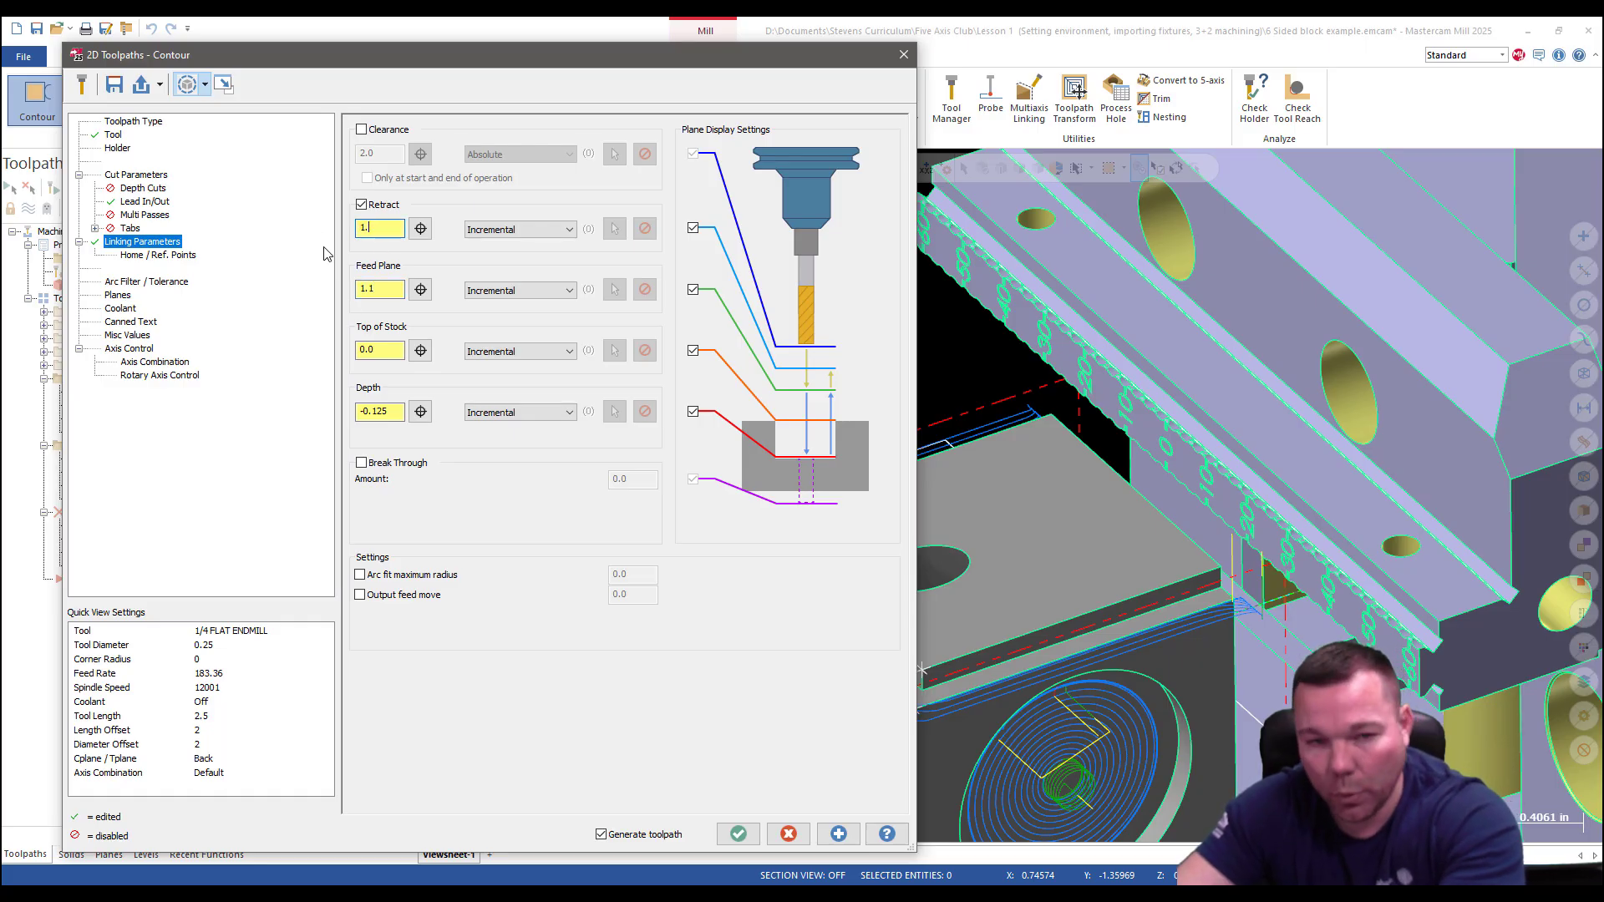
Switch the retract, feed plane, top of stock and depth references to Absolute.
click(519, 229)
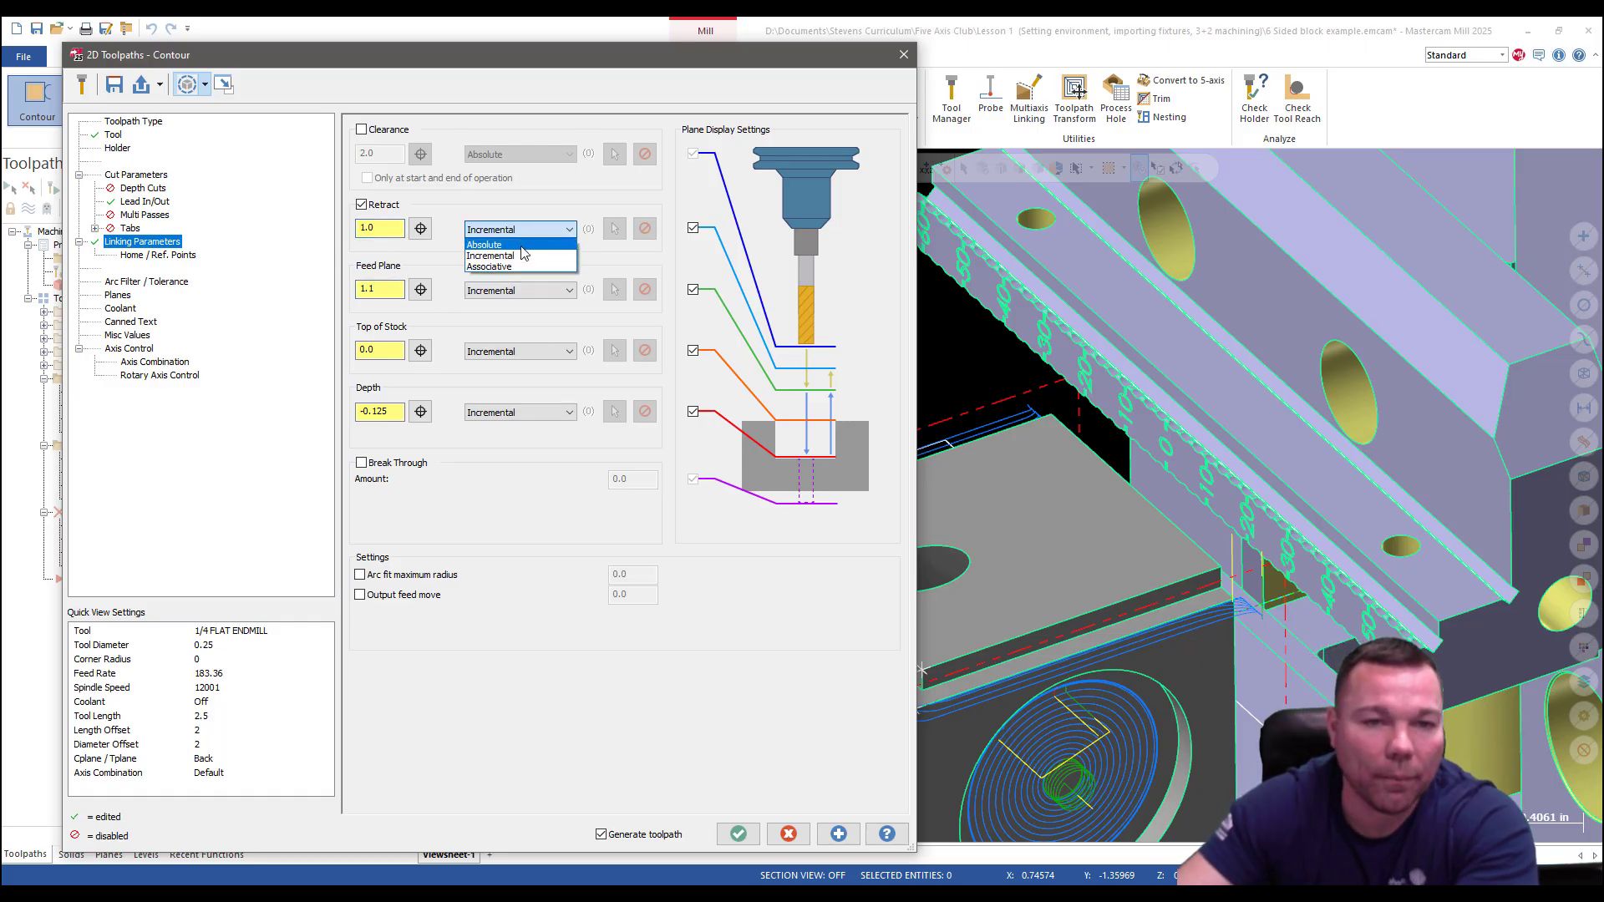
click(522, 245)
click(519, 290)
click(517, 306)
click(517, 353)
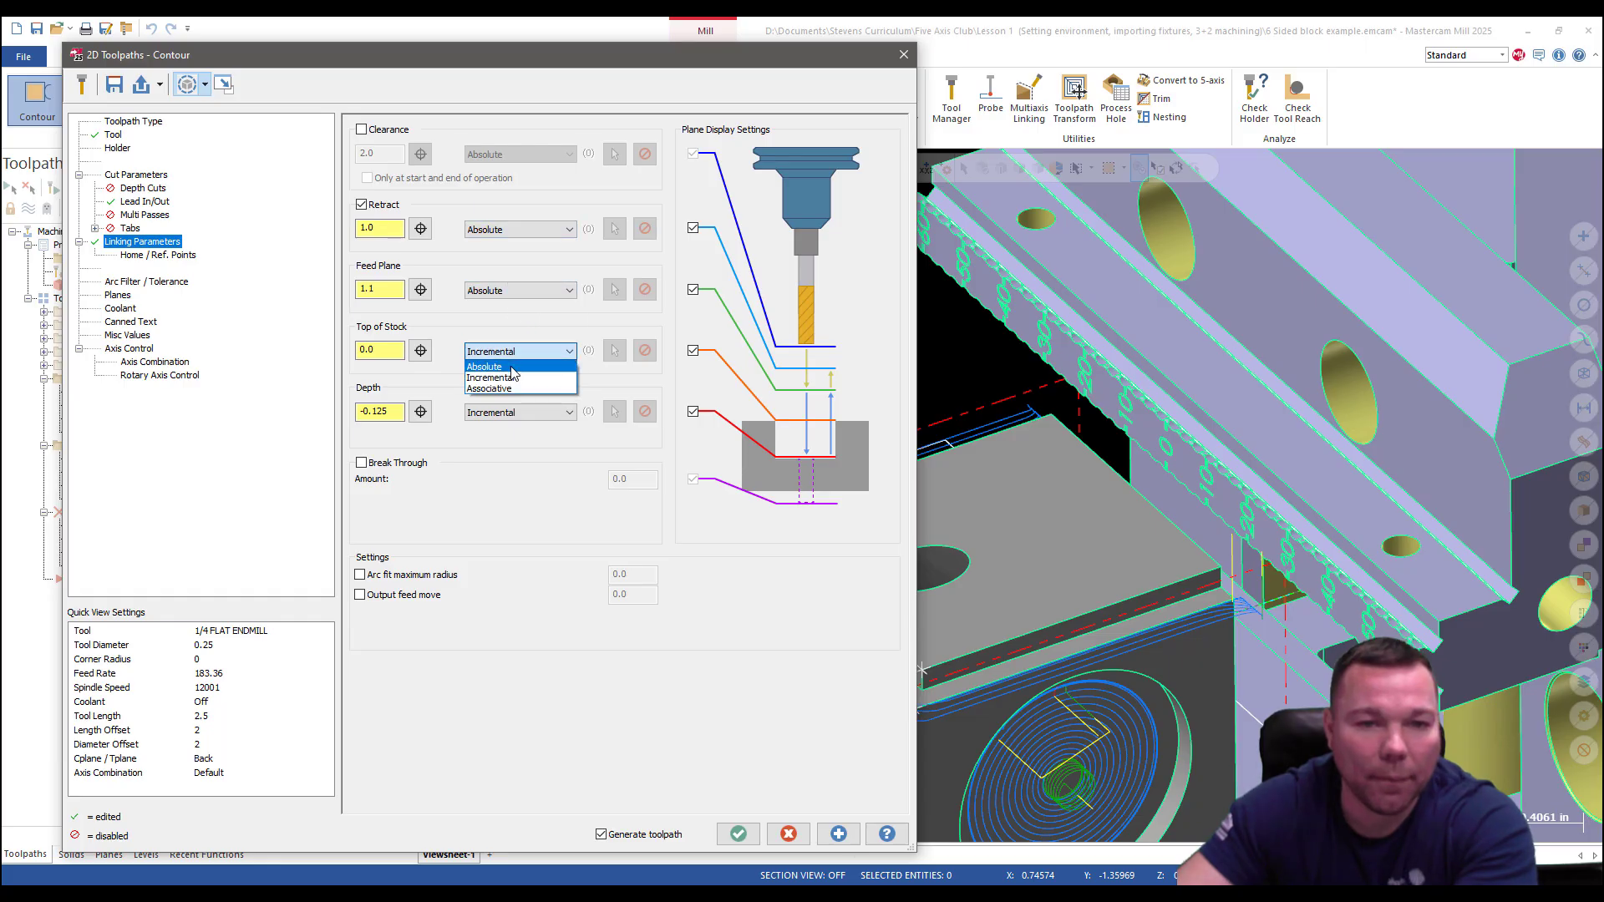
click(511, 367)
click(511, 413)
click(484, 428)
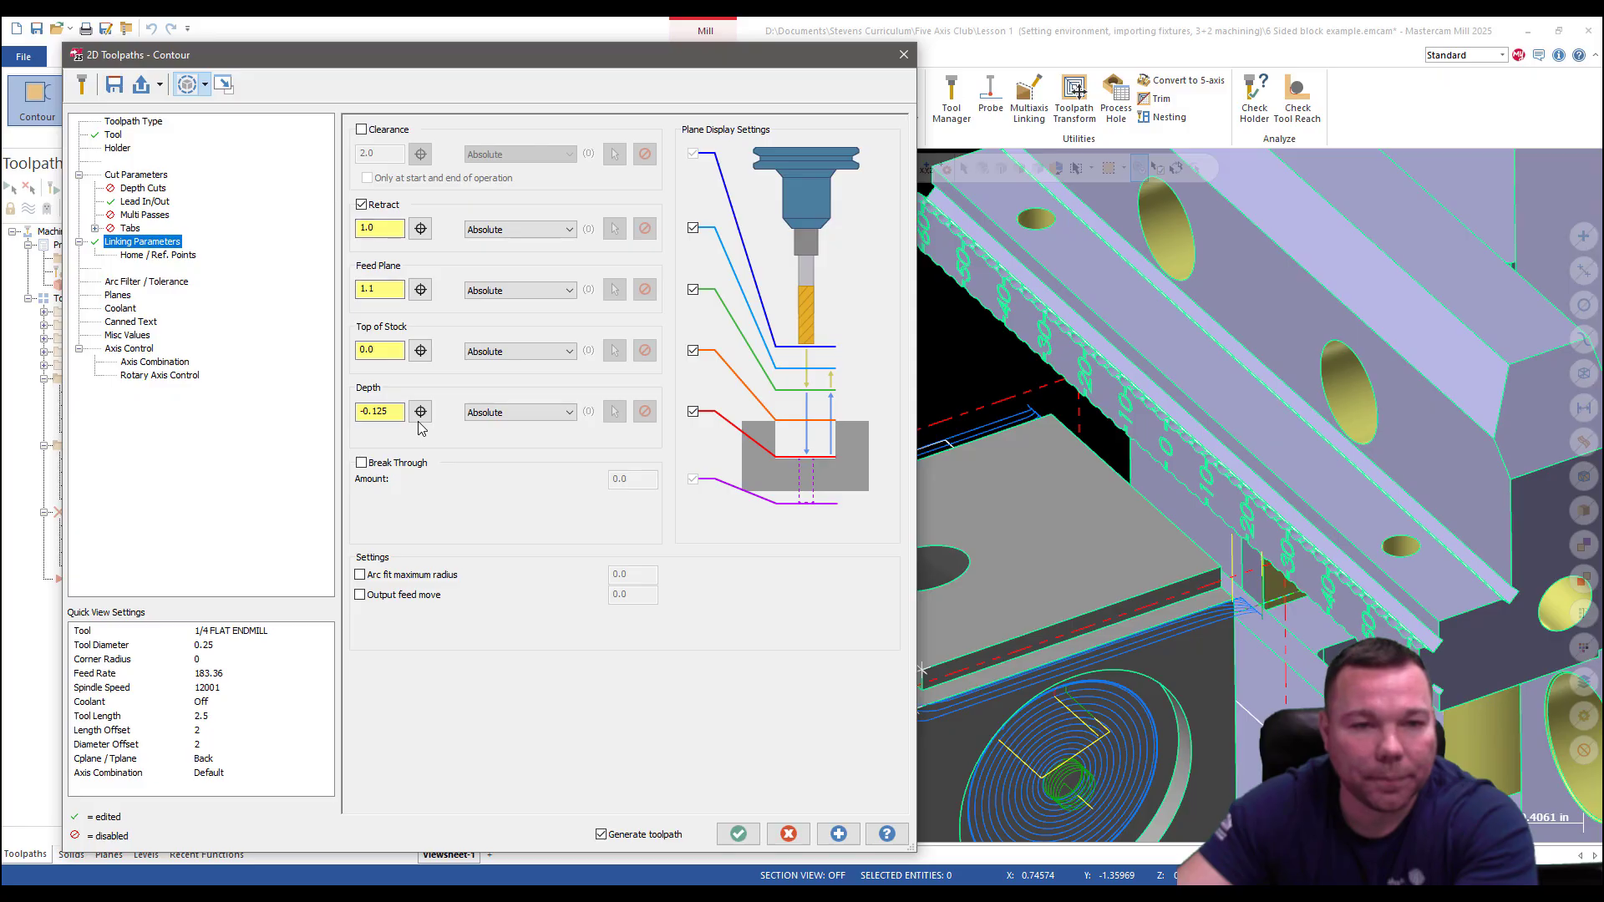
Pick the absolute top of stock (0.95) at the raised face's corner and the depth (0.825) at the ledge corner below it.
click(421, 350)
click(921, 669)
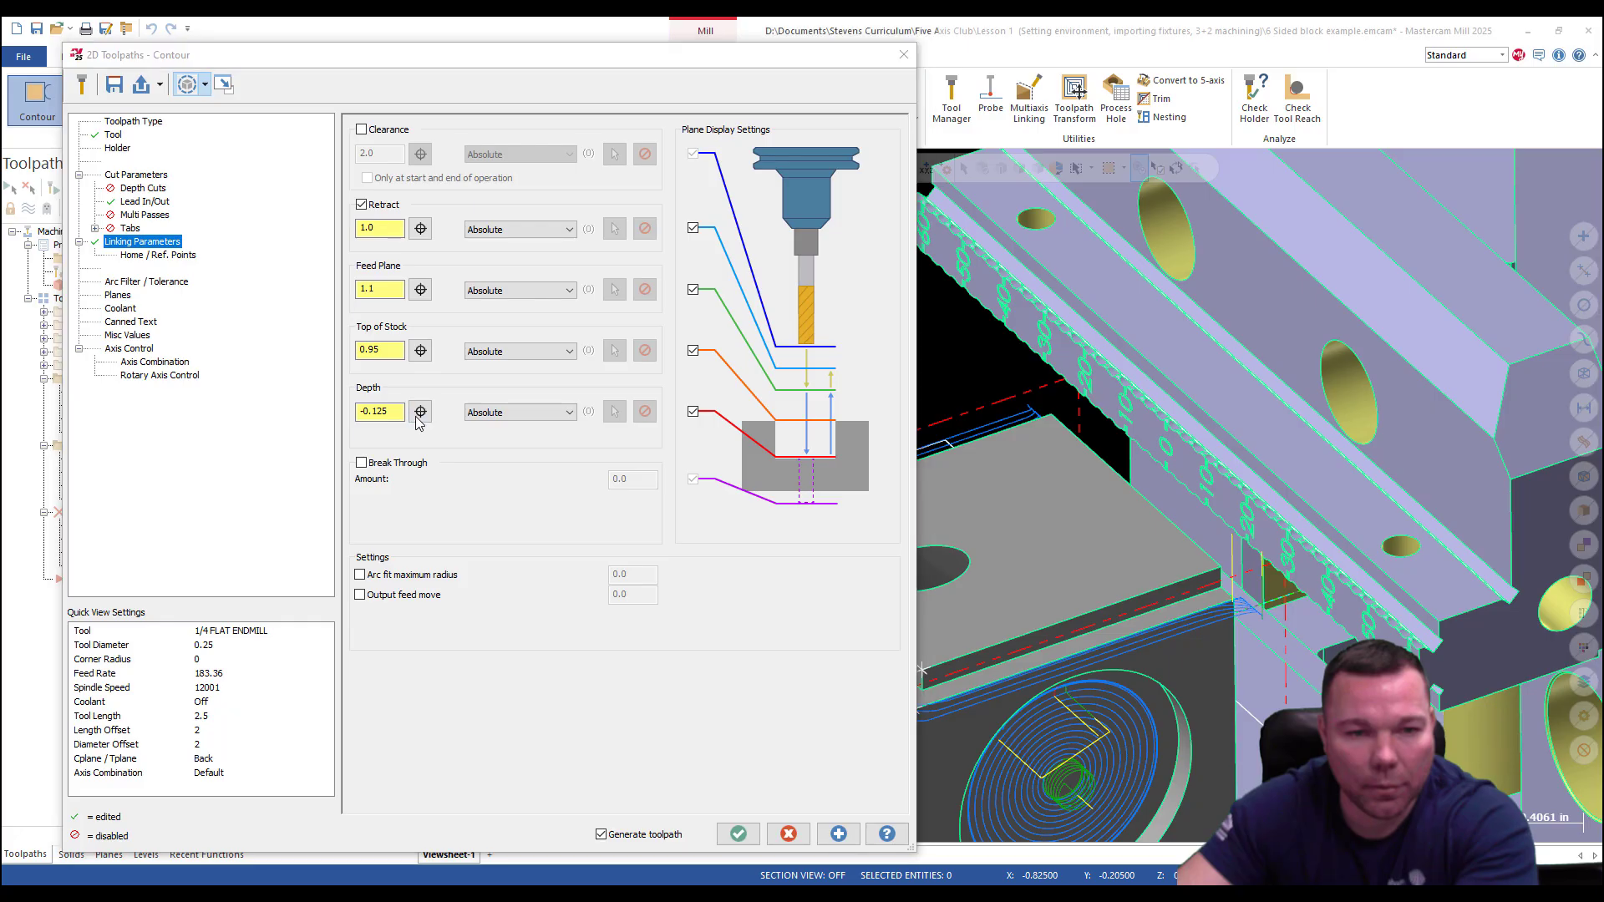
click(420, 411)
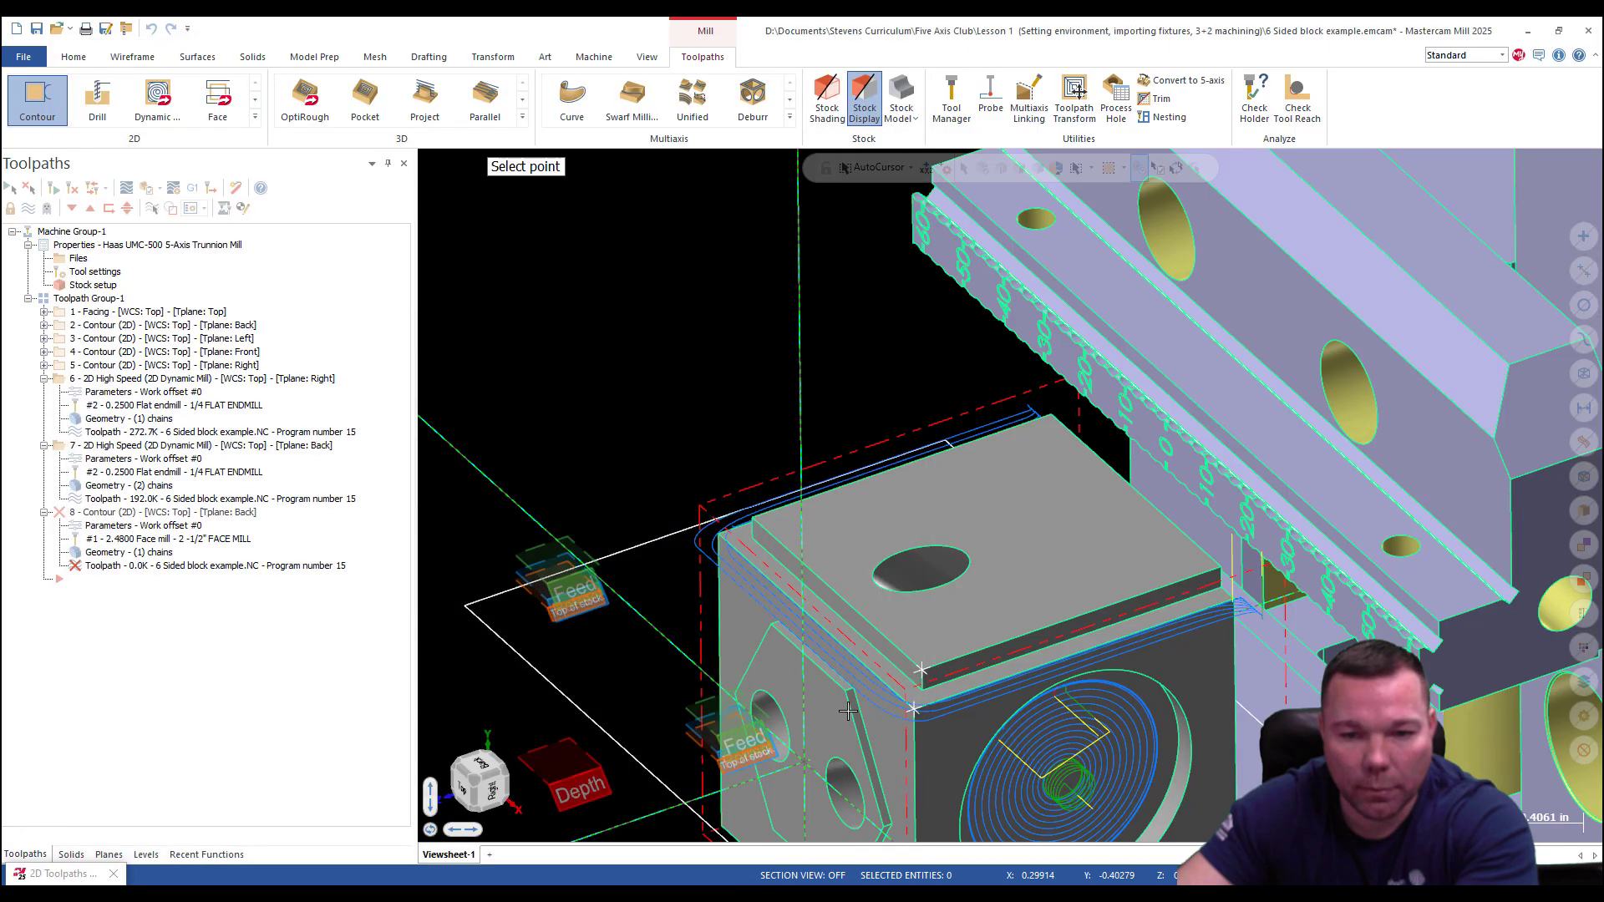
click(915, 711)
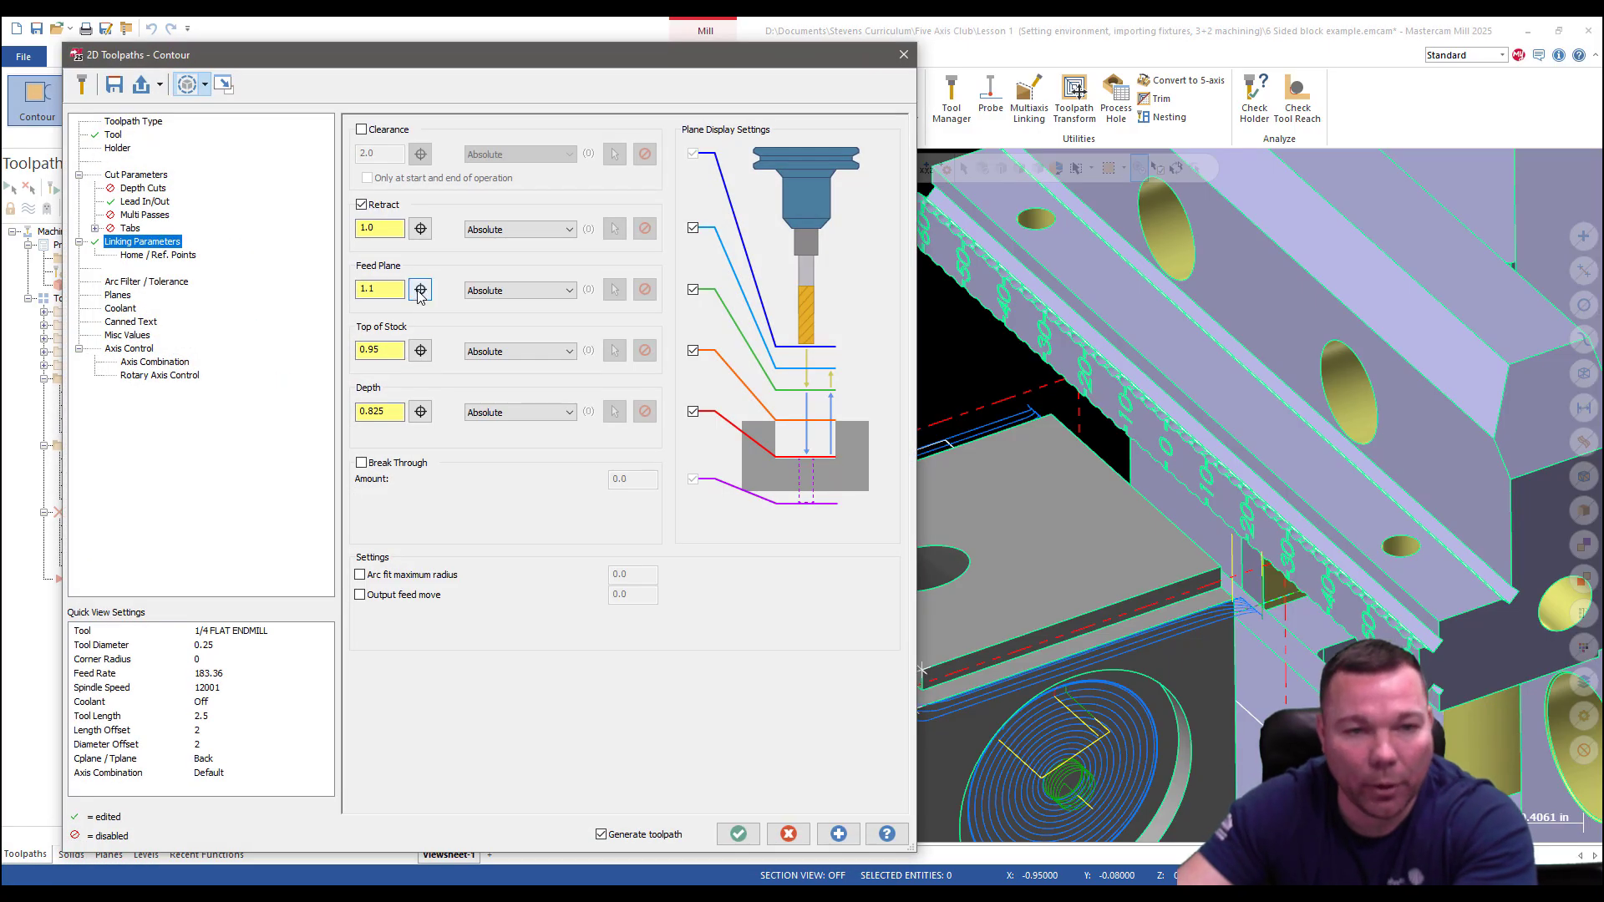
Raise the retract height to 1.25 and generate the back-side finishing contour toolpath.
click(420, 290)
key(Escape)
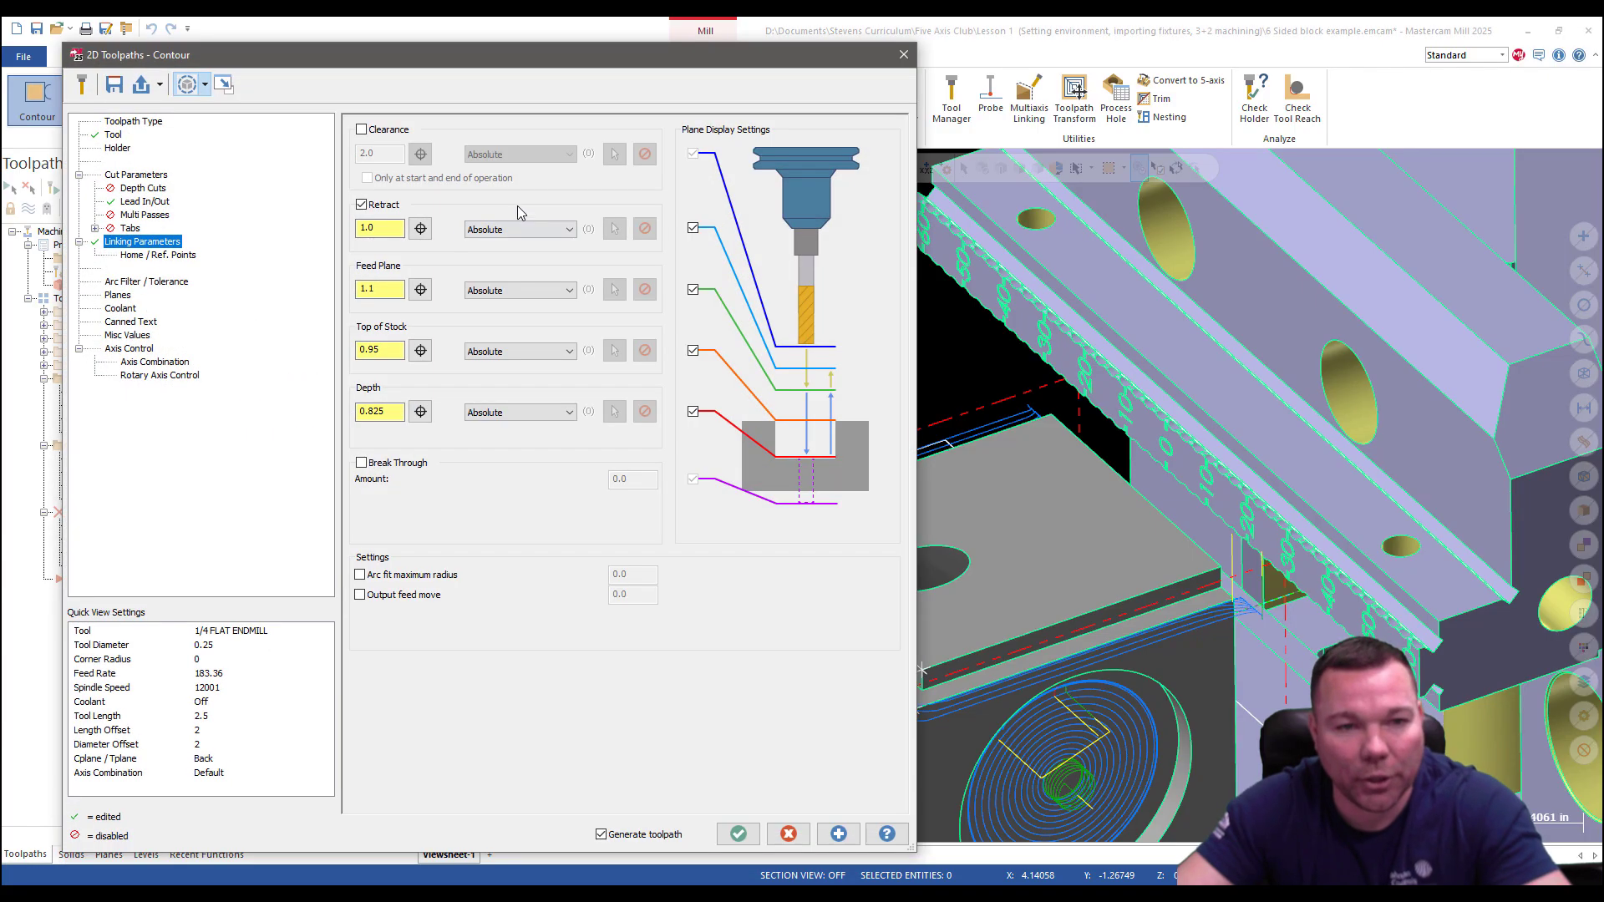
double_click(382, 228)
text(1.25)
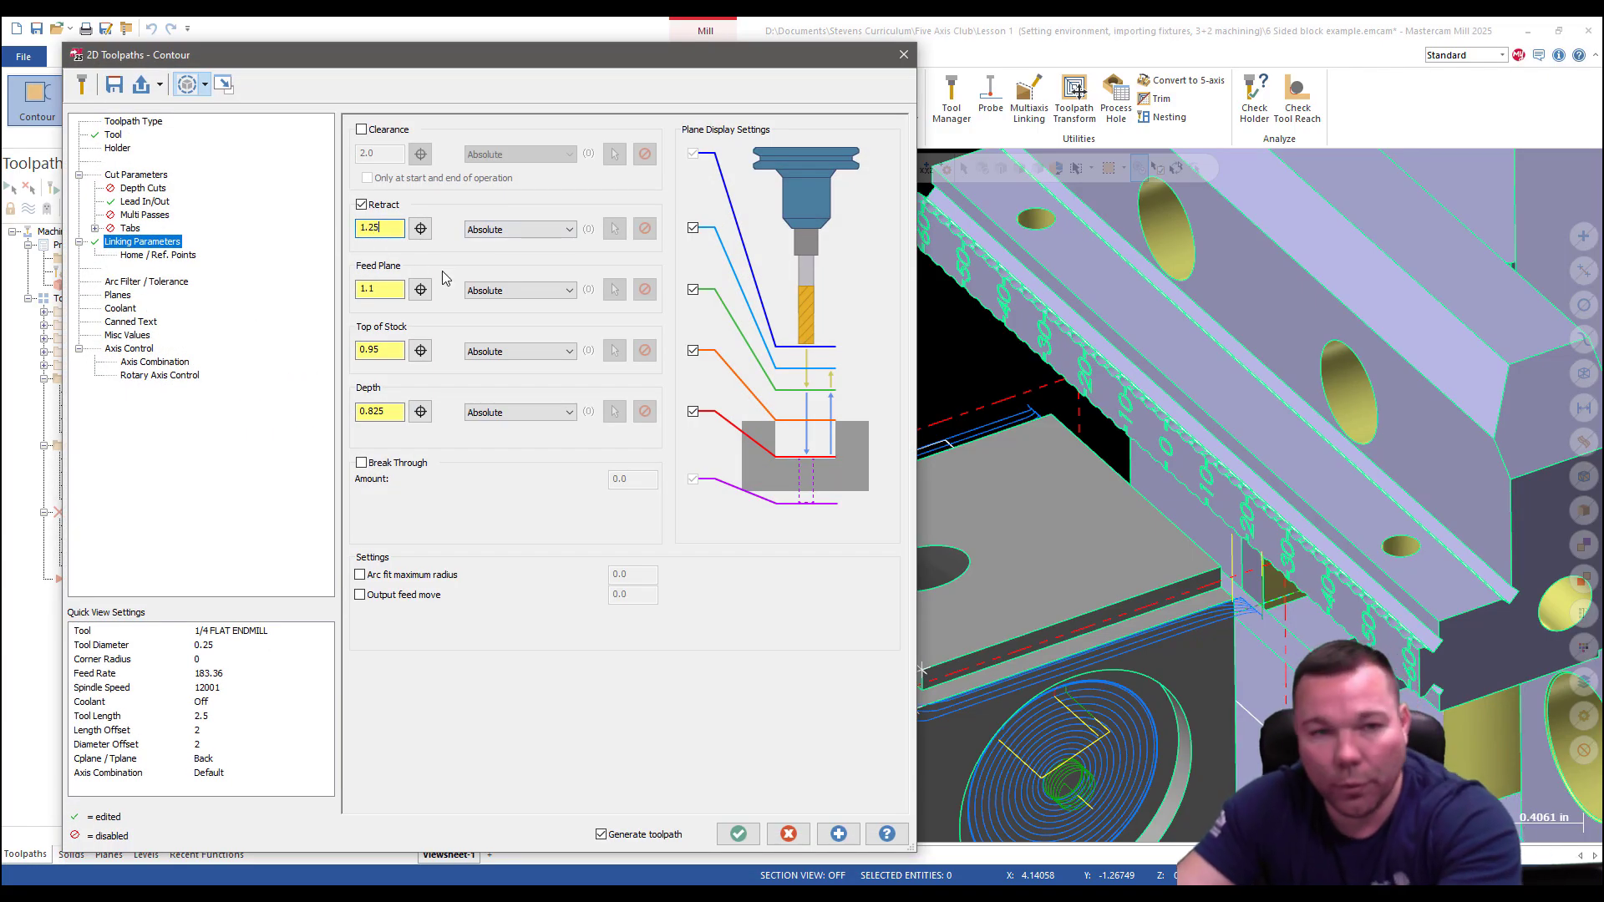
click(134, 256)
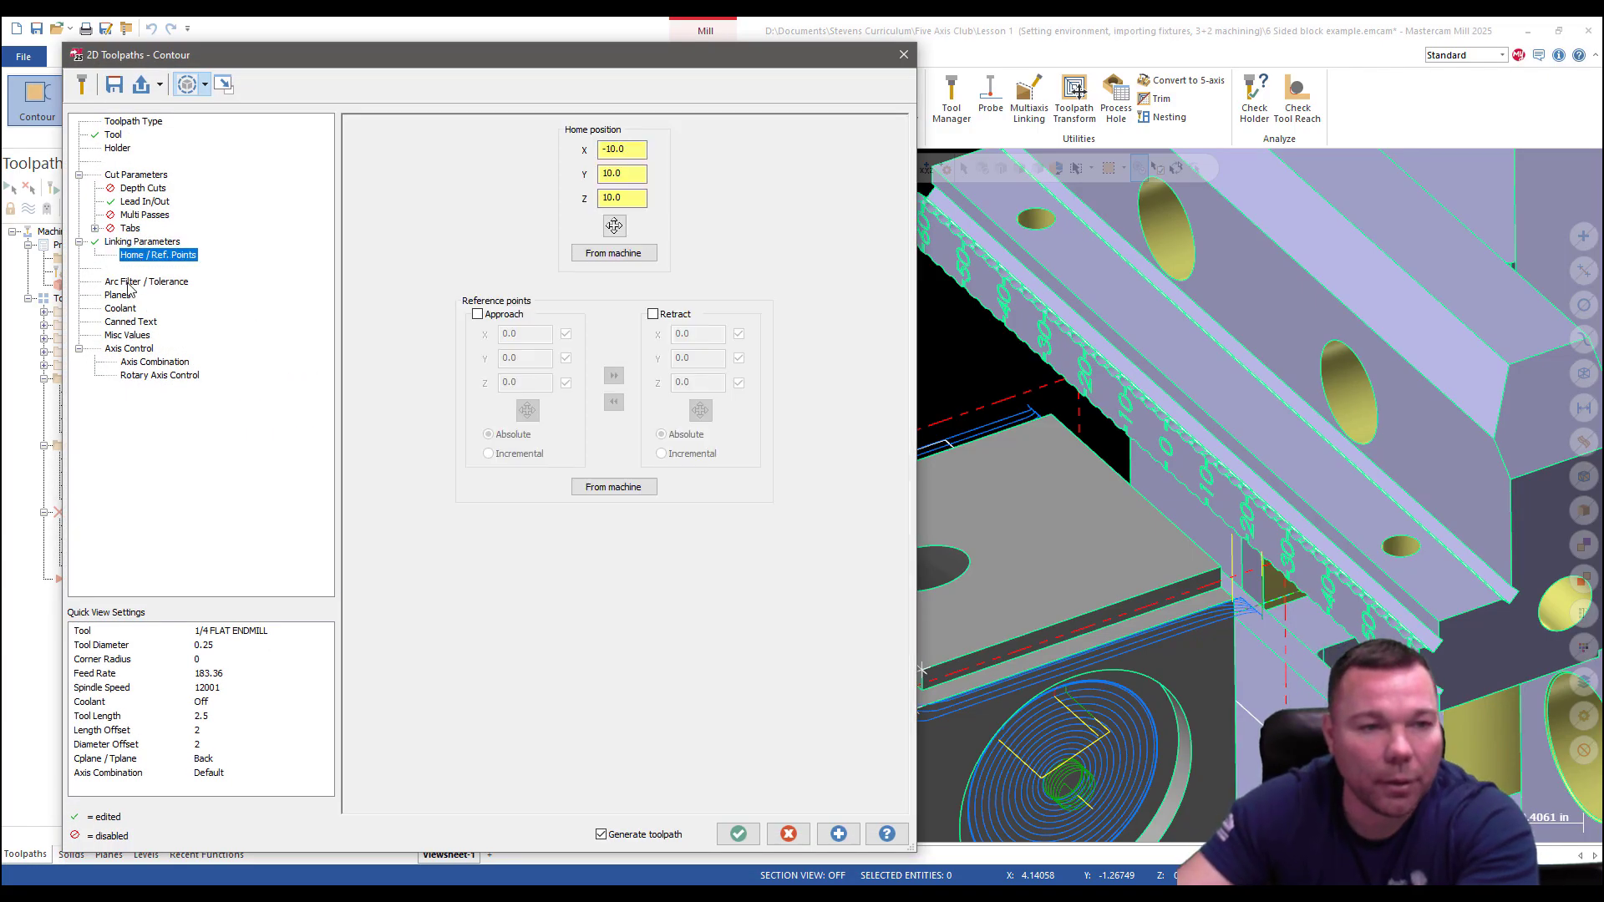
click(134, 282)
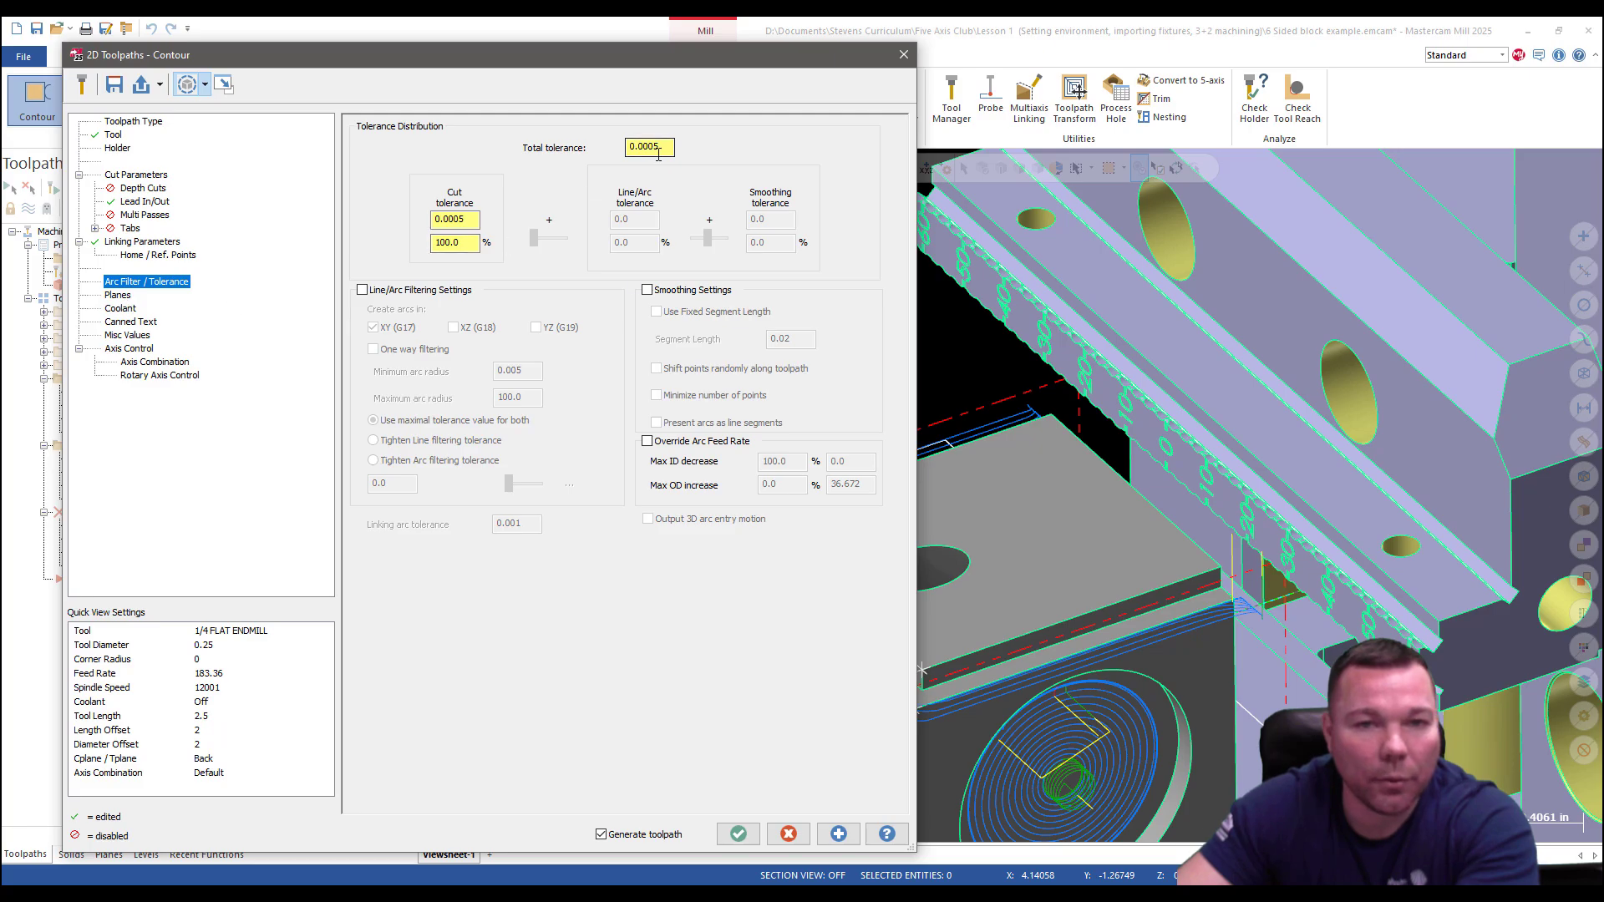
click(735, 834)
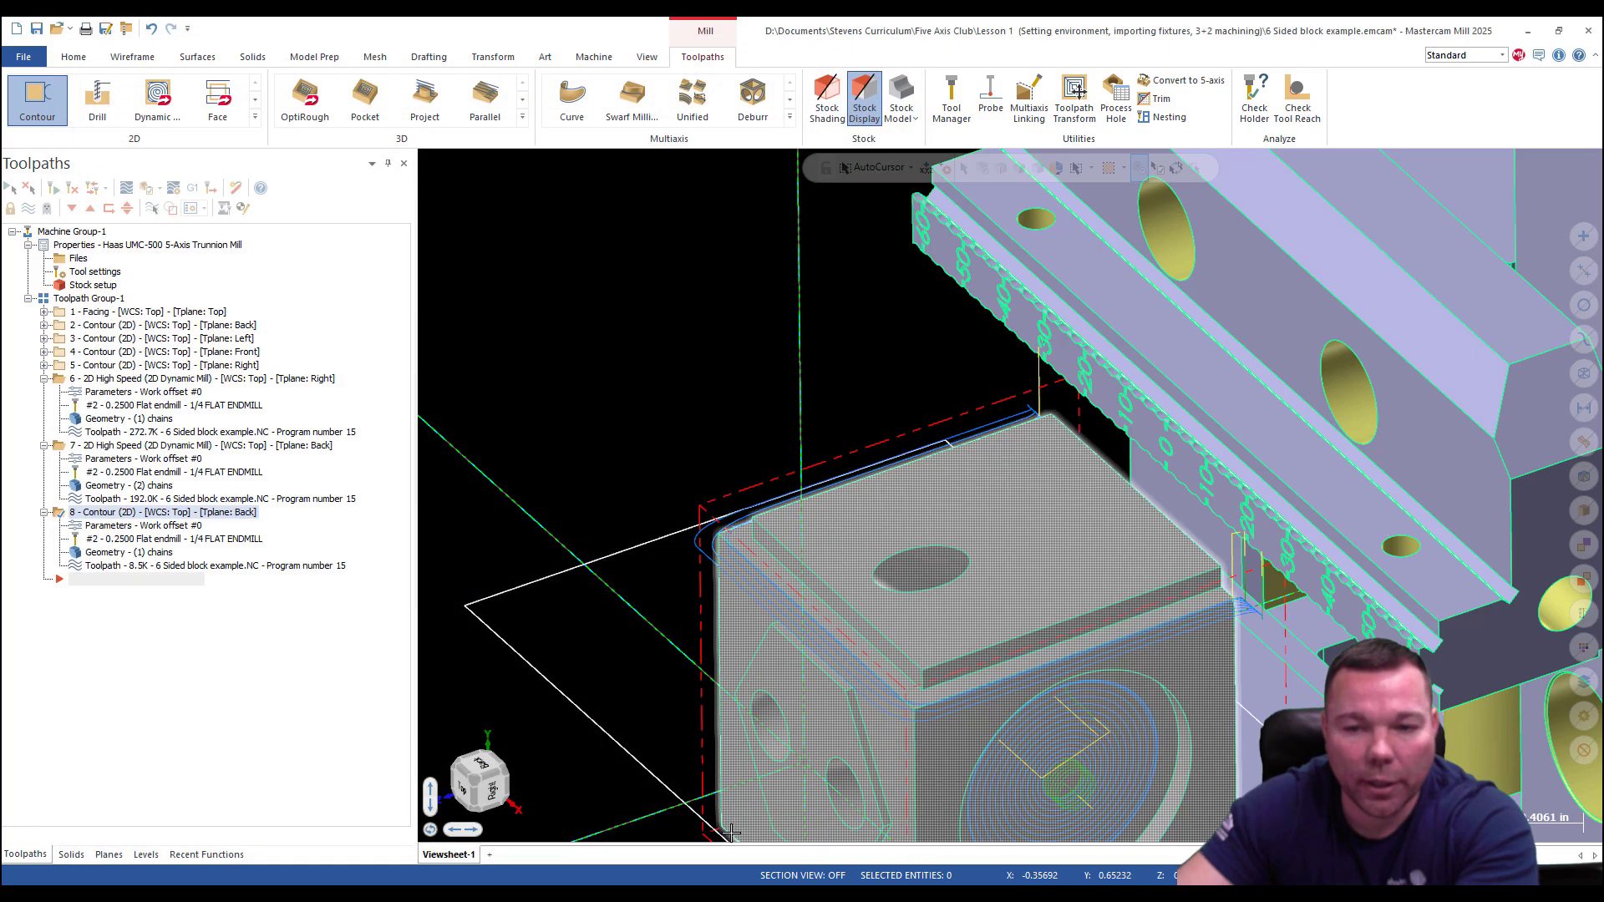
Examine the finishing contour's lead moves against the dynamic mill passes at the block's corner, and view the block's adjacent slotted side.
middle_drag(851, 698, 1174, 537)
scroll(1175, 538, up, 8)
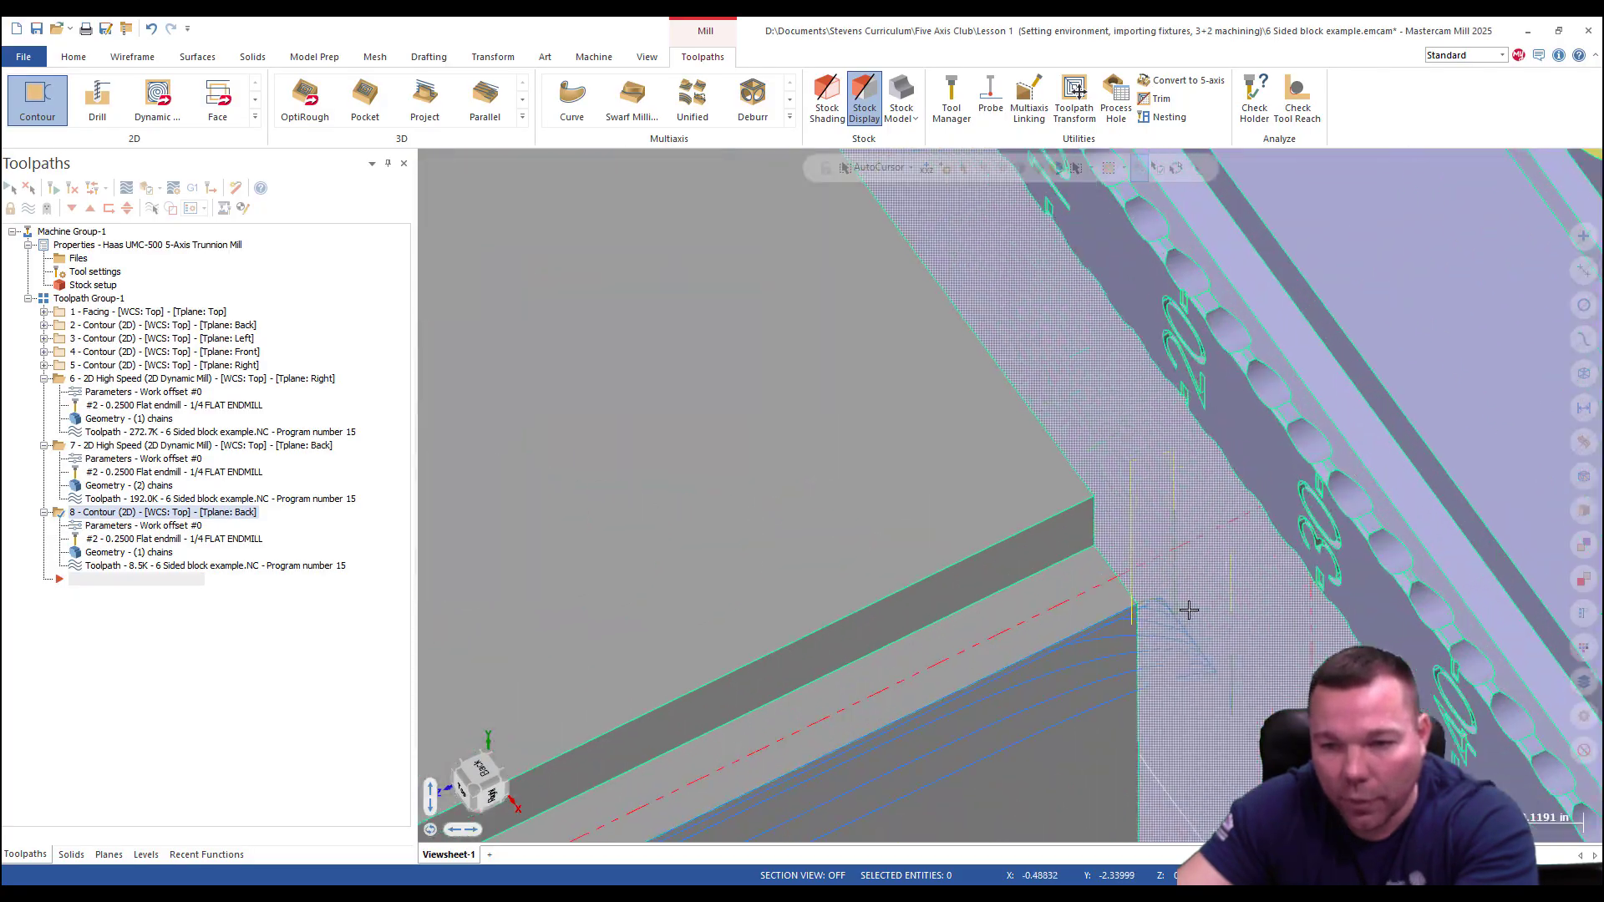
scroll(1178, 599, up, 4)
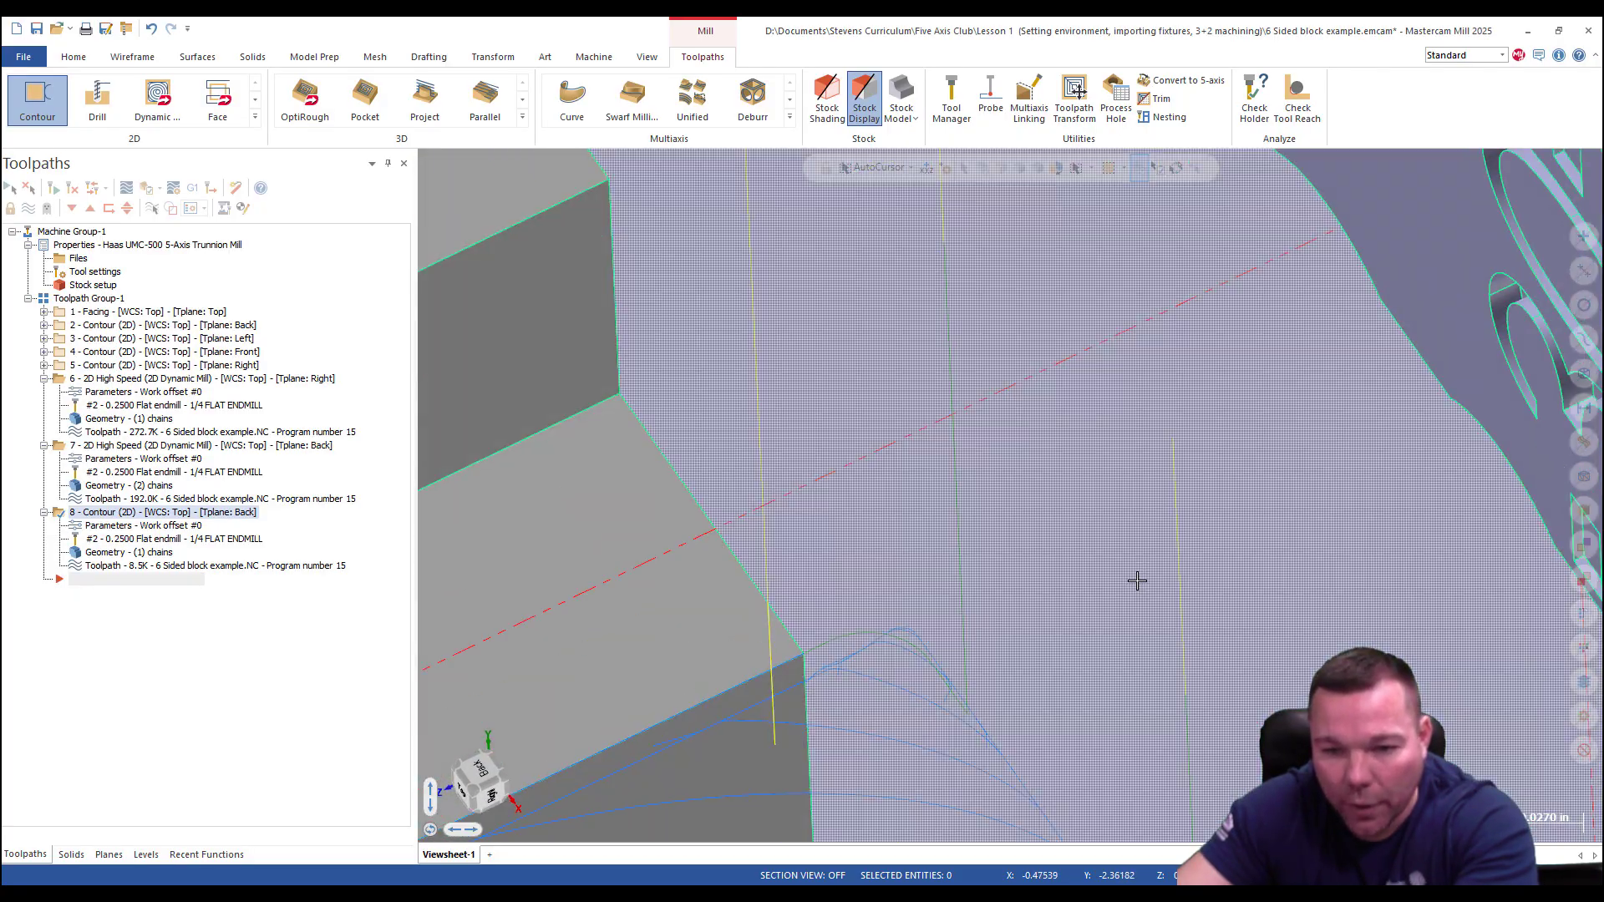
scroll(1015, 603, up, 5)
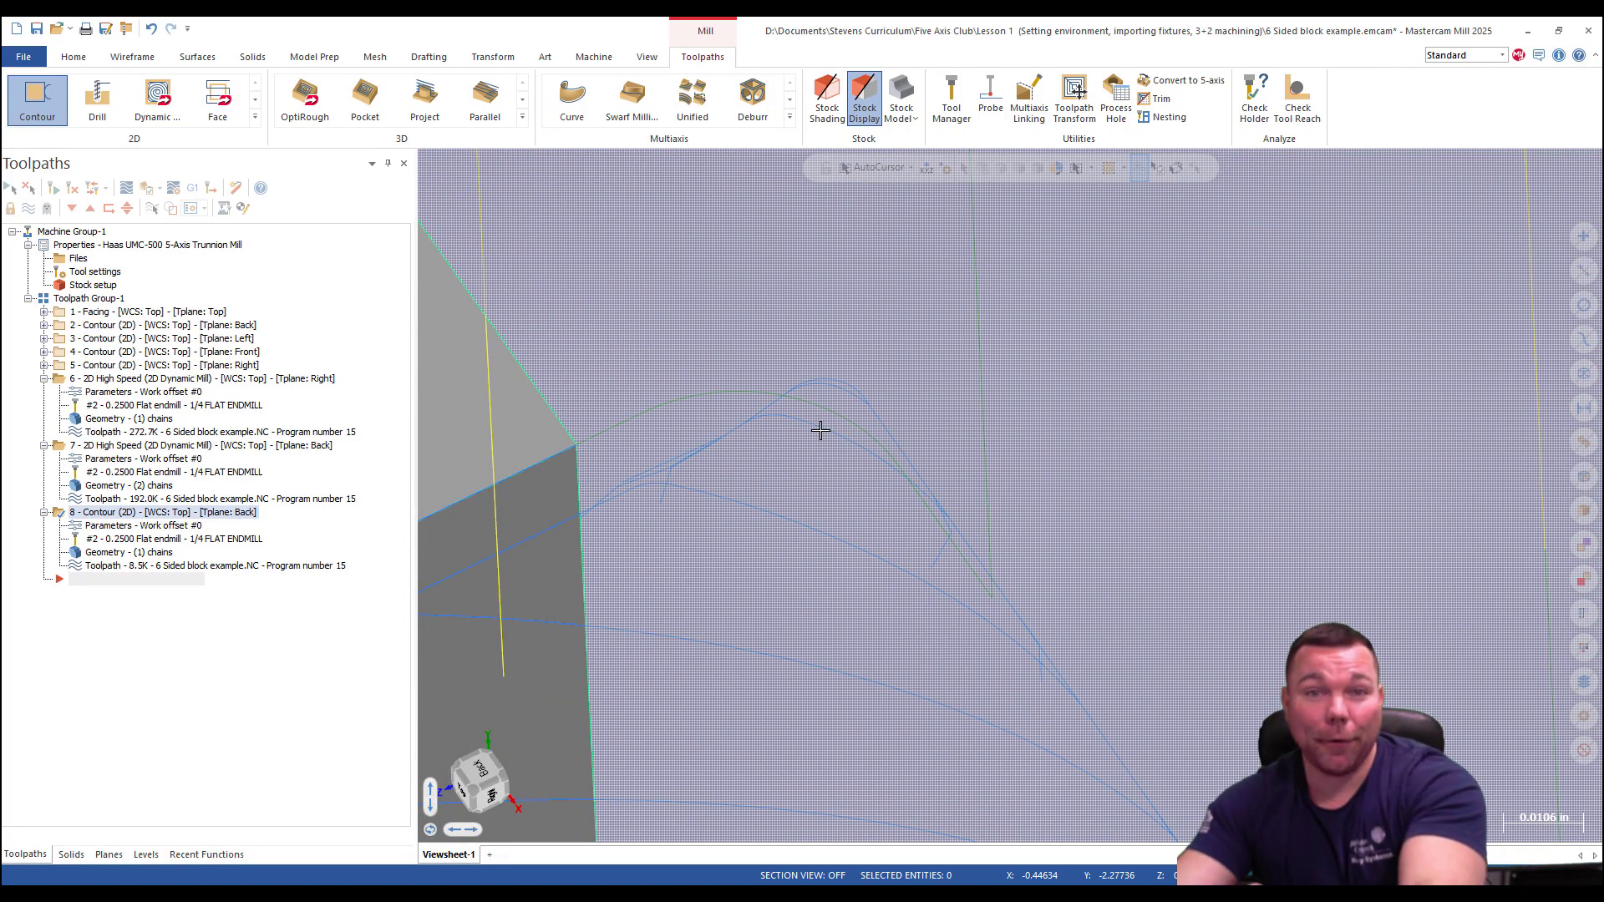
scroll(860, 448, down, 5)
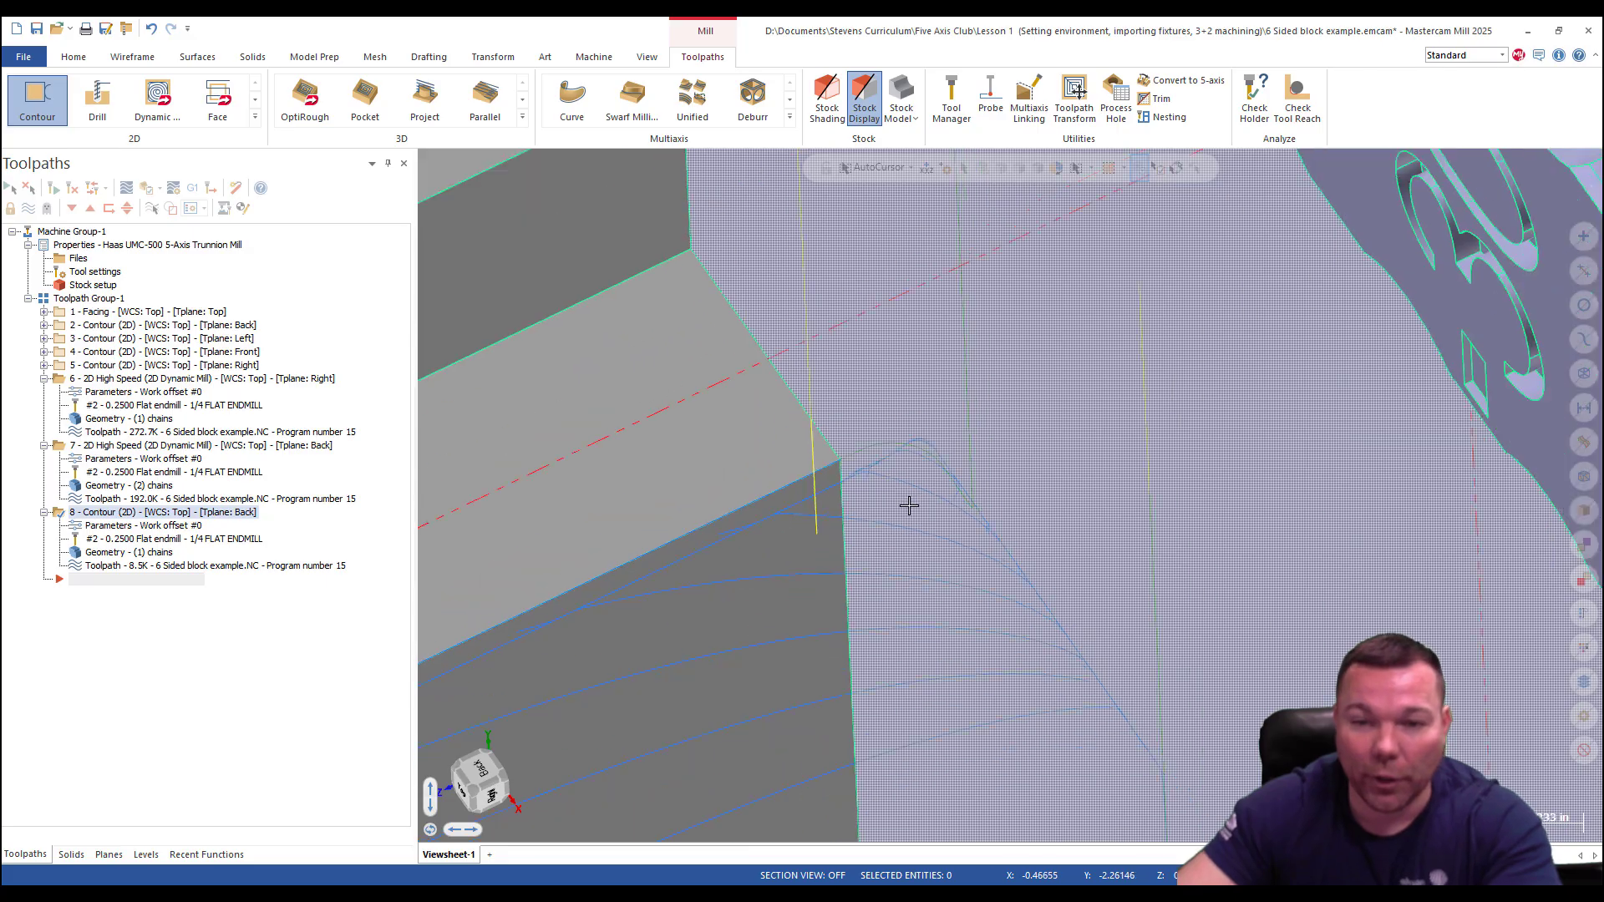
scroll(923, 520, down, 6)
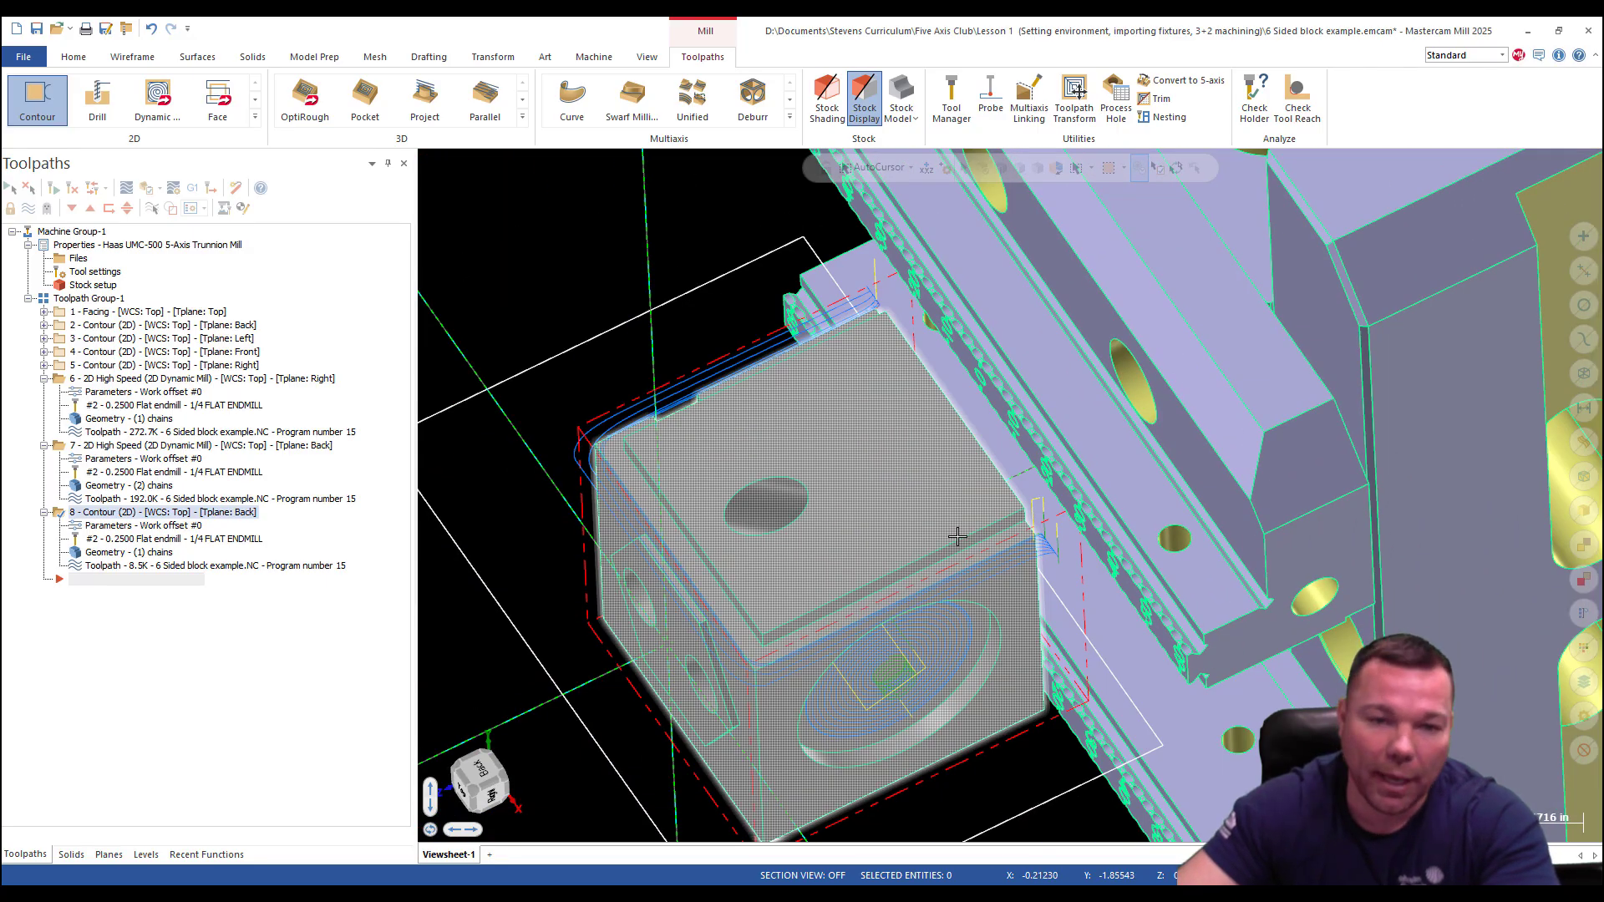
mouse_move(957, 536)
middle_down()
mouse_move(903, 544)
mouse_move(937, 610)
mouse_move(973, 308)
middle_up()
scroll(973, 308, up, 5)
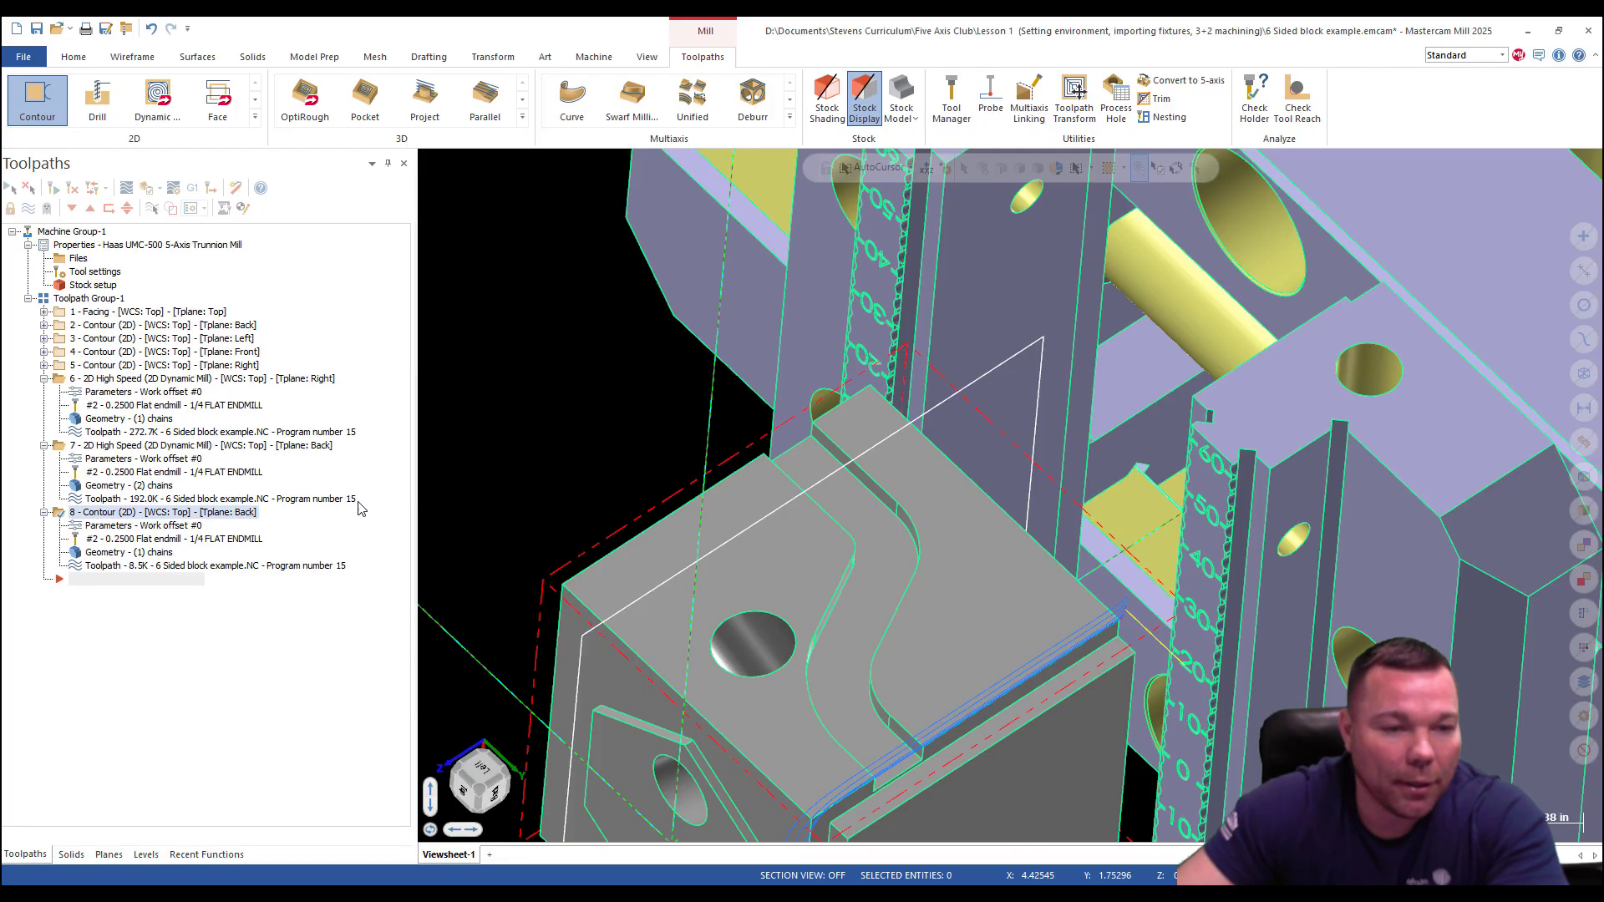
Make the Left plane the active construction plane and tool plane.
click(143, 855)
click(108, 855)
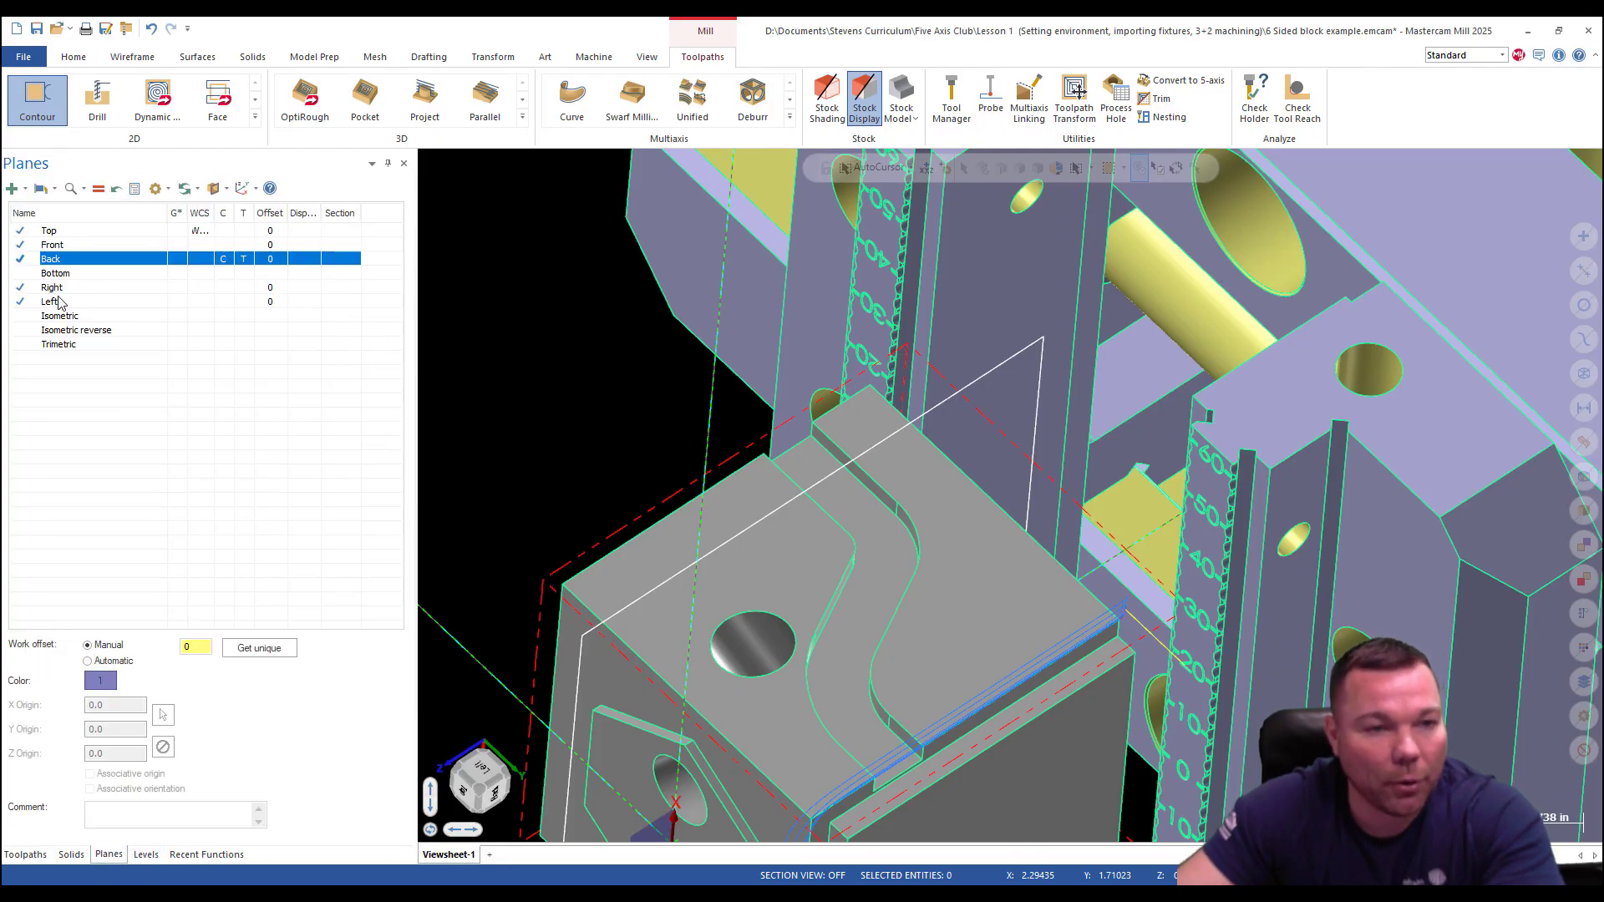
click(215, 303)
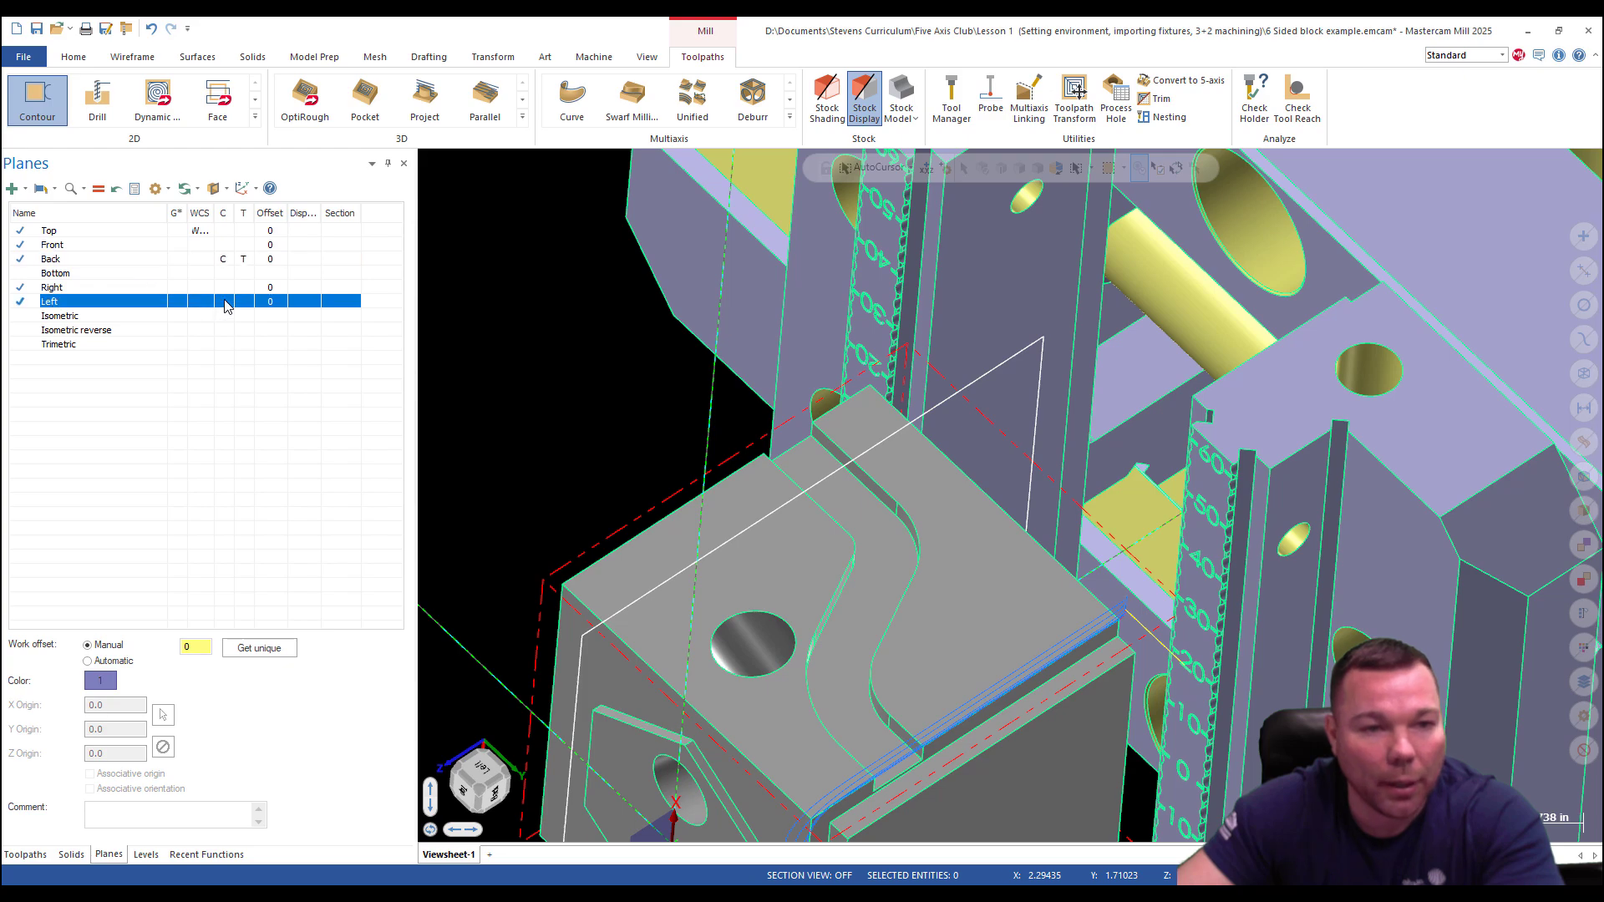
middle_drag(635, 401, 626, 424)
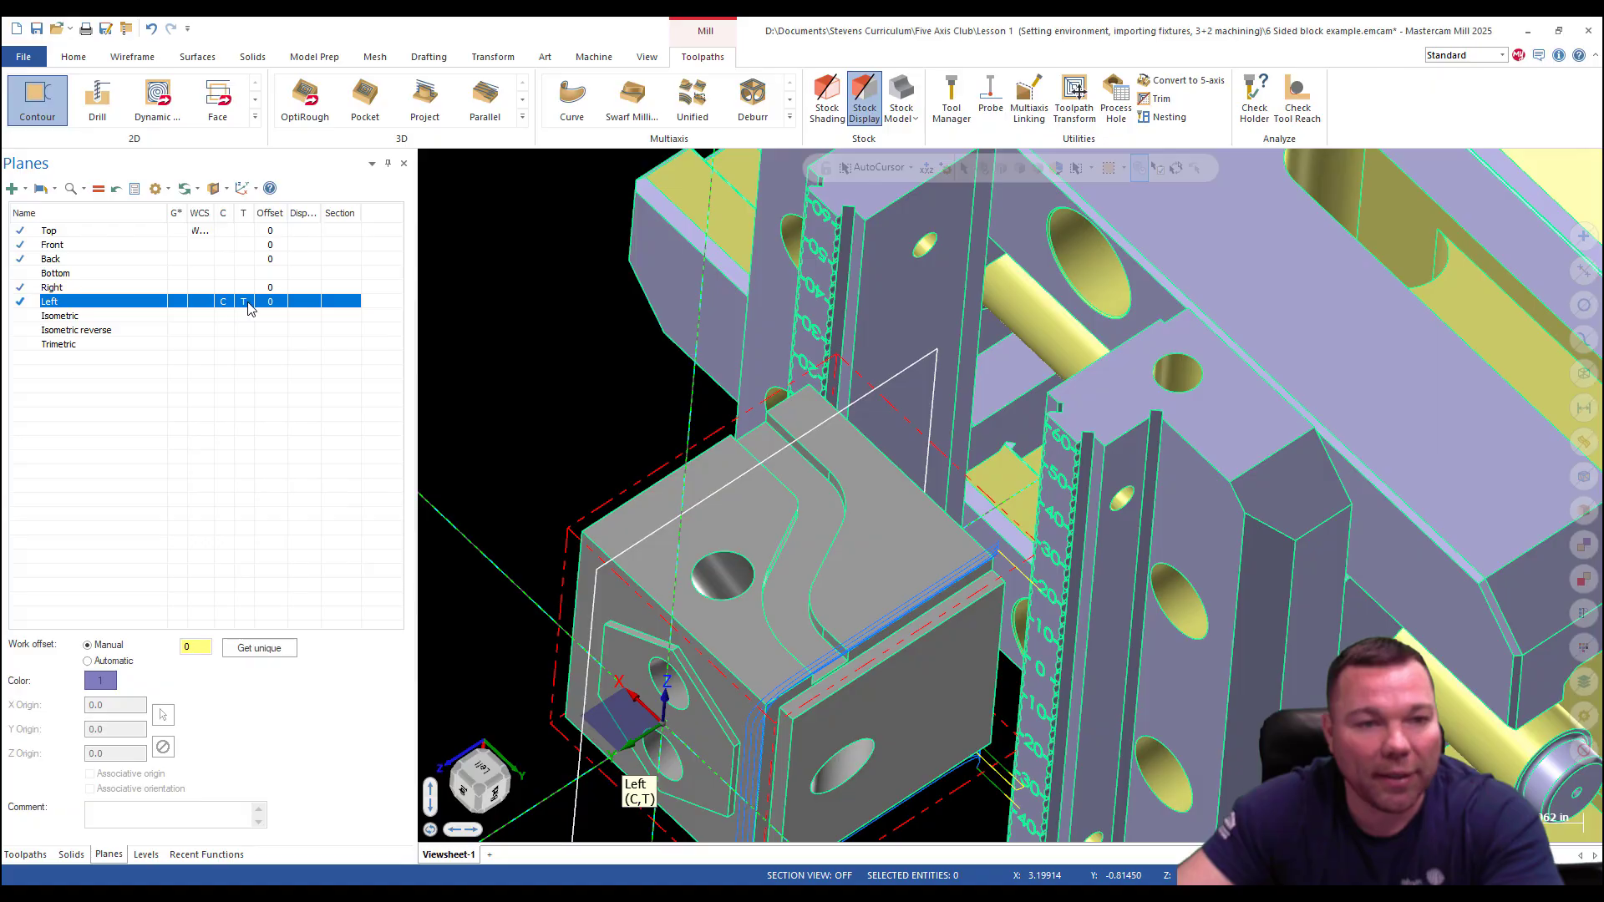
Start a Peel Mill toolpath and chain the edges of the curved slot's wall farther from the round hole, starting at the back-side end.
click(255, 116)
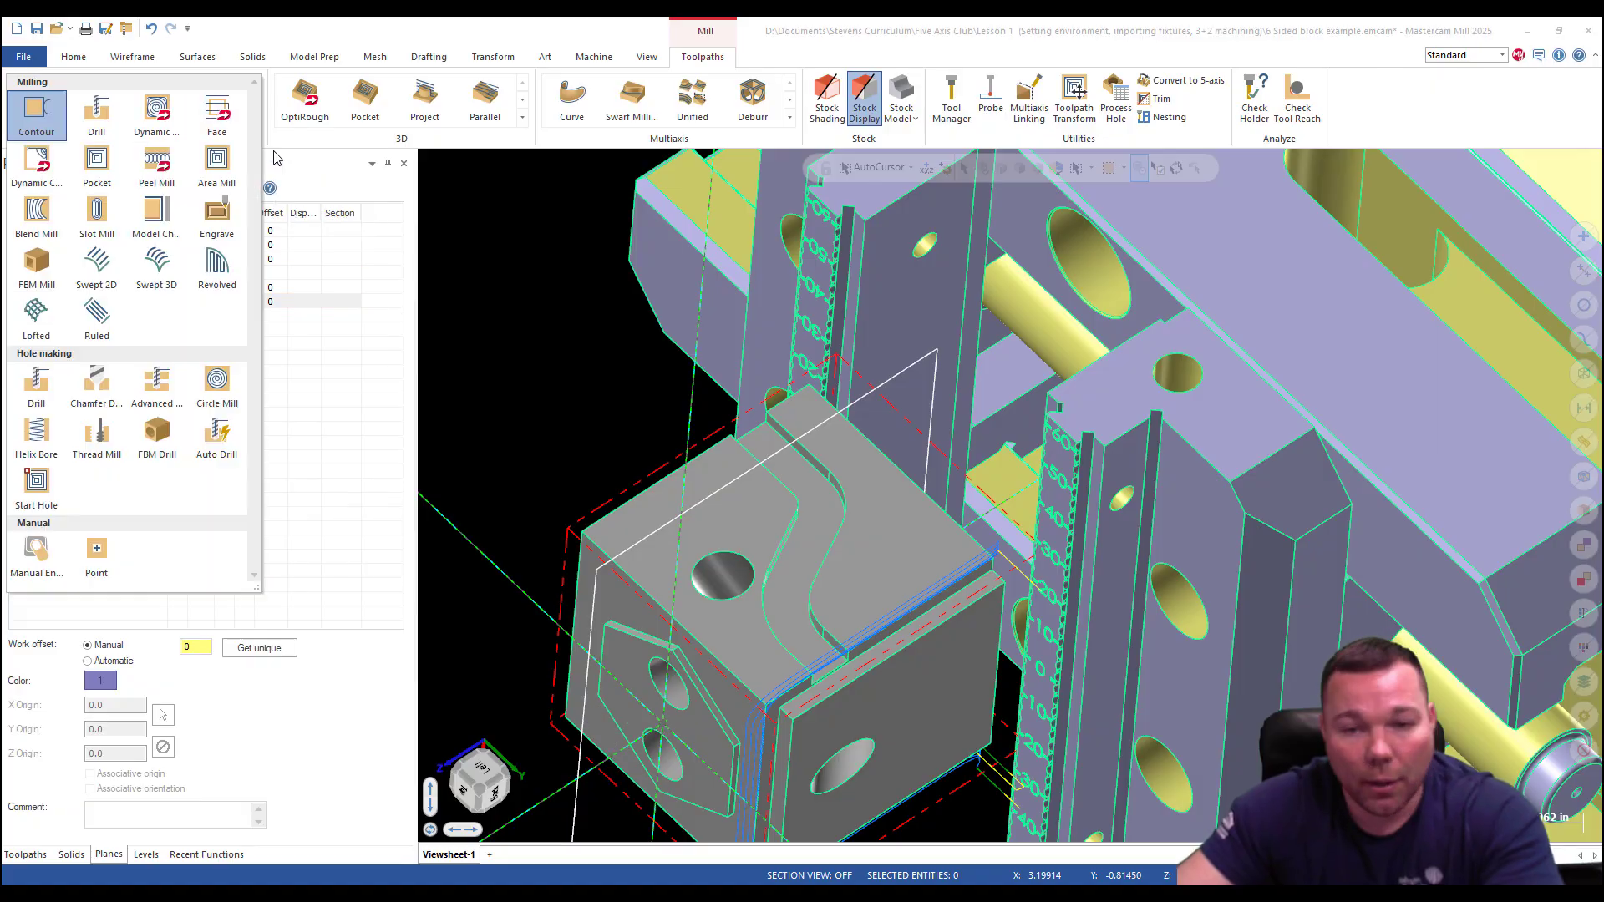
click(156, 167)
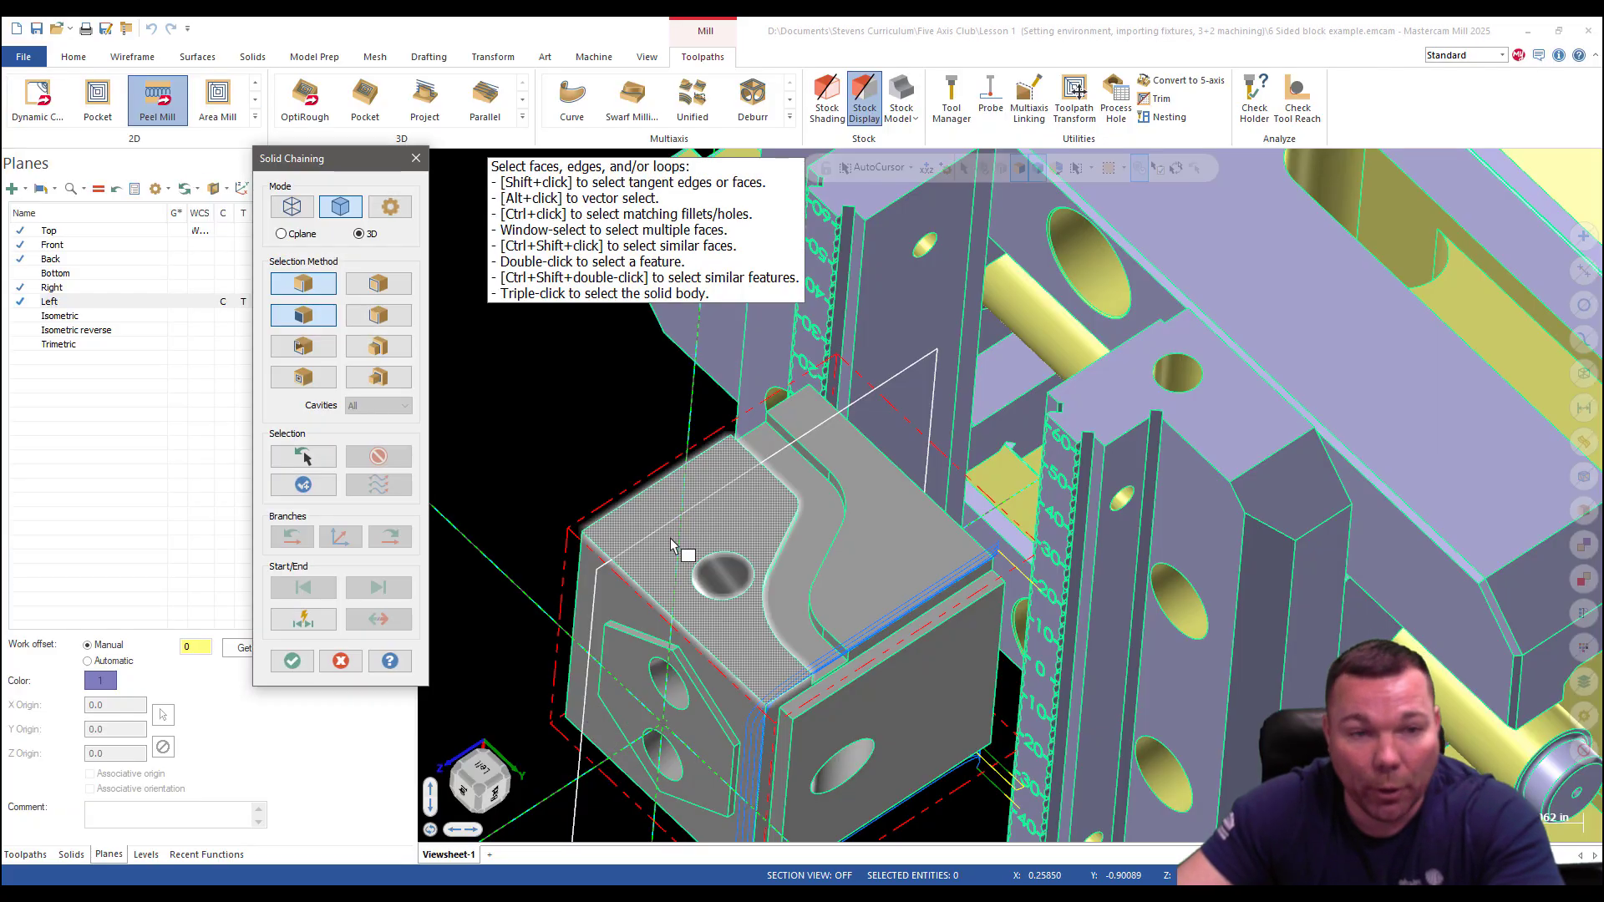
click(307, 291)
scroll(826, 711, up, 2)
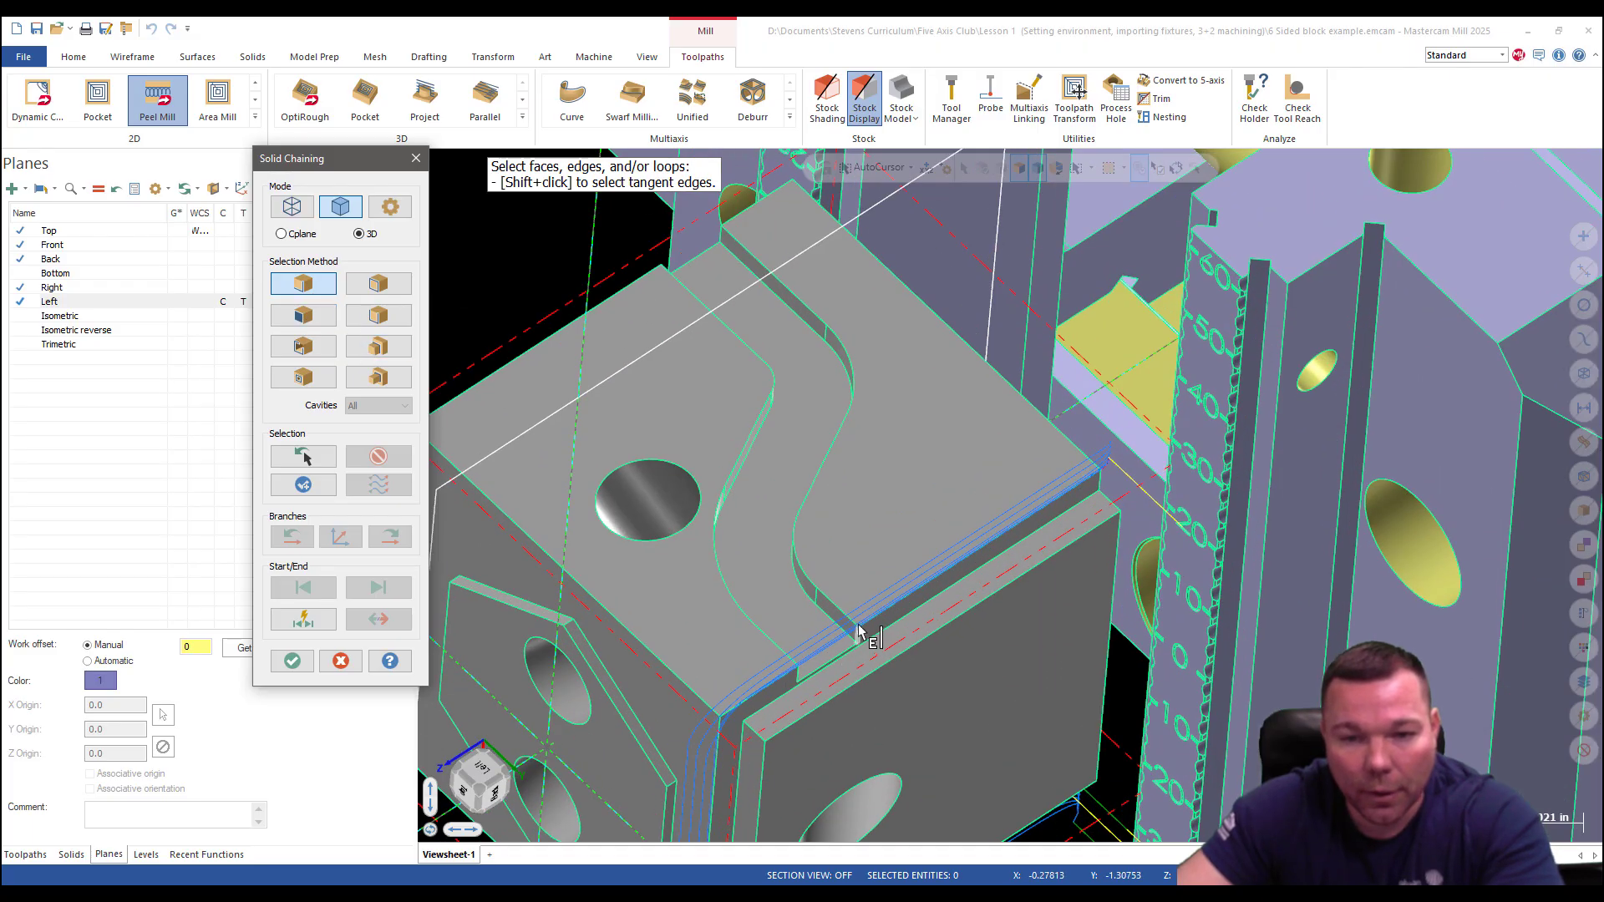
click(858, 627)
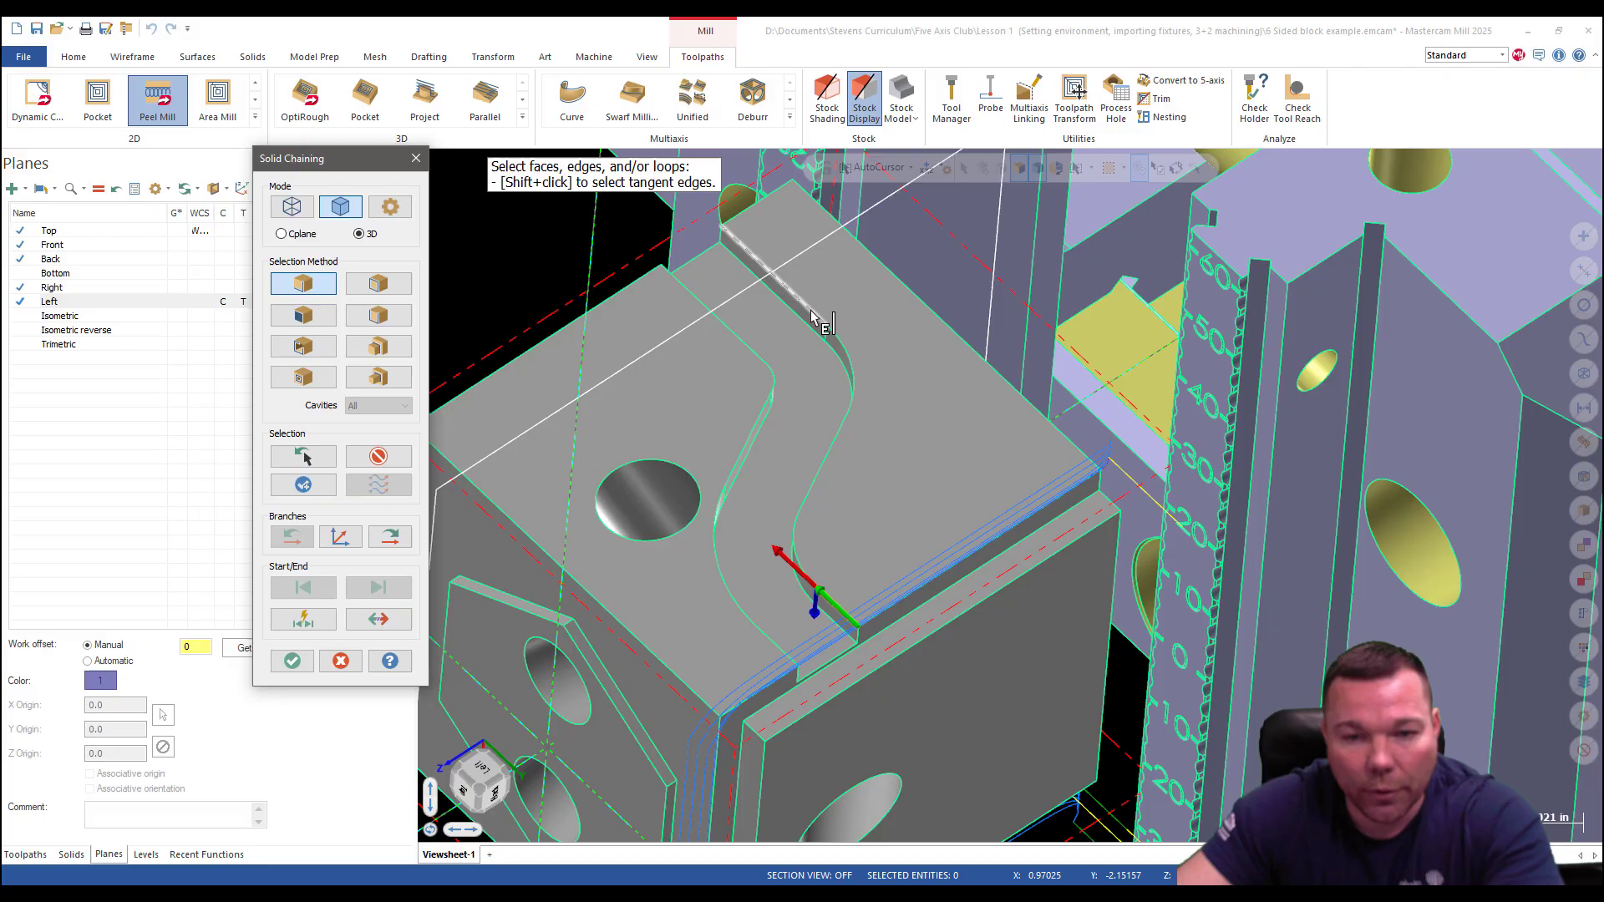
click(748, 268)
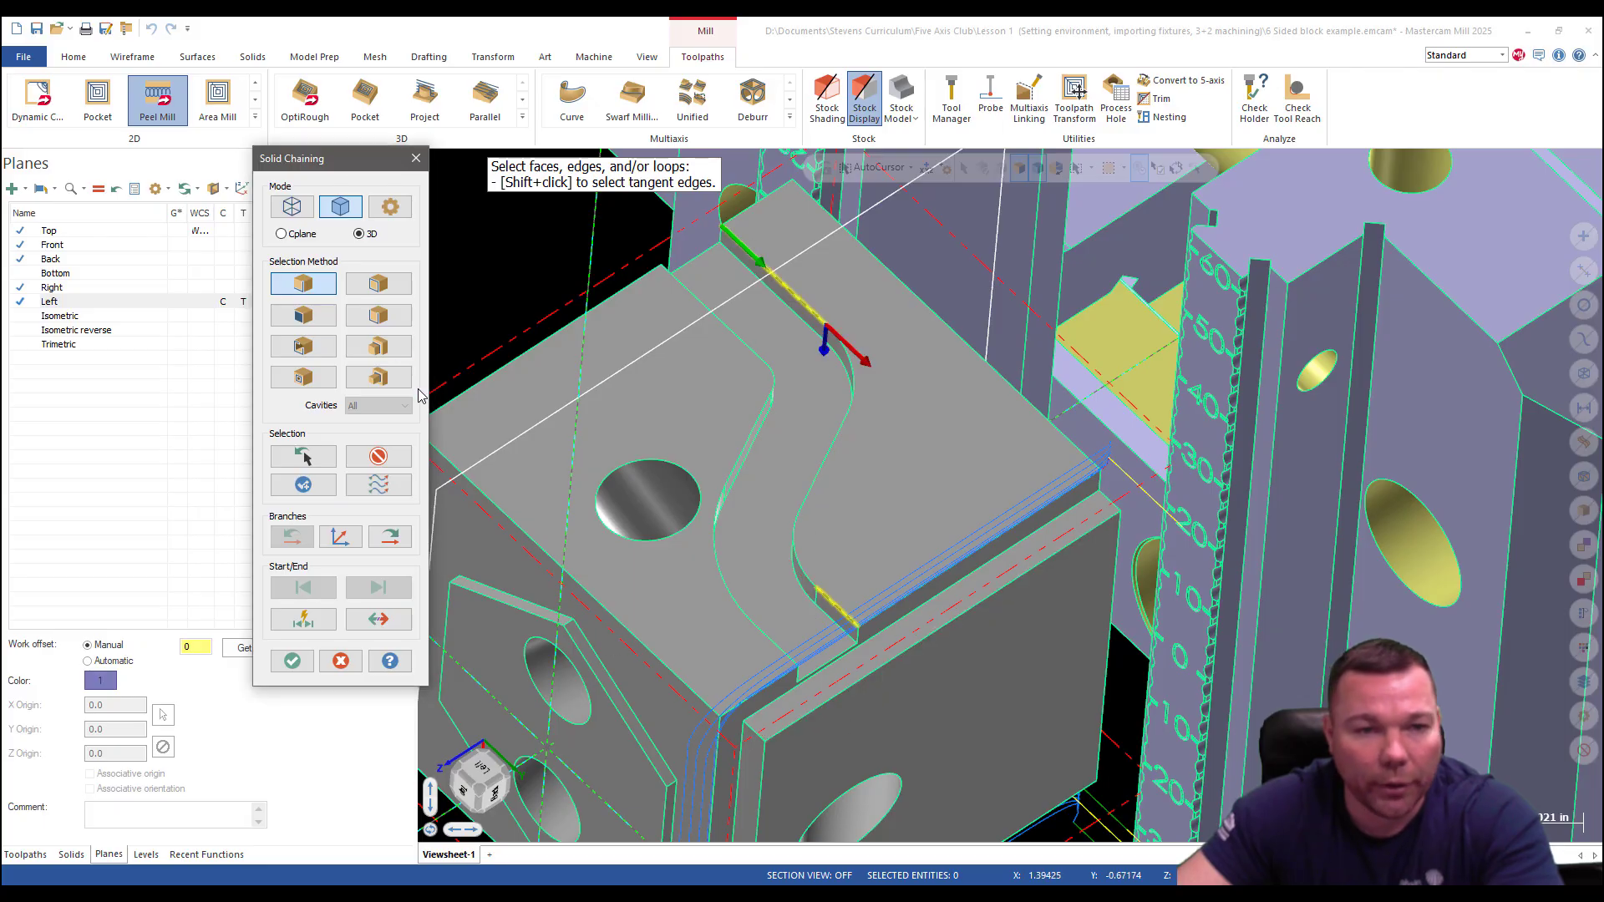
key(u)
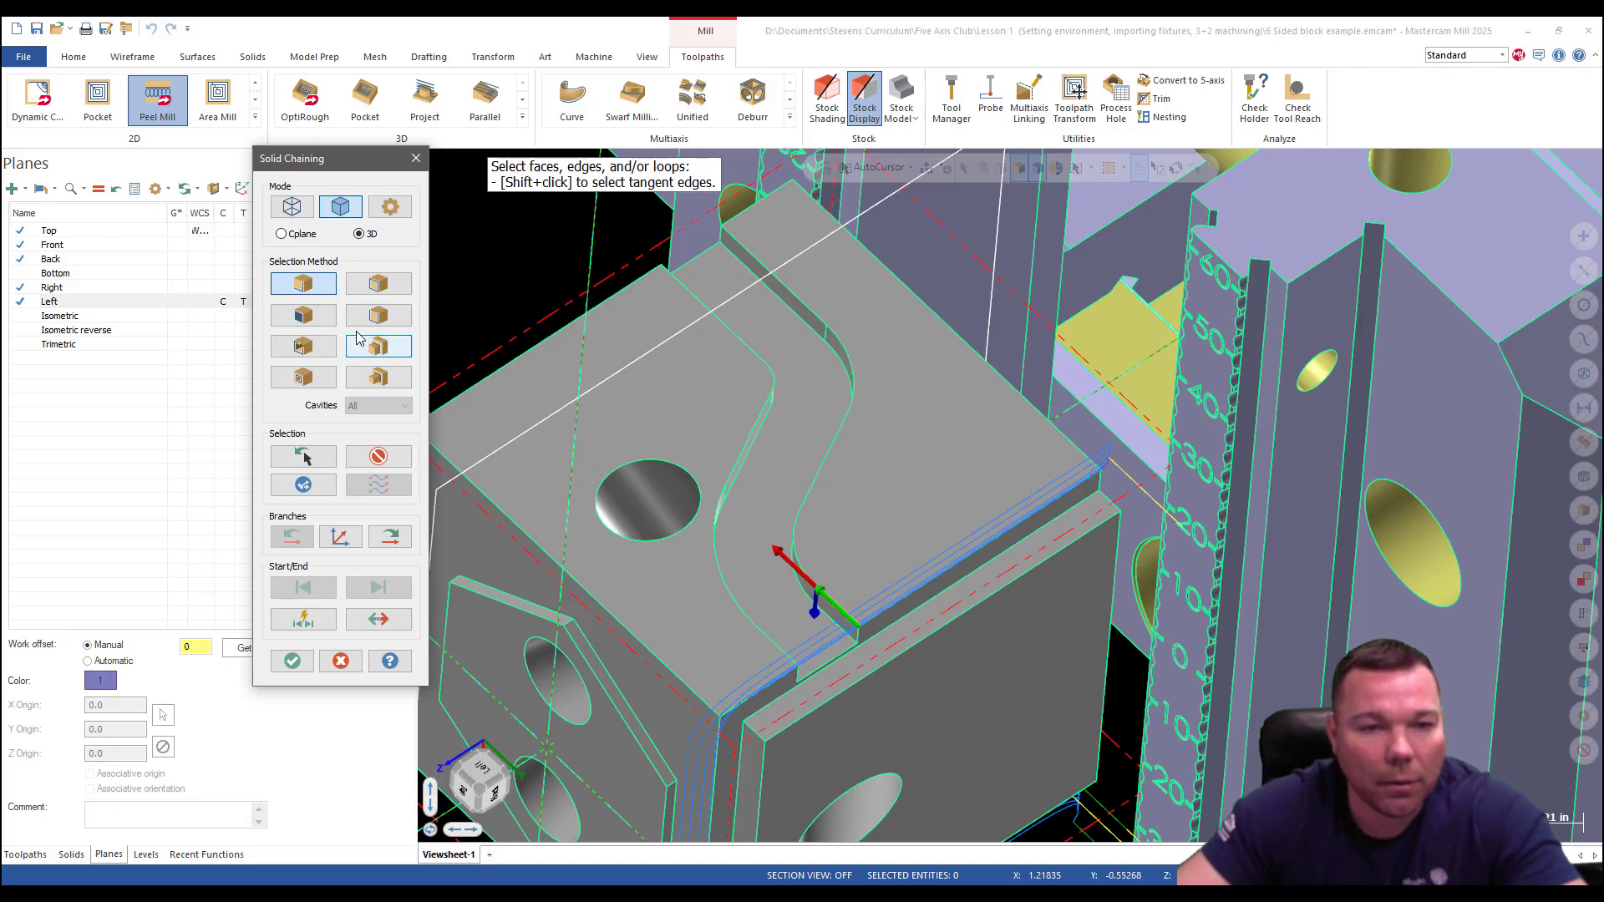
click(398, 543)
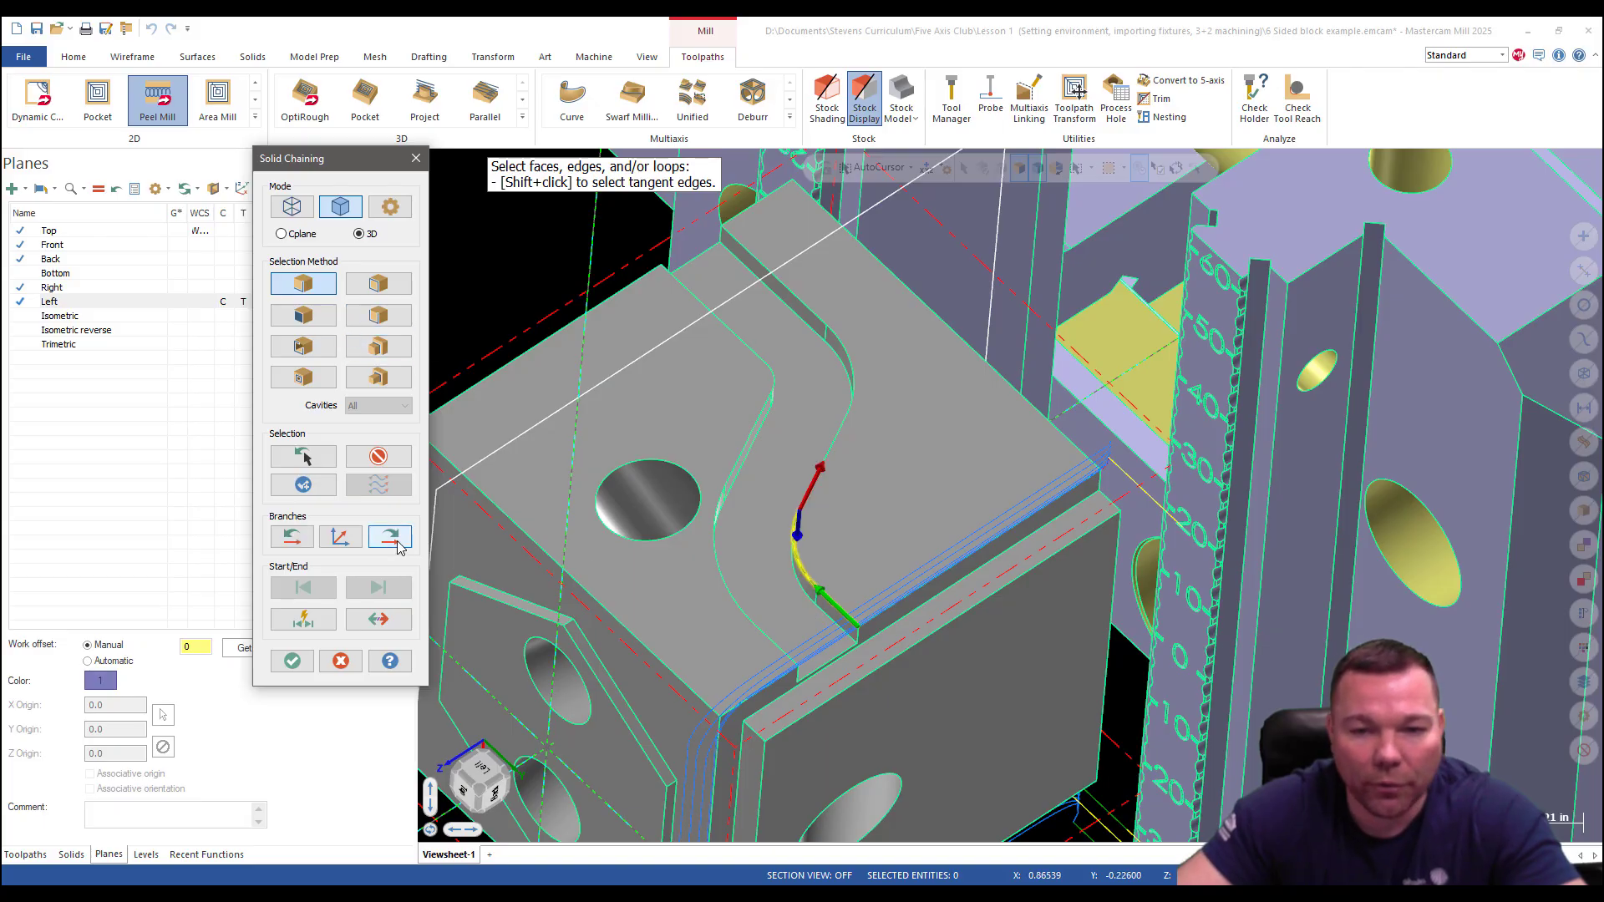
click(399, 544)
click(398, 544)
click(397, 544)
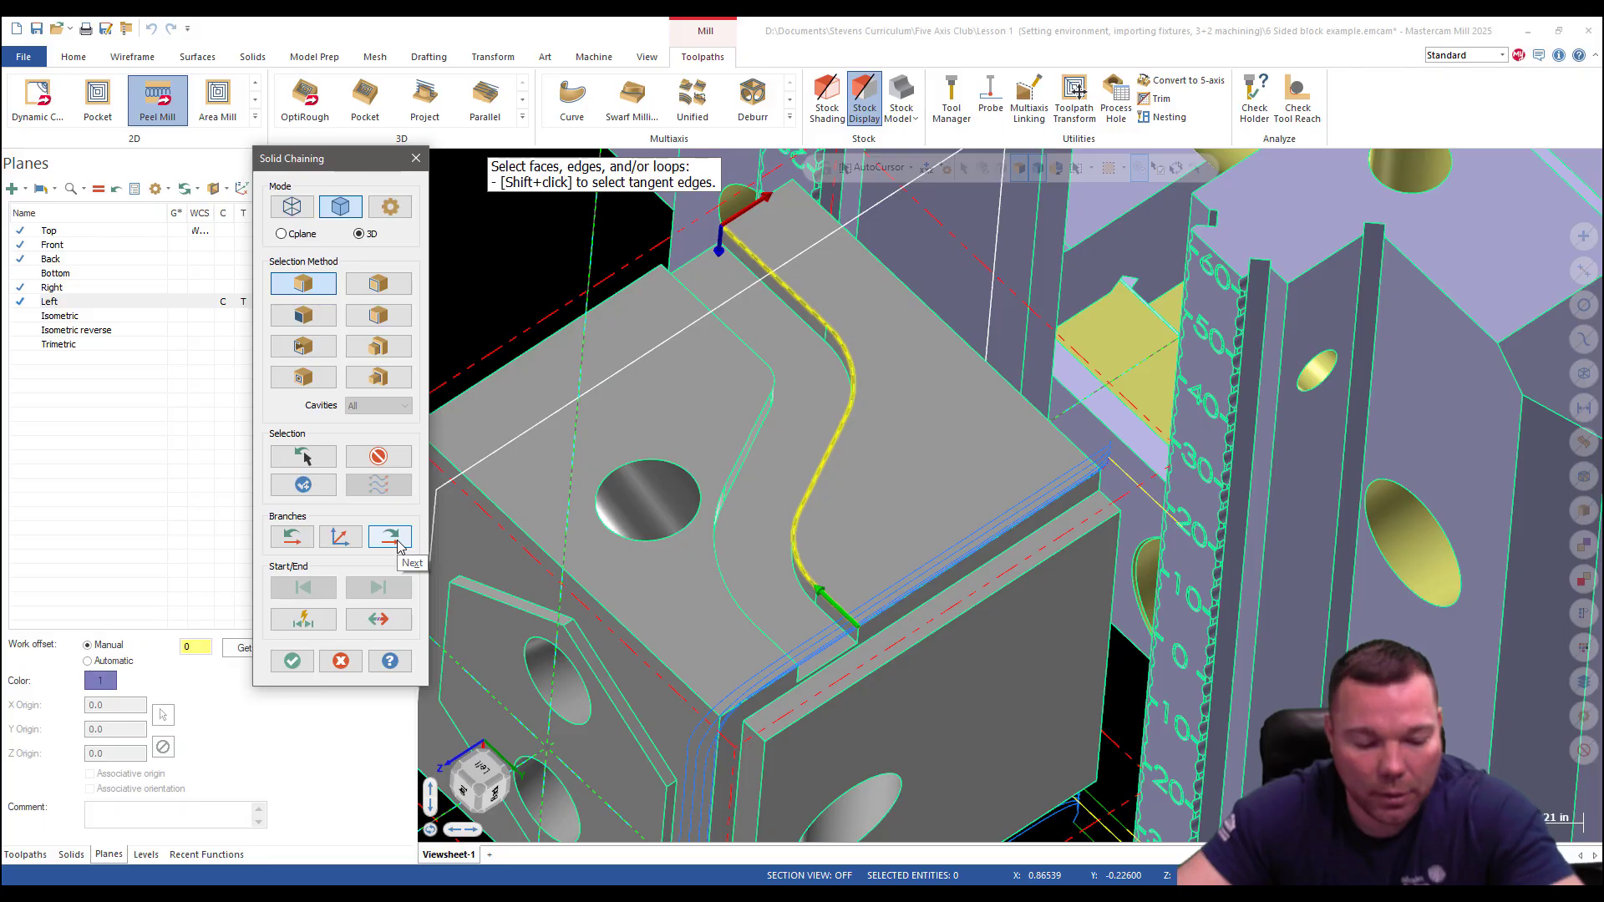
click(399, 547)
Chain the slot's opposite wall, nearer the round hole, in the same direction and accept both chains.
click(788, 668)
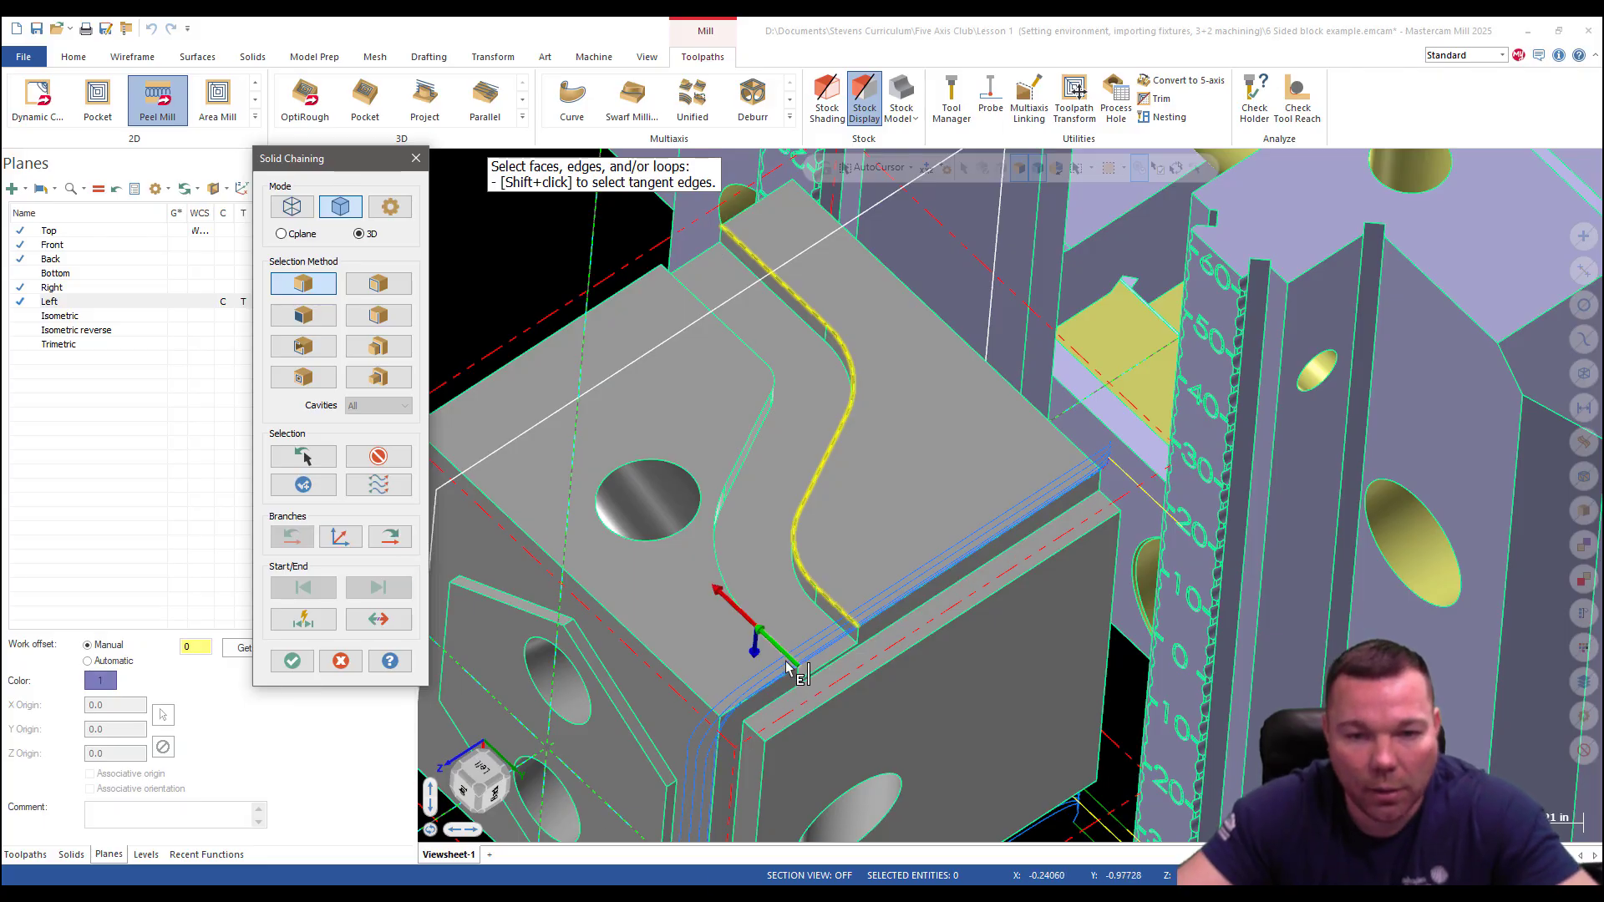
click(407, 545)
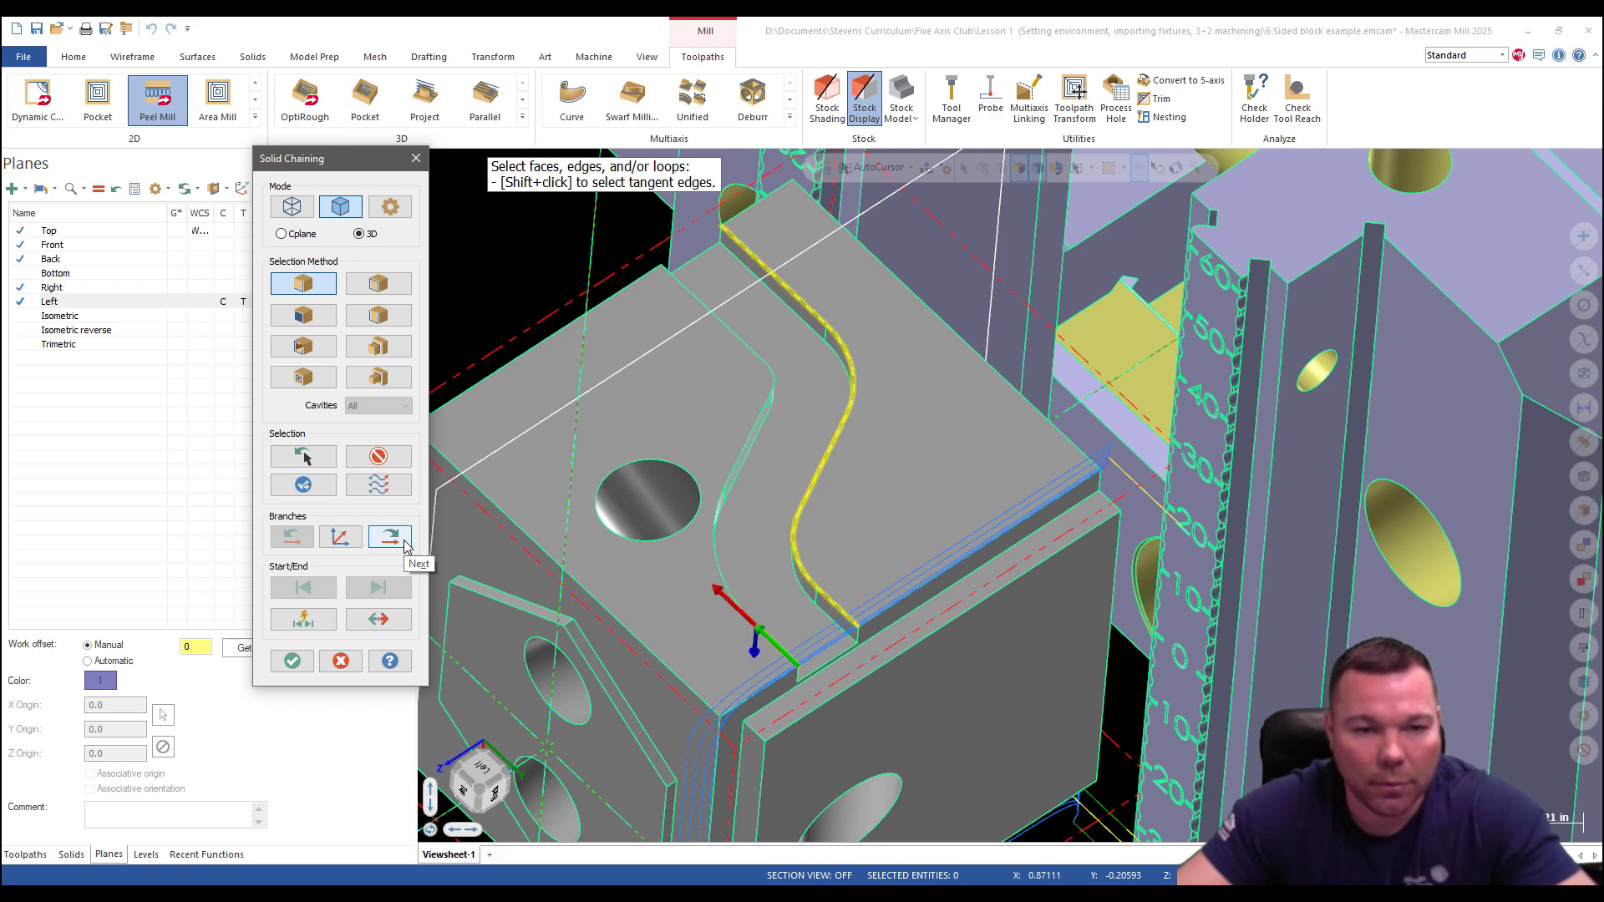
click(407, 545)
click(405, 545)
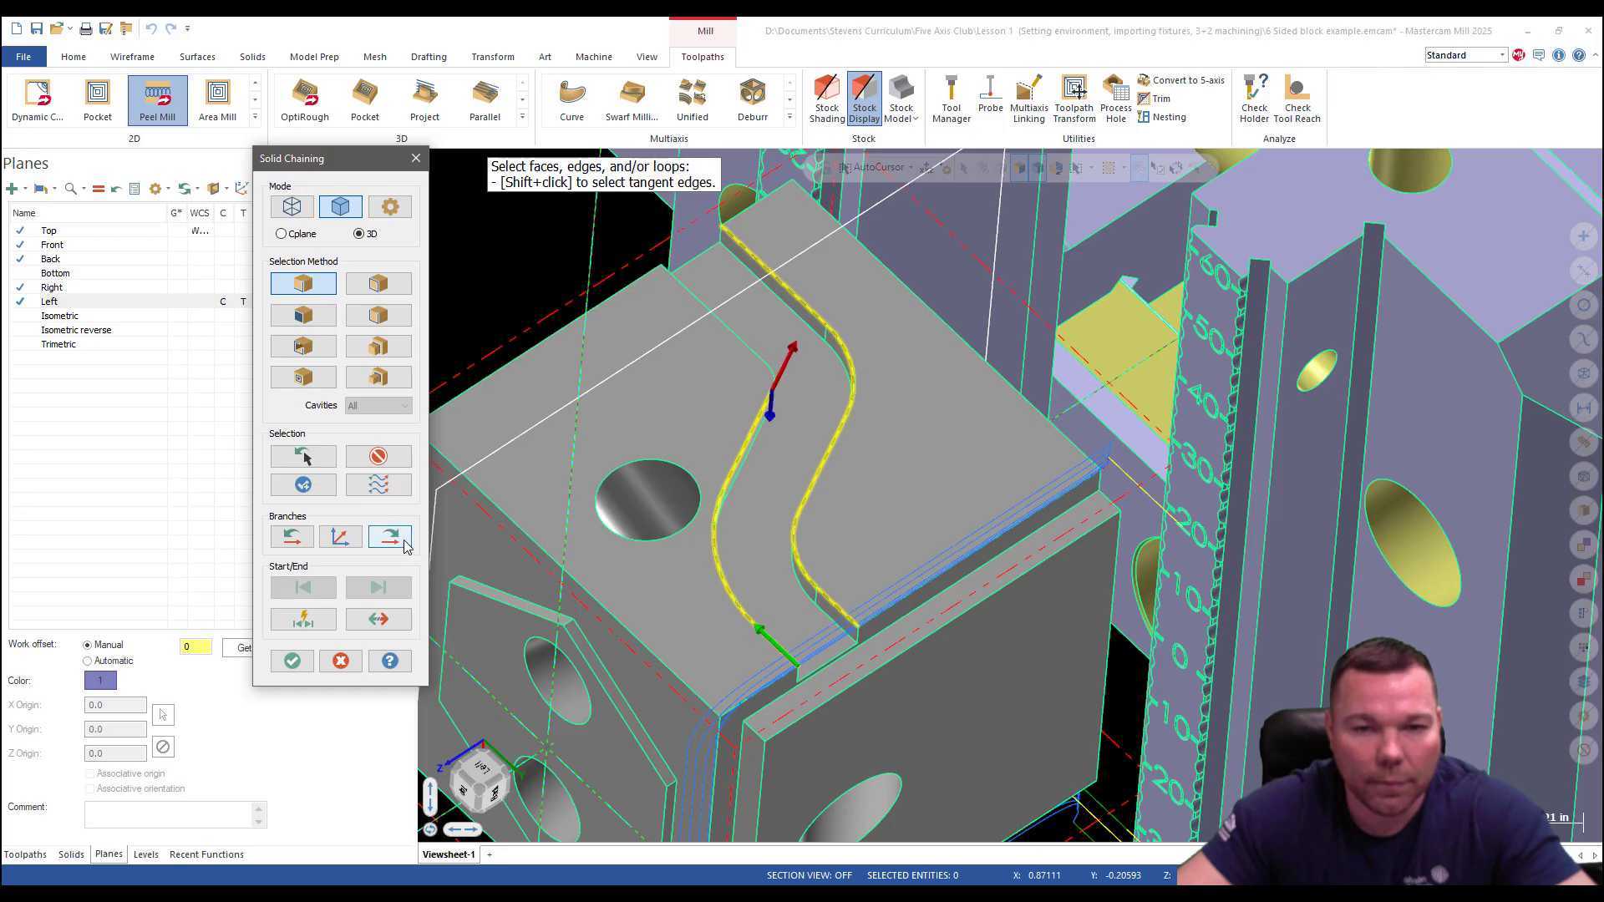
click(406, 544)
click(406, 545)
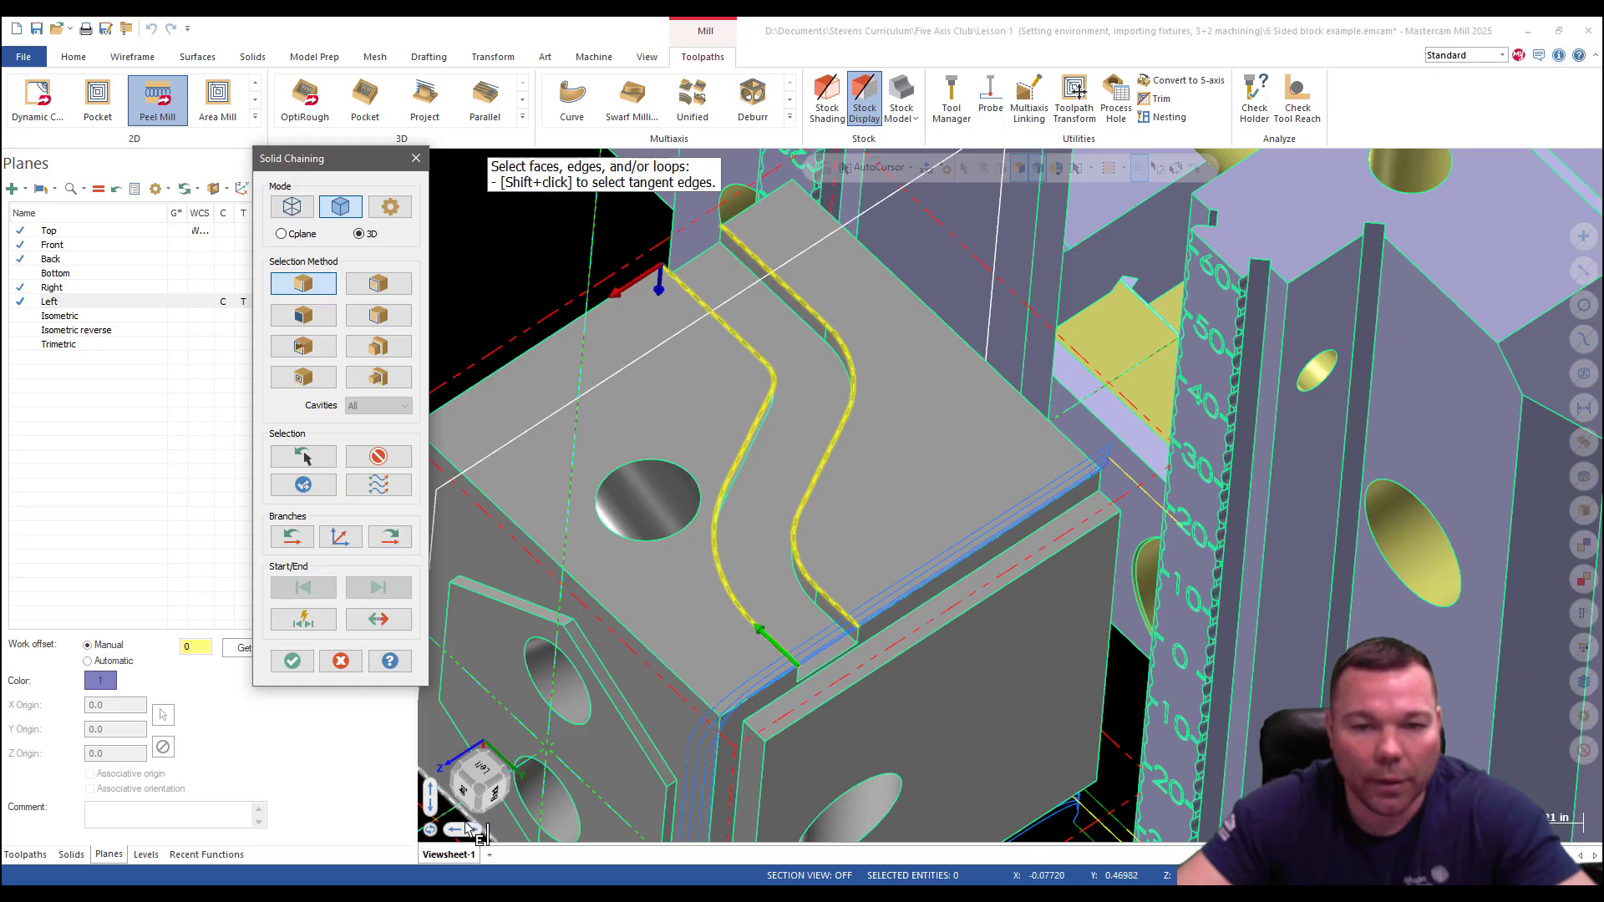
click(293, 661)
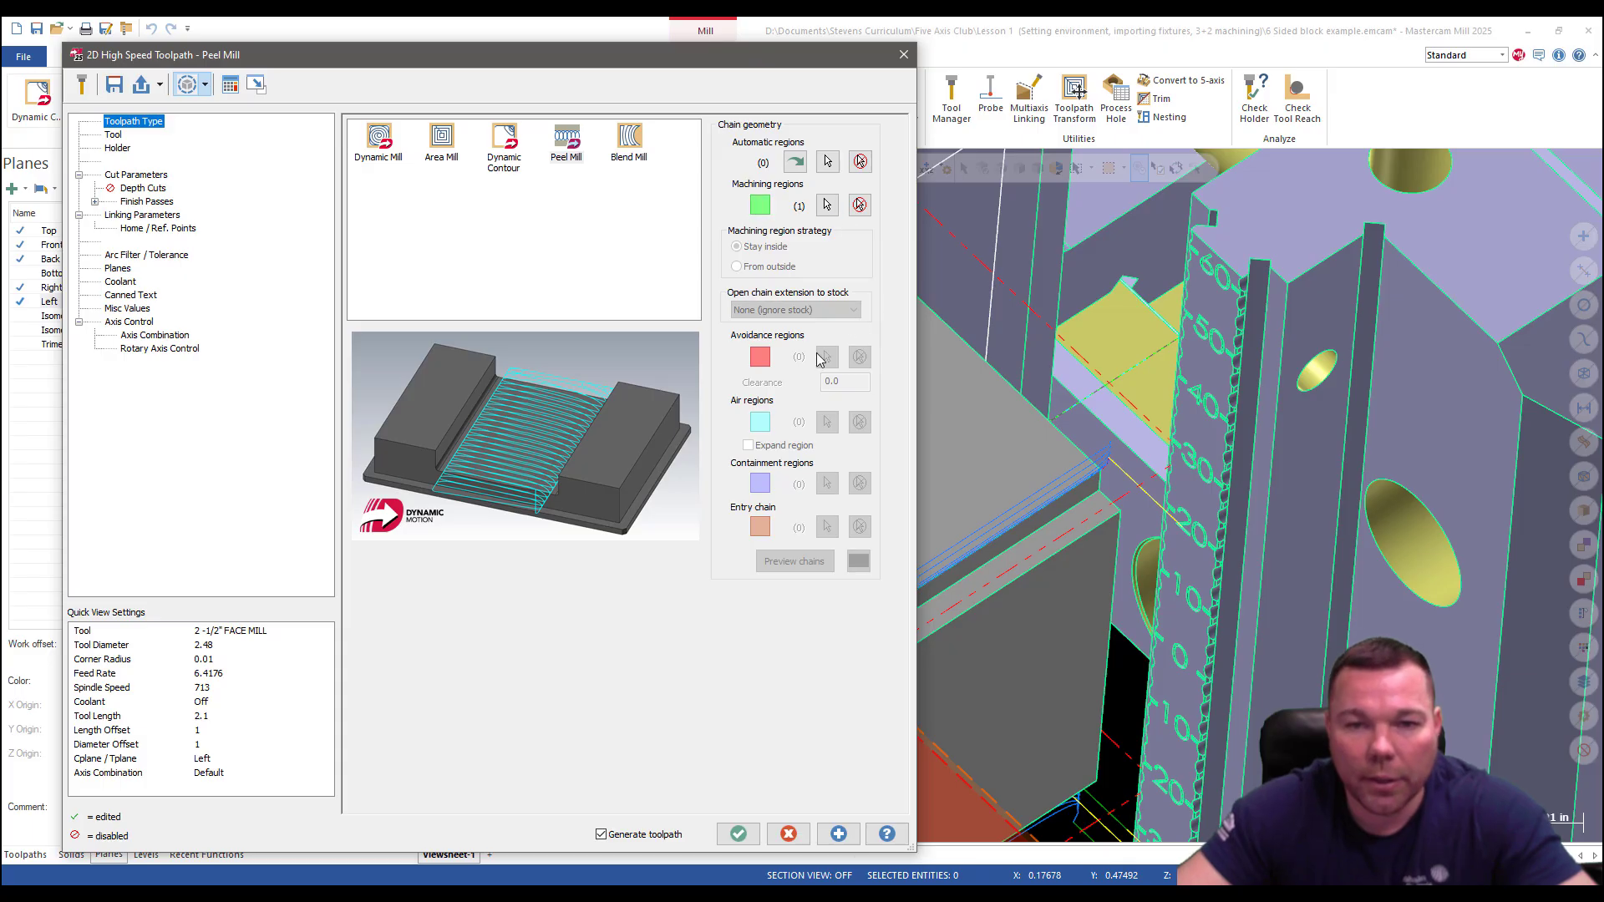
Choose the 1/4 flat endmill for the peel mill, with 400 SFM, a plunge rate of 50 and RCTF enabled.
click(114, 135)
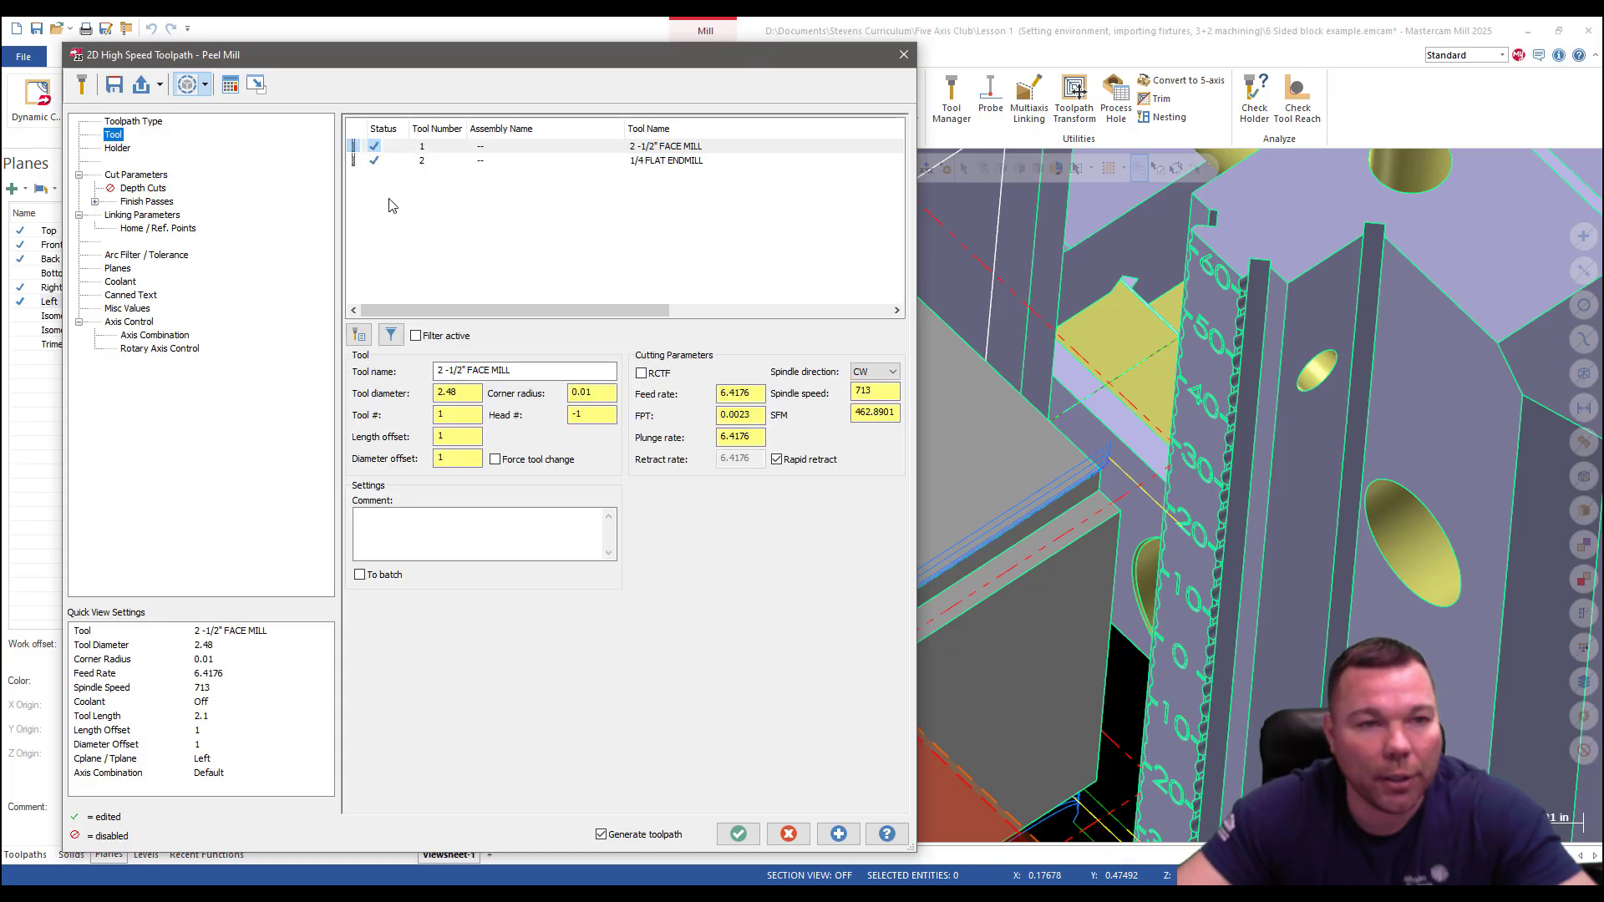
click(649, 161)
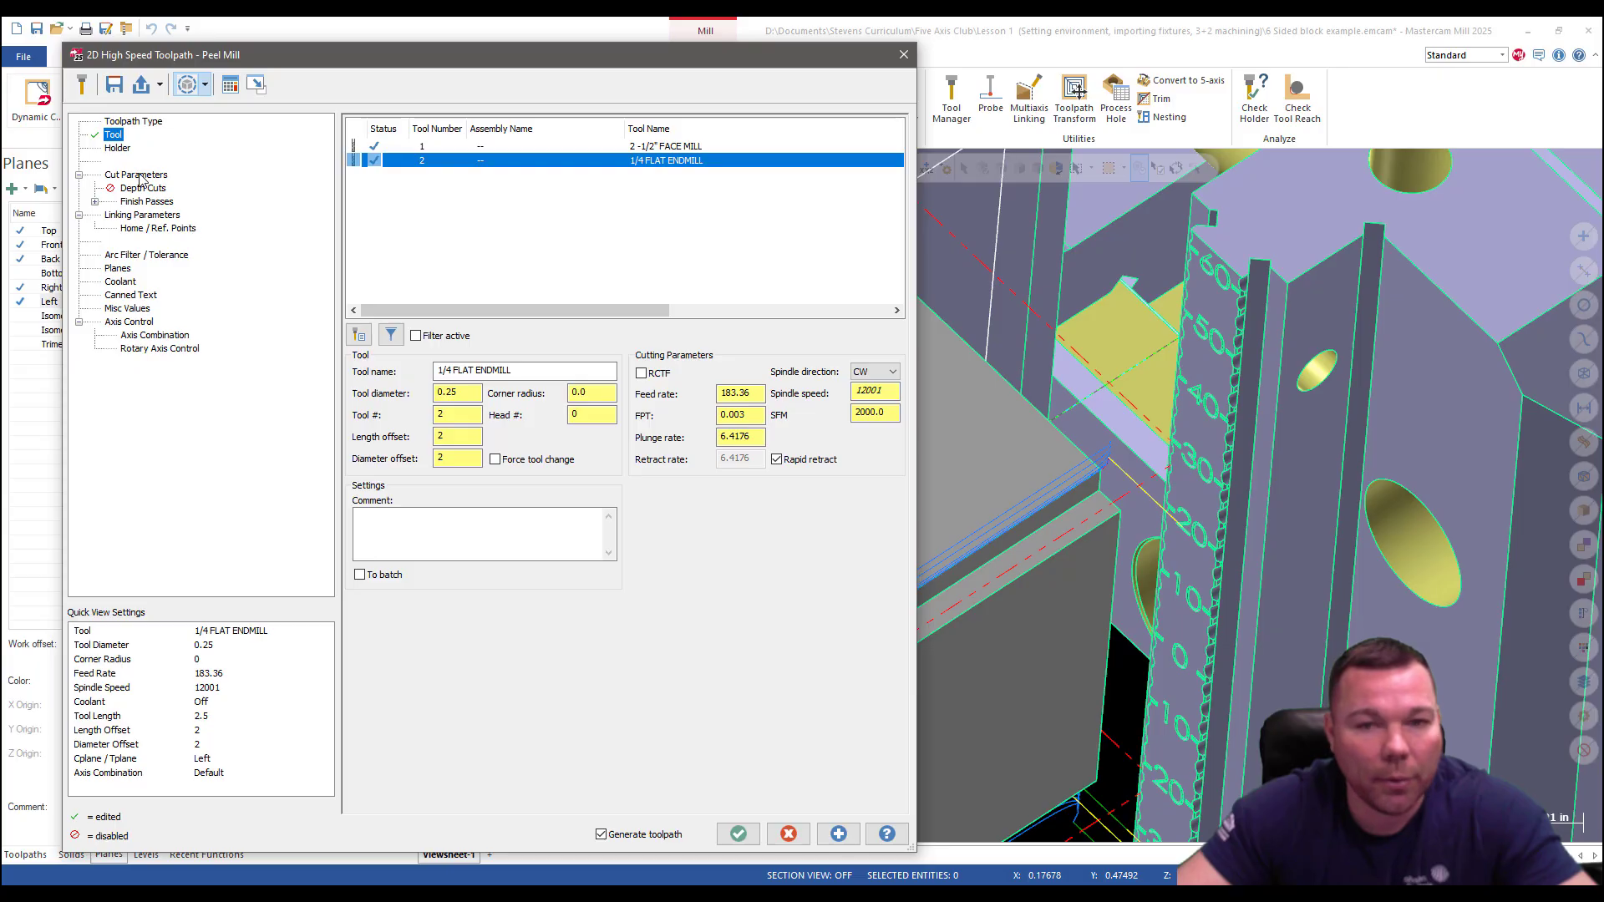
double_click(873, 413)
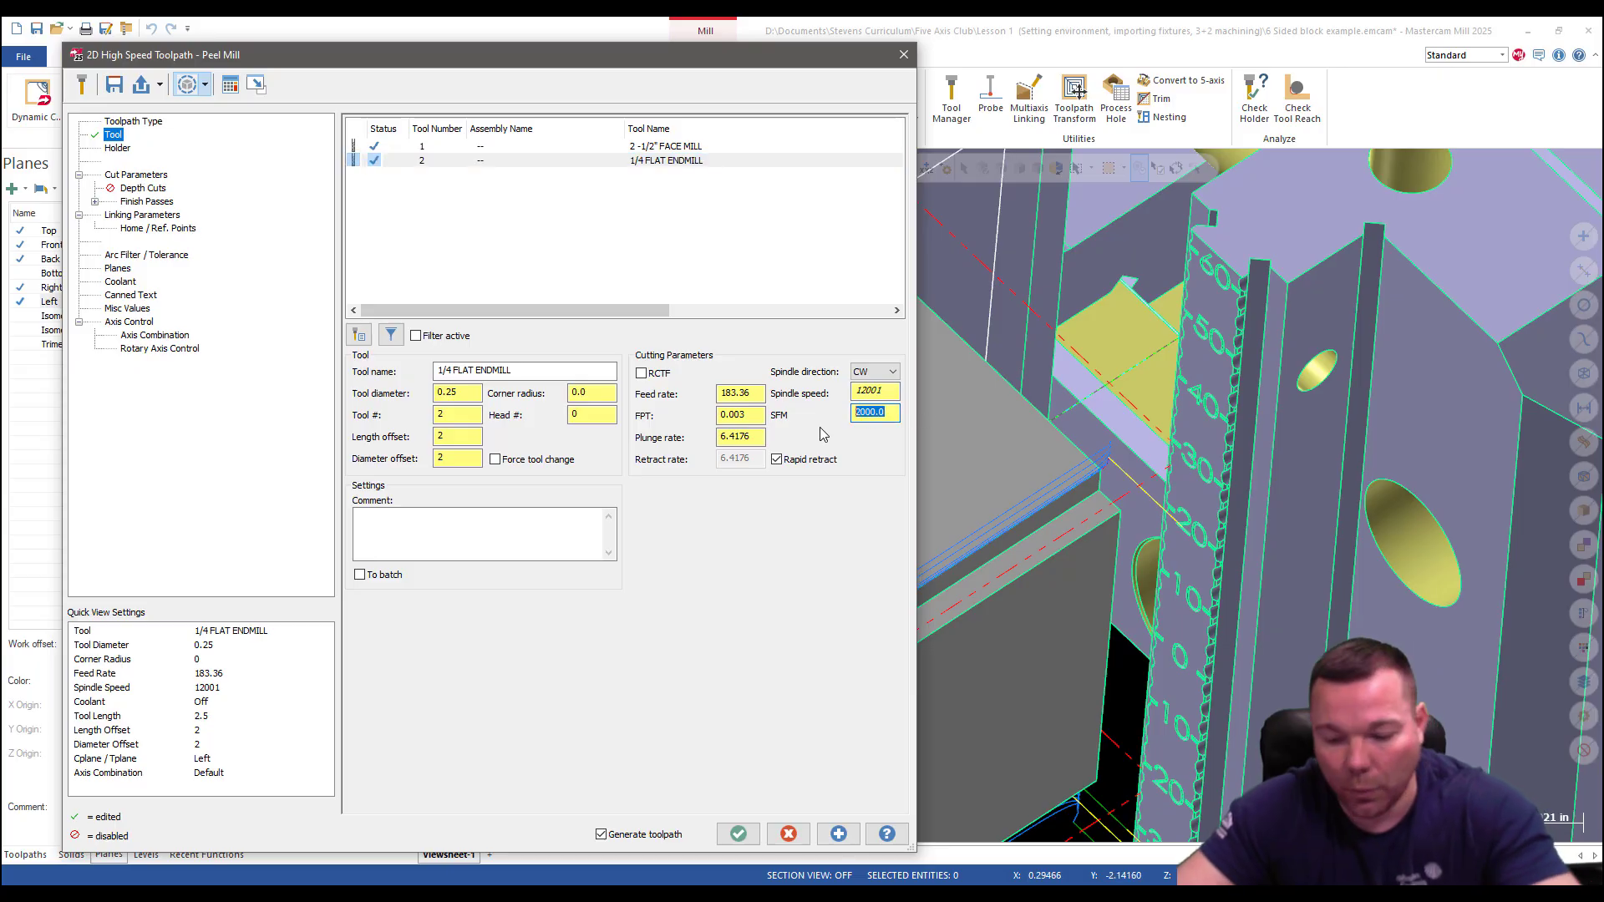
text(400)
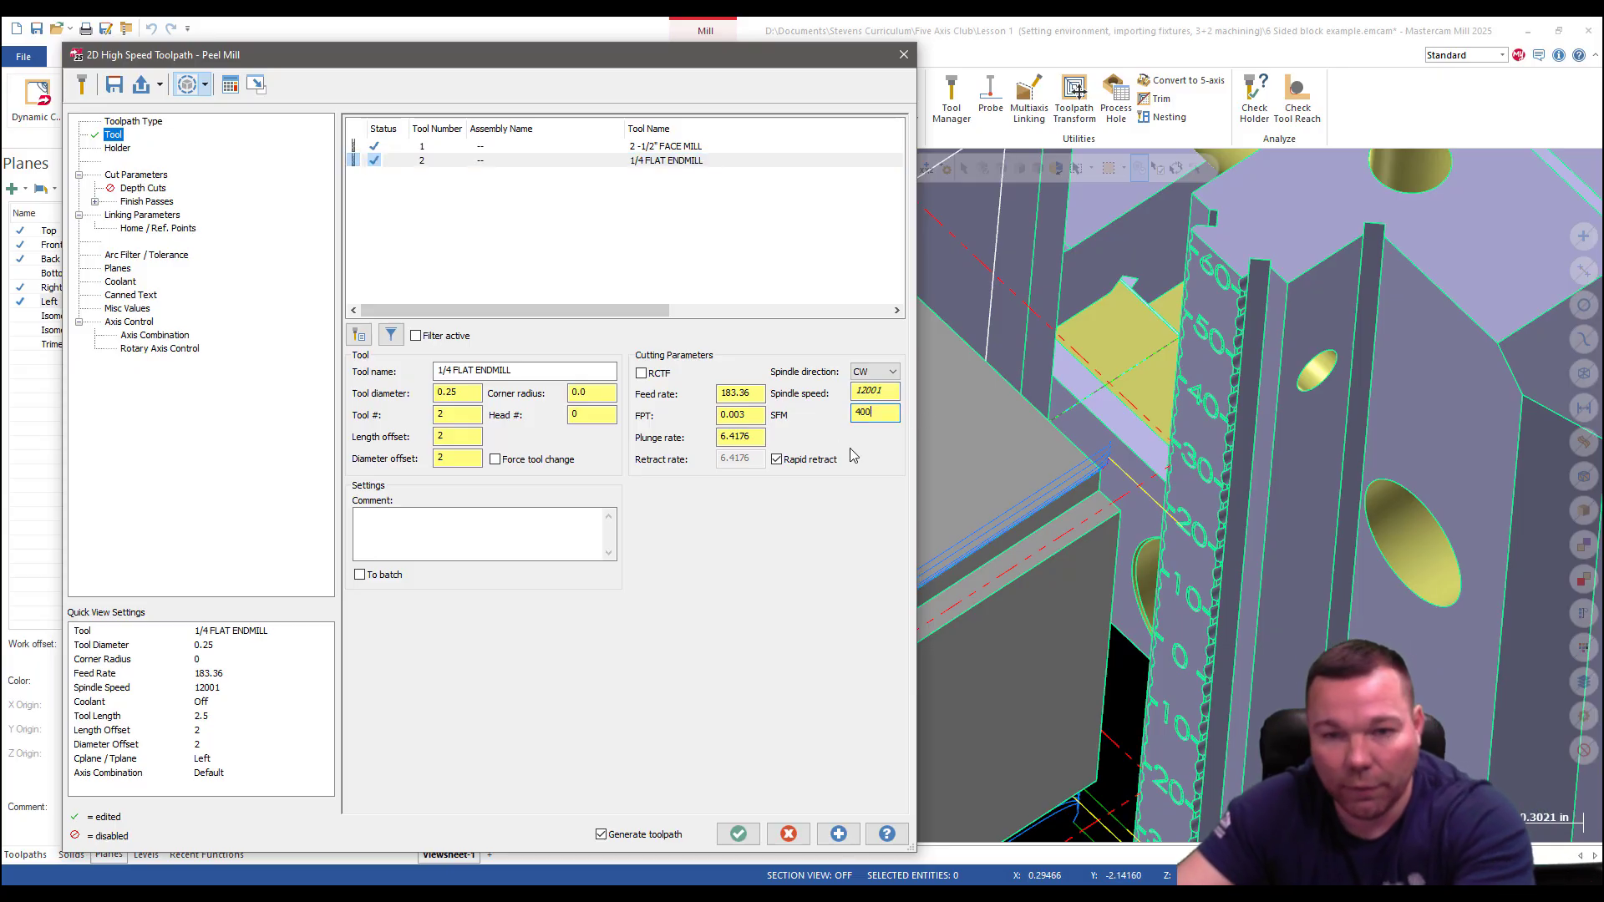
click(743, 417)
click(749, 437)
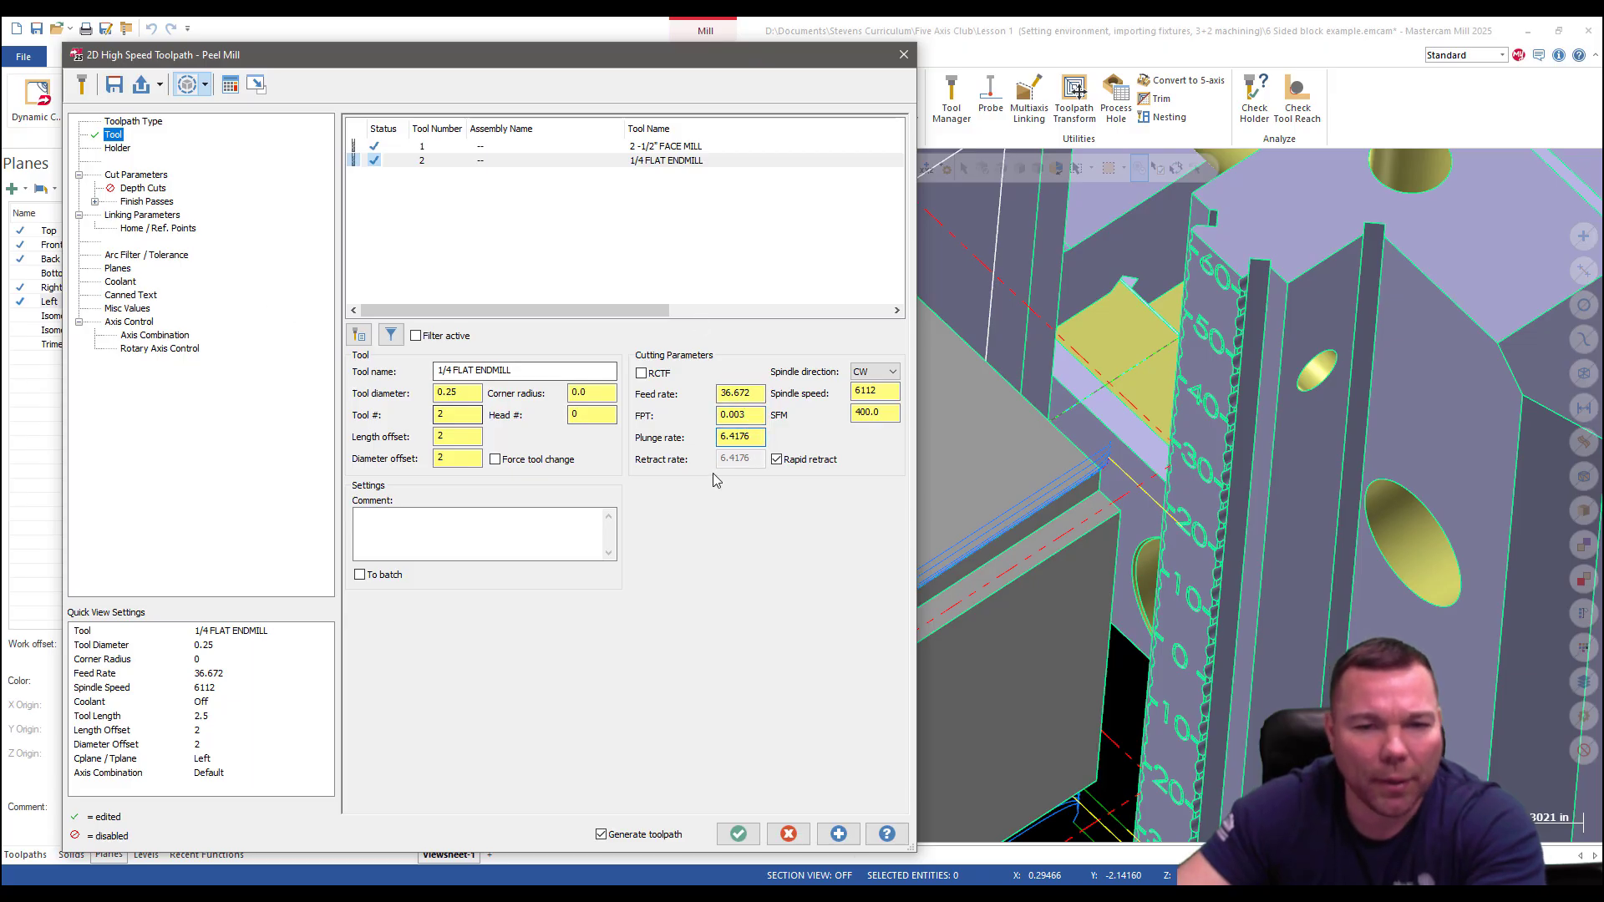
key(ctrl+a)
text(50.0)
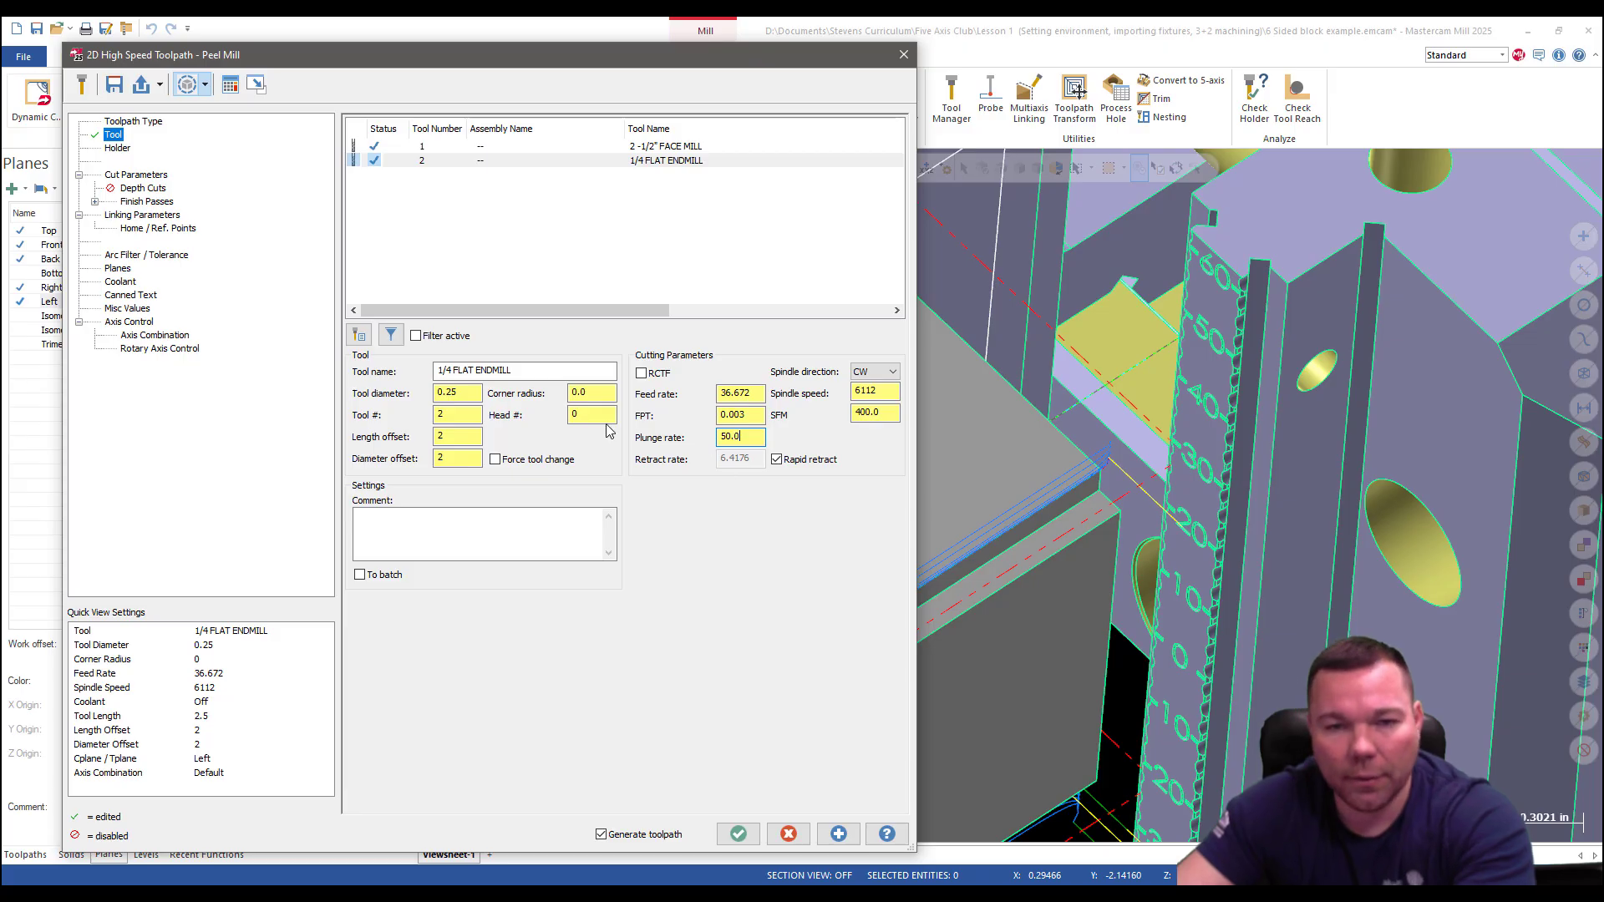
click(641, 374)
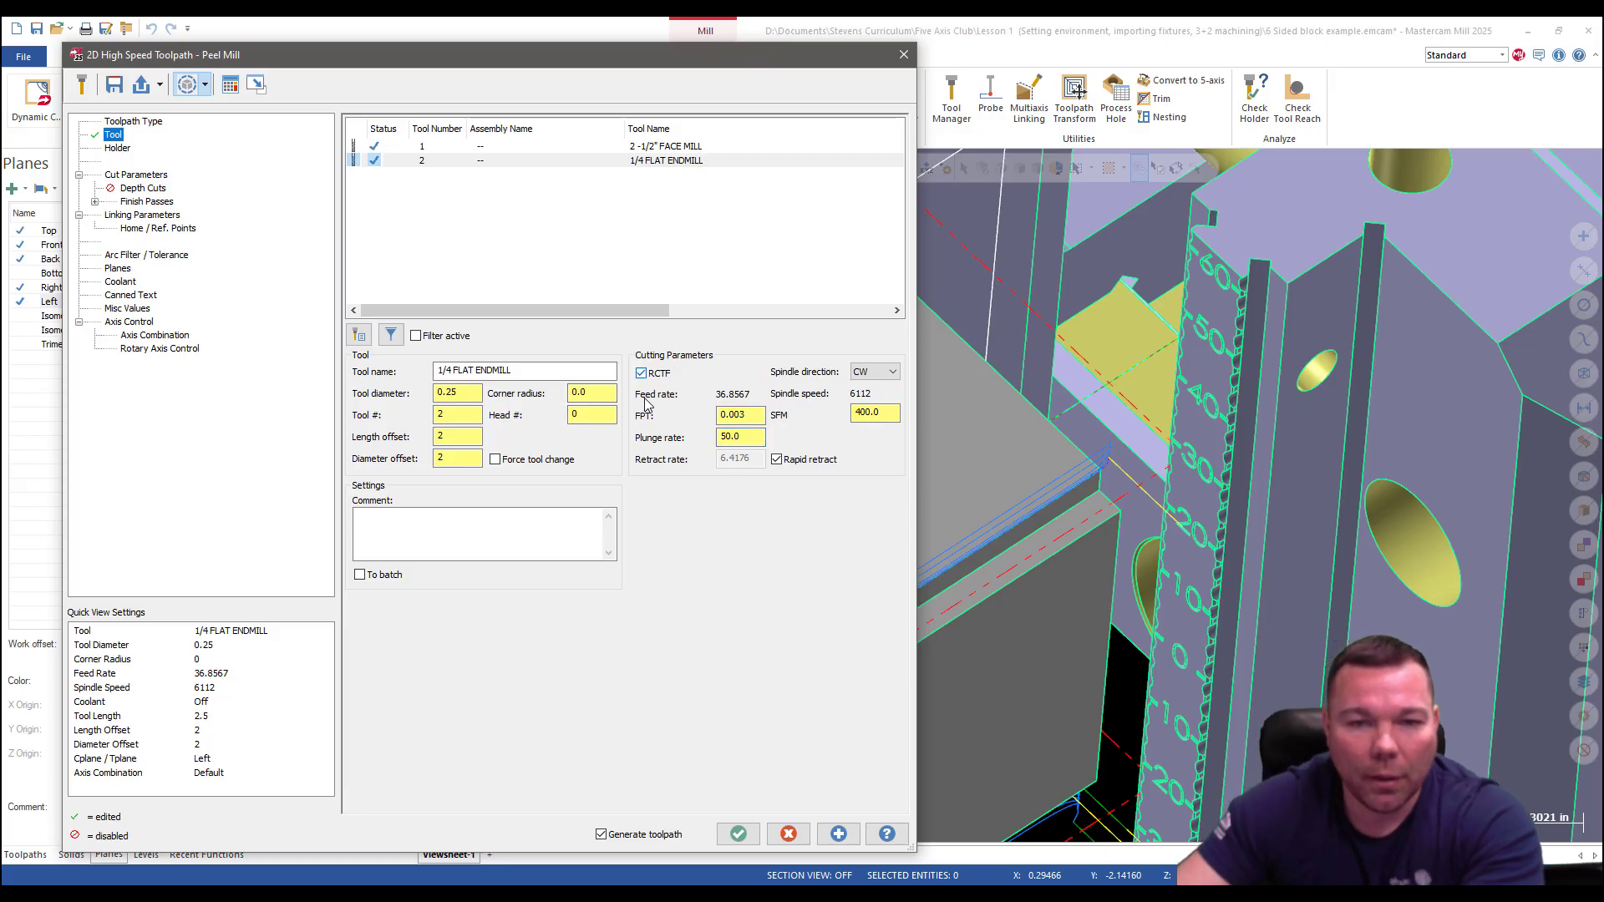
Set the peel mill's stepover distance to 20% of the tool diameter.
click(136, 175)
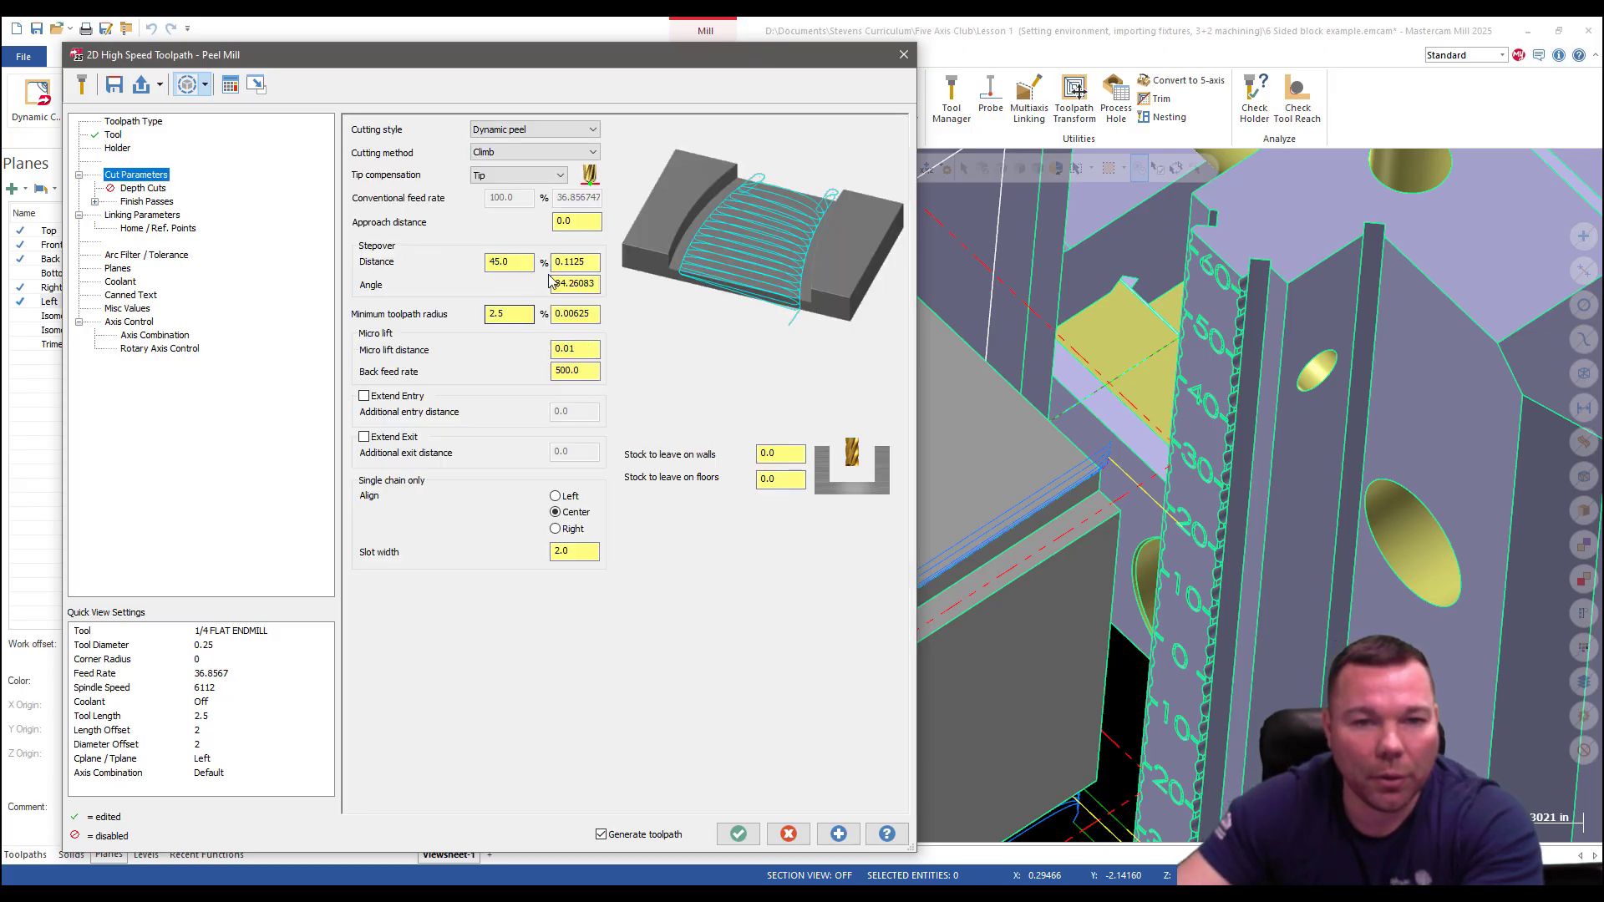
double_click(508, 262)
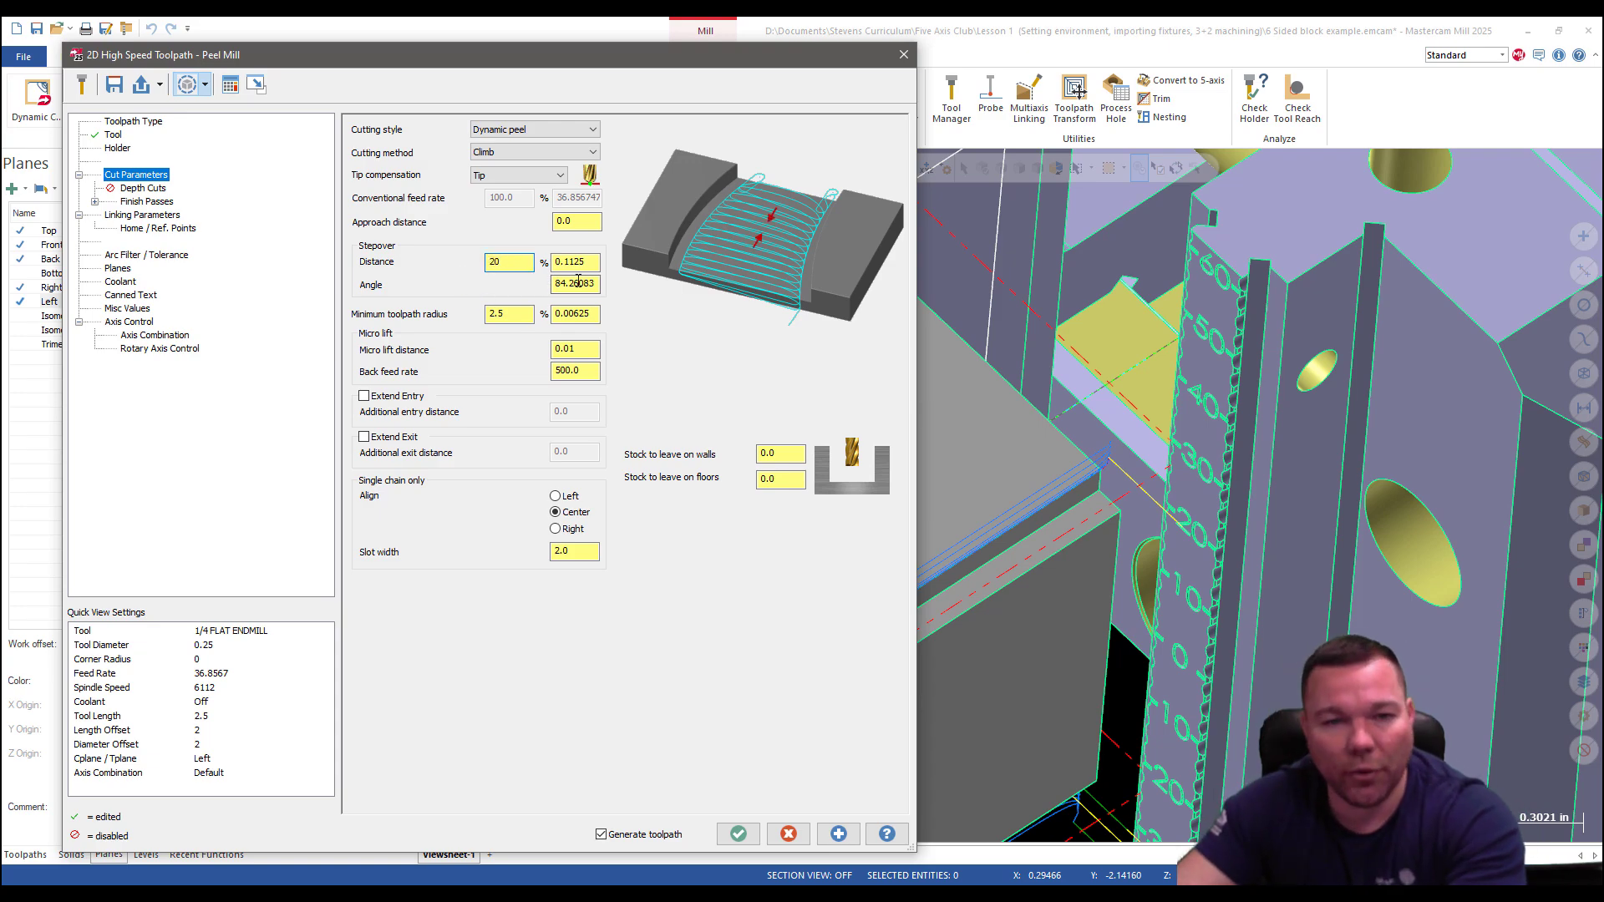
key(Tab)
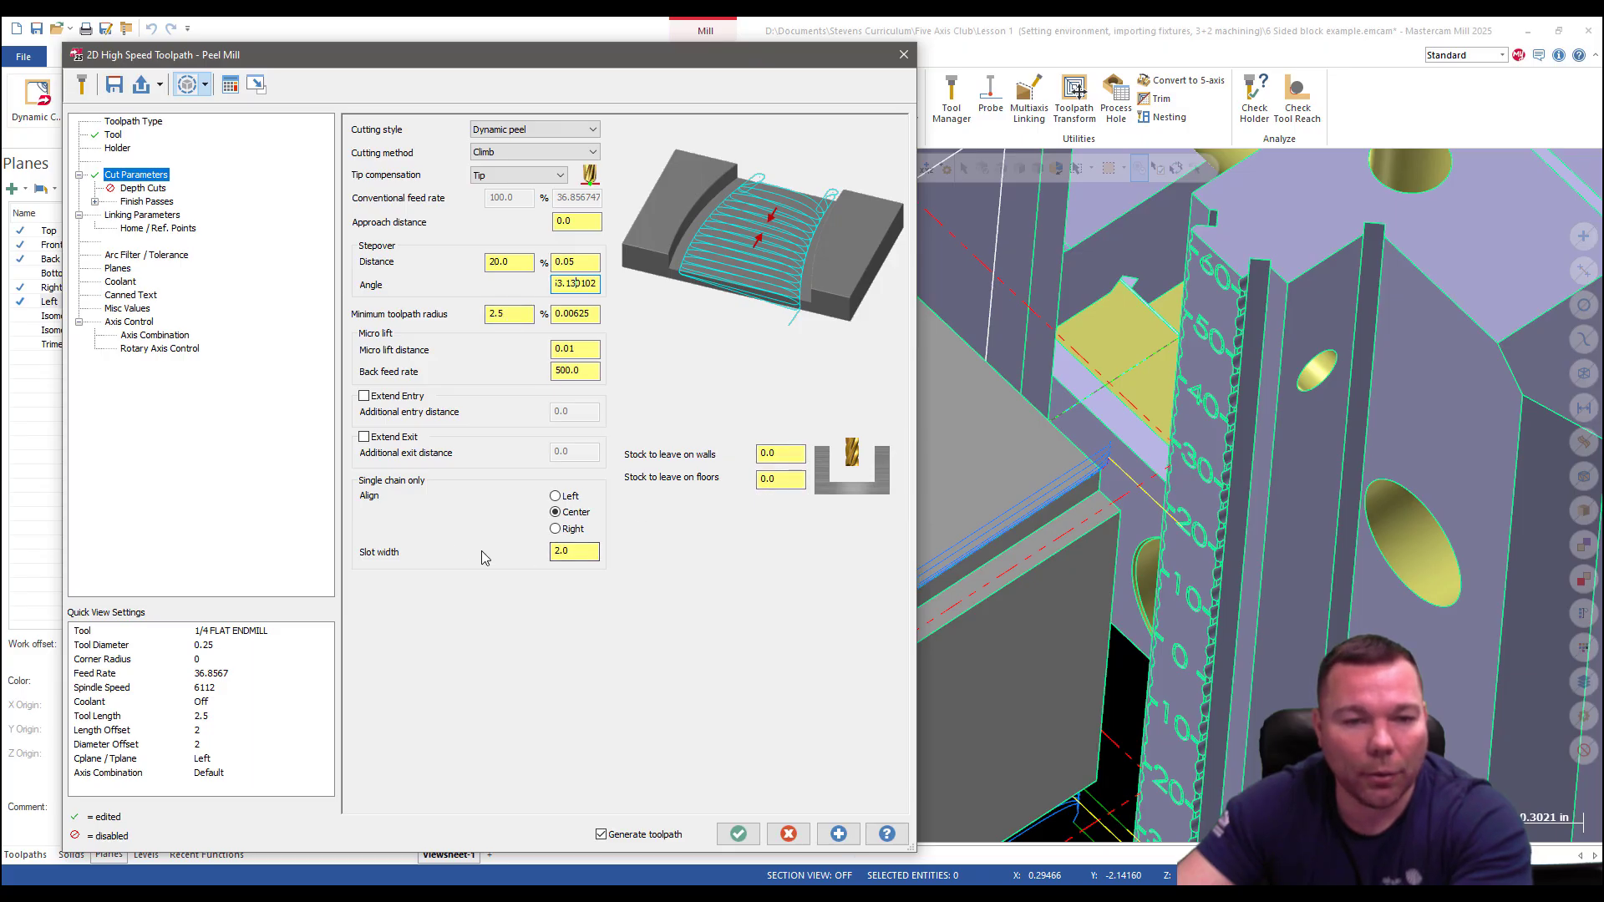
Leave depth cuts off and set the finish pass spacing to .005.
click(142, 188)
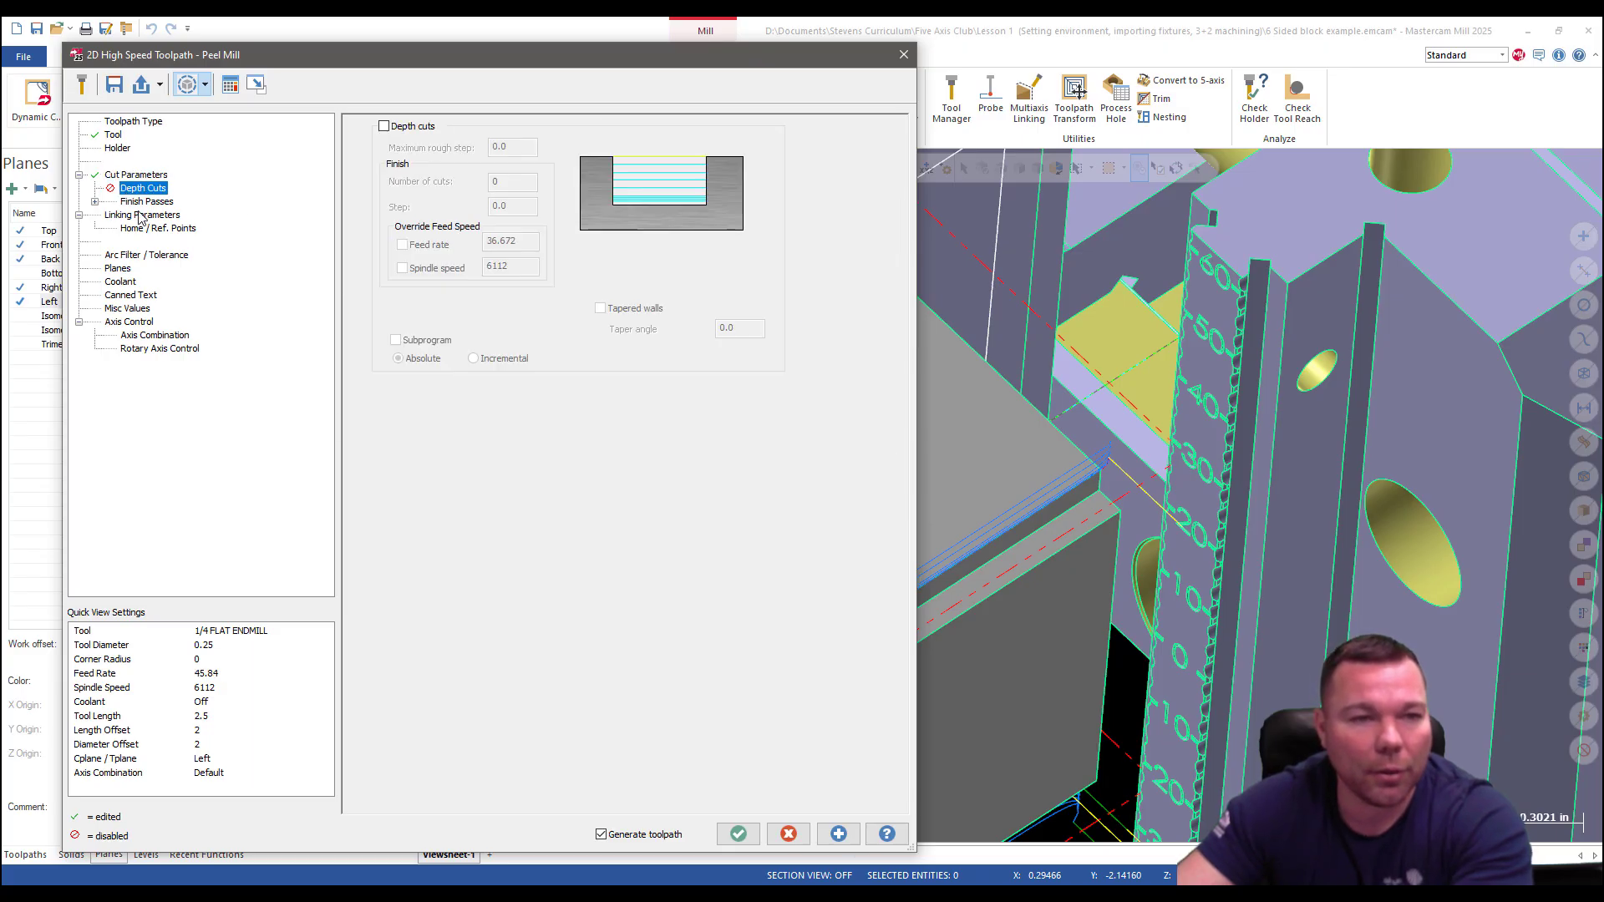
click(143, 203)
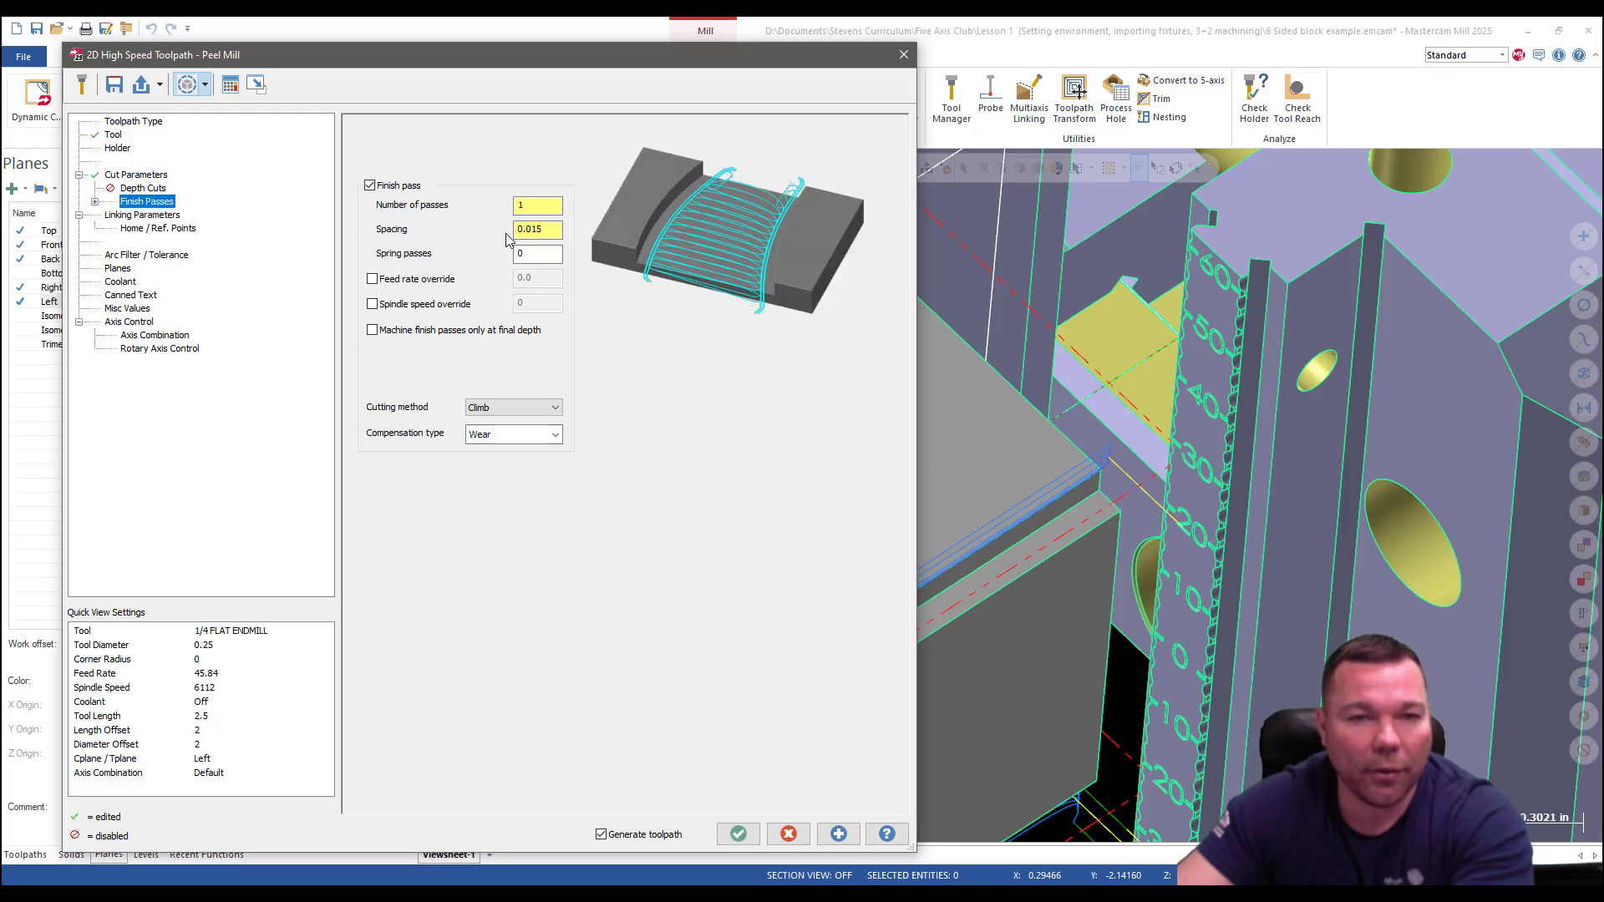
drag(549, 230, 486, 239)
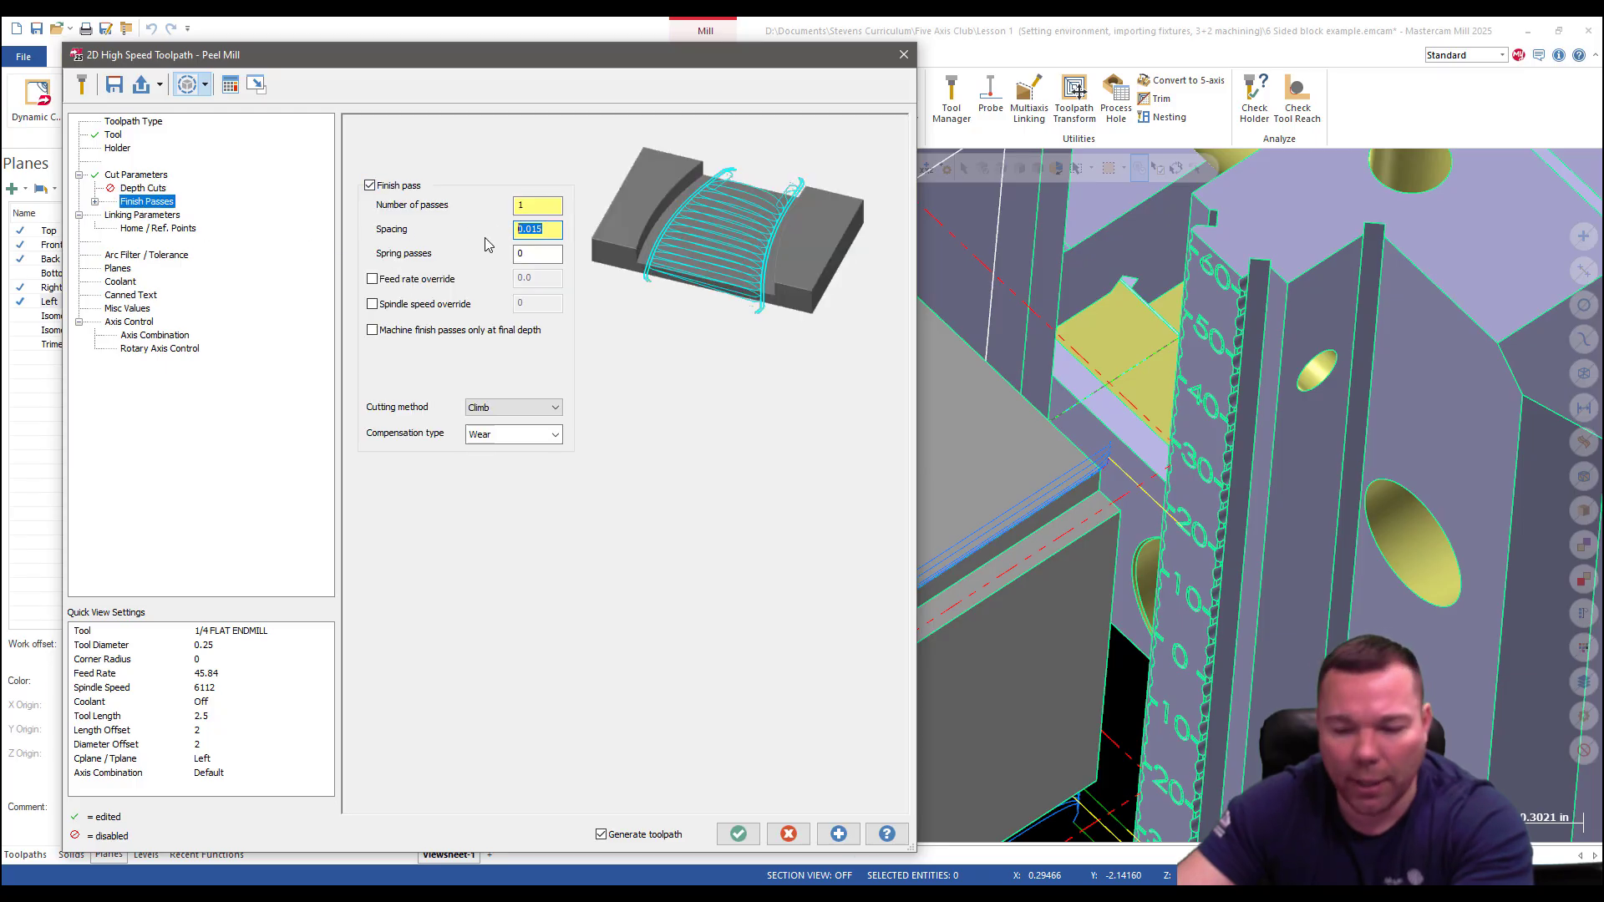
text(.005)
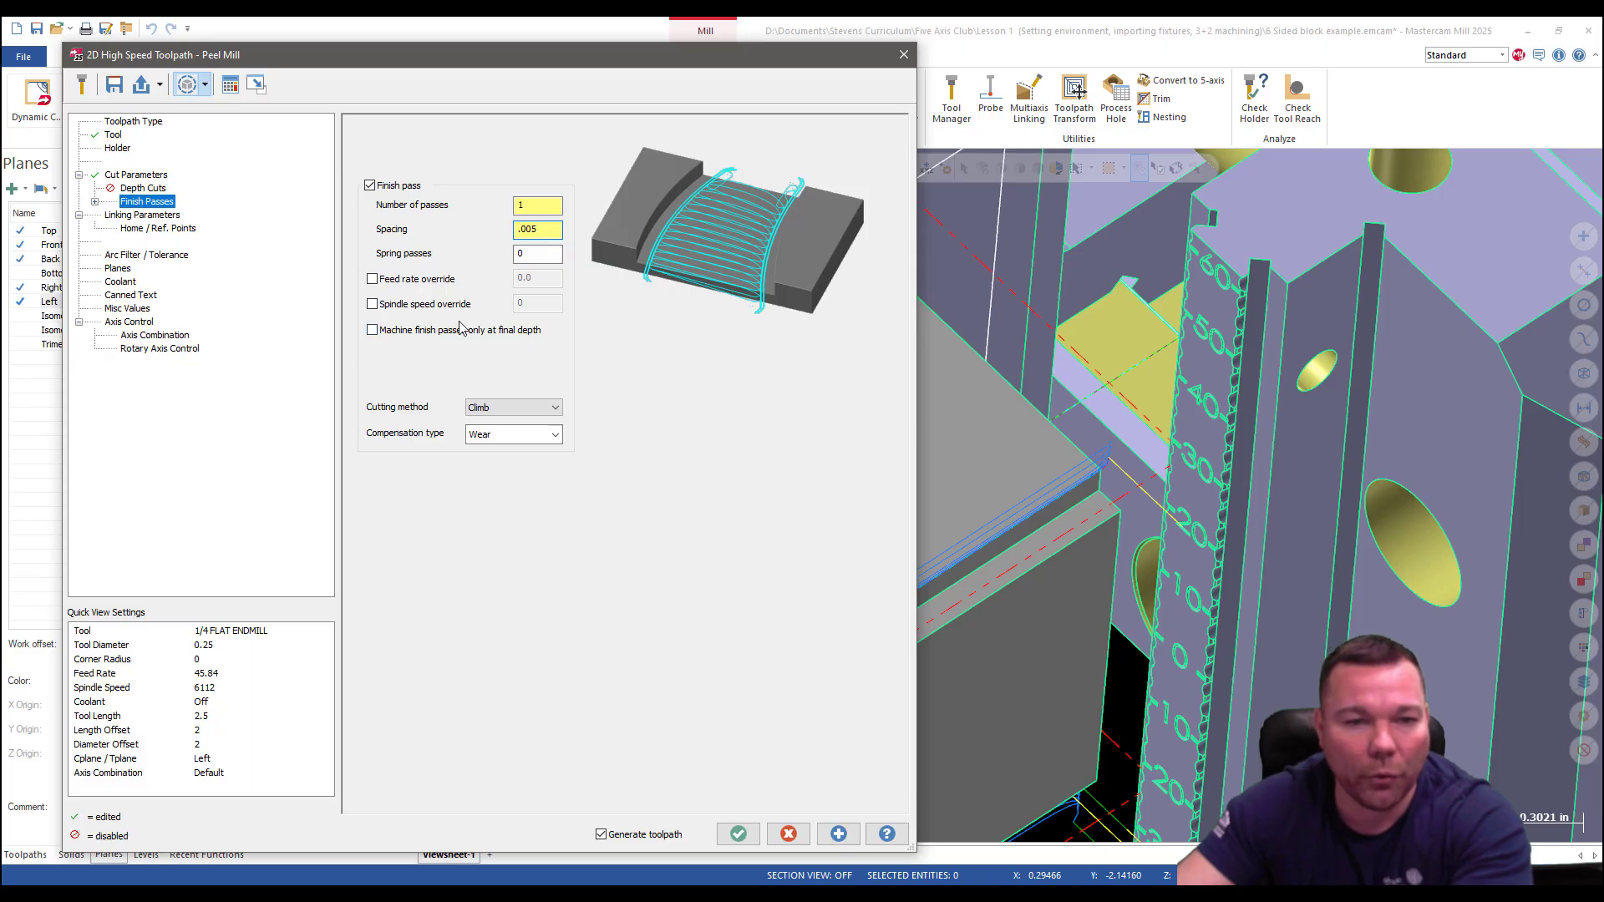
Pick the absolute depth (0.85) at the slot's floor corner and the top of stock (0.95) at the slot's upper edge.
click(117, 216)
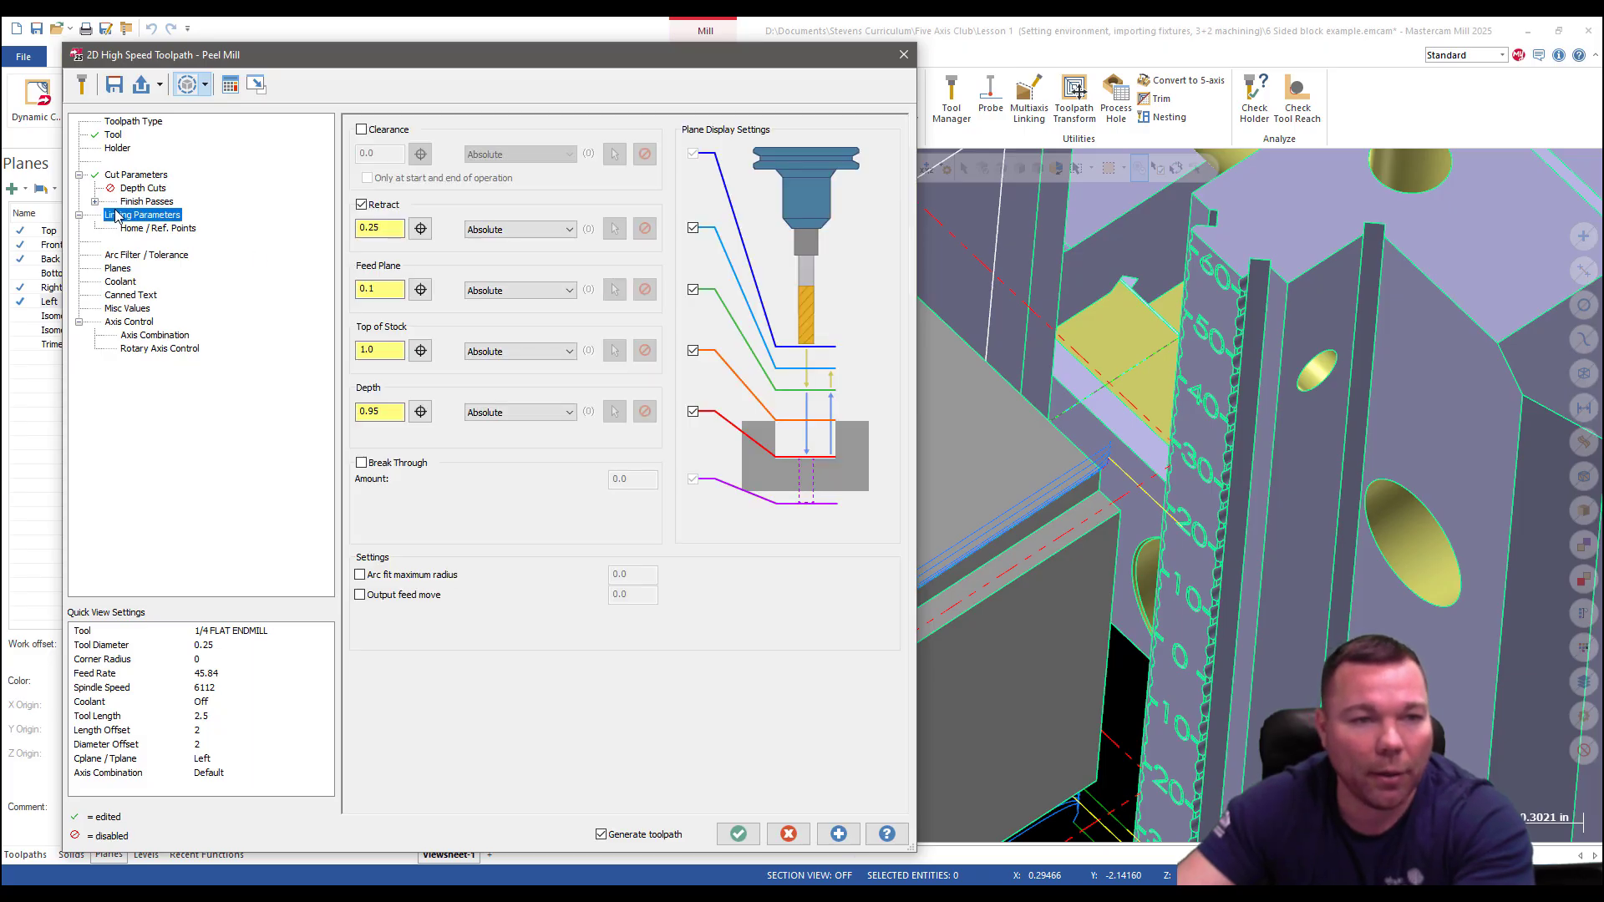
click(420, 411)
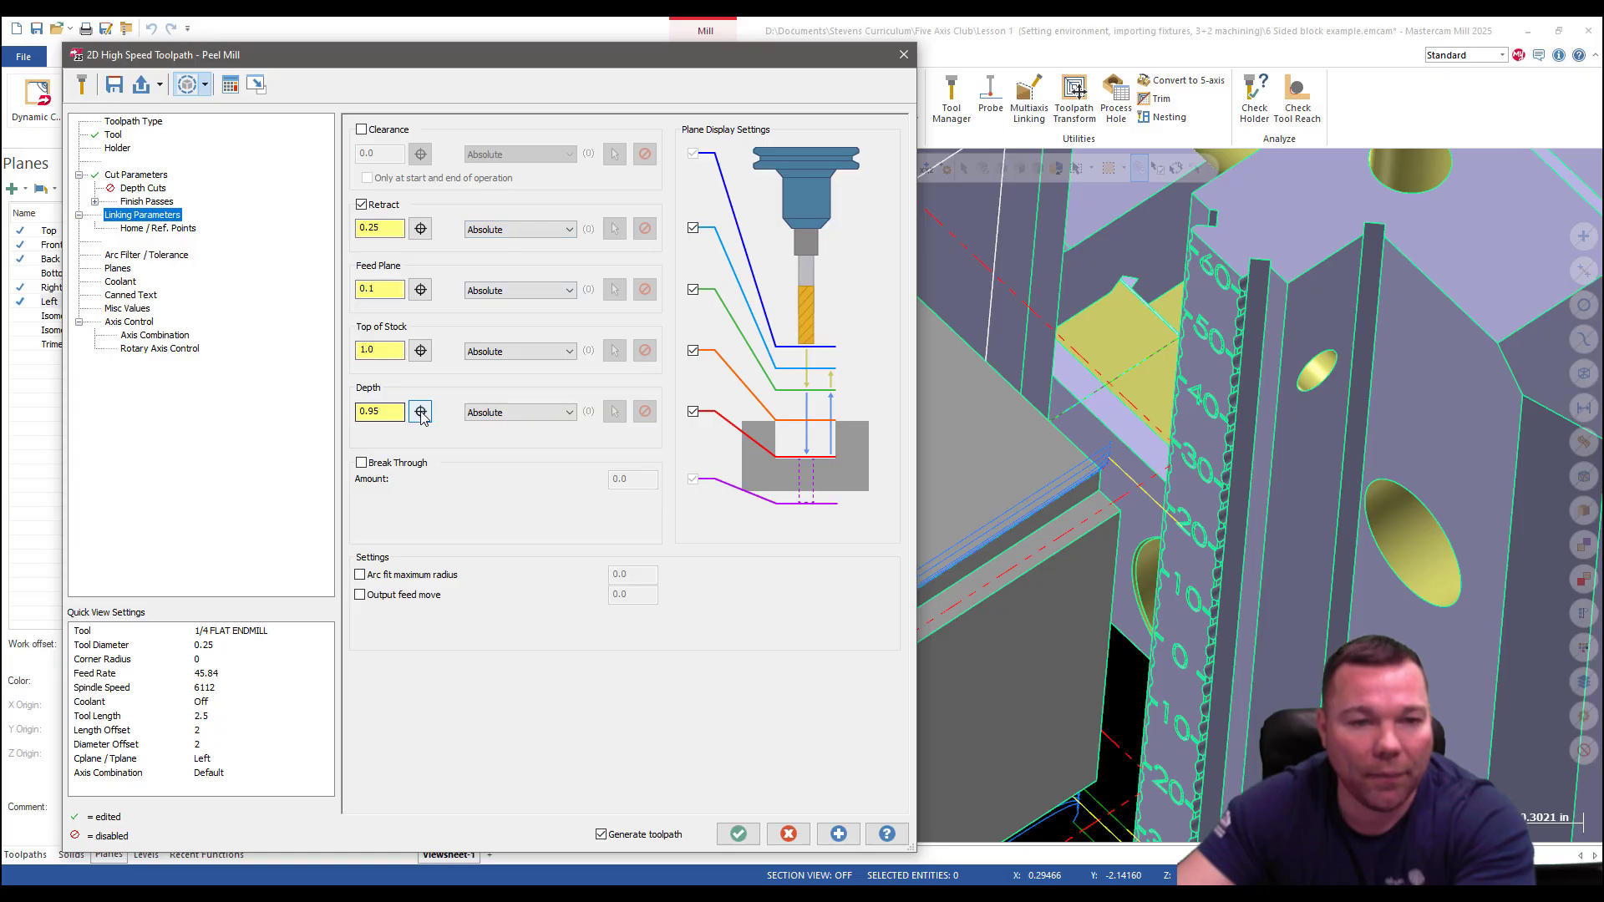
click(865, 657)
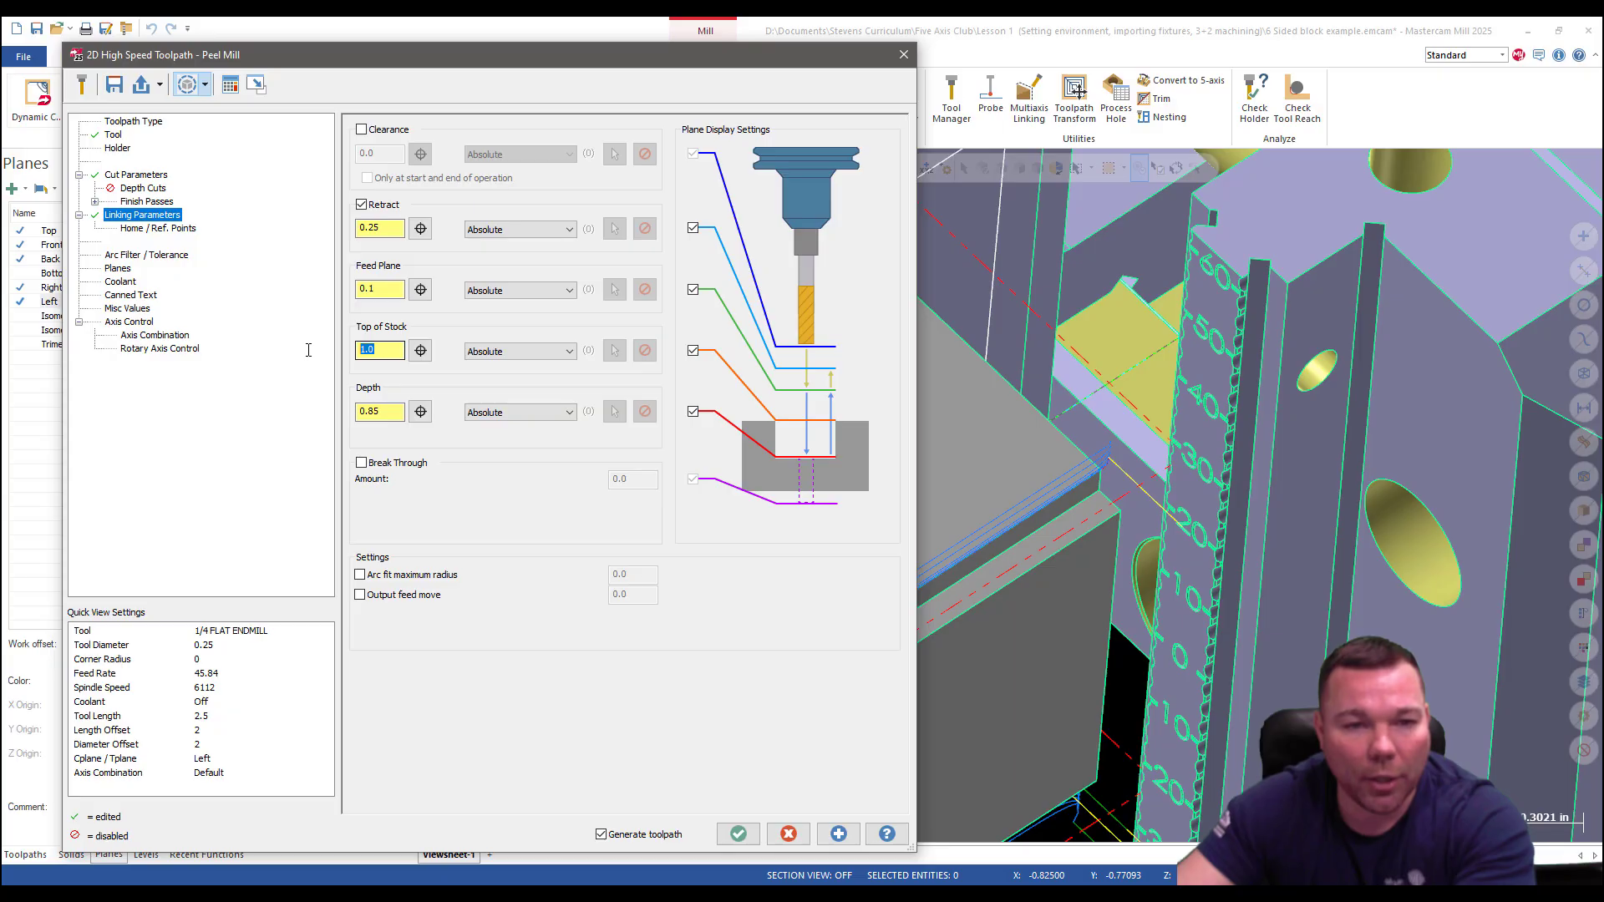
click(420, 352)
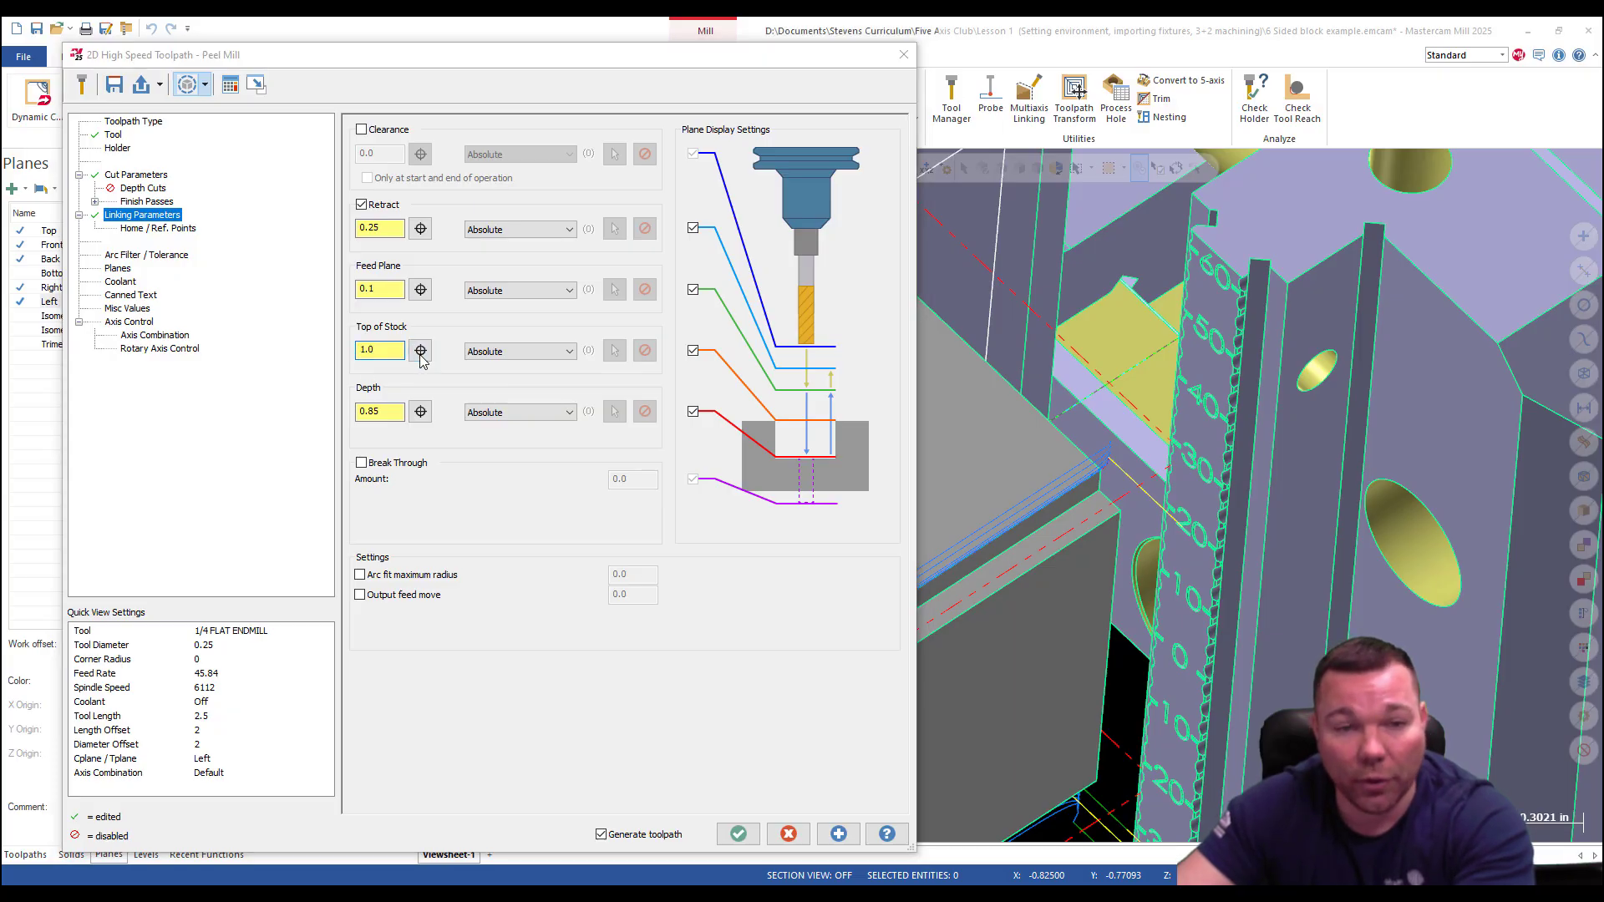
click(860, 640)
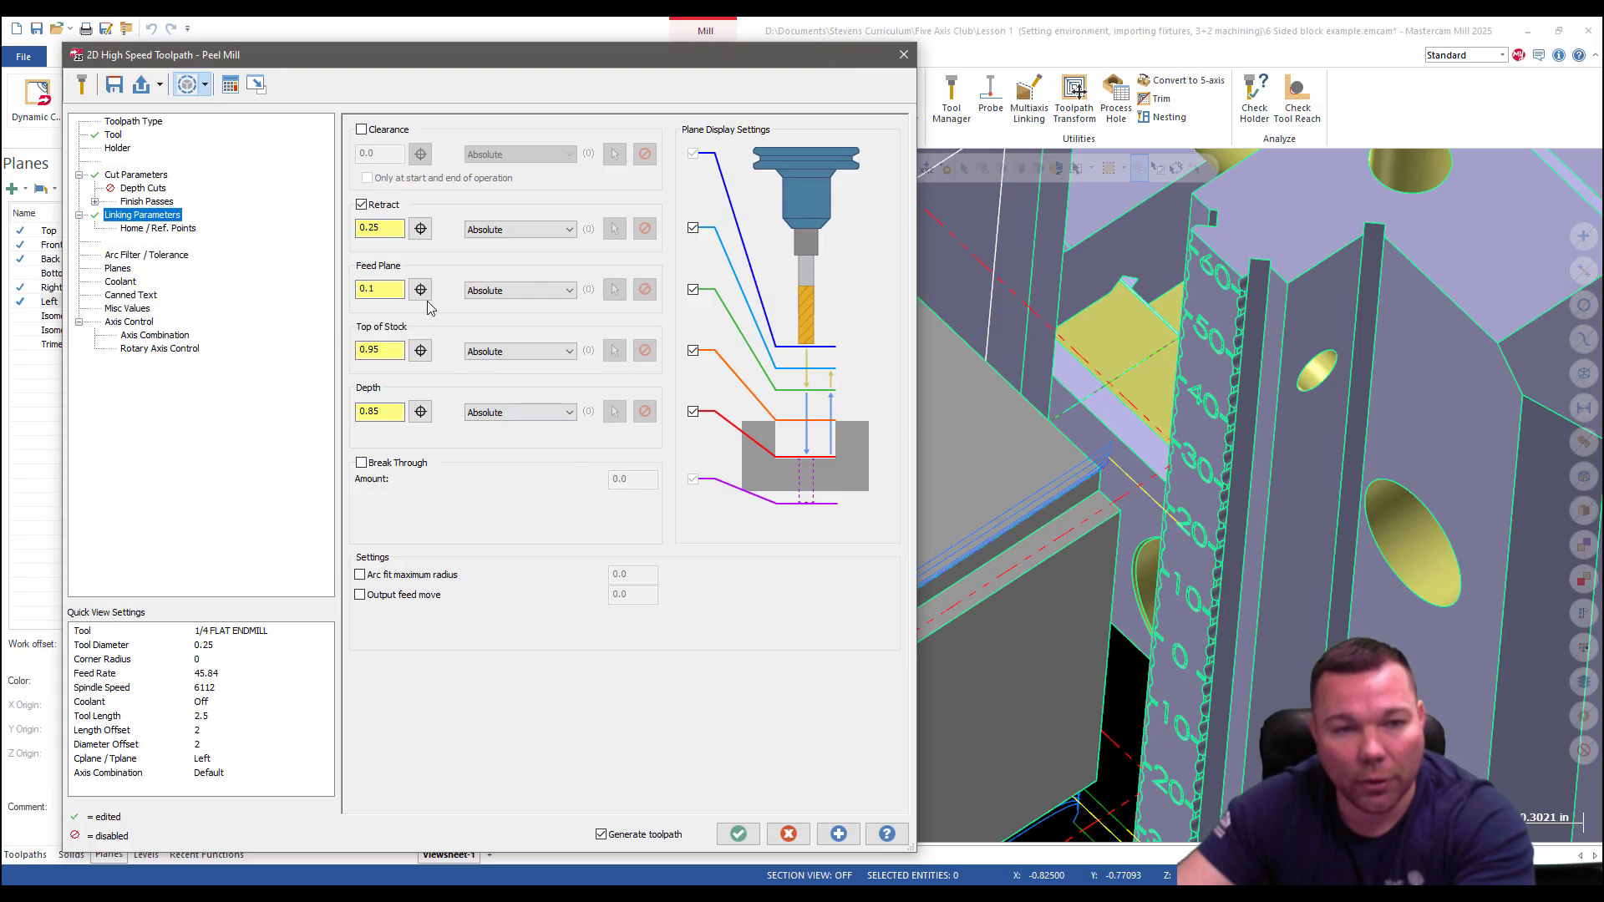
Set the peel mill's feed plane to 1.1 and retract to 1.25, and generate the toolpath.
double_click(376, 290)
text(1.)
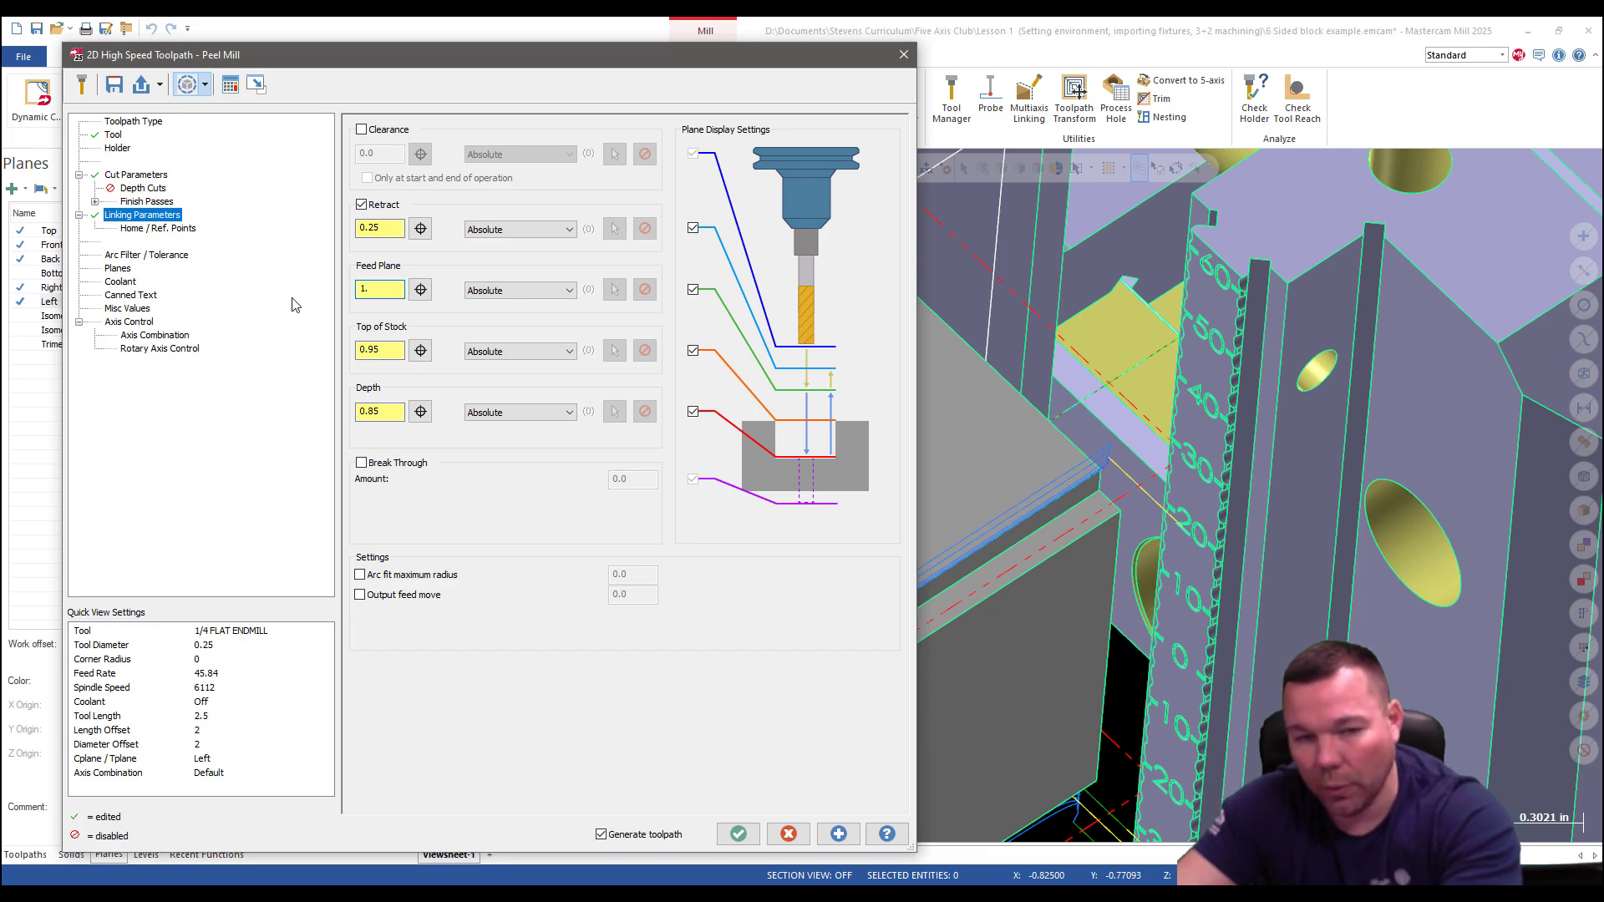
text(1)
drag(387, 229, 321, 240)
text(1.25)
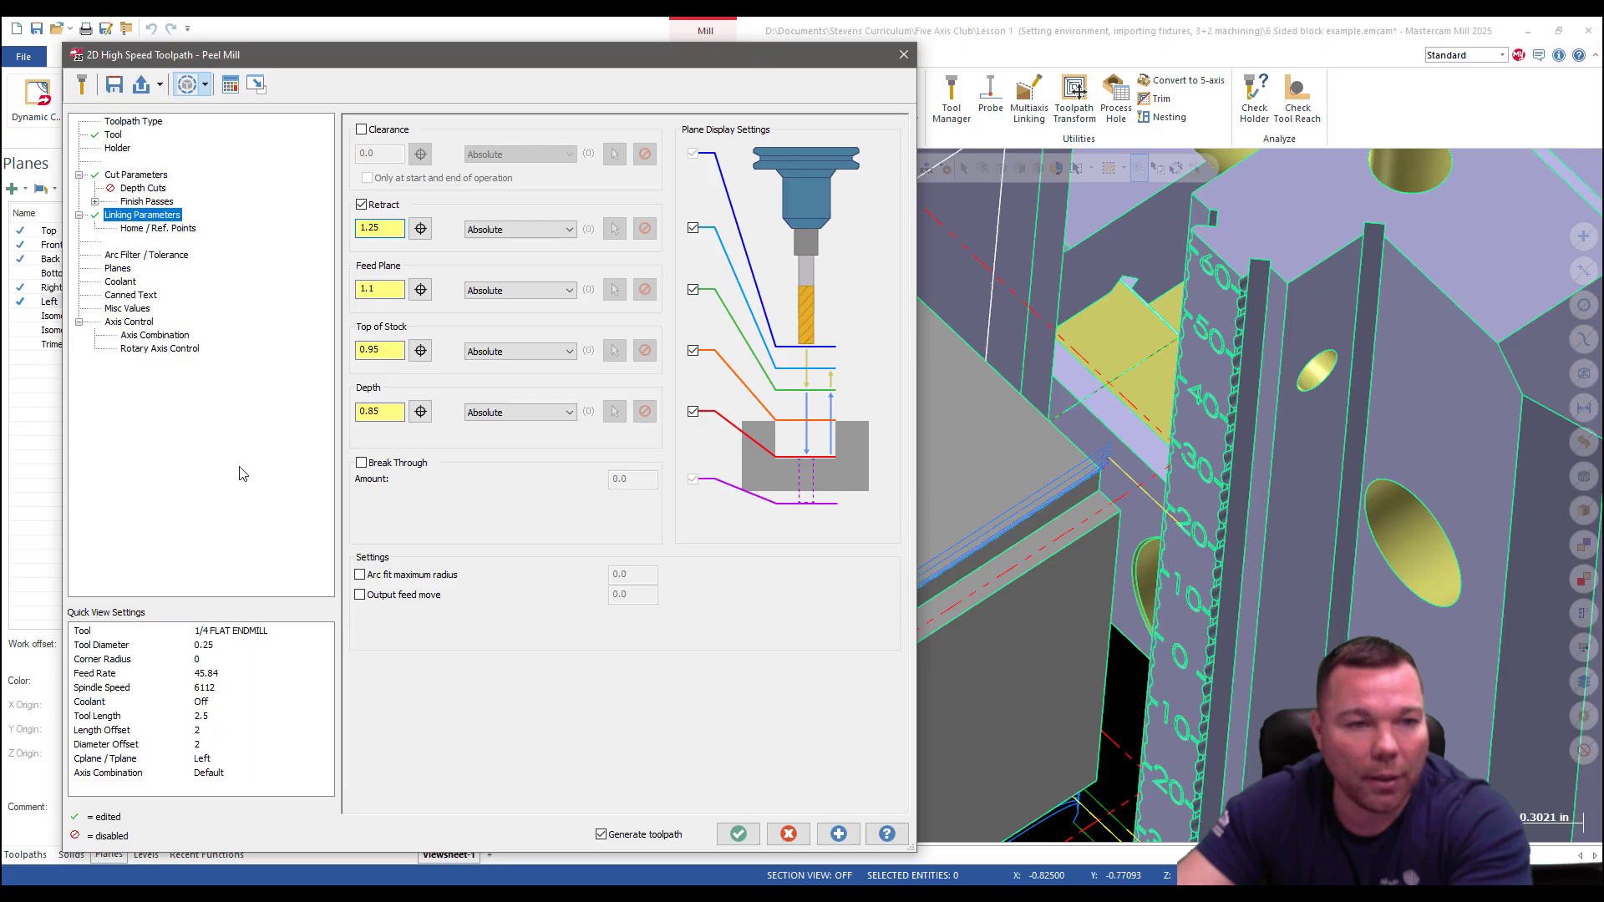
click(739, 834)
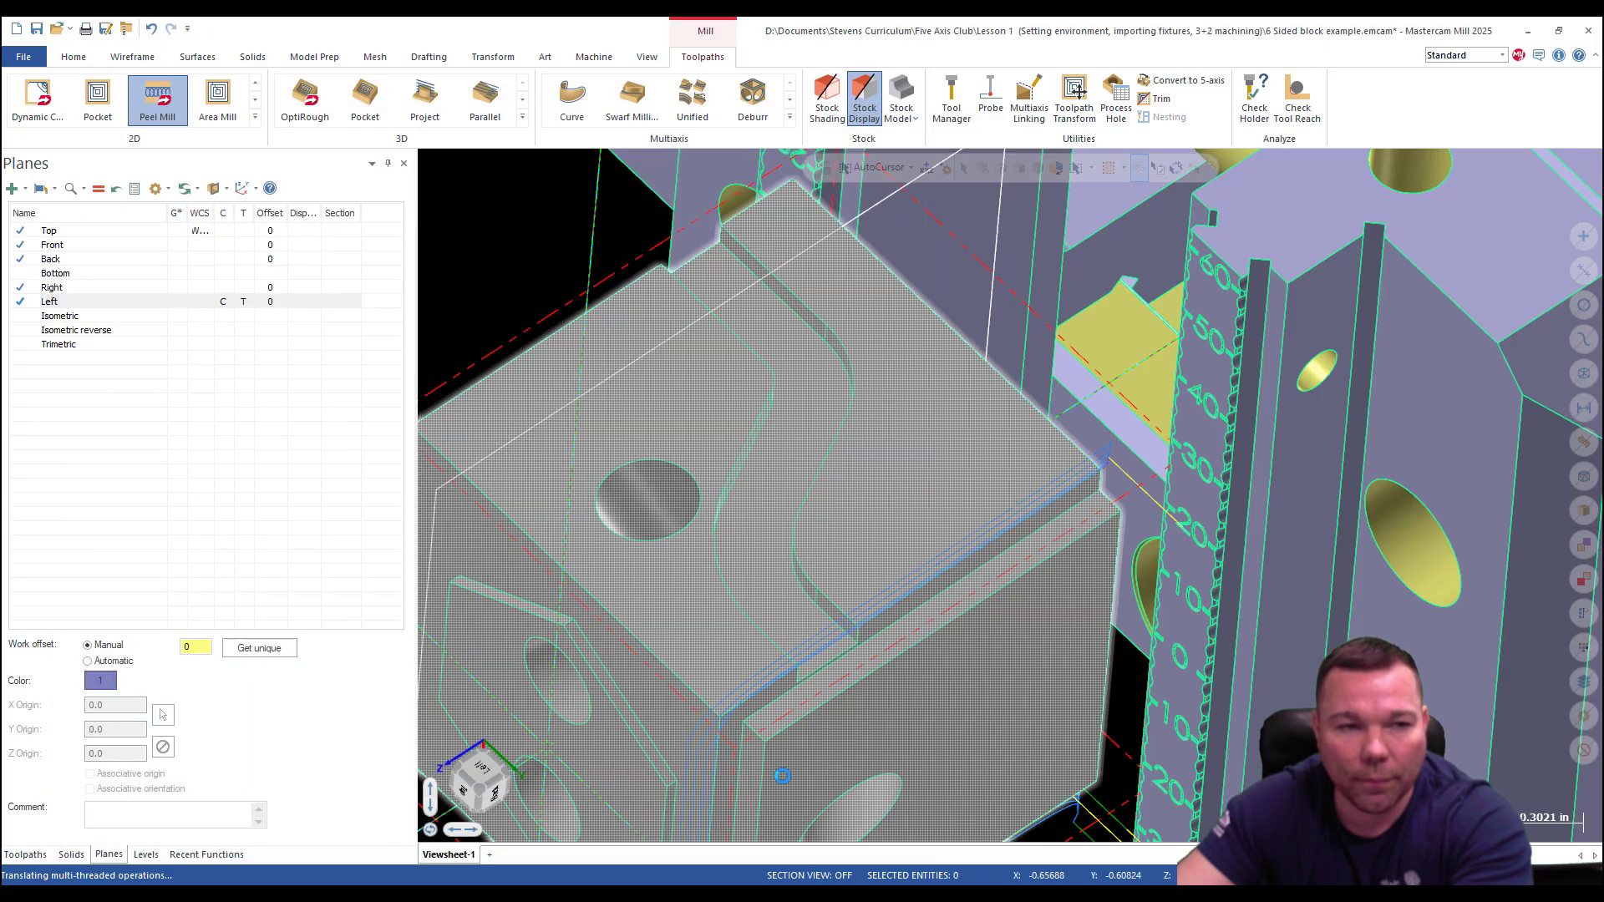
Start a Dynamic Mill toolpath for the face with the cross-shaped pocket.
mouse_move(711, 476)
middle_down()
mouse_move(741, 544)
mouse_move(712, 553)
mouse_move(647, 435)
mouse_move(704, 516)
middle_up()
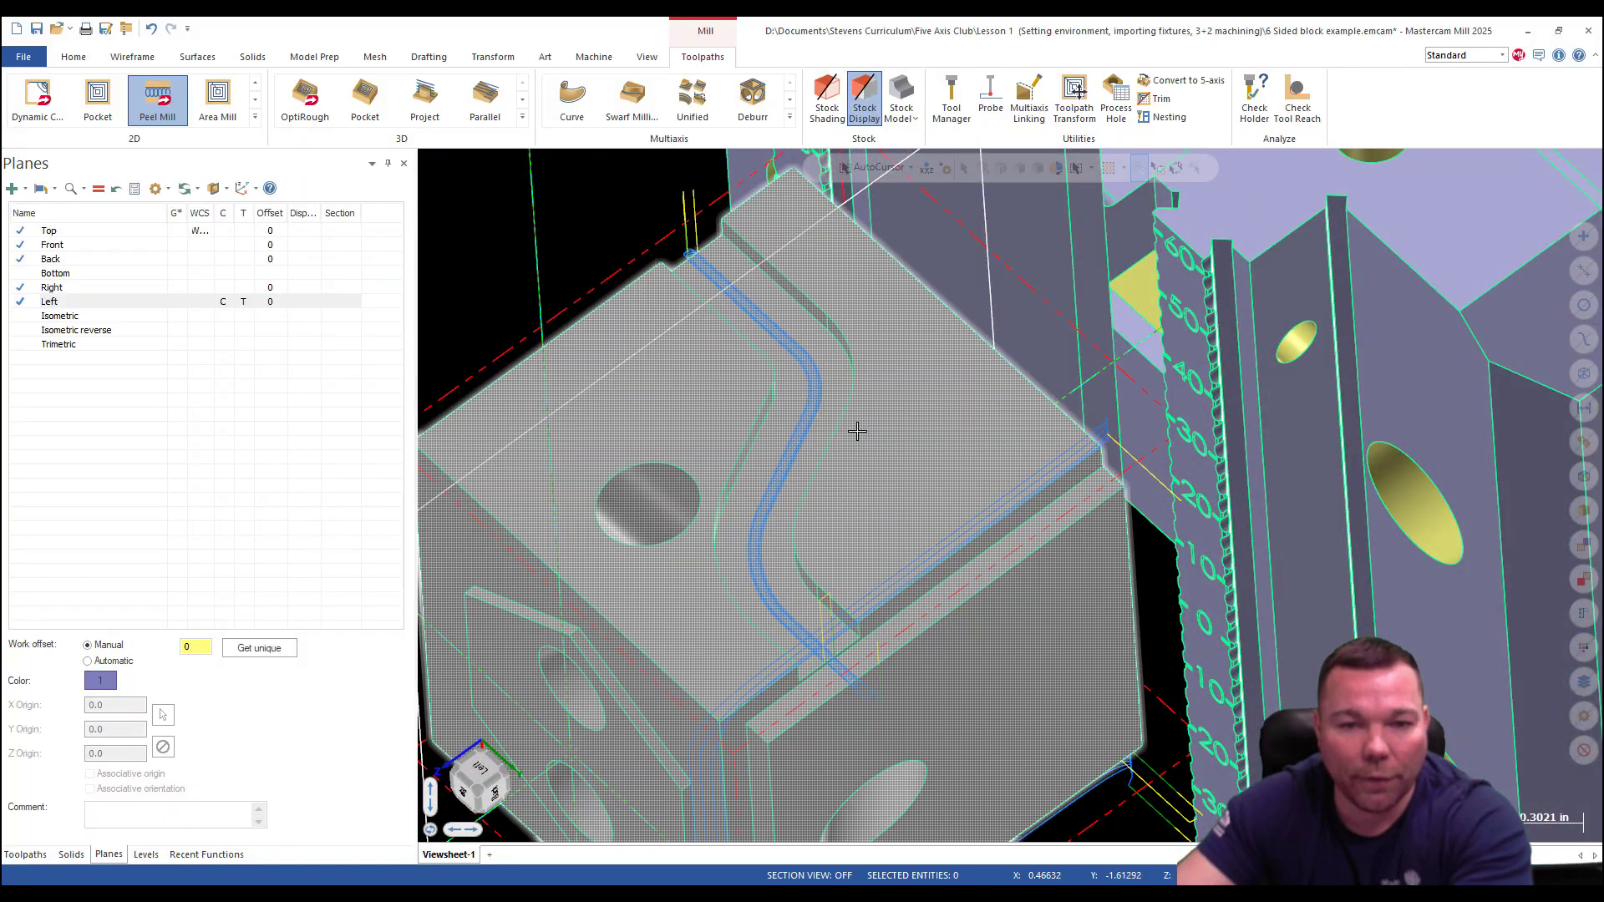
scroll(856, 430, down, 3)
middle_drag(812, 375, 919, 585)
scroll(1021, 584, down, 3)
scroll(804, 411, up, 8)
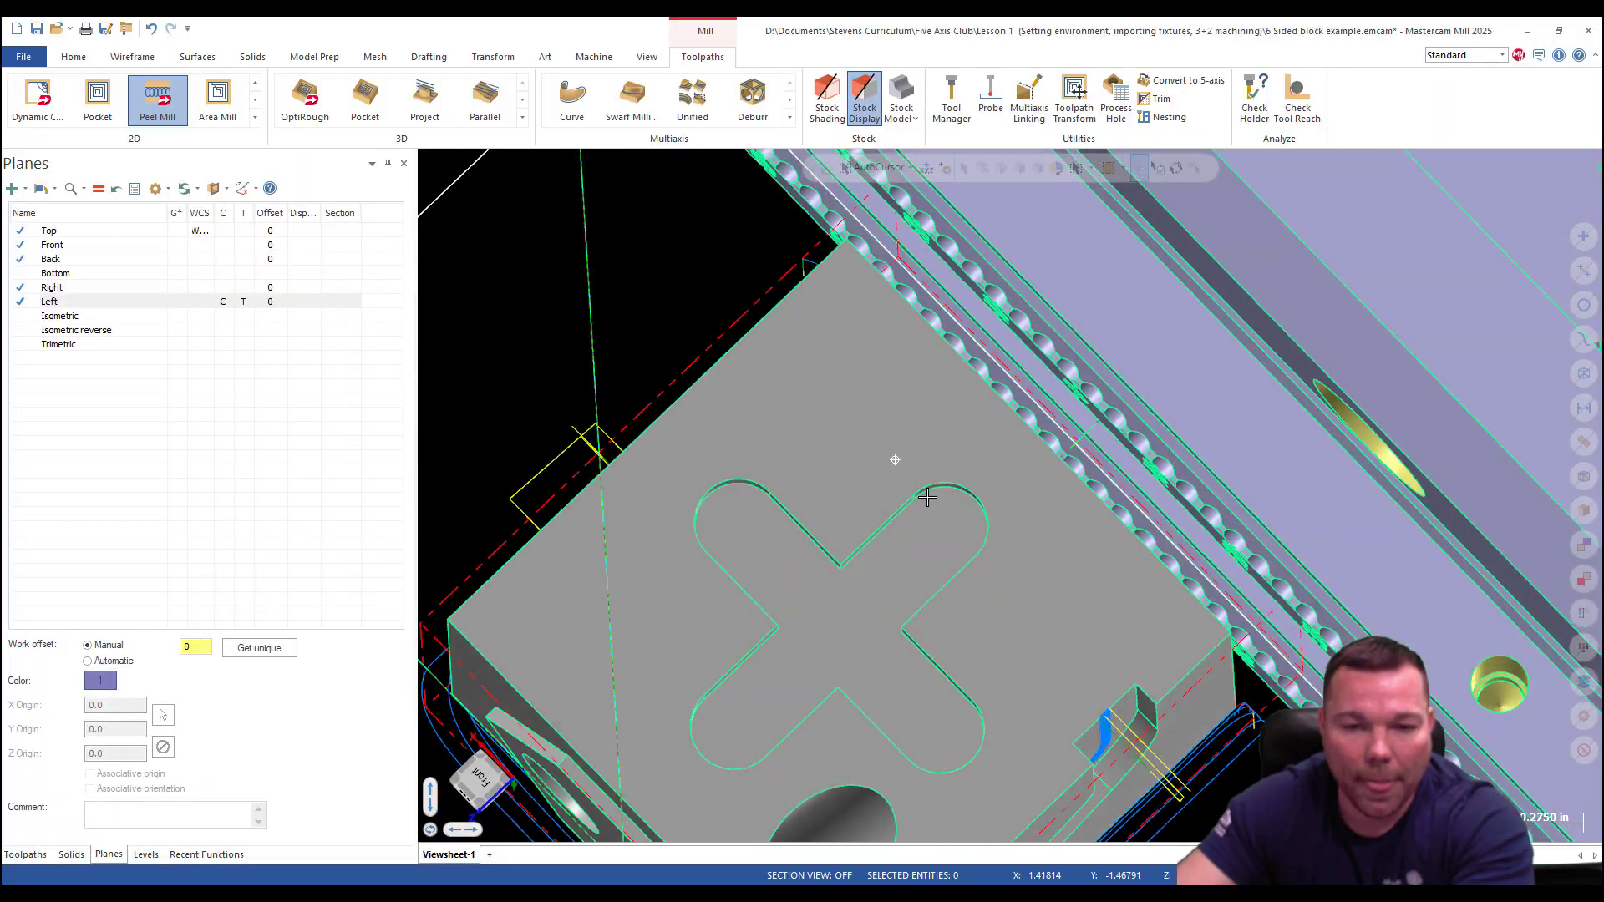
middle_drag(928, 497, 939, 459)
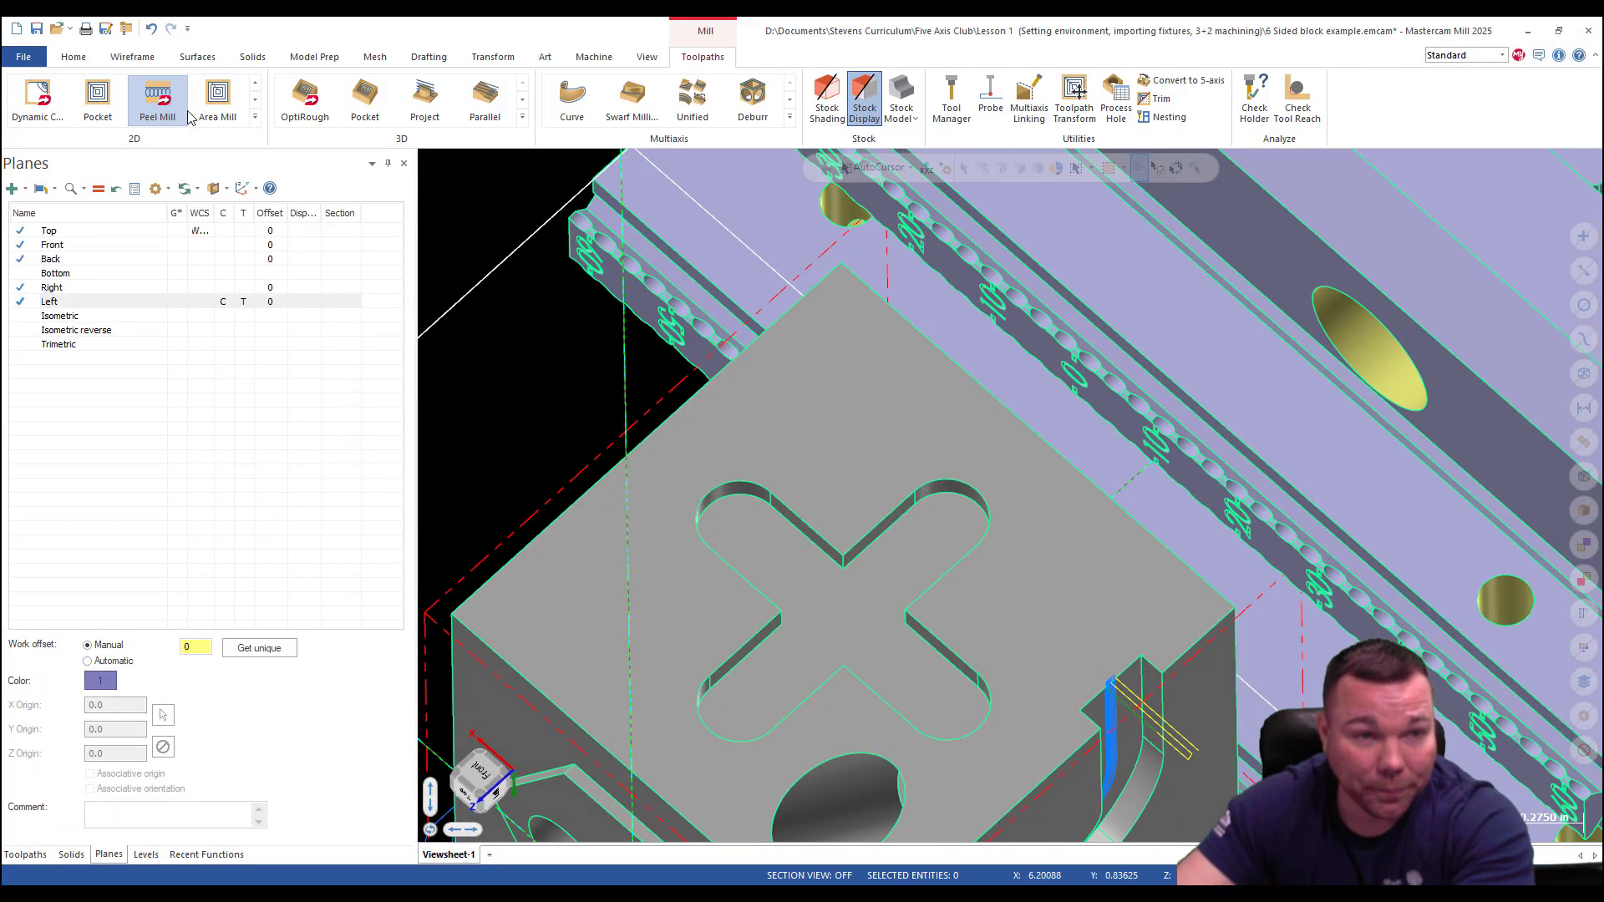
click(157, 99)
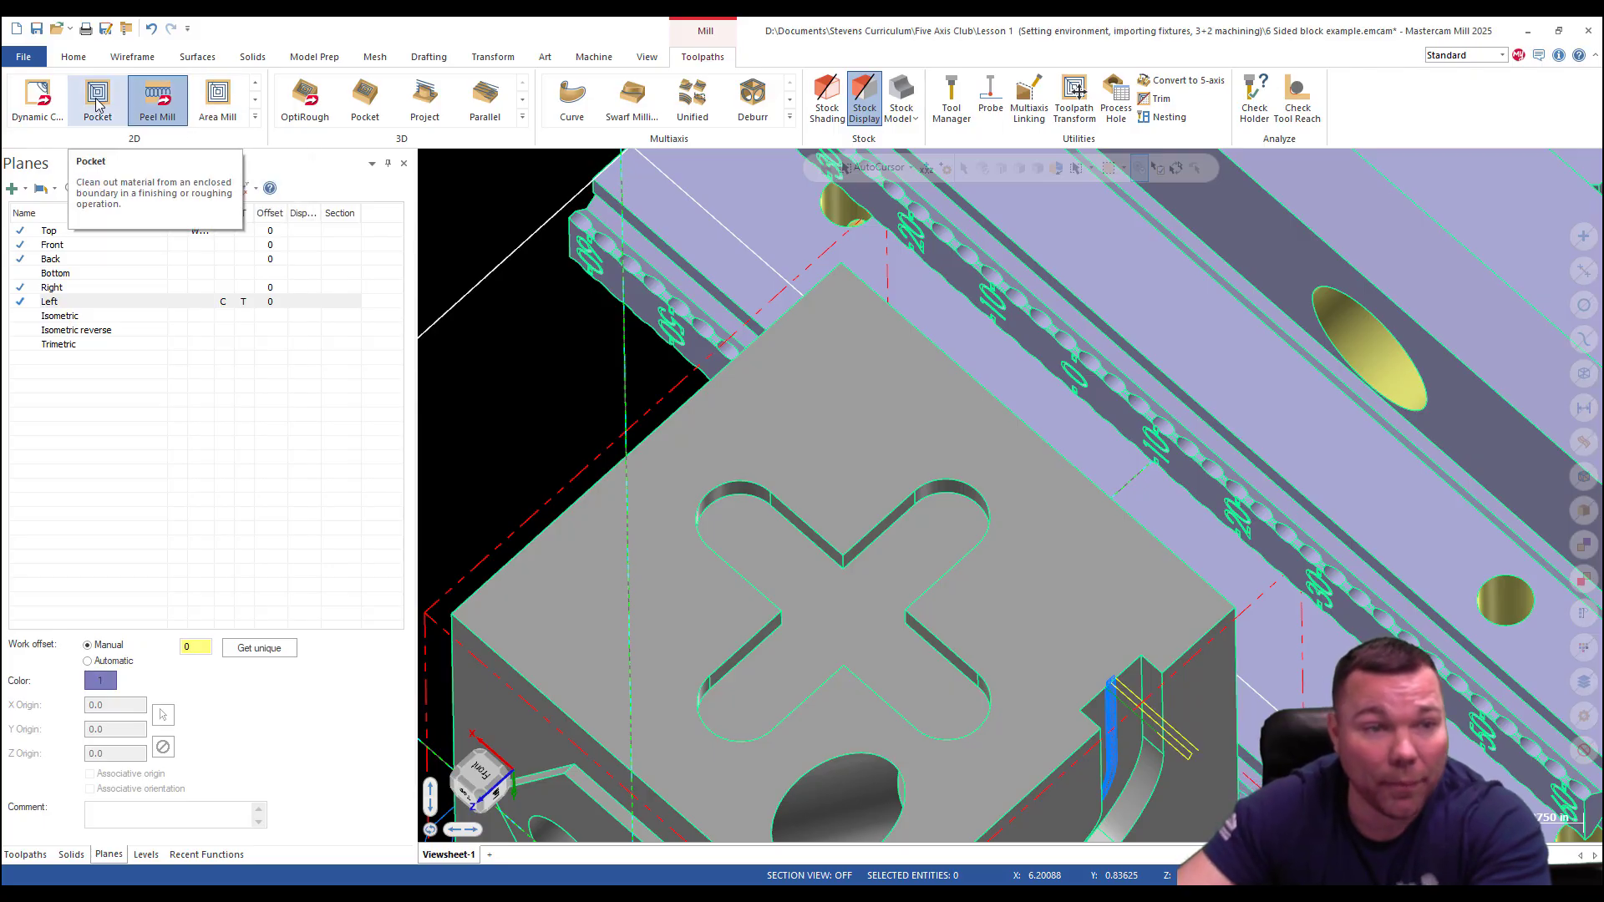
click(255, 117)
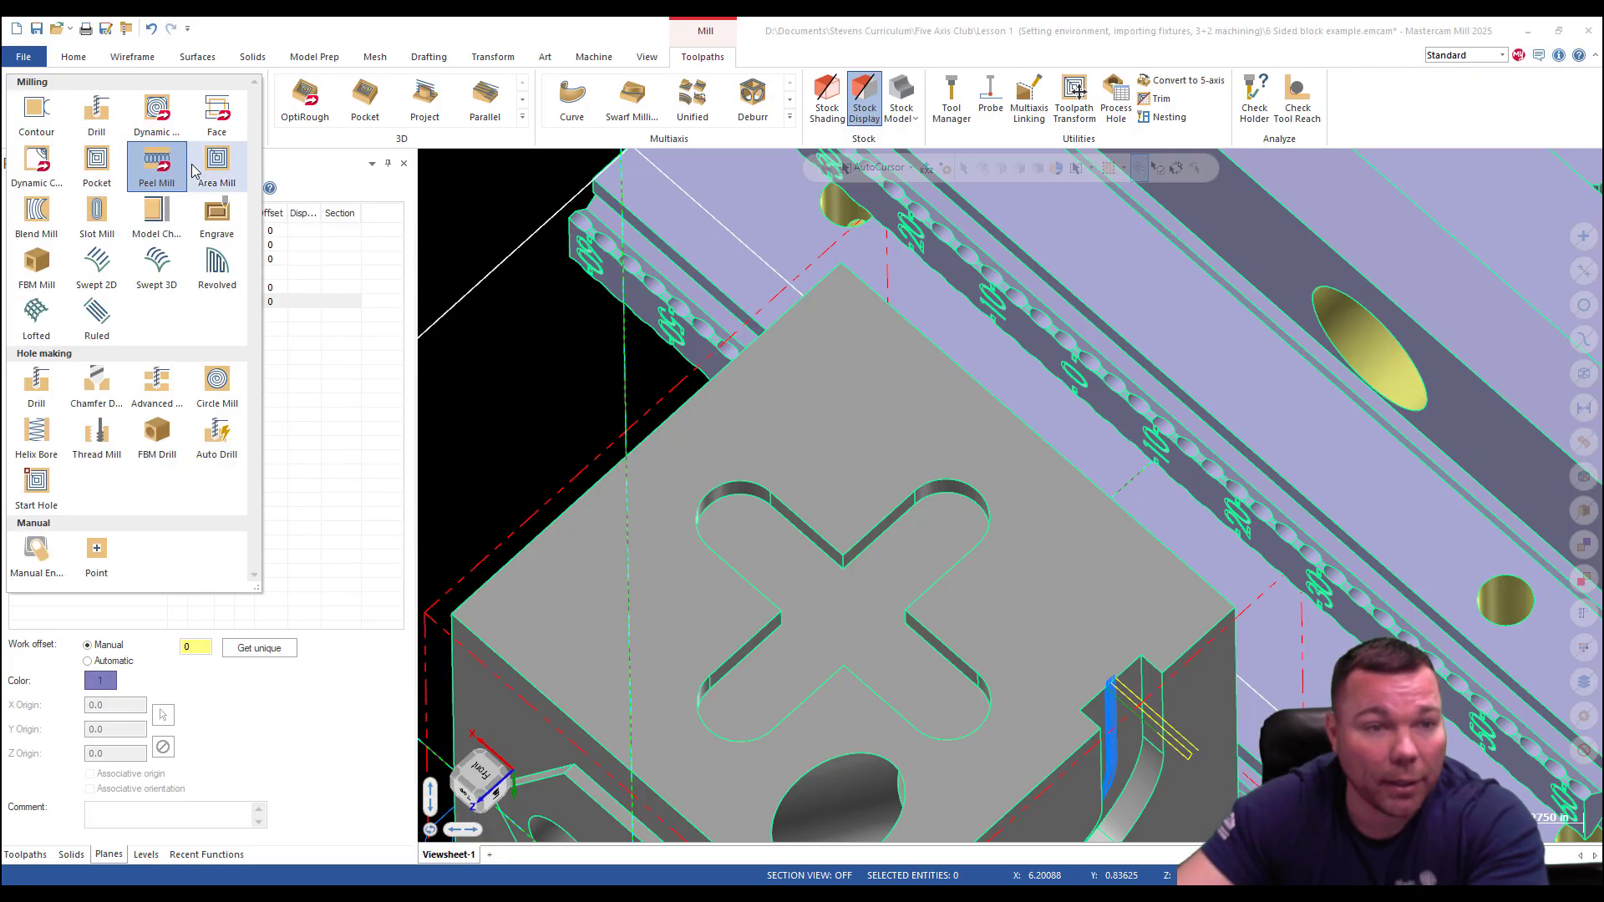
click(161, 159)
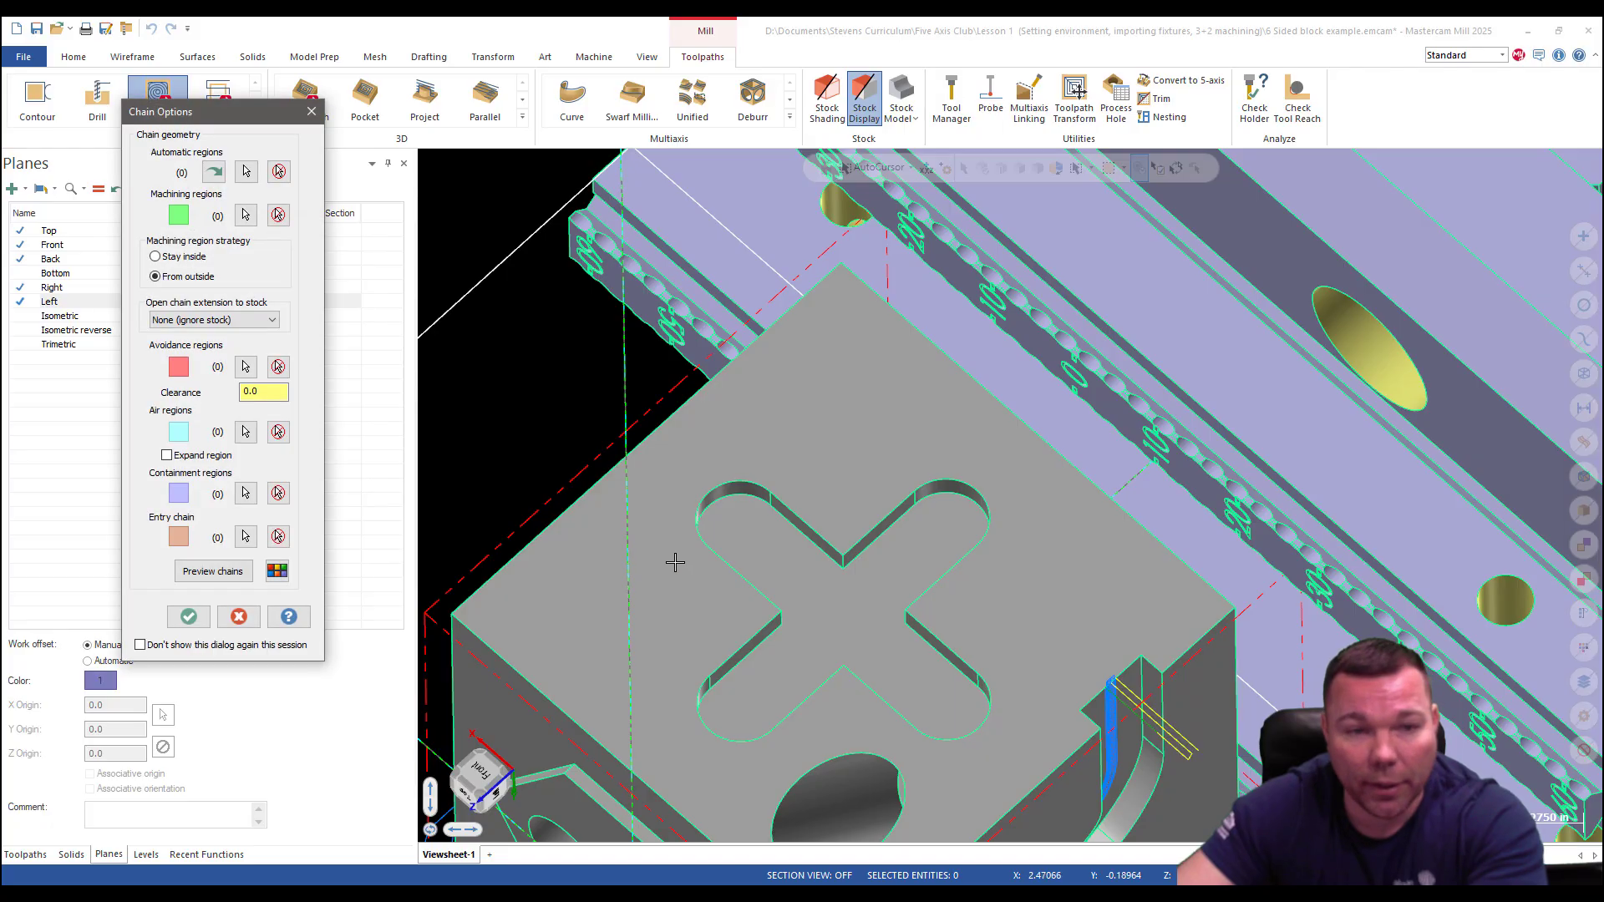
Chain the cross-shaped pocket's outline as the machining region and set the machining region strategy to Stay inside.
click(245, 215)
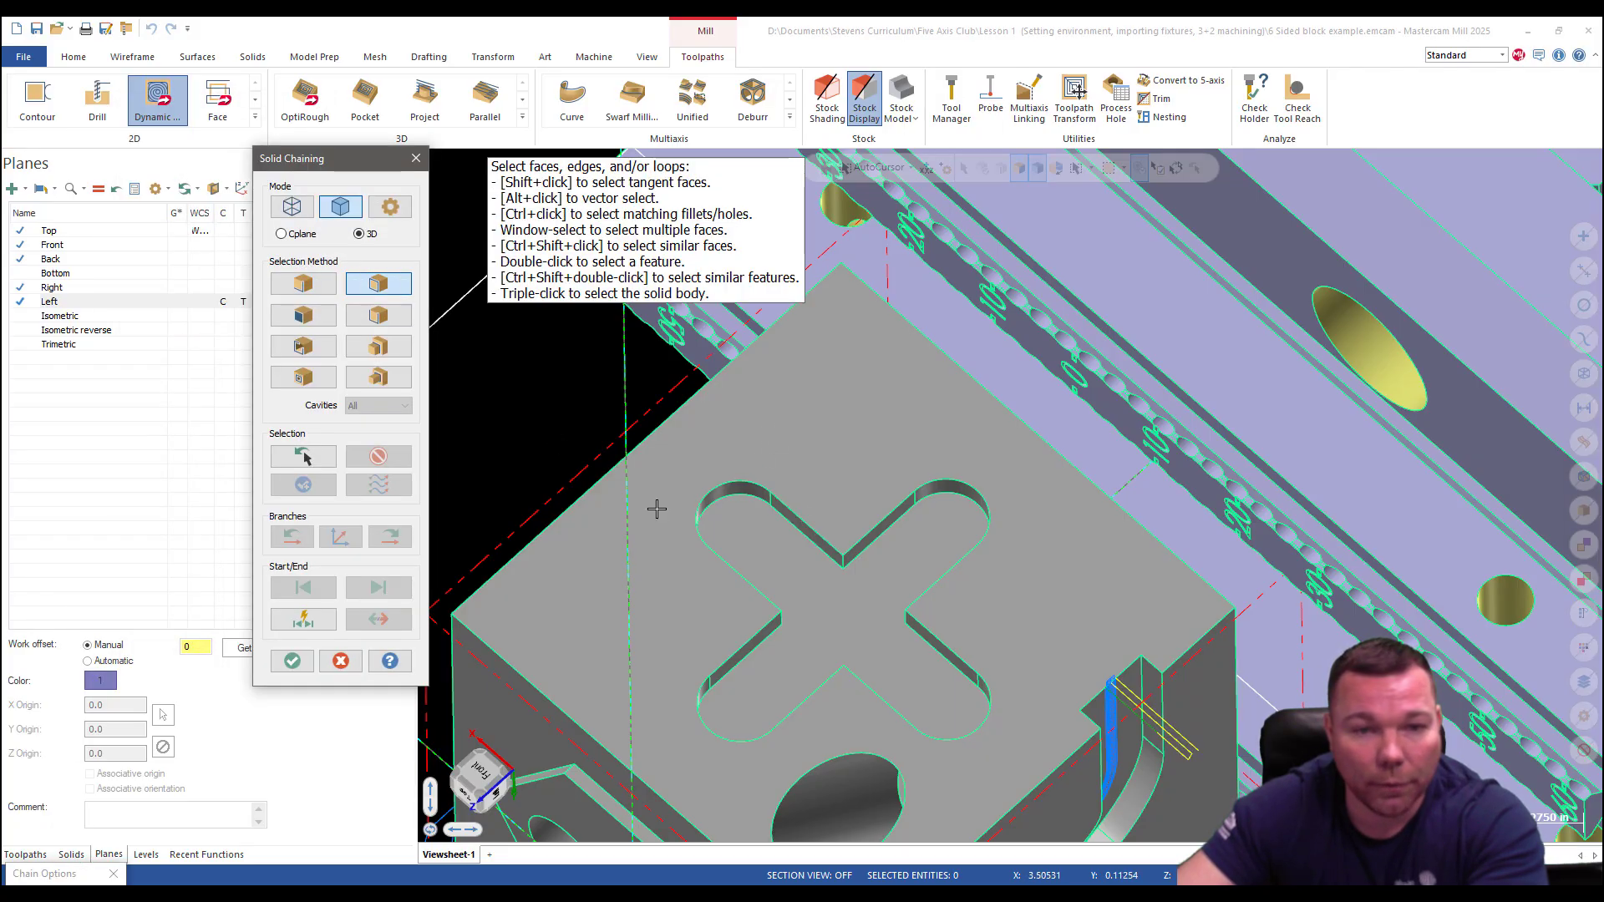
click(823, 537)
click(291, 661)
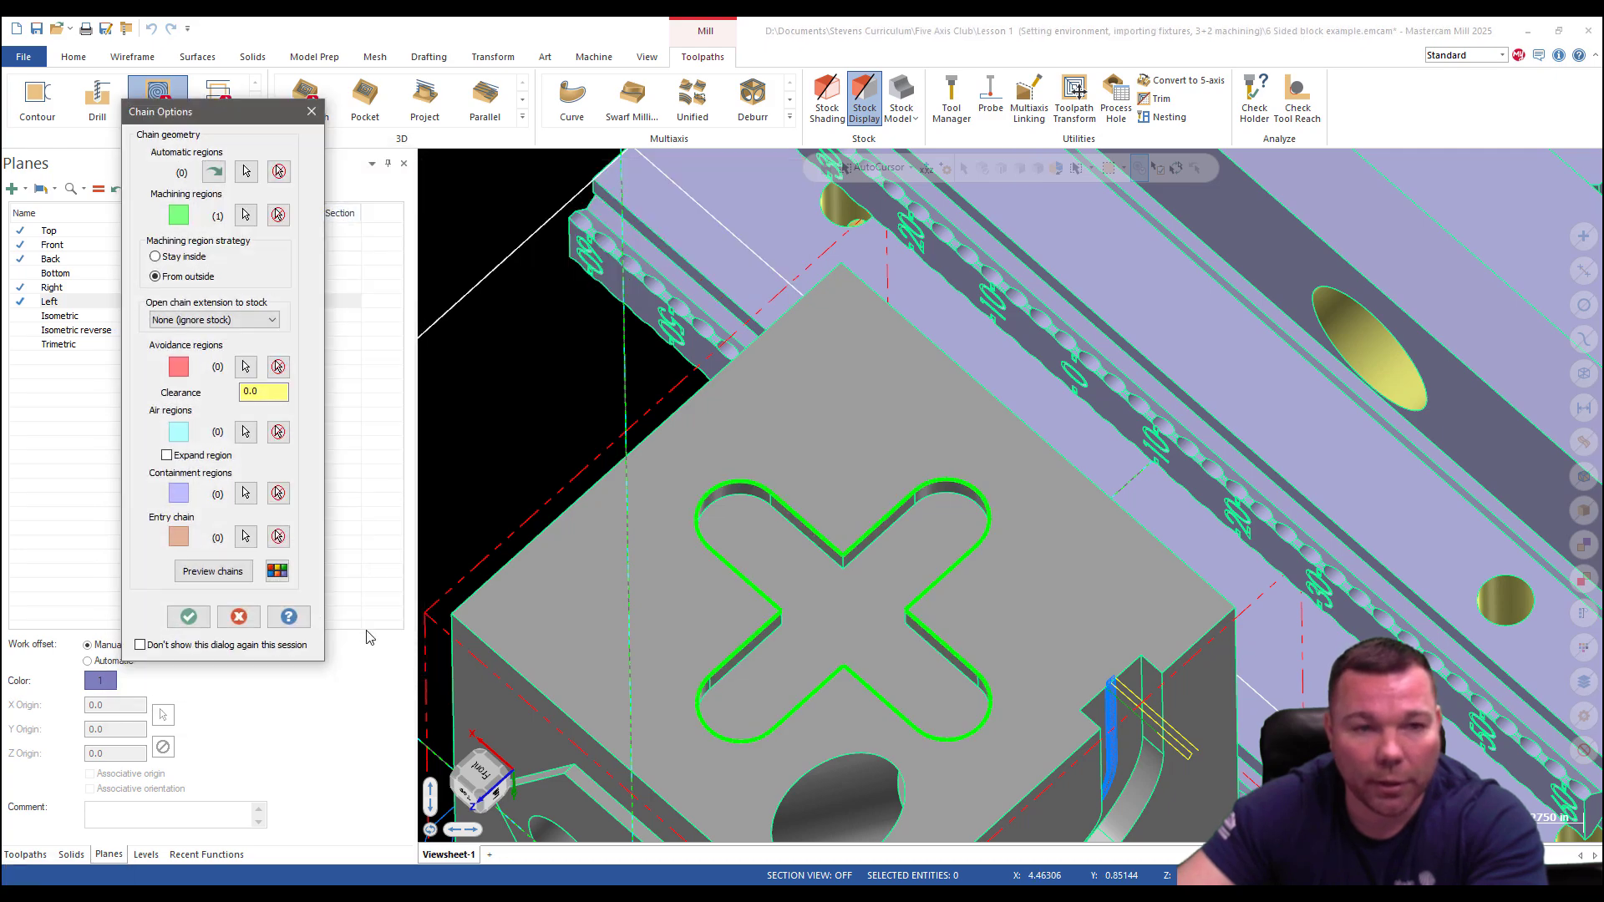
click(156, 258)
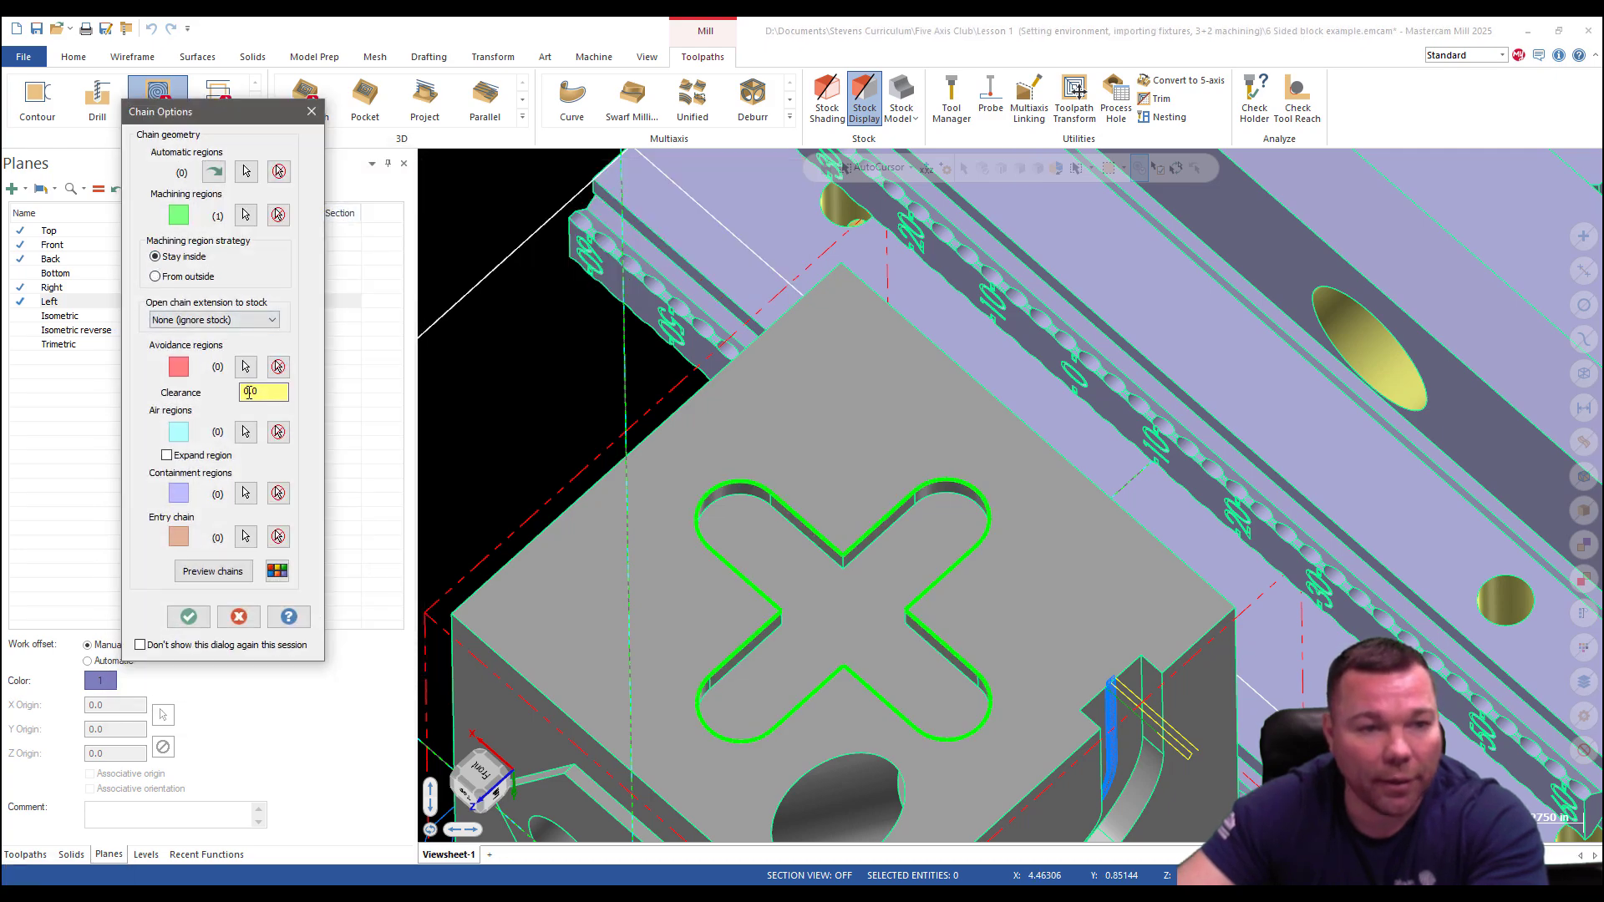
click(188, 616)
Choose the 1/4 flat endmill for the dynamic mill, set 400 SFM, and open the plunge rate for editing.
key(Down)
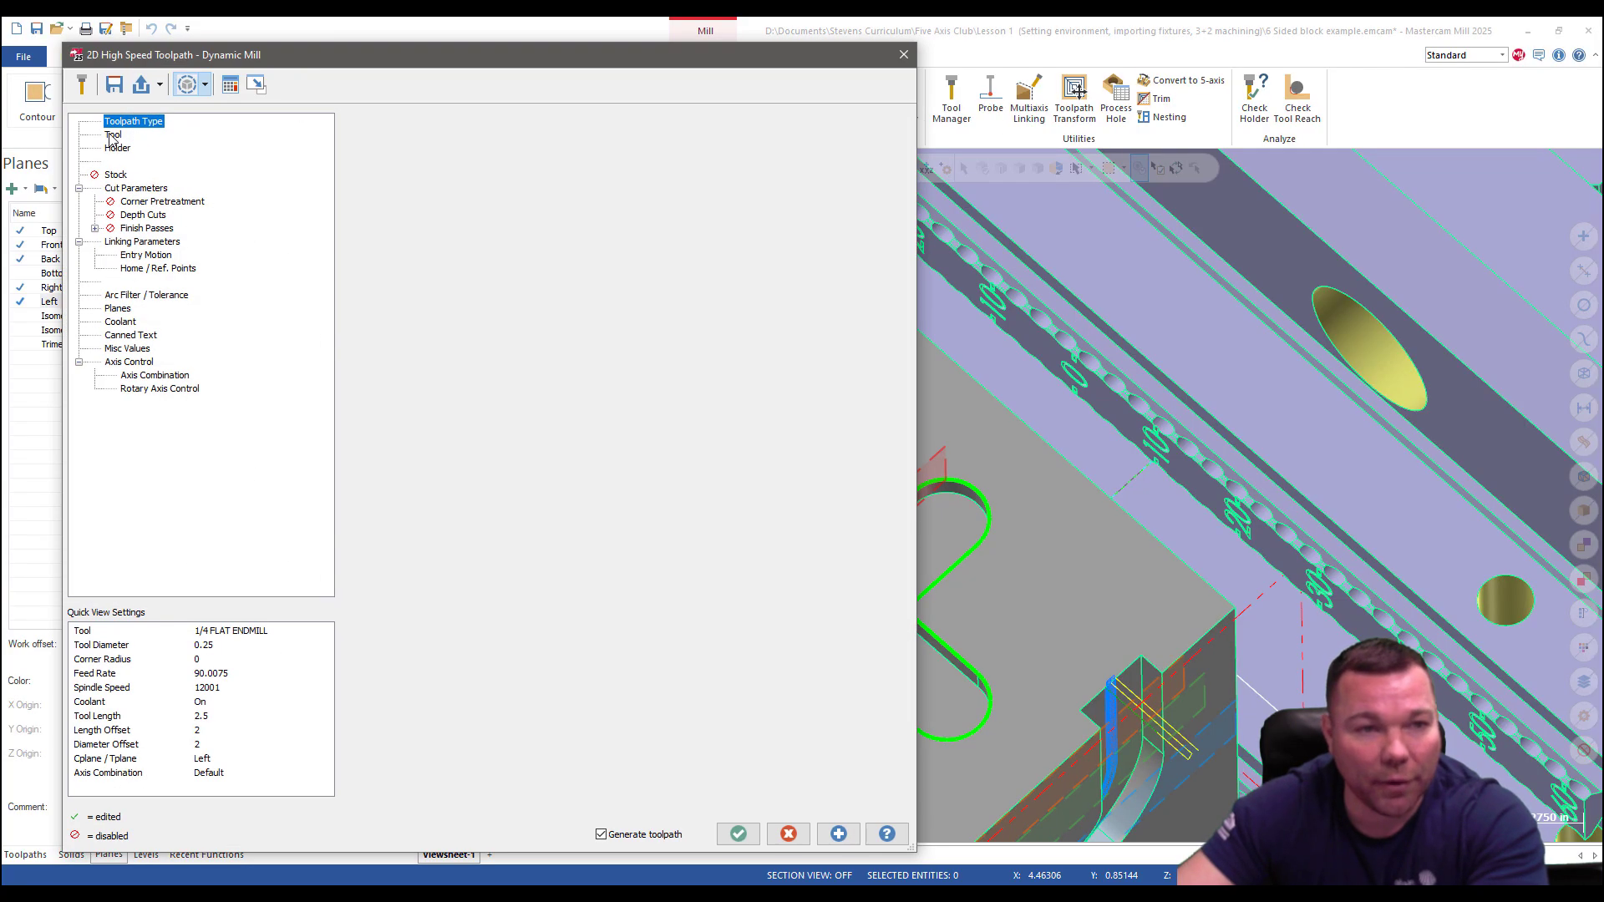
click(625, 160)
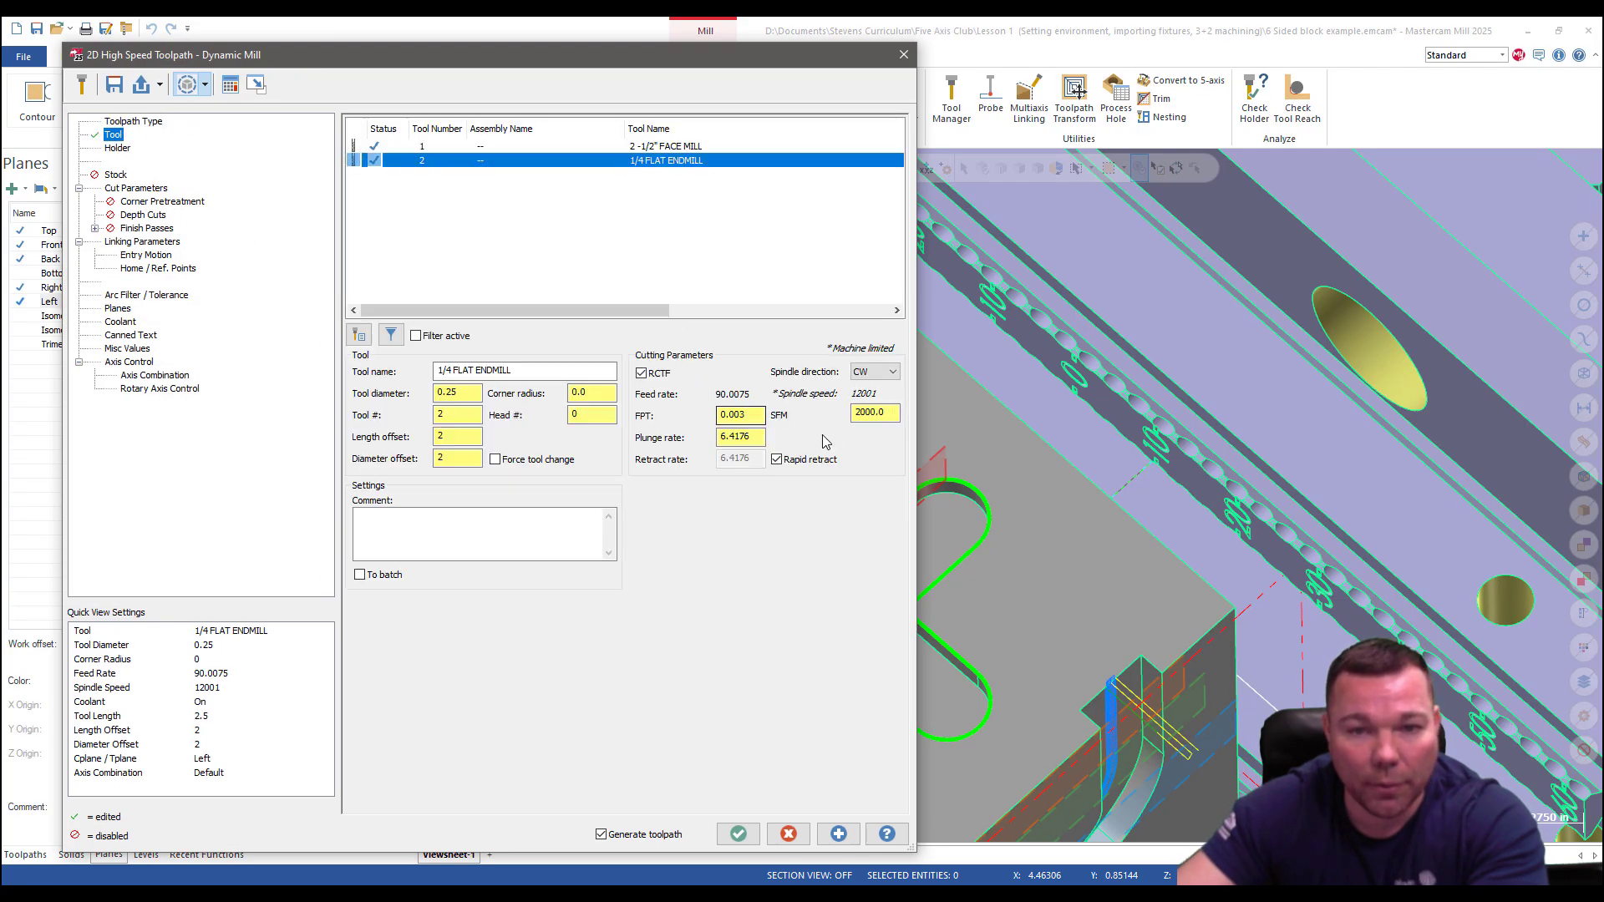
click(880, 415)
double_click(879, 414)
text(400)
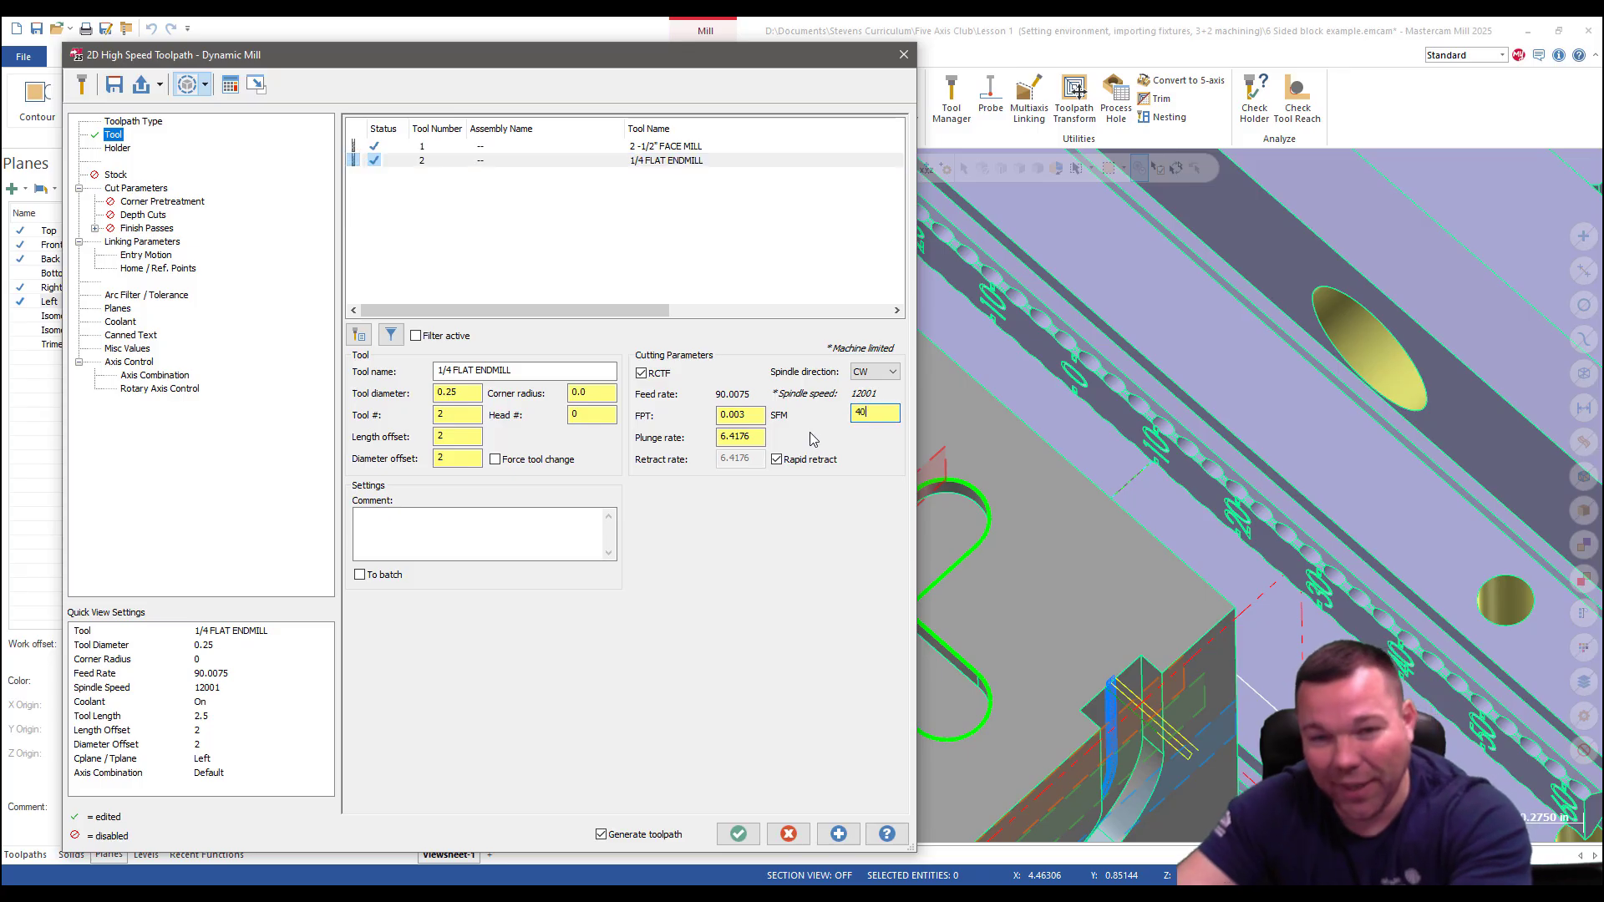
click(746, 436)
double_click(746, 436)
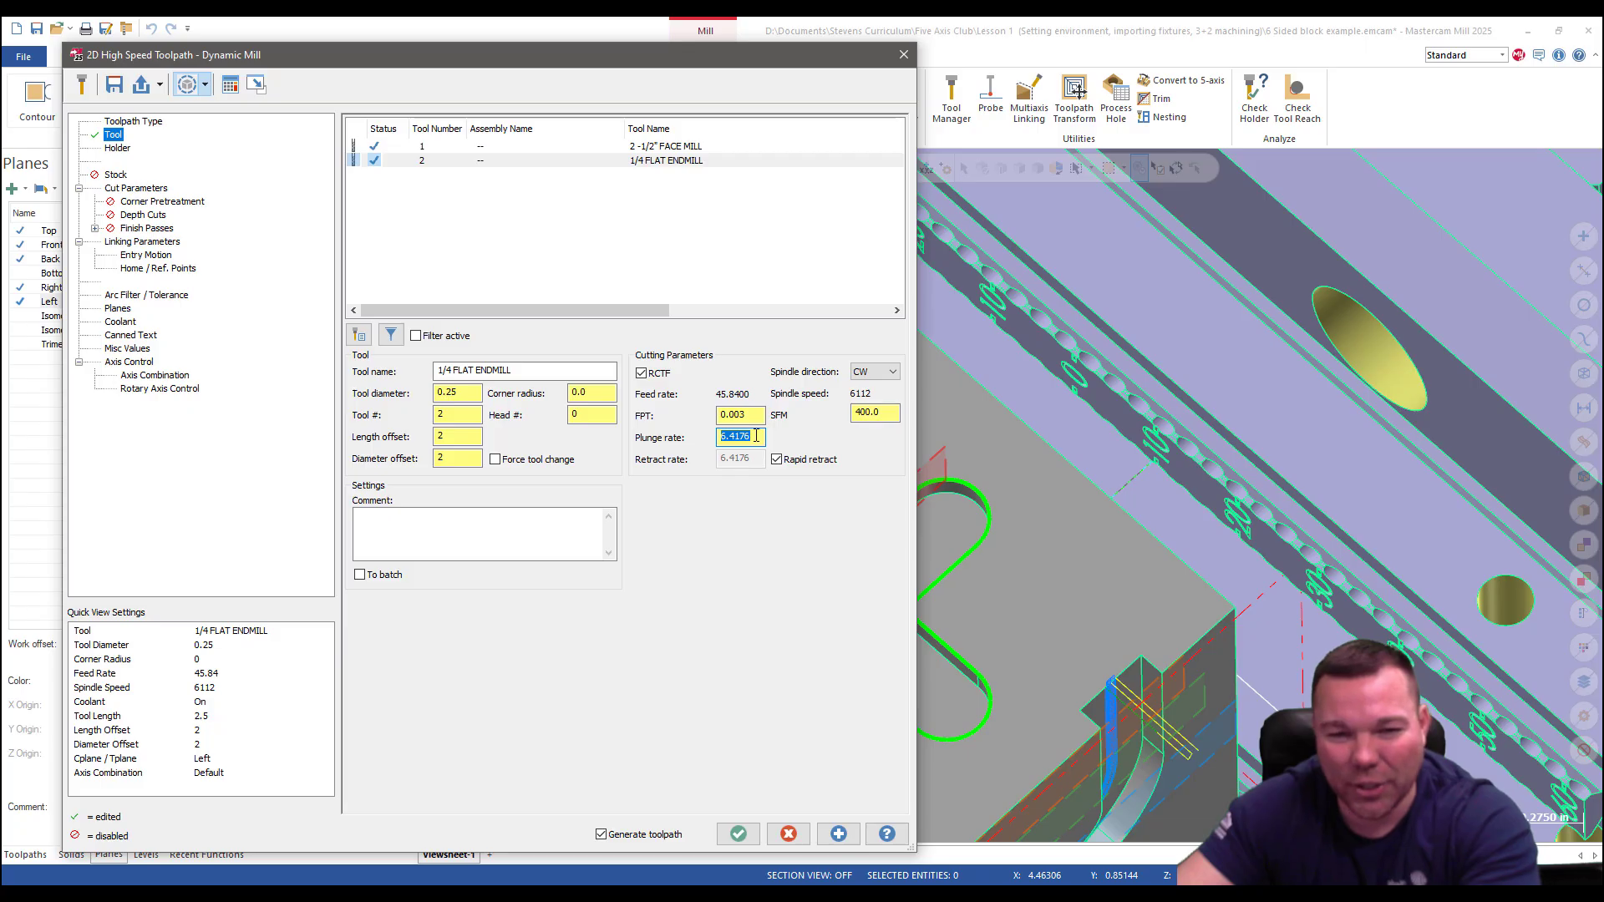
Load the CT40-in.tooldb library for the dynamic mill's tool holder.
click(117, 149)
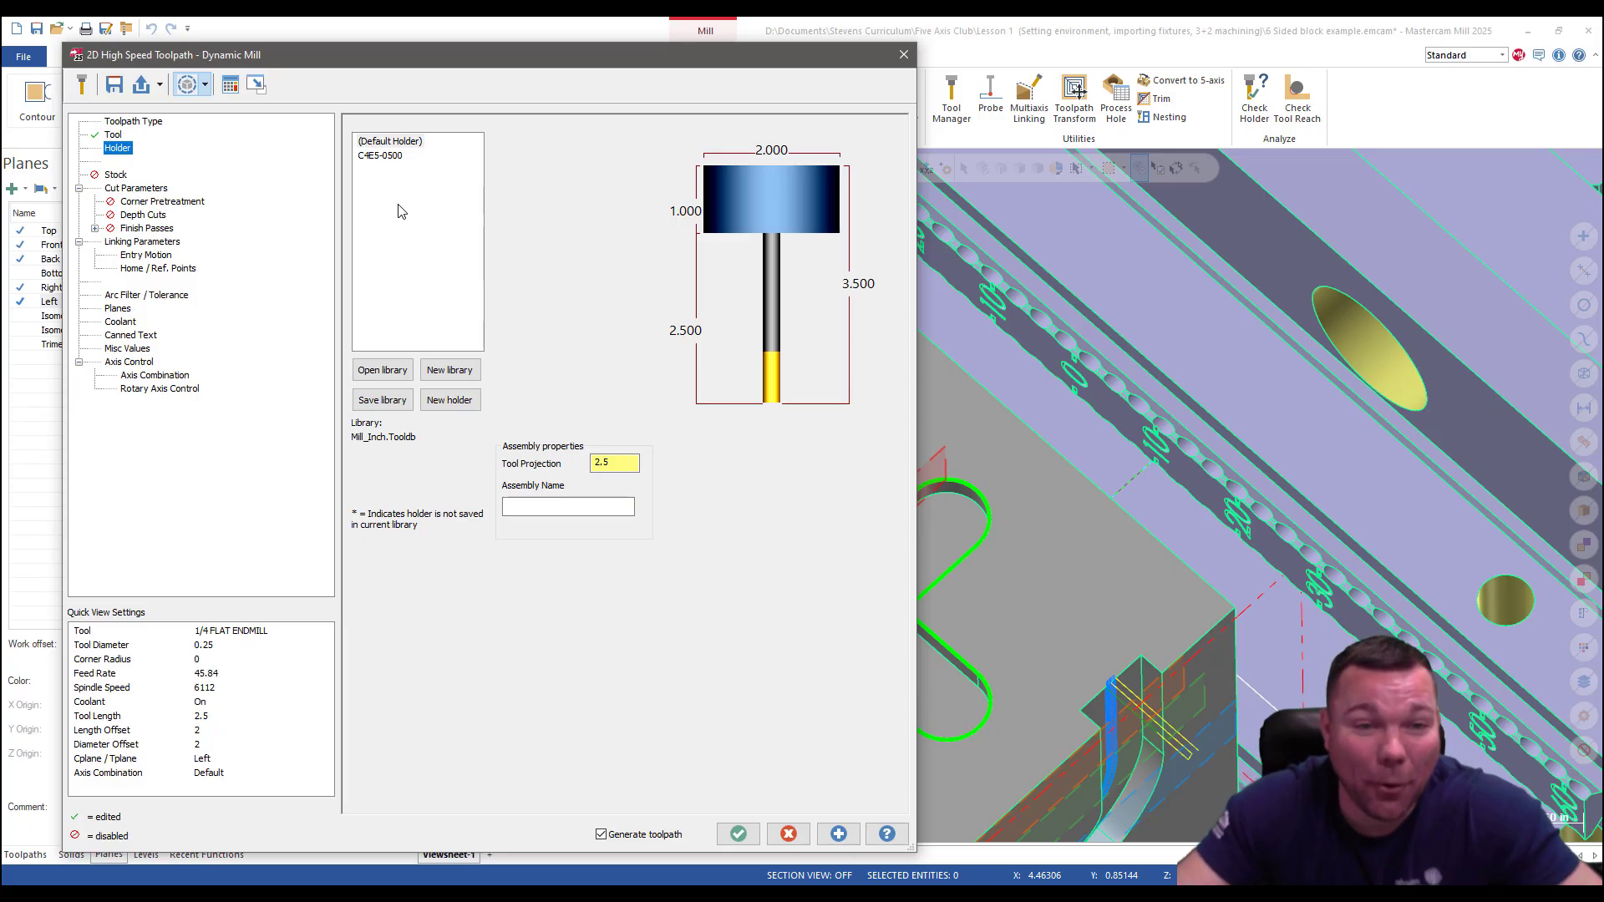
click(391, 156)
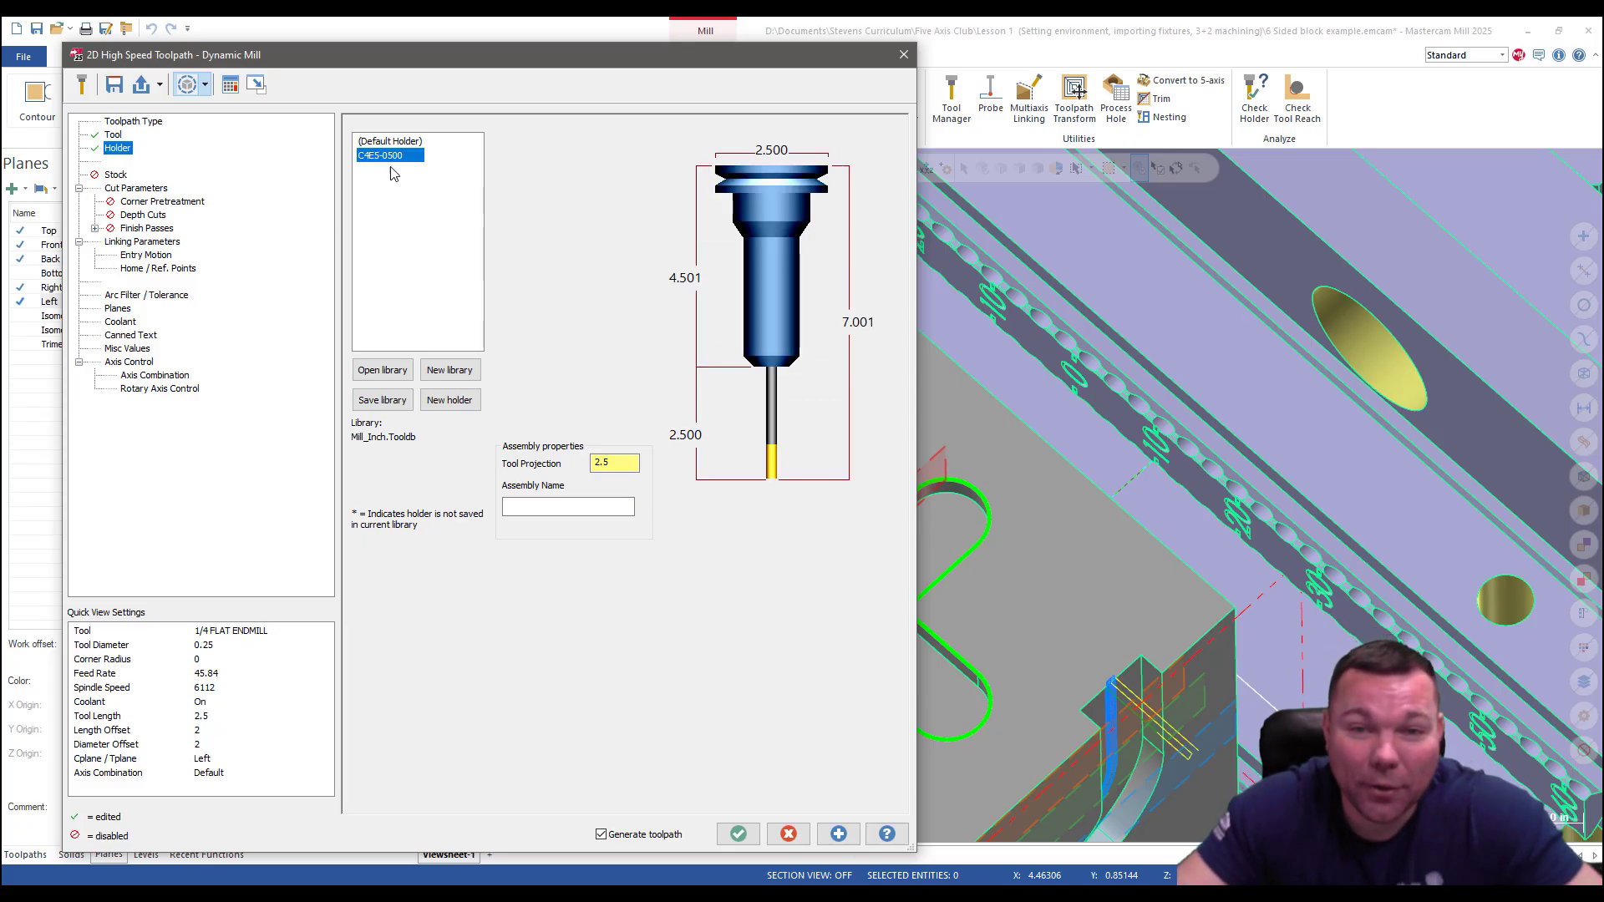
click(394, 369)
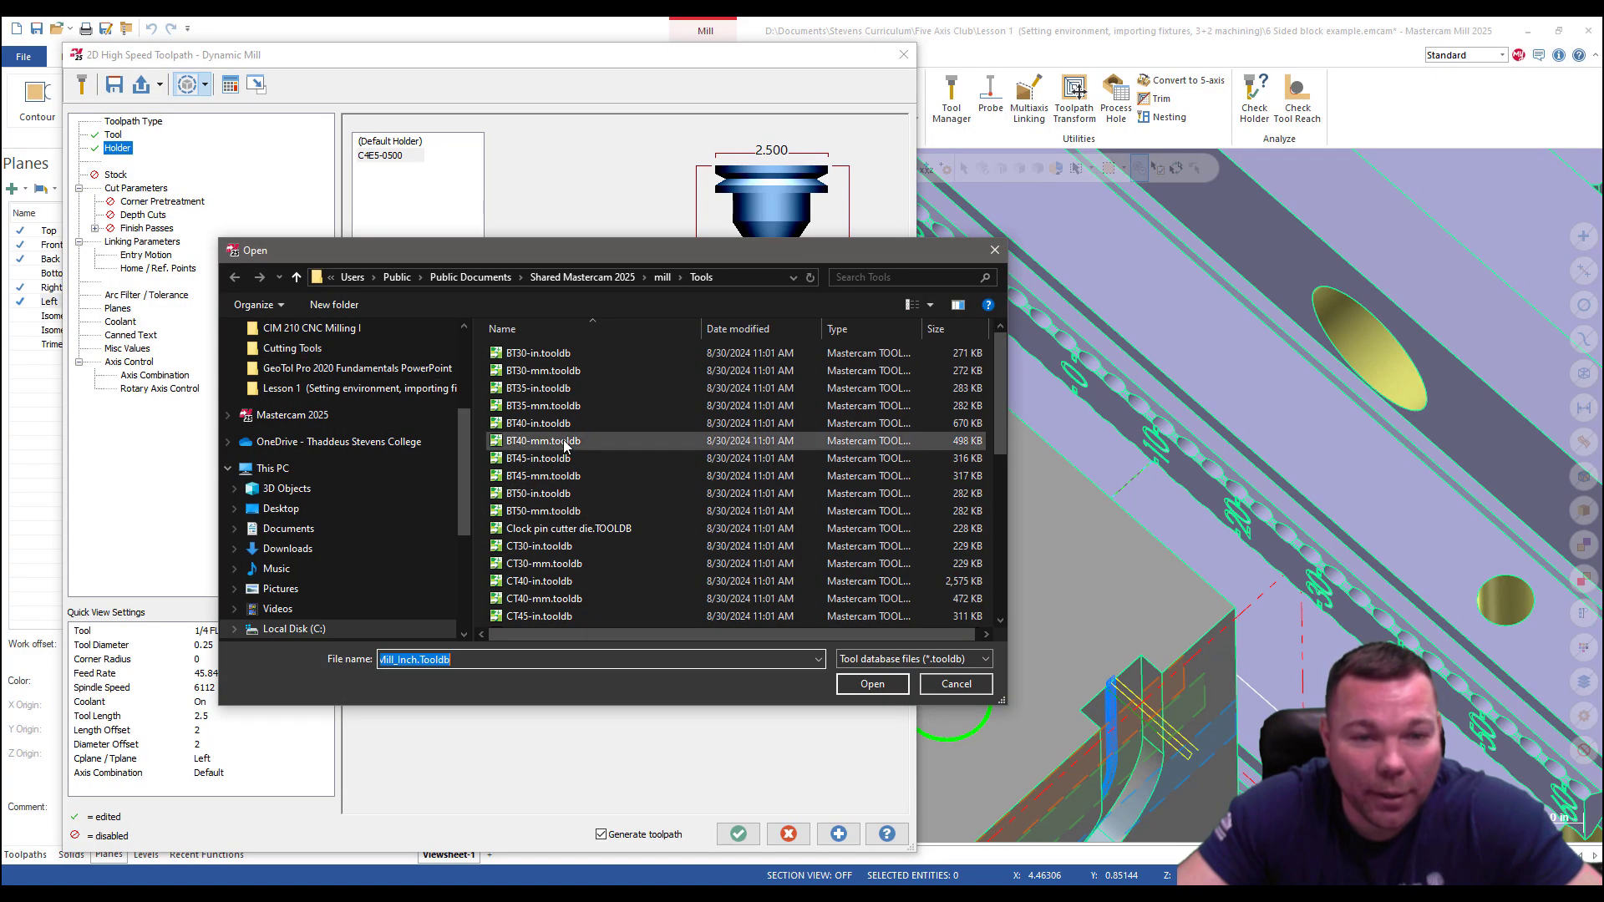
click(523, 582)
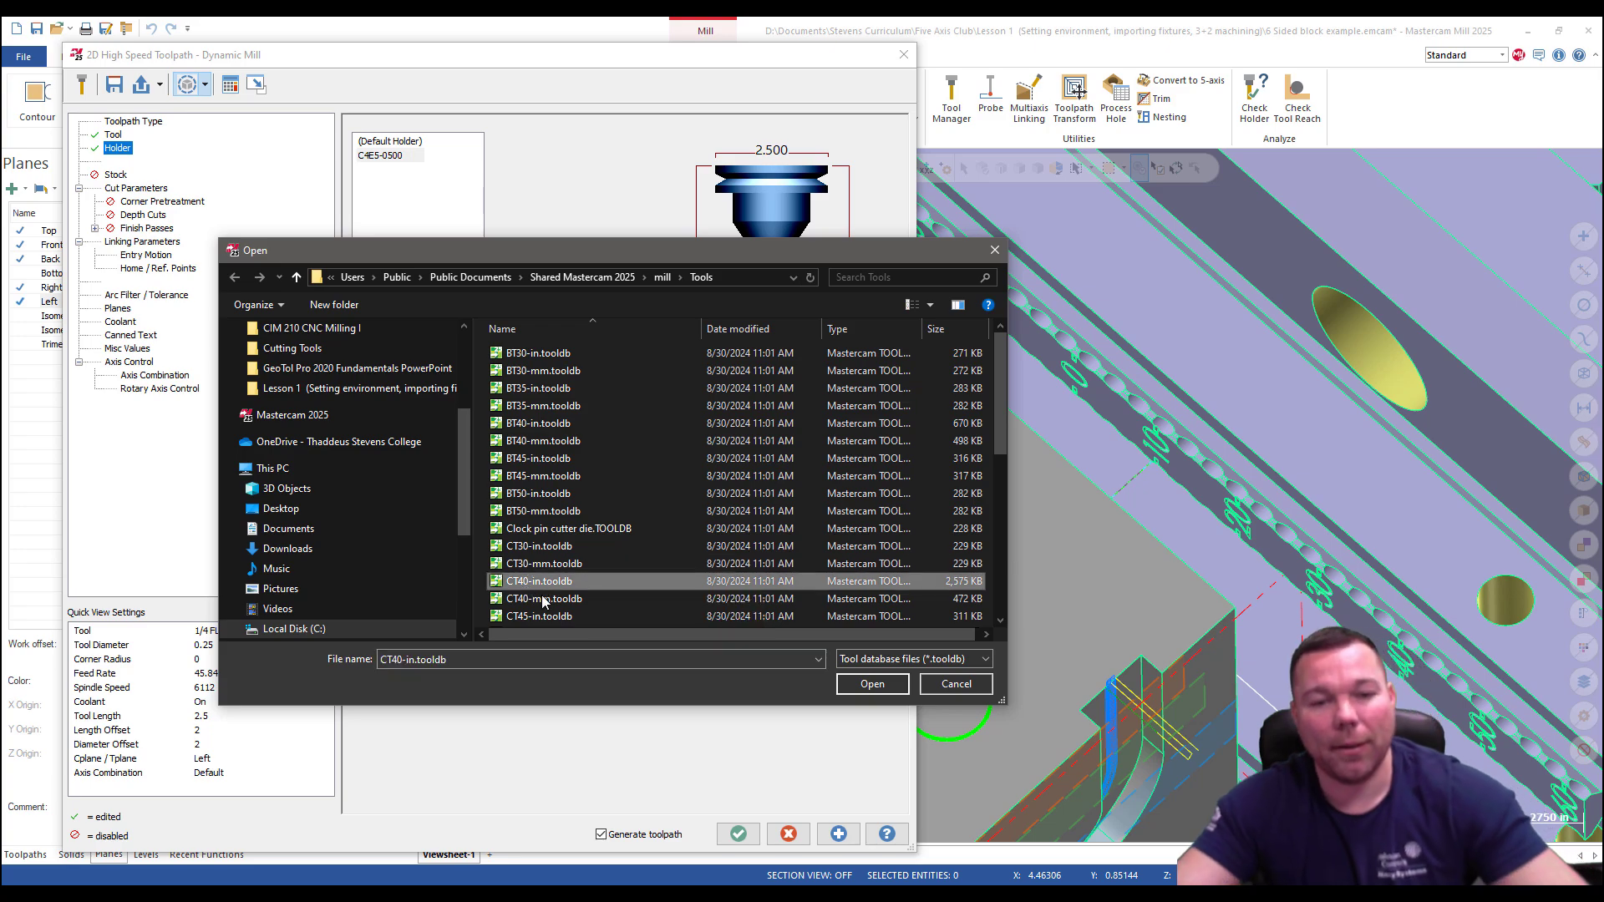
click(872, 683)
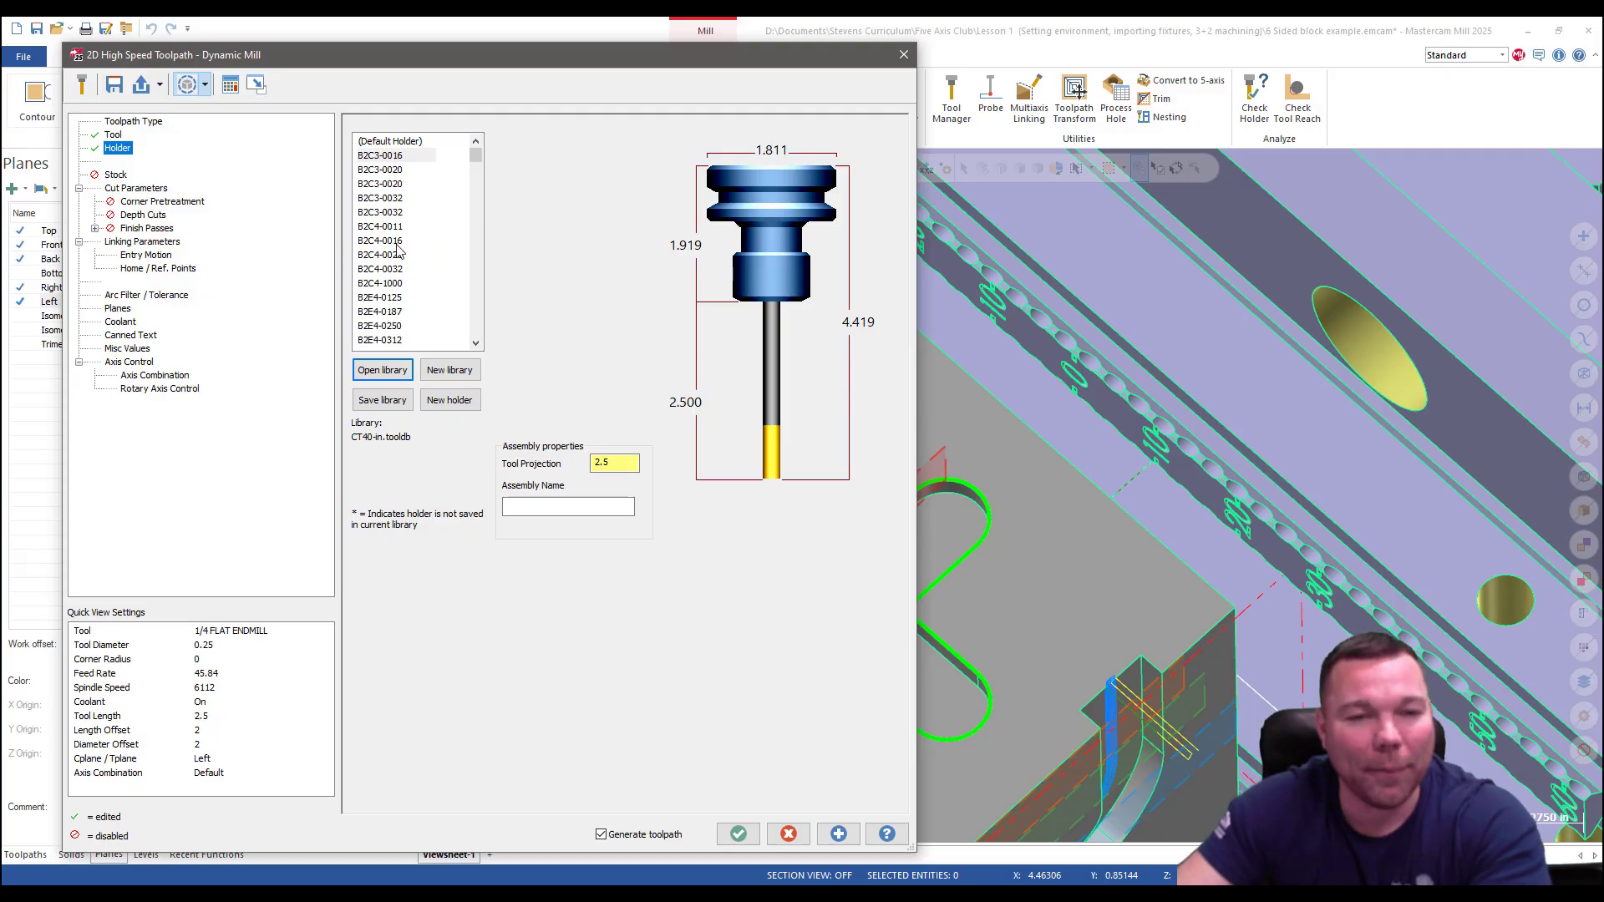
Browse the CT40 holders and examine the shapes of the C4C3-0020, C4C3-0025 and C4C3-0032 holders.
scroll(397, 244, down, 10)
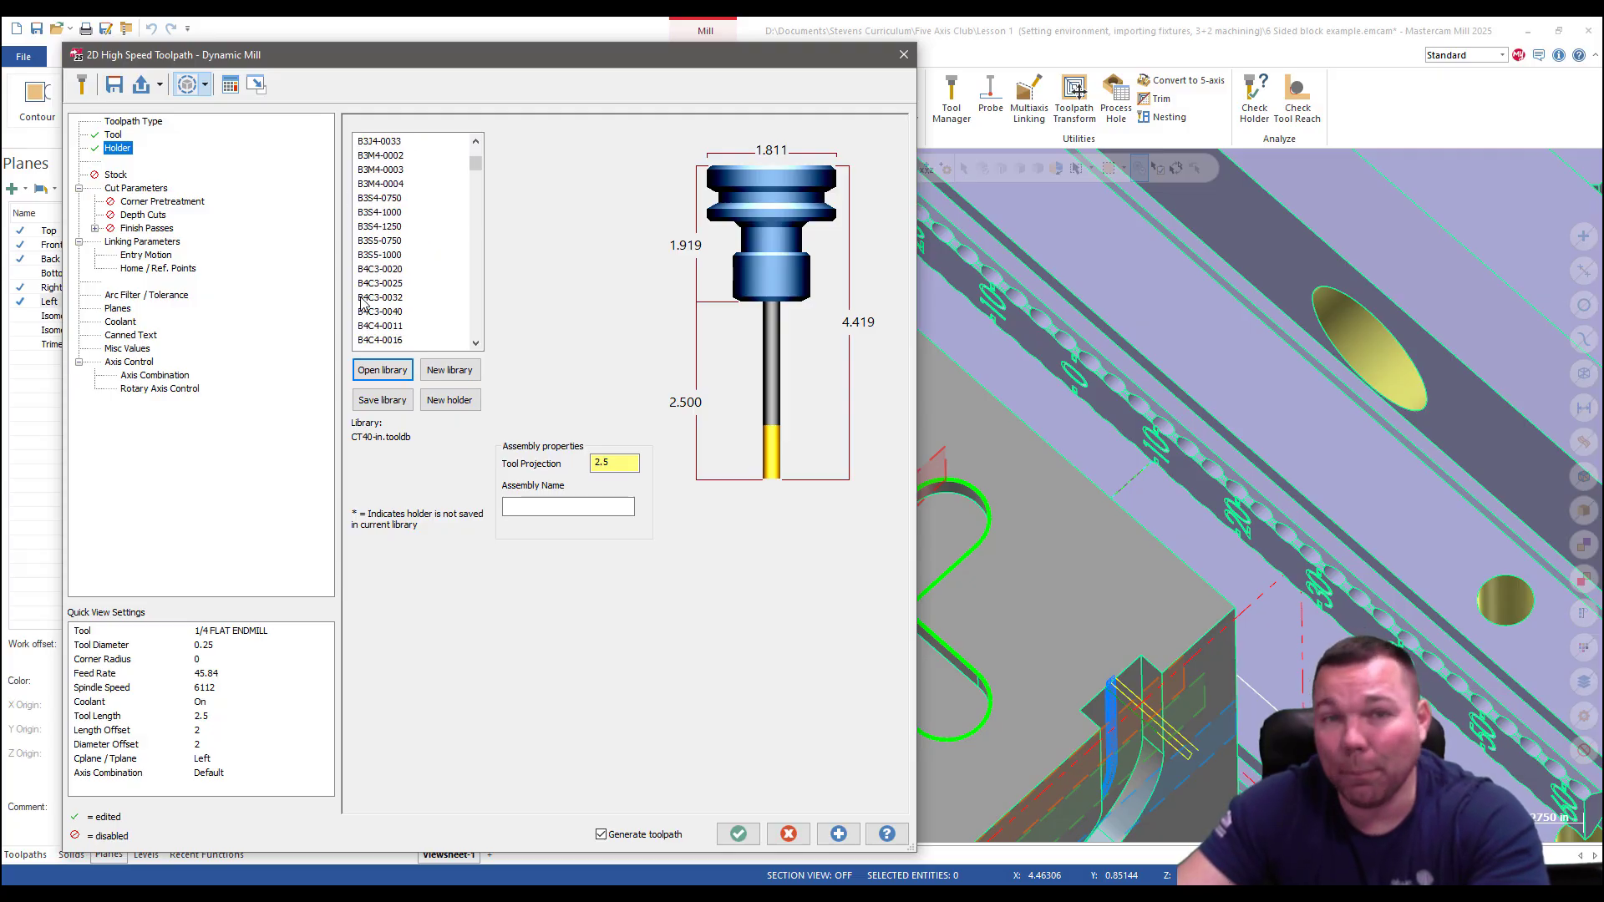
scroll(450, 286, down, 15)
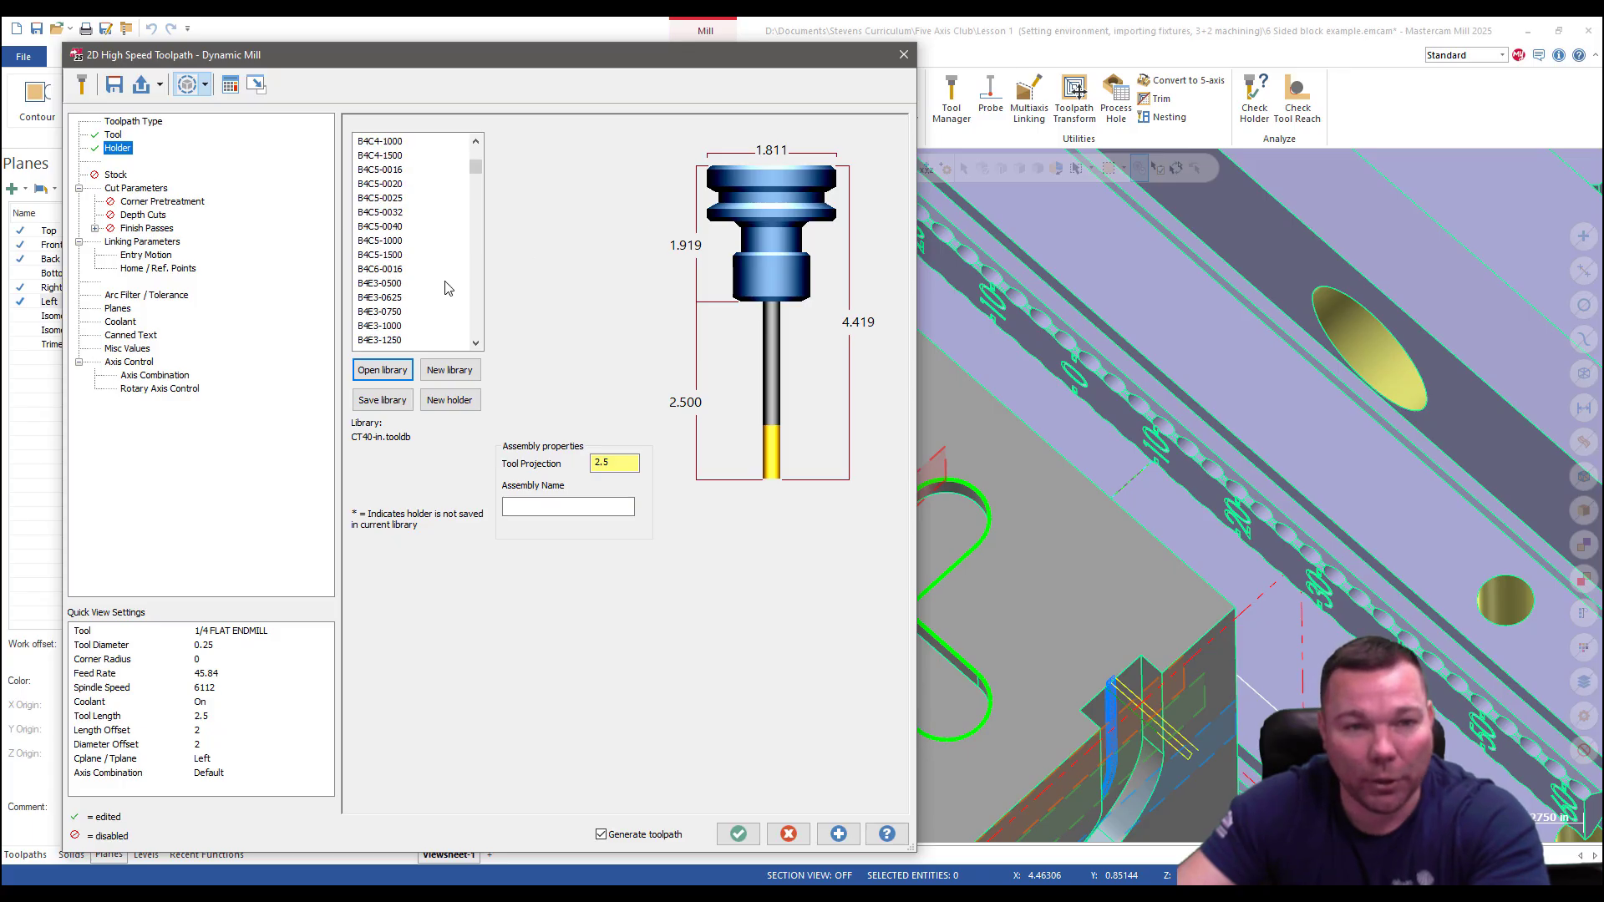
drag(474, 184, 470, 211)
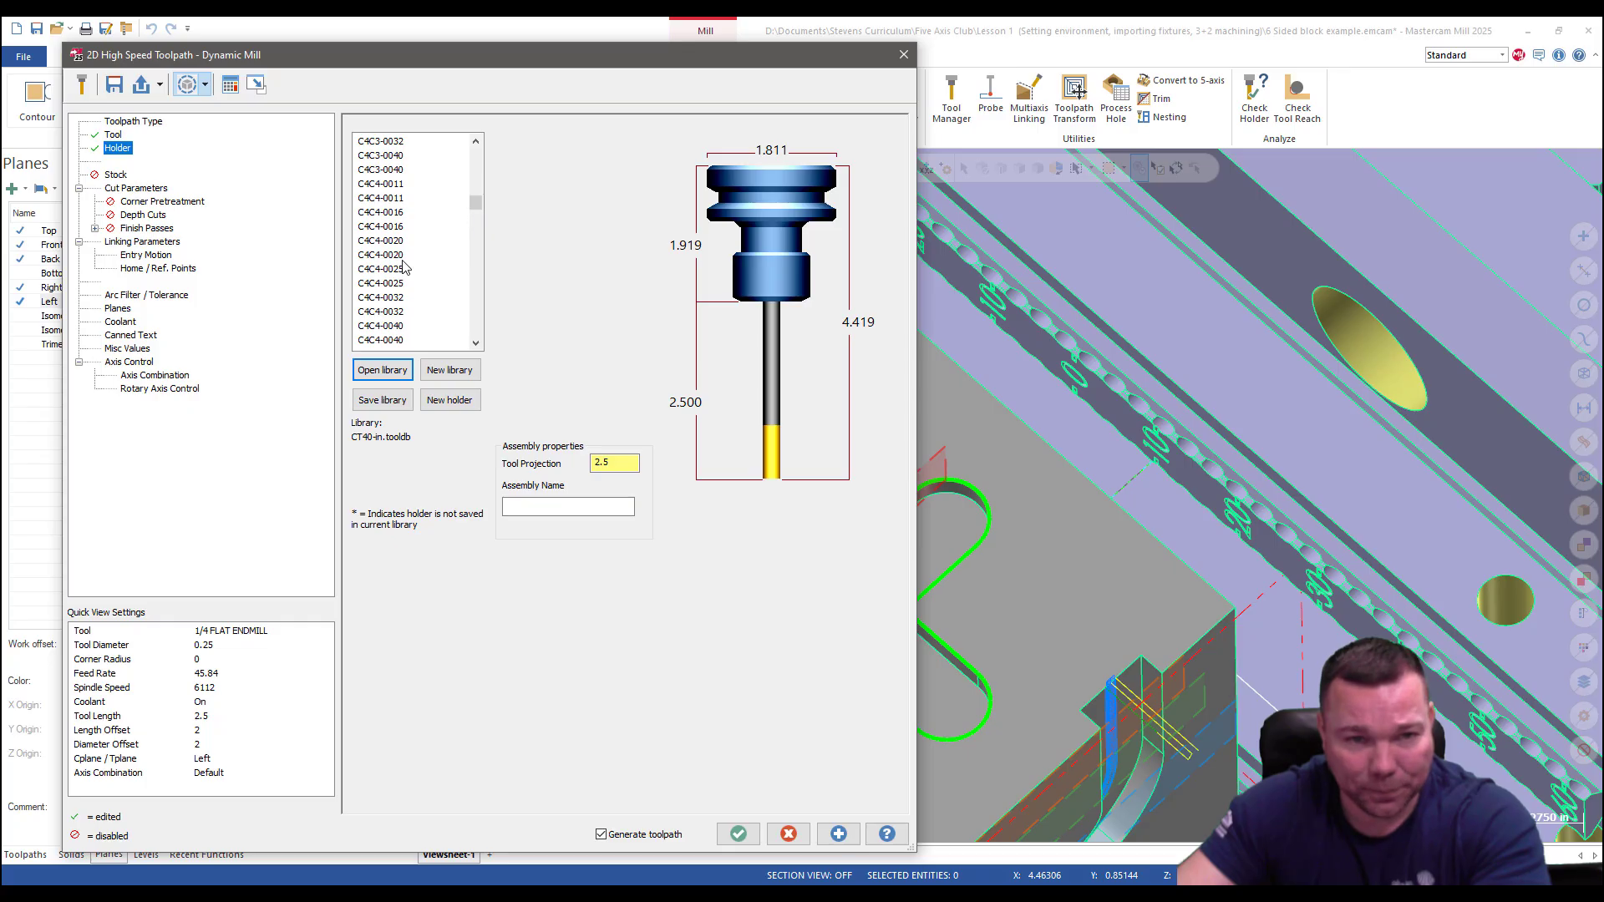
scroll(382, 216, up, 3)
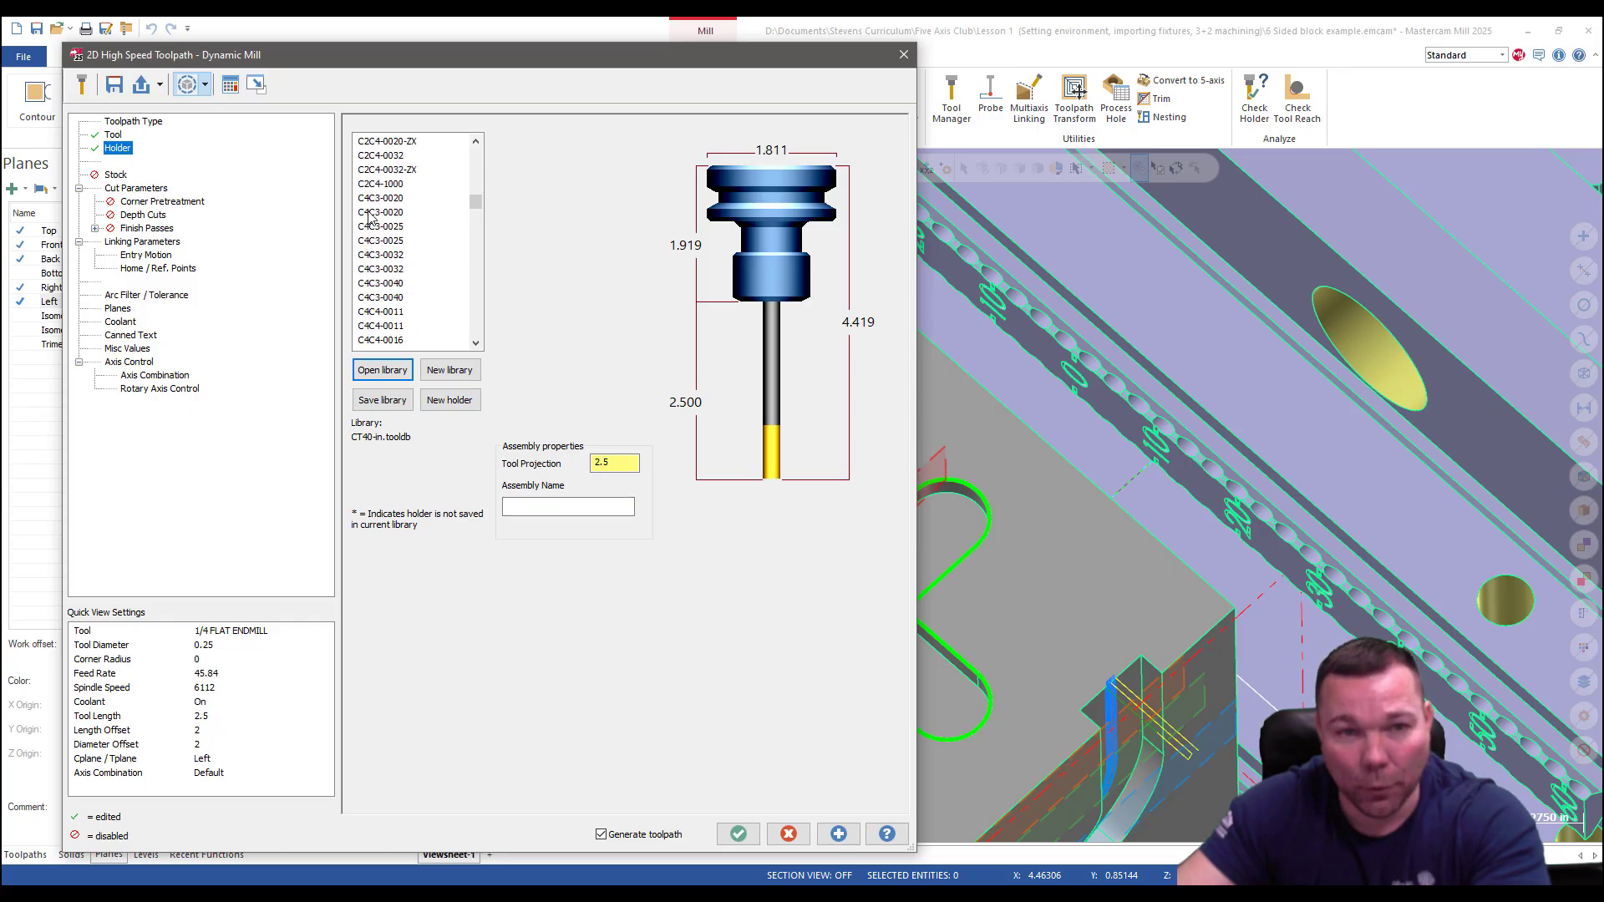
click(378, 199)
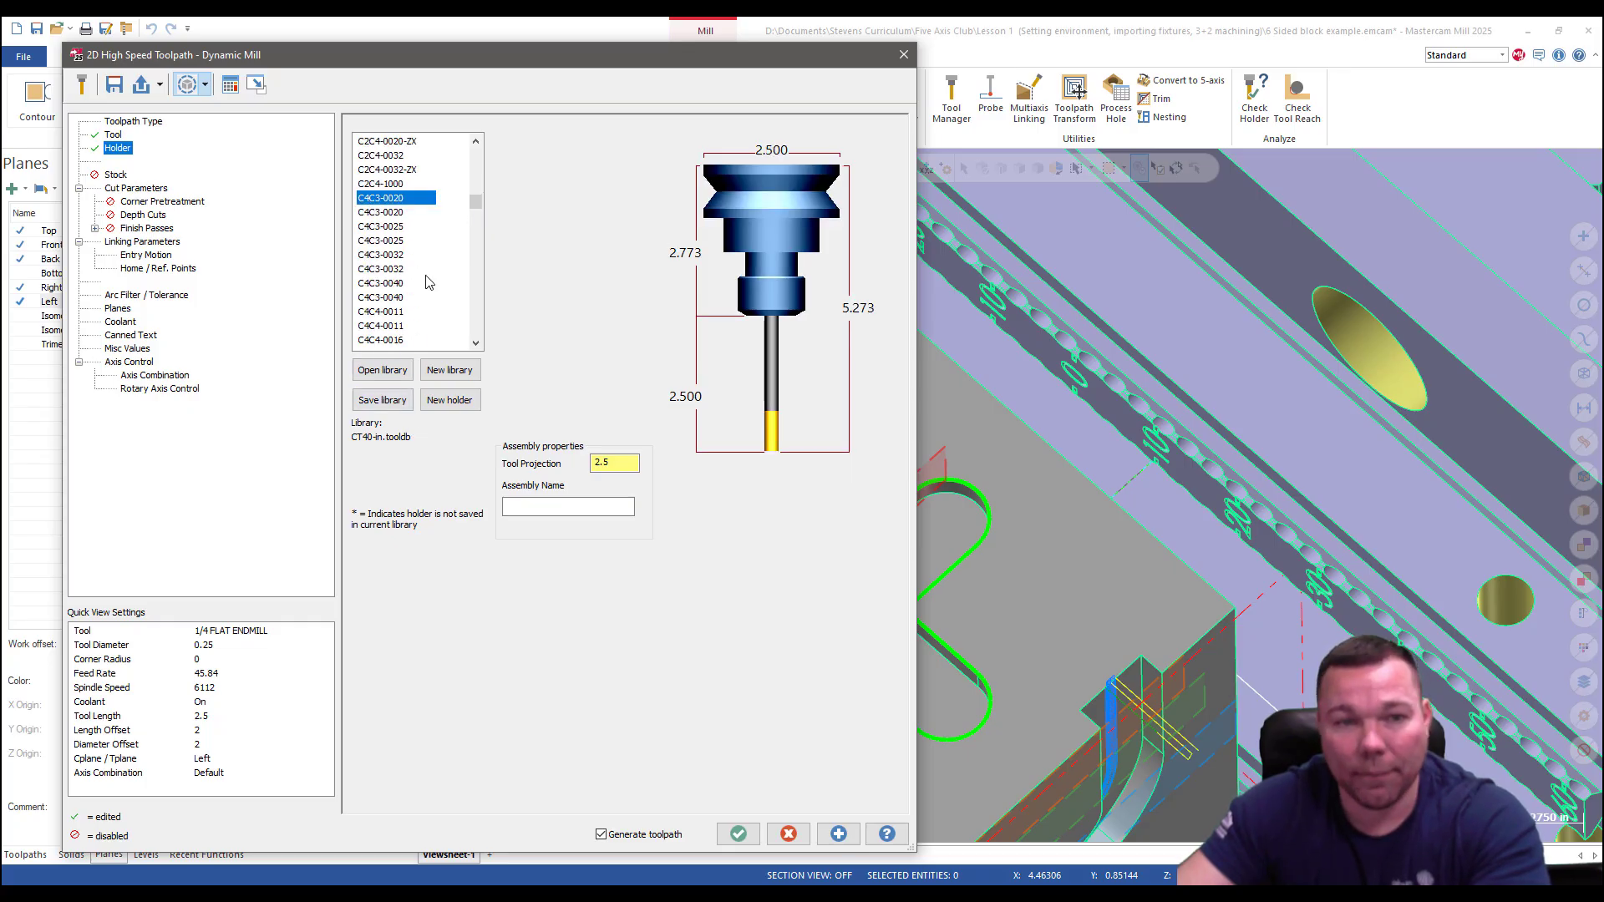
click(376, 213)
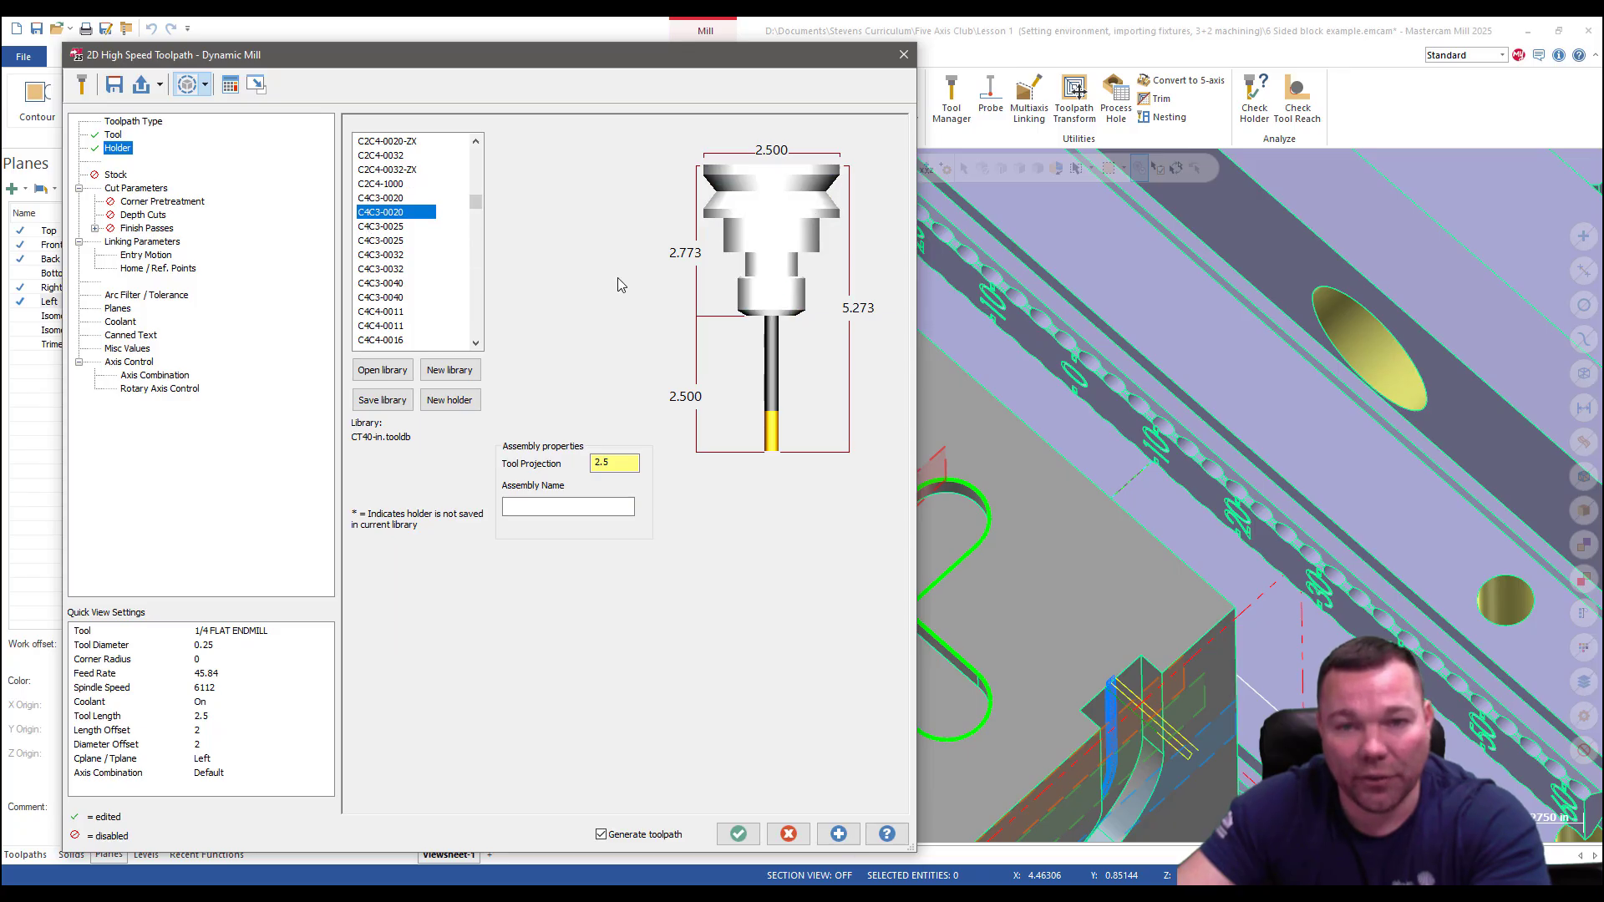
click(388, 227)
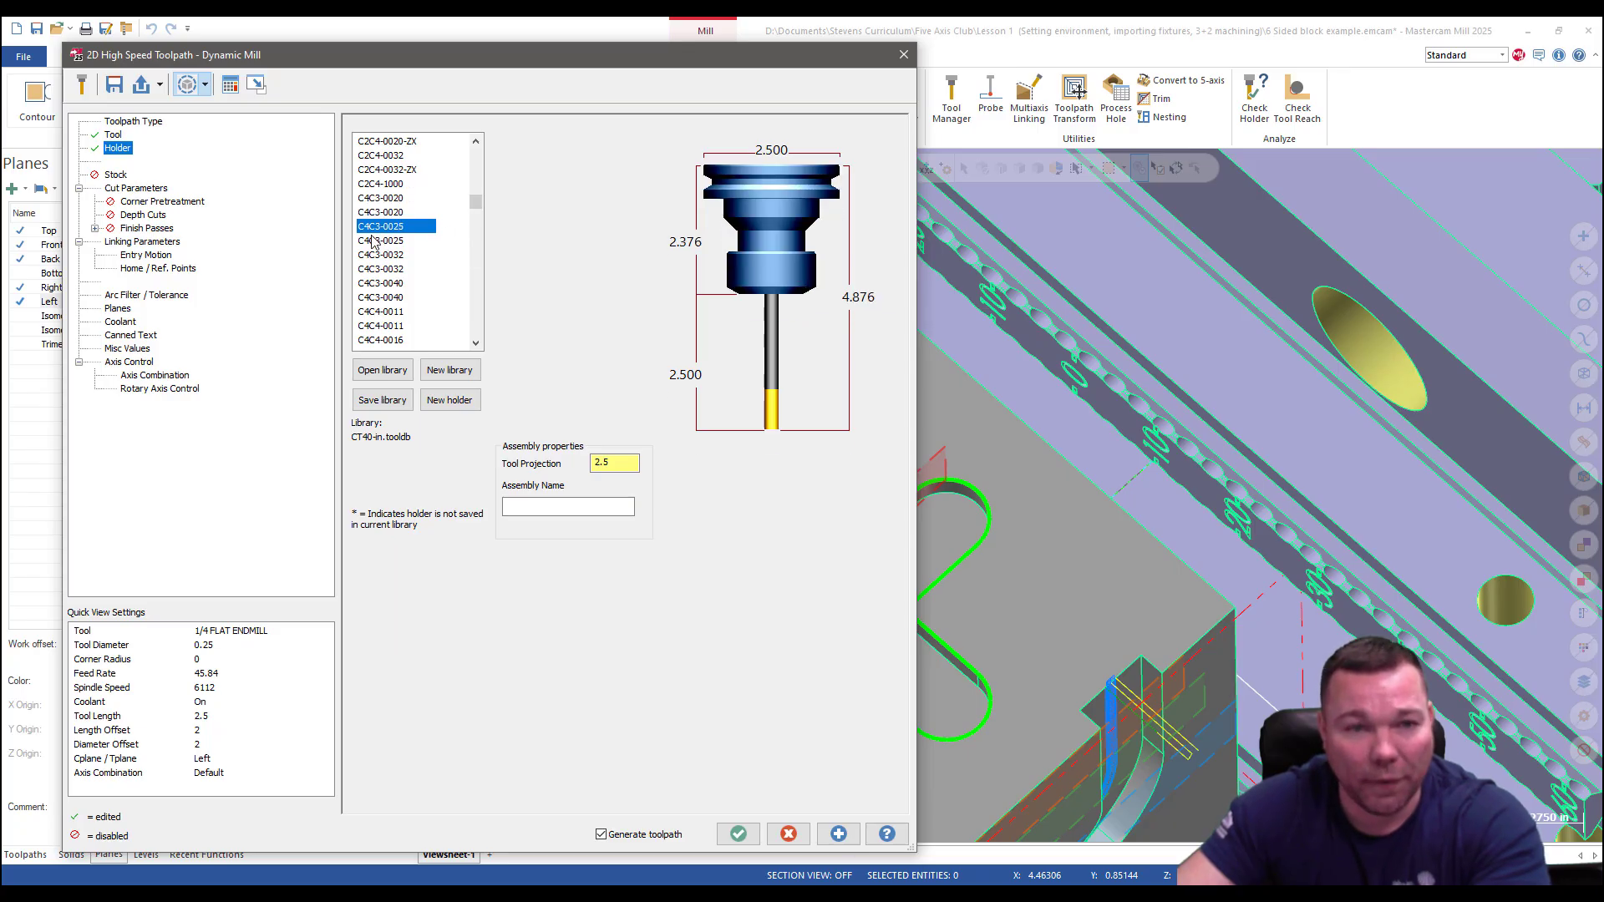
click(374, 241)
click(380, 257)
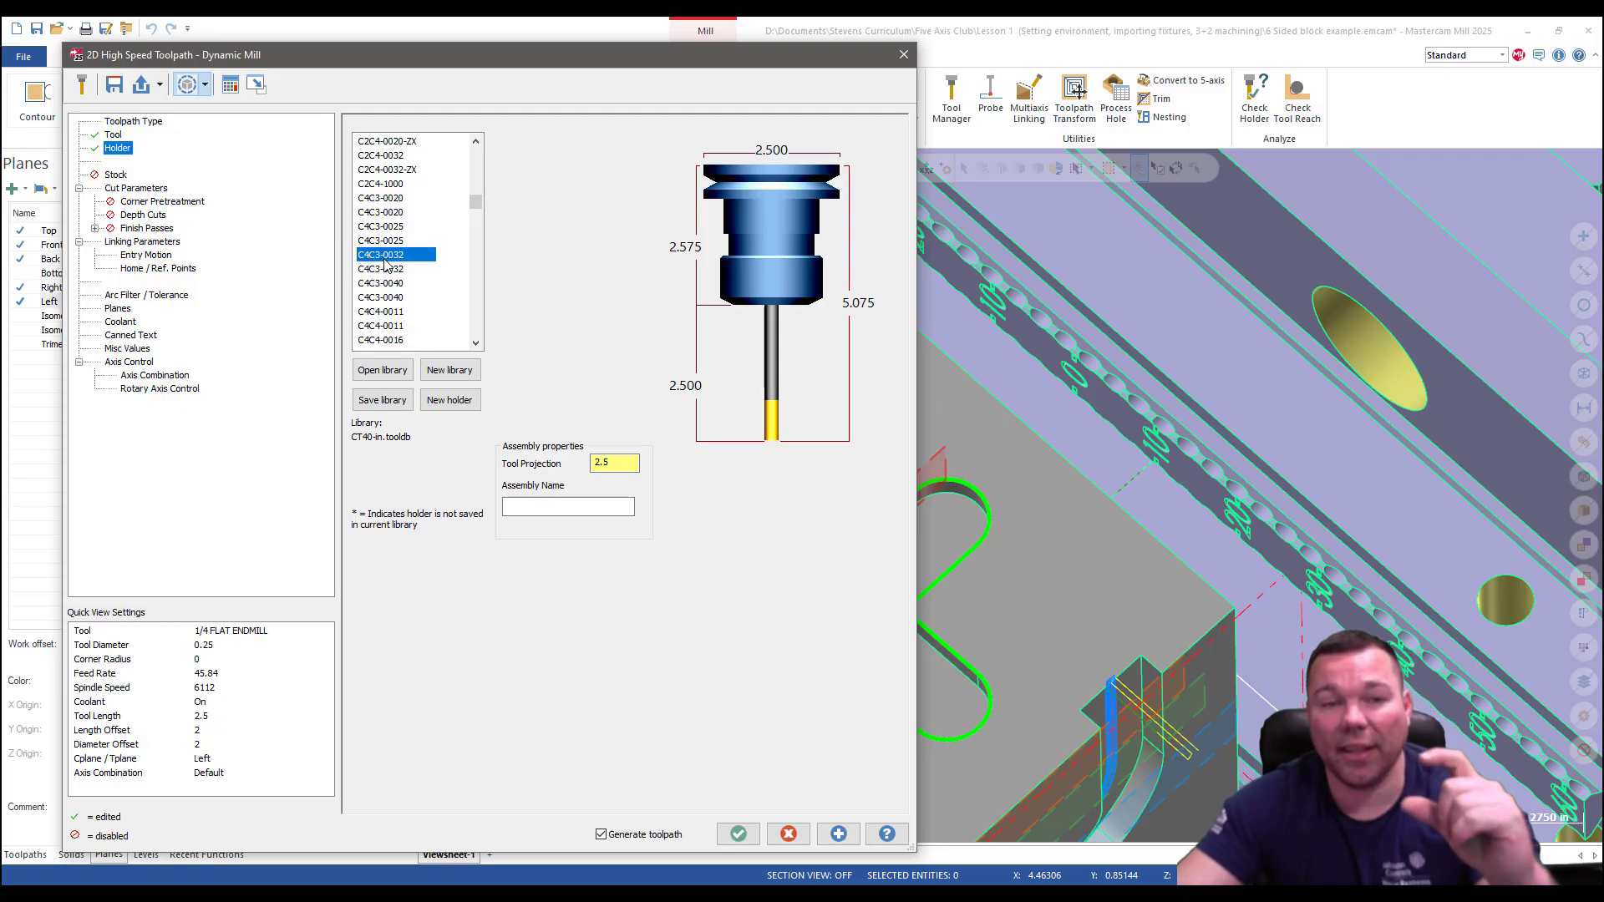
Compare the C4C4-0011, C4C3-0040 and C4C3-0032 holders, and select the C4C4-0032 holder.
click(378, 314)
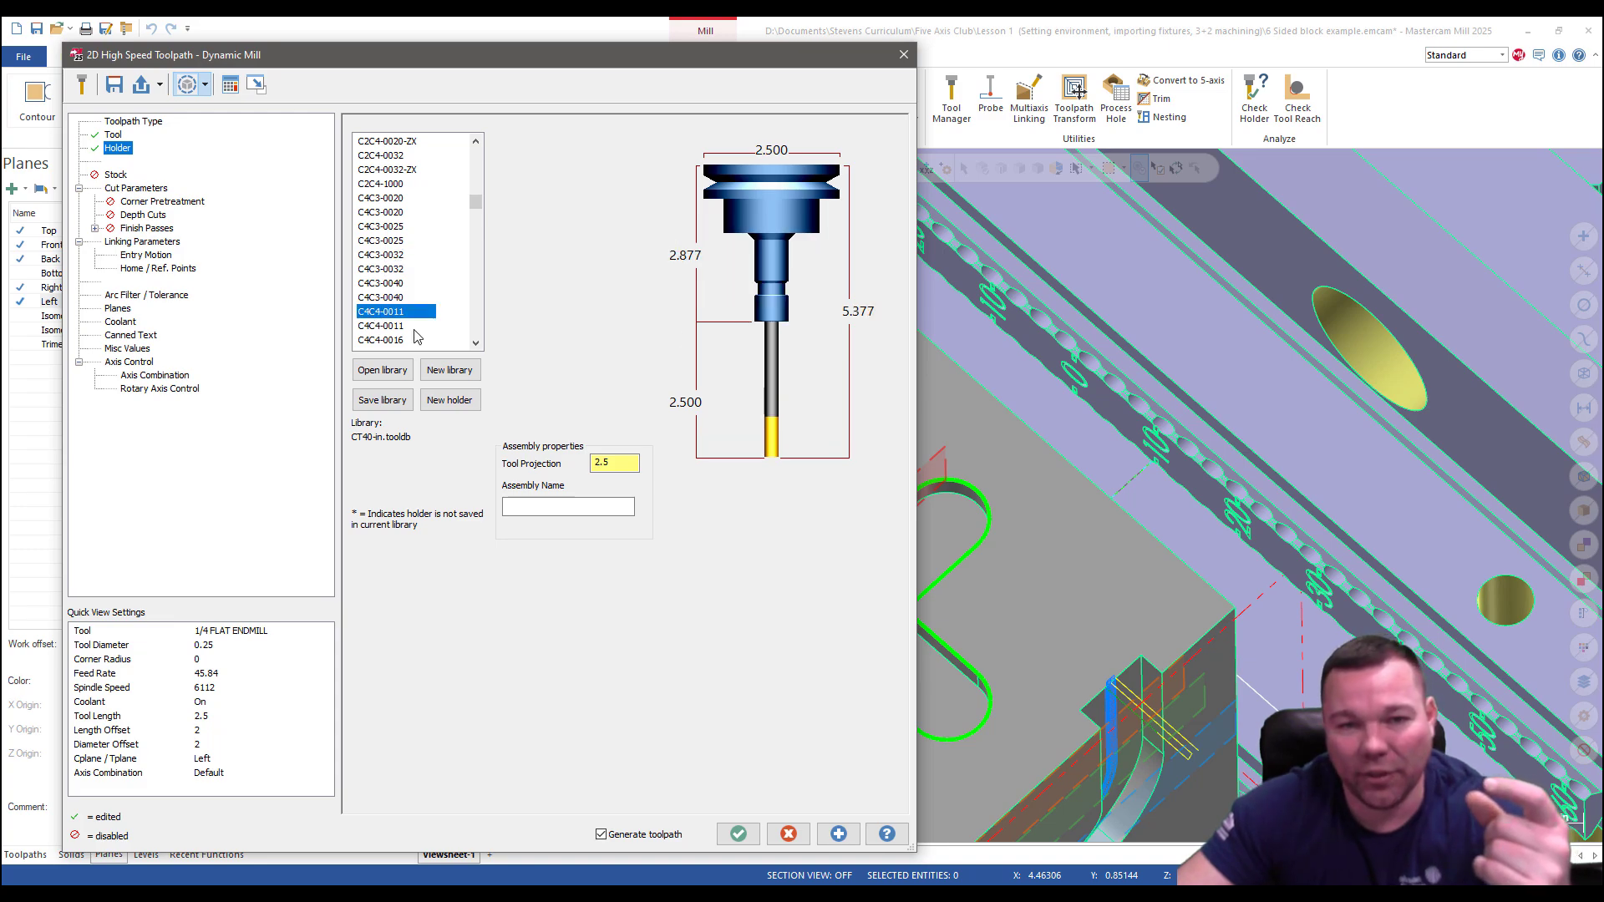
click(376, 284)
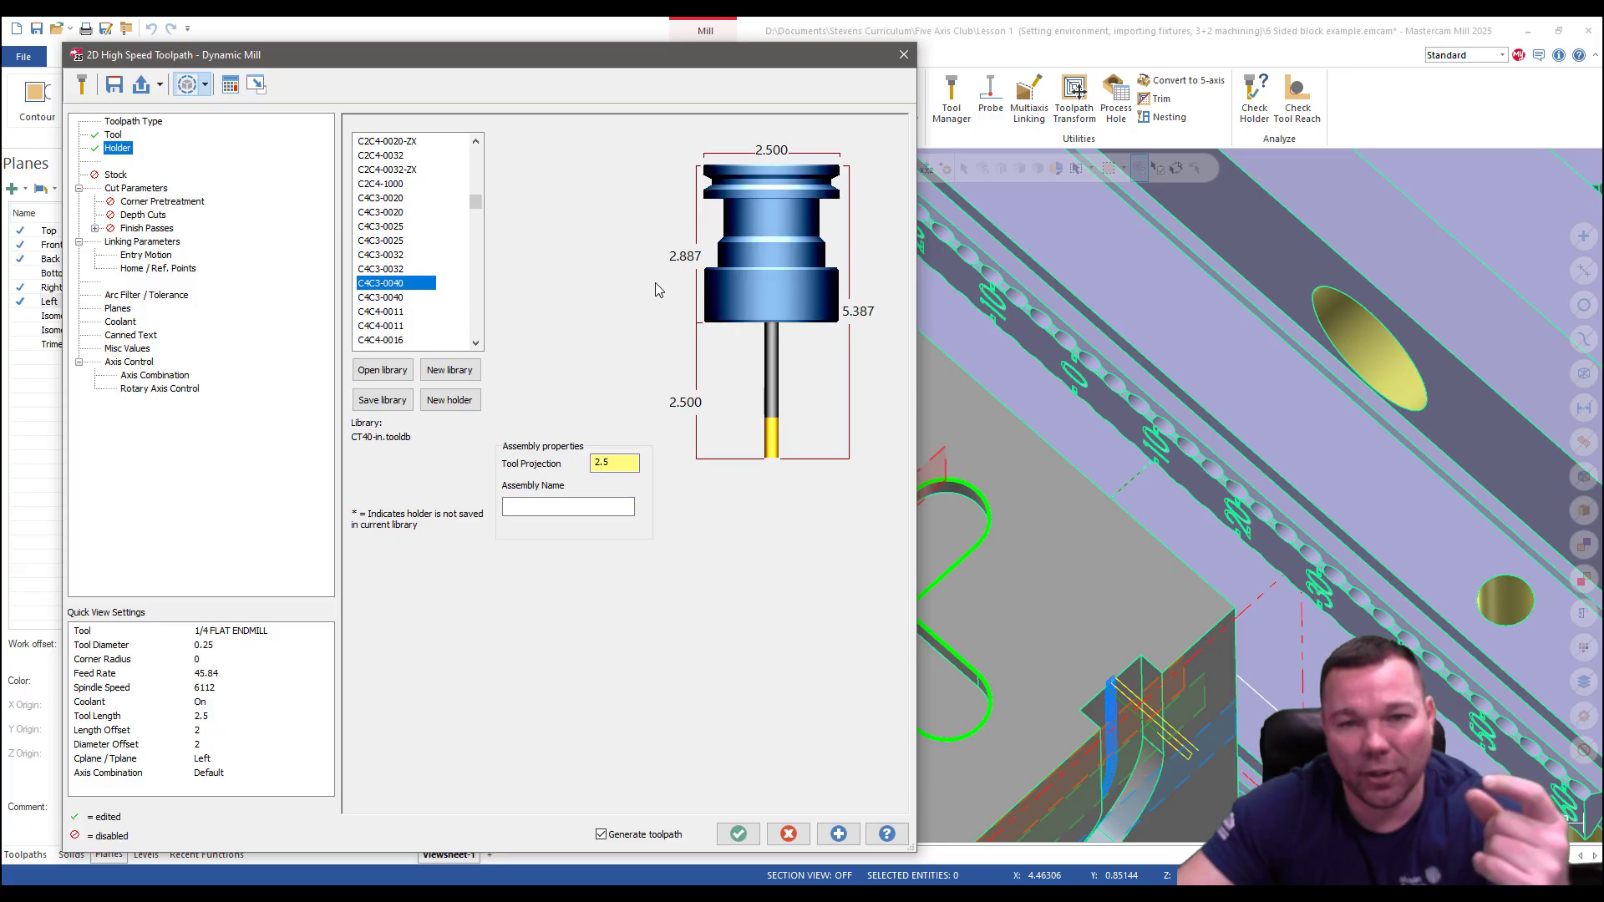
click(374, 257)
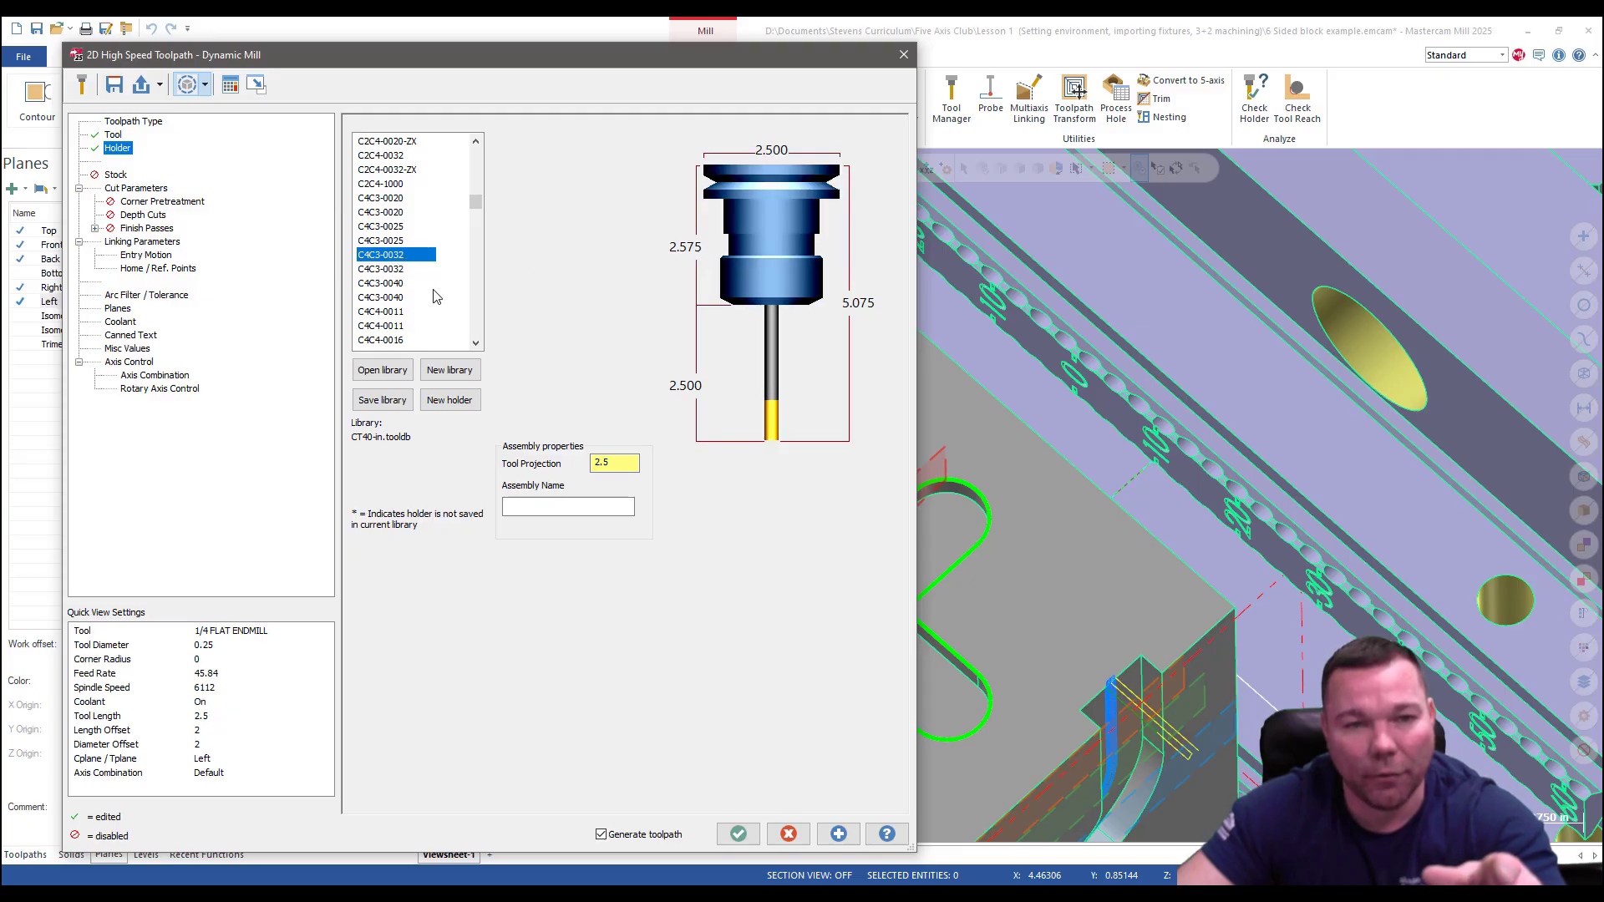
scroll(409, 331, down, 3)
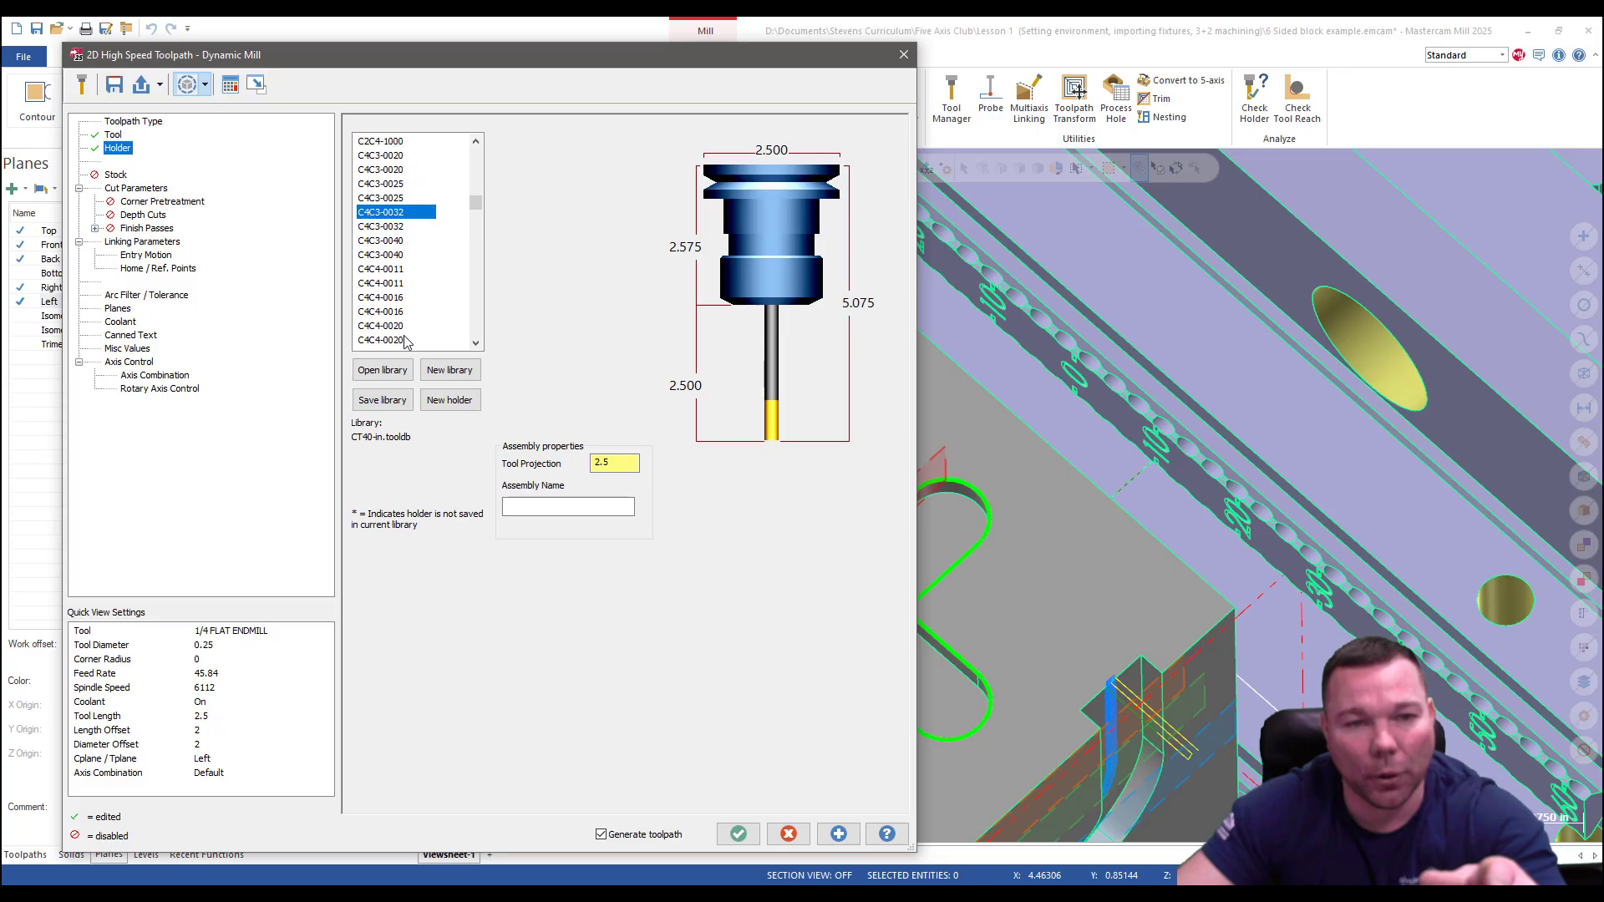
click(381, 298)
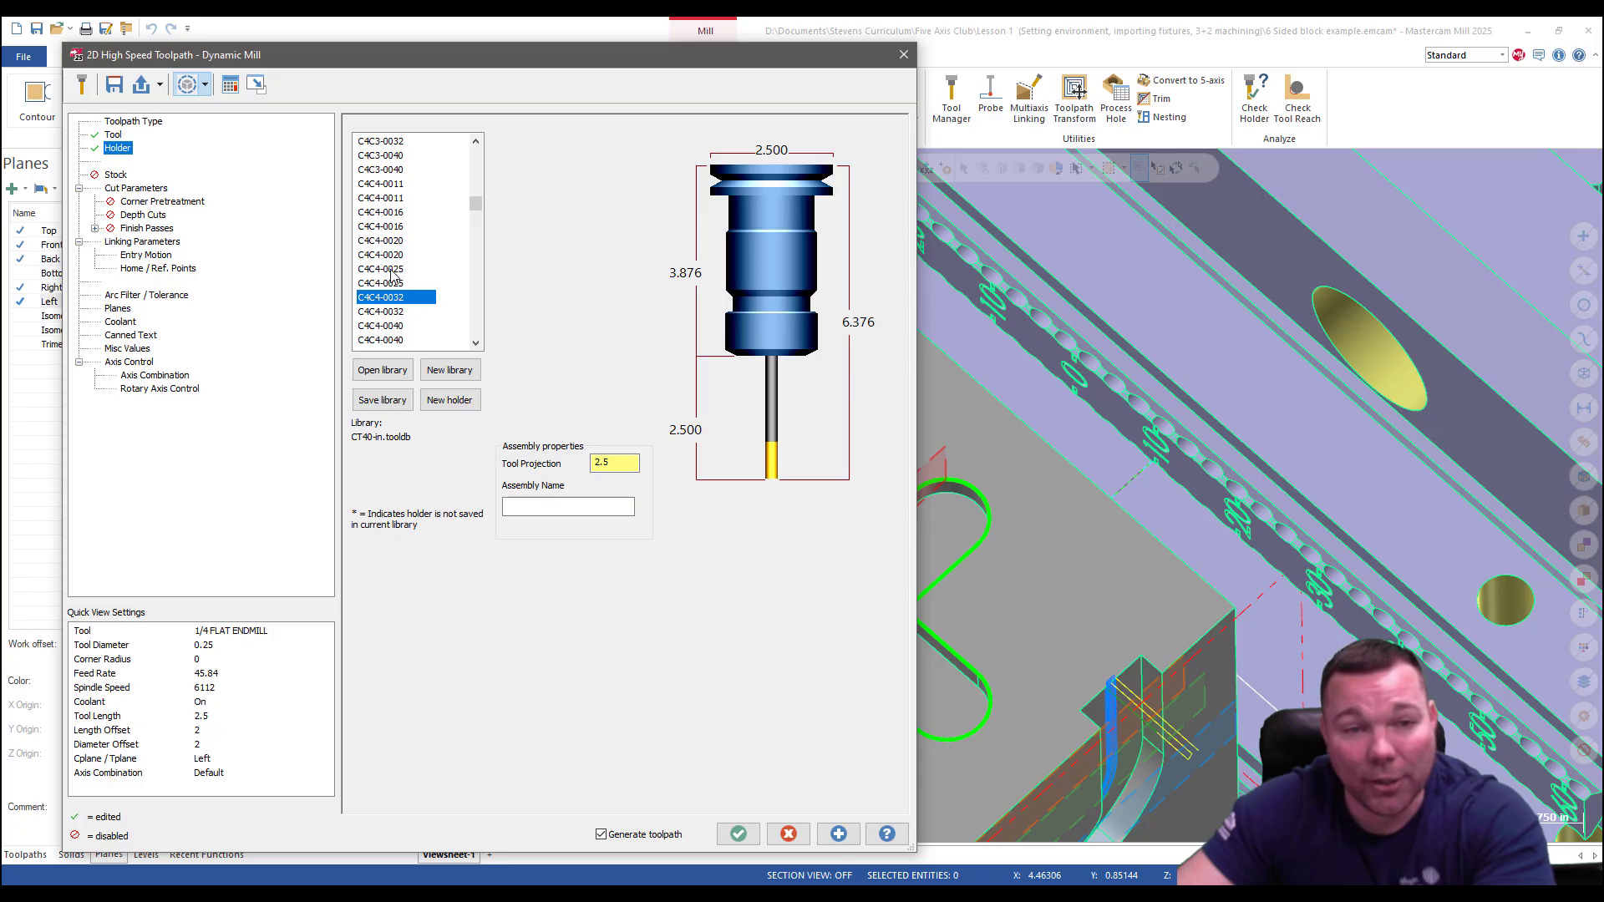
Assign holder C4C4-0016 with a 0.875 tool projection and update all operations that use the assembly.
scroll(387, 249, up, 1)
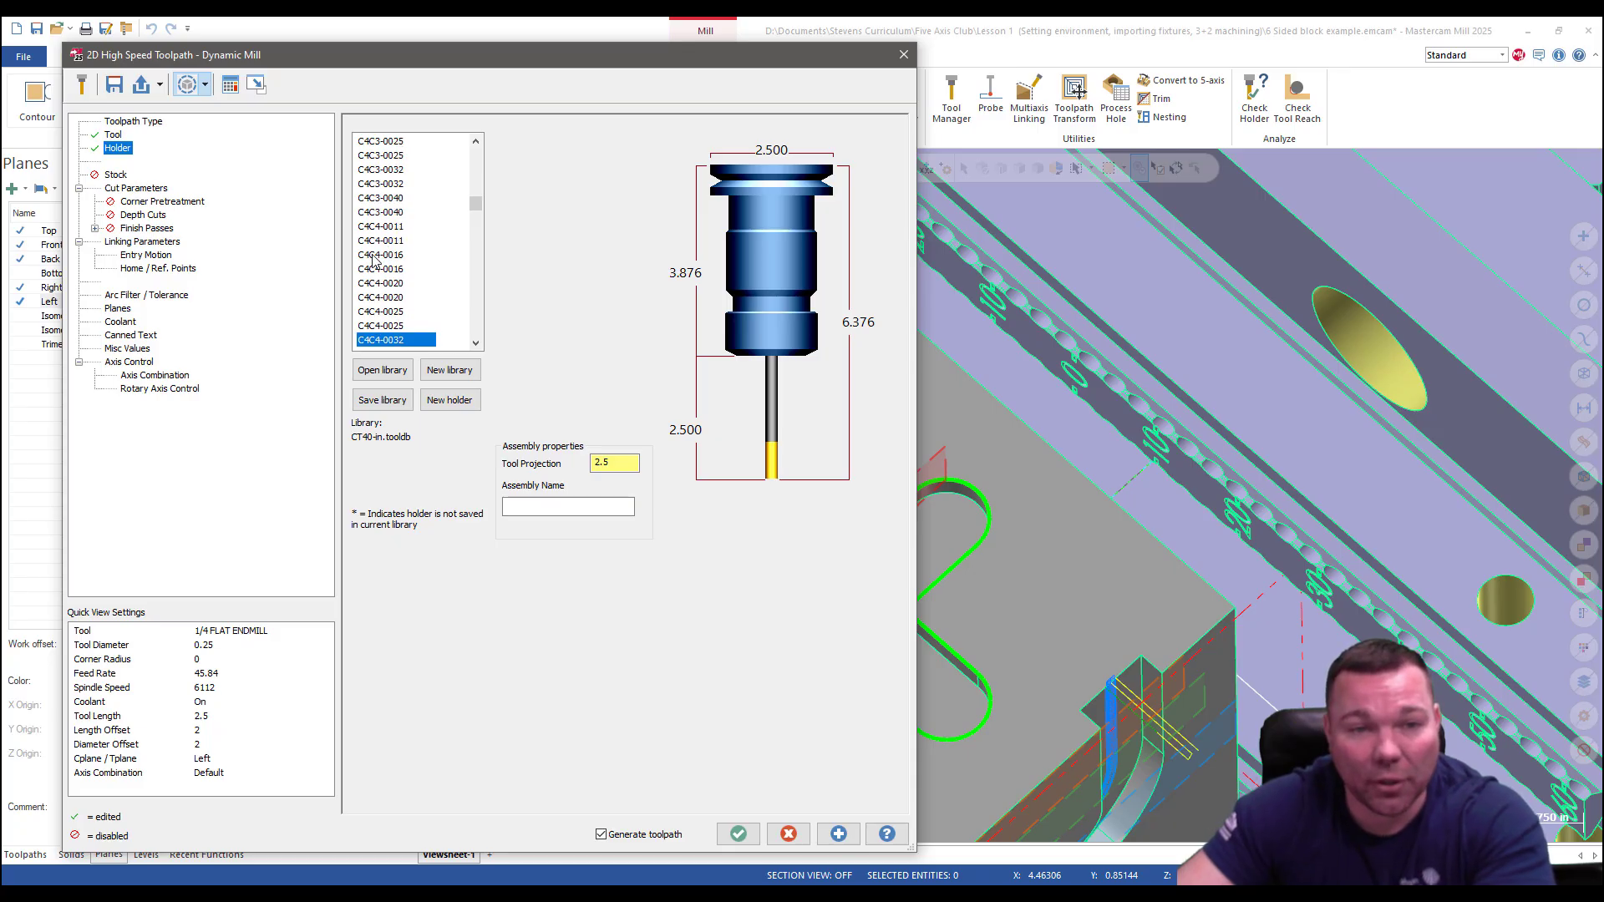
click(374, 258)
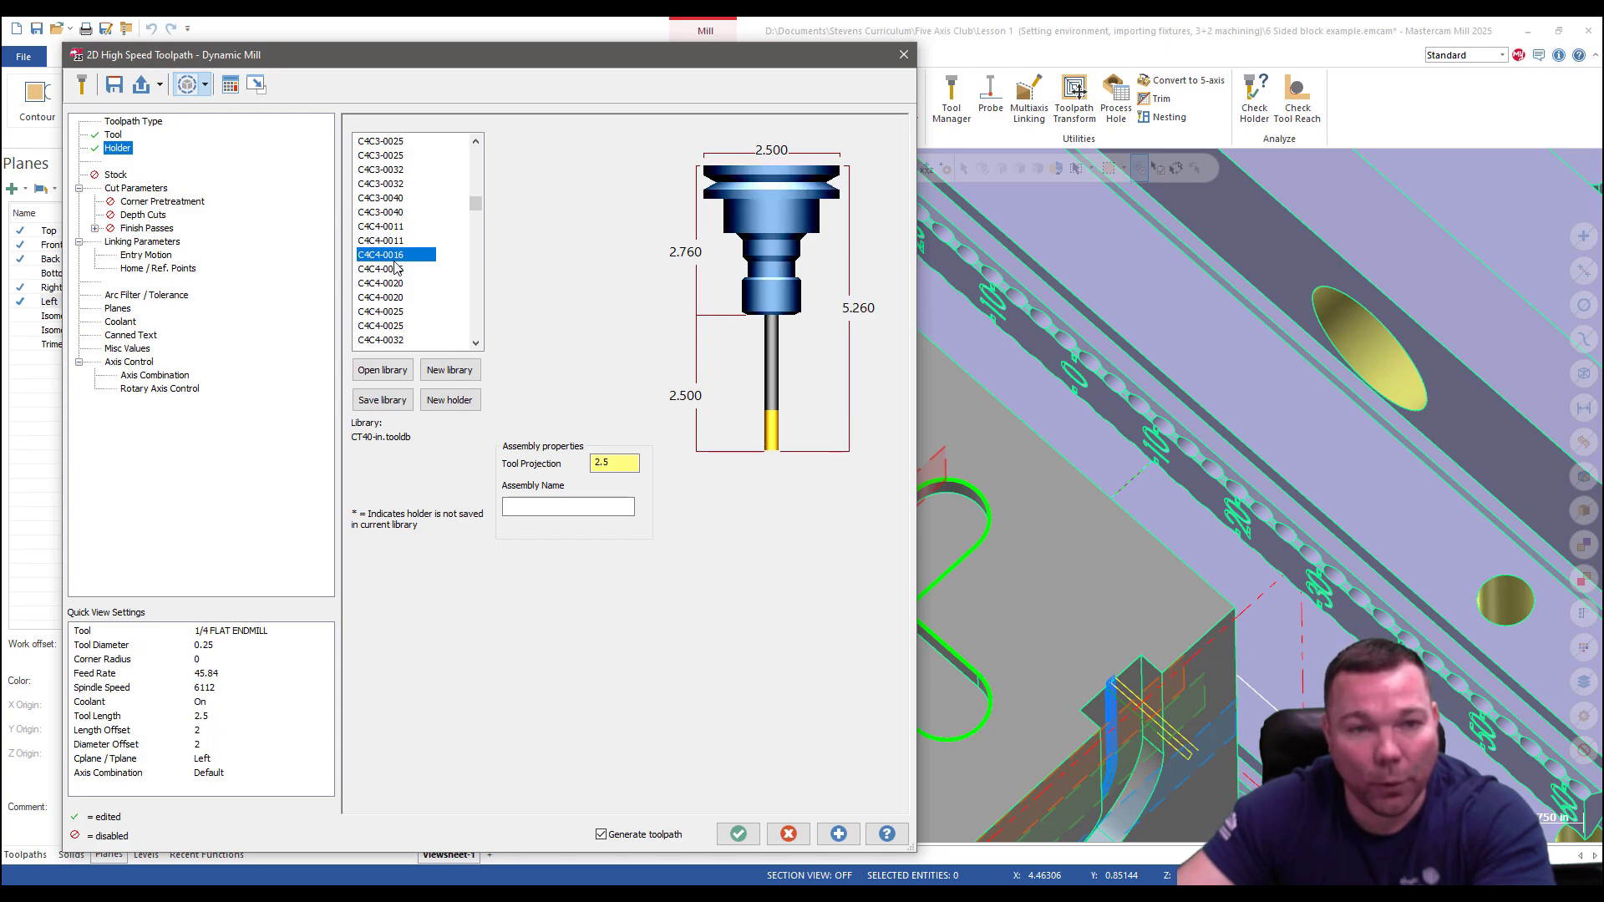
double_click(612, 463)
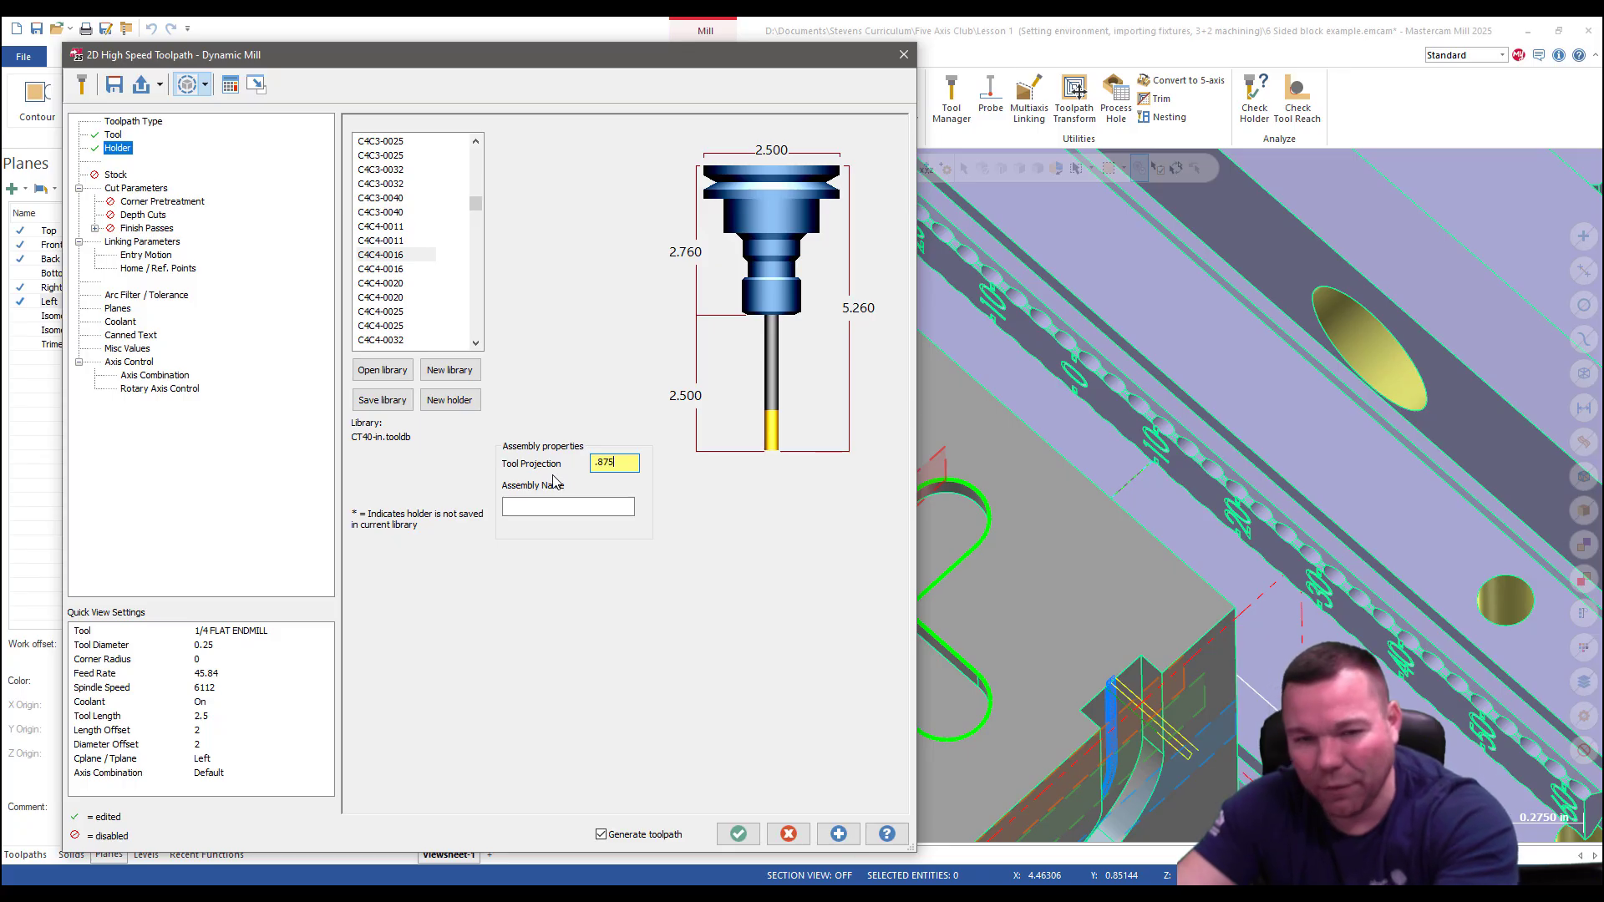
text(.875)
click(583, 505)
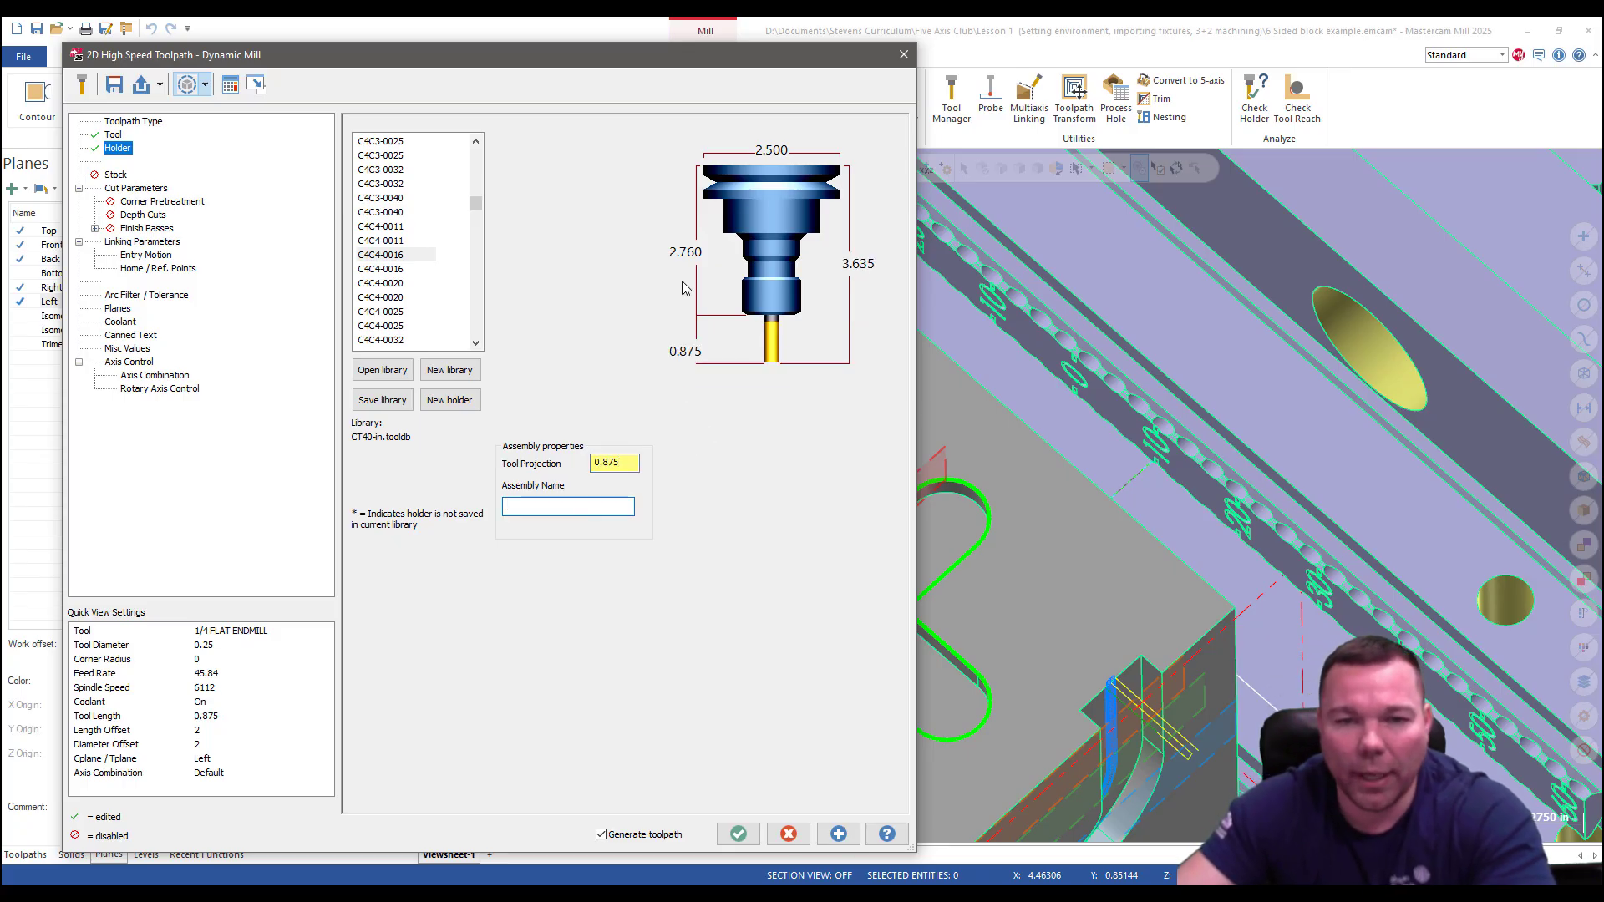
click(136, 190)
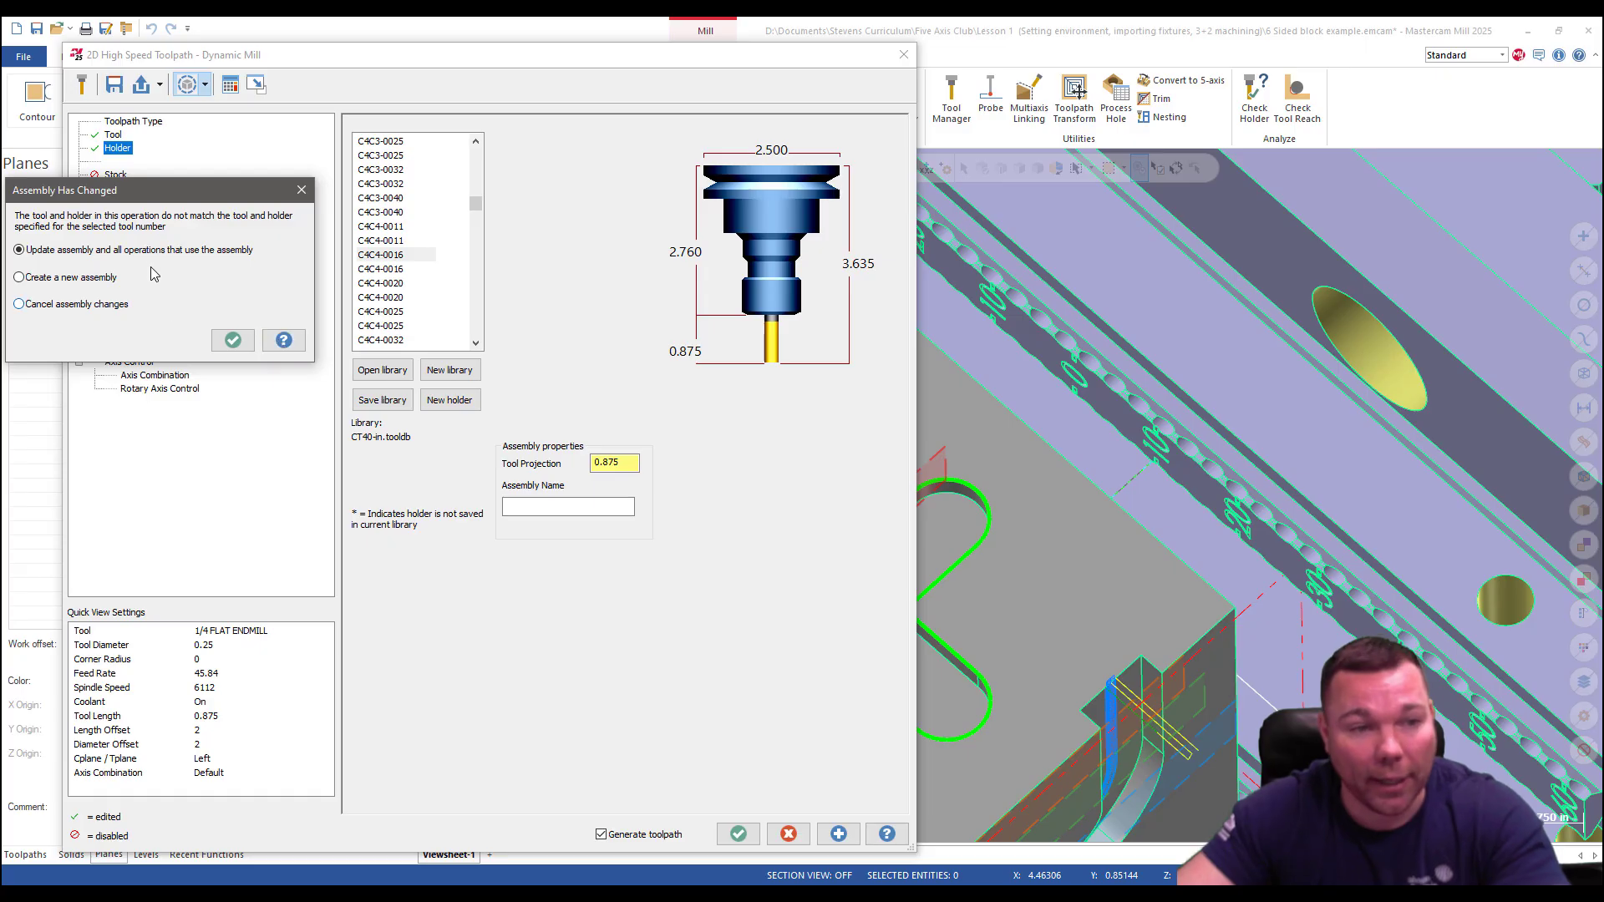
click(233, 340)
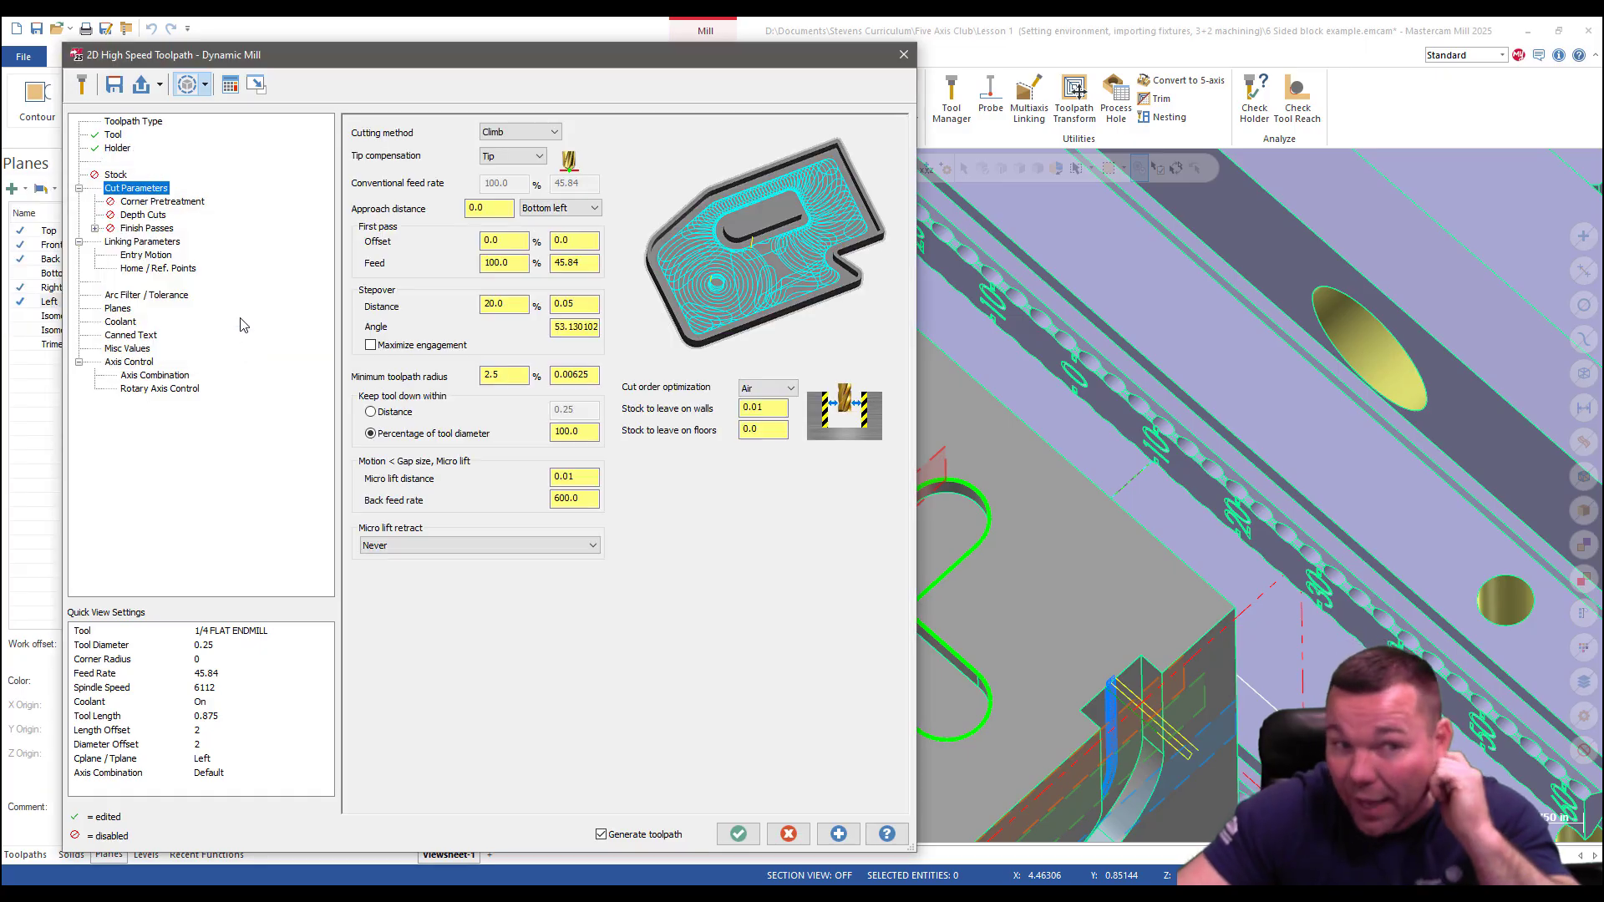
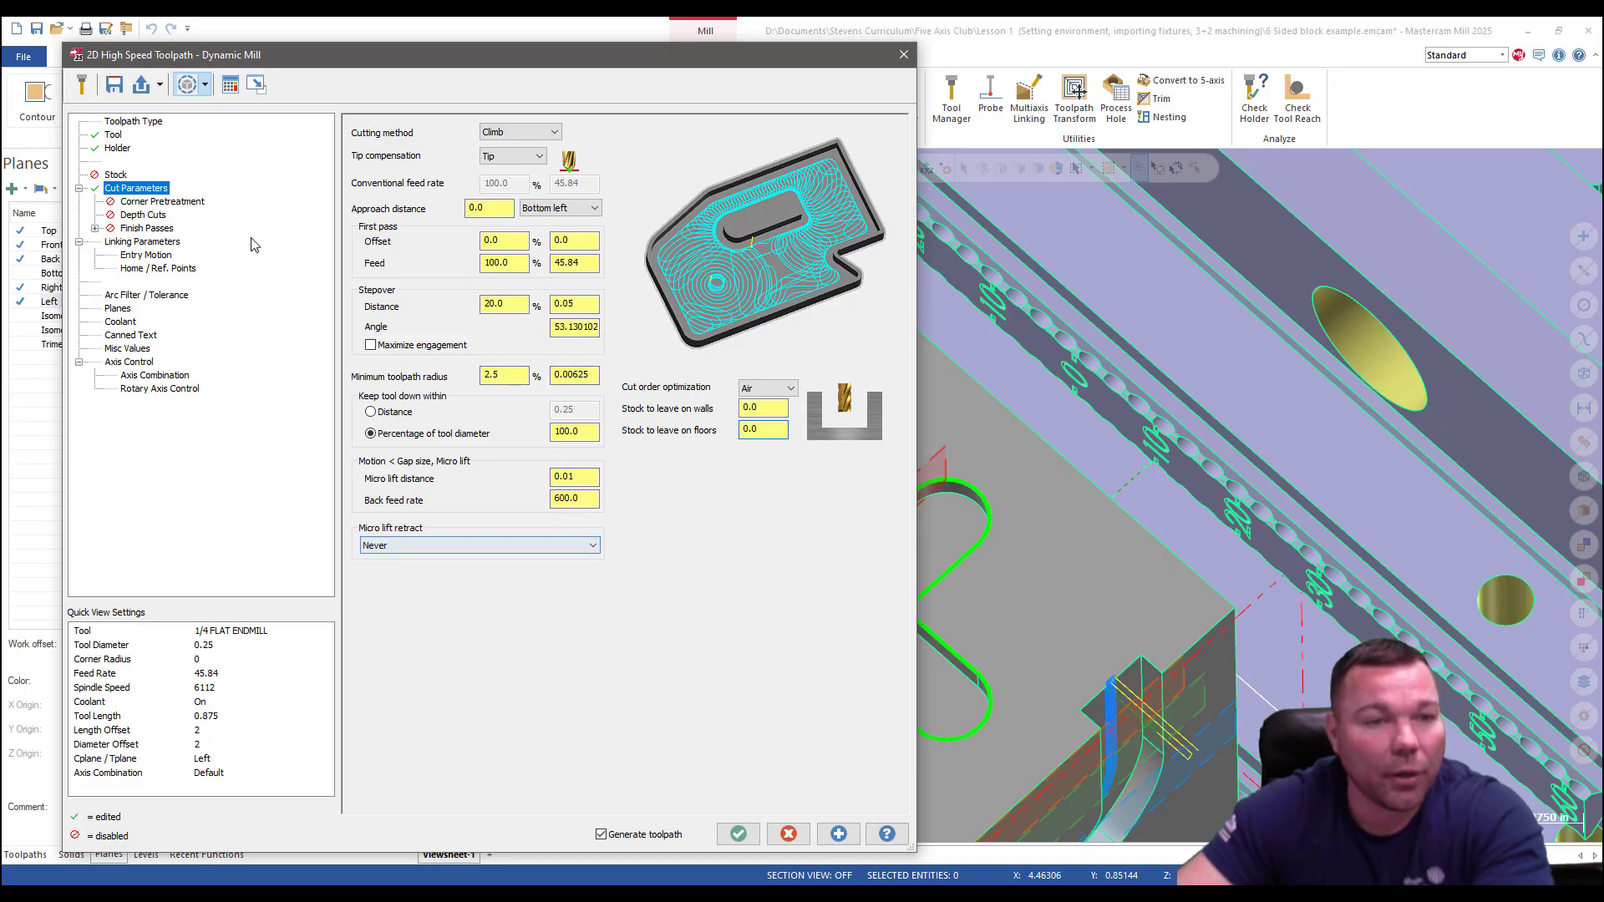
Enable the finish pass for the Dynamic Mill toolpath.
click(141, 214)
click(134, 232)
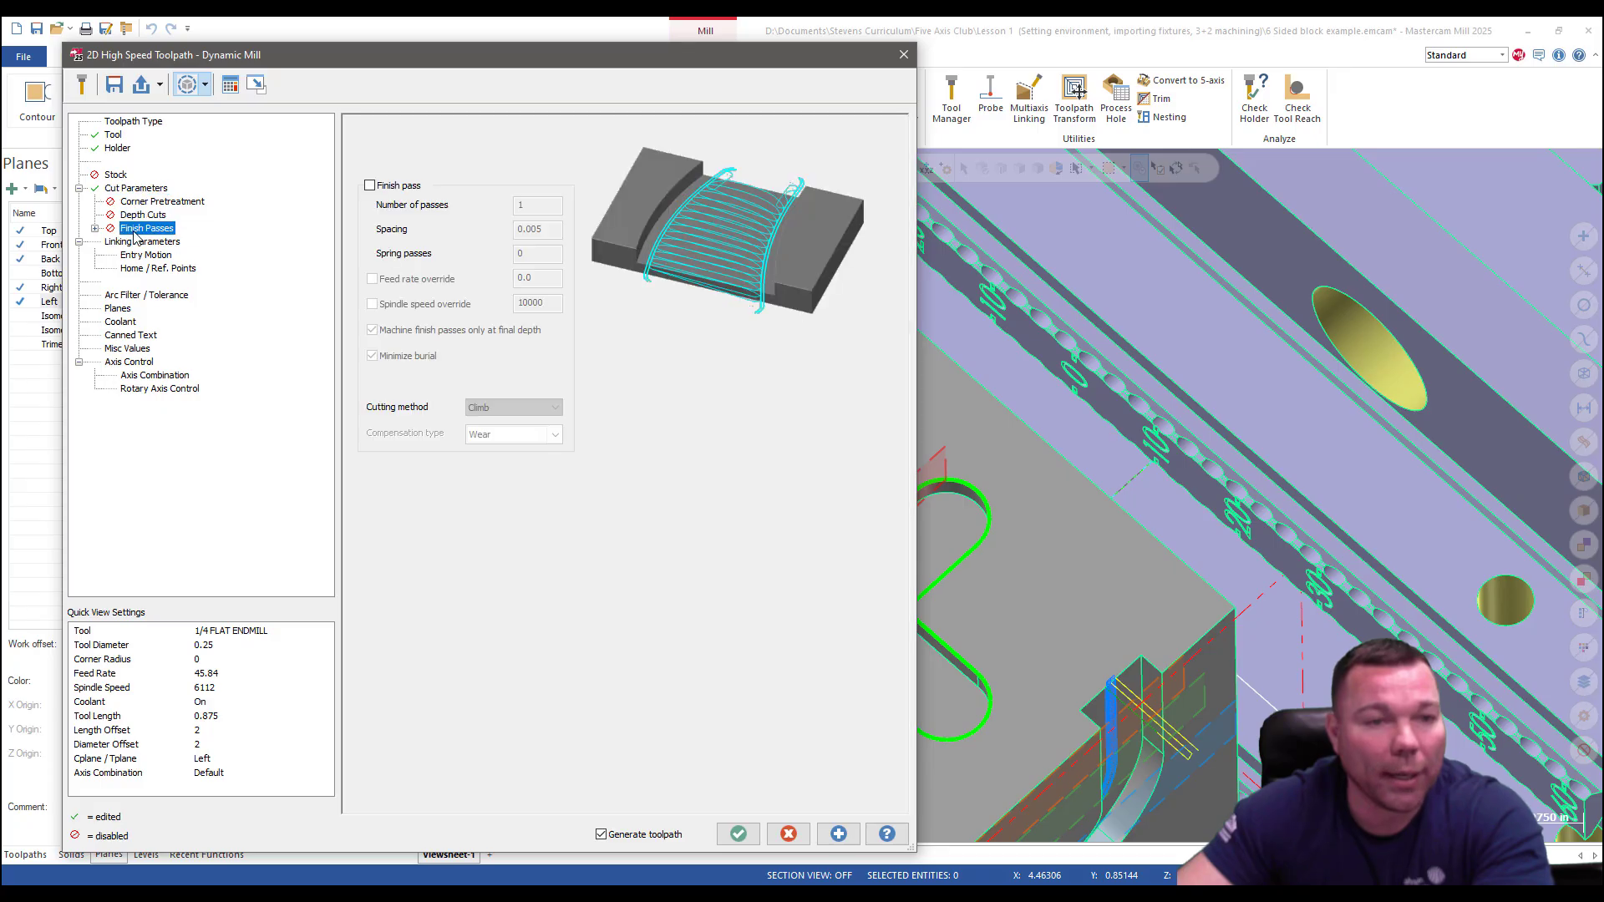
click(371, 186)
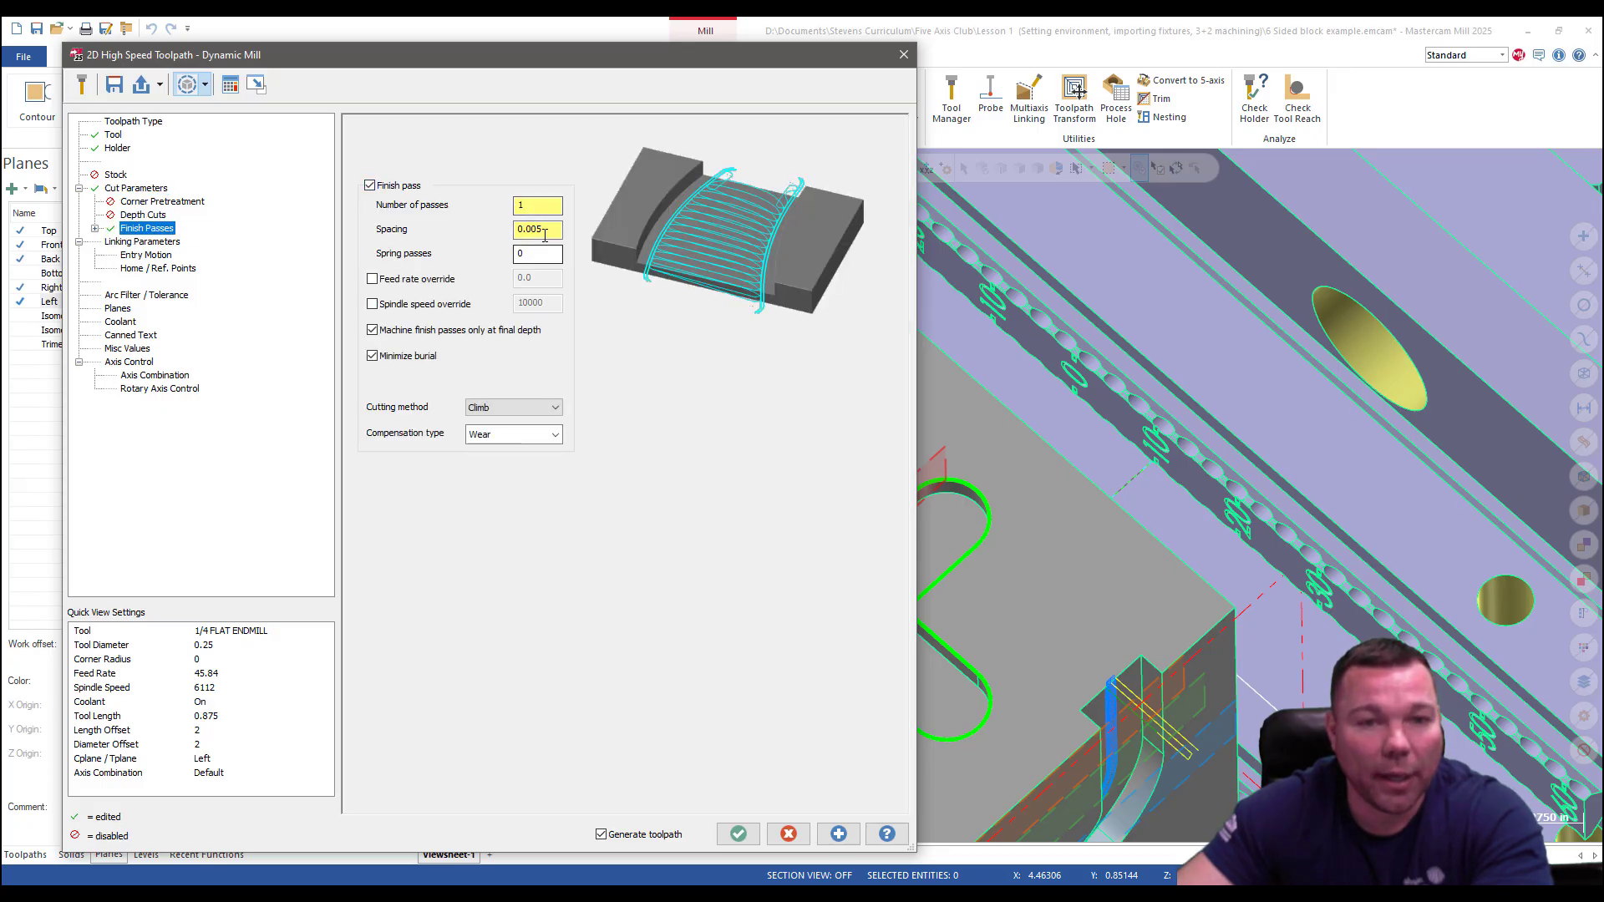
Try to set the toolpath's absolute depth by picking a point on the part.
click(142, 242)
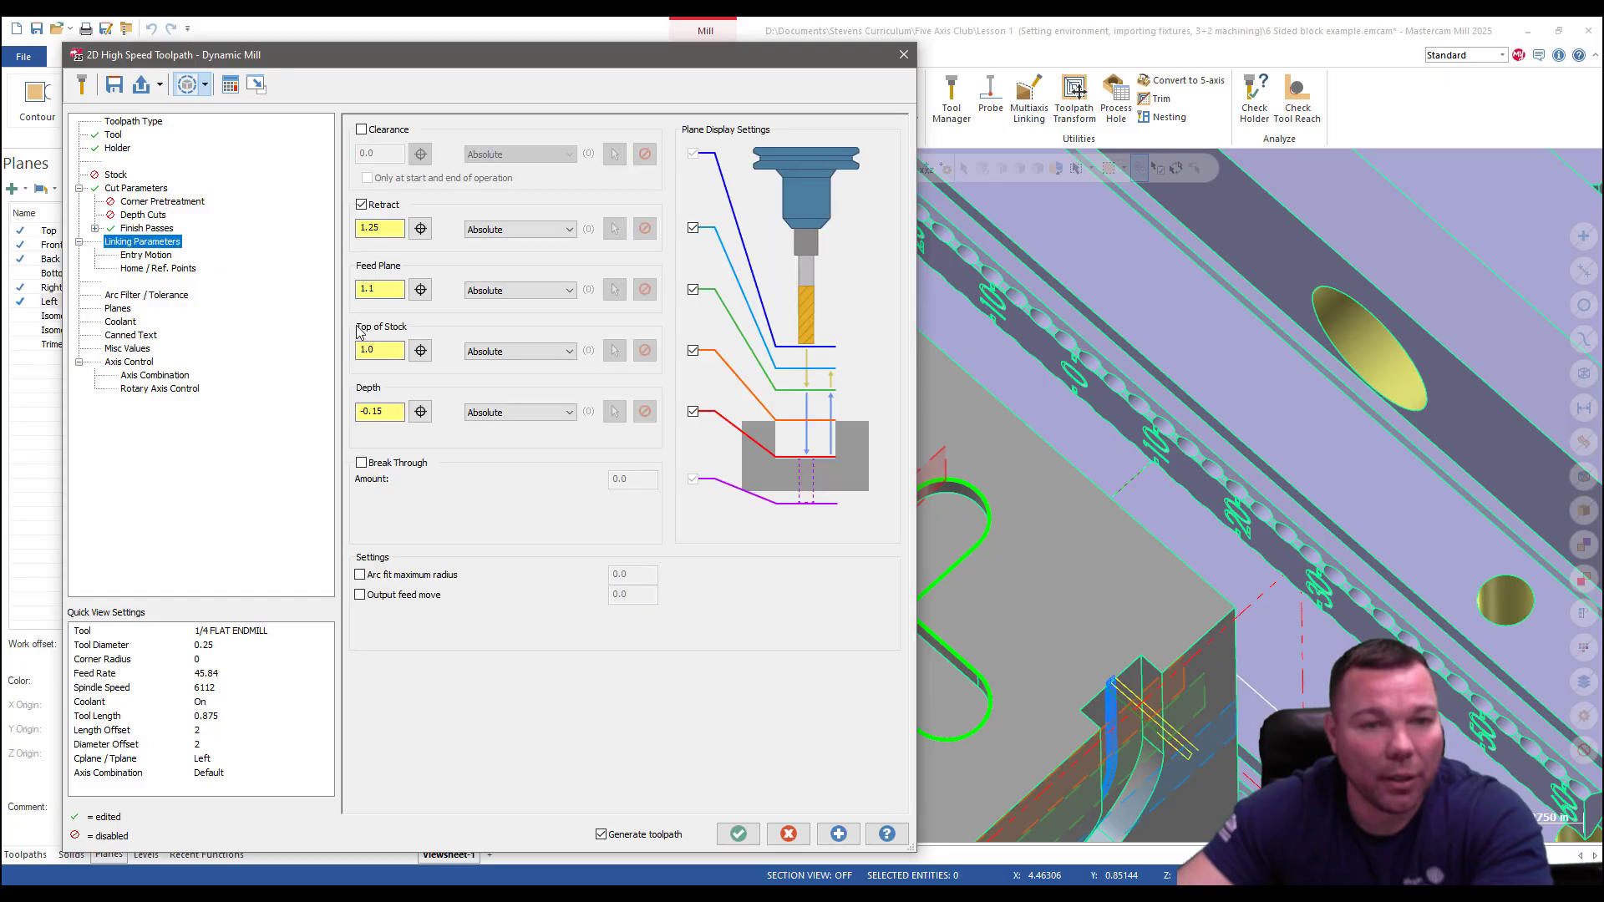
click(421, 411)
click(845, 570)
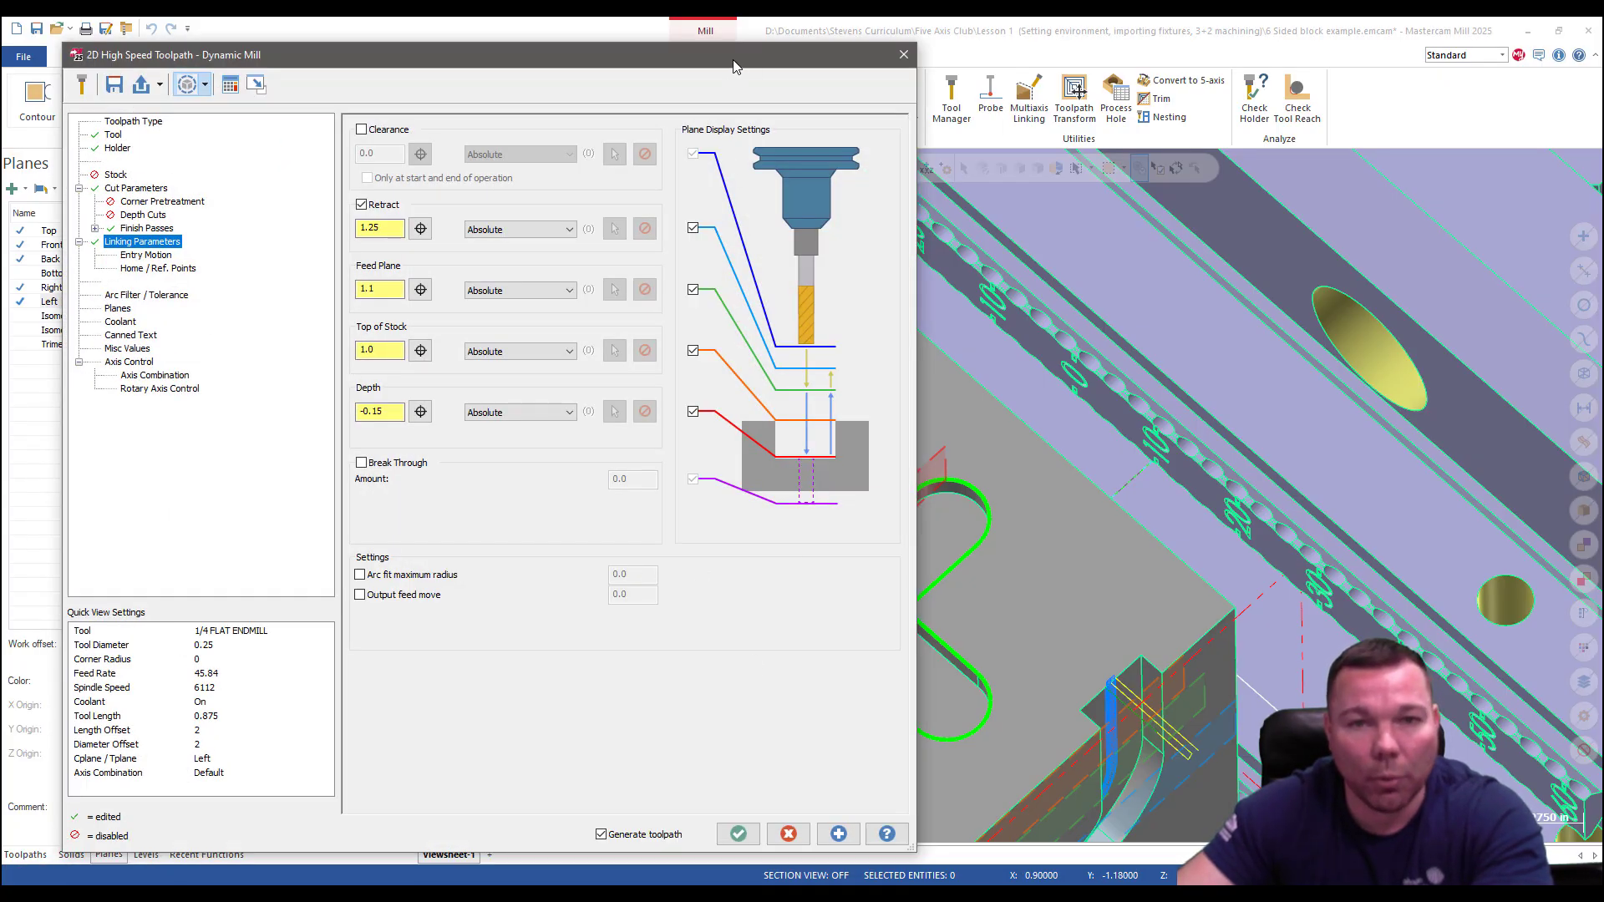
Change the toolpath's tool plane and construction plane to Front.
click(256, 85)
scroll(741, 438, down, 2)
middle_drag(738, 434, 752, 355)
drag(0, 81, 326, 73)
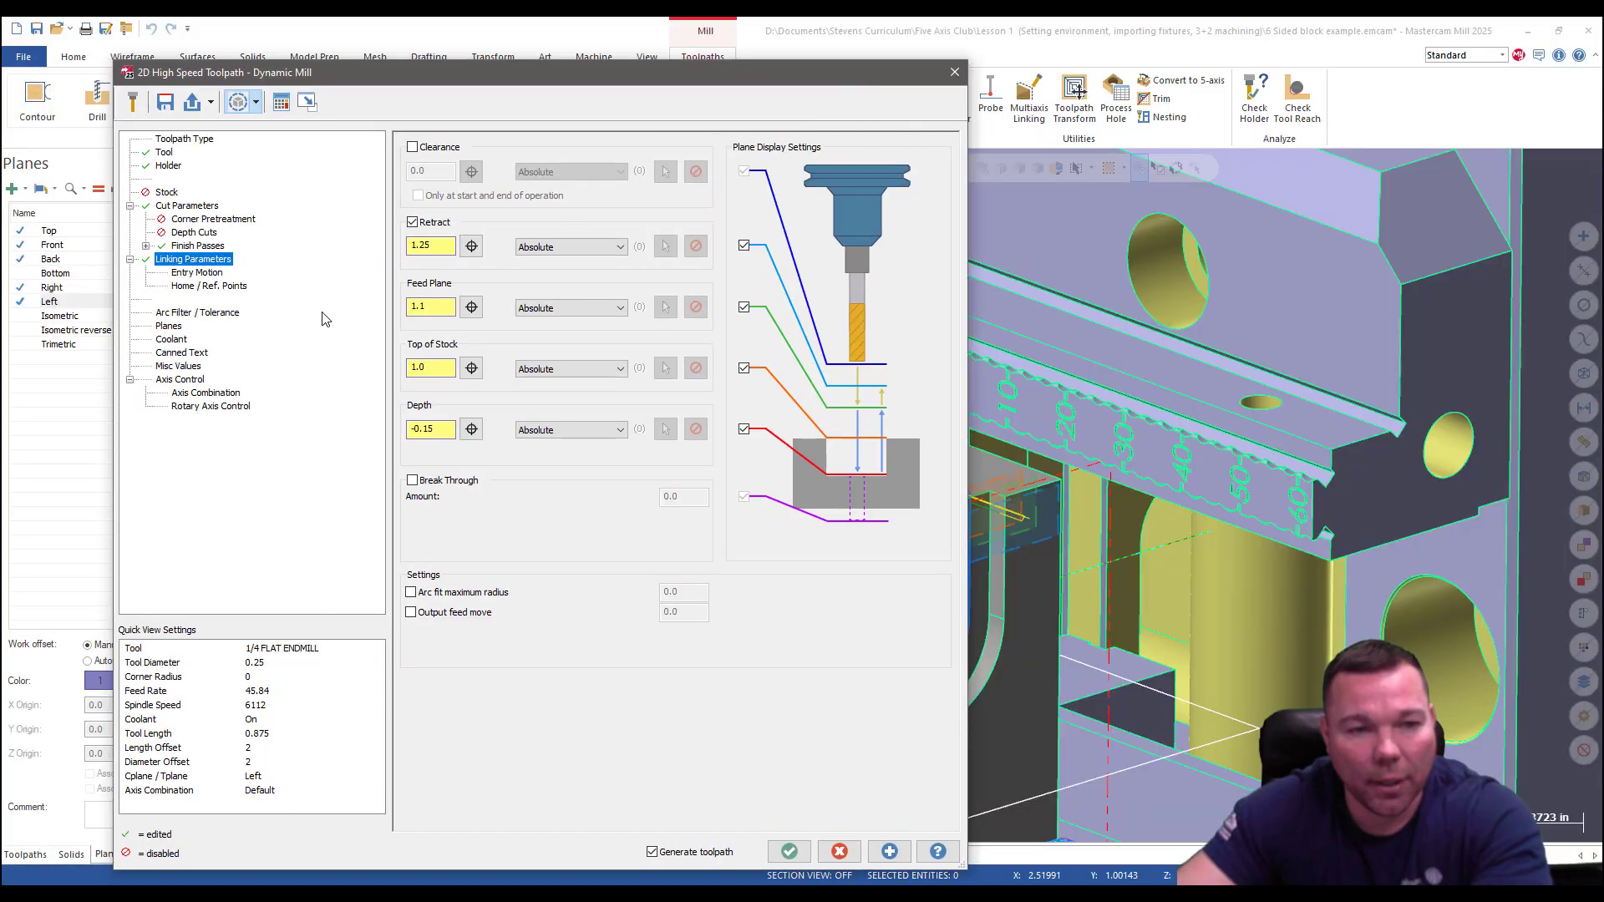
click(170, 327)
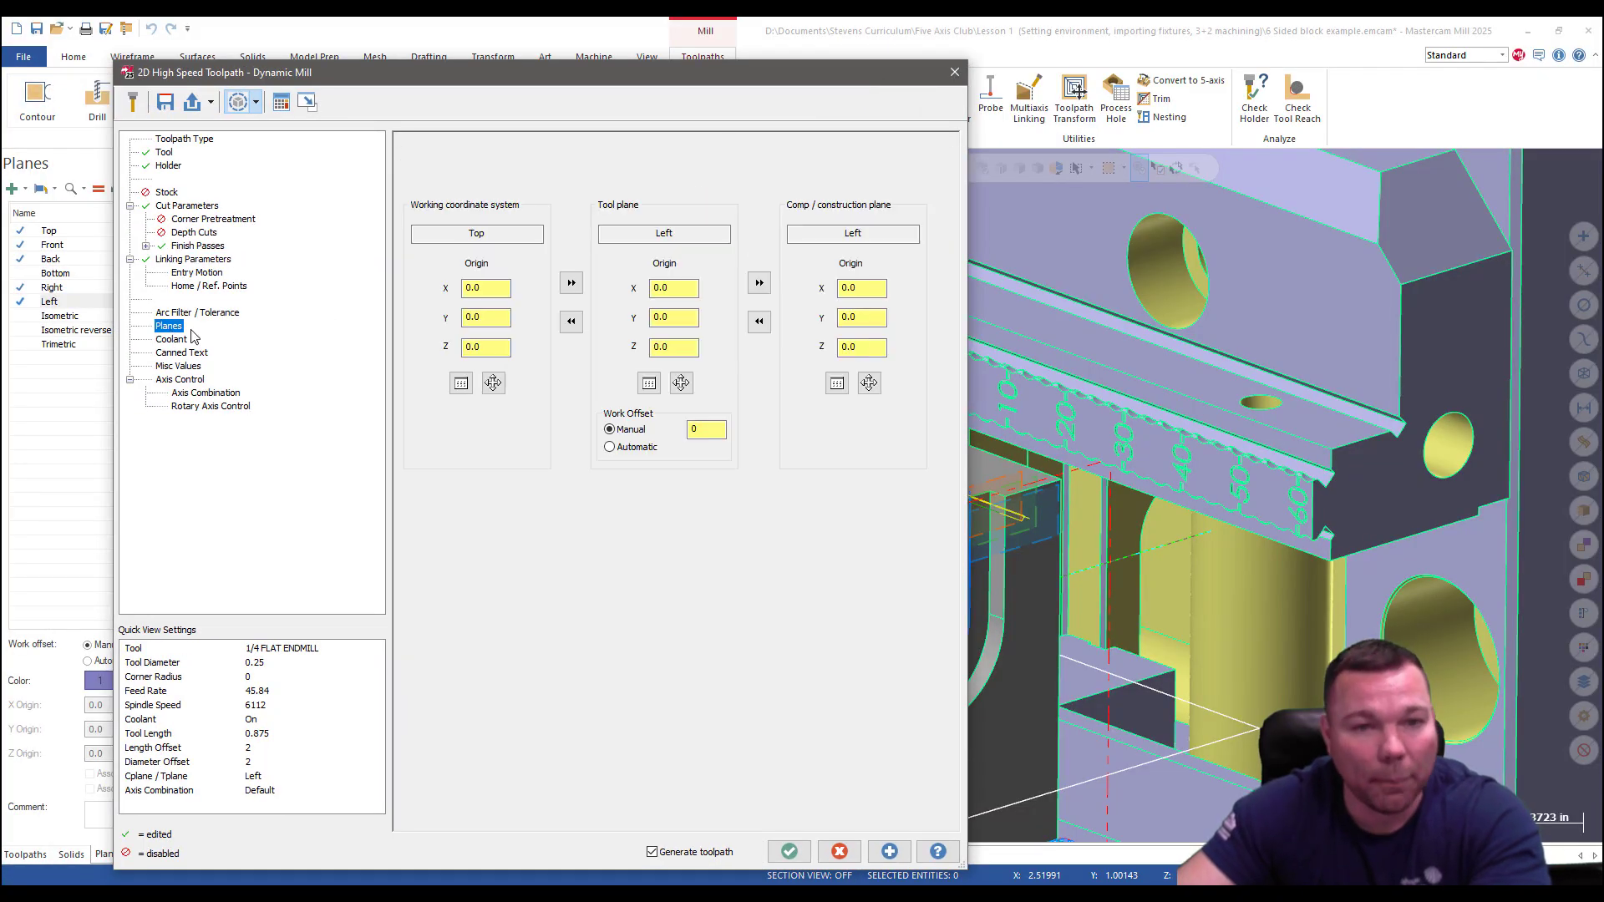
click(649, 383)
click(58, 278)
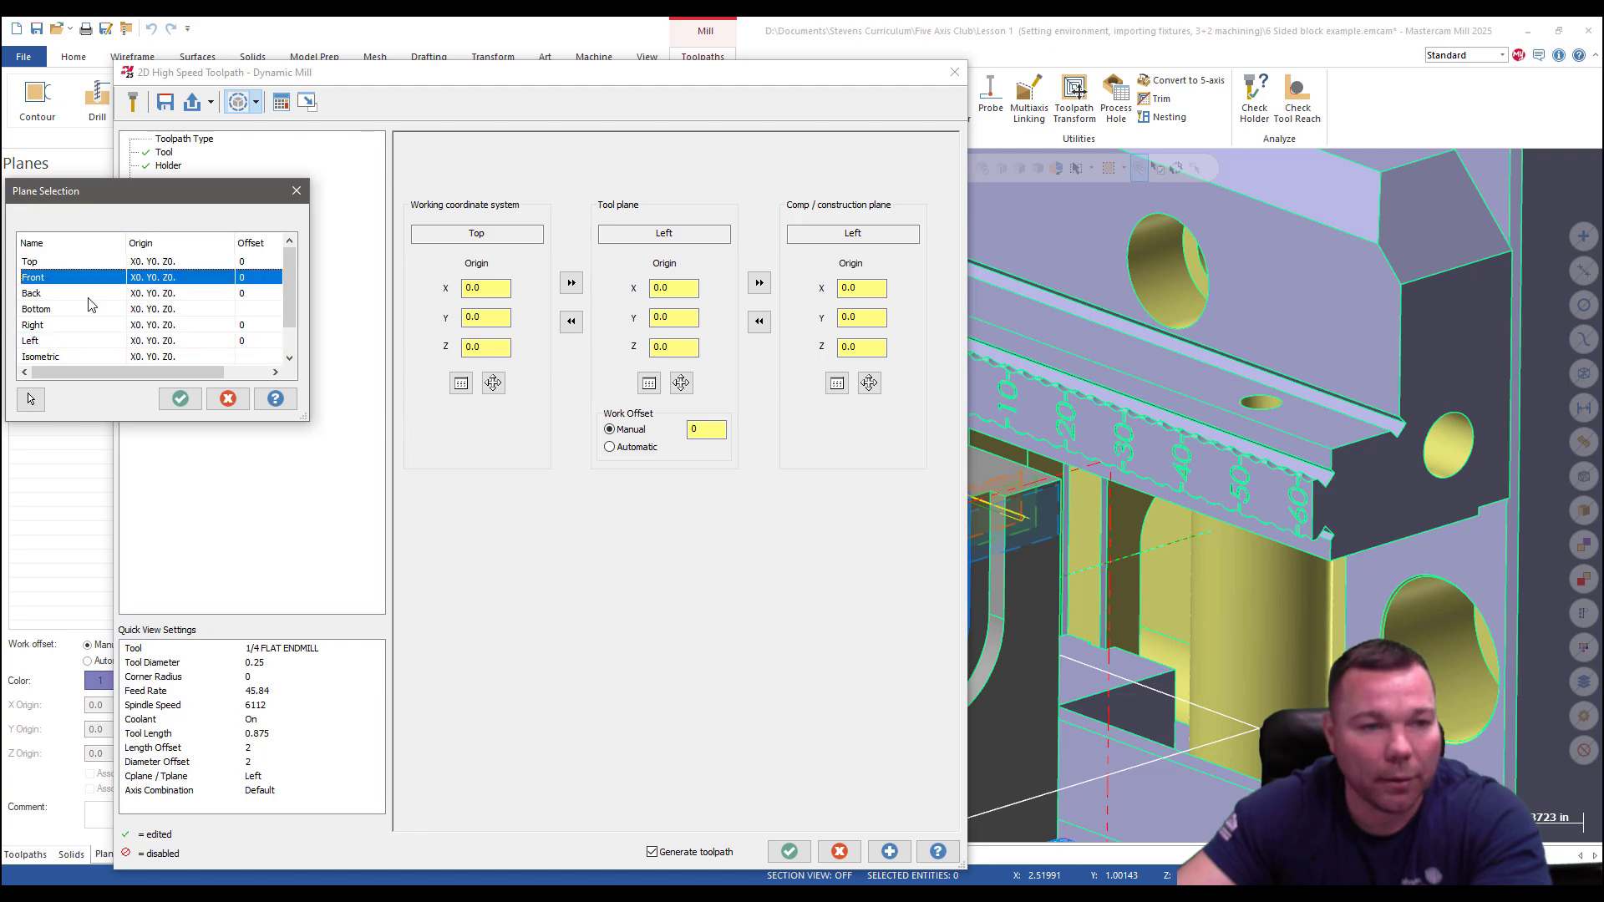
click(180, 399)
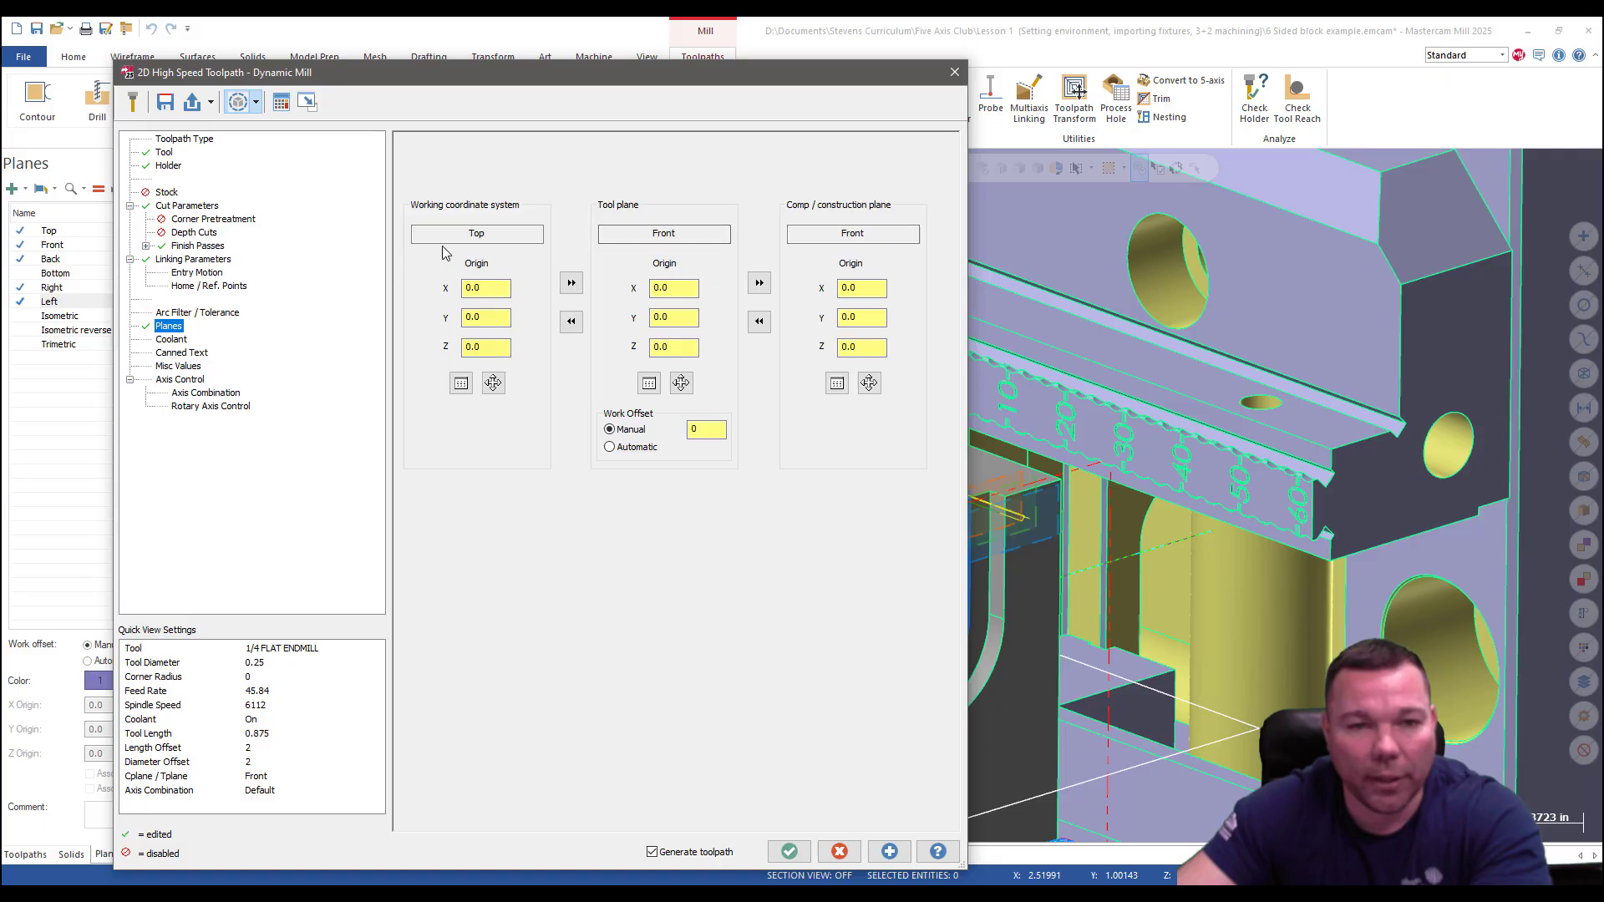
Pick points on the cross pocket to set depth 0.85 and top of stock 0.95, and generate the toolpath with helix entry.
click(188, 260)
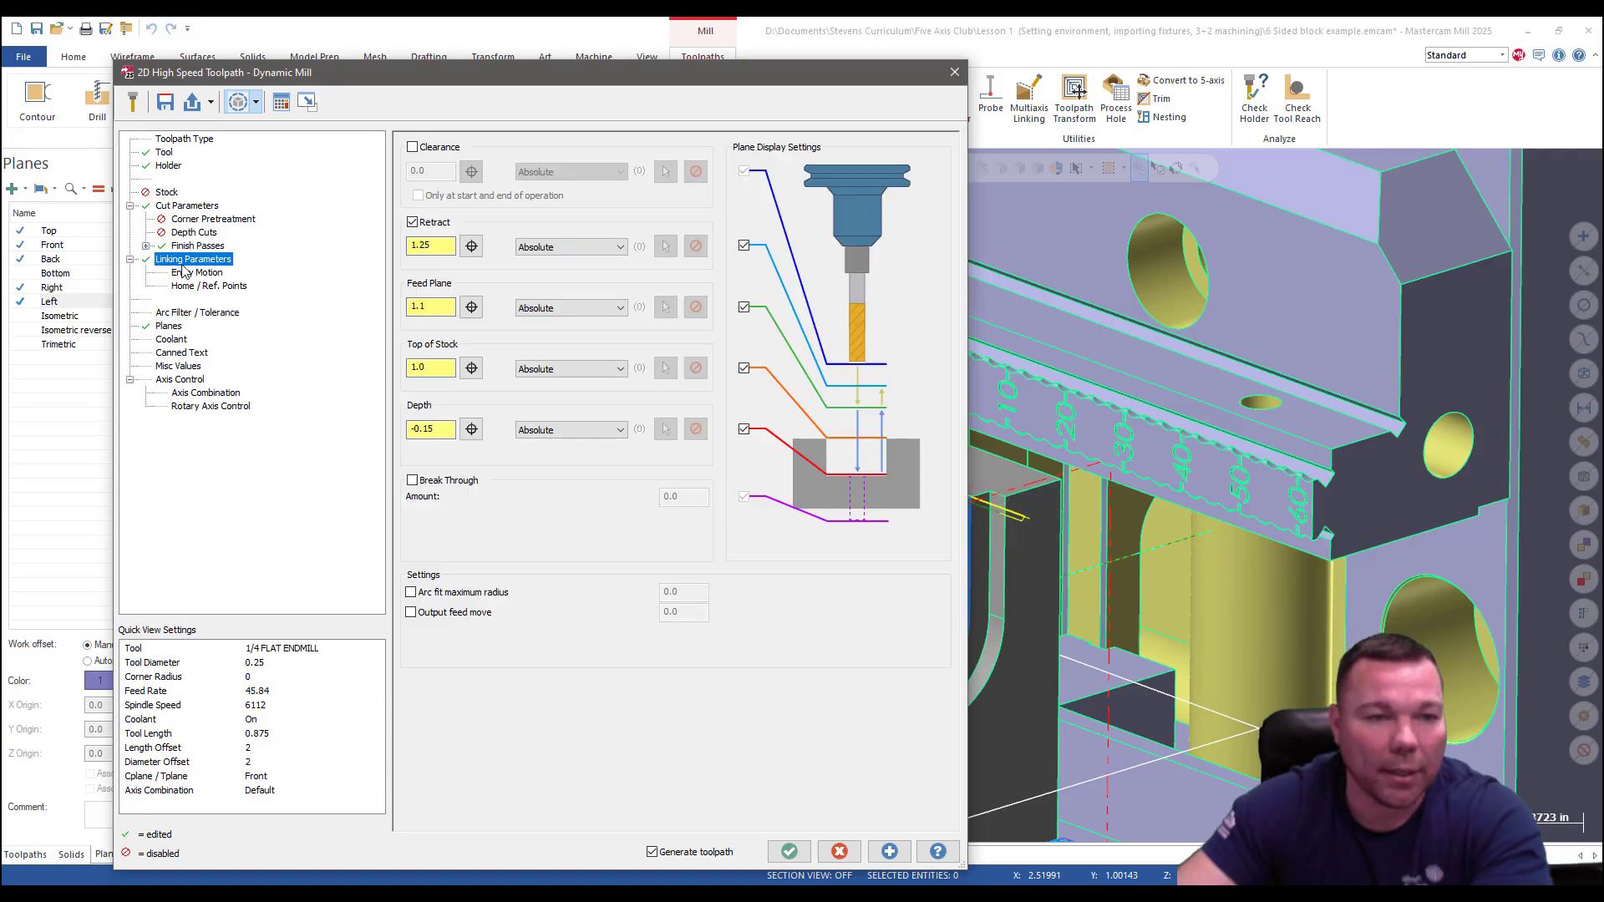
click(472, 429)
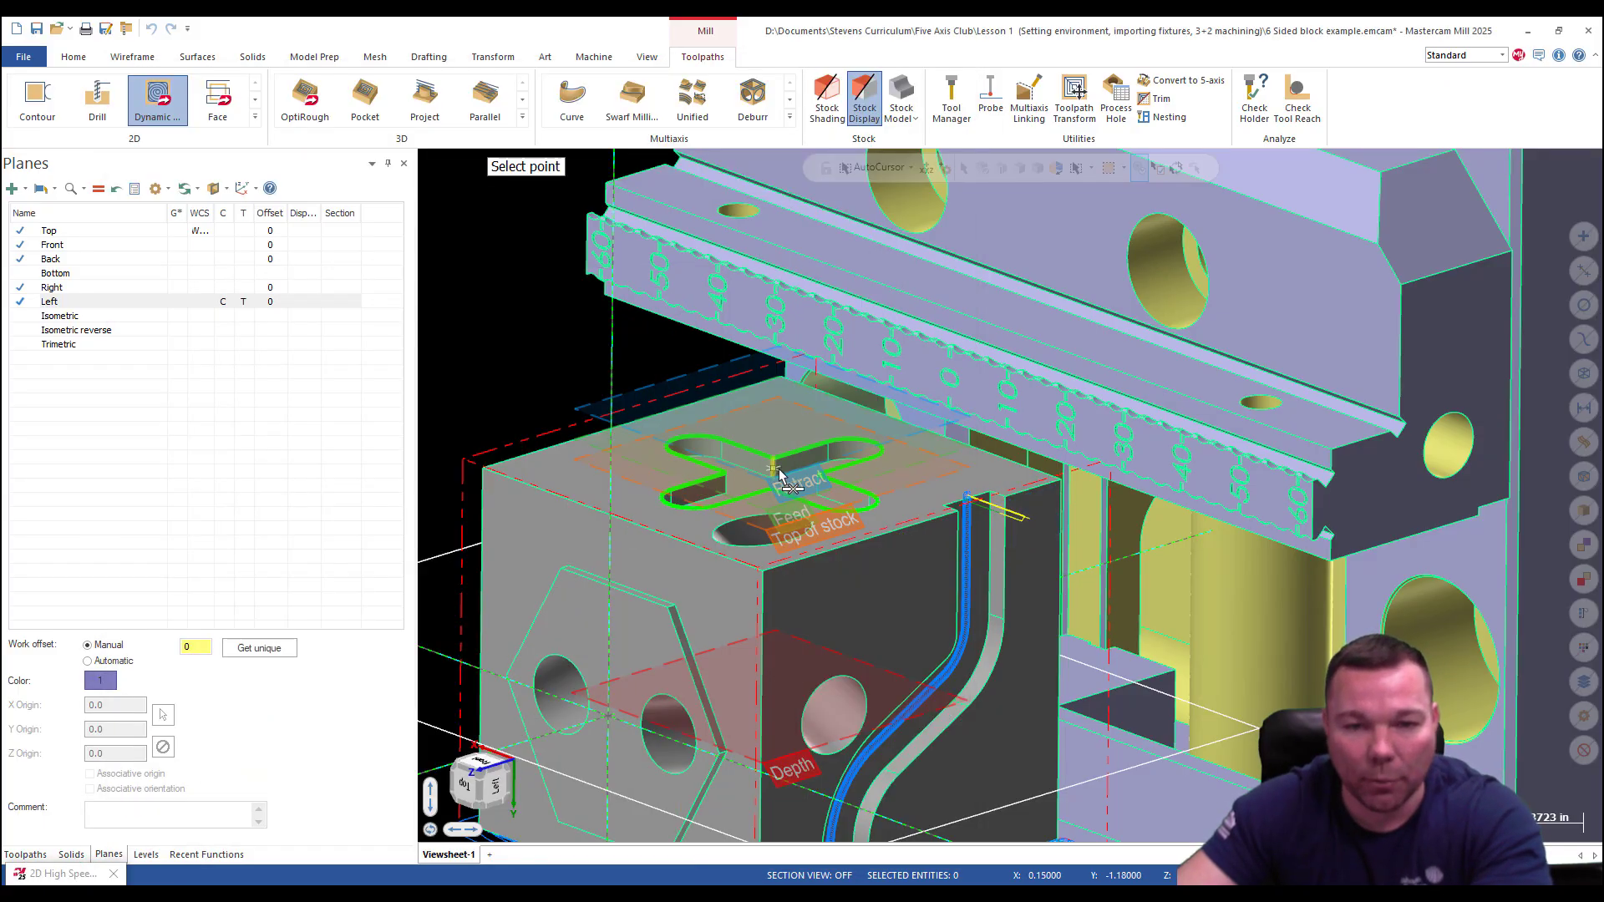
middle_drag(779, 469, 777, 503)
click(766, 482)
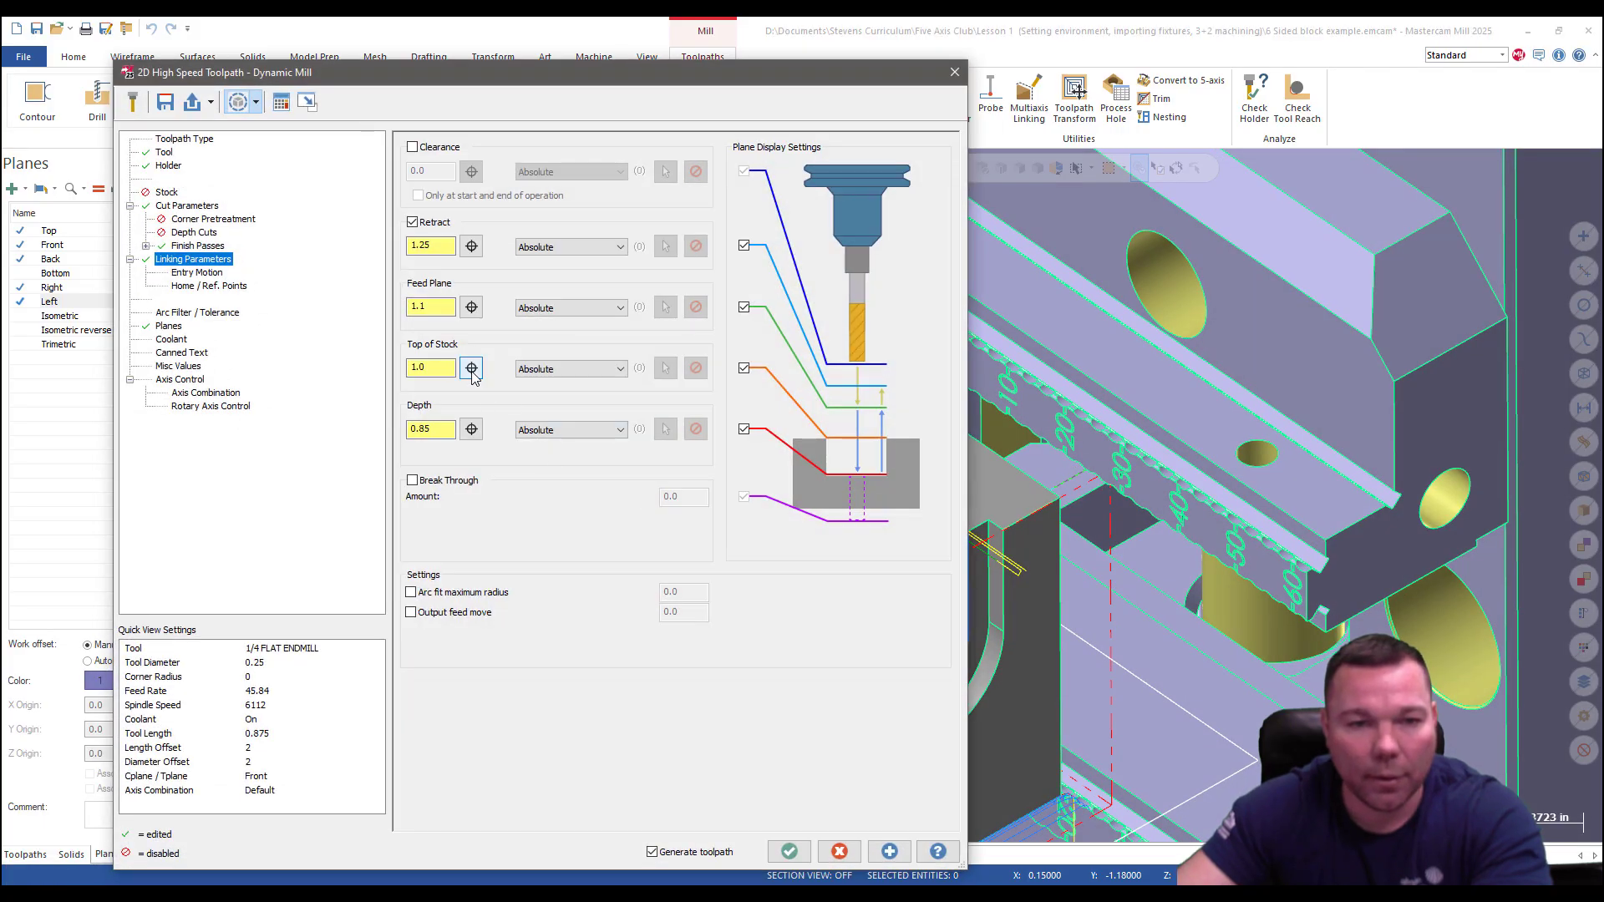
click(472, 368)
click(777, 470)
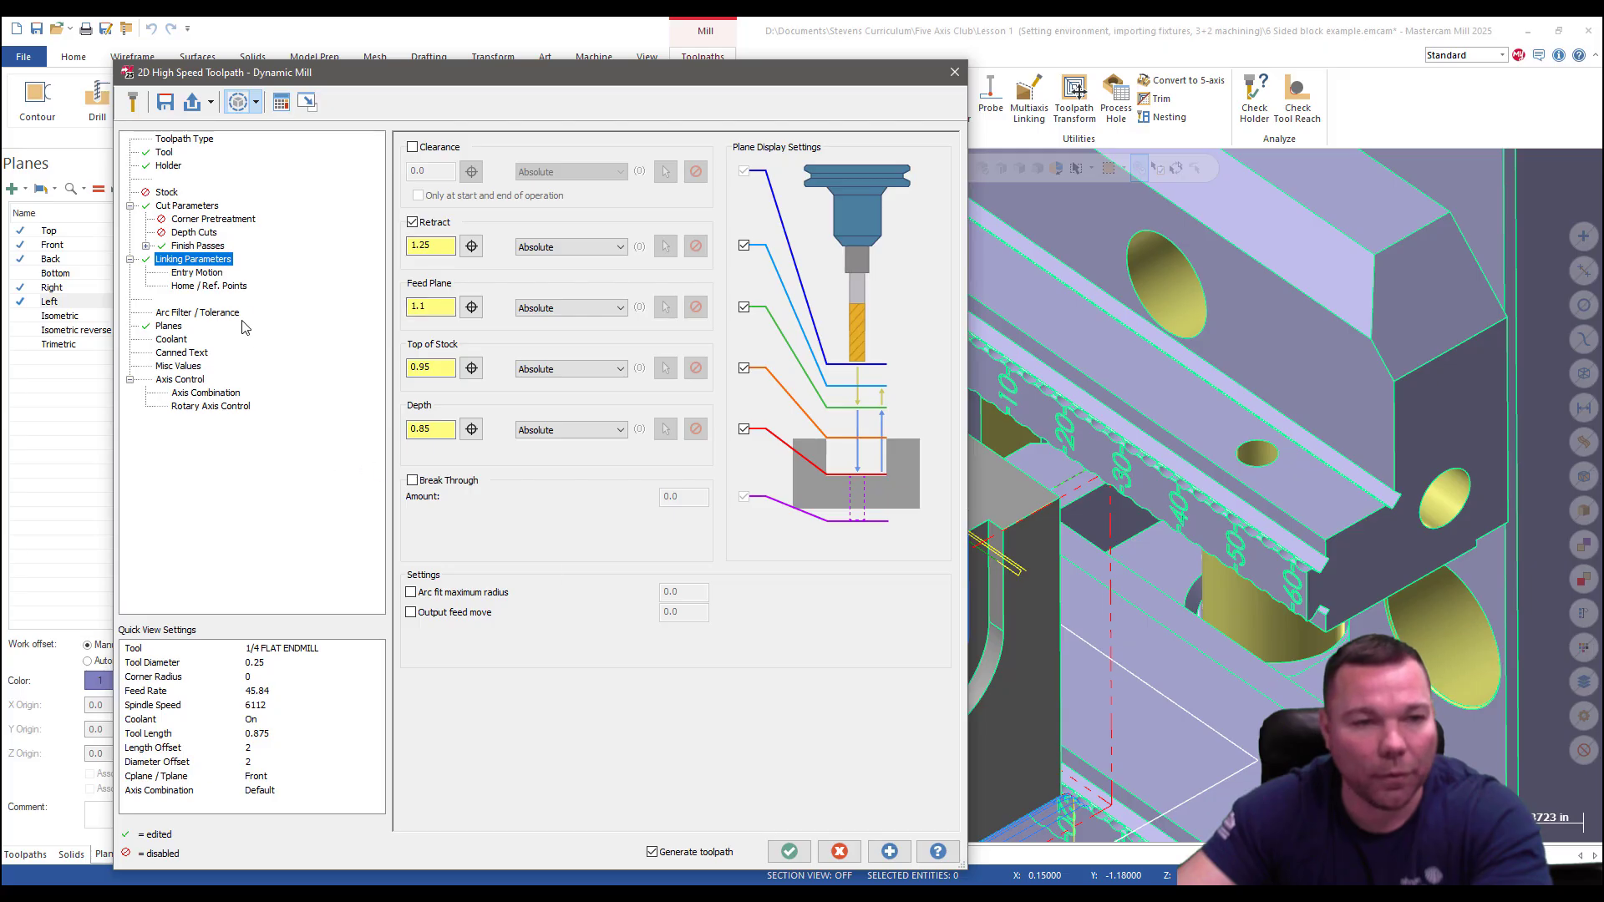
click(198, 274)
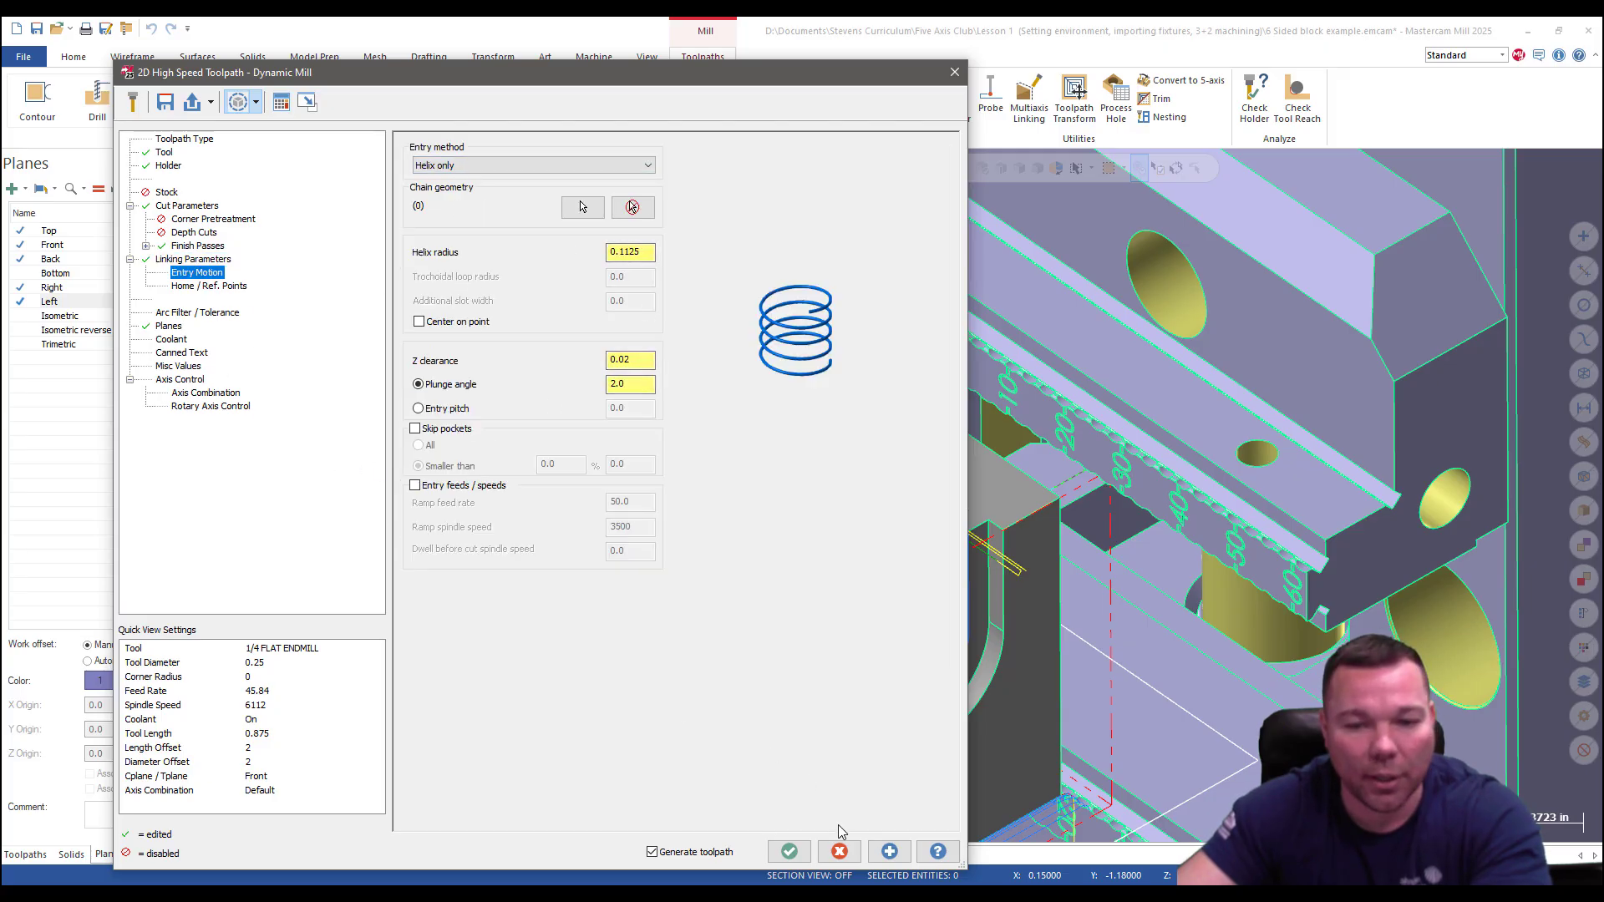
click(789, 847)
Examine the generated Dynamic Mill toolpath's entry and passes inside the cross pocket.
middle_drag(825, 452, 806, 572)
scroll(729, 555, up, 6)
scroll(773, 535, up, 2)
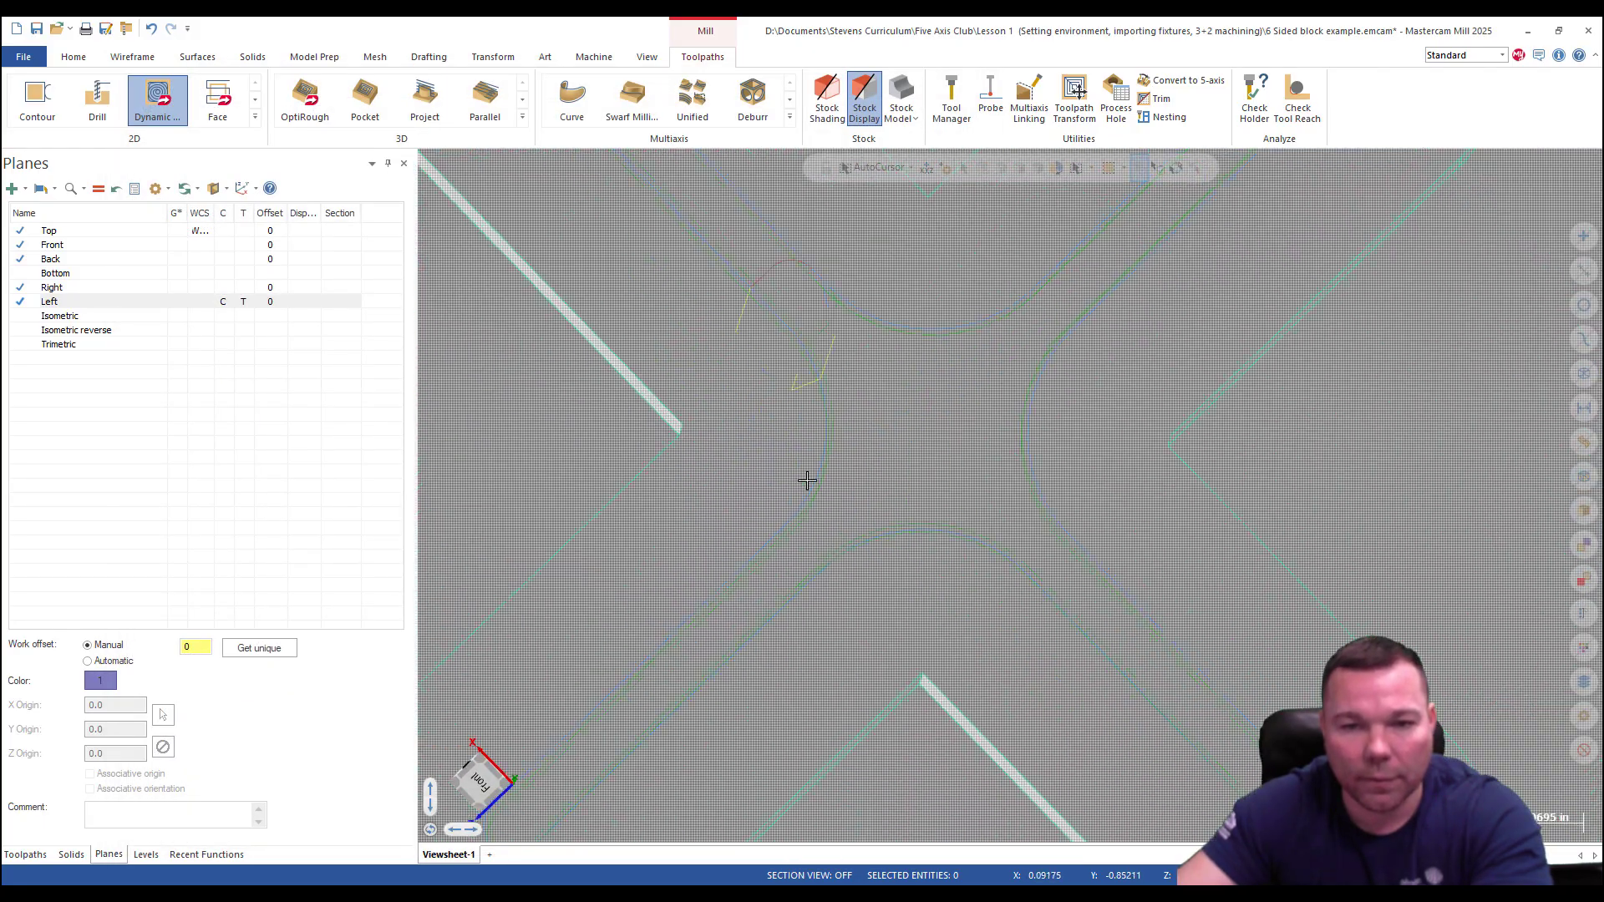
middle_drag(808, 483, 795, 388)
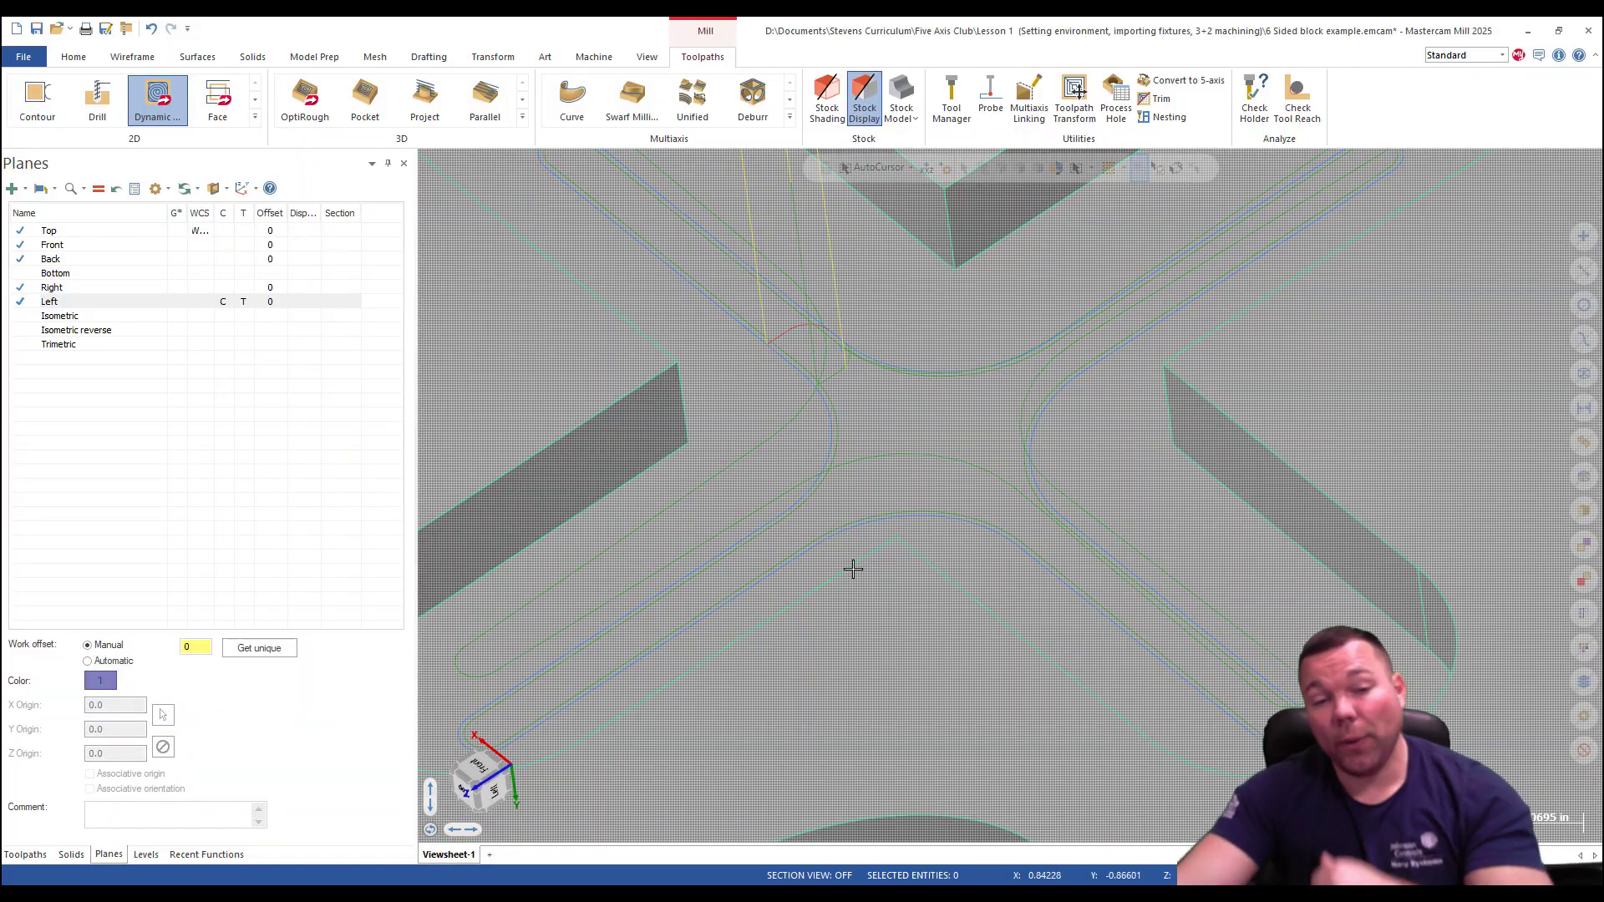
scroll(947, 535, down, 2)
middle_drag(966, 494, 889, 243)
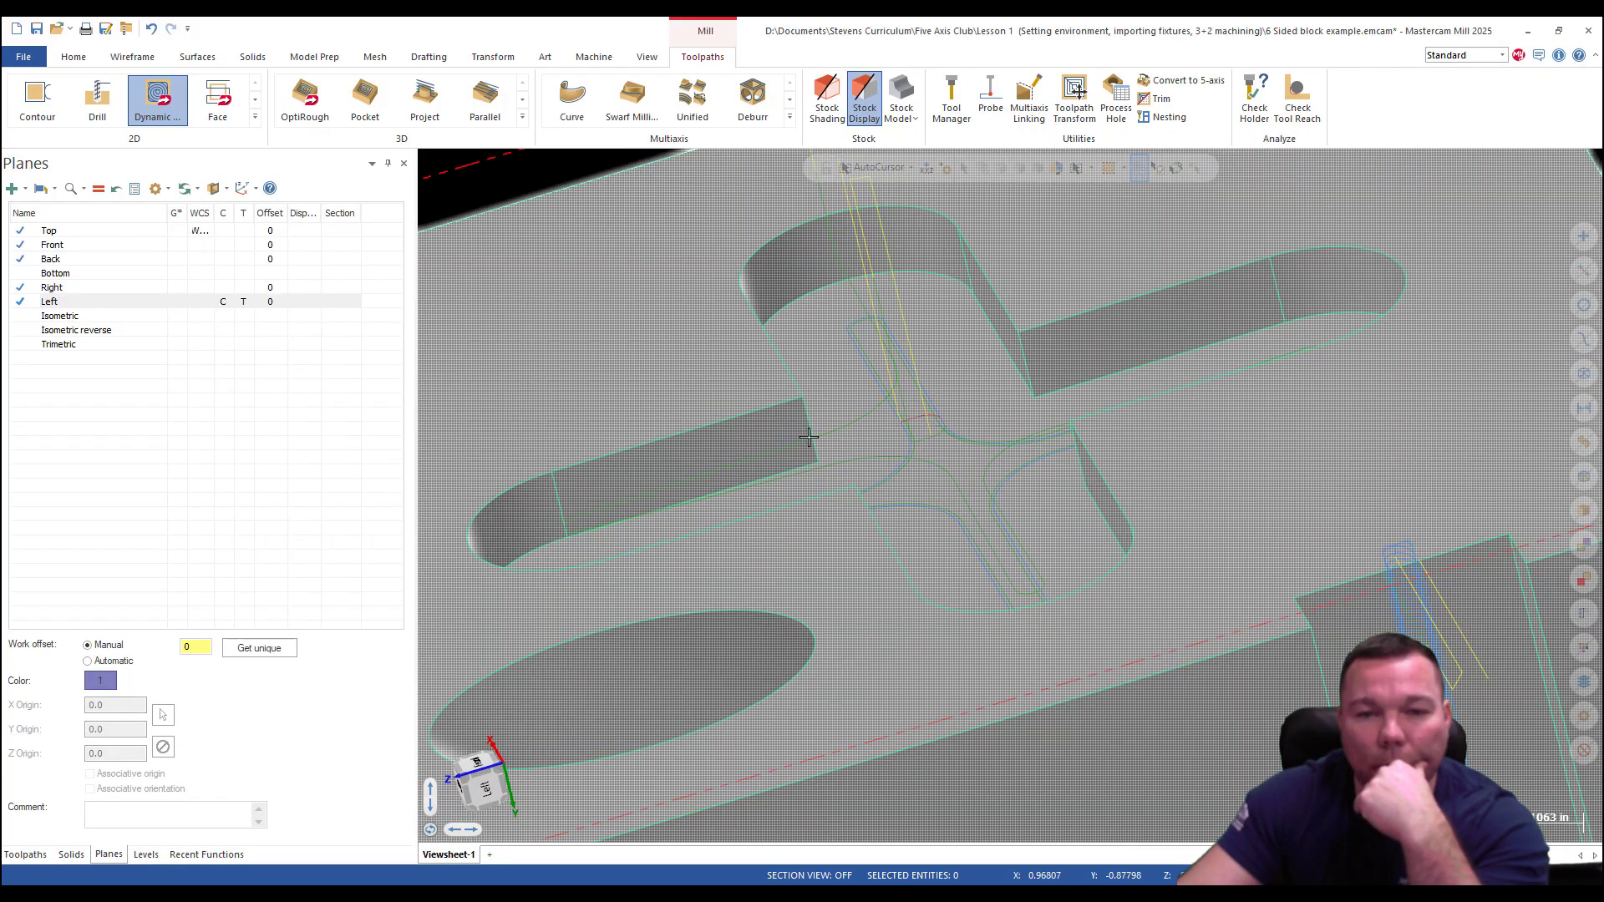
mouse_move(1060, 565)
middle_down()
mouse_move(1279, 537)
mouse_move(1335, 573)
mouse_move(1304, 616)
mouse_move(1240, 555)
mouse_move(1221, 593)
middle_up()
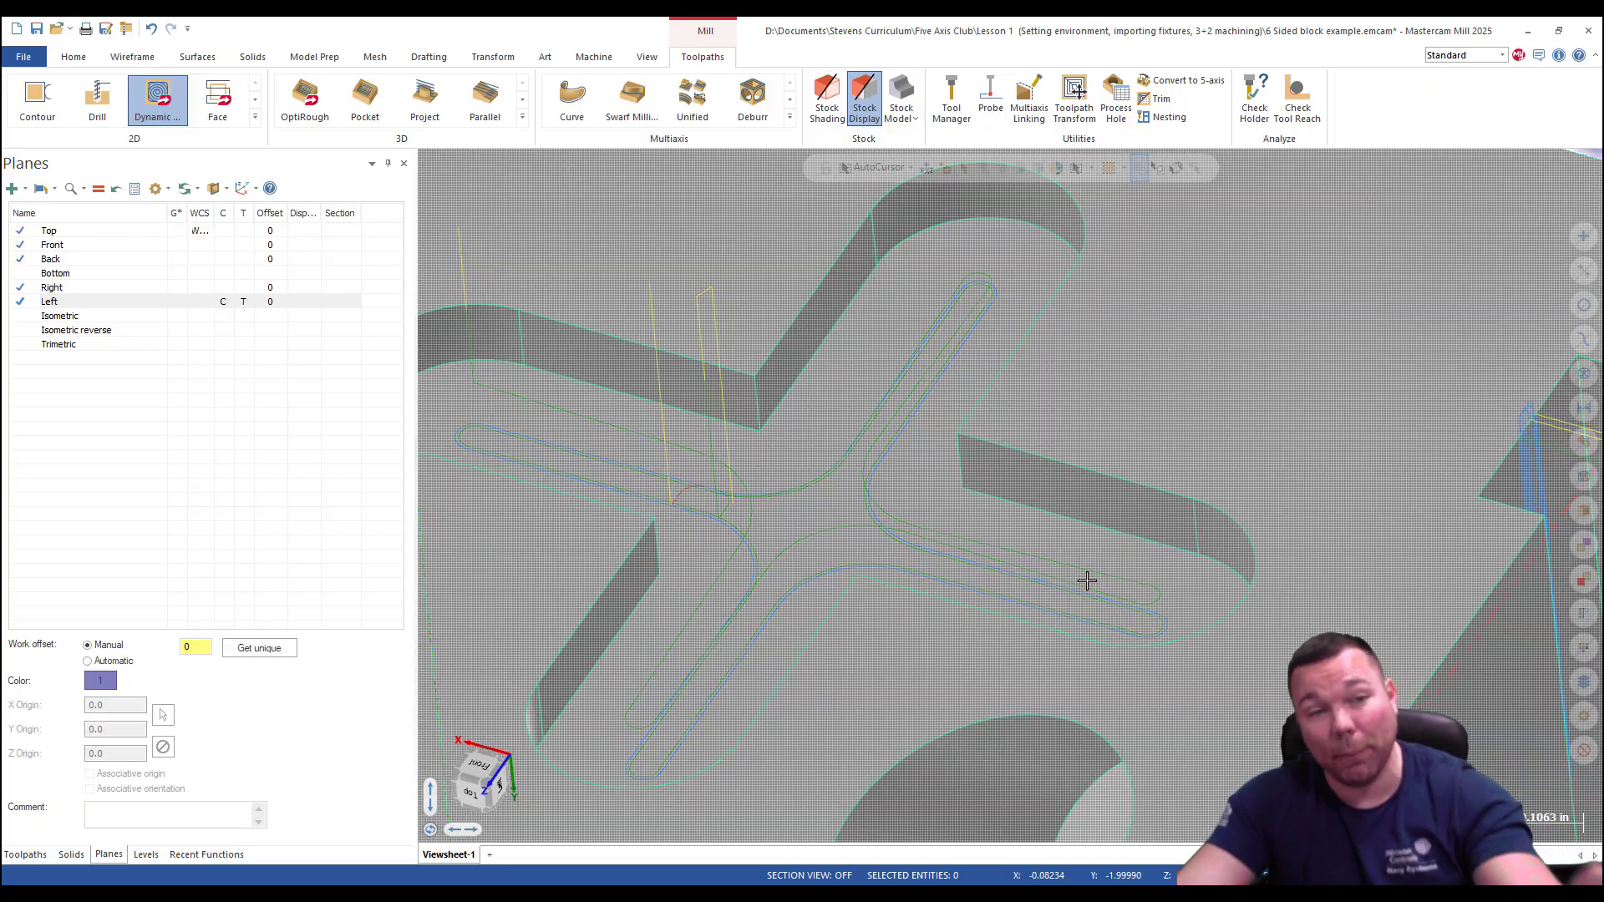
Review the entry motion settings of operation 10, accept them, and look over the whole part in its fixture.
click(25, 855)
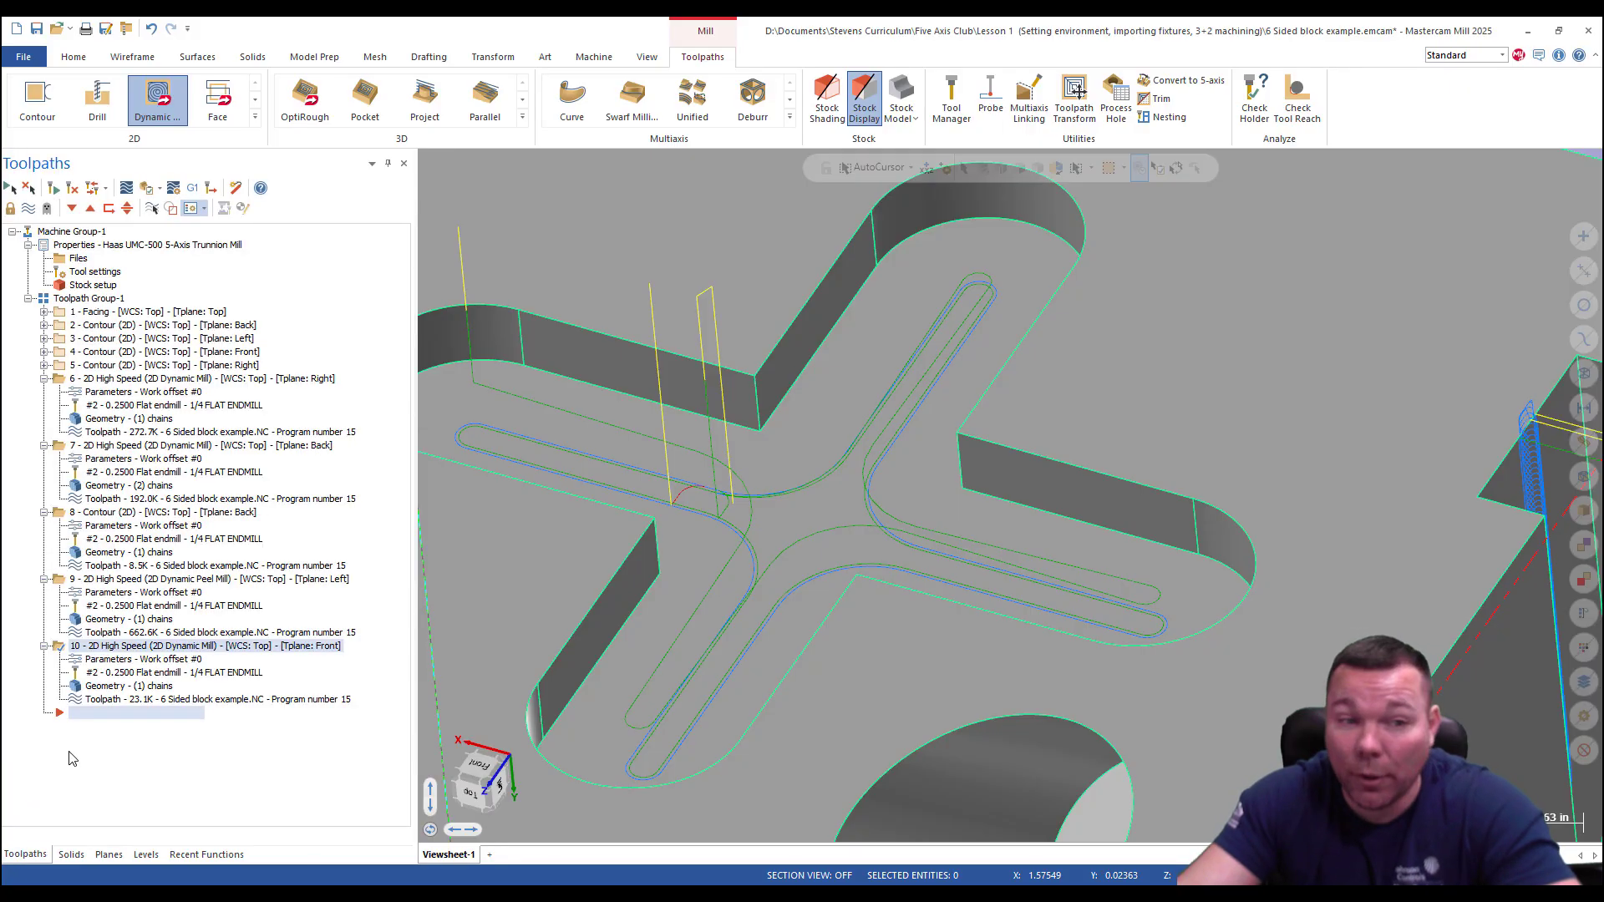
click(107, 661)
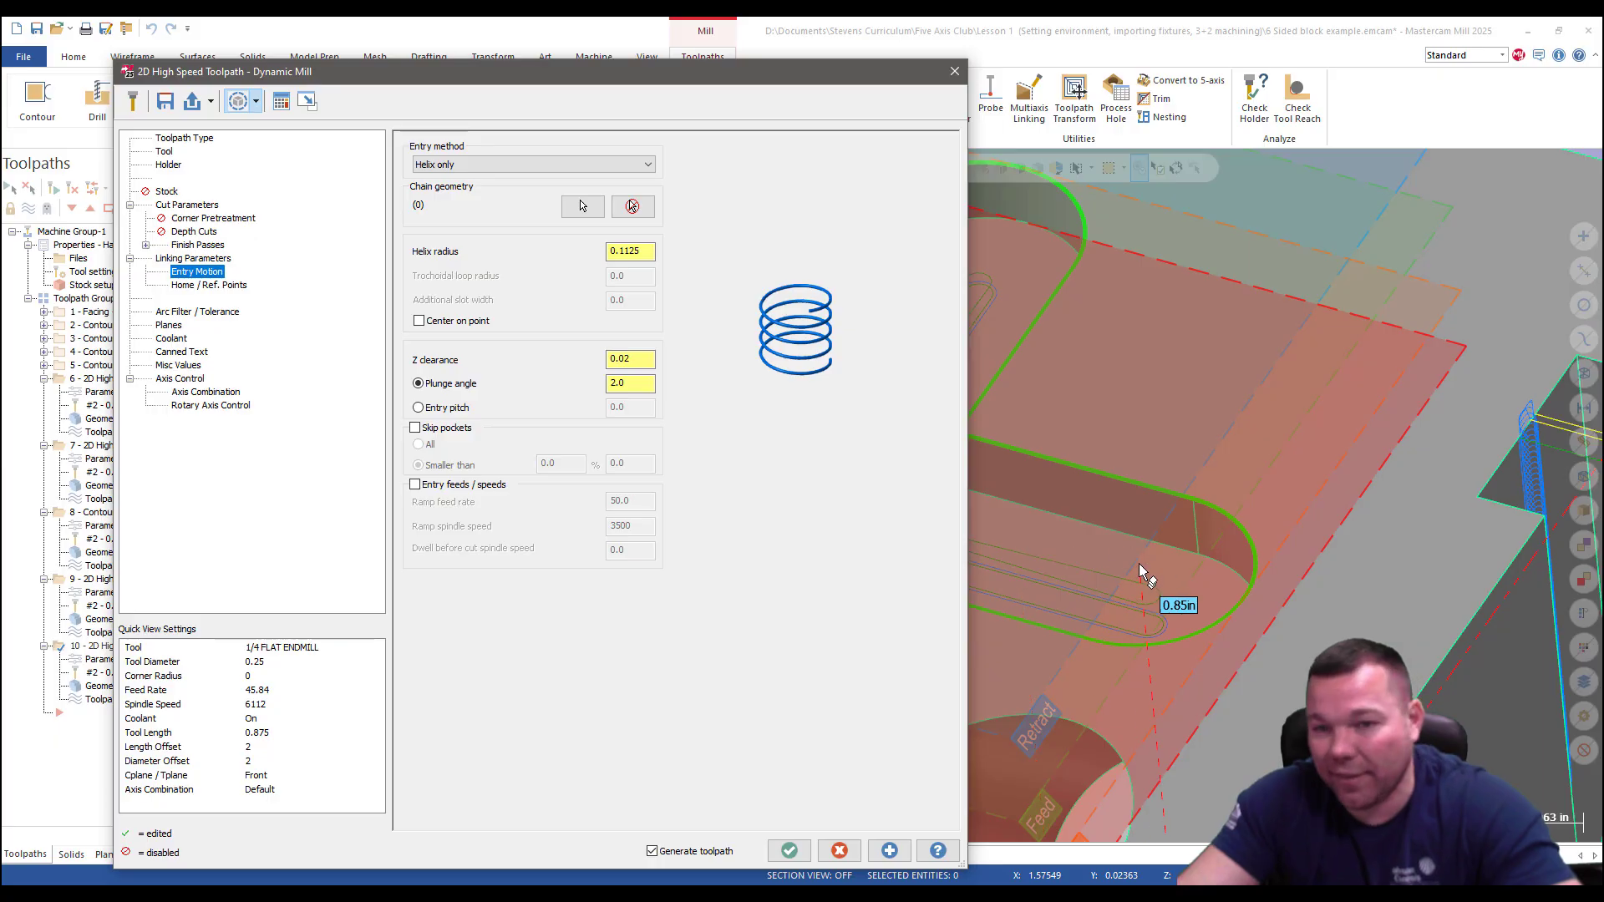
click(790, 851)
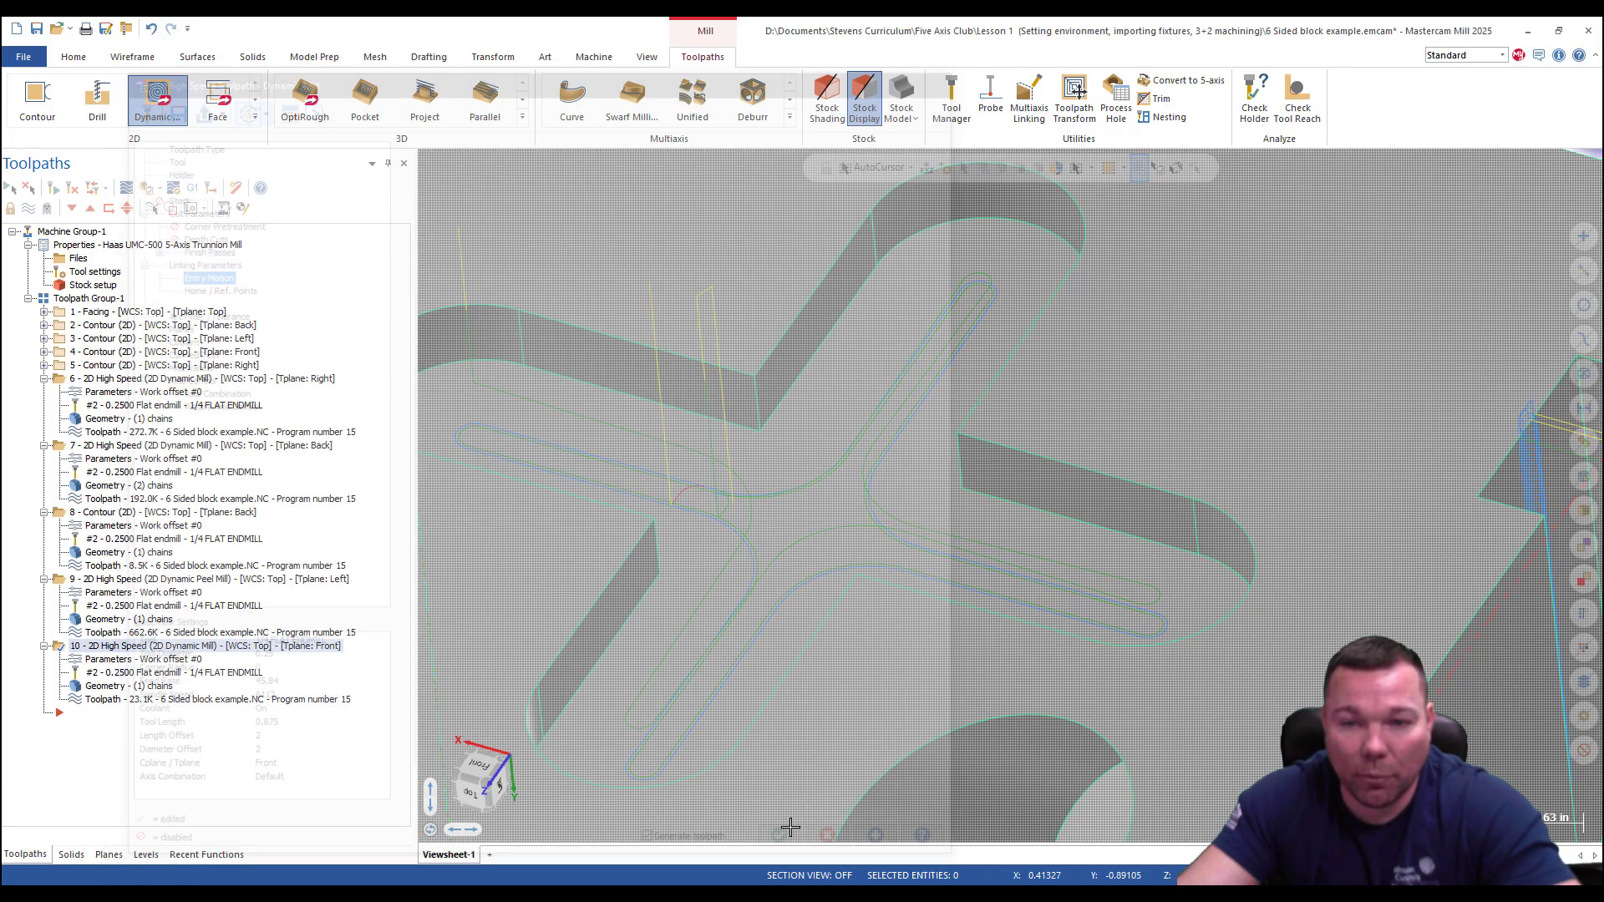
scroll(898, 481, up, 4)
mouse_move(904, 474)
middle_down()
mouse_move(785, 484)
mouse_move(845, 530)
middle_up()
scroll(797, 459, down, 5)
scroll(797, 432, down, 3)
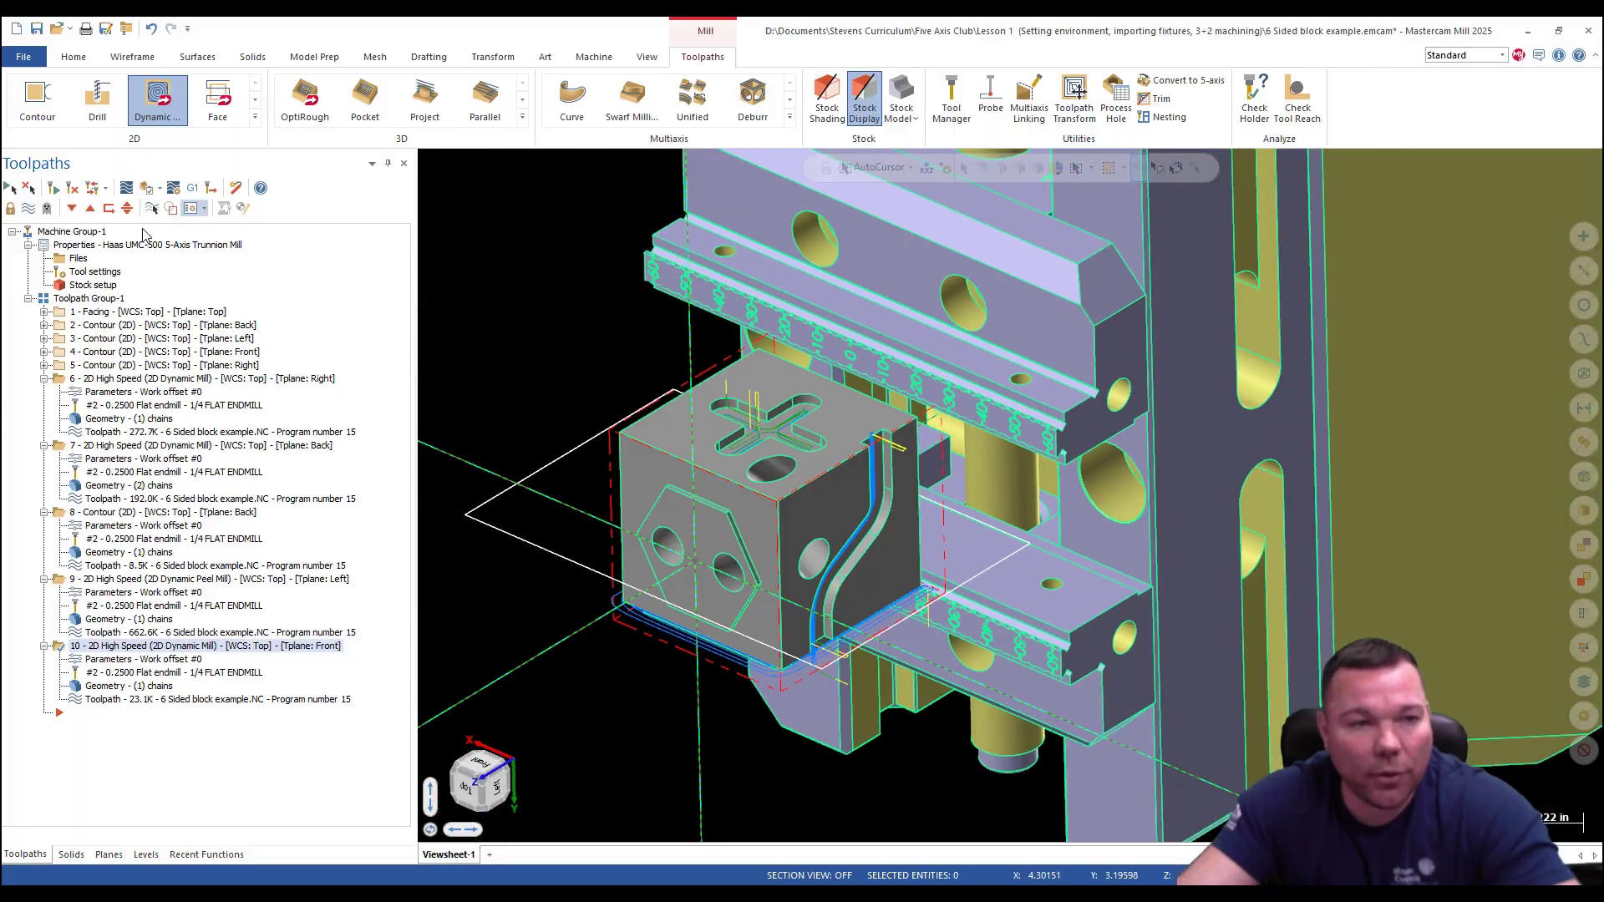
Save the file and collapse operations 6 through 10 in the toolpath tree.
click(37, 31)
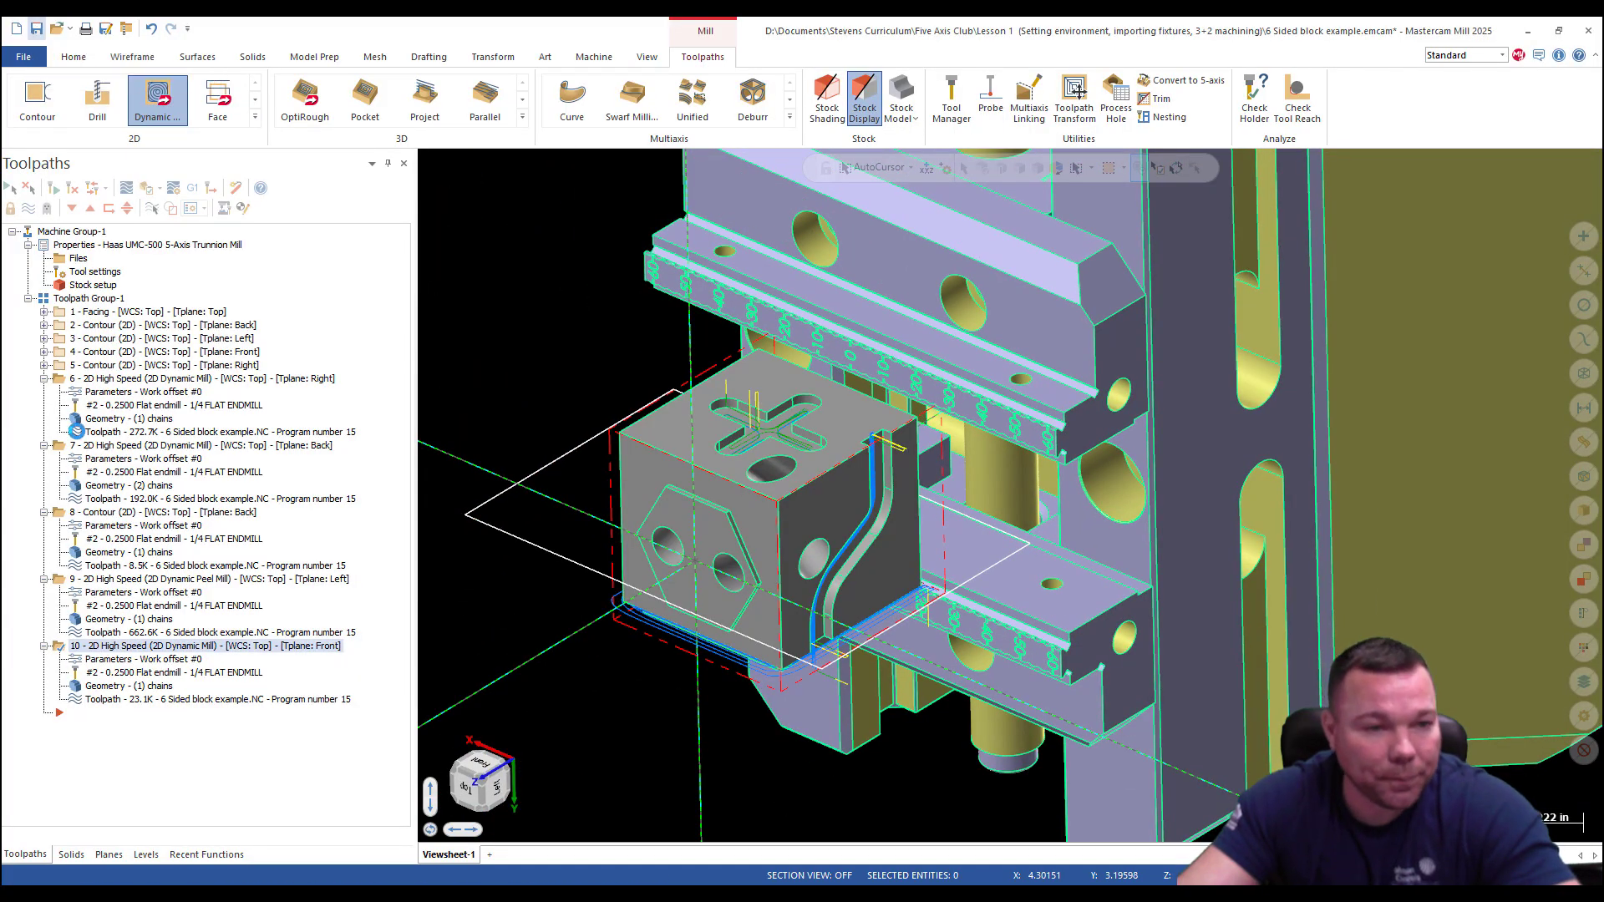
click(44, 379)
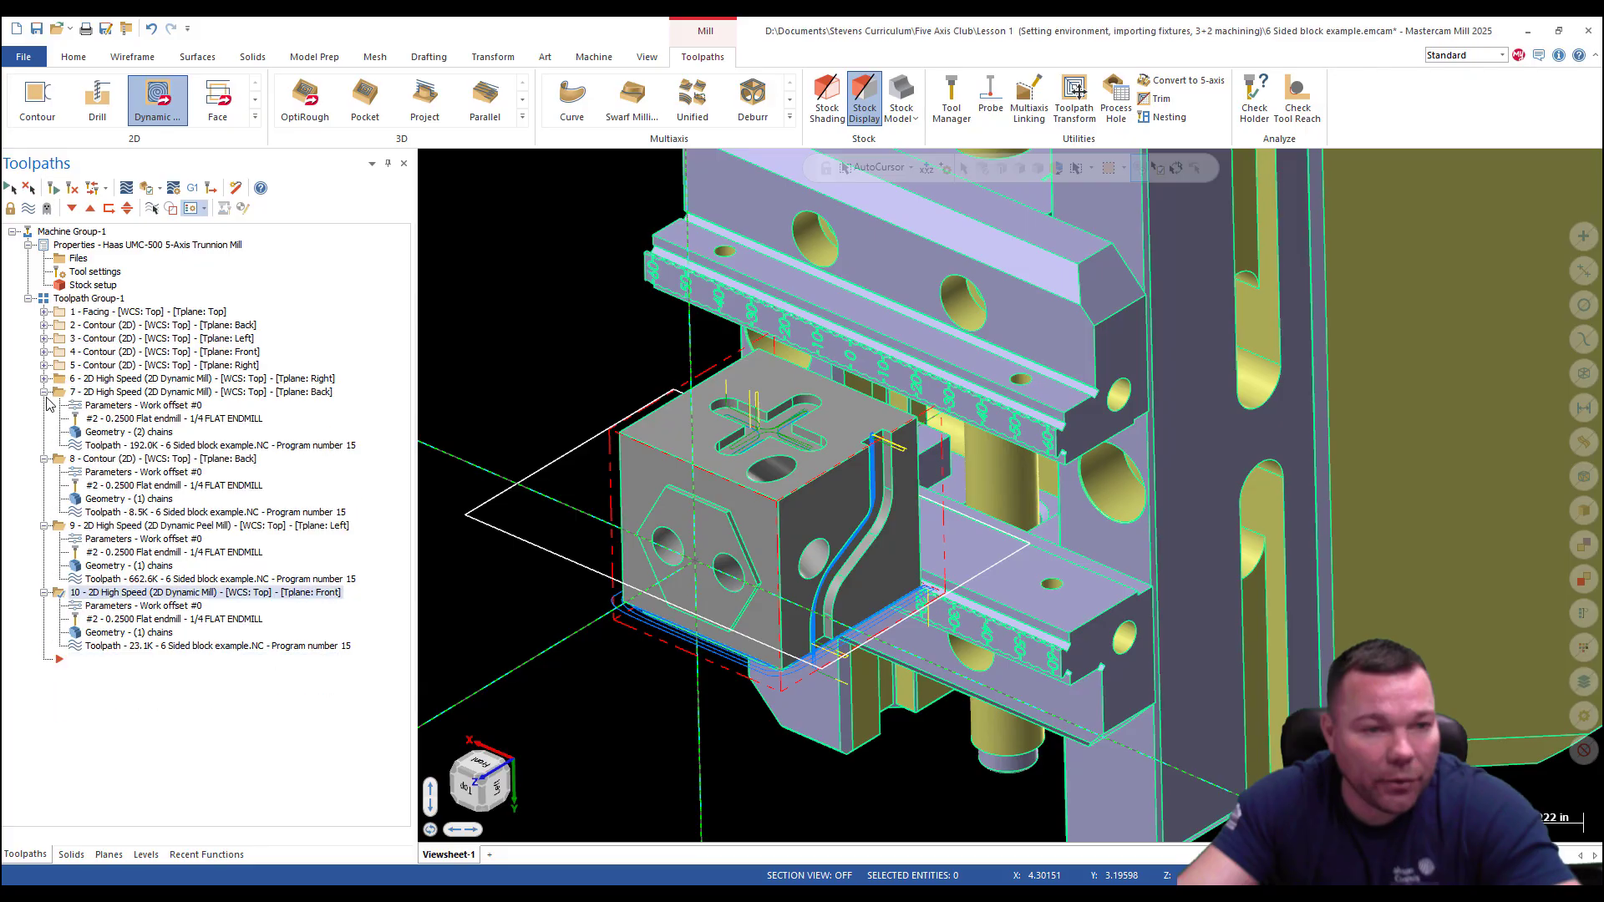
click(44, 392)
click(45, 405)
click(44, 419)
click(44, 432)
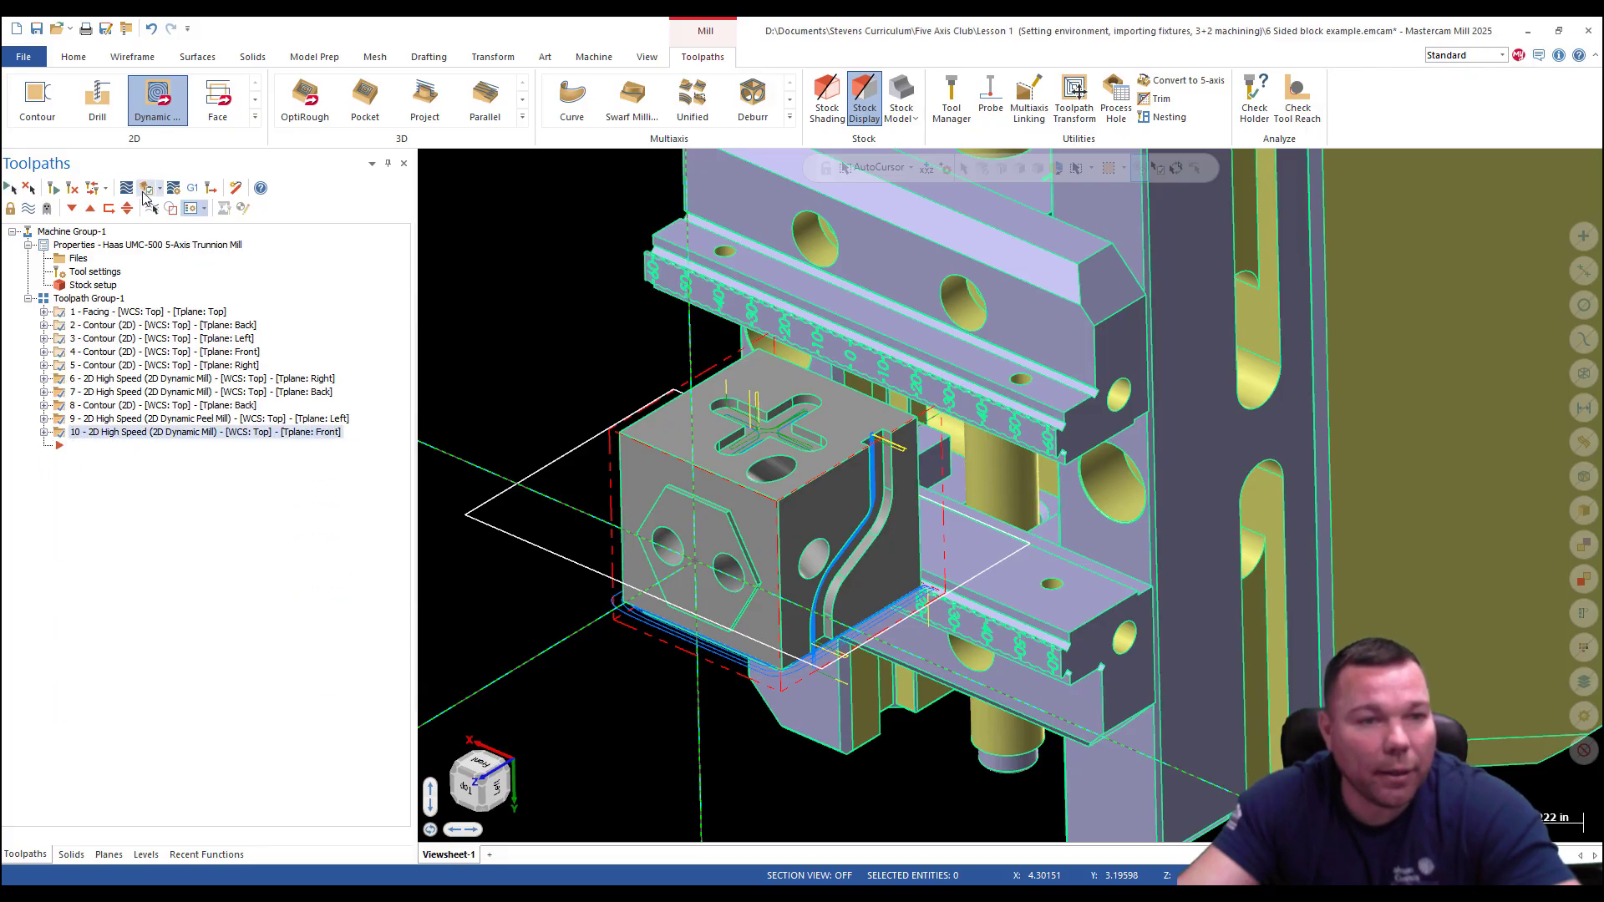
Verify all ten operations in the Mastercam Simulator and inspect the machined block from several sides.
click(192, 189)
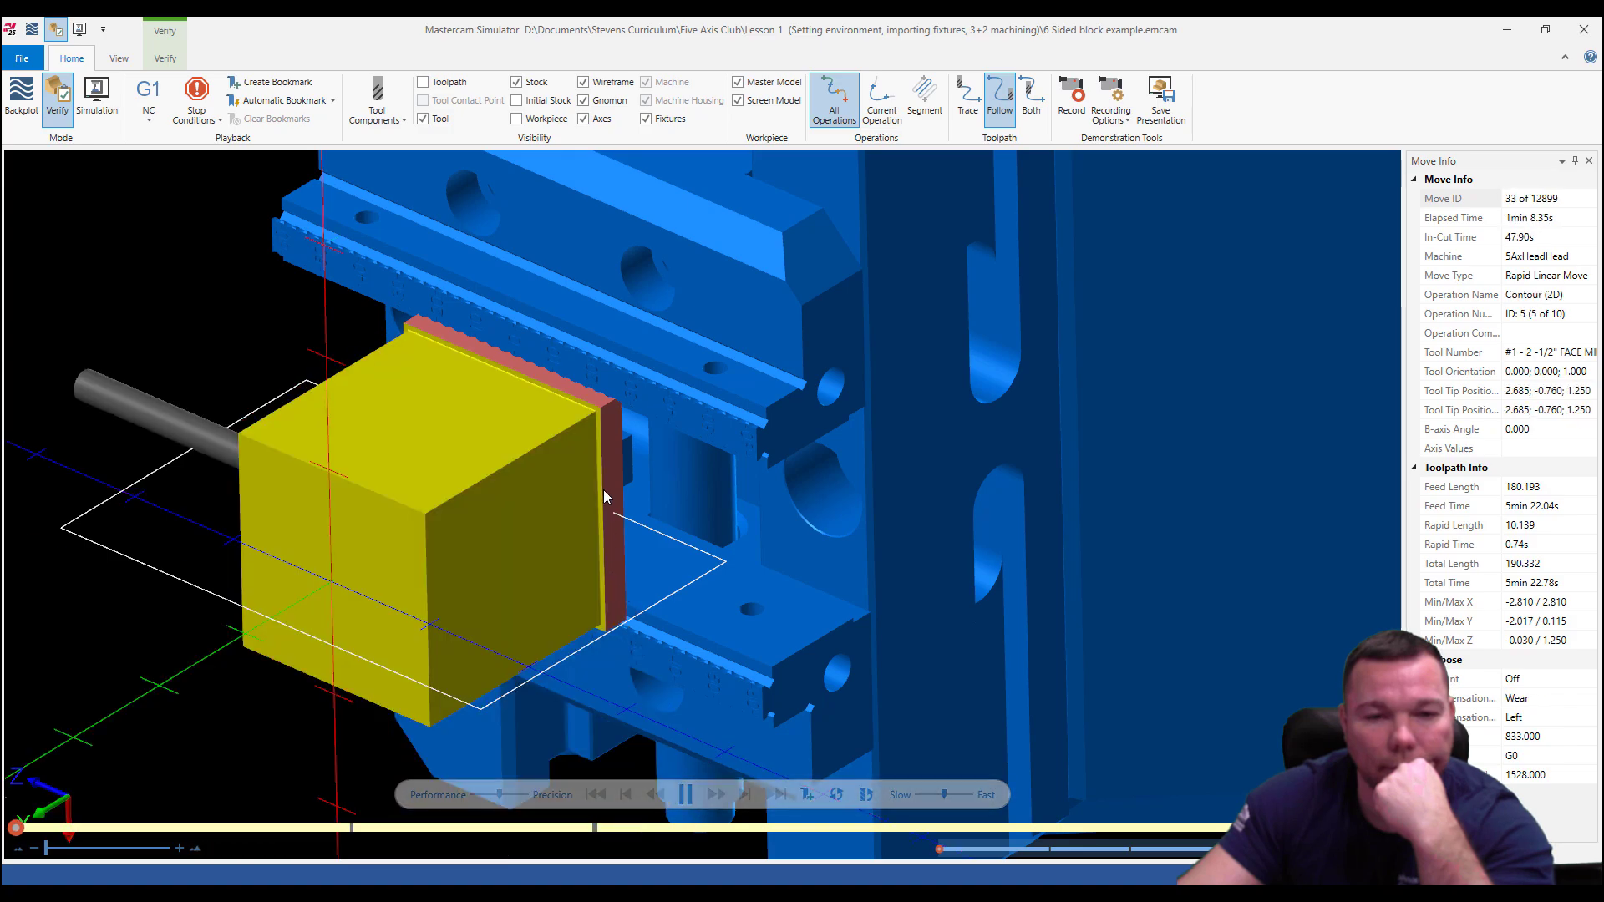
scroll(610, 473, down, 5)
middle_drag(681, 522, 609, 398)
middle_drag(483, 533, 525, 515)
scroll(524, 515, up, 5)
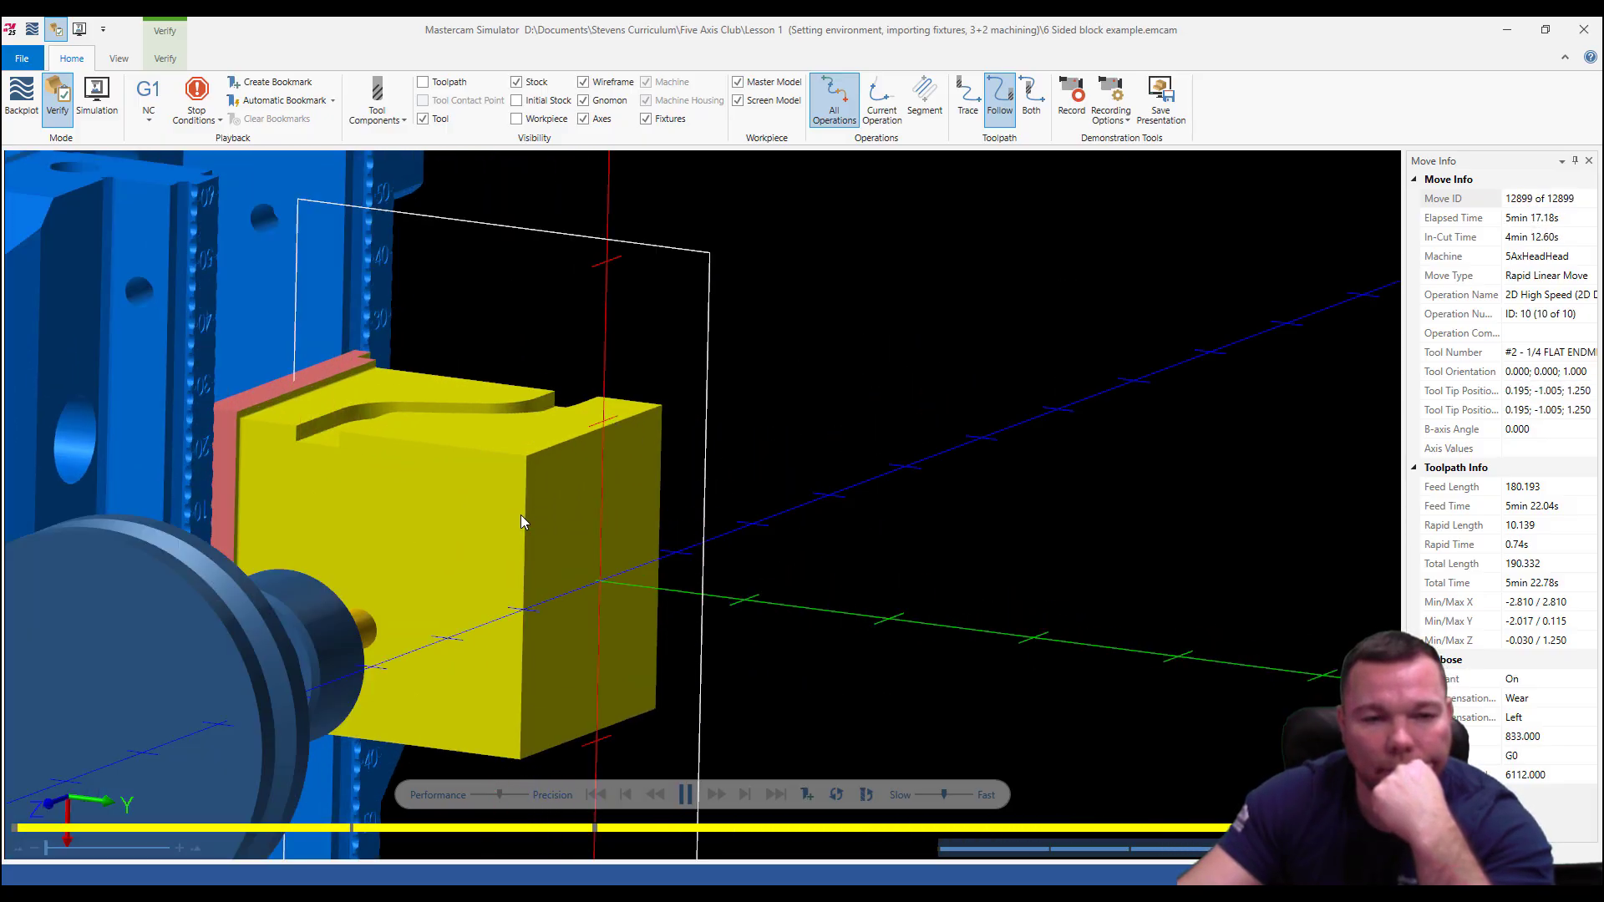
mouse_move(443, 588)
middle_down()
mouse_move(469, 518)
mouse_move(452, 455)
mouse_move(437, 488)
mouse_move(448, 437)
mouse_move(461, 458)
mouse_move(340, 584)
mouse_move(258, 519)
mouse_move(360, 543)
mouse_move(404, 529)
mouse_move(443, 568)
middle_up()
Restart the verification, skip through operations 1 to 5, and slow down the playback for operation 6.
click(592, 798)
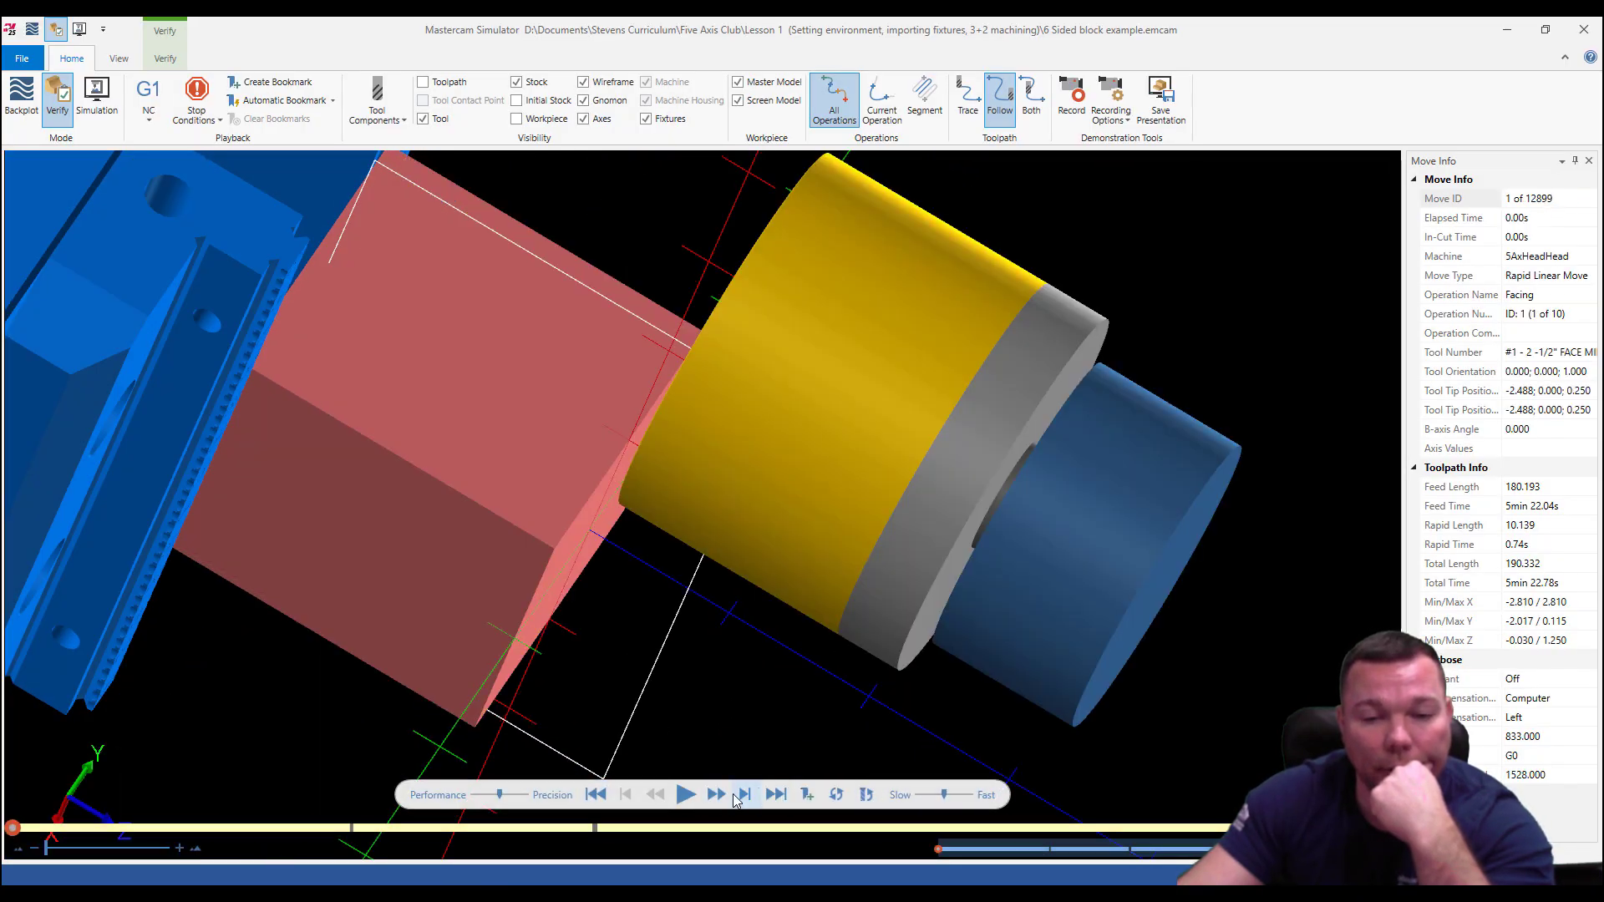
click(746, 794)
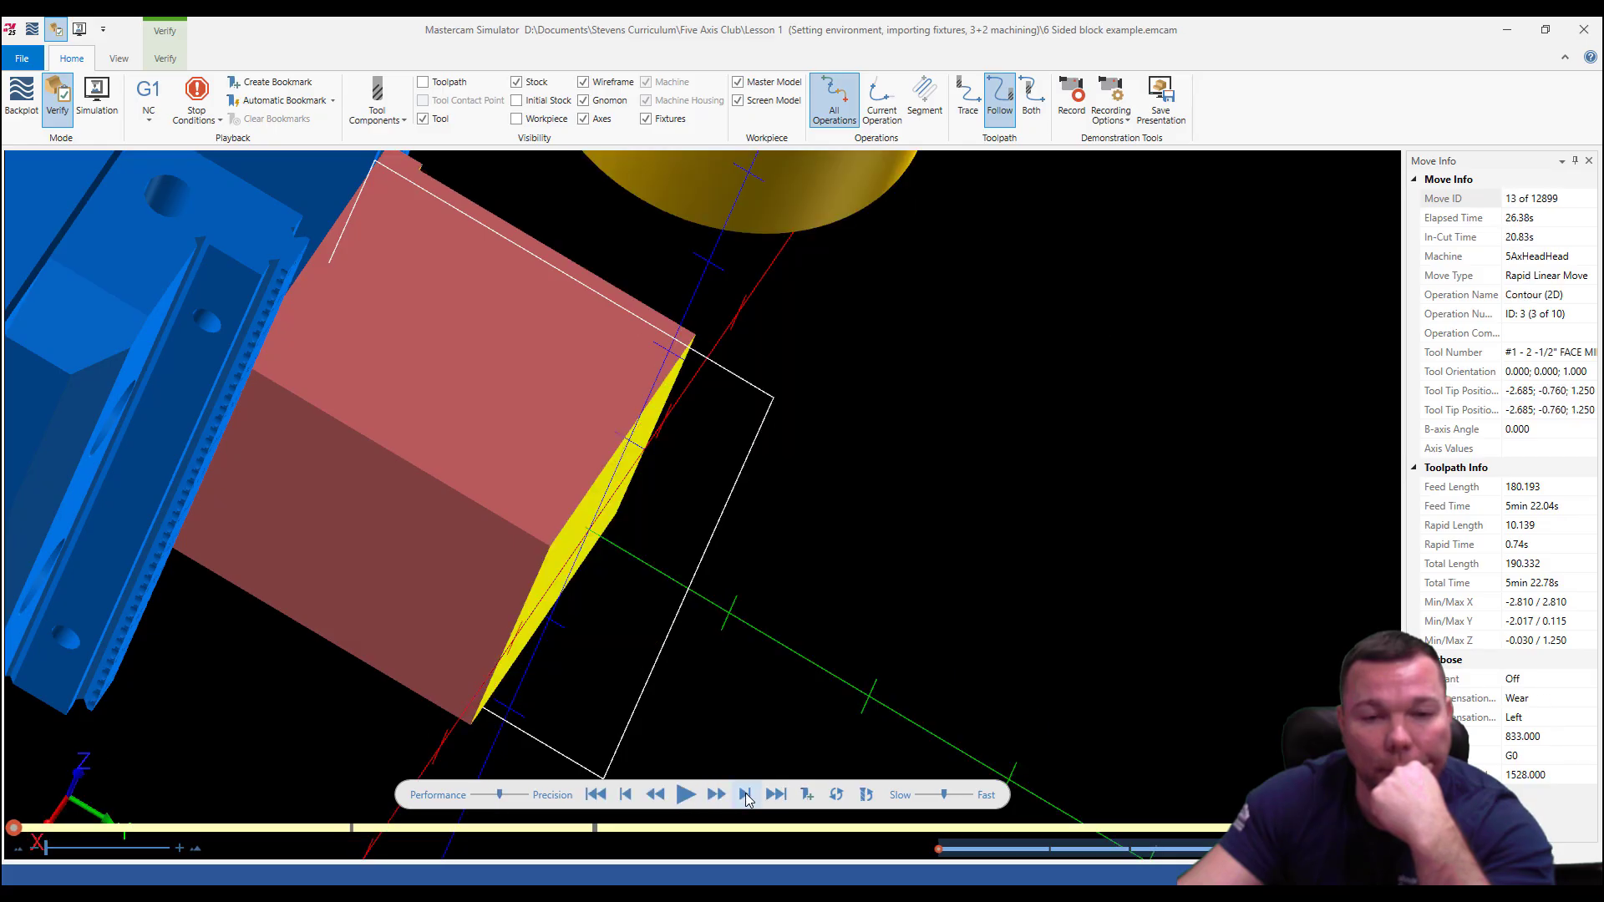
click(745, 793)
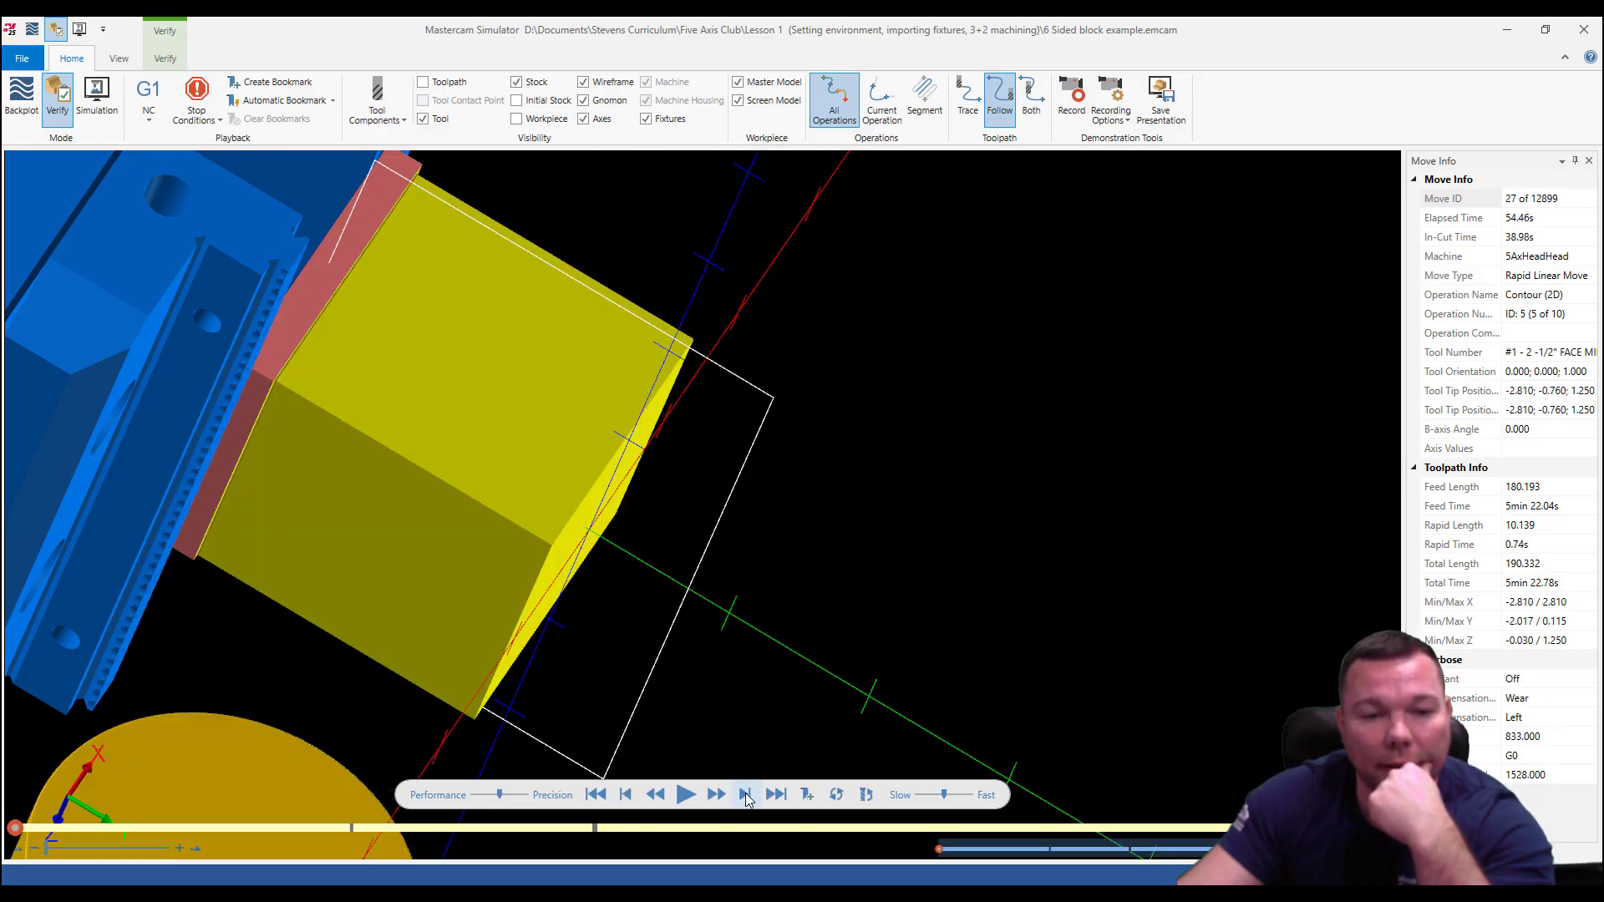
click(745, 794)
middle_drag(691, 533, 679, 698)
scroll(458, 503, down, 4)
click(927, 795)
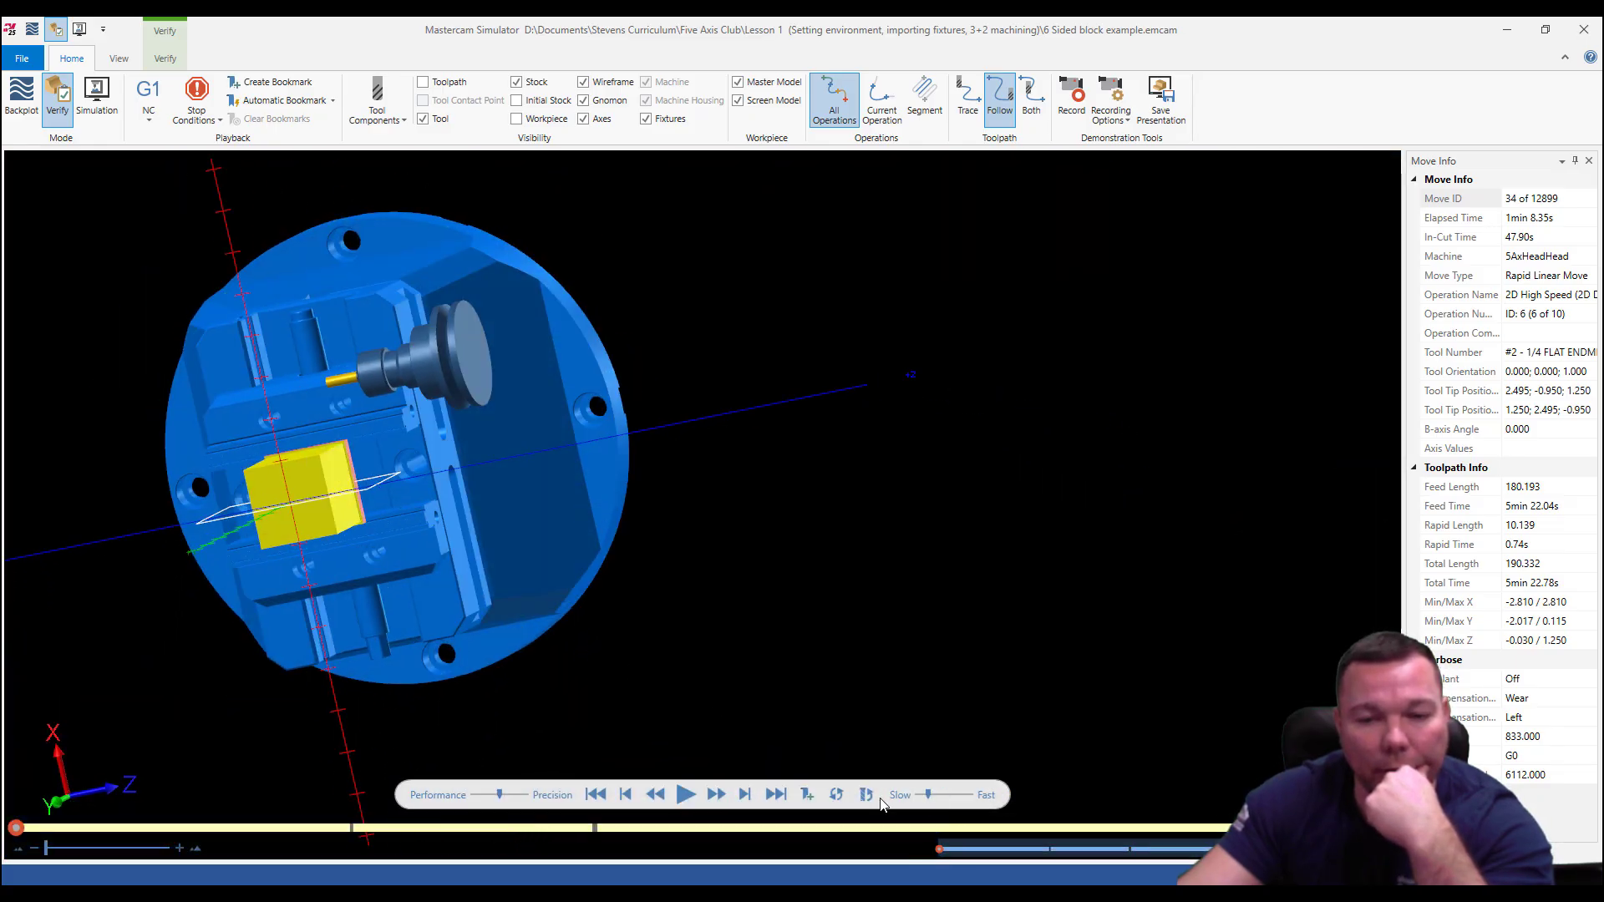
Play operations 6 through 10 at reduced speed, watching the cuts and the holder's clearance to the vise from several sides.
scroll(339, 485, up, 5)
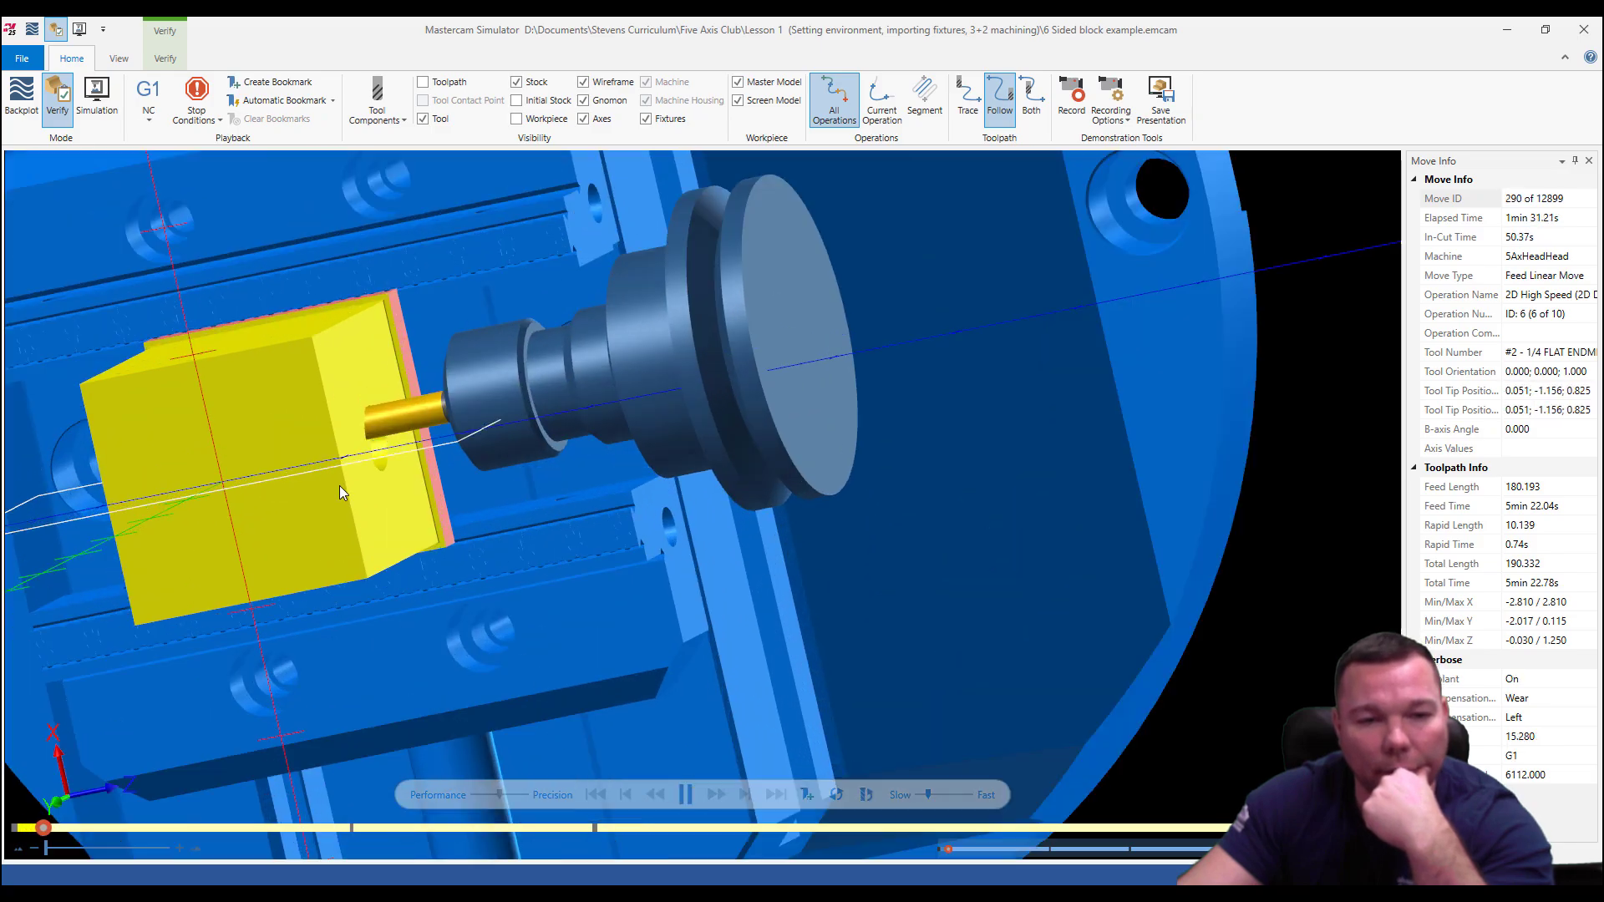
middle_drag(344, 476, 426, 579)
scroll(527, 515, down, 5)
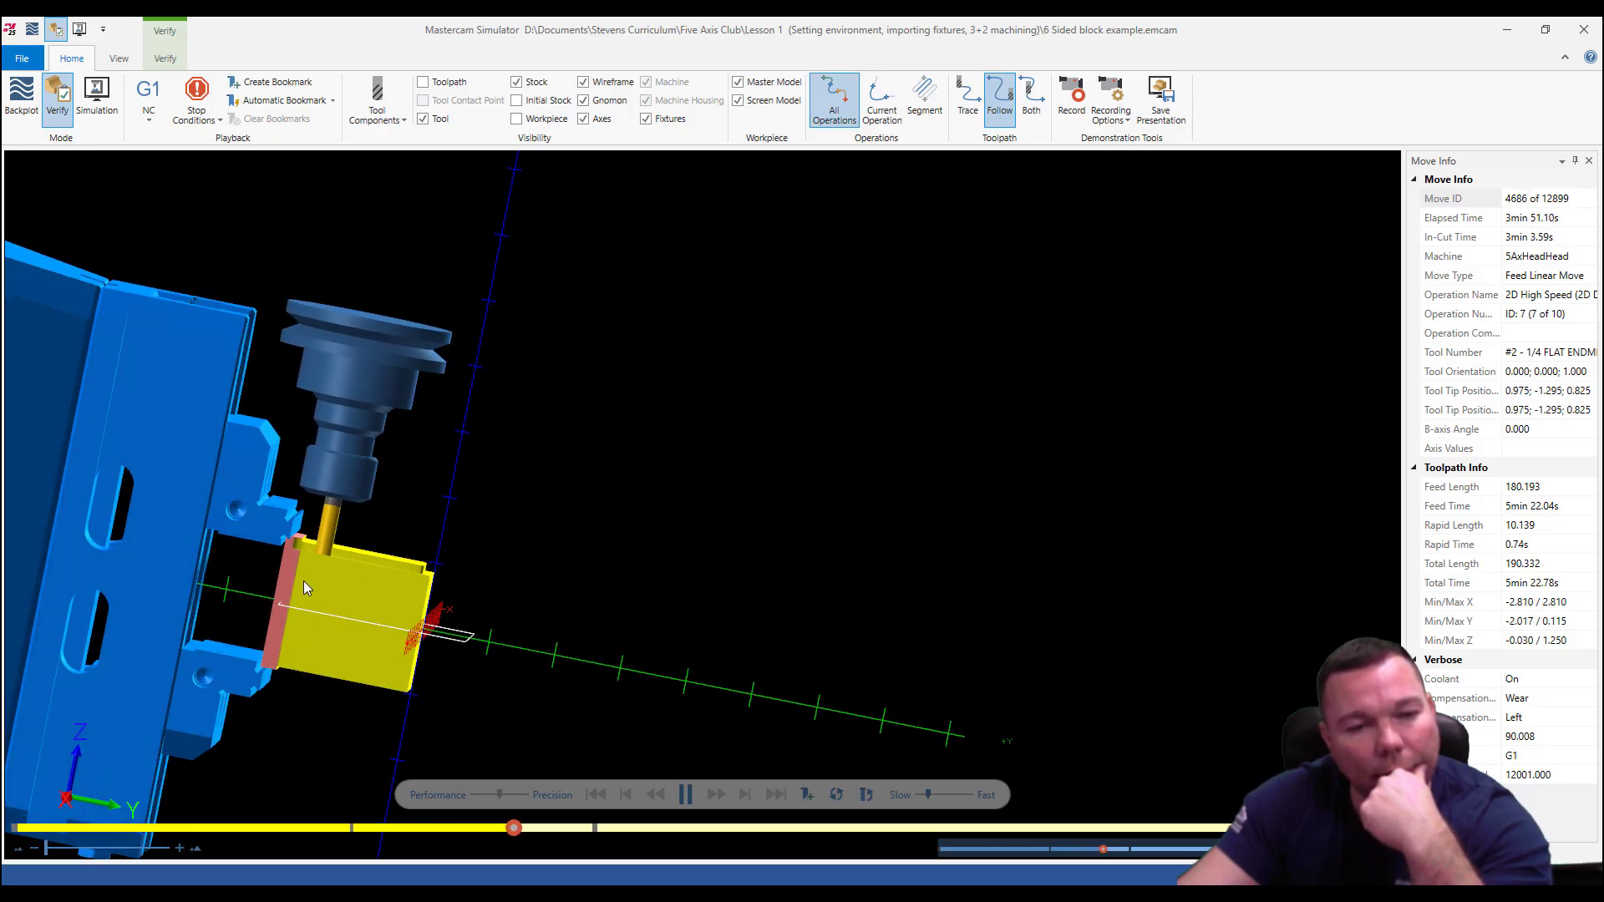
scroll(299, 544, up, 5)
scroll(309, 516, up, 2)
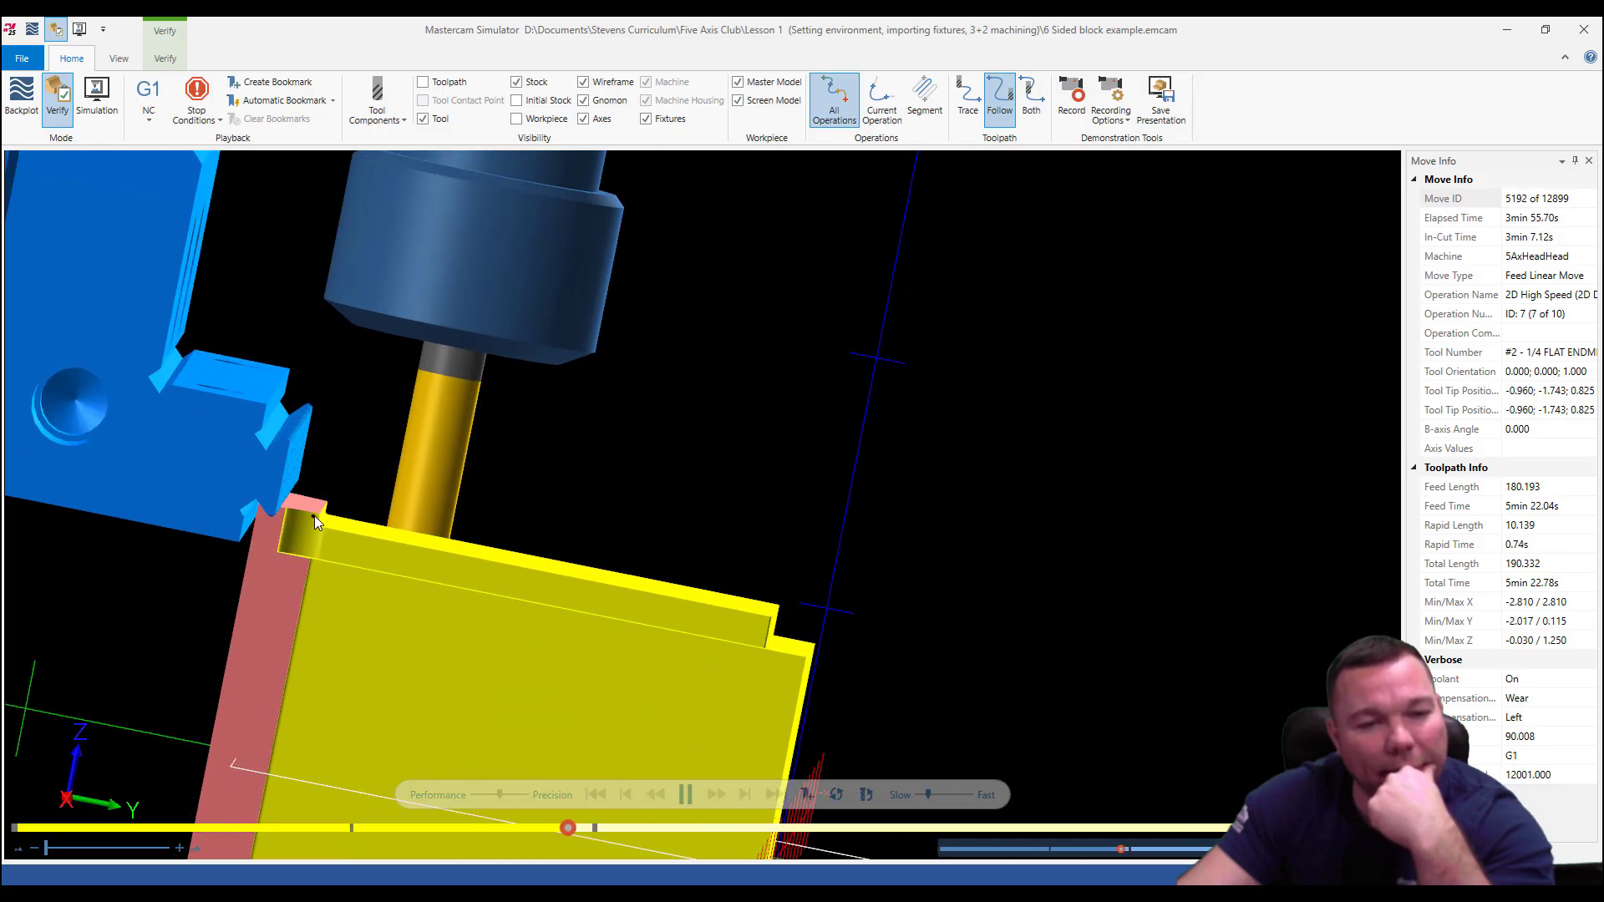
scroll(353, 476, down, 4)
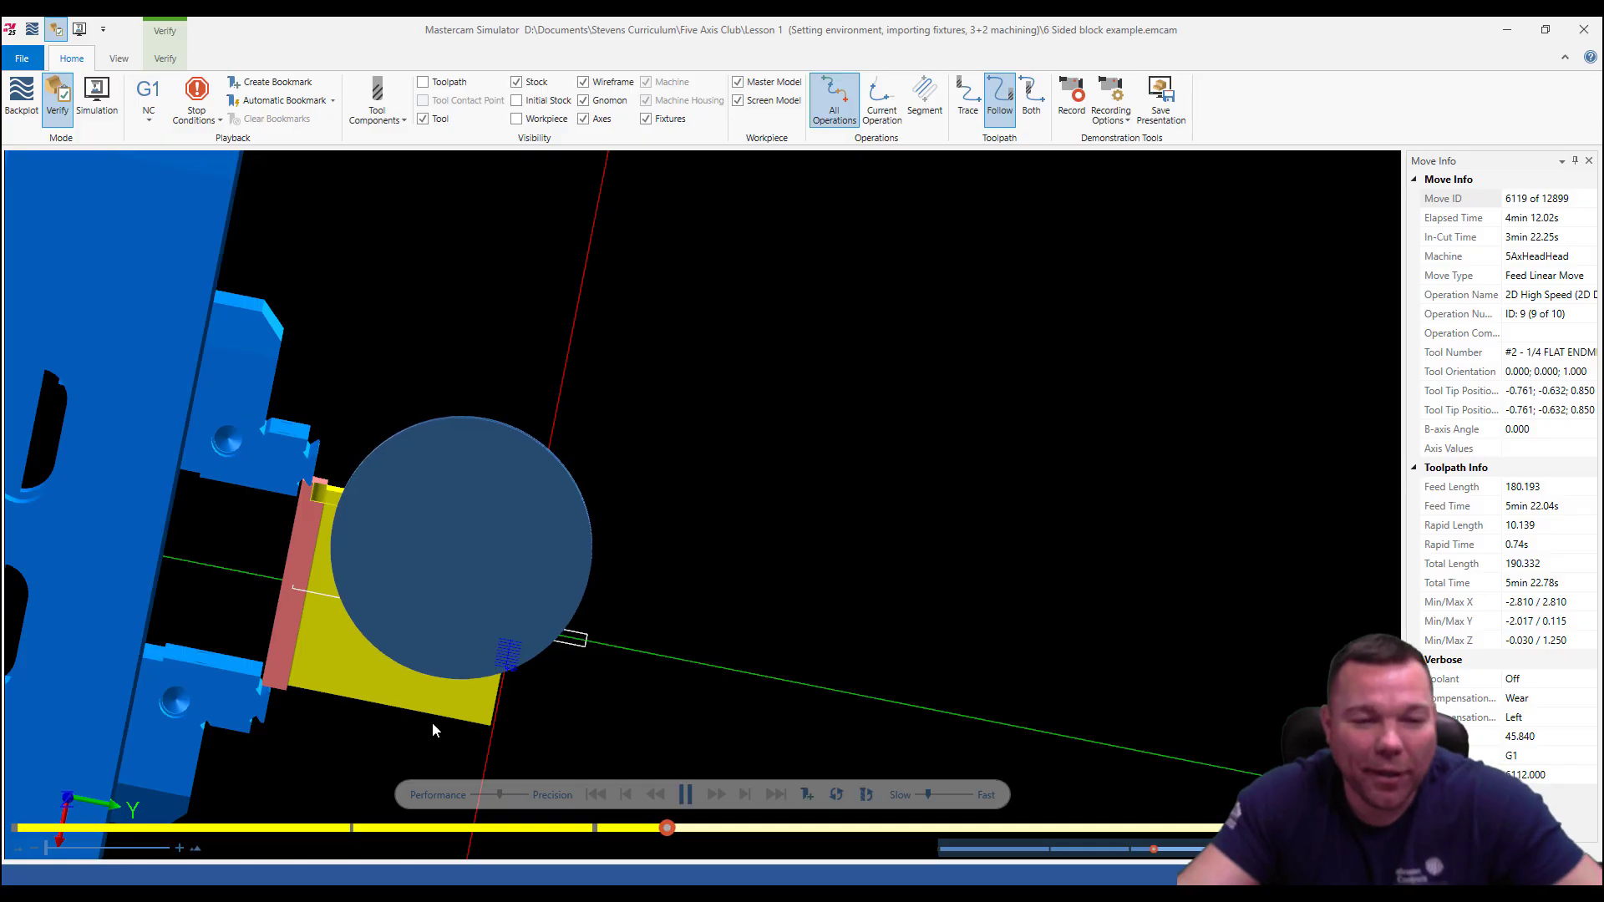
mouse_move(433, 722)
middle_down()
mouse_move(435, 698)
mouse_move(480, 758)
mouse_move(423, 695)
mouse_move(478, 734)
mouse_move(401, 681)
mouse_move(448, 719)
middle_up()
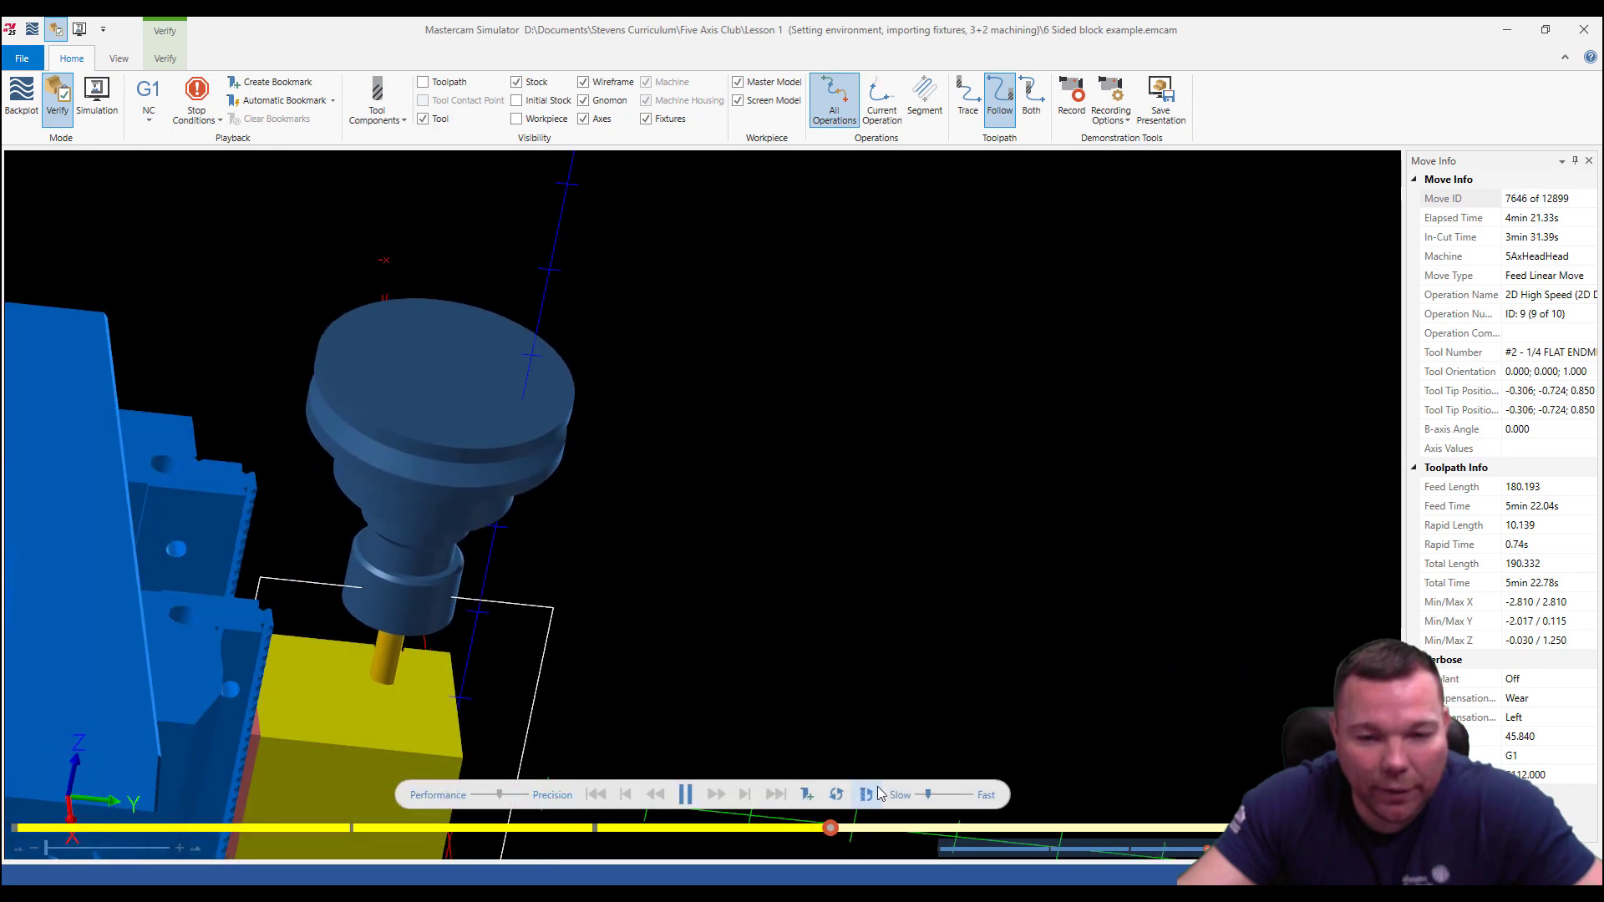
drag(927, 792, 921, 795)
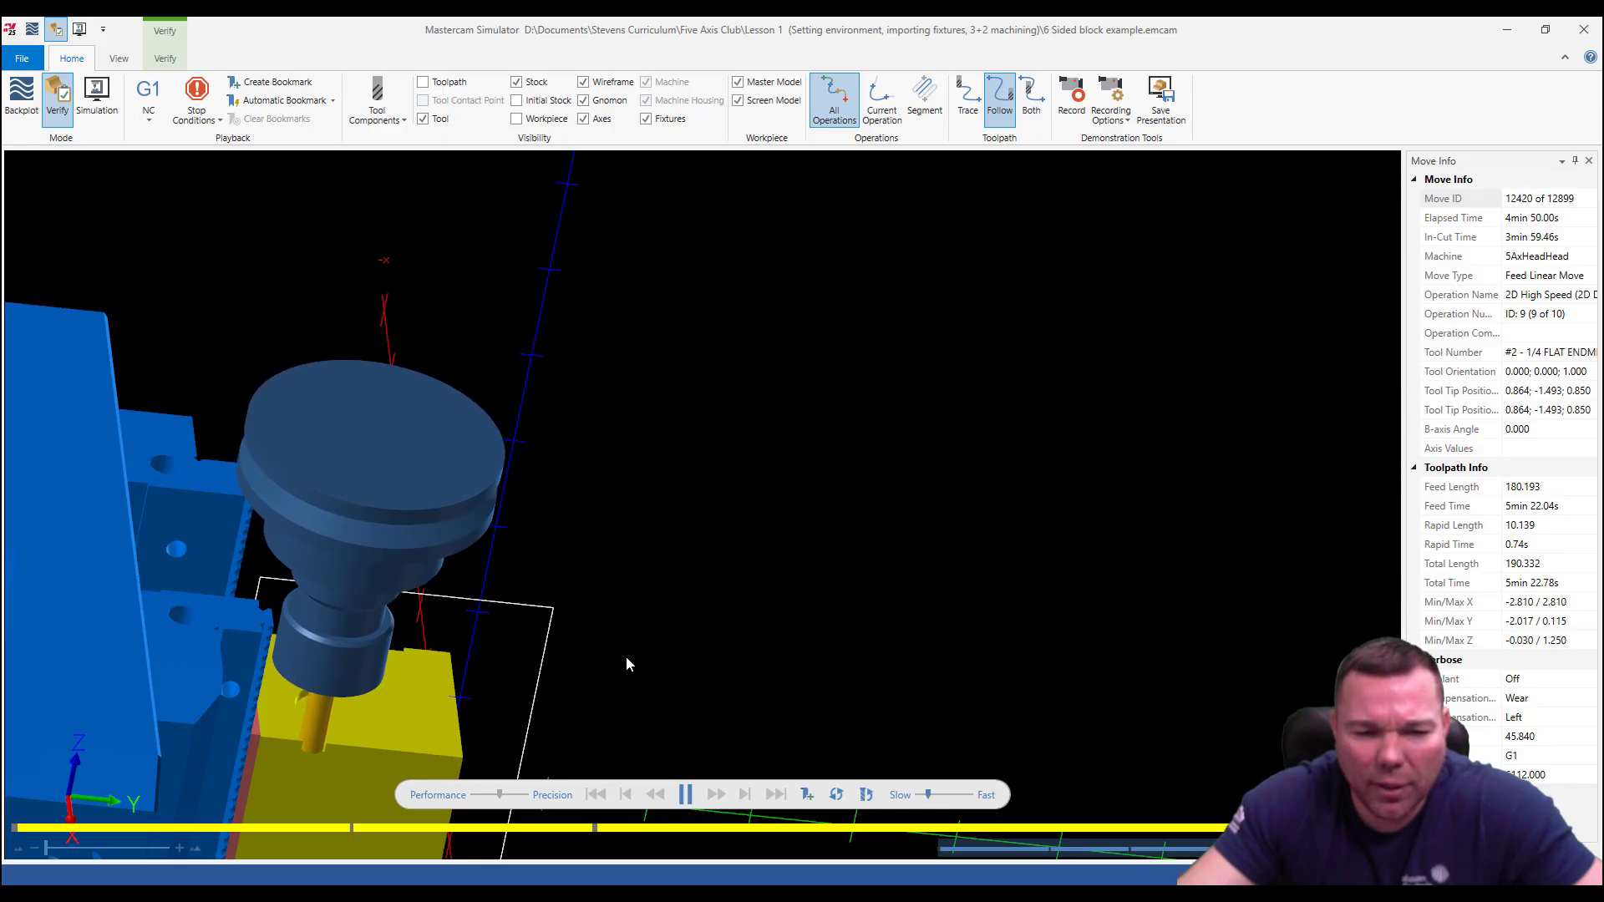
scroll(422, 571, down, 2)
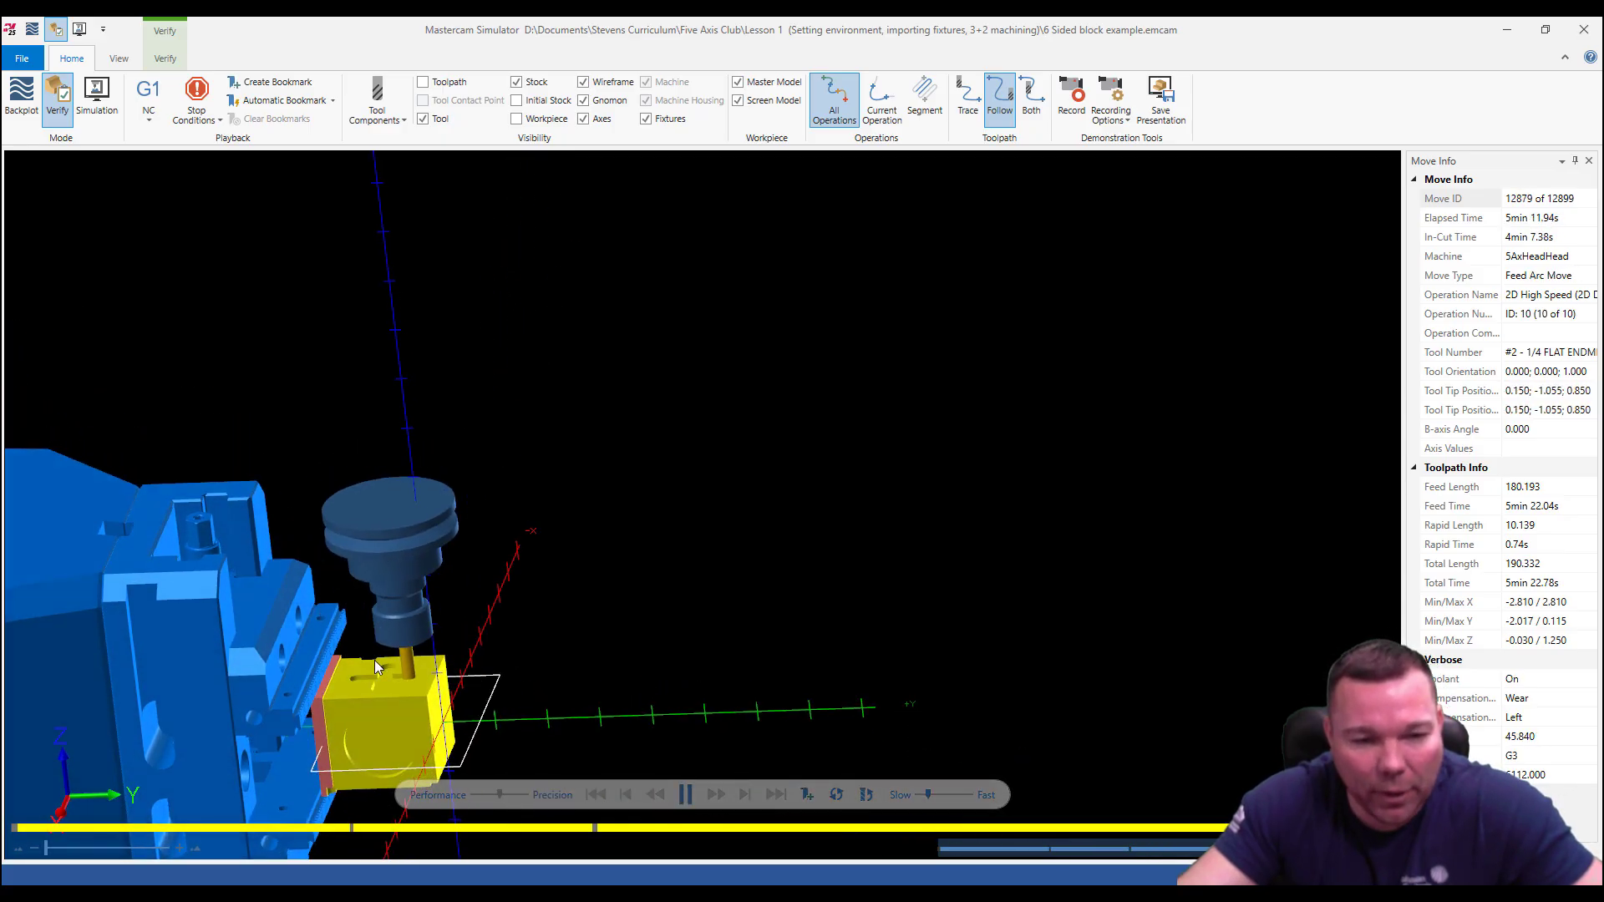
Inspect the fully machined block from several sides and close the simulator.
scroll(383, 677, up, 5)
middle_drag(386, 680, 271, 559)
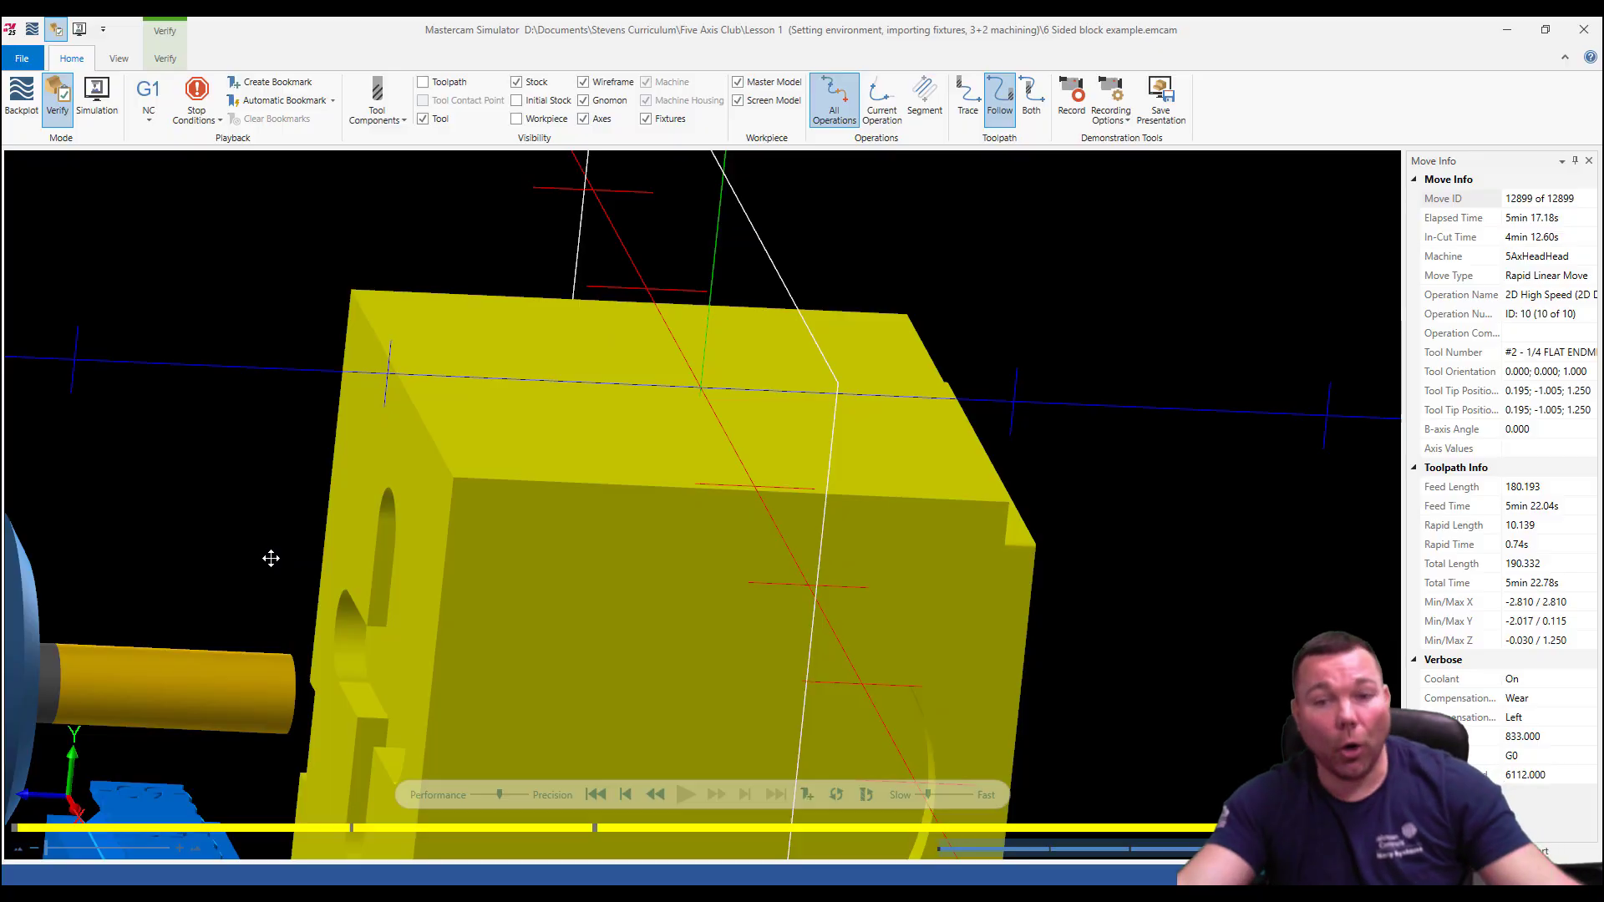
scroll(430, 538, down, 5)
mouse_move(547, 552)
middle_down()
mouse_move(455, 598)
mouse_move(566, 631)
mouse_move(591, 680)
mouse_move(595, 607)
mouse_move(604, 630)
mouse_move(487, 529)
mouse_move(560, 567)
middle_up()
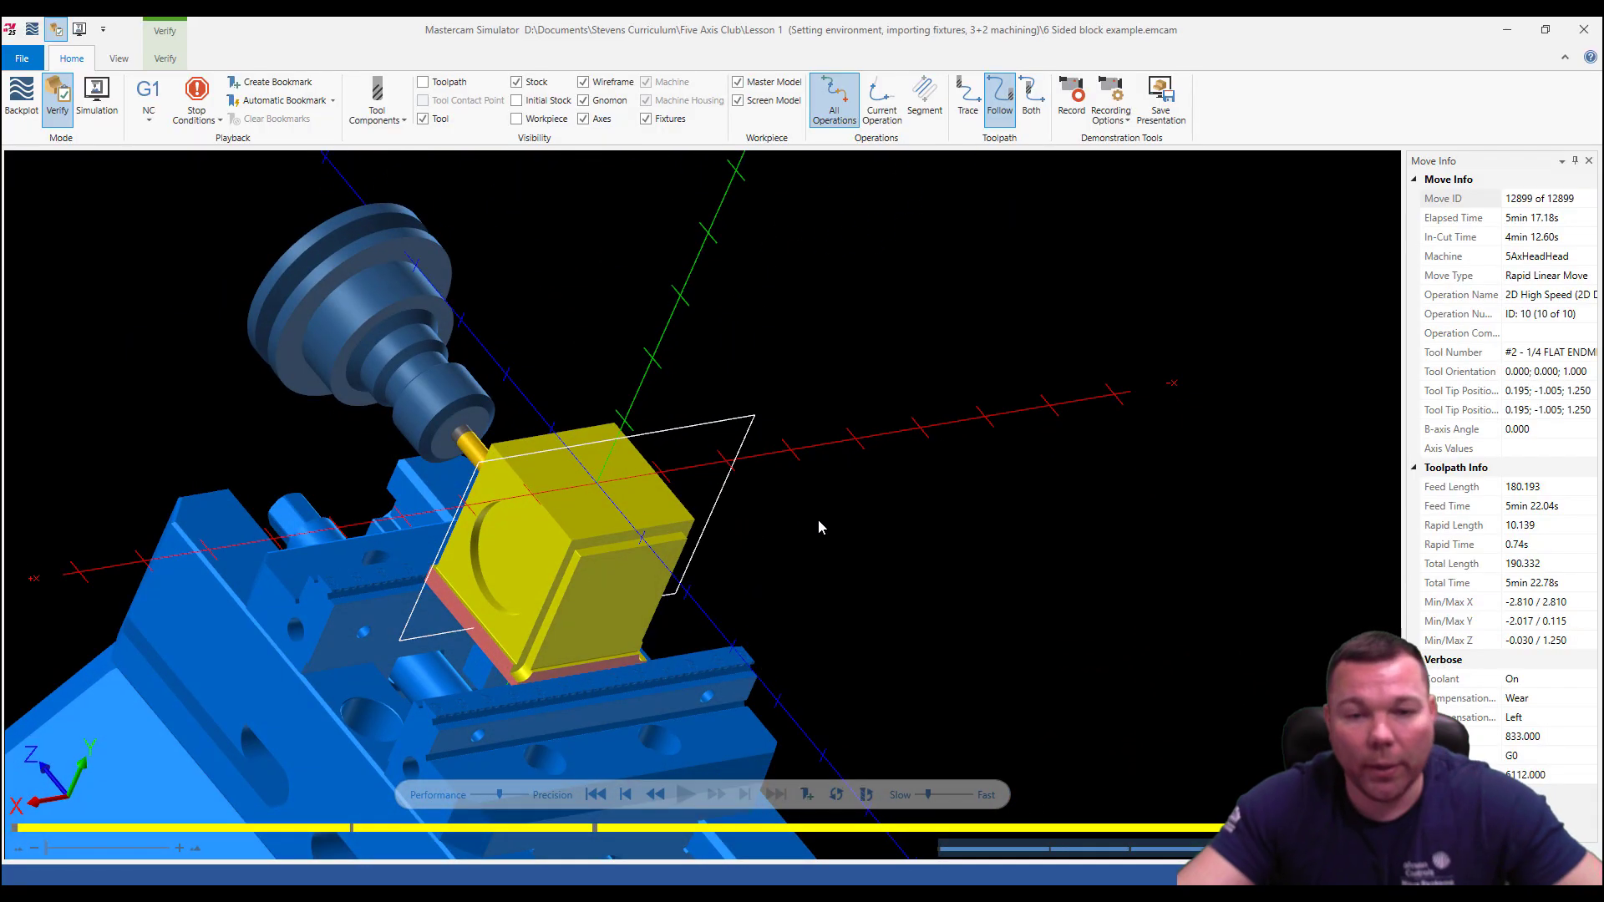
click(1583, 29)
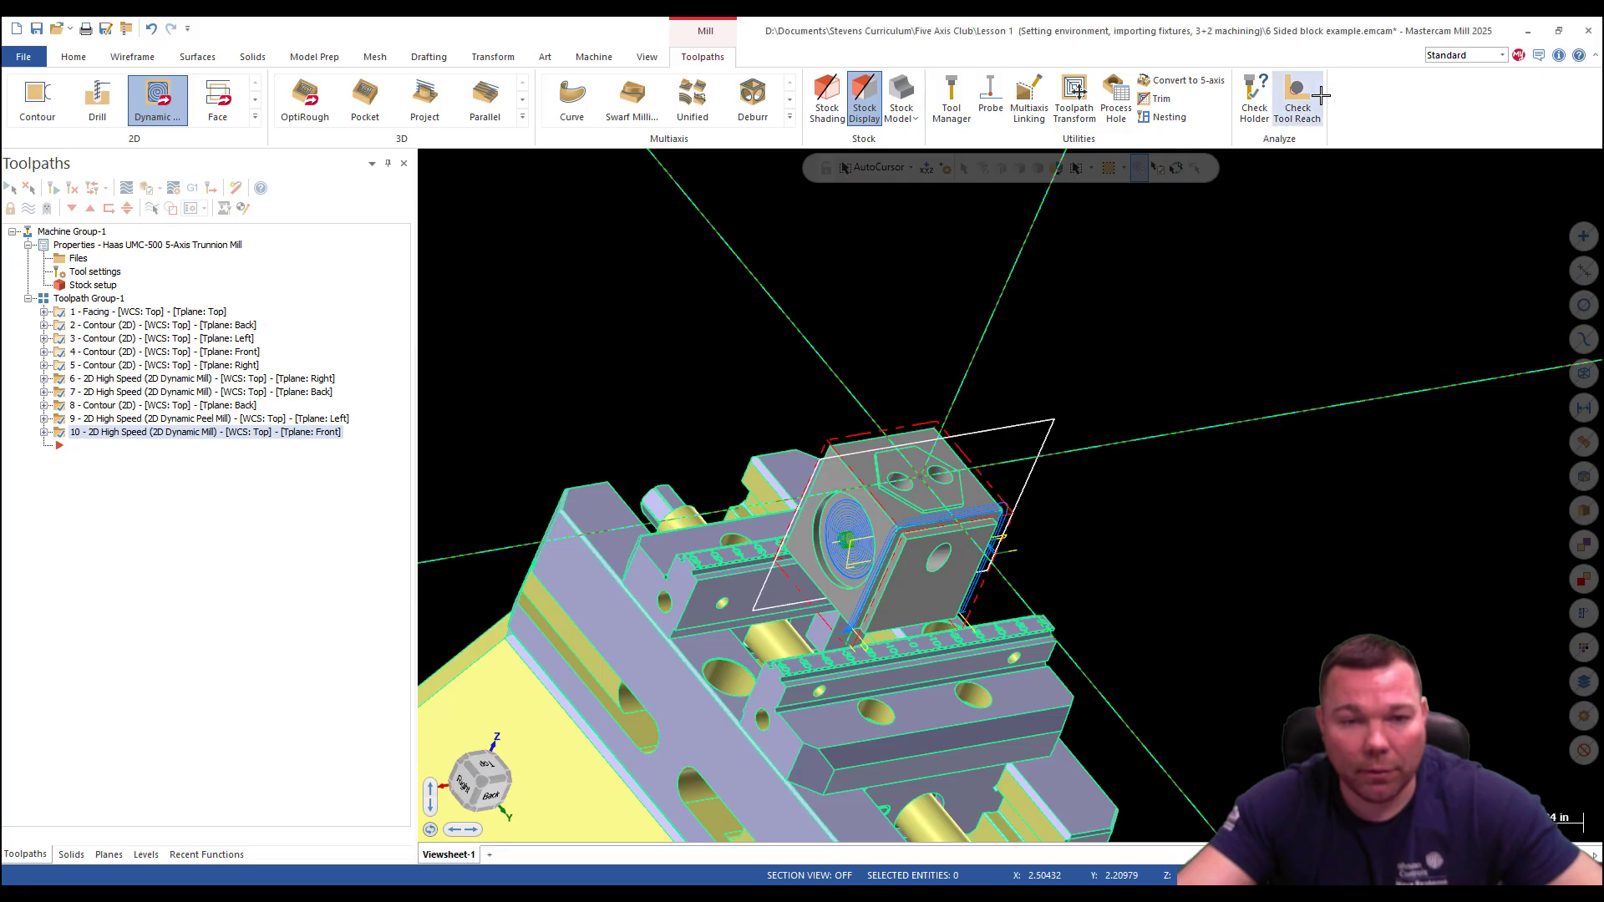
Hide level 2, contain.
click(146, 854)
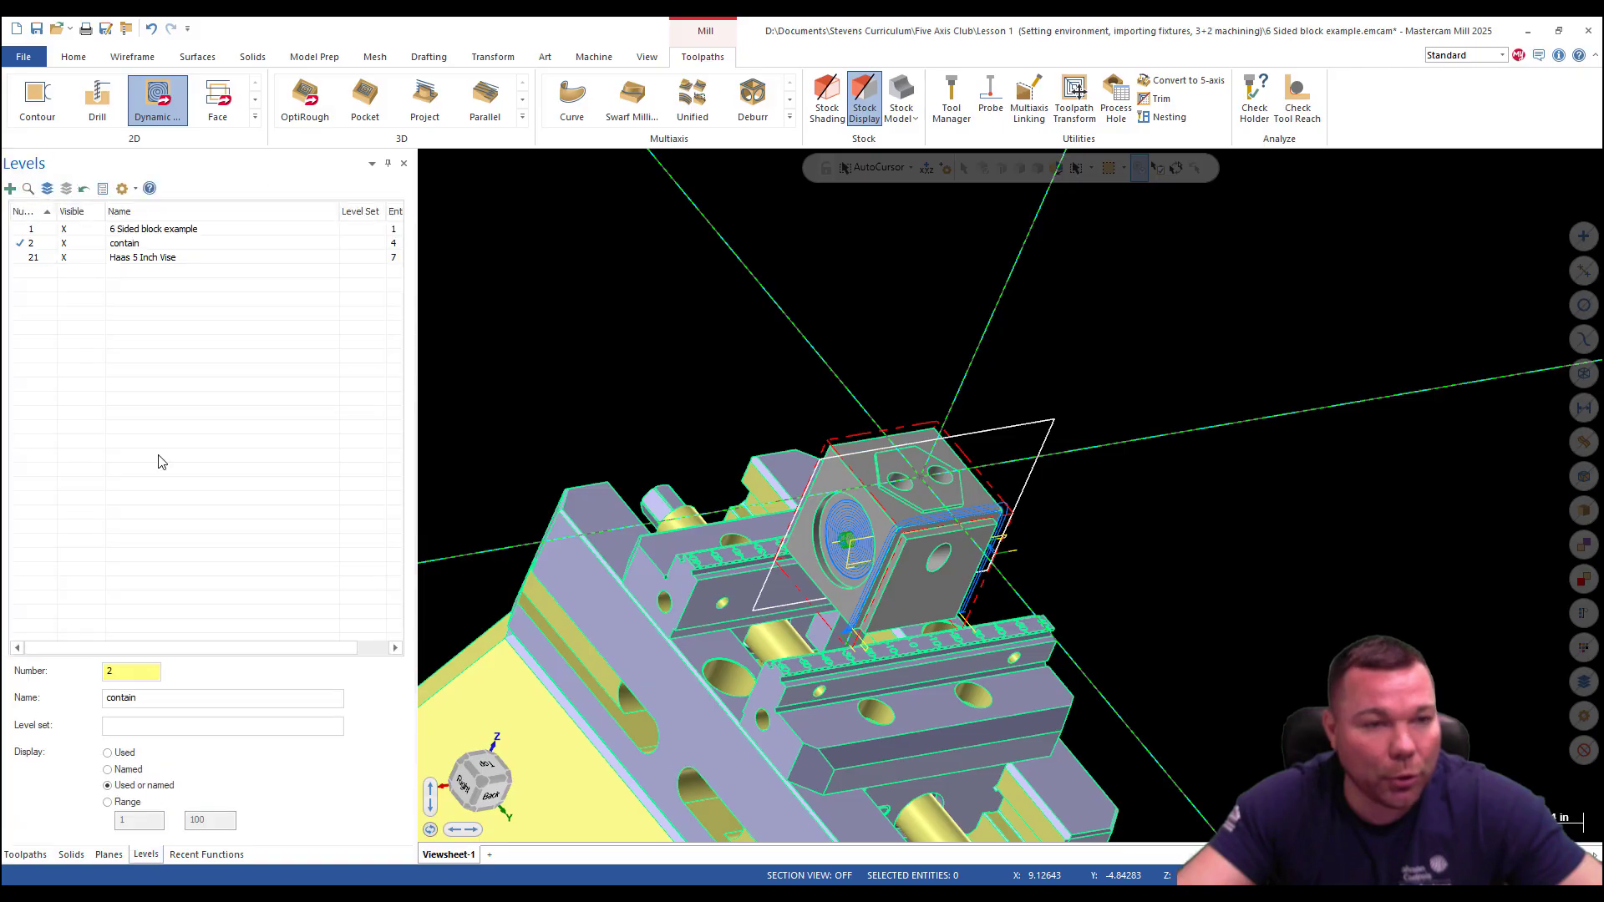
click(65, 243)
middle_drag(919, 401, 555, 323)
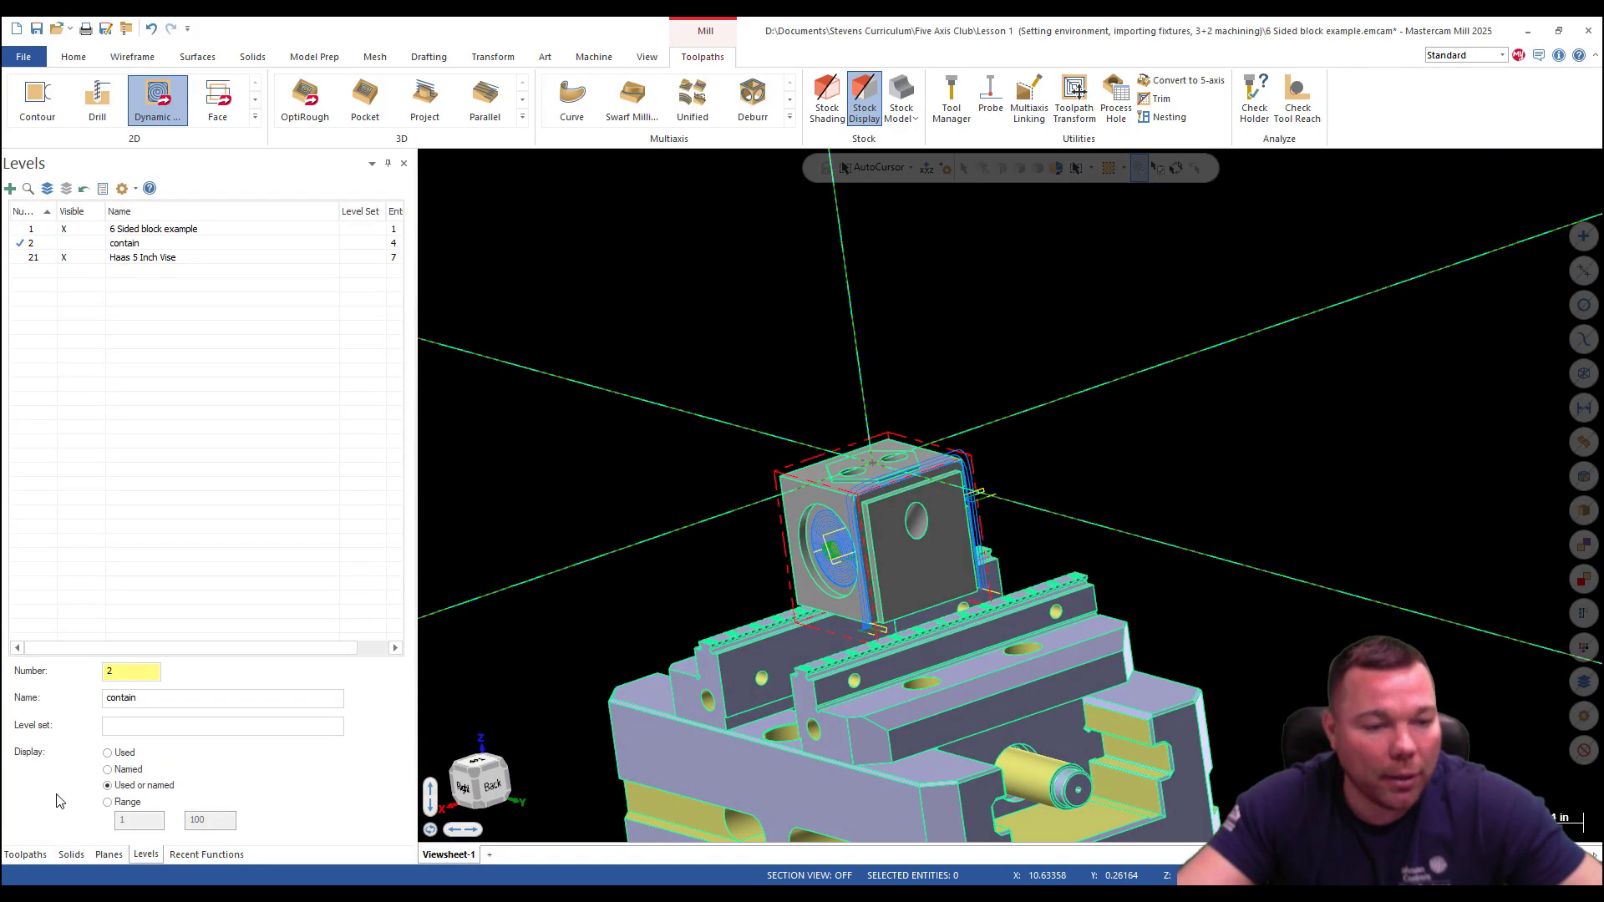
Turn off the display of the toolpaths on the block.
click(35, 851)
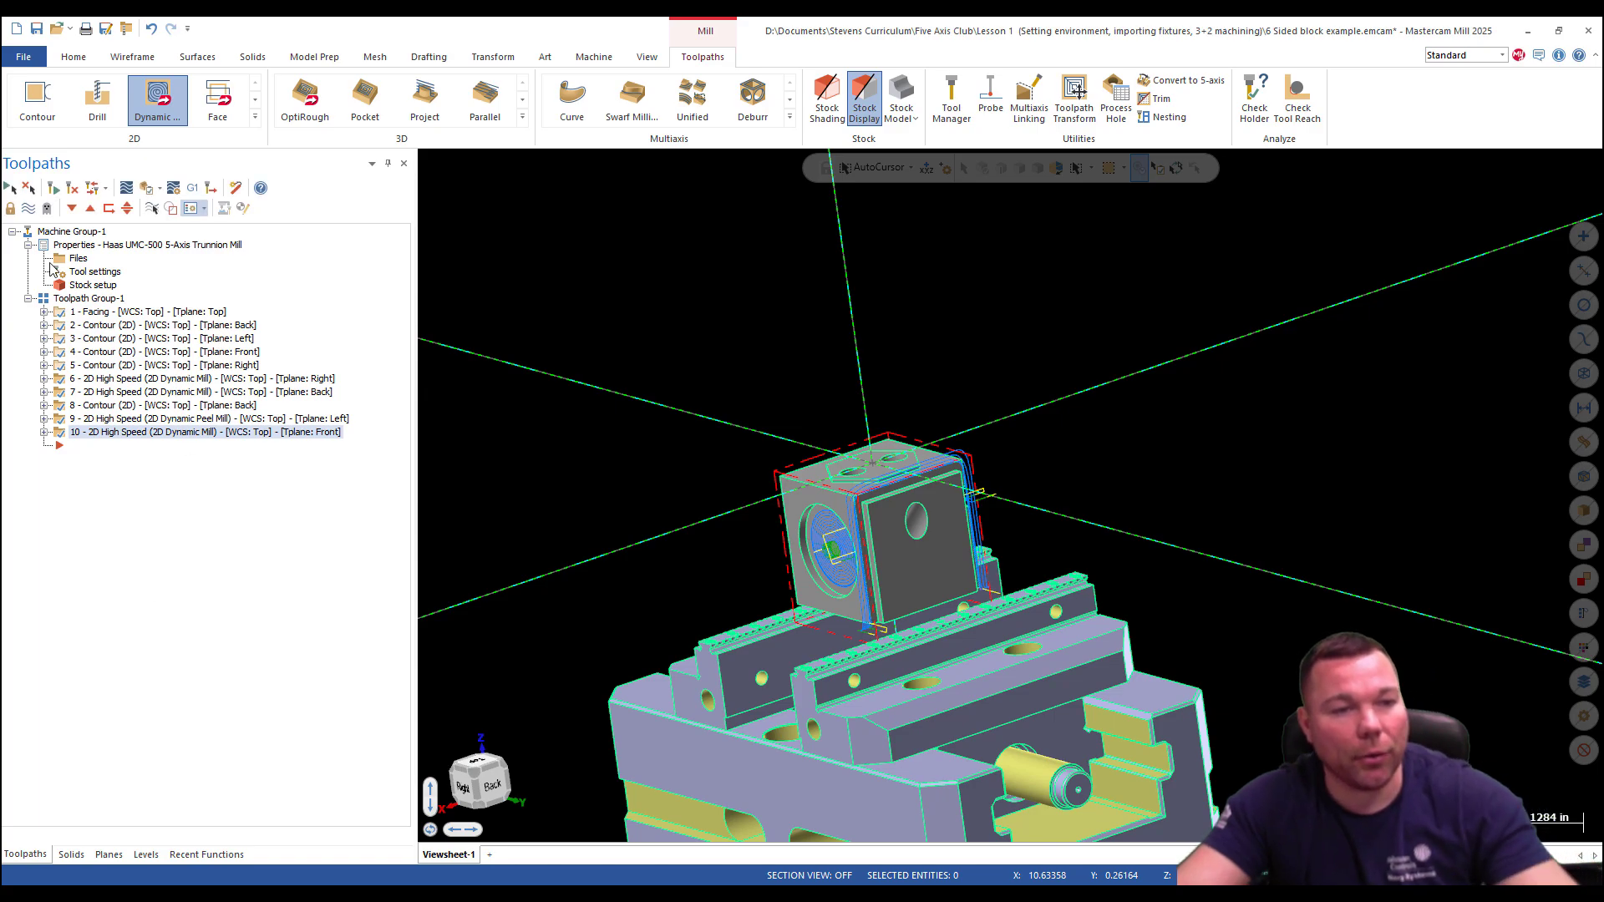
click(29, 209)
click(30, 209)
scroll(952, 451, up, 3)
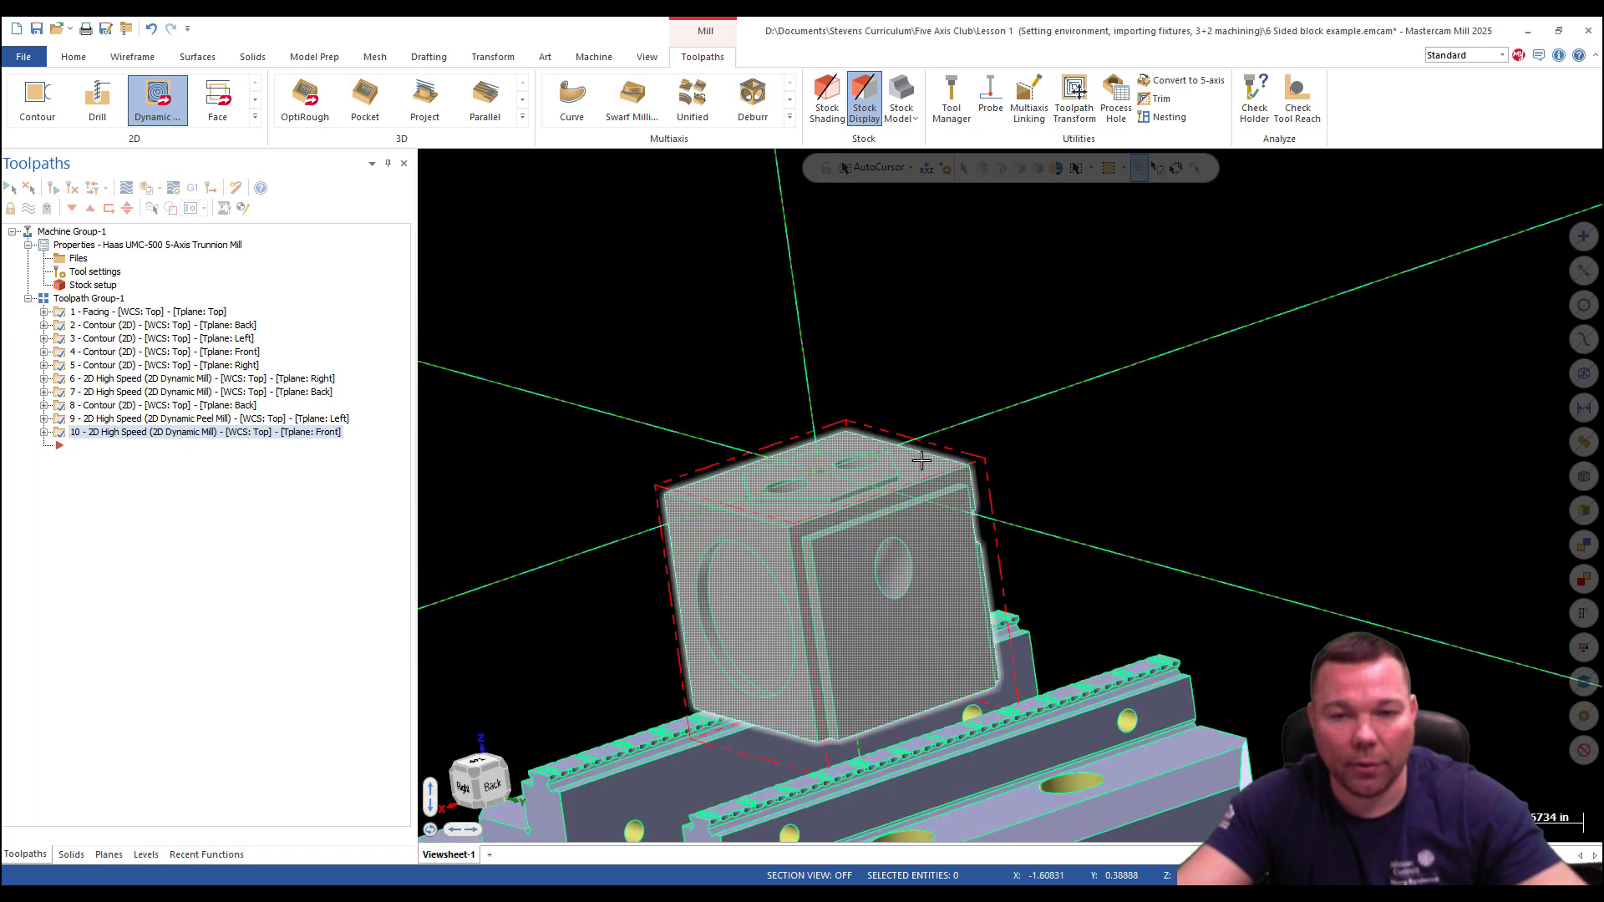
middle_drag(922, 461, 1029, 532)
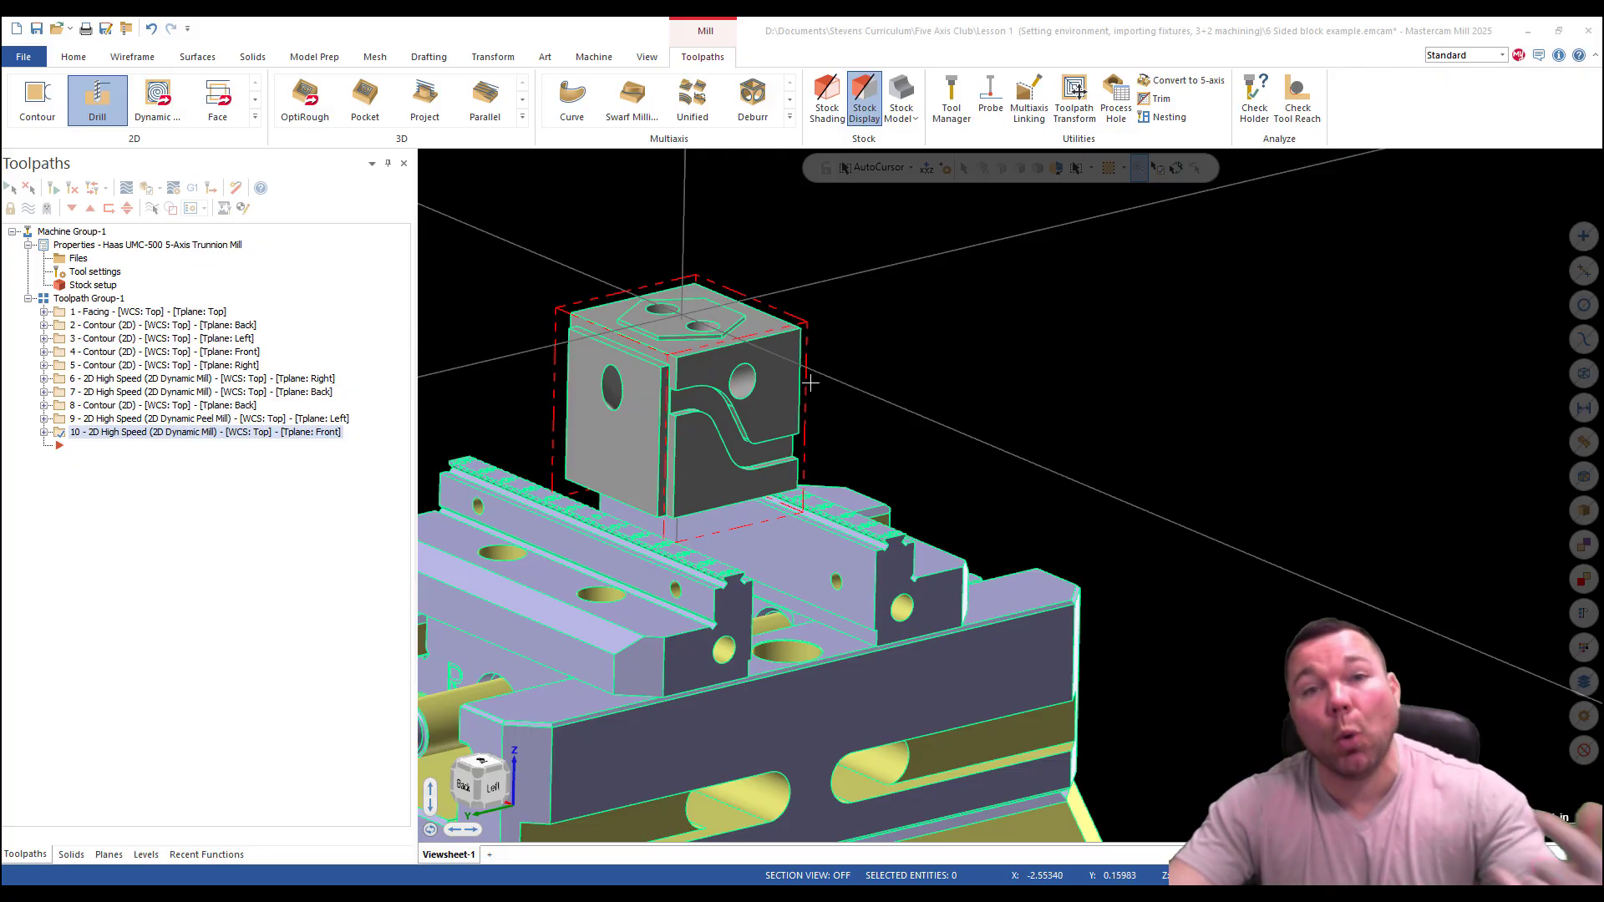
Examine the hole in the block's back face and the surrounding features from several sides in the vise.
middle_drag(622, 356, 966, 351)
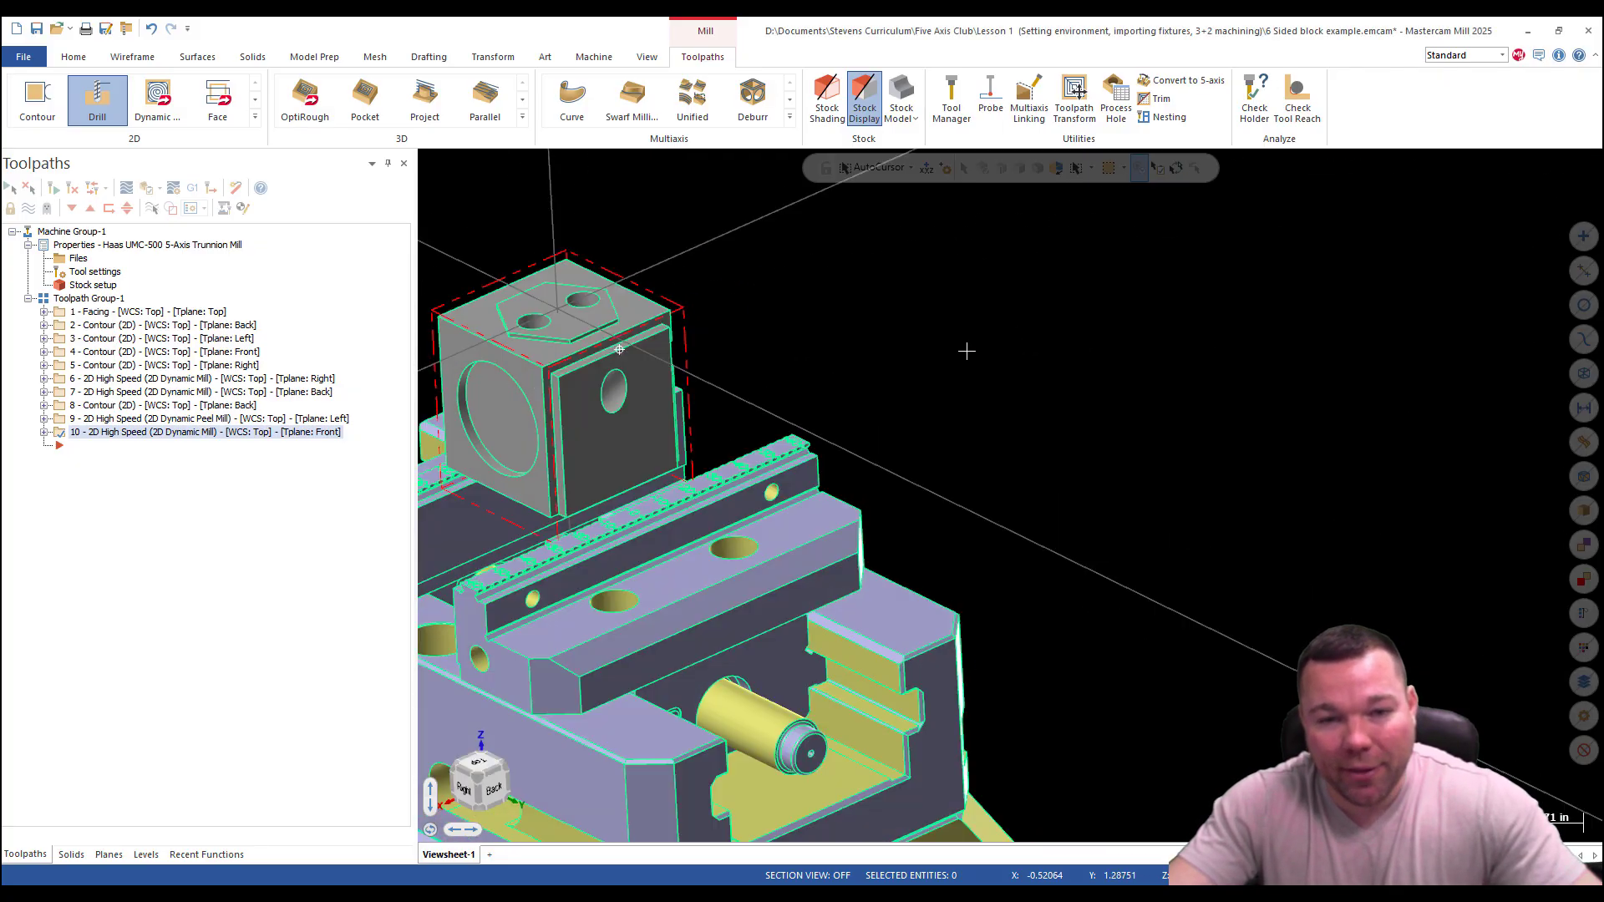
scroll(734, 440, up, 5)
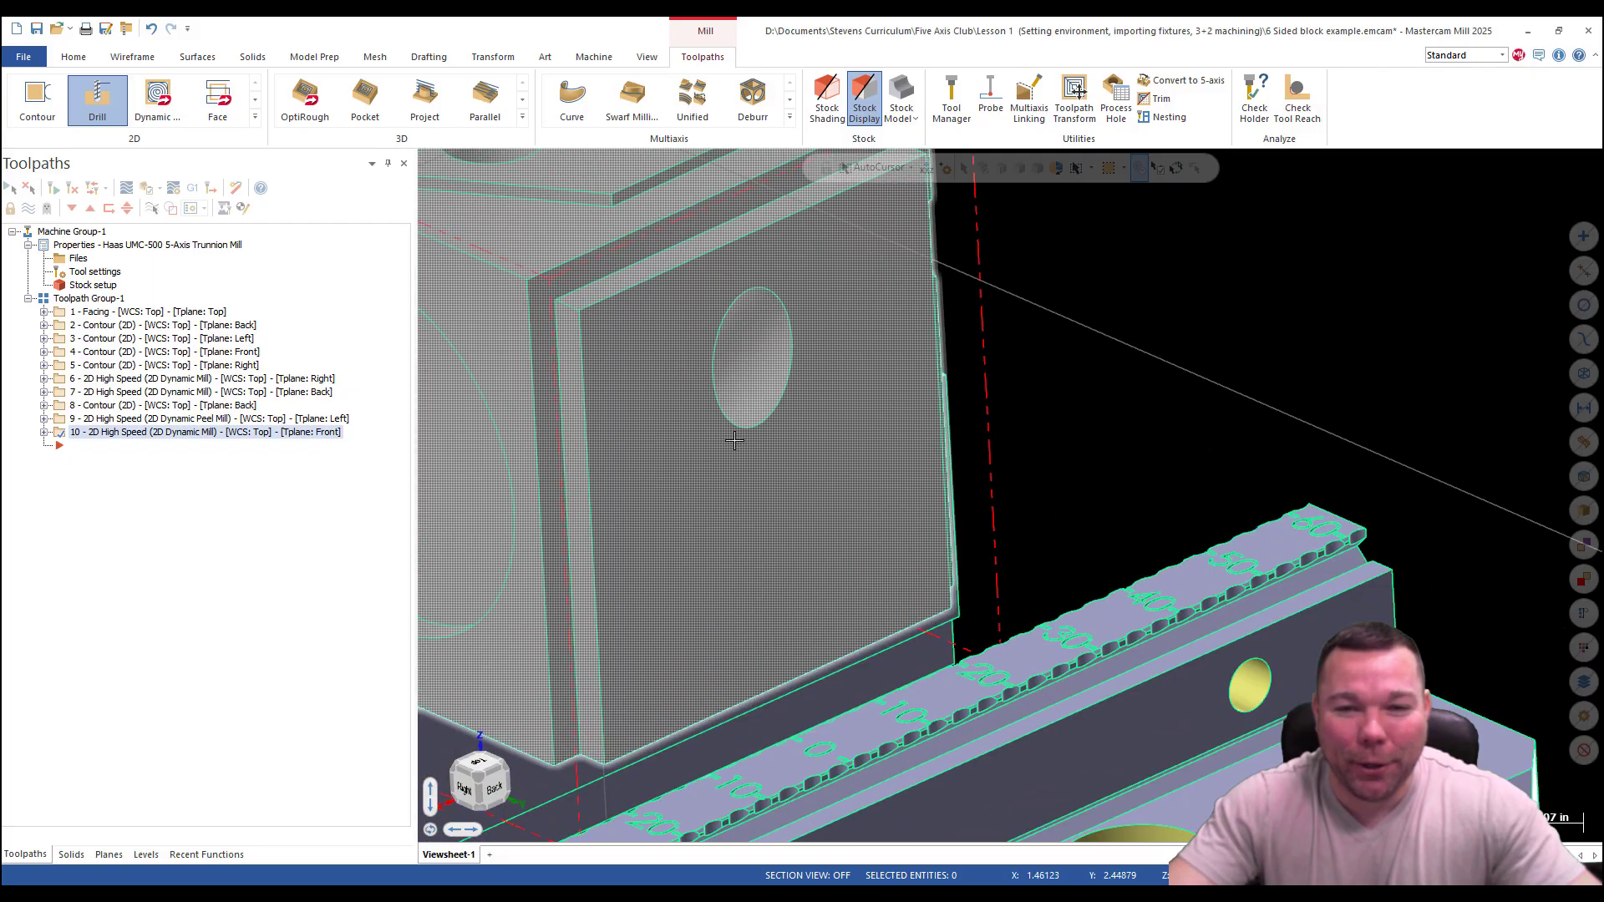
middle_drag(772, 373, 568, 422)
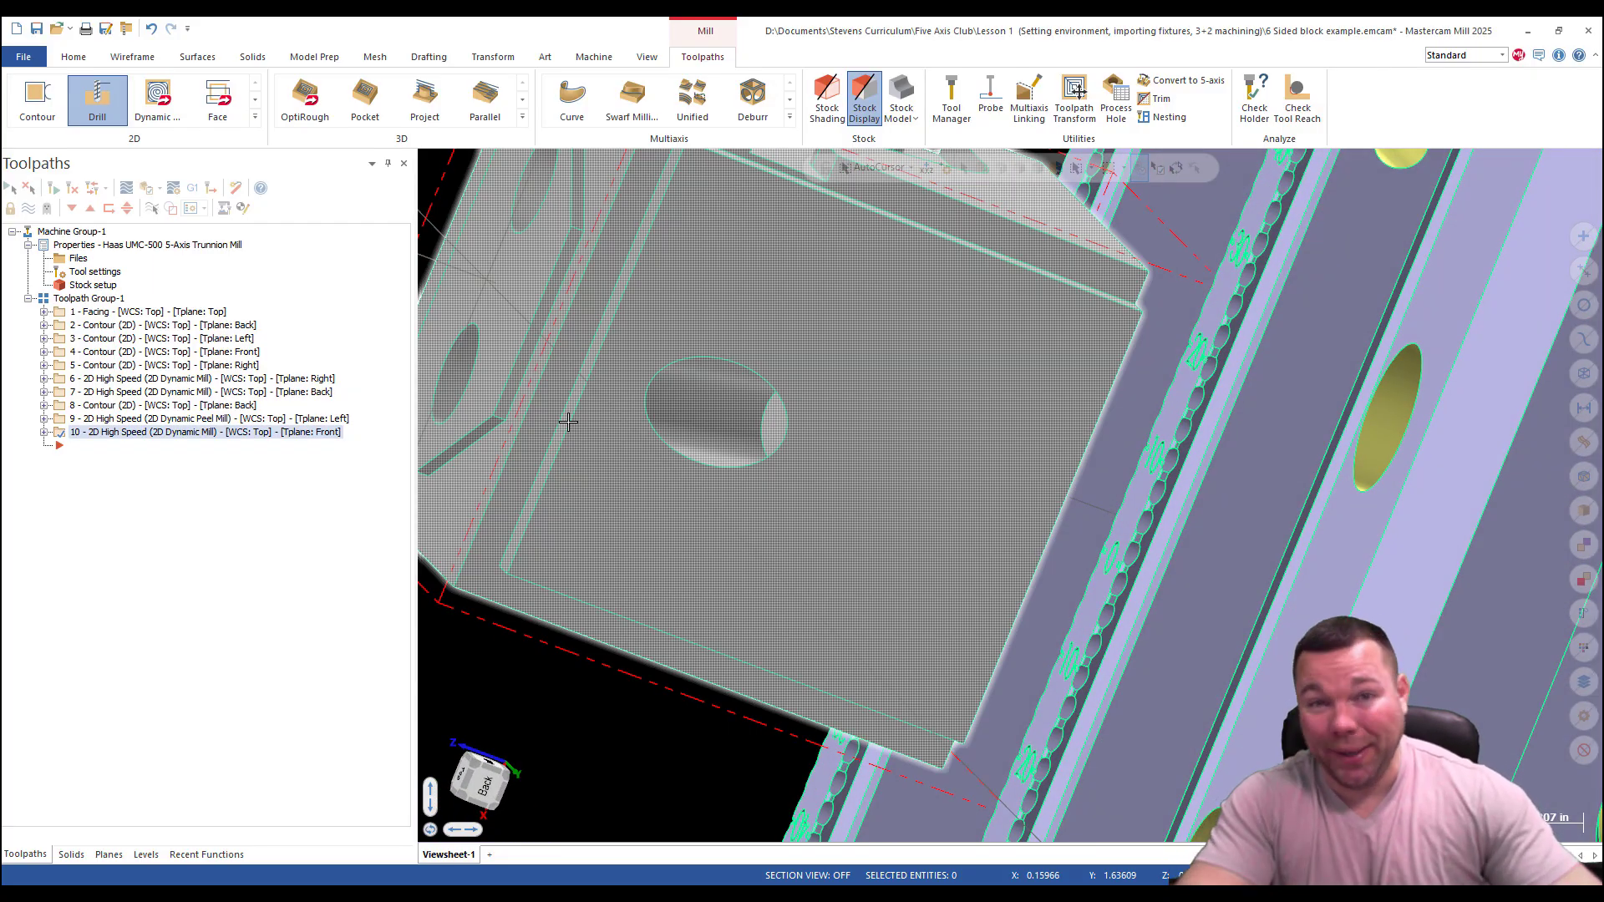
scroll(869, 502, down, 5)
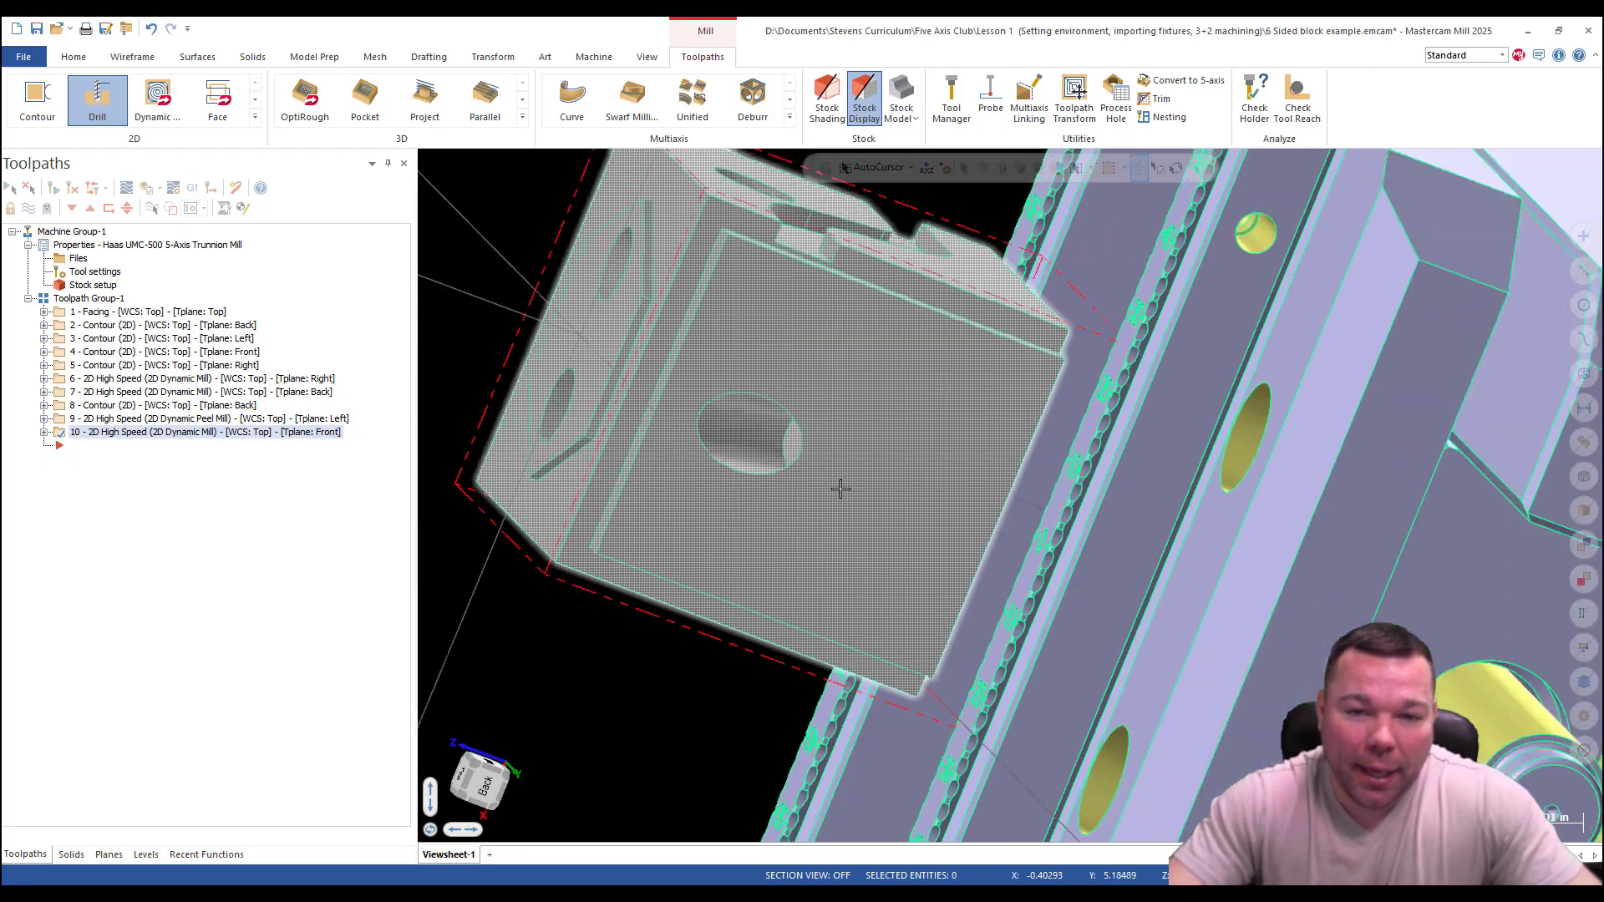
middle_drag(1022, 436, 1111, 419)
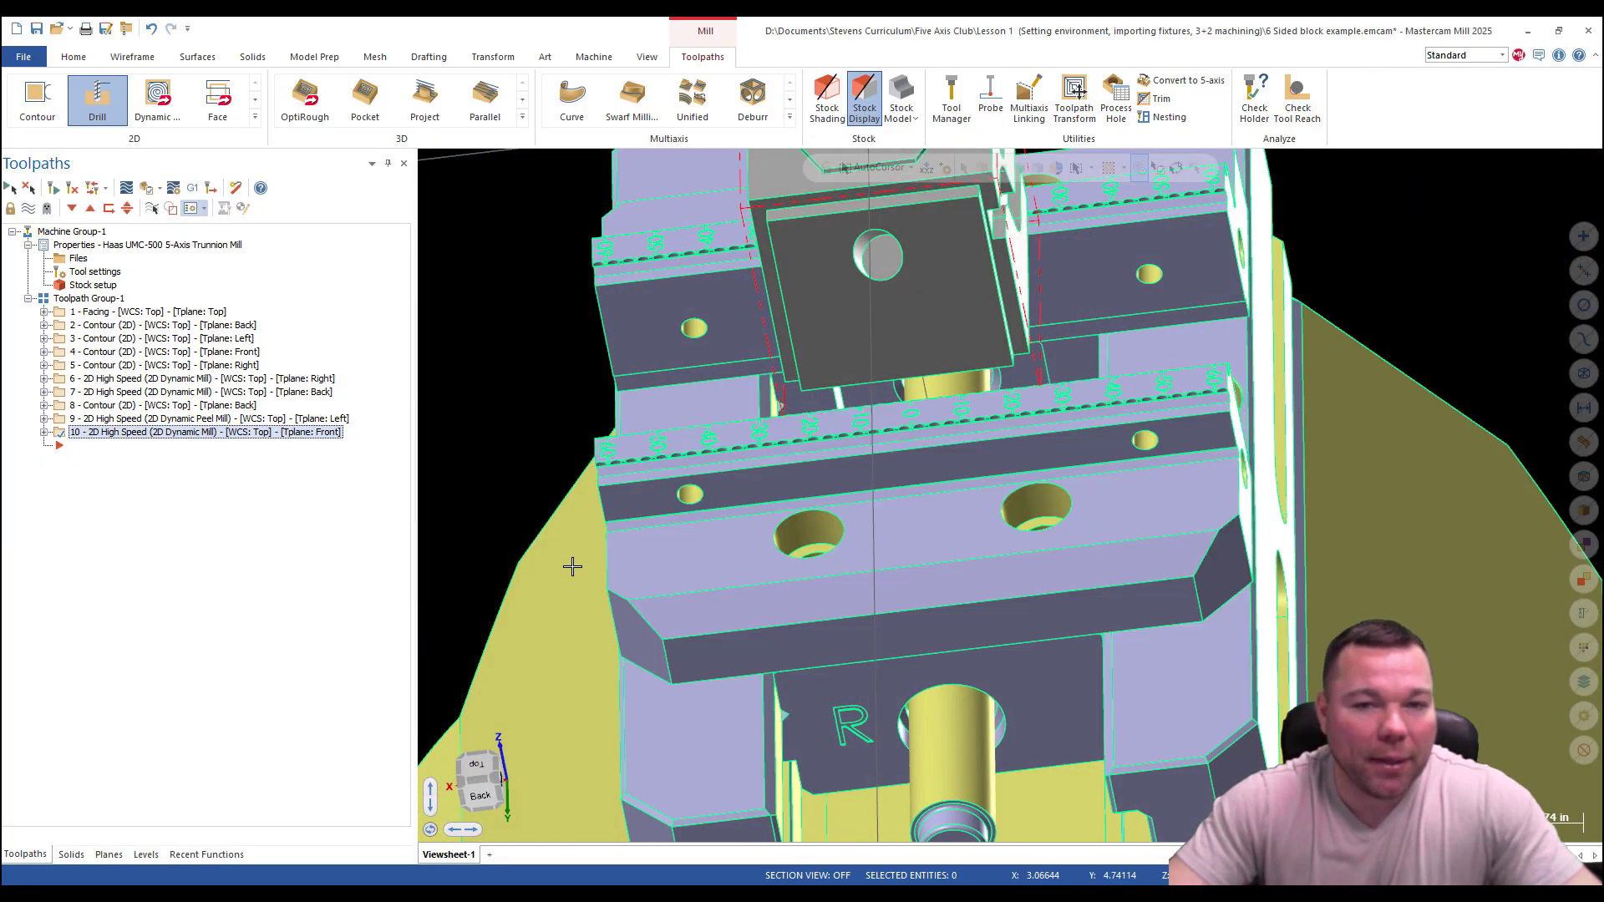
middle_drag(710, 601, 860, 573)
scroll(860, 573, down, 3)
scroll(756, 371, up, 6)
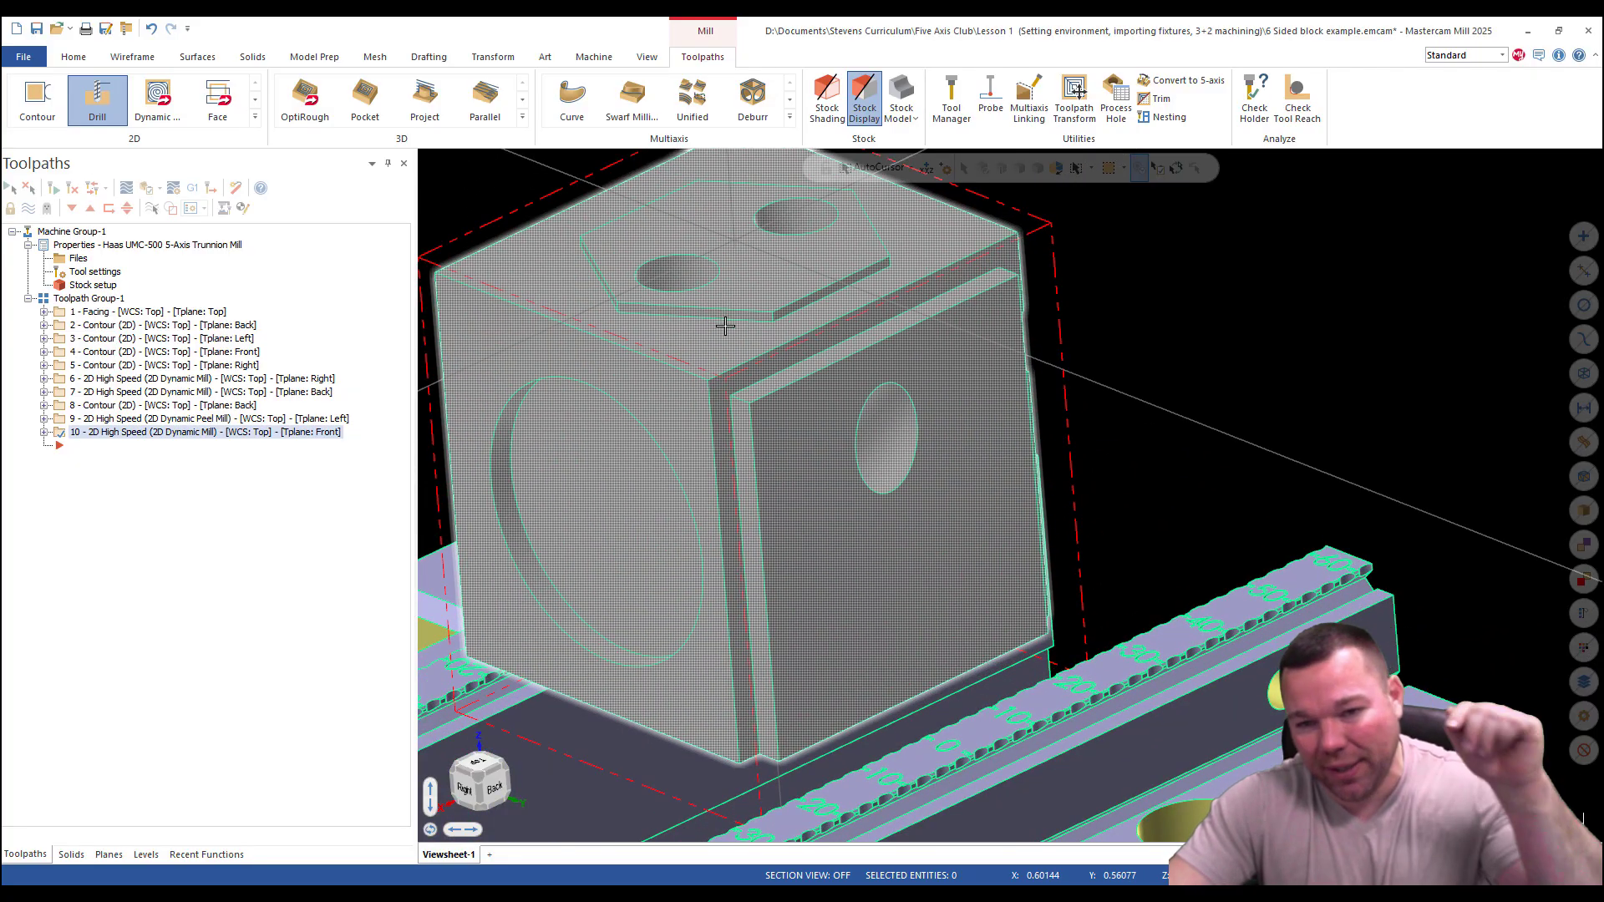
Try to create a new plane from a flat solid face of the block.
click(109, 854)
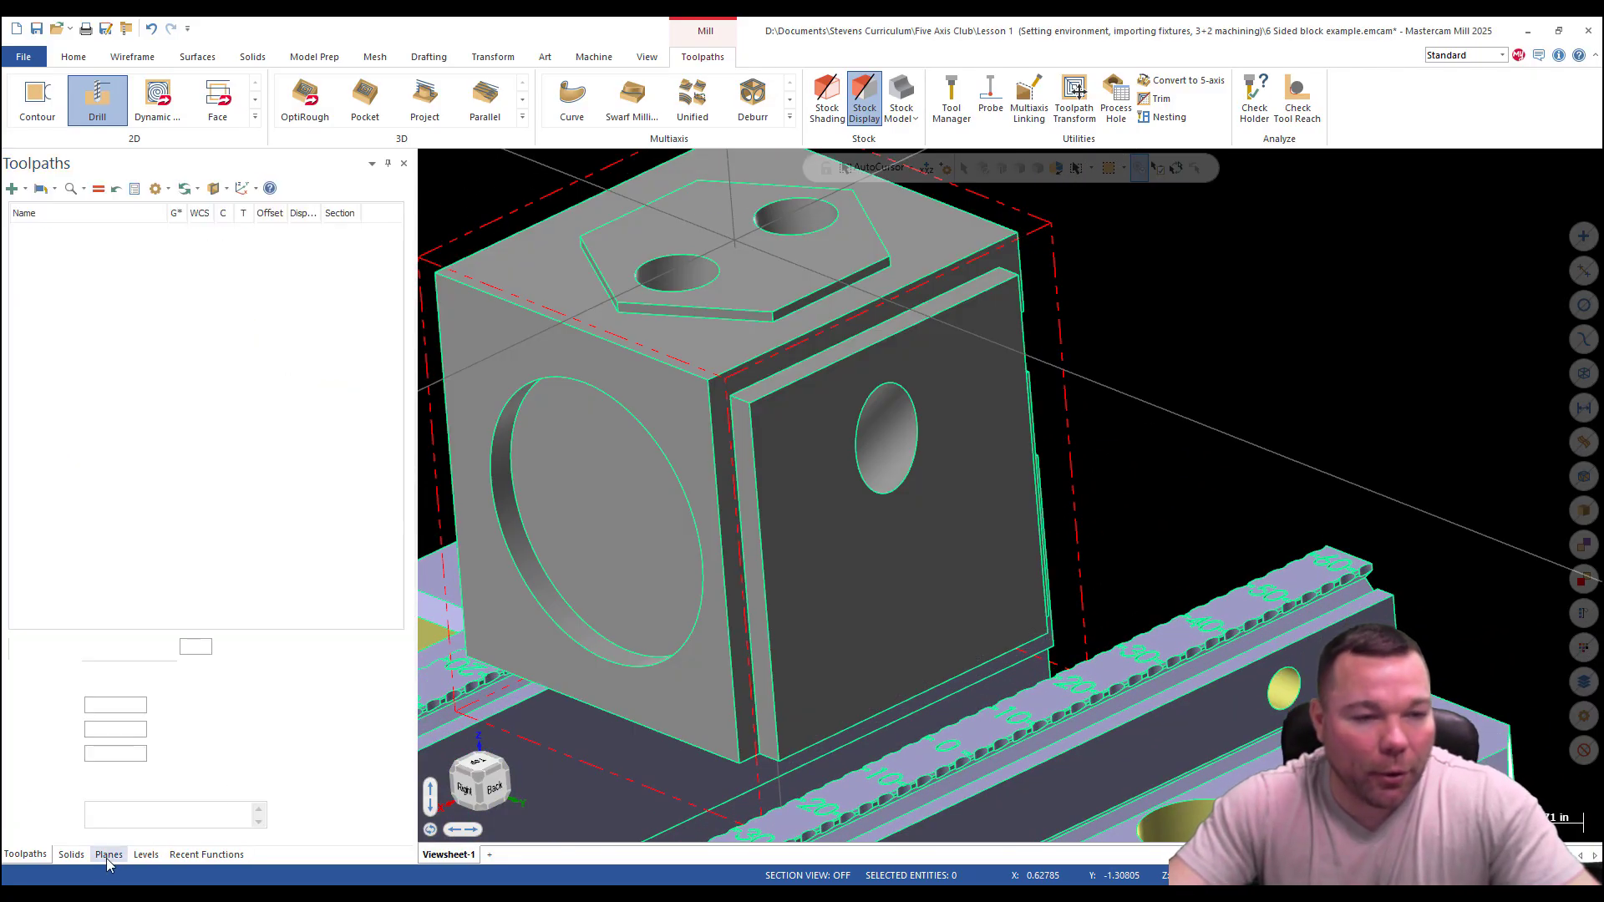
click(26, 189)
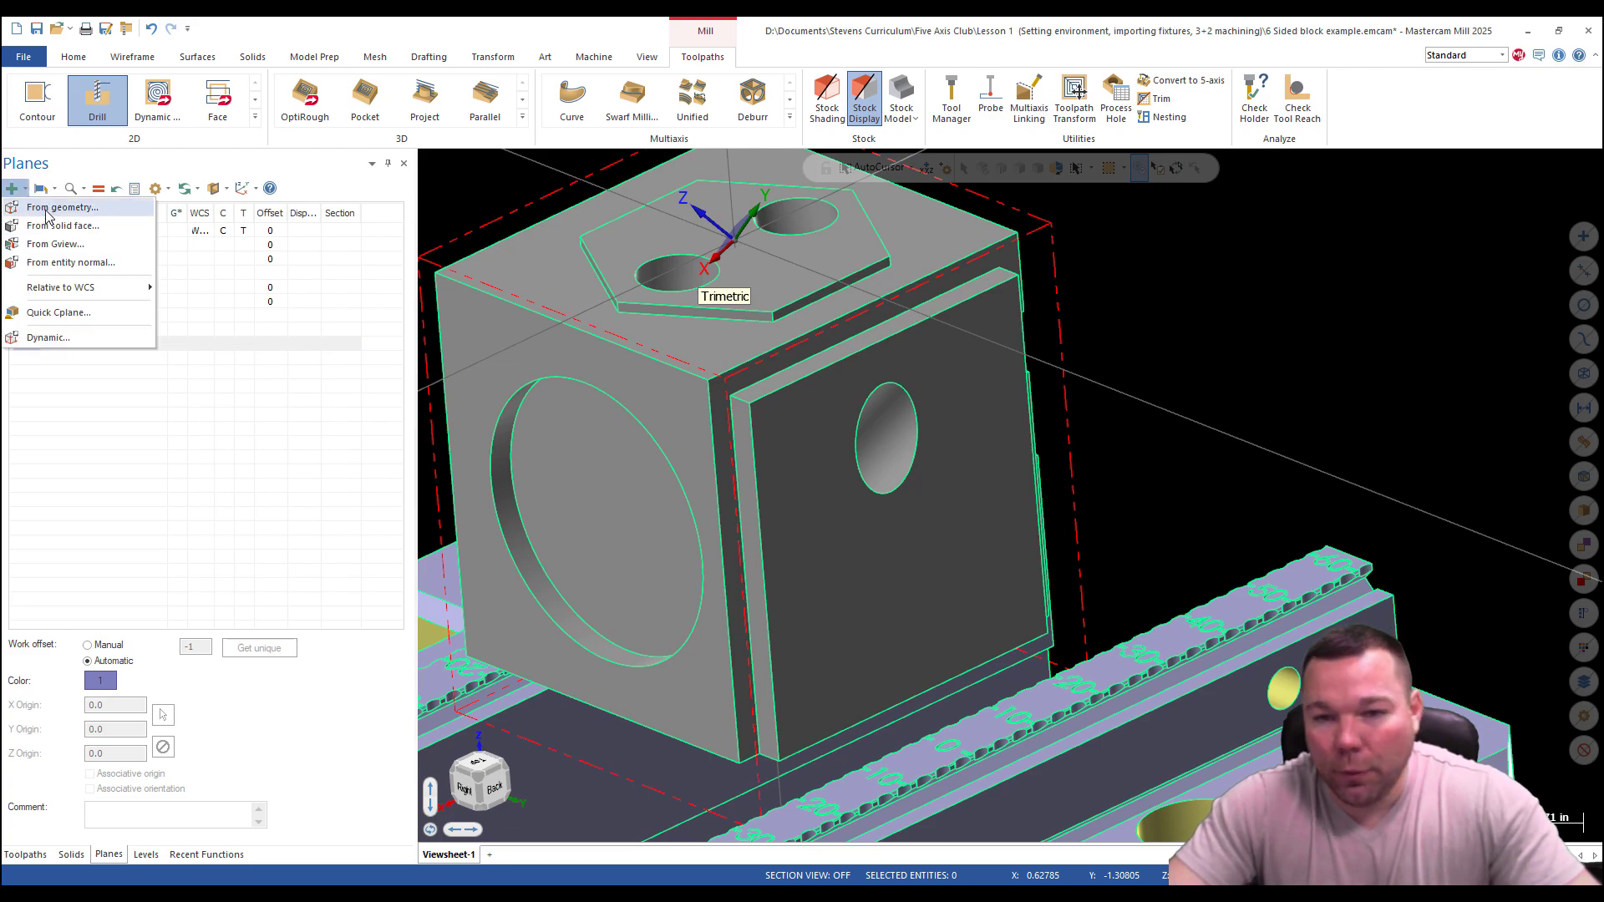
click(50, 225)
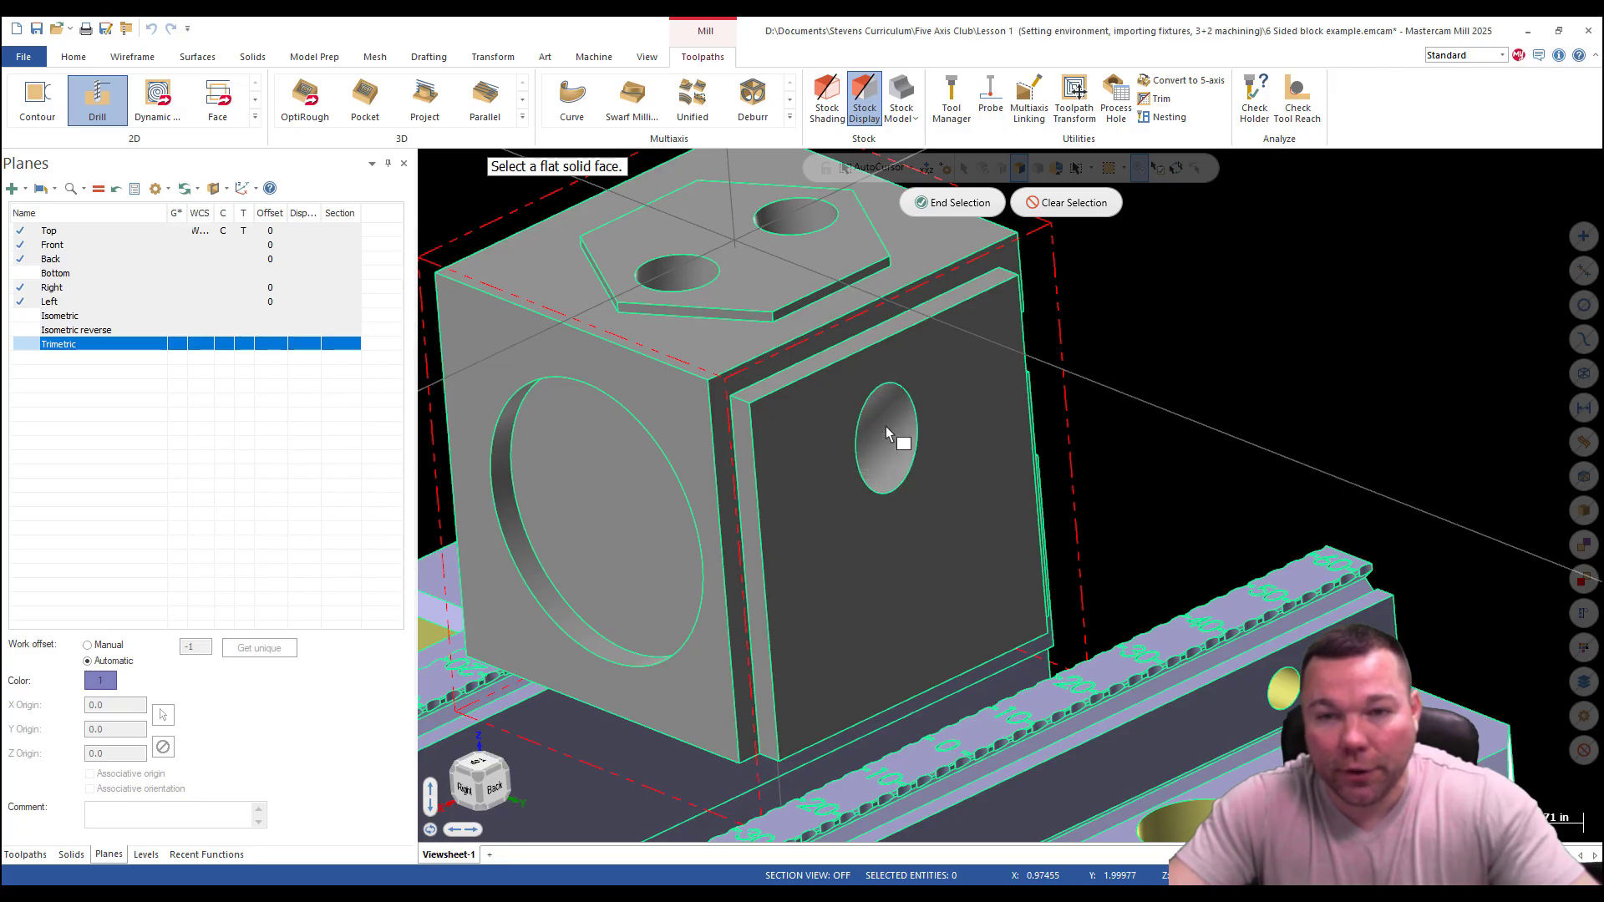
click(1078, 213)
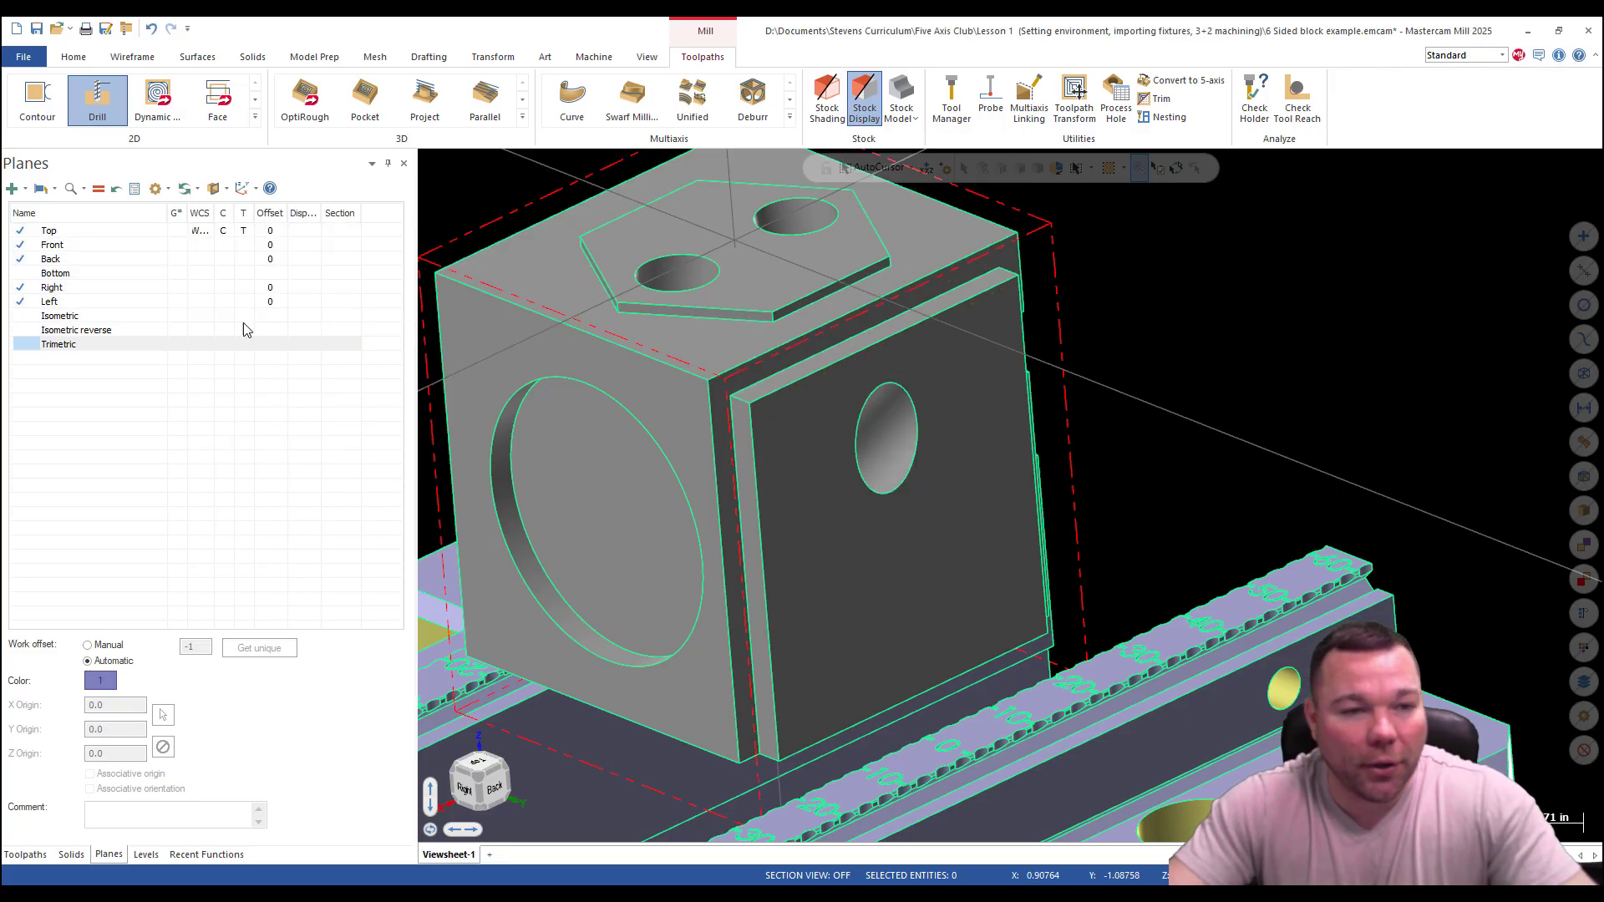
Try to create a new plane from an entity normal at the hole in the block's back face.
click(11, 188)
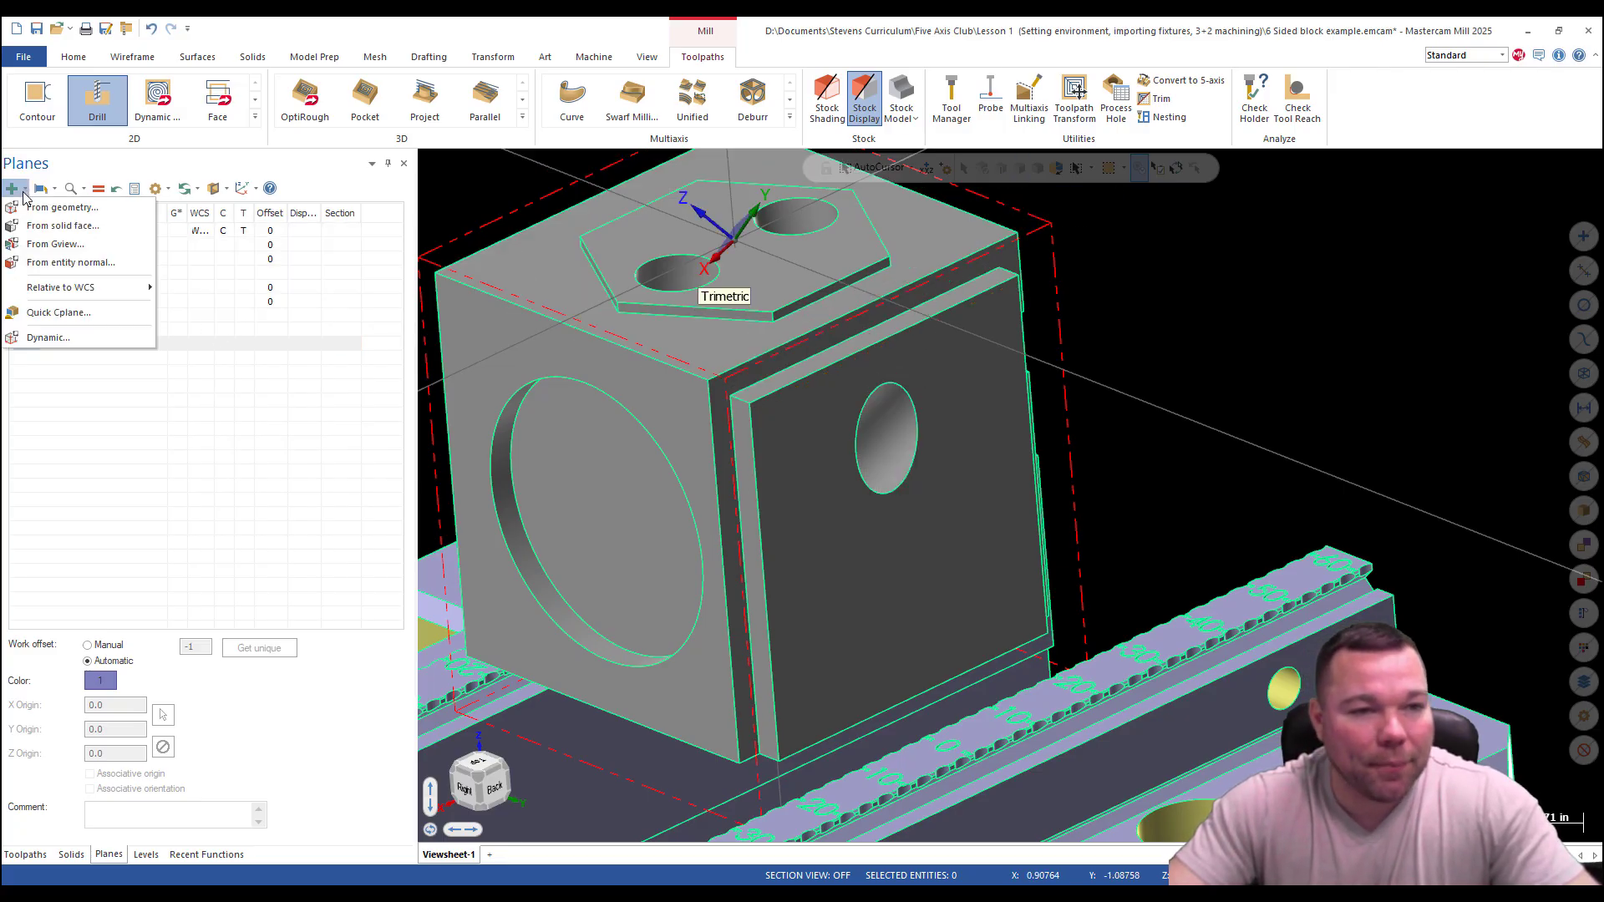
click(52, 266)
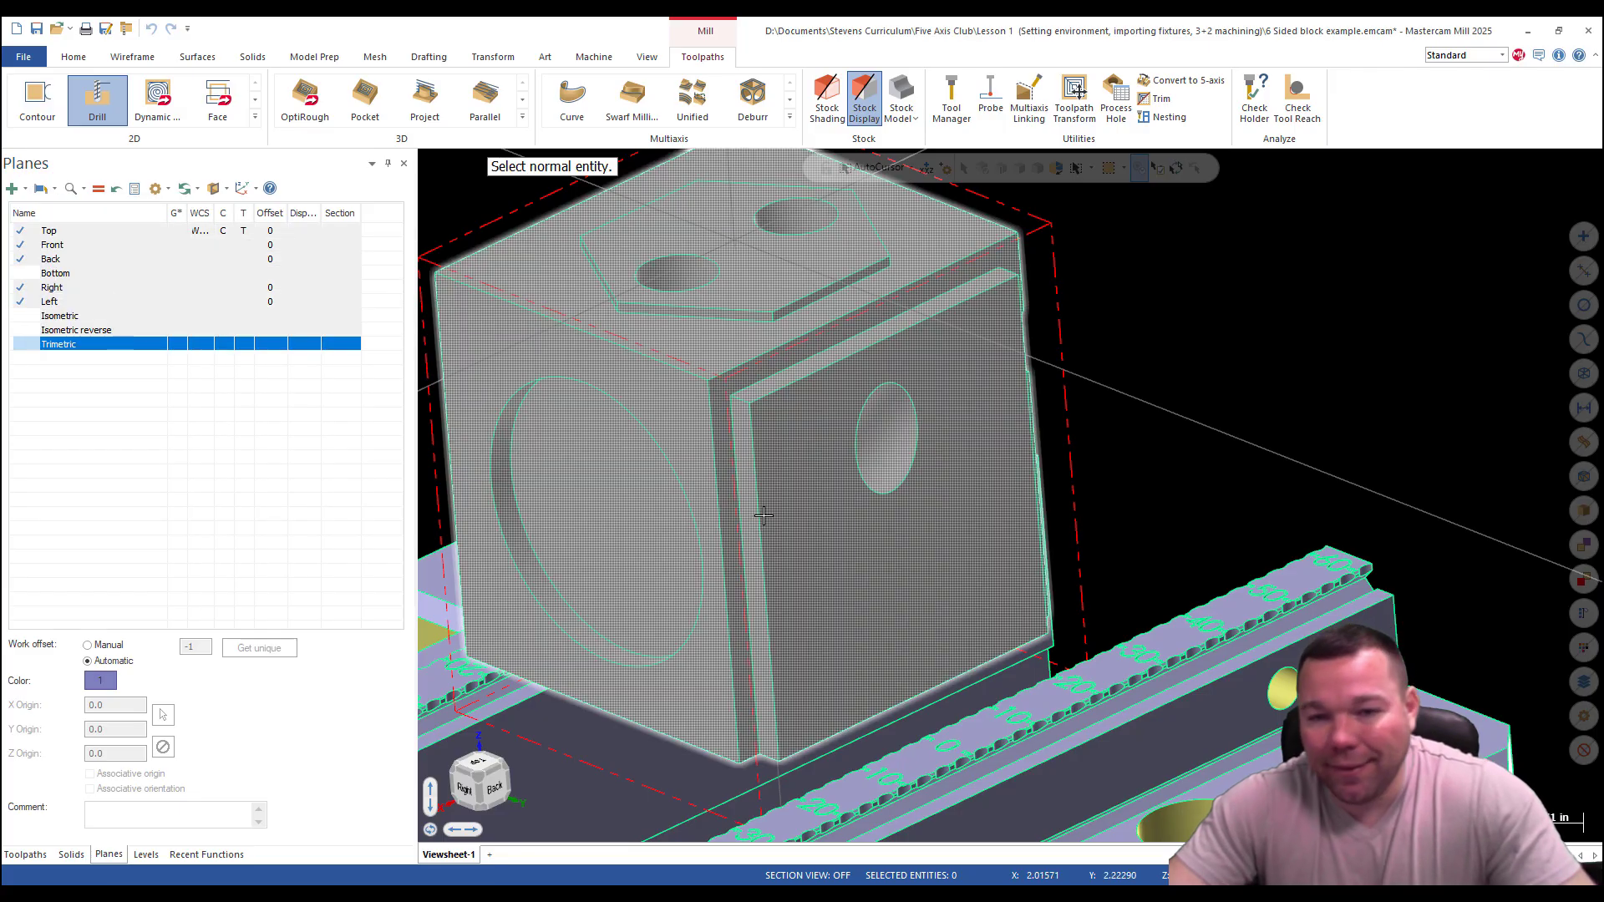
middle_drag(827, 453, 896, 398)
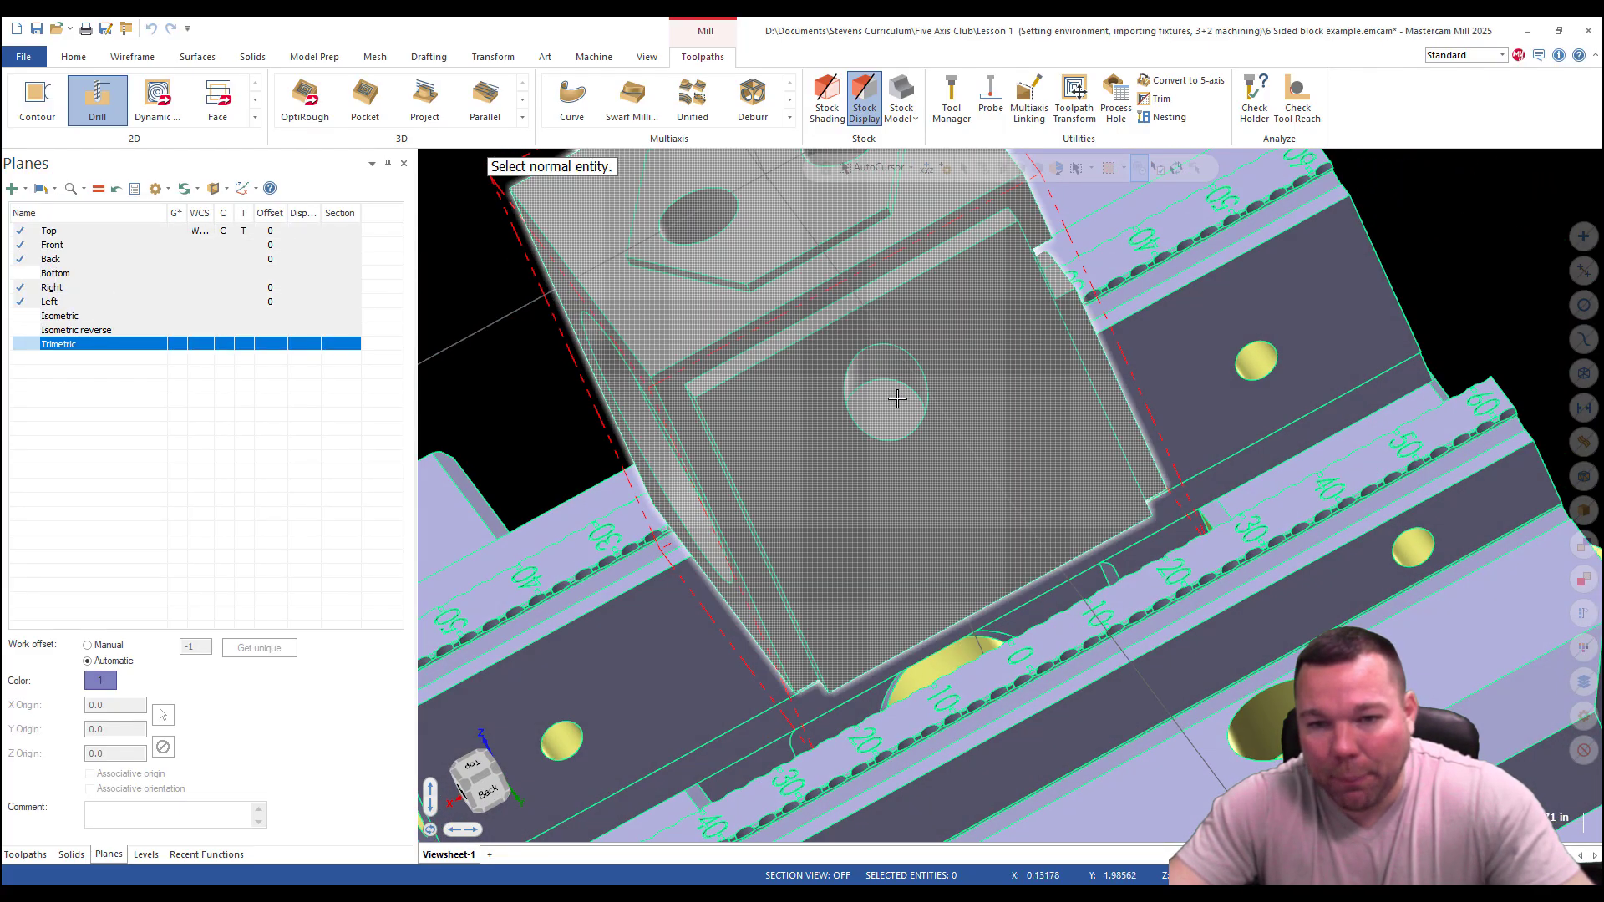
click(879, 408)
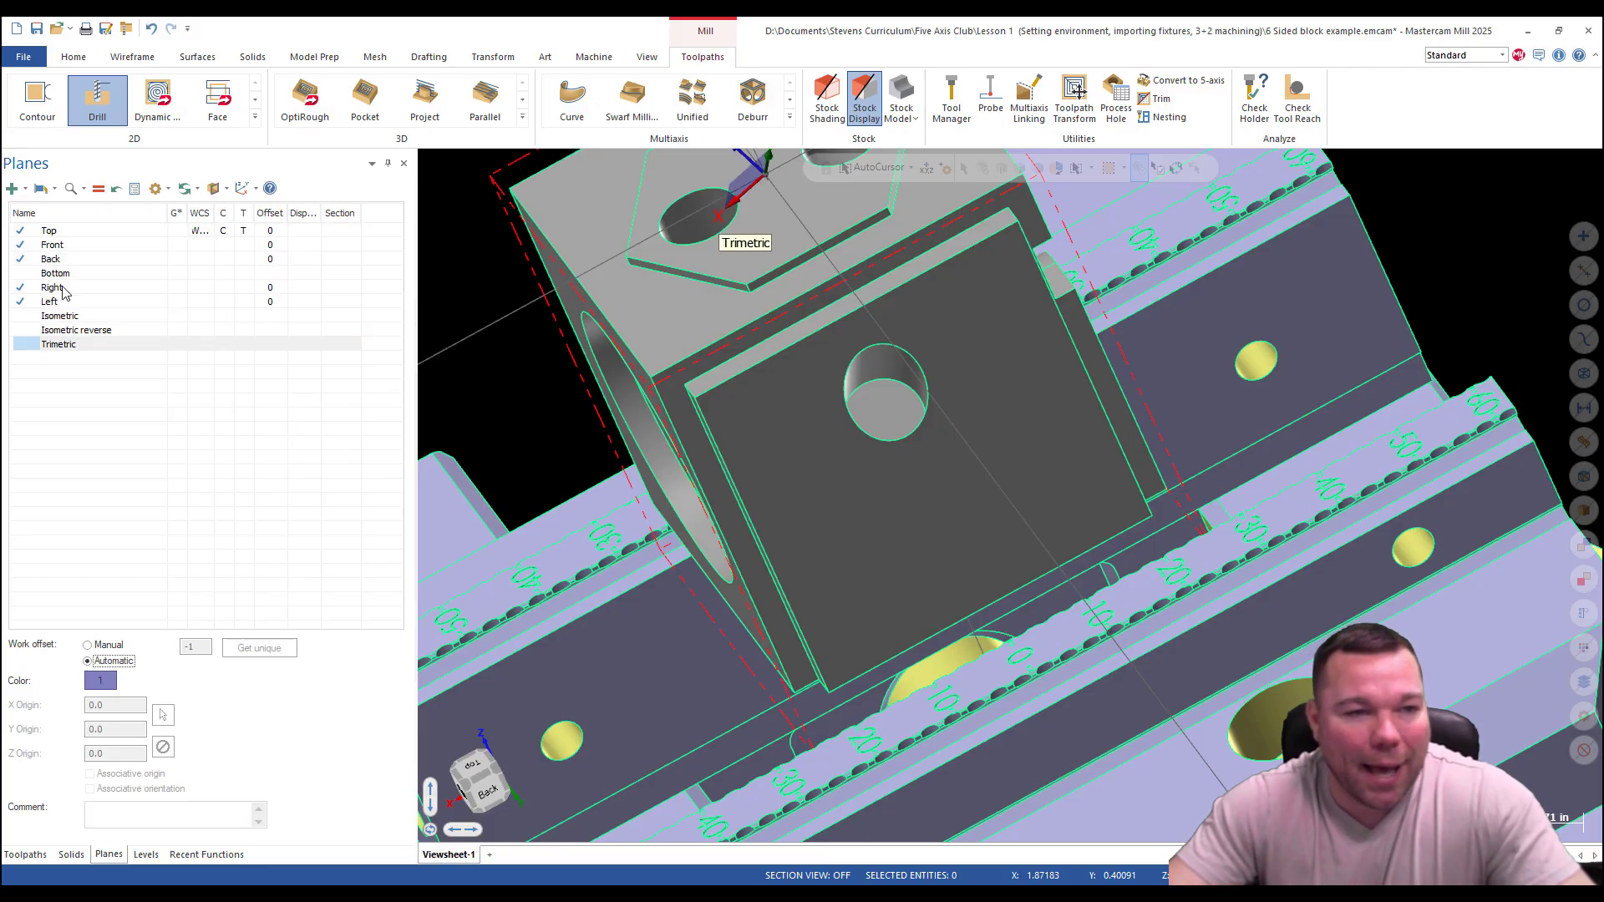
click(26, 188)
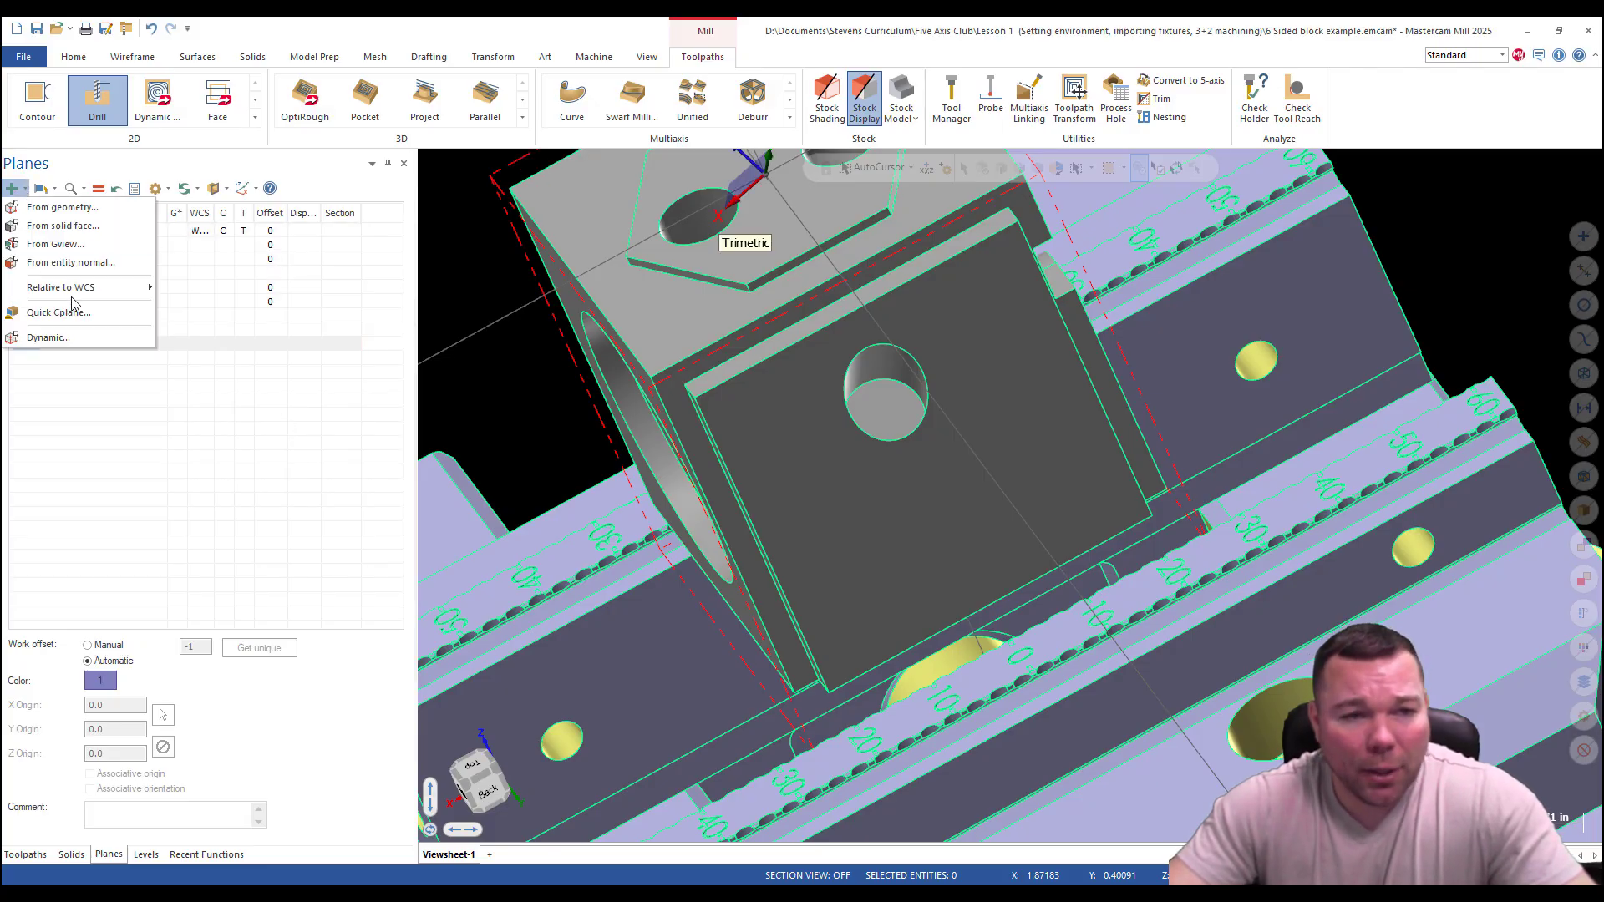
mouse_move(83, 298)
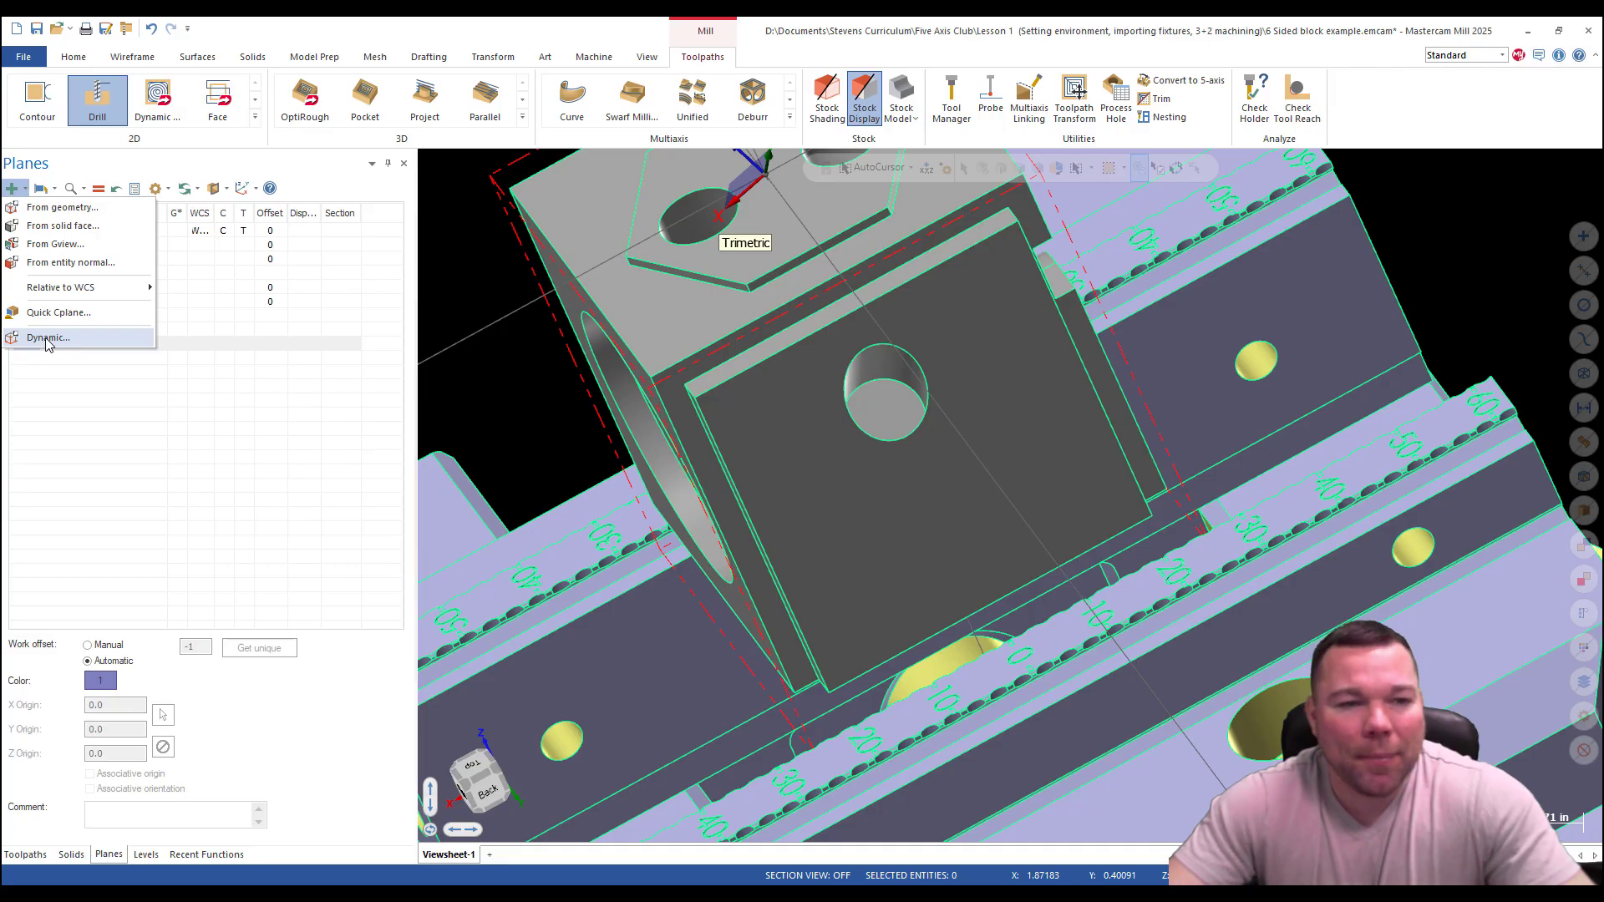
click(70, 339)
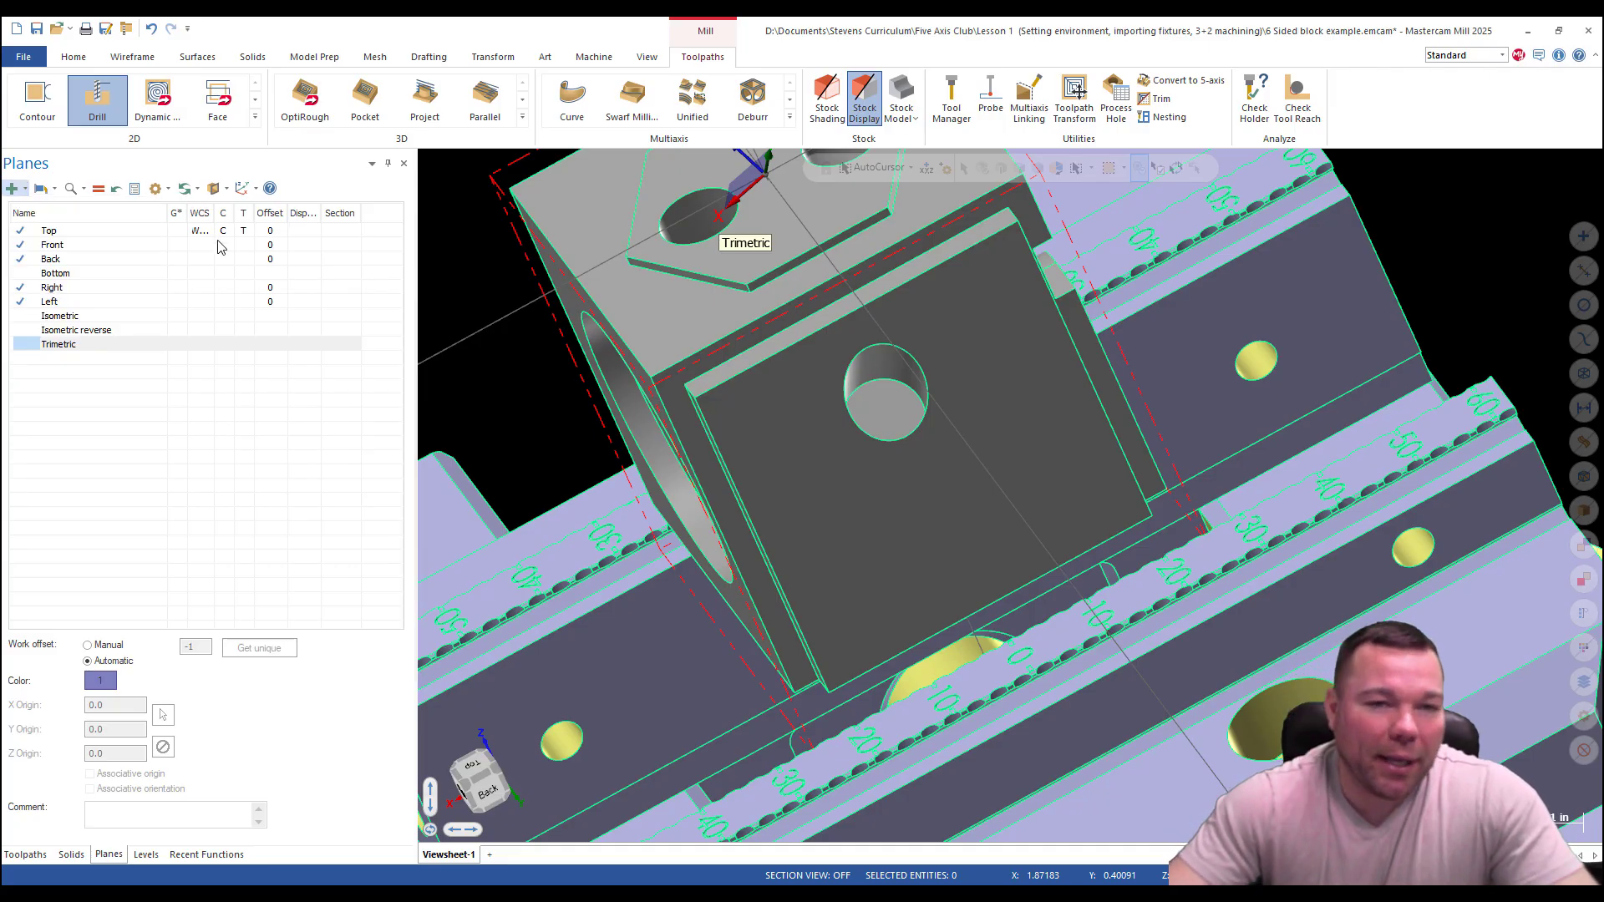
Add level 4 named HOLE GEO and make it the active level for the hole geometry.
click(157, 858)
click(146, 856)
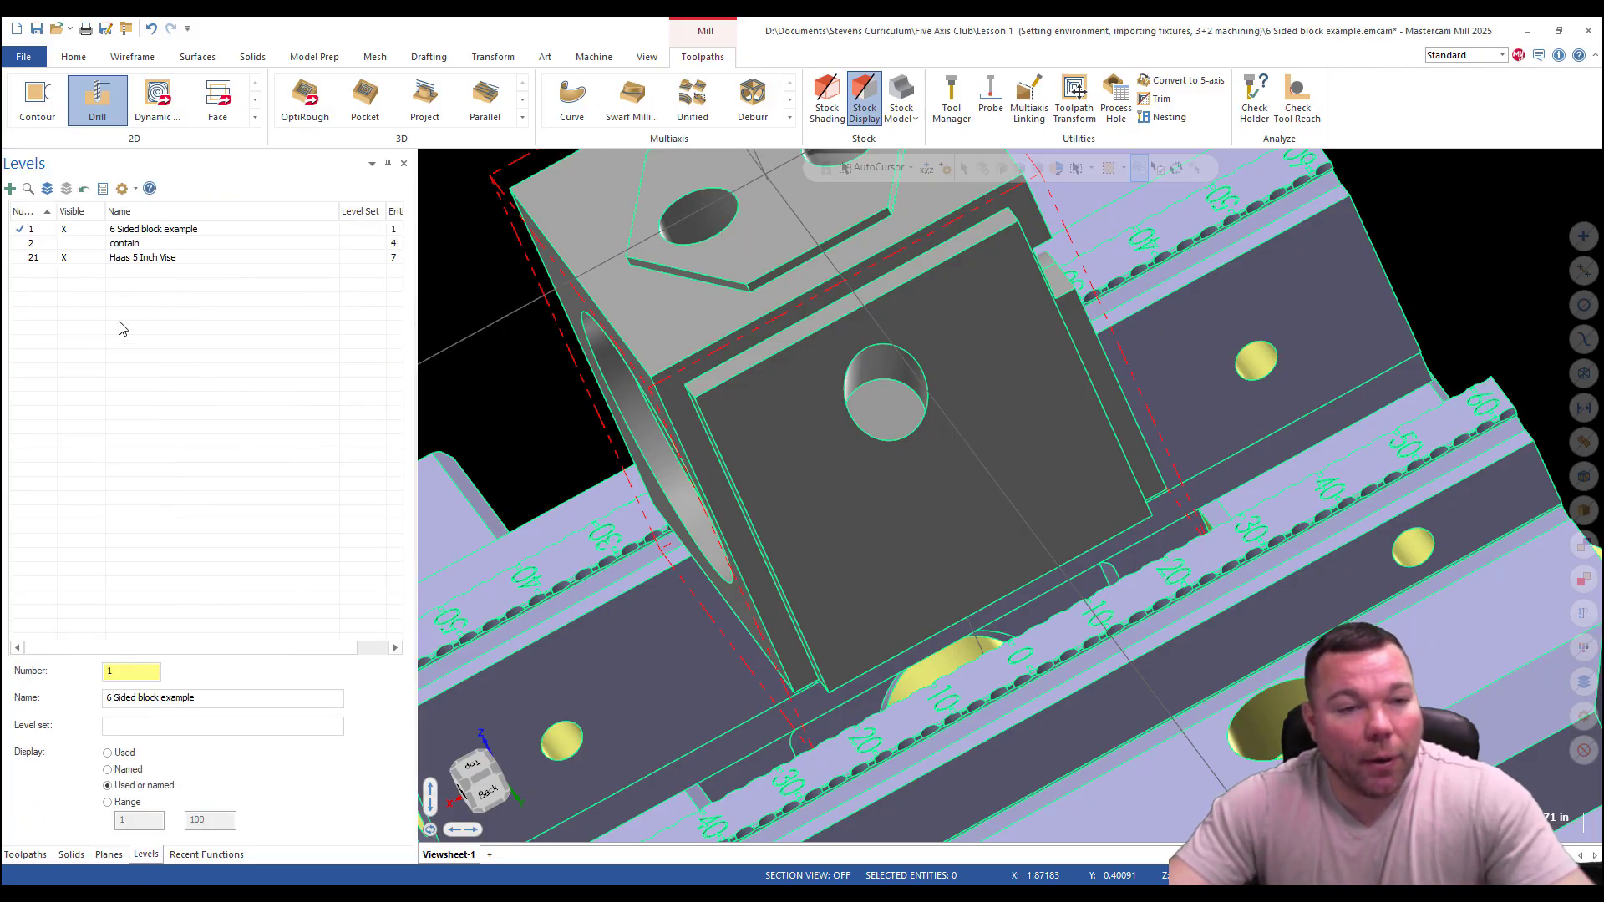
click(127, 272)
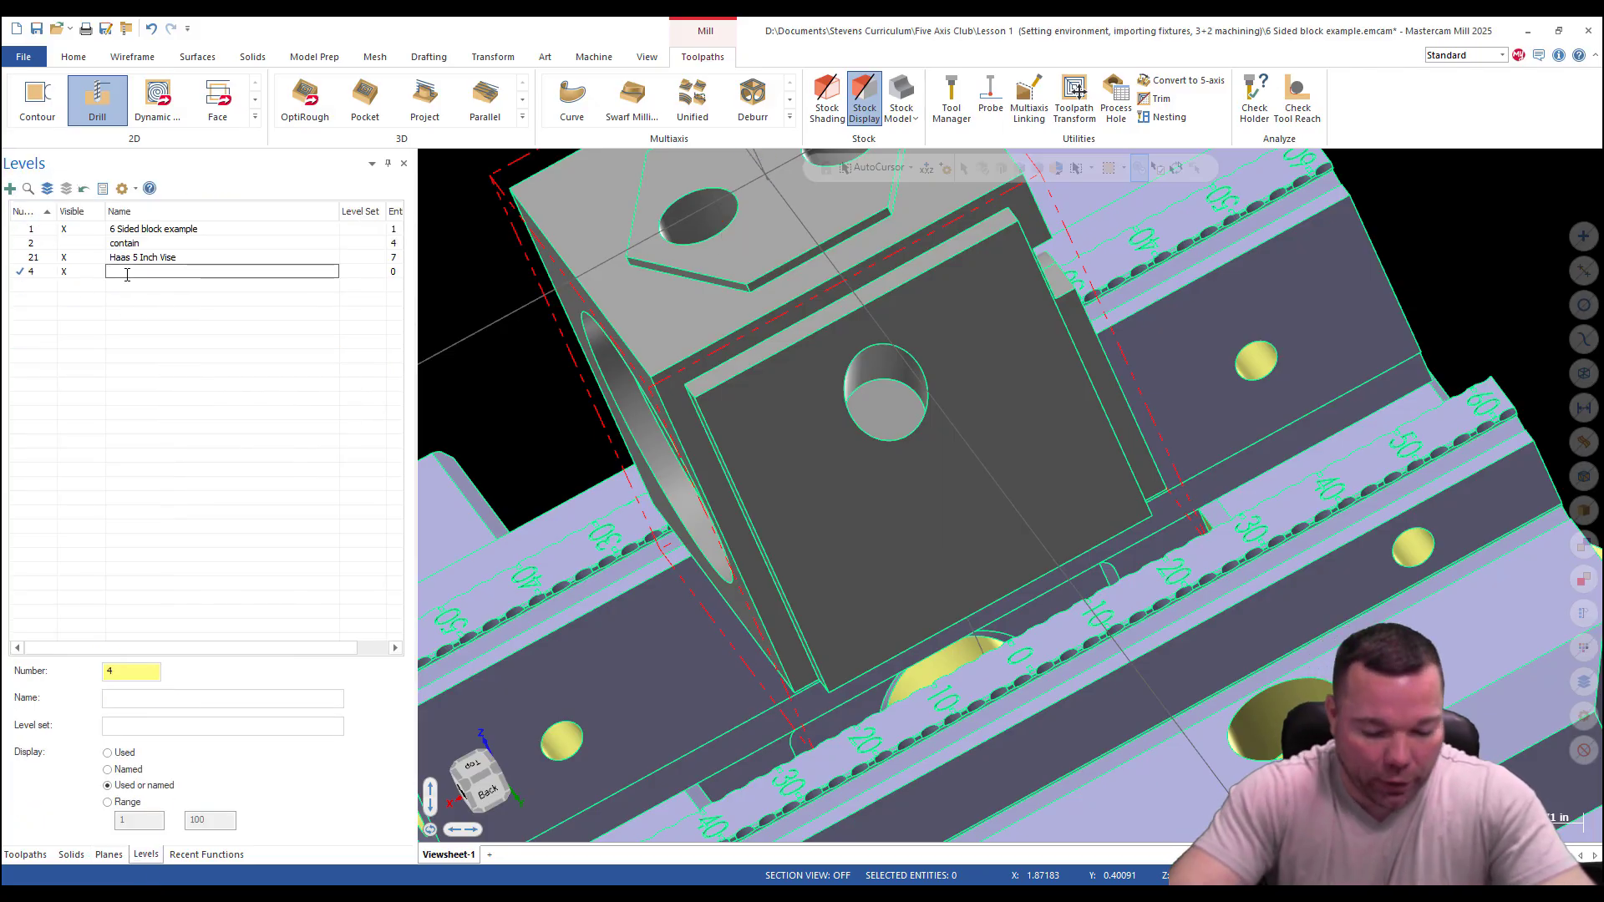
text(HOLE GEO)
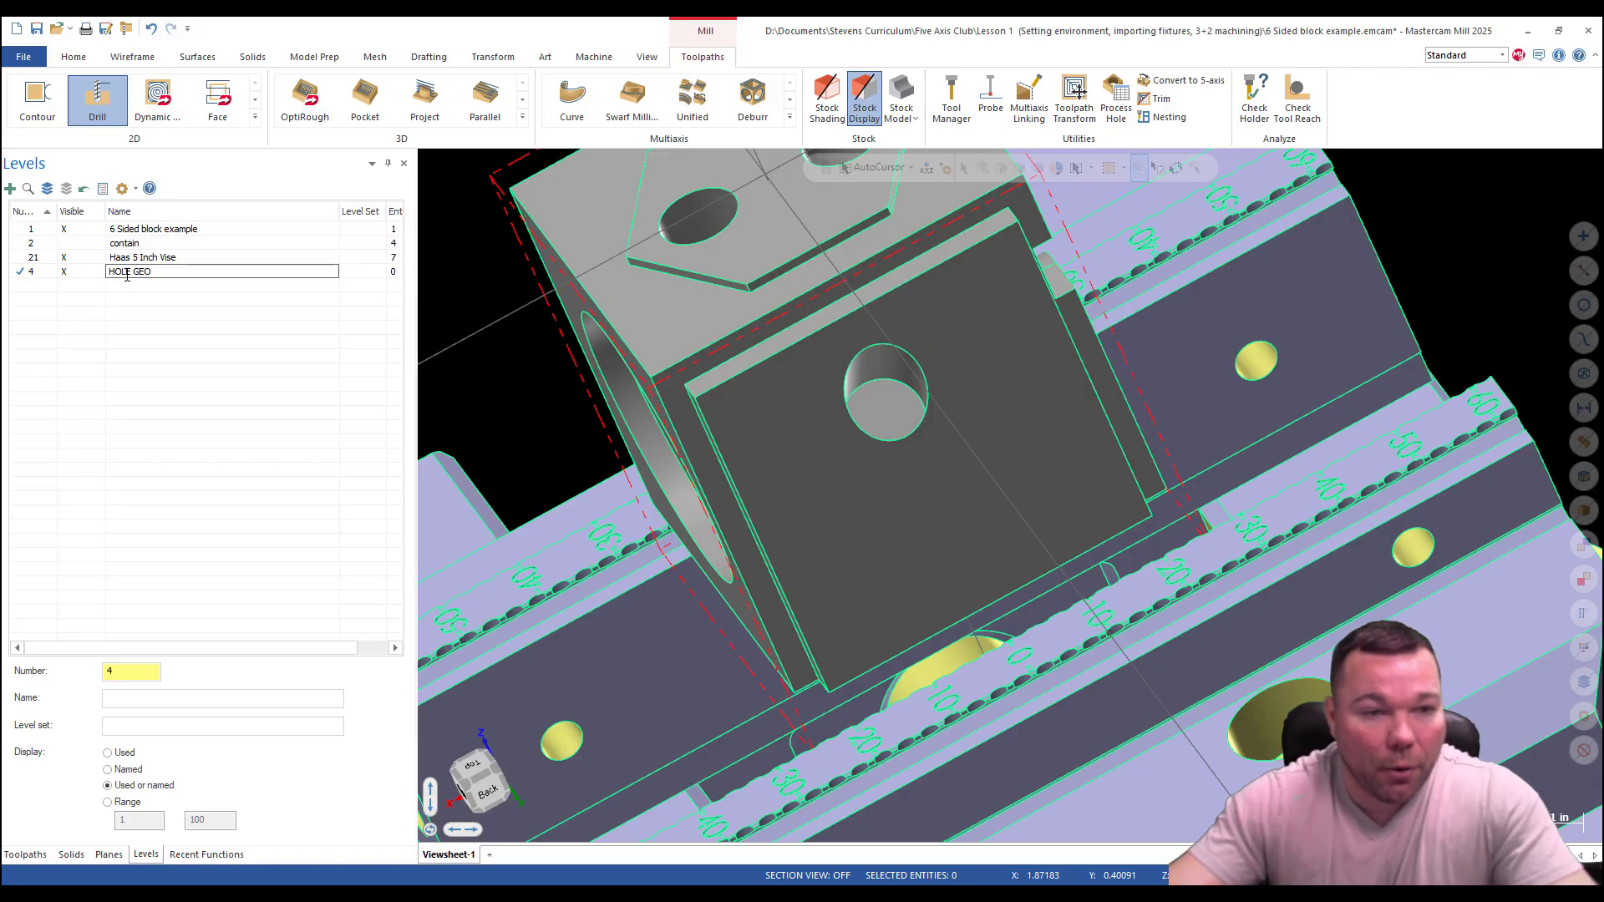
key(Return)
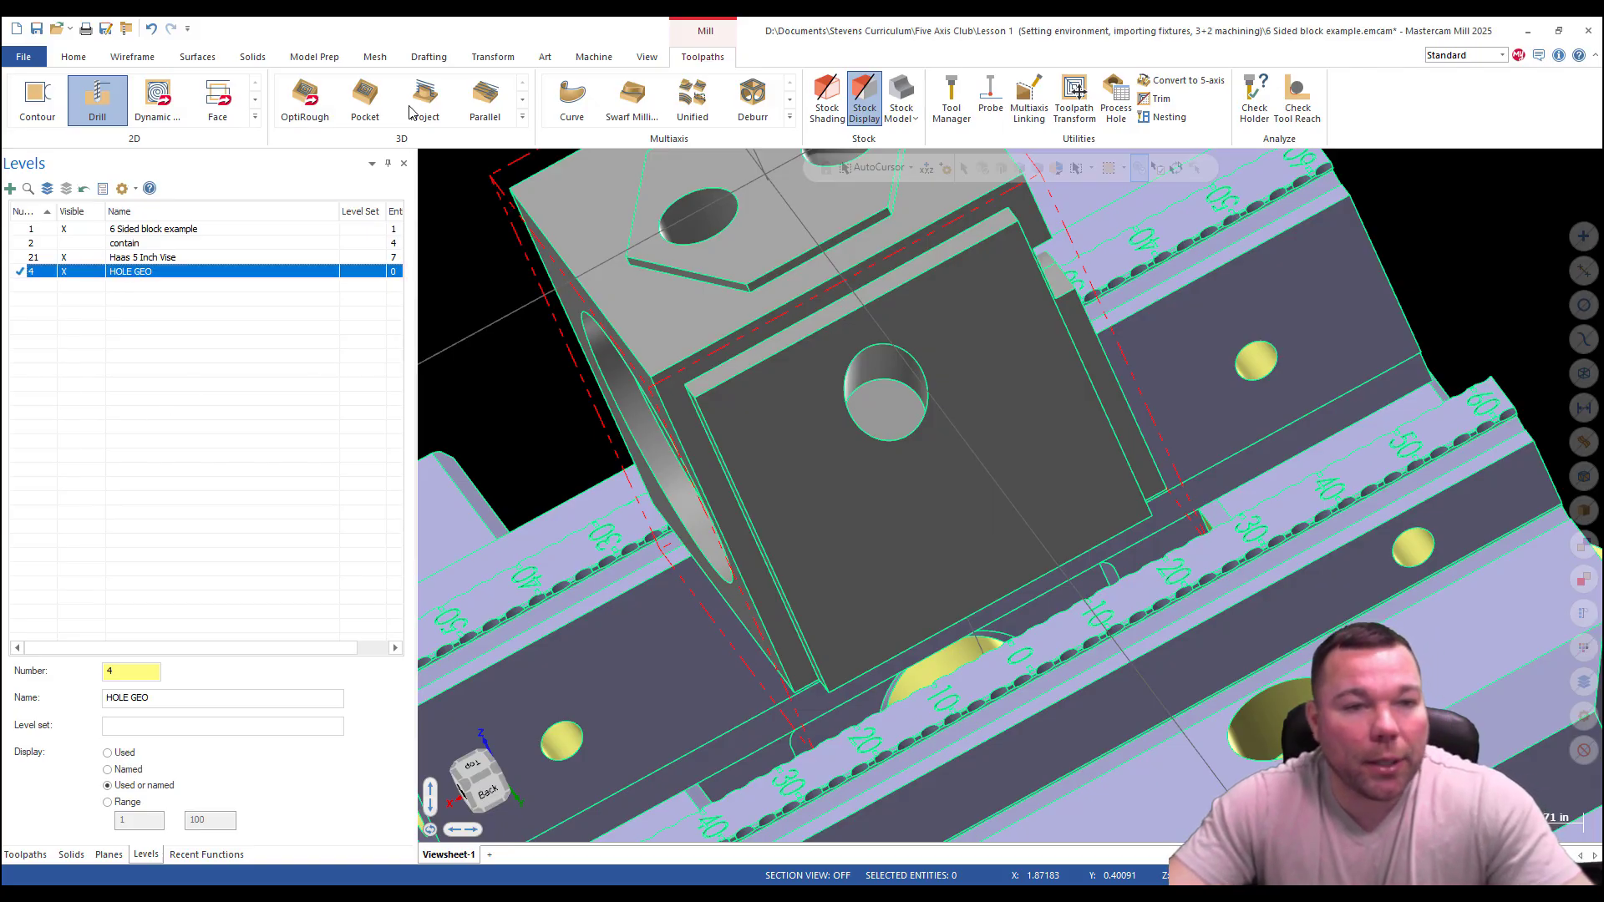
Create a point and a circle at the top of the angled hole in the block's back face using Hole Axis.
click(314, 58)
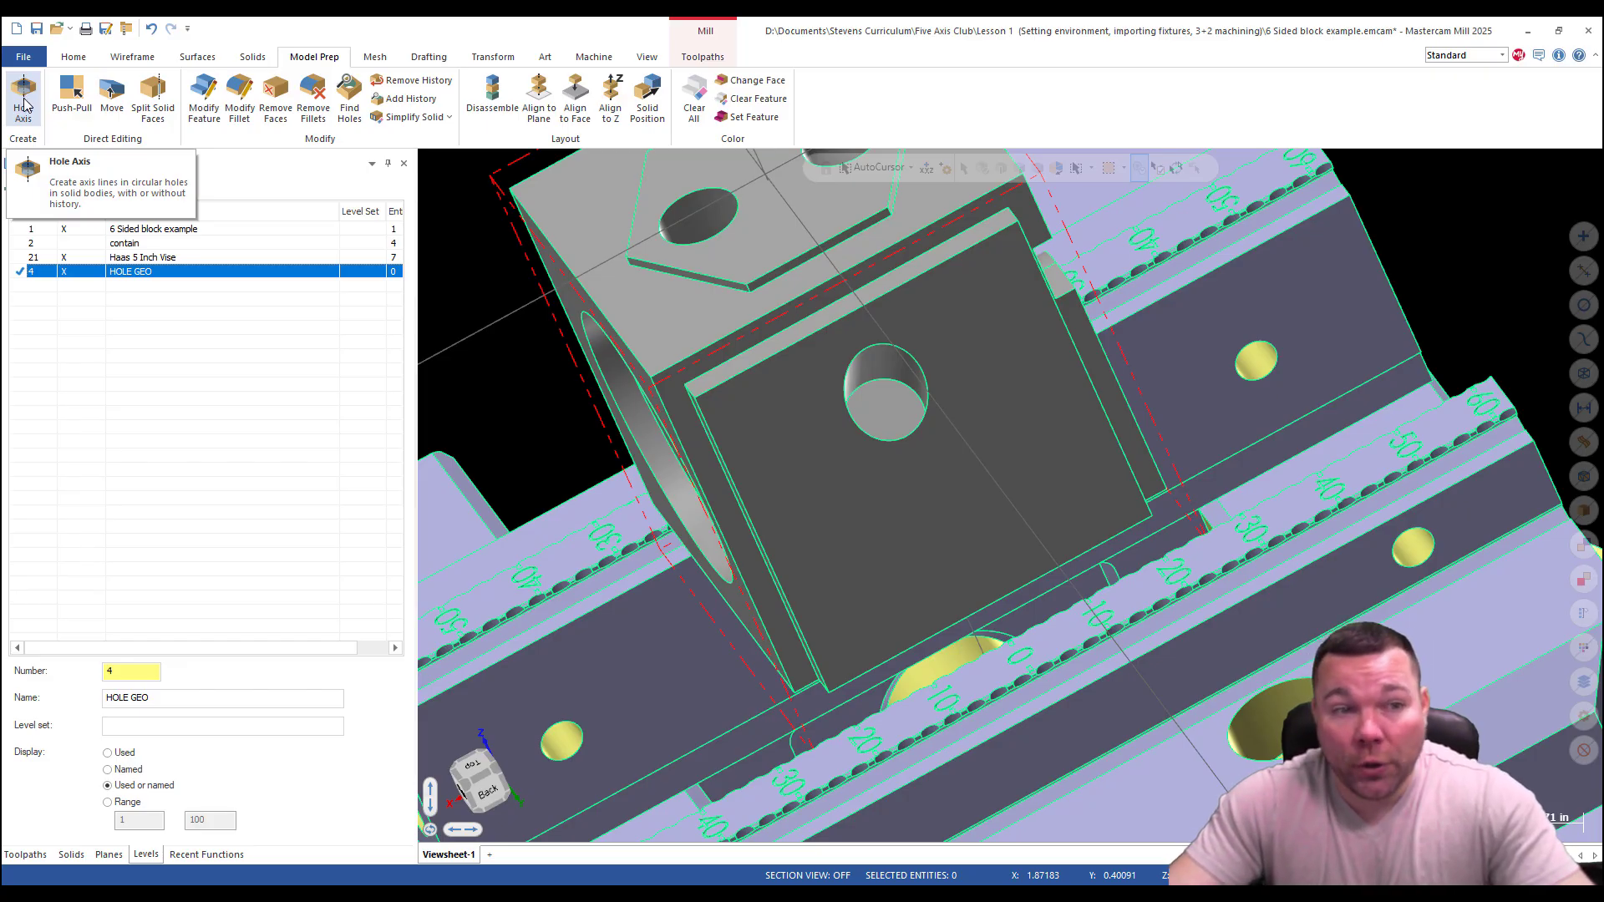
click(24, 99)
middle_drag(816, 467, 863, 449)
scroll(868, 444, up, 2)
click(869, 443)
scroll(861, 450, down, 3)
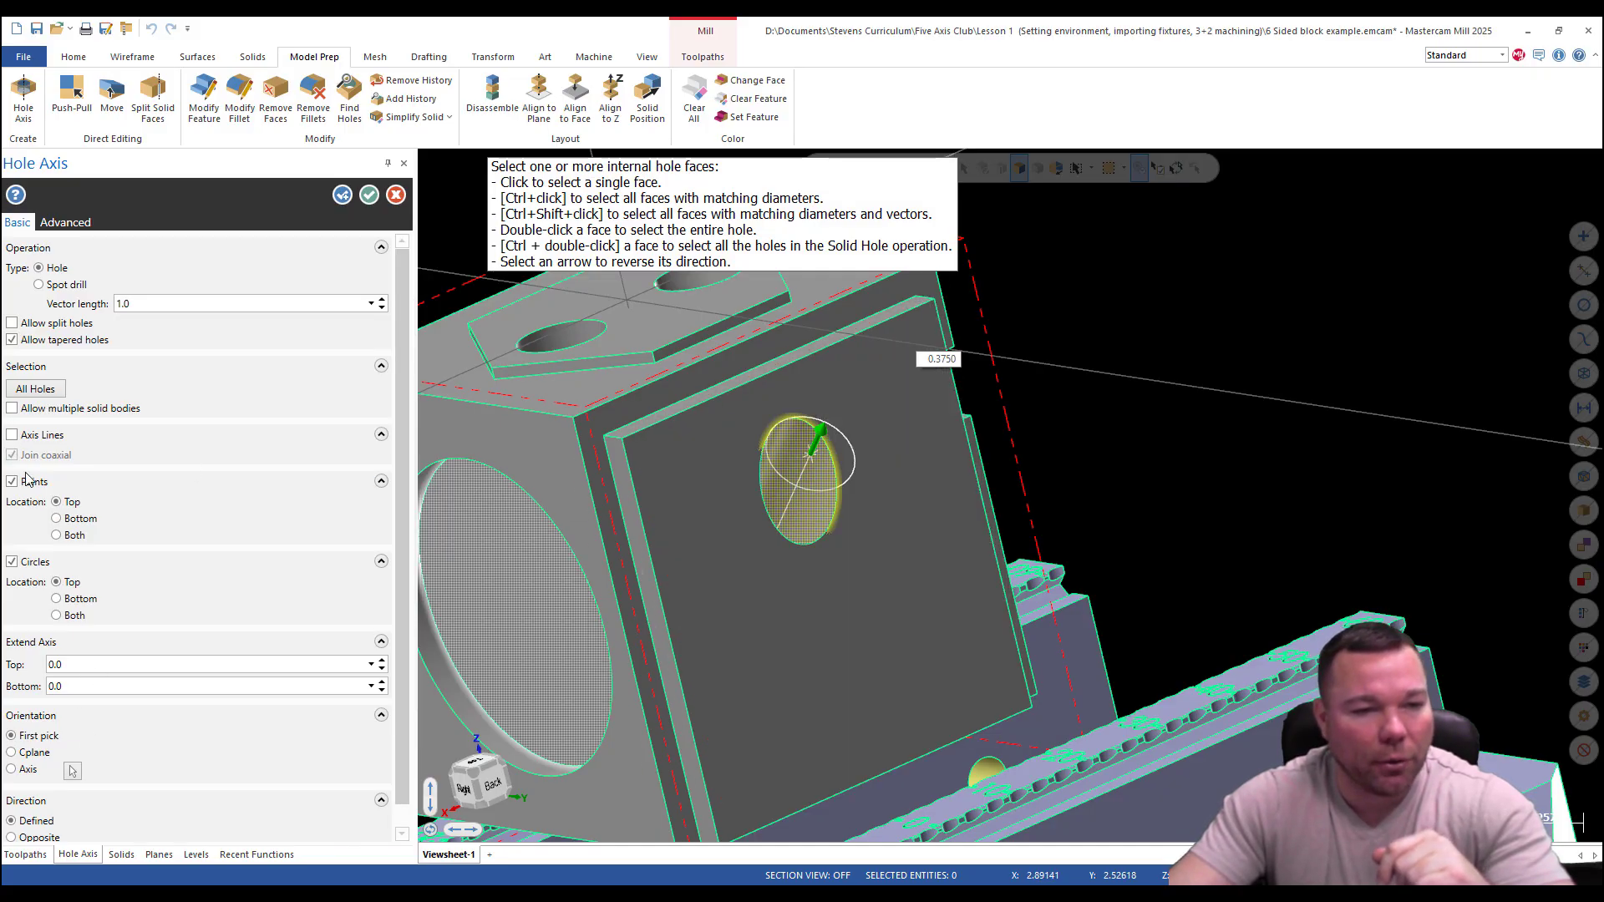
click(368, 197)
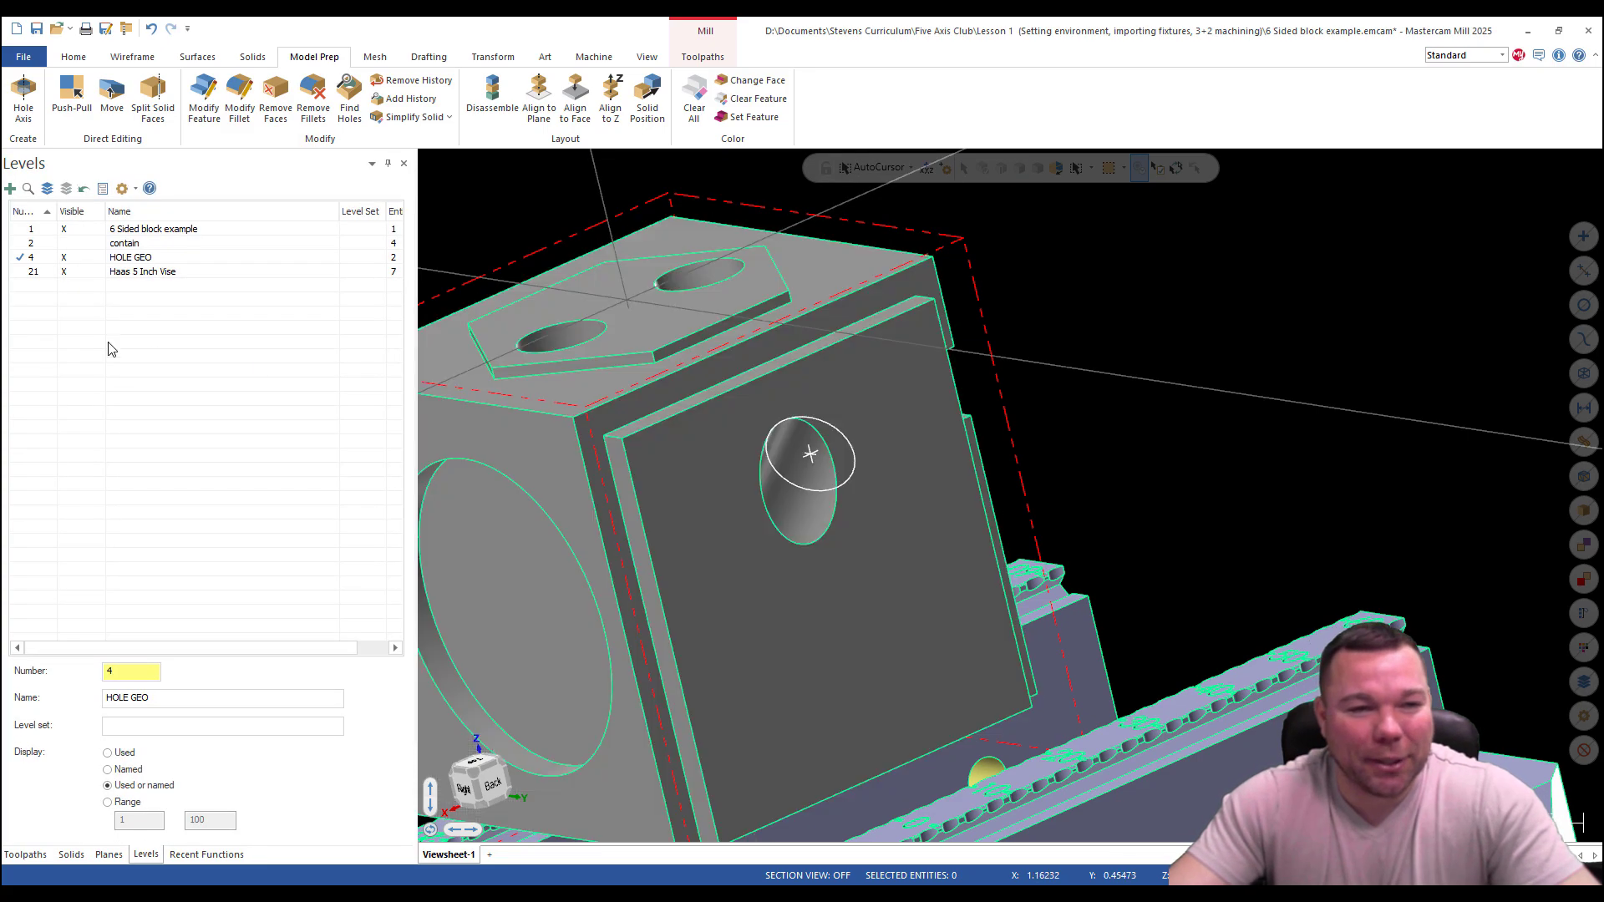
Start a new plane from geometry using the circle created at the angled hole in the back face.
scroll(919, 694, down, 3)
scroll(848, 647, up, 5)
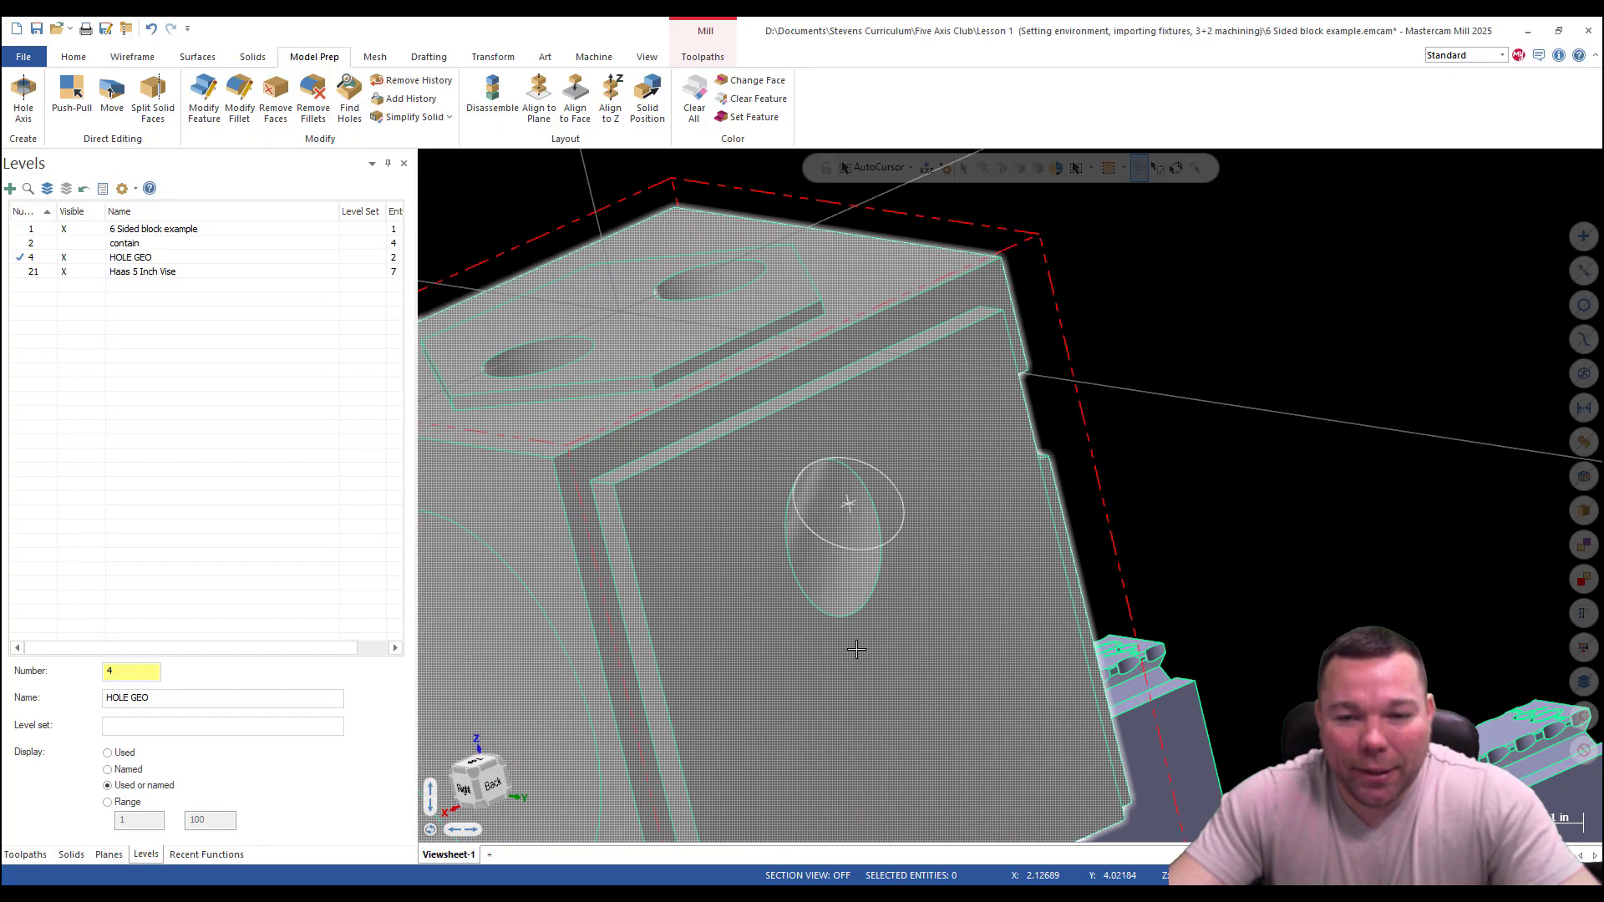
middle_drag(850, 635, 898, 627)
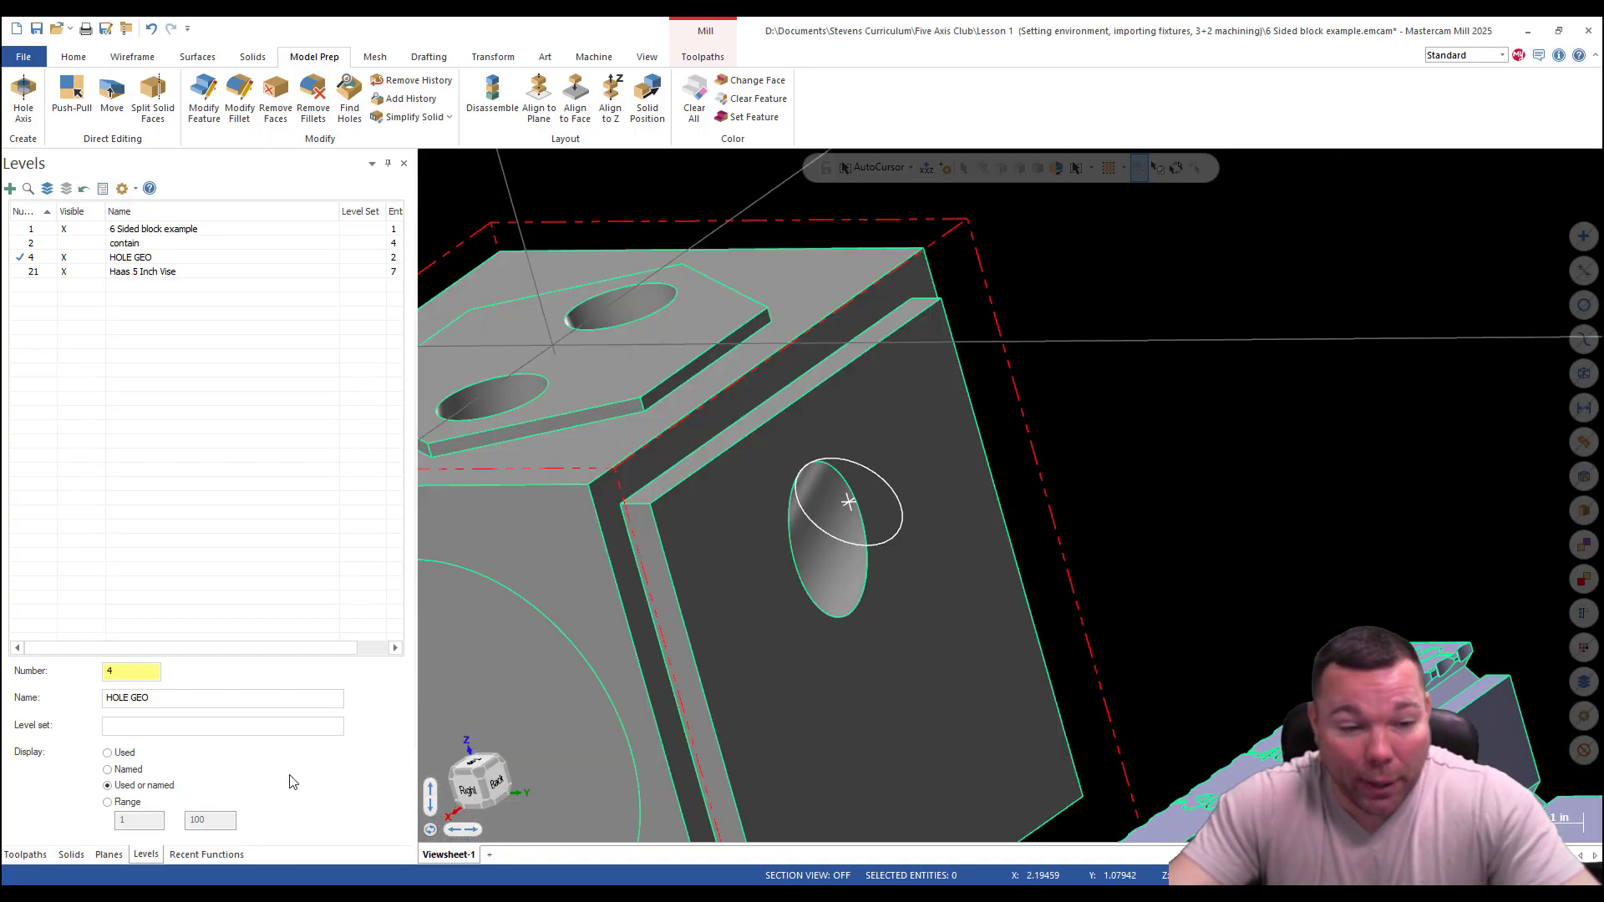
click(112, 855)
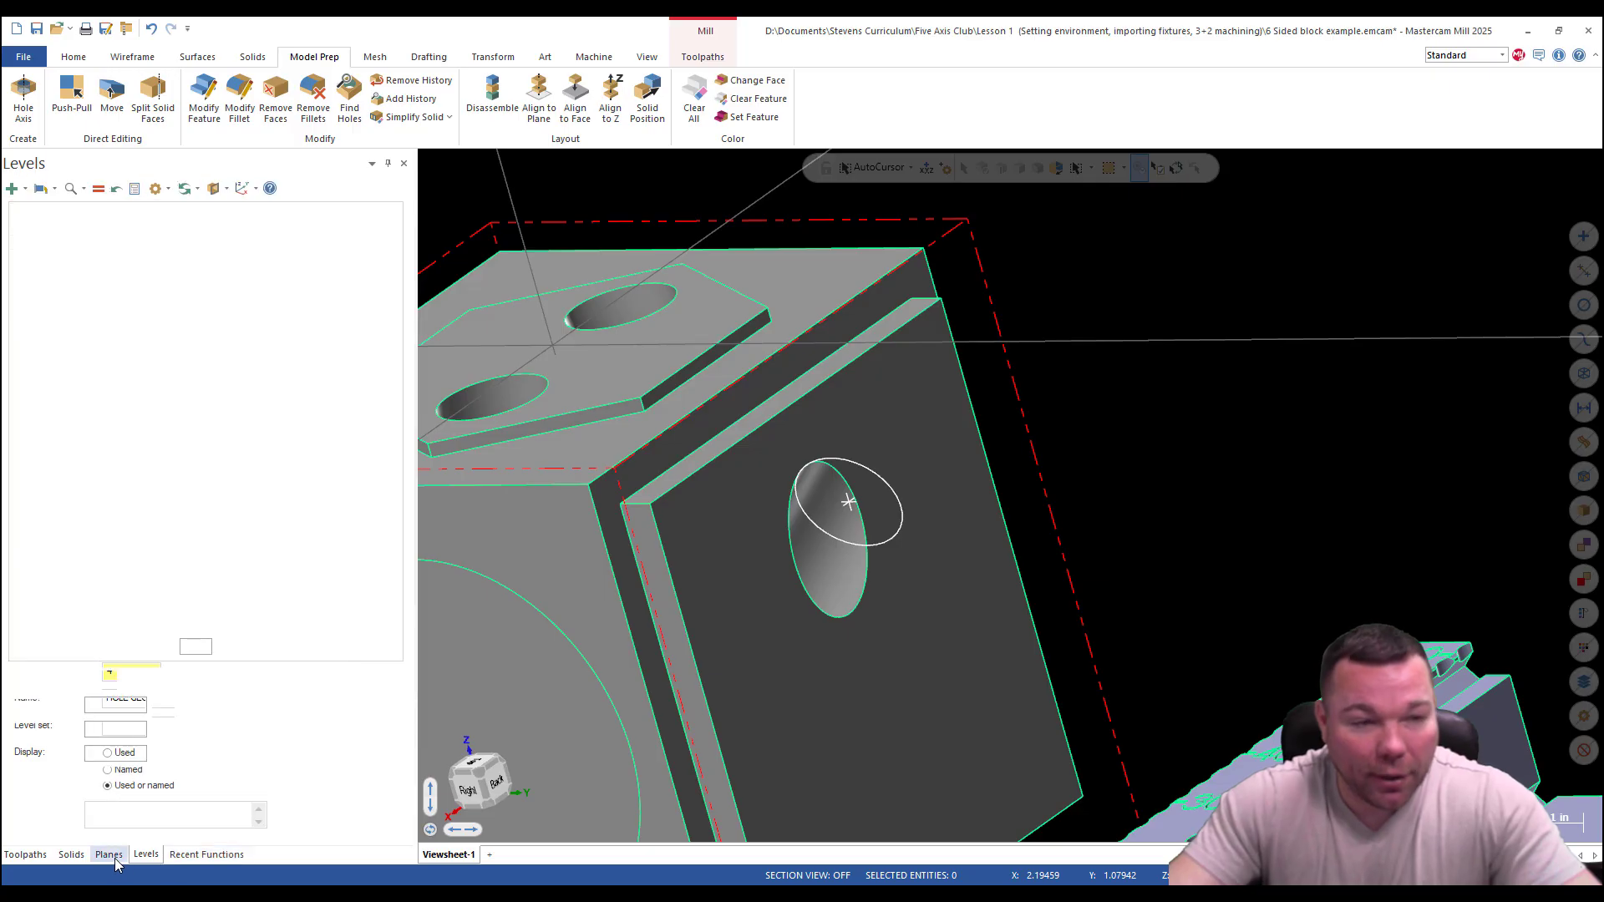
click(14, 191)
click(40, 189)
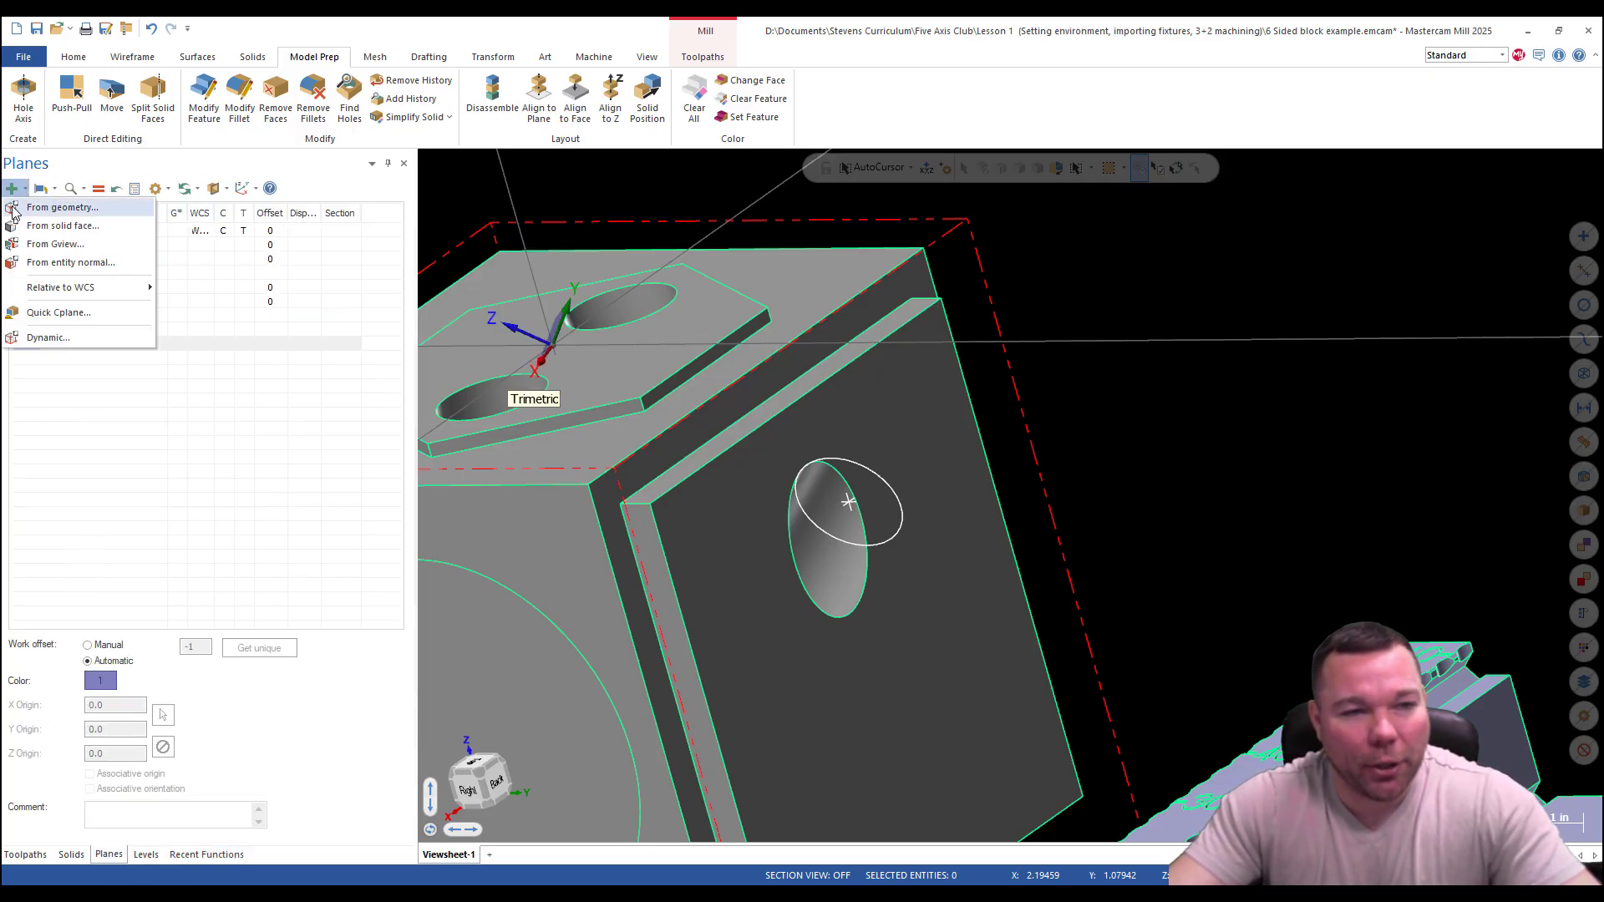
click(18, 207)
click(903, 474)
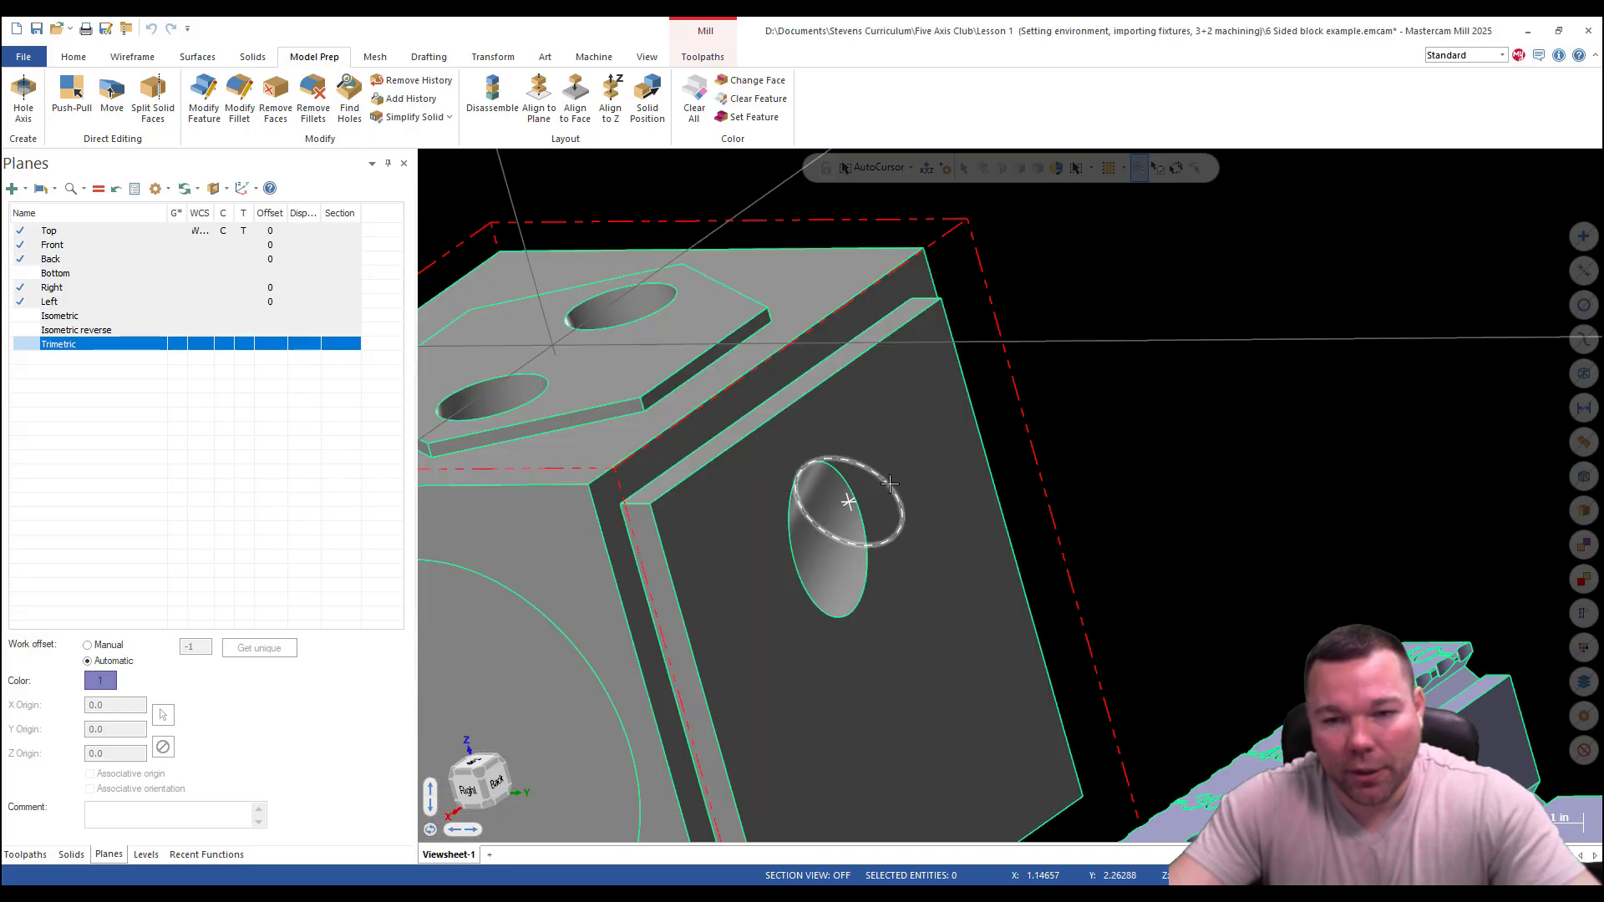
scroll(900, 579, down, 5)
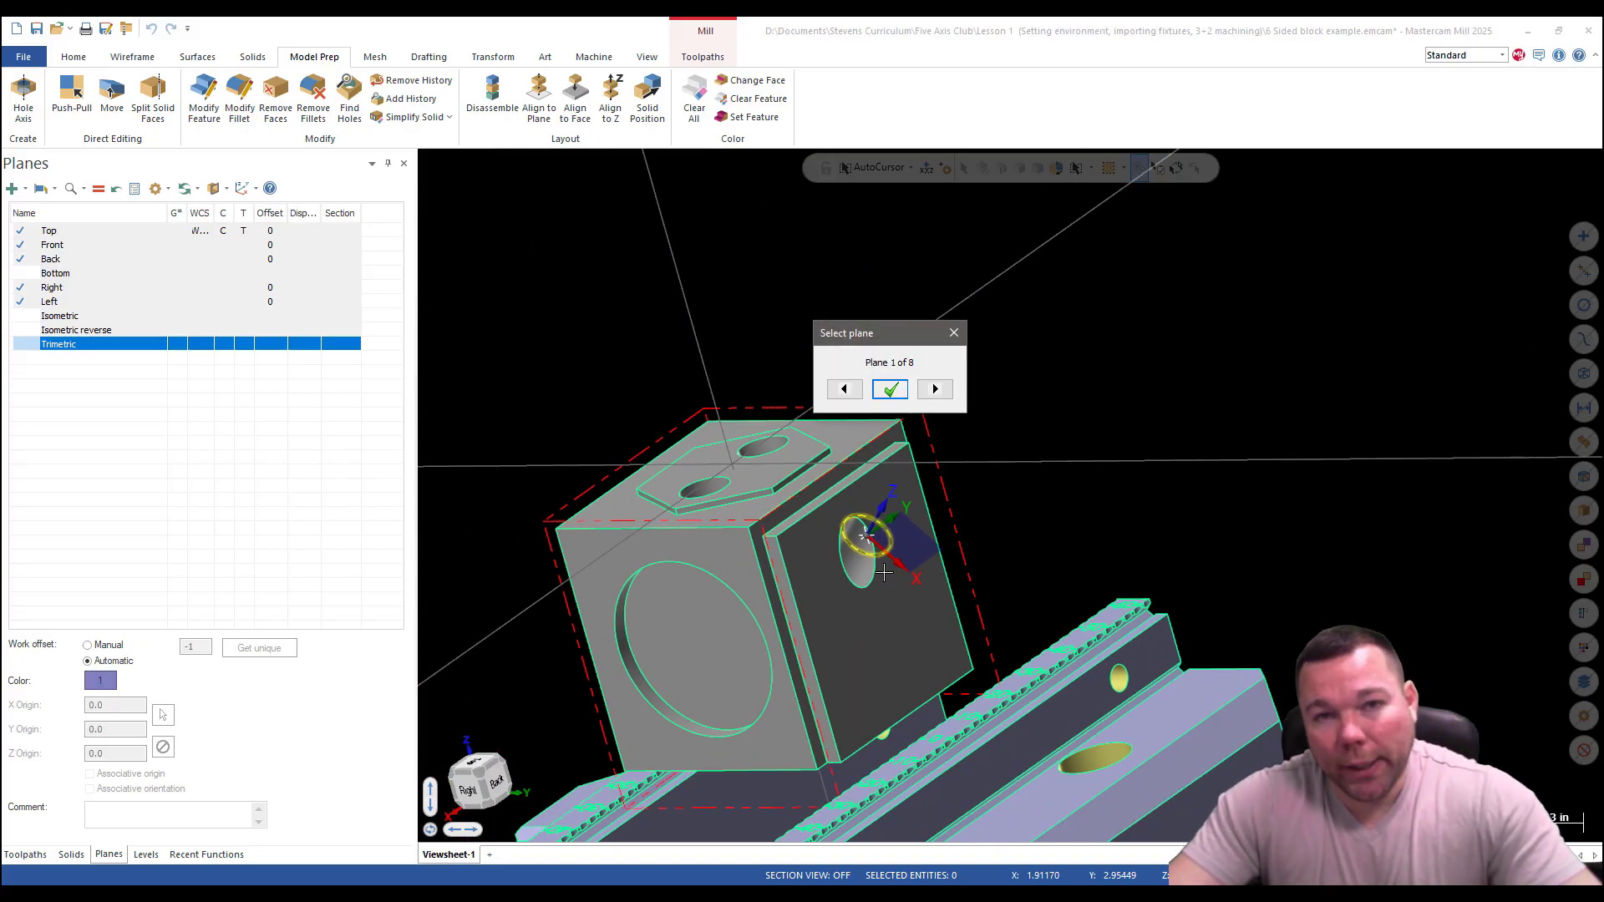
Examine the proposed plane's axis directions relative to the block and fixture, from the top view and from several sides.
middle_drag(830, 556, 1098, 562)
right_click(1163, 455)
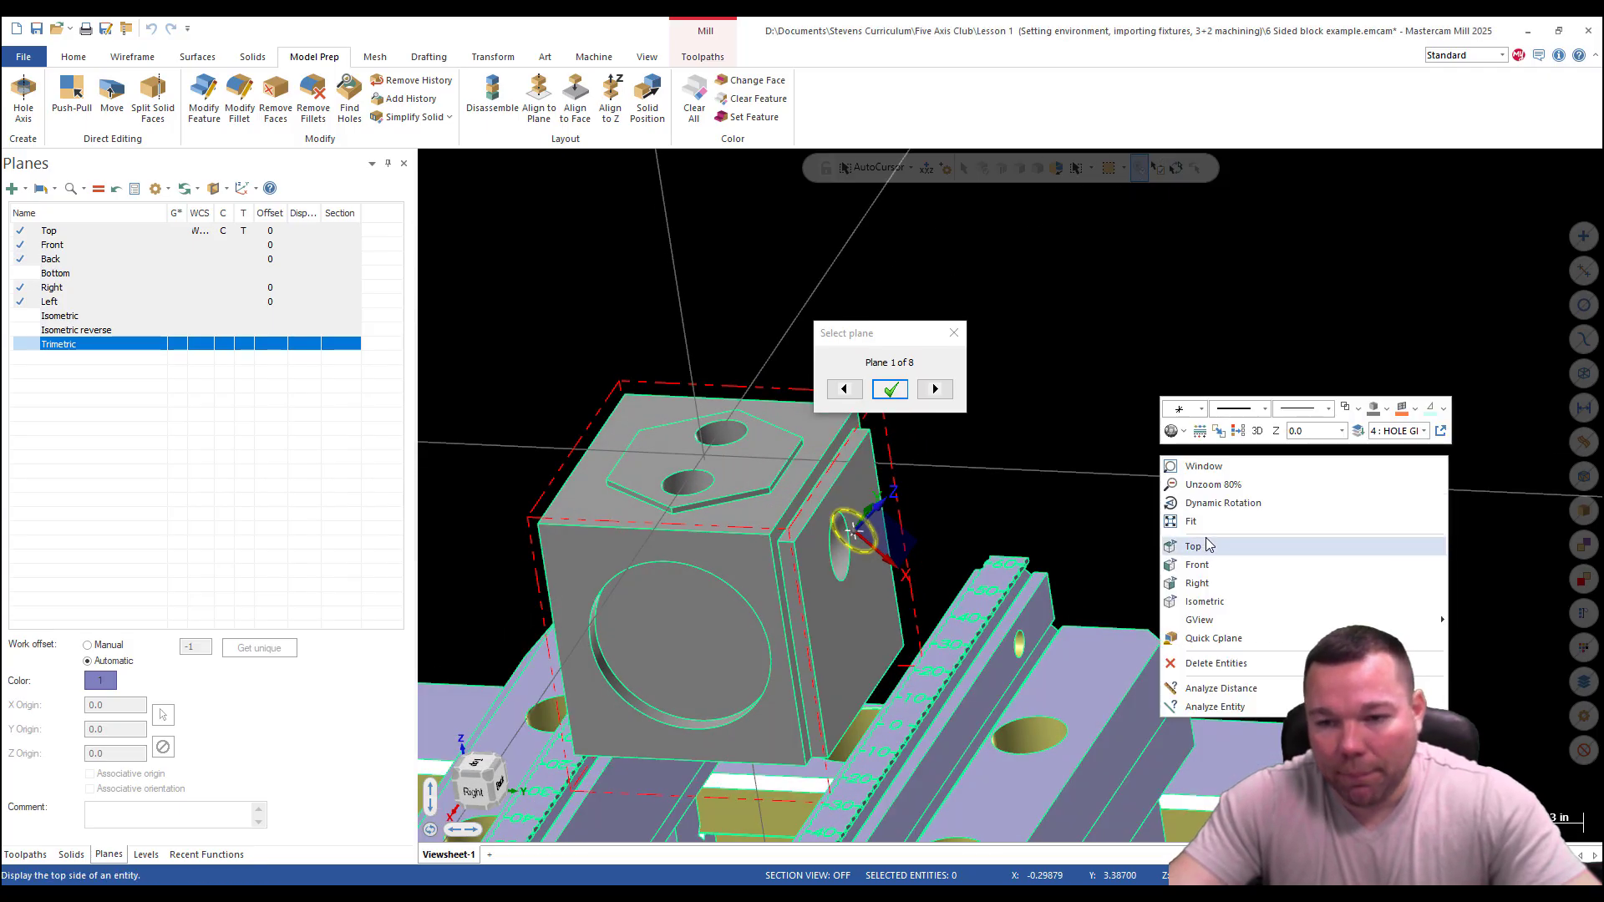
click(1203, 535)
scroll(970, 537, down, 2)
scroll(1036, 482, up, 3)
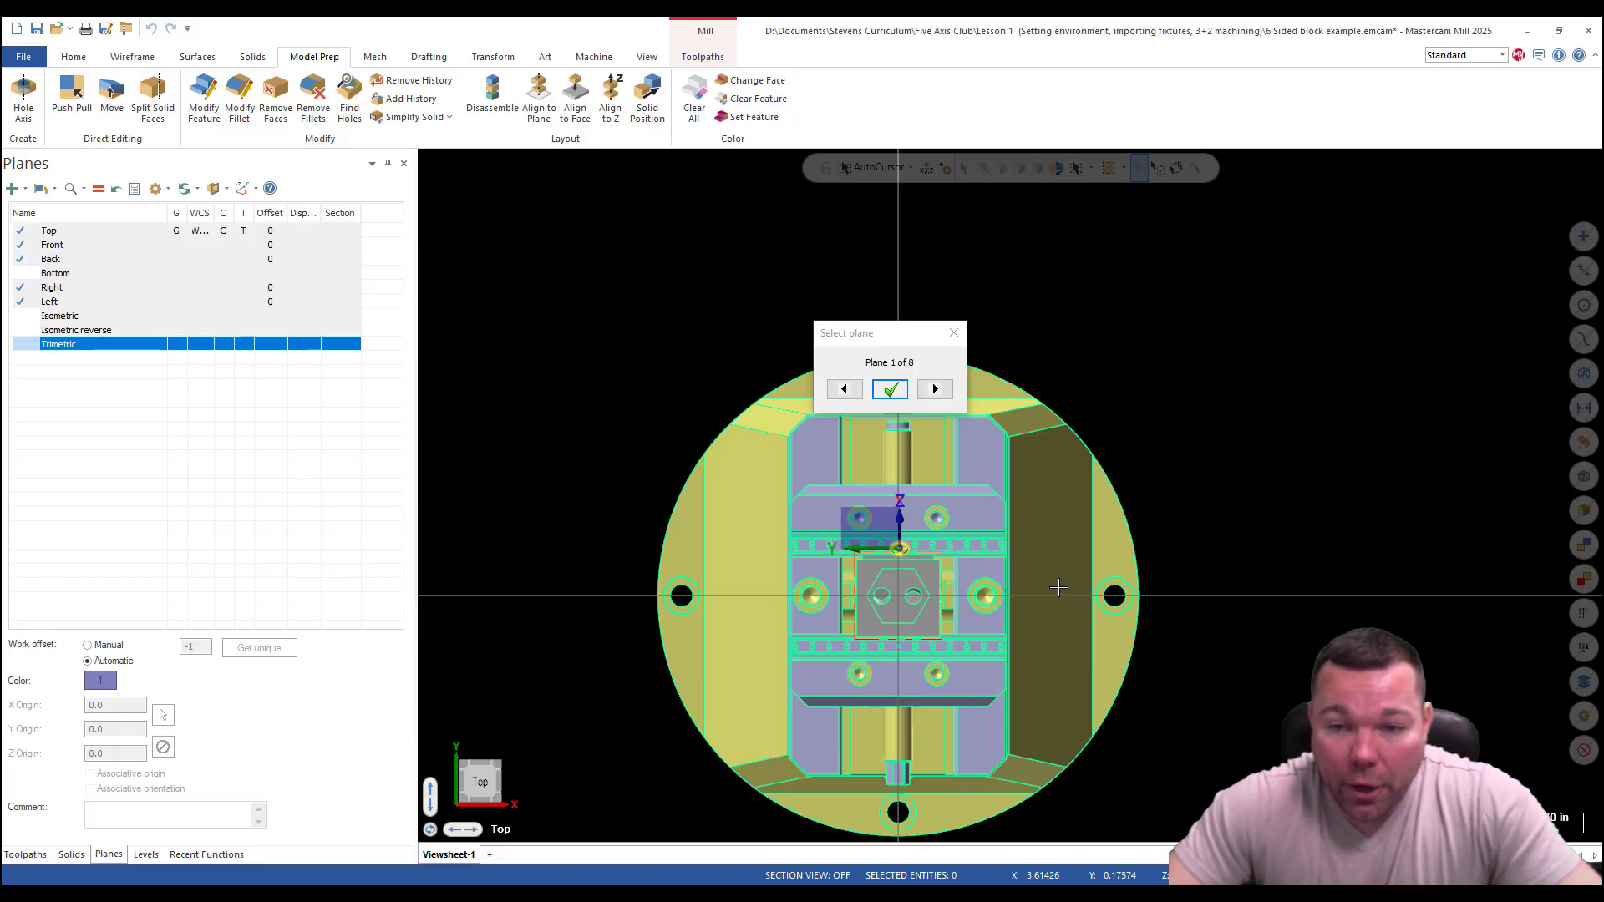
middle_drag(1076, 579, 866, 579)
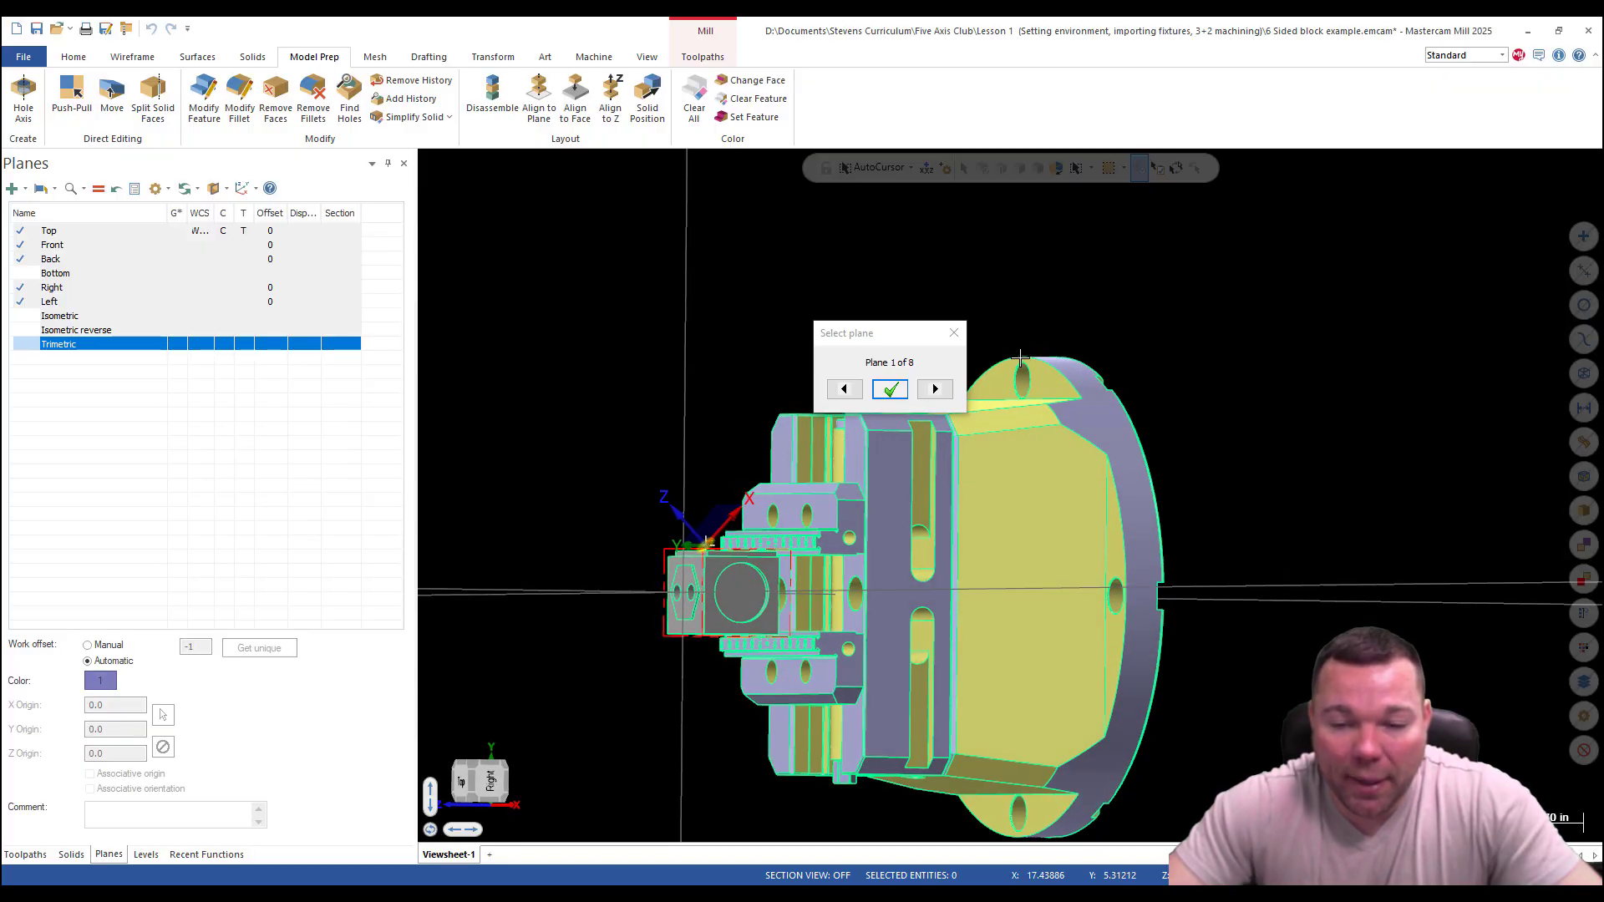
mouse_move(1021, 361)
middle_down()
mouse_move(1007, 489)
mouse_move(1105, 526)
middle_up()
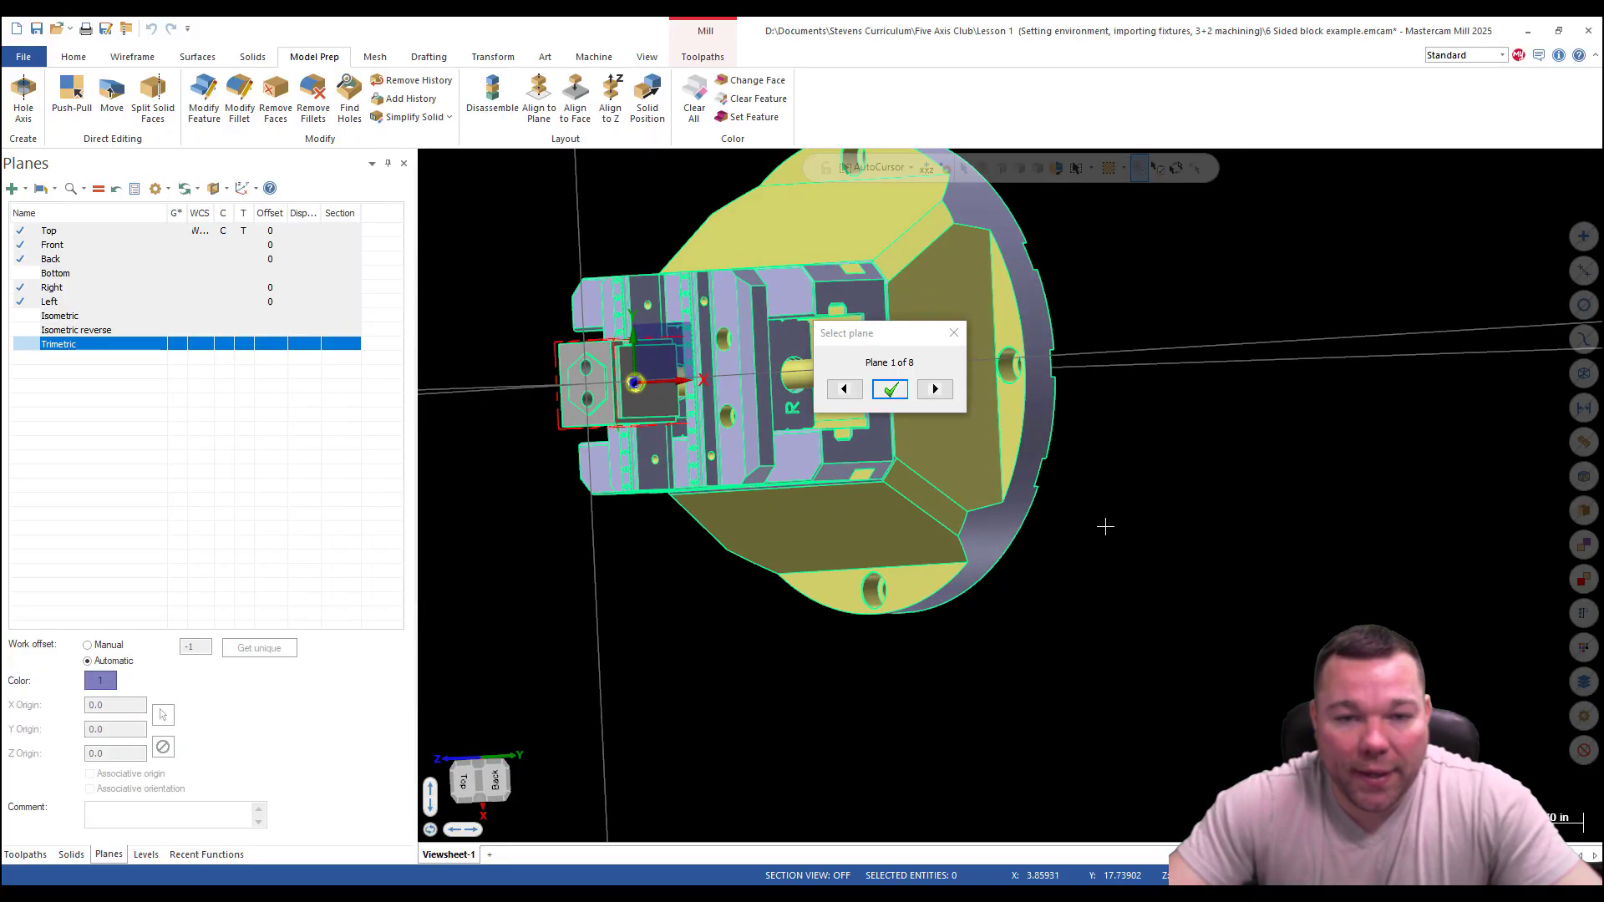
scroll(927, 556, down, 2)
scroll(729, 468, up, 3)
middle_drag(728, 468, 764, 579)
scroll(767, 502, up, 4)
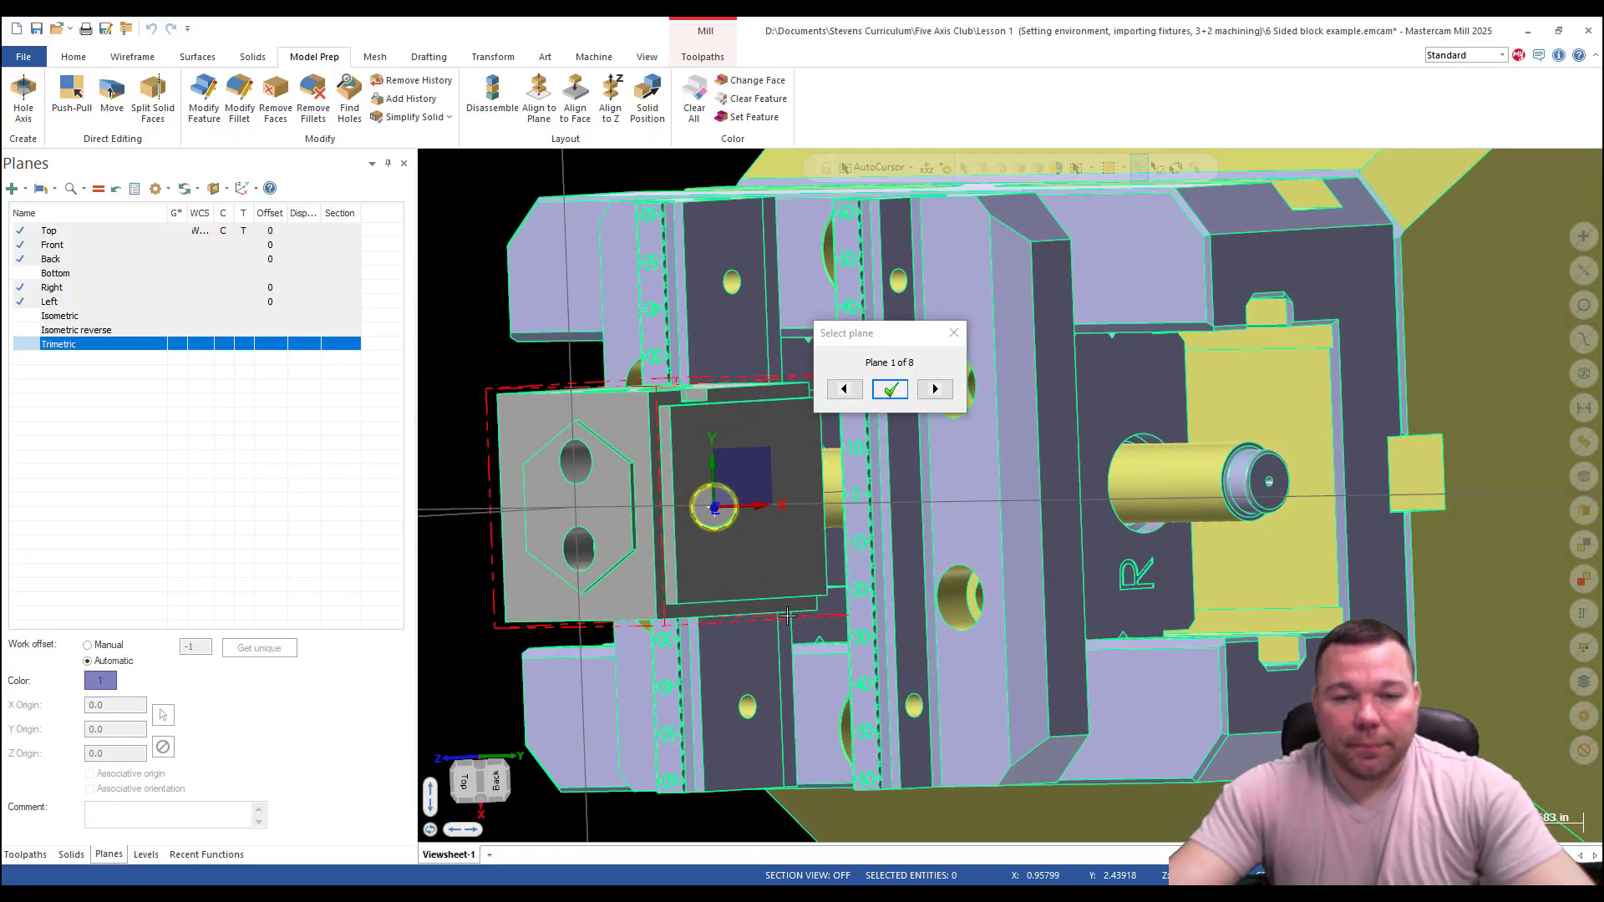
Compare the alternative plane orientations at the hole and accept orientation 1 of 8, with X pointing toward the fixture base.
click(935, 390)
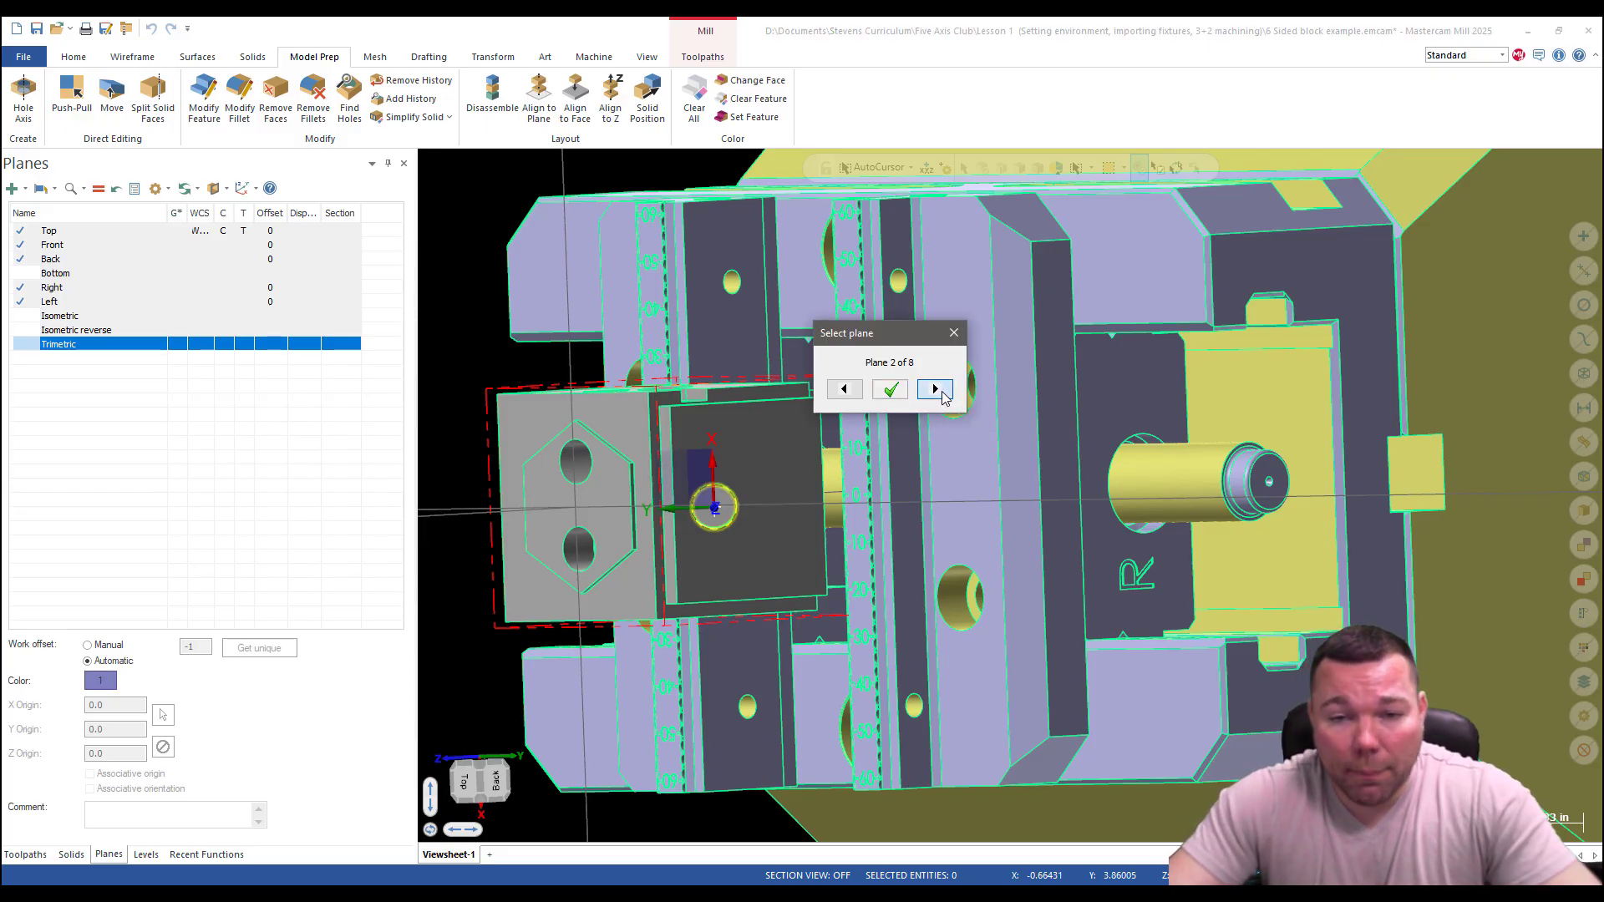
click(935, 390)
click(936, 390)
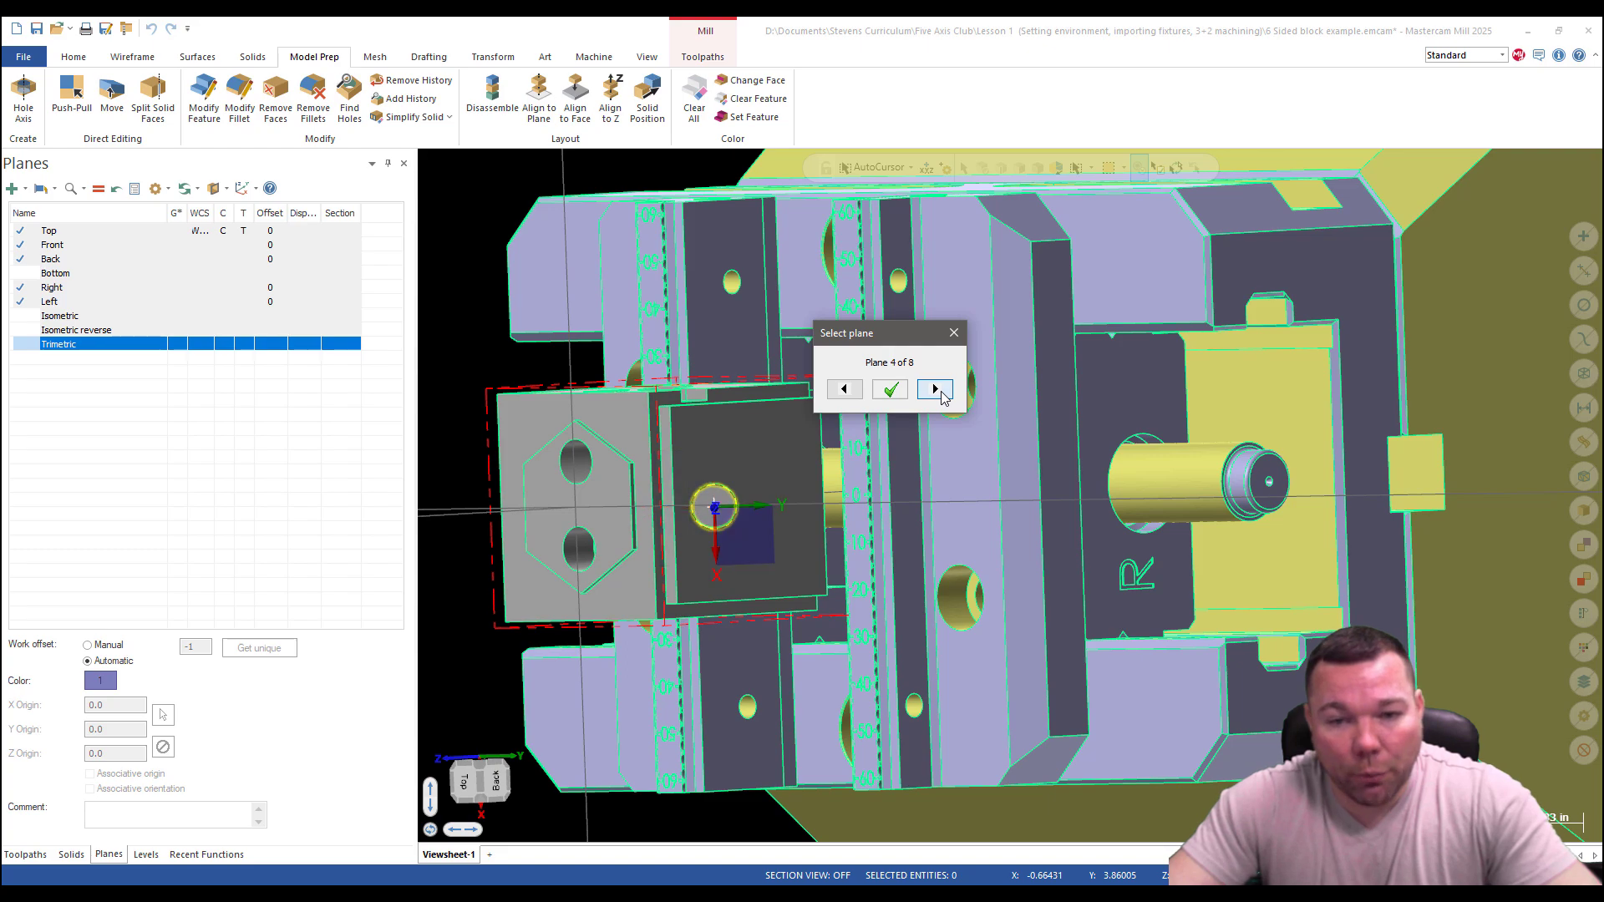
click(844, 391)
click(844, 391)
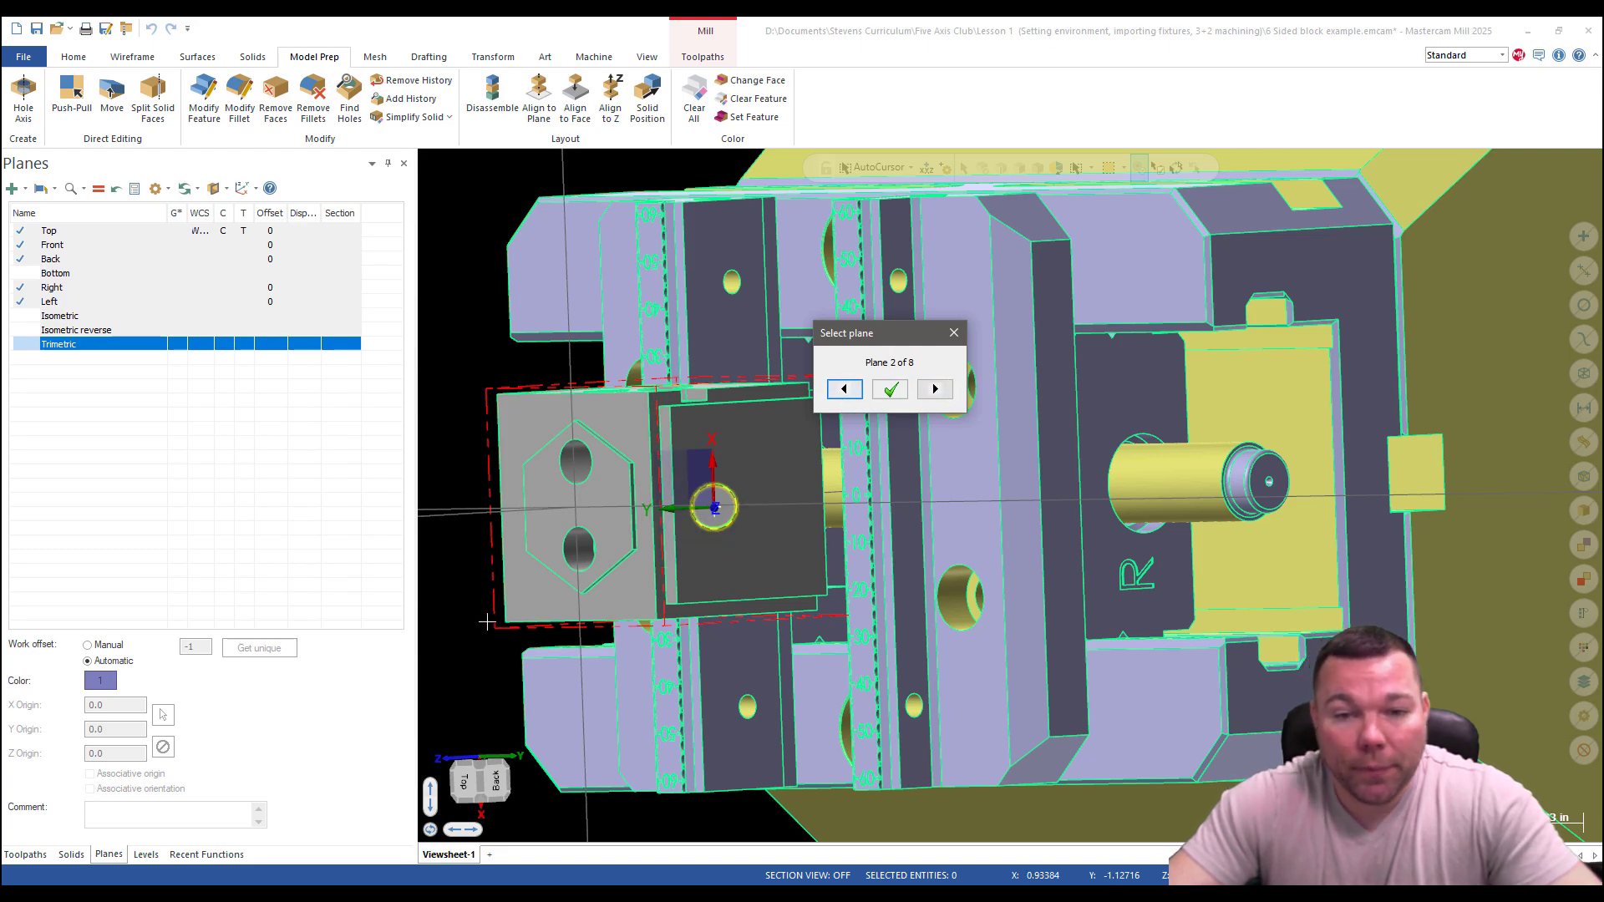
click(845, 391)
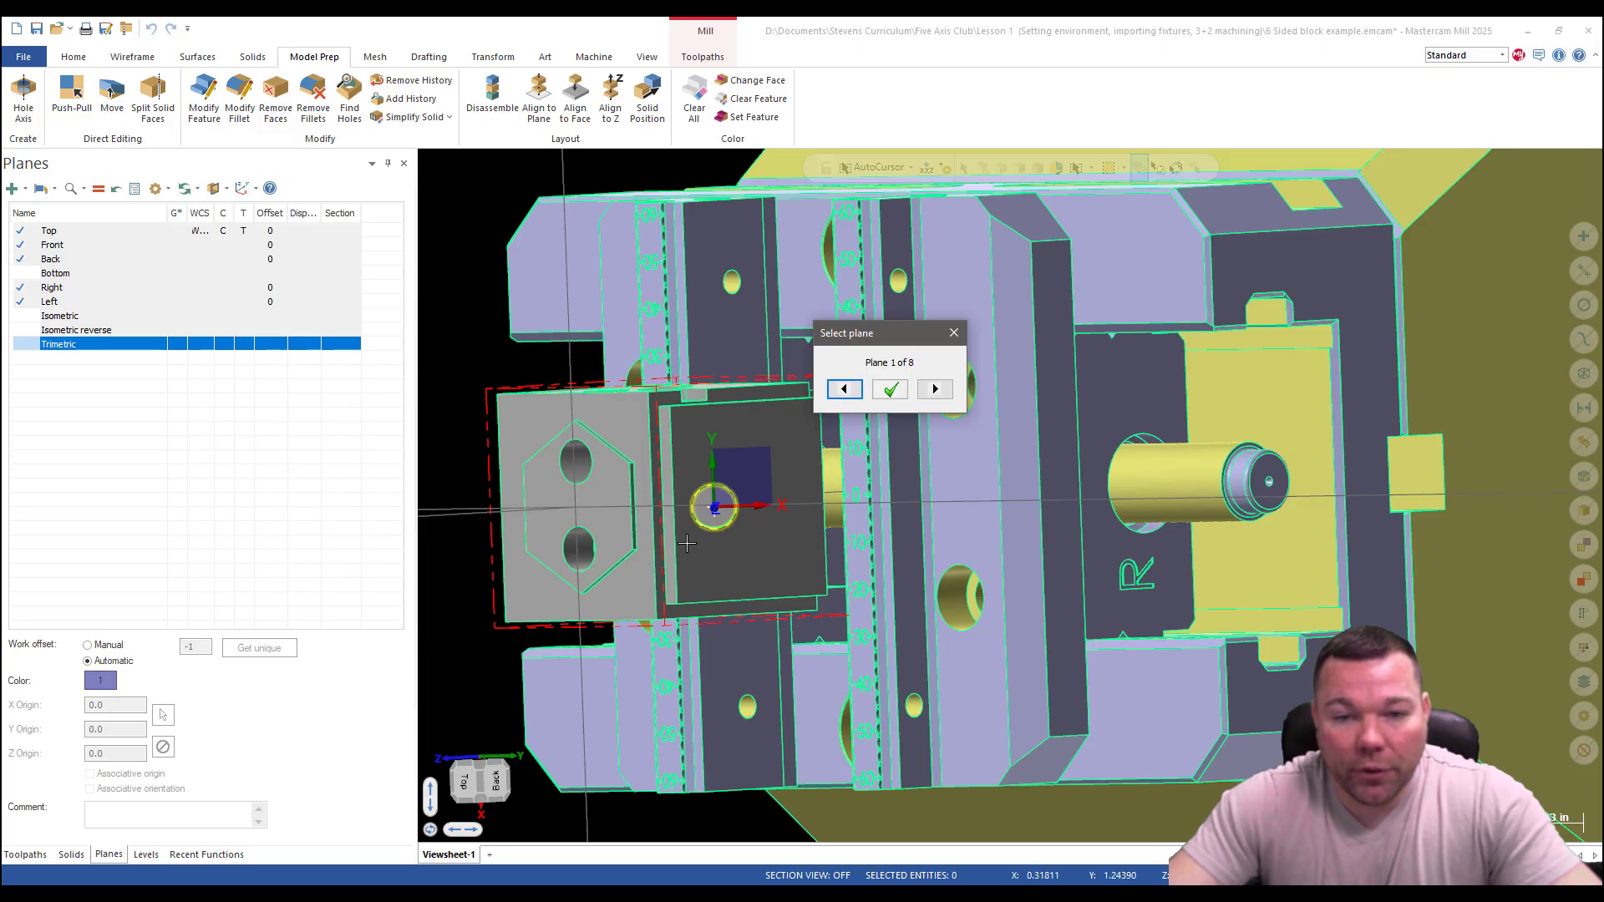
middle_drag(739, 548, 735, 452)
click(890, 390)
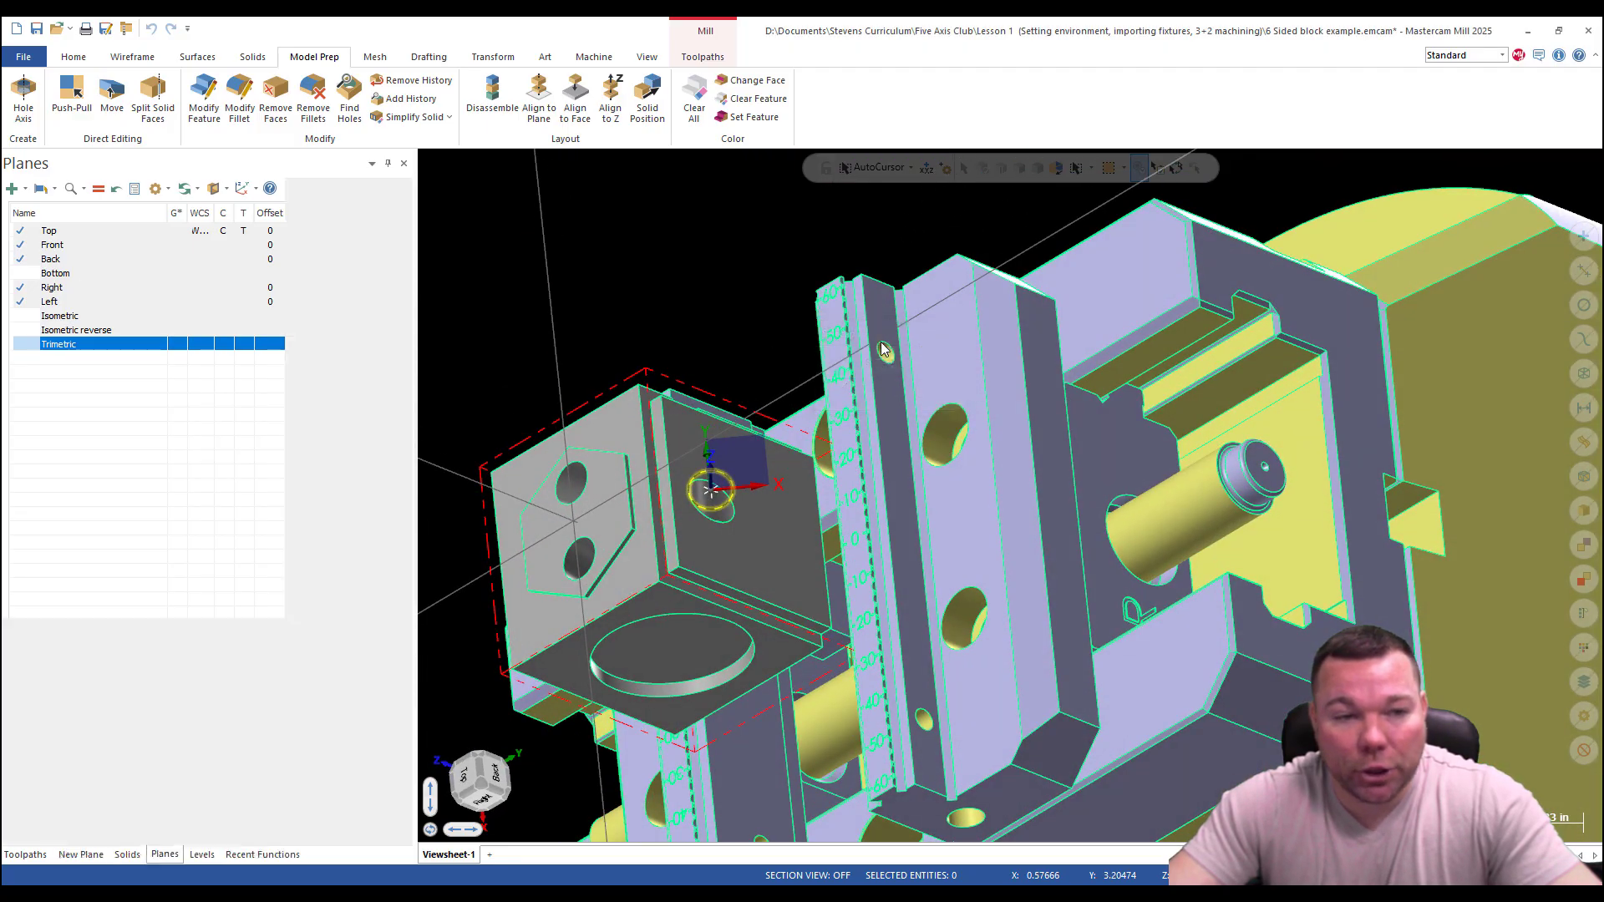
Name the new plane HOLE PLANE, create it and make it the active construction plane.
double_click(31, 268)
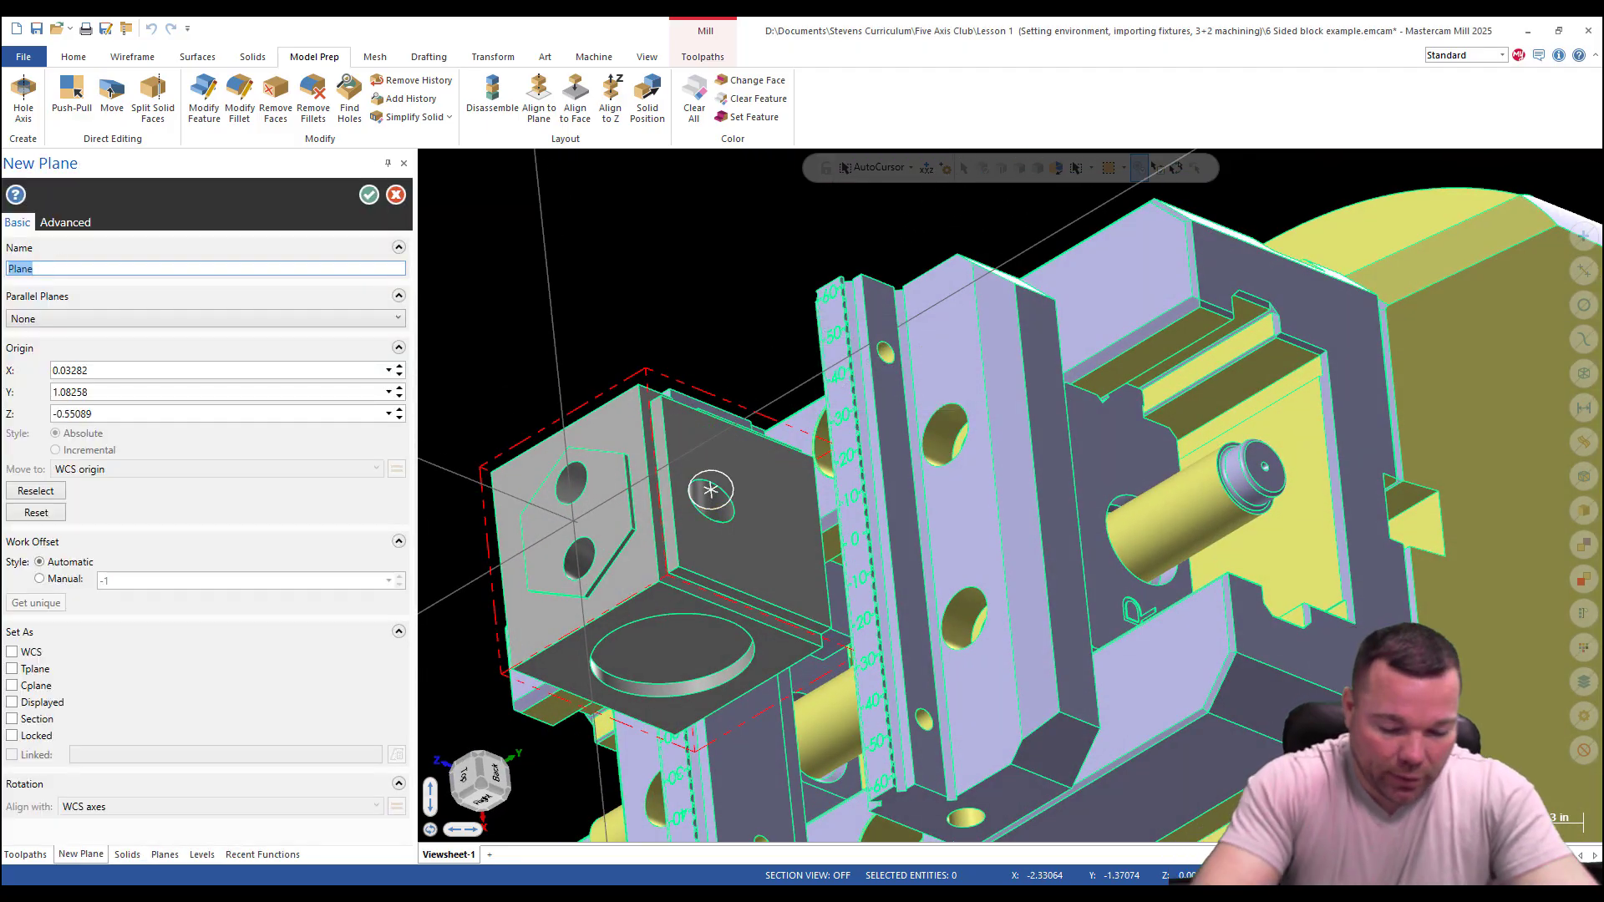
text(HOLE PLANE)
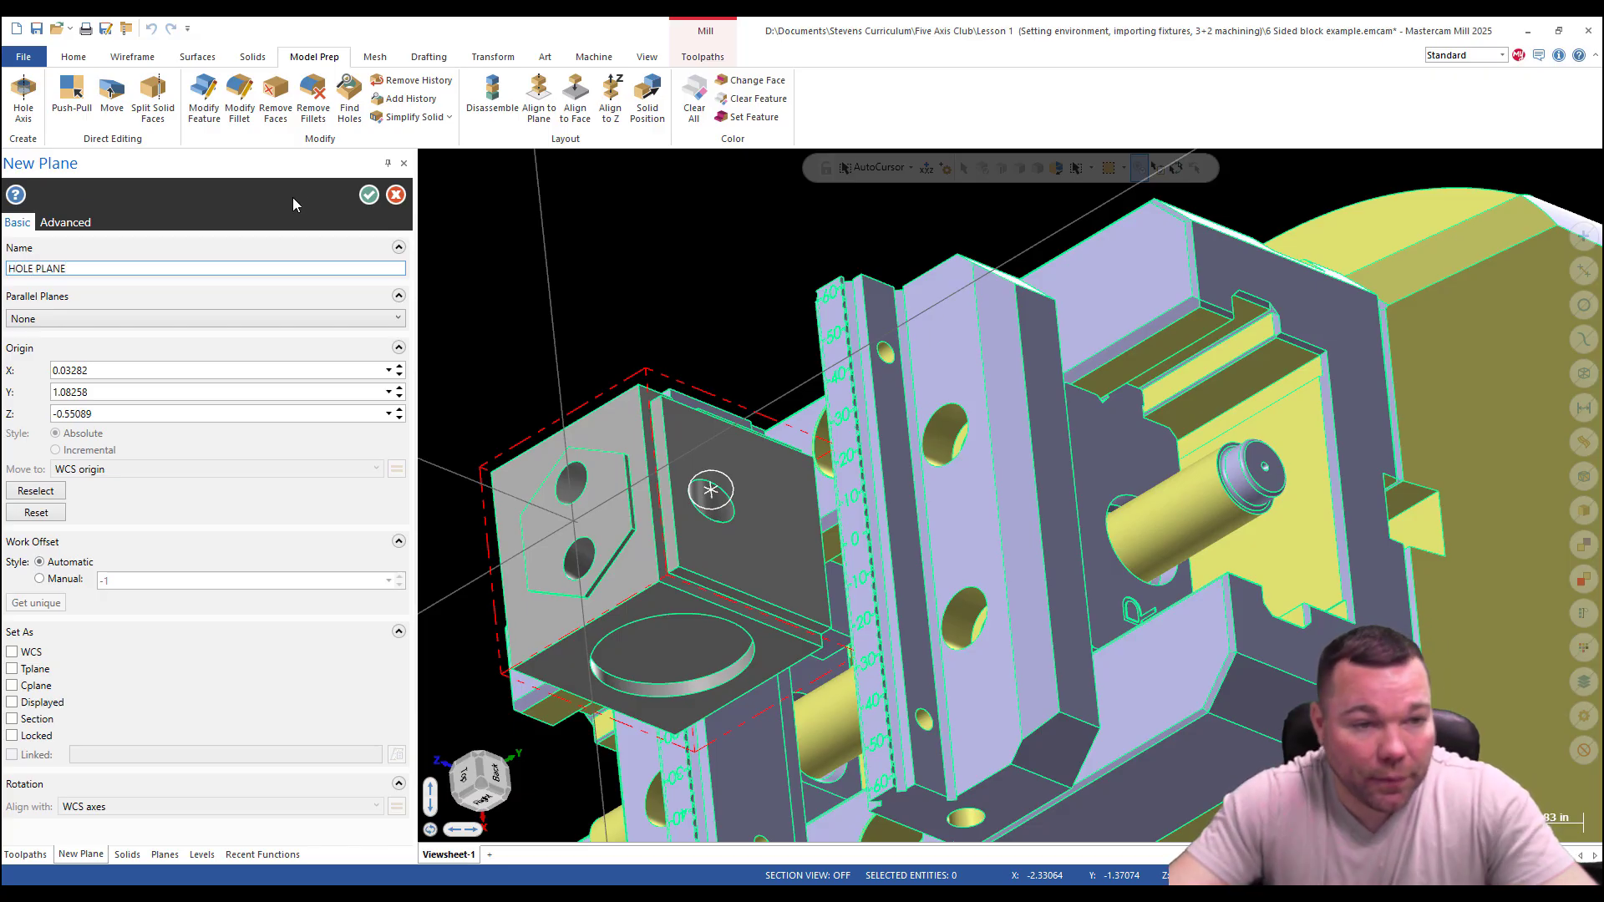
click(368, 195)
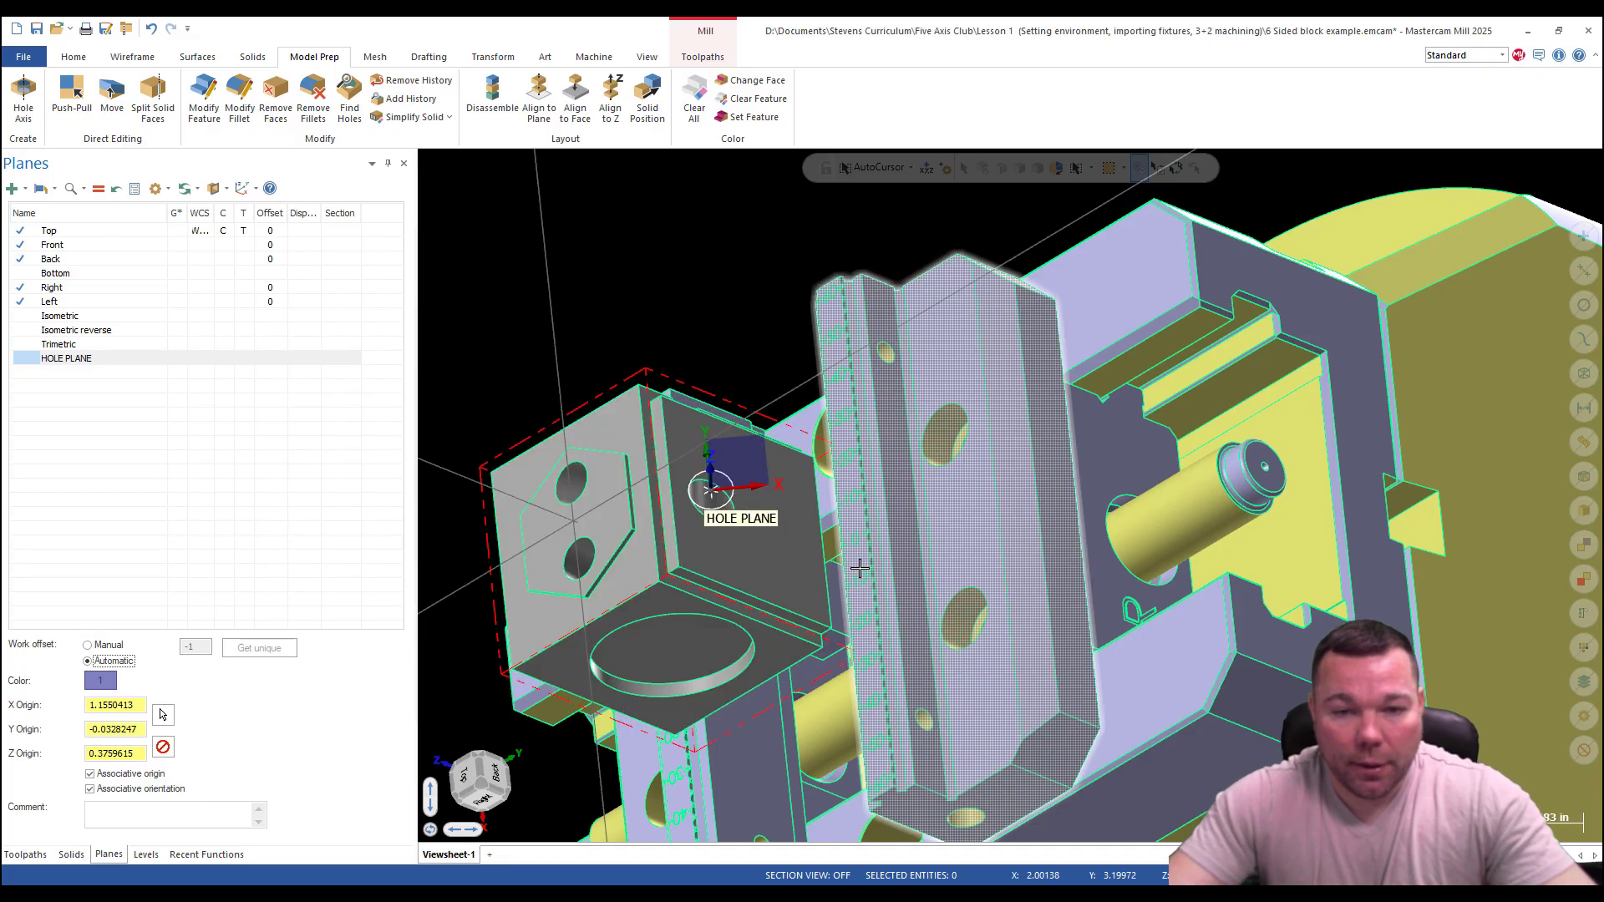
mouse_move(742, 592)
middle_down()
mouse_move(530, 551)
mouse_move(351, 468)
middle_up()
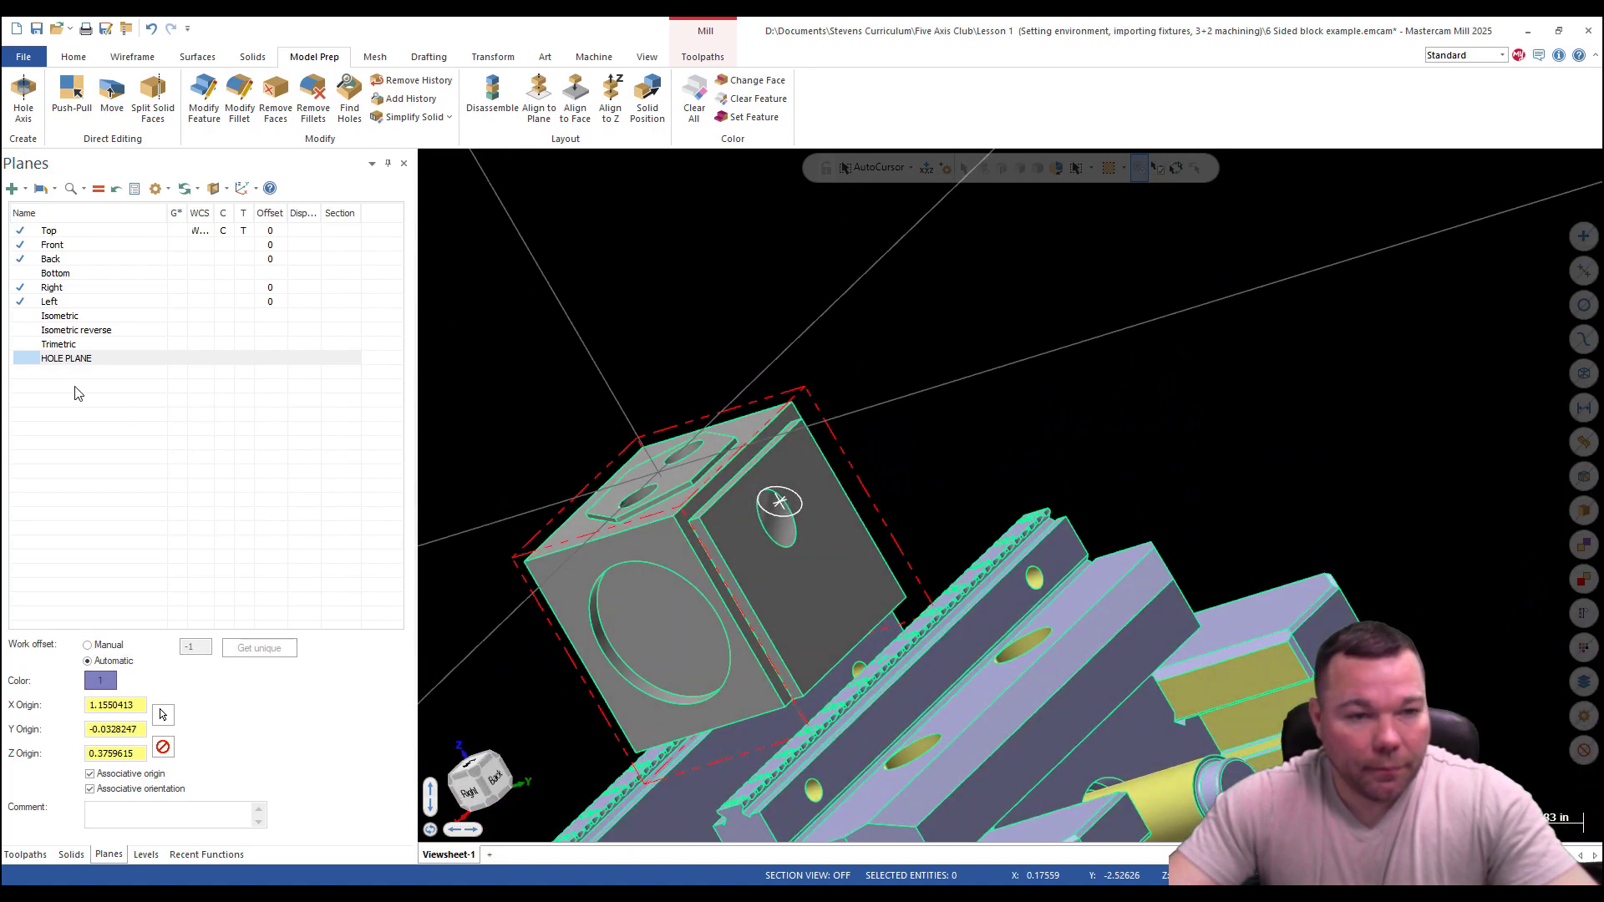
click(230, 361)
Start a Helix Bore toolpath on the 0.375 diameter circle at the angled back-face hole.
click(25, 854)
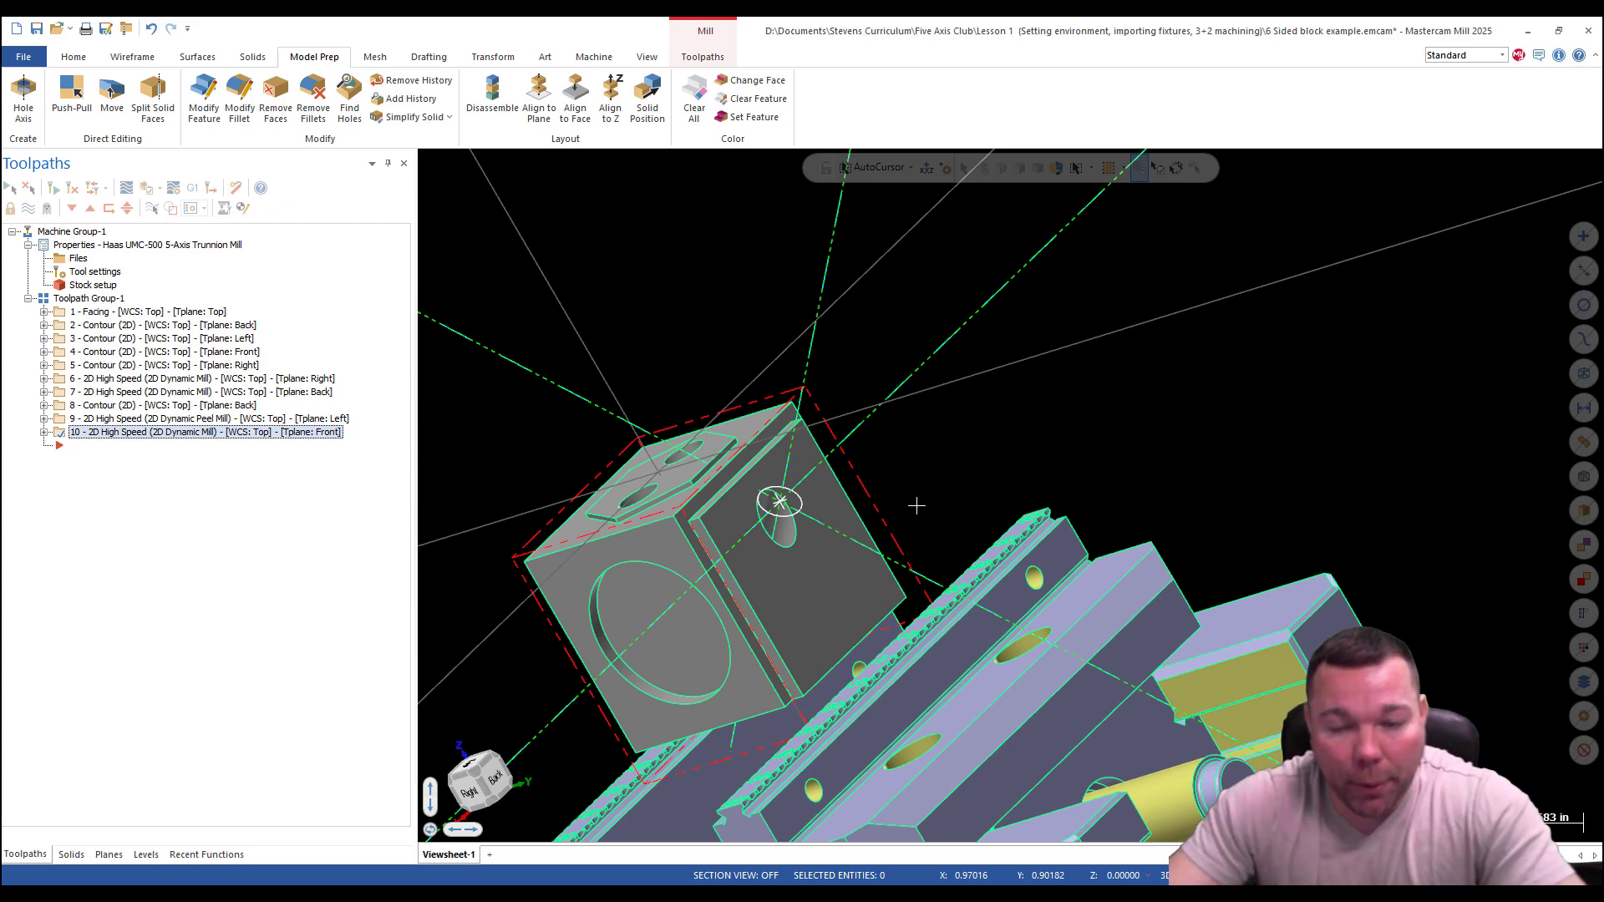
click(685, 60)
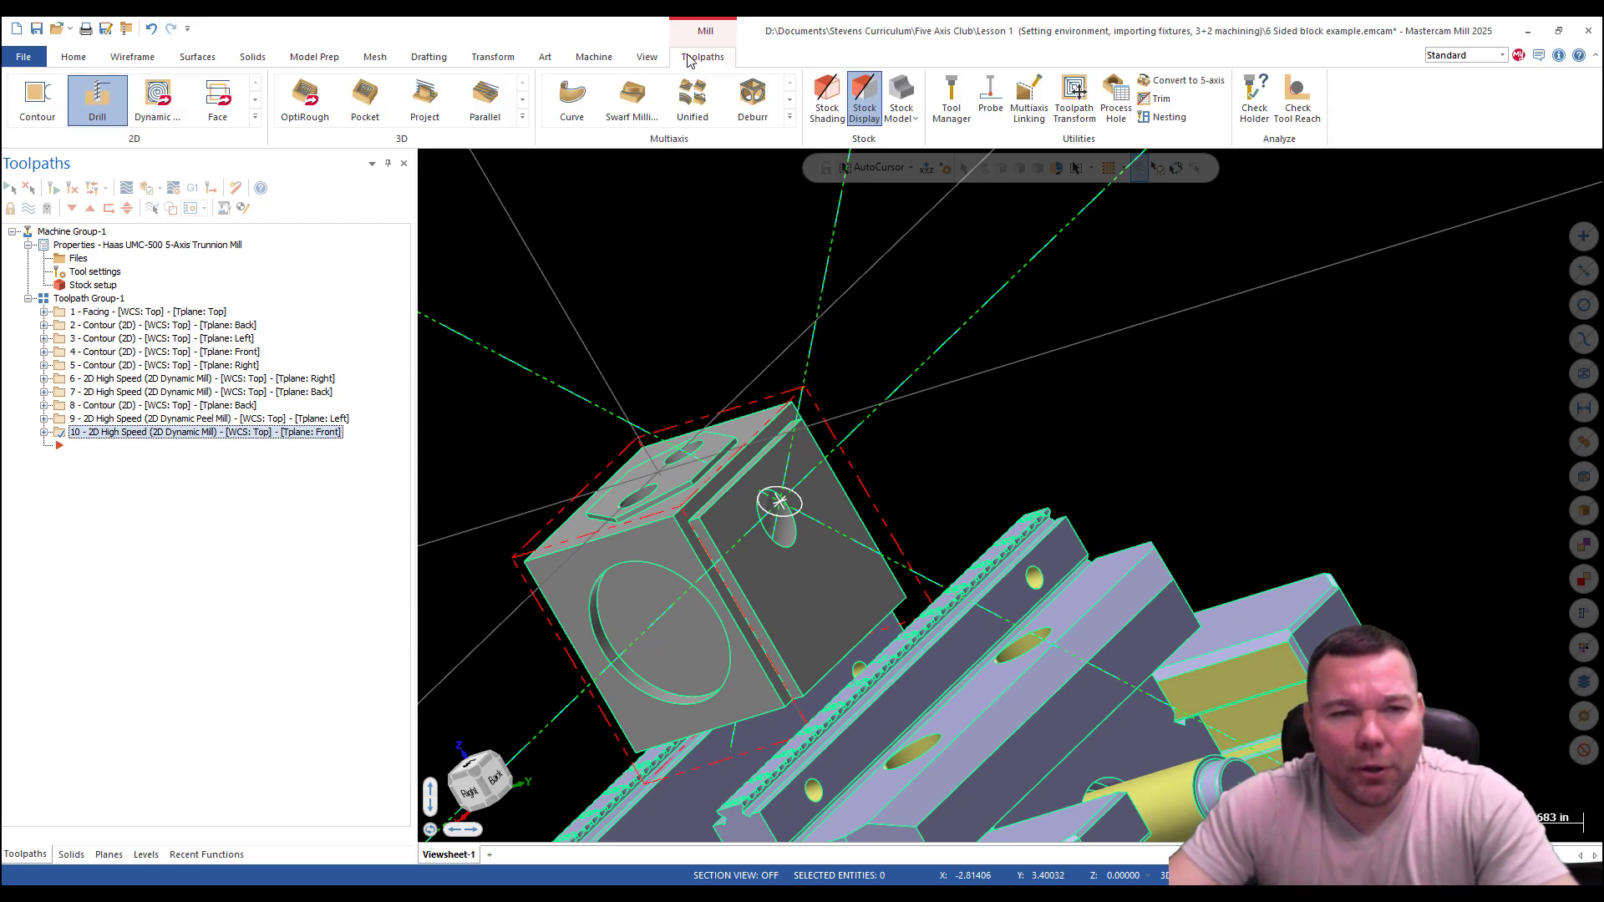
click(255, 117)
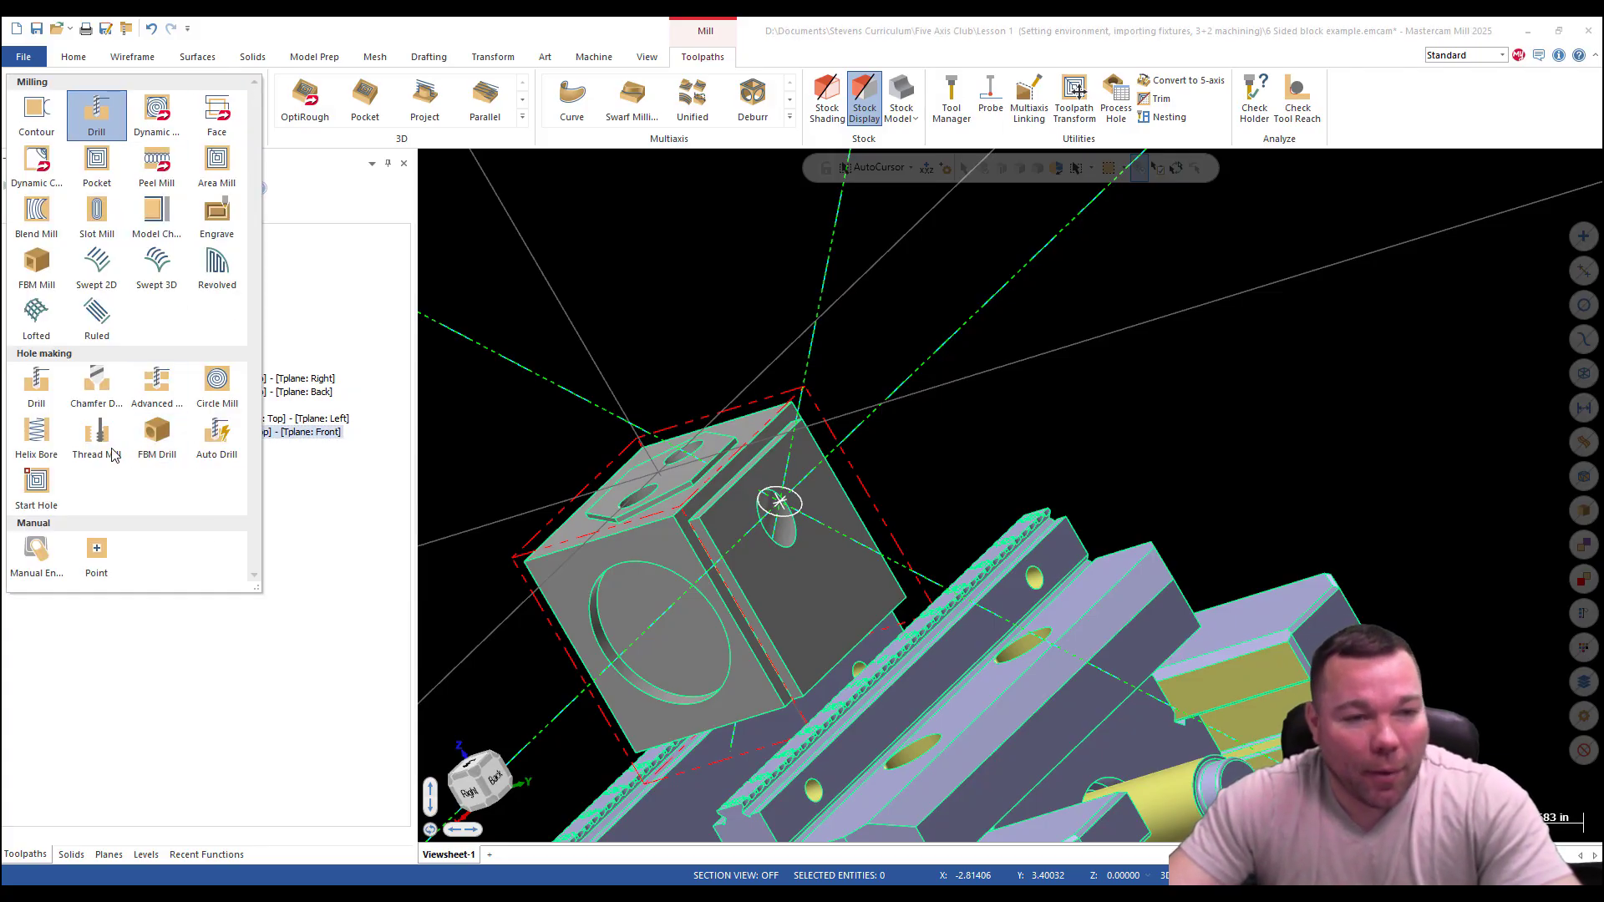
click(37, 443)
scroll(773, 501, up, 3)
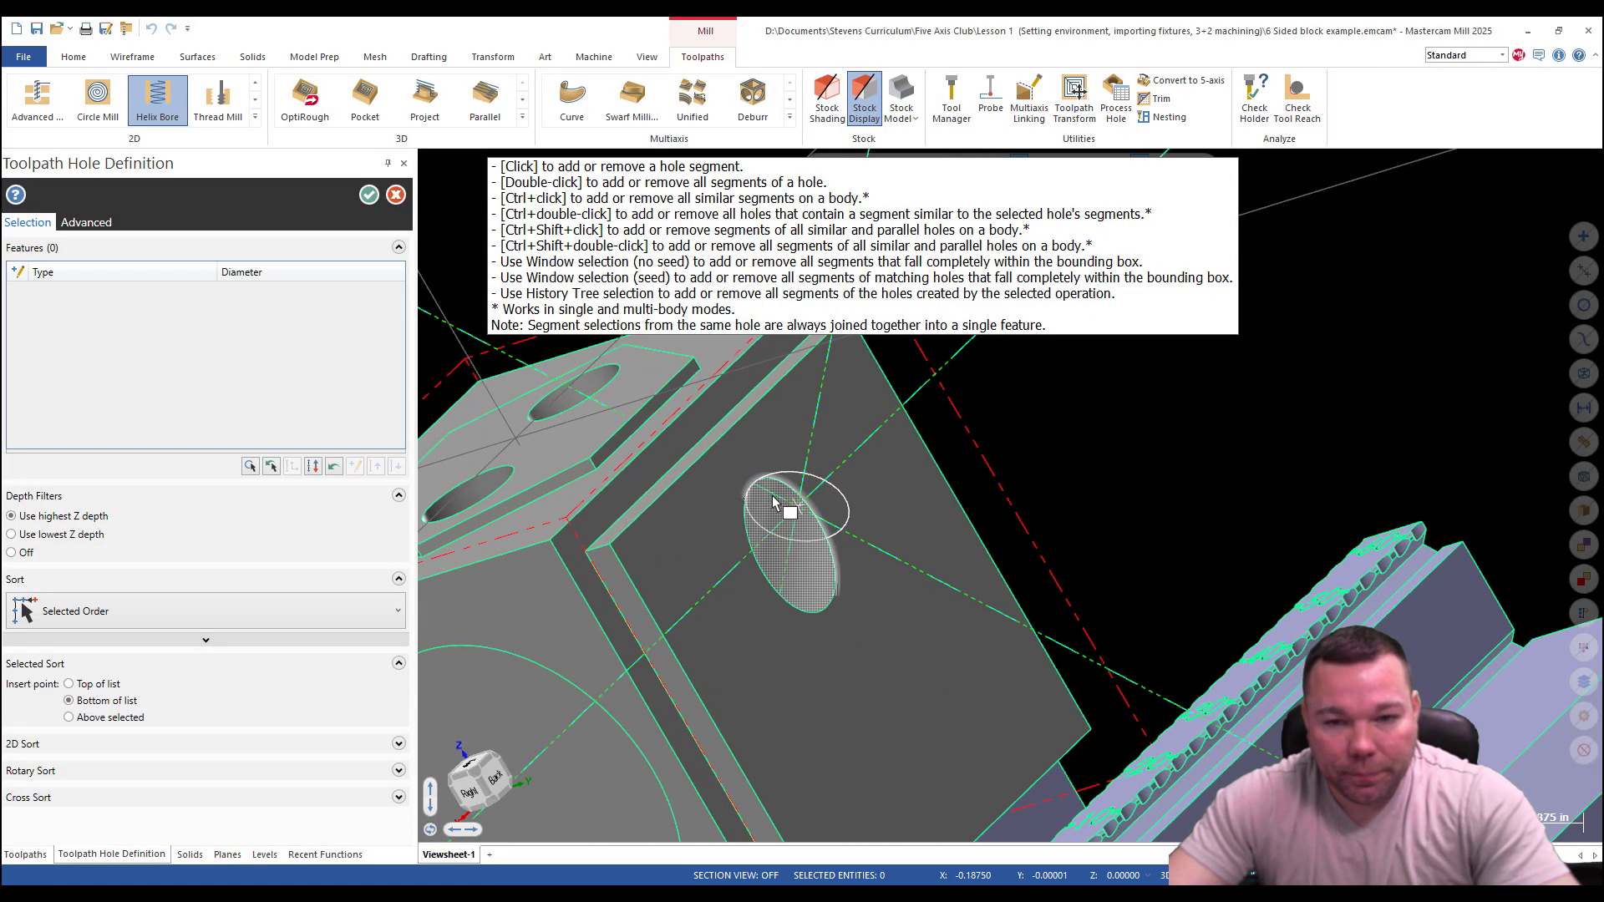
scroll(773, 501, up, 2)
click(794, 505)
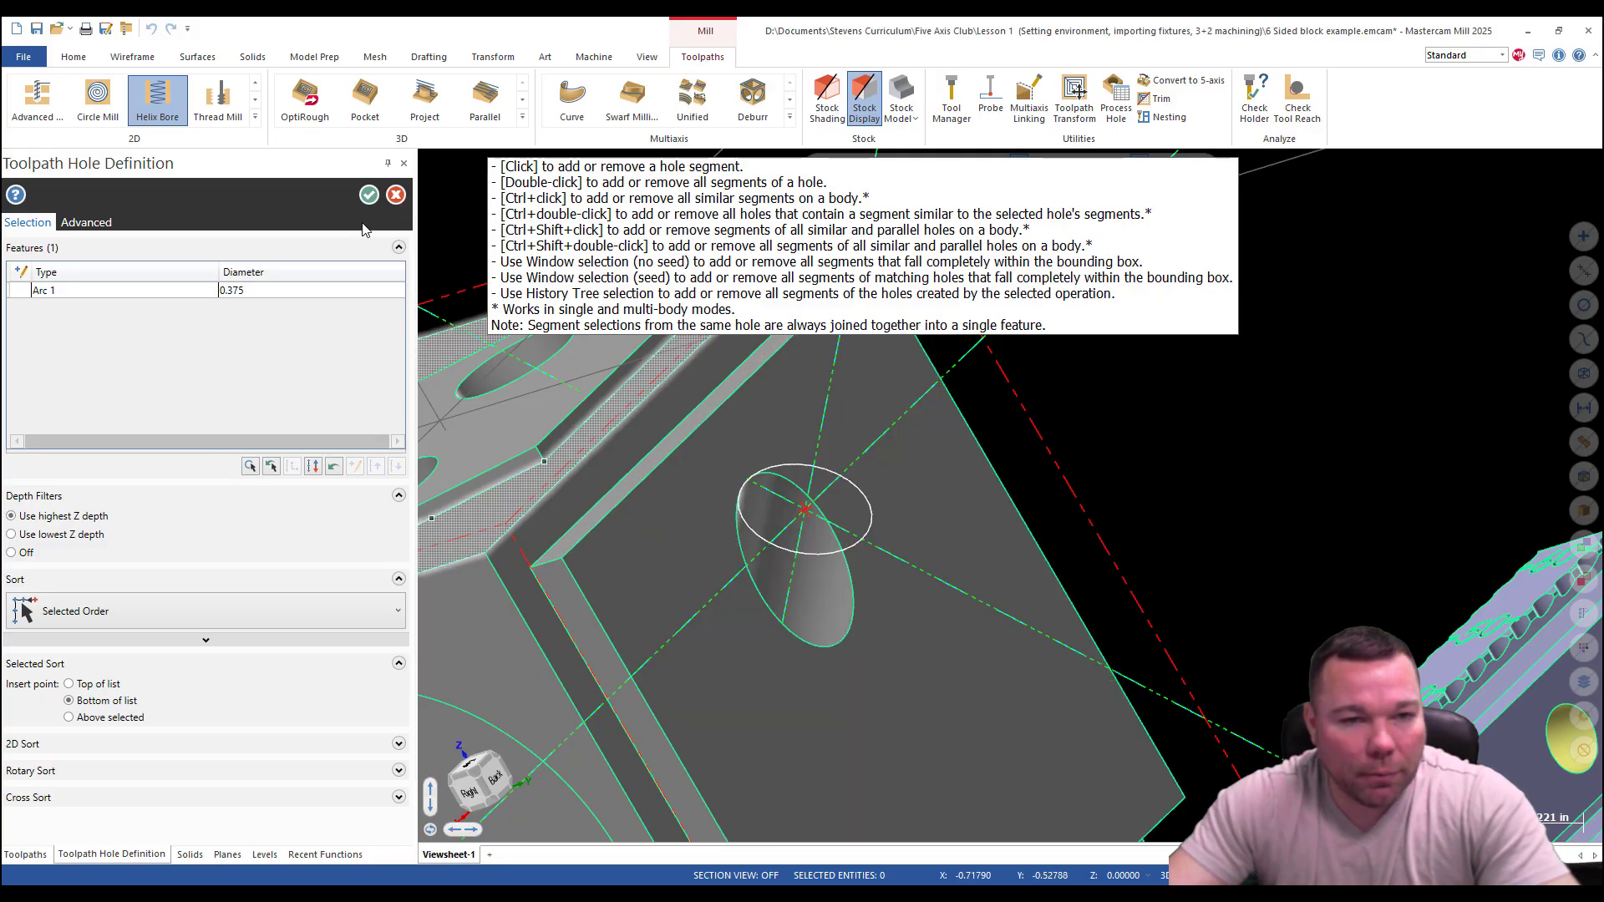
click(368, 194)
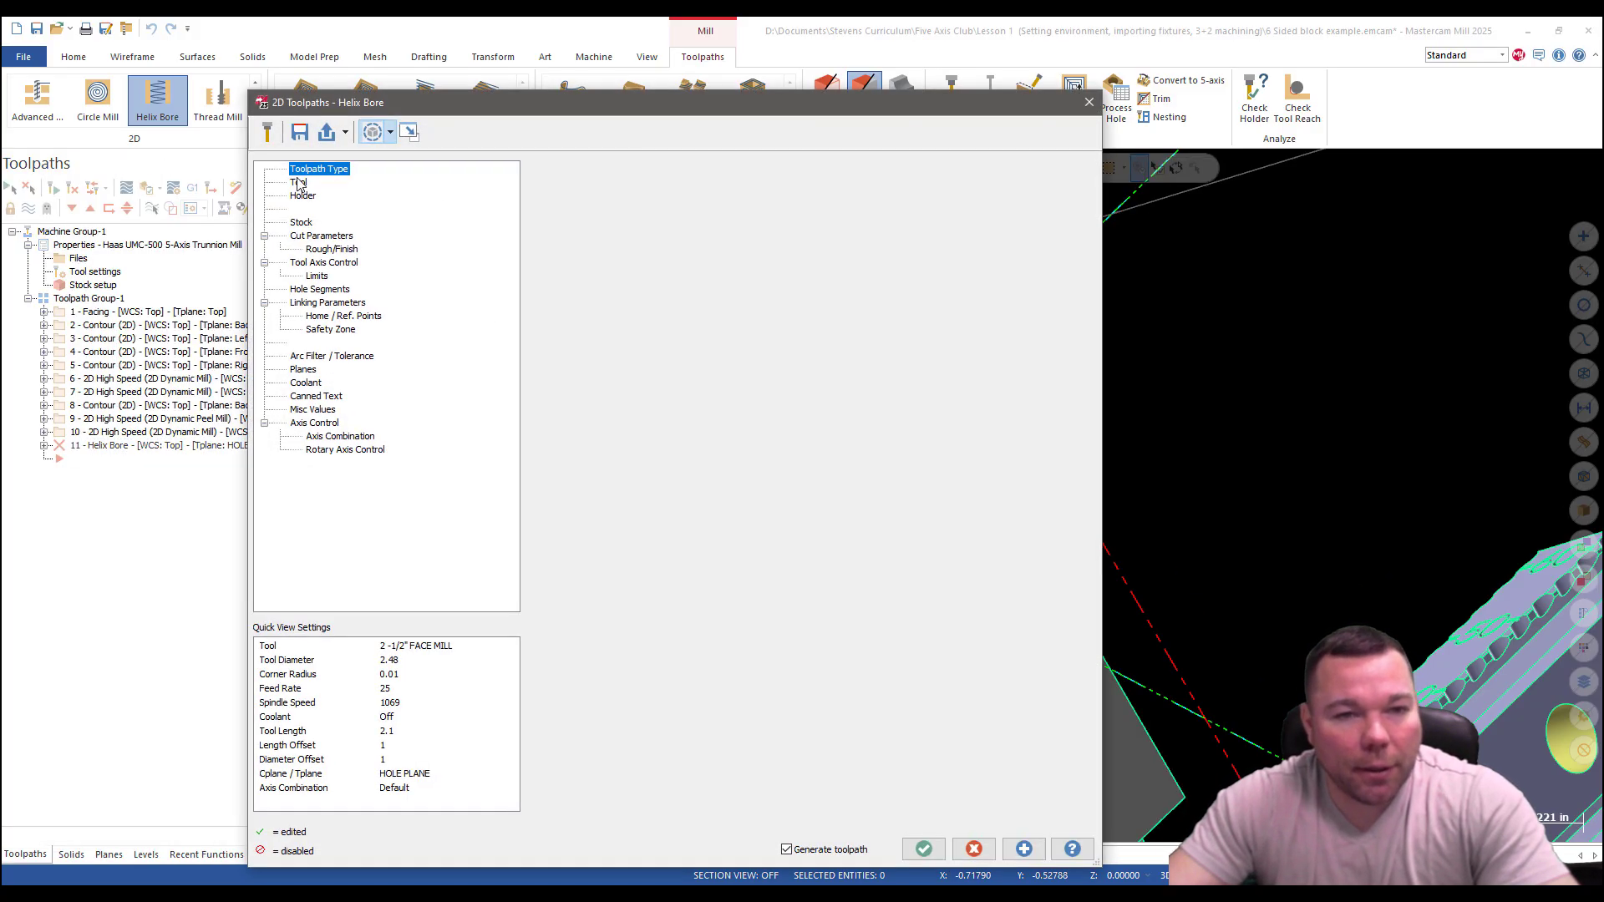
Assign tool 2, the 1/4 FLAT ENDMILL, to the helix bore and accept its adjusted tool settings.
click(299, 182)
click(863, 222)
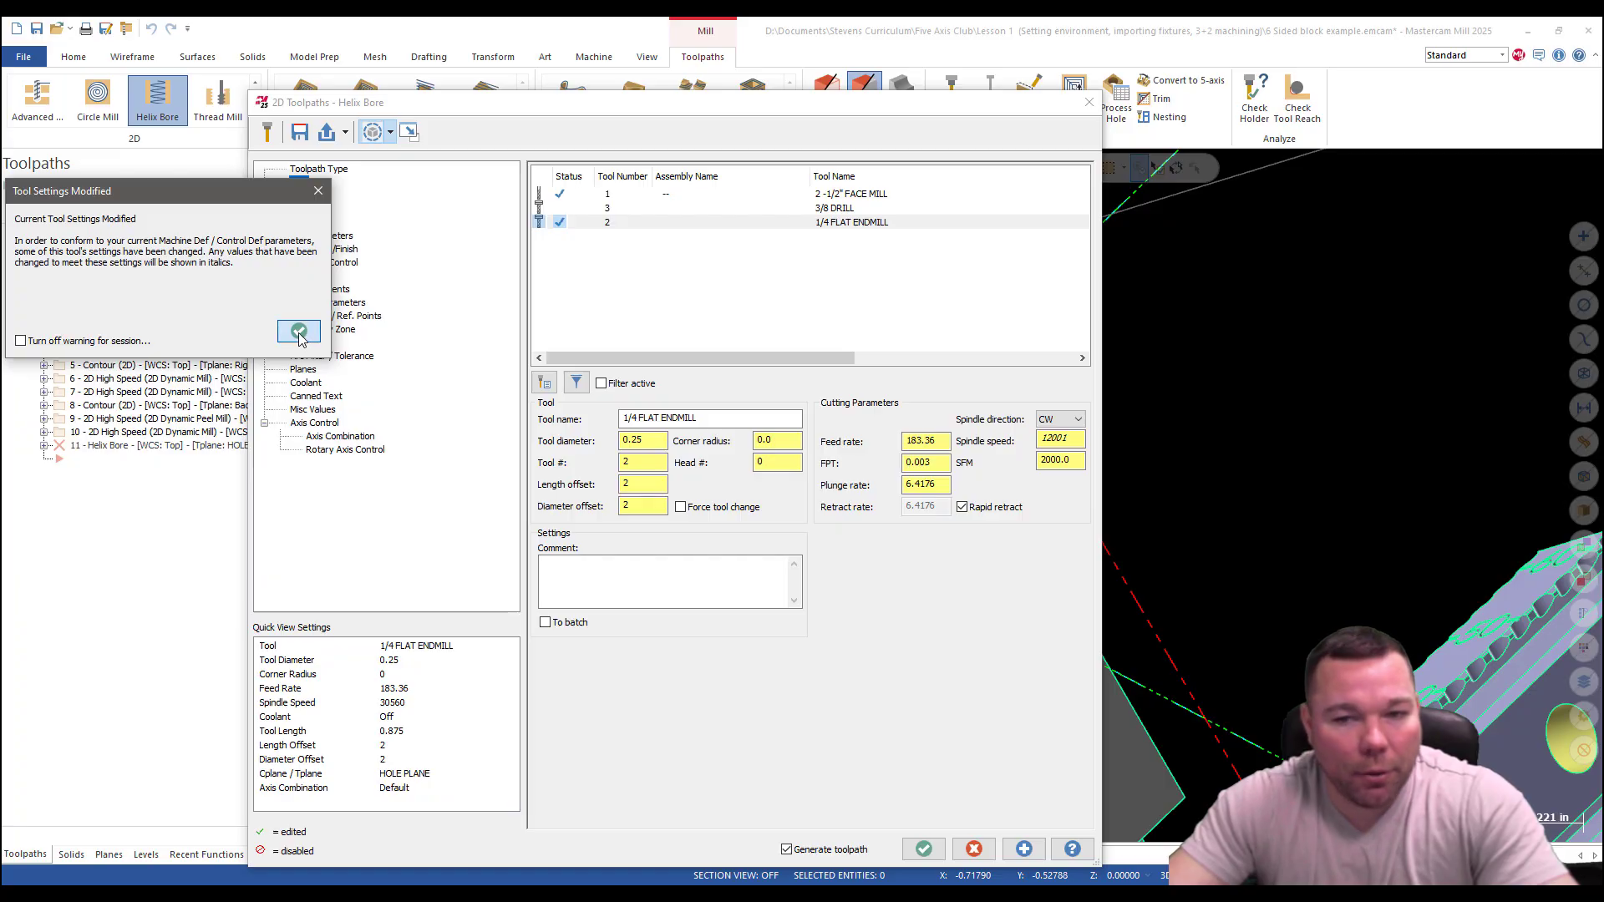
click(299, 332)
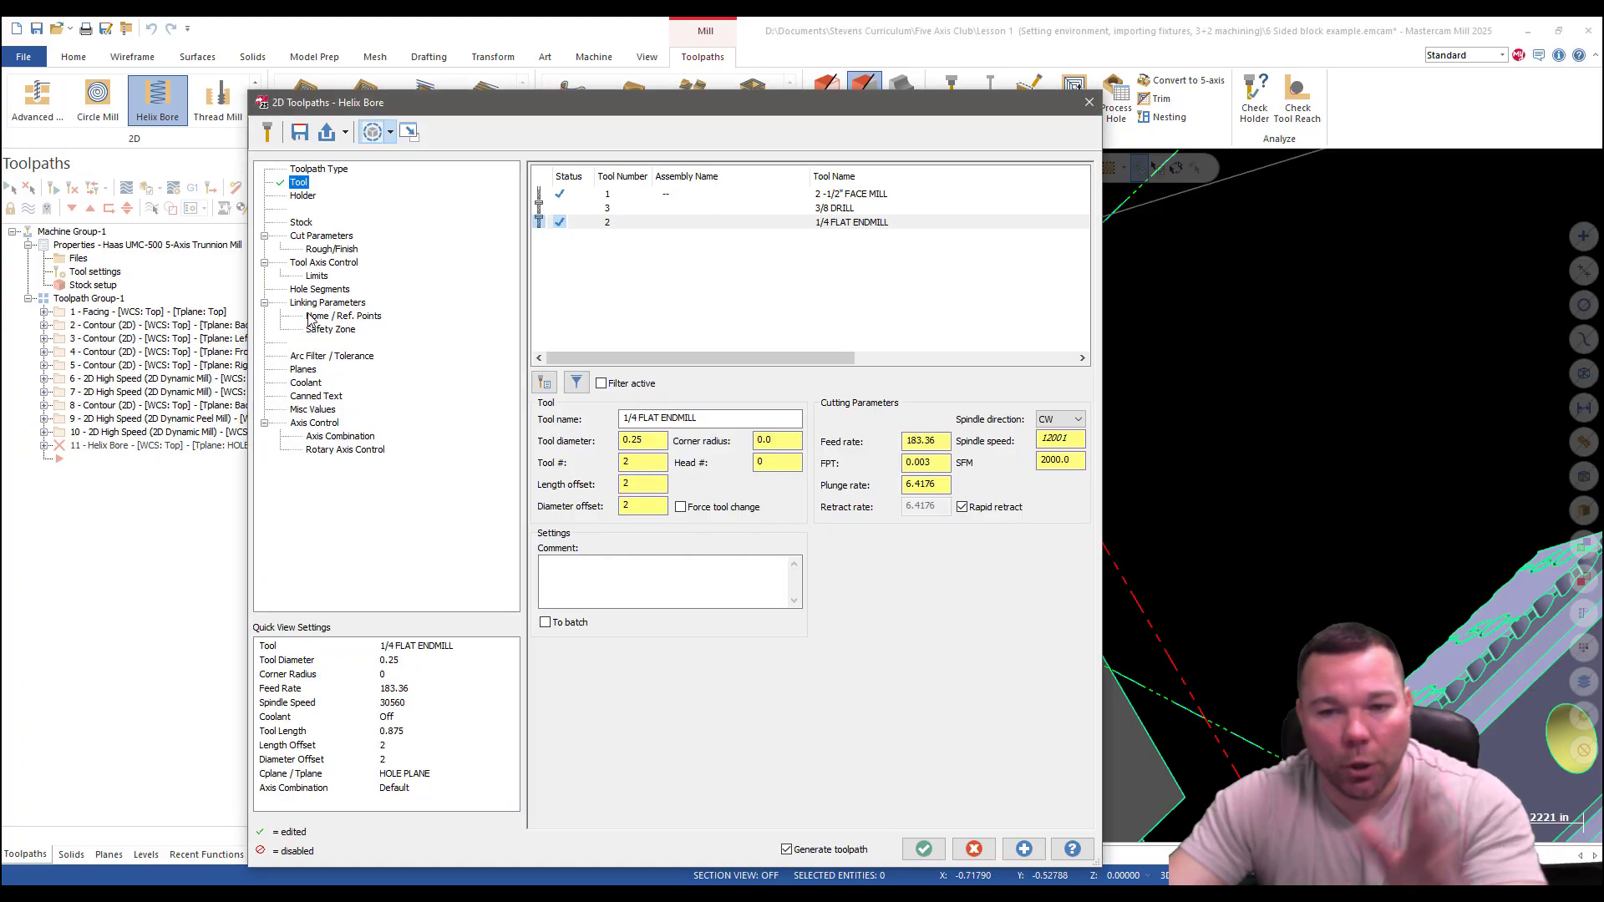
click(295, 197)
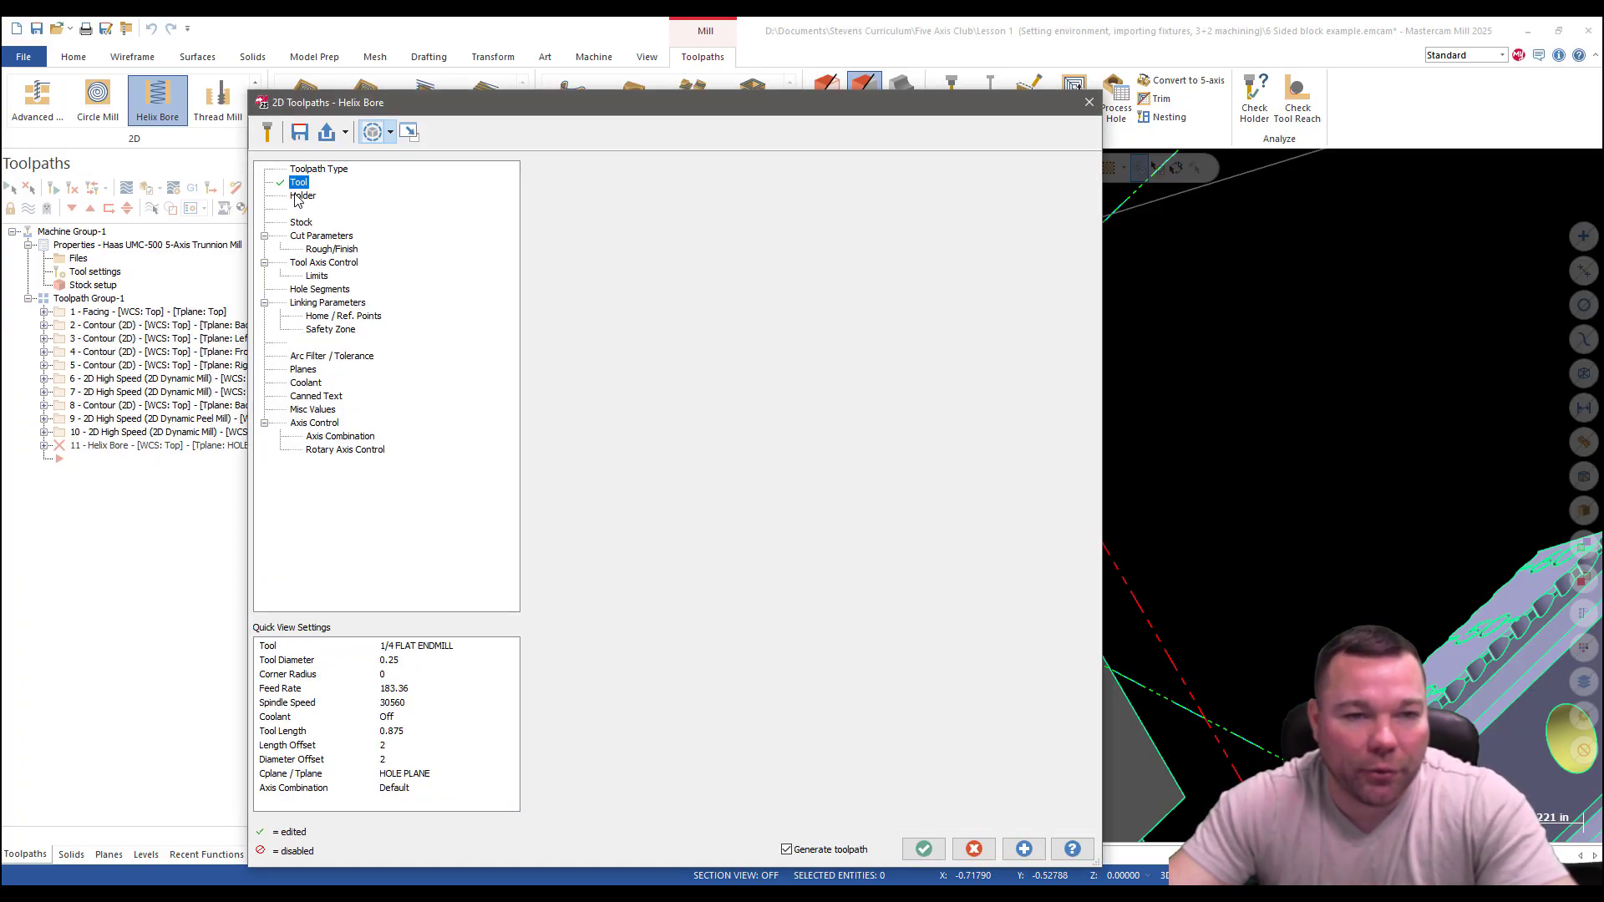
Set the helix bore's stock to leave on walls and floors to 0 and its compensation type to Wear.
click(320, 239)
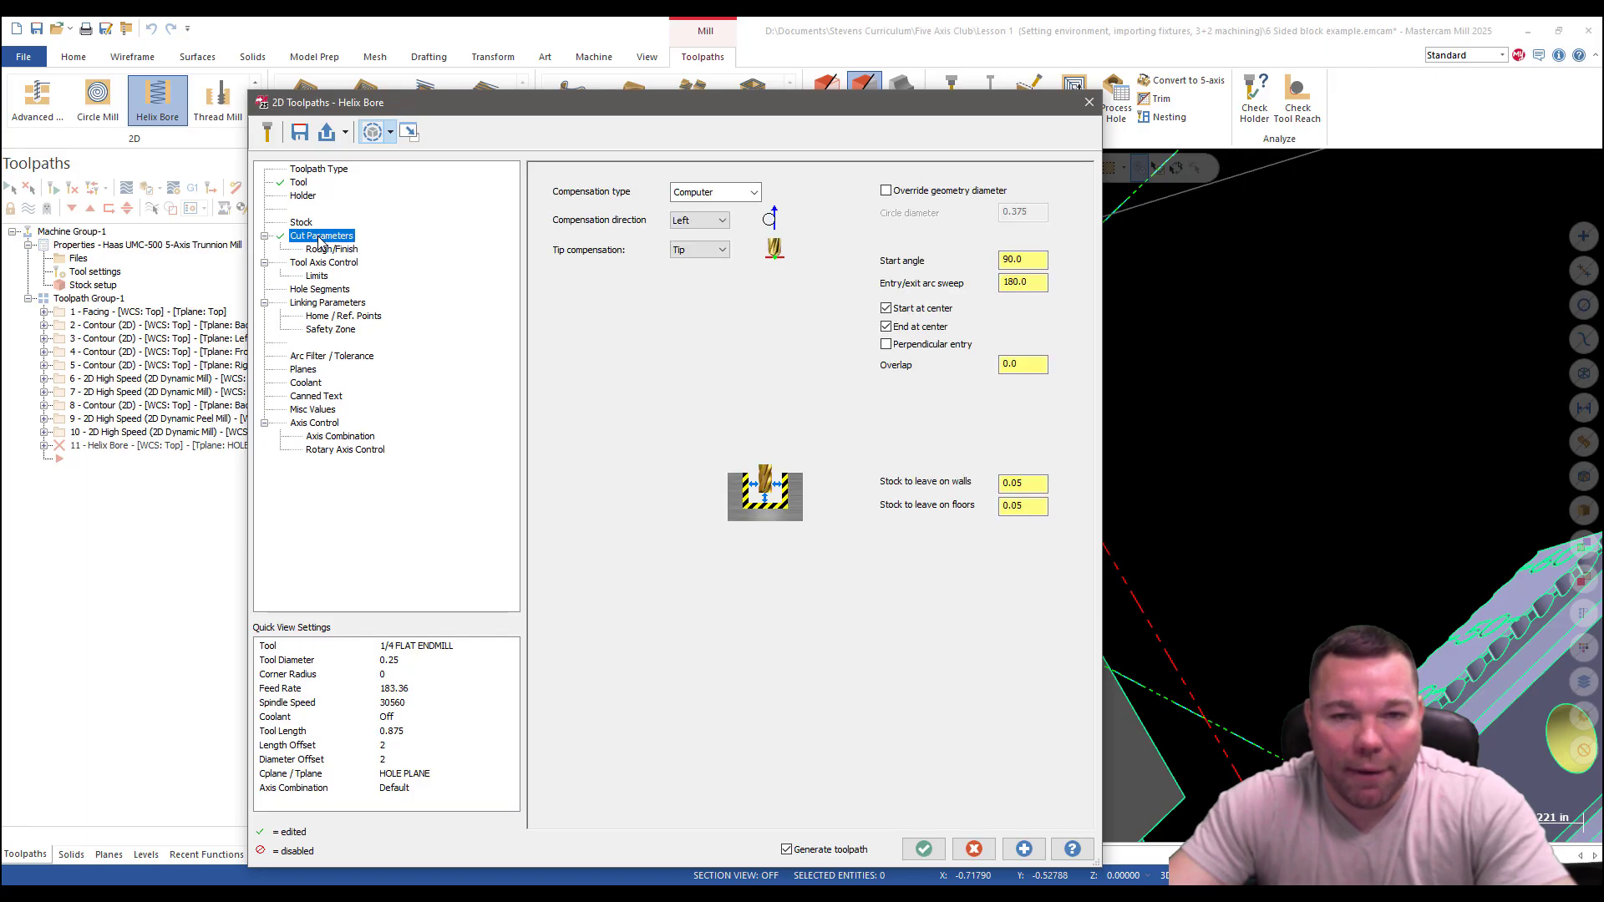
double_click(1021, 482)
double_click(1026, 506)
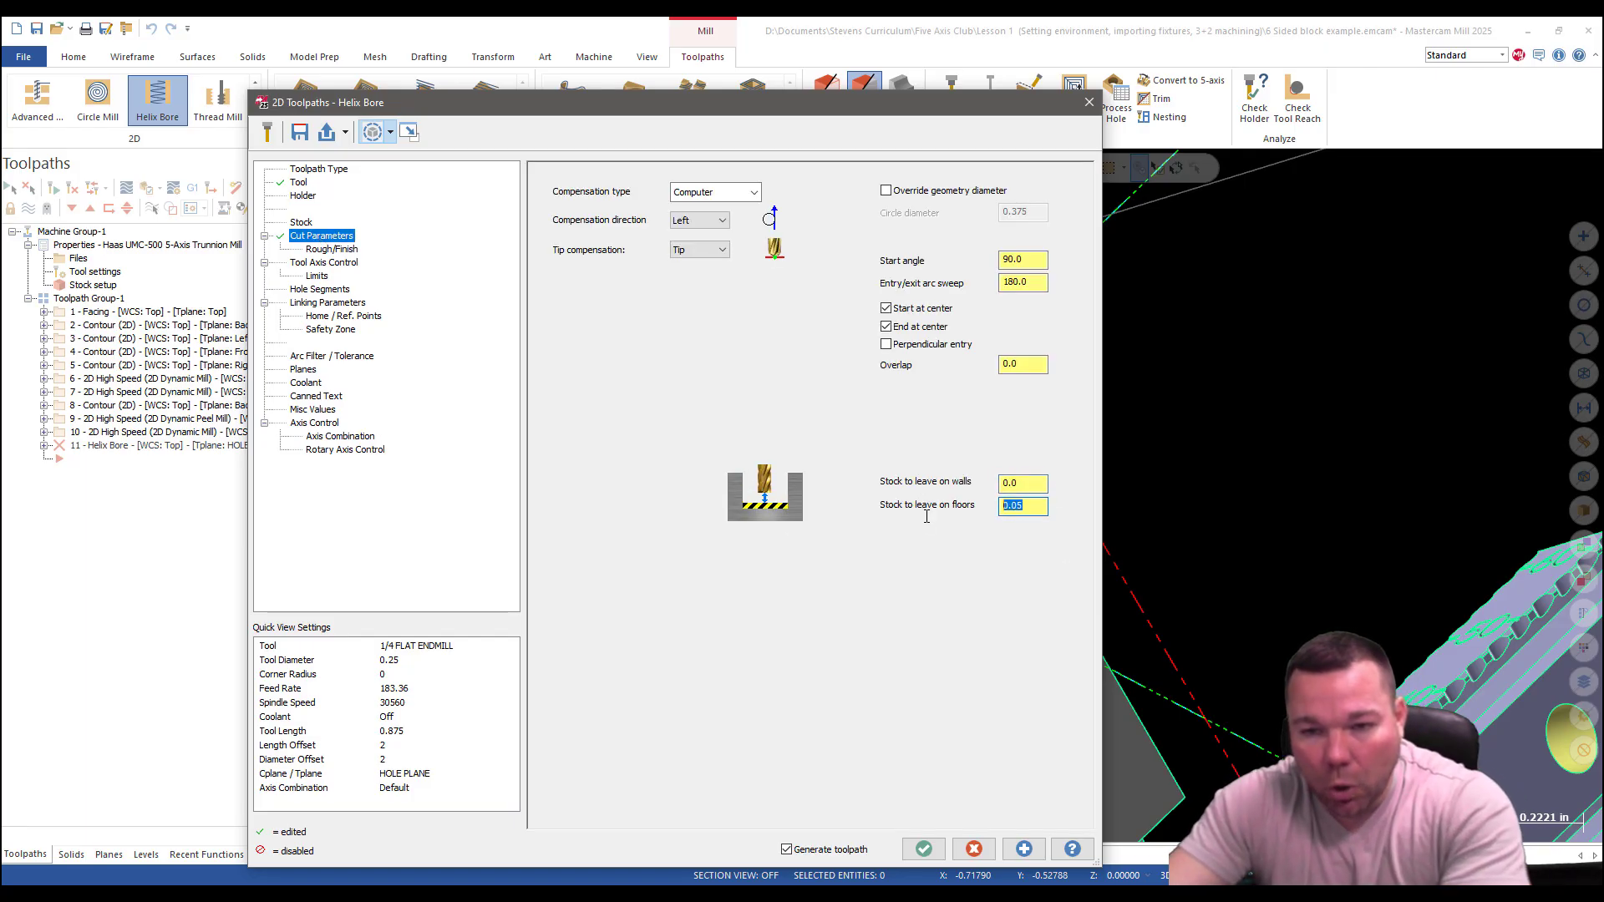
text(0)
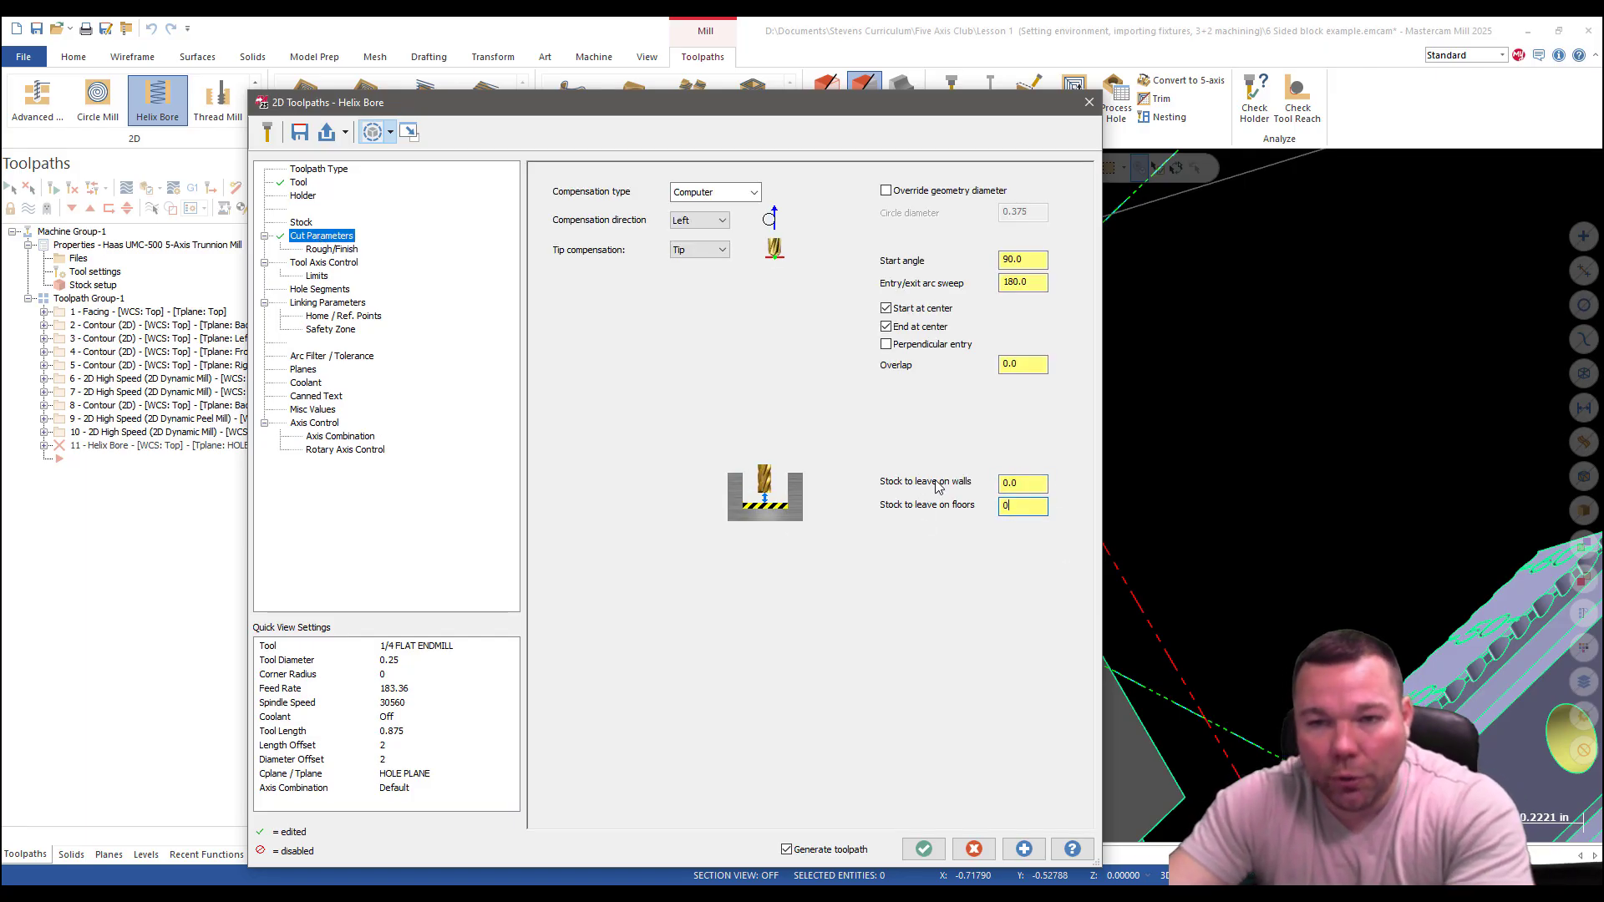
click(710, 192)
click(703, 215)
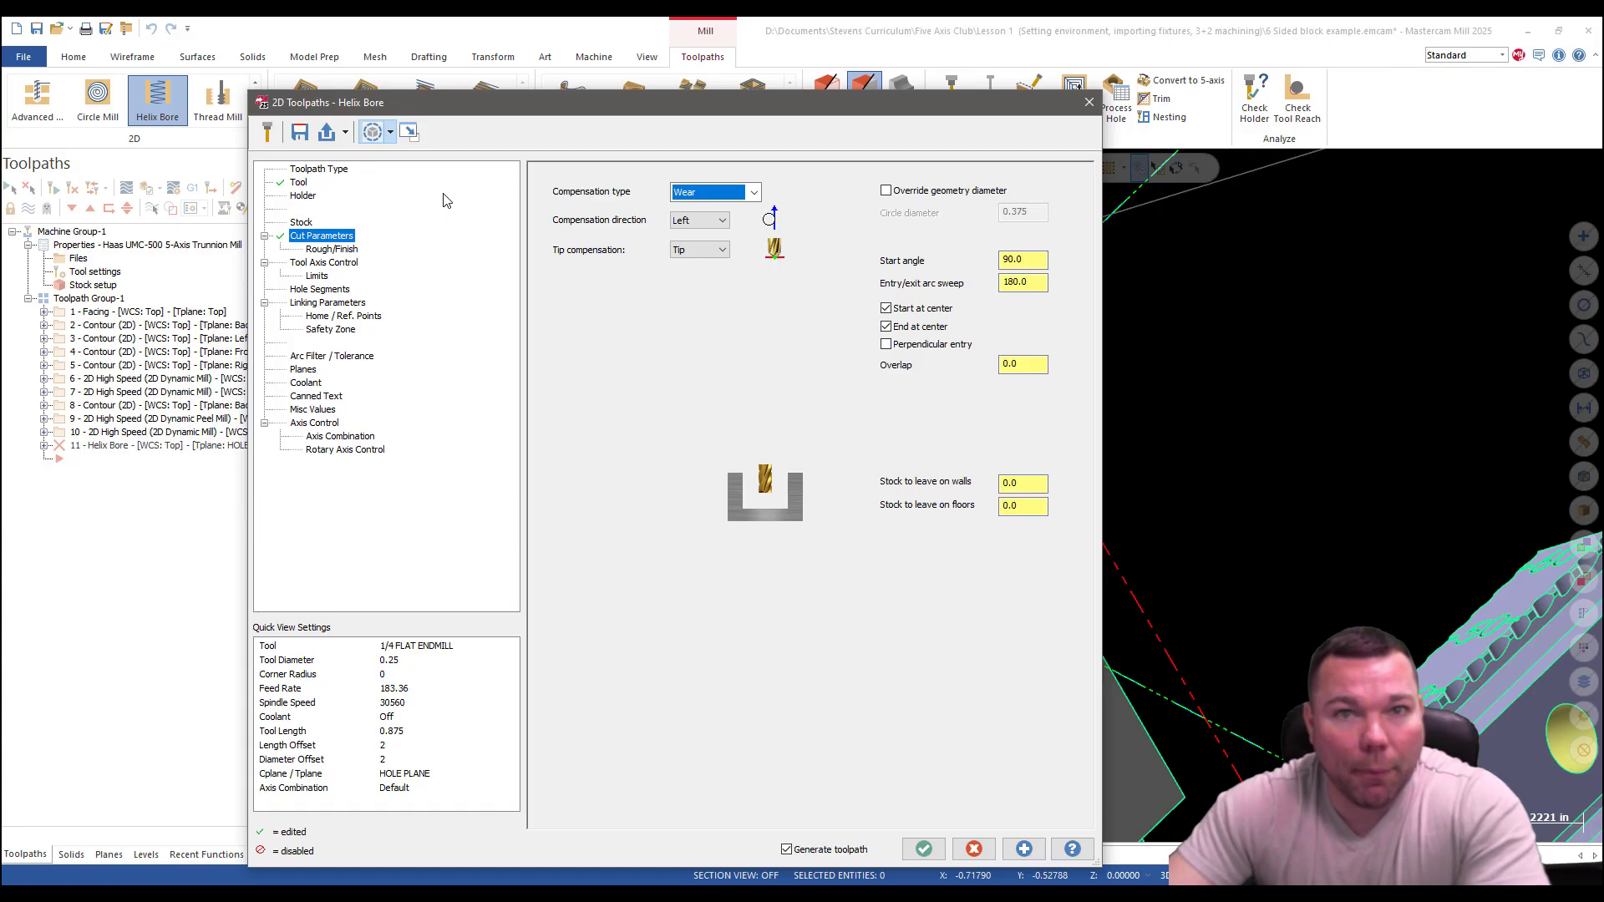
Set the rough pitch to 0.02 and enable a finish pass using the Circle method.
click(325, 251)
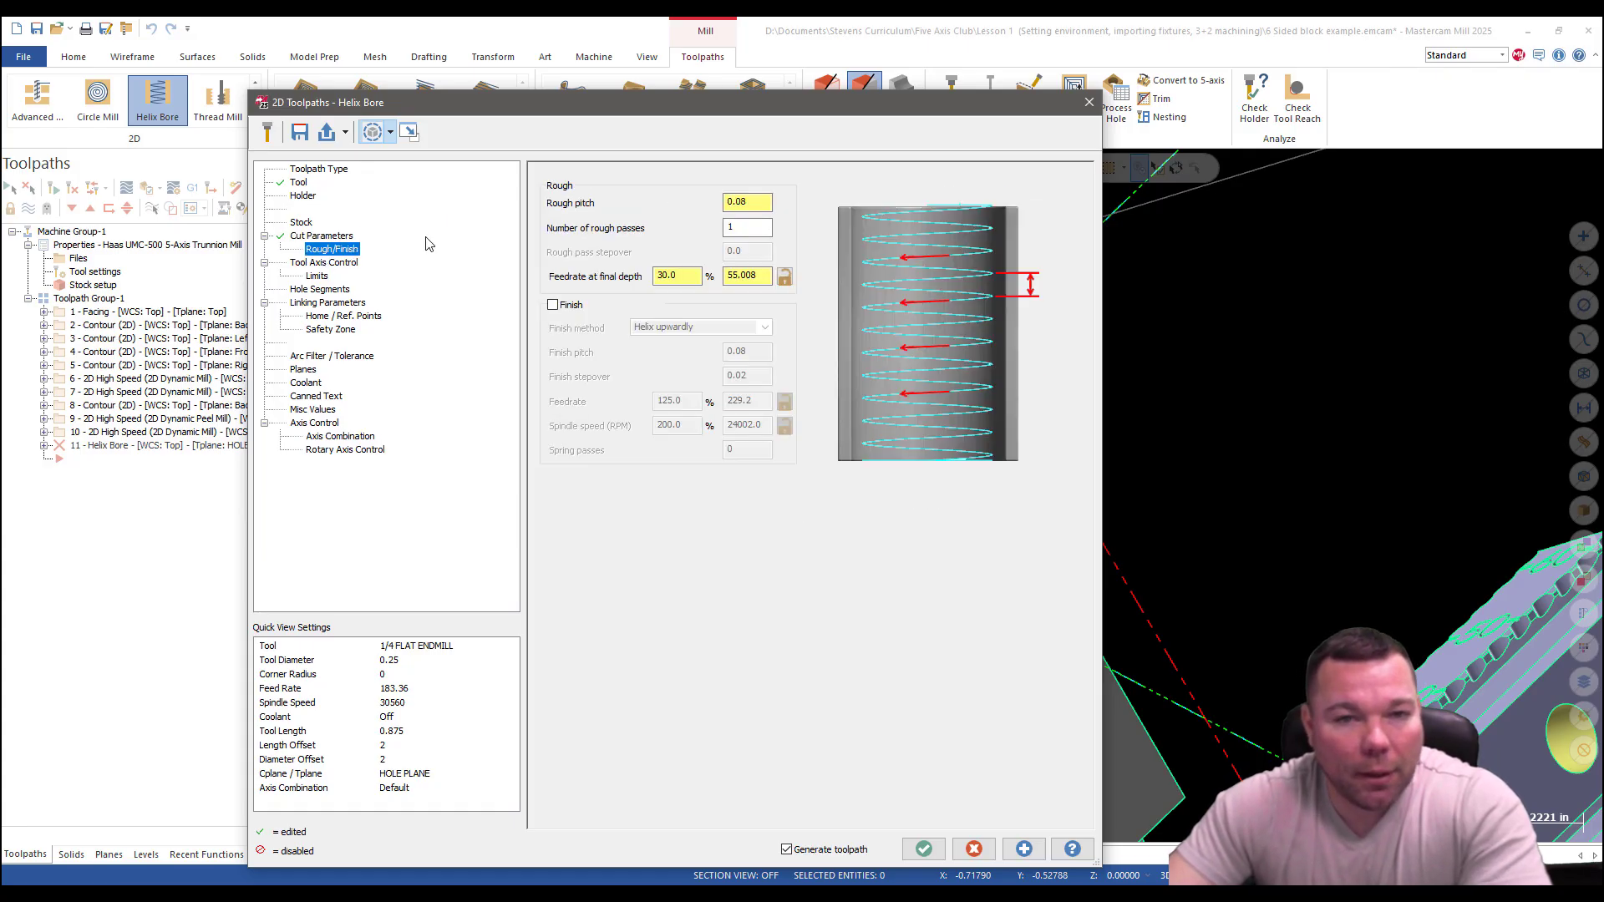
drag(752, 203, 644, 226)
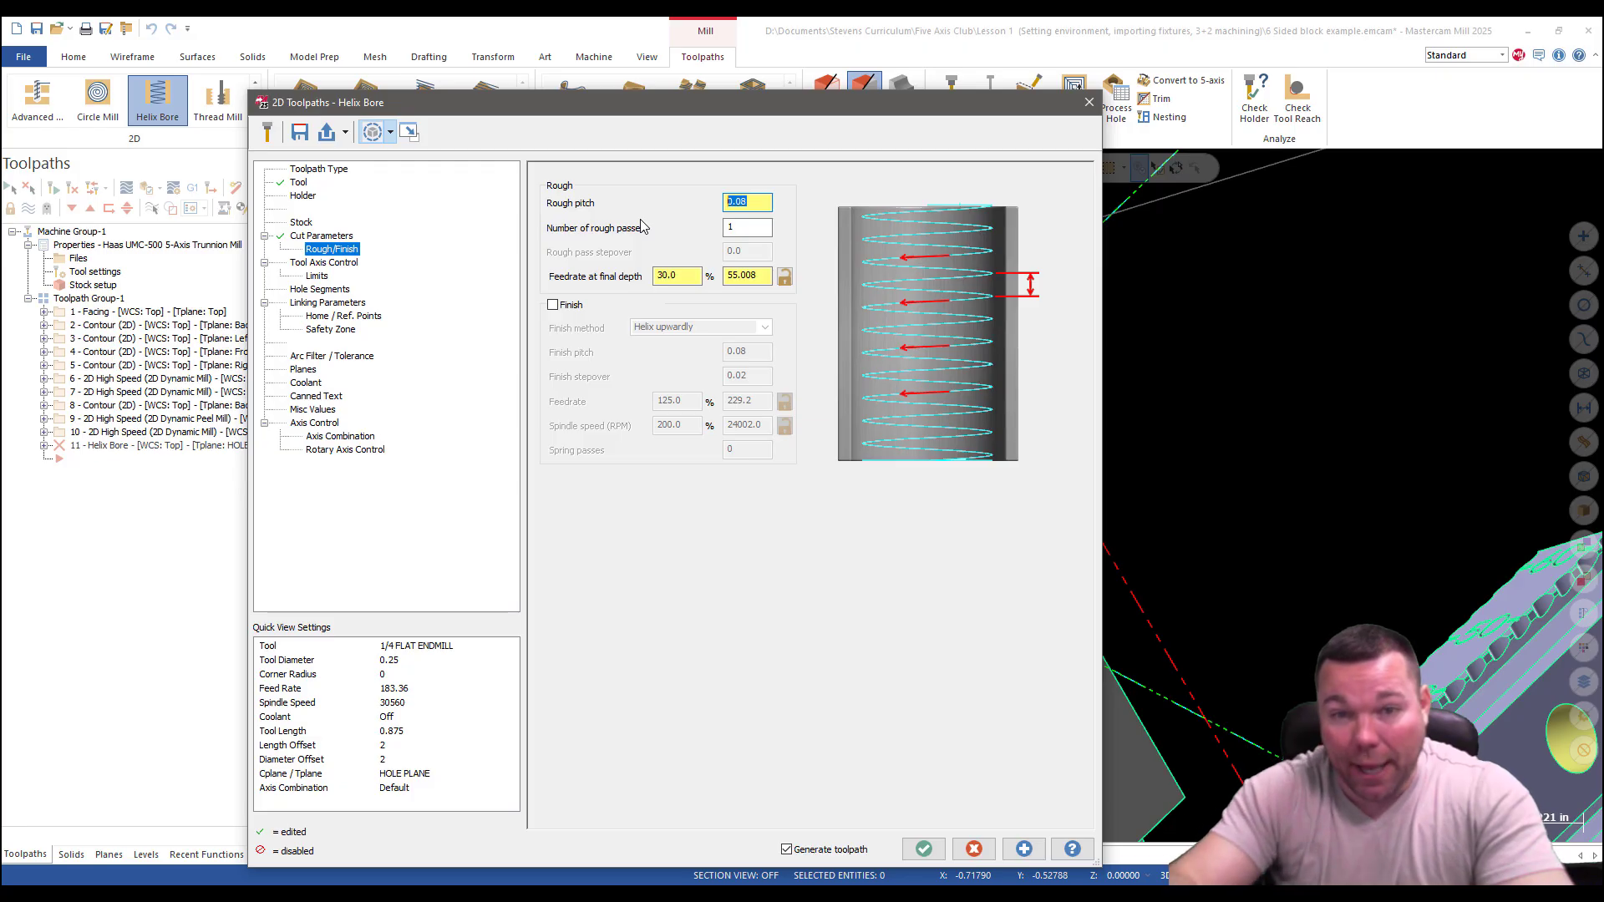
text(.)
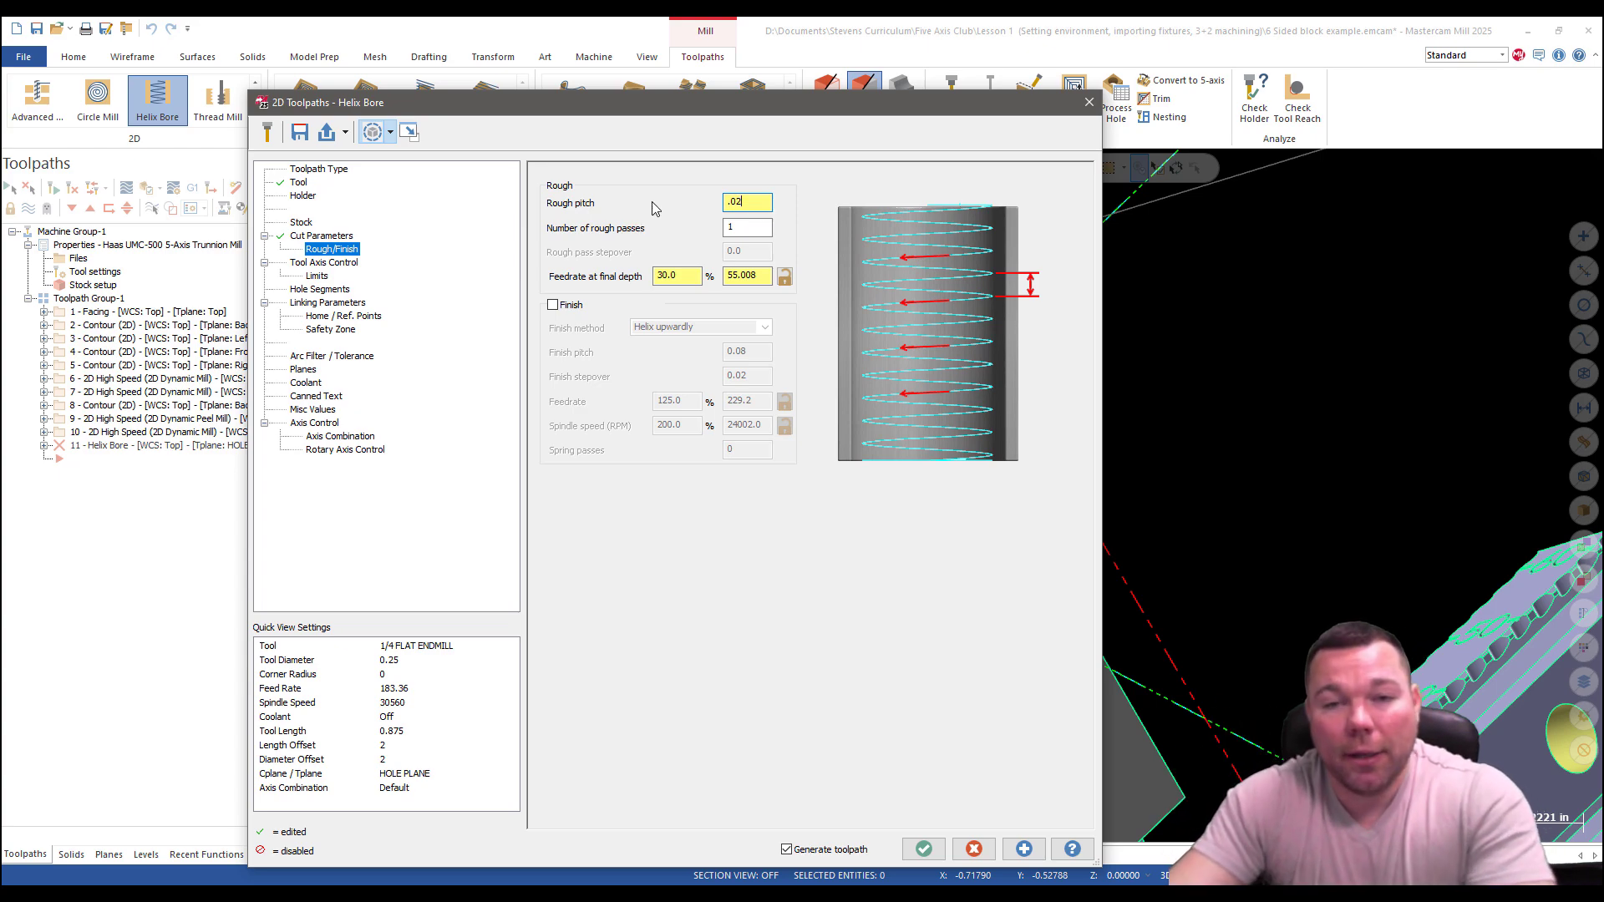
click(572, 306)
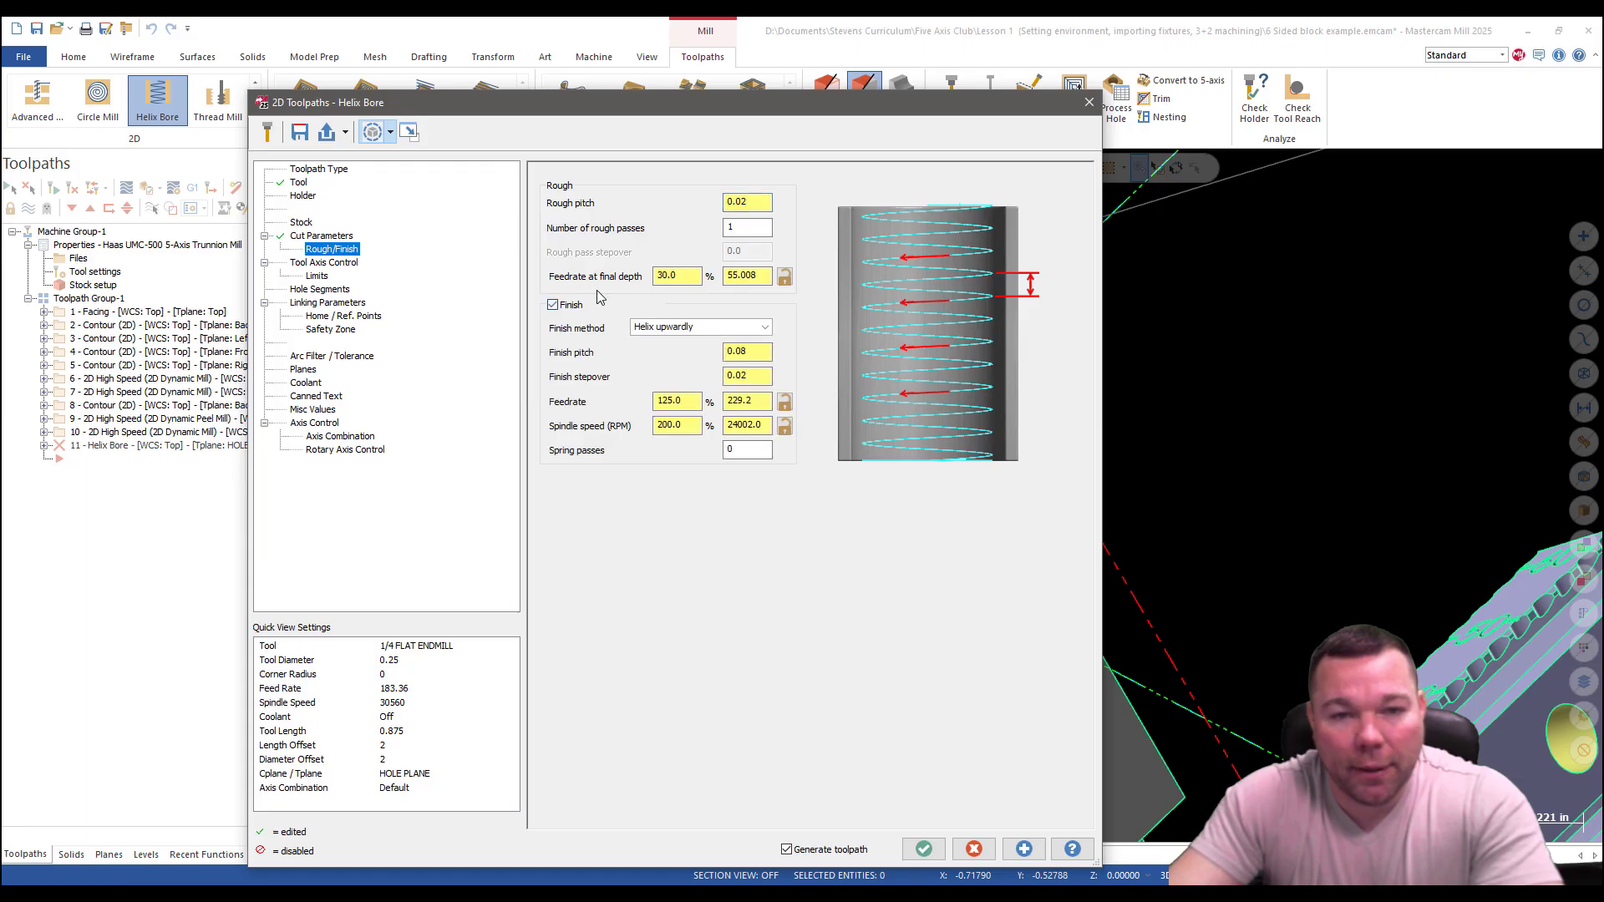
click(689, 328)
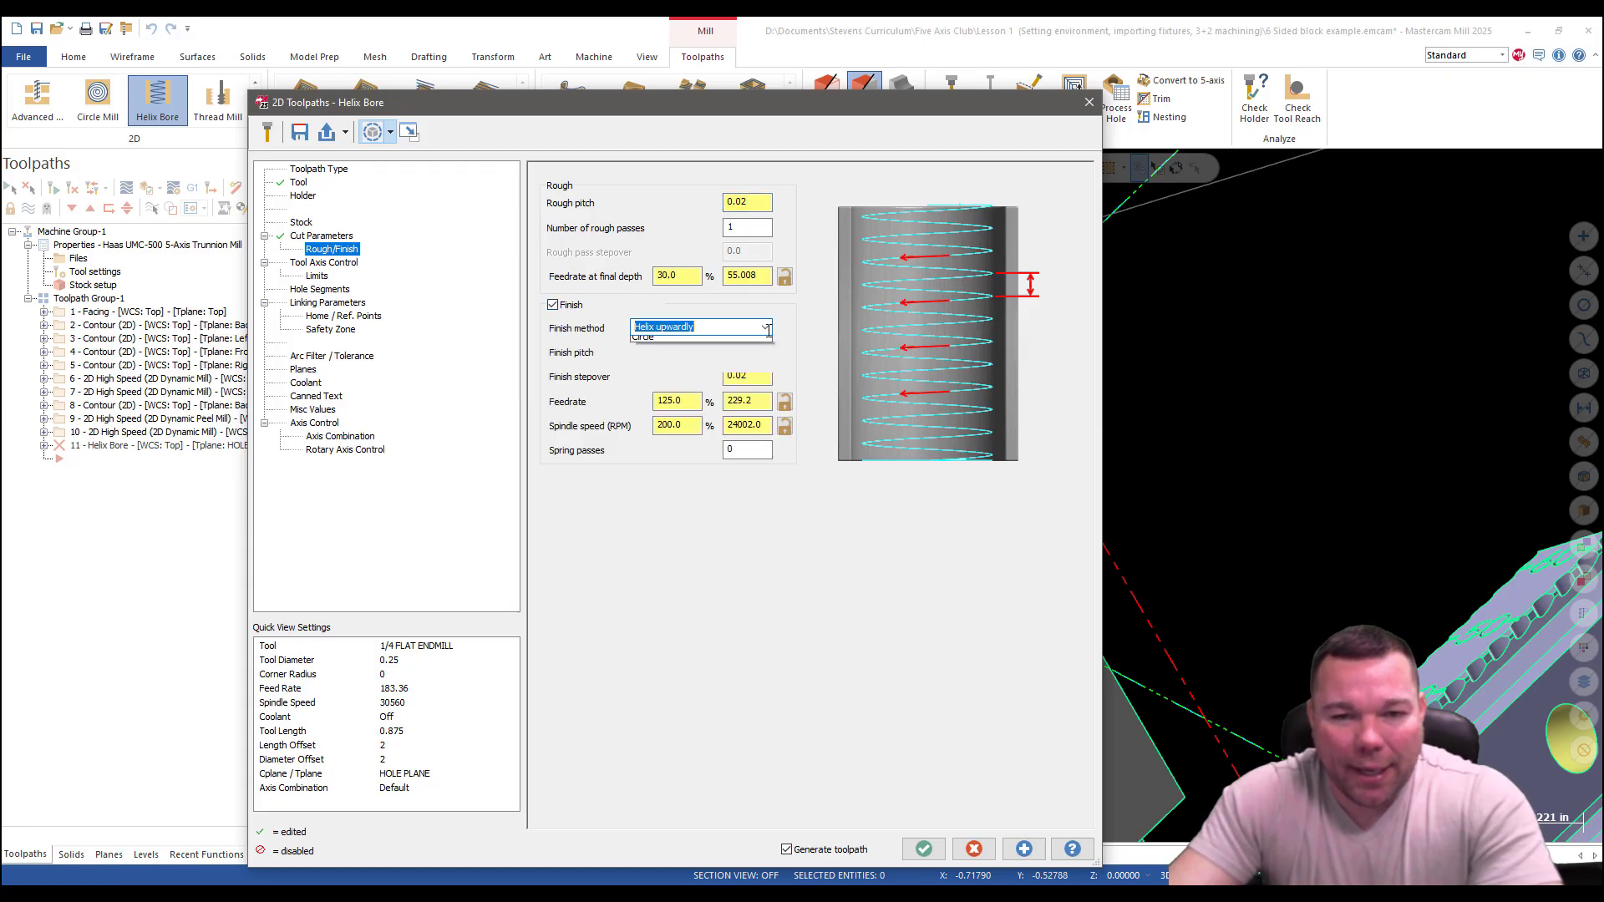
click(688, 329)
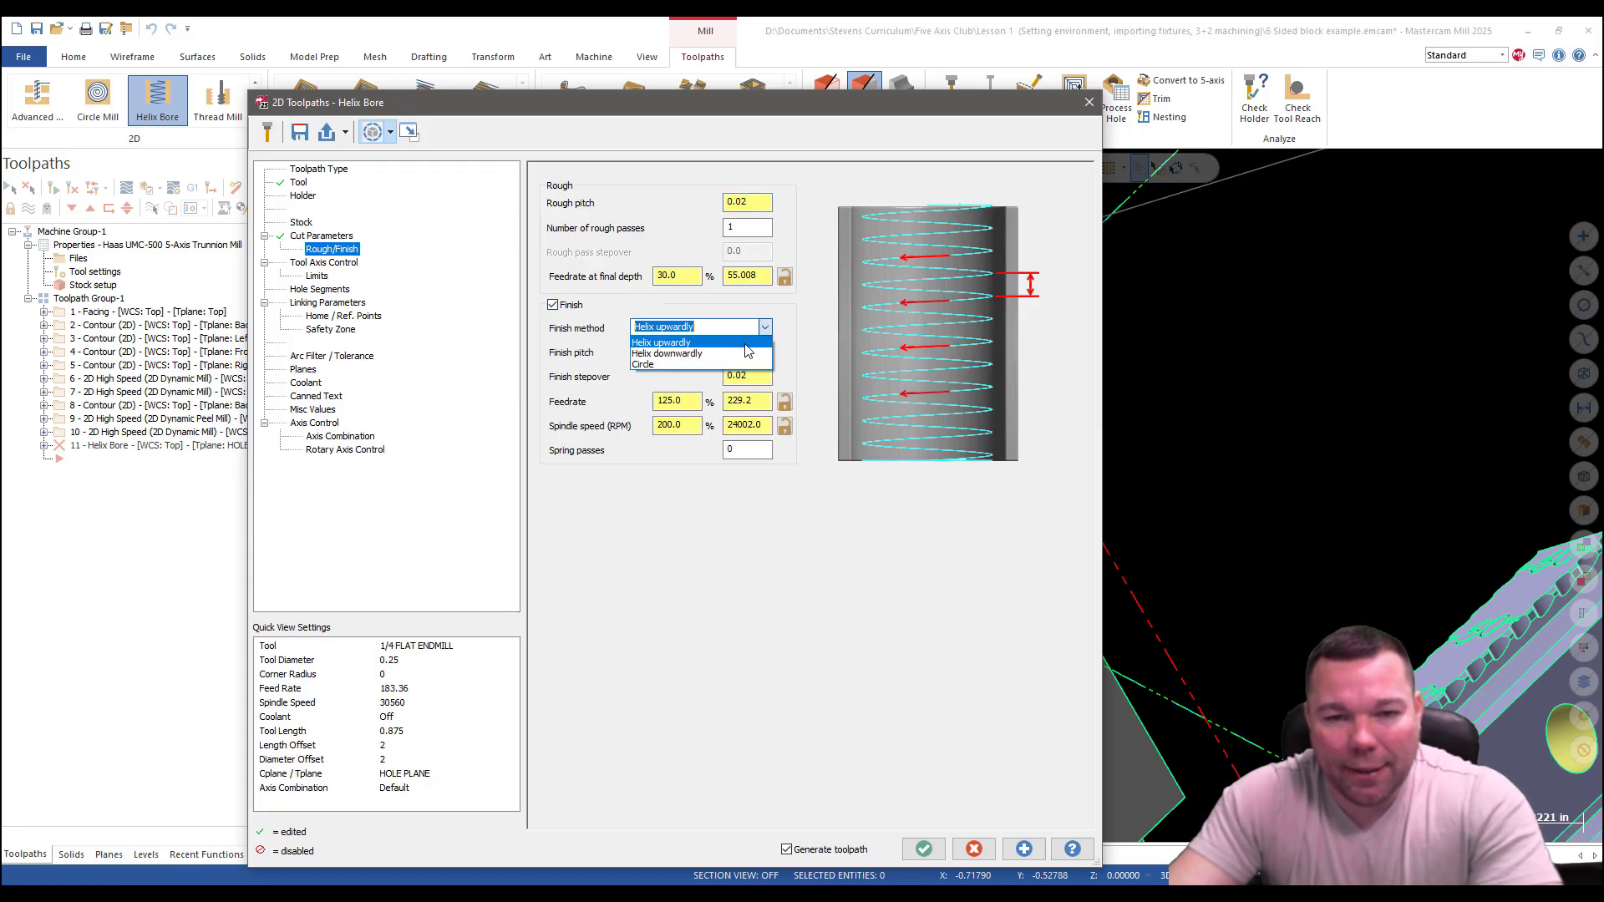
click(649, 366)
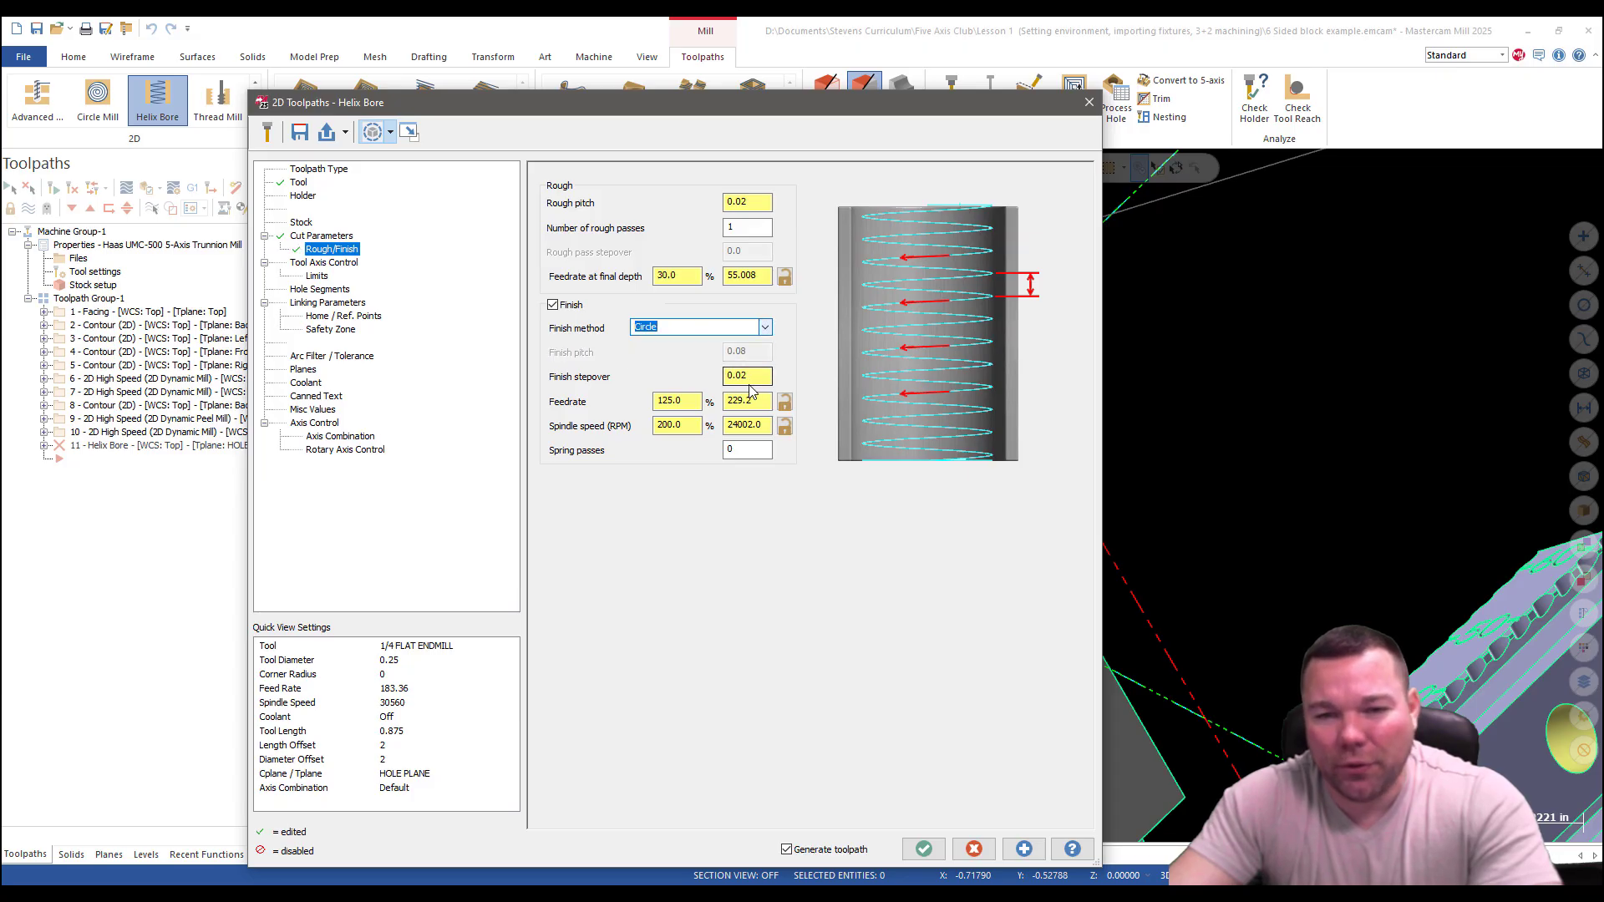
Set the finish pass feedrate and spindle speed both to 100%.
click(681, 401)
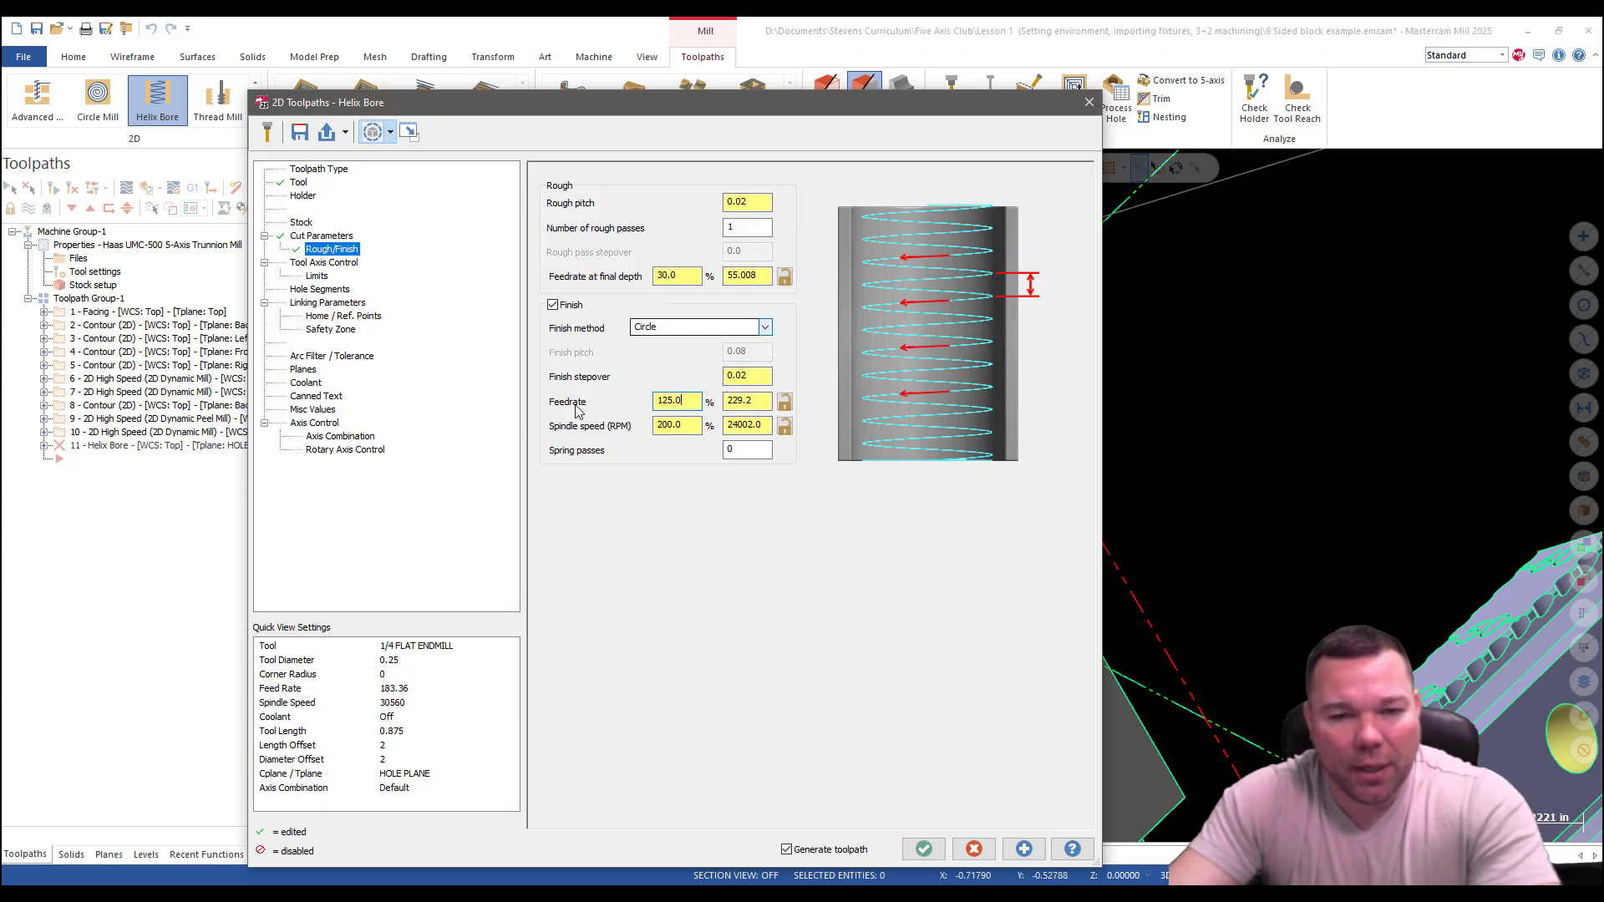
double_click(684, 400)
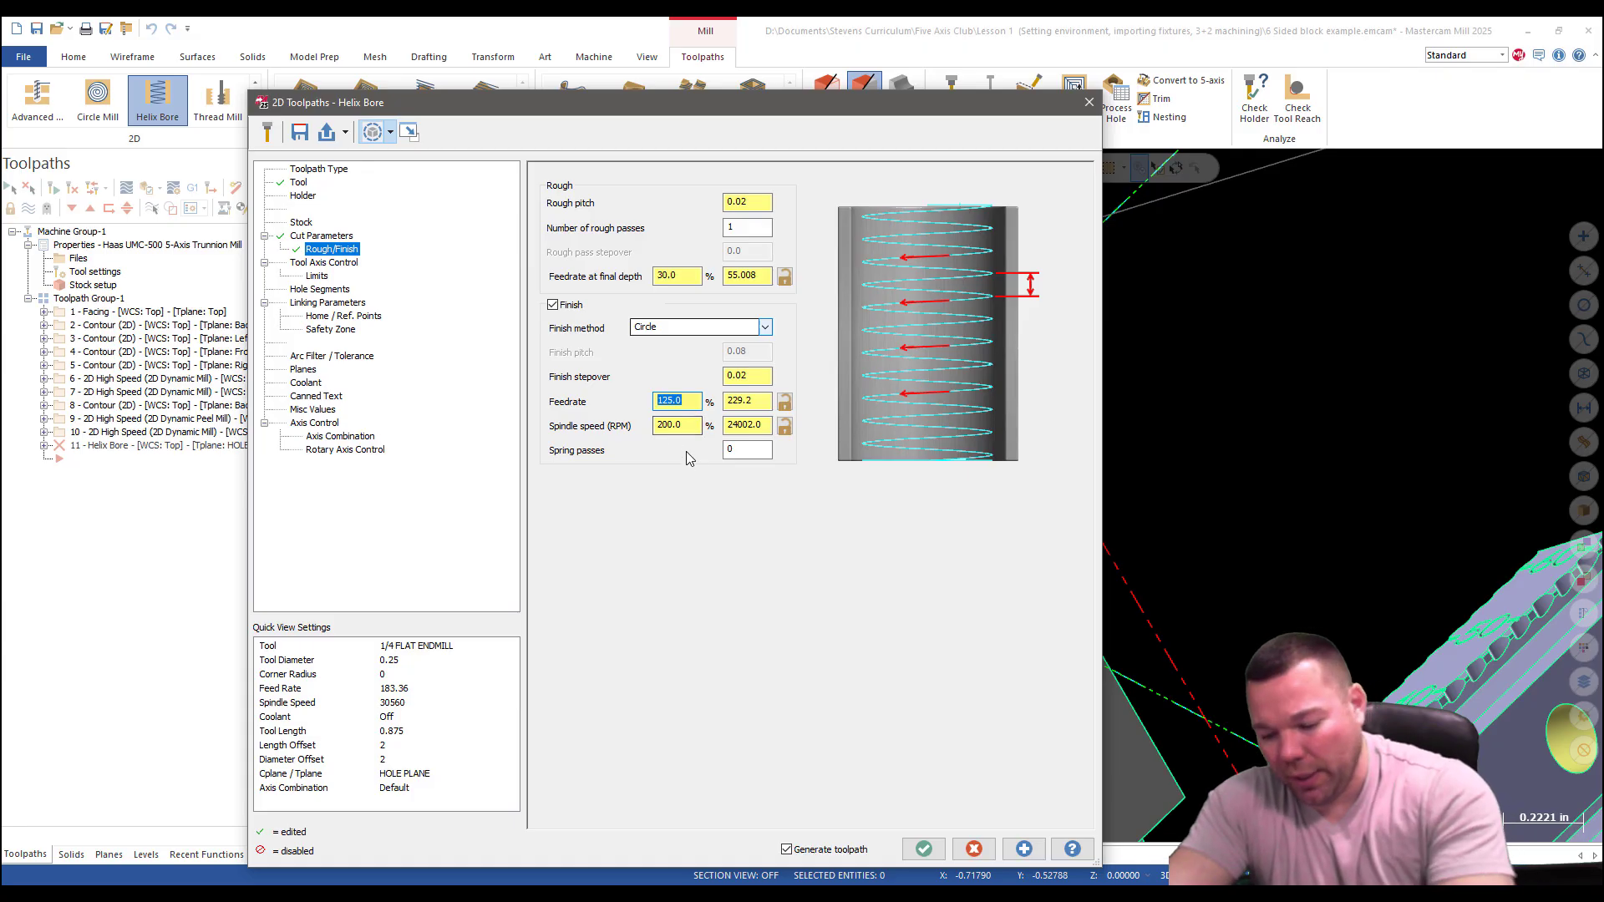
text(0100)
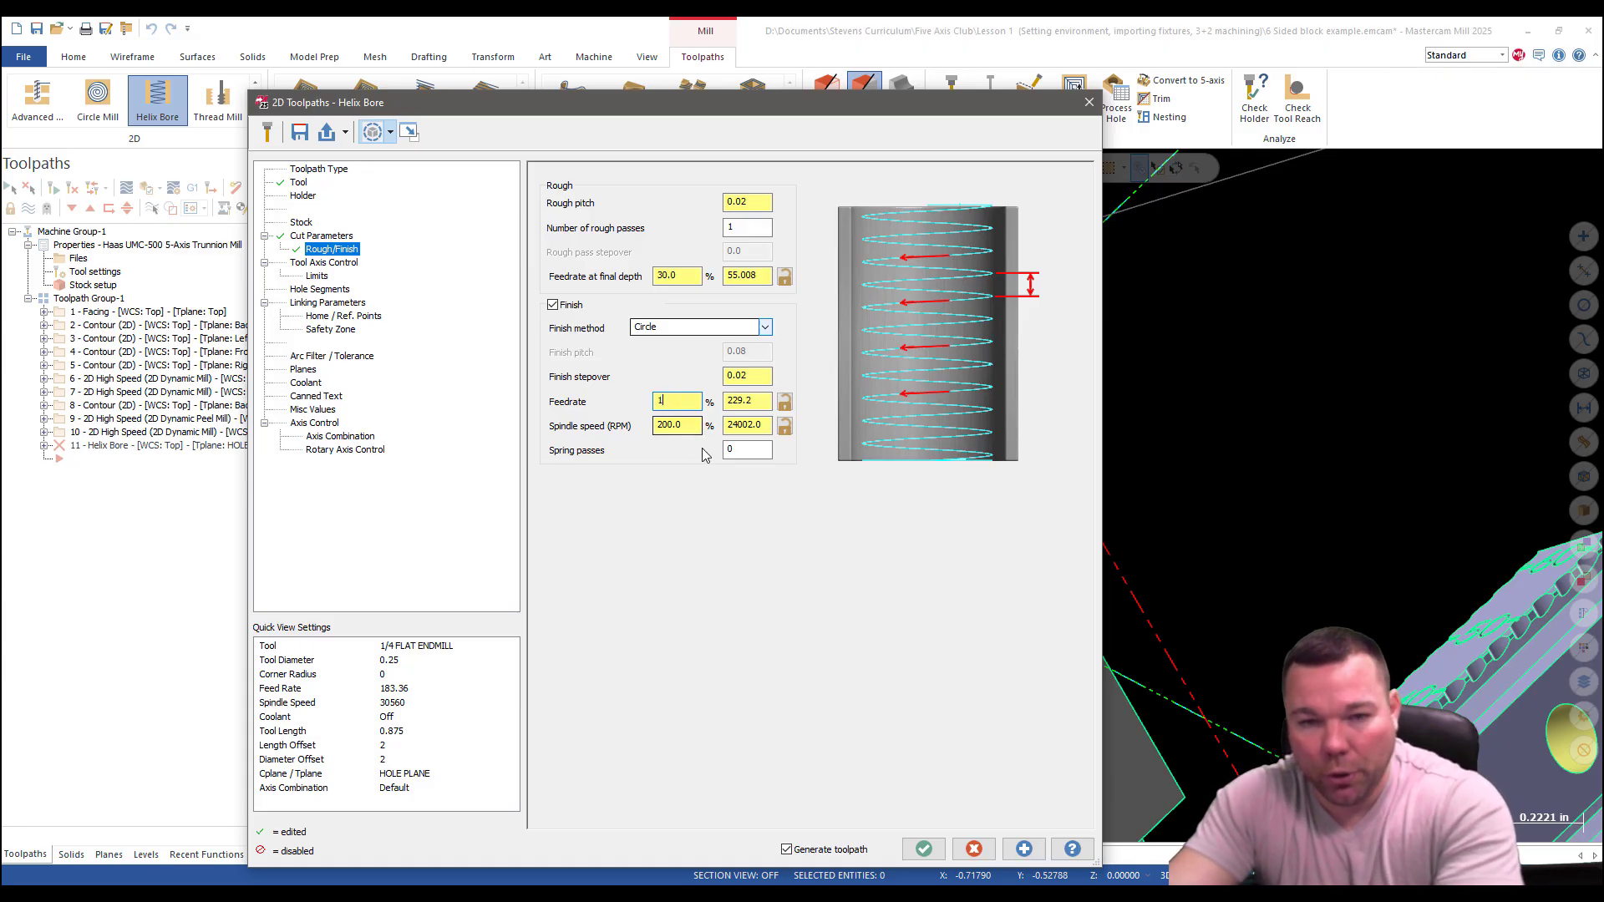
double_click(681, 426)
text(10)
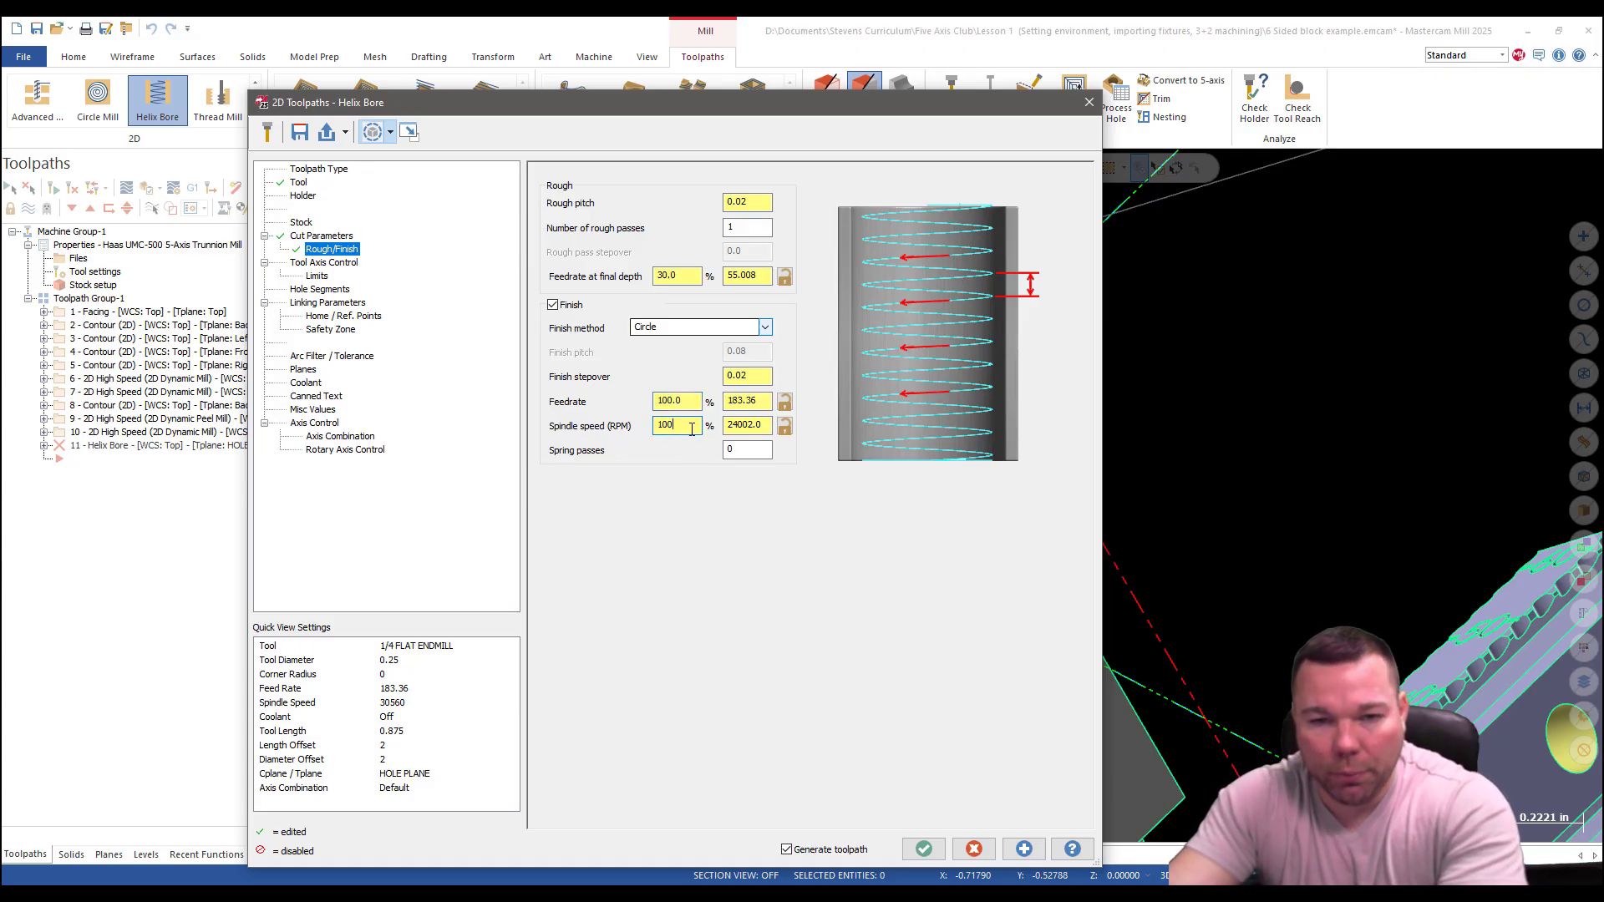
text(0)
key(Return)
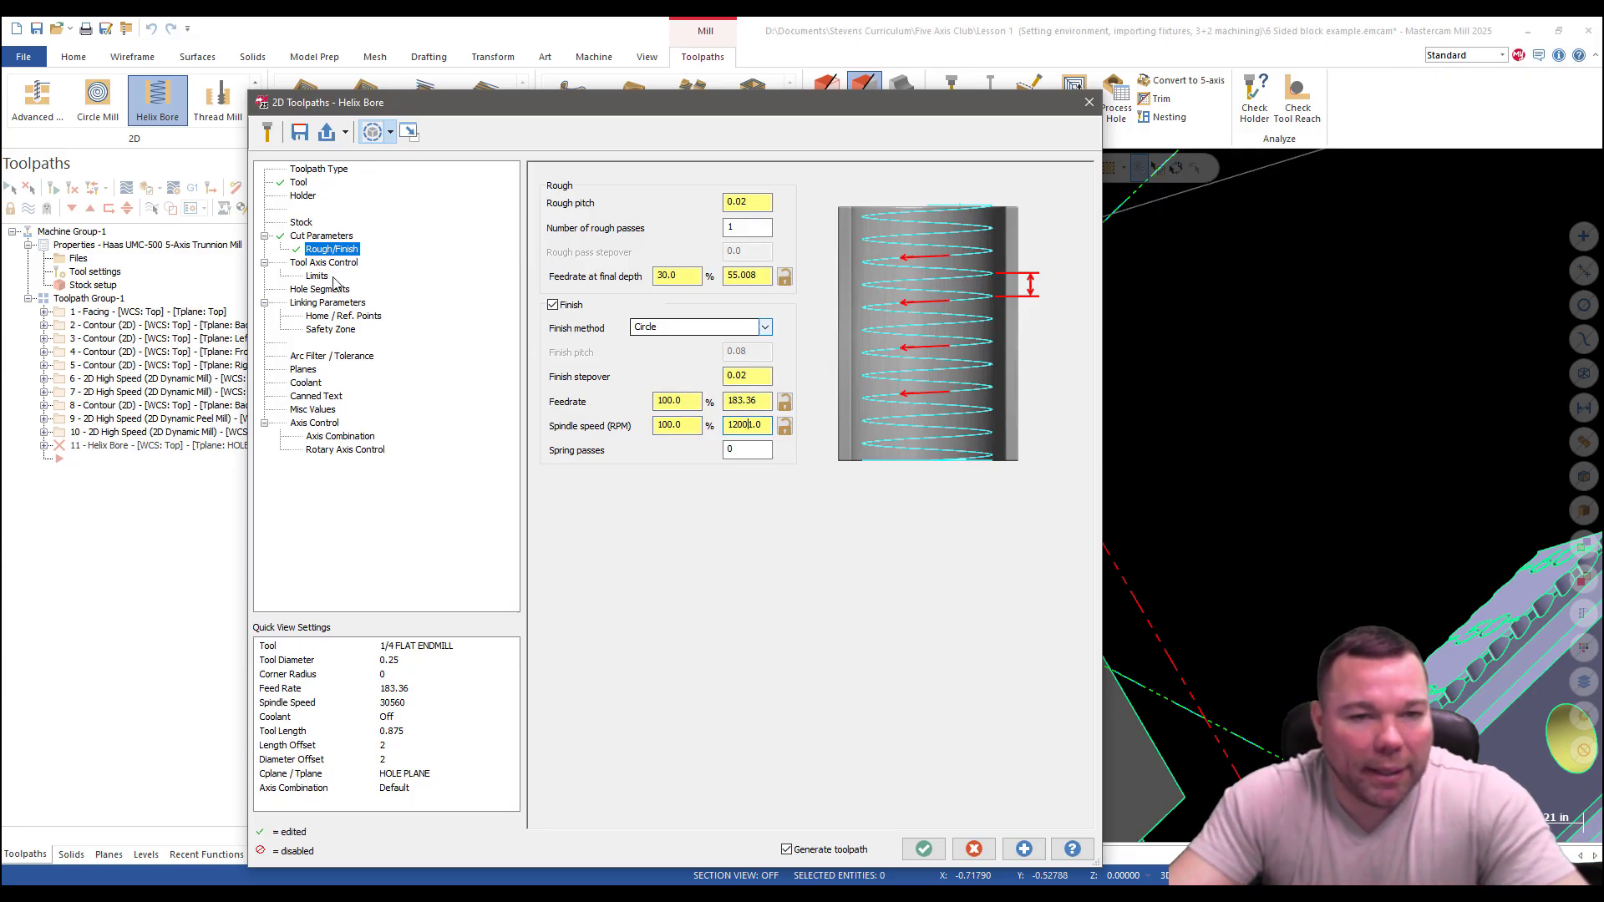
double_click(748, 452)
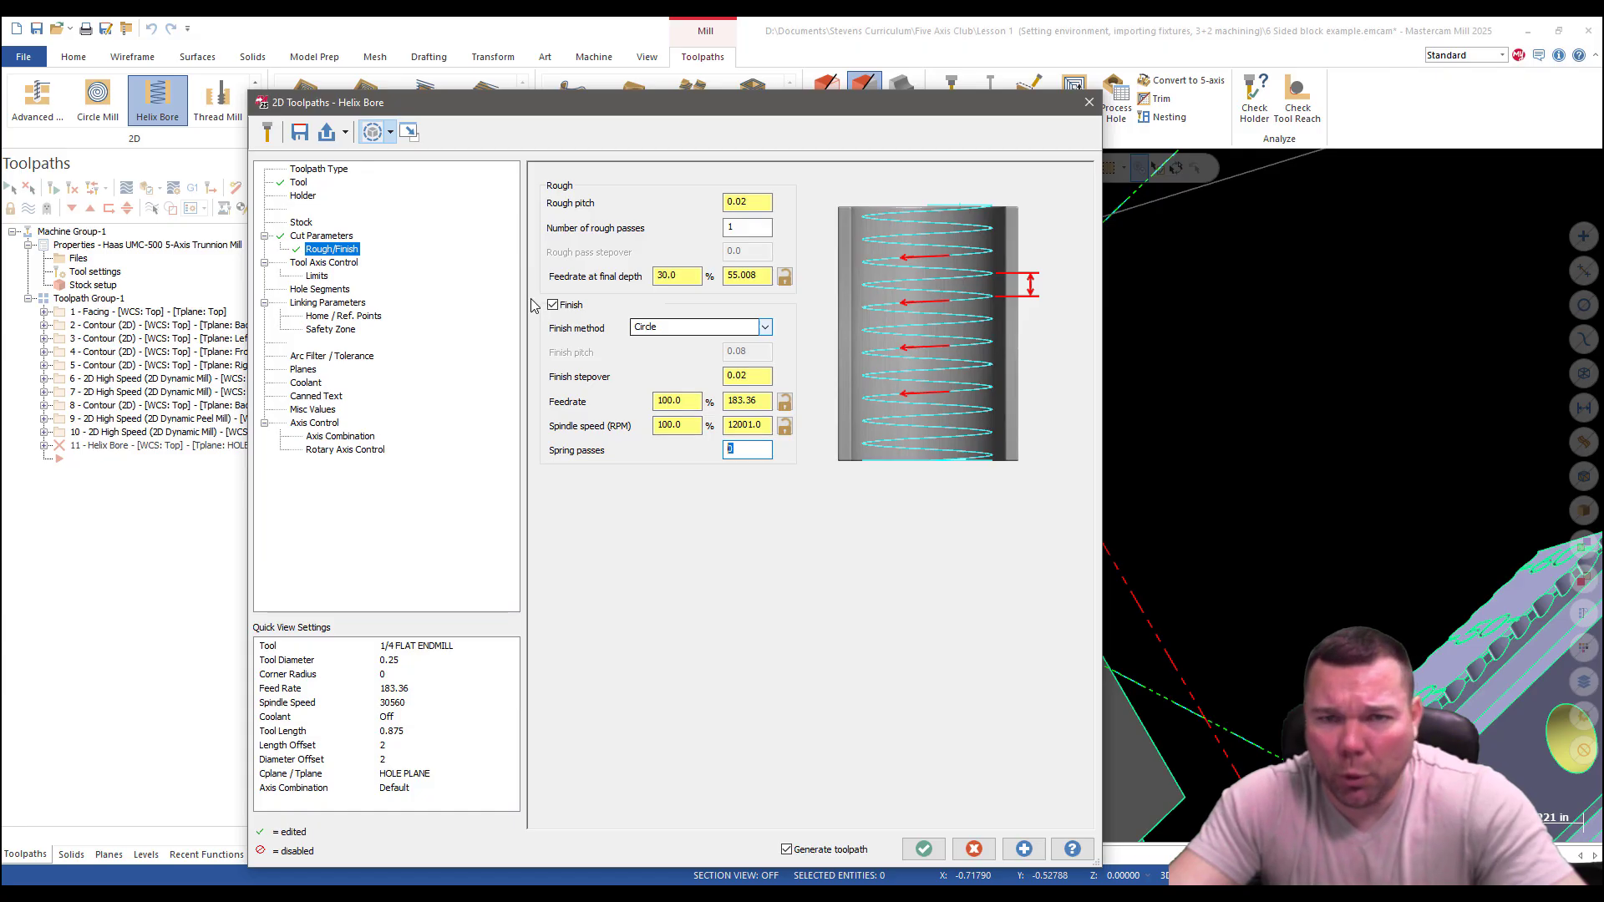
Try to pick the helix bore's incremental depth from the lower edge of the angled hole's opening.
click(326, 263)
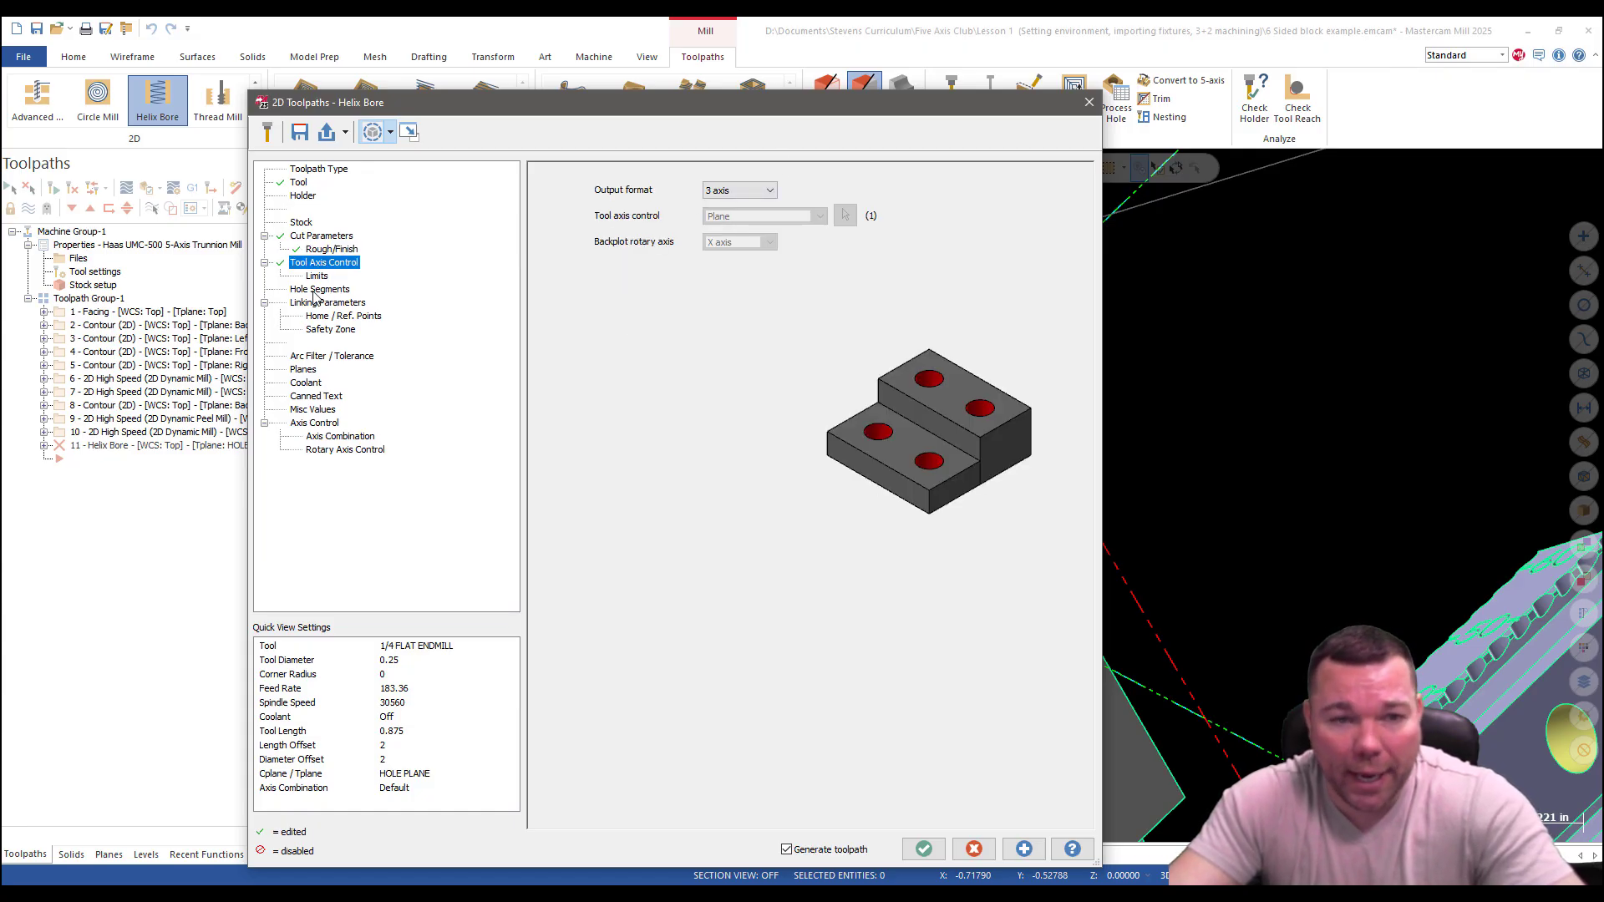
click(316, 291)
click(315, 304)
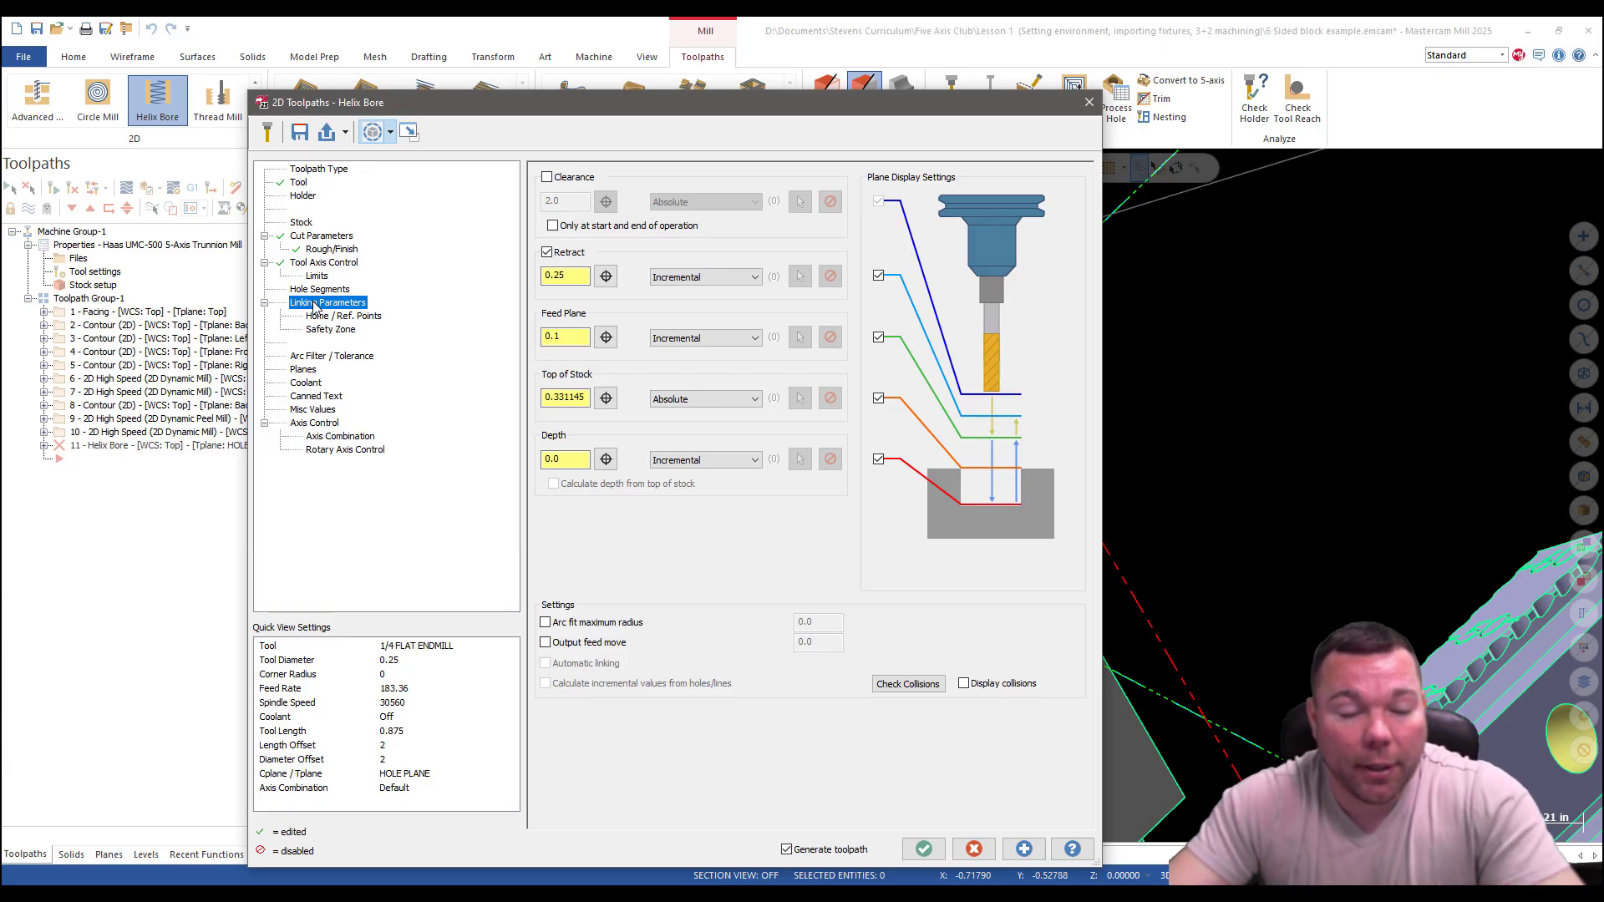
click(606, 460)
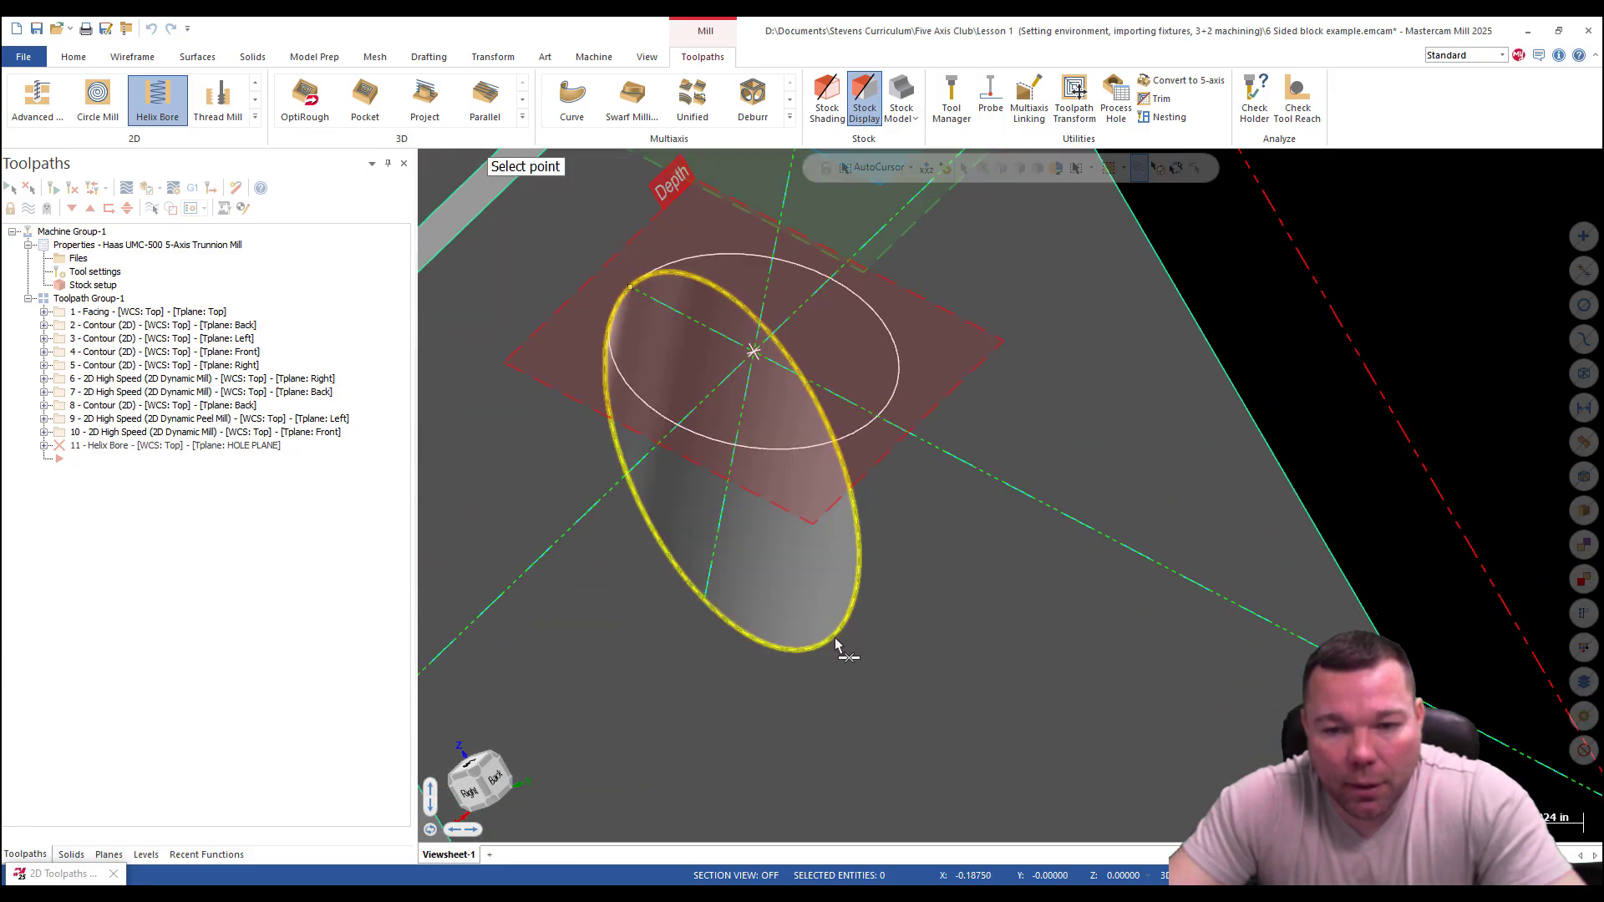
click(842, 645)
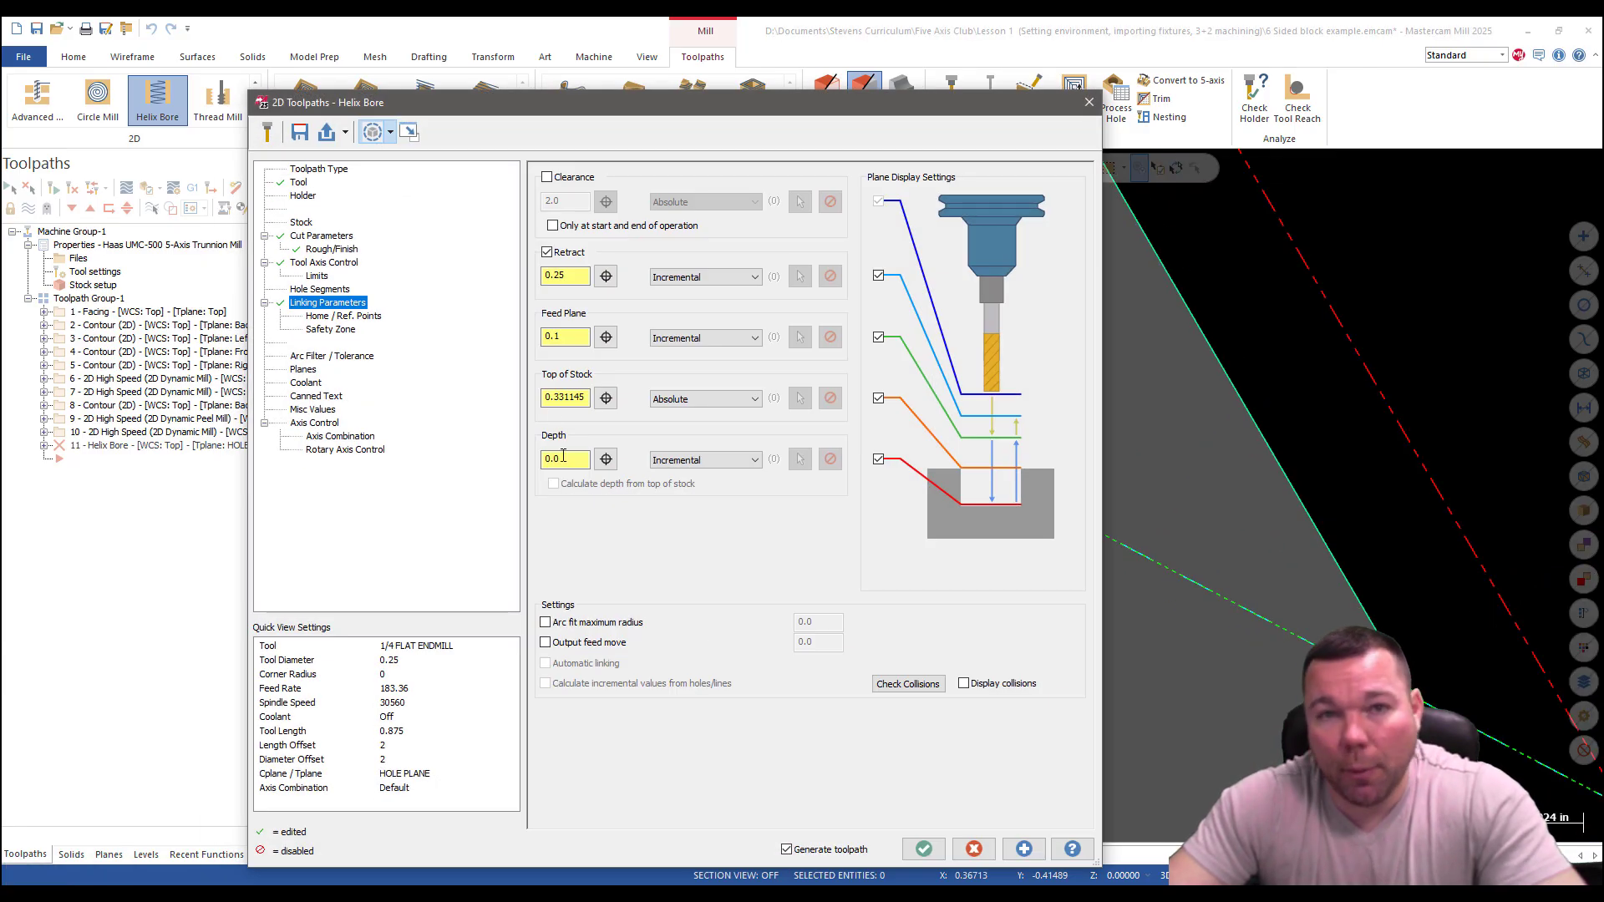
click(606, 460)
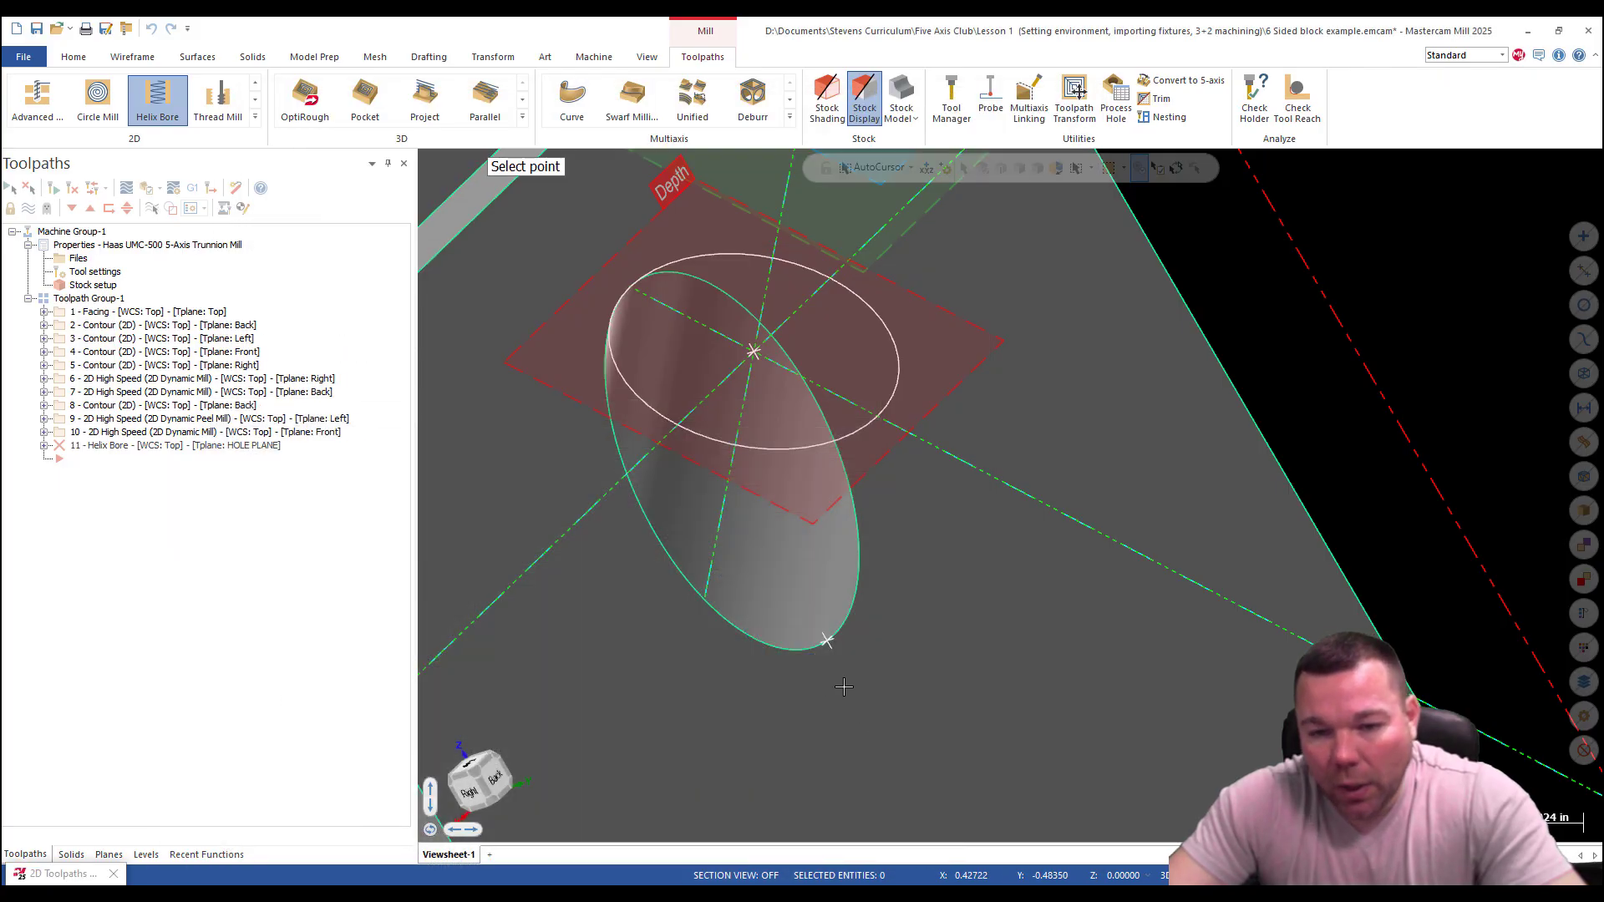
click(826, 641)
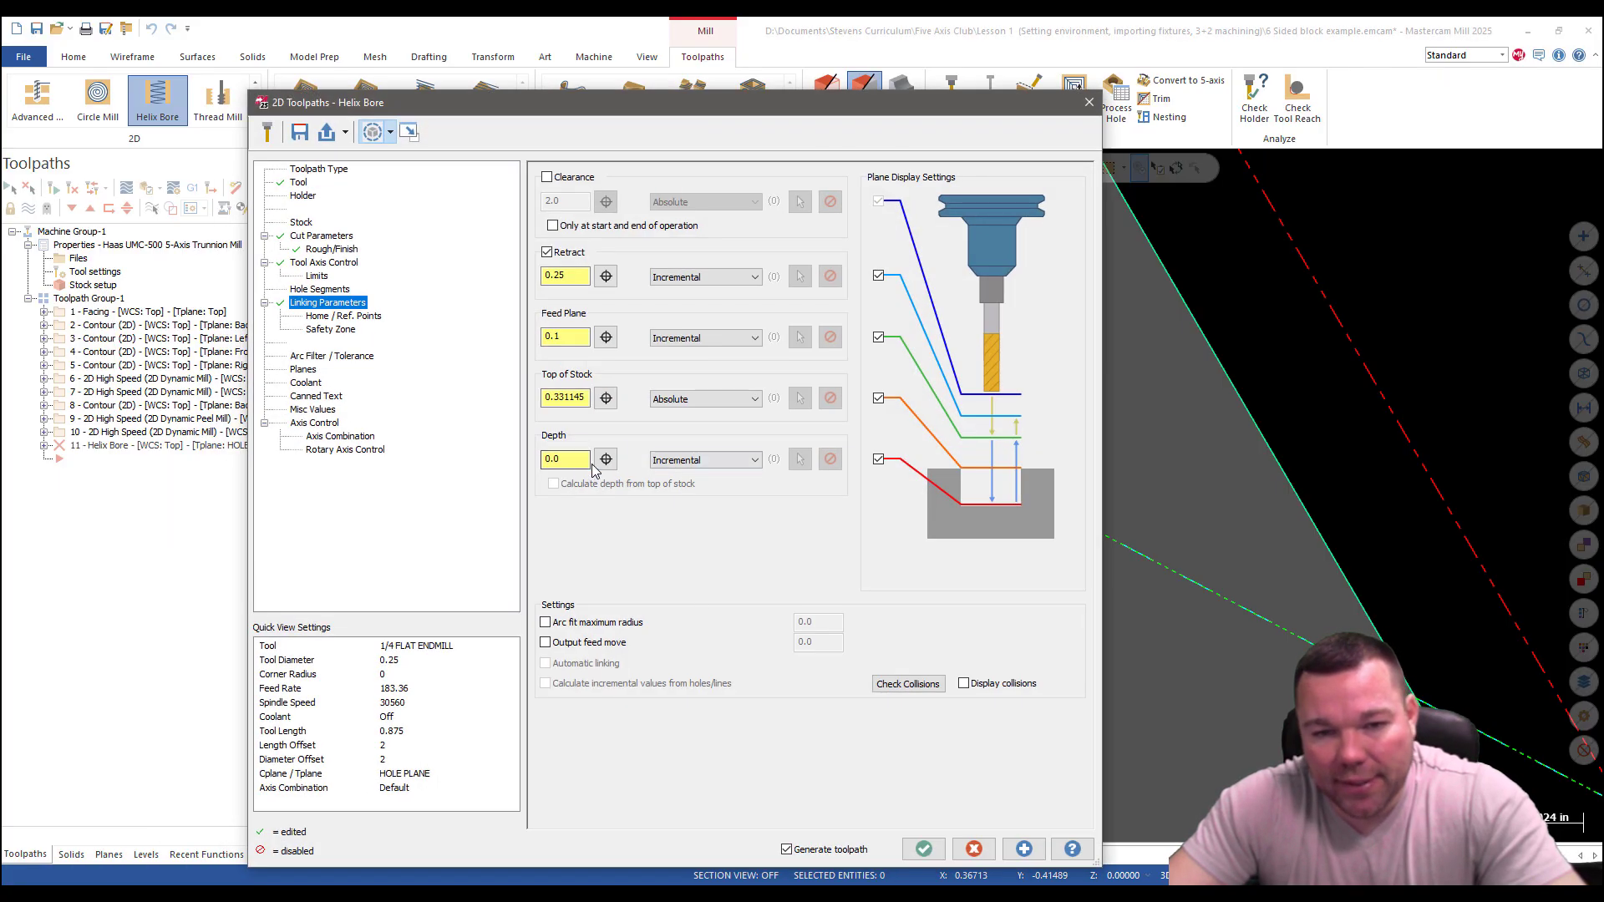
Change the helix bore's depth reference to Absolute and try picking the depth from the point on the hole's lower edge.
click(693, 469)
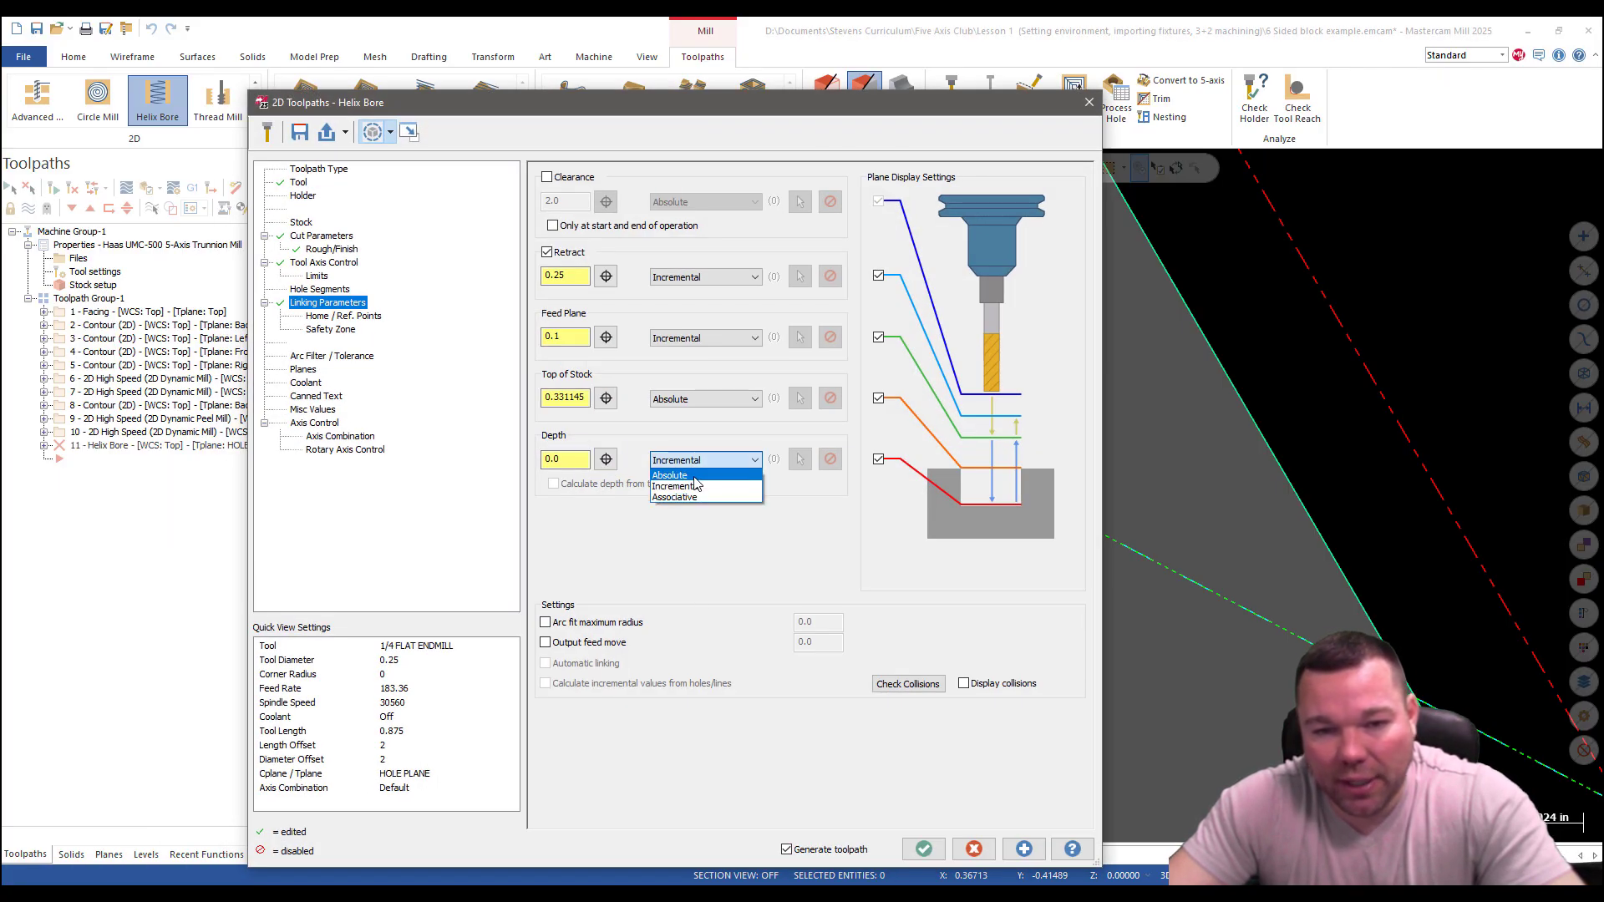
click(694, 476)
click(607, 459)
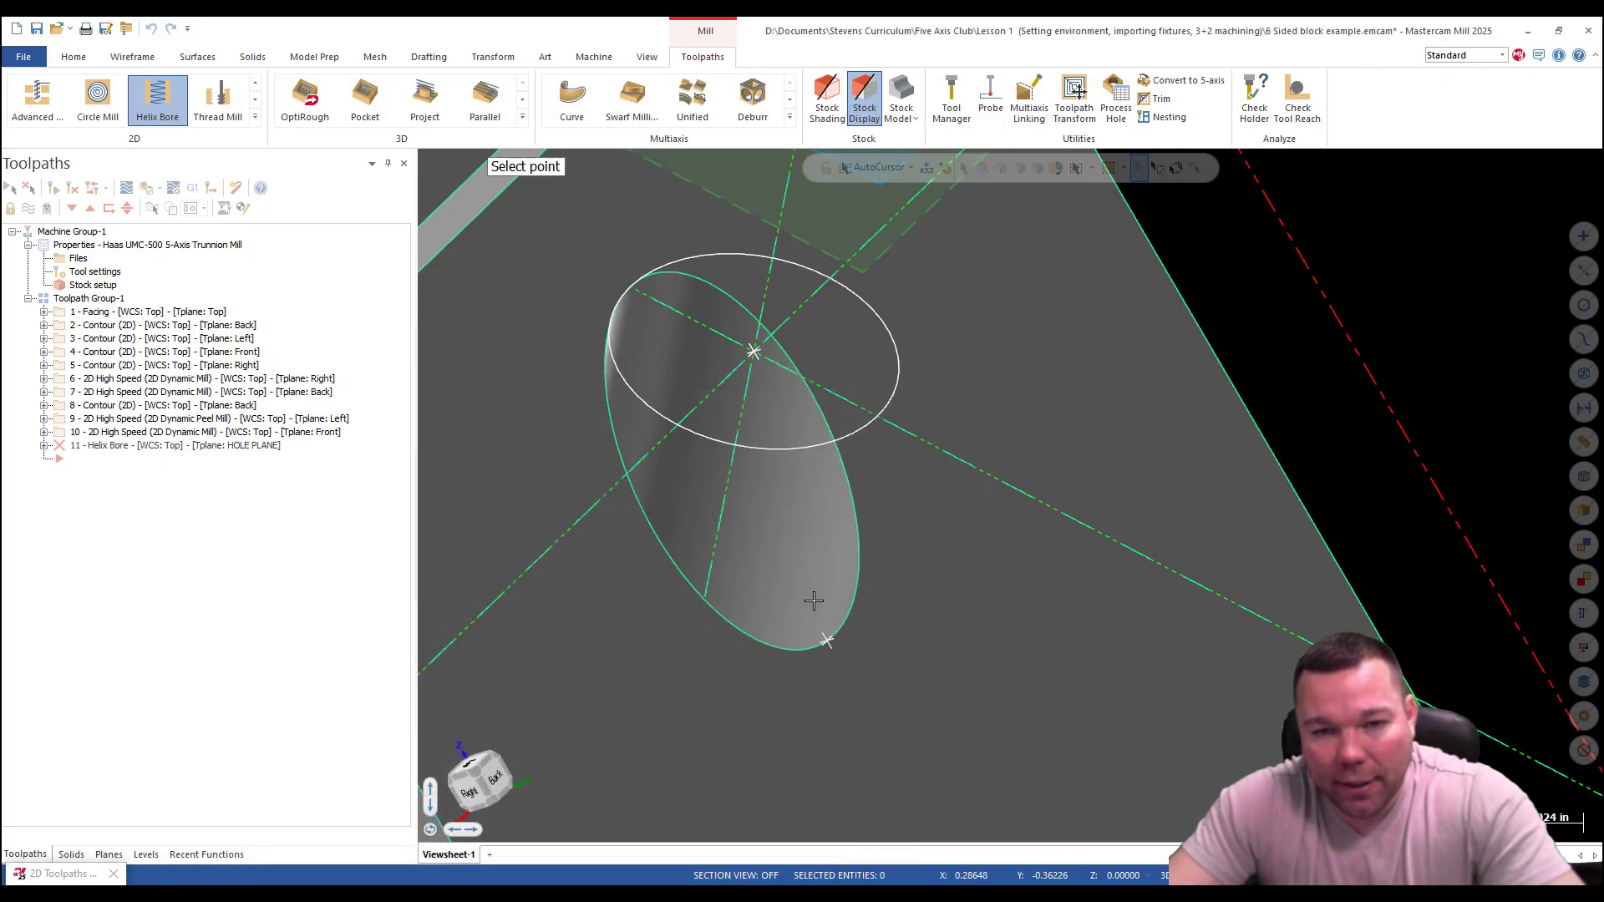
click(828, 641)
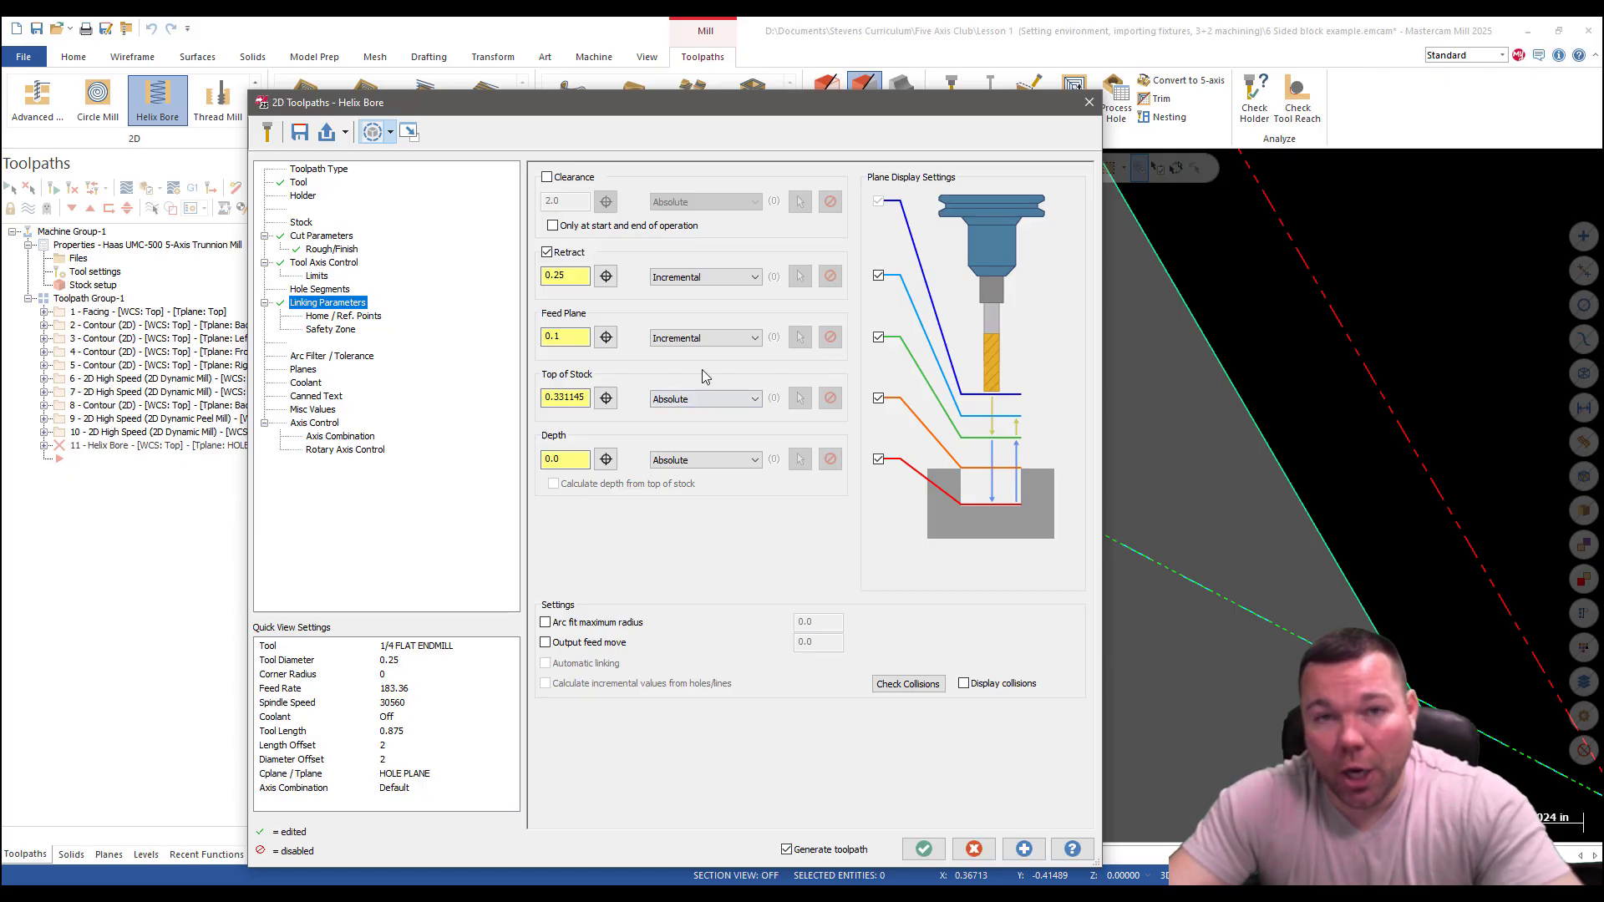
Accept the helix bore settings with absolute depth 0.0 and examine the generated toolpath at the angled hole.
click(923, 850)
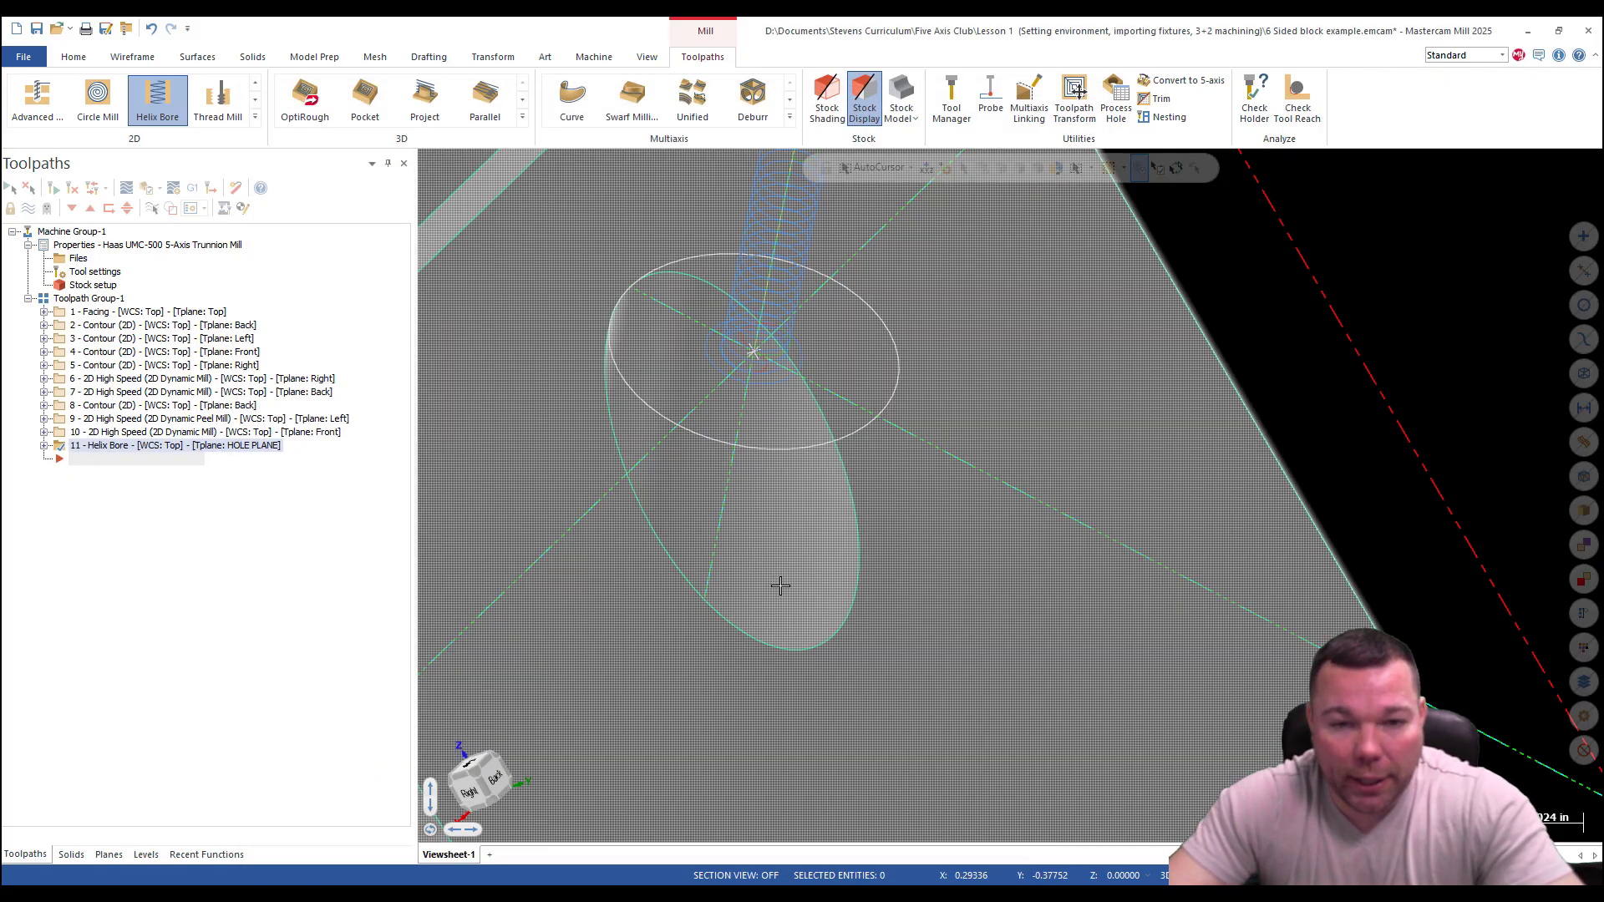
scroll(726, 625, down, 3)
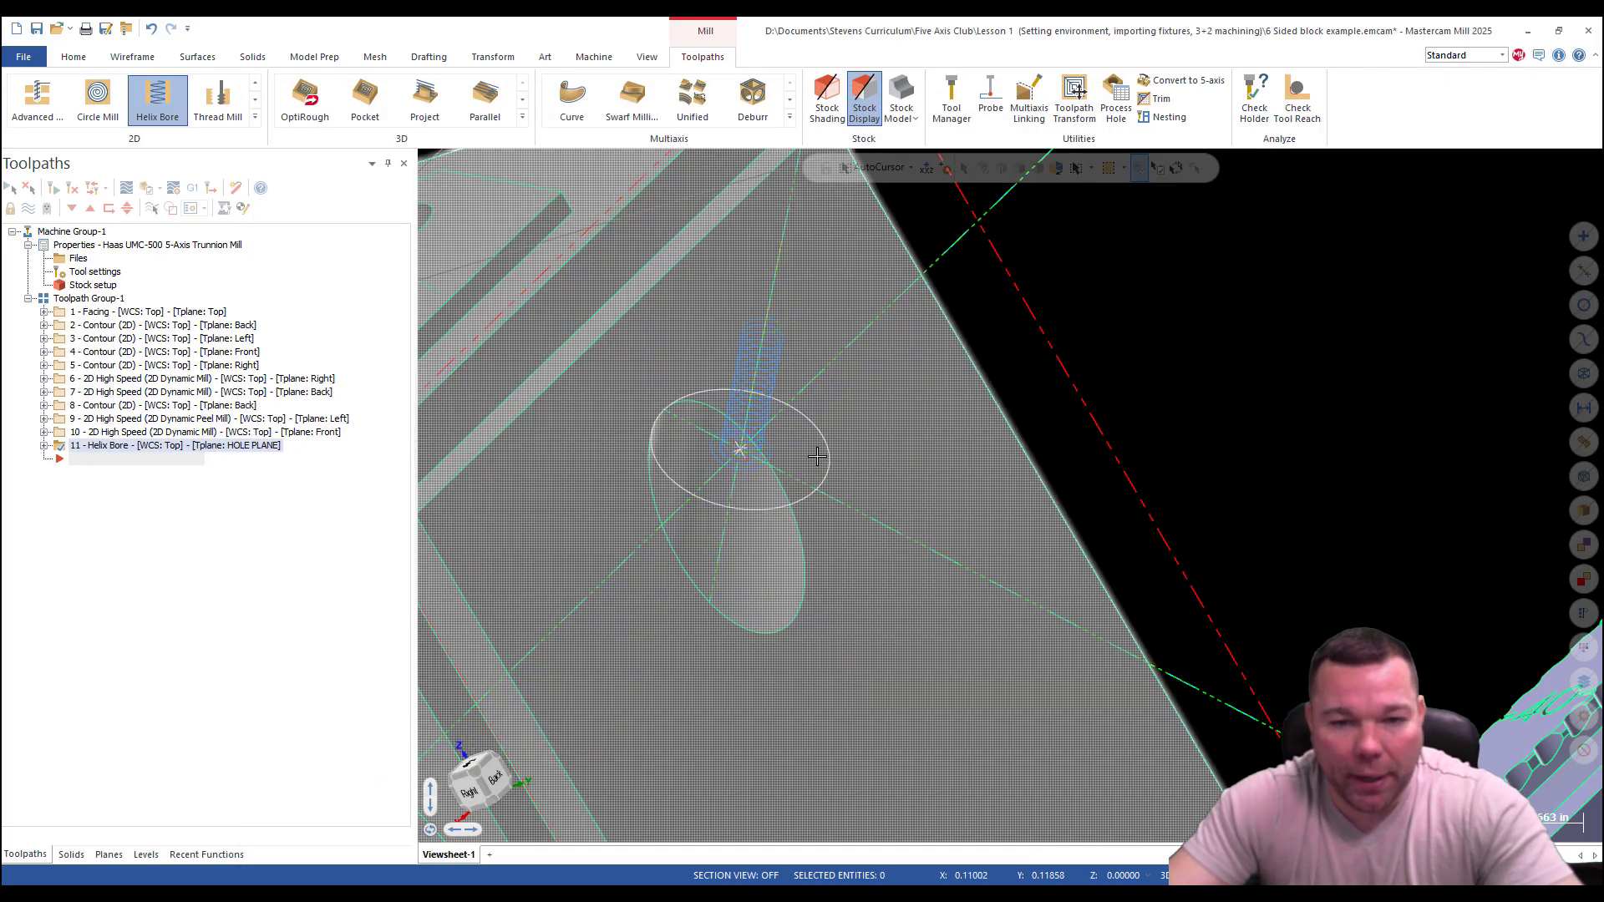
middle_drag(773, 477, 756, 448)
scroll(723, 521, up, 2)
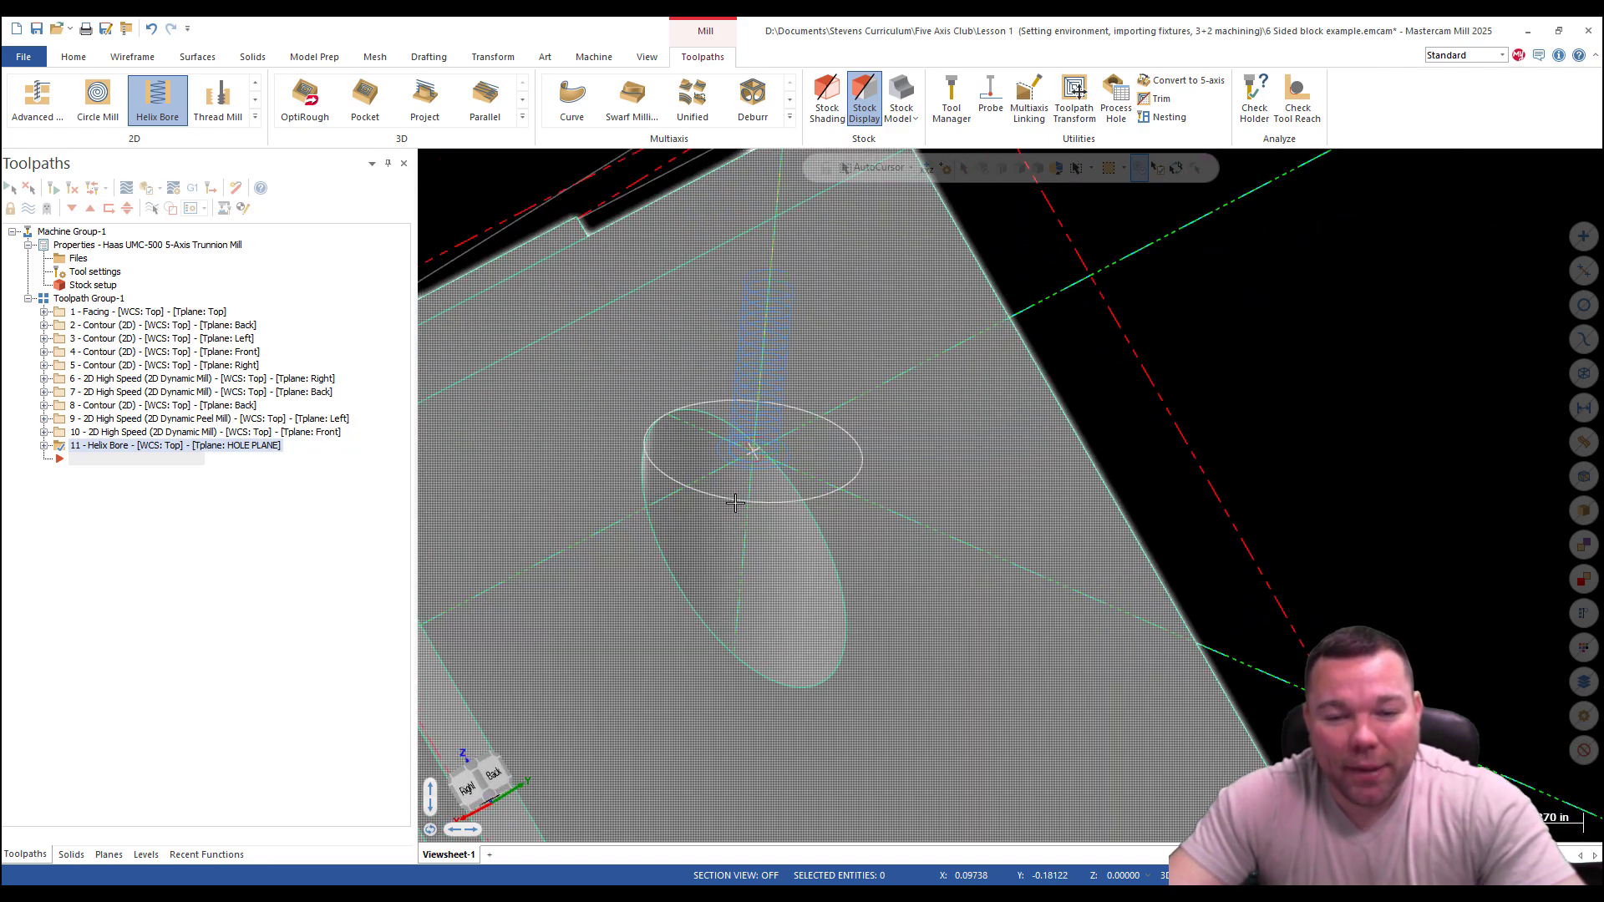
scroll(775, 489, down, 3)
middle_drag(811, 630, 937, 602)
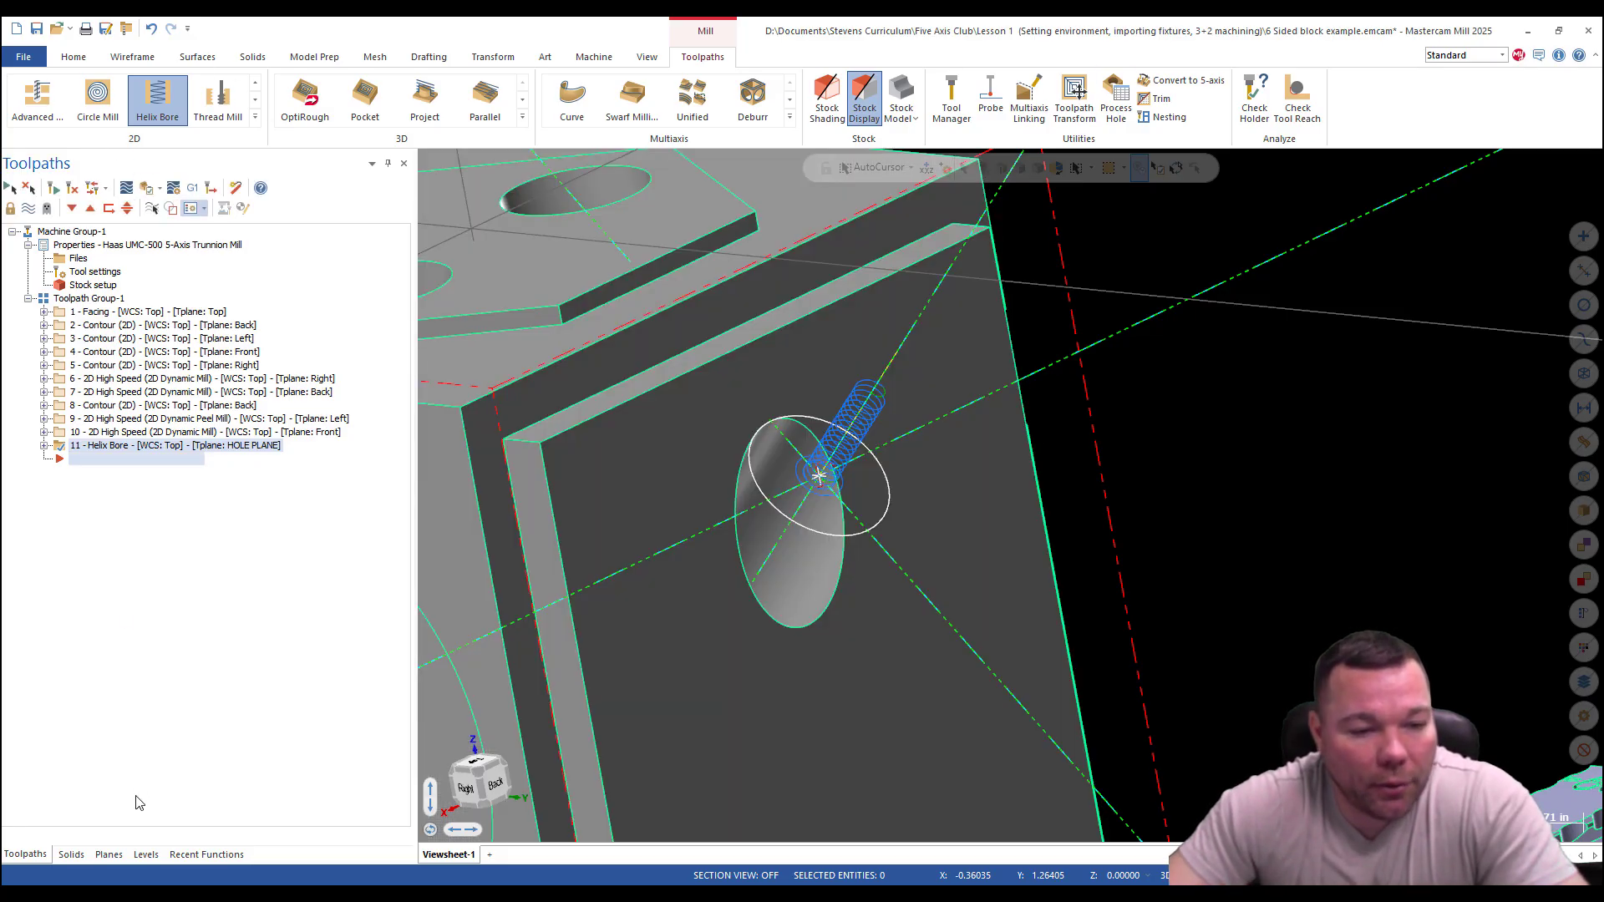
Create a plane relative to the WCS with Right orientation and name it HOLE GEO PLANE.
click(109, 855)
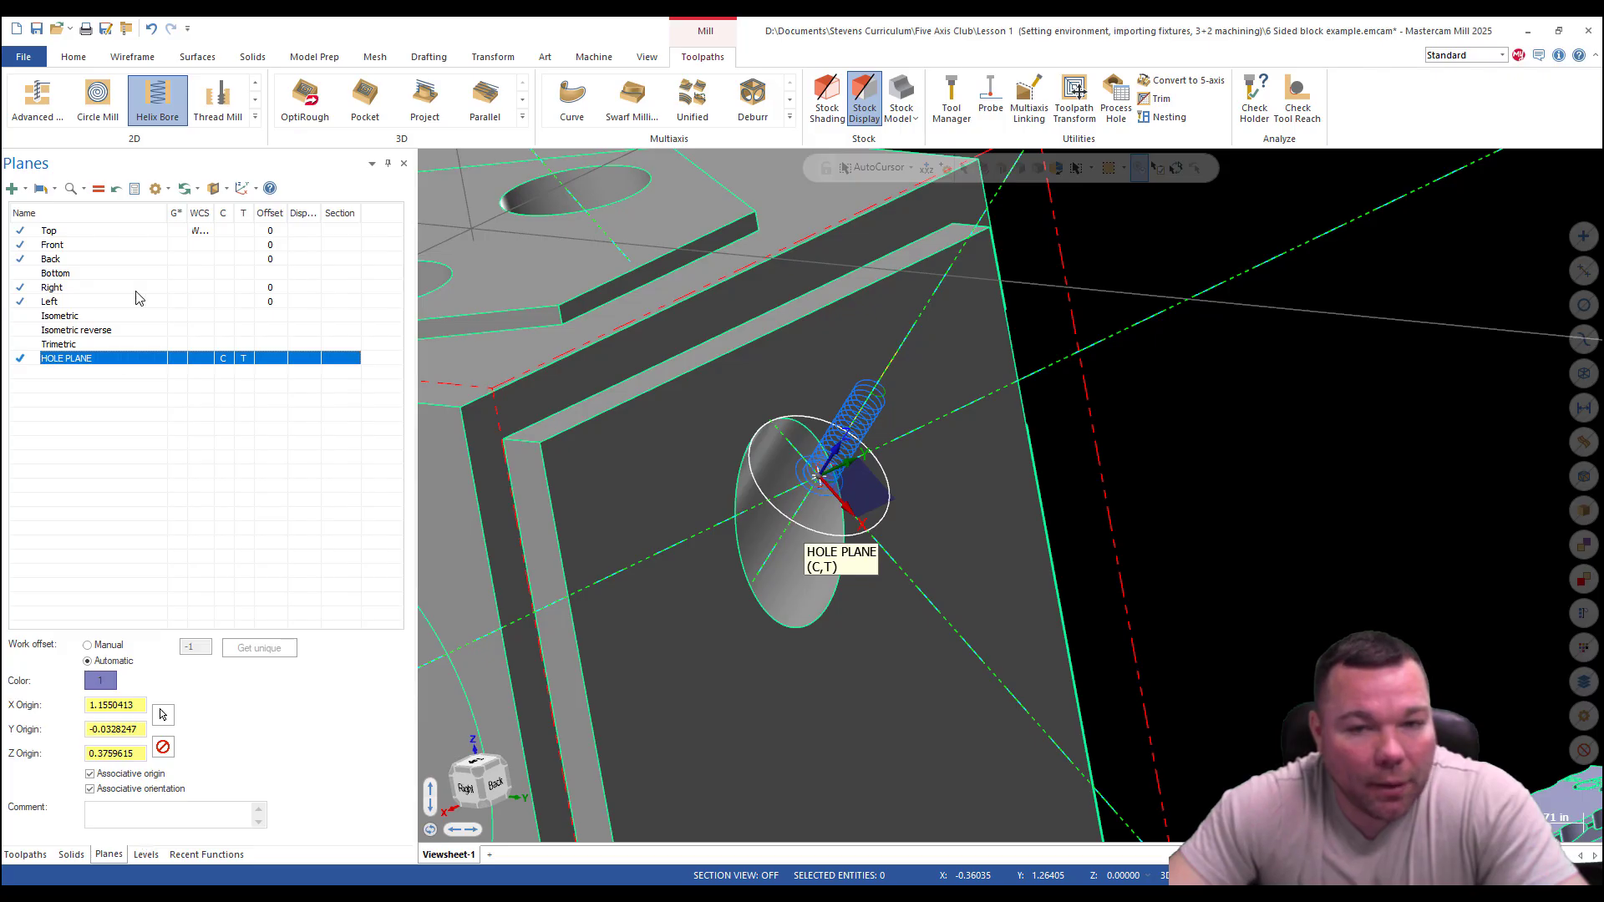
middle_drag(697, 447, 677, 380)
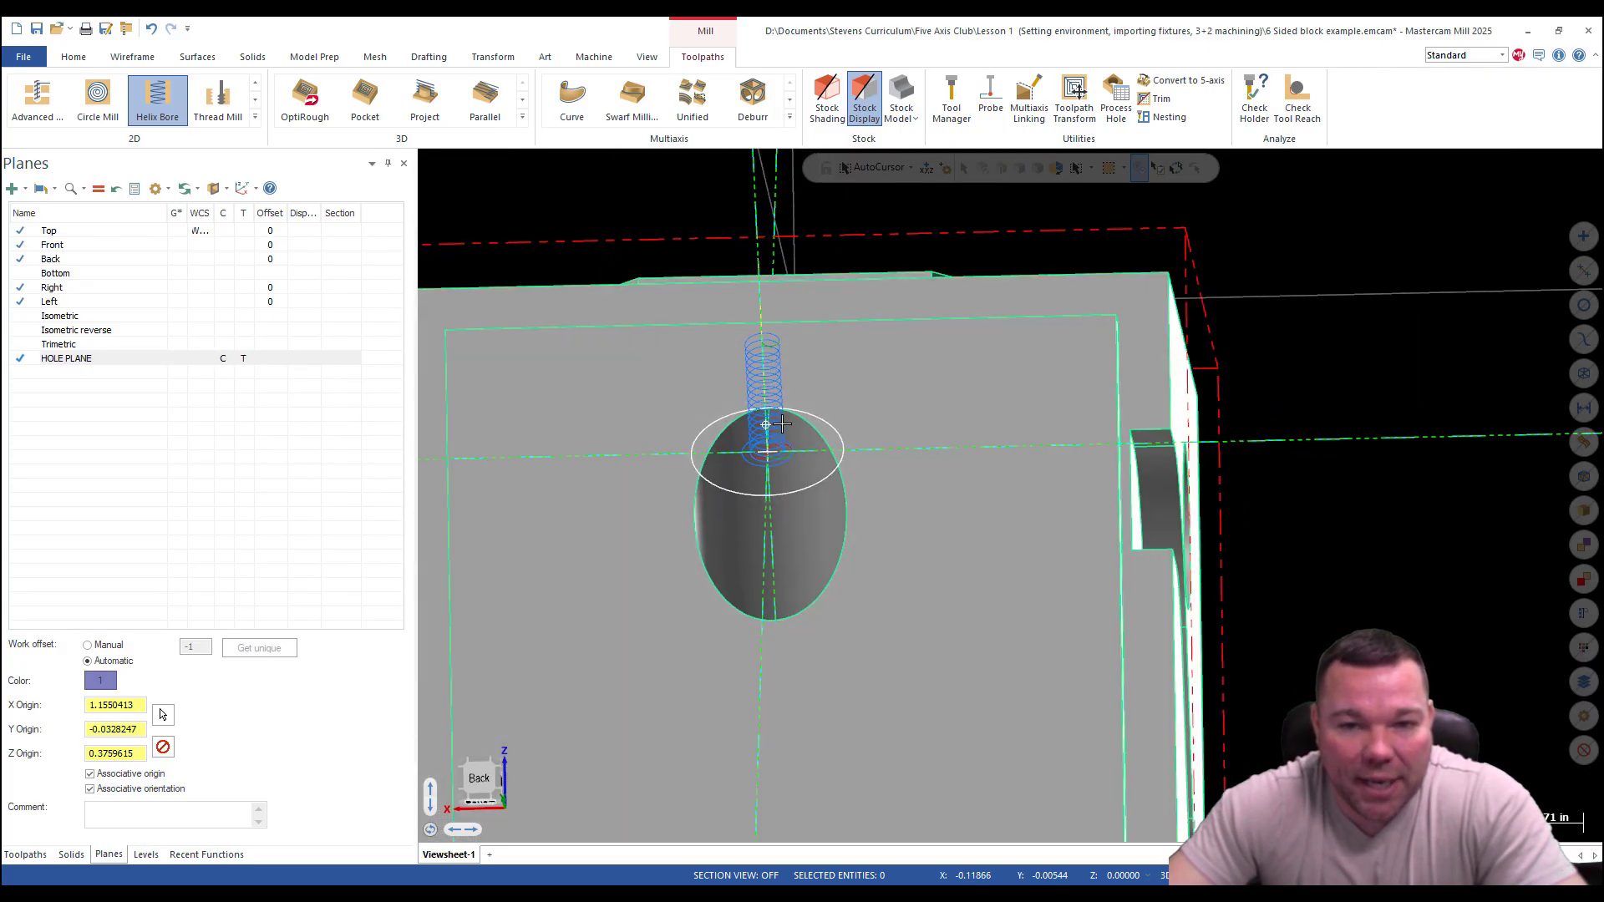
middle_drag(781, 425, 762, 436)
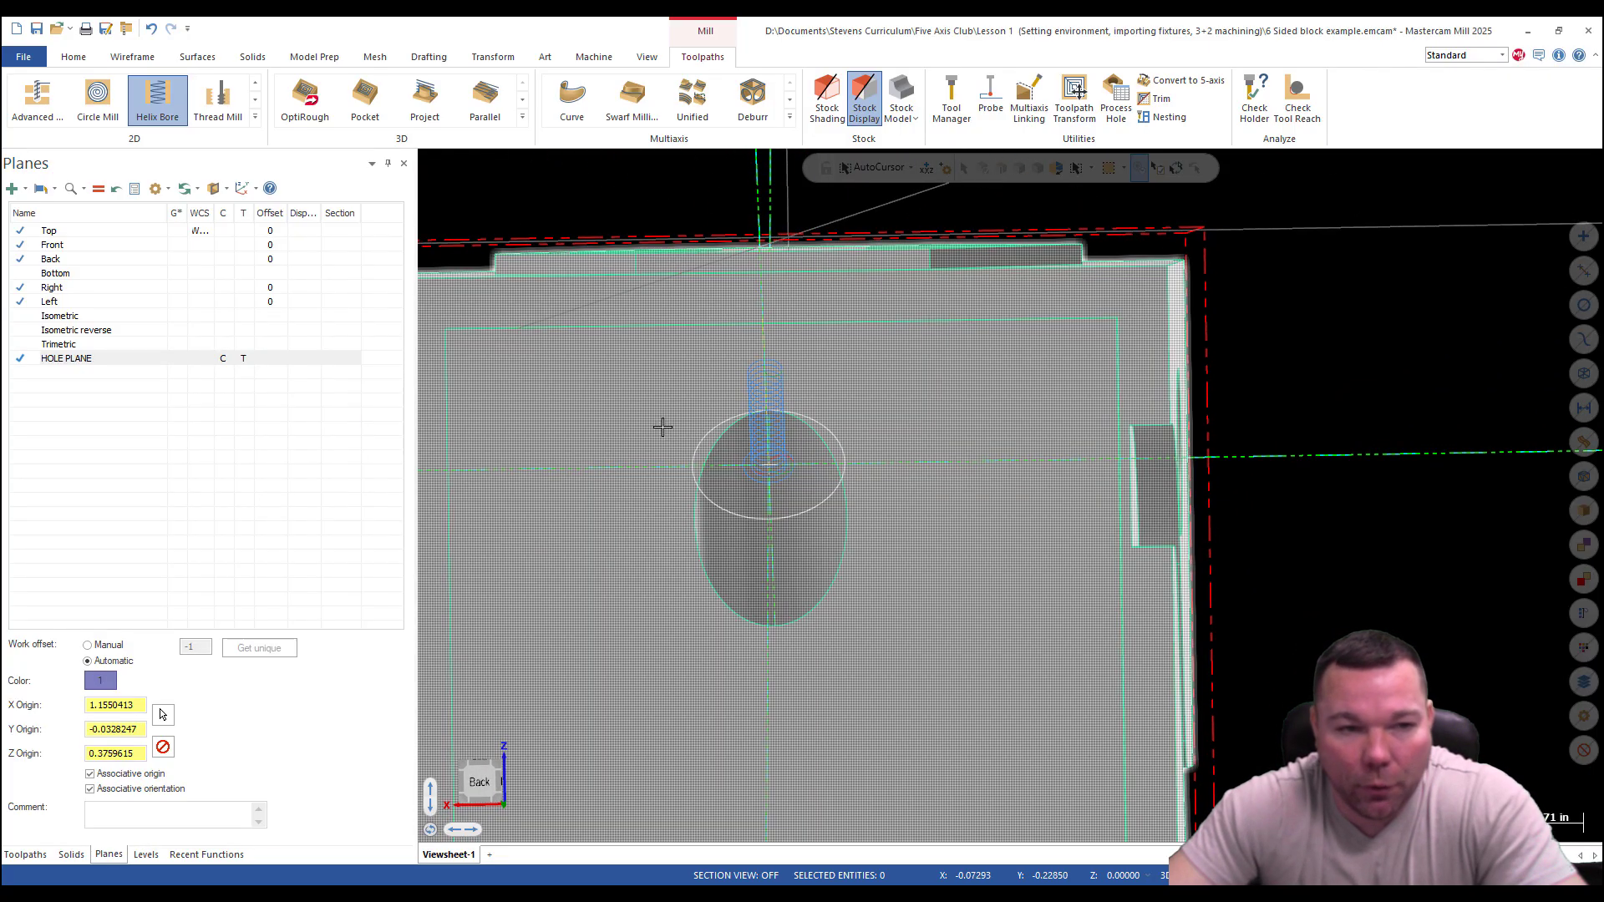
middle_drag(663, 427, 693, 333)
scroll(697, 427, down, 5)
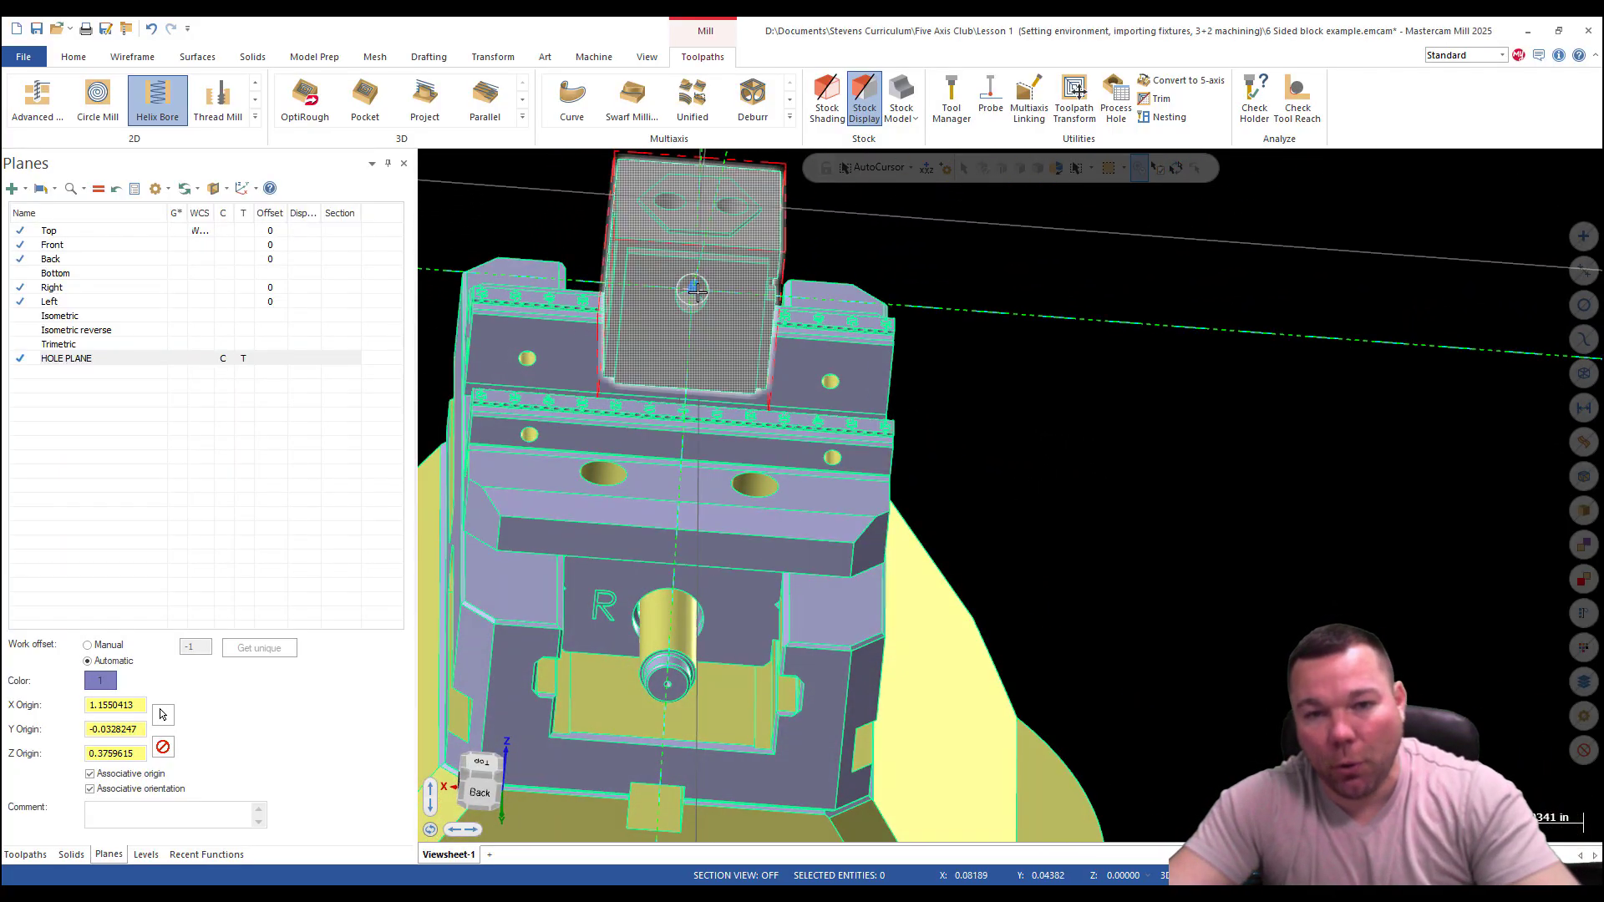
scroll(706, 301, down, 4)
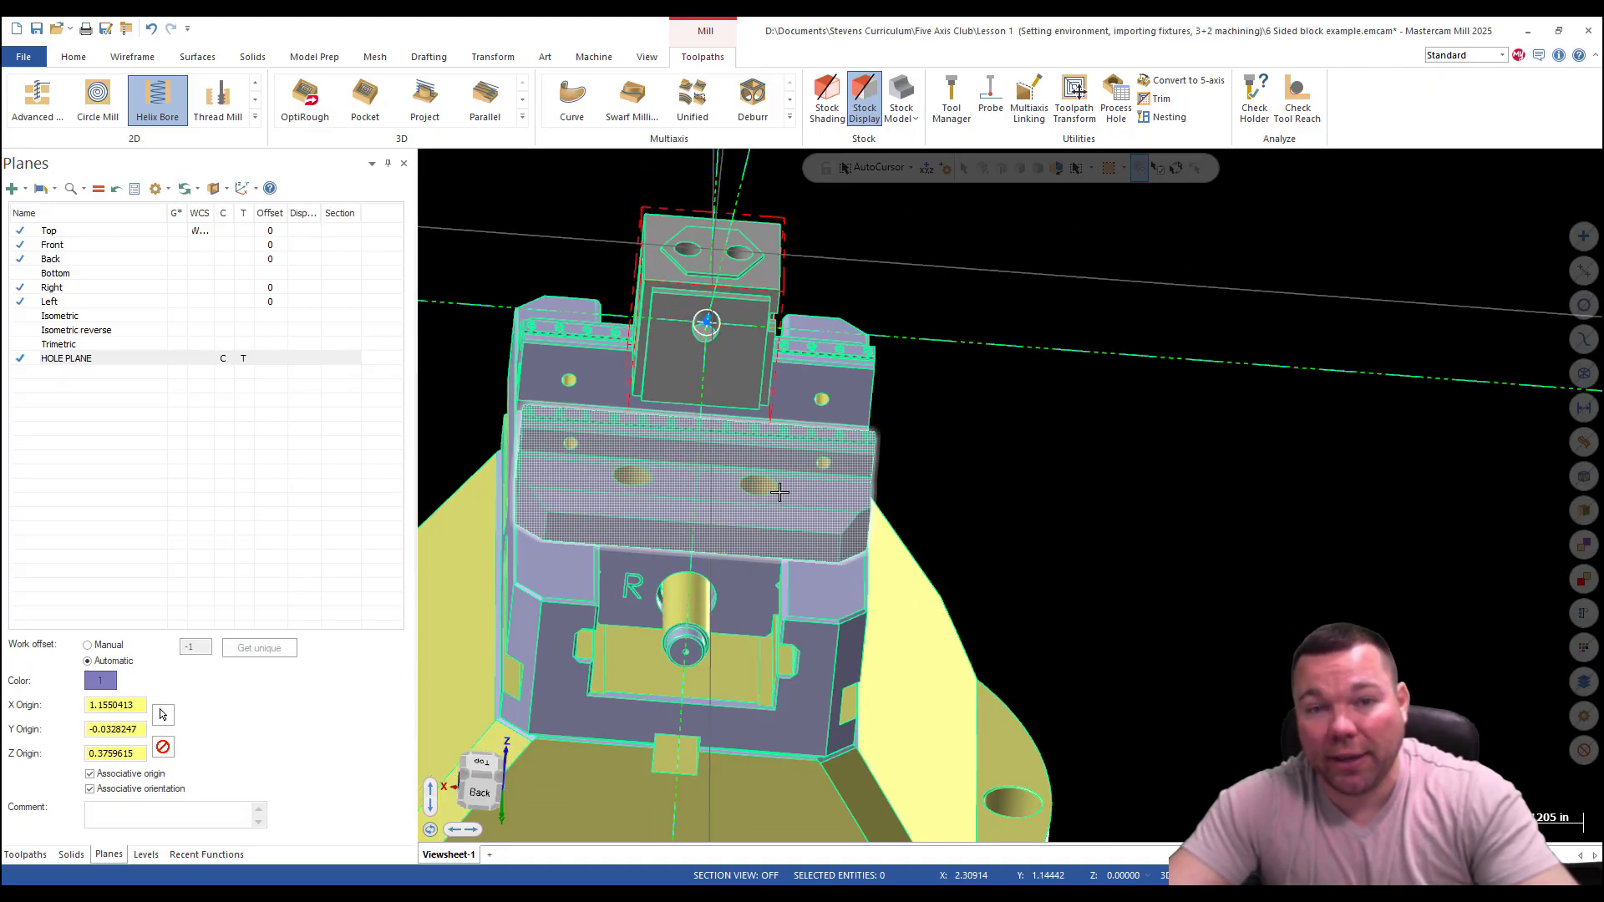
scroll(660, 392, up, 6)
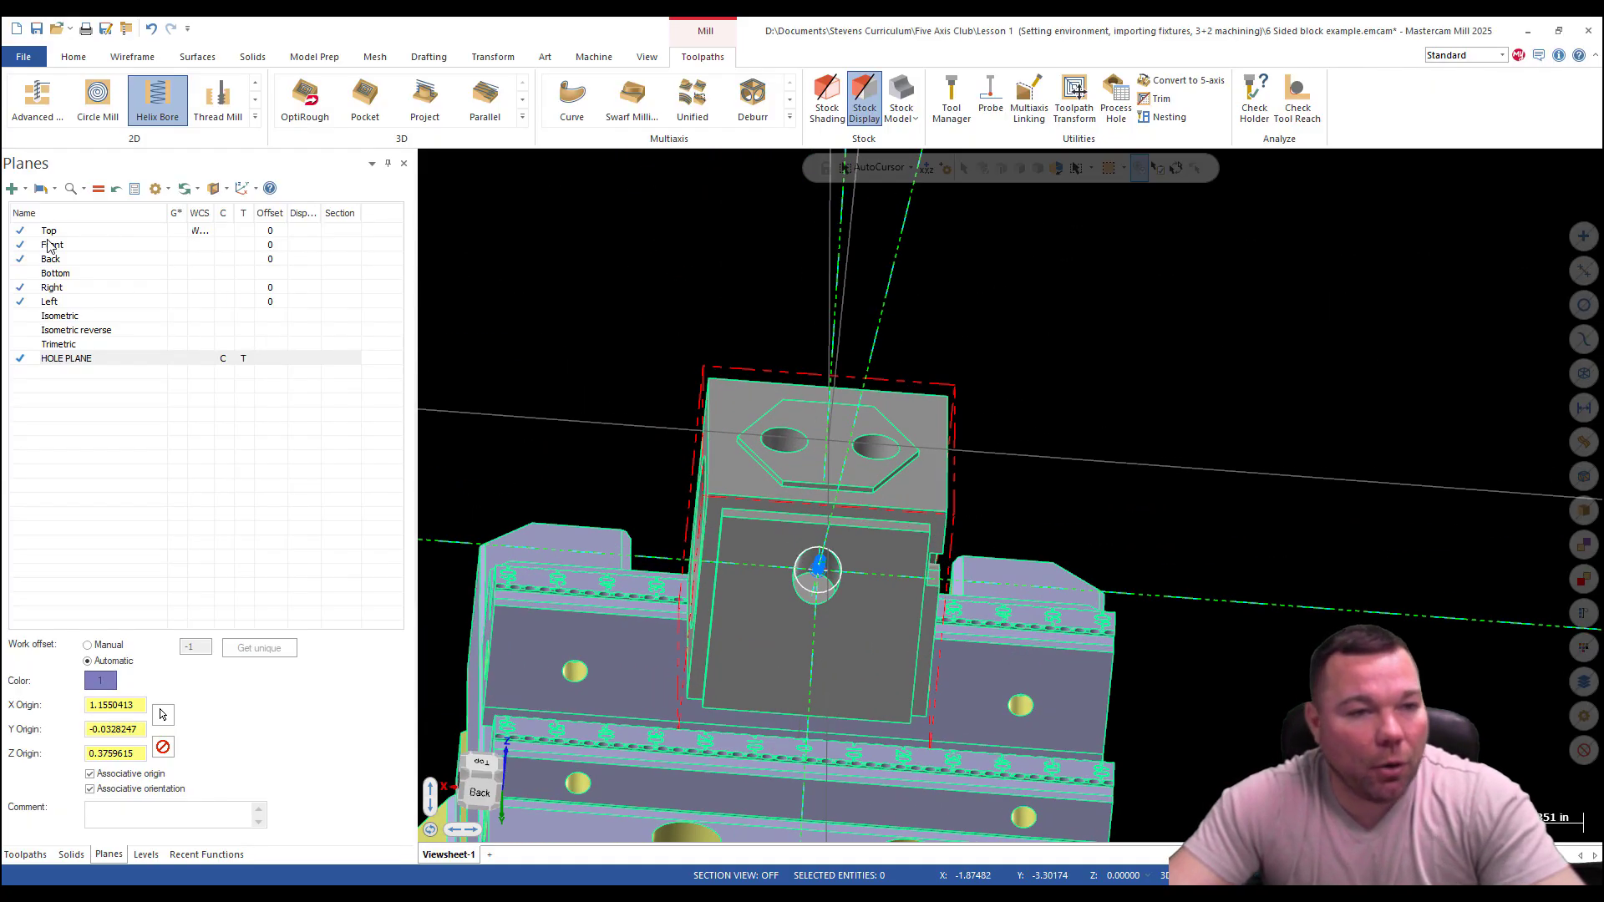
click(24, 188)
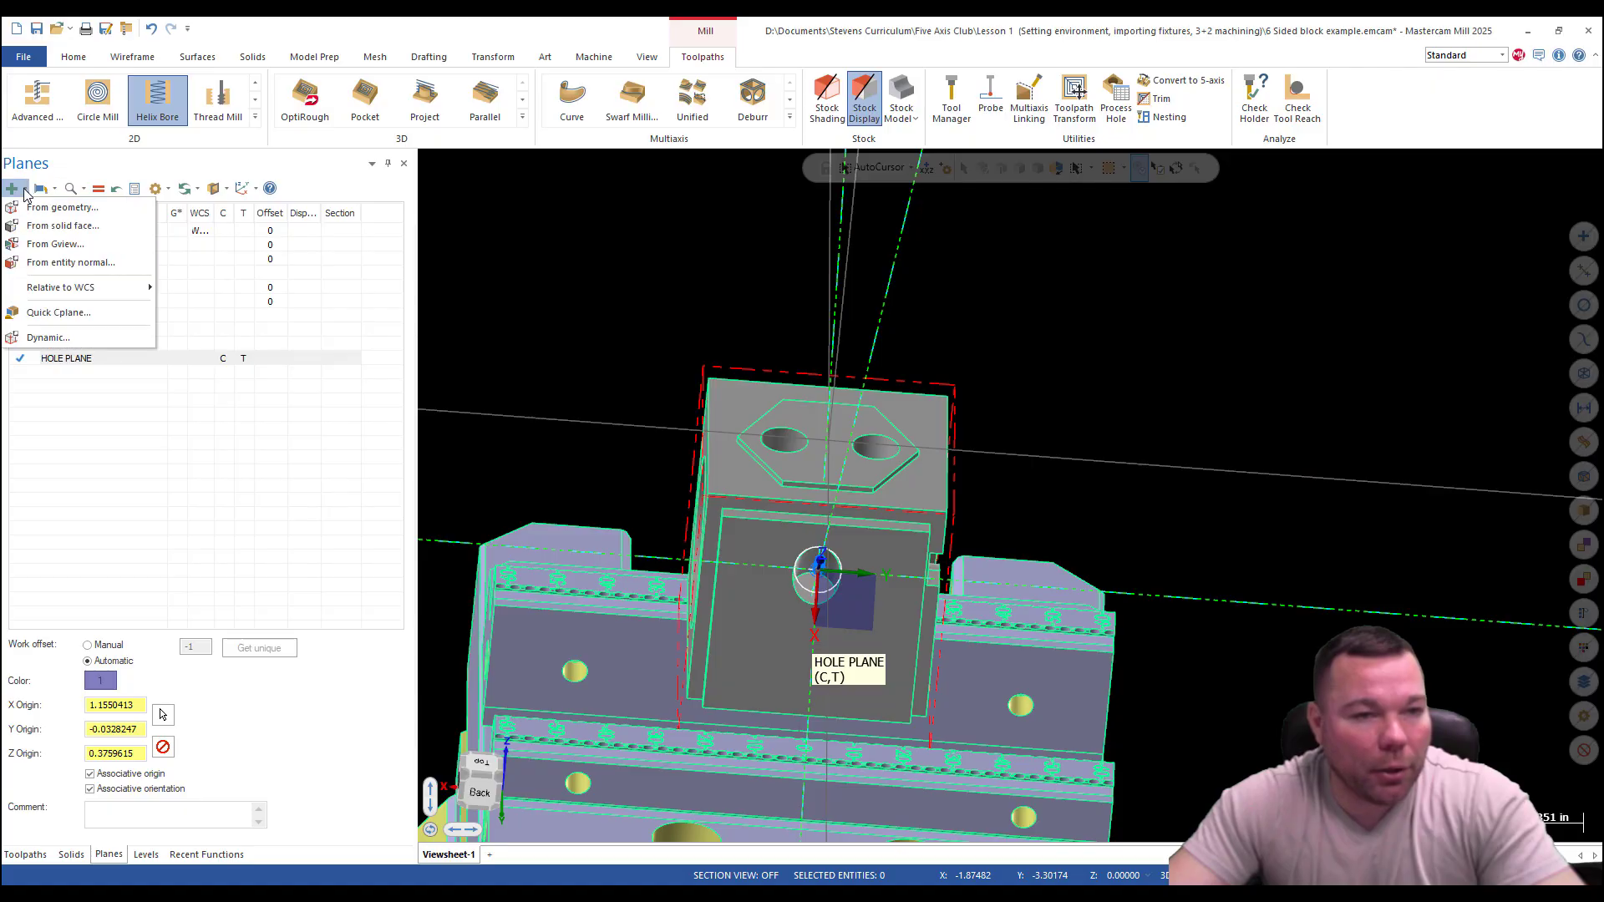
mouse_move(61, 292)
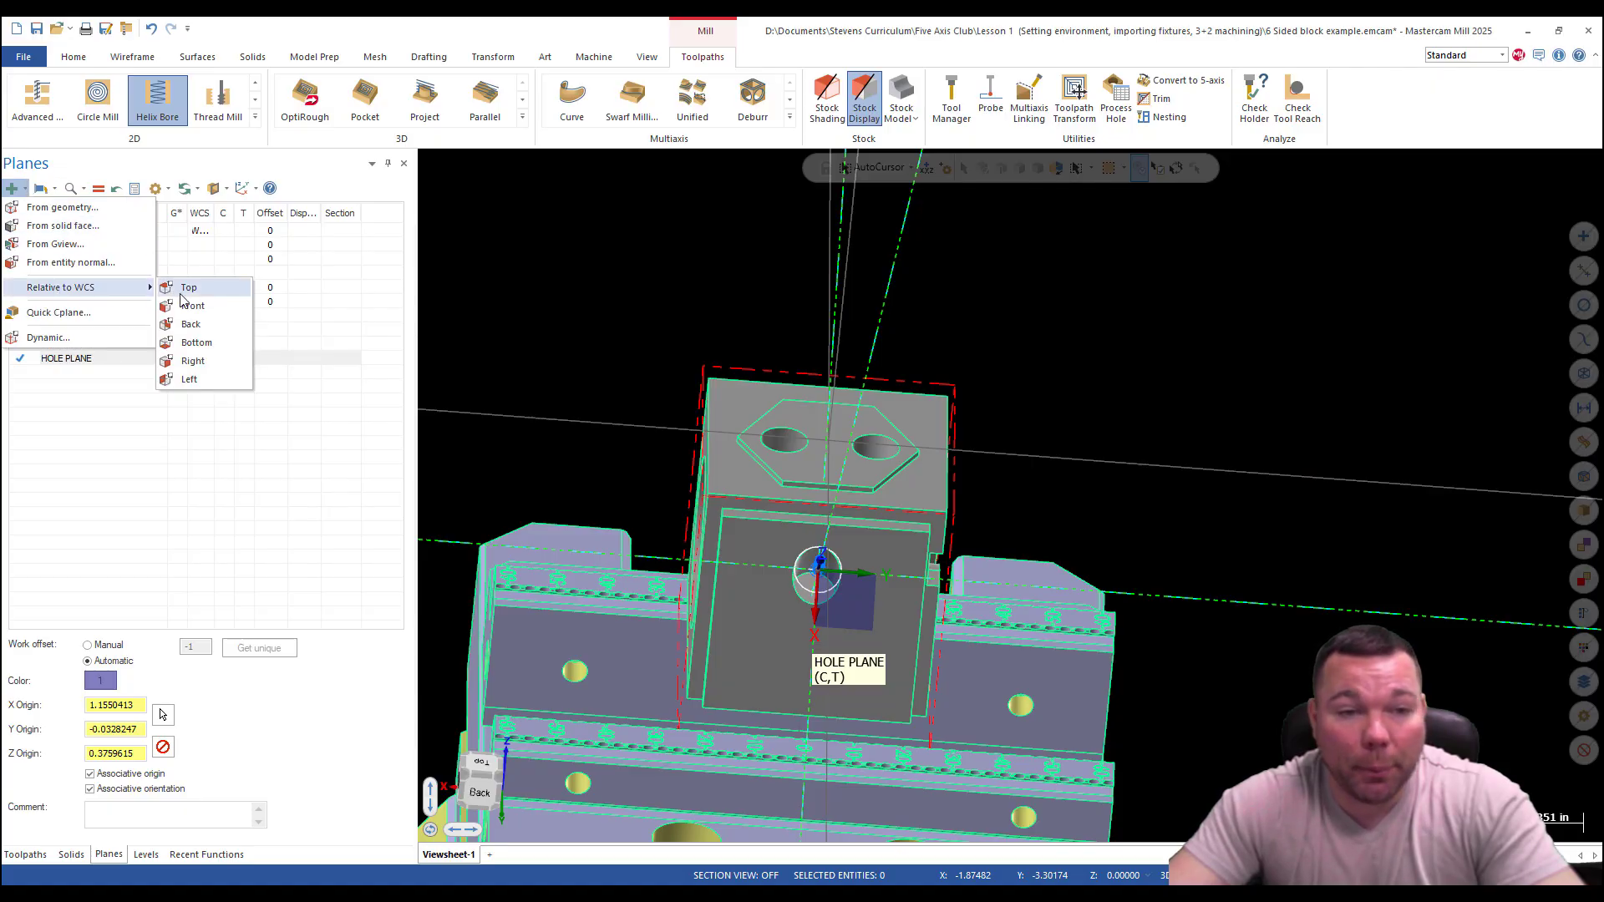
click(224, 366)
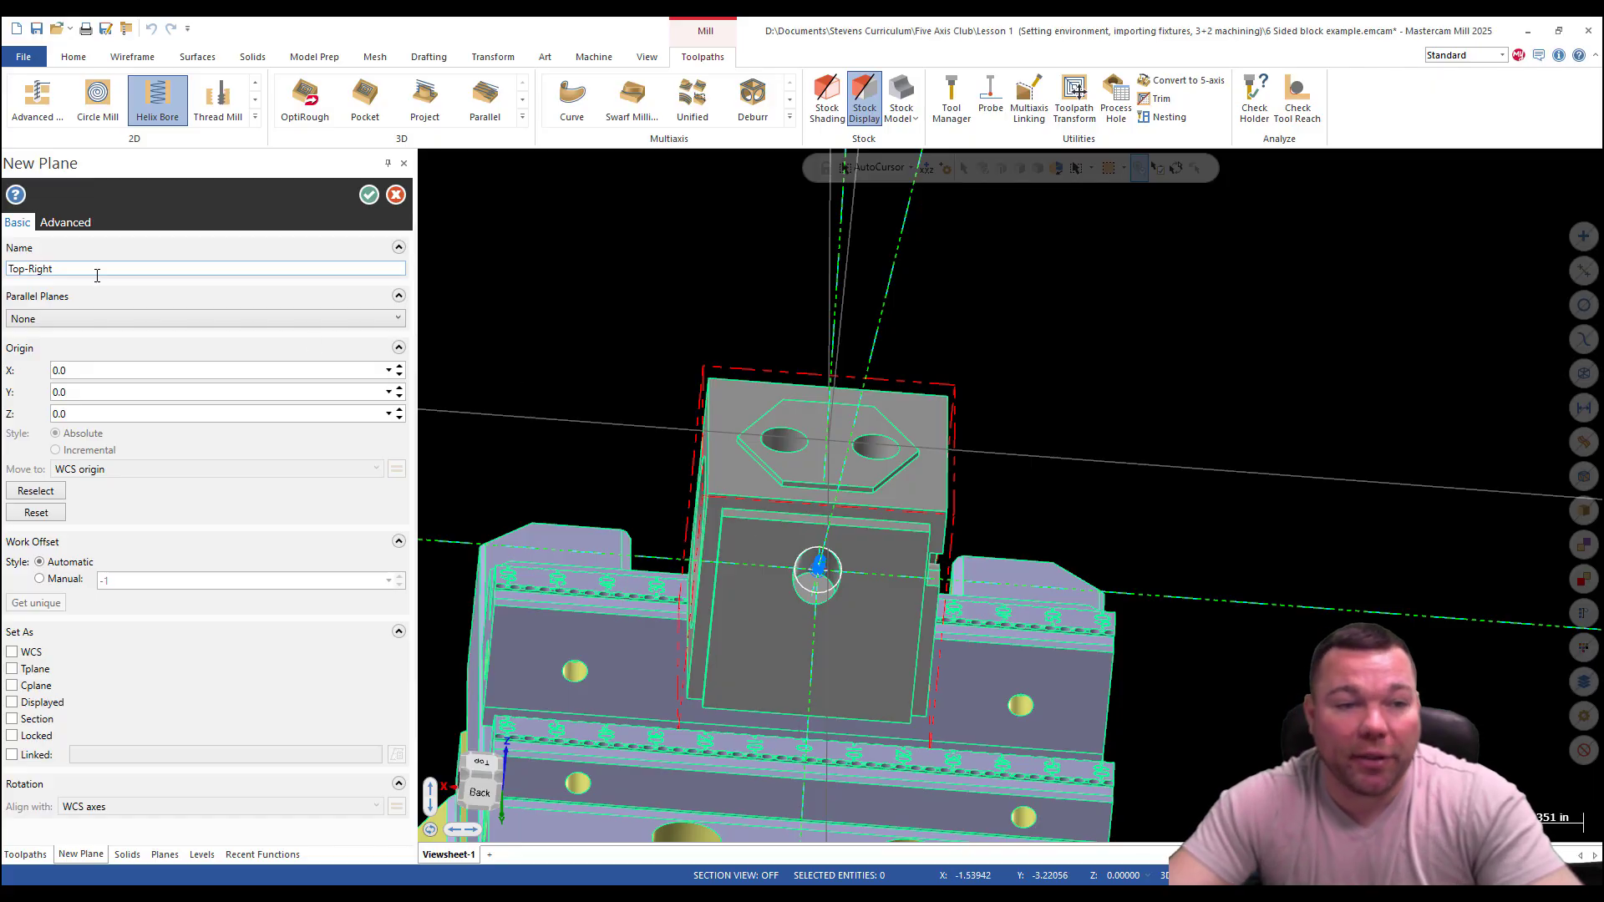
key(ctrl+a)
text(HOL)
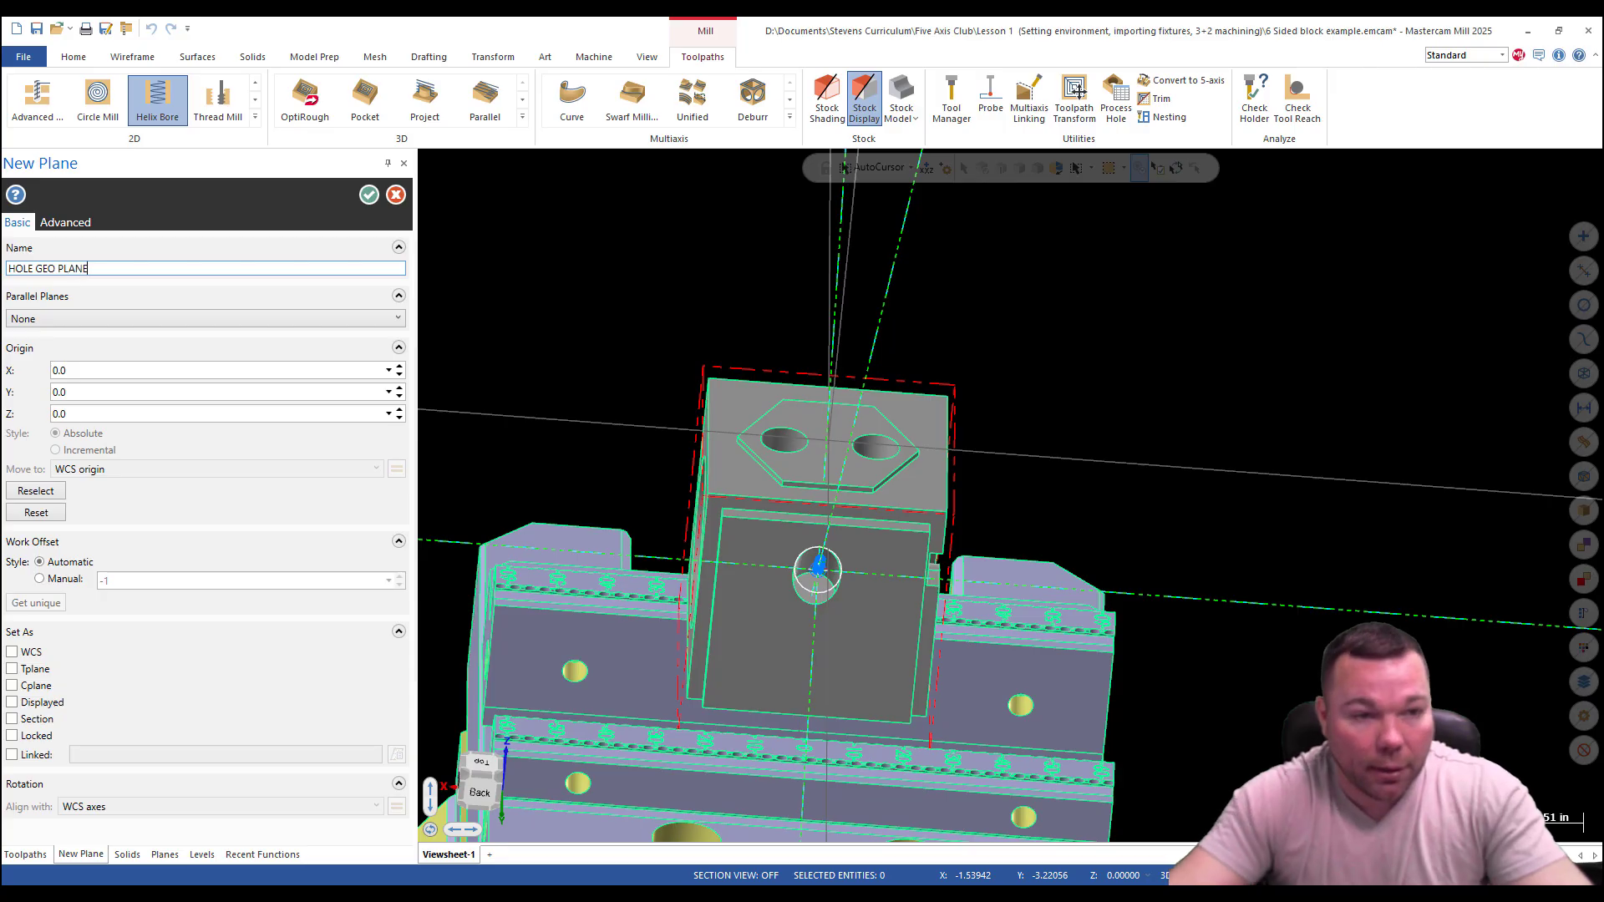
click(368, 195)
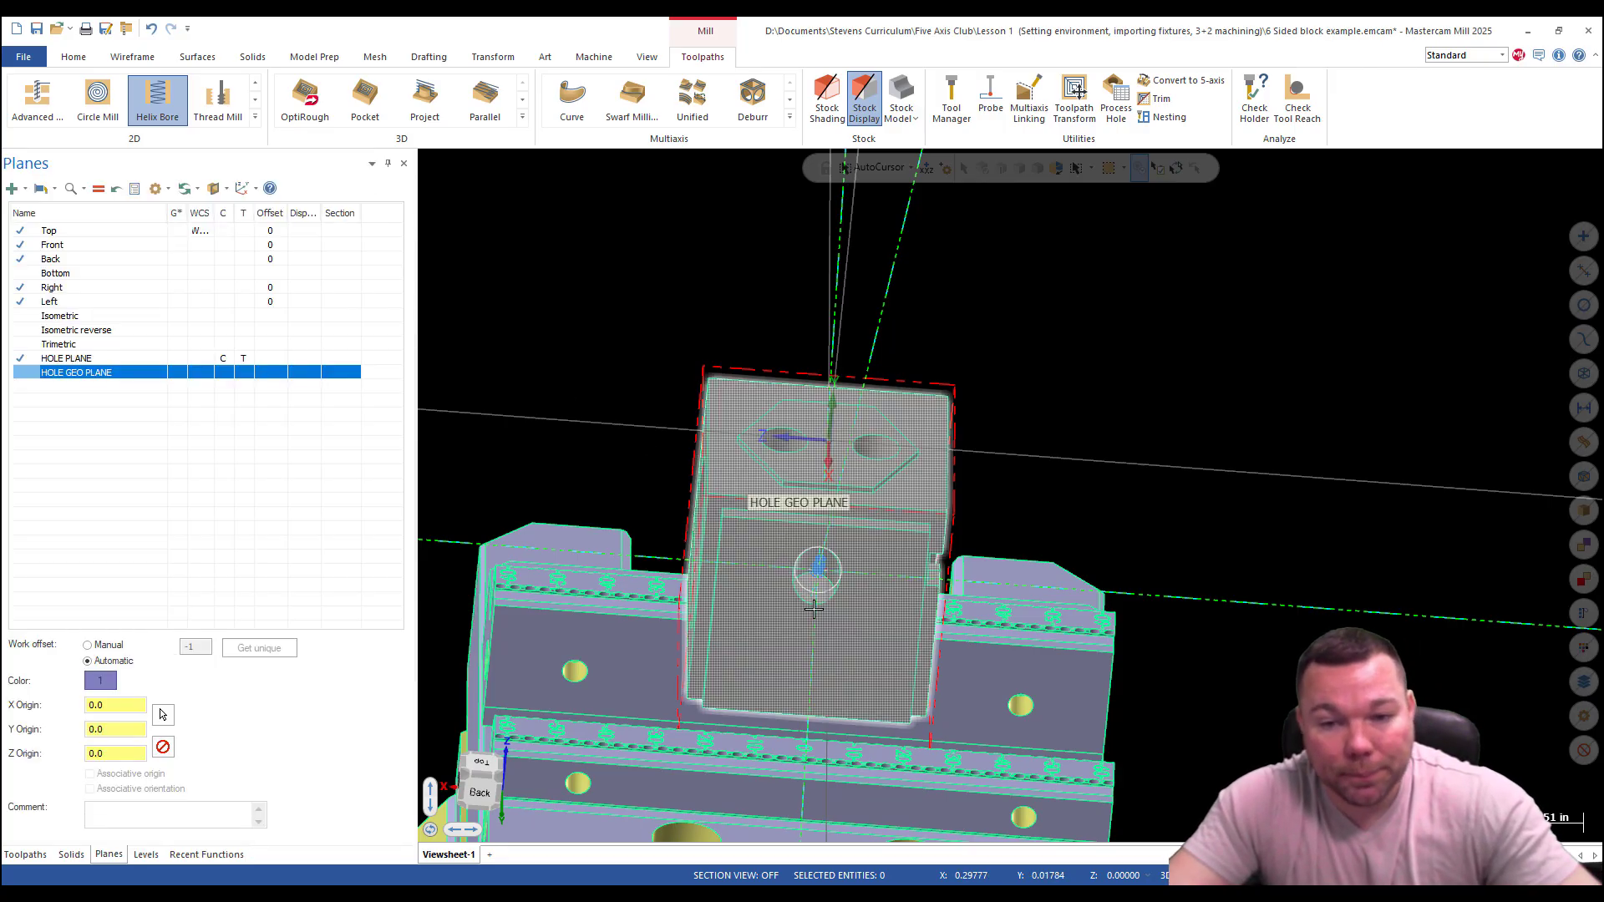
Edit HOLE GEO PLANE and shift its origin along its Z axis to the angled hole's center, at origin X 0.03282.
right_click(133, 381)
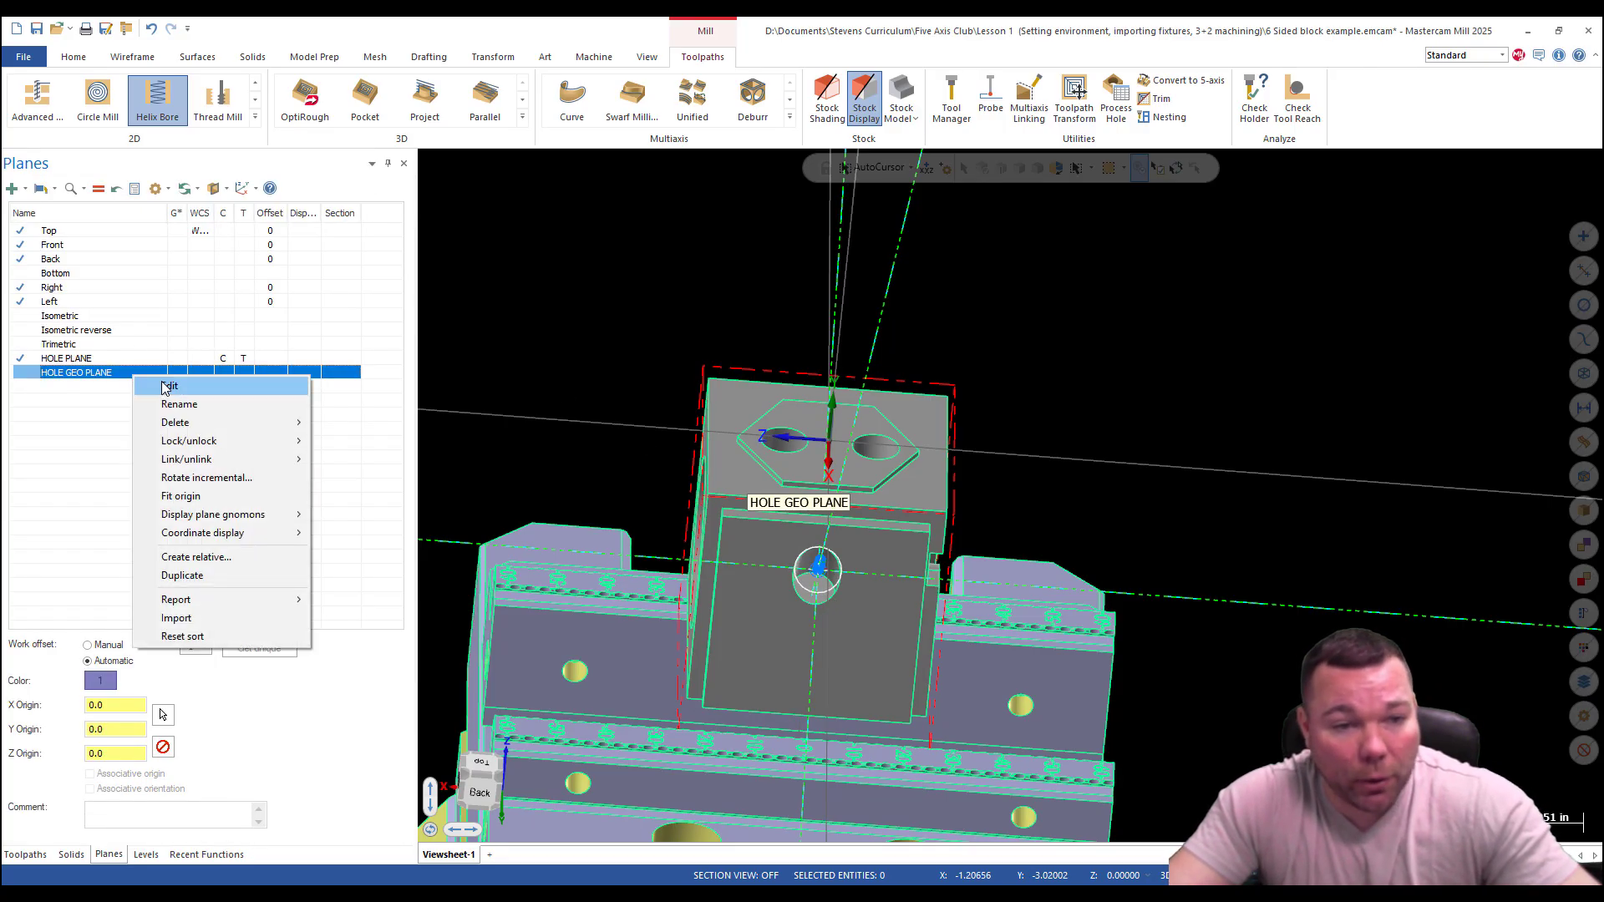
click(167, 388)
scroll(791, 440, up, 3)
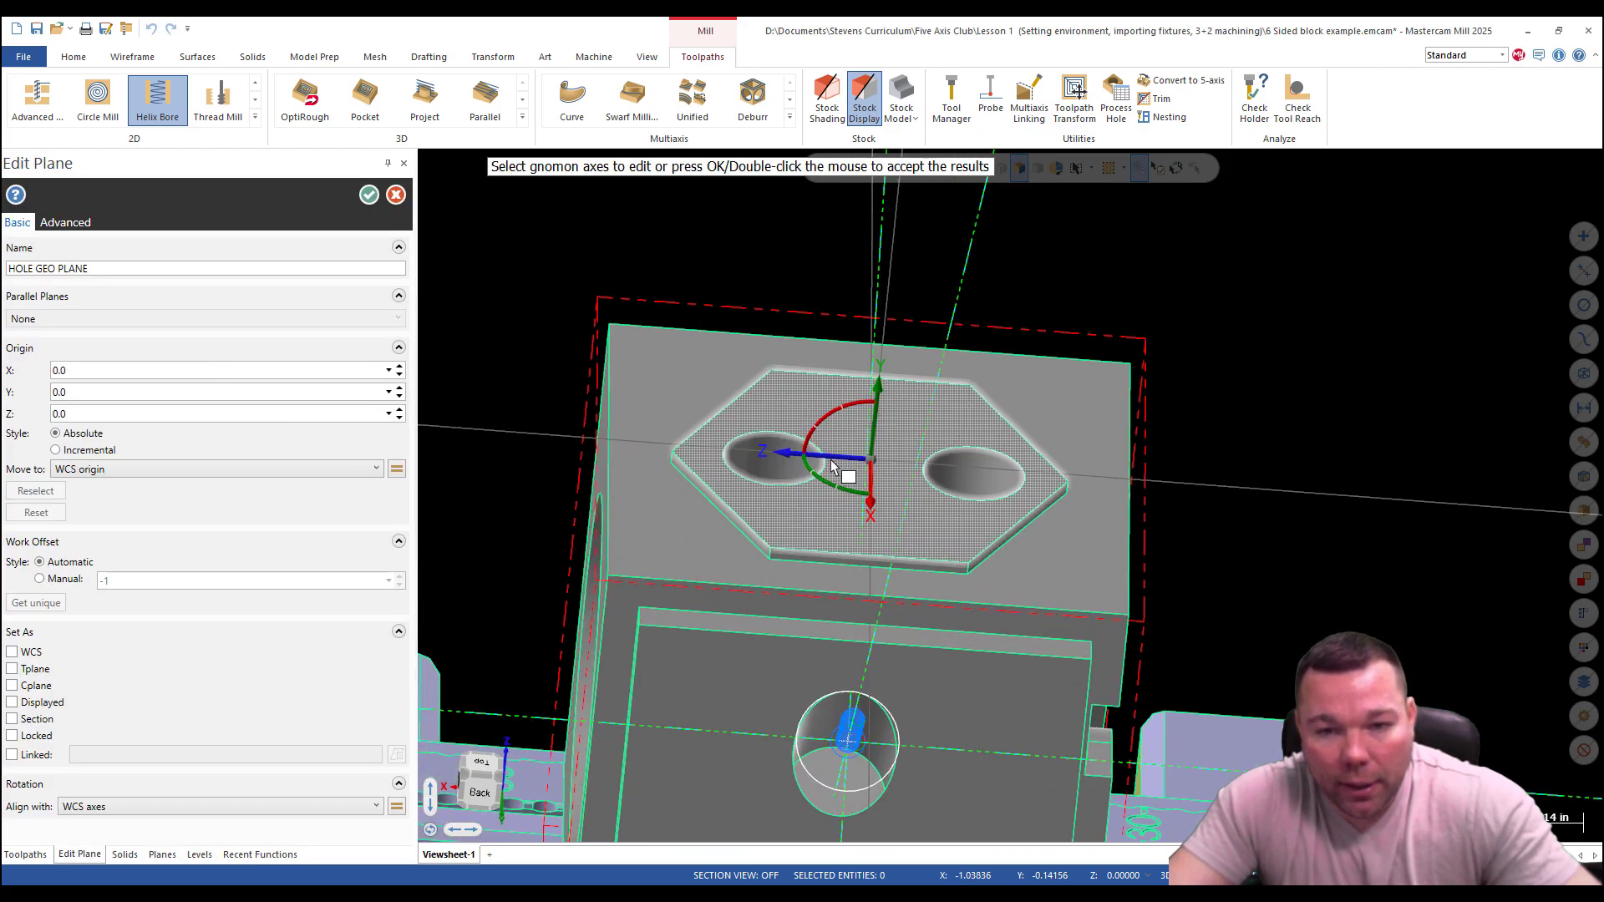
click(824, 456)
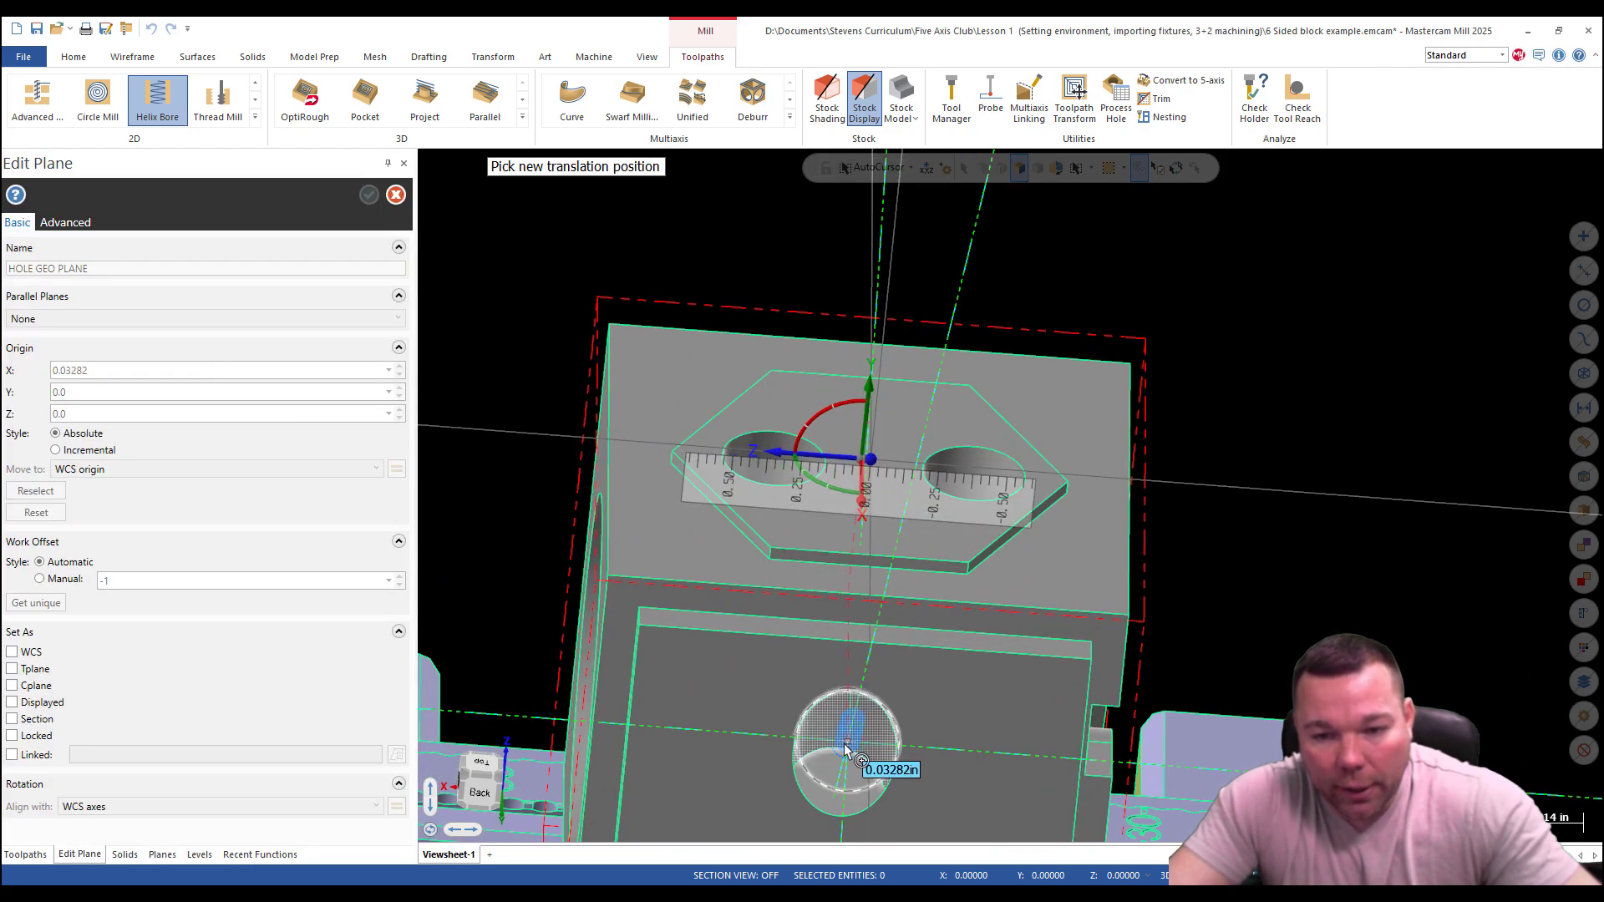
click(861, 455)
scroll(865, 449, up, 2)
scroll(865, 449, up, 2)
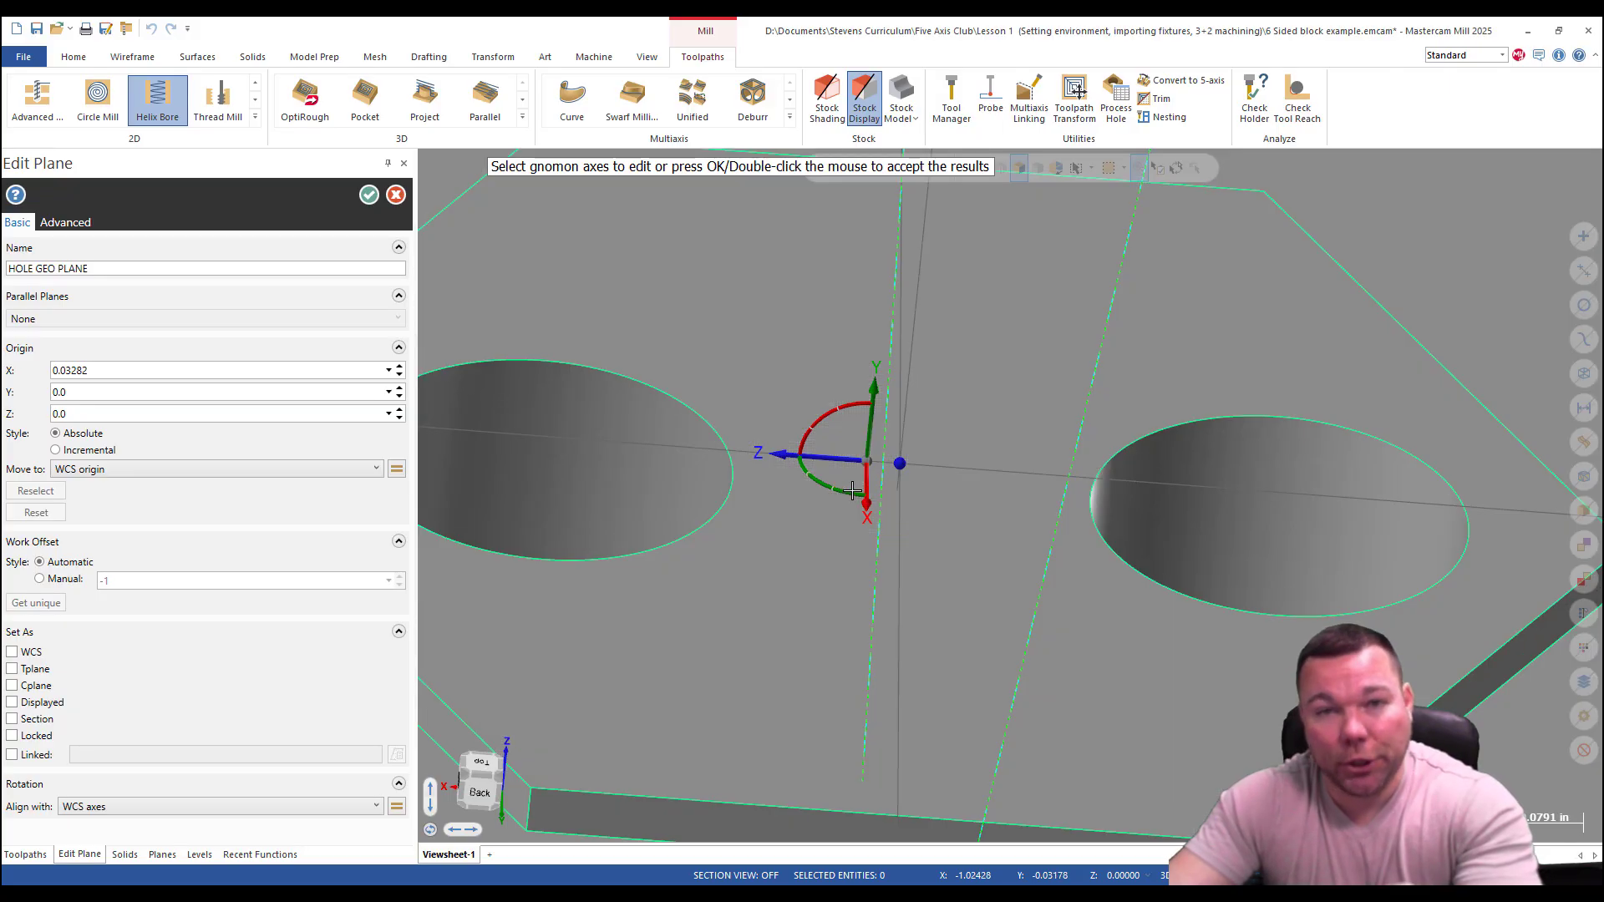
scroll(697, 357, down, 10)
middle_drag(784, 554, 933, 561)
click(368, 194)
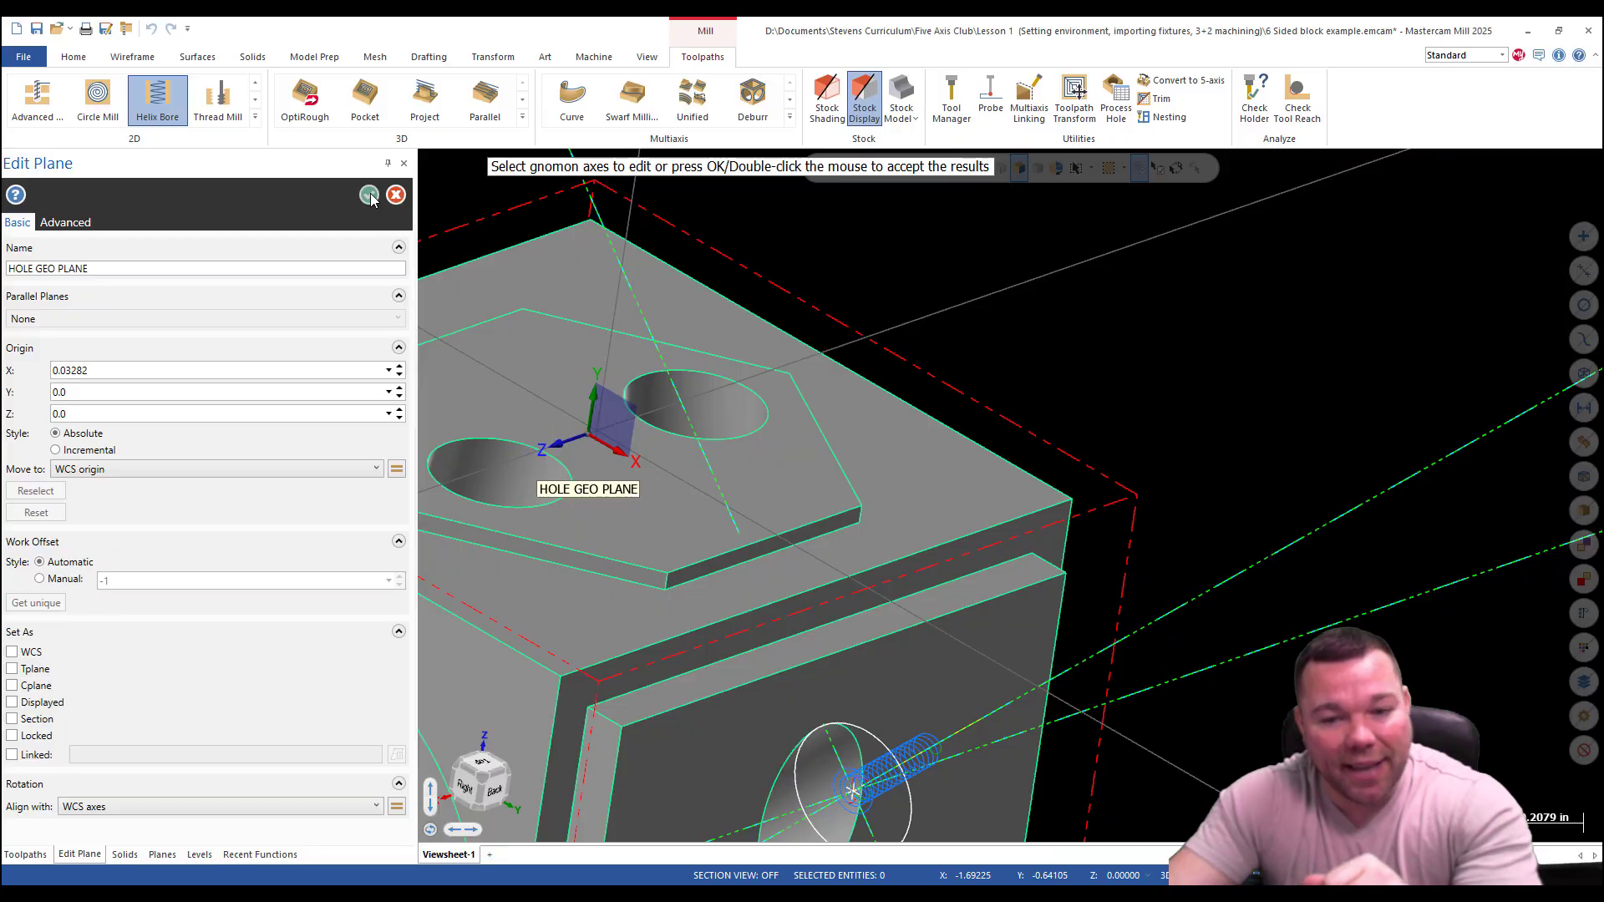
Slice the block's back face containing the angled hole with Curve Slice by Plane, using HOLE GEO PLANE as the named plane.
scroll(1006, 419, down, 5)
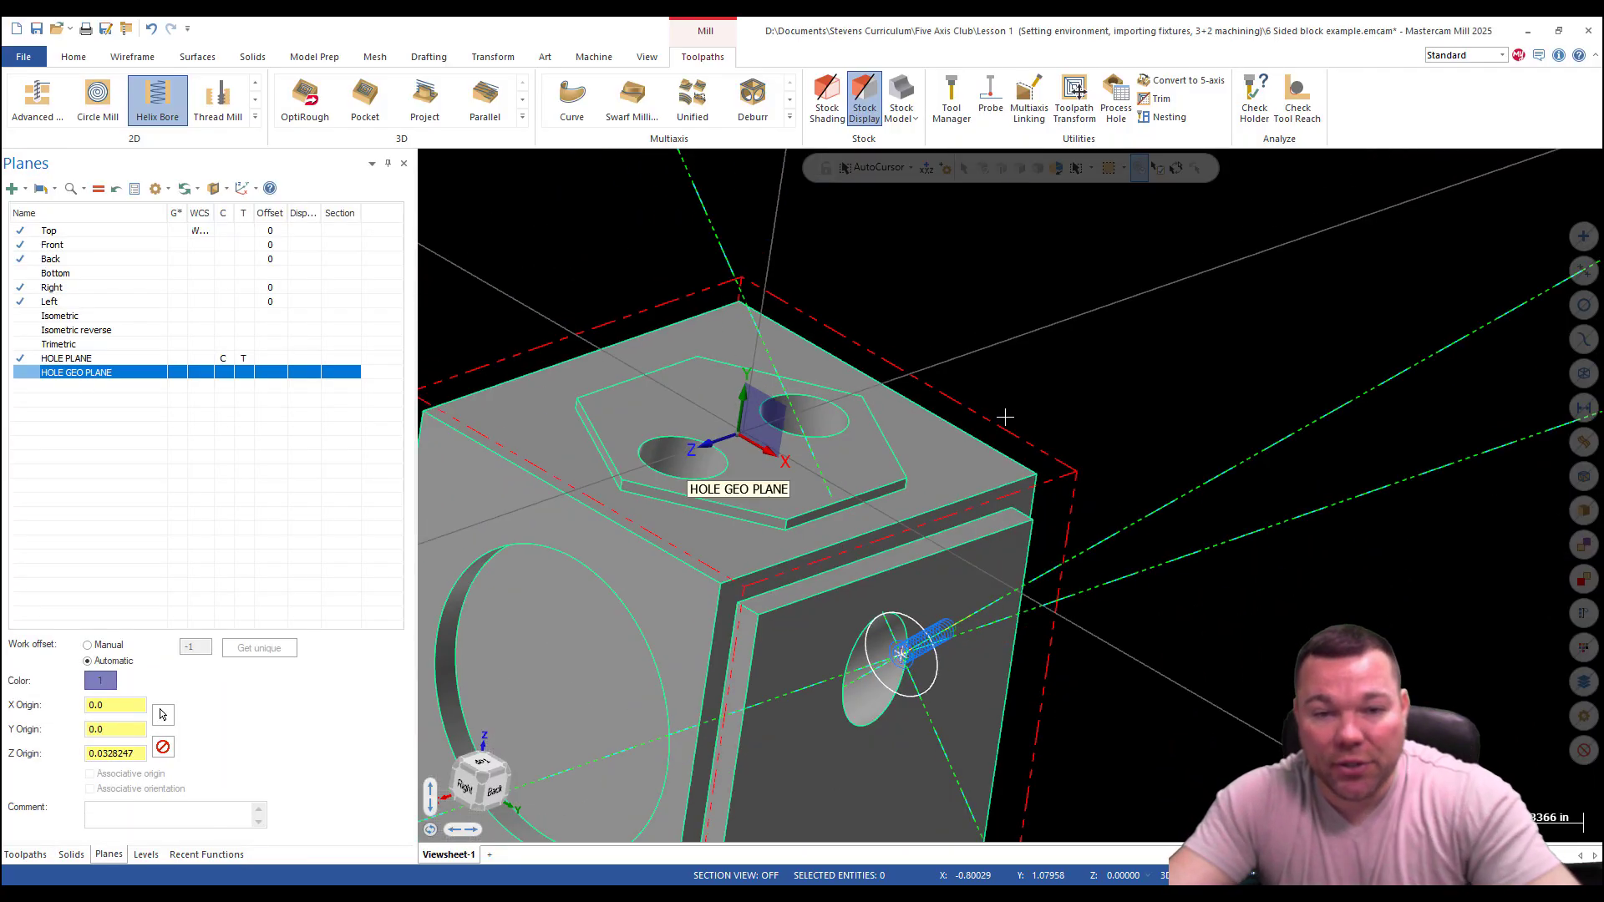
middle_drag(1008, 502, 981, 457)
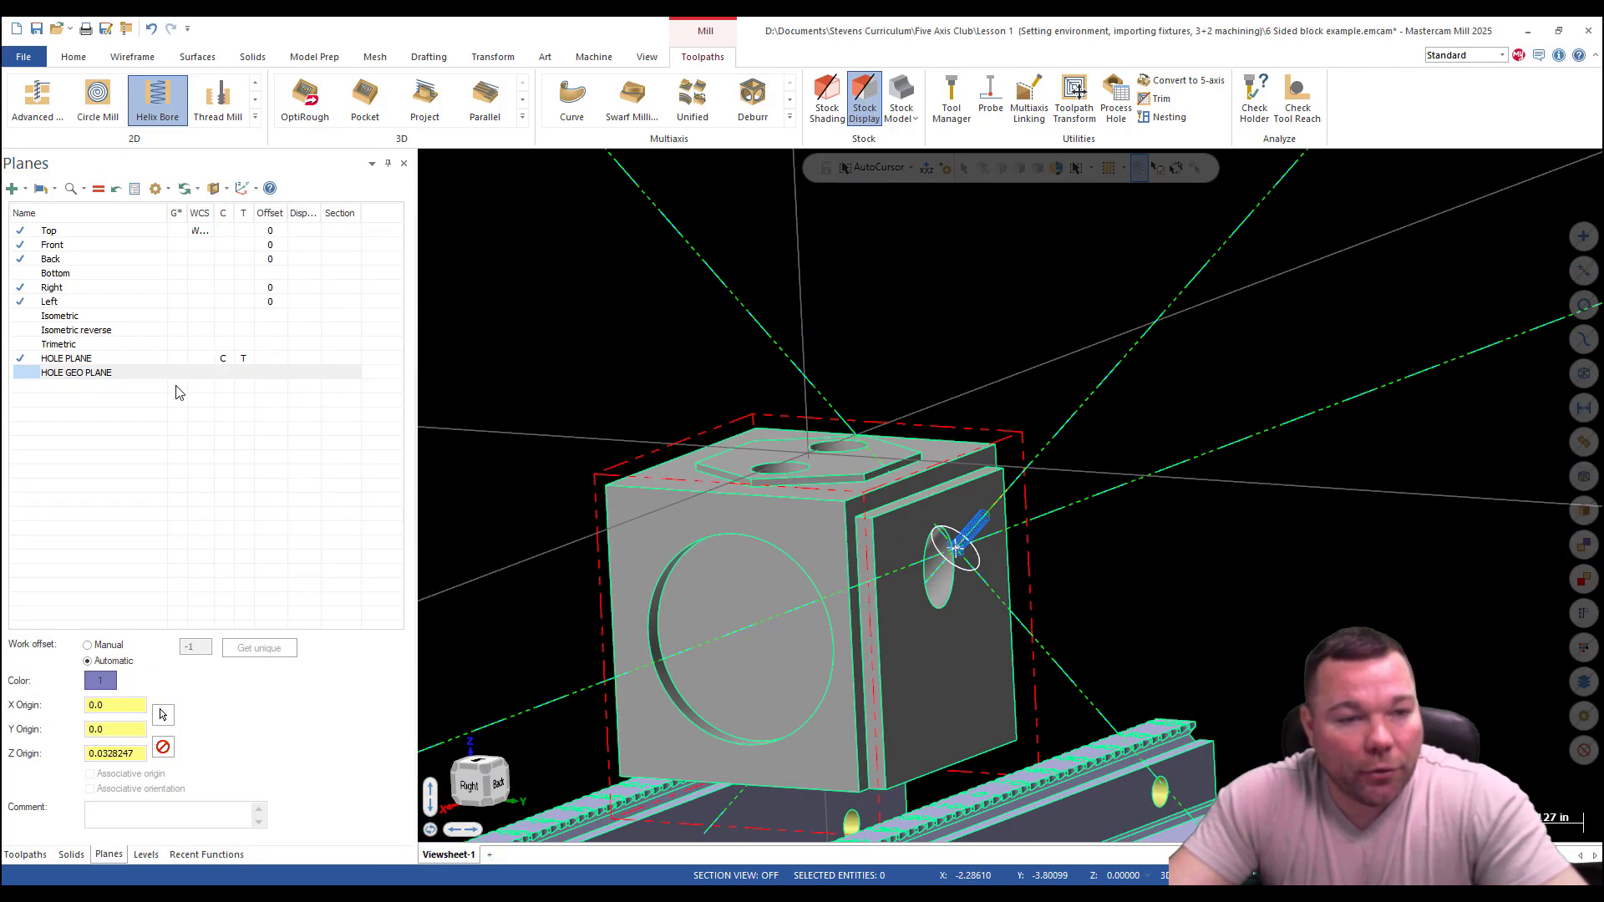
click(73, 57)
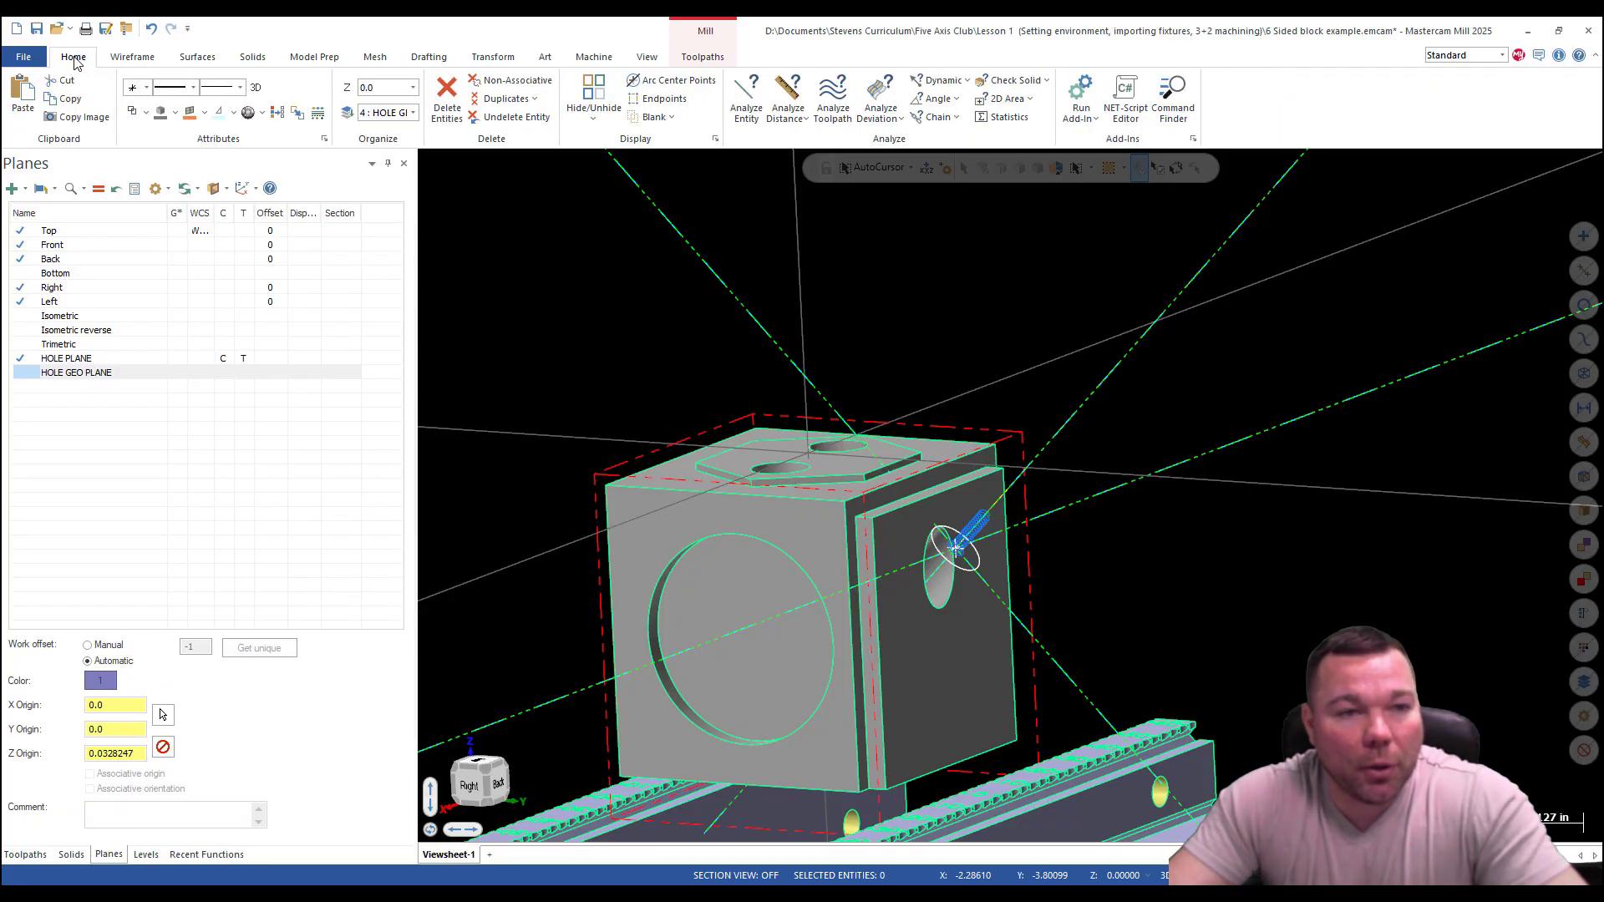
click(130, 58)
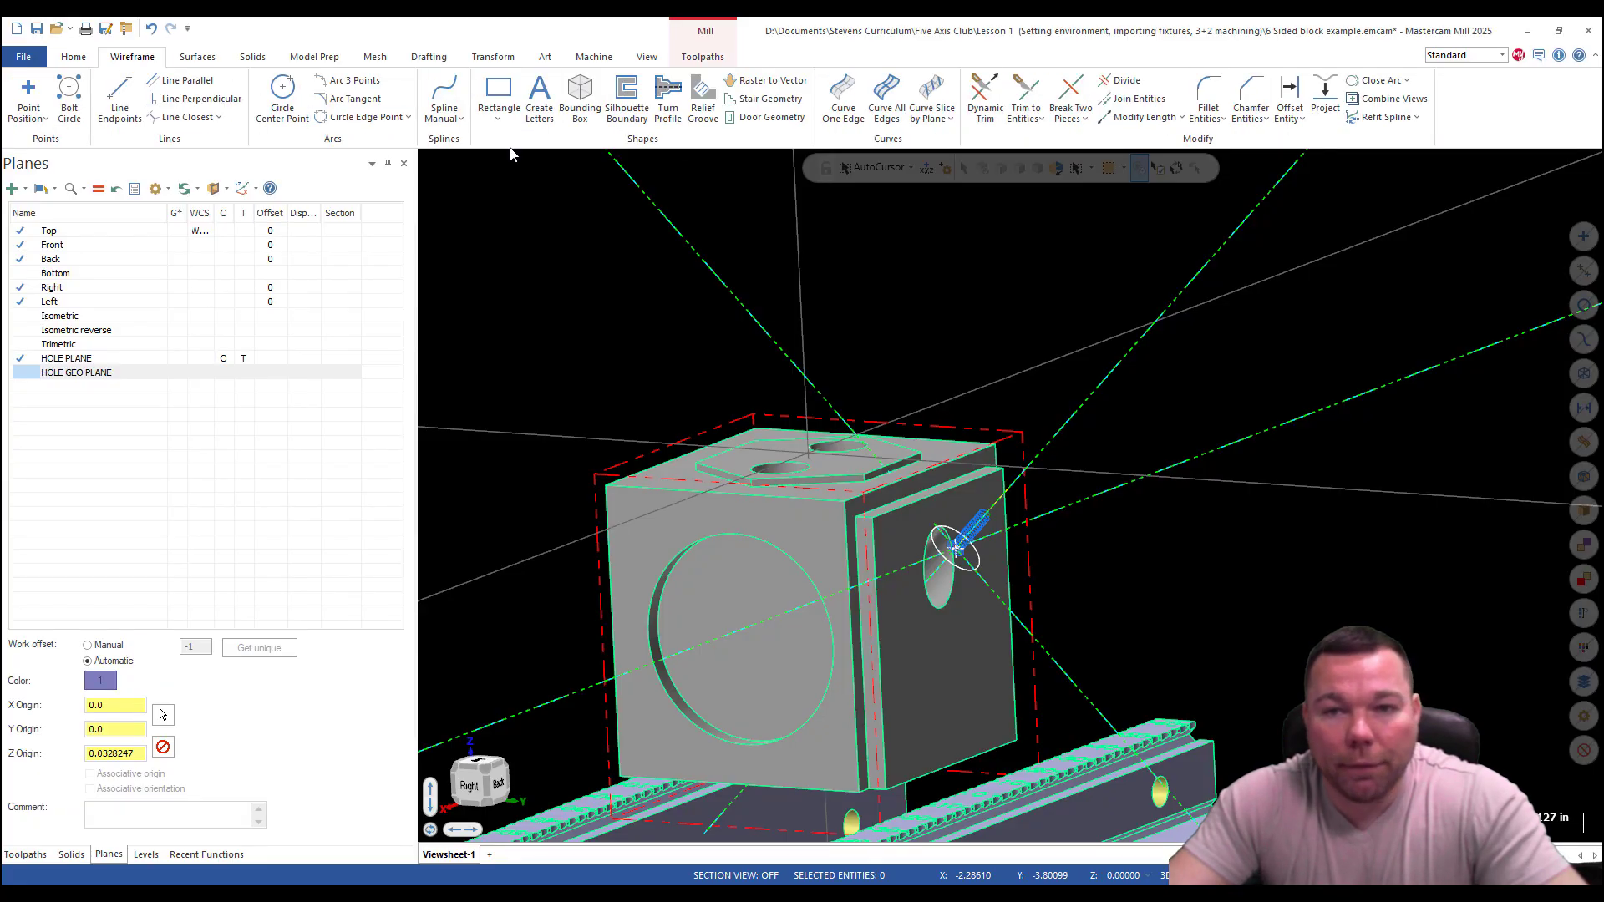
click(941, 95)
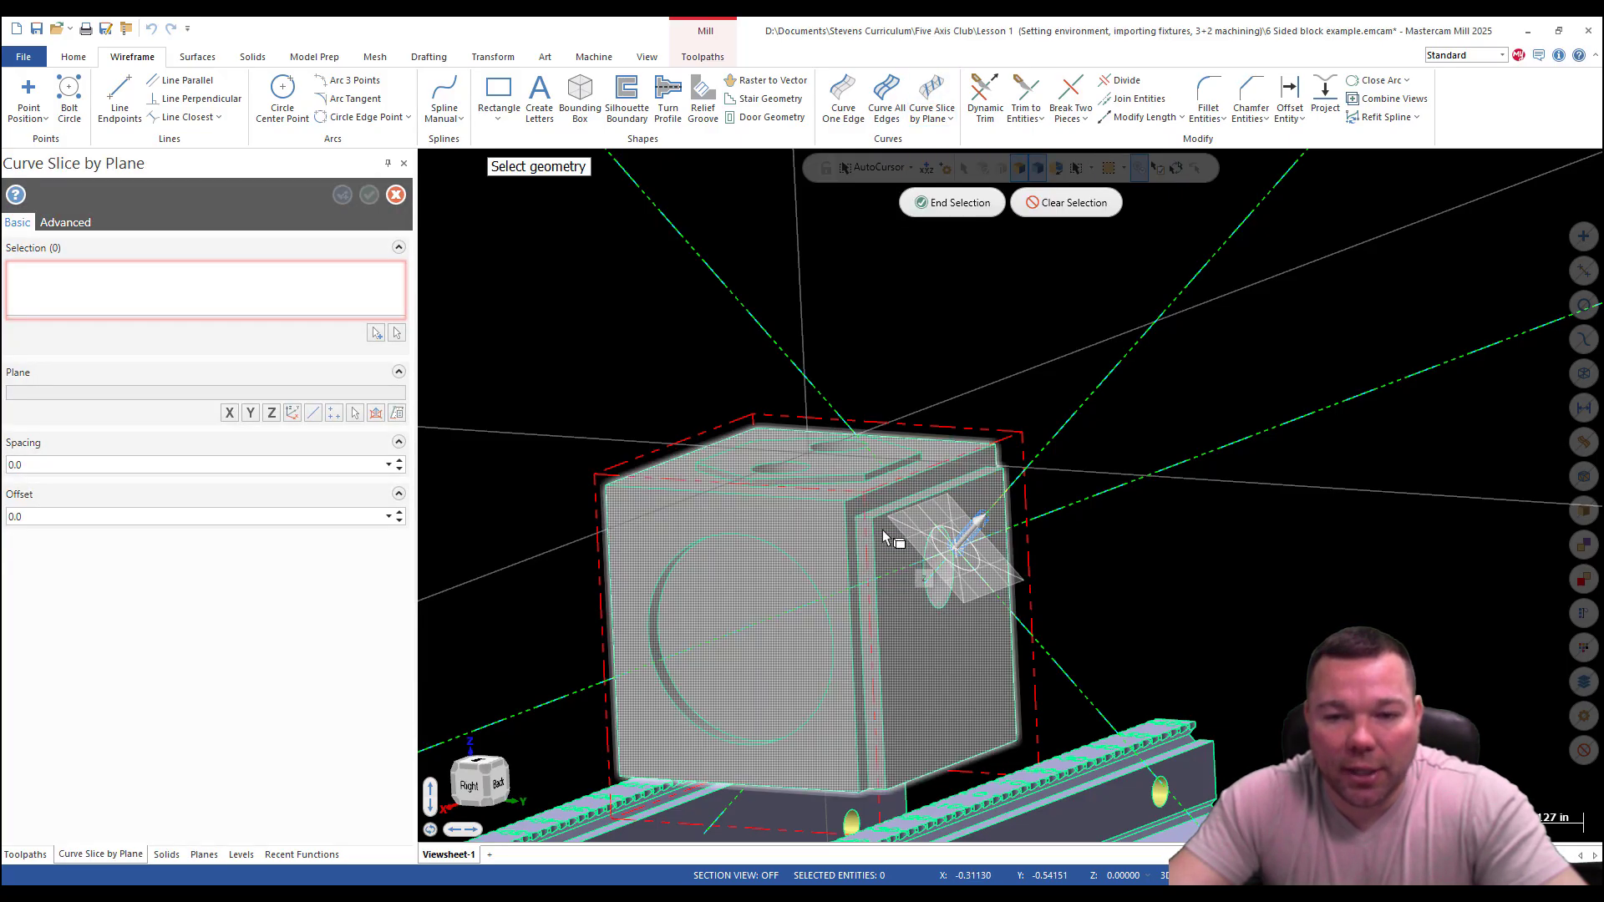
click(888, 557)
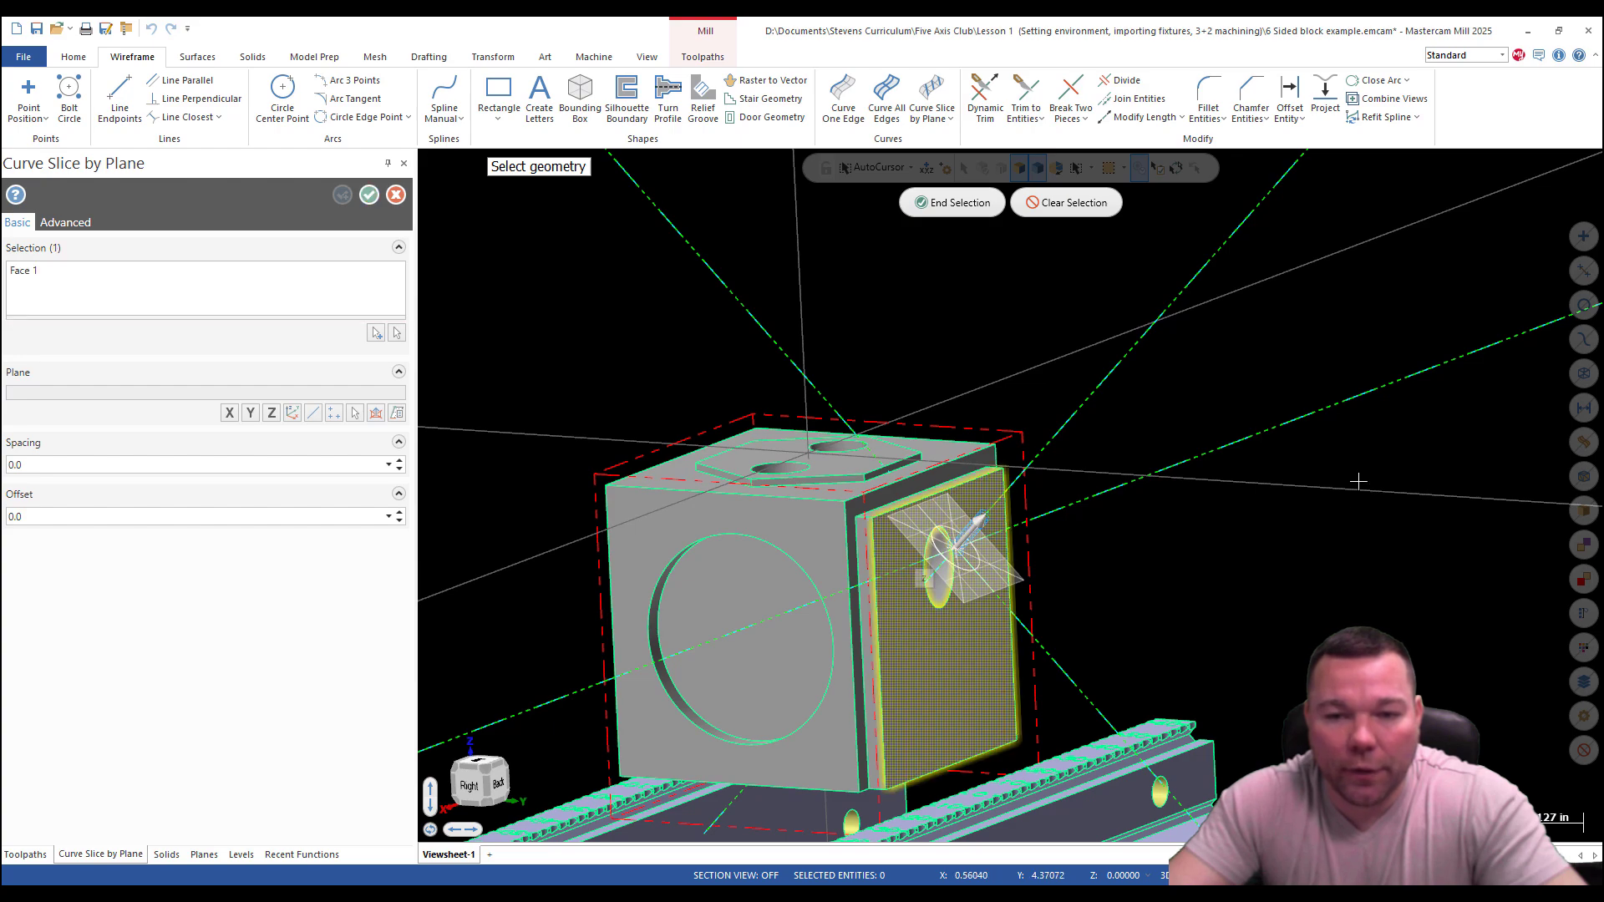
scroll(559, 584, down, 5)
scroll(974, 520, up, 5)
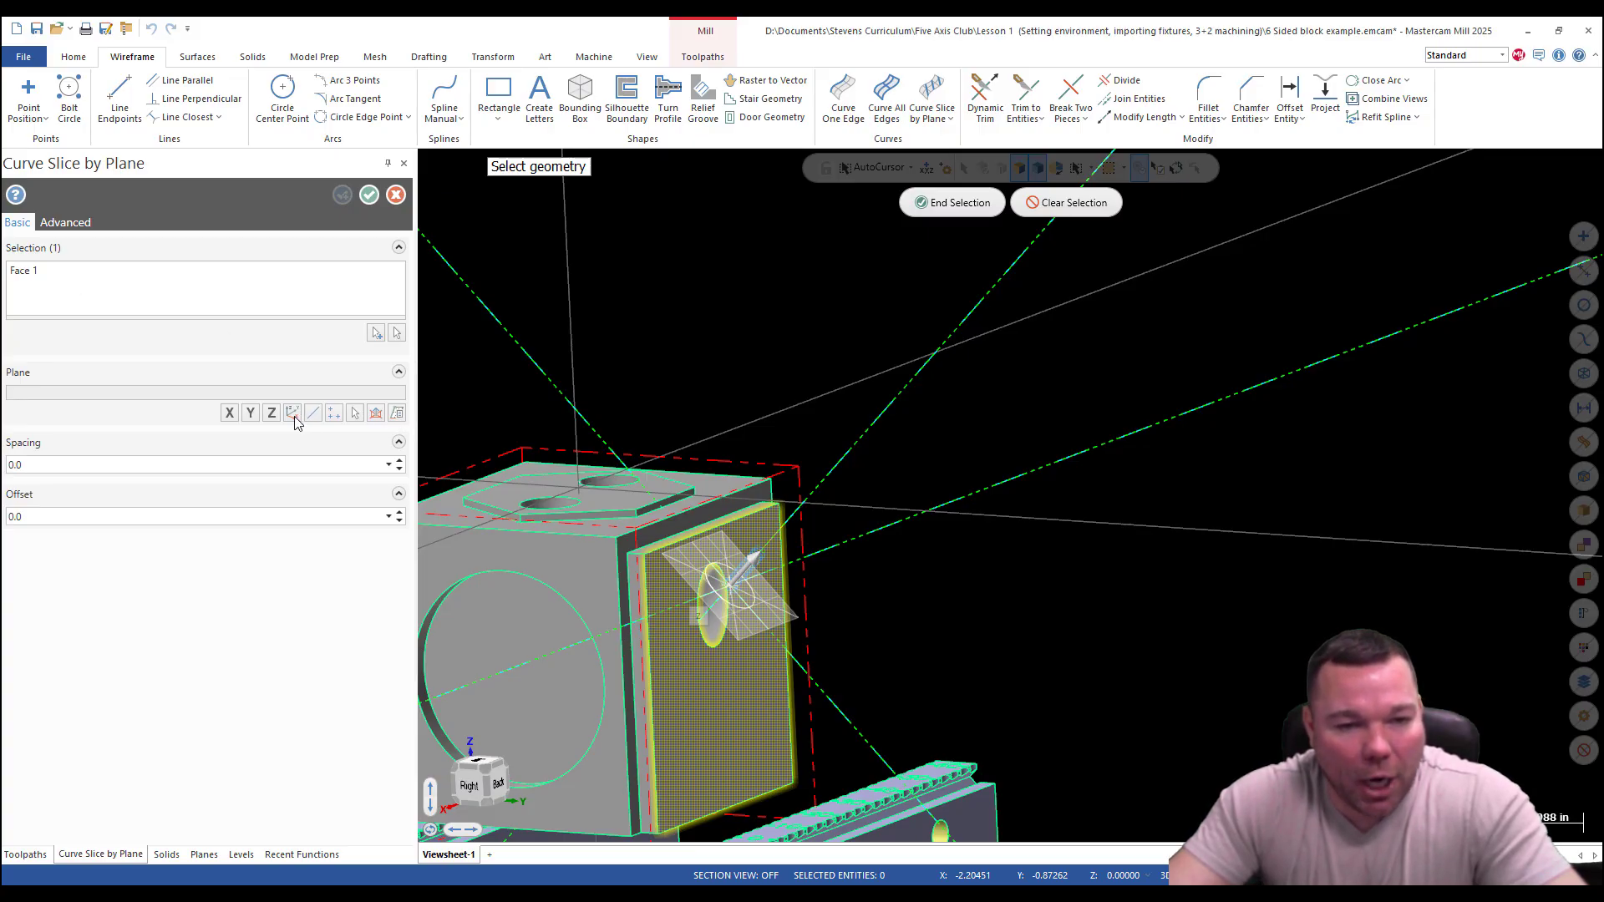
click(964, 199)
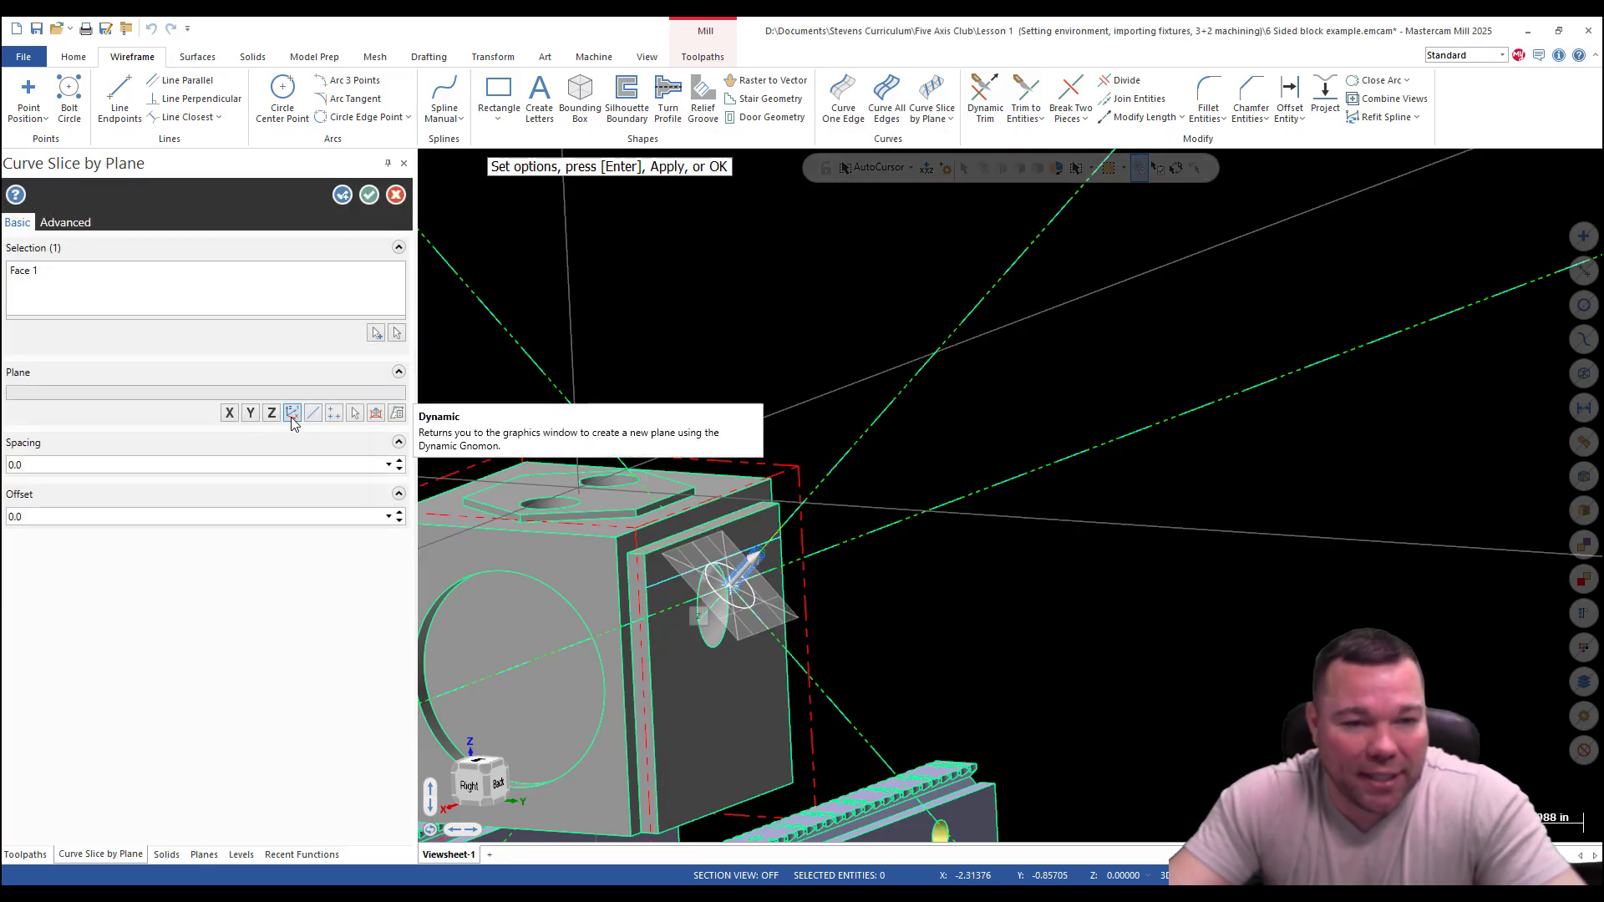
click(398, 414)
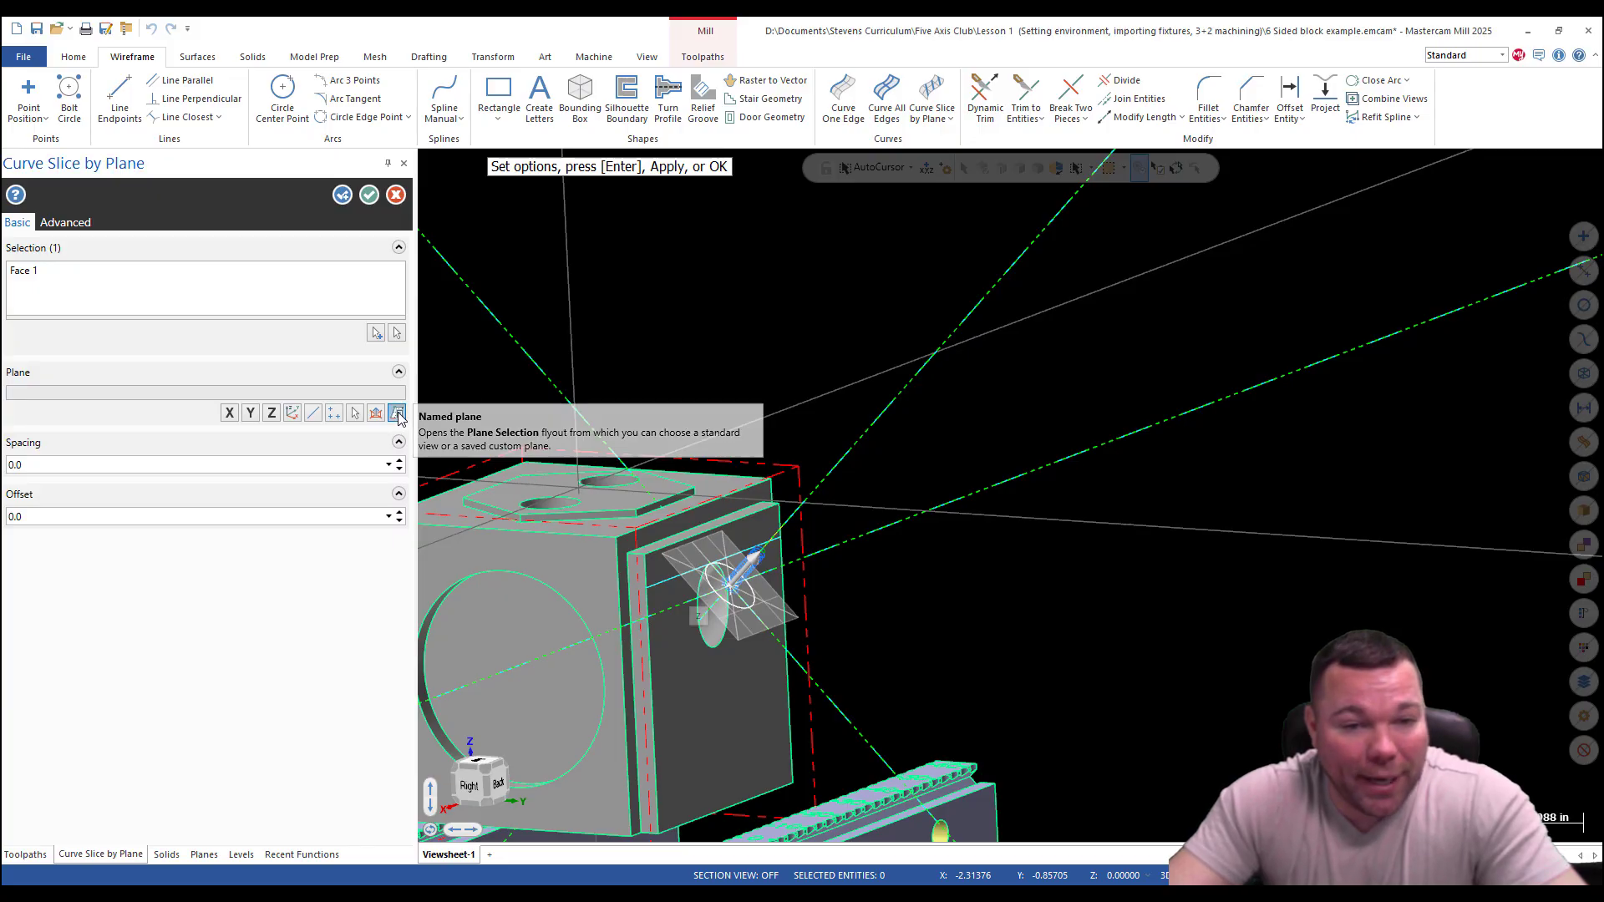
click(95, 448)
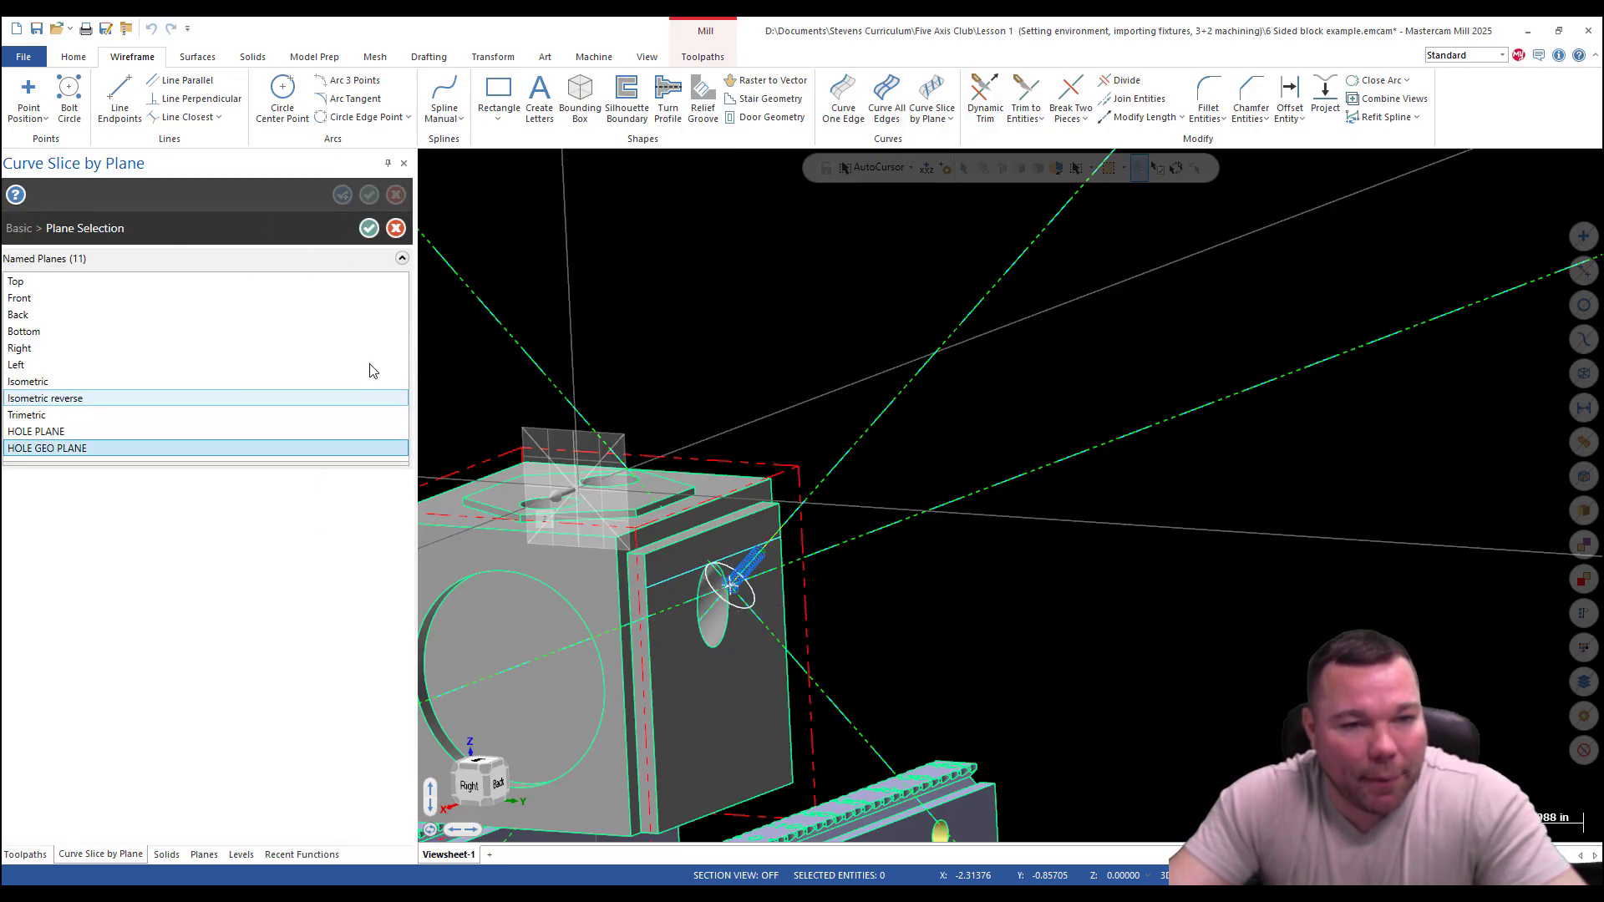
click(369, 228)
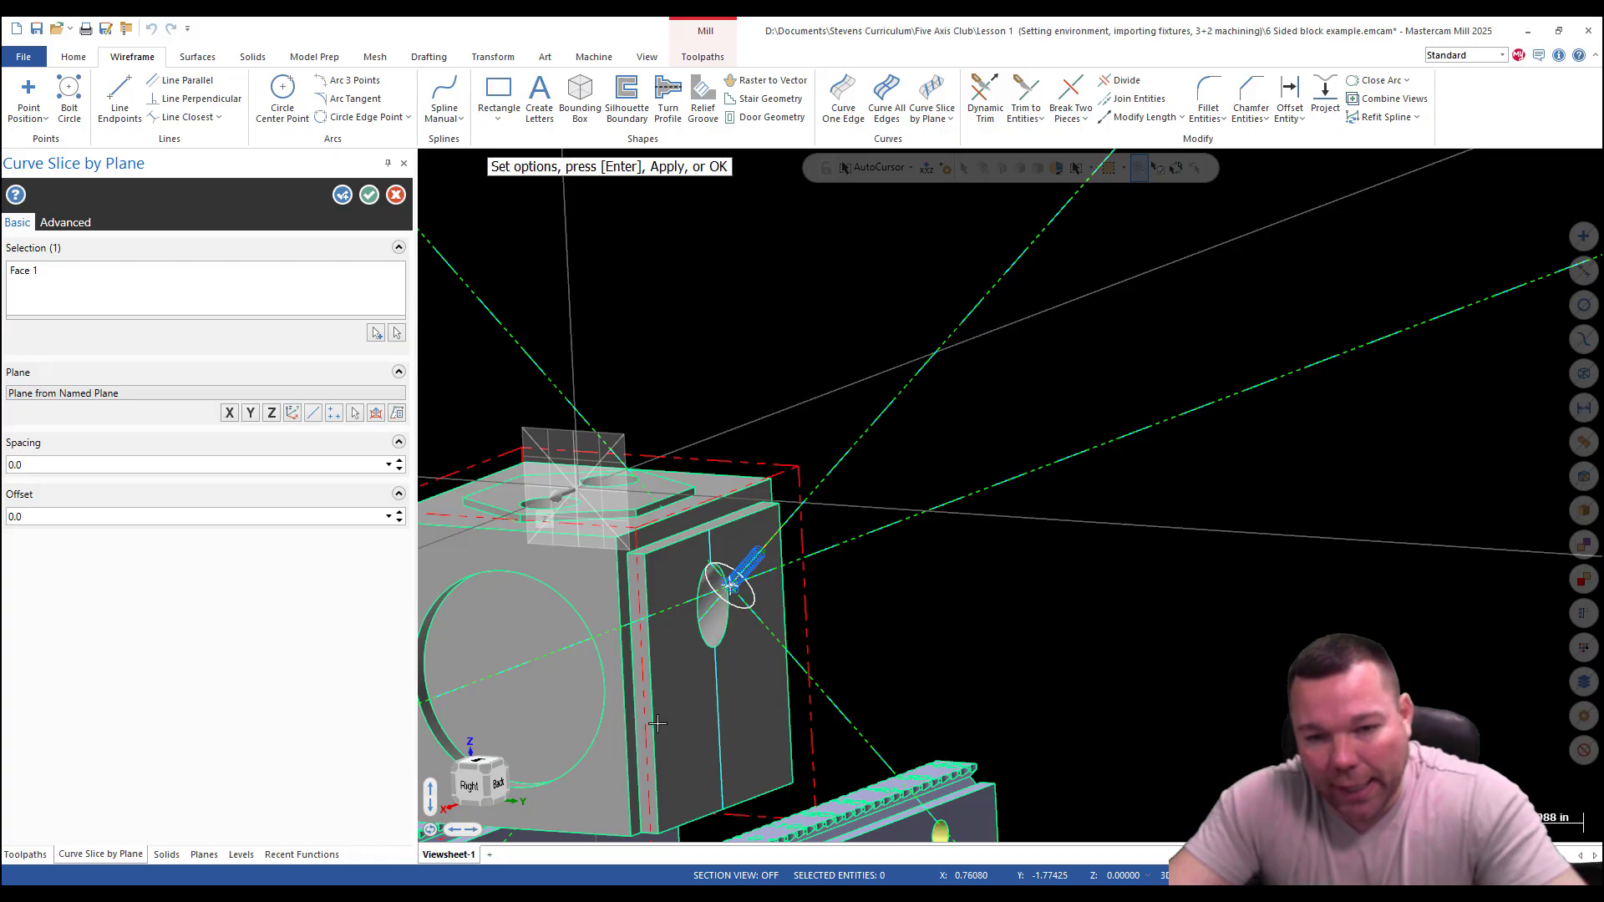
click(370, 198)
Inspect the sliced lines at the angled hole and open the parameters of the Helix Bore operation.
scroll(711, 683, up, 5)
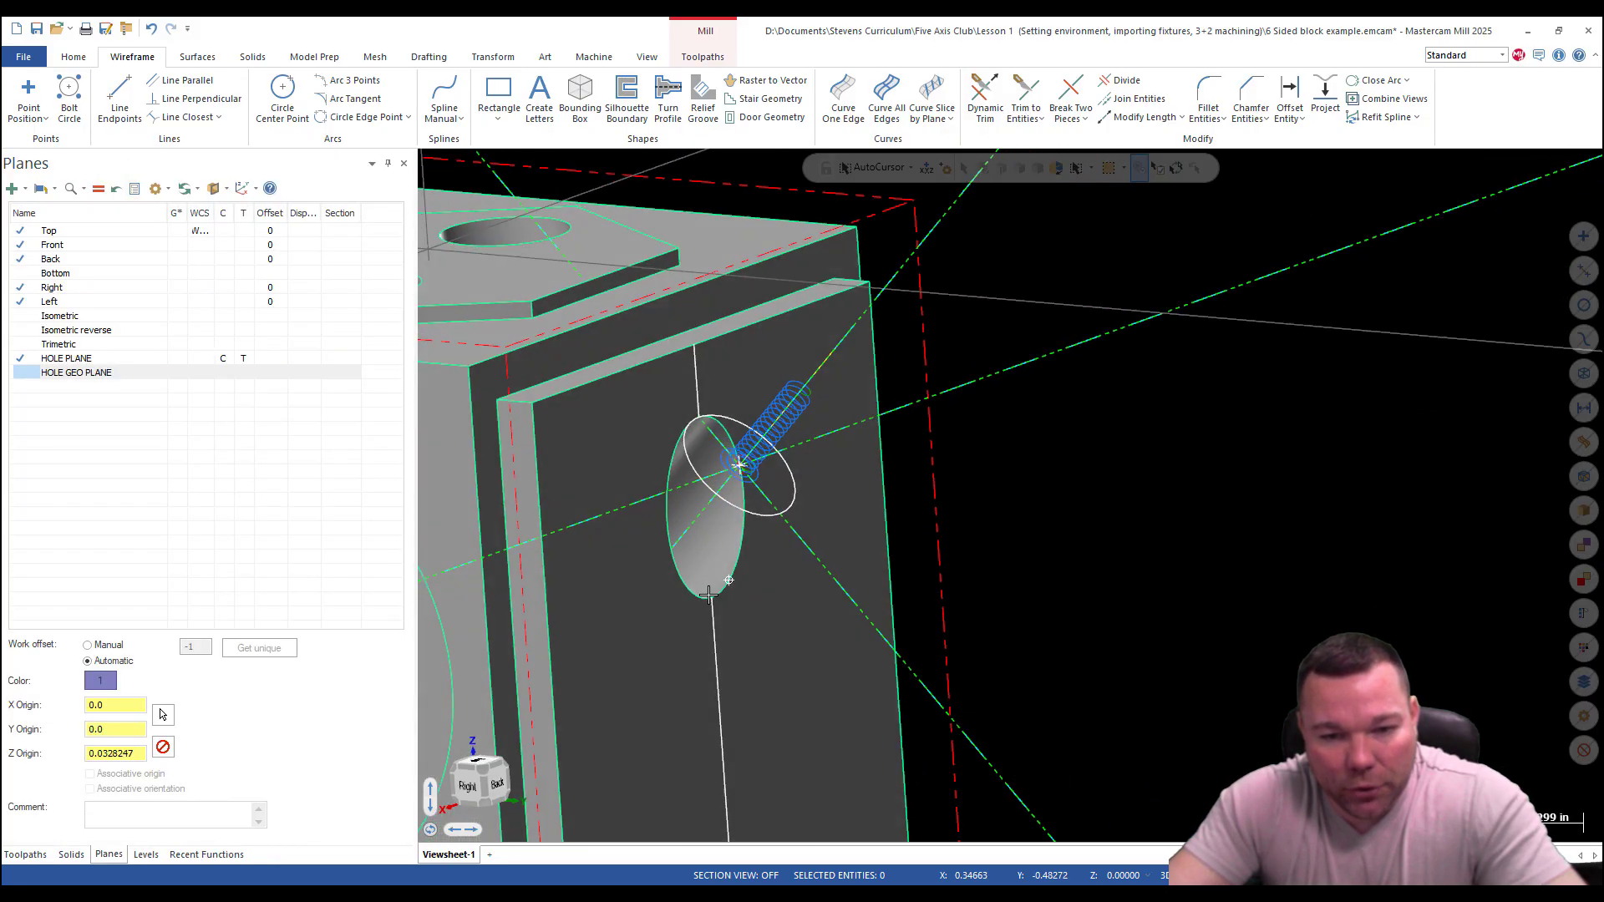
mouse_move(716, 585)
middle_down()
mouse_move(701, 695)
mouse_move(735, 583)
middle_up()
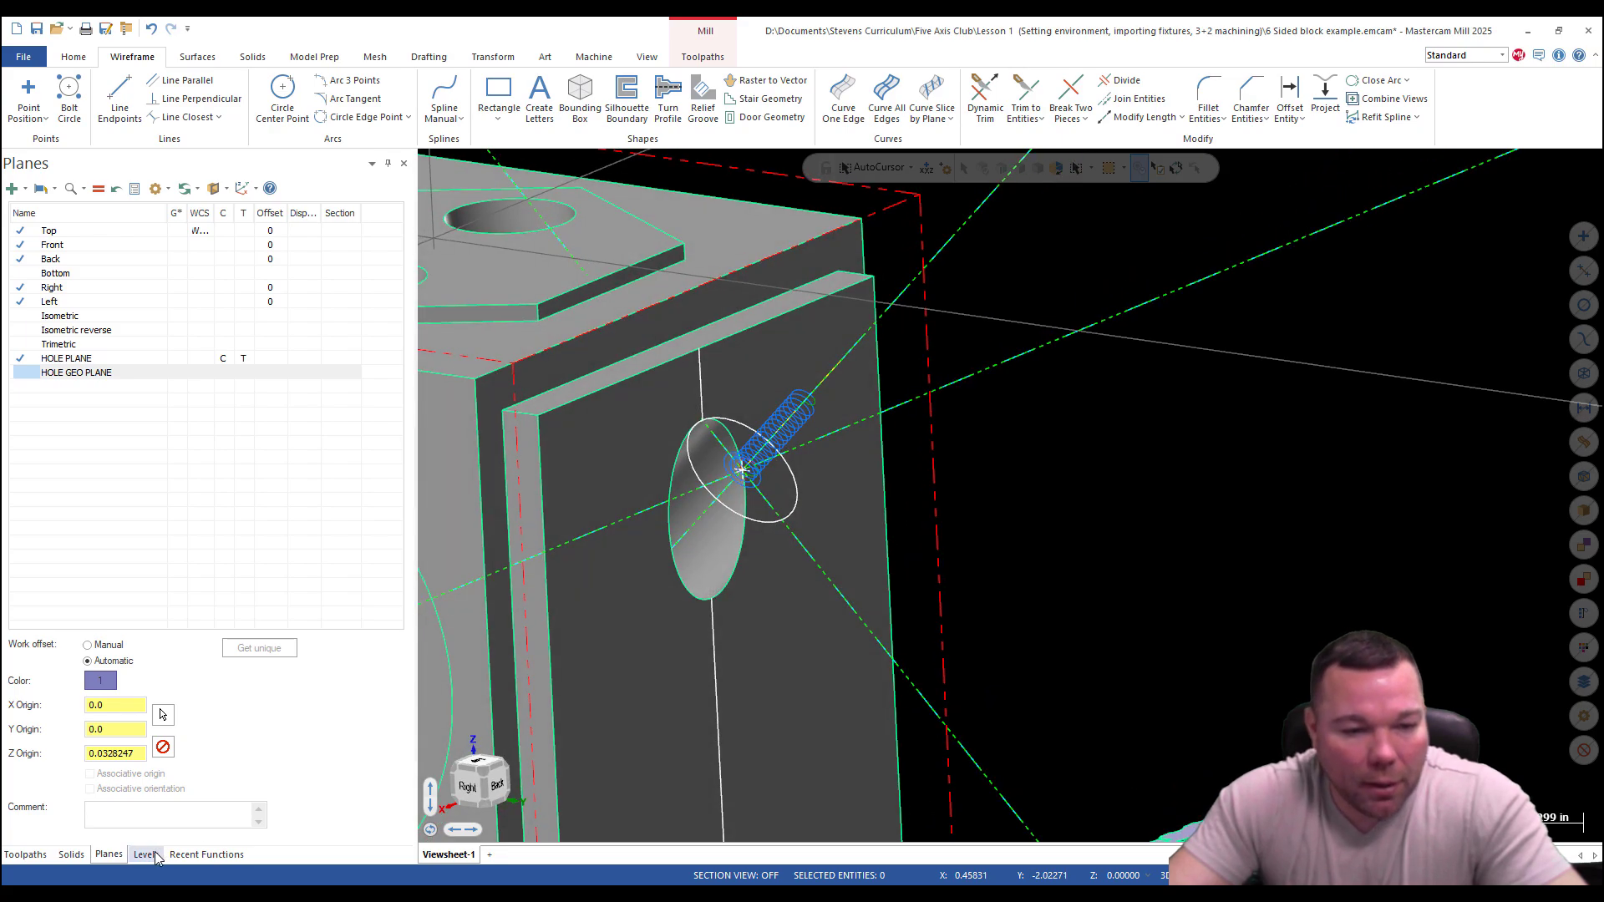
click(145, 854)
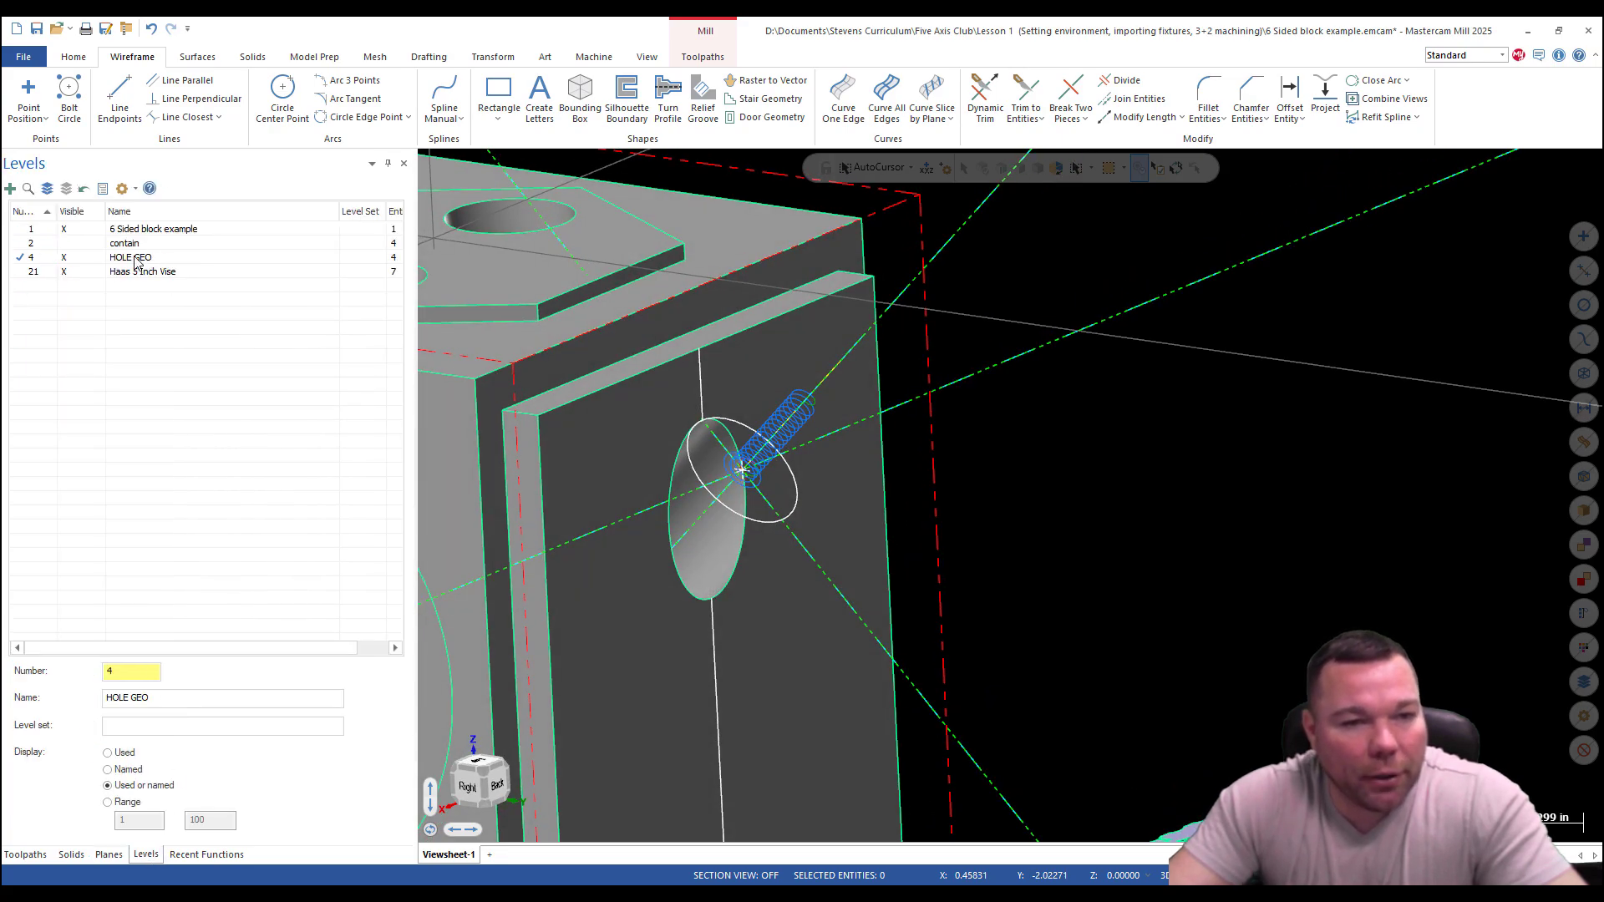
scroll(743, 464, down, 4)
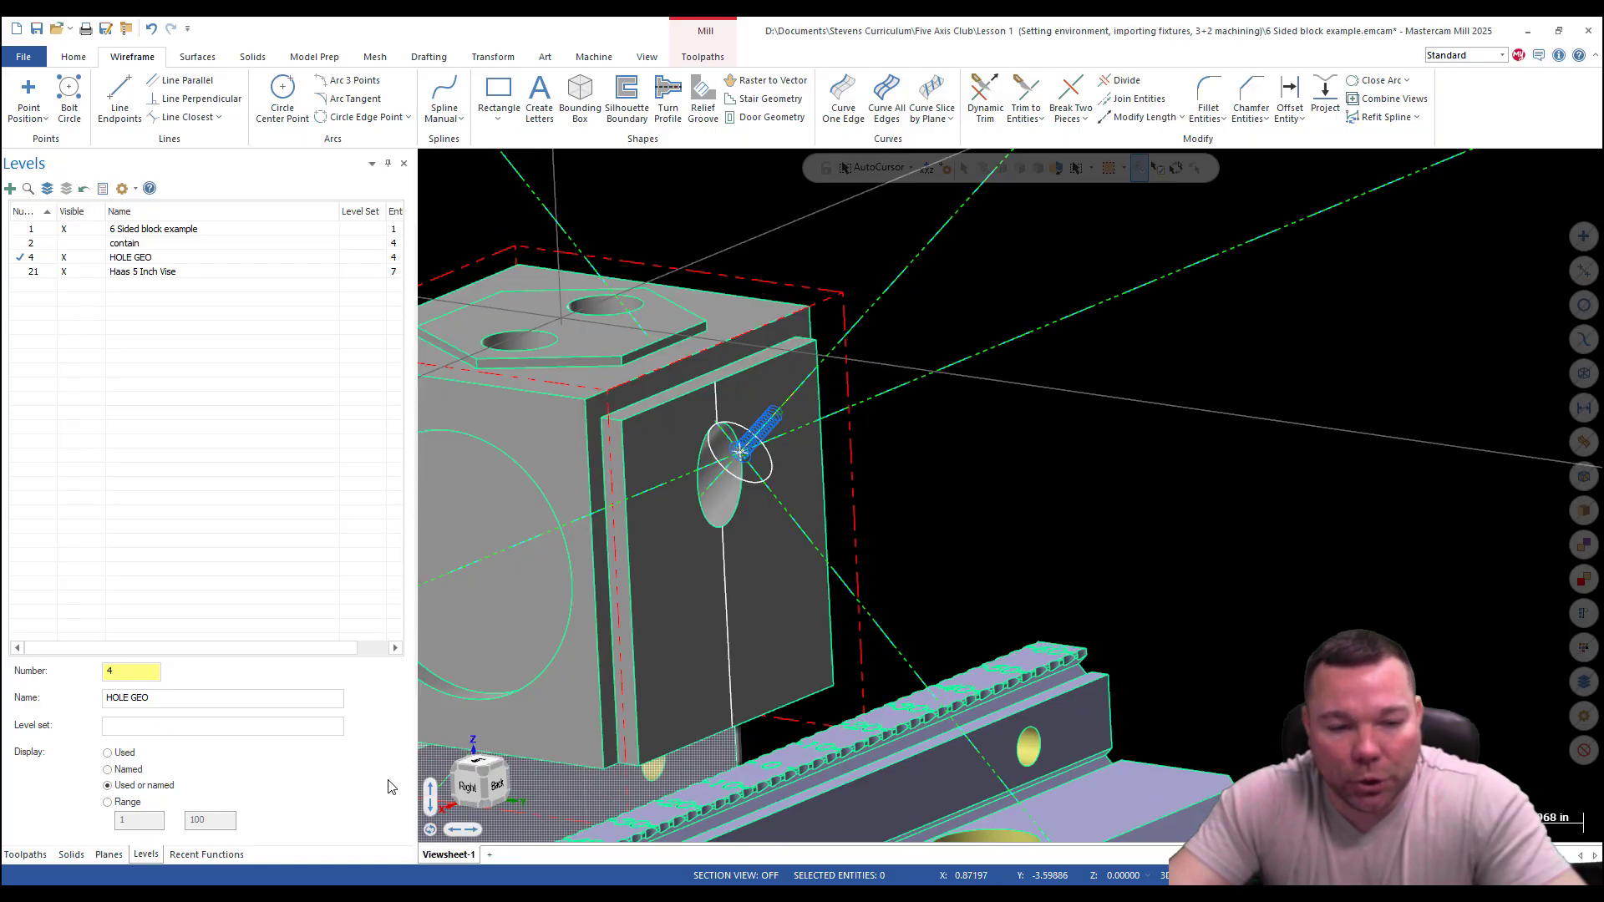
scroll(756, 518, up, 5)
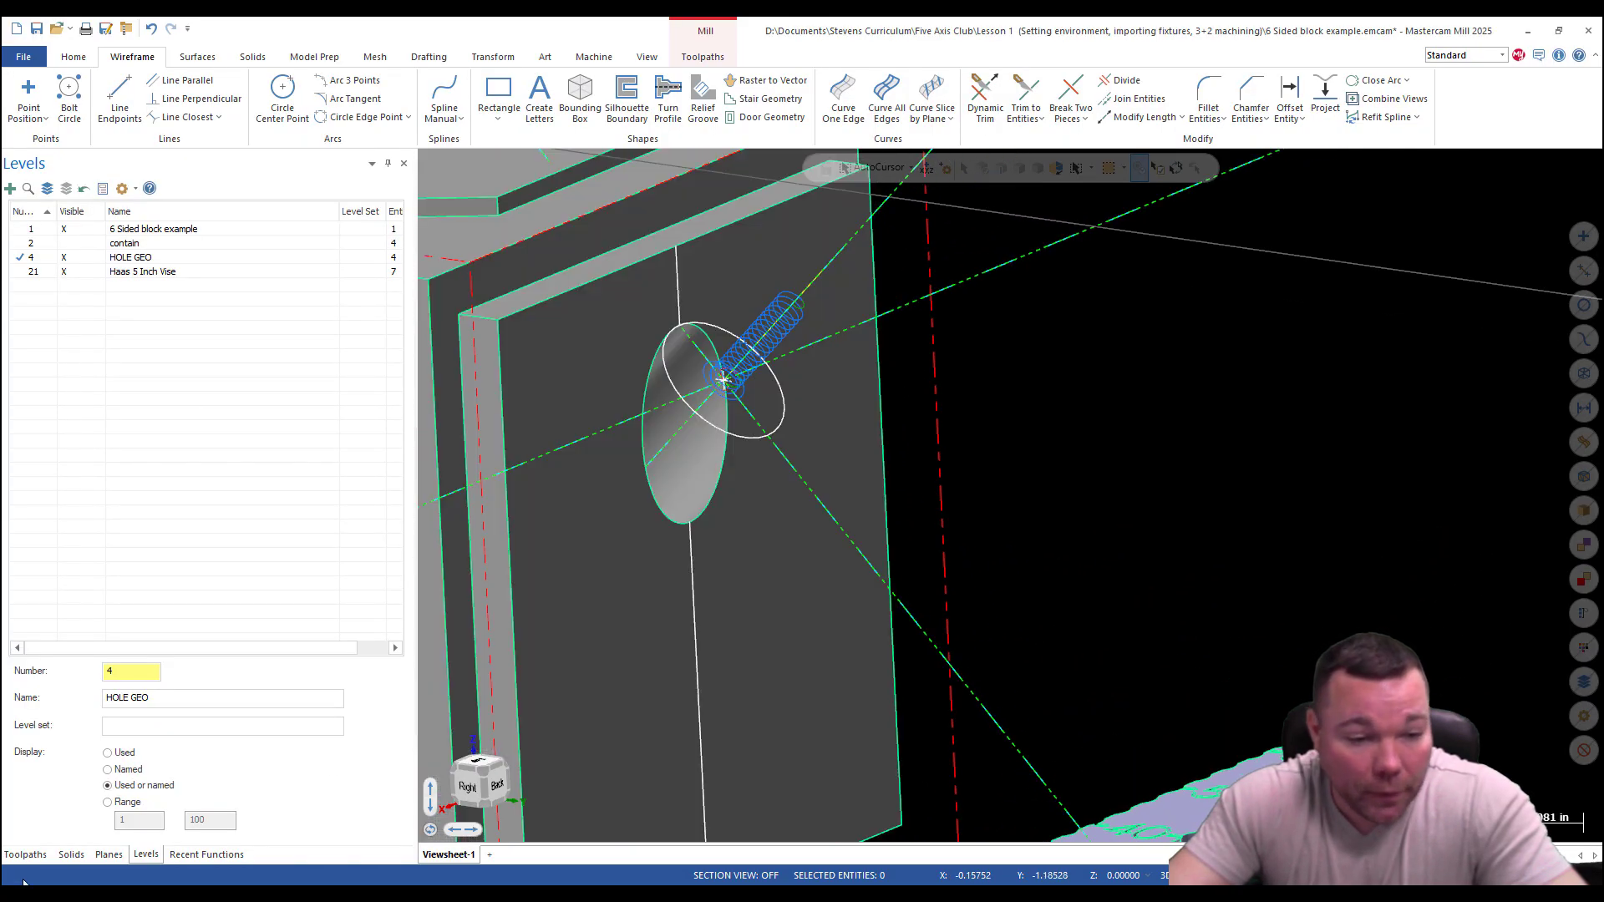
click(25, 854)
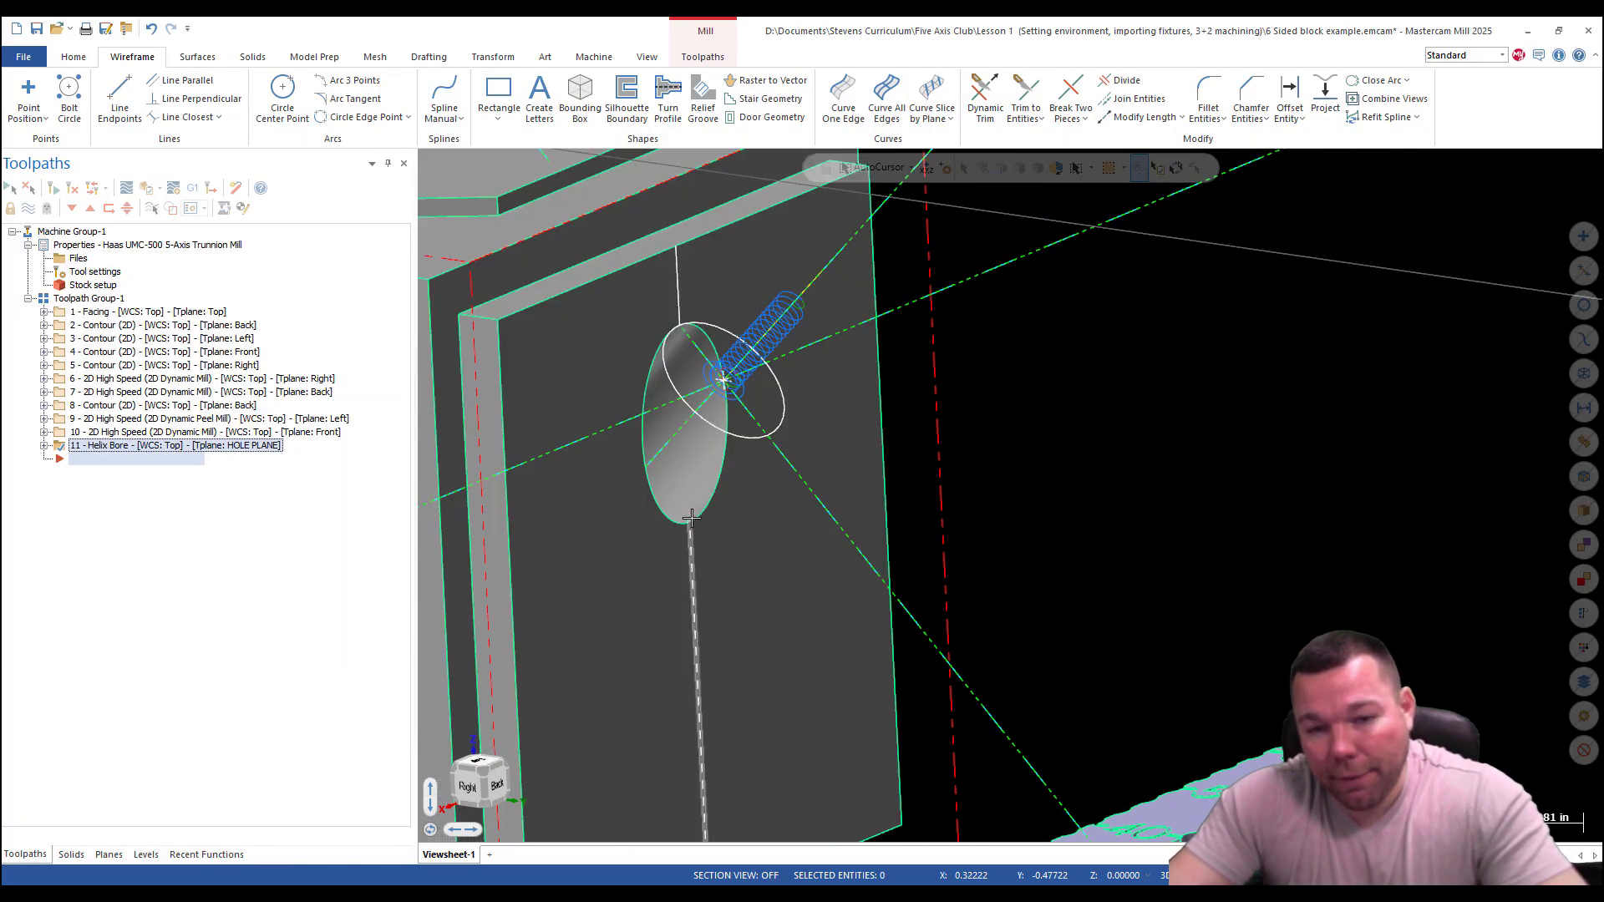
click(44, 445)
click(109, 458)
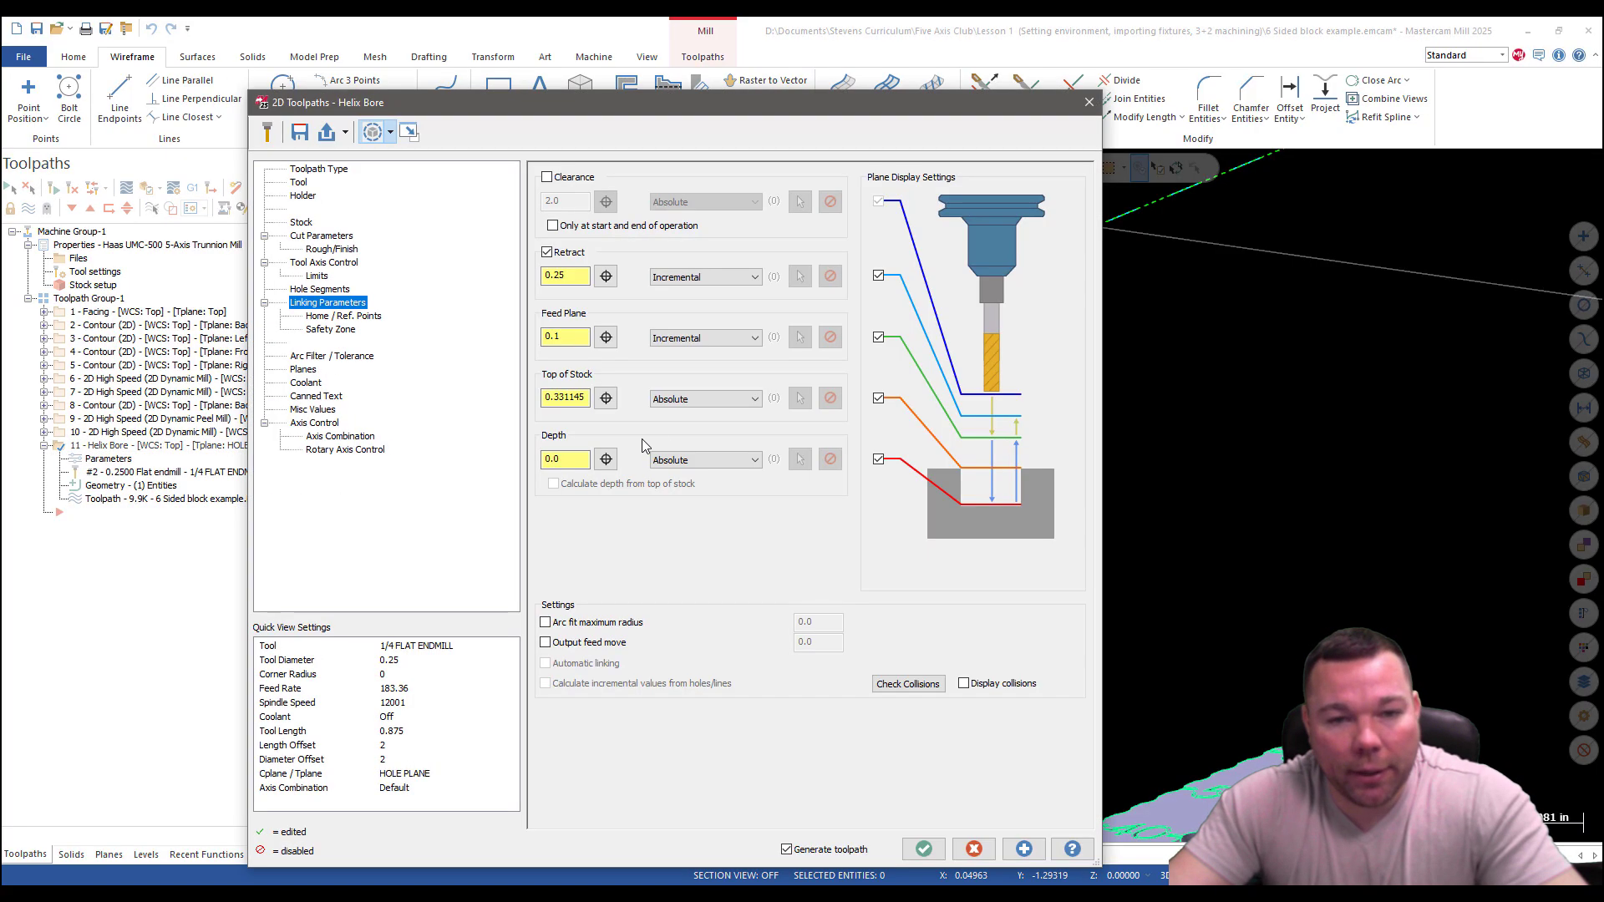
Hide the 6 Sided block example level and pick the lower slice line's upper endpoint as the helix bore depth, at -0.375.
click(606, 459)
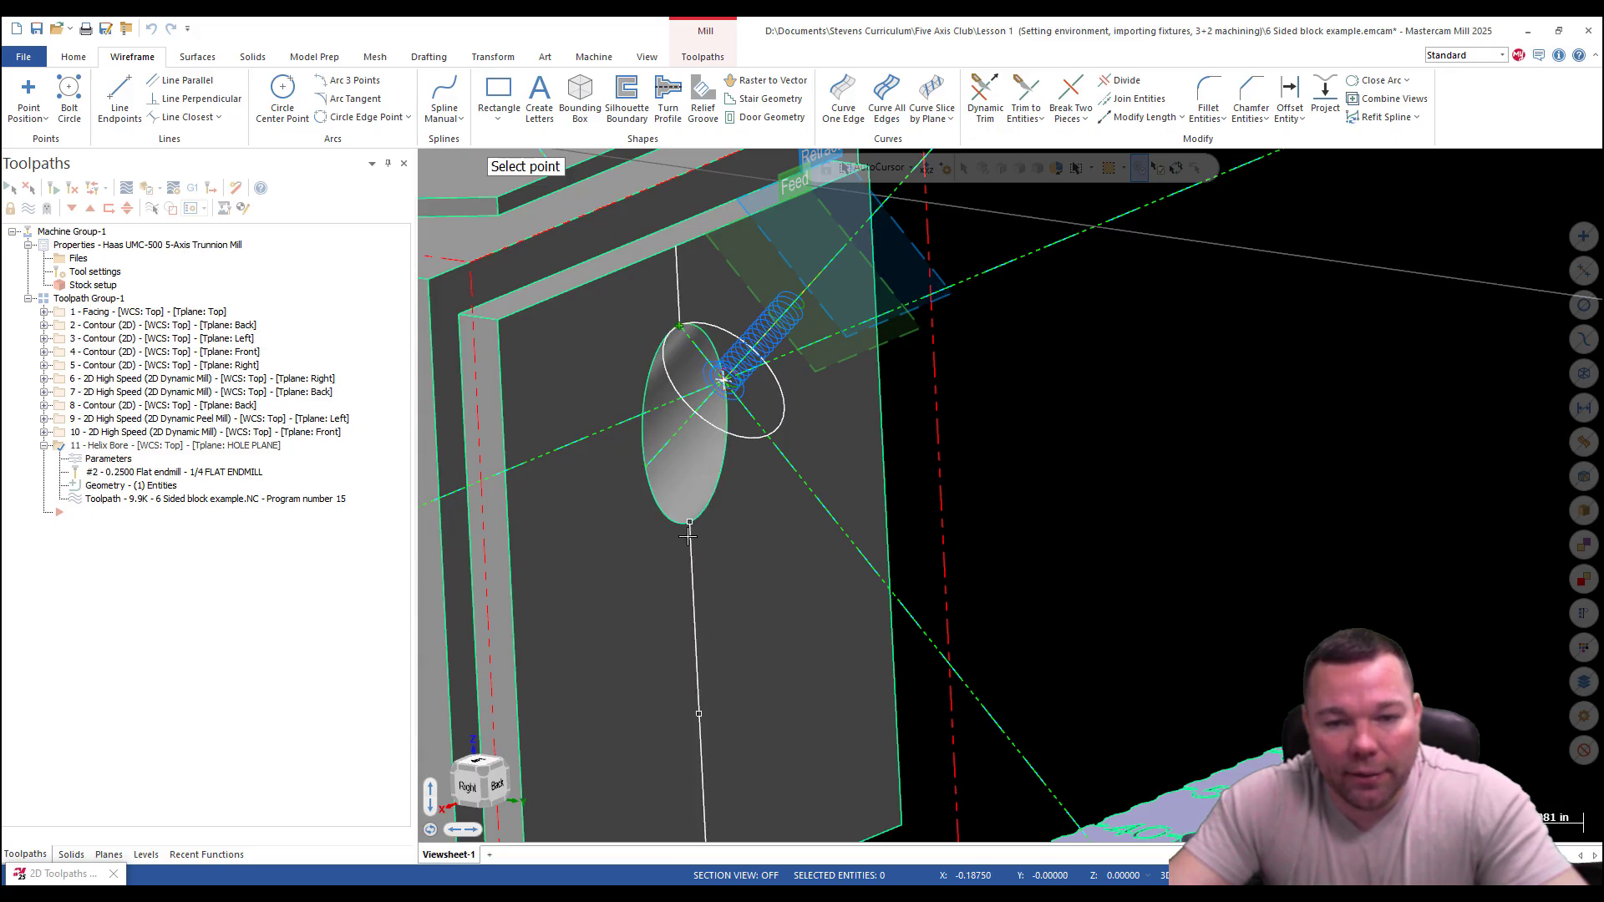
click(689, 540)
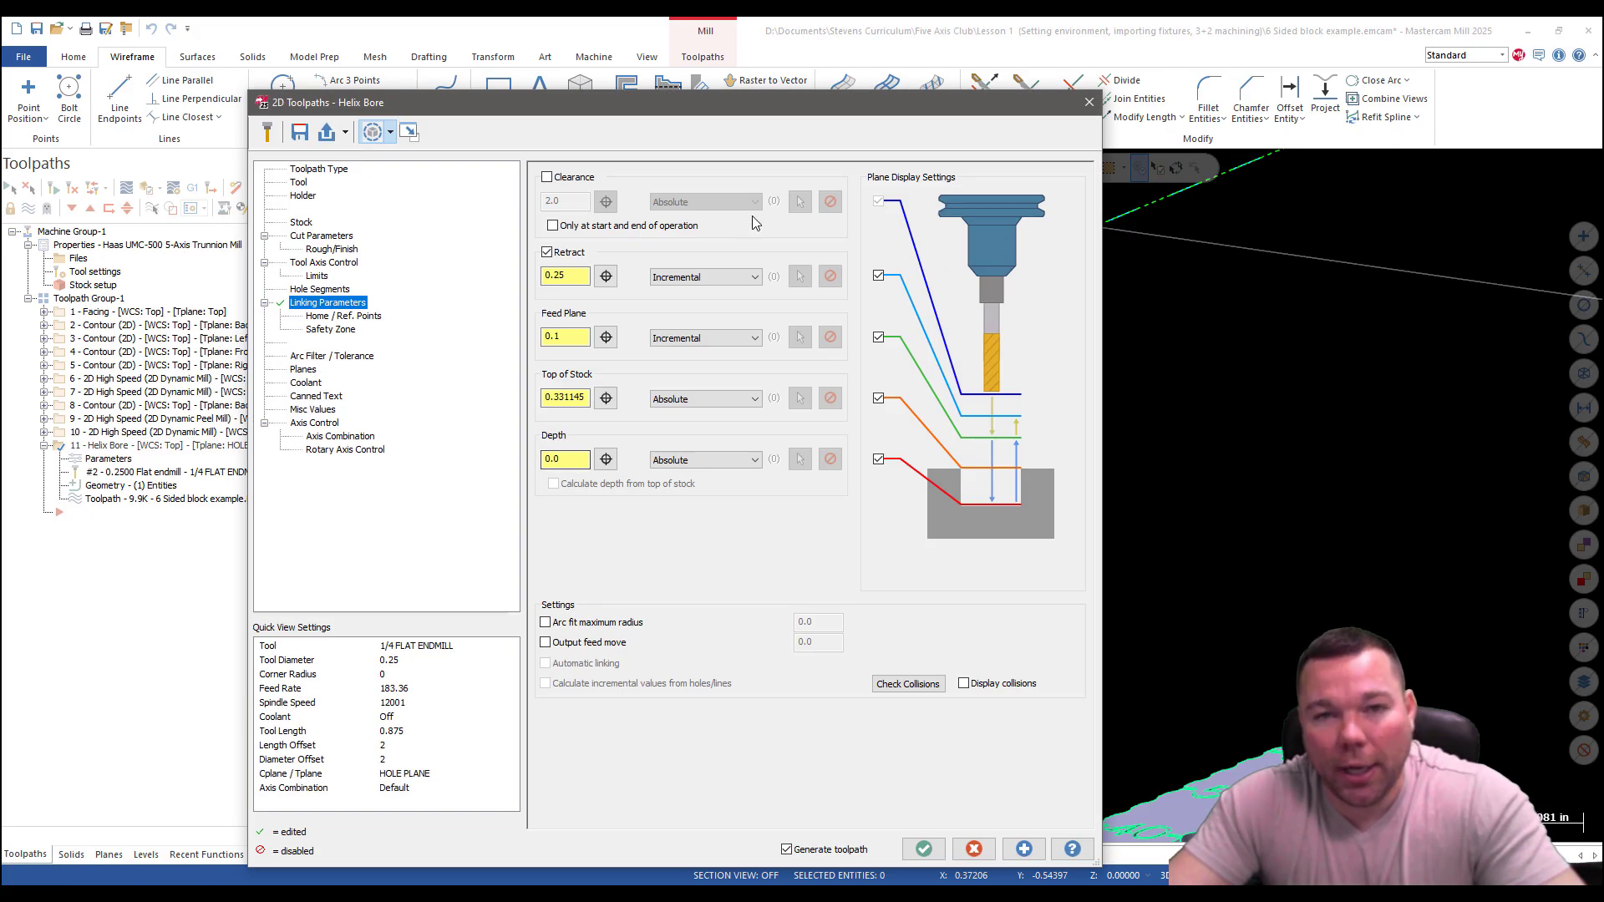
click(606, 459)
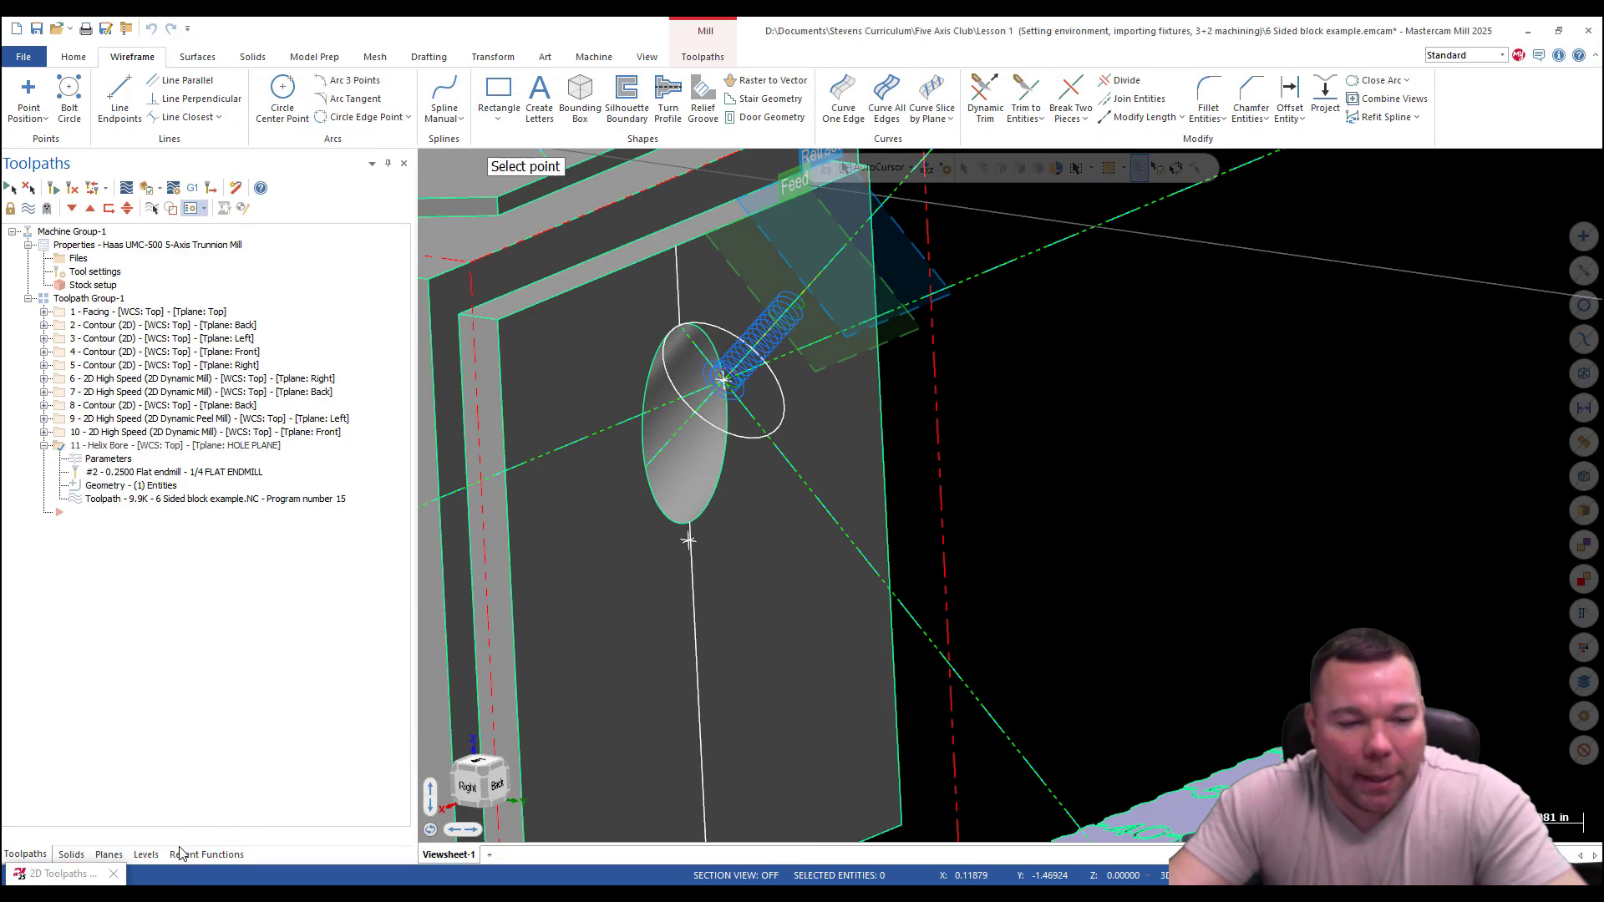
click(146, 854)
click(63, 228)
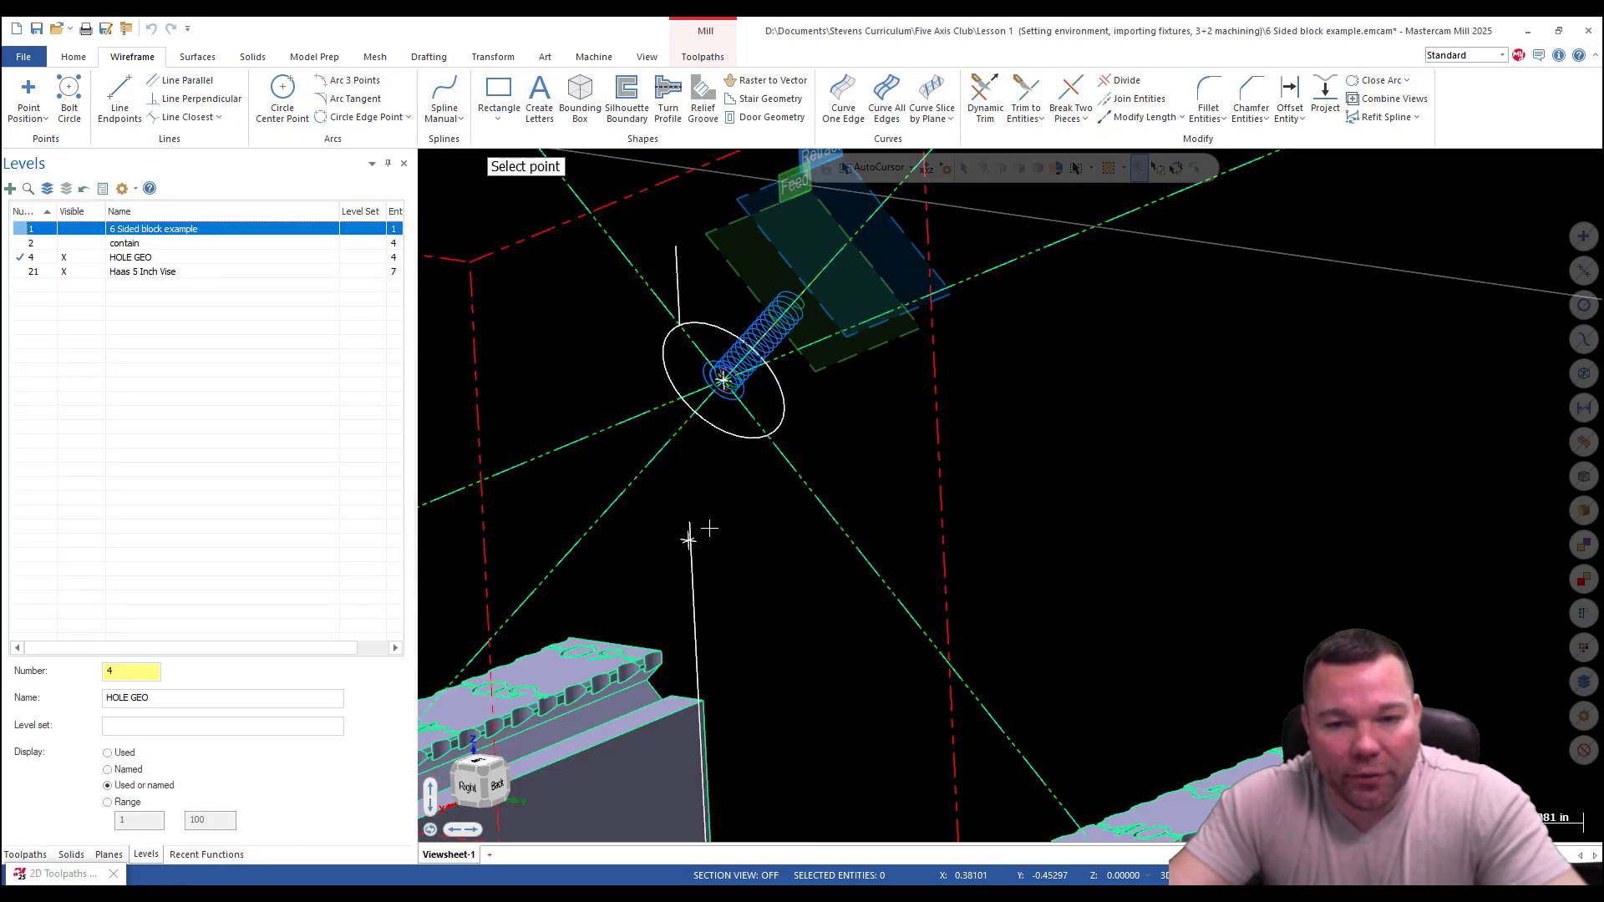
click(691, 530)
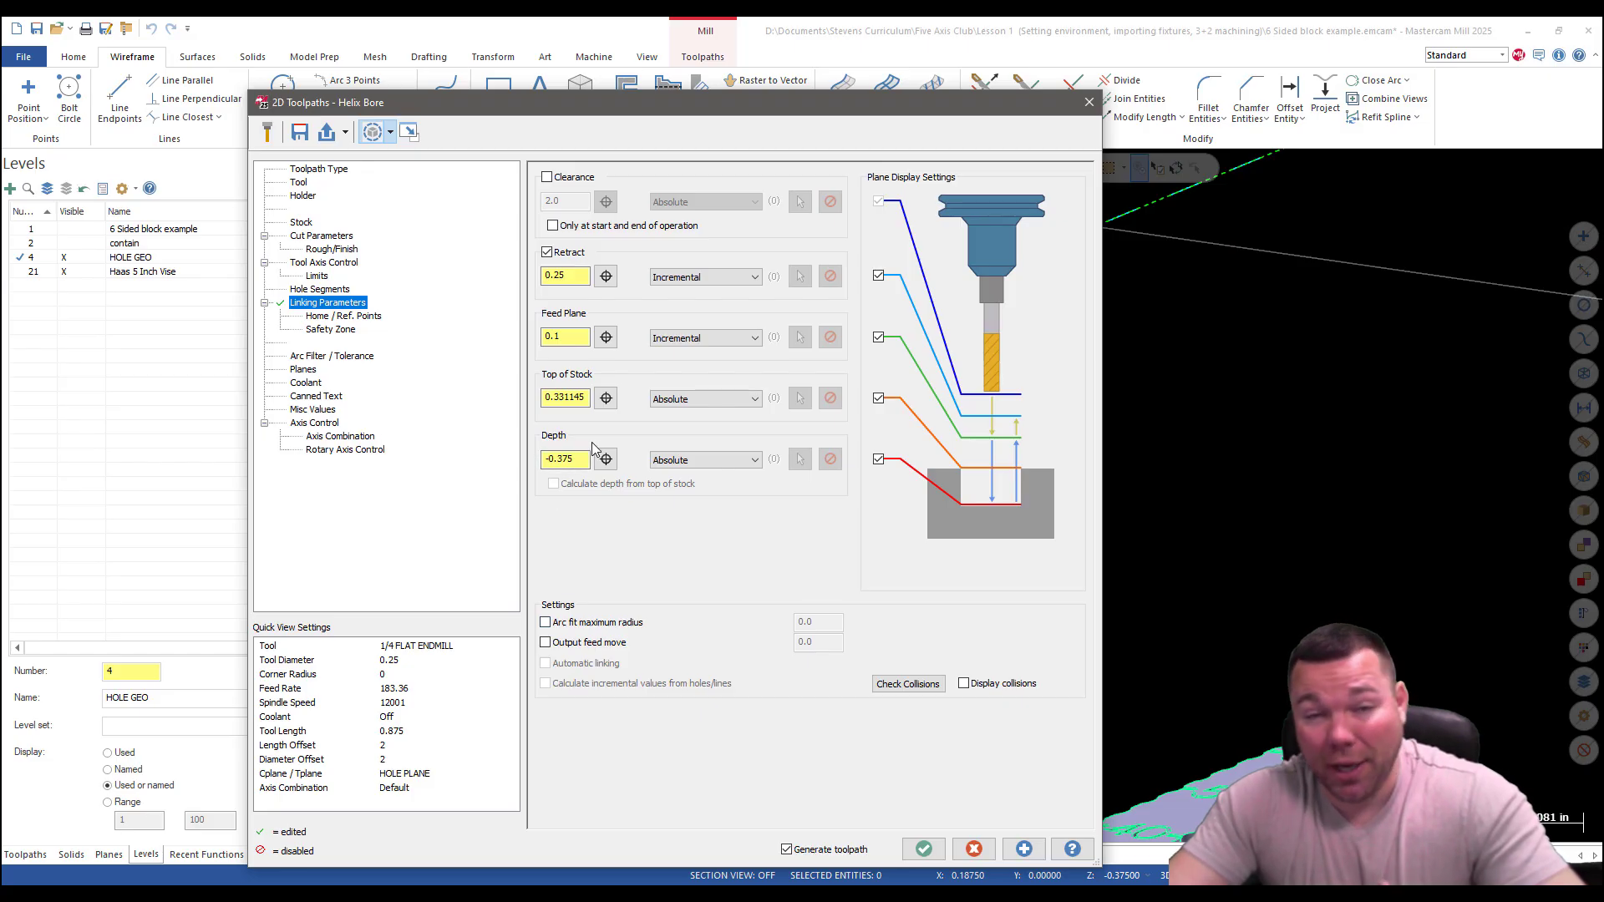
Pick the hole circle's center as top of stock at 0.0, and switch the feed plane and retract heights to Absolute.
click(606, 398)
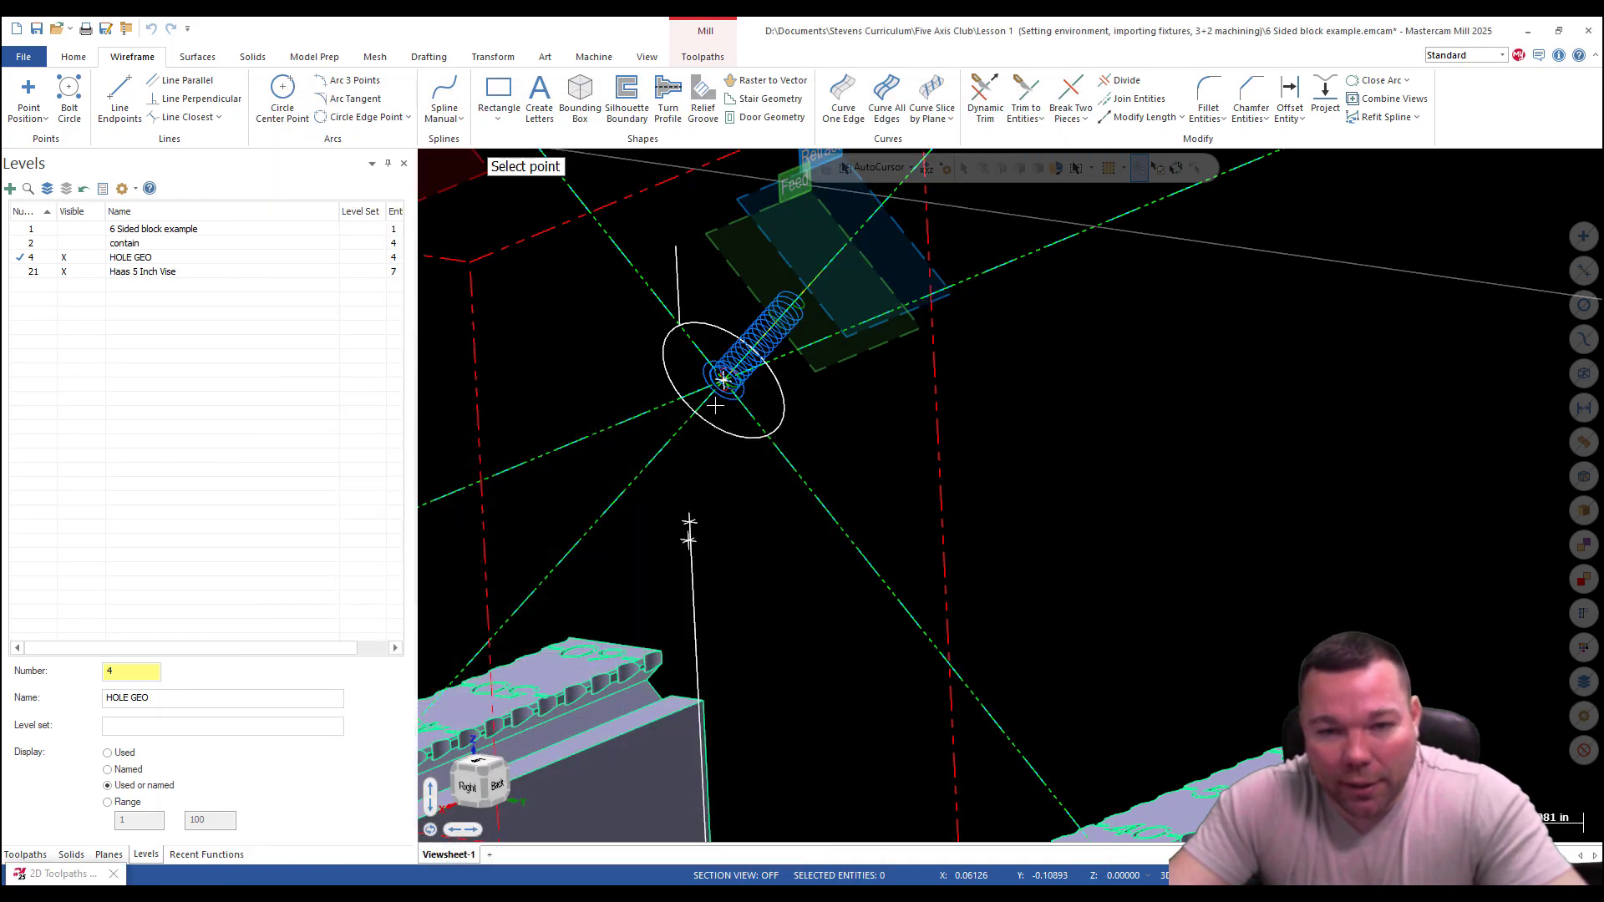
click(724, 383)
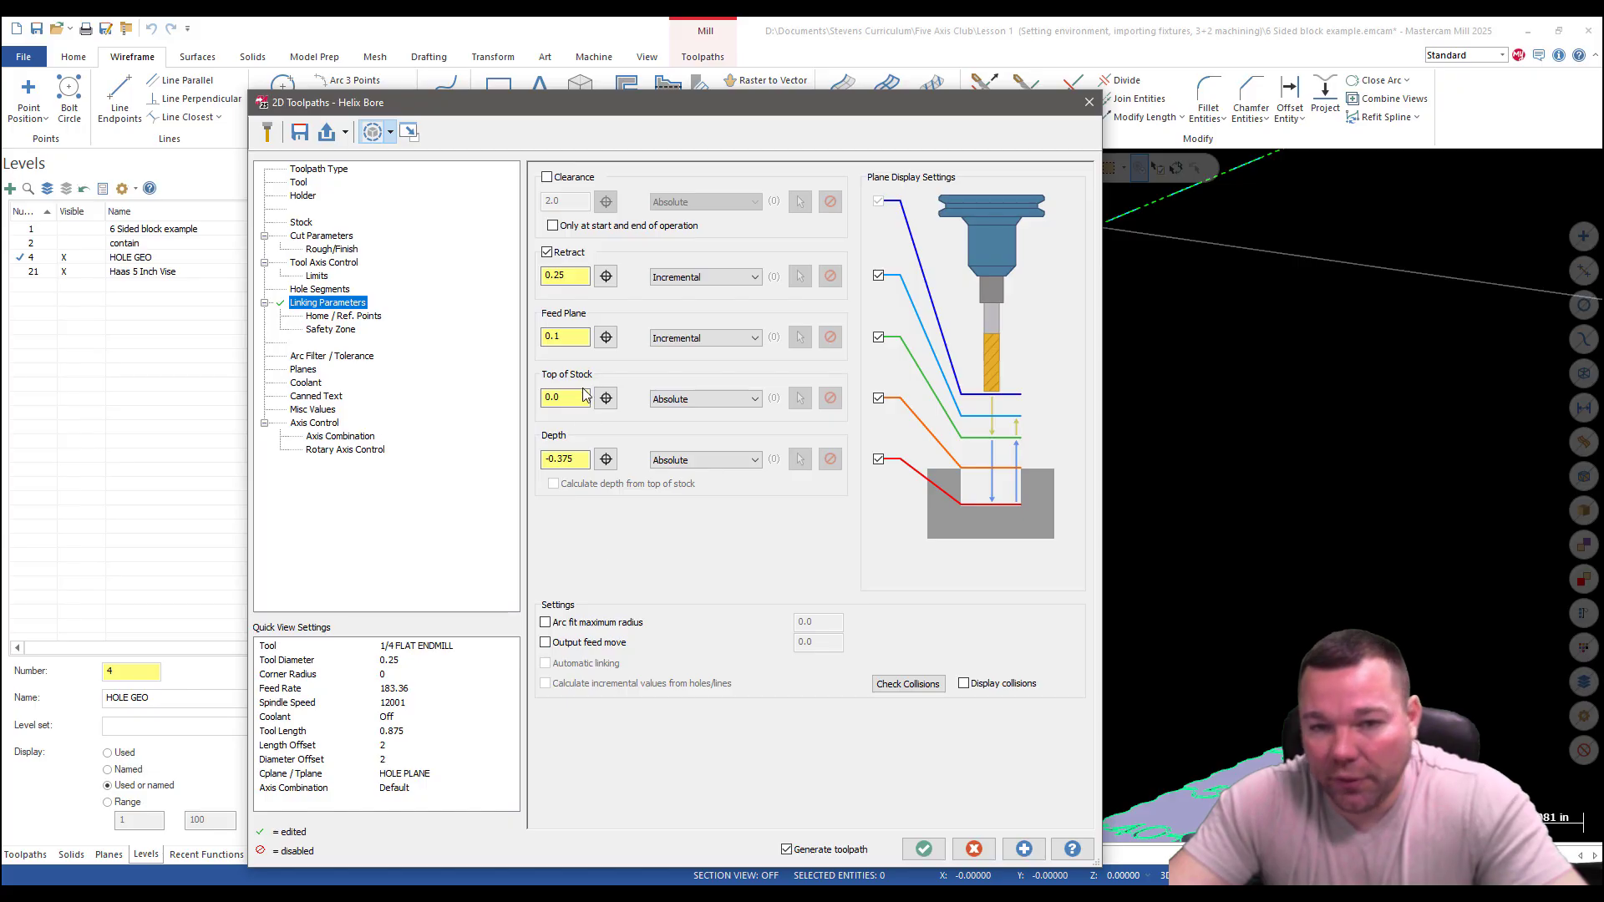
click(702, 338)
click(694, 350)
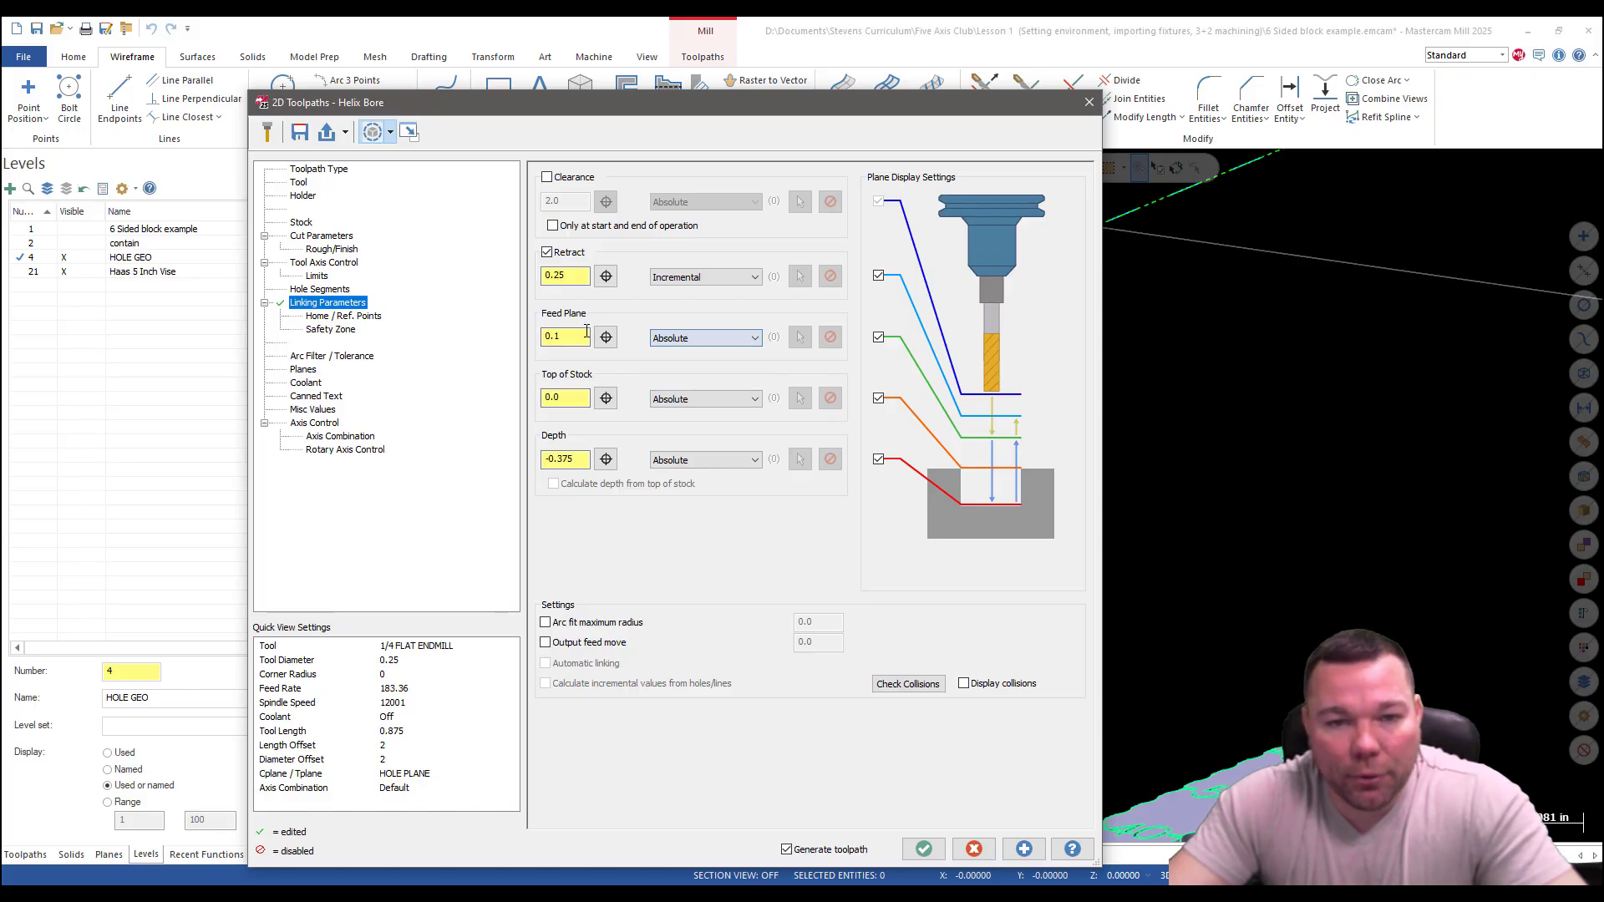
click(584, 337)
click(702, 277)
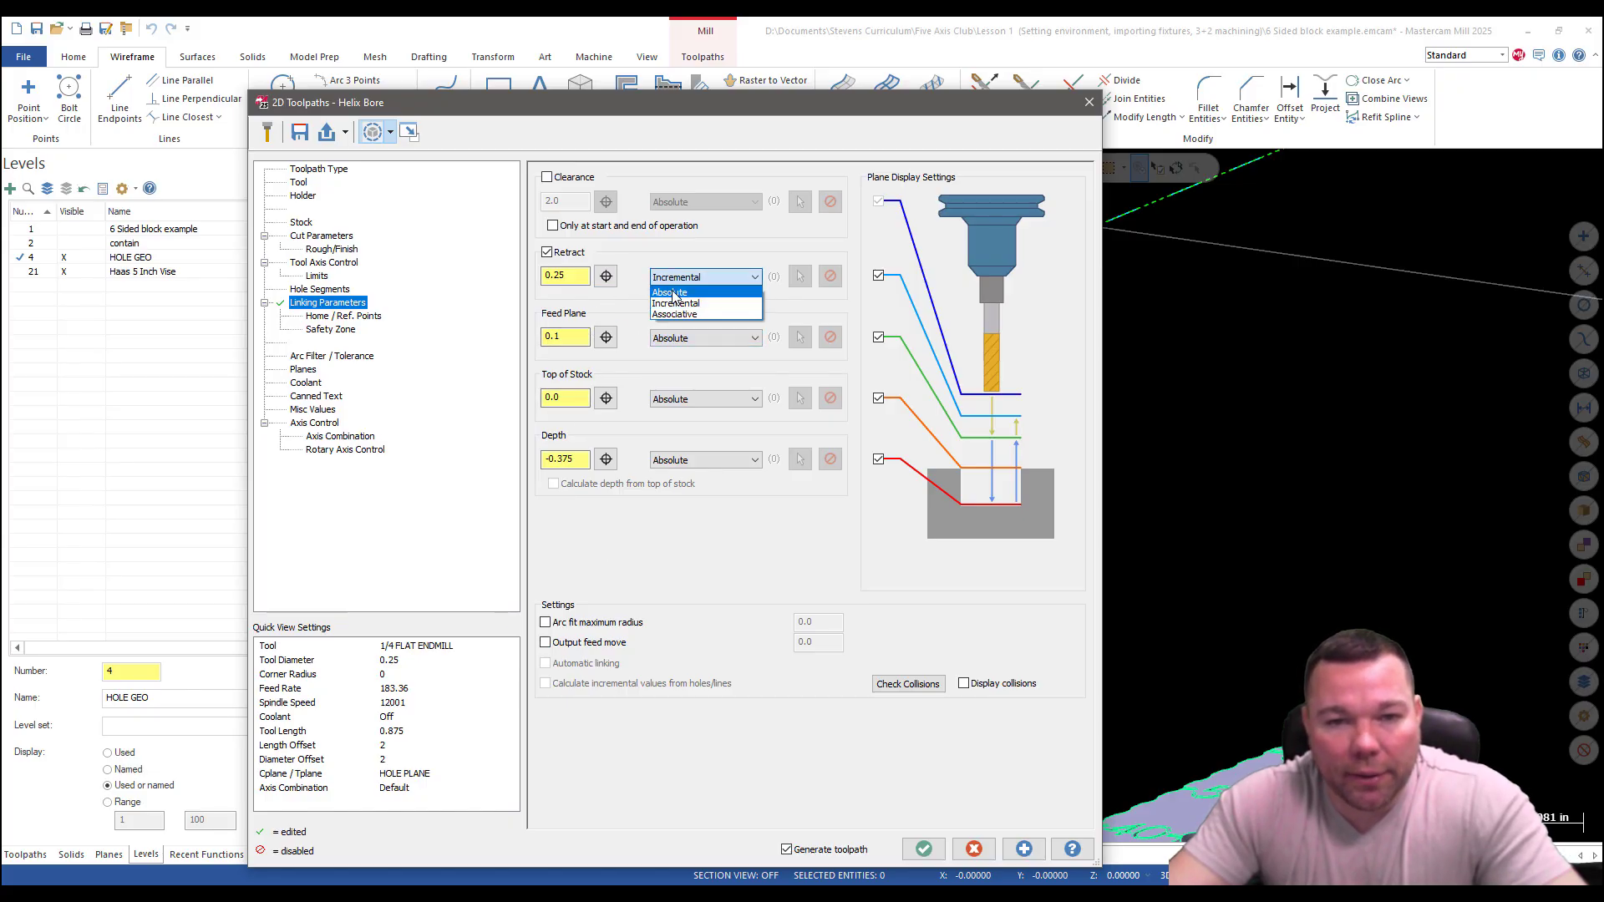
click(677, 296)
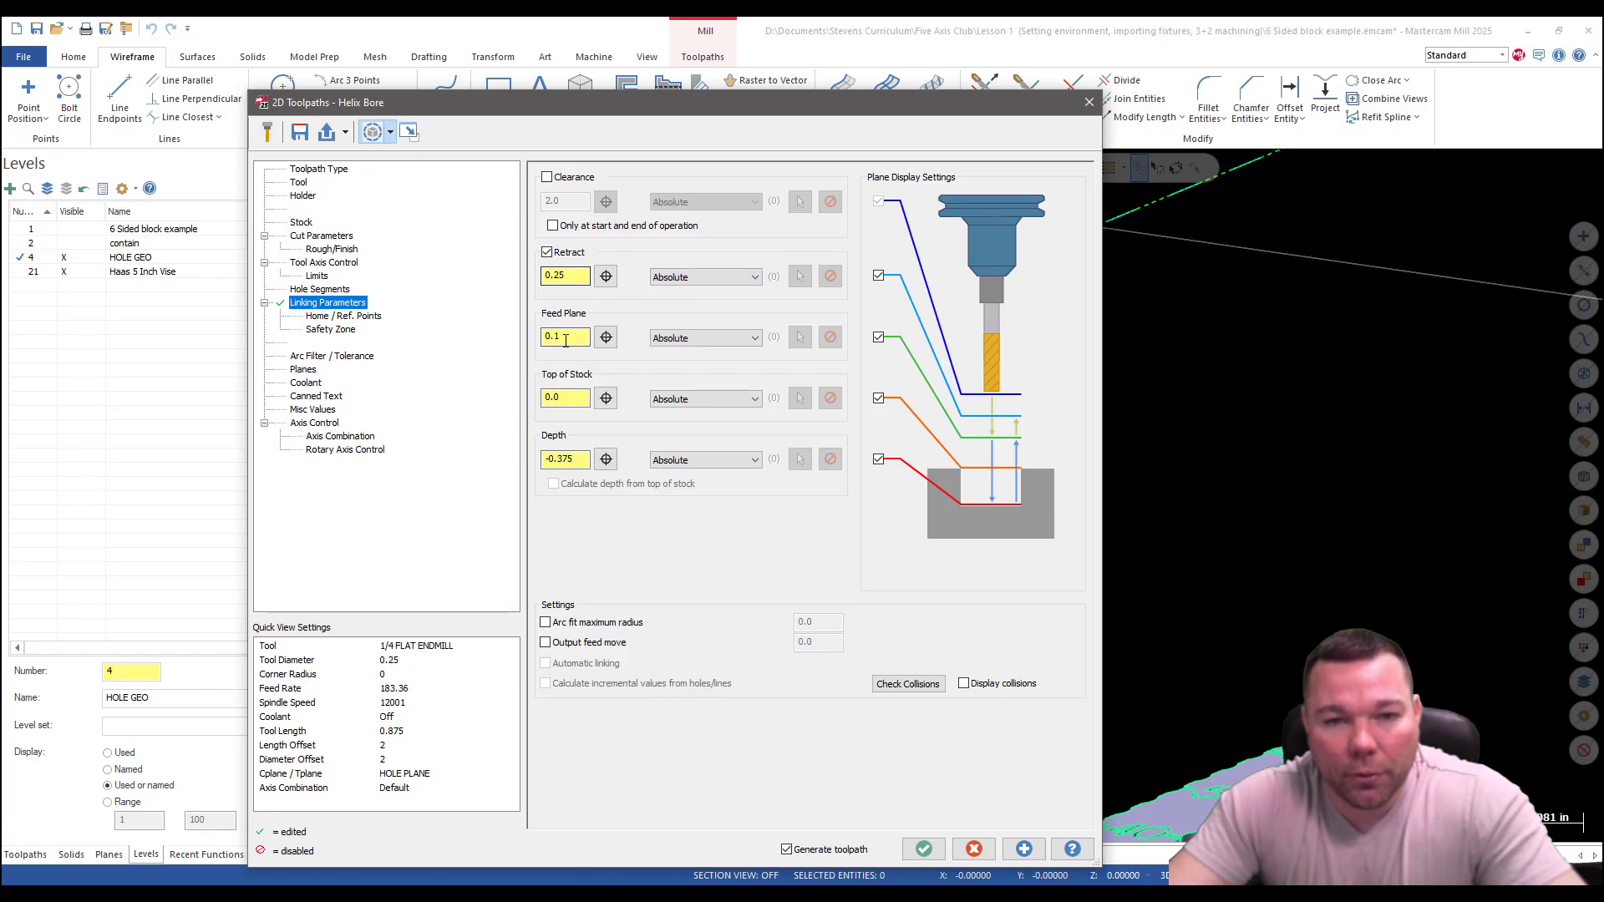
drag(565, 340, 536, 345)
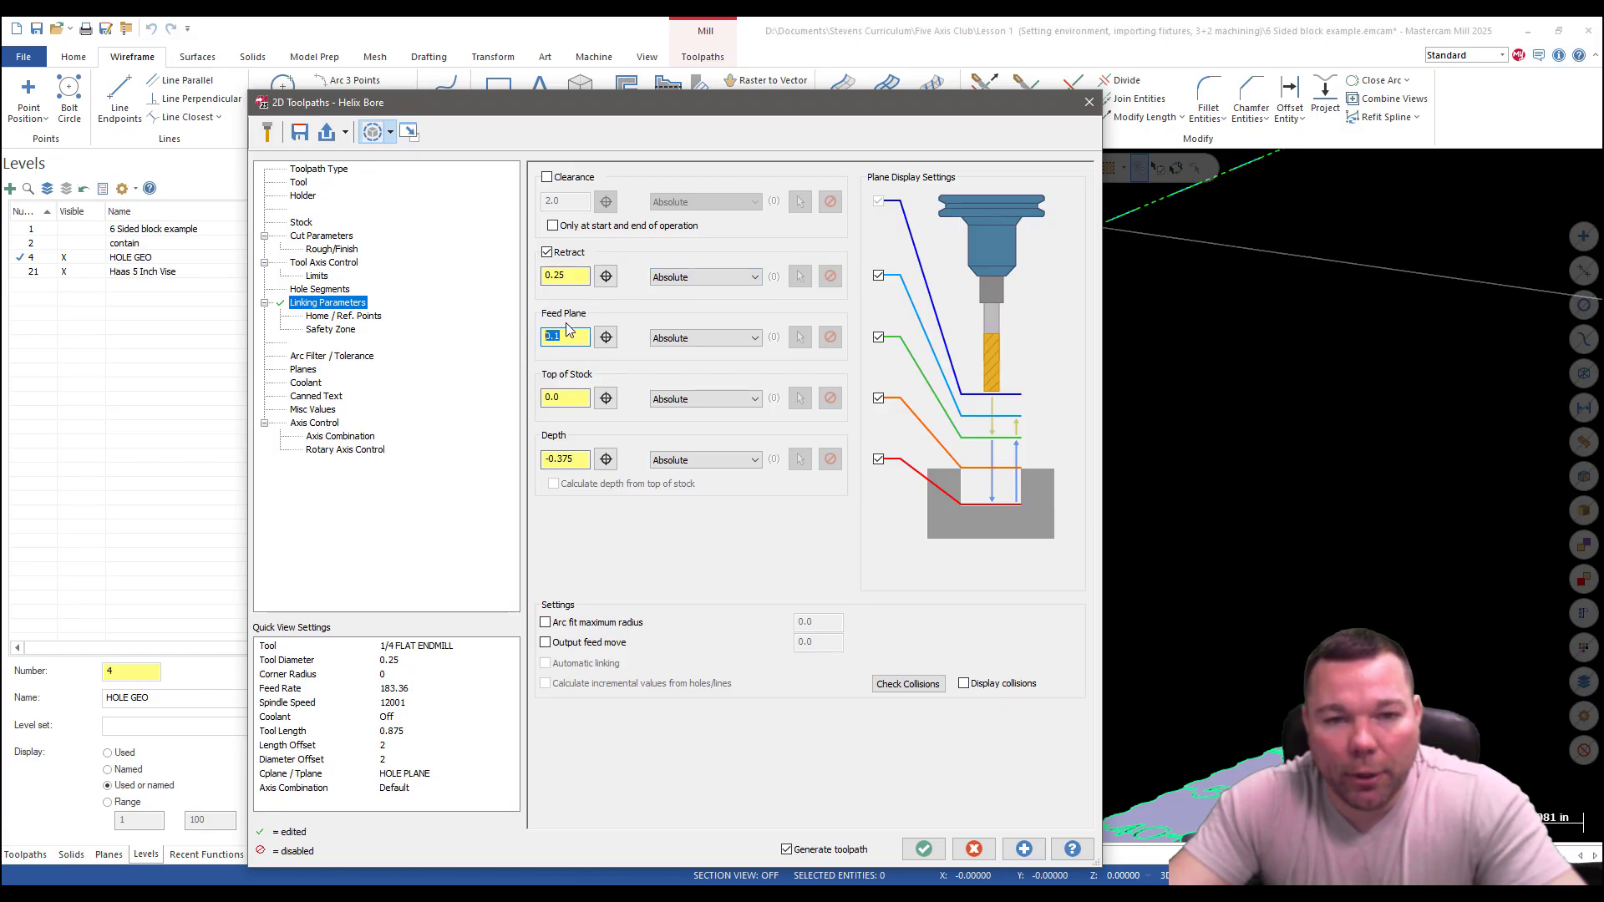
drag(572, 275, 507, 272)
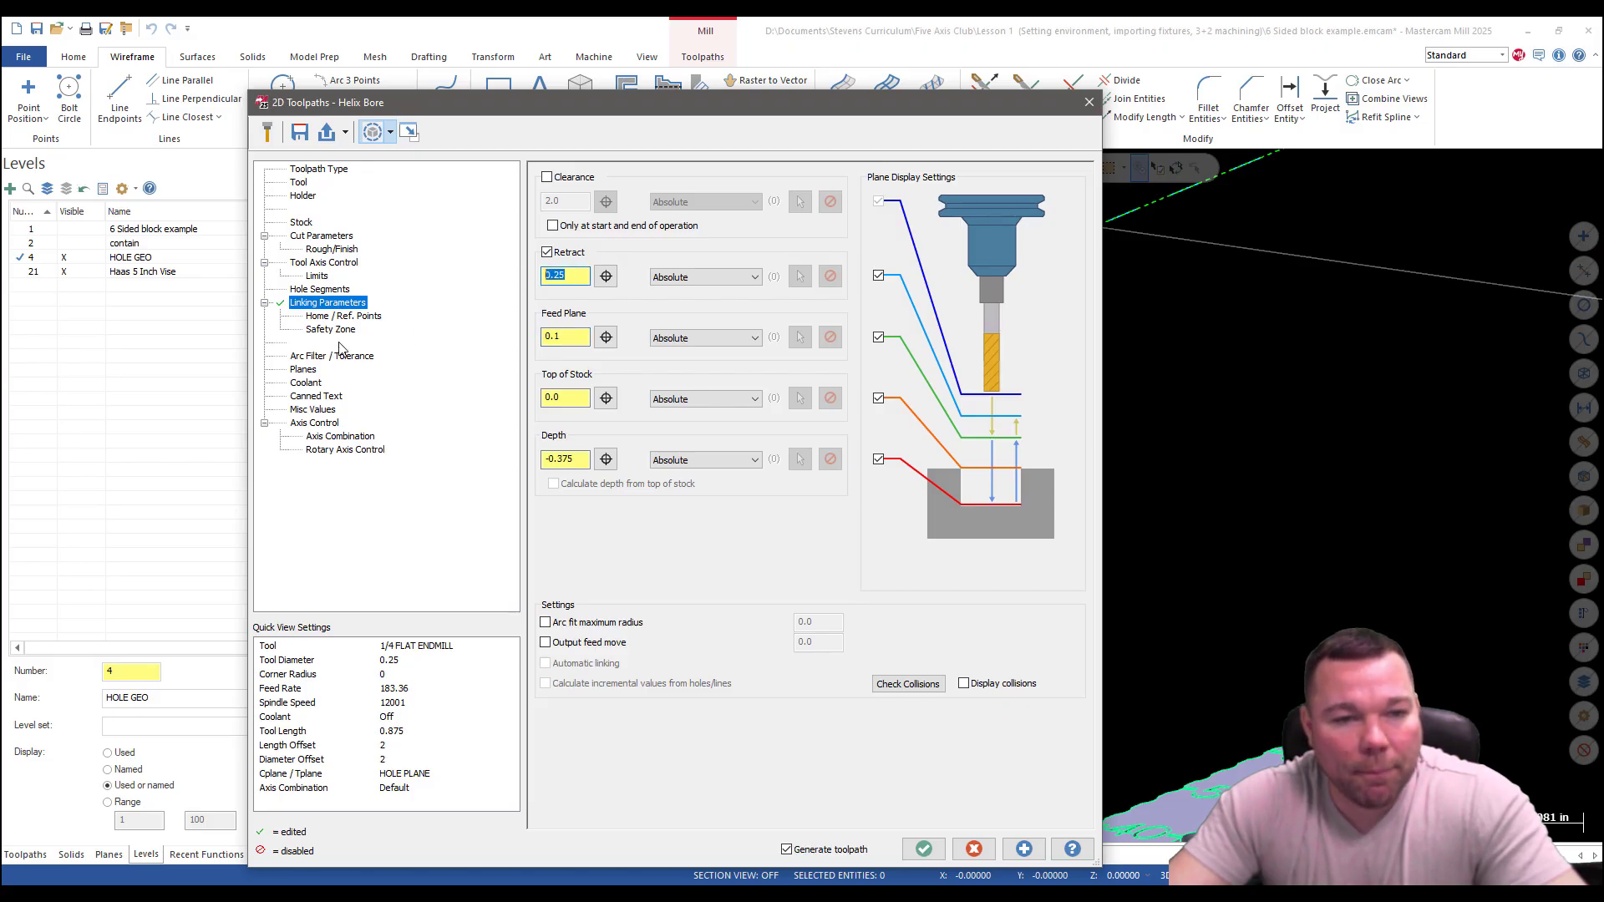
Set the tool plane's work offset to manual 0, accept the helix bore, and update HOLE PLANE with all operations using it.
click(304, 370)
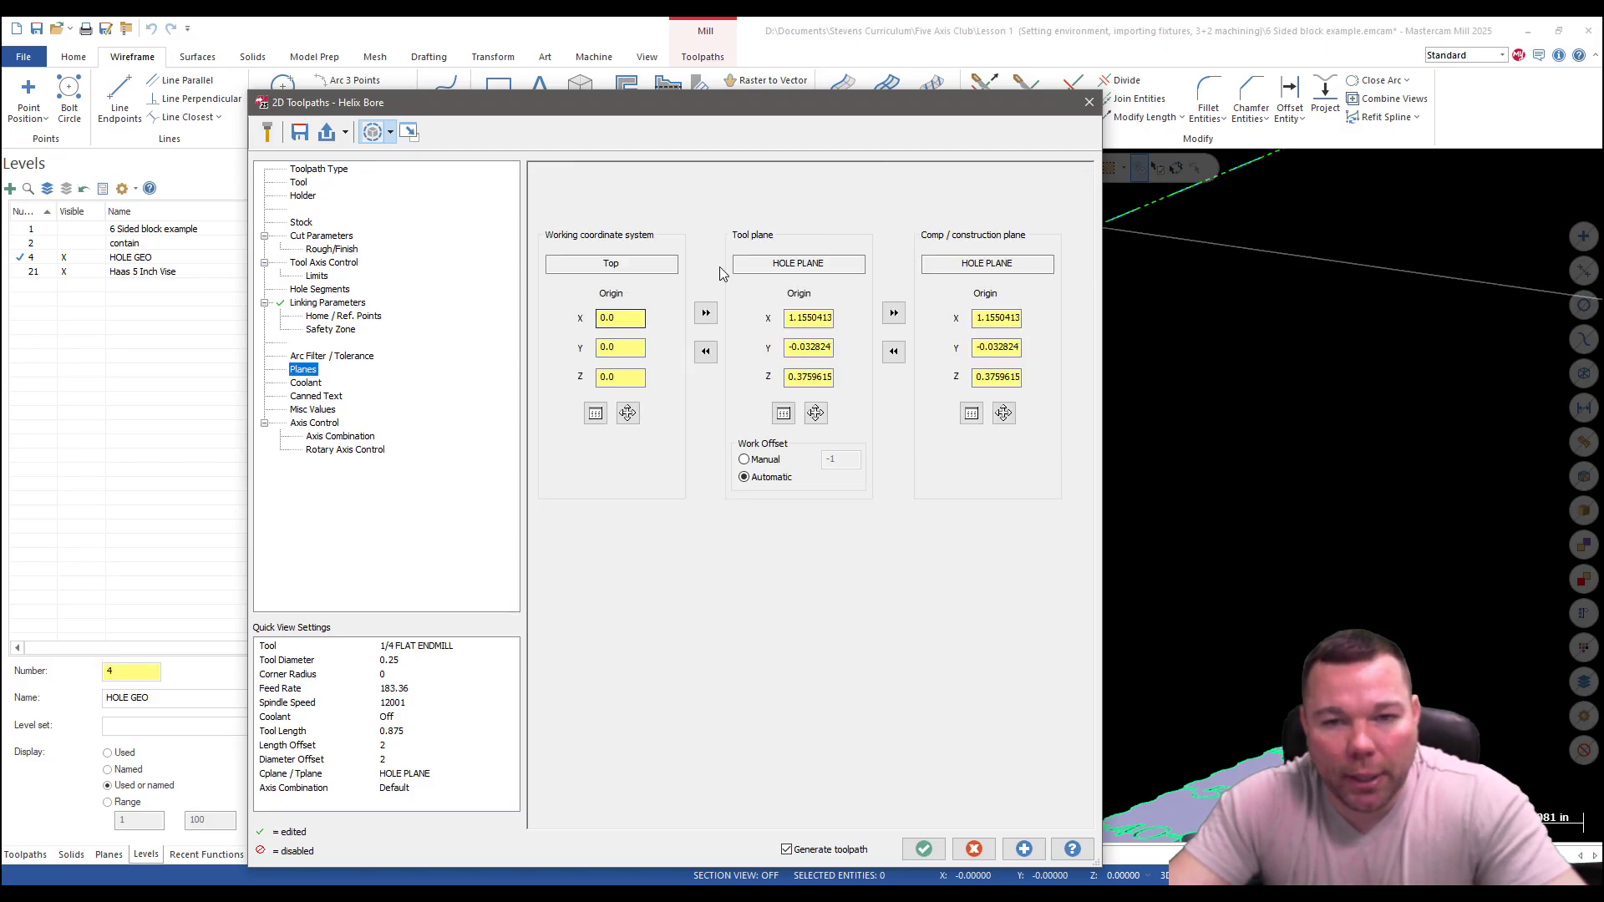
click(750, 462)
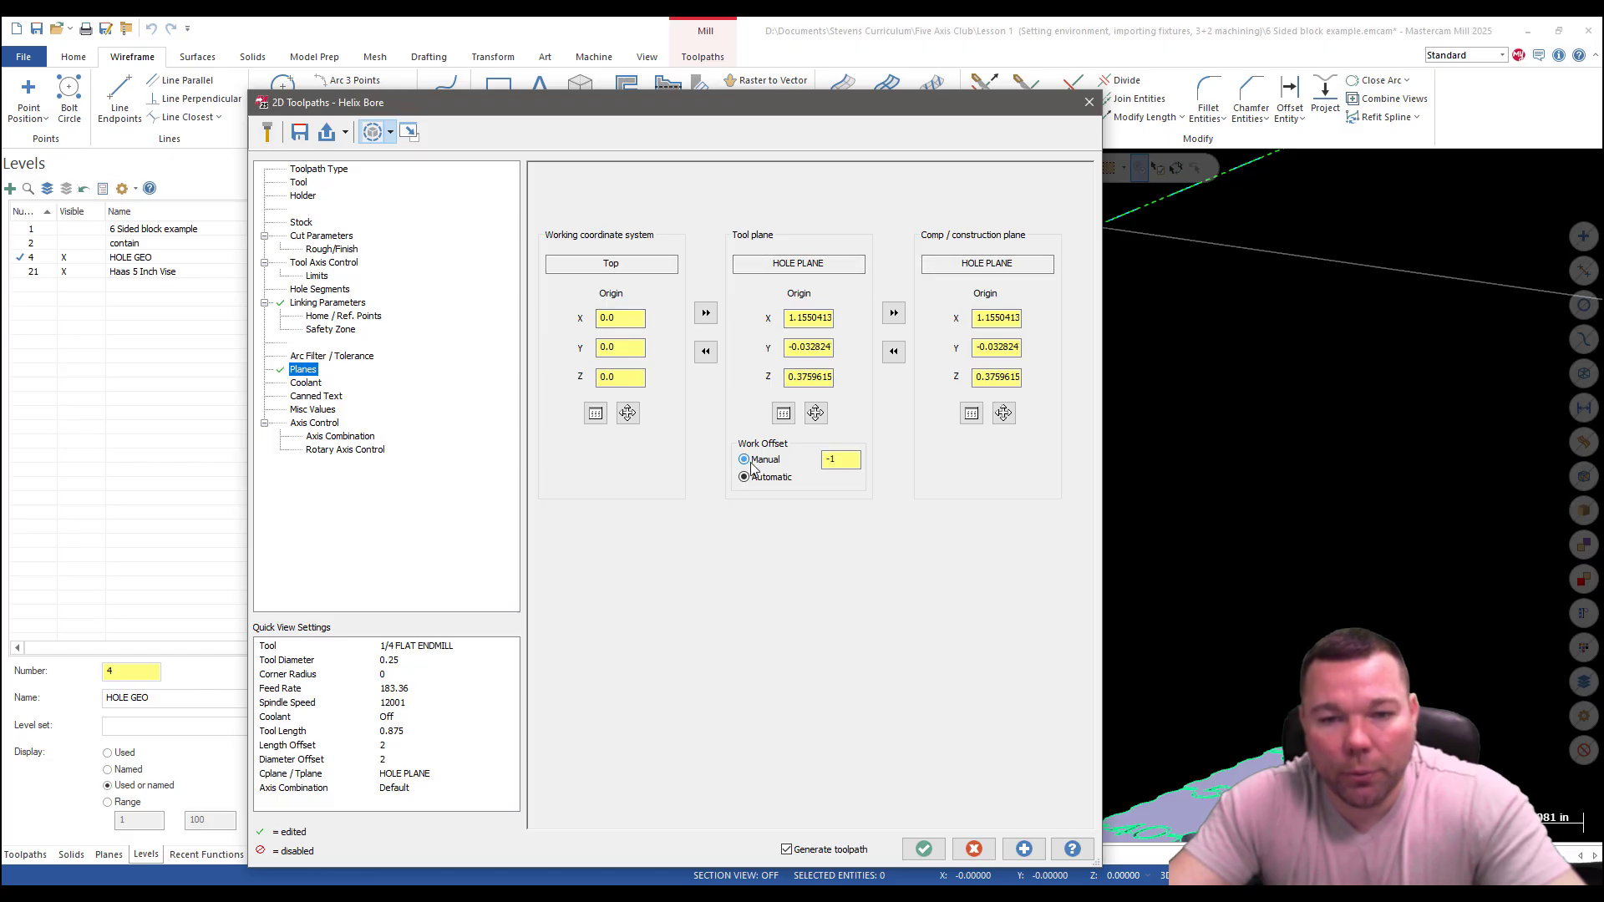
double_click(840, 461)
text(0)
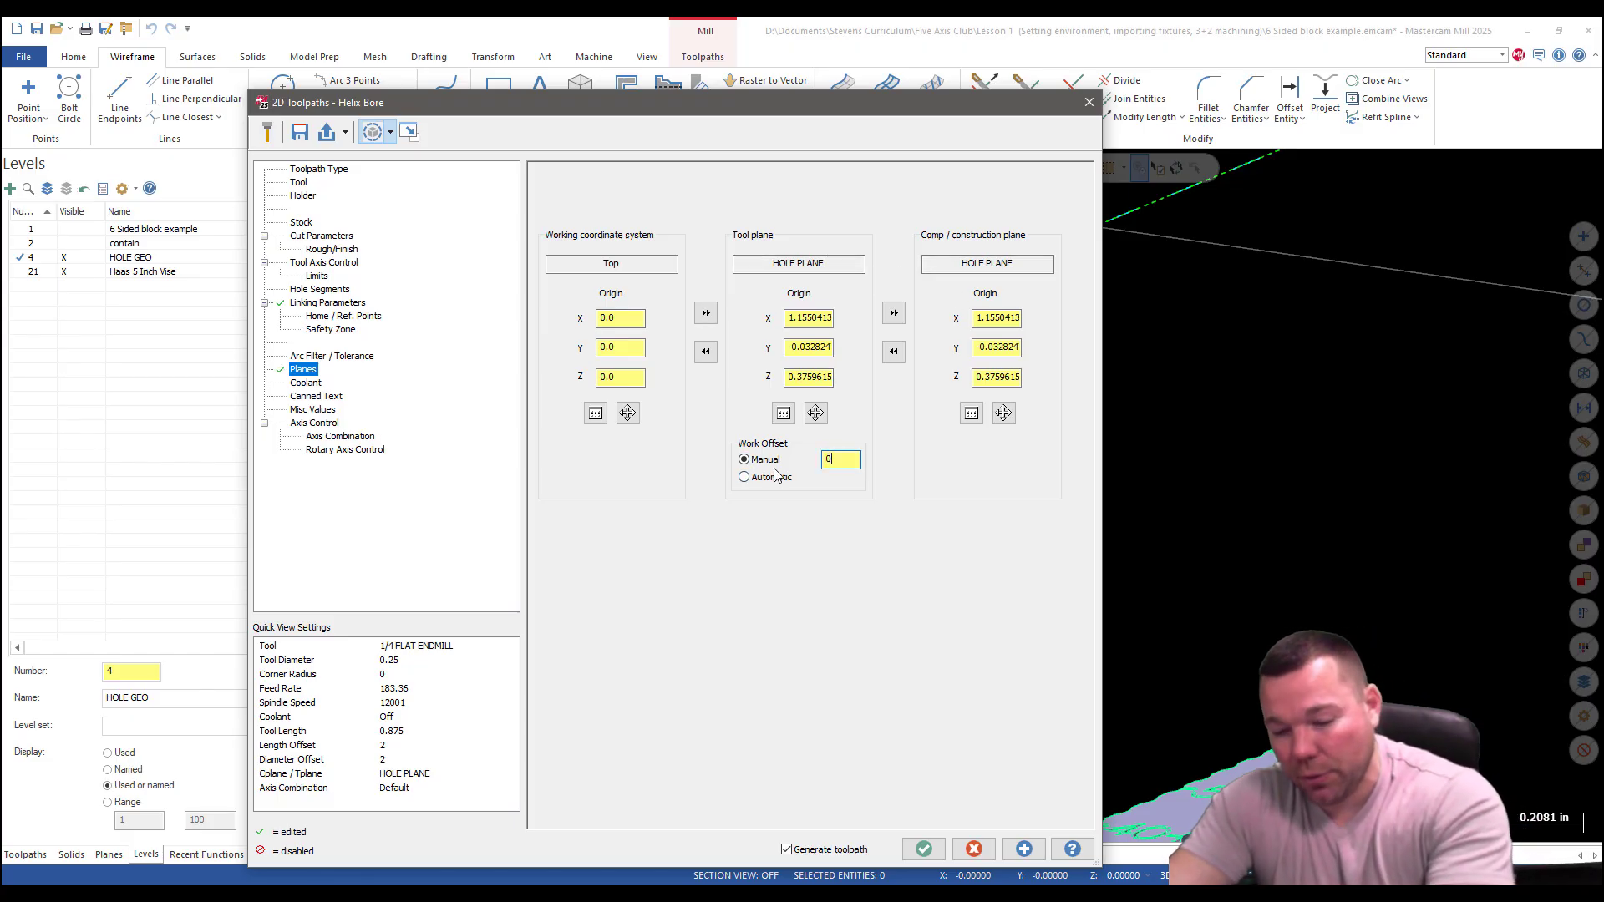
click(923, 849)
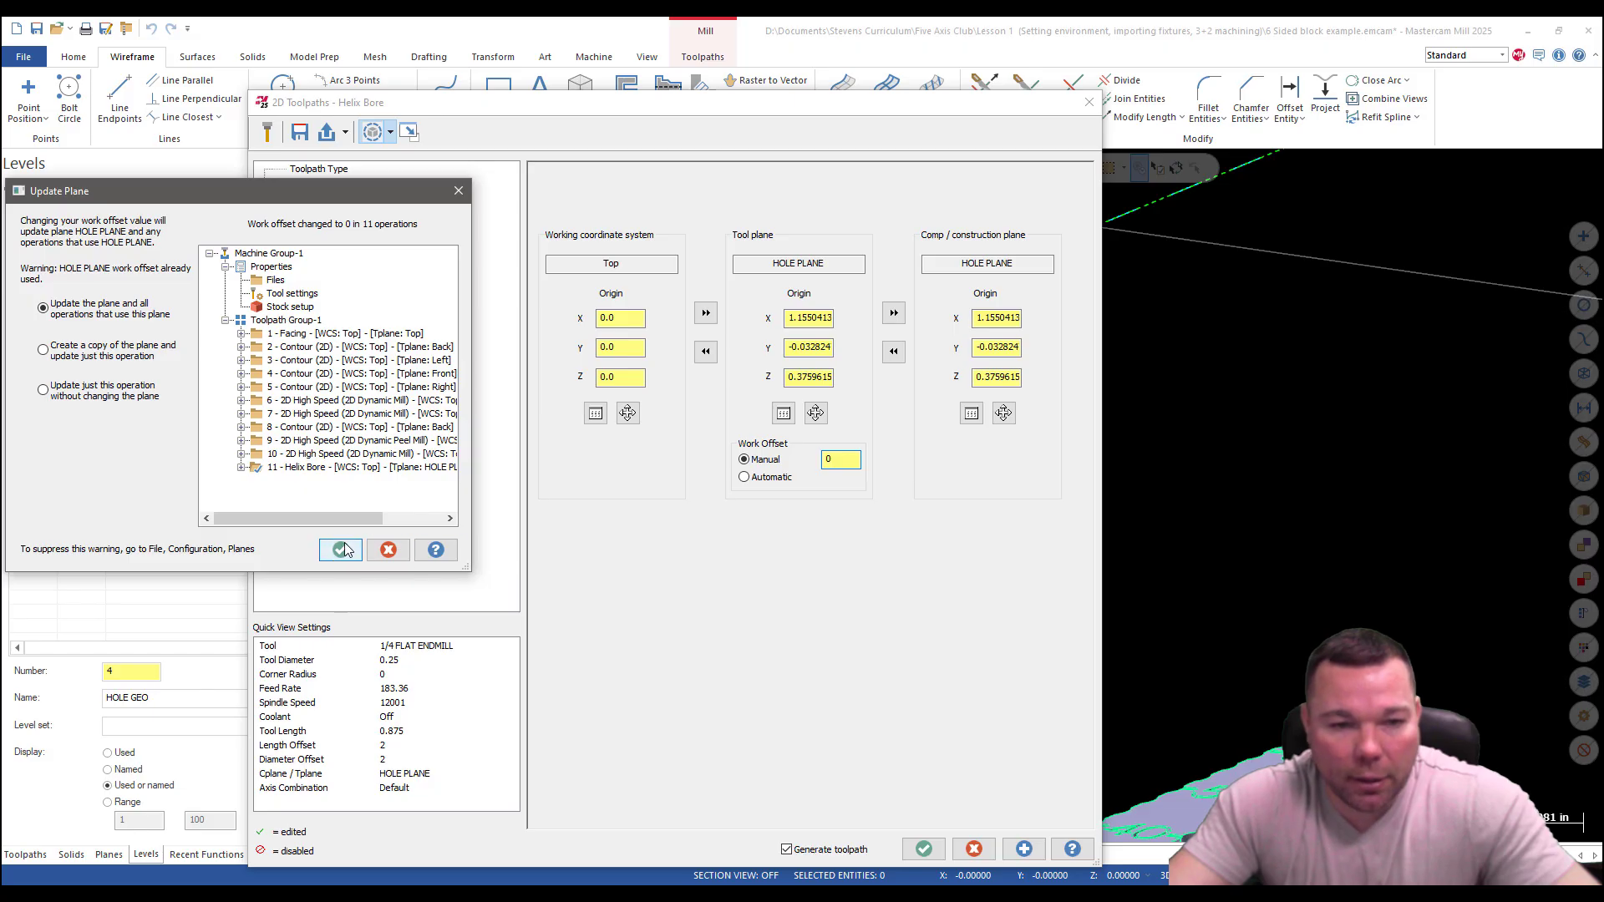
click(342, 550)
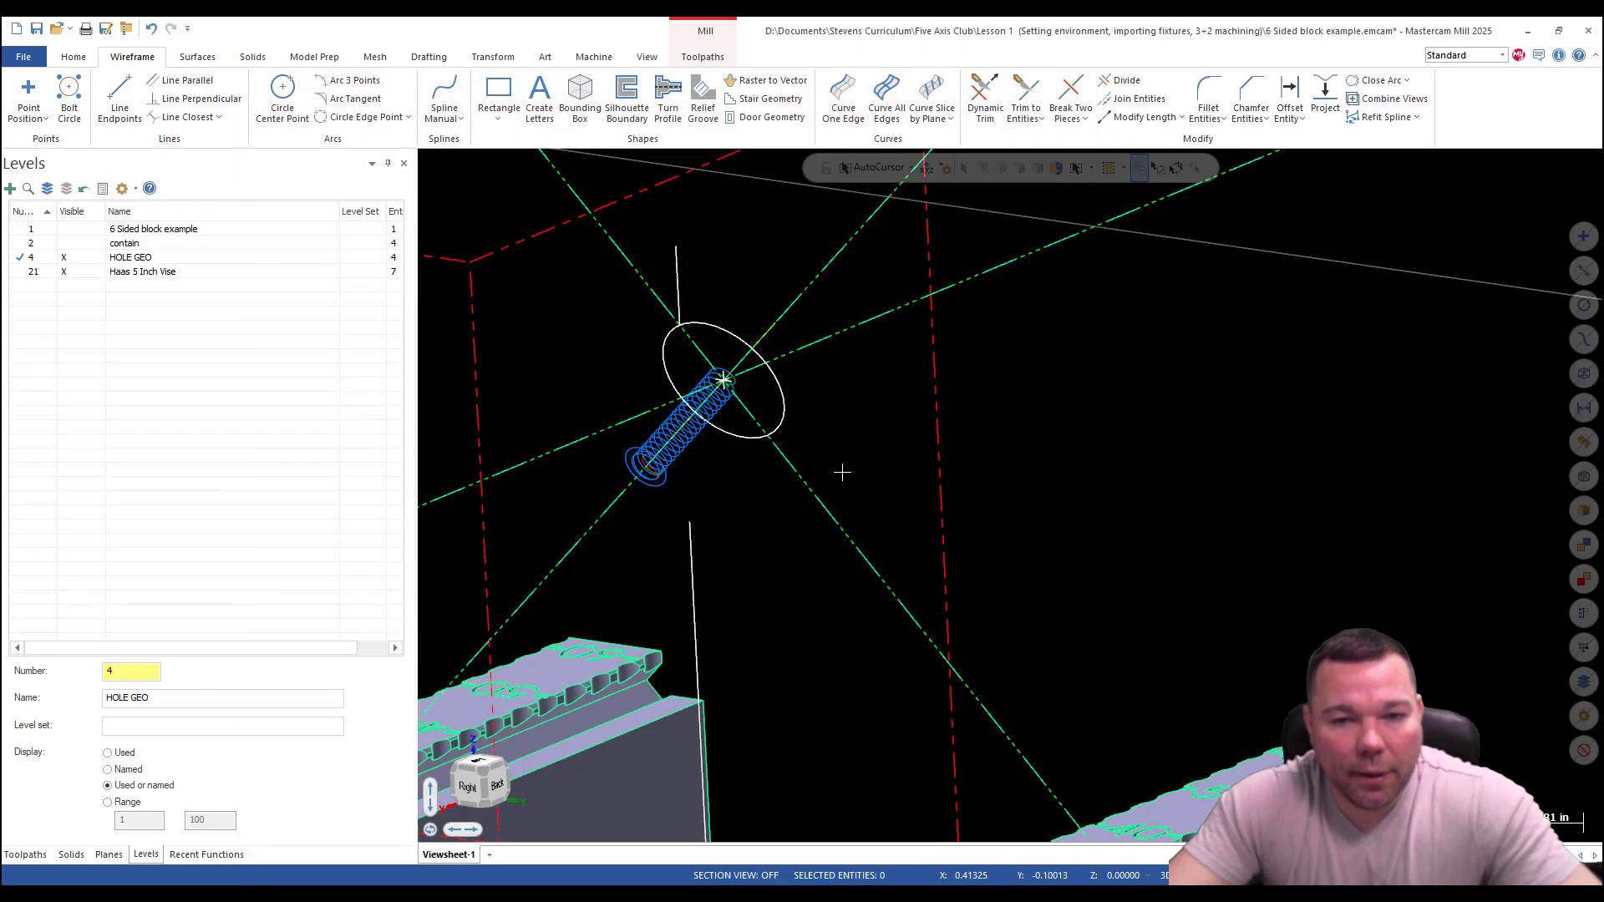
Examine the regenerated helix bore toolpath and show the 6 Sided block example level again.
mouse_move(843, 472)
middle_down()
mouse_move(835, 362)
mouse_move(865, 426)
middle_up()
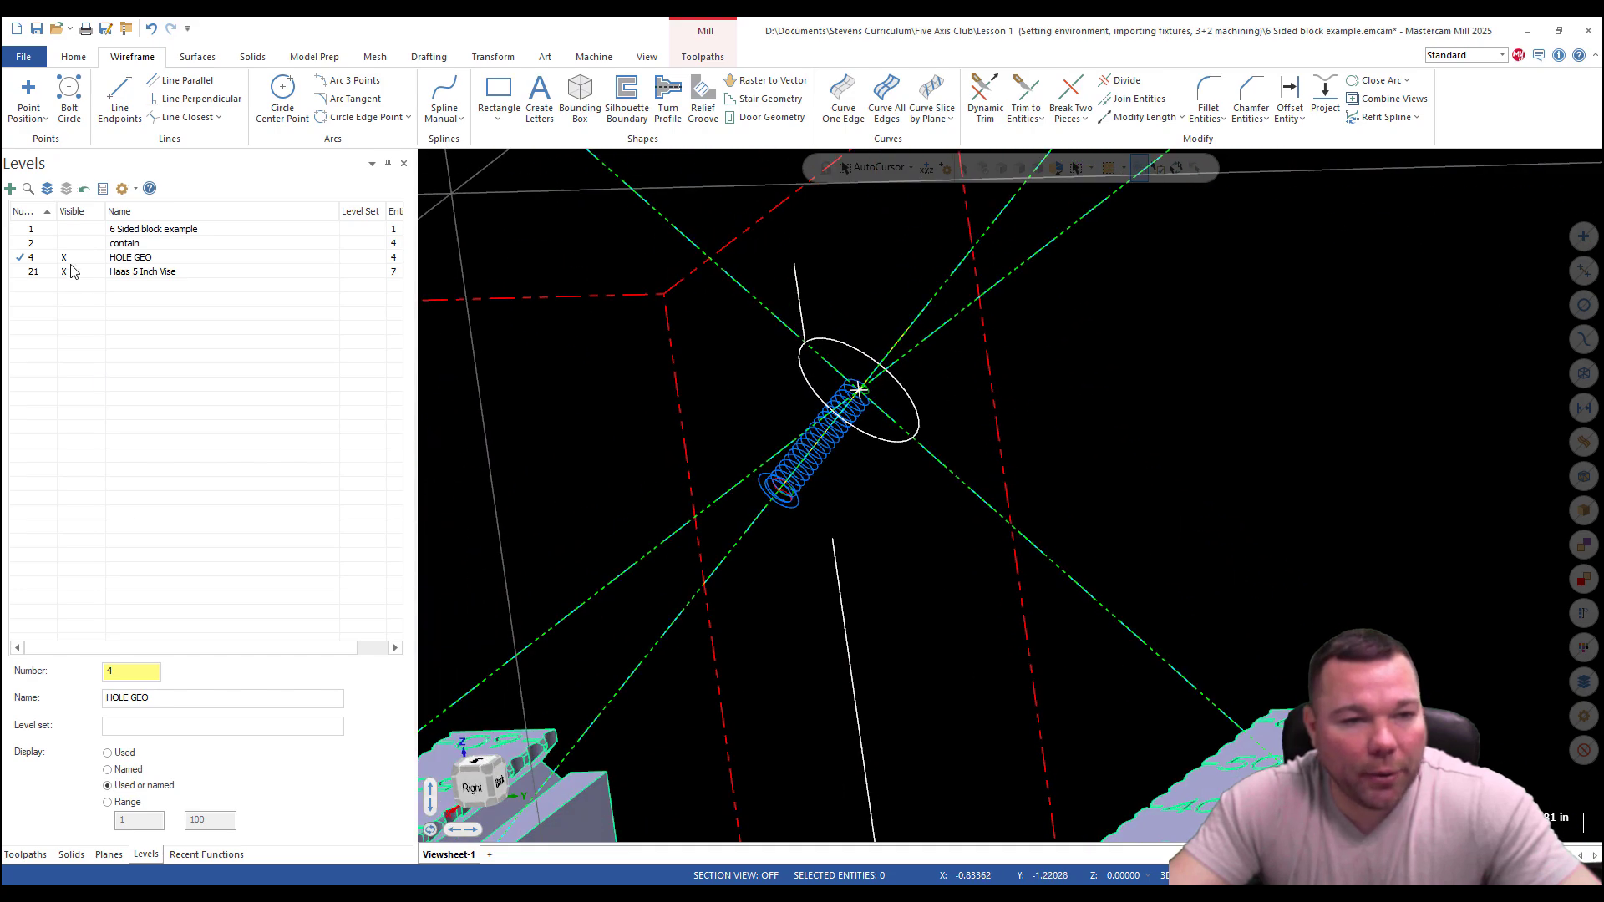
scroll(499, 585, down, 1)
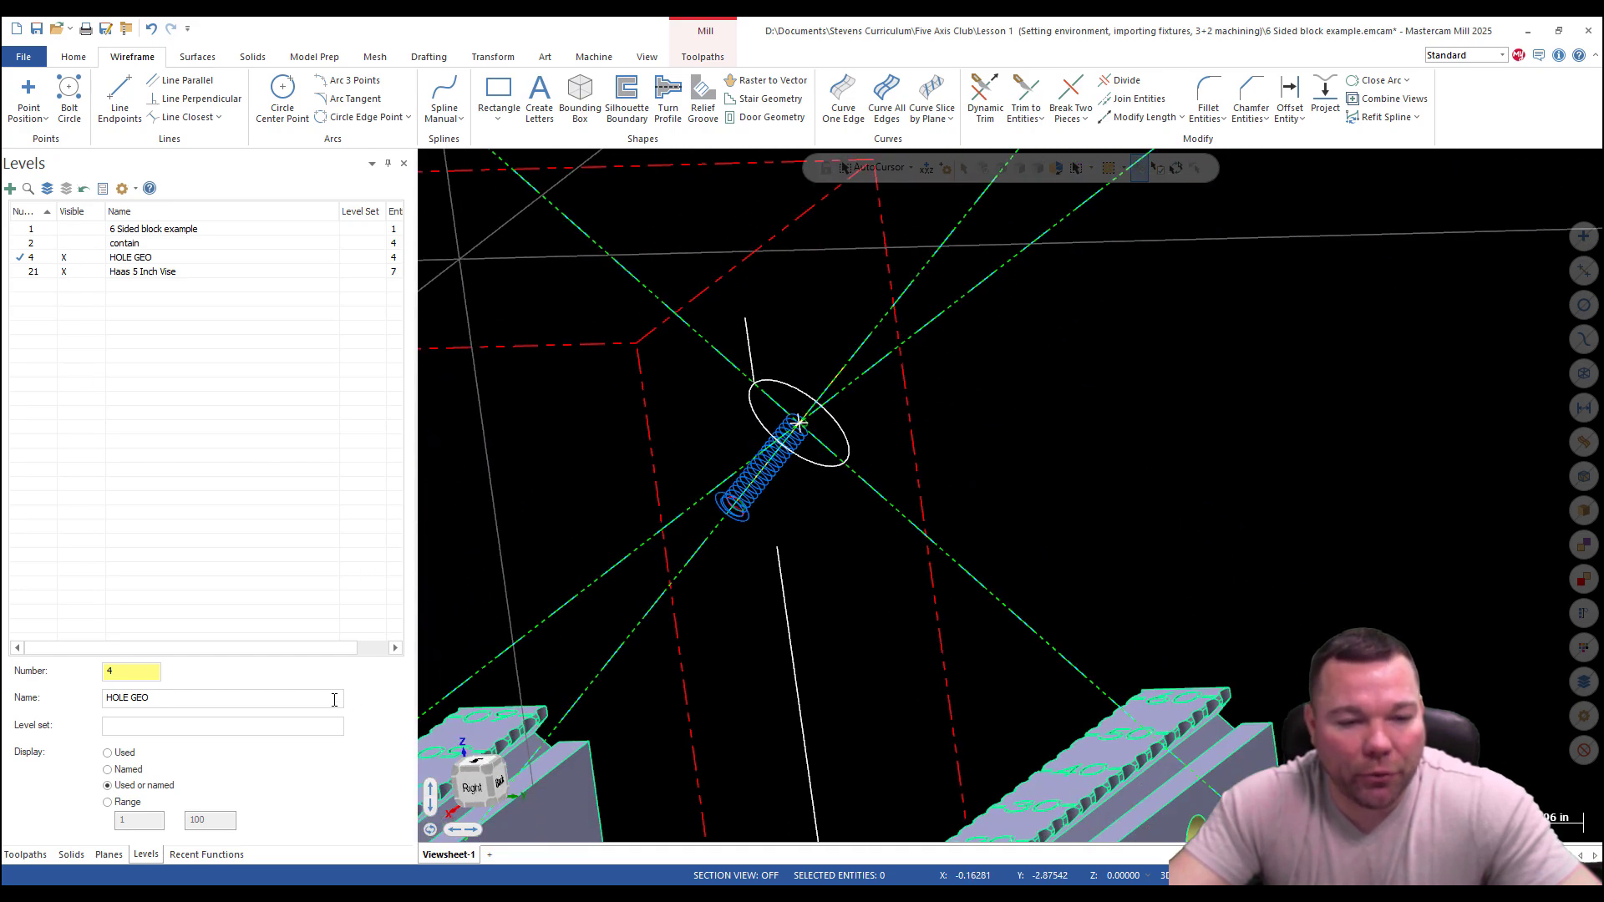
scroll(674, 615, down, 2)
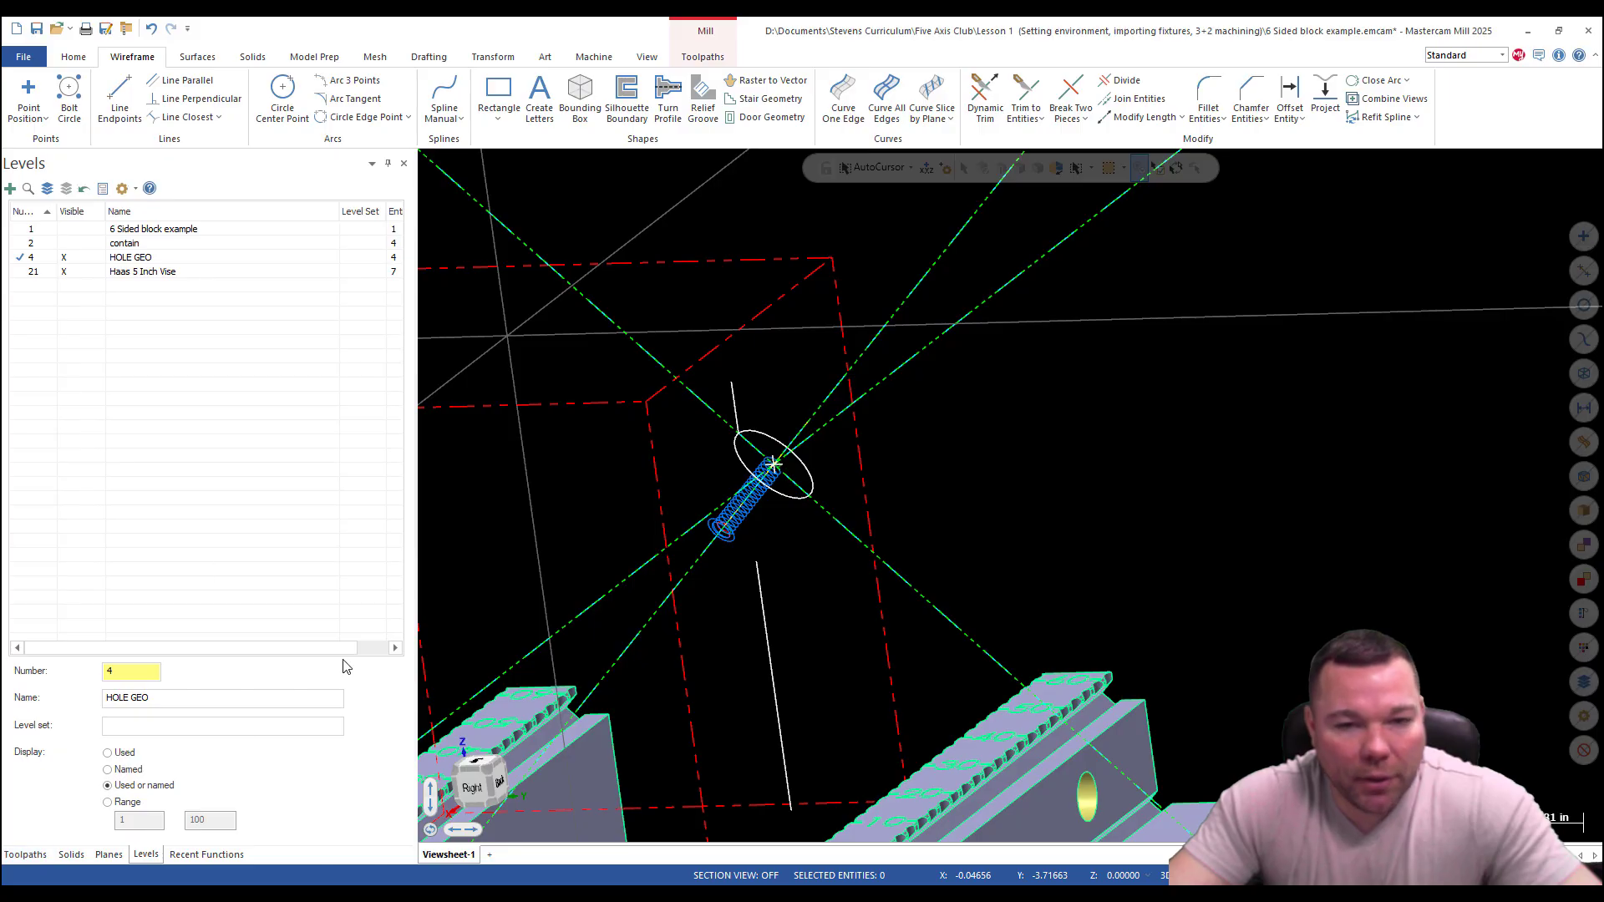
click(70, 230)
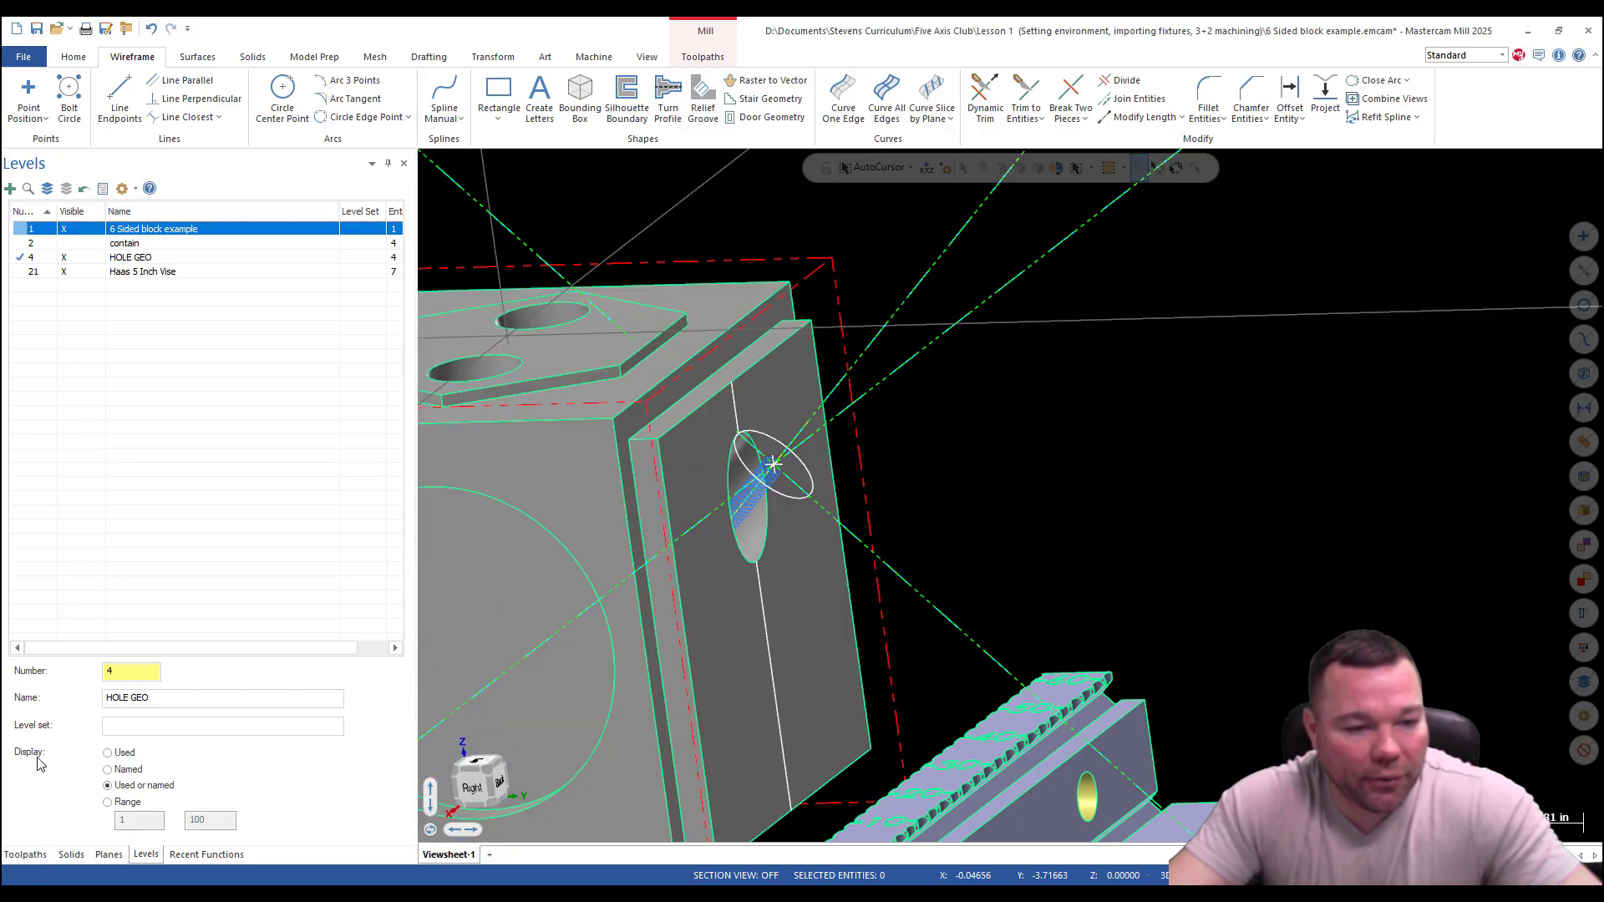
Select all toolpath operations and launch Verify for them.
drag(27, 854, 146, 812)
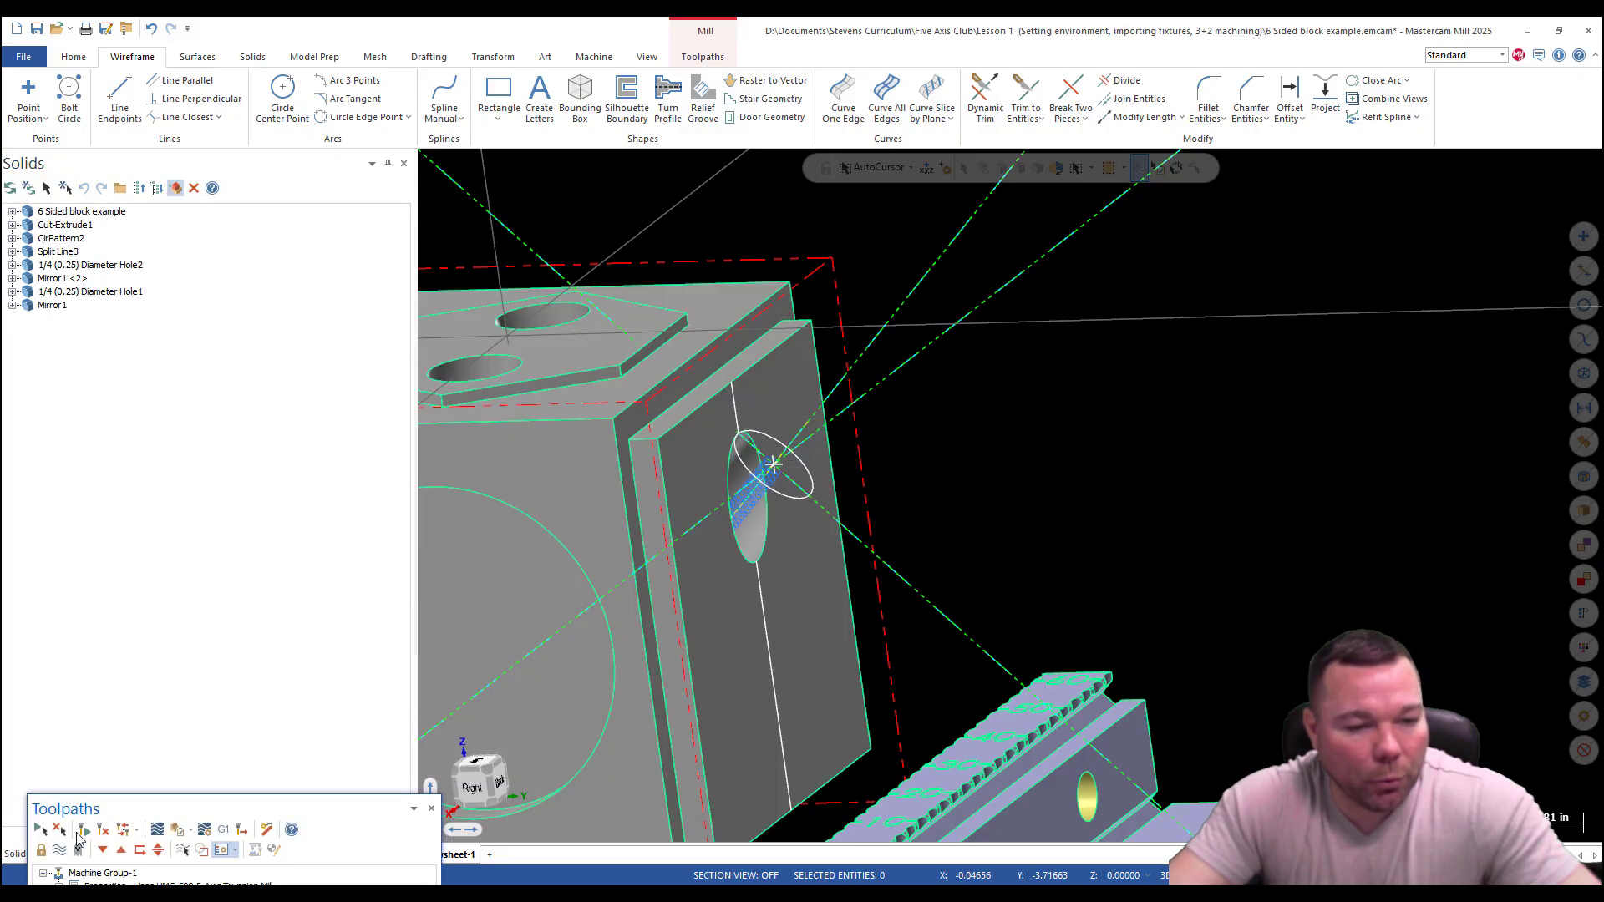
double_click(146, 811)
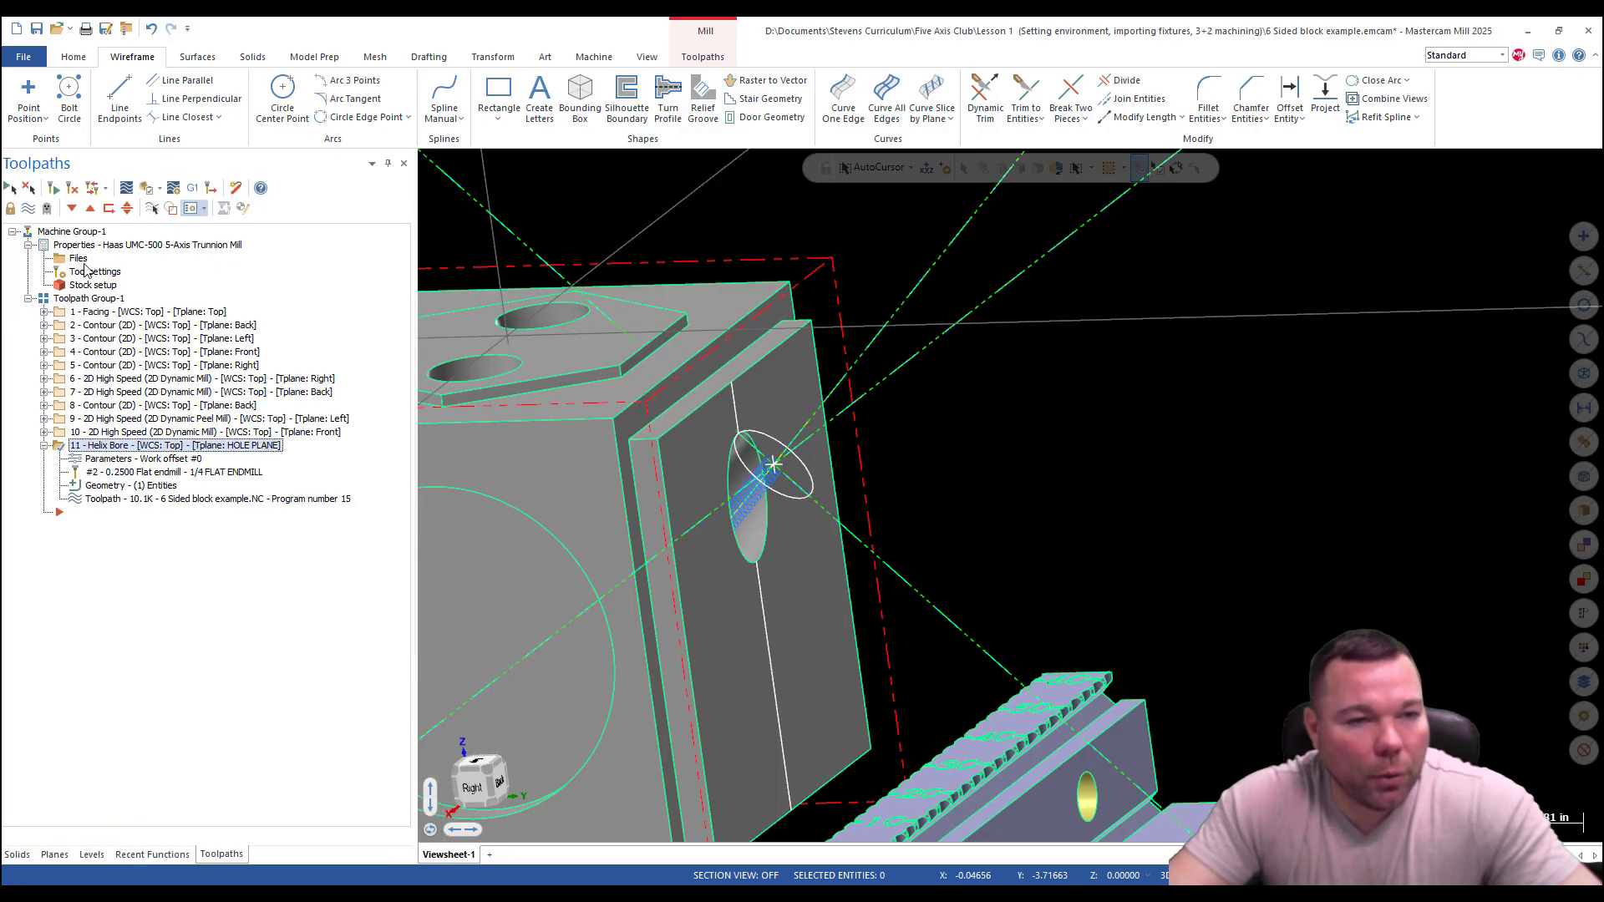
click(22, 188)
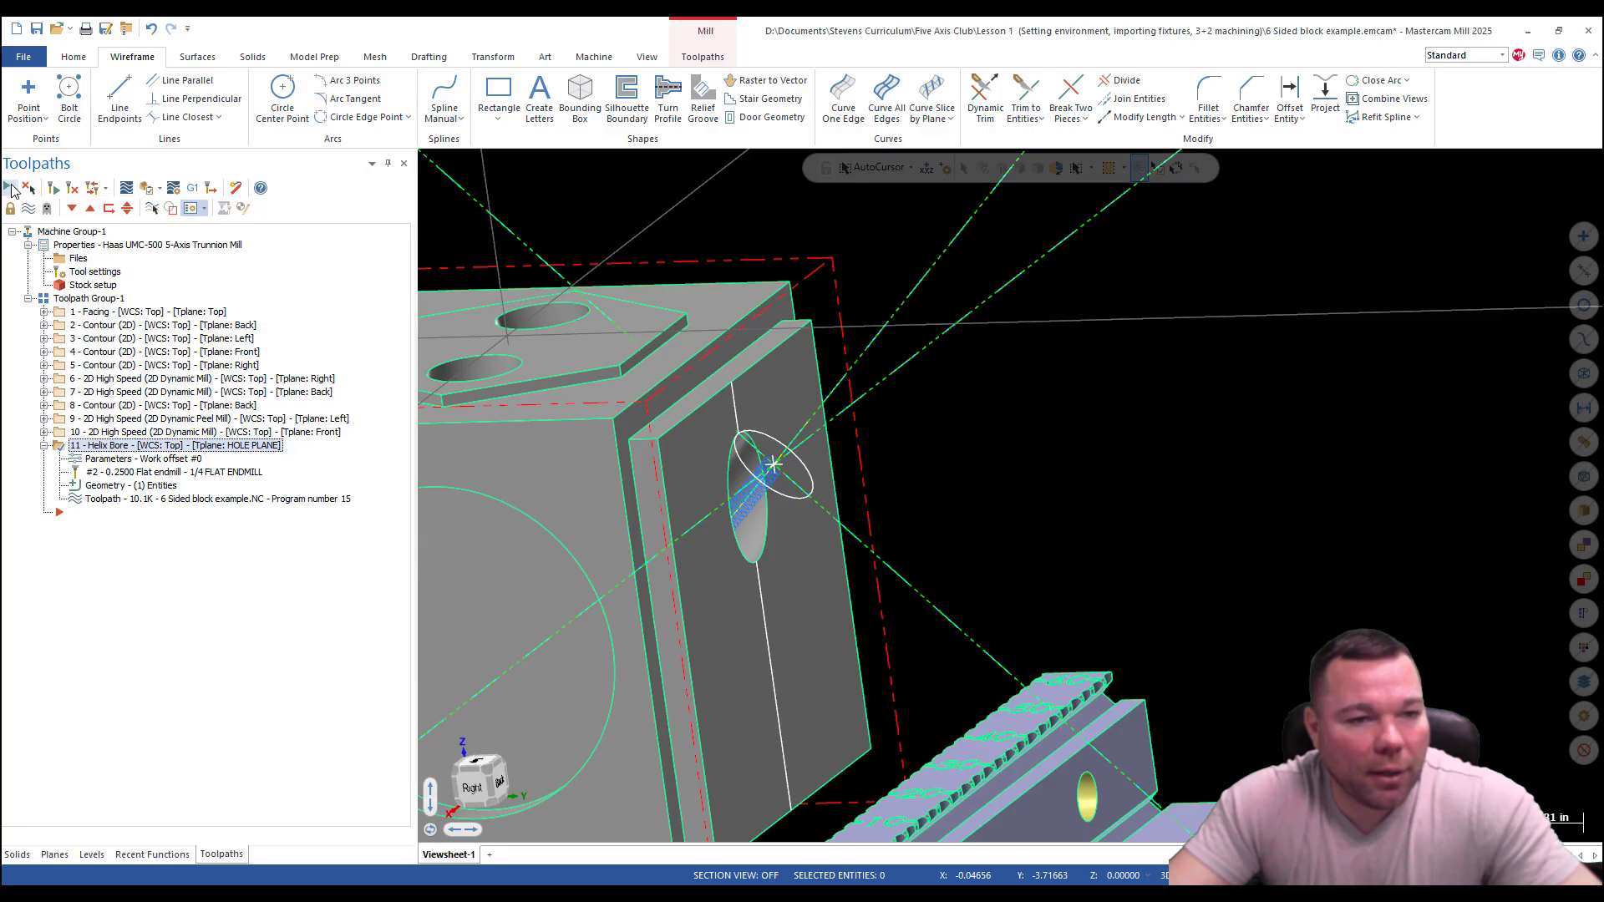
click(147, 188)
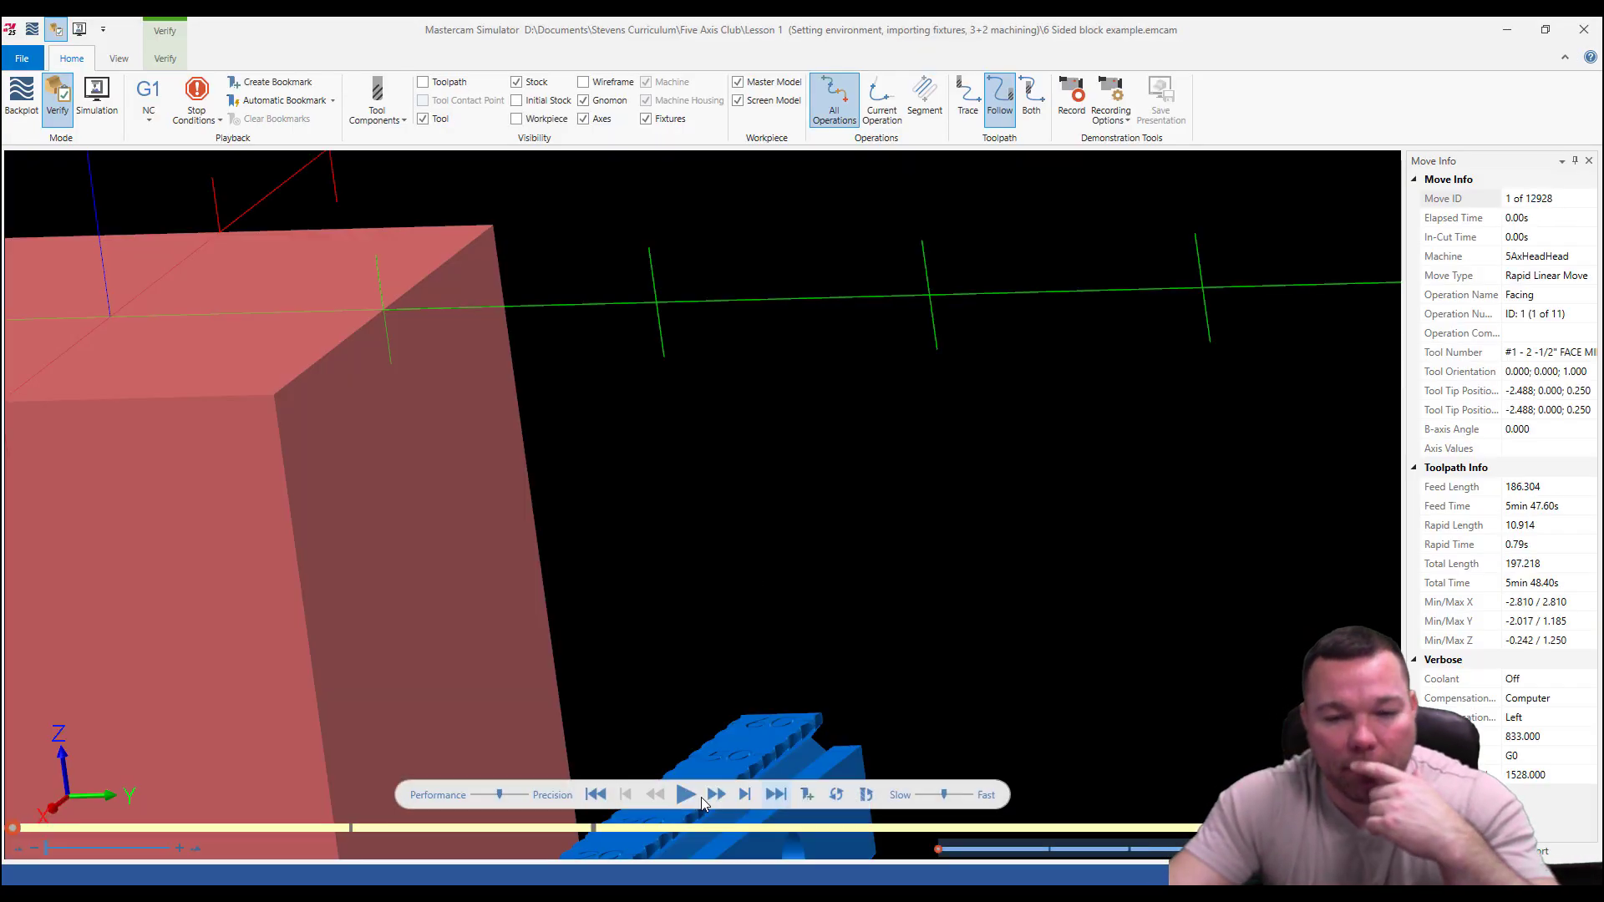
Play the verification of all operations at a faster speed and examine the machined angled hole up close.
click(684, 795)
drag(944, 795, 954, 796)
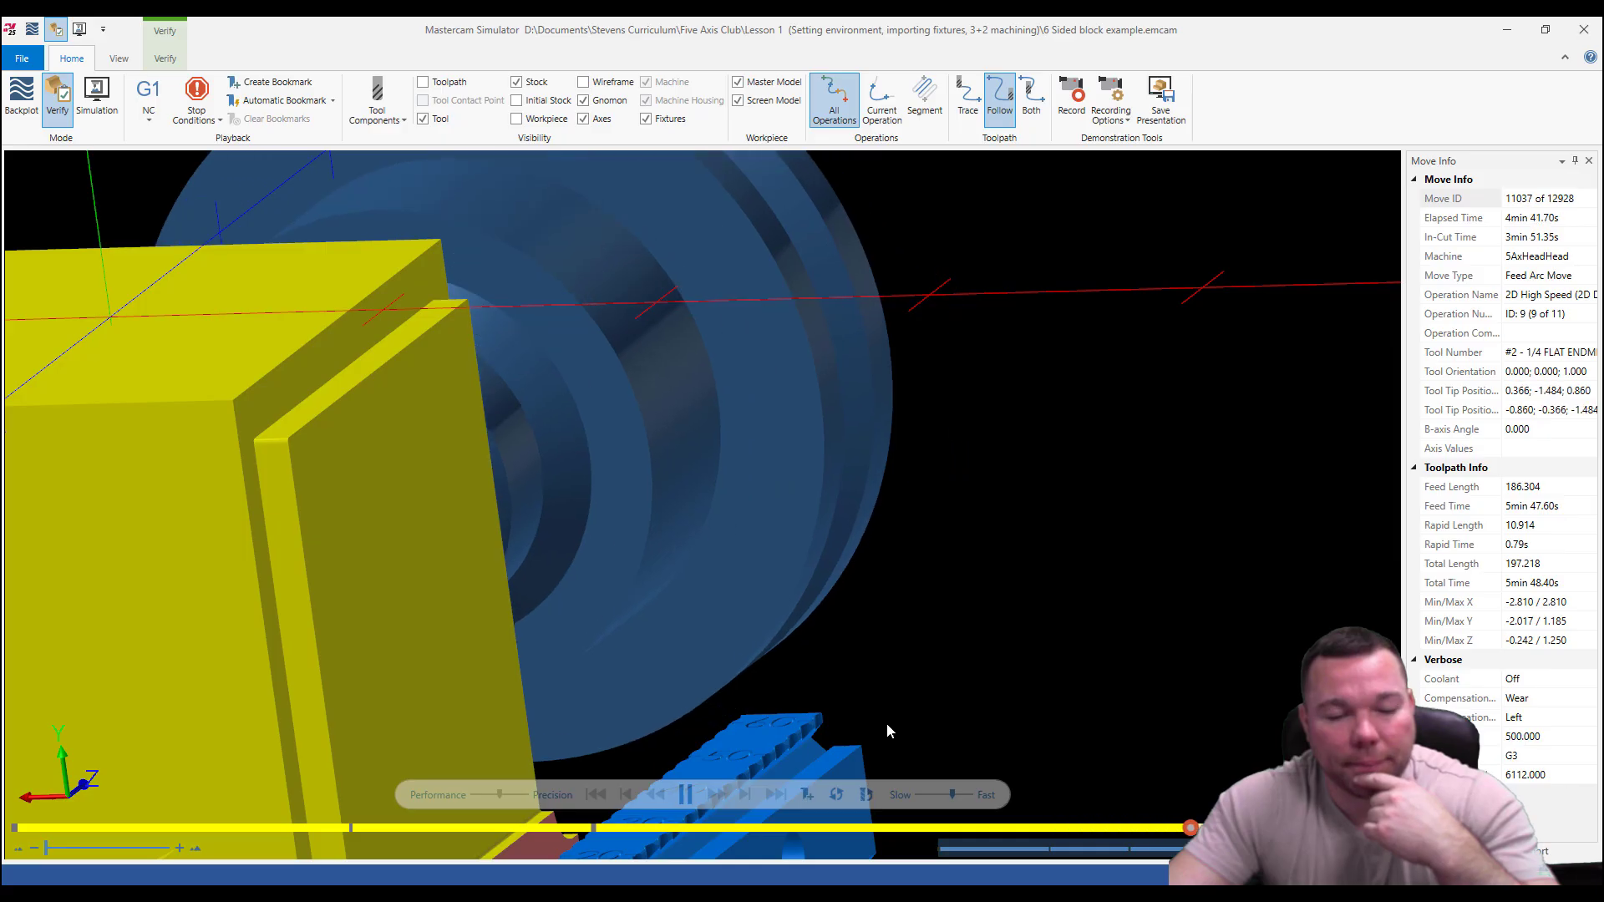
scroll(401, 581, up, 10)
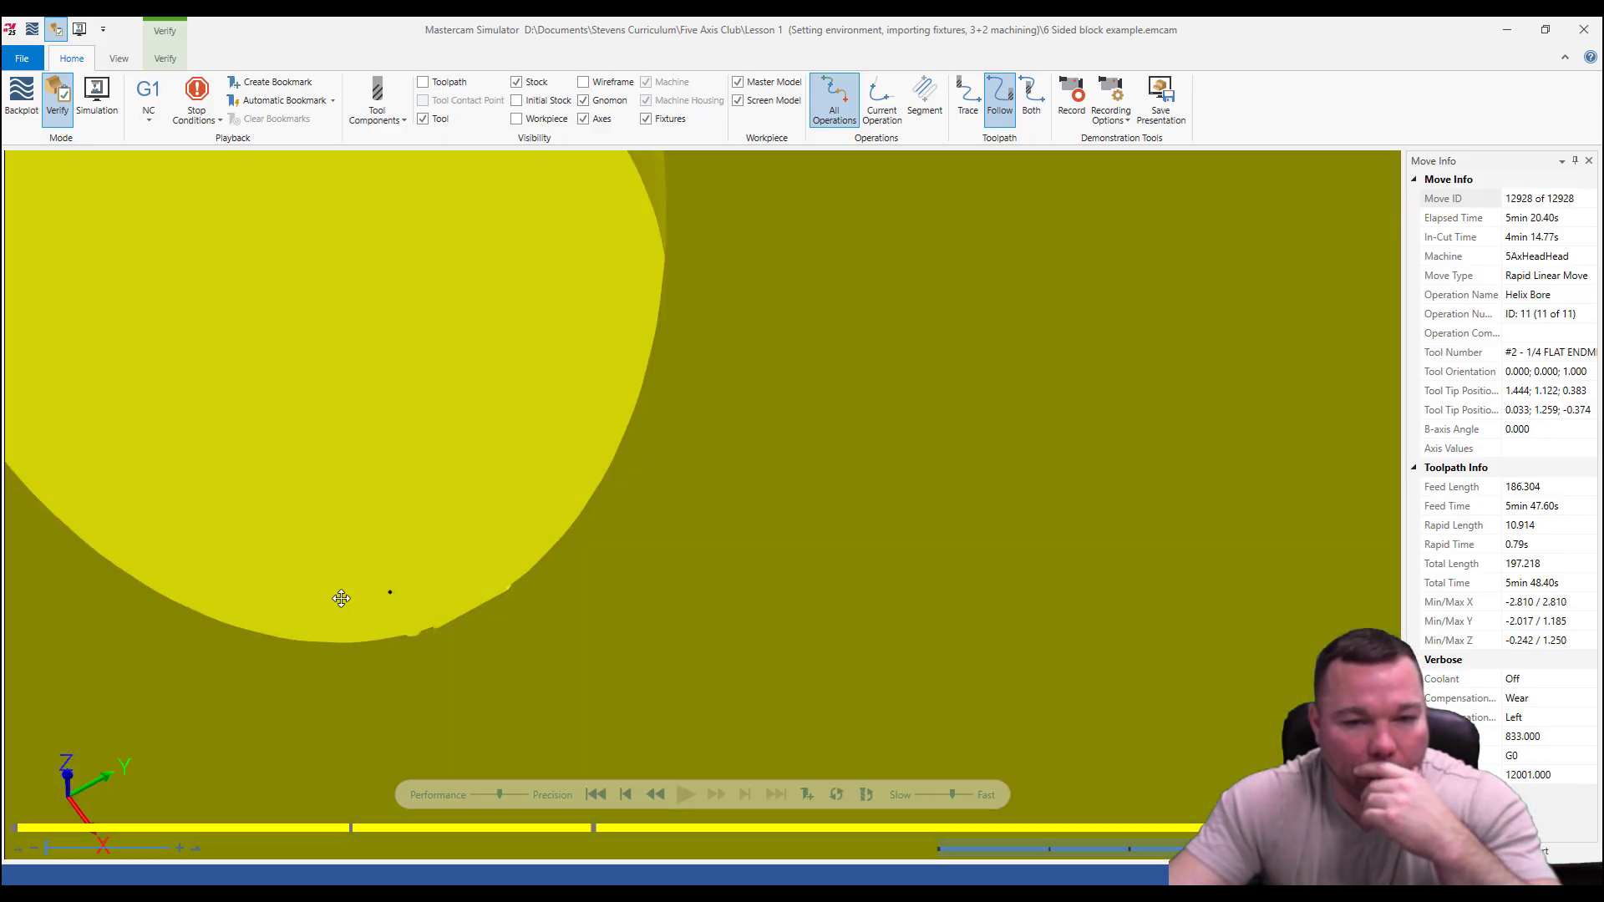
middle_drag(341, 598, 379, 567)
scroll(476, 617, down, 5)
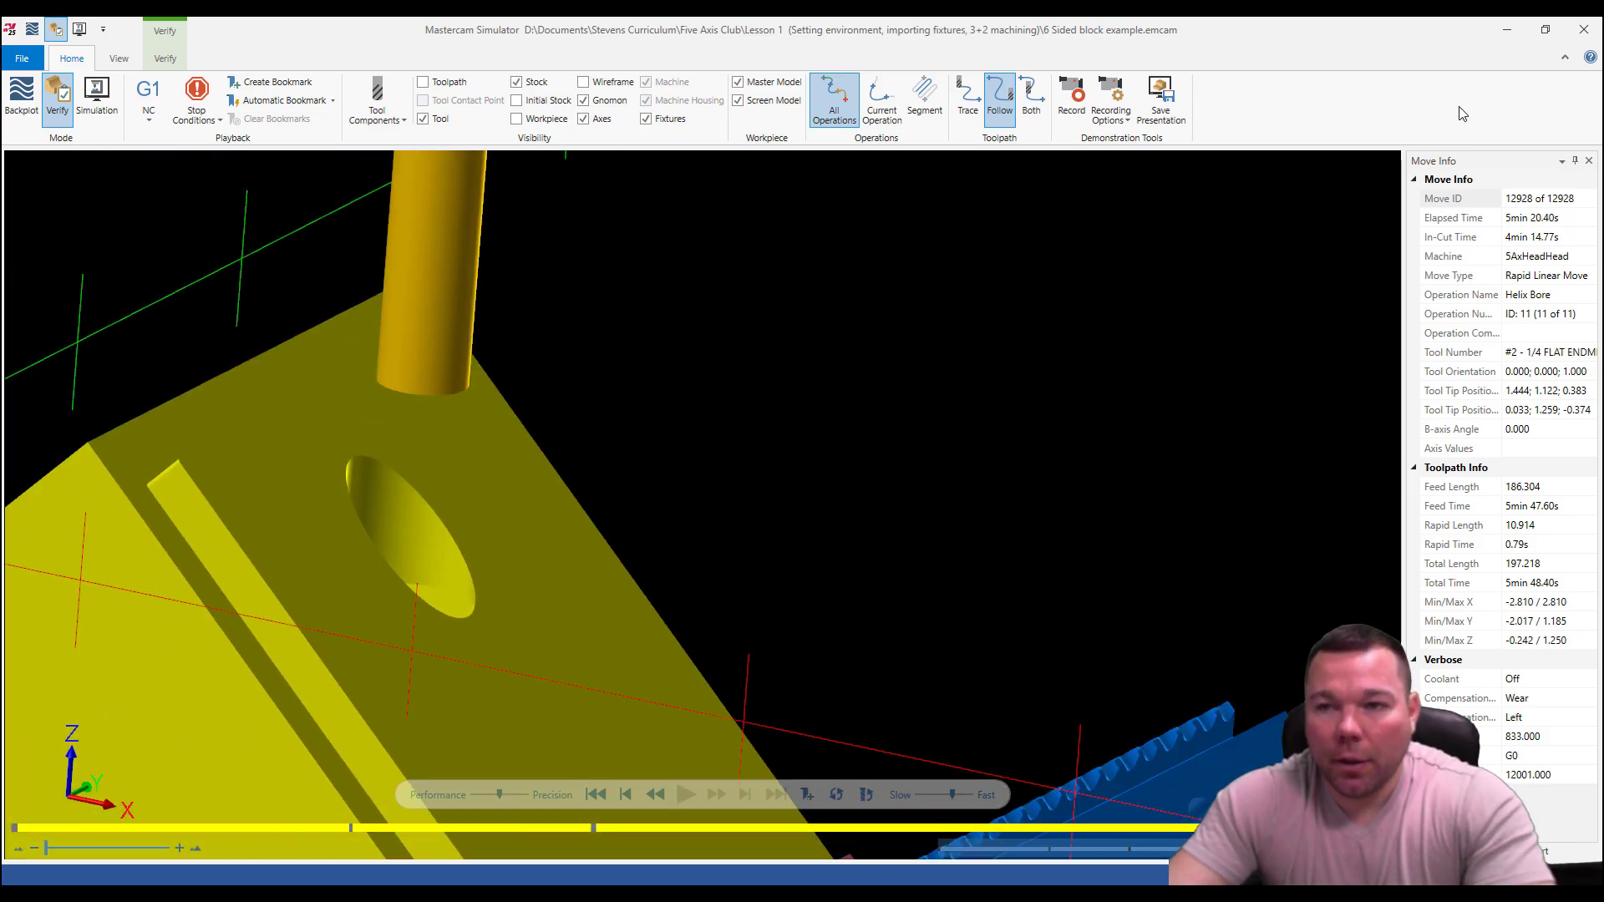
Close the verification, inspect the helix bore's entry, and set its entry/exit arc sweep to 90 degrees.
click(1584, 29)
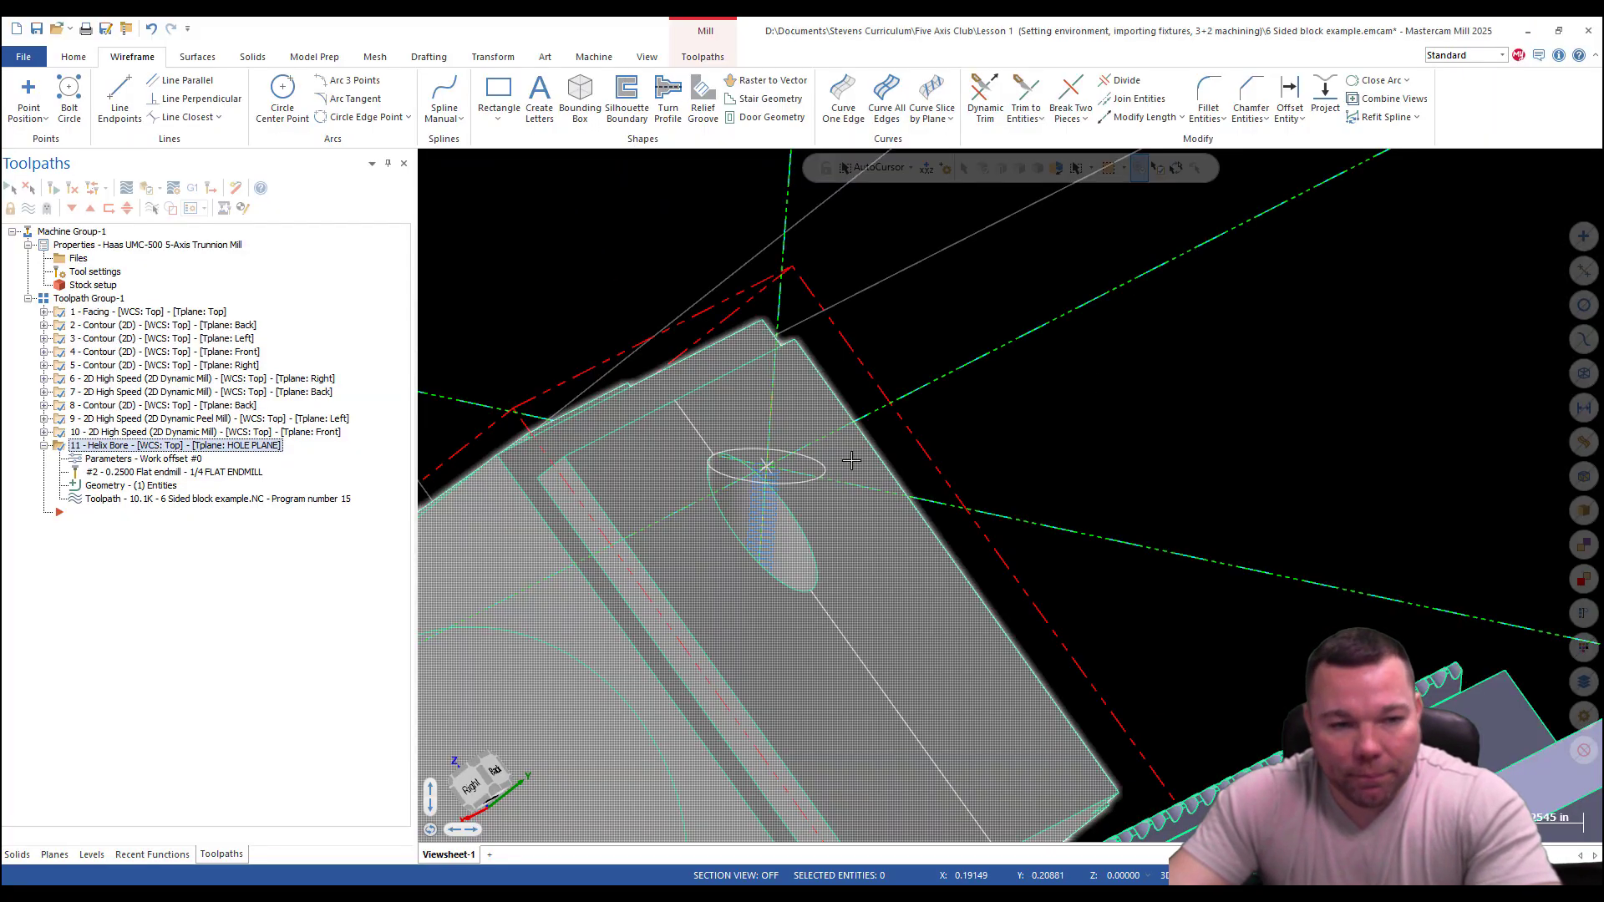
middle_drag(797, 422, 785, 502)
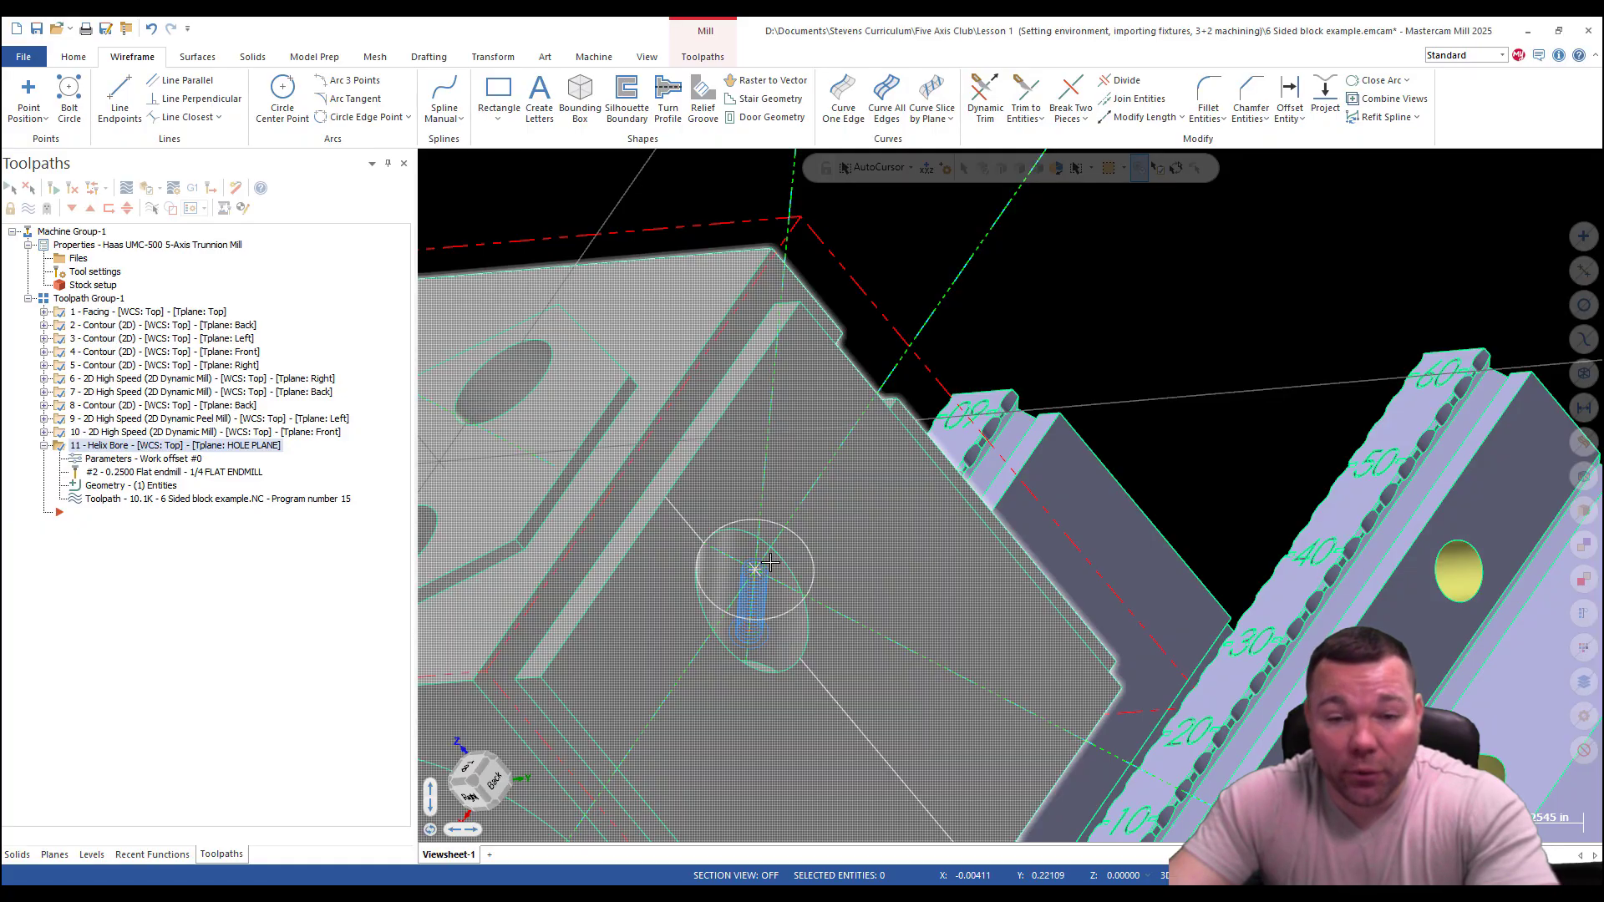
scroll(785, 501, up, 6)
scroll(759, 526, up, 2)
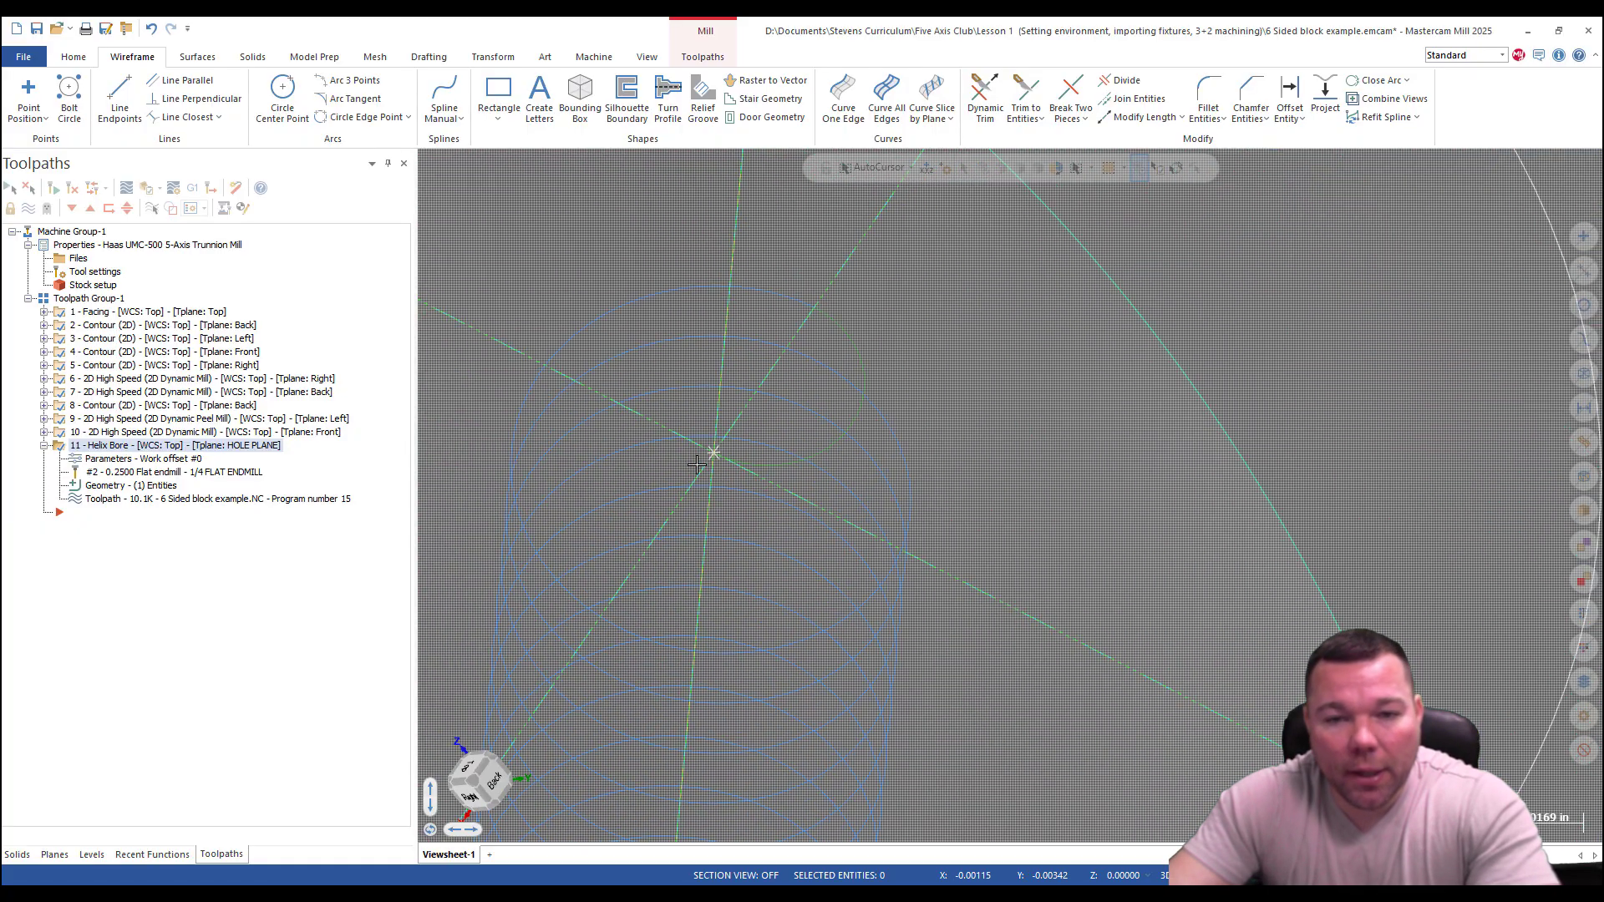
key(alt+g)
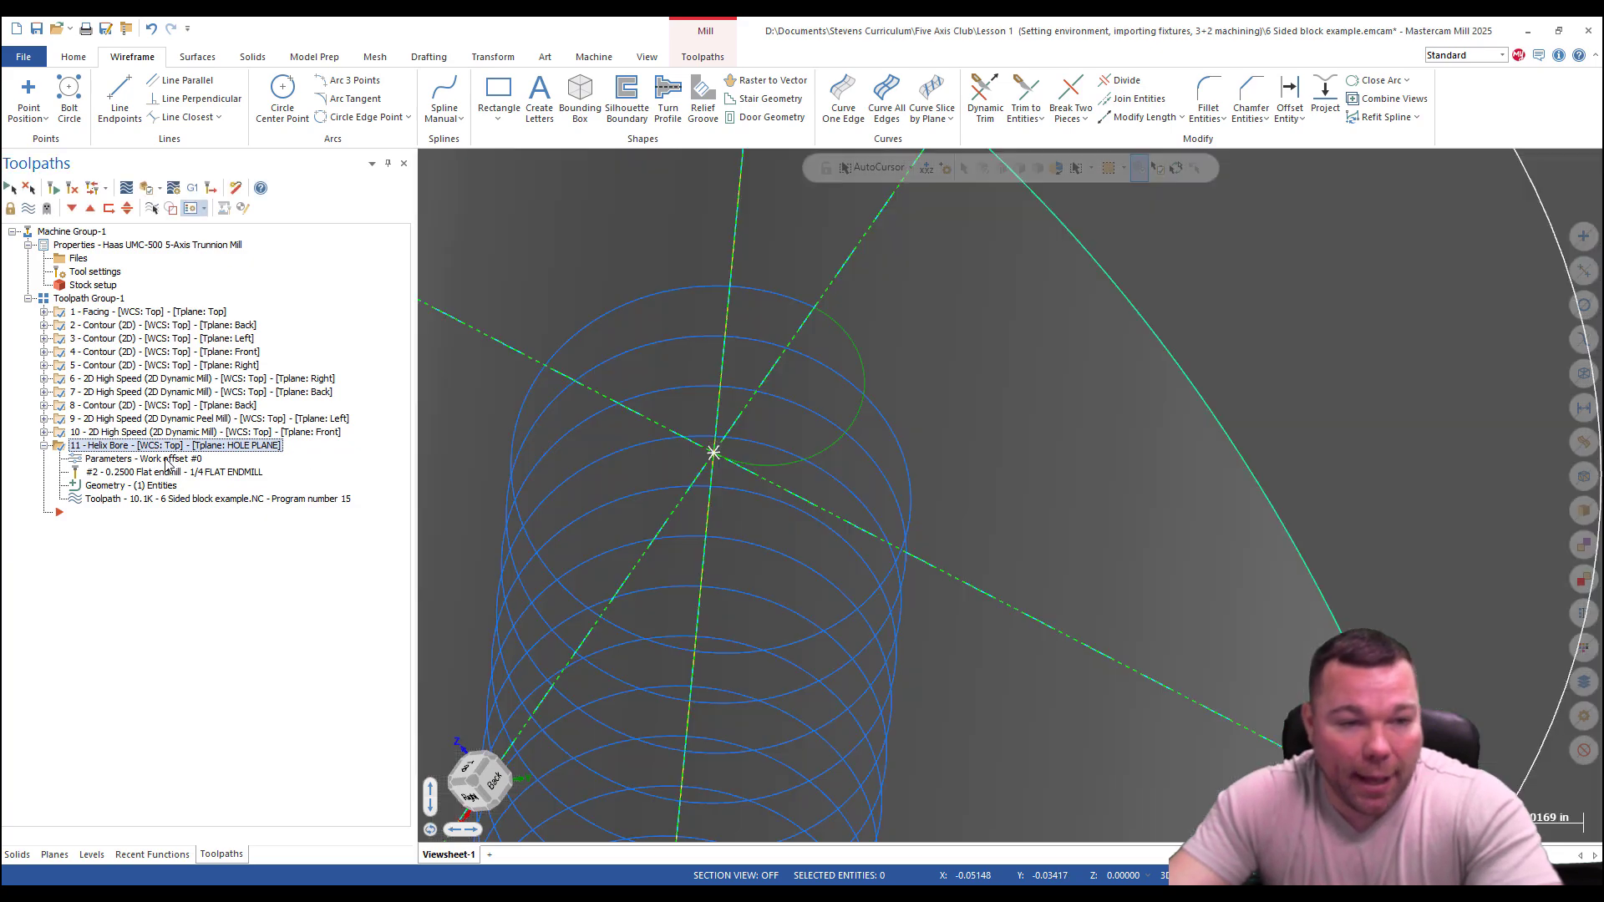
click(157, 459)
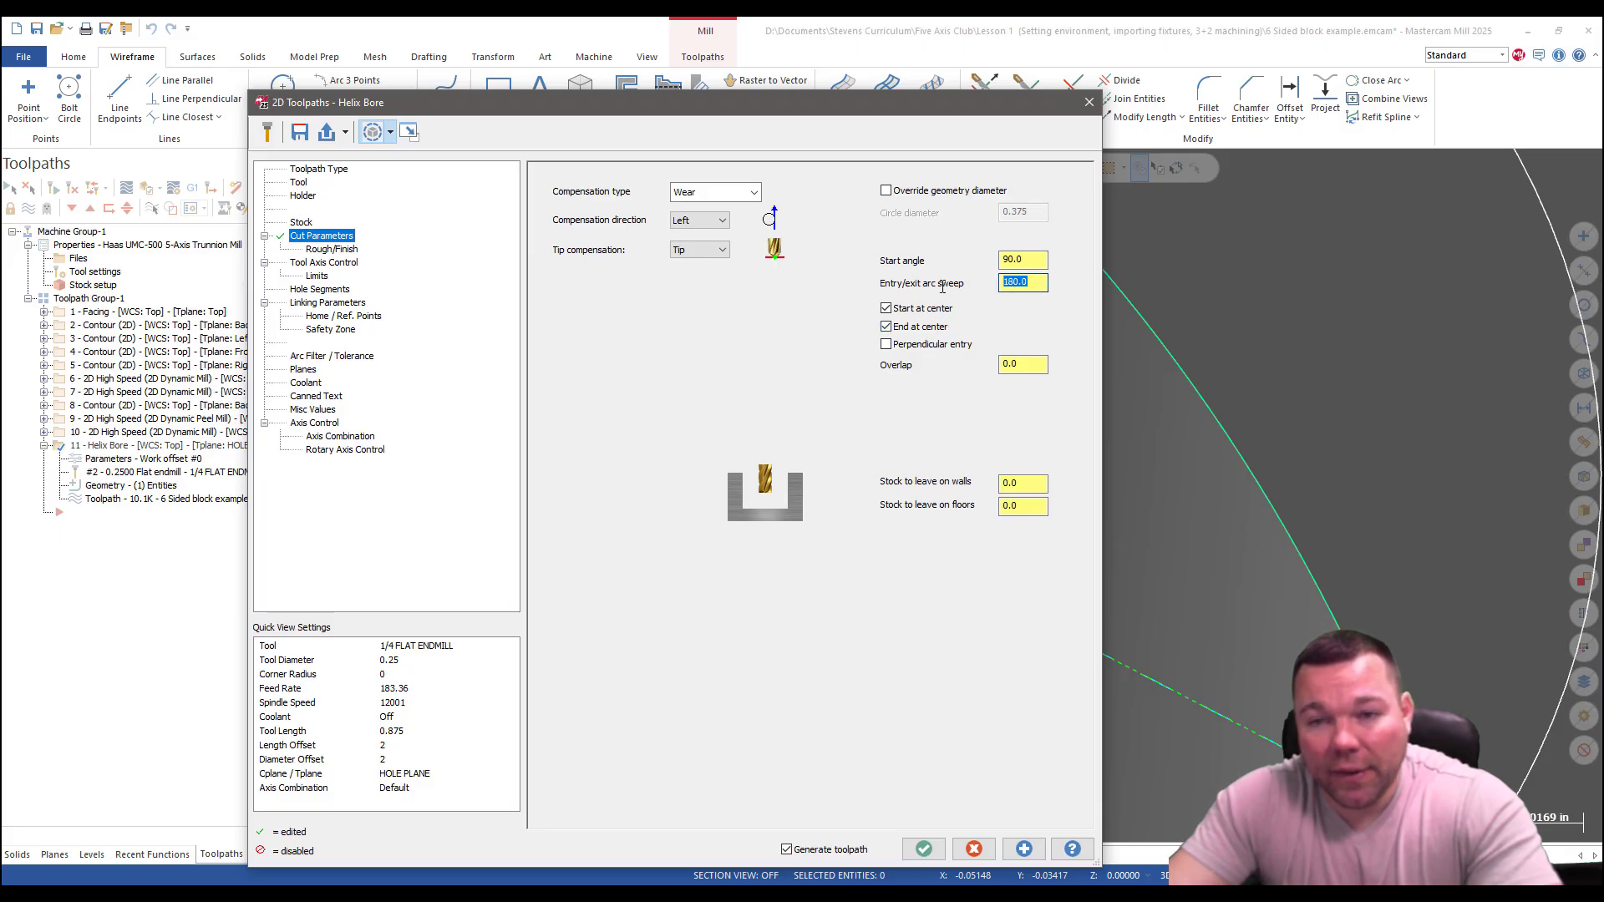
text(90)
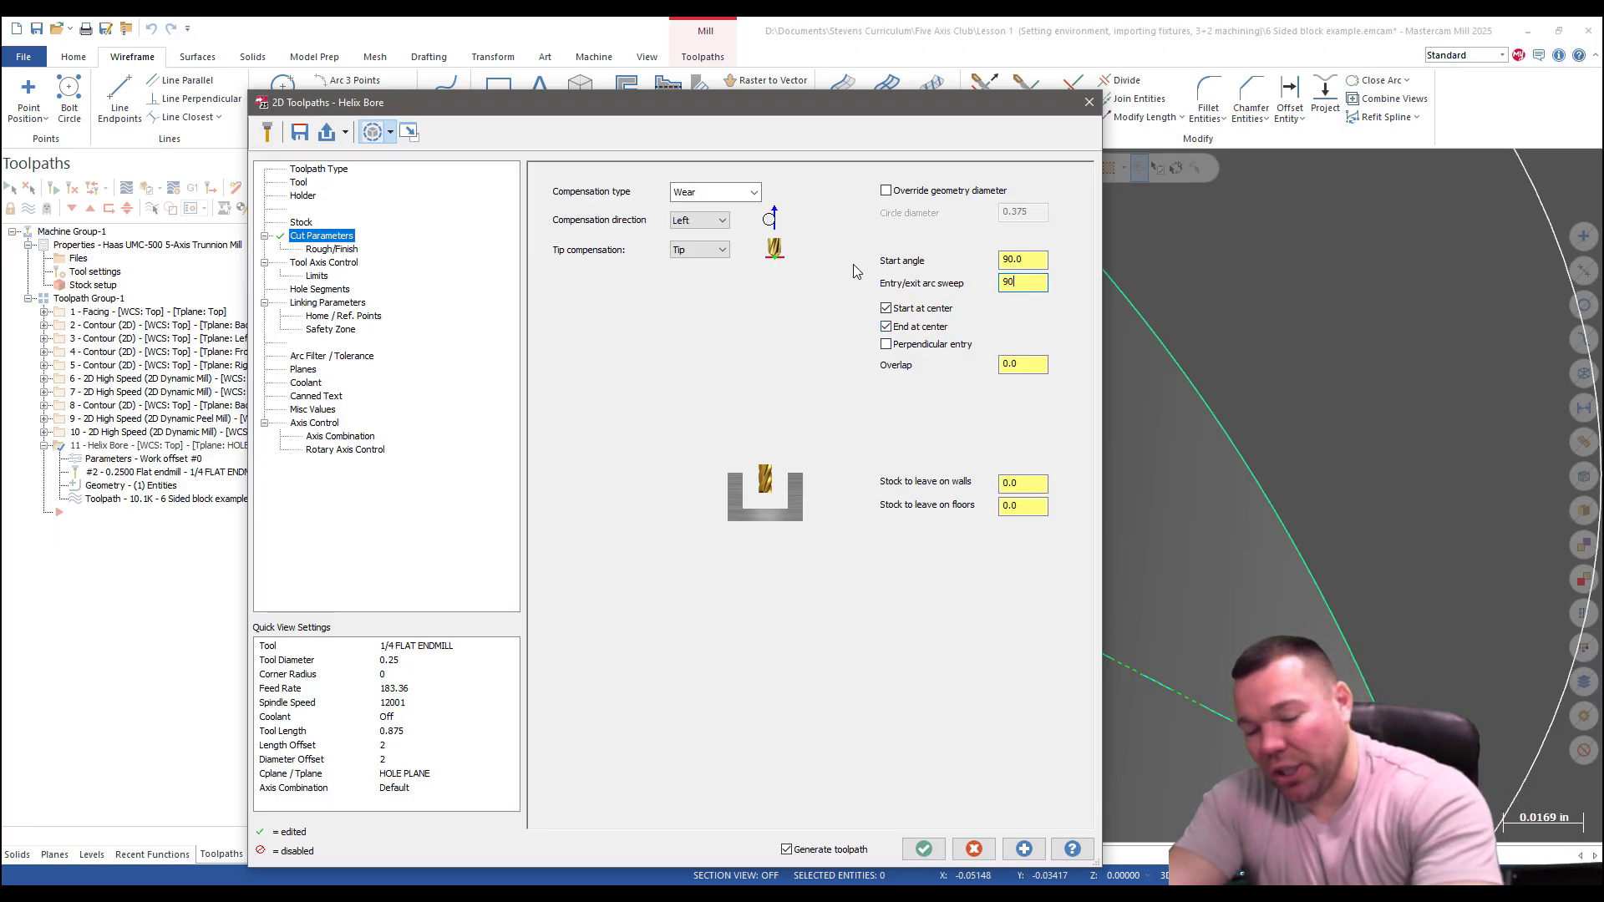
click(924, 849)
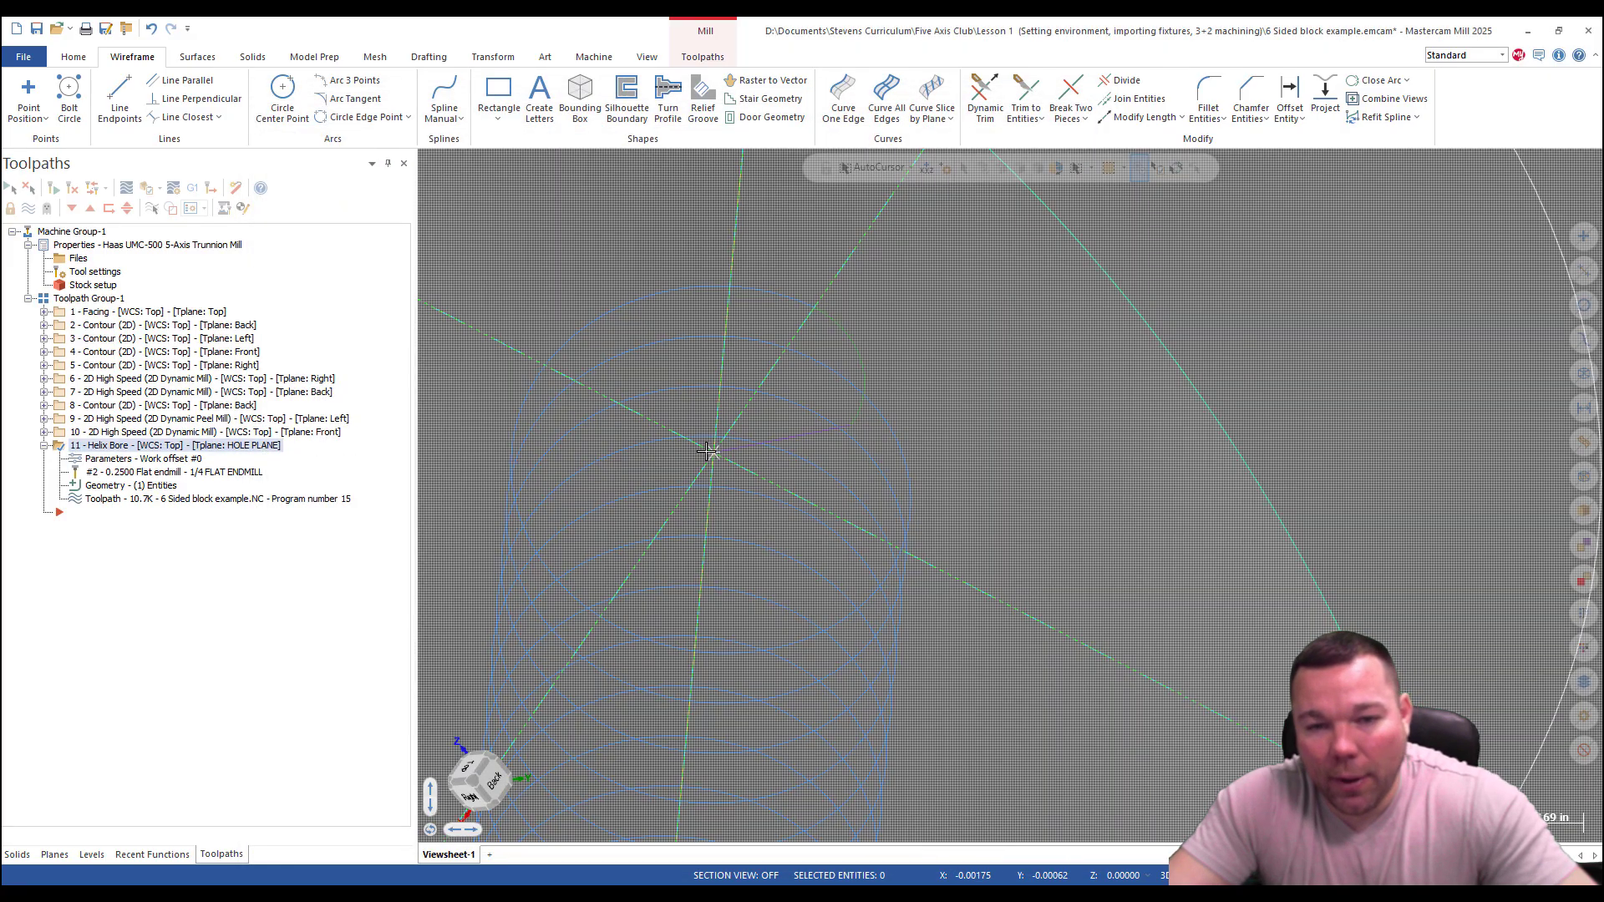
Examine the regenerated helix bore, and start a drill toolpath on the 0.375 circle above the angled hole.
scroll(767, 430, down, 8)
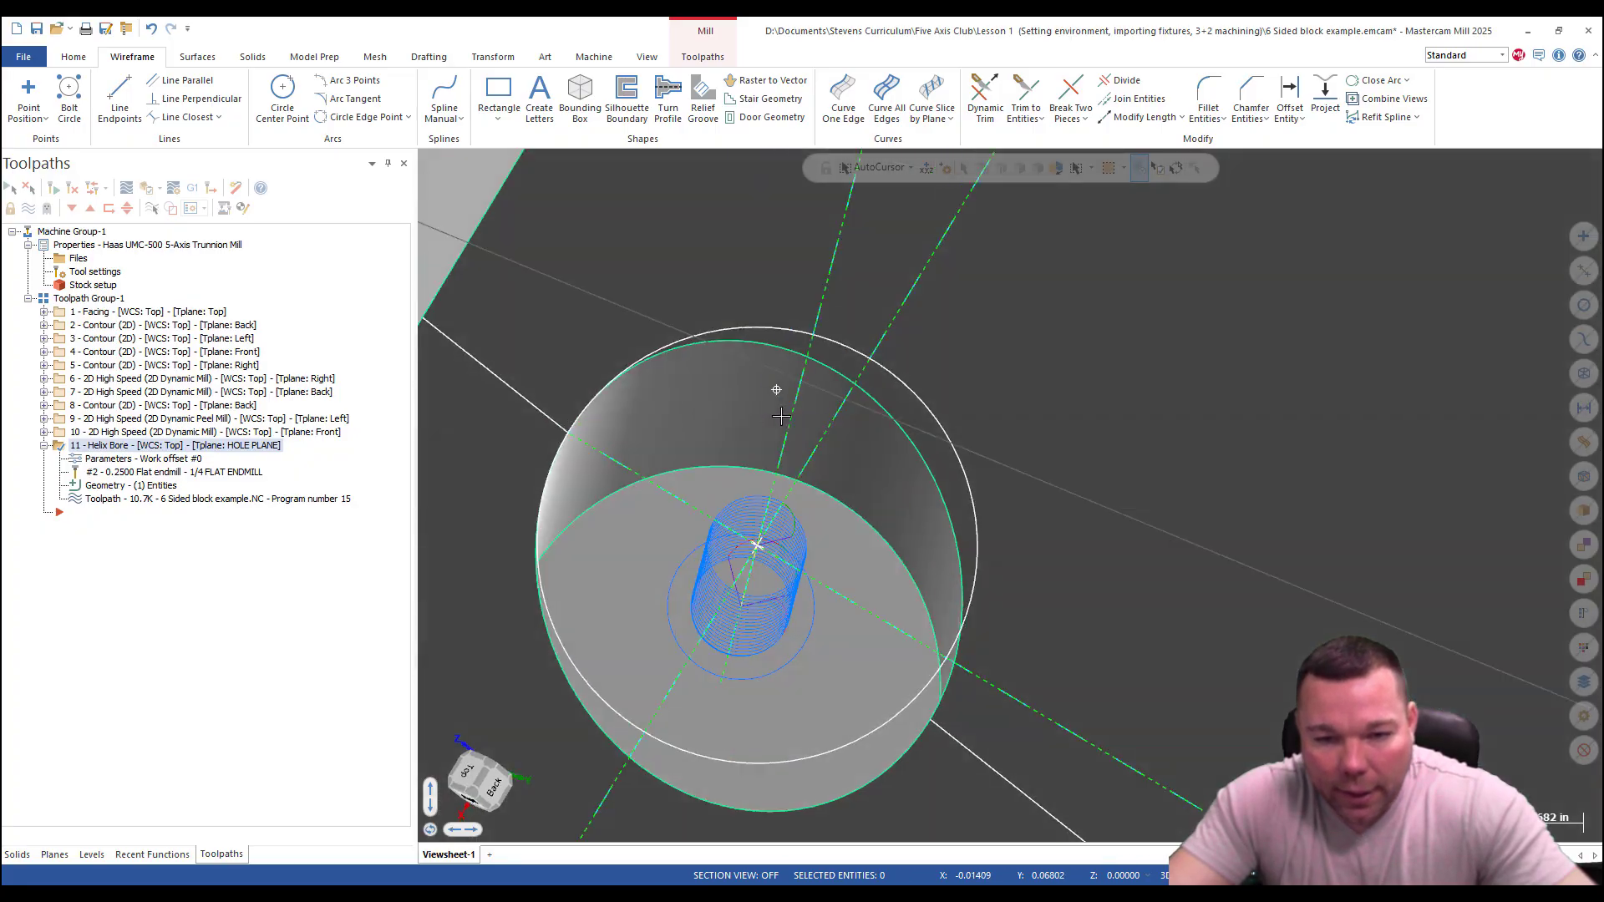
middle_drag(781, 416, 774, 425)
key(alt+g)
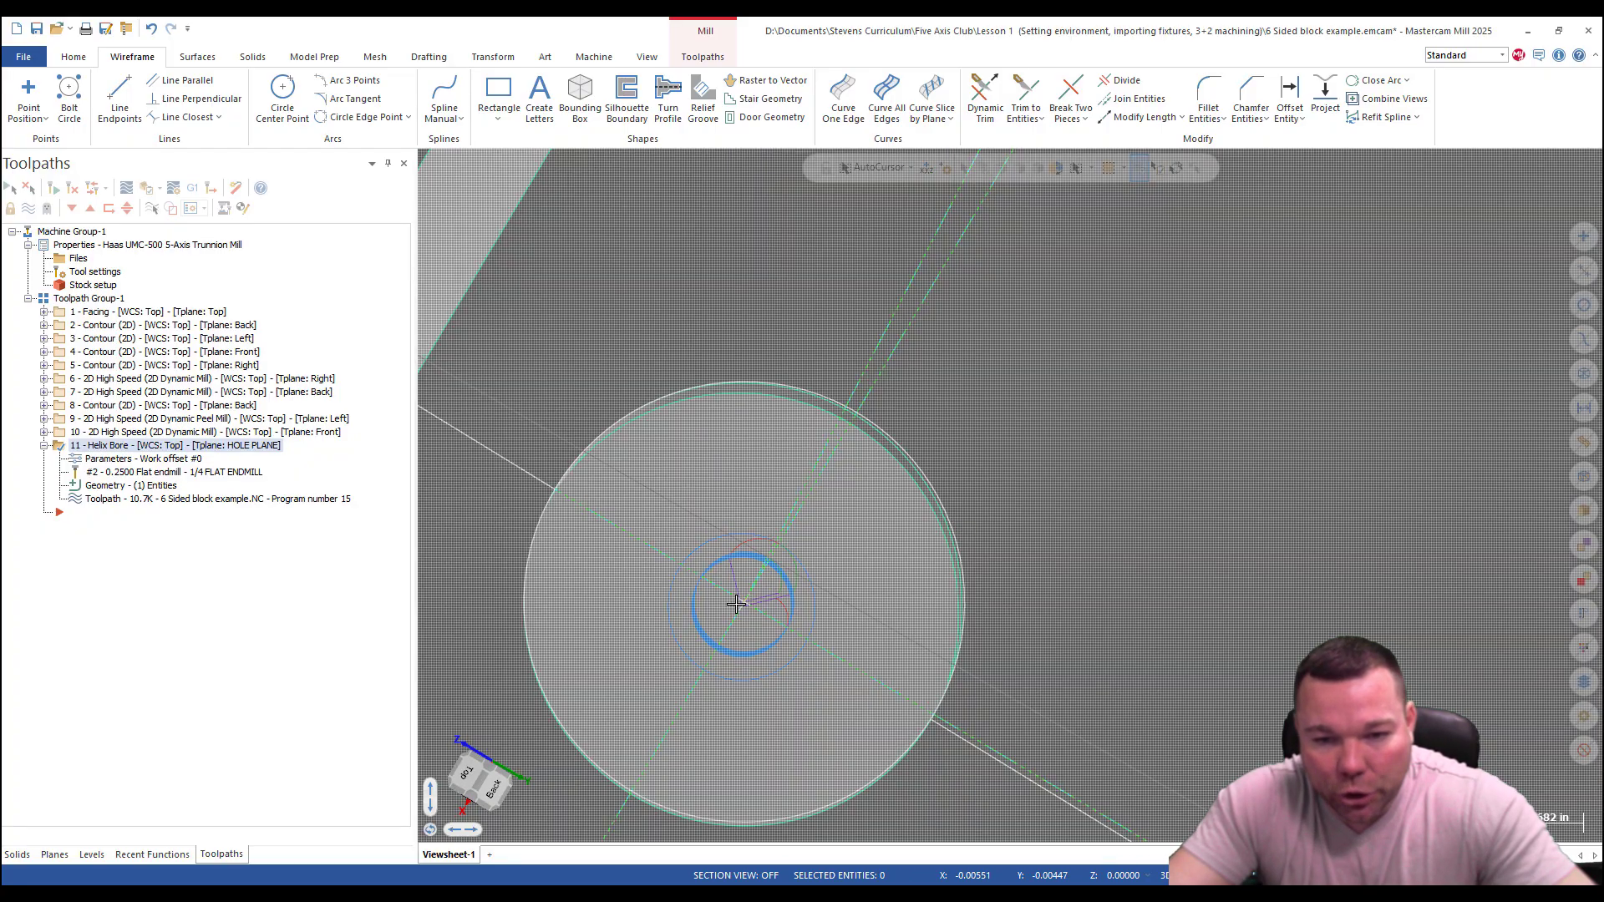
middle_drag(777, 580, 756, 553)
scroll(706, 700, down, 1)
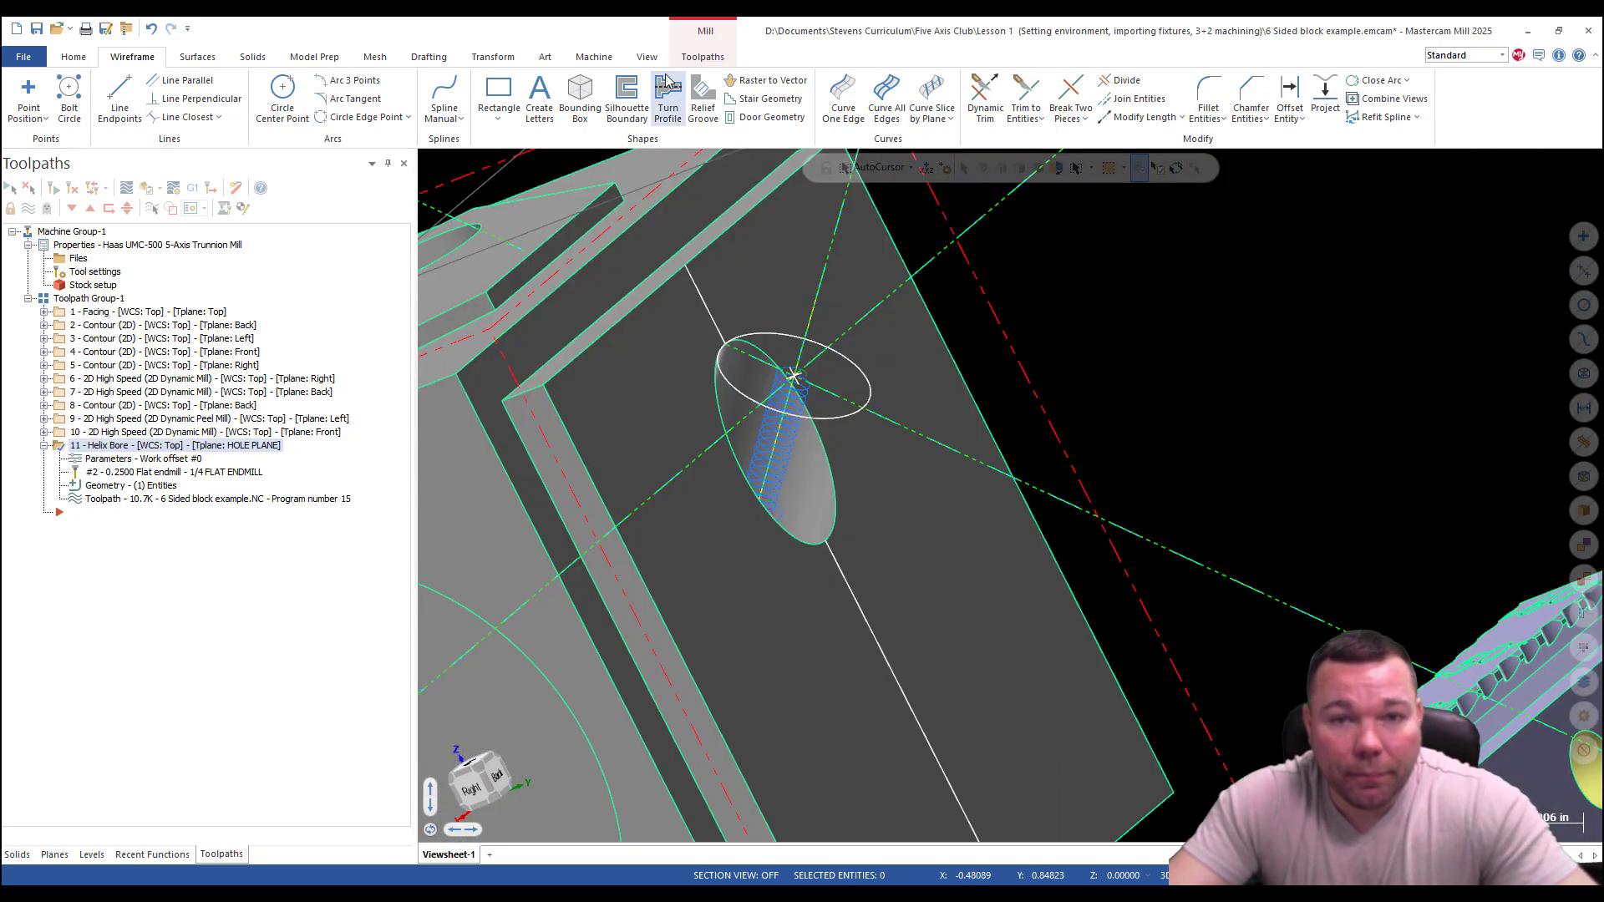
click(702, 56)
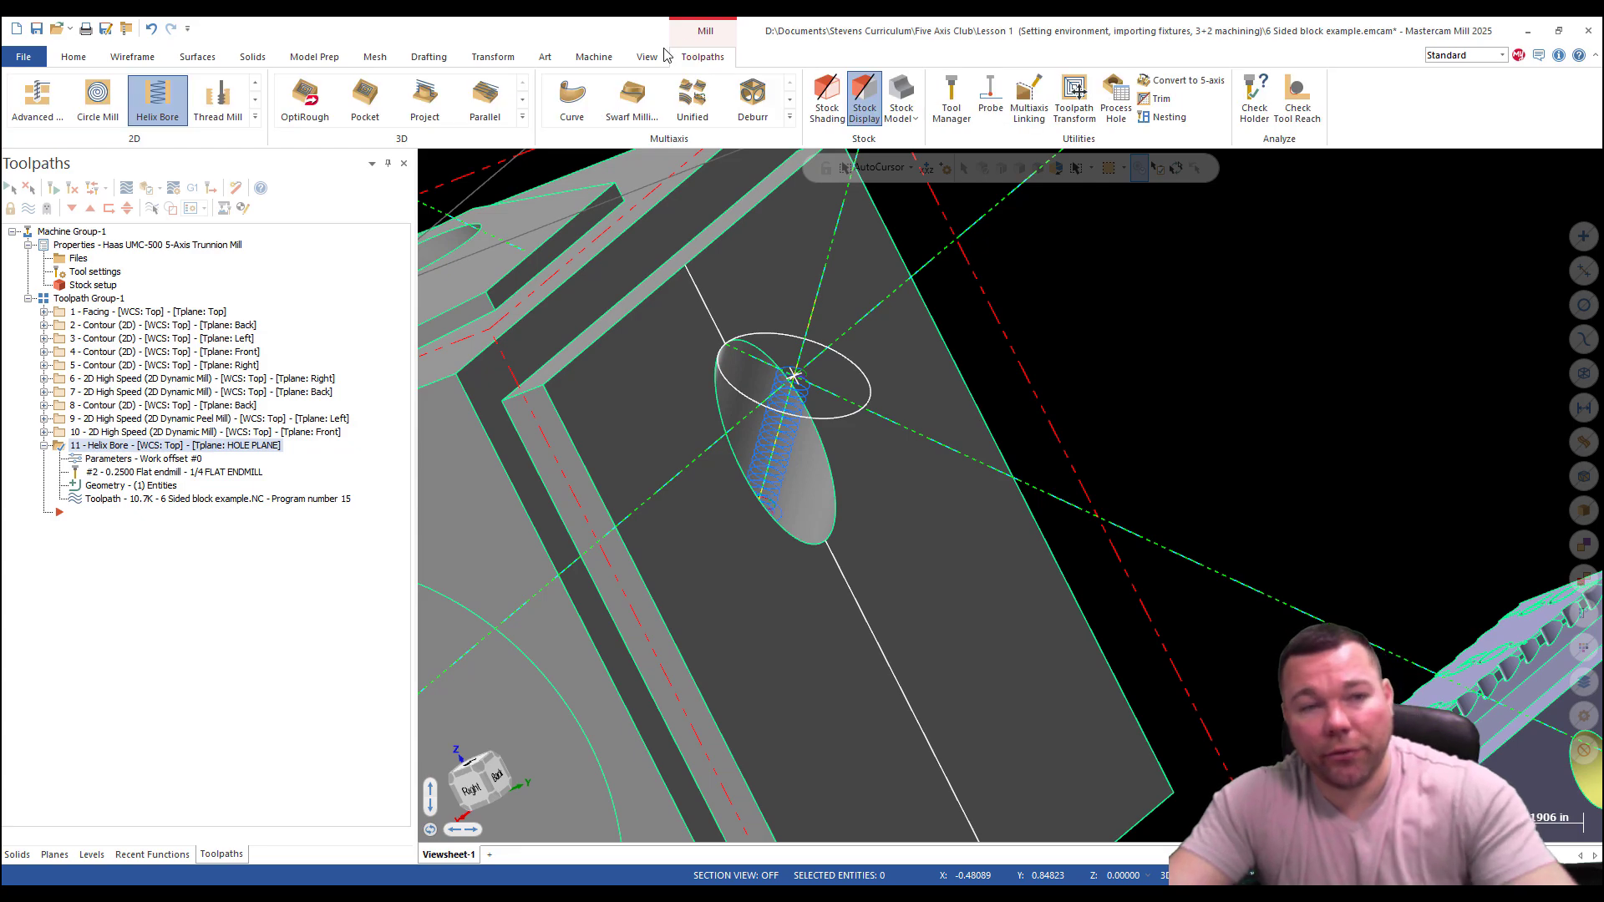
click(255, 117)
click(98, 105)
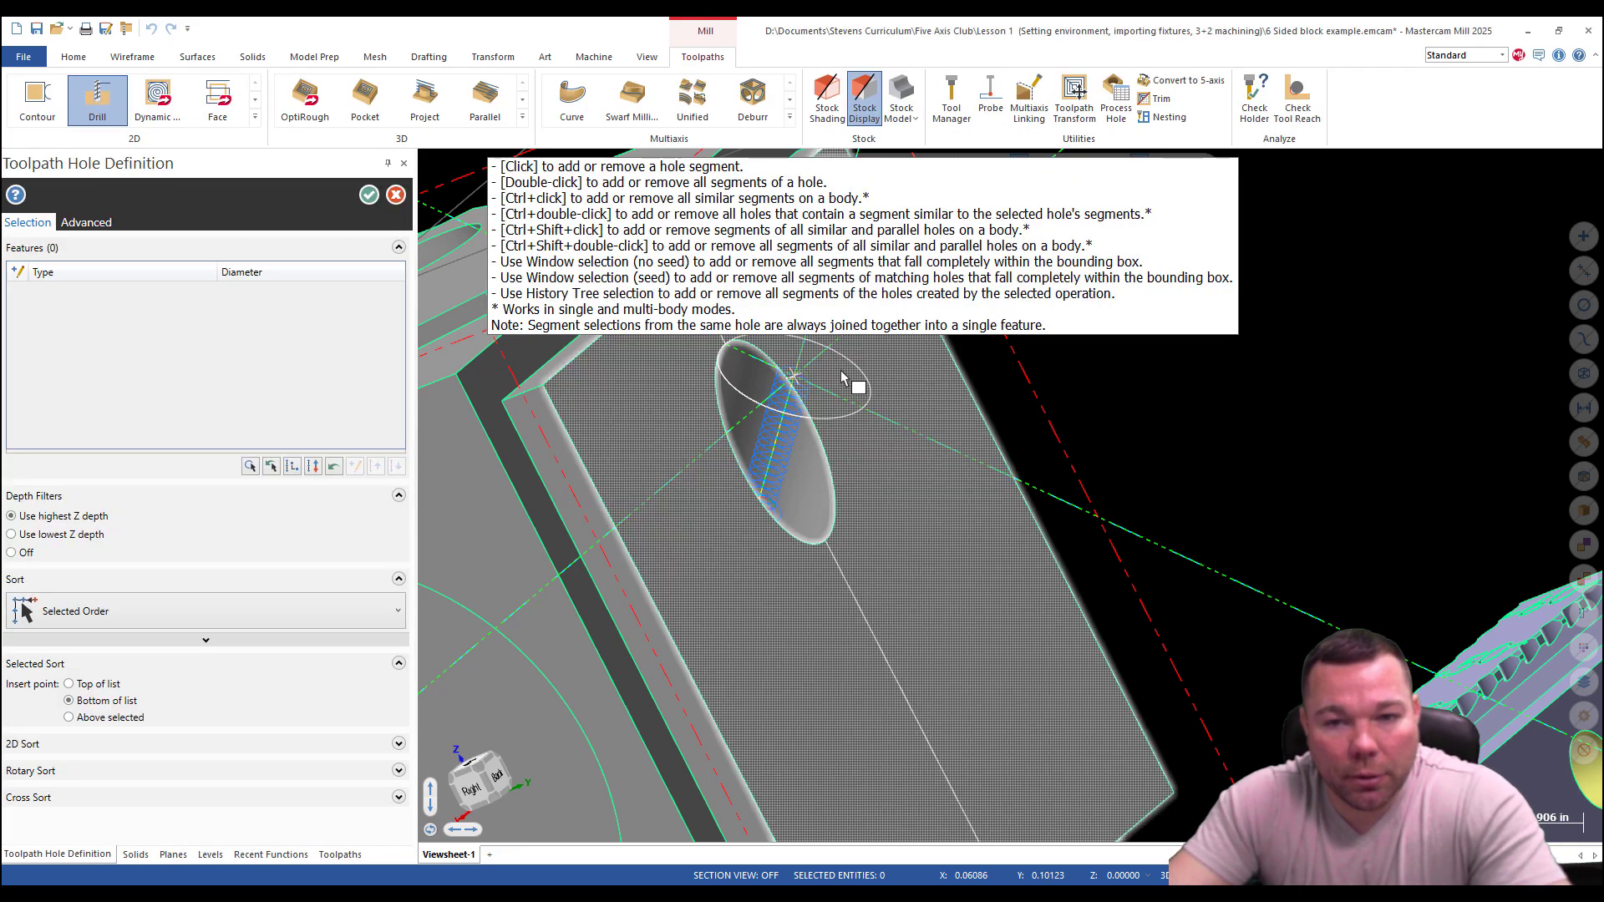
click(844, 376)
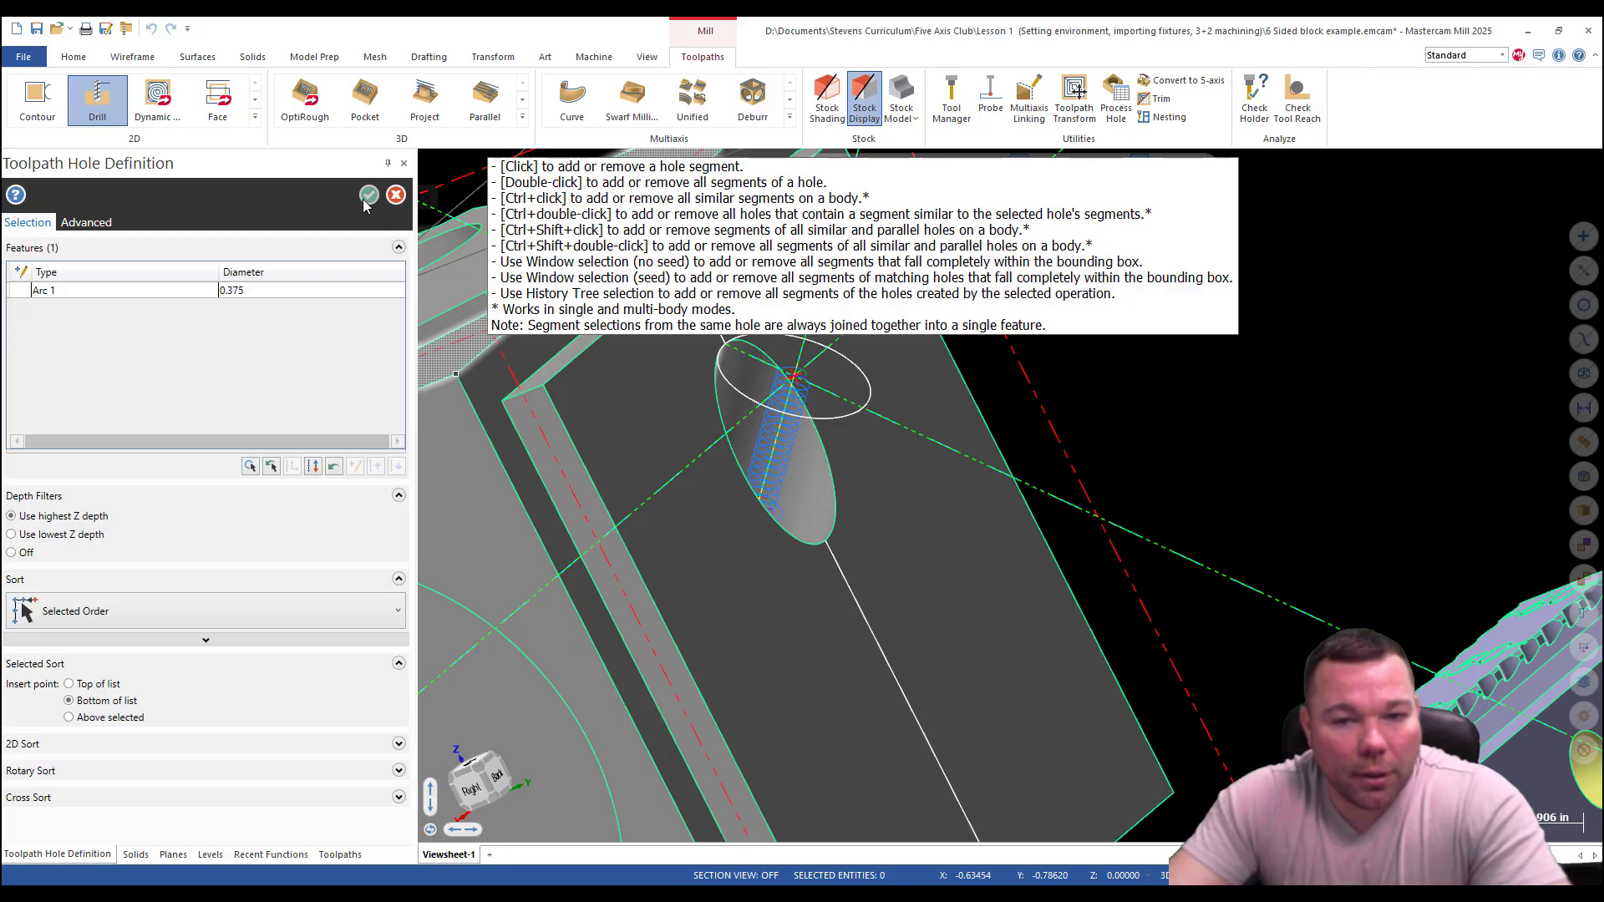
click(368, 195)
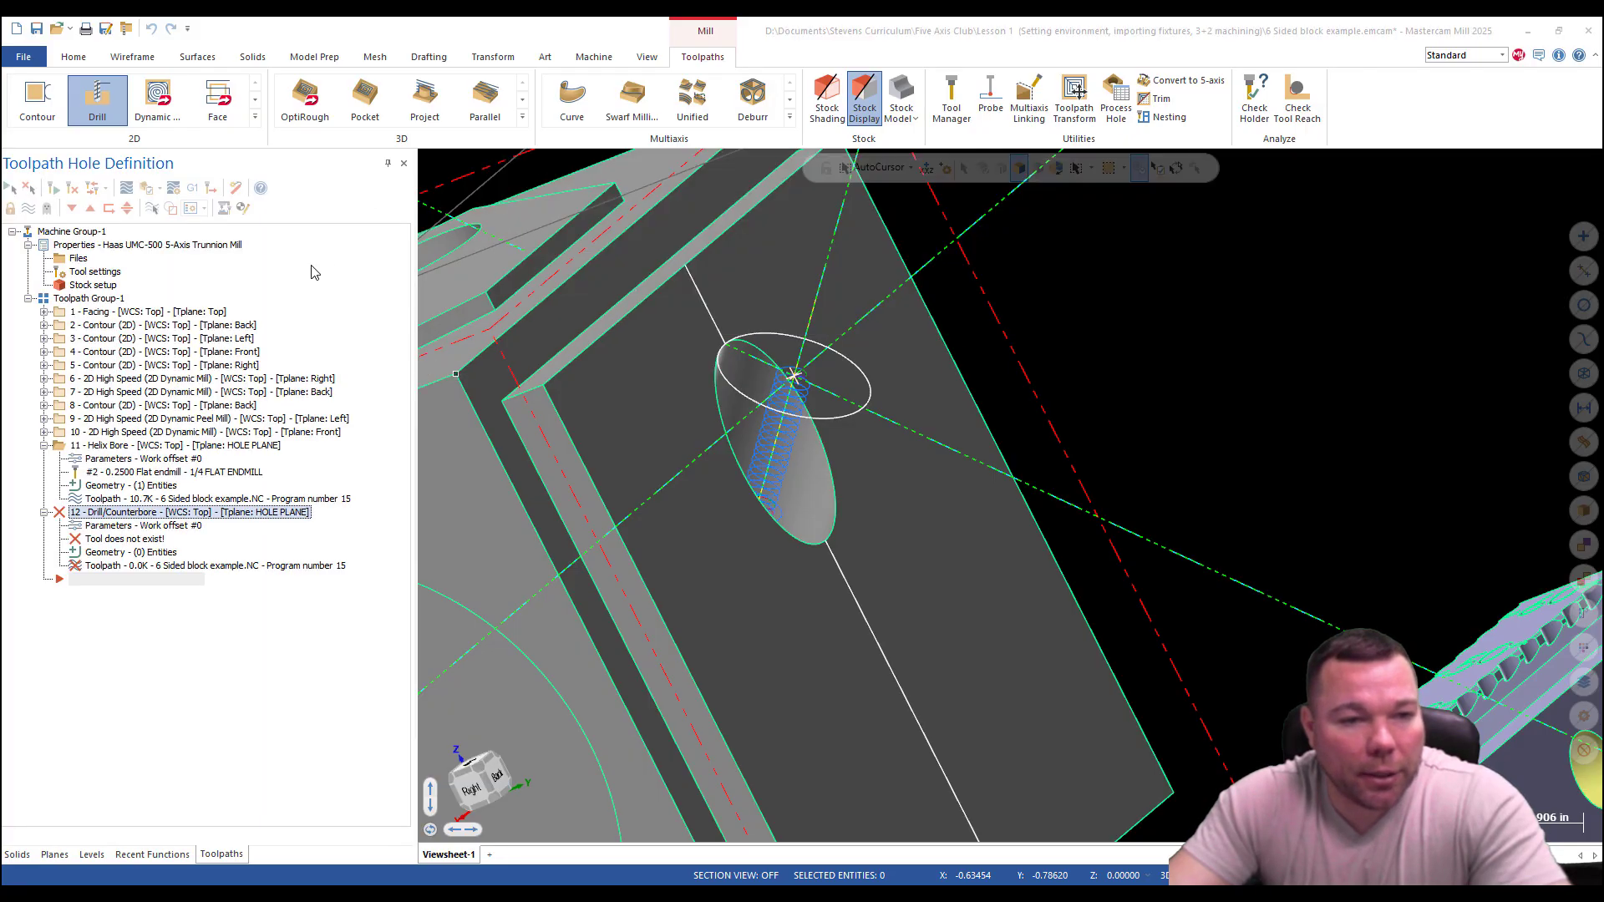
Choose the 3/8 DRILL for the drill toolpath and review its holder, cycle, tool axis and hole segment settings.
click(299, 183)
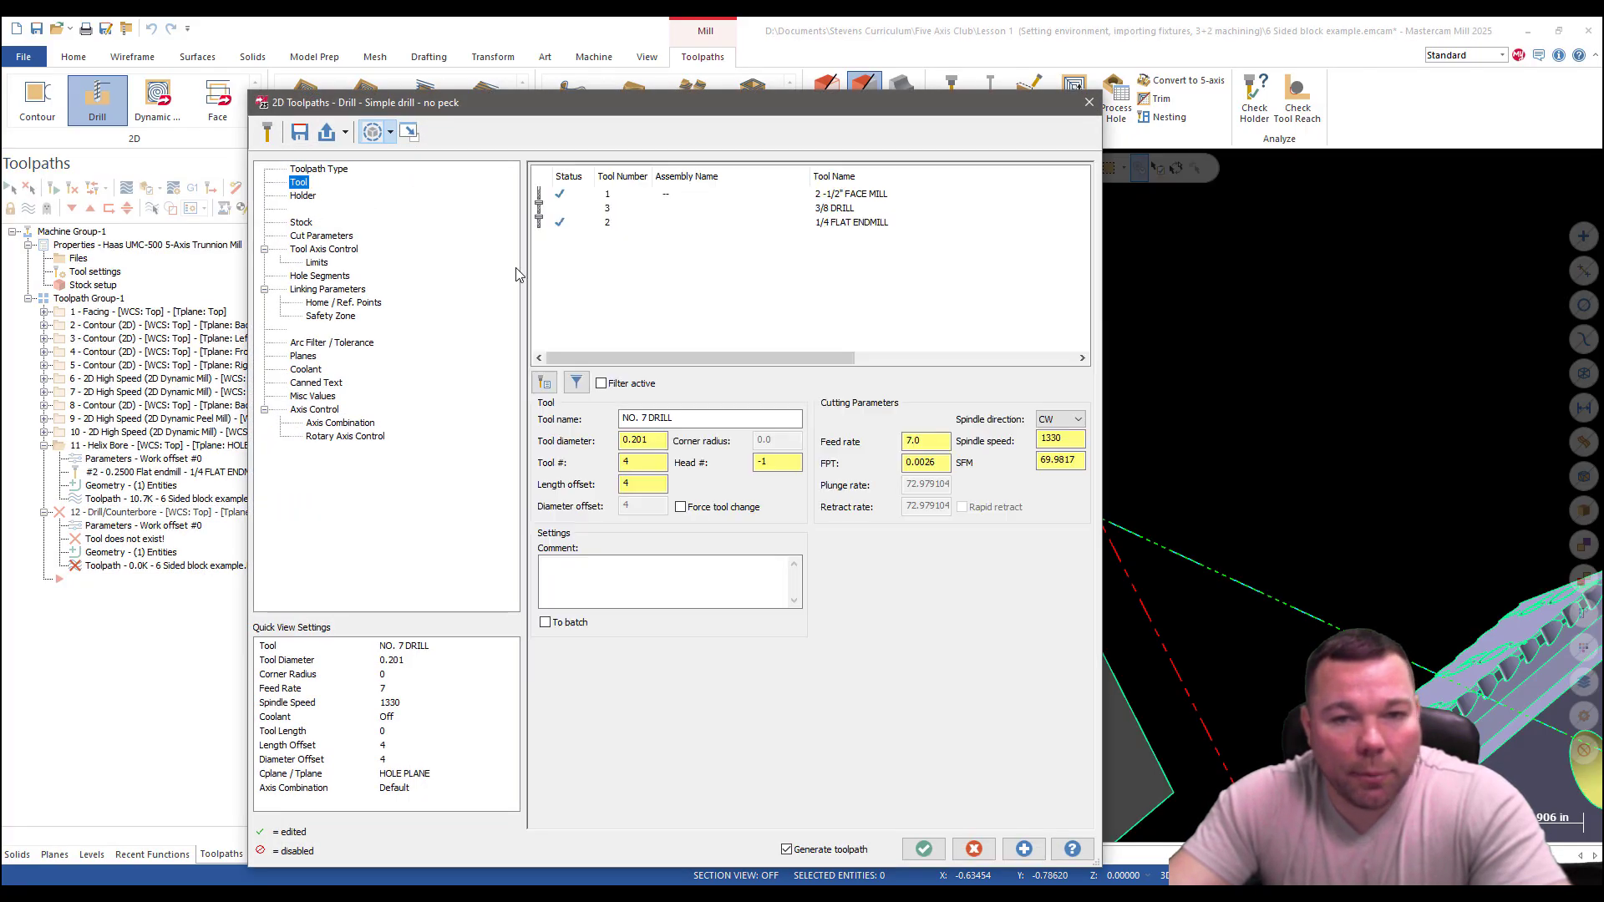
click(858, 211)
click(306, 196)
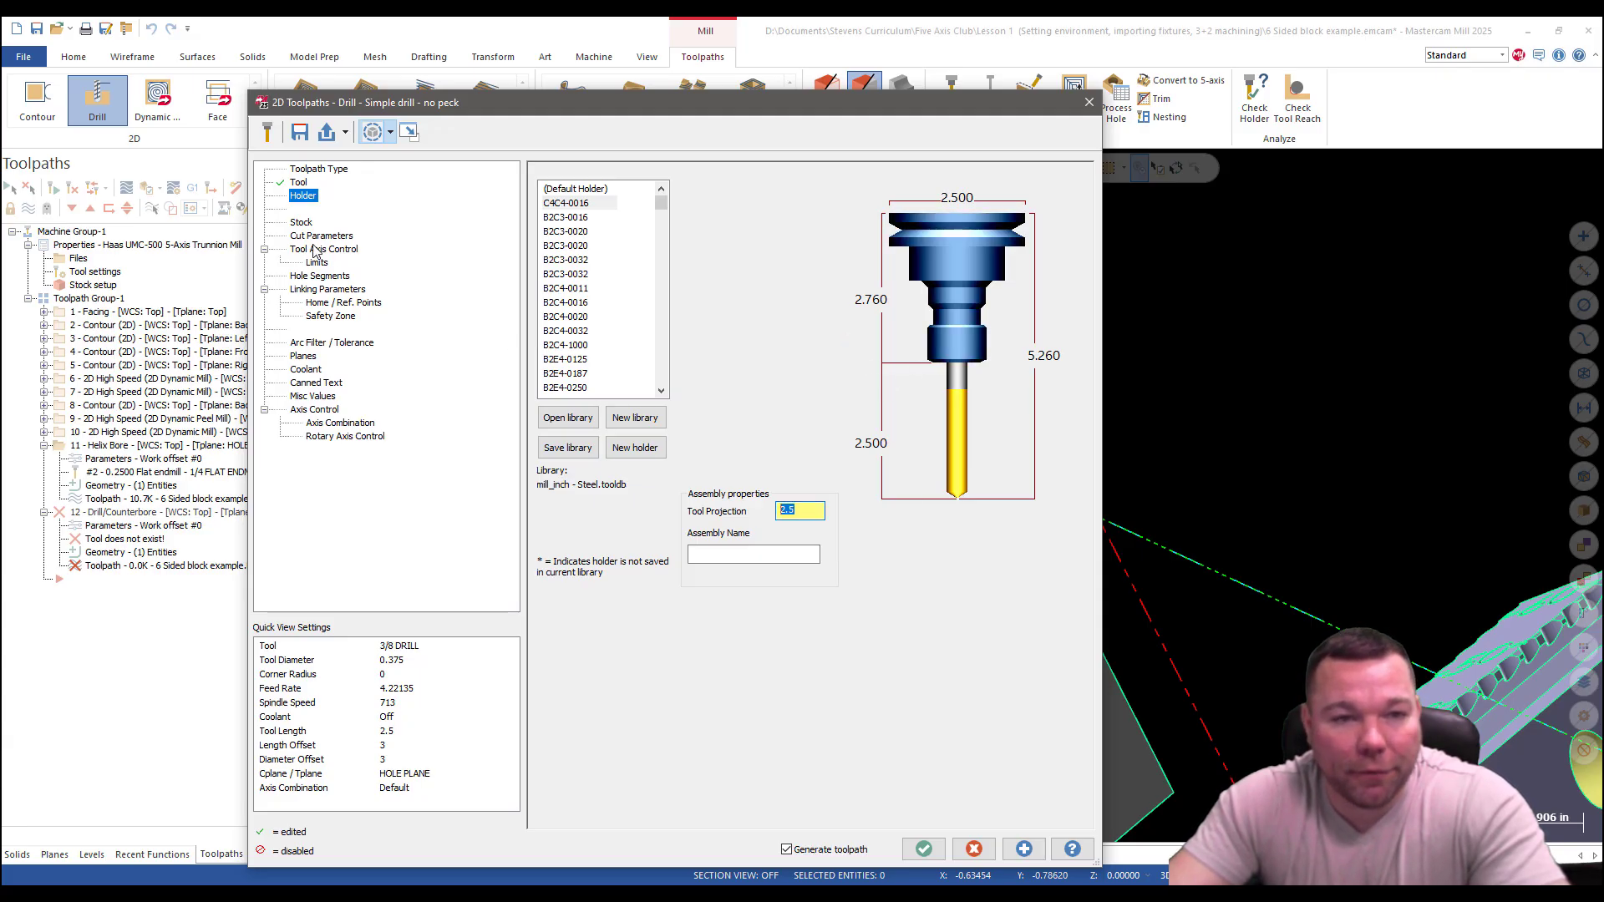
click(321, 236)
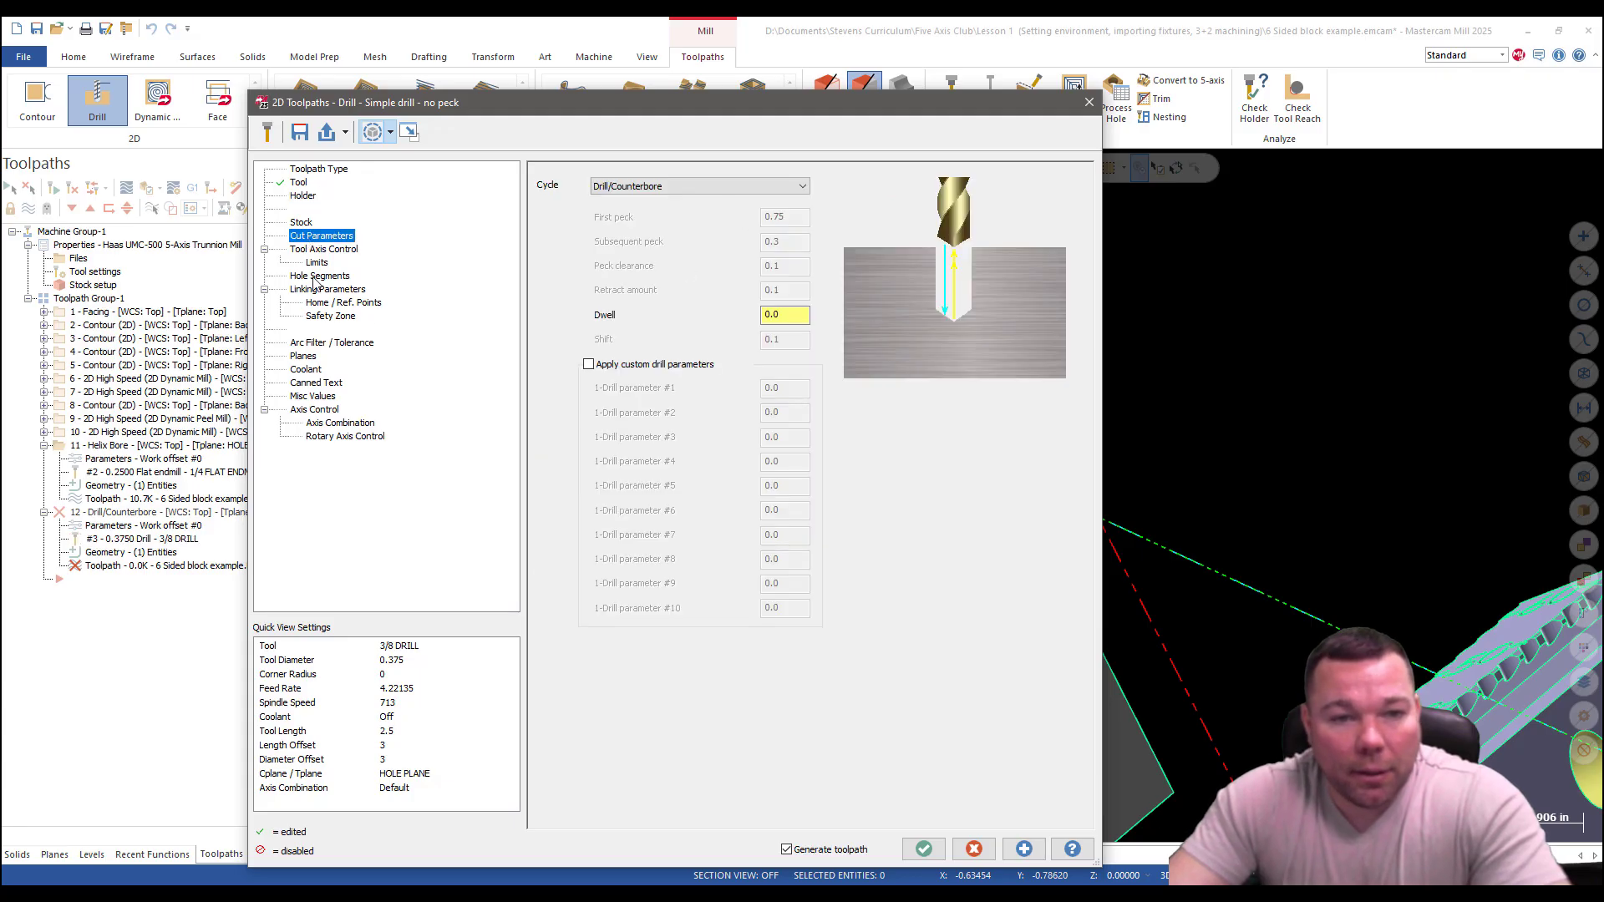
click(317, 249)
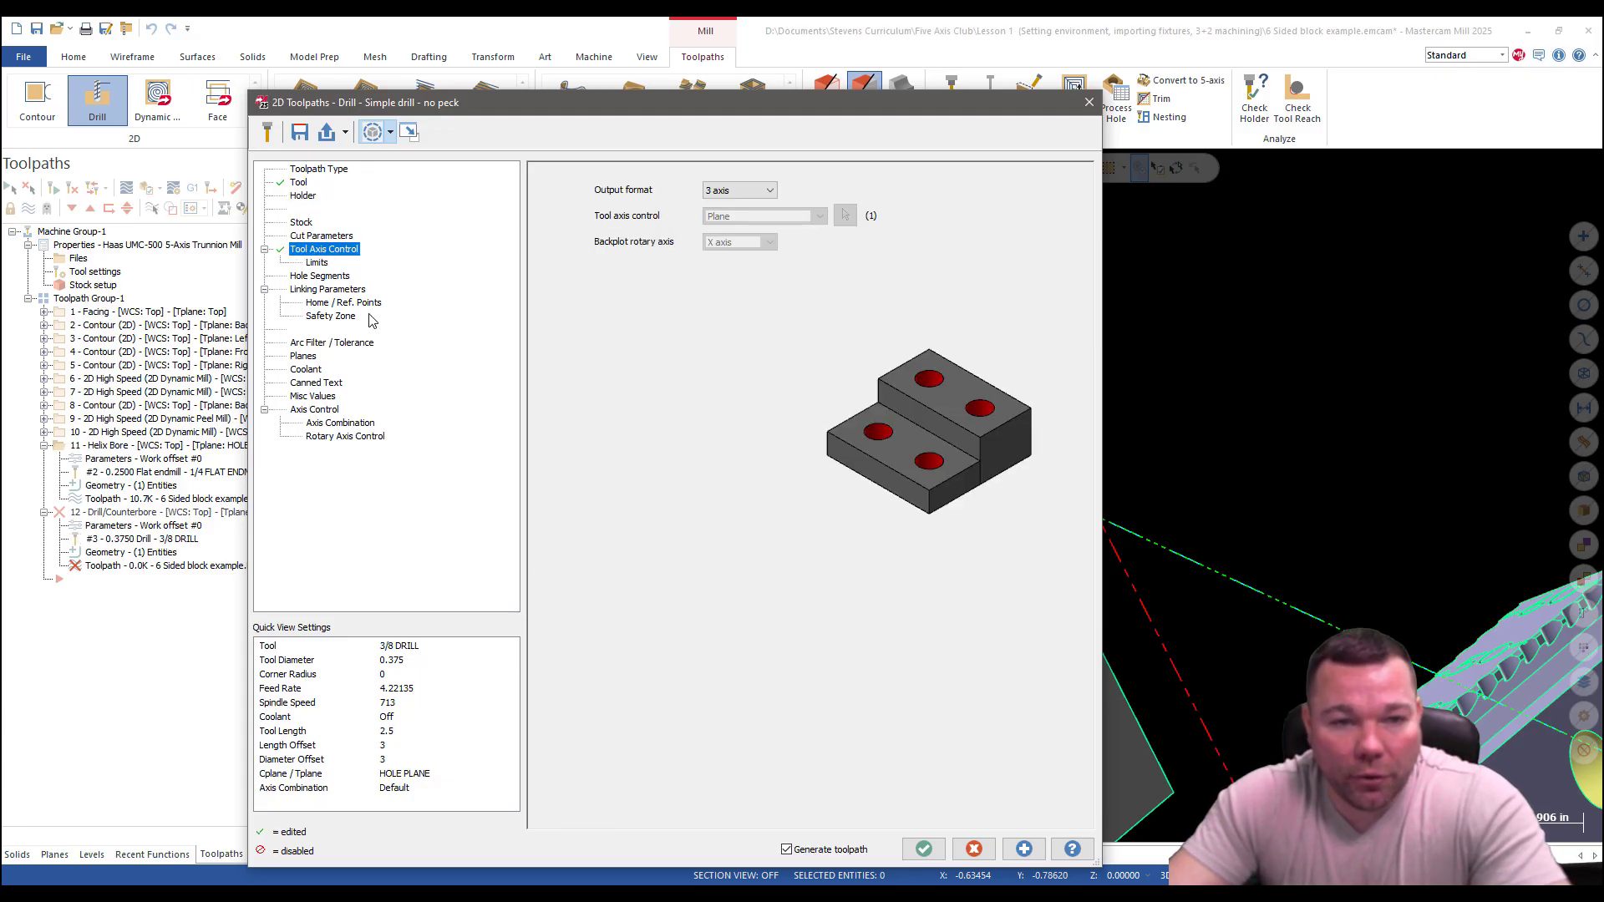
click(315, 277)
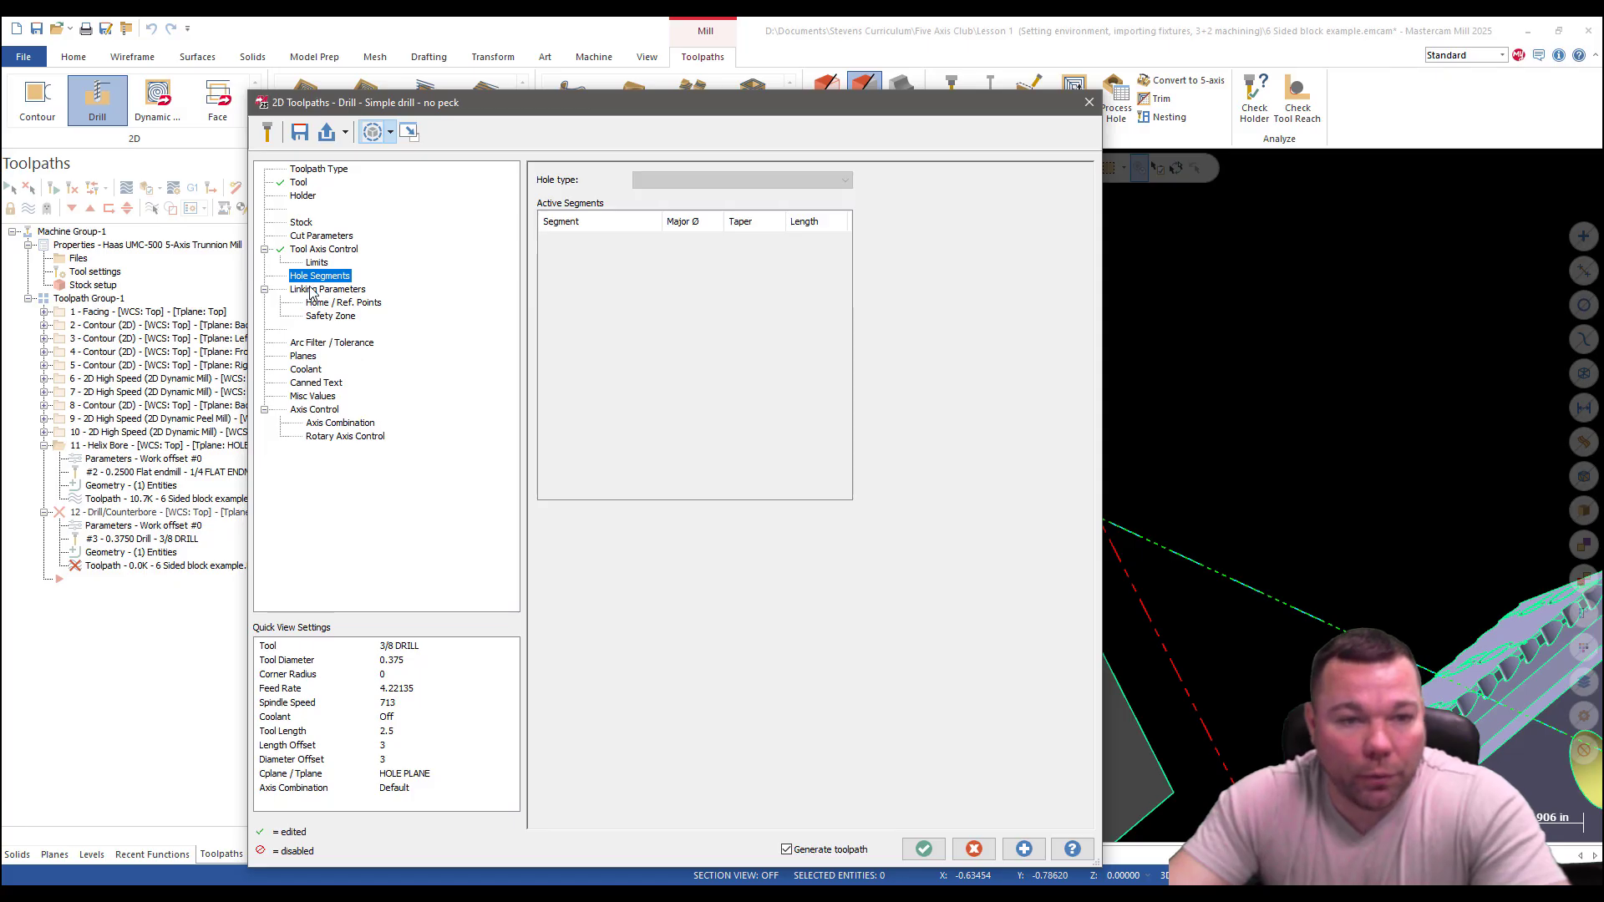
Pick the drilling depth of -0.849167 at the hole's bottom and the top of stock at 0.0 on the circle's centre.
click(316, 291)
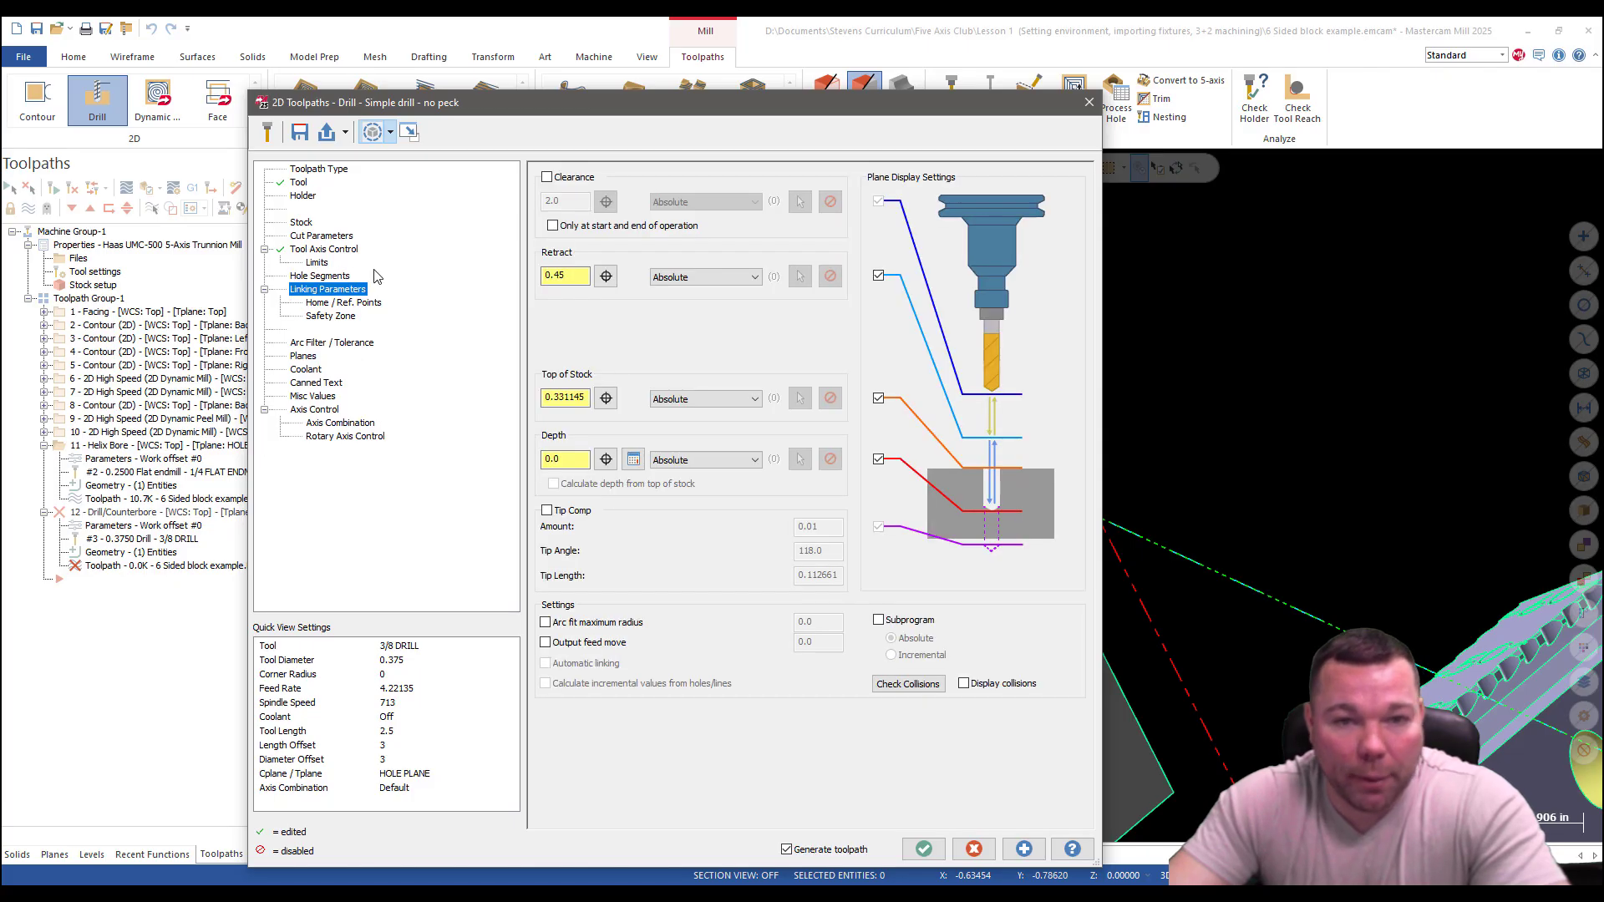
click(605, 461)
middle_drag(752, 535, 719, 606)
click(716, 606)
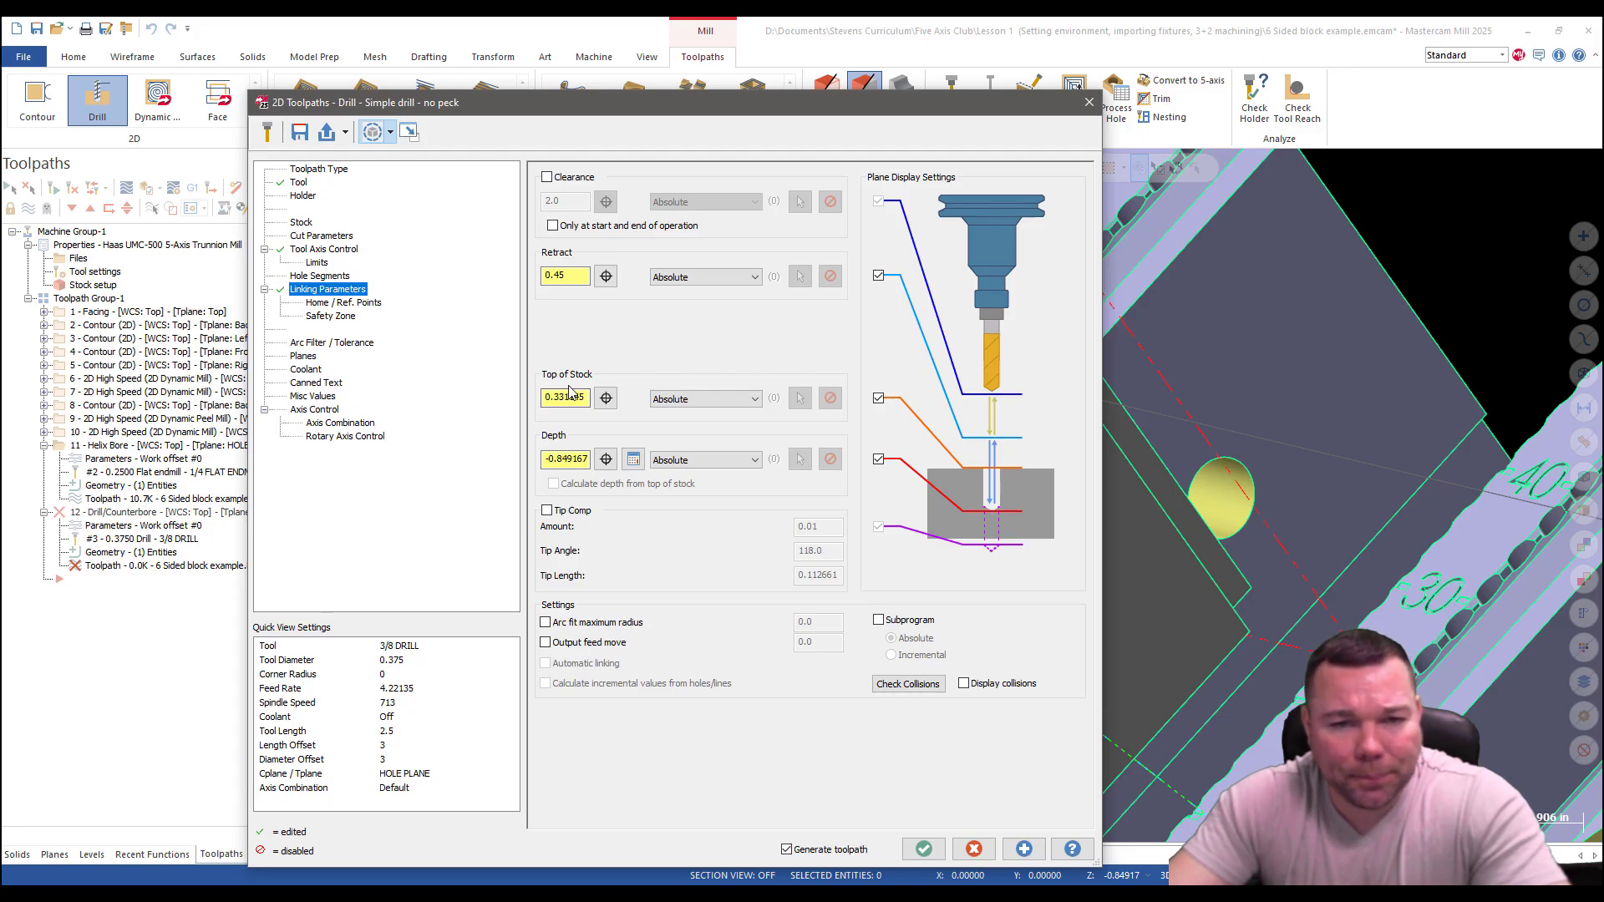
click(607, 398)
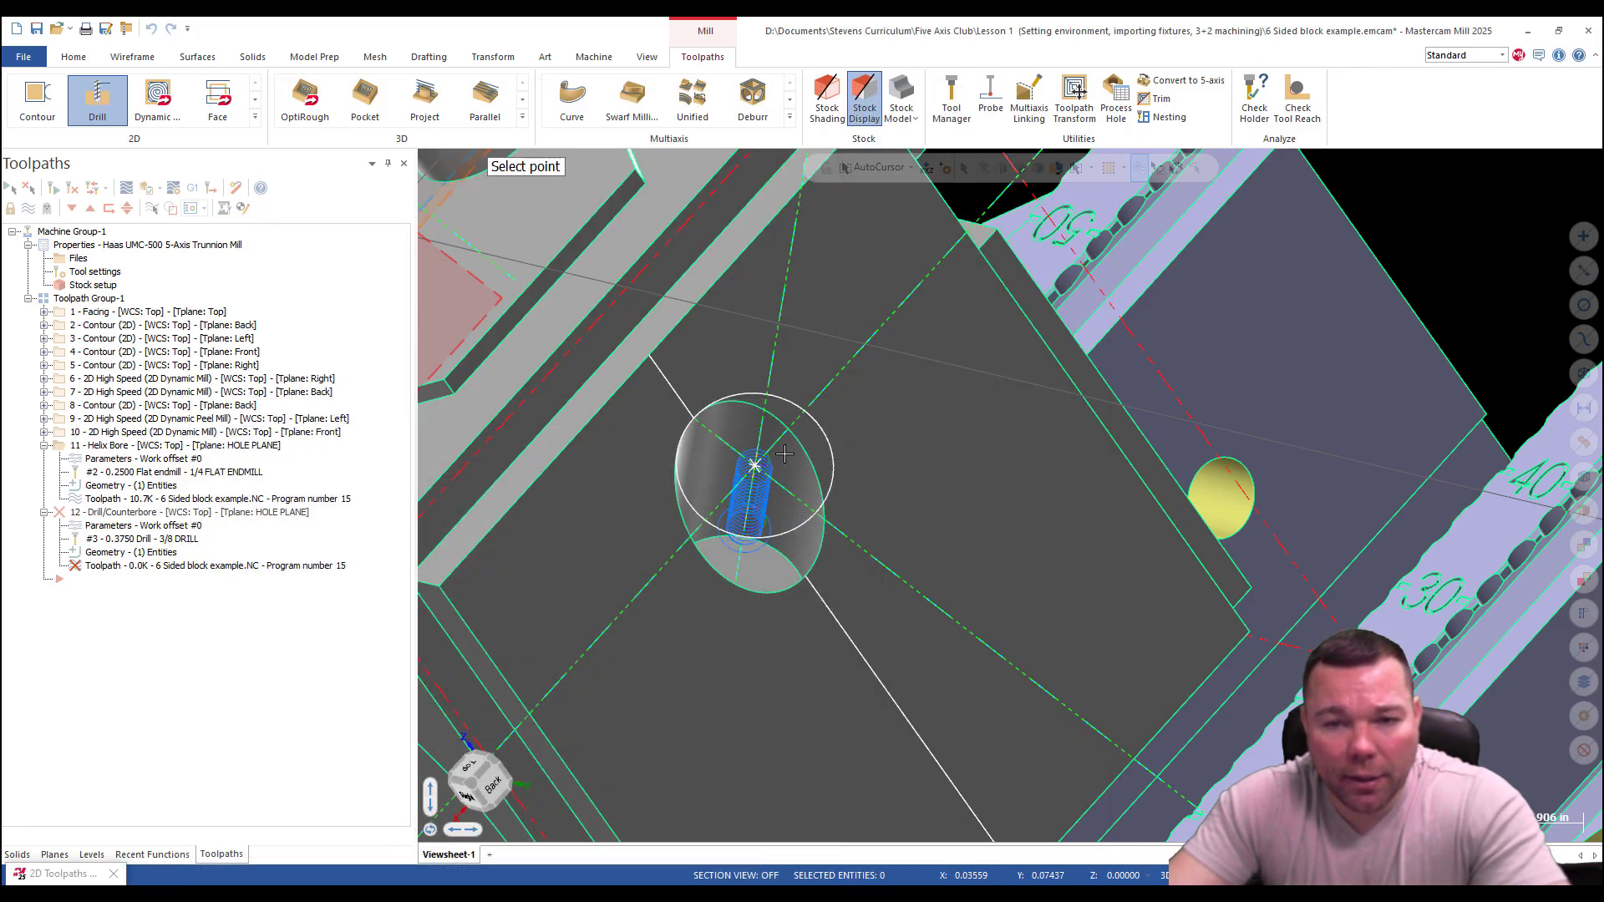
click(756, 466)
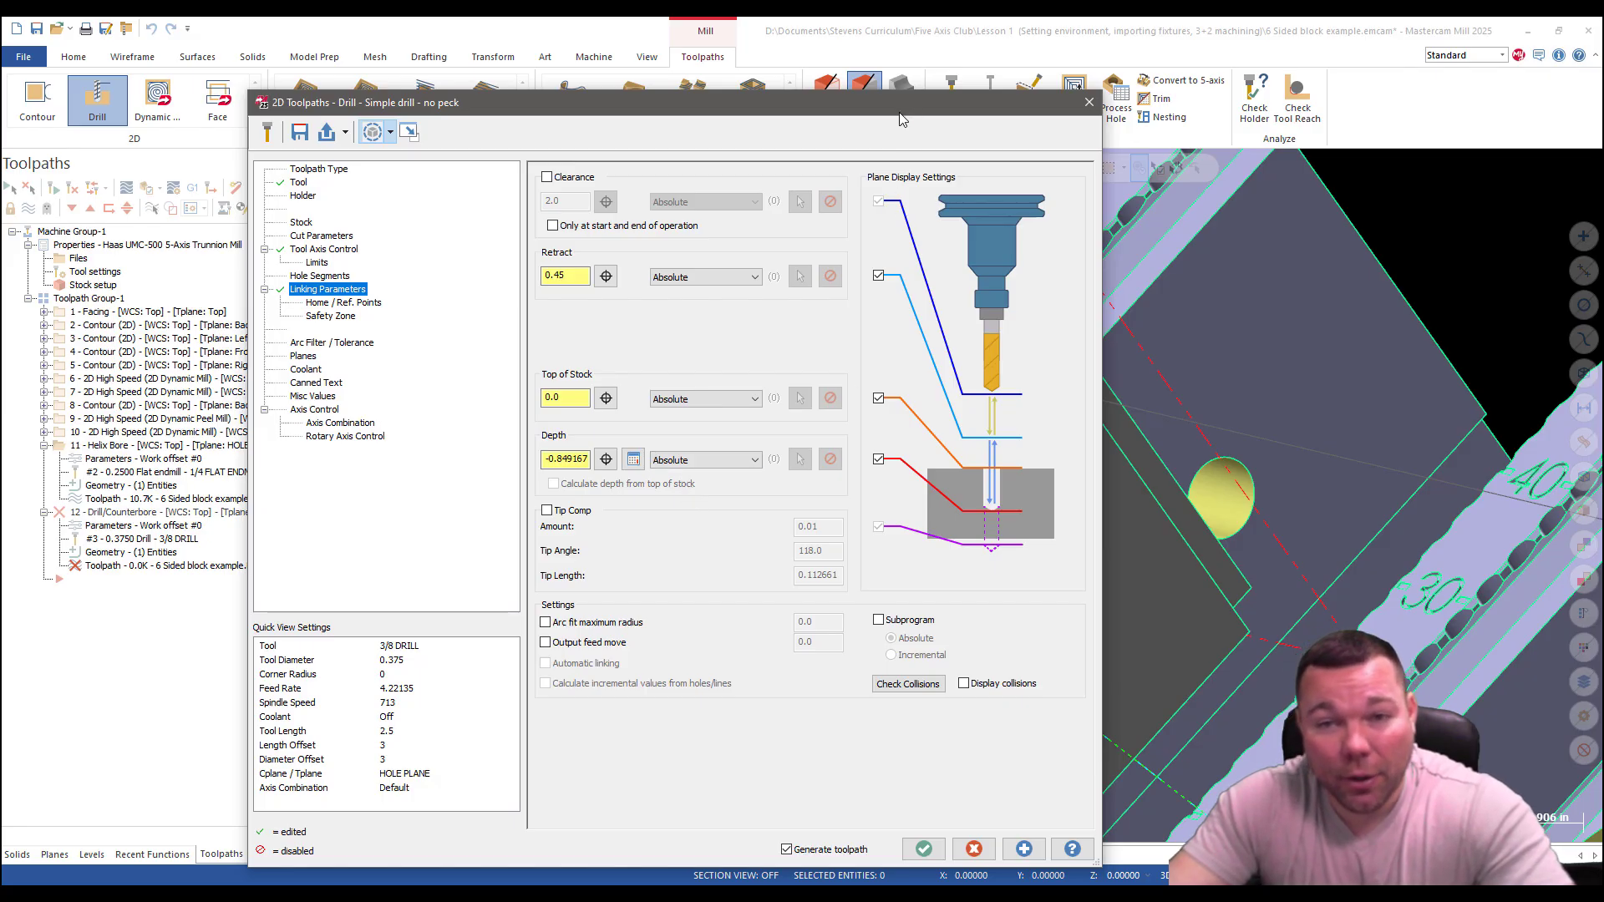
Set the drilling retract to .25, check the toolpath's planes, and accept the drill operation.
drag(900, 119, 176, 153)
scroll(744, 398, up, 3)
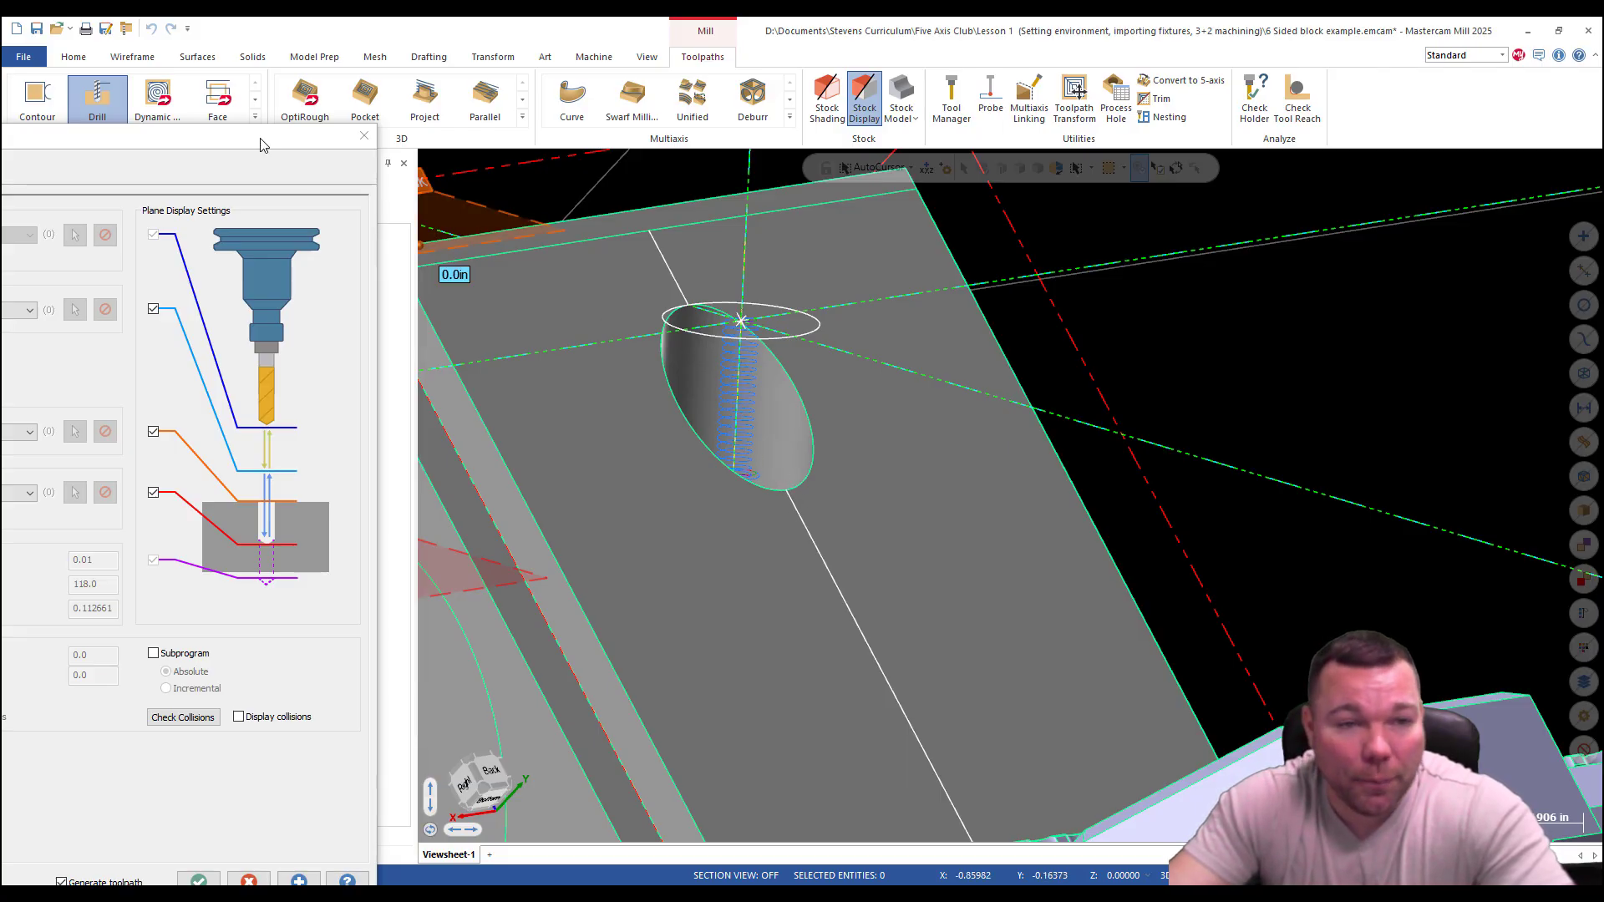
drag(250, 143, 373, 114)
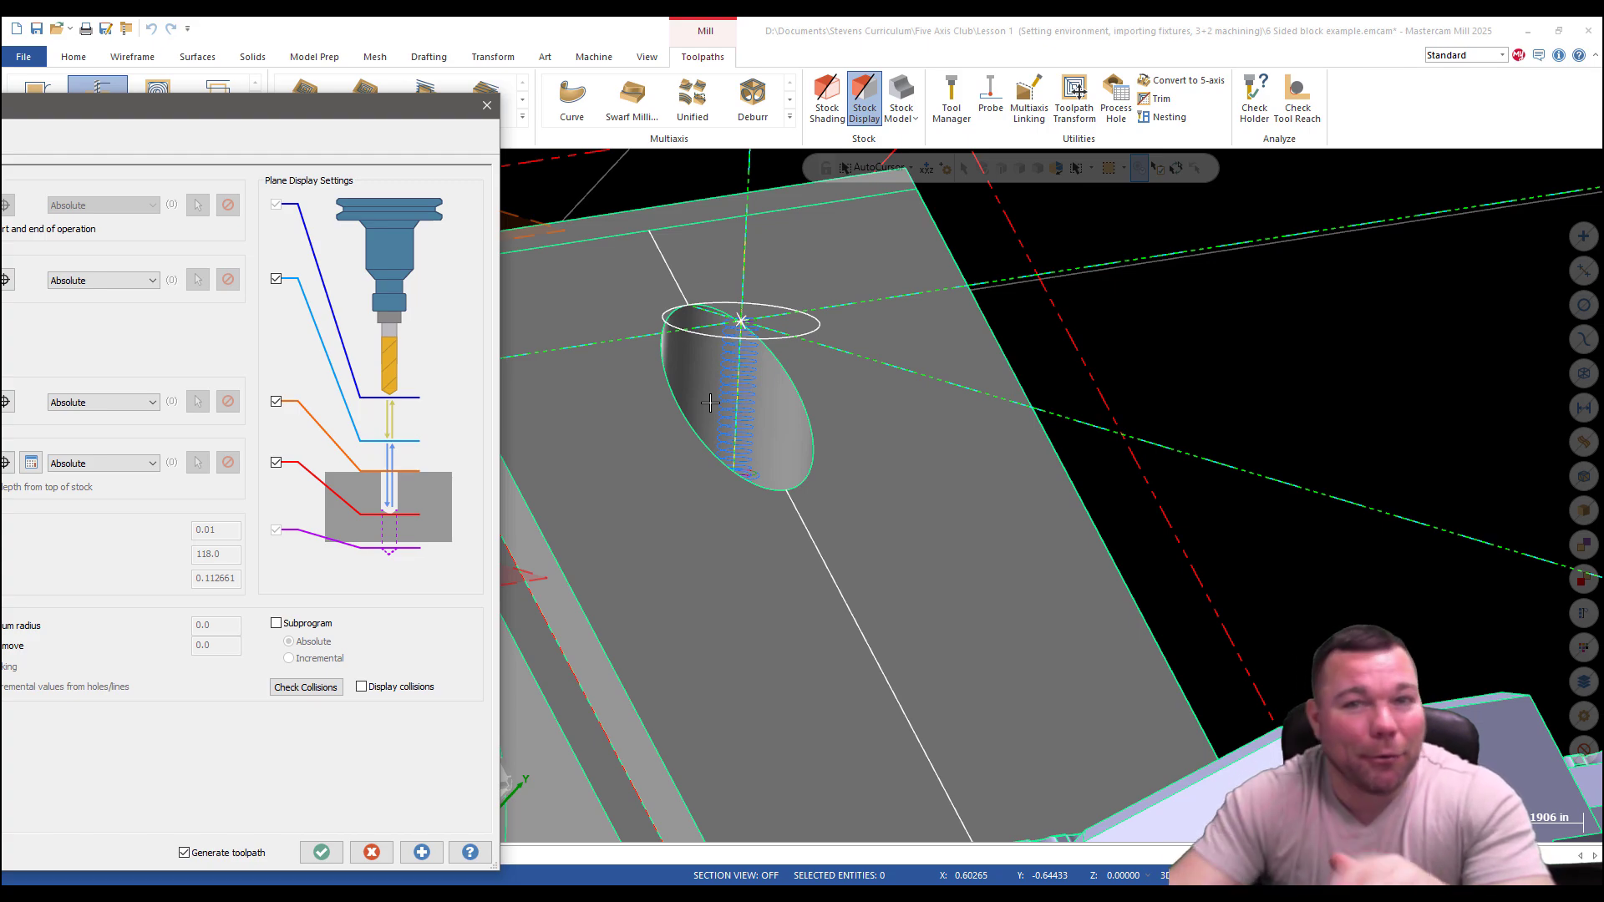
drag(248, 122, 741, 120)
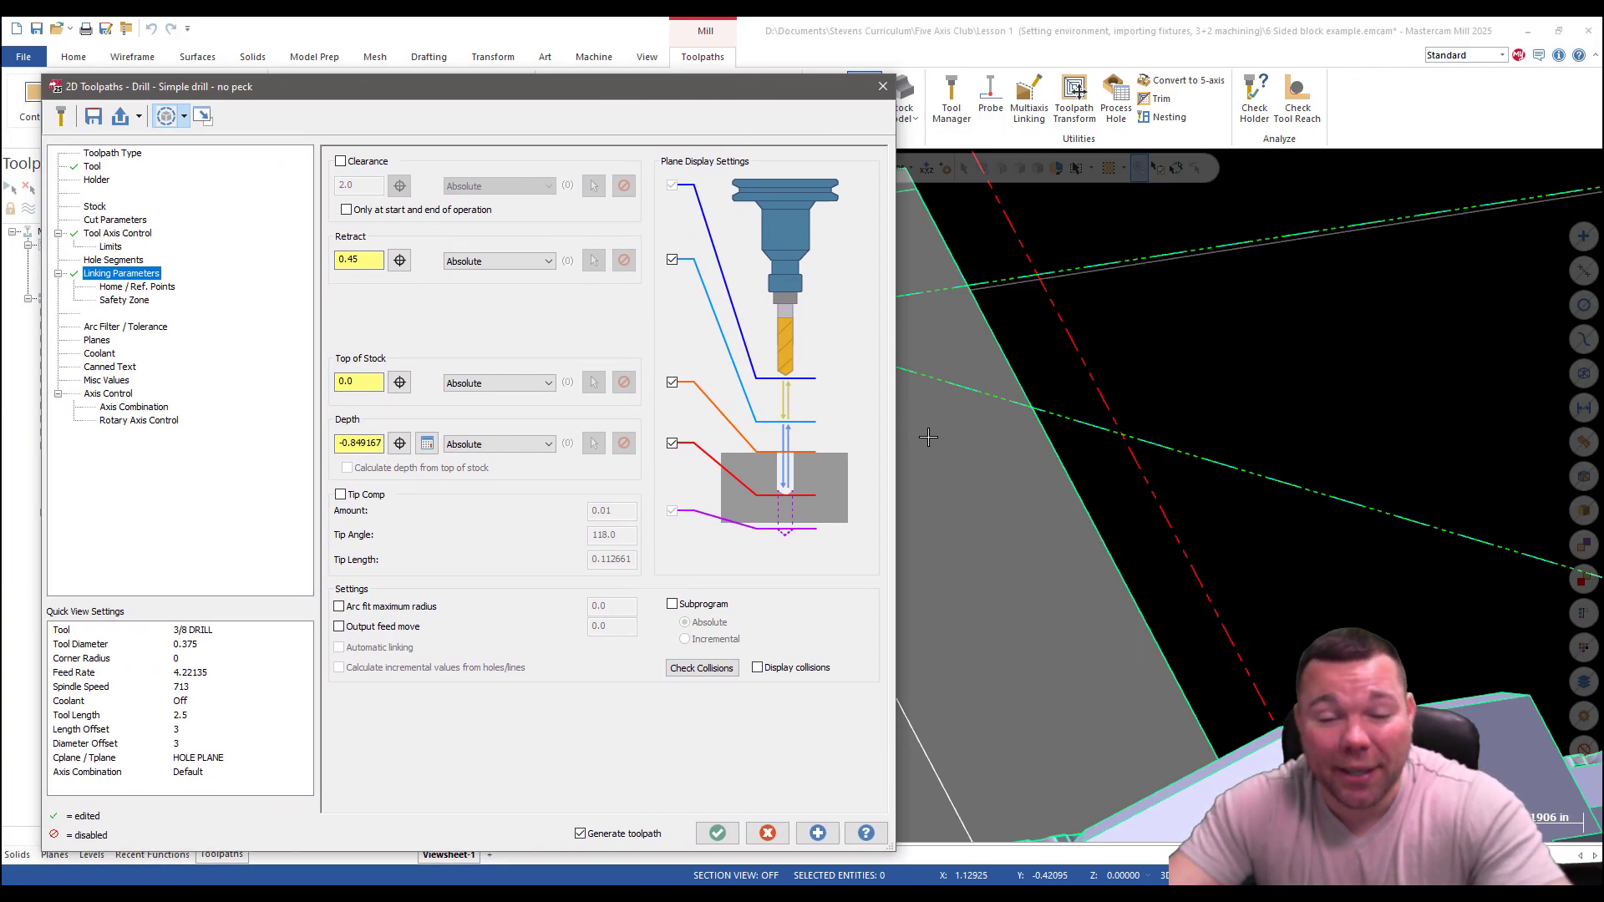
double_click(373, 262)
text(.)
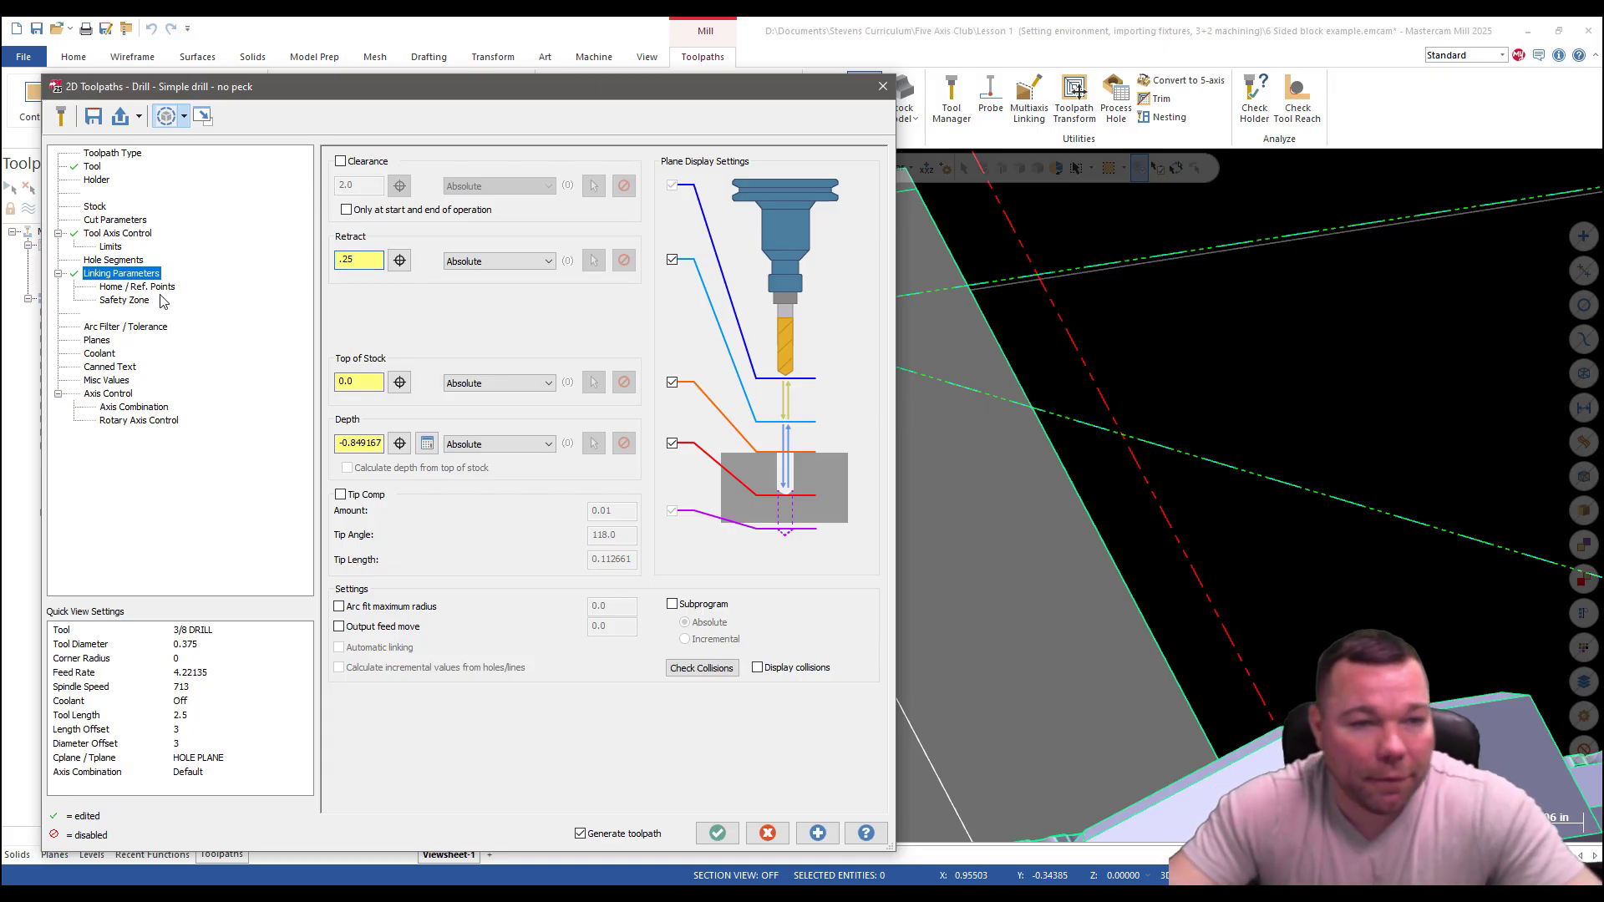
click(114, 328)
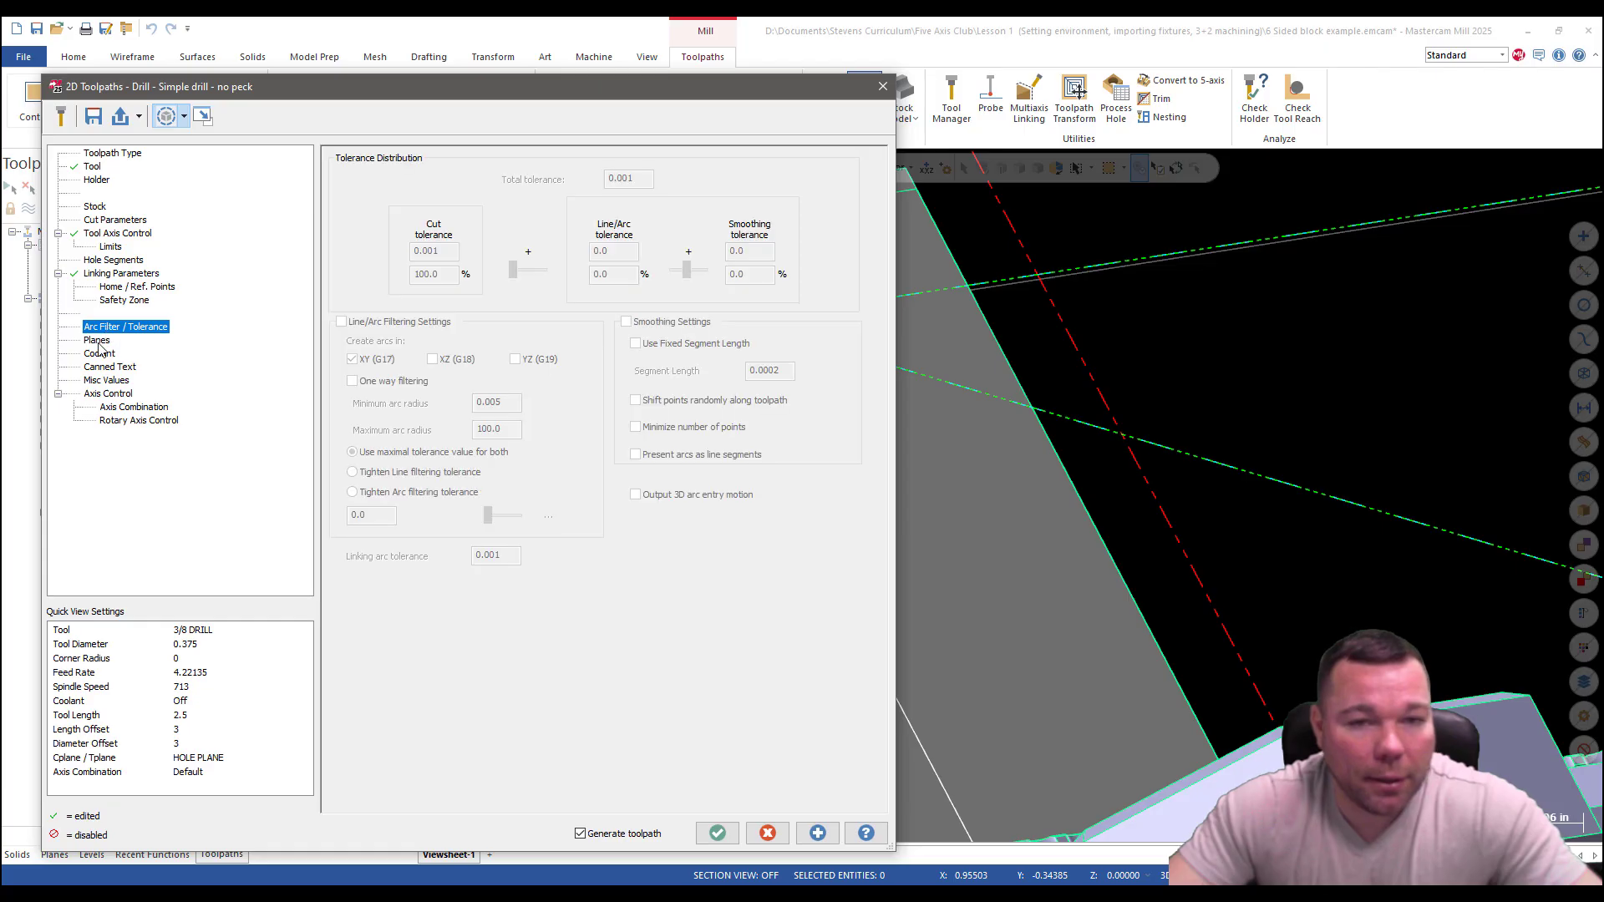
click(99, 341)
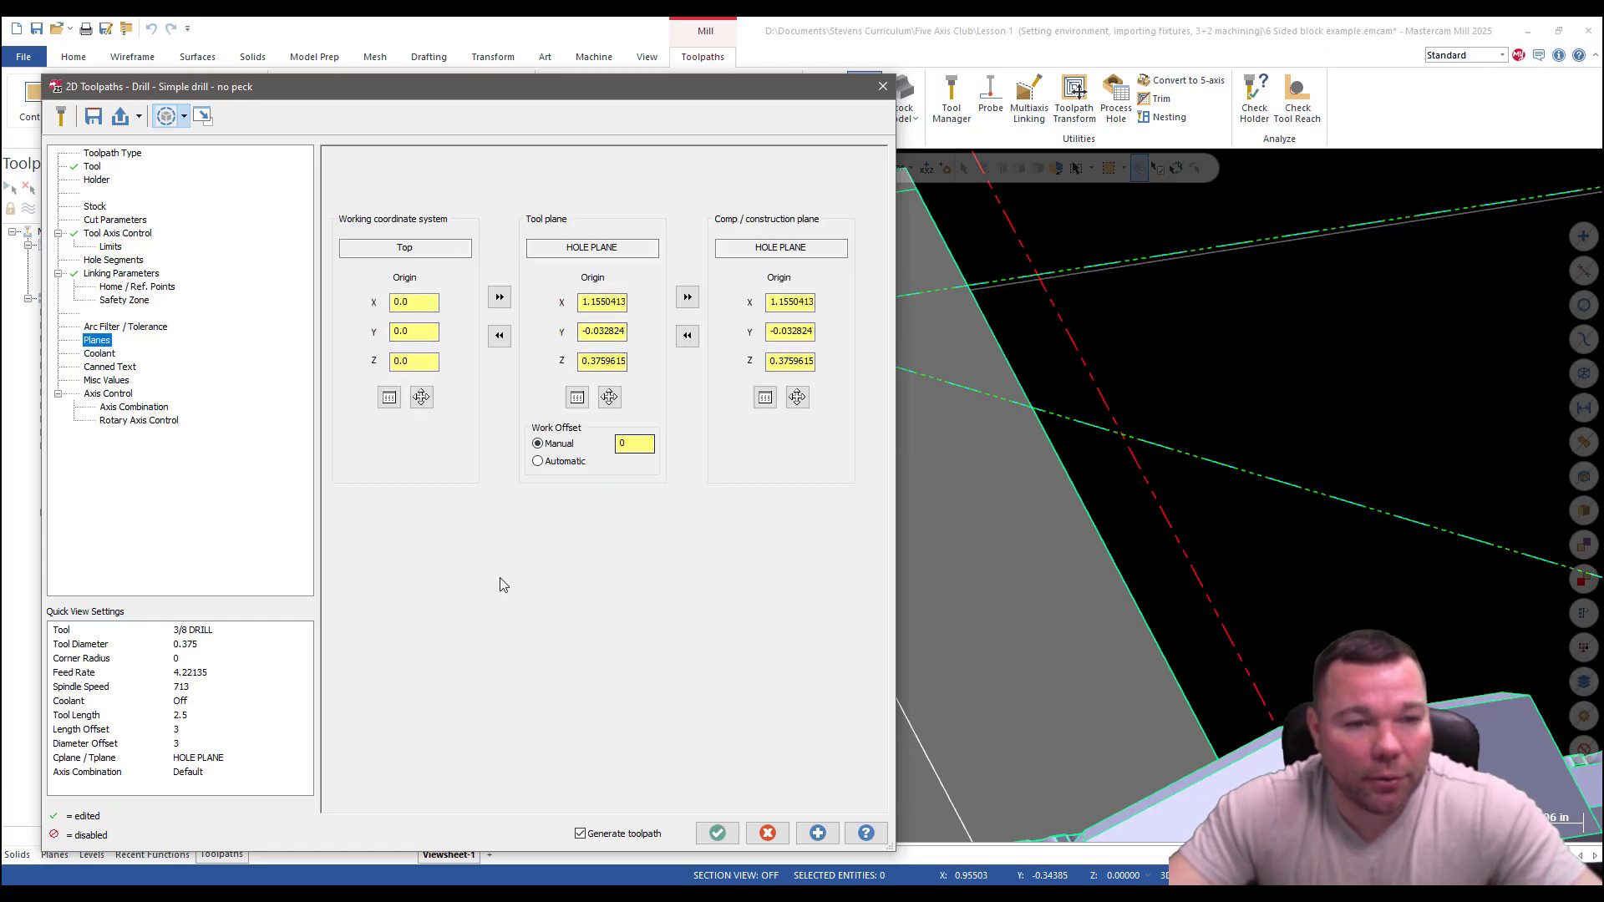
click(717, 833)
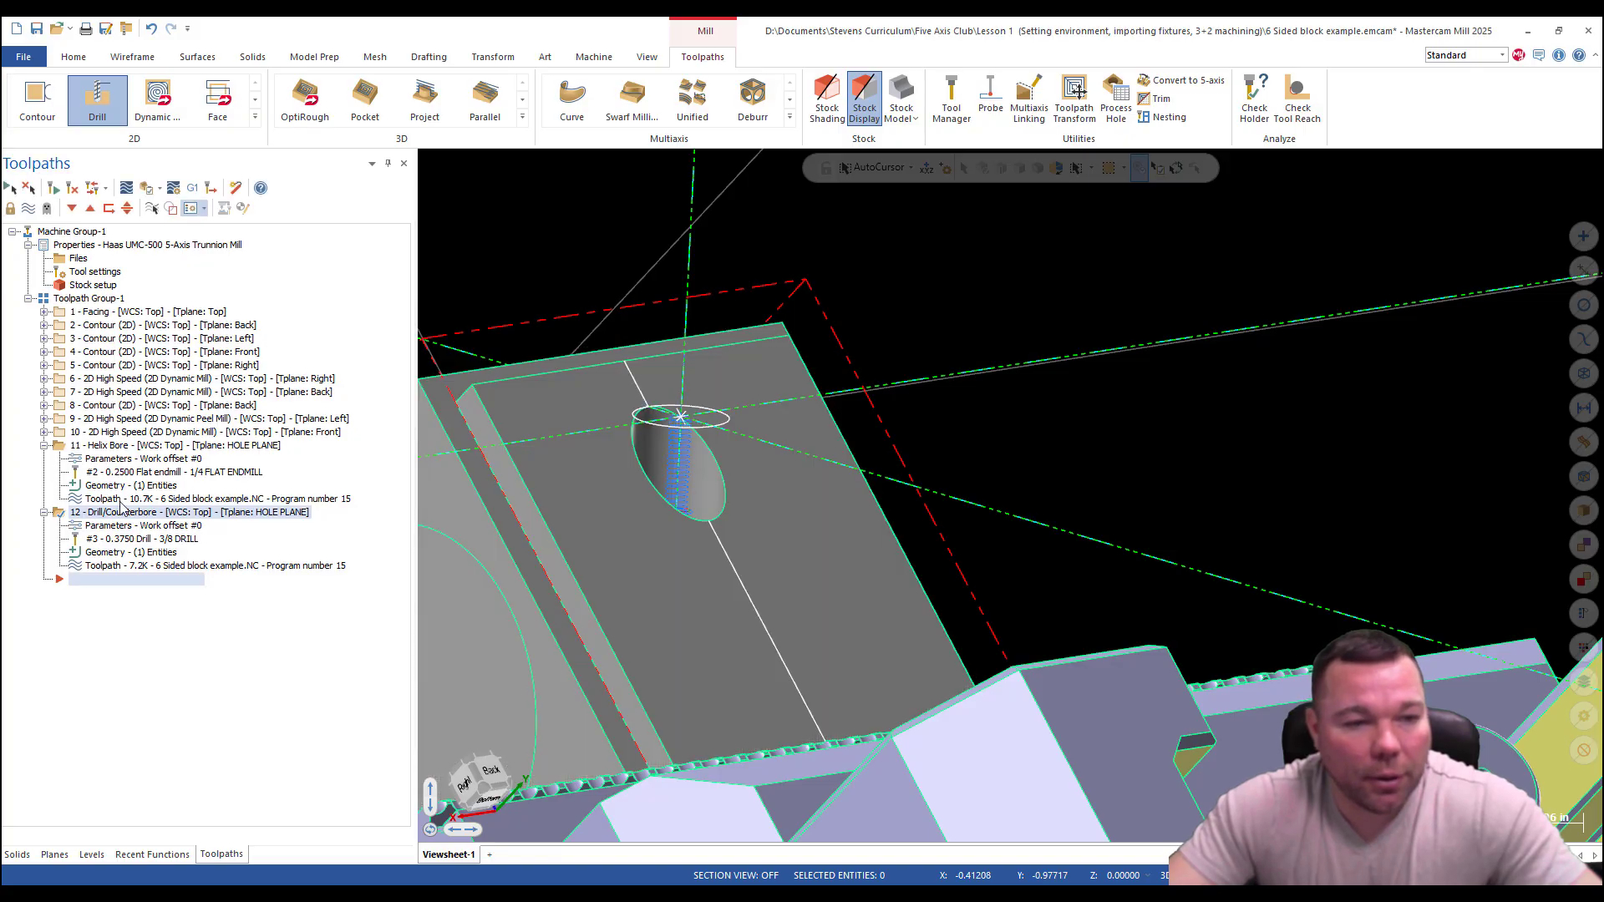
Hide the HOLE GEO level and make 6 Sided block example the main level.
scroll(762, 514, down, 3)
middle_drag(763, 513, 807, 606)
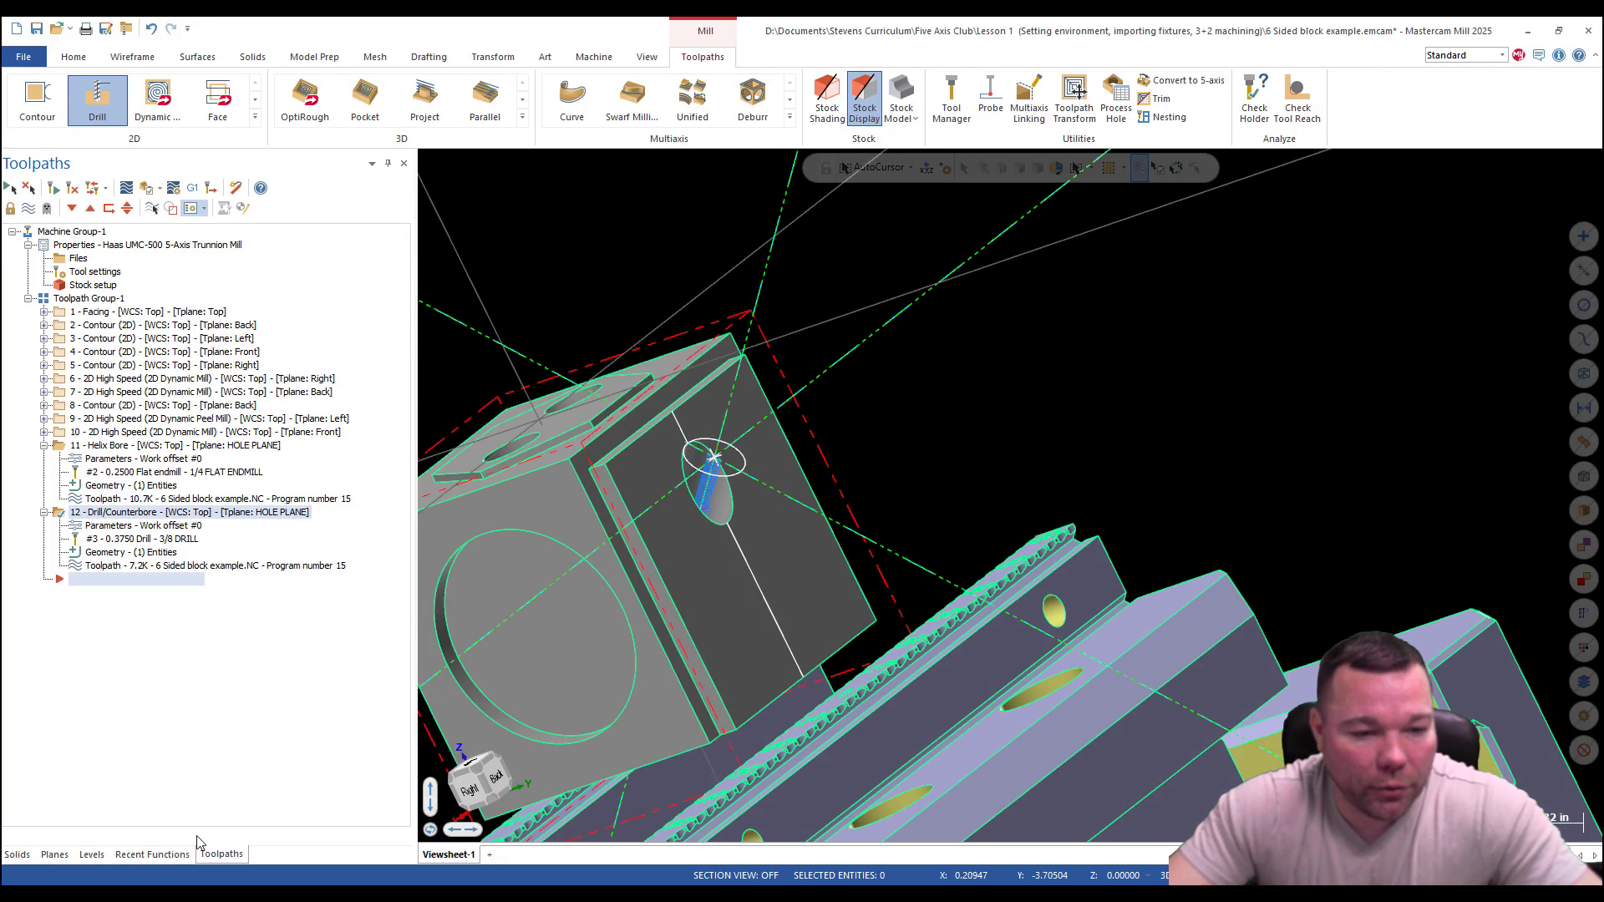
click(92, 854)
click(67, 258)
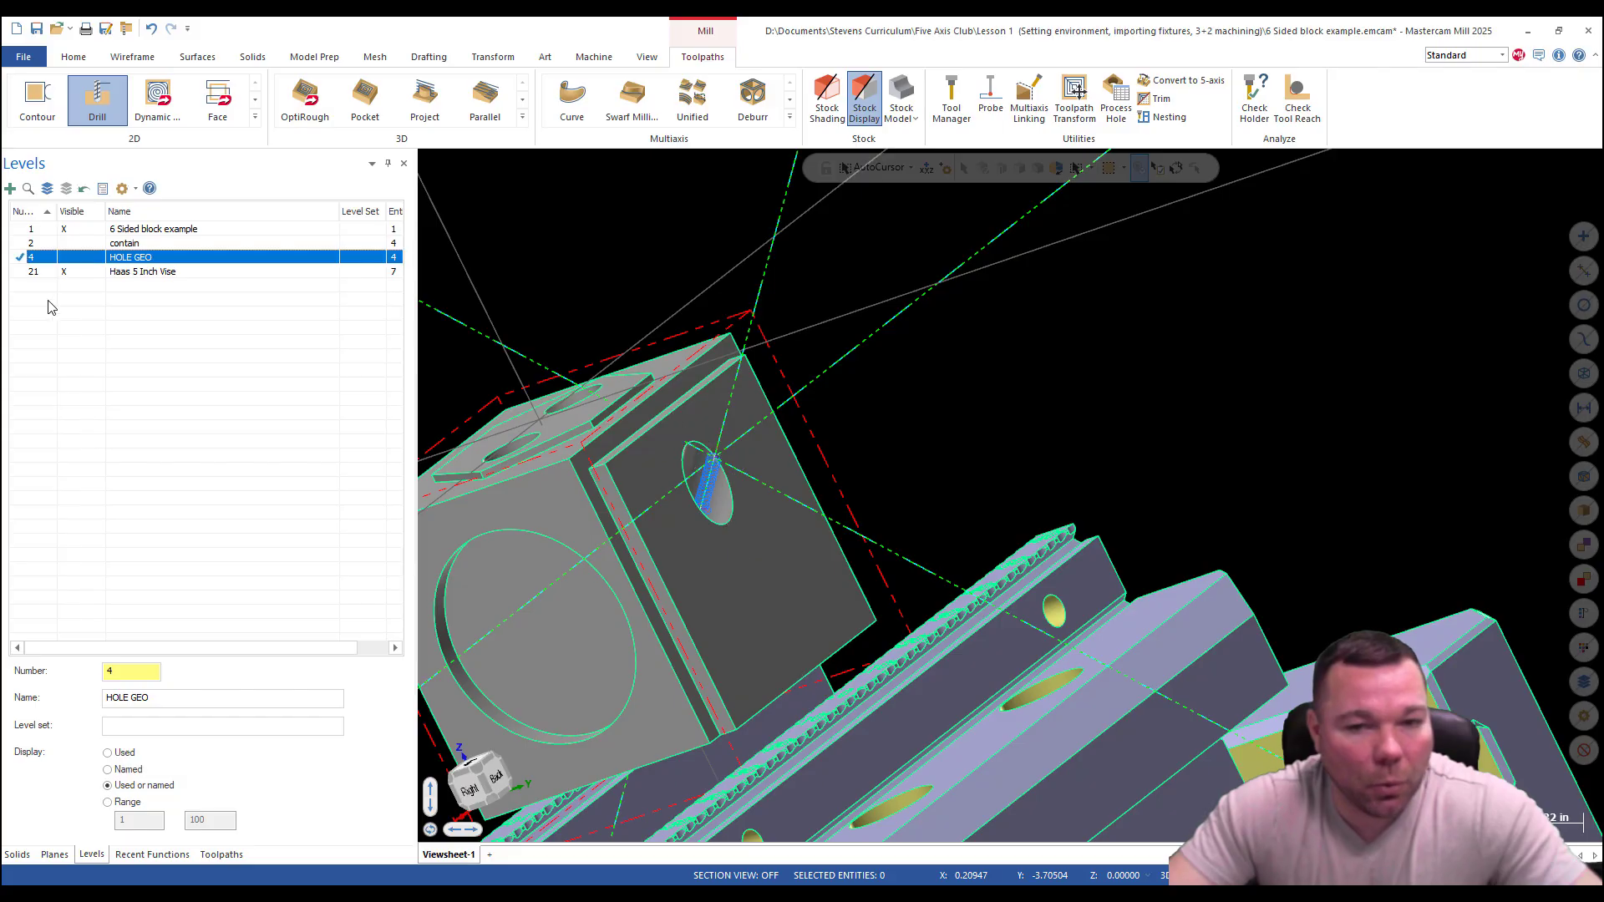
click(34, 230)
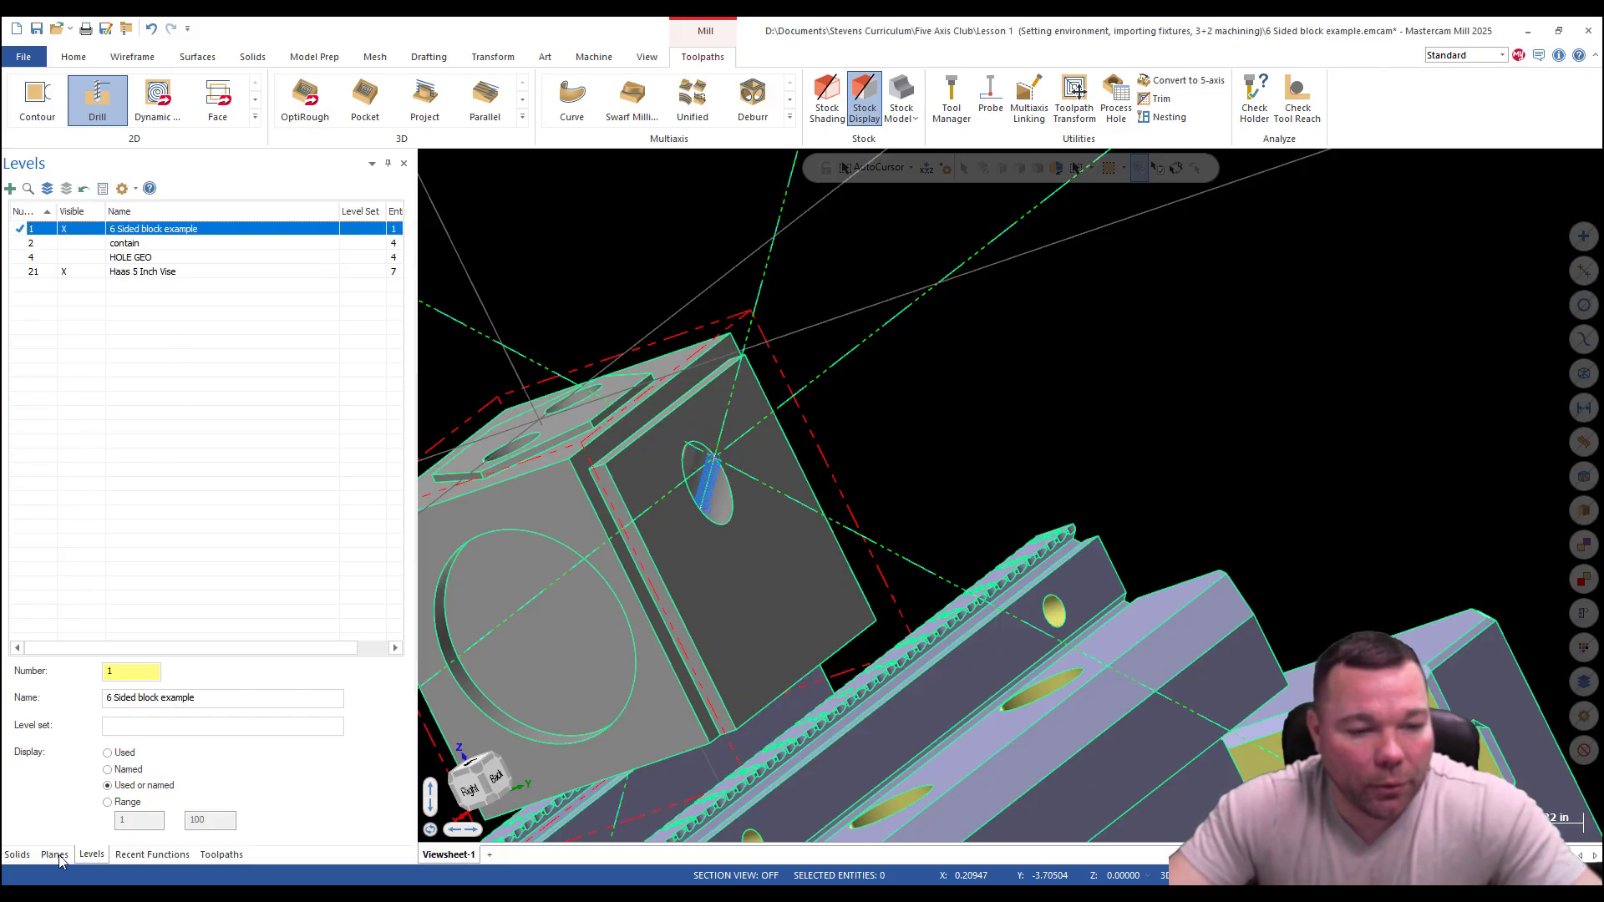
Select all toolpath operations, including the drilling of the angled hole, and launch Verify for them.
click(221, 854)
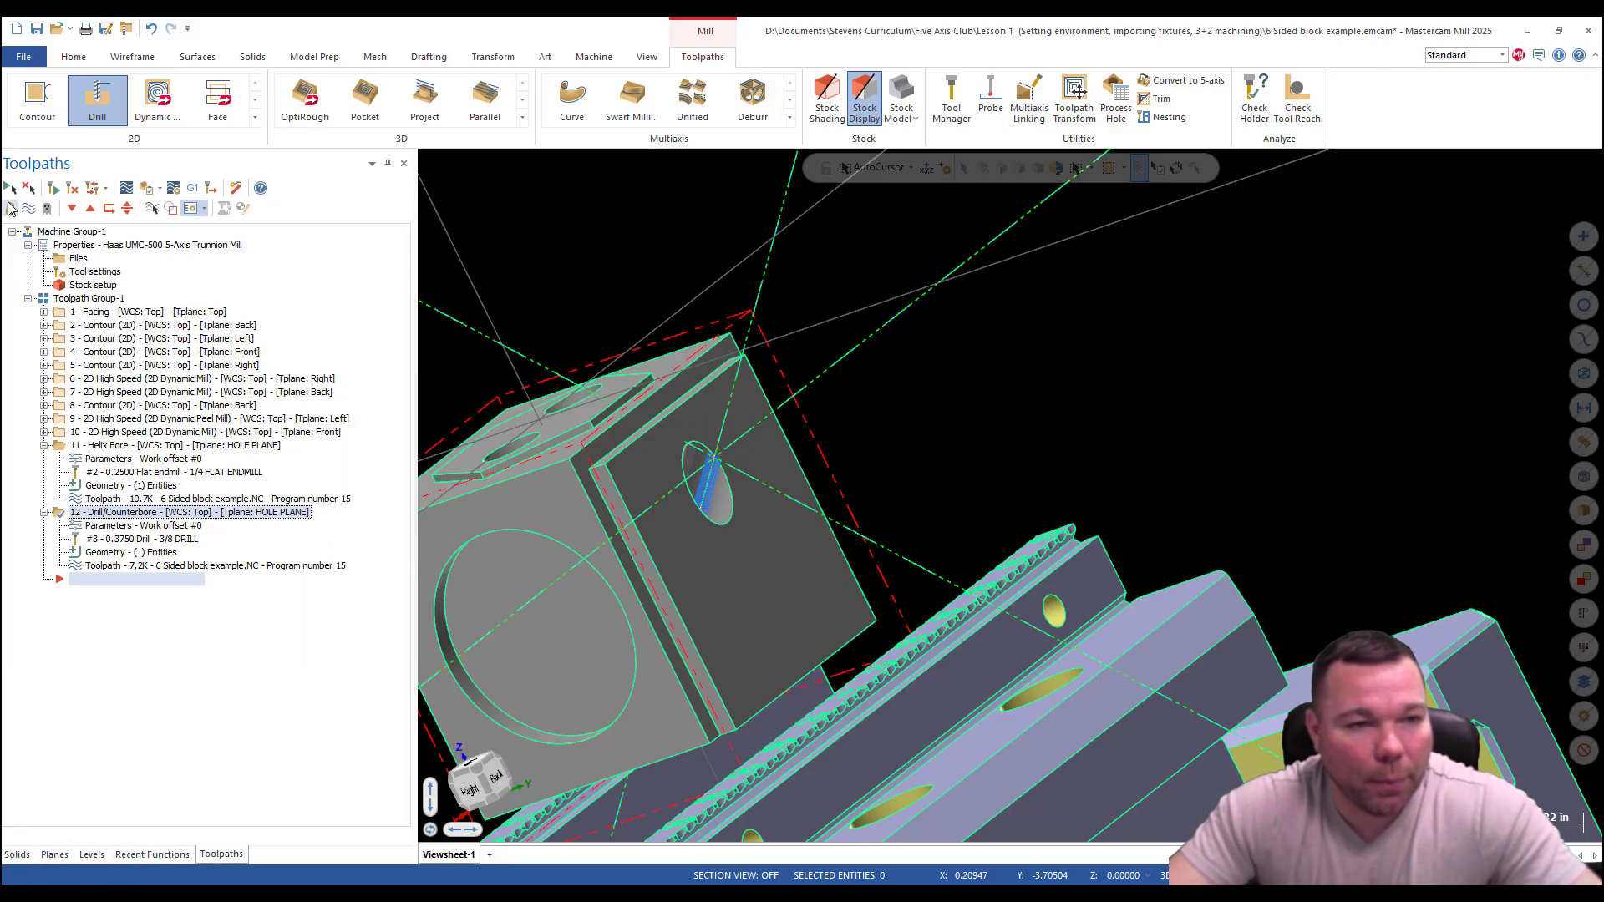
click(10, 189)
click(148, 190)
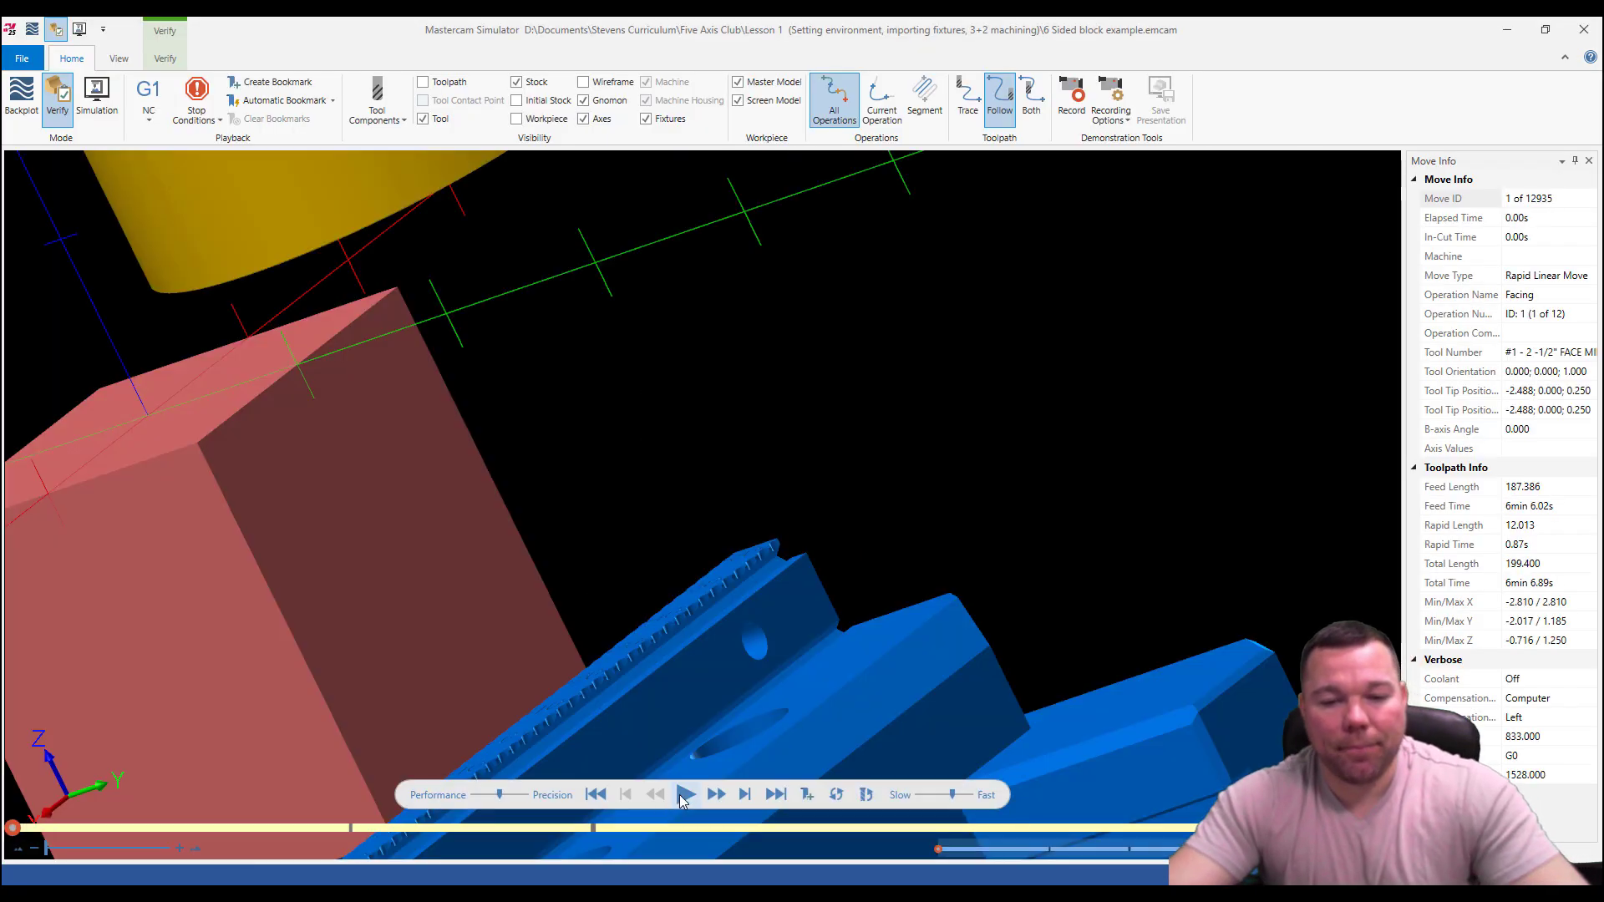
Run the verification of all operations, inspect the machined angled hole up close, and close the simulator.
click(684, 796)
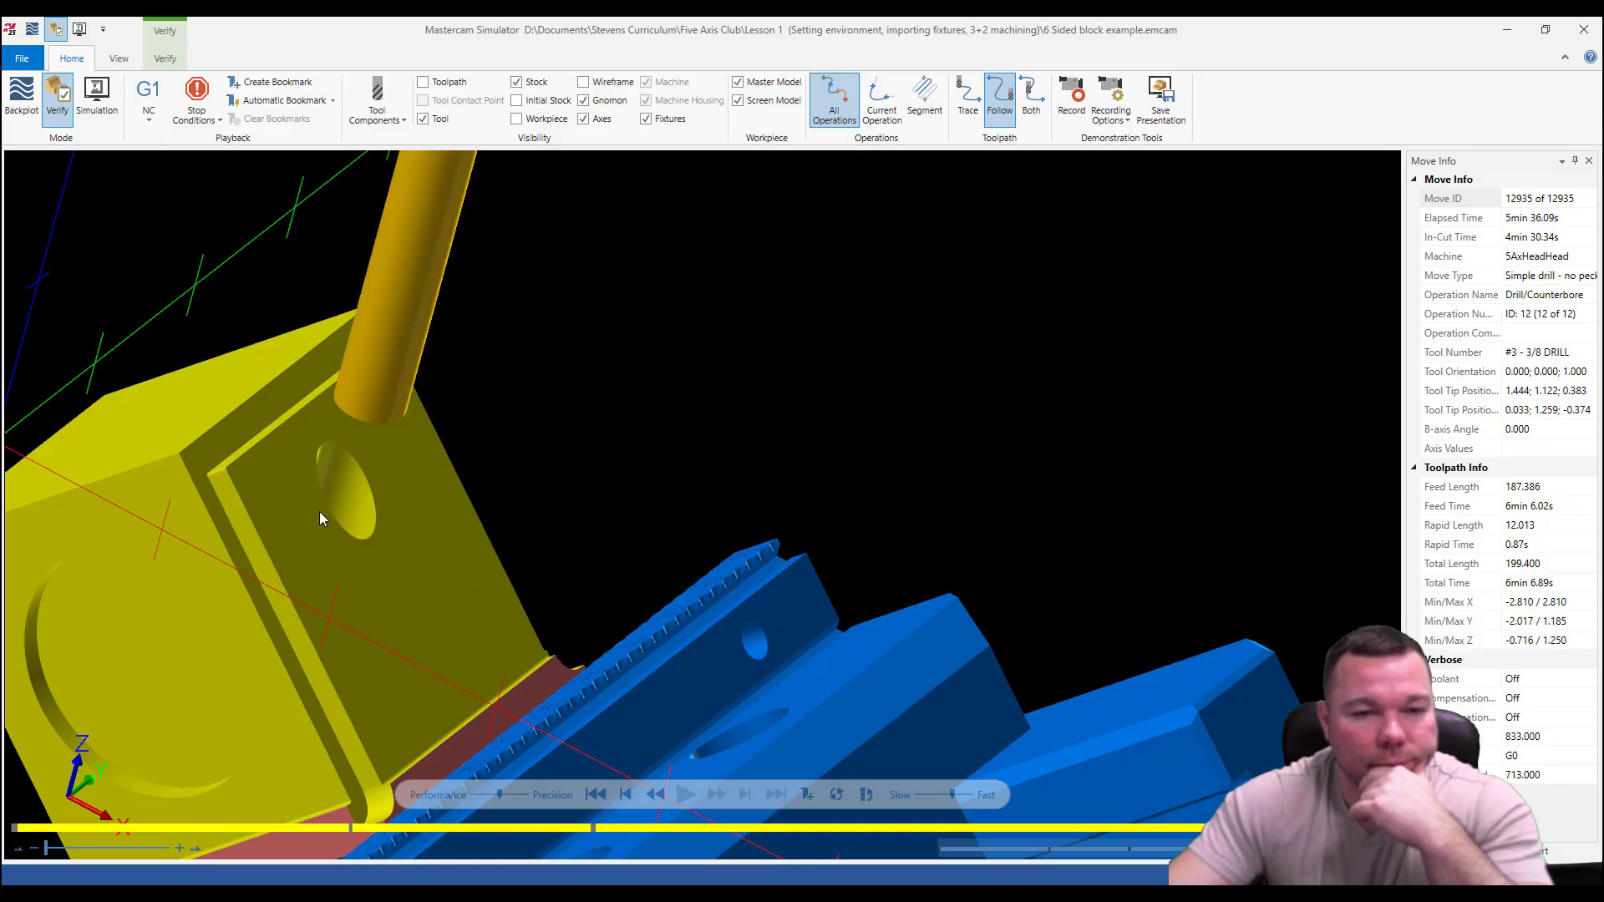
scroll(338, 498, up, 5)
mouse_move(362, 523)
middle_down()
mouse_move(345, 549)
mouse_move(360, 526)
mouse_move(380, 540)
mouse_move(326, 547)
mouse_move(301, 575)
mouse_move(365, 548)
mouse_move(369, 573)
mouse_move(354, 516)
middle_up()
click(1583, 31)
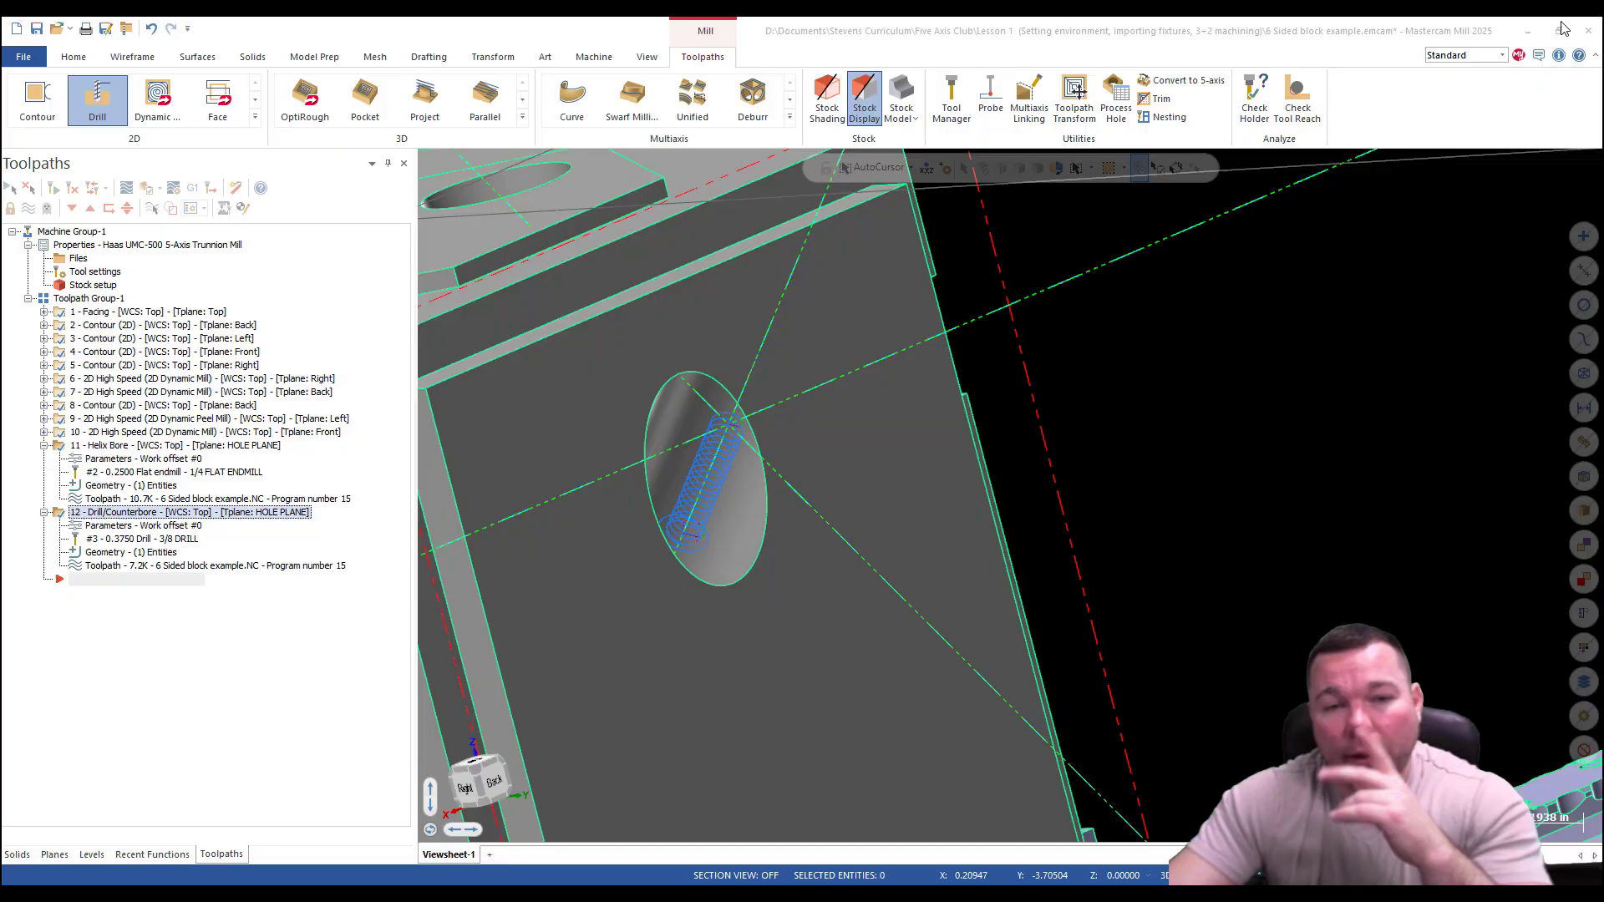
Turn on the section view and cut the block through the angled hole along HOLE GEO PLANE.
scroll(1239, 429, down, 3)
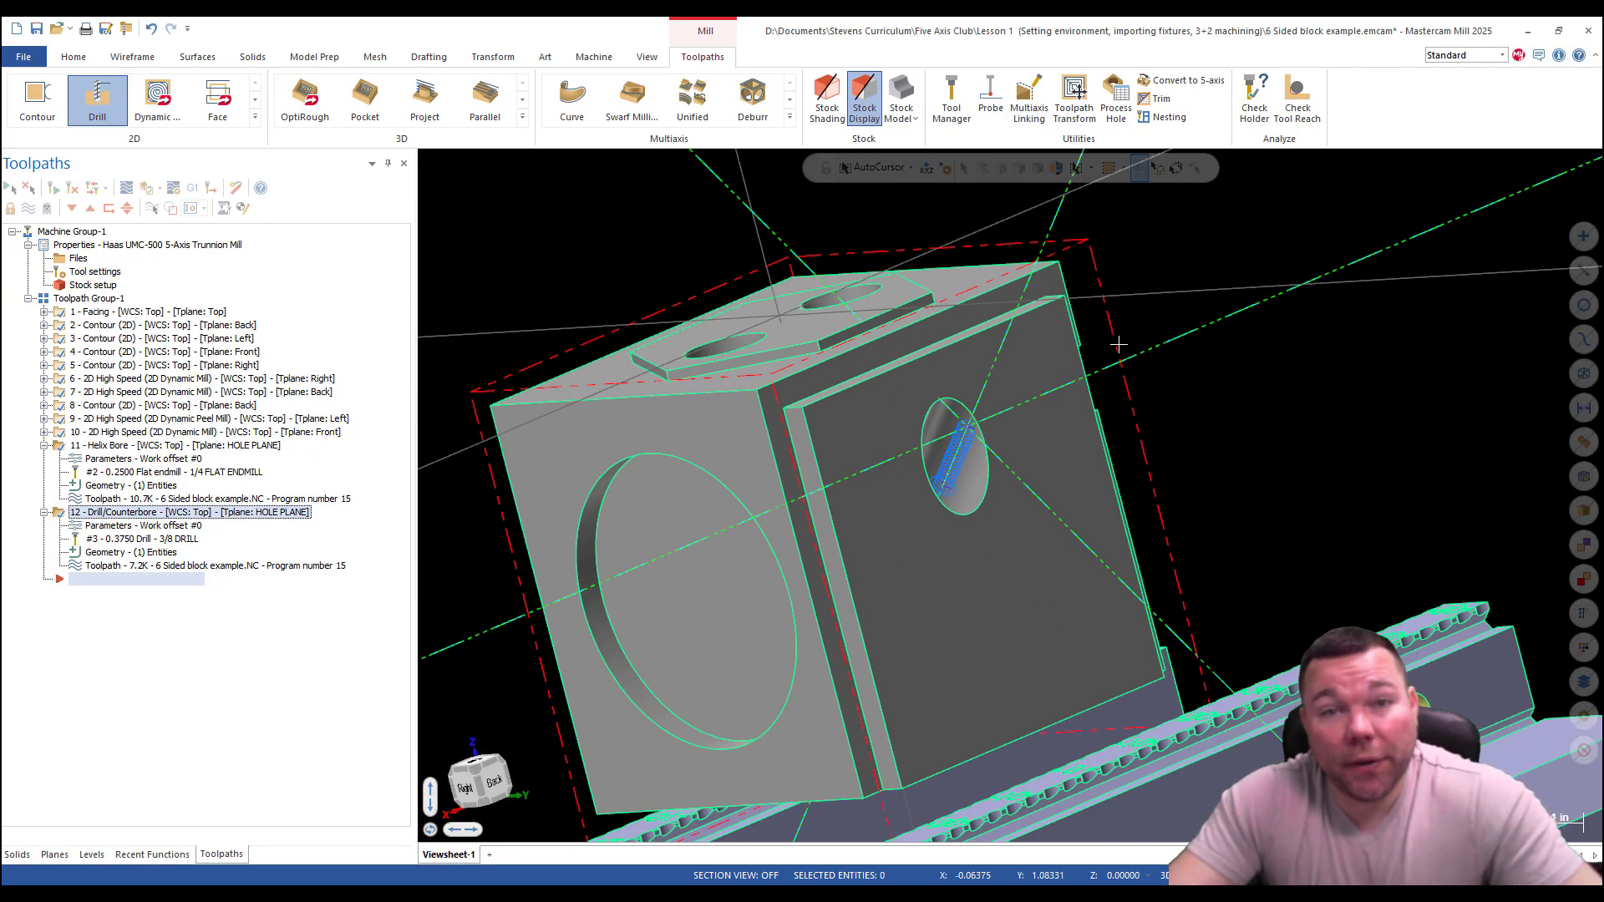
middle_drag(874, 450, 960, 444)
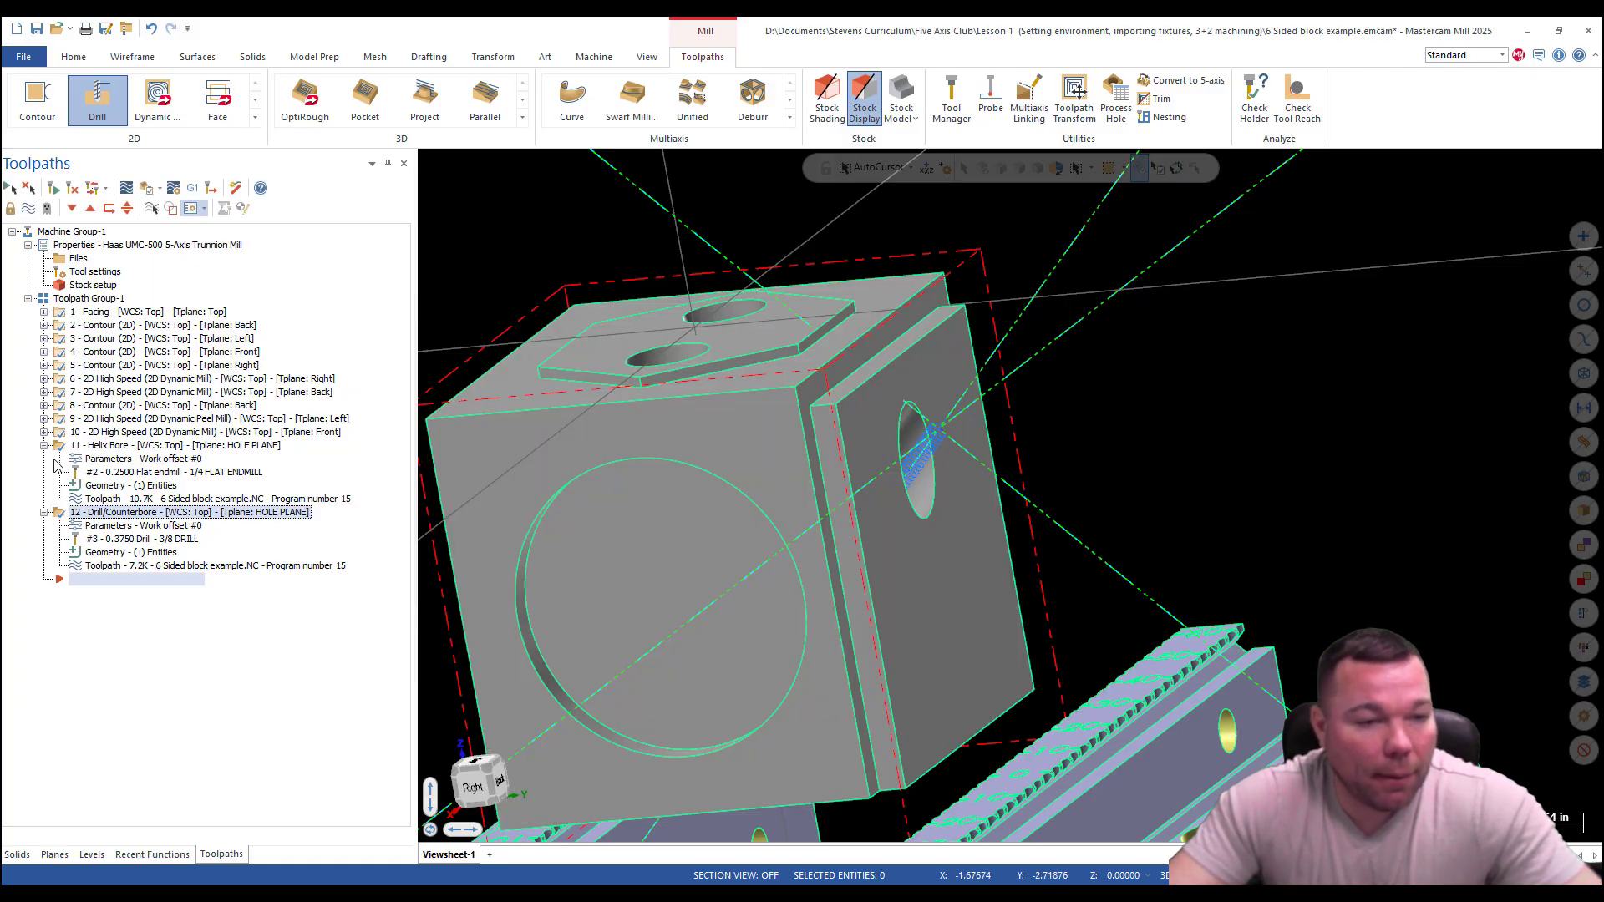
scroll(719, 498, down, 3)
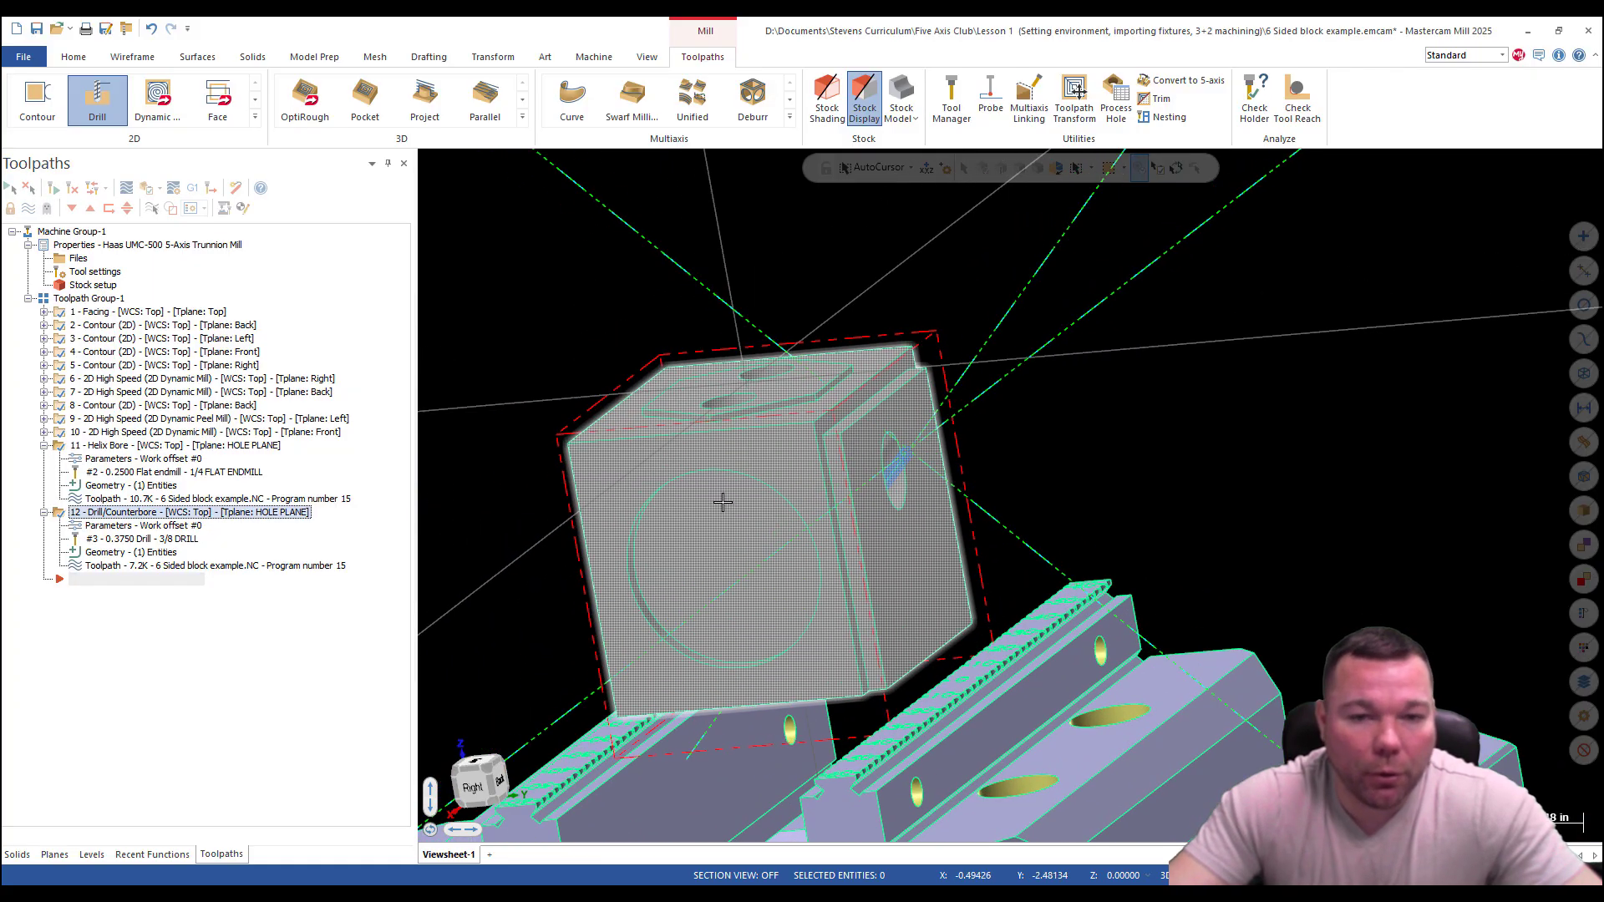
click(91, 854)
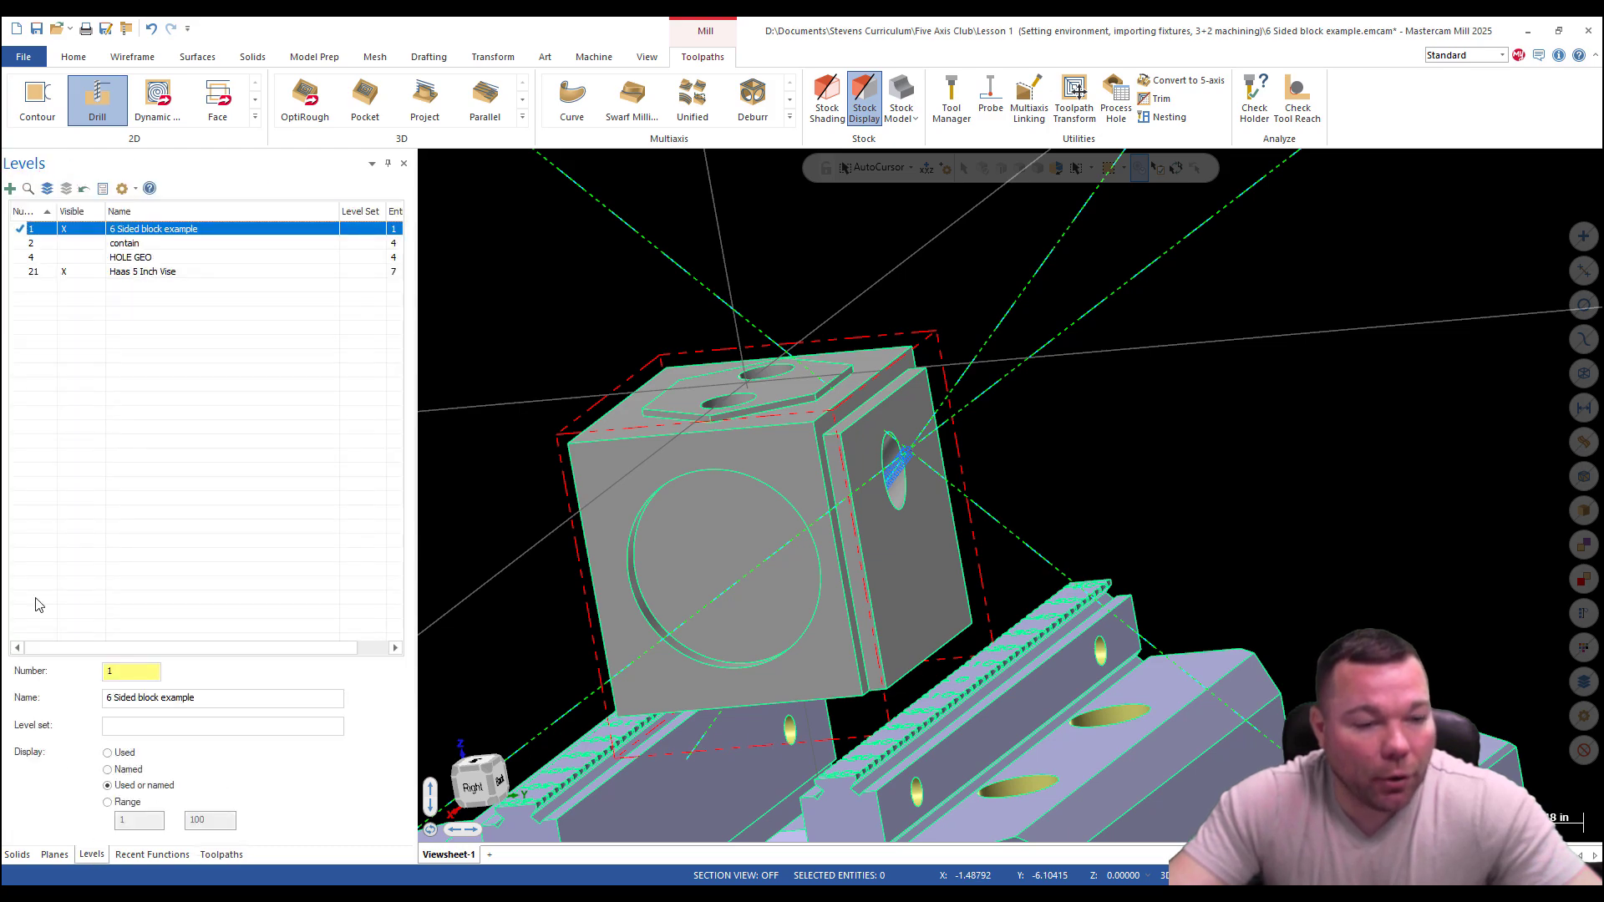
click(54, 855)
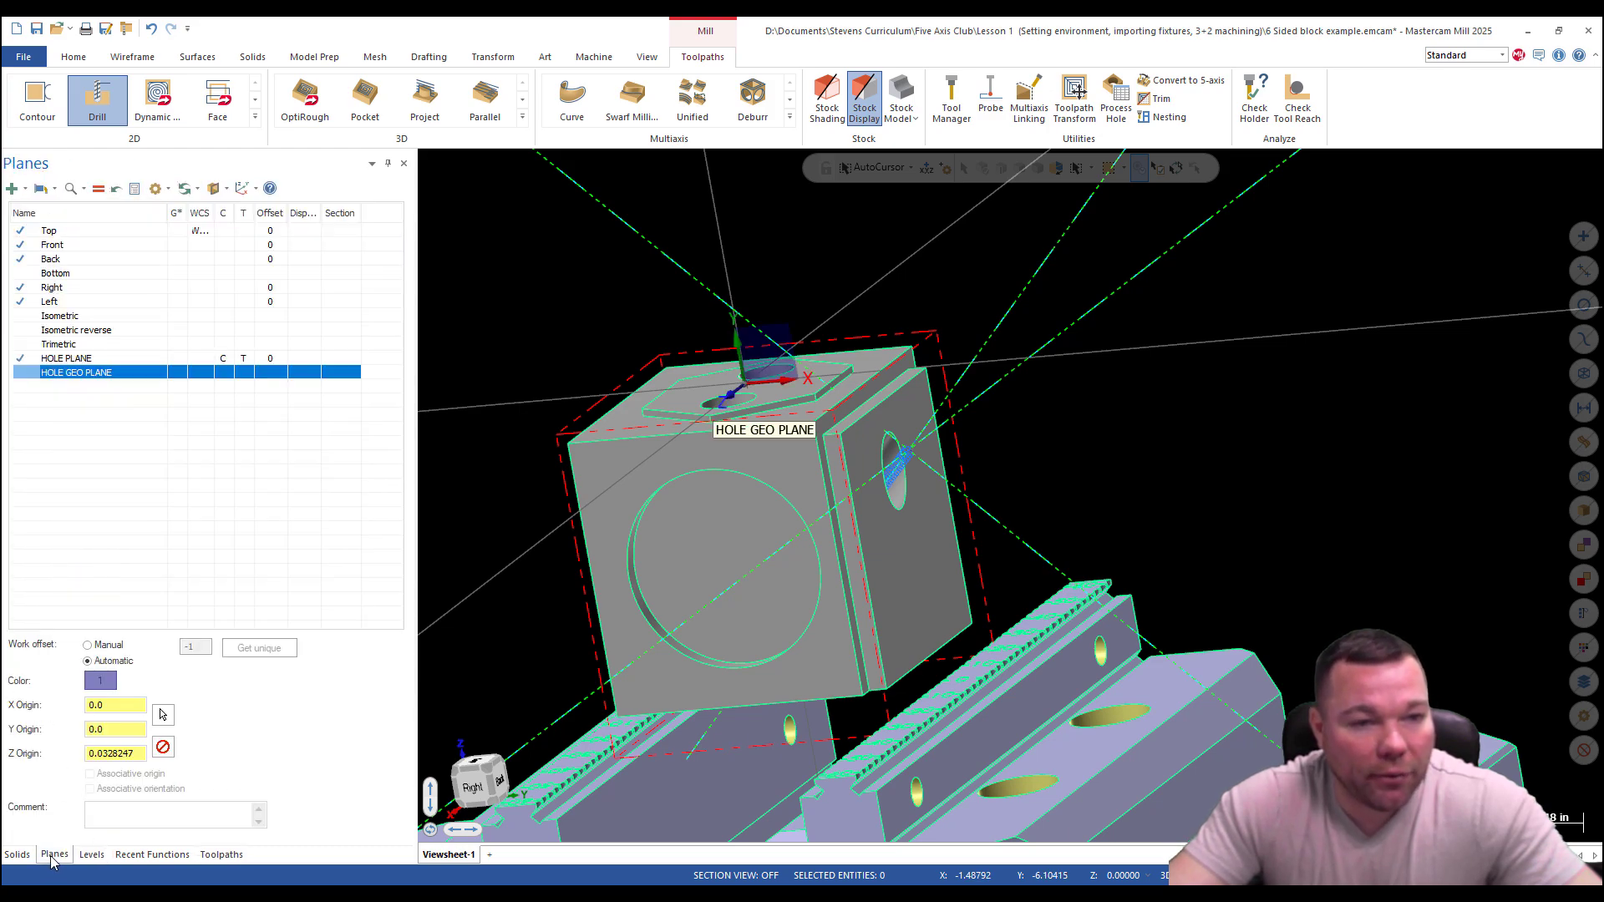
click(91, 361)
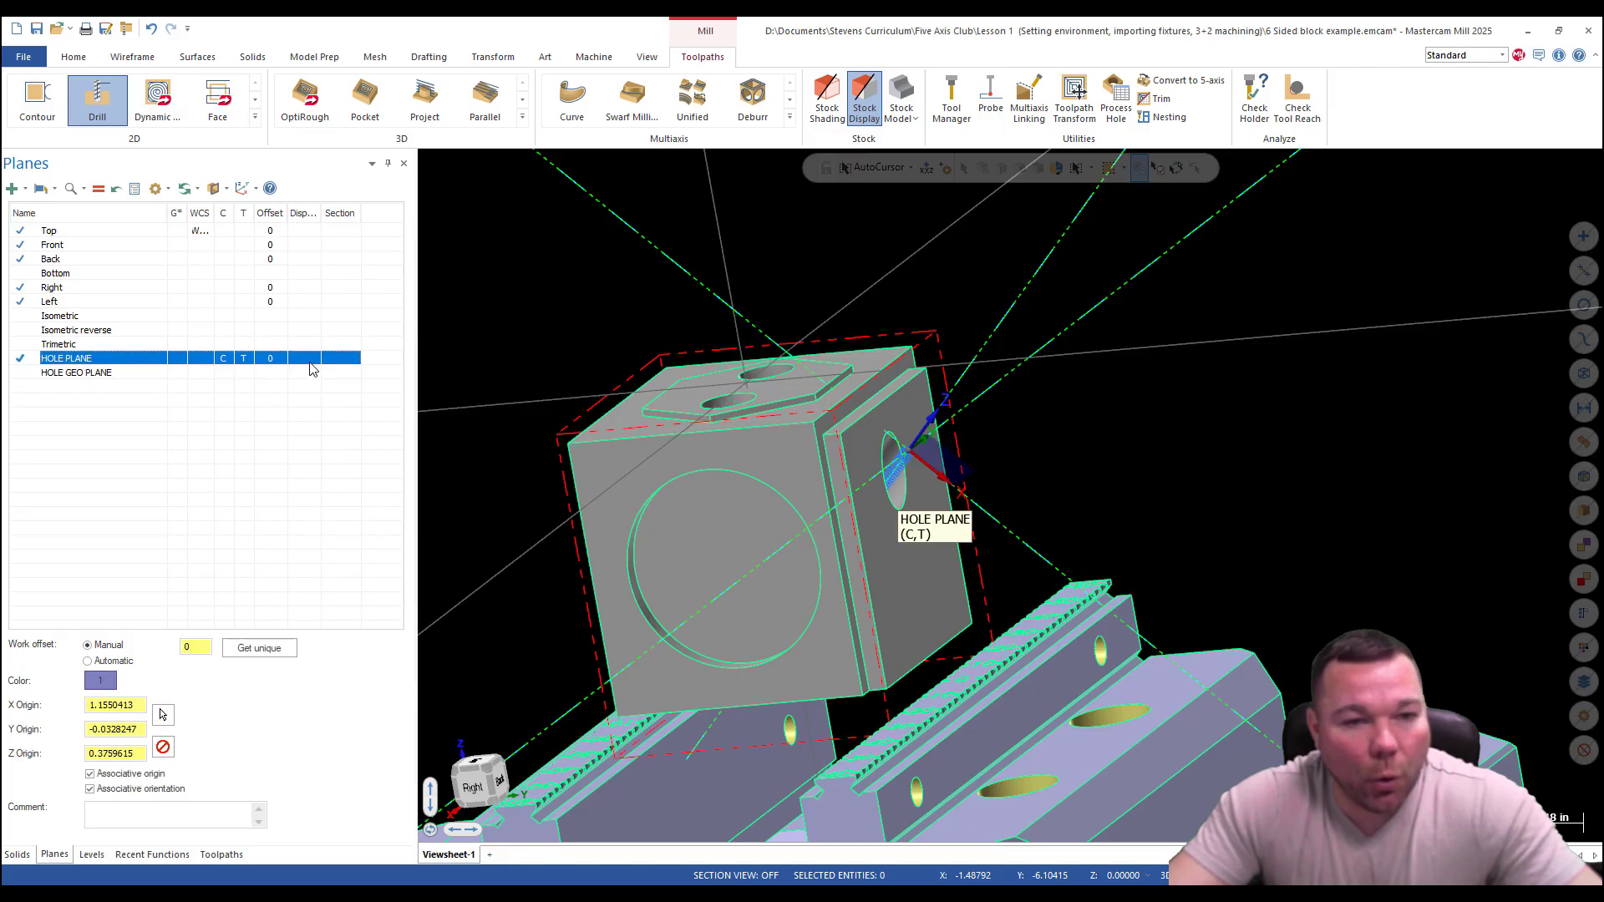
click(214, 189)
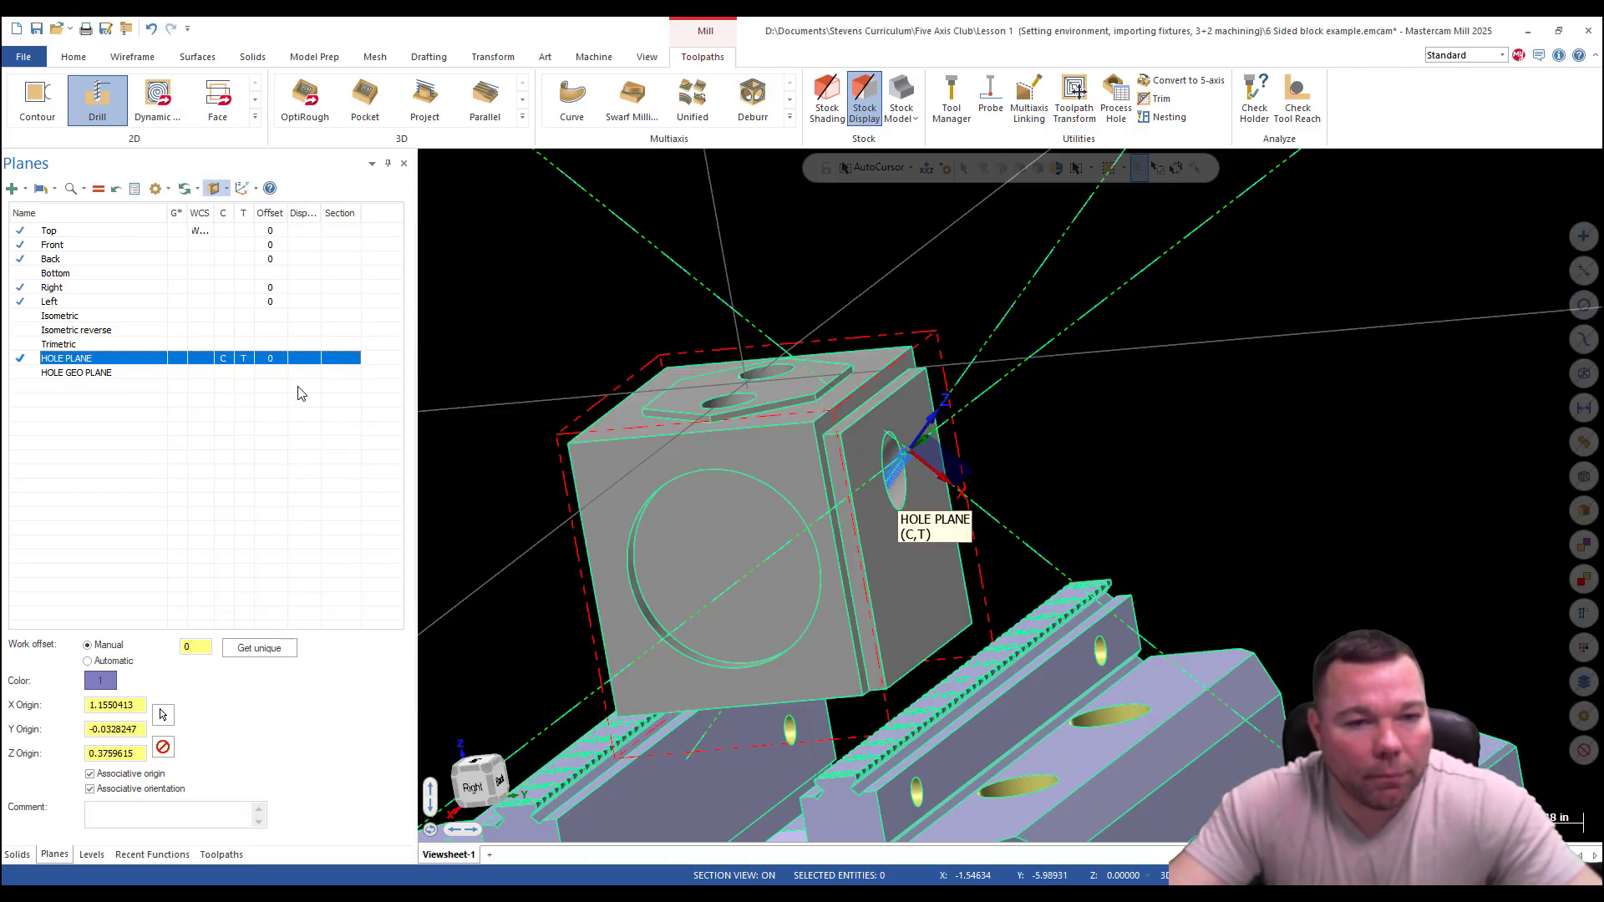
click(340, 372)
scroll(789, 569, up, 6)
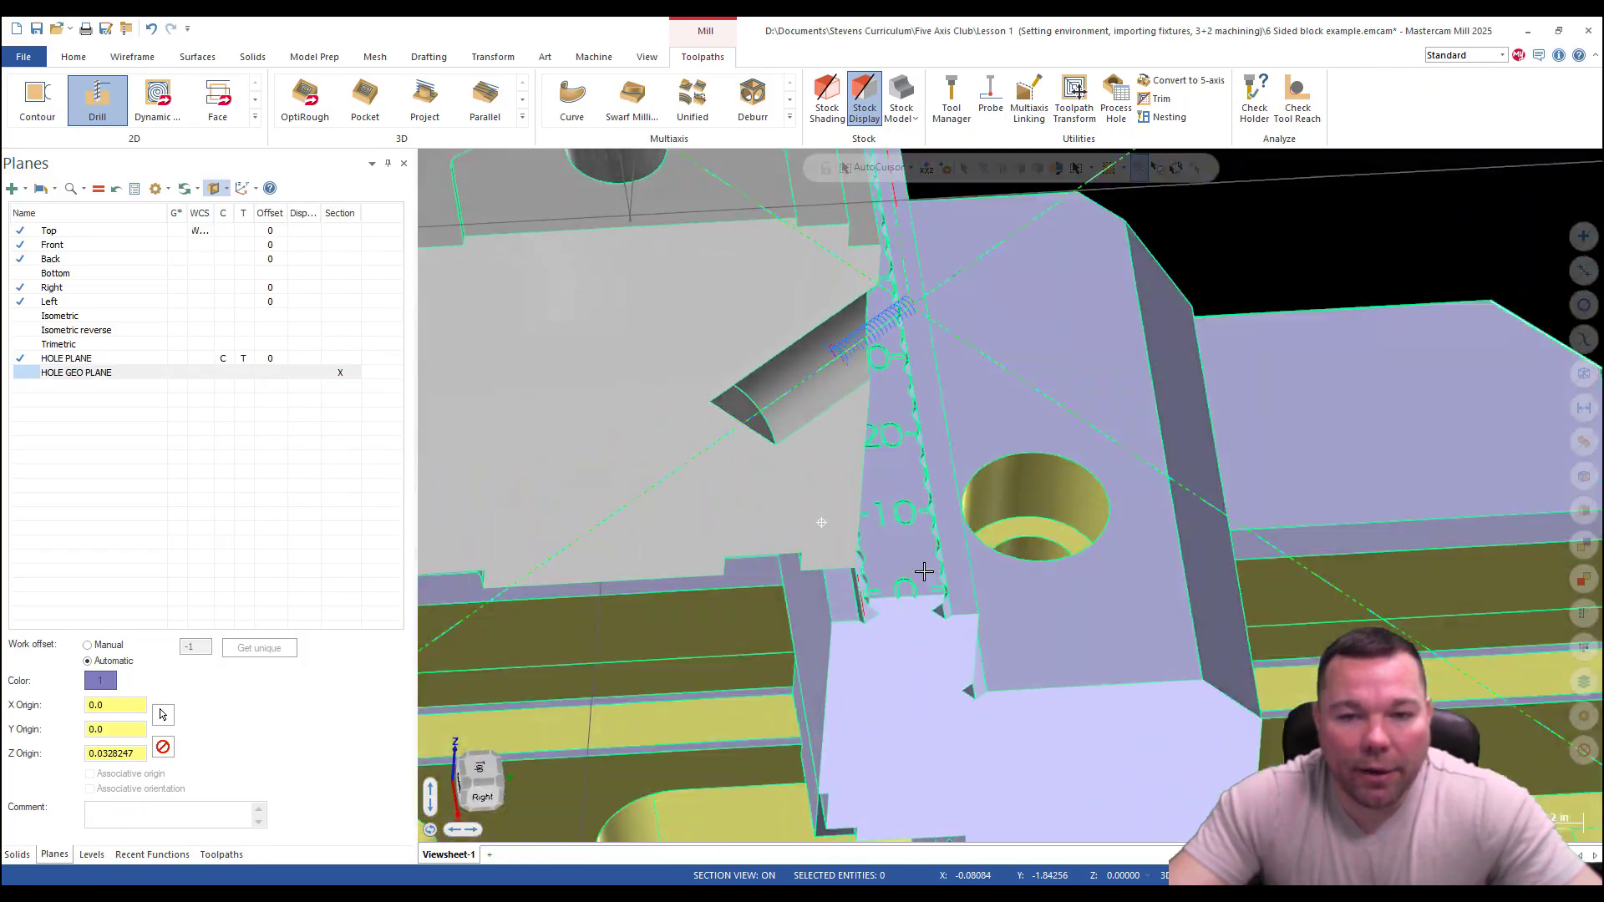
mouse_move(924, 571)
middle_down()
mouse_move(852, 498)
mouse_move(887, 491)
mouse_move(874, 525)
mouse_move(851, 518)
middle_up()
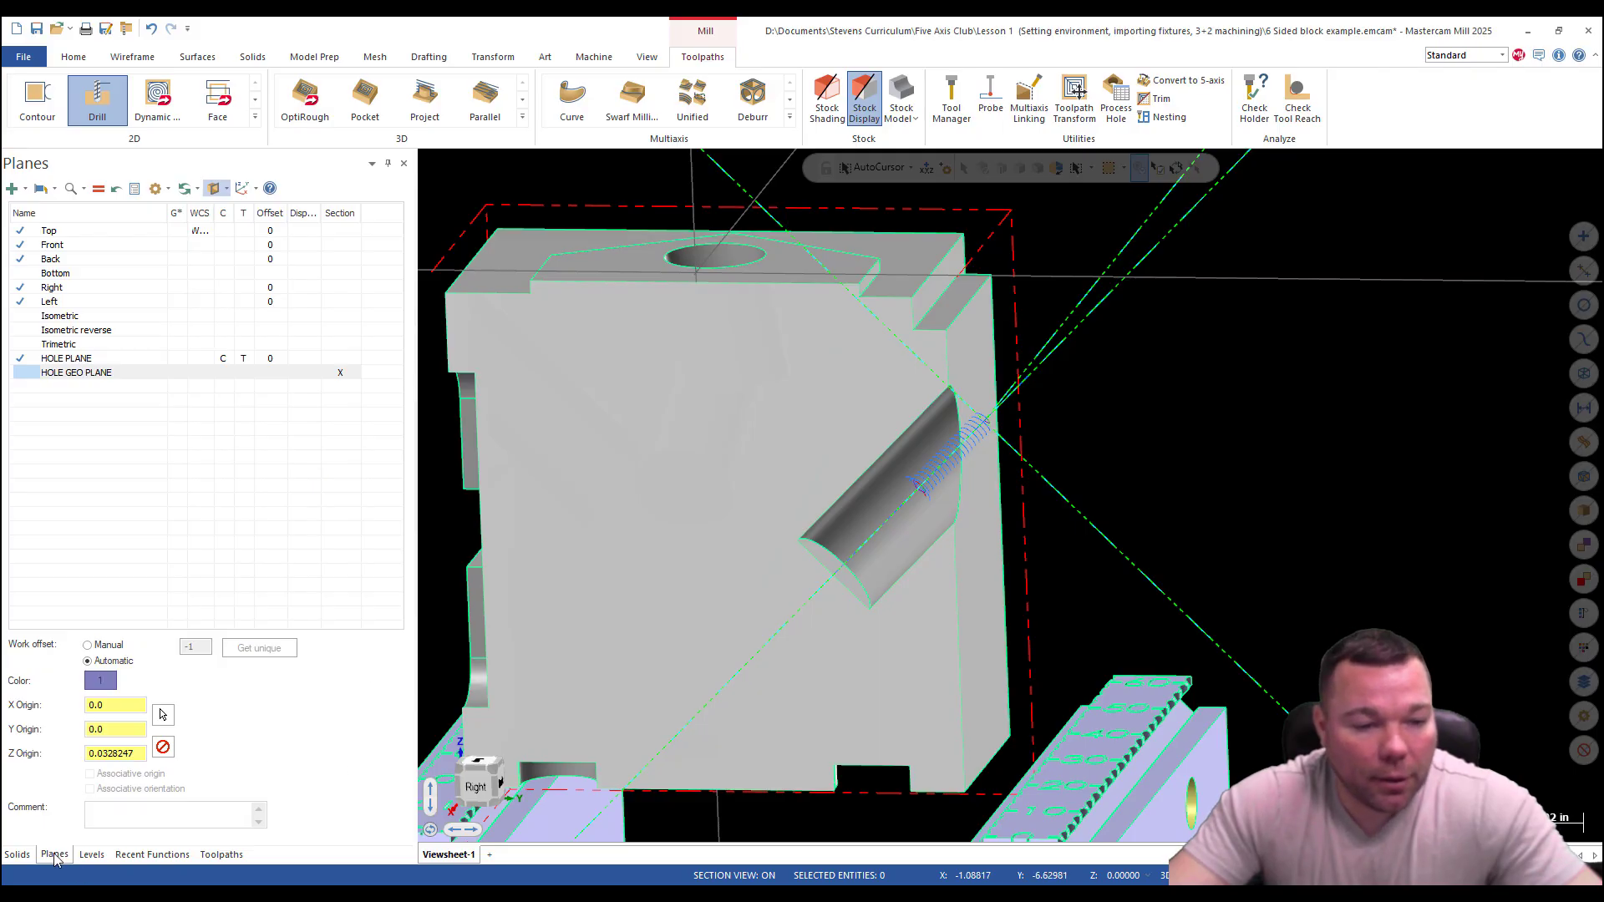
Hide the toolpath display of operation 11, the Helix Bore.
click(221, 854)
click(61, 447)
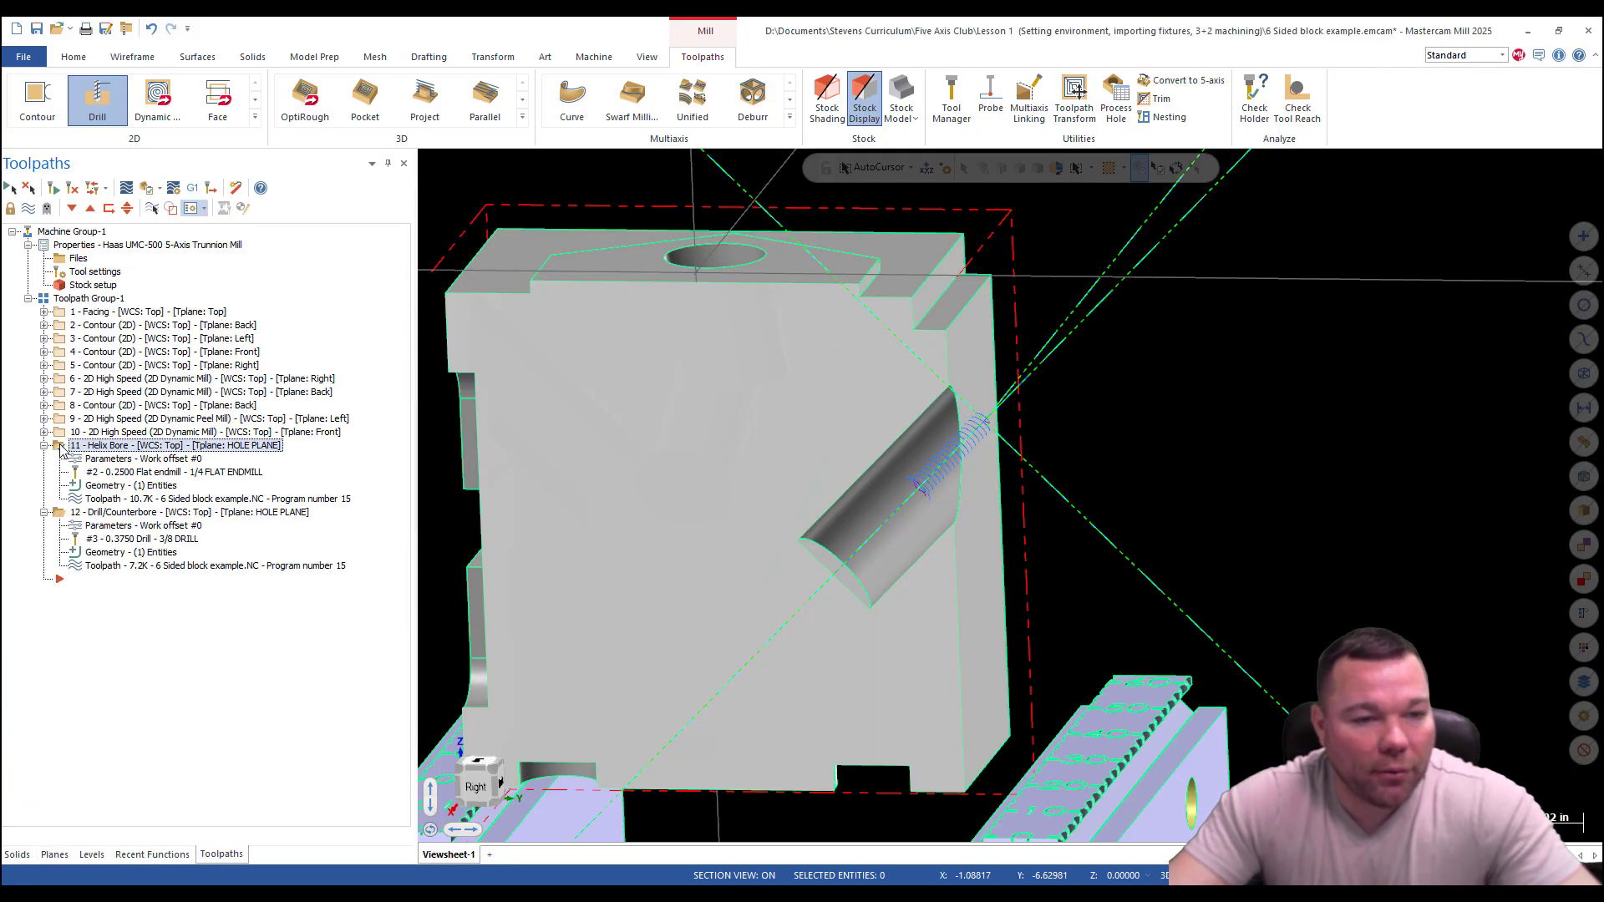
key(t)
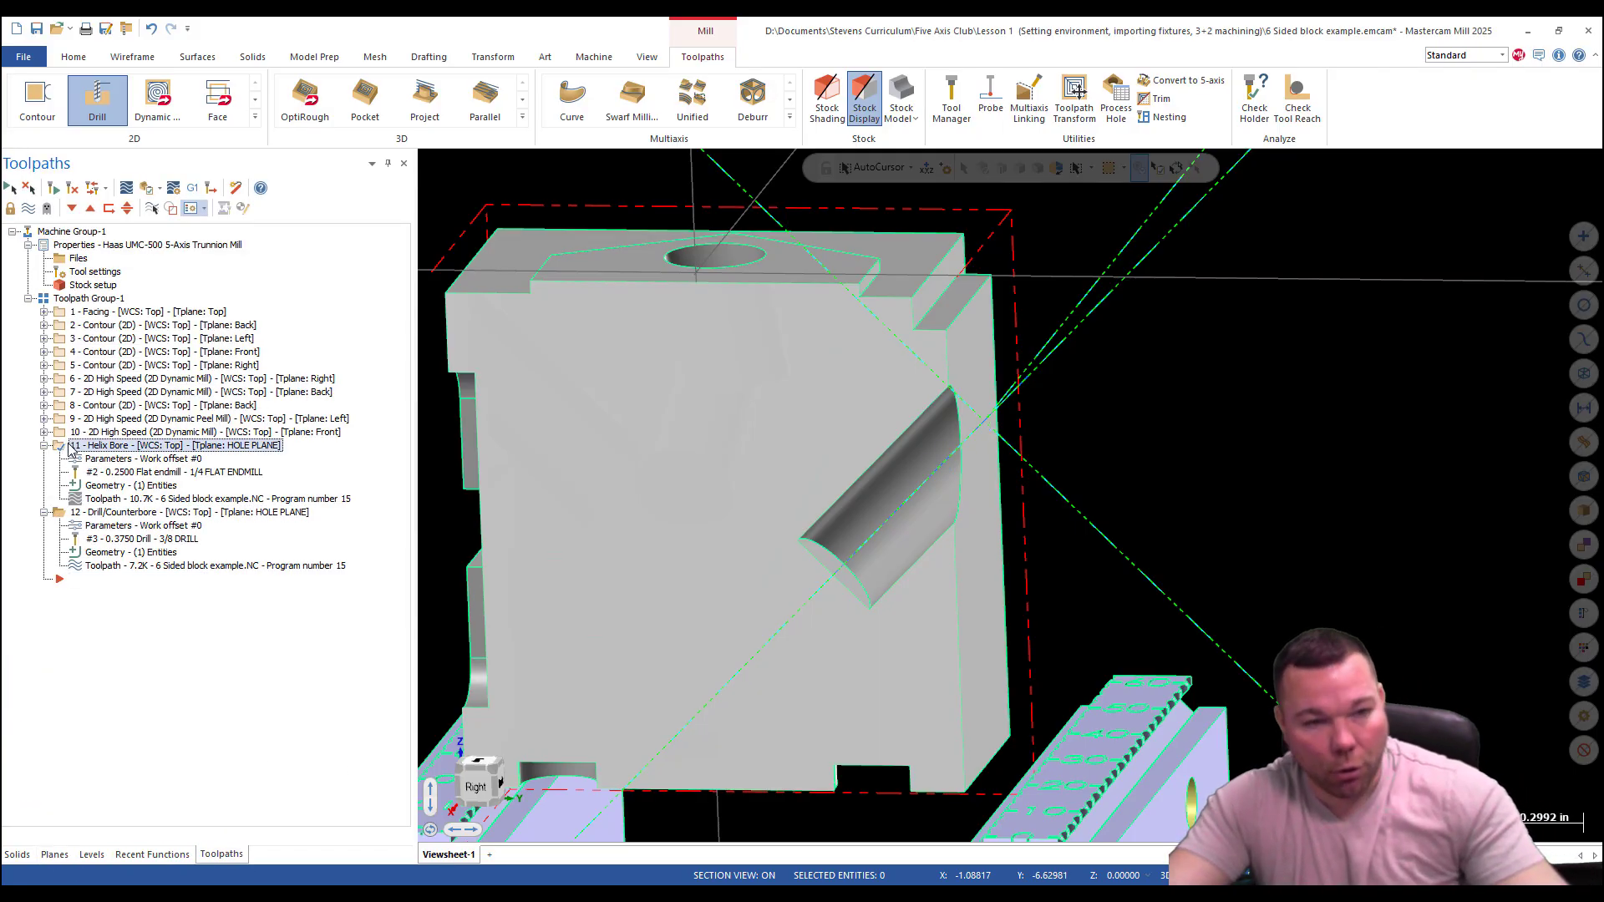
Backplot the Drill/Counterbore operation and set the graphics view and the construction and tool planes to HOLE GEO PLANE.
click(63, 514)
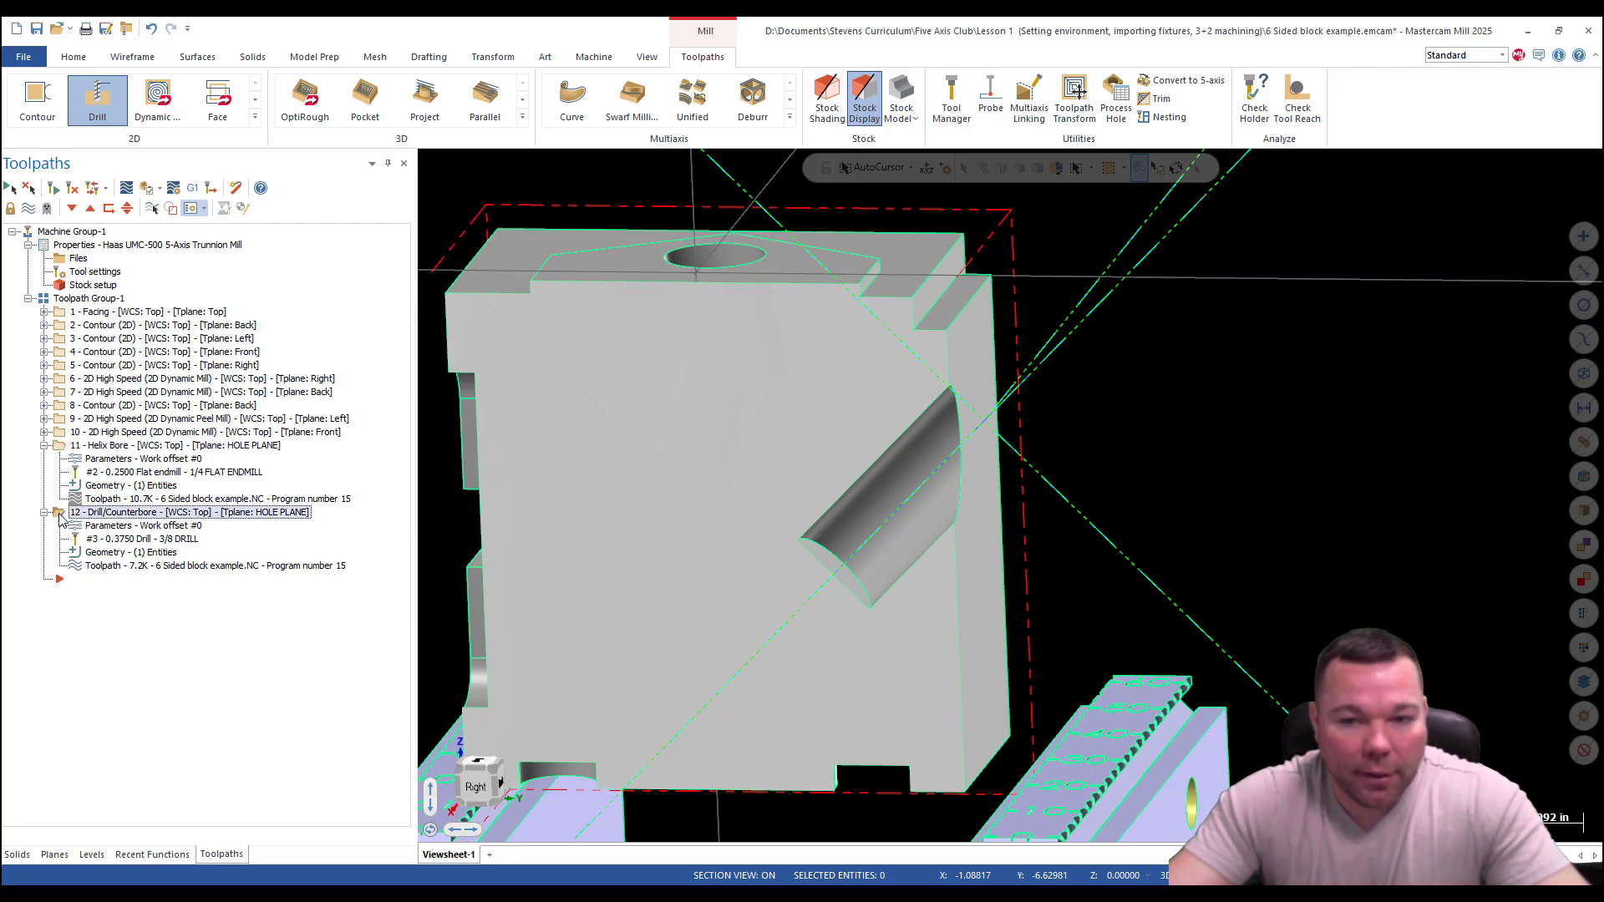
click(127, 189)
right_click(1159, 376)
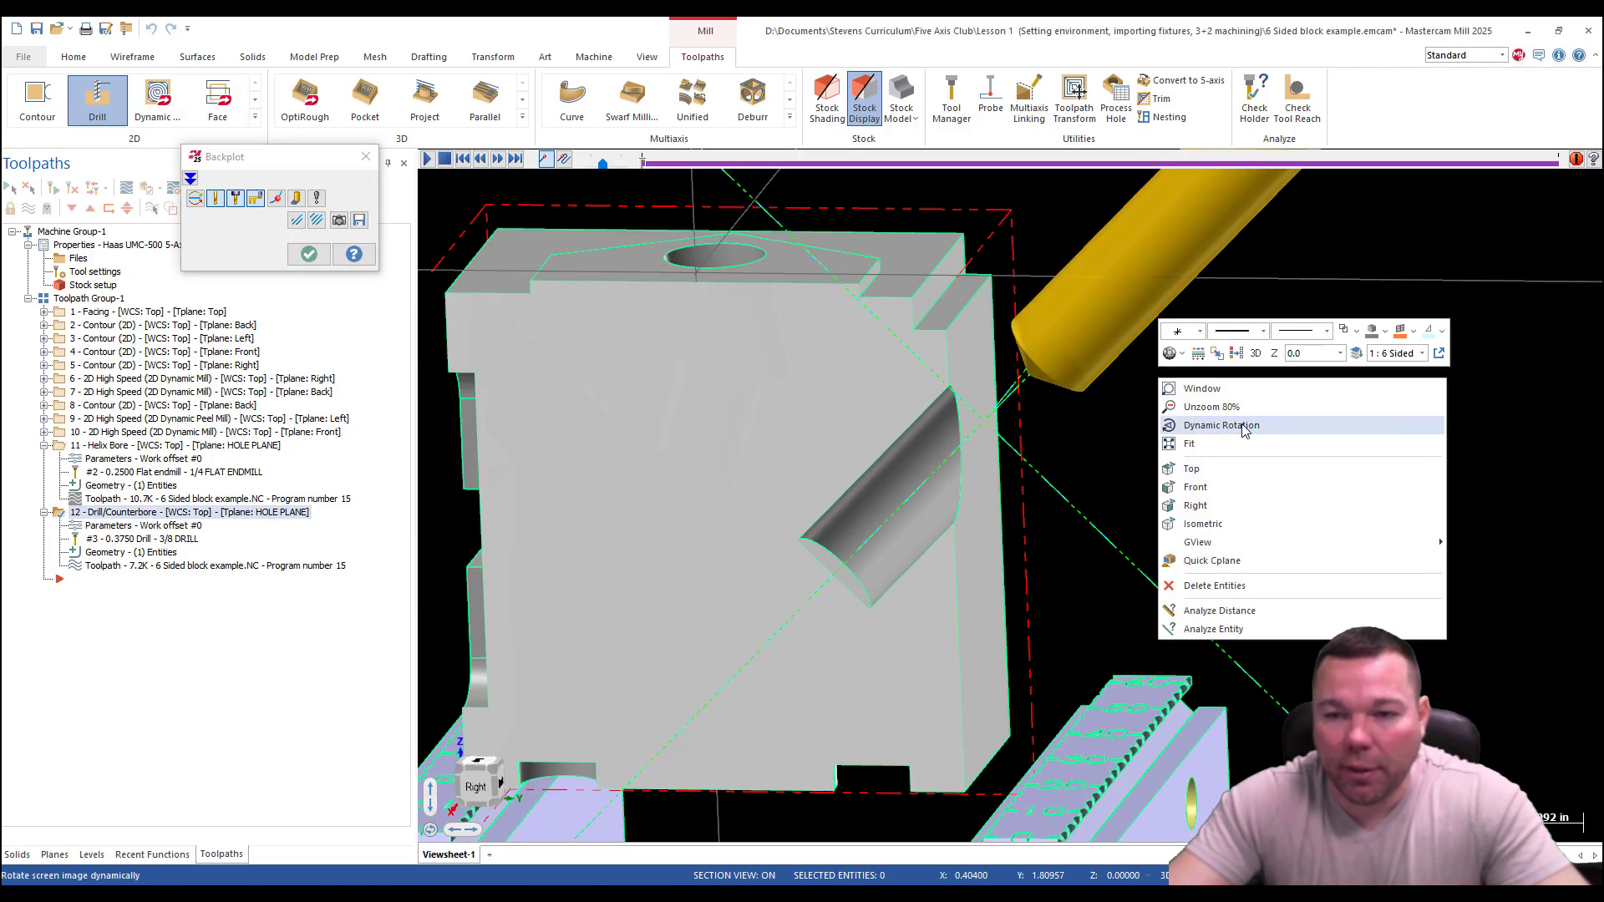
click(1243, 471)
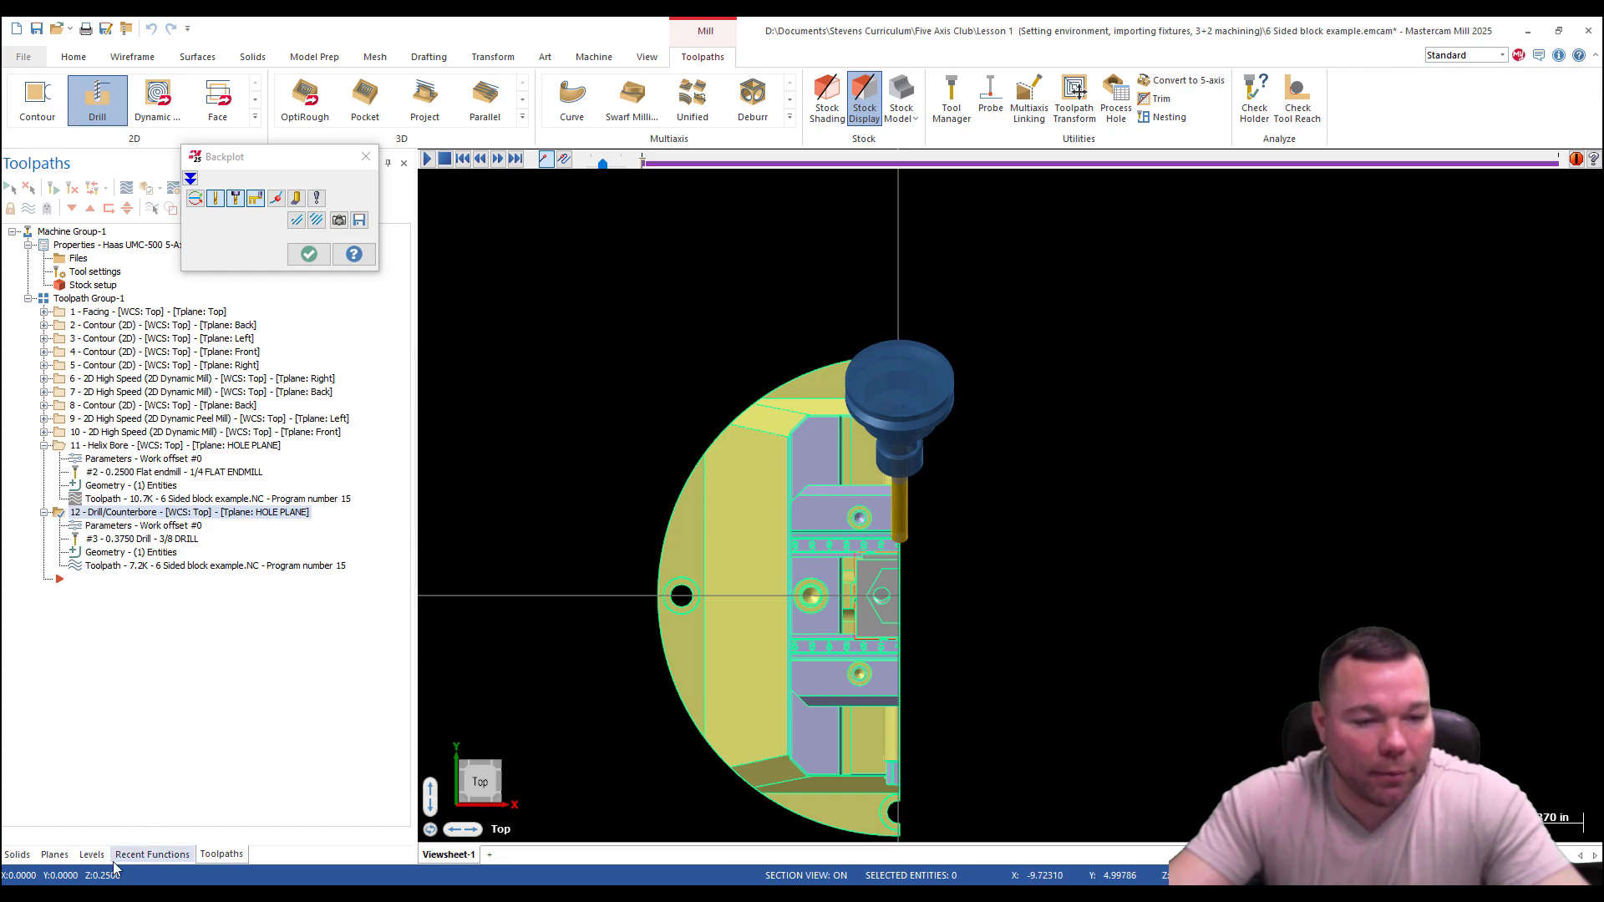
click(54, 854)
click(177, 375)
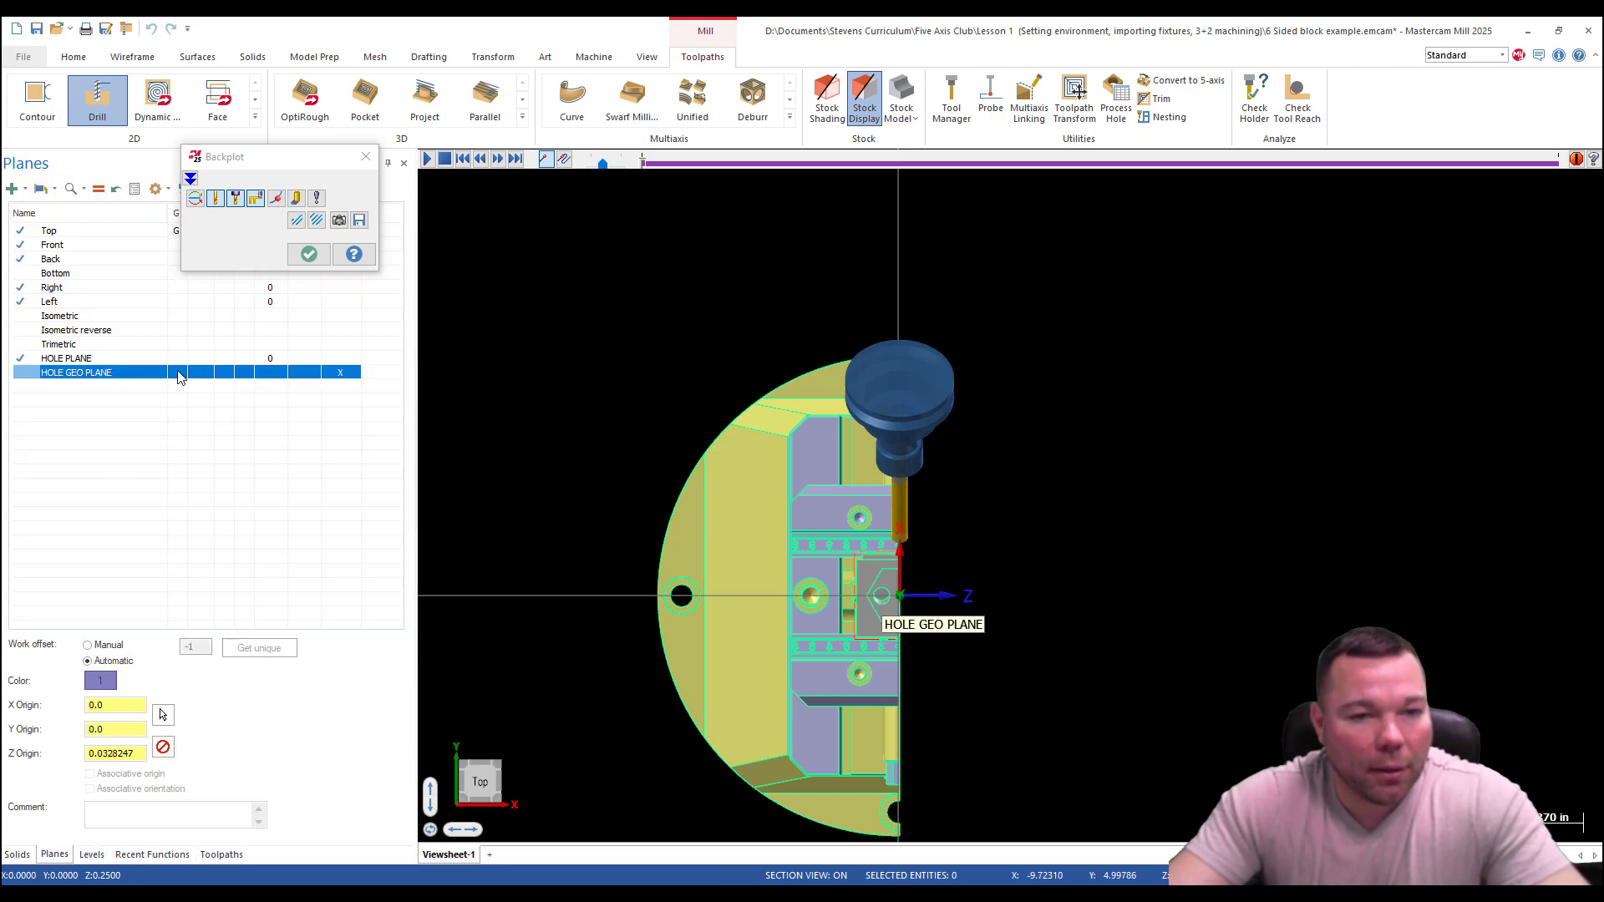
scroll(1125, 523, up, 5)
scroll(1016, 613, up, 5)
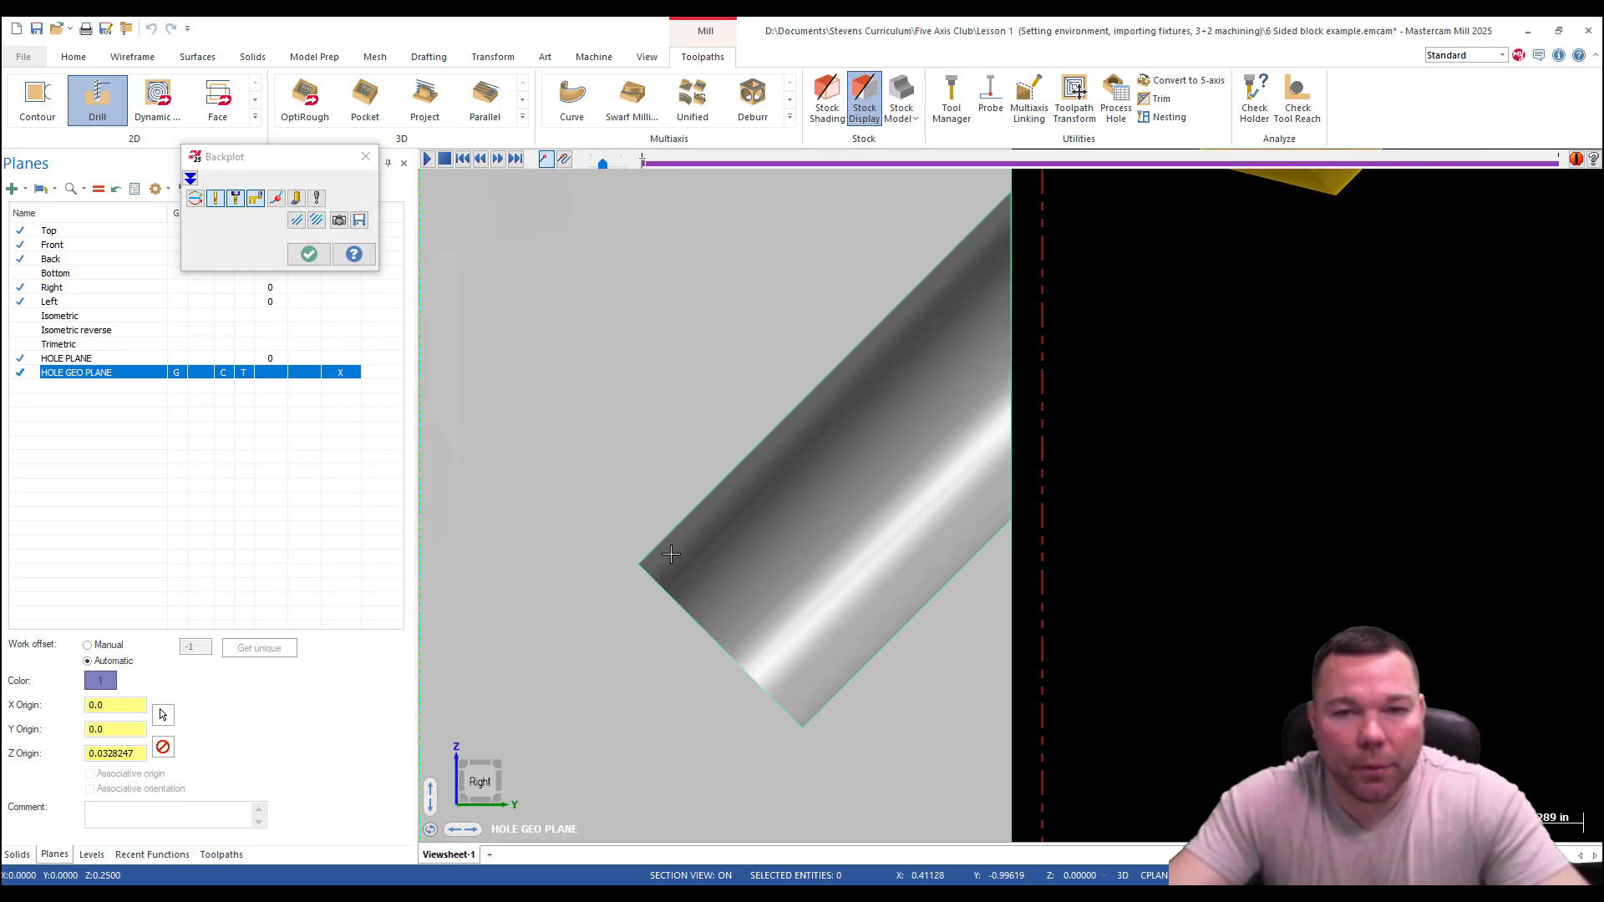
scroll(672, 553, down, 3)
Step the backplot through the drilling moves, check the drill tip against the hole's bottom, and close the backplot.
click(502, 162)
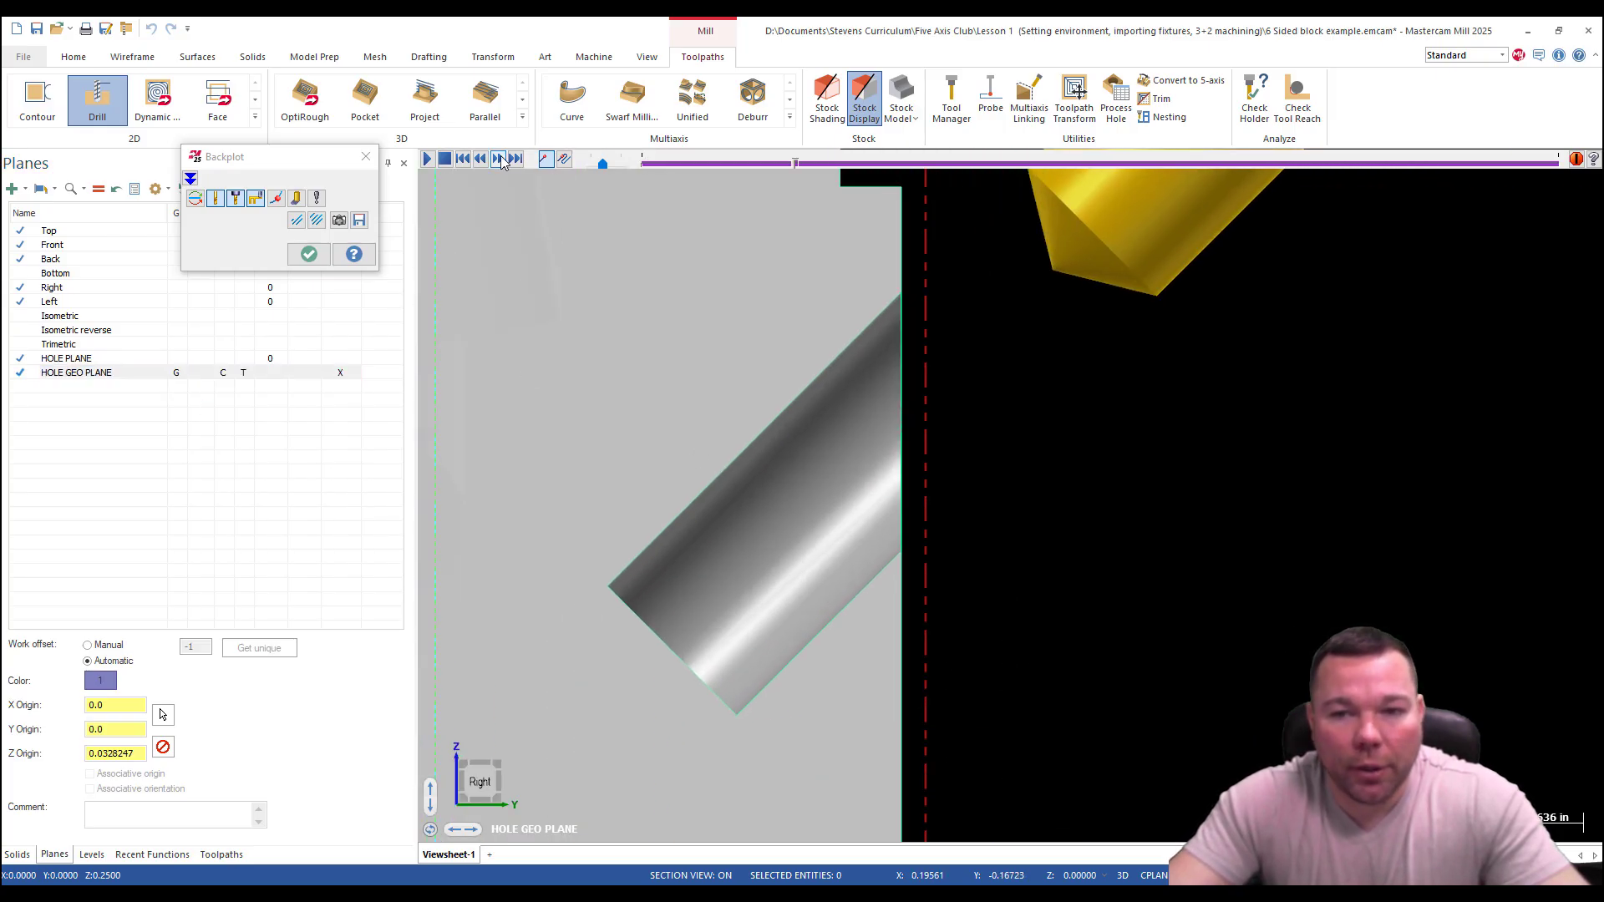
click(502, 162)
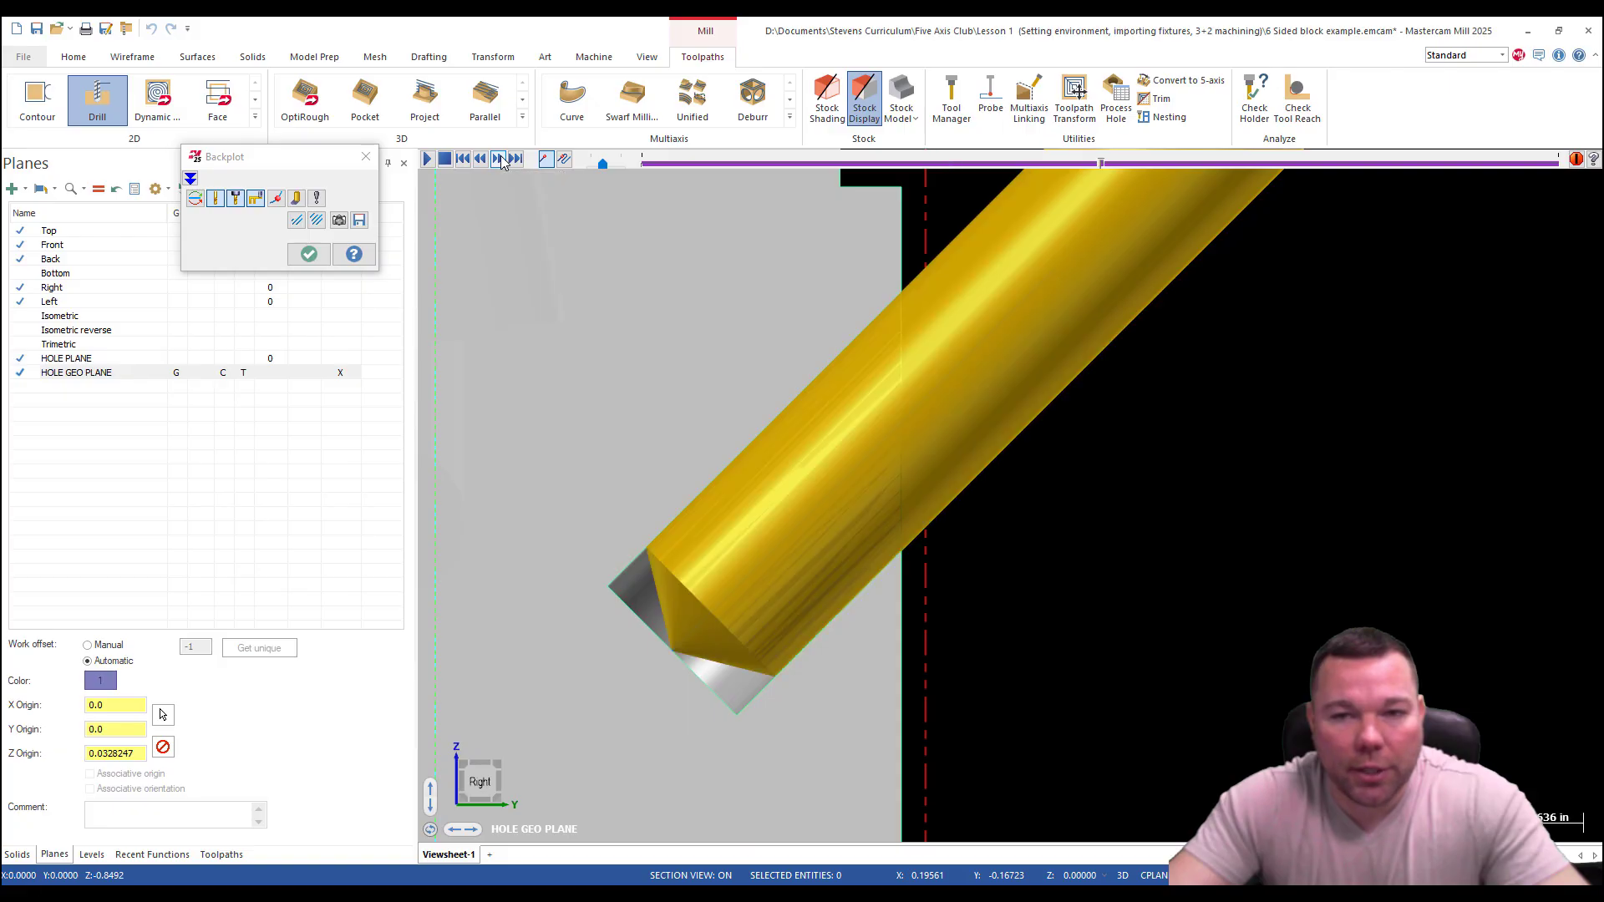
click(502, 162)
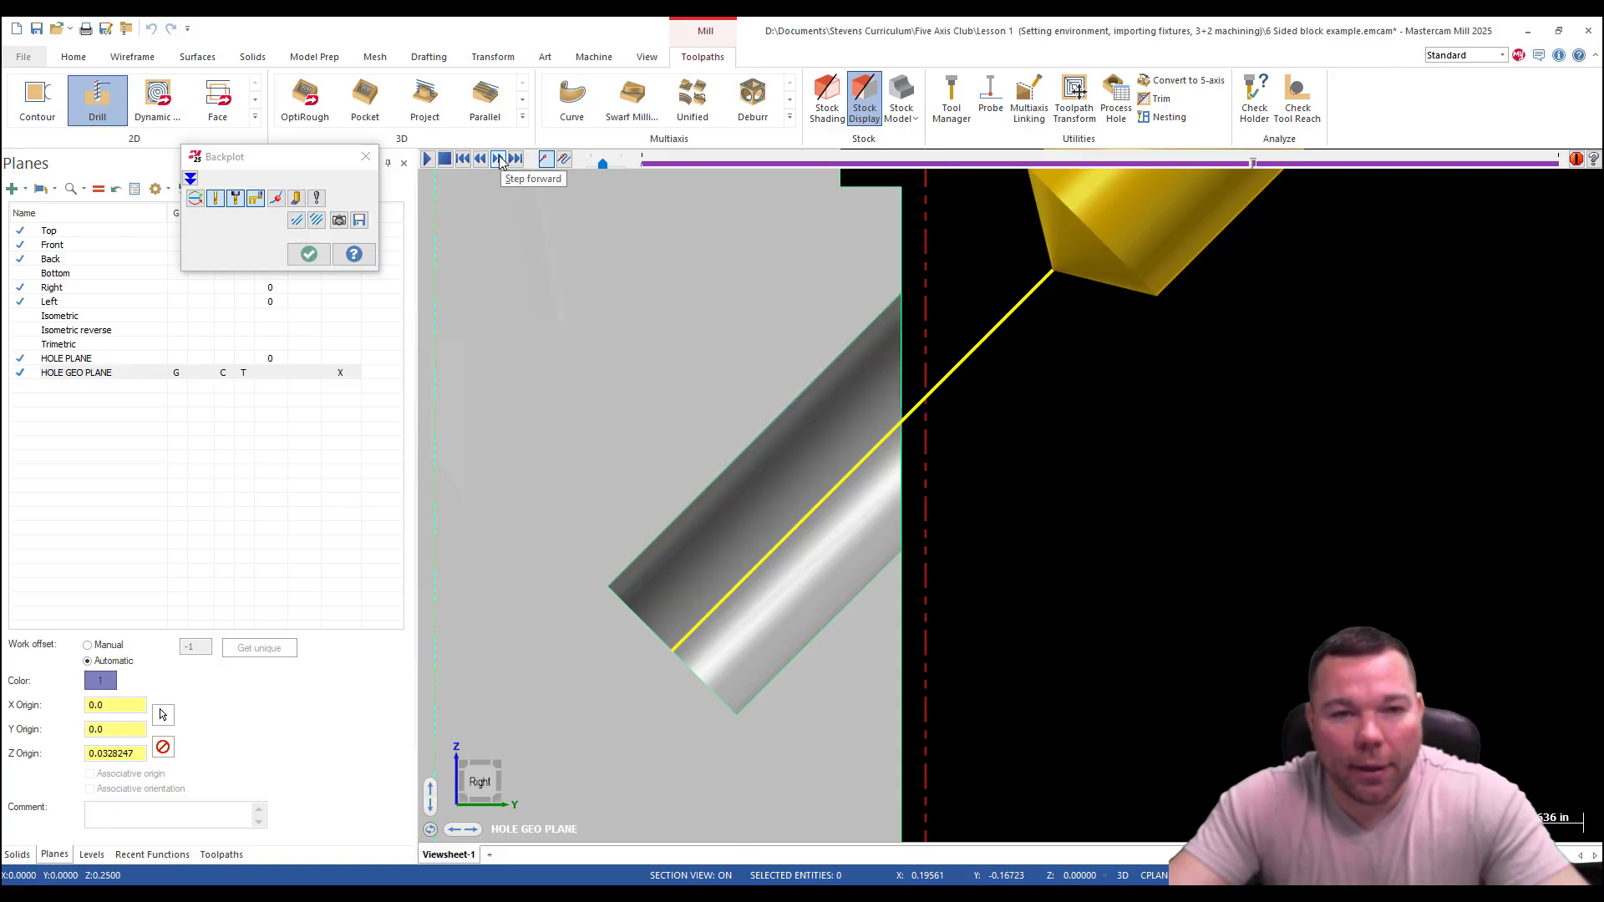
click(481, 160)
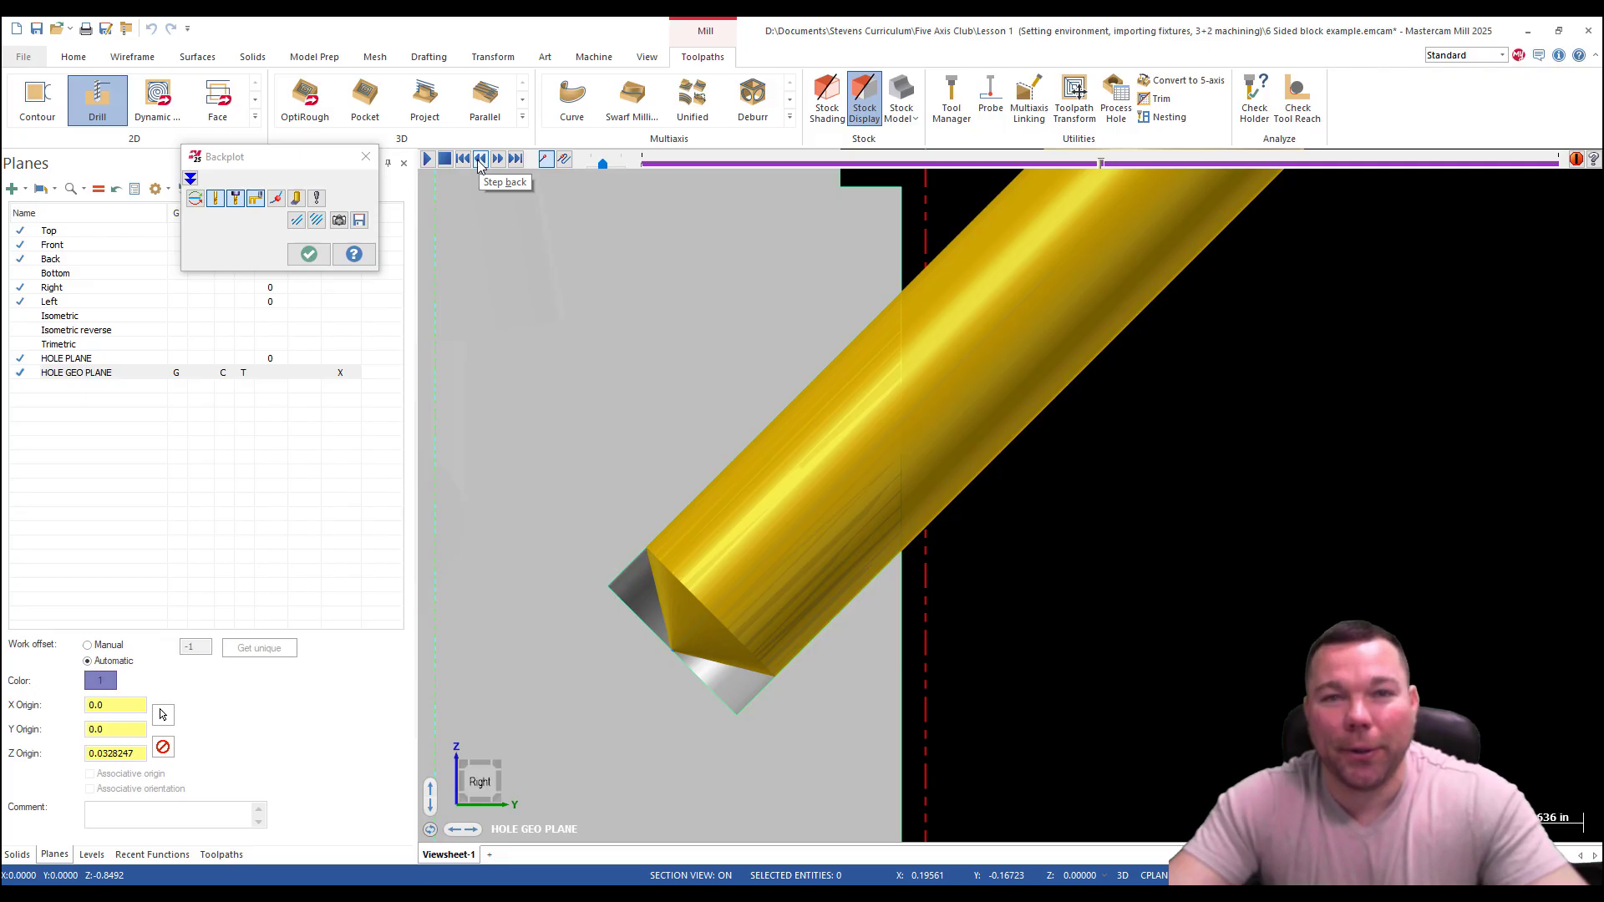
click(366, 157)
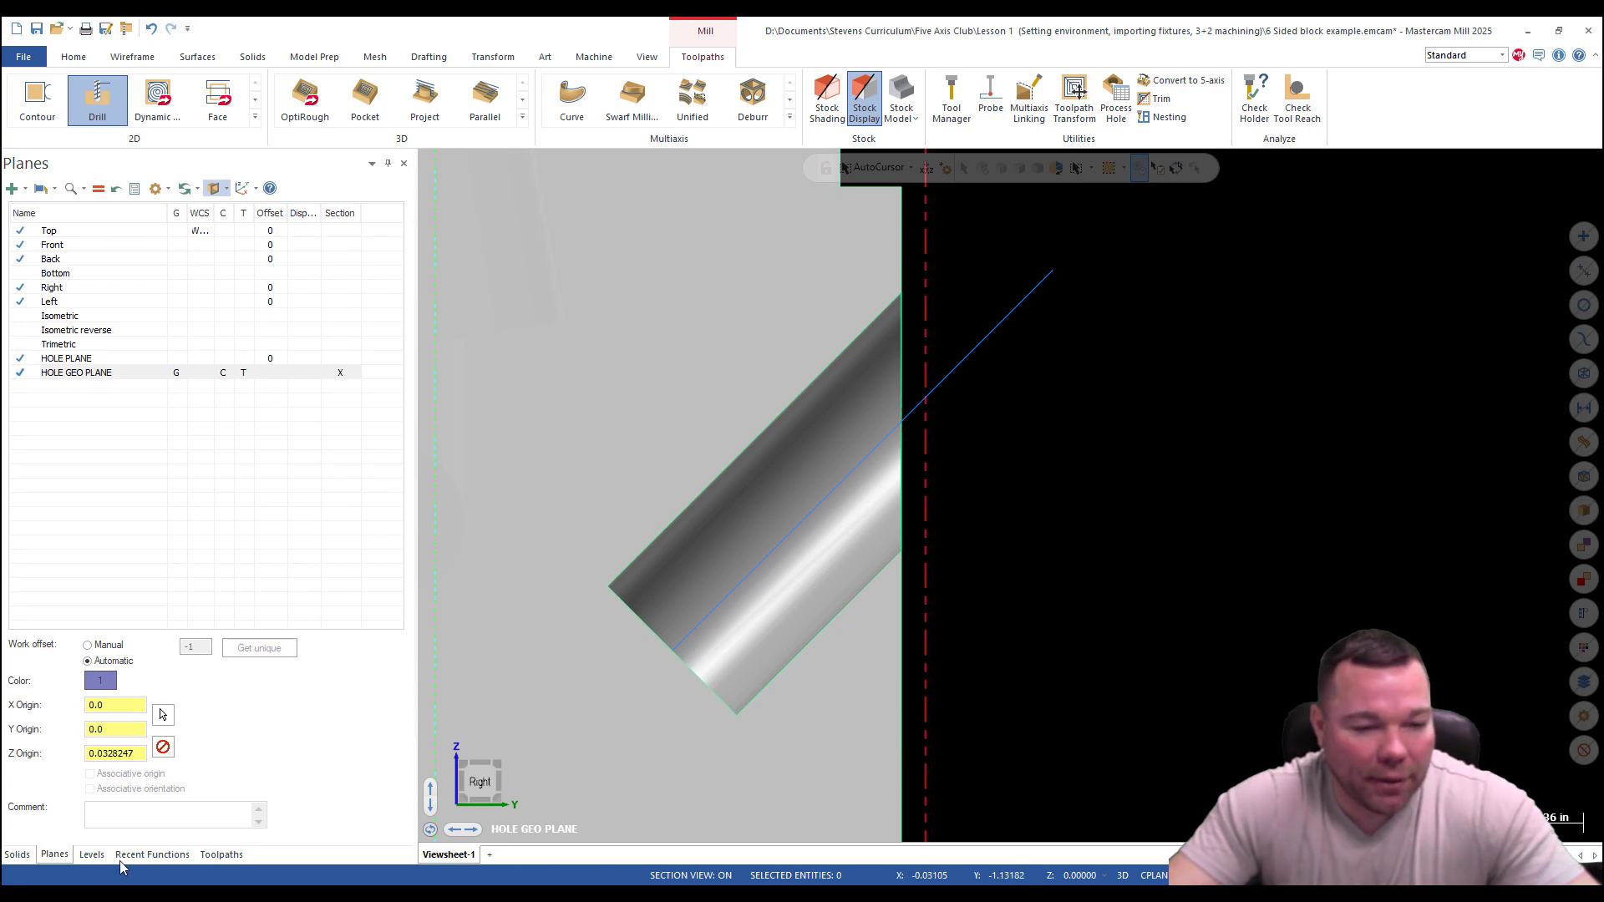
Enable tip compensation in the drill operation's linking parameters with an amount of 0 and accept the operation.
click(232, 860)
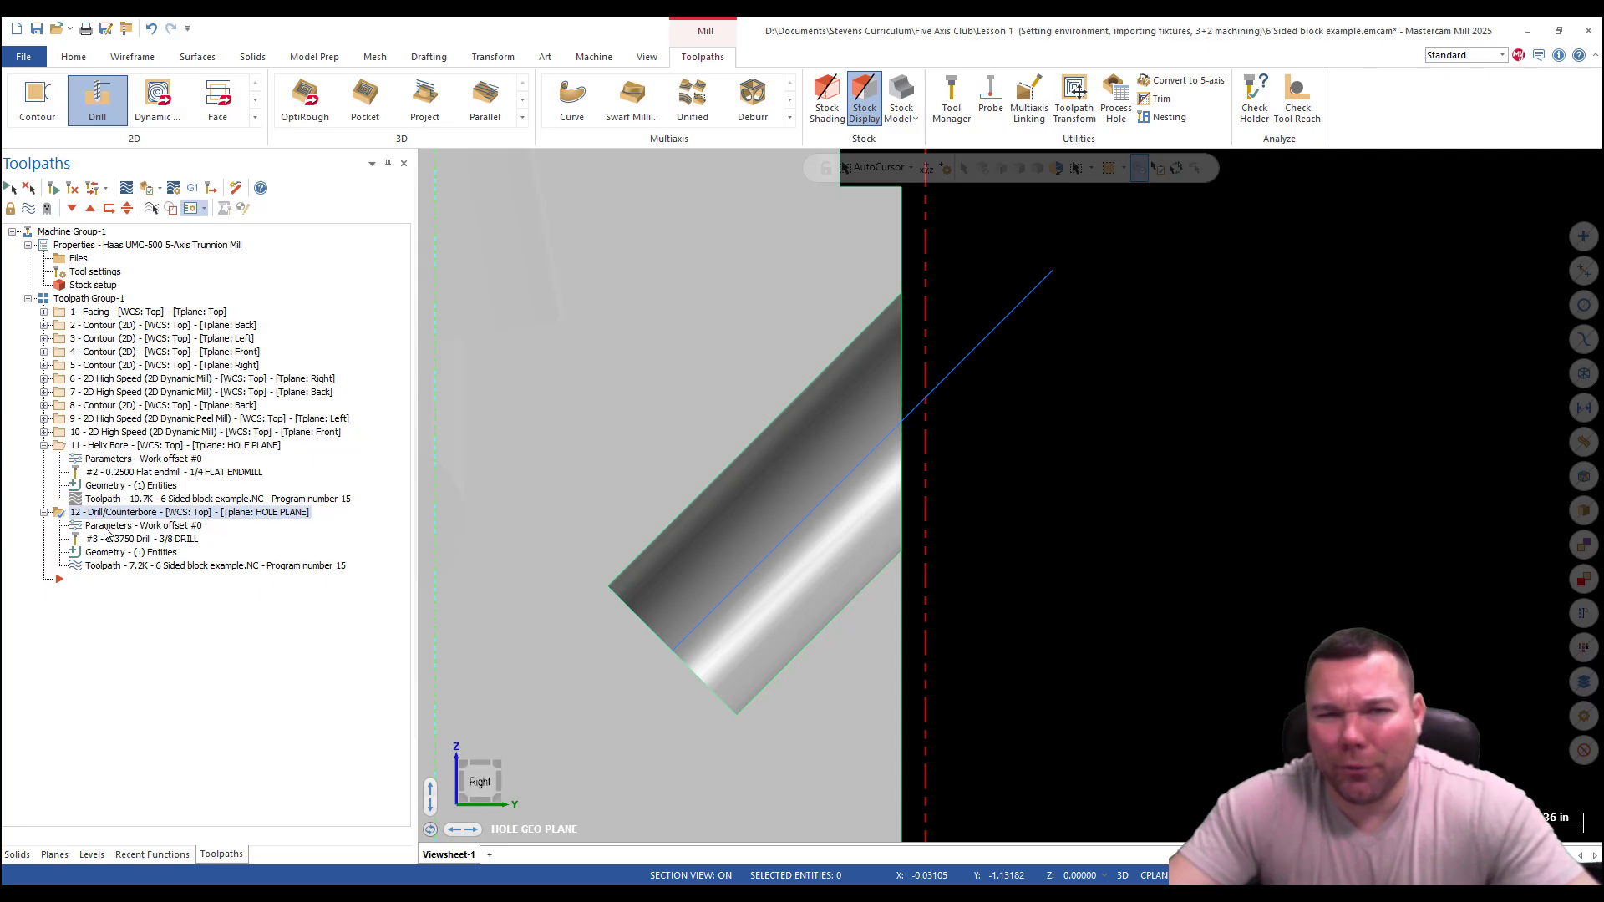
click(104, 528)
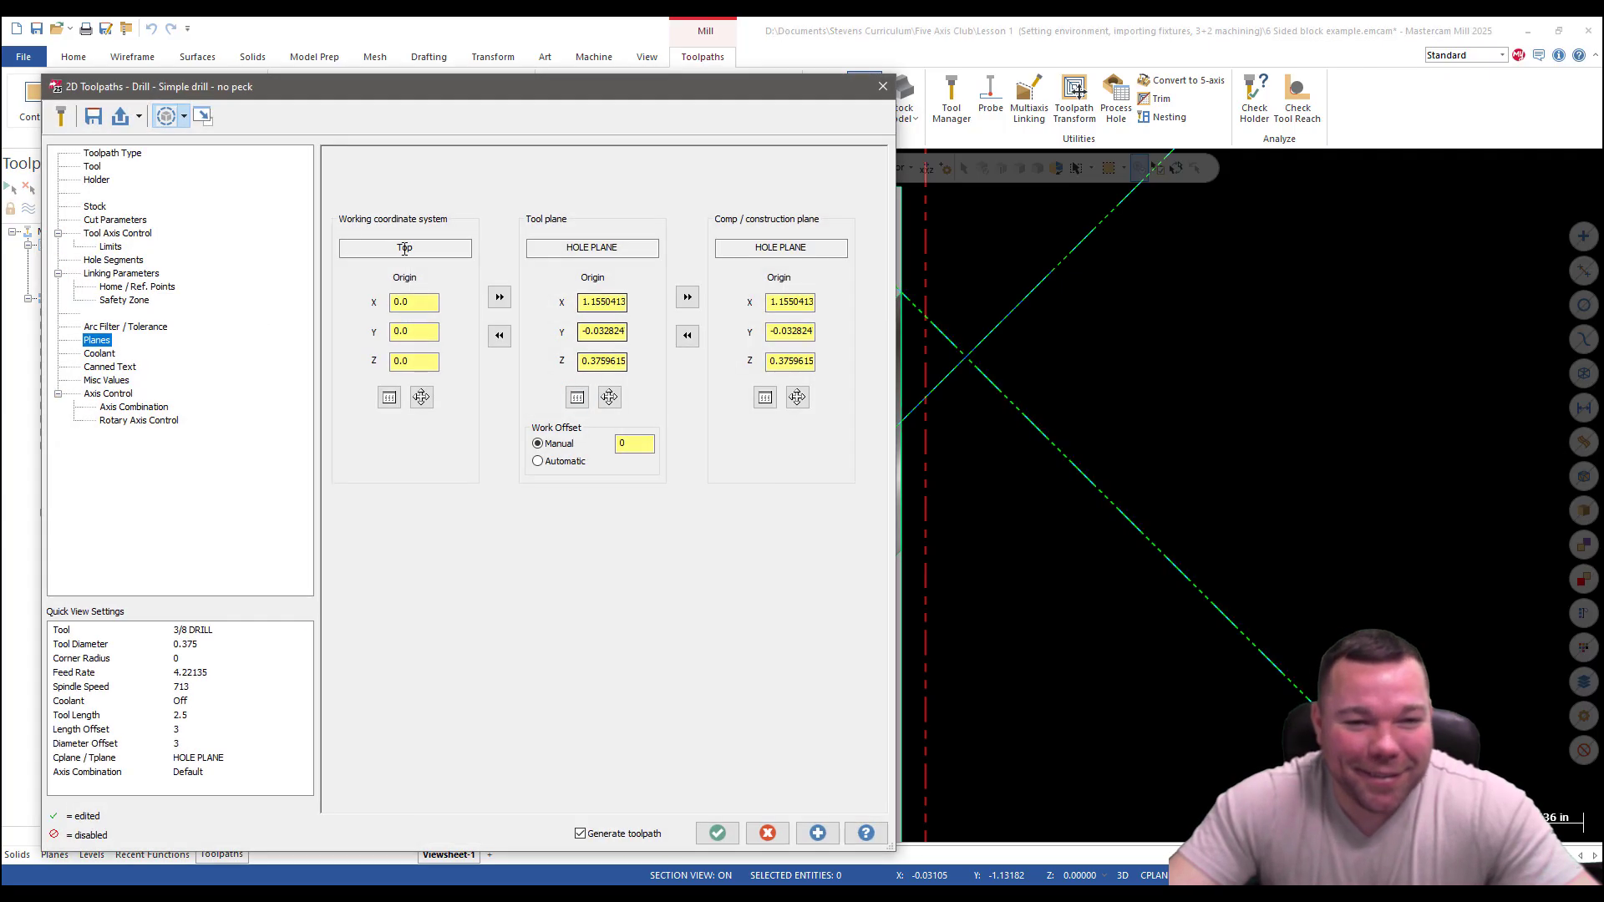
click(117, 272)
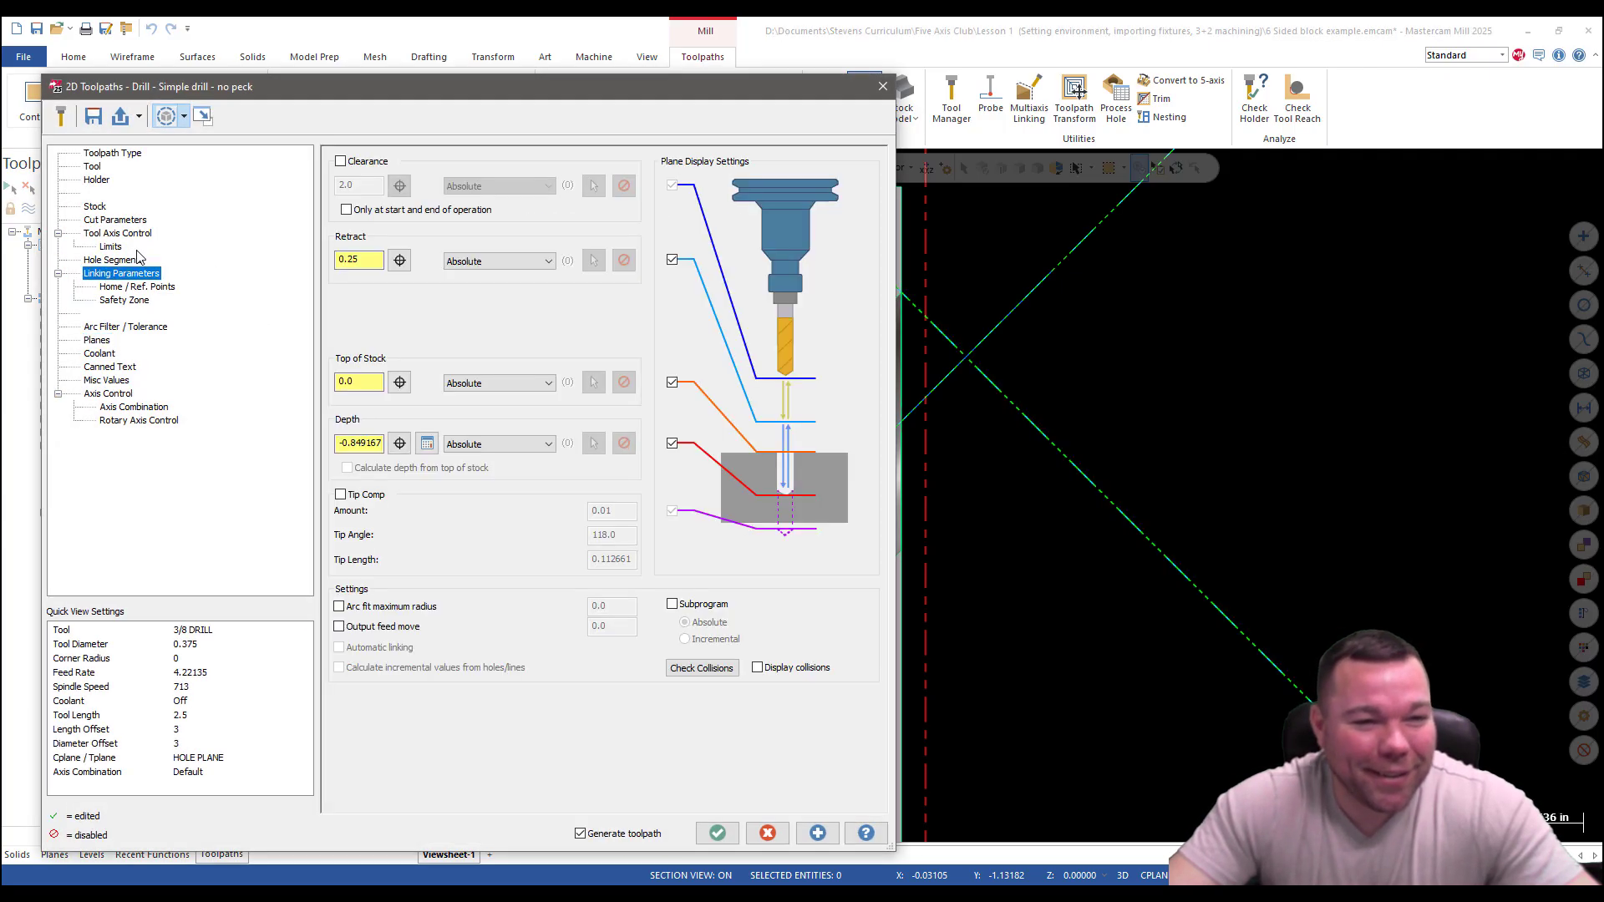
click(340, 495)
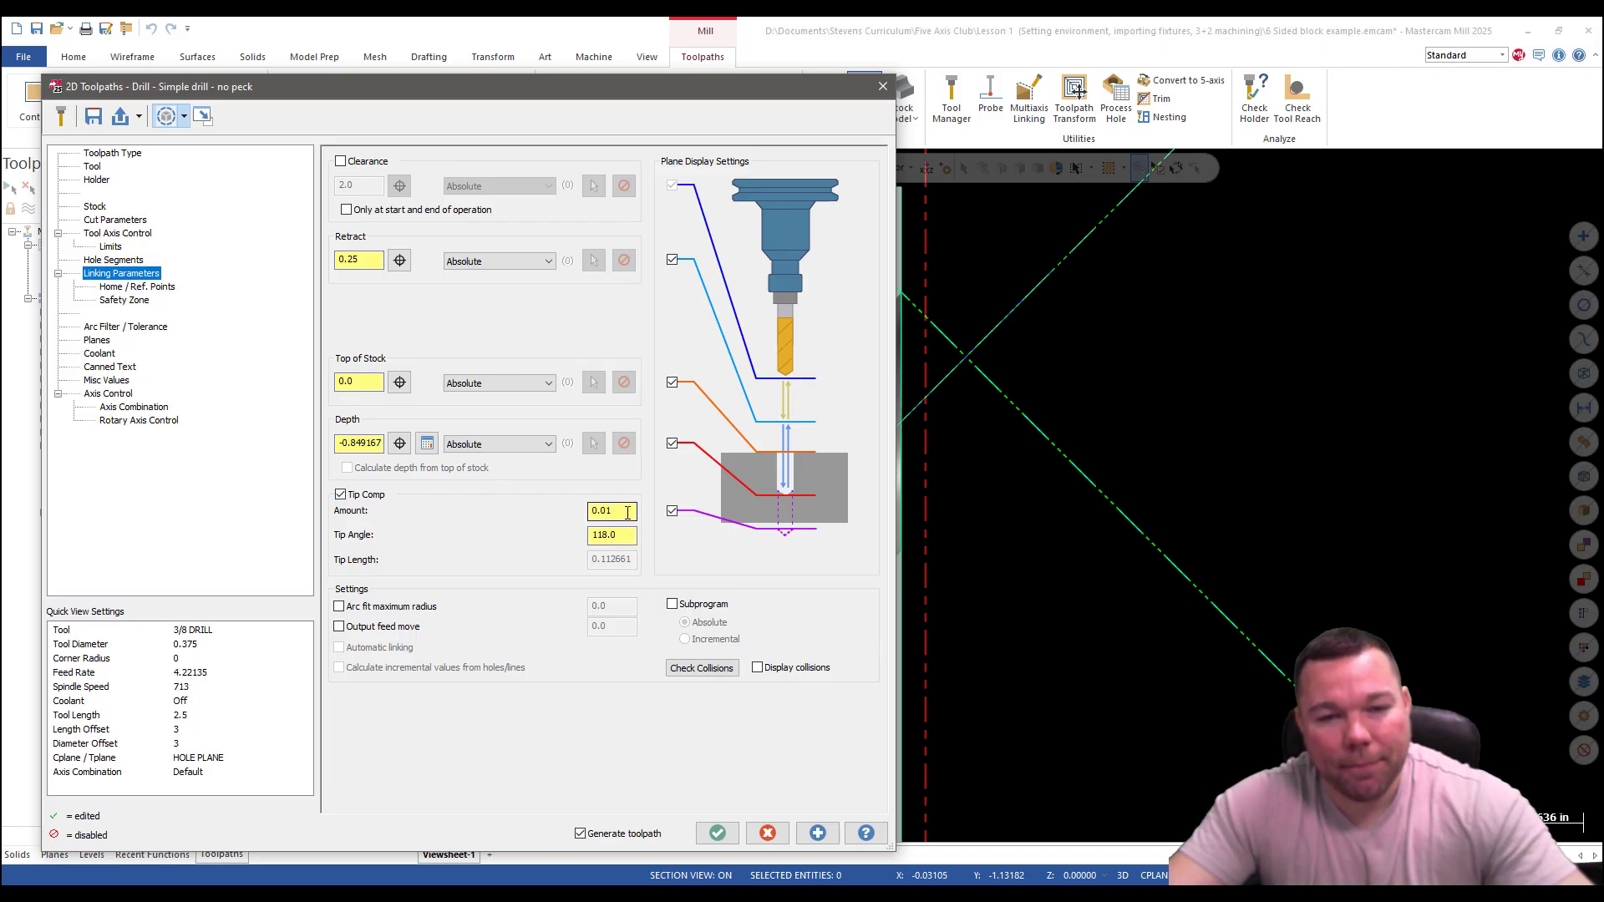
text(0)
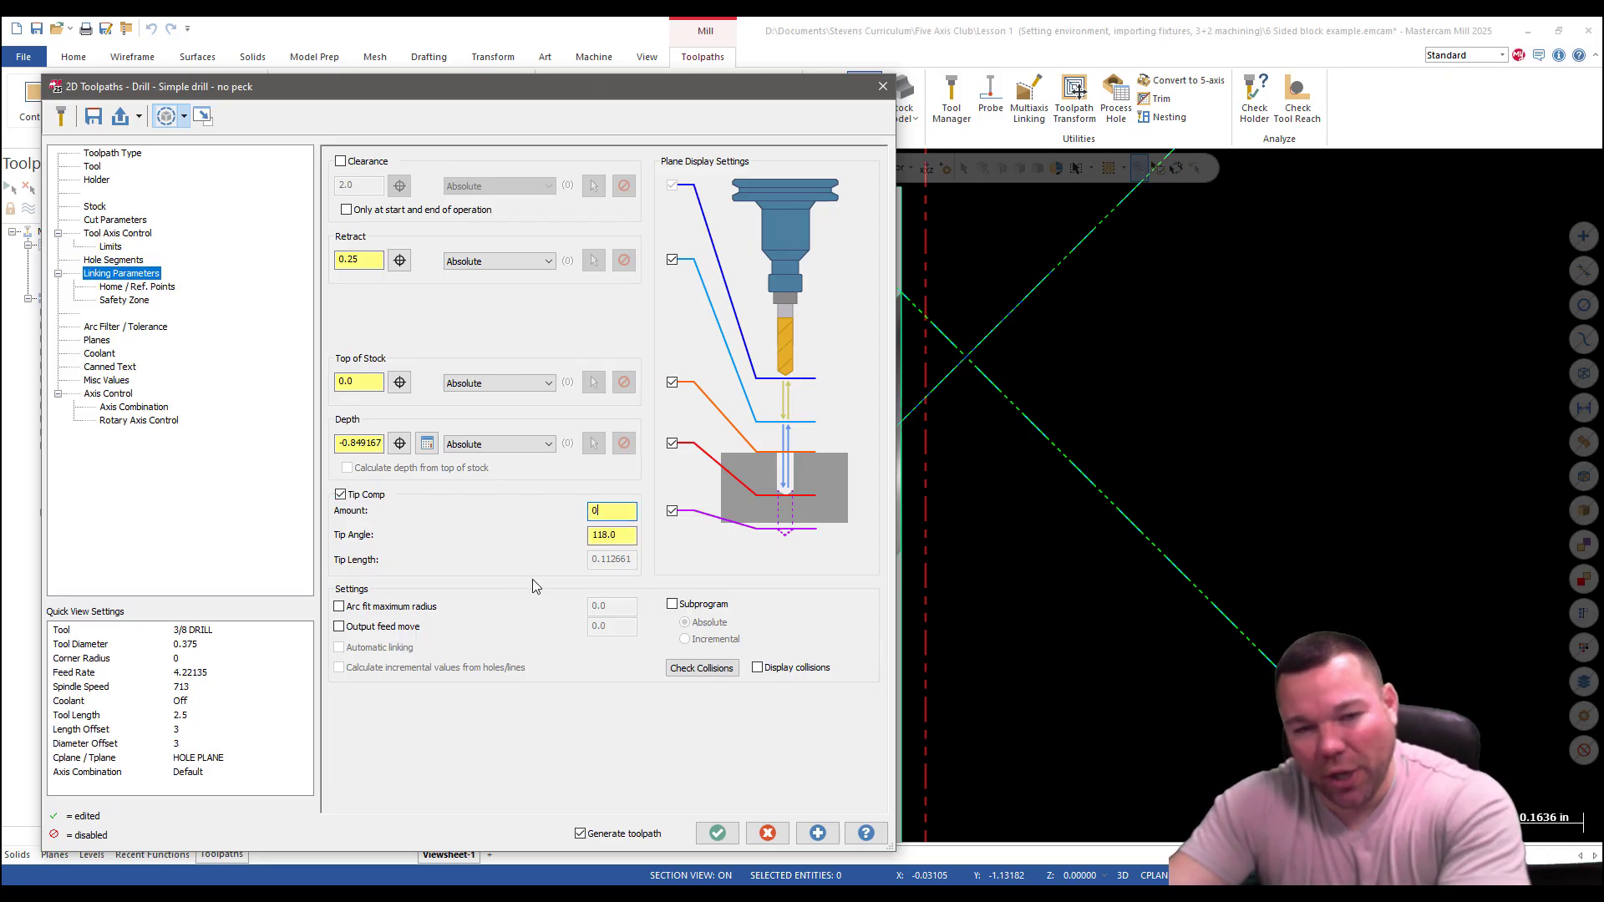
click(623, 540)
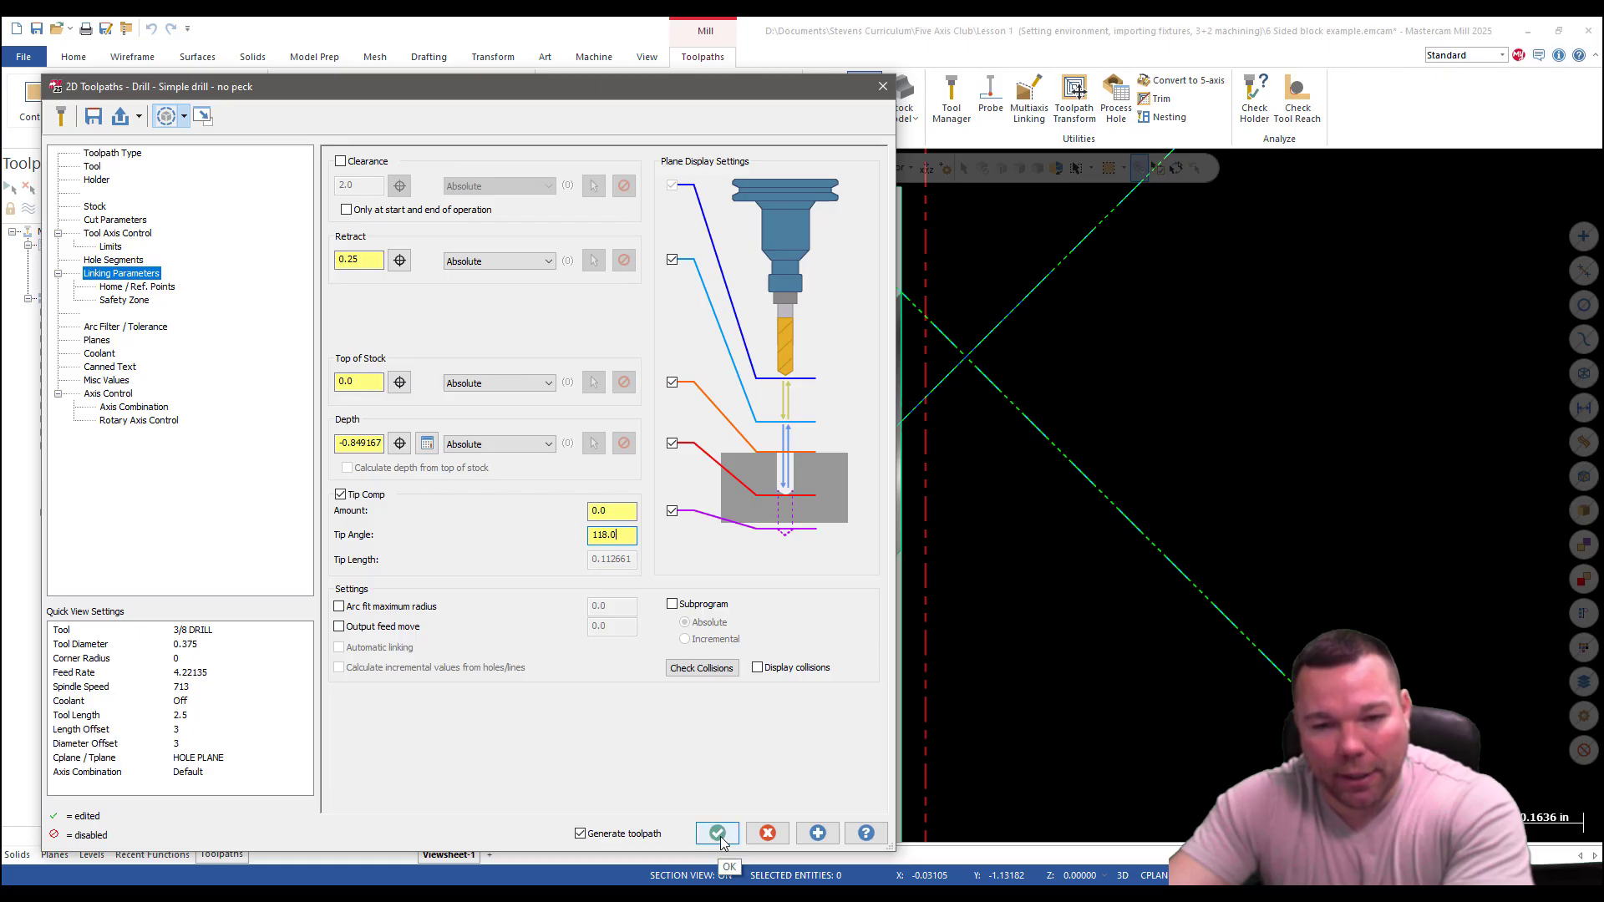
click(717, 834)
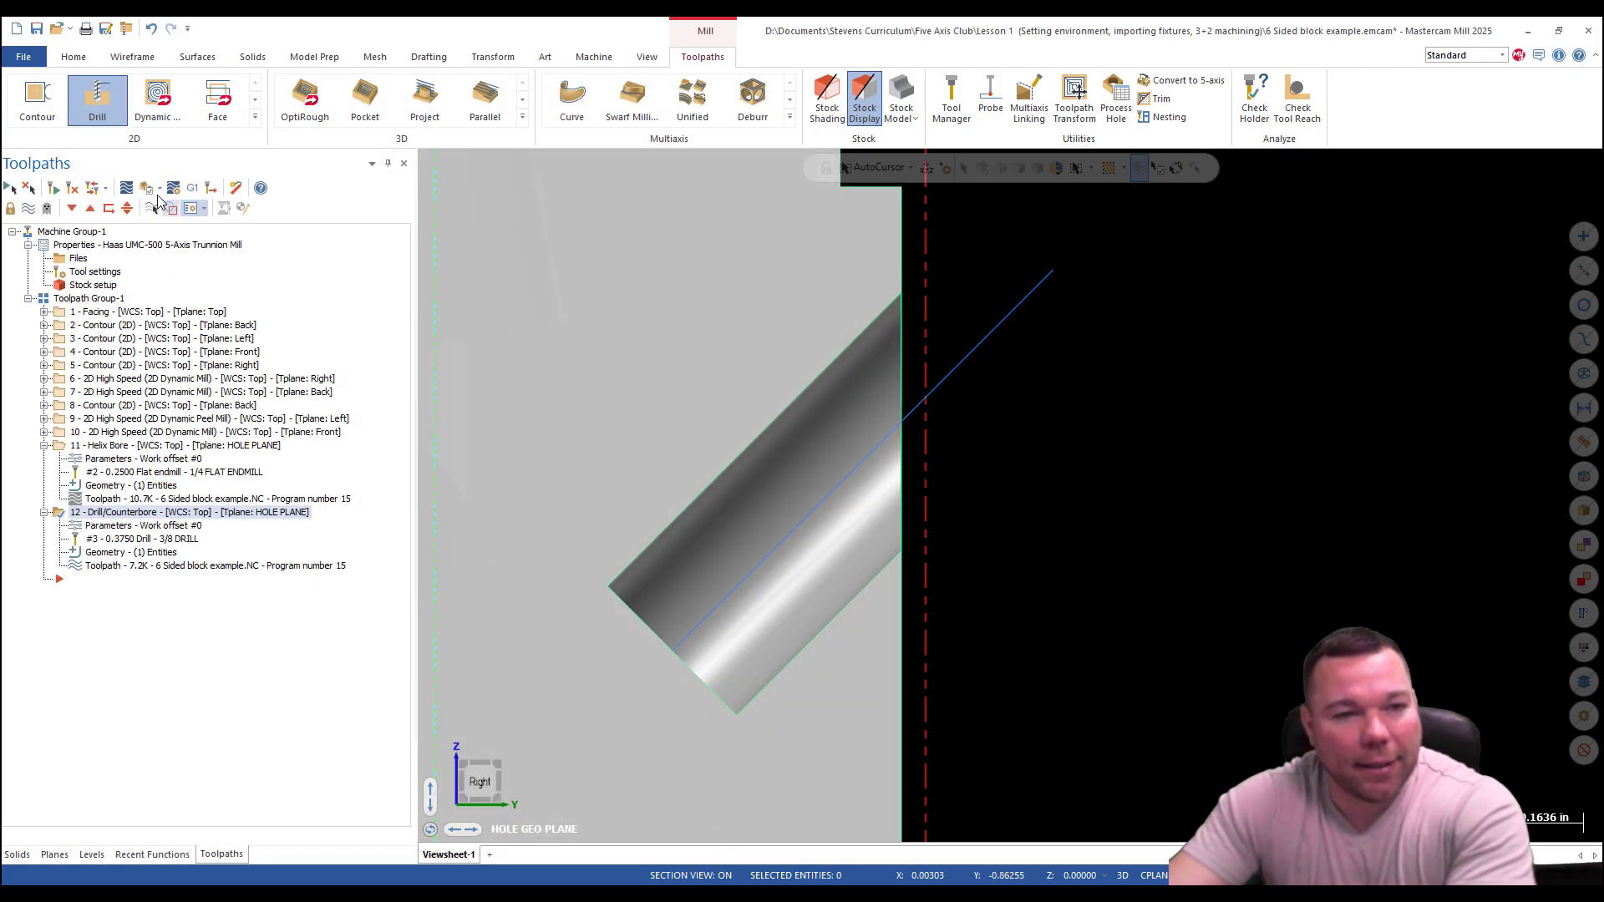
Backplot the drill operation again, compare the drill's full diameter with the hole's bottom at full depth, and close the backplot.
click(127, 188)
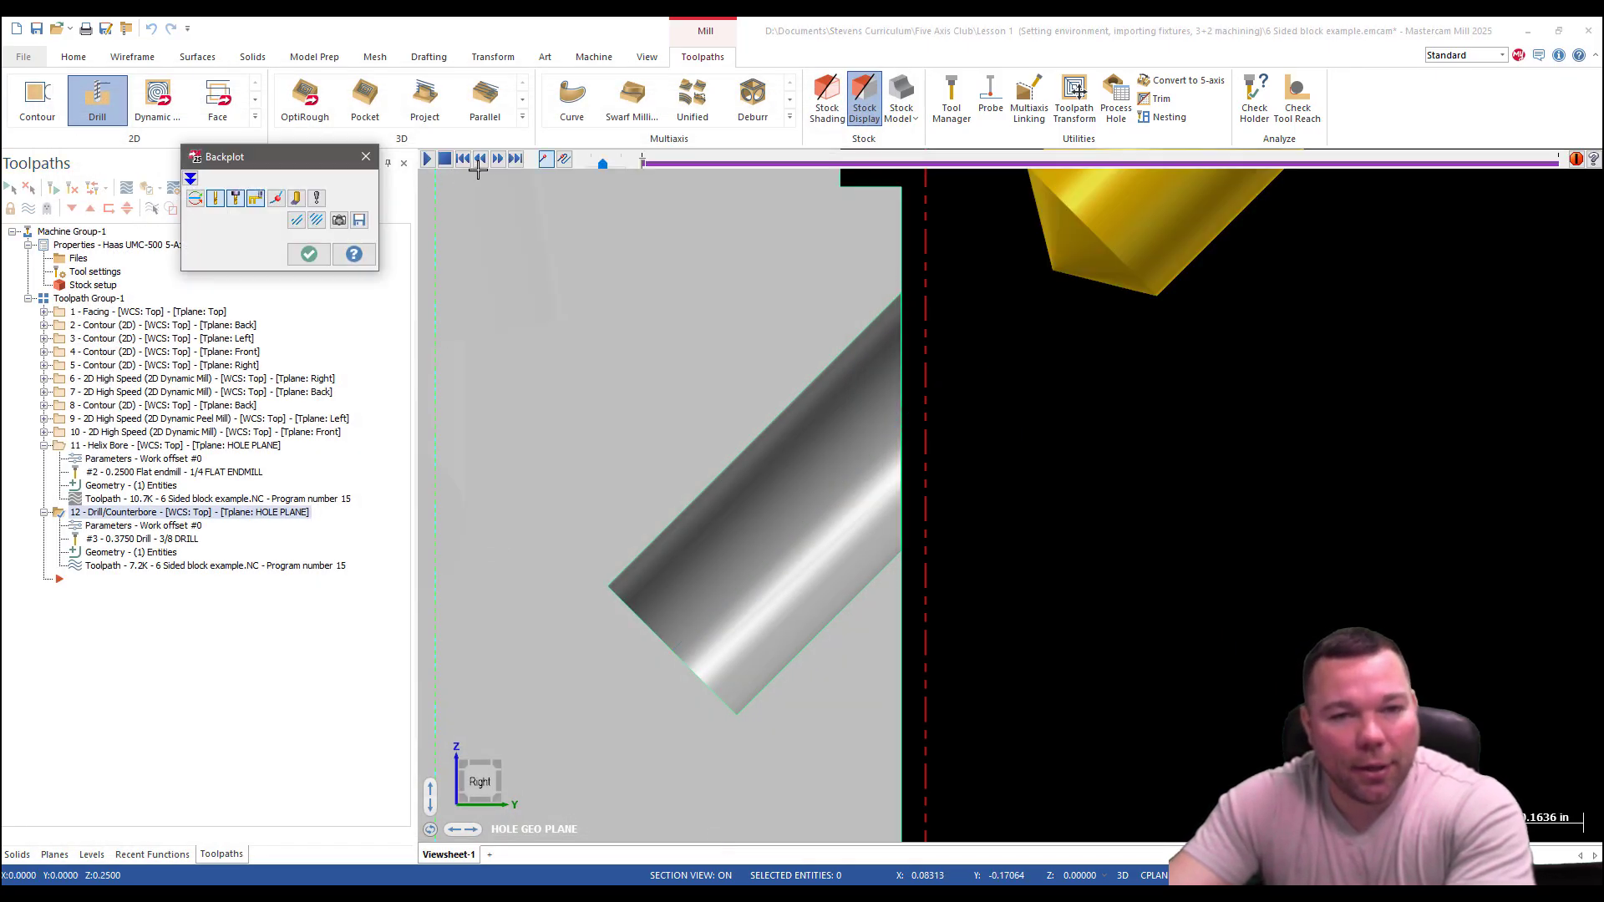
click(498, 158)
scroll(598, 655, up, 6)
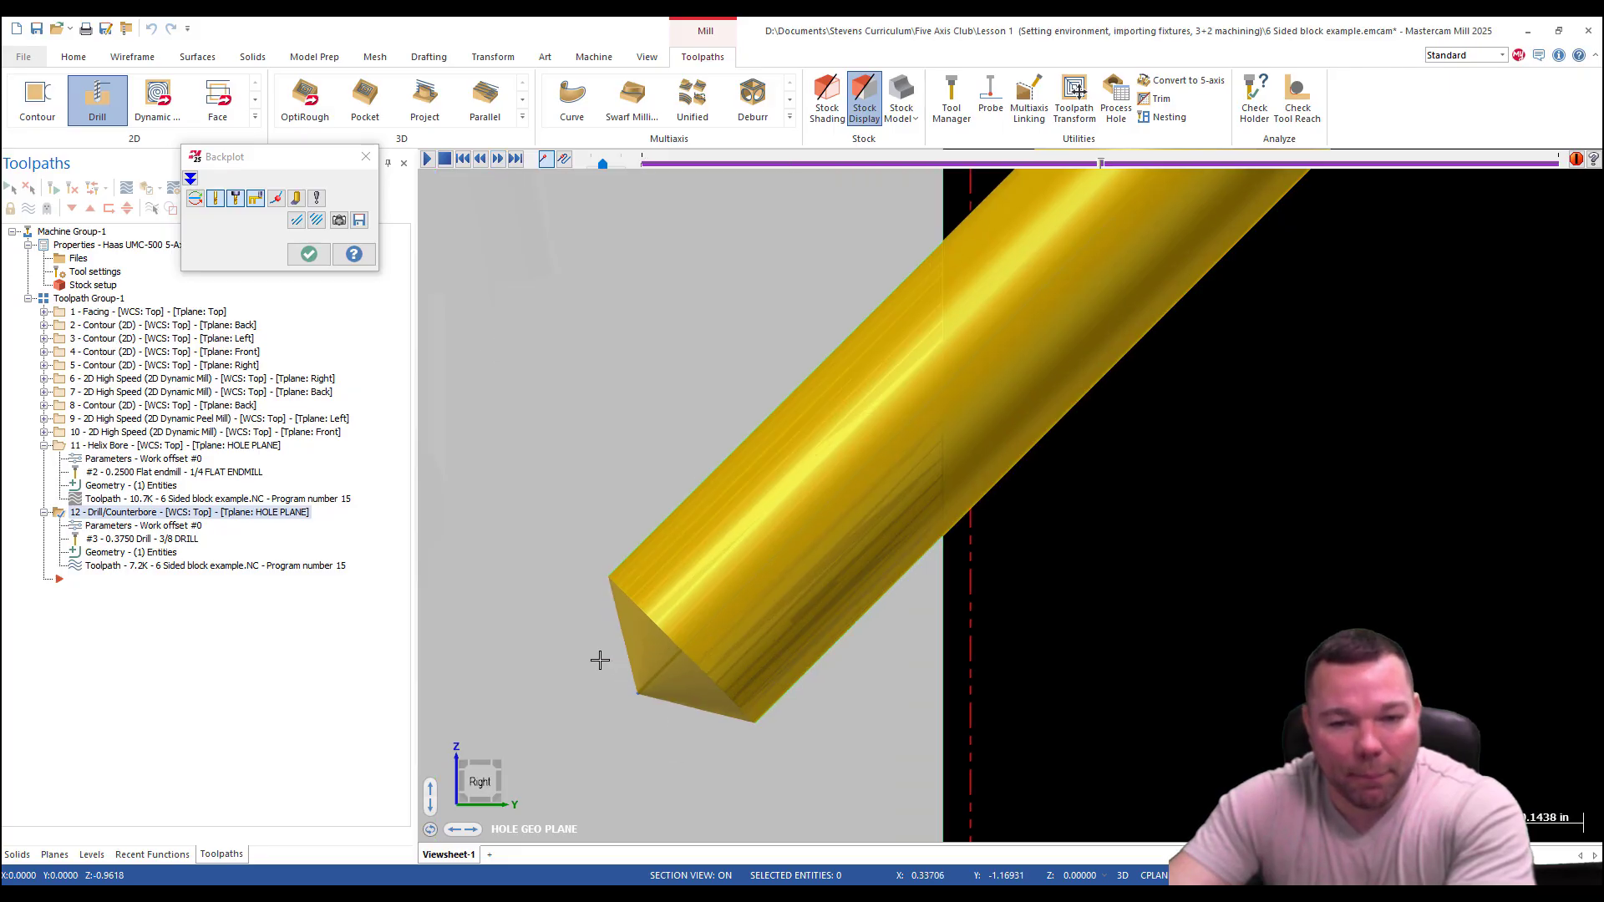
scroll(696, 547, down, 5)
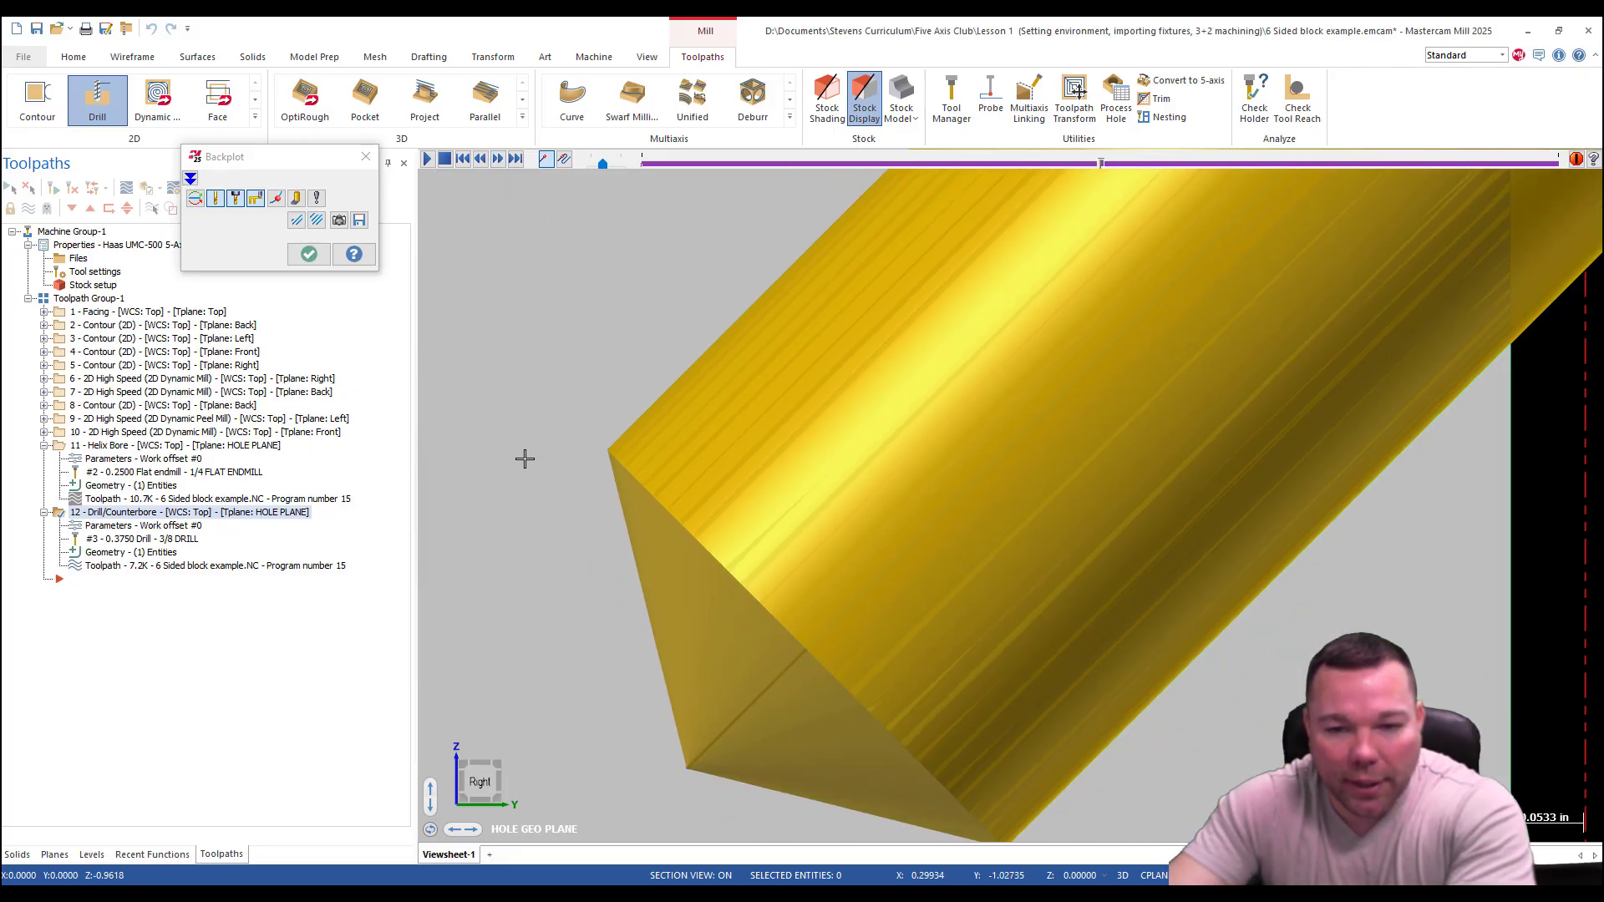
scroll(681, 673, down, 3)
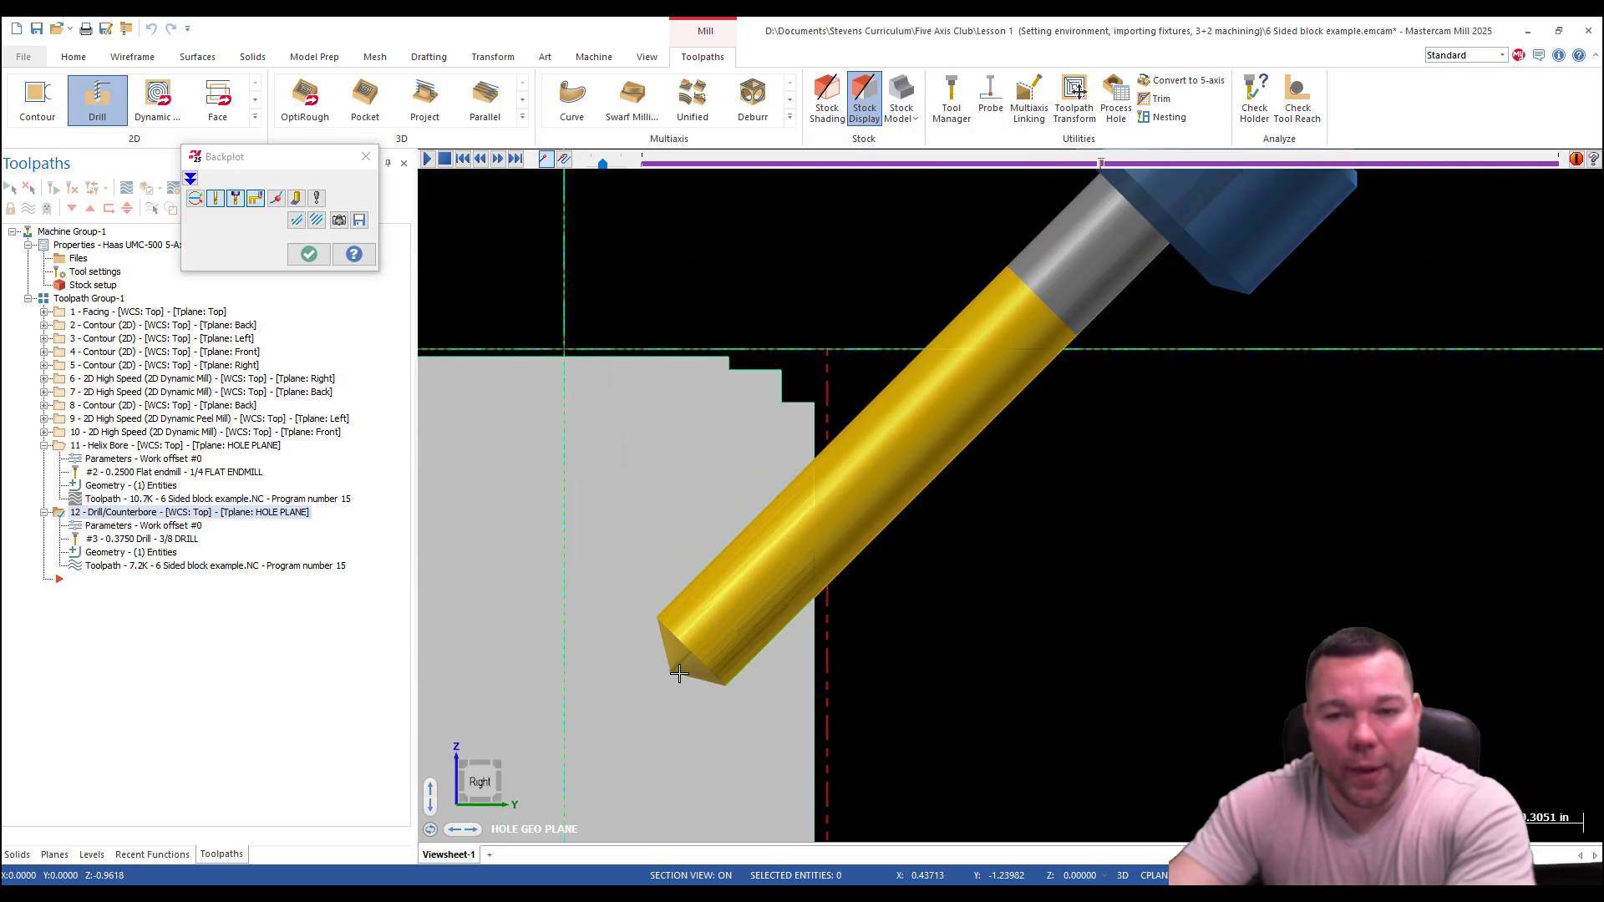
click(308, 254)
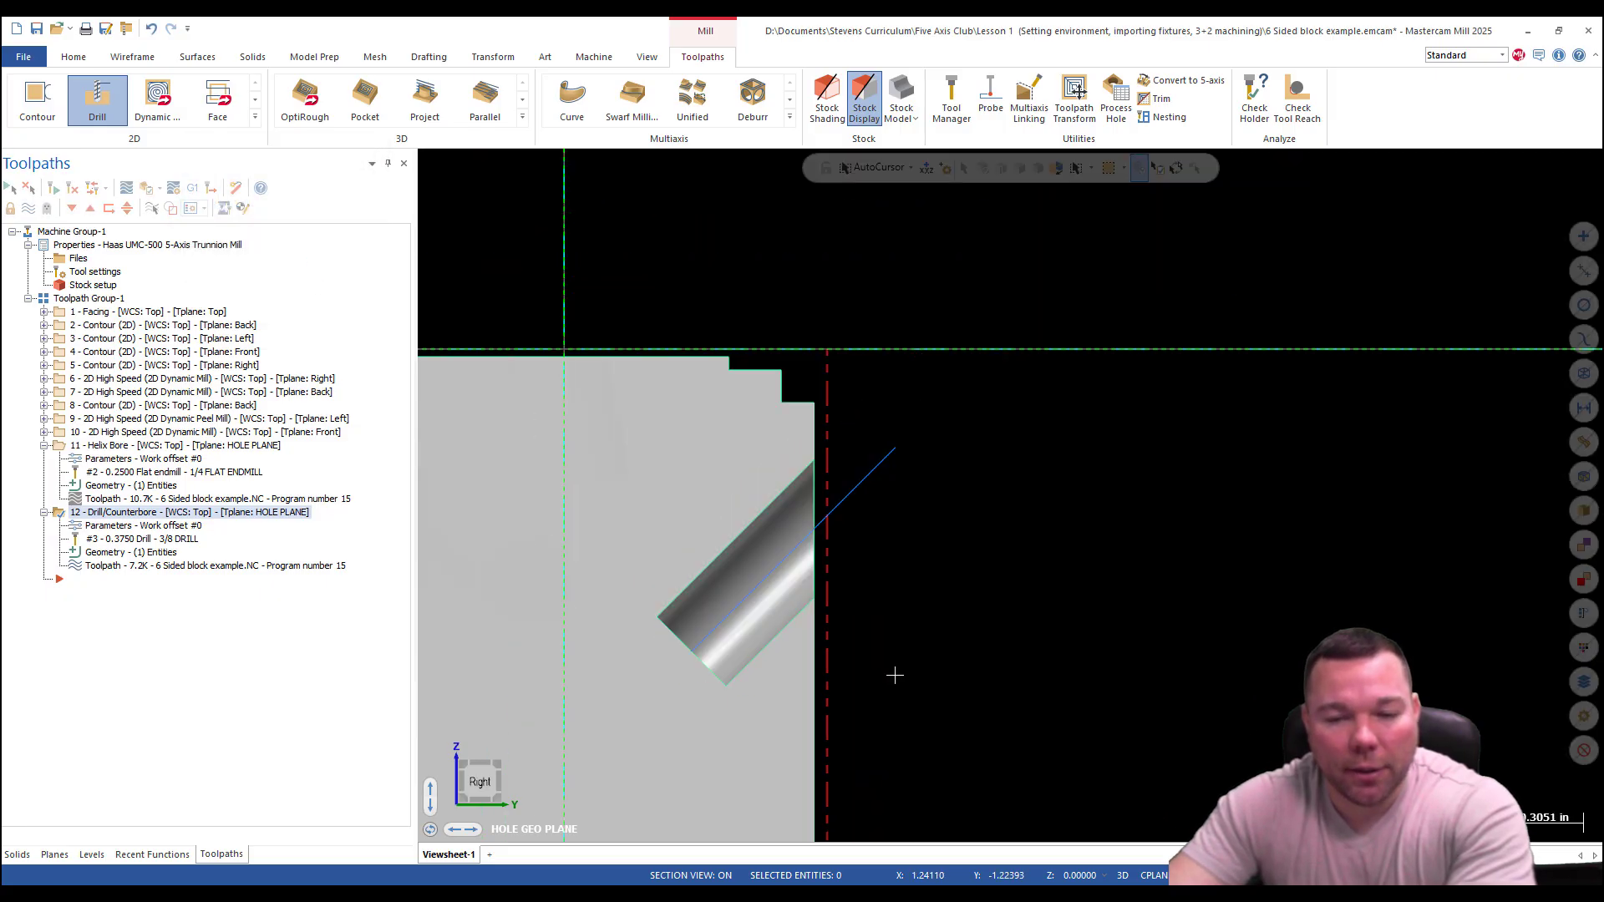
Collapse the Helix Bore and Drill/Counterbore operations in the toolpath list.
middle_drag(878, 547, 823, 558)
scroll(698, 501, down, 3)
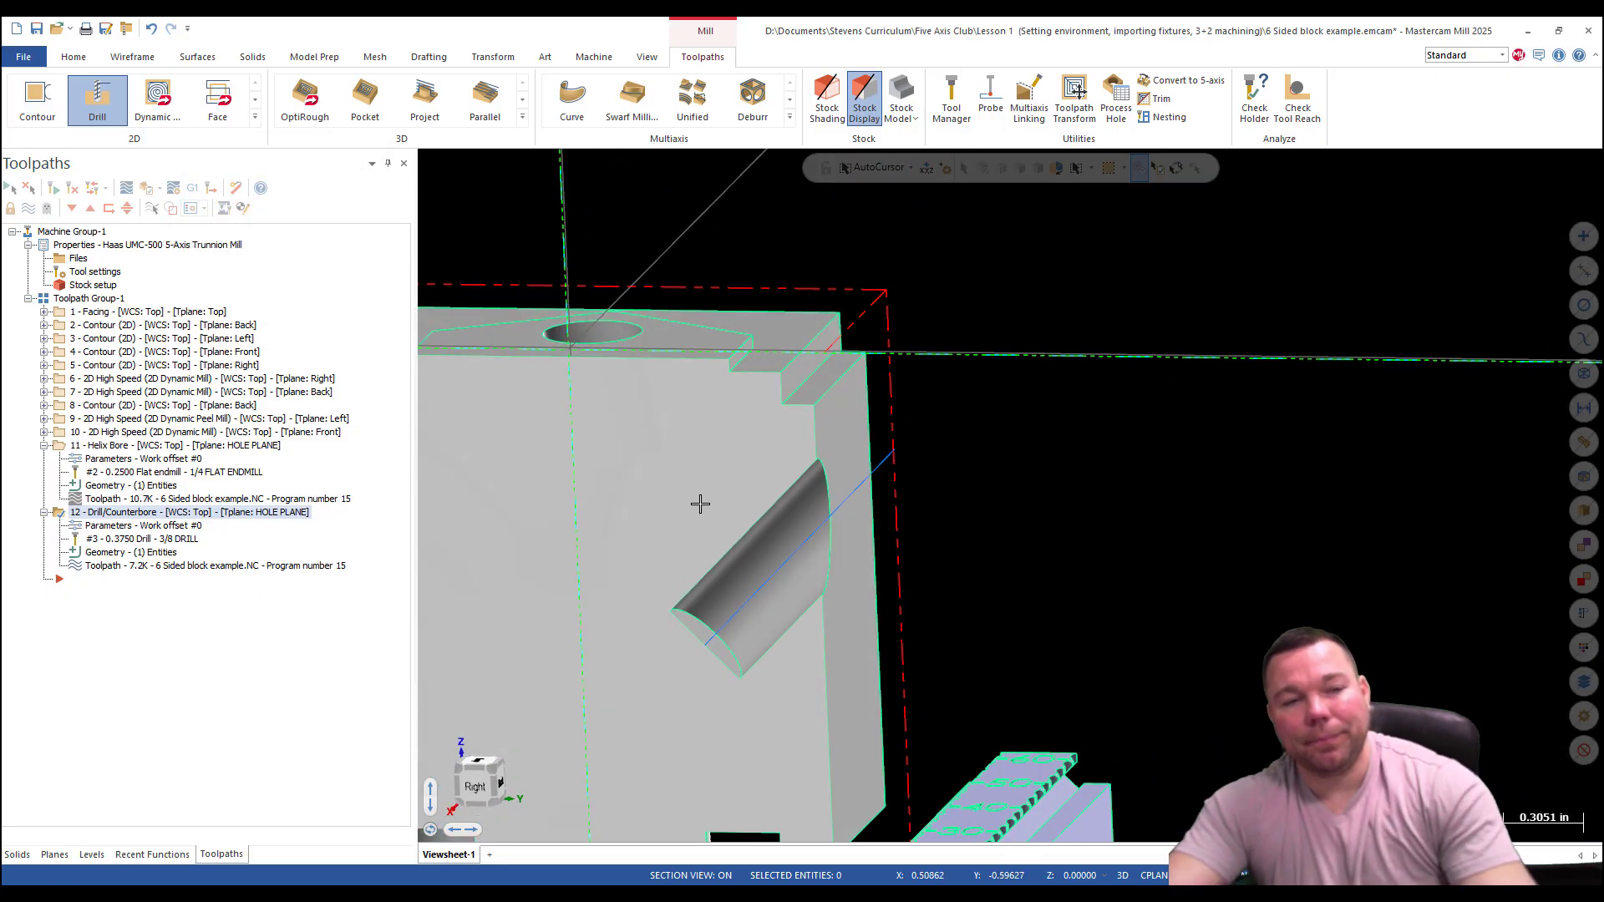
click(44, 445)
click(44, 458)
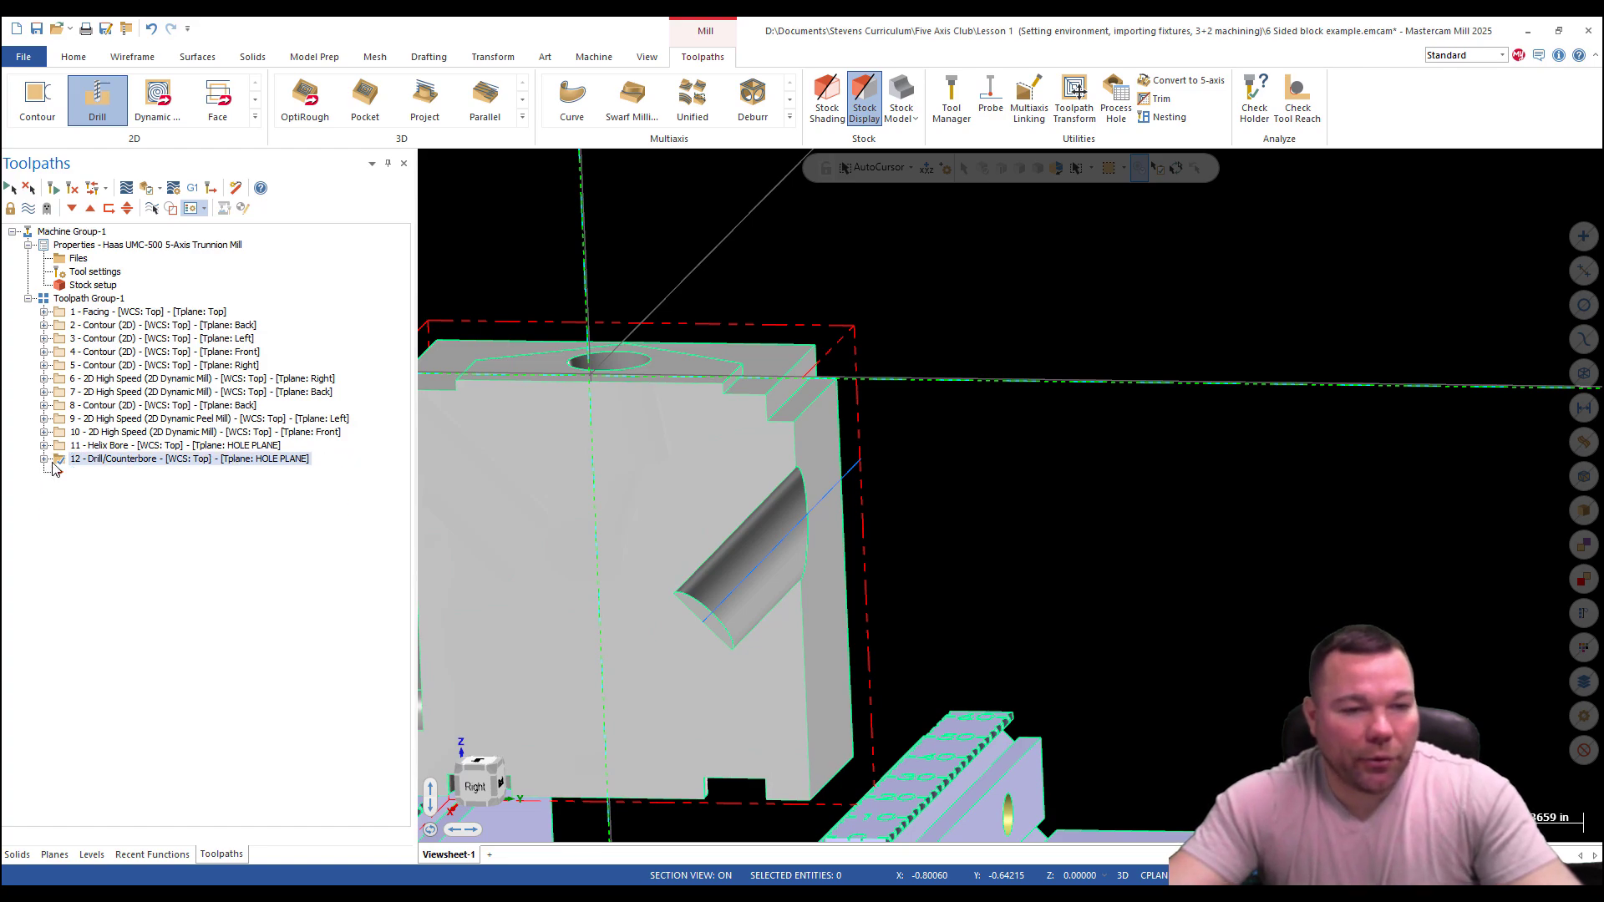
Turn off the section view on HOLE GEO PLANE so the block is displayed whole.
scroll(585, 622, down, 3)
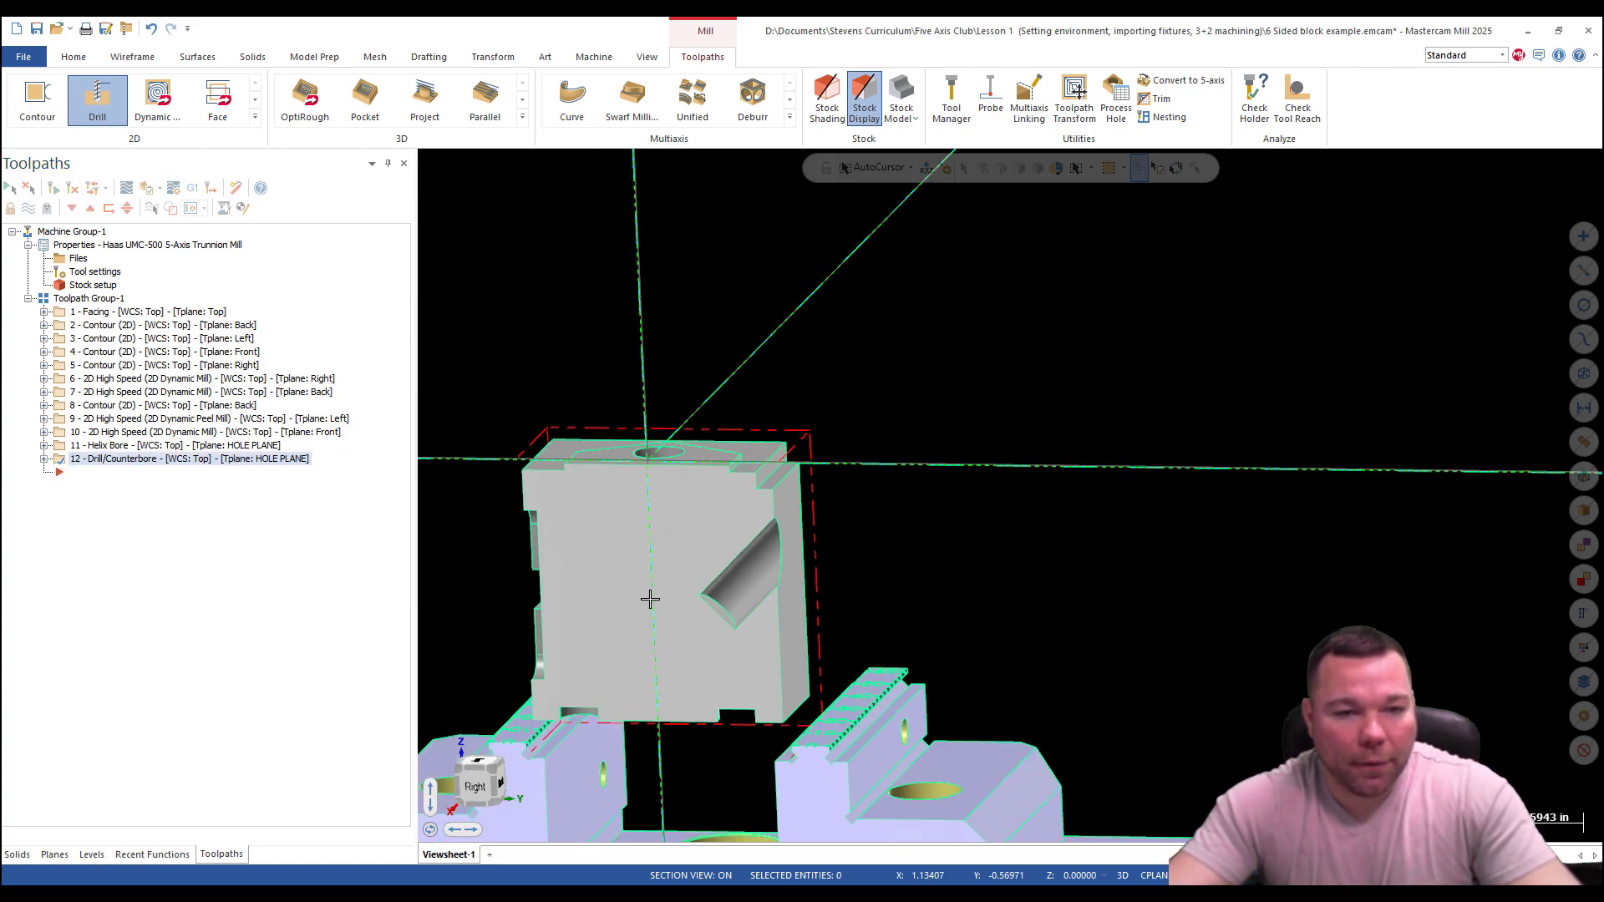
click(94, 854)
click(54, 855)
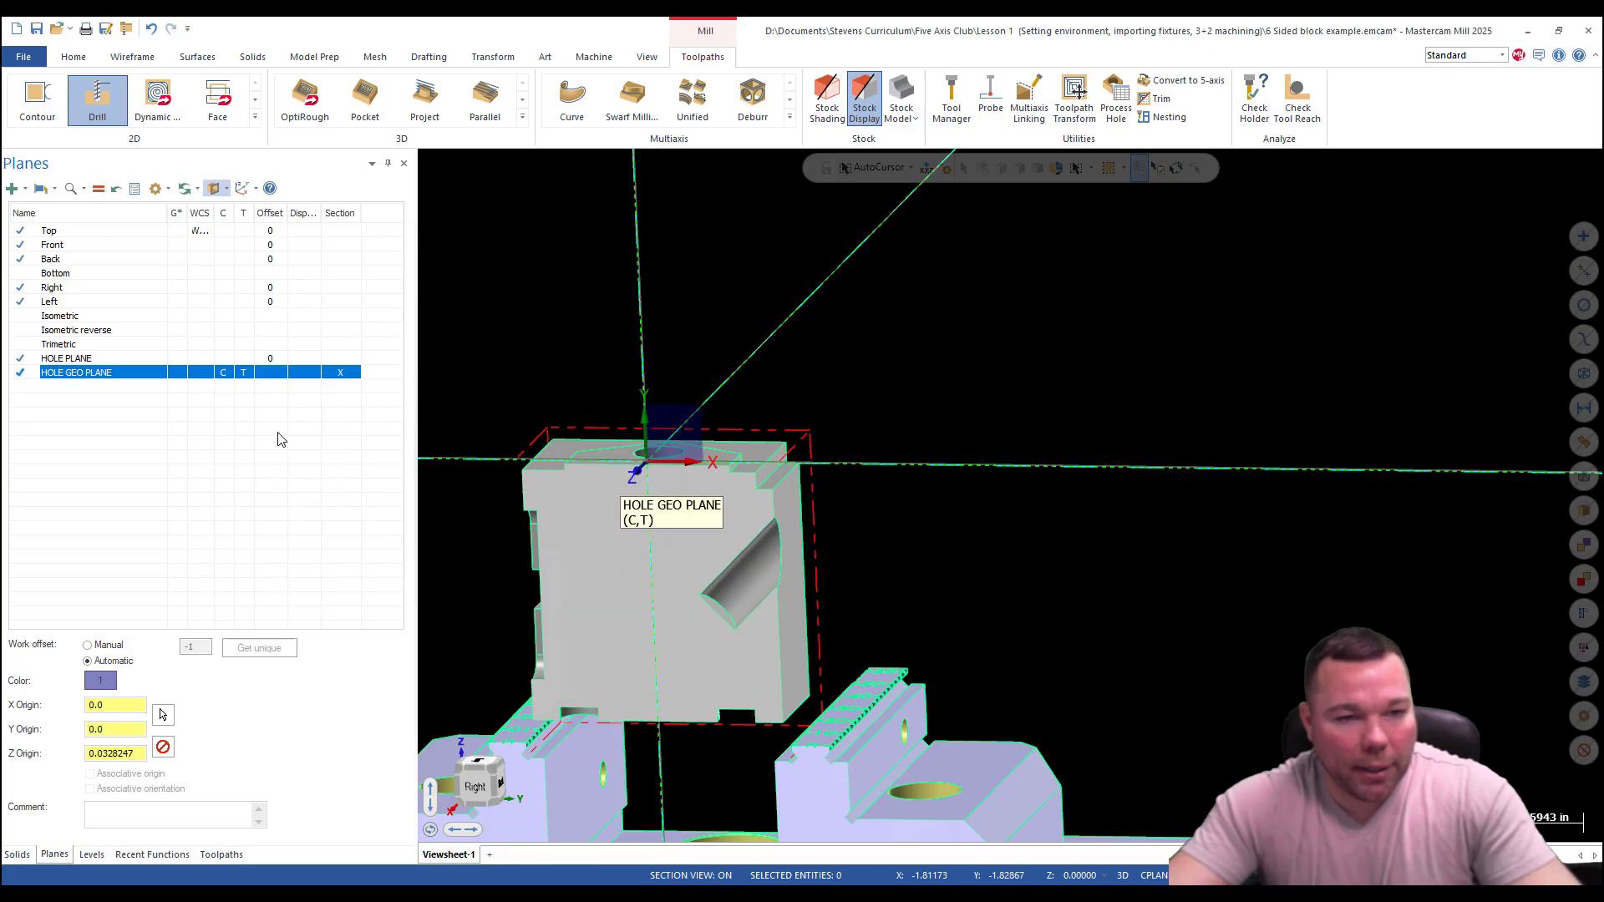
click(331, 374)
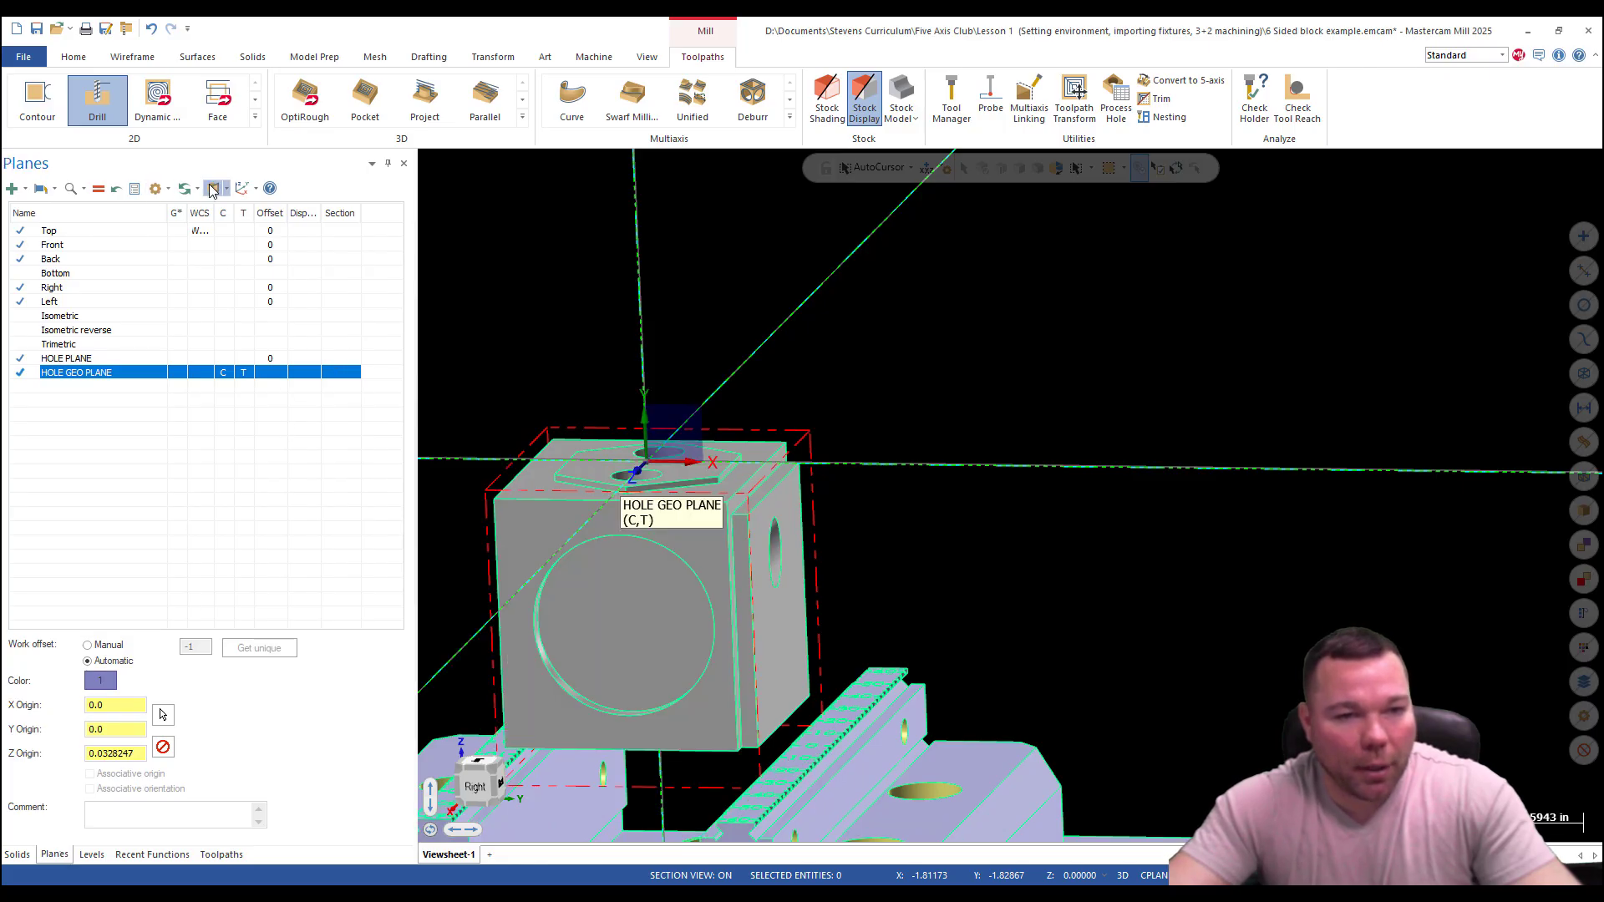
Set the WCS, construction plane and tool plane to Top.
scroll(555, 644, down, 3)
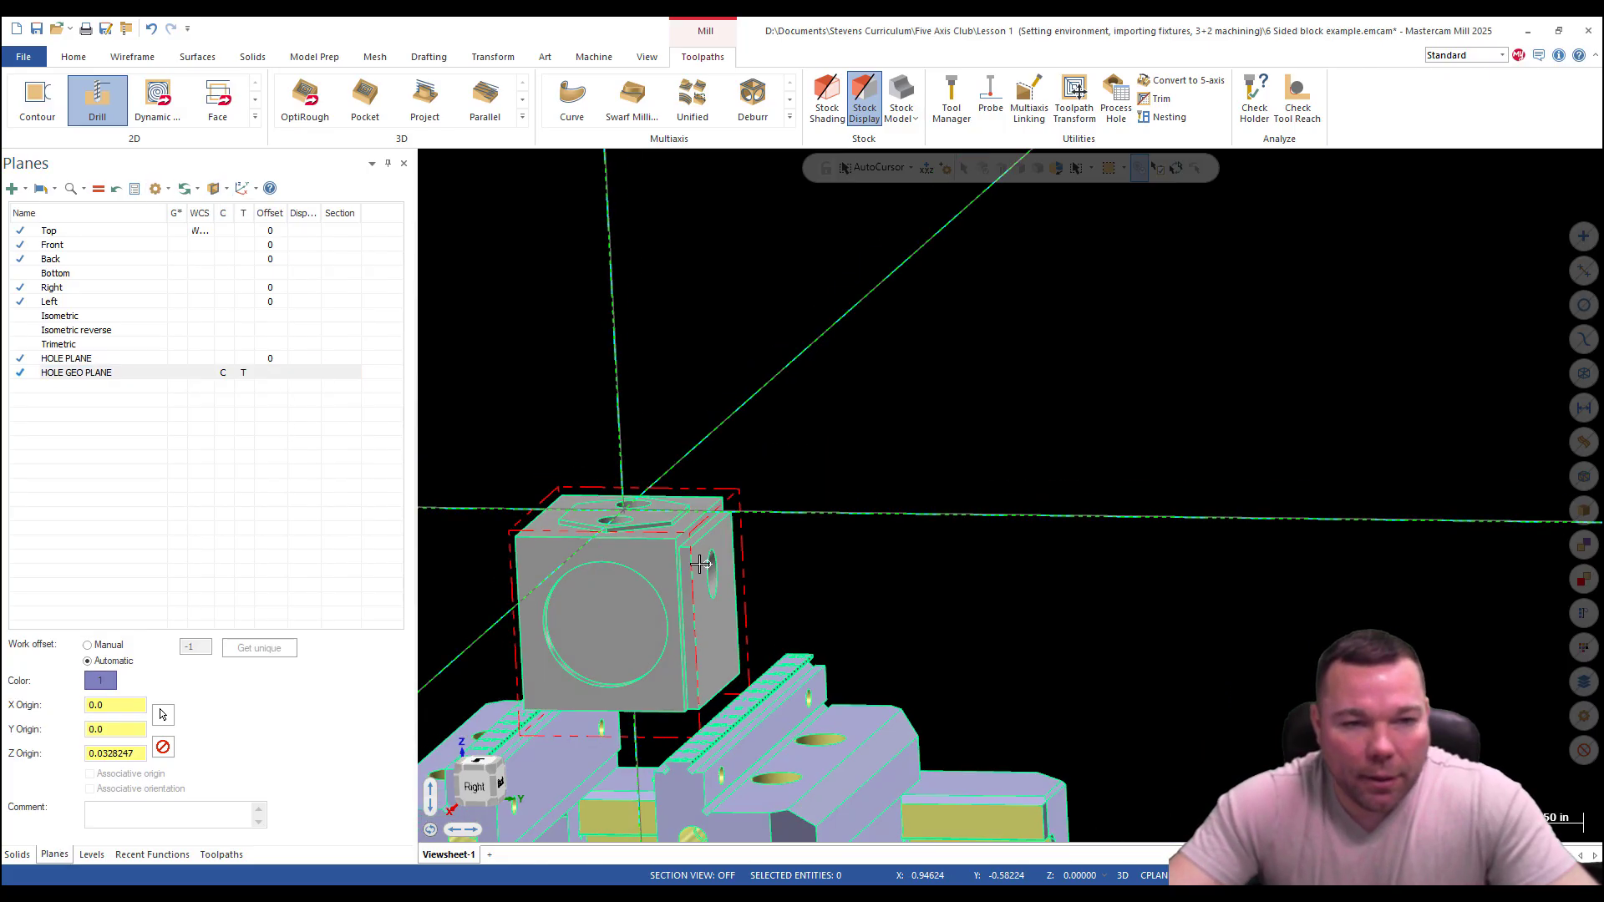
click(80, 233)
click(98, 190)
scroll(693, 568, down, 3)
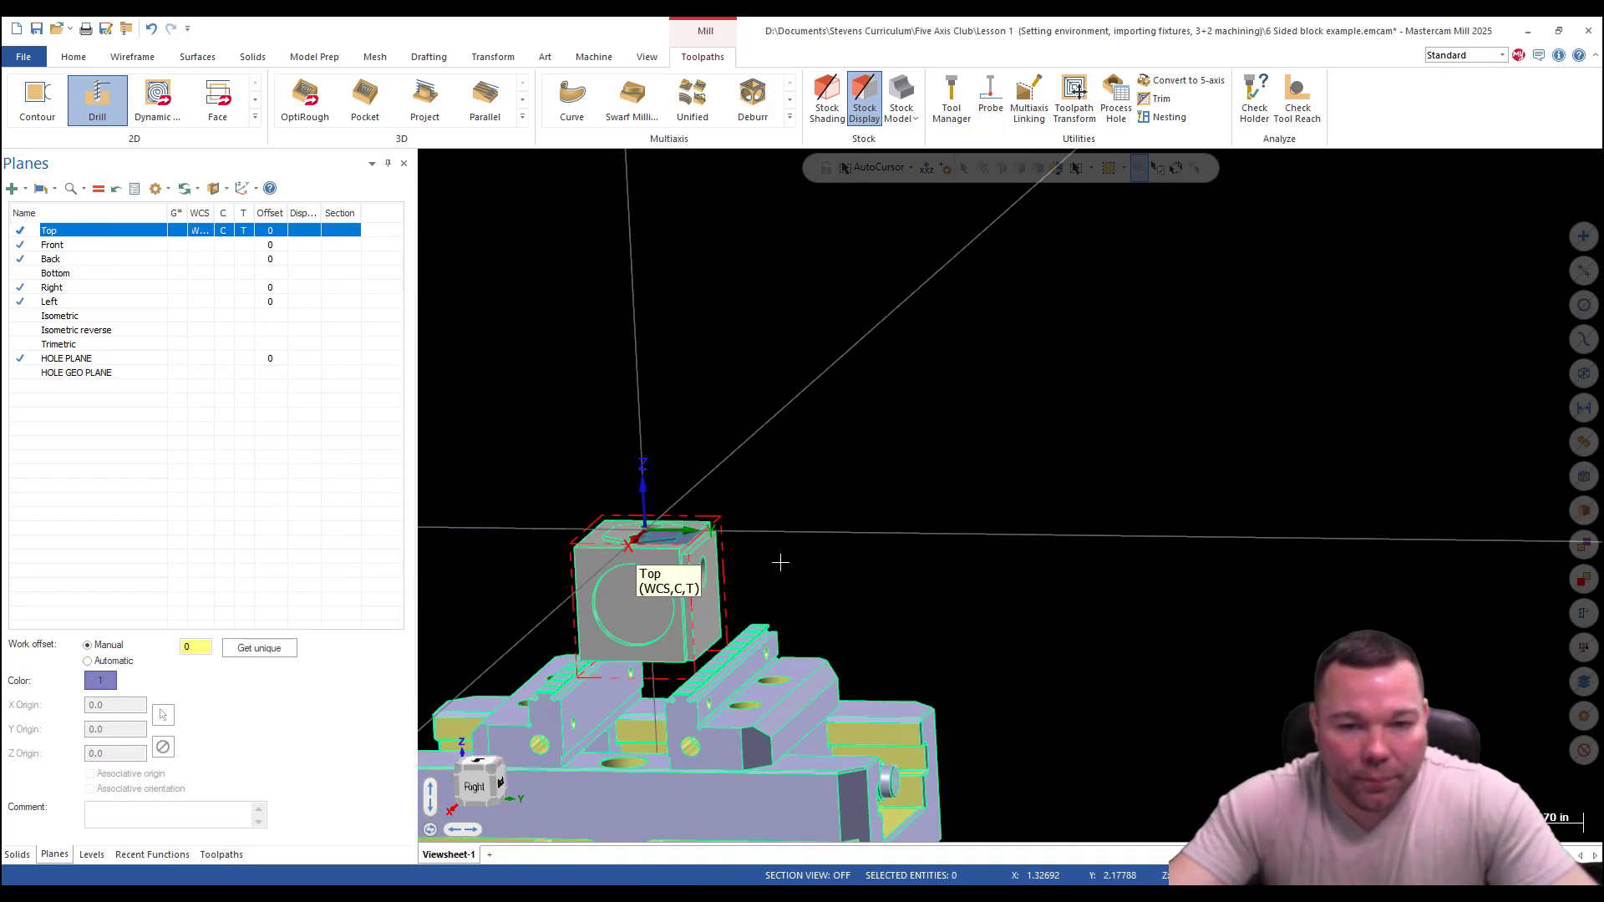
middle_drag(780, 562, 695, 591)
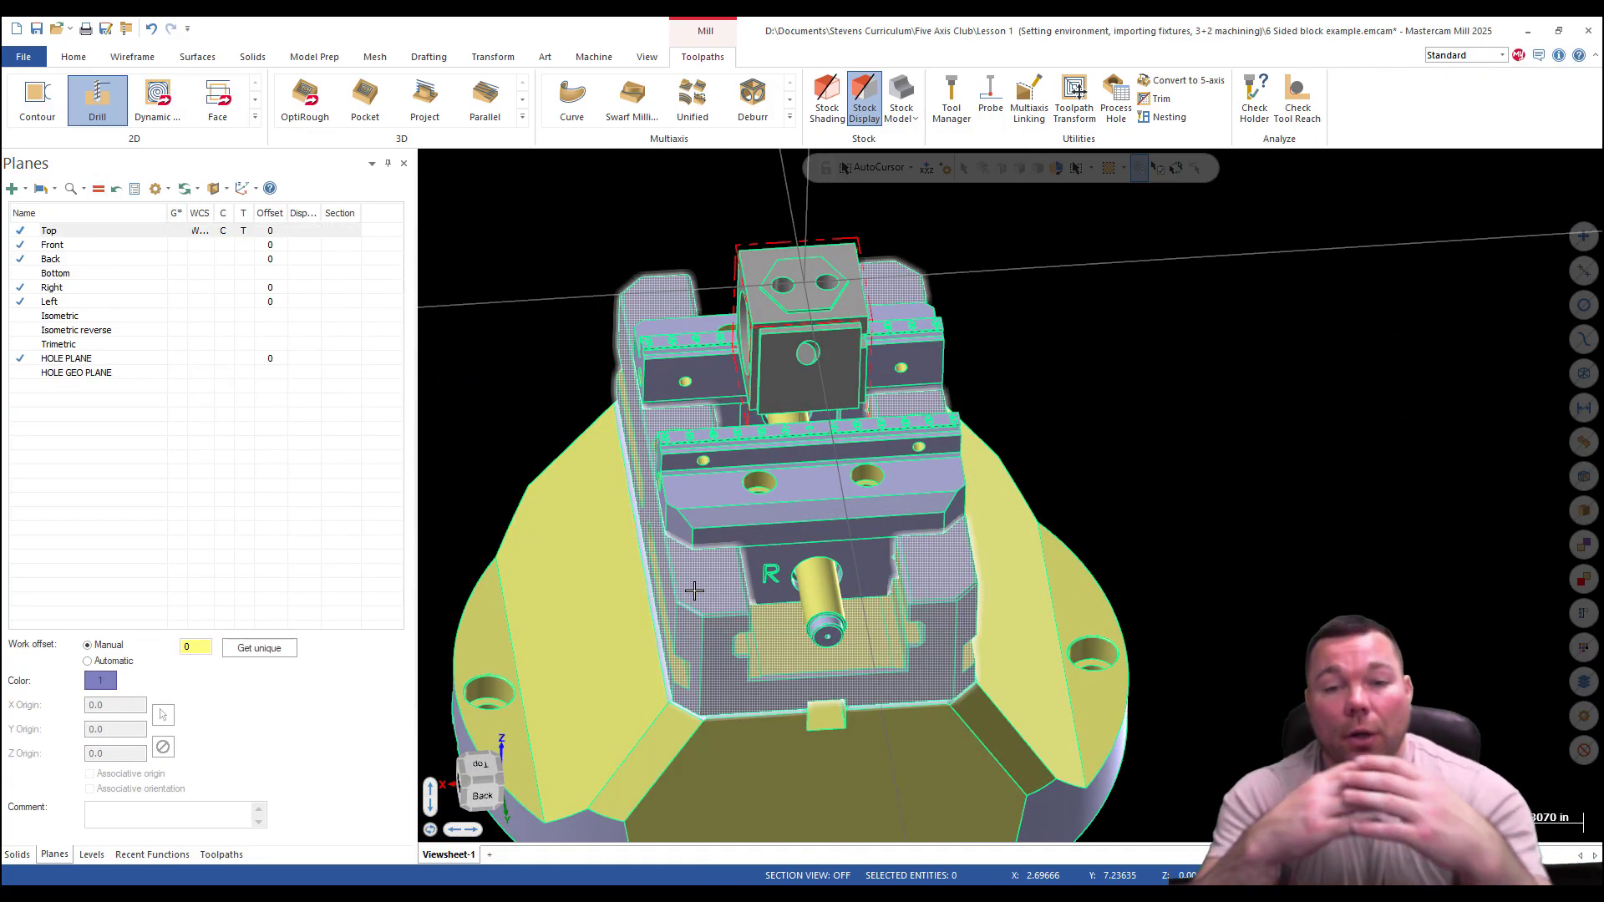